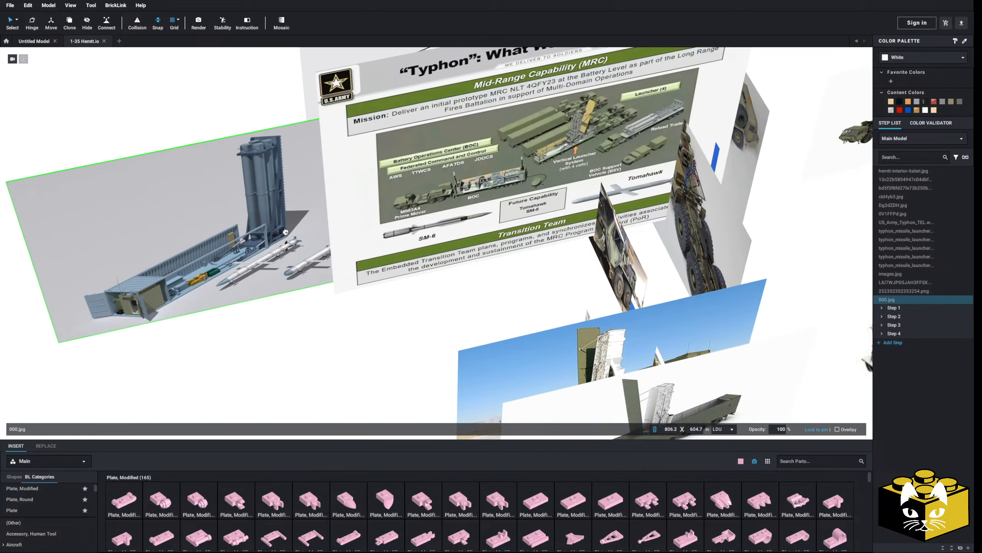
Step: Place the 000.jpg reference image beside the Typhon slide and examine the slide's BOC trailer and its satellite dish
left_click(329, 282)
right_click_drag(329, 281, 302, 320)
scroll(302, 320, "up", 5)
middle_click_drag(300, 319, 226, 213)
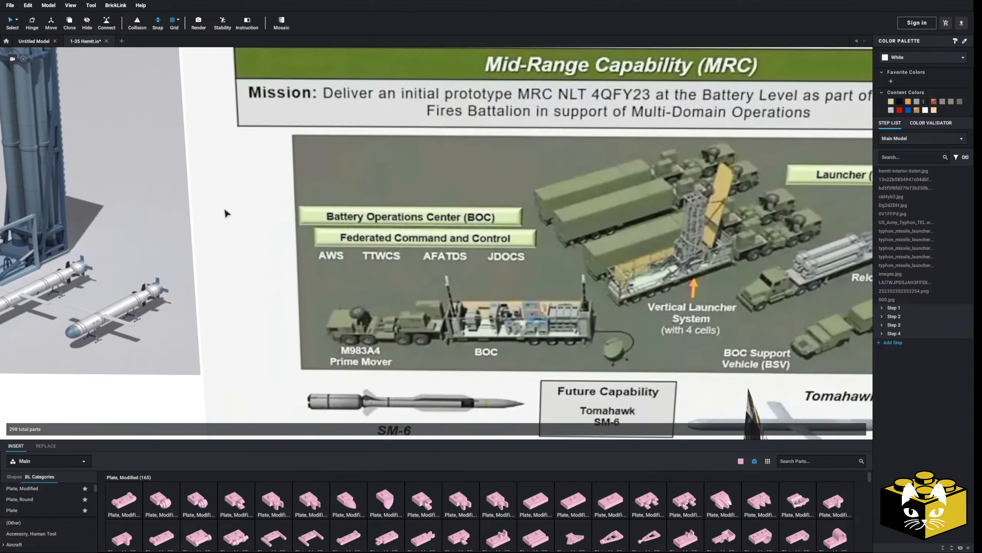
scroll(365, 173, "up", 5)
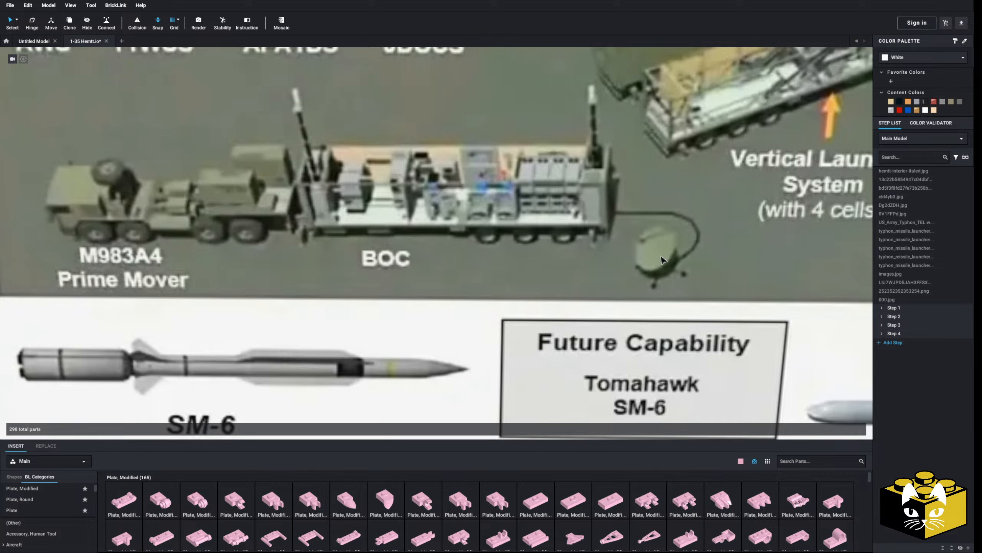
middle_click_drag(653, 259, 423, 245)
scroll(422, 244, "down", 2)
scroll(469, 197, "up", 2)
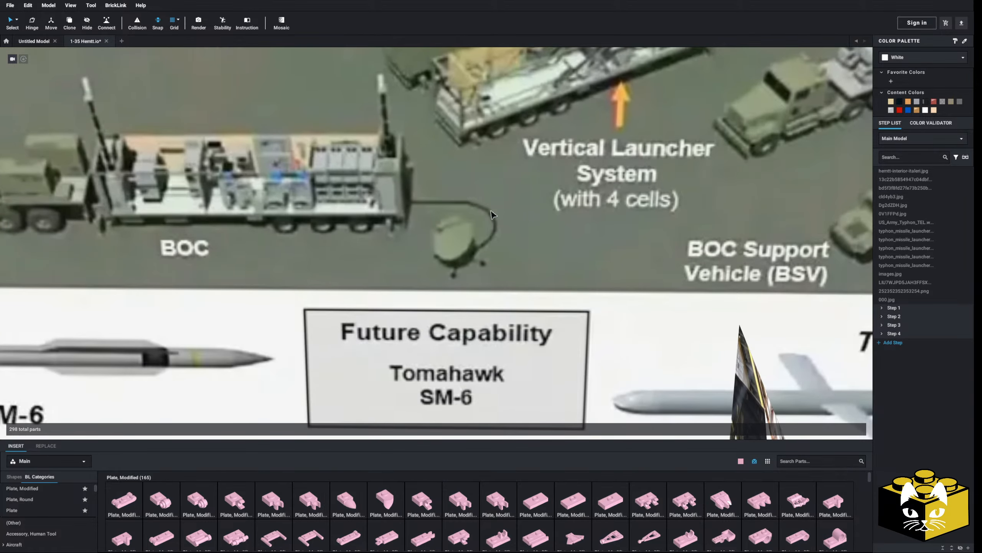
middle_click_drag(483, 229, 544, 234)
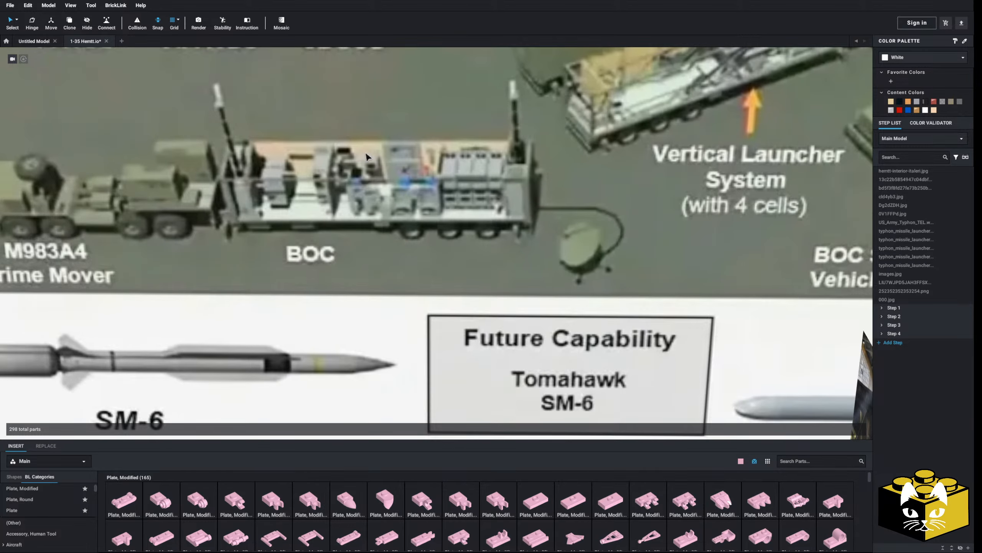
middle_click_drag(535, 273, 579, 293)
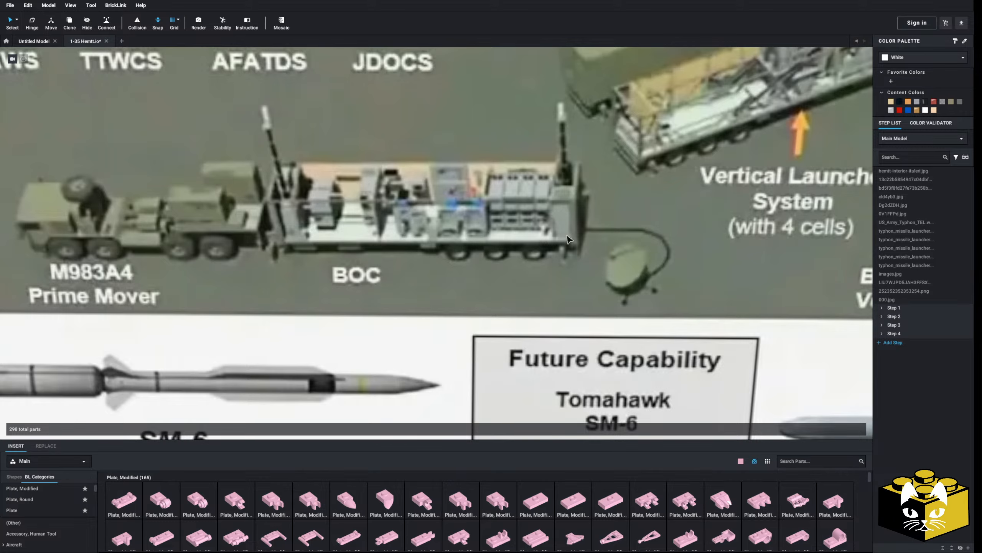
scroll(357, 210, "down", 8)
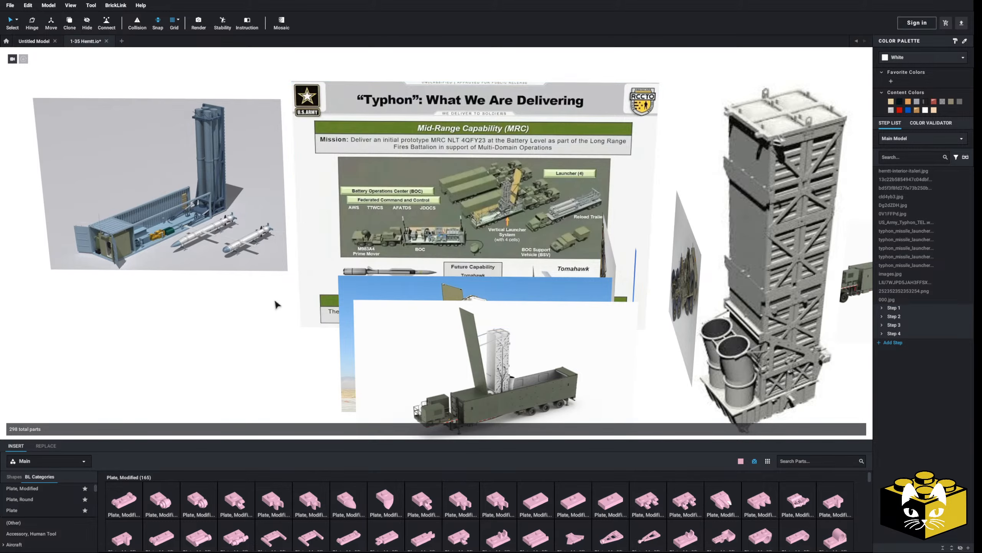
Step: Copy the standalone tan container submodel that stands behind the truck
scroll(272, 283, "down", 6)
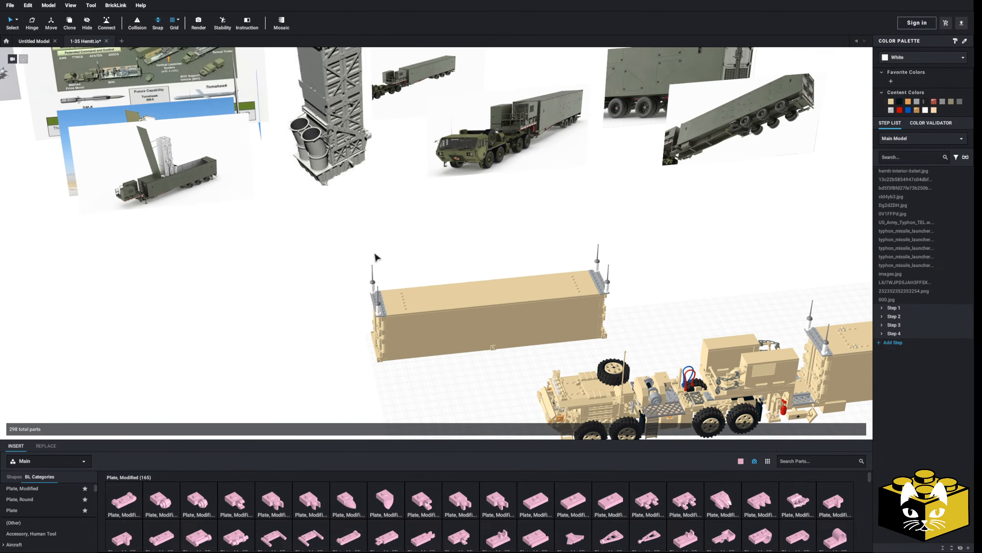
left_click(443, 307)
middle_click_drag(443, 307, 300, 248)
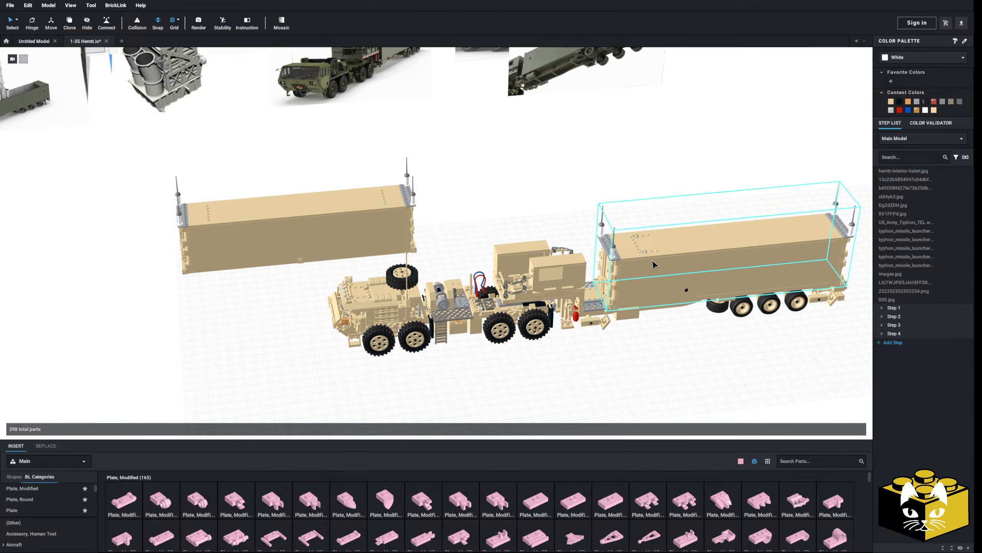
middle_click_drag(679, 265, 422, 248)
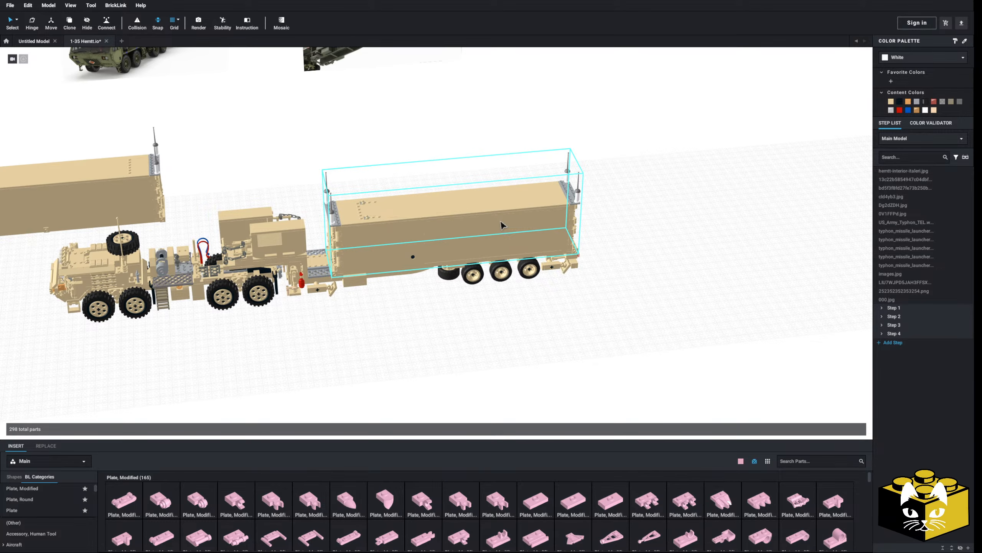
middle_click_drag(238, 247, 473, 243)
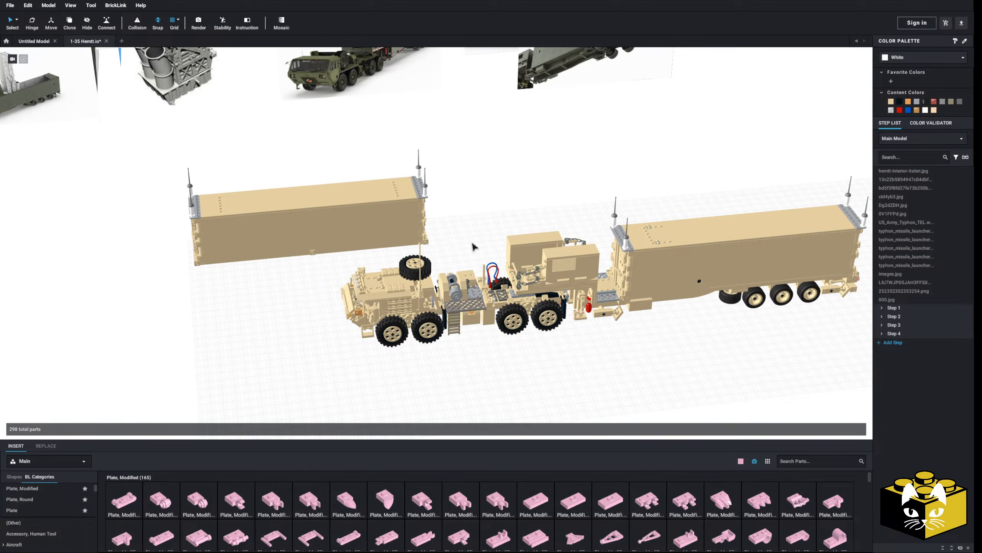
middle_click_drag(473, 243, 486, 241)
left_click(398, 221)
right_click(381, 211)
left_click(364, 219)
left_click(195, 245)
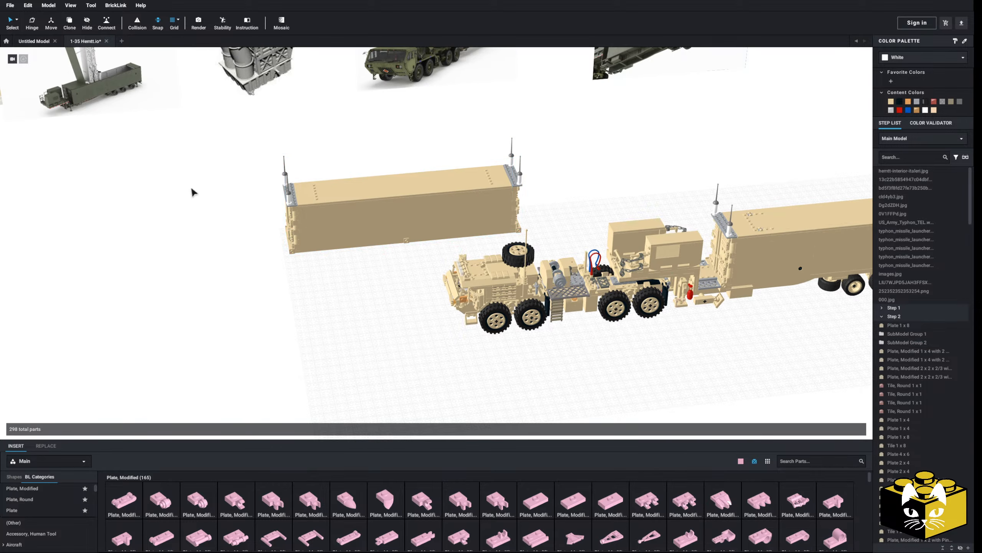
Step: Create a new model, paste the copied container submodel into it, rotate it and place it on the grid
left_click(122, 42)
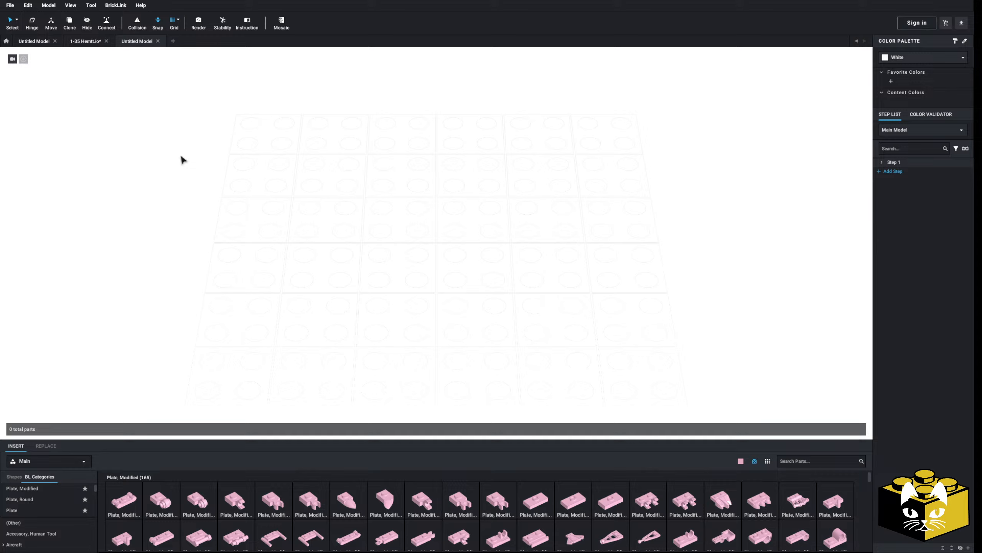
right_click(485, 258)
left_click(499, 281)
scroll(447, 259, "down", 5)
key("Right")
left_click(391, 224)
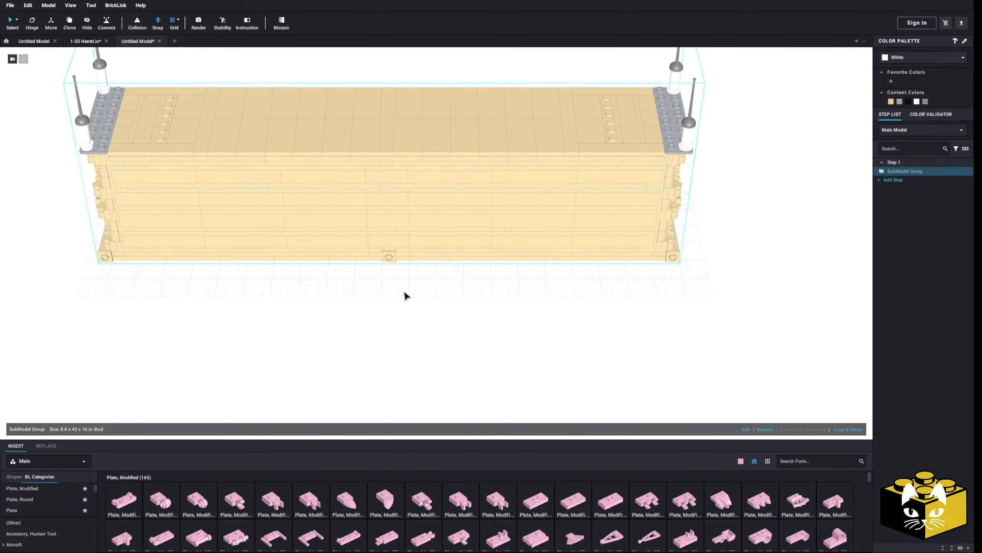
Step: Release the pasted container submodel into its individual parts and deselect them
left_click(404, 292)
middle_click_drag(363, 277, 396, 298)
right_click_drag(395, 298, 424, 242)
left_click(424, 243)
middle_click_drag(352, 244, 434, 255)
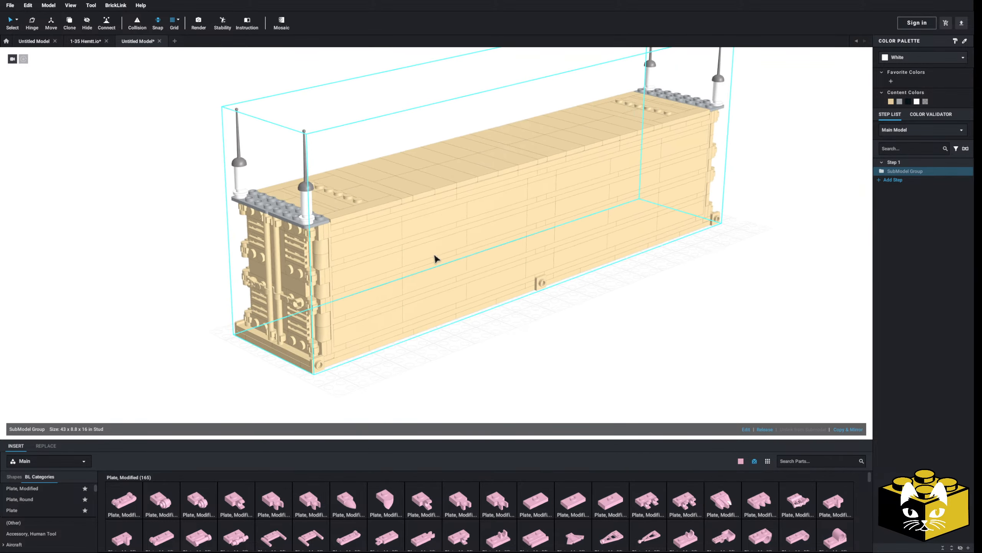
left_click(763, 427)
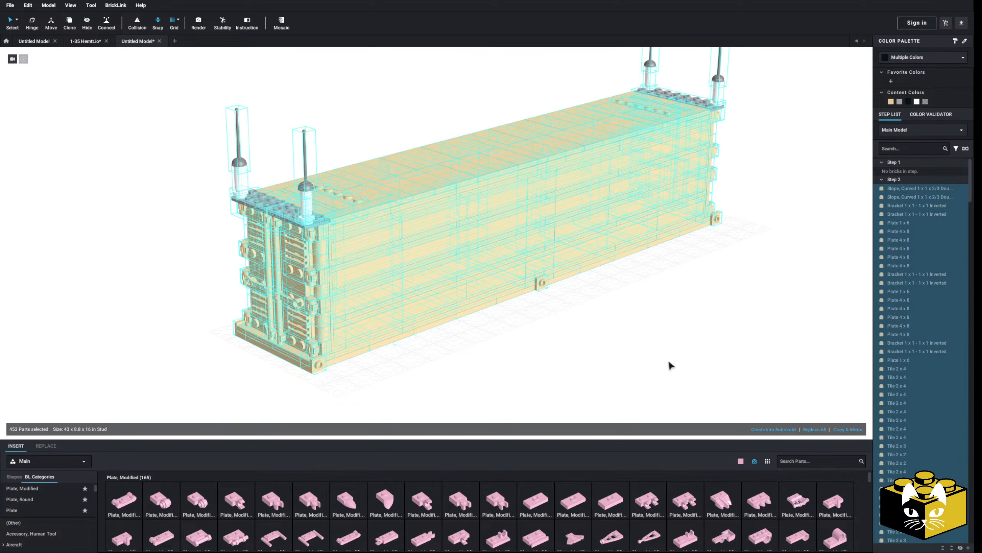
left_click(669, 362)
scroll(594, 358, "down", 5)
mouse_move(591, 358)
right_mouse_down()
mouse_move(603, 362)
mouse_move(588, 384)
mouse_move(602, 364)
right_mouse_up()
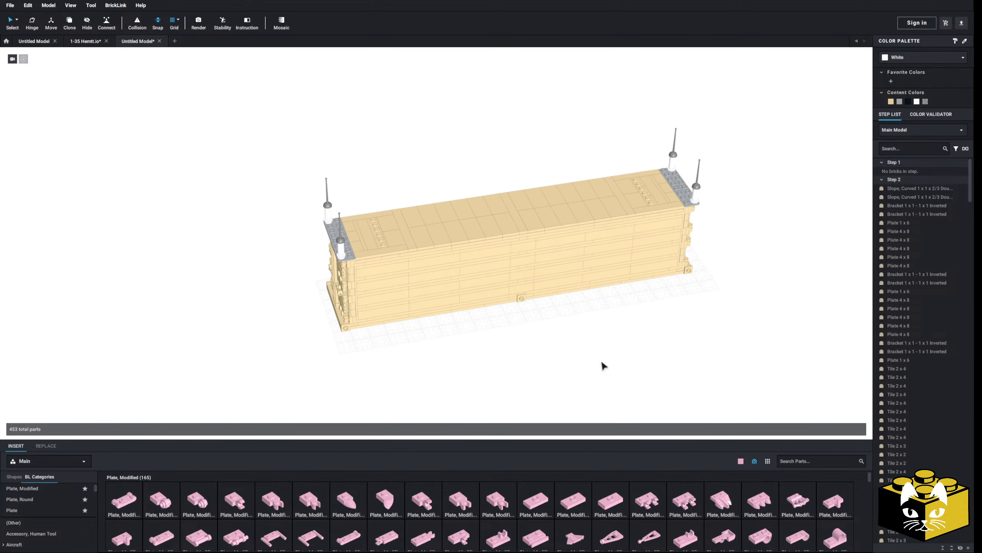
Step: Add the container-render image of the green open-roof container as a reference image and inspect its interior
middle_click_drag(445, 231, 550, 311)
scroll(334, 252, "up", 4)
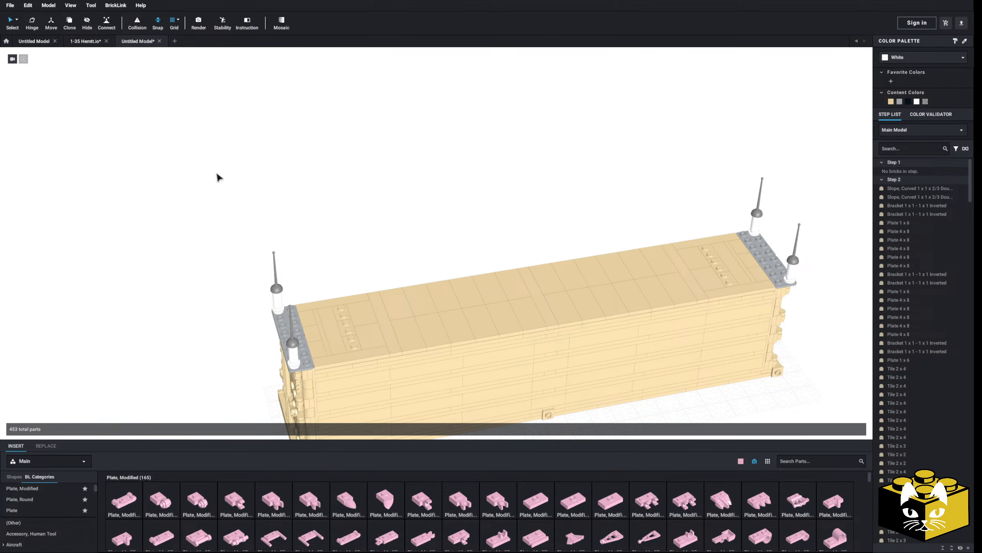
left_click(49, 6)
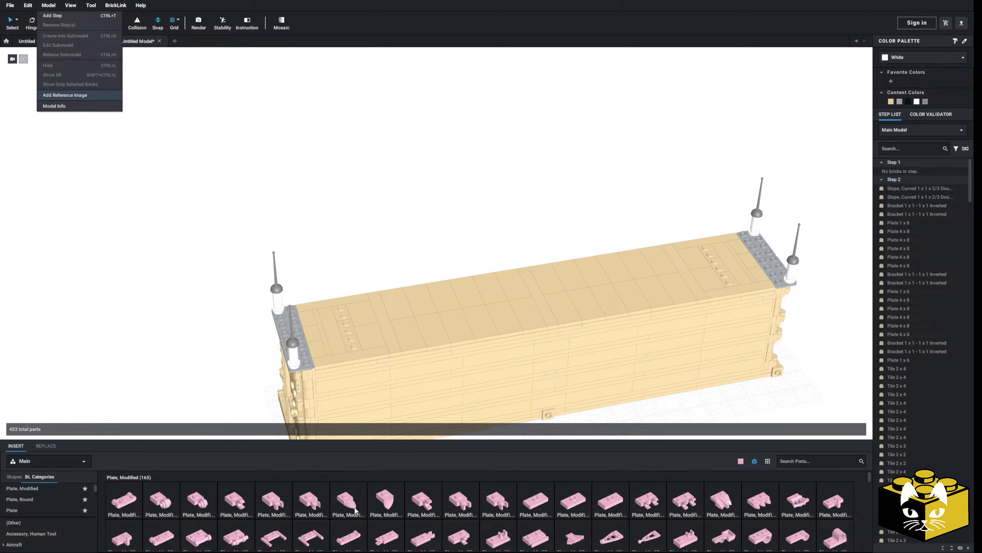
double_click(384, 332)
middle_click_drag(381, 321, 496, 332)
left_click(244, 274)
scroll(377, 355, "up", 6)
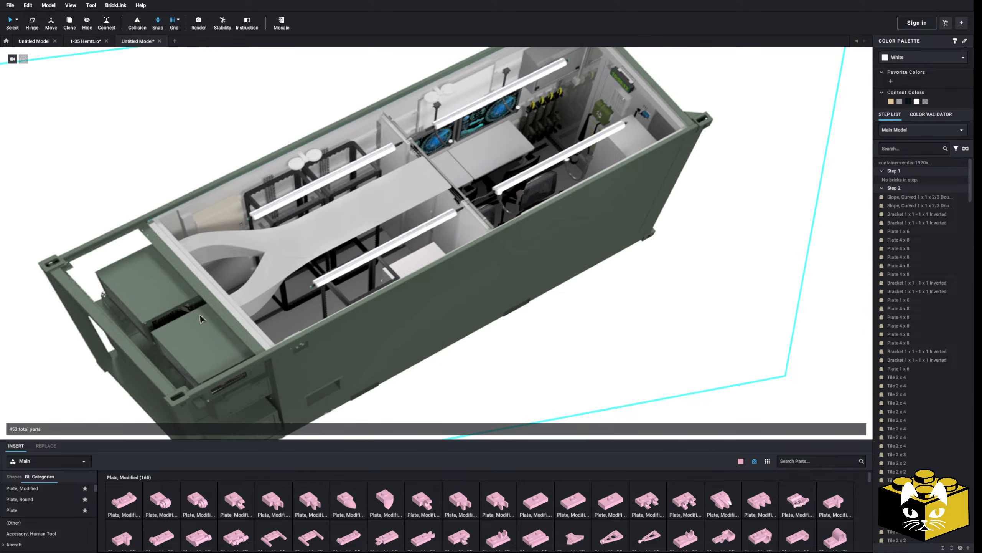
scroll(353, 265, "down", 6)
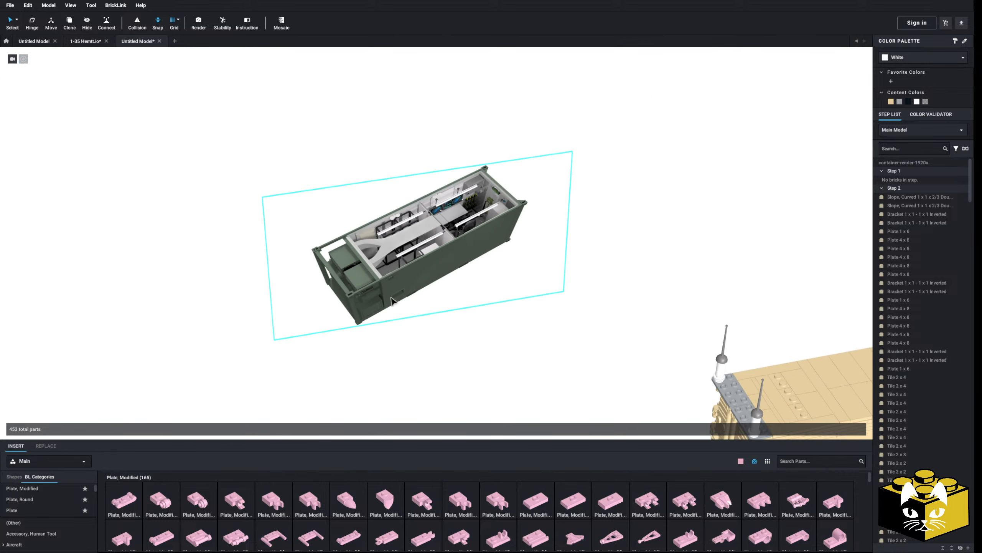
Step: Add the webimage PNG of the cutaway container with seated operators as a reference image near the container render
left_click(595, 318)
middle_click_drag(595, 318, 338, 303)
left_click(48, 6)
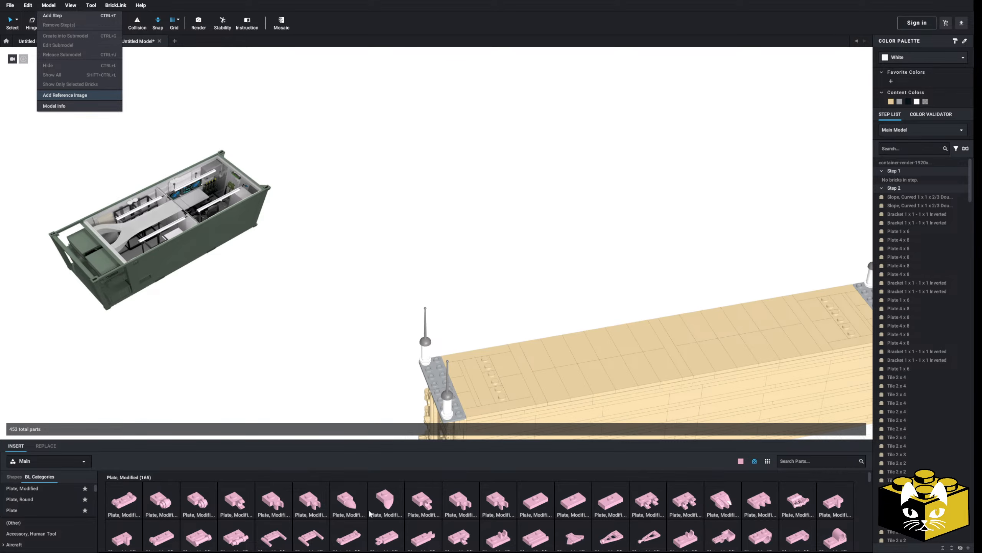
left_click(64, 95)
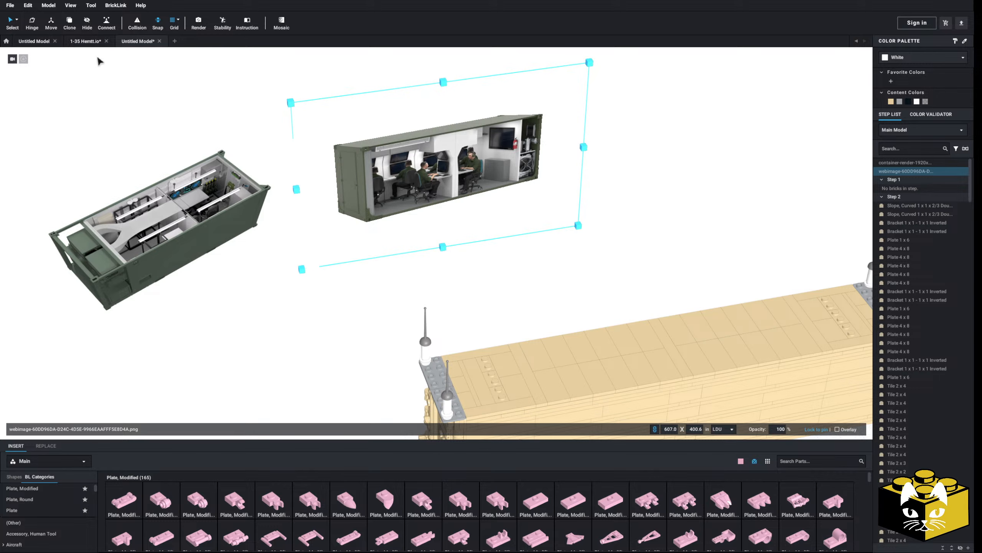
Step: Add the shelter image 181432-11227368.jpg and the Typhon slide PNG as further reference images beside the container model
left_click(43, 7)
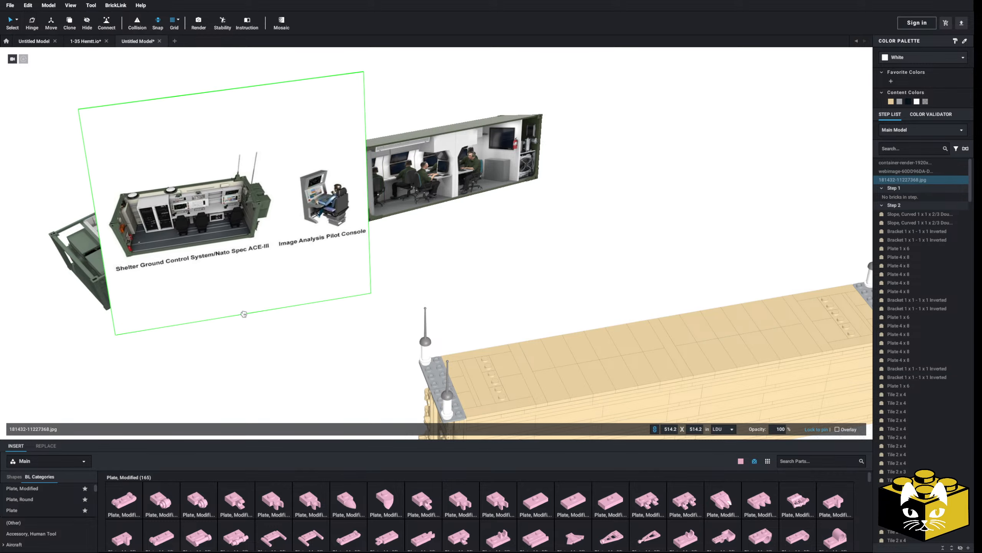
middle_click_drag(161, 356, 298, 336)
left_click(381, 355)
left_click(49, 5)
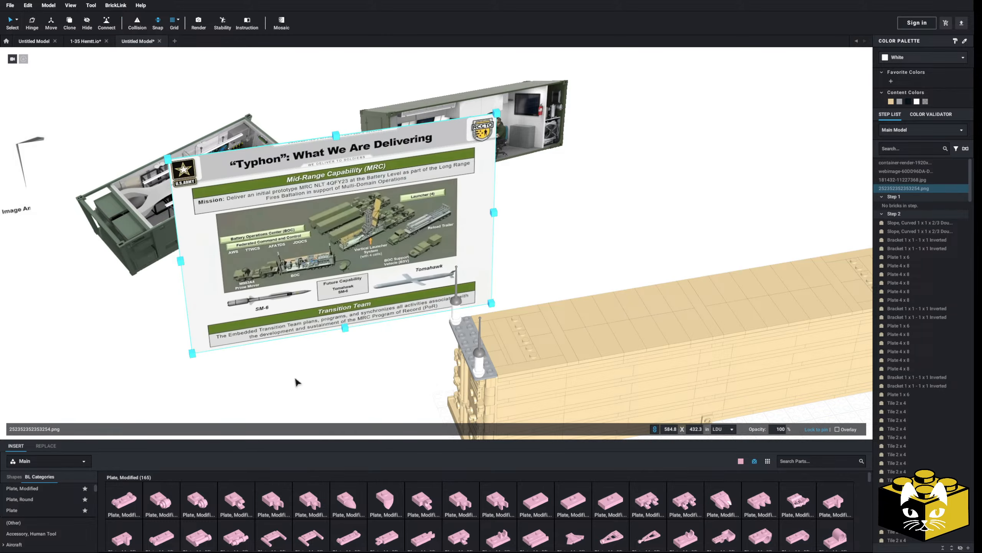
Step: Examine the interior layout, antennas and satellite dish of the BOC trailer in the Typhon slide alongside the other container references
scroll(294, 376, "up", 6)
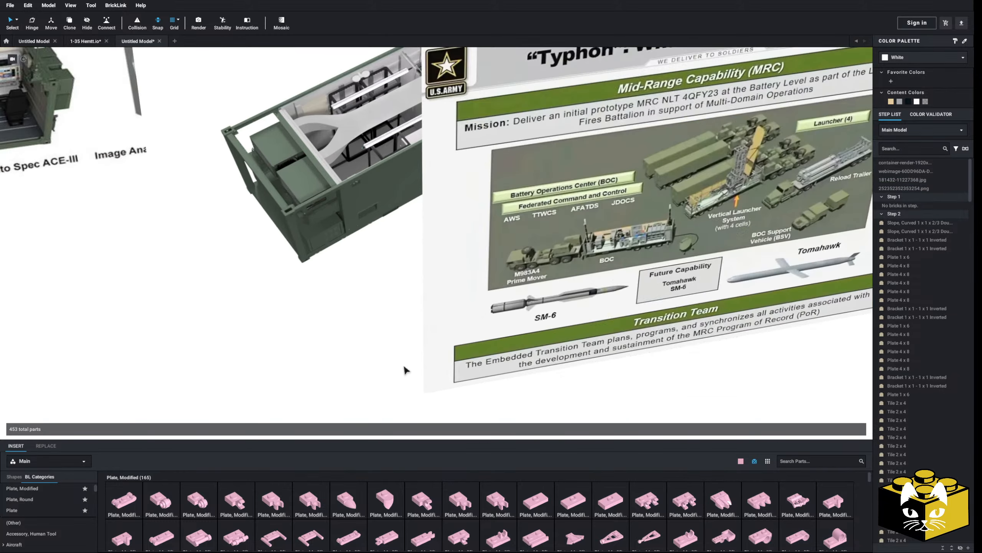
scroll(352, 373, "up", 5)
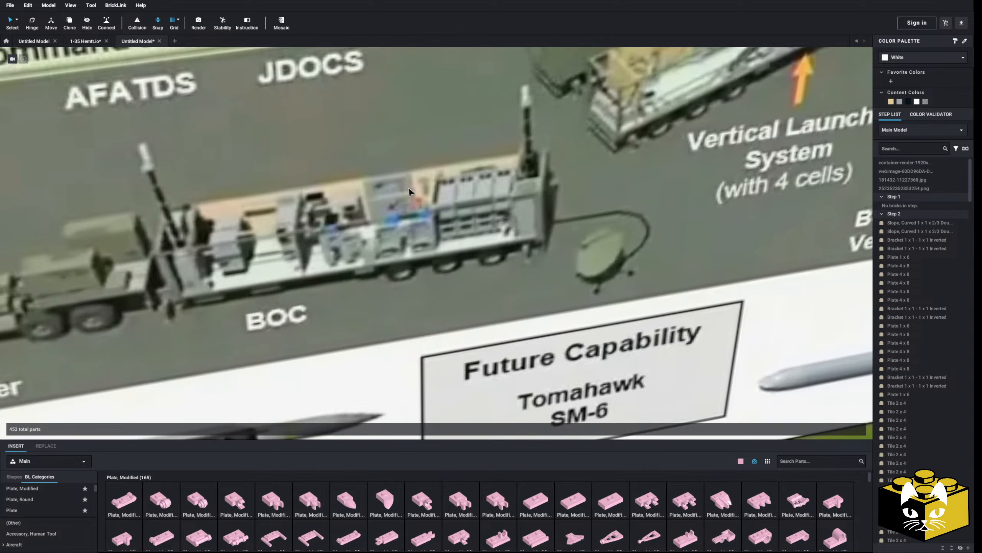
mouse_move(409, 188)
middle_mouse_down()
mouse_move(426, 182)
mouse_move(390, 190)
mouse_move(428, 190)
middle_mouse_up()
scroll(428, 190, "down", 10)
middle_click_drag(211, 271, 291, 382)
scroll(285, 337, "up", 5)
middle_click_drag(345, 268, 300, 65)
middle_click_drag(385, 209, 337, 198)
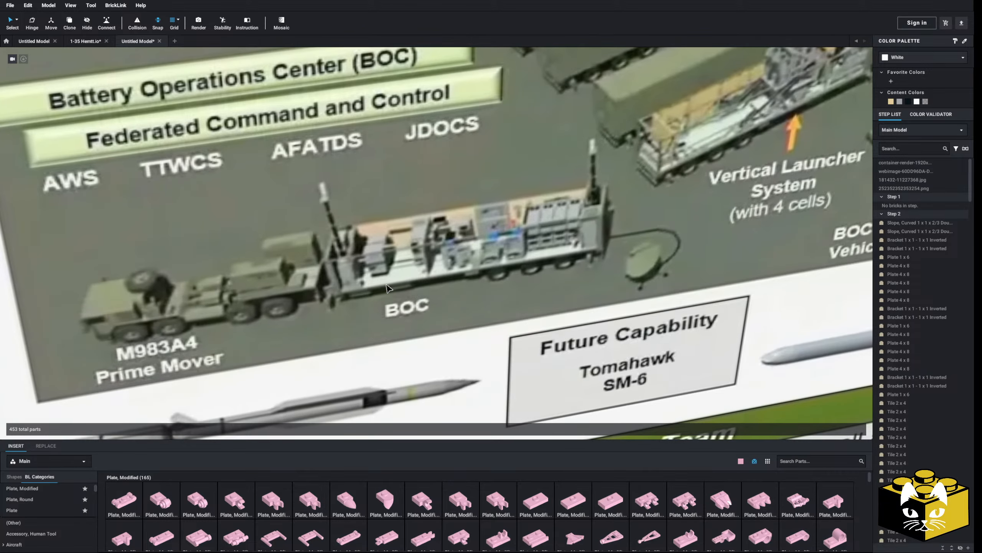
middle_click_drag(388, 315, 399, 310)
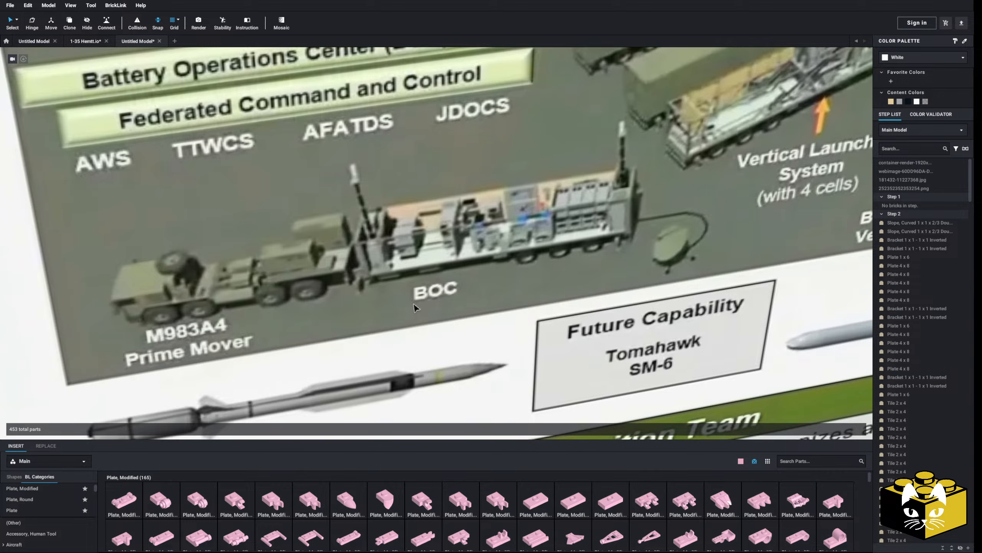
middle_click_drag(456, 272, 432, 263)
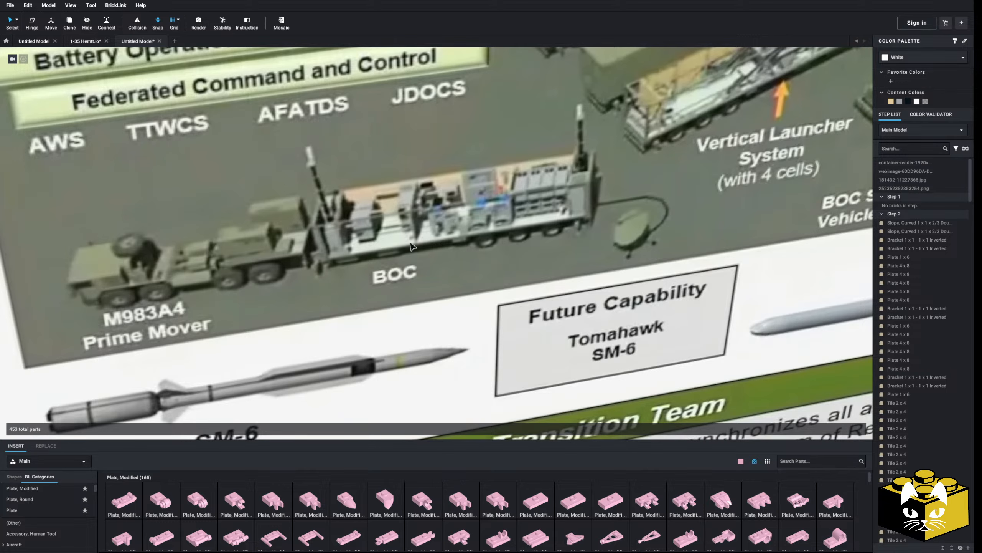
middle_click_drag(378, 222, 352, 224)
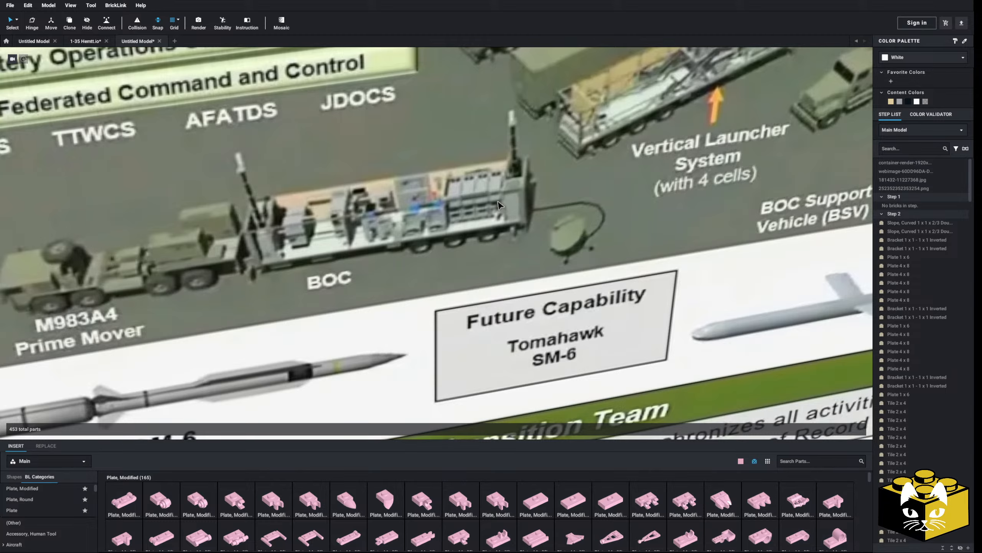
scroll(520, 205, "down", 6)
middle_click_drag(372, 221, 472, 276)
mouse_move(472, 276)
right_mouse_down()
mouse_move(502, 280)
mouse_move(460, 282)
right_mouse_up()
middle_click_drag(460, 283, 438, 243)
scroll(439, 243, "down", 3)
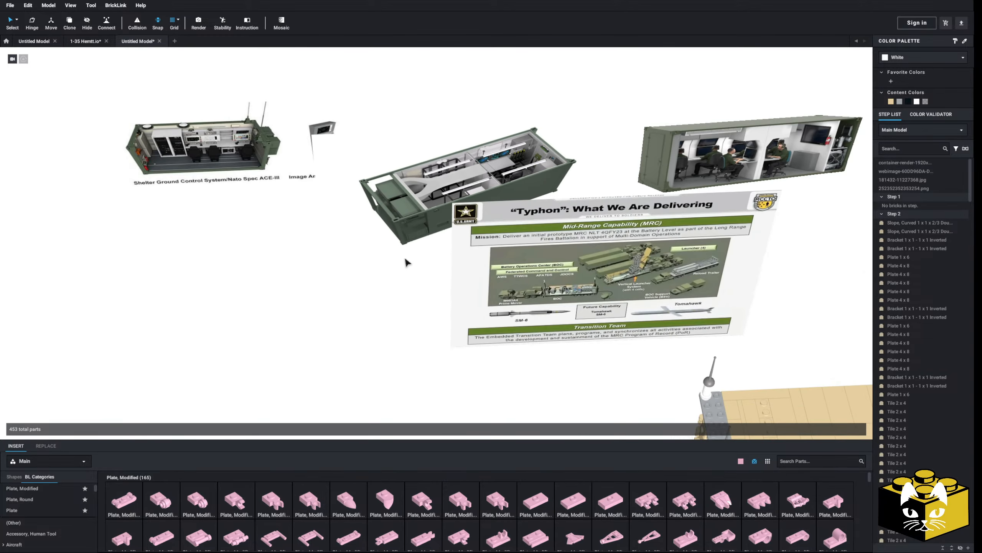
mouse_move(406, 261)
right_mouse_down()
mouse_move(401, 276)
mouse_move(407, 268)
right_mouse_up()
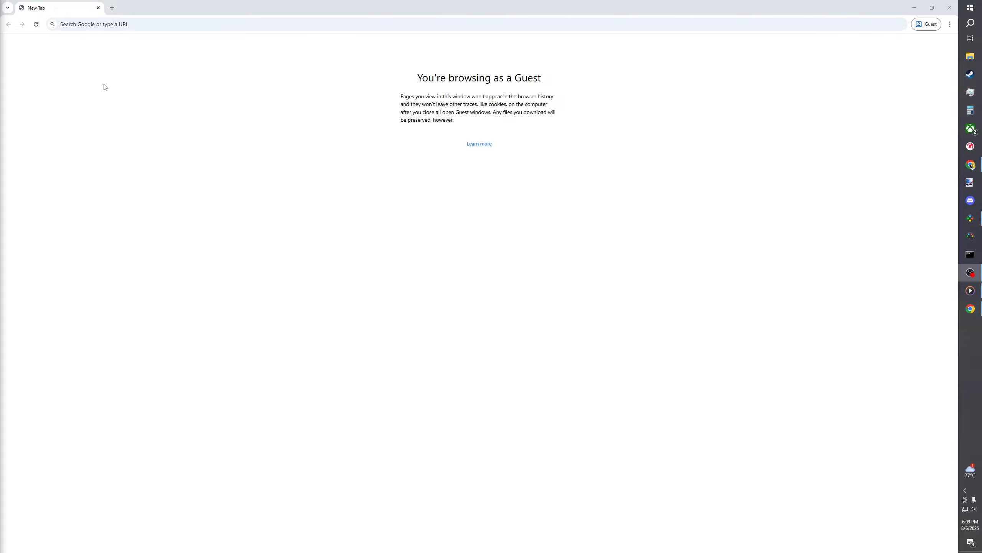
Step: Search Google Images for "command center container military"
left_click(90, 26)
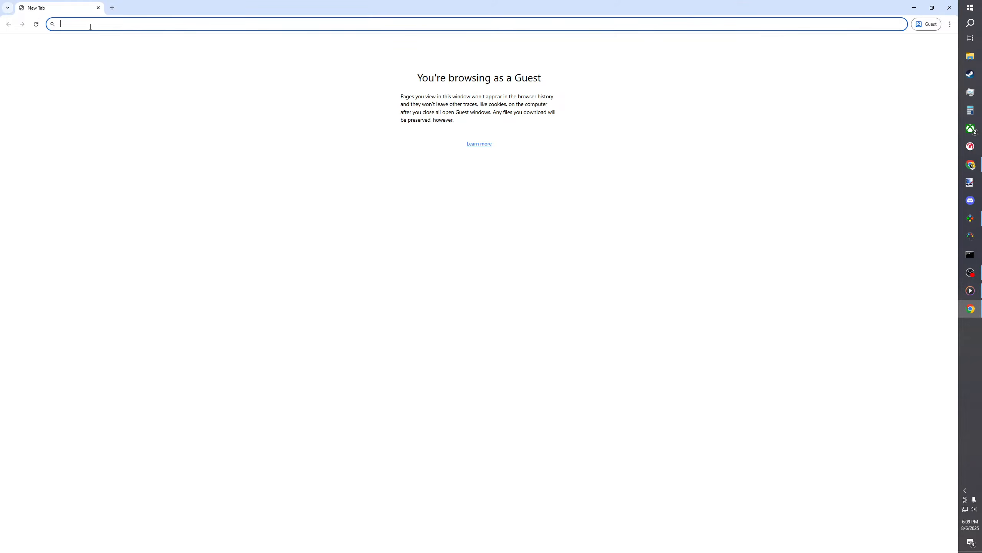
type("command center")
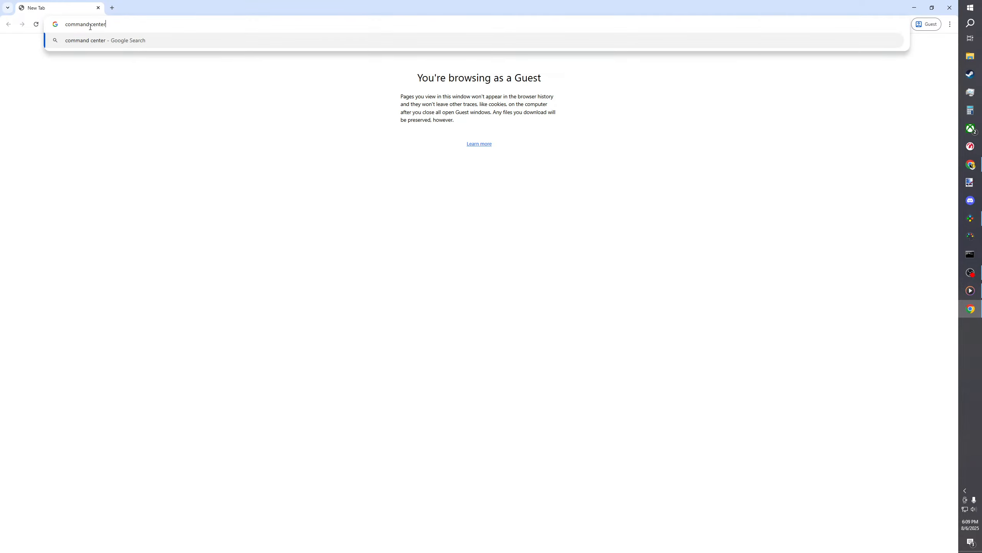
type(" container ")
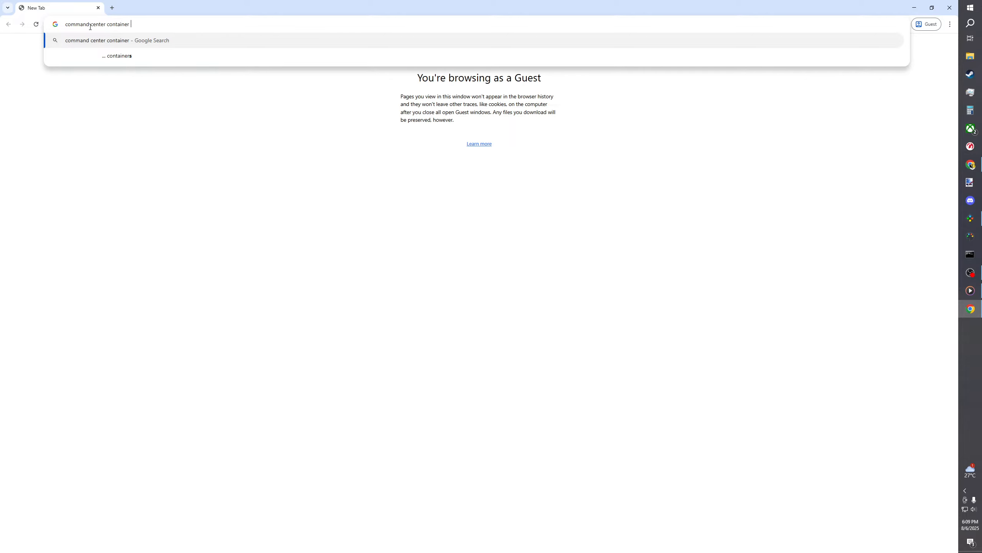
type("military")
key("Return")
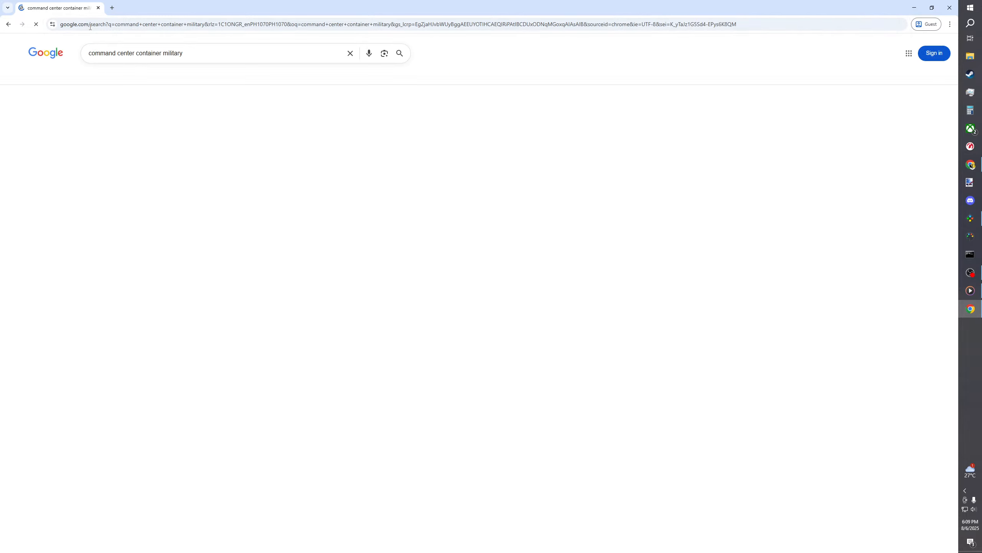
left_click(112, 77)
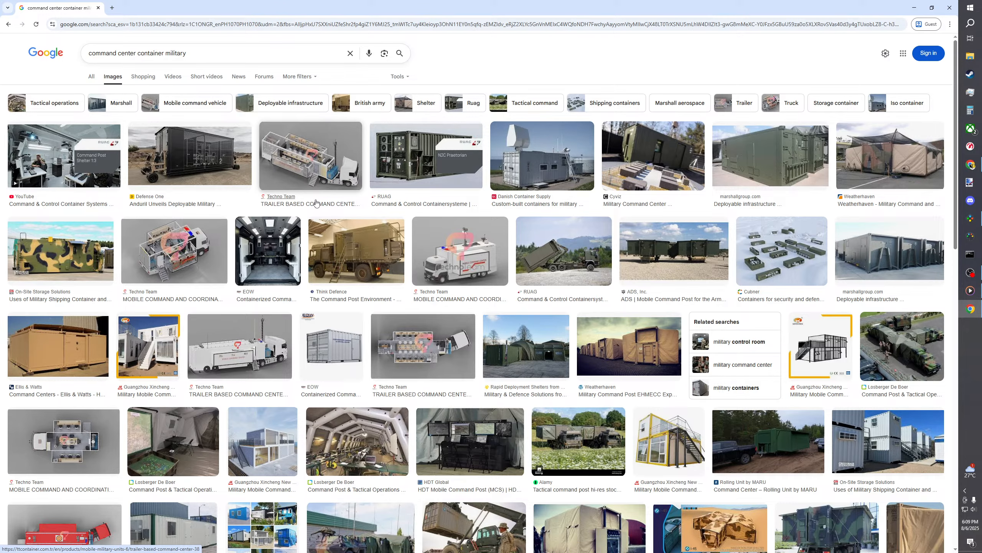
Step: Preview the Marshall Group Swedish Armed Forces container and the Cubner security and defense containers, checking their related images
scroll(315, 201, "down", 5)
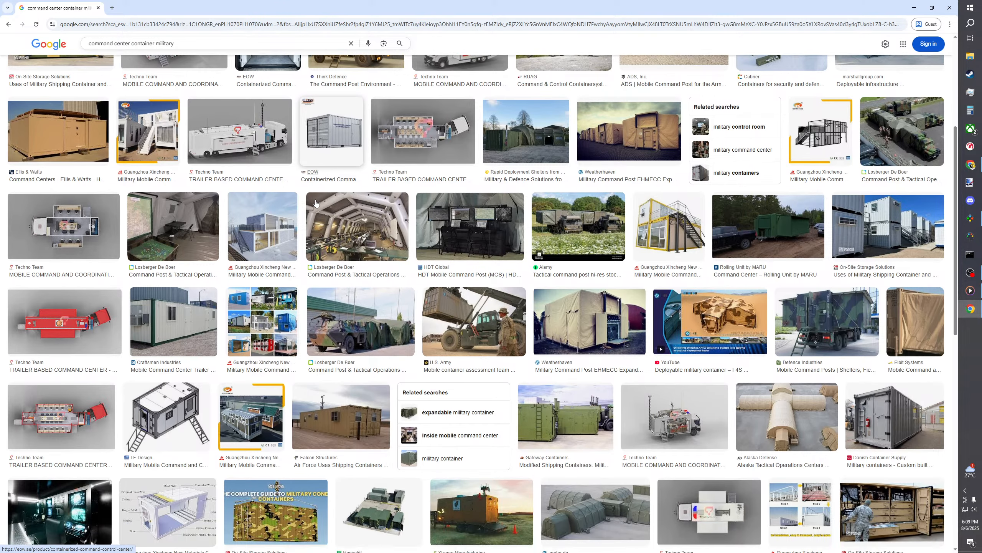
scroll(315, 202, "down", 7)
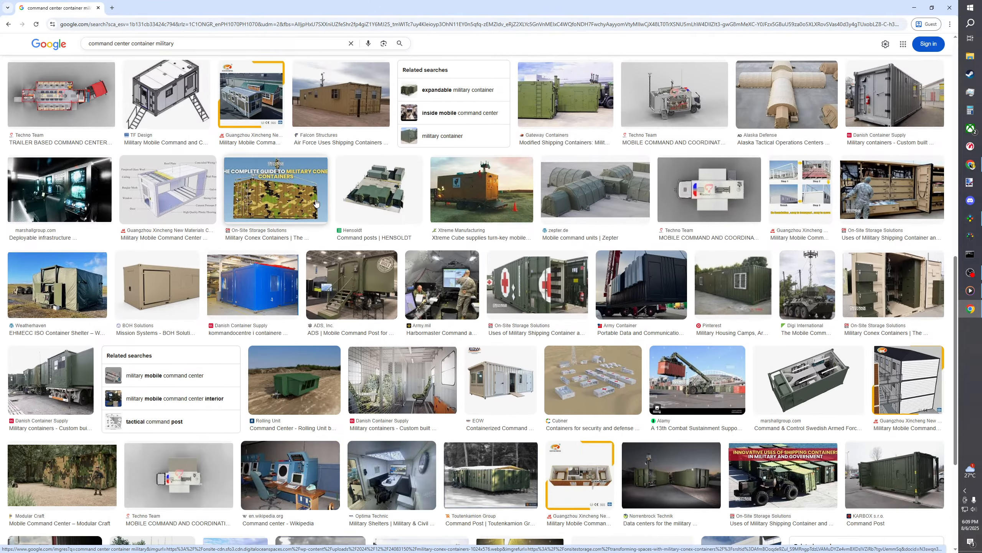
left_click(803, 373)
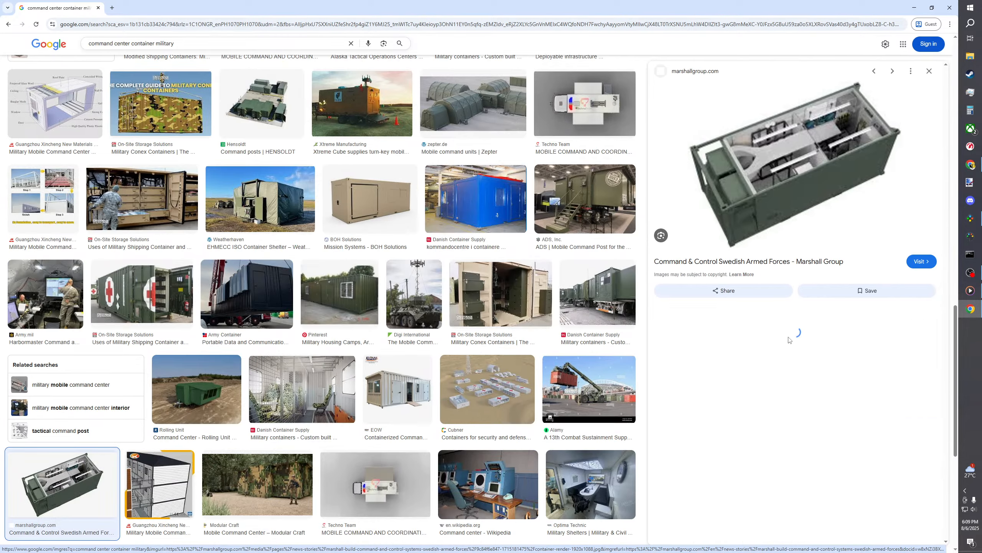
scroll(768, 342, "down", 5)
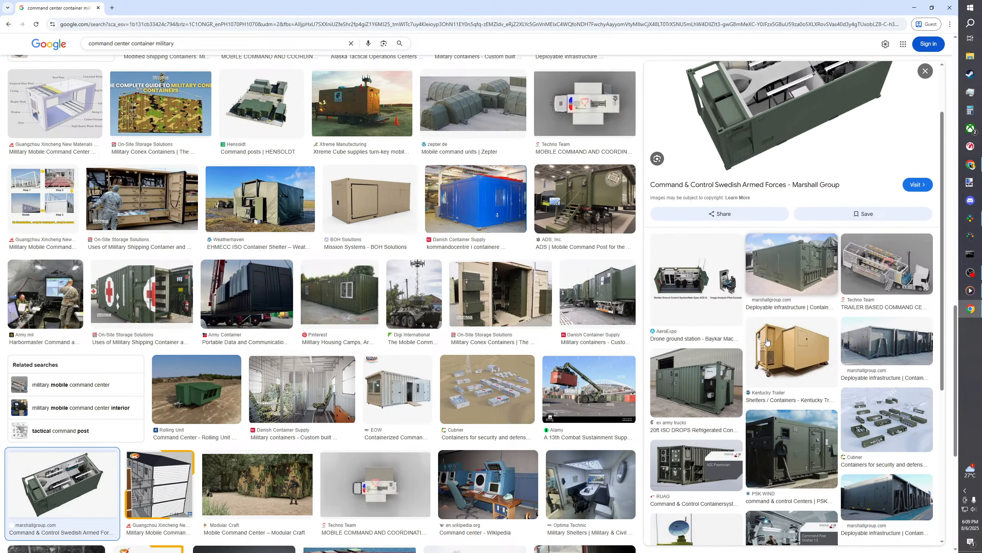
scroll(775, 343, "down", 4)
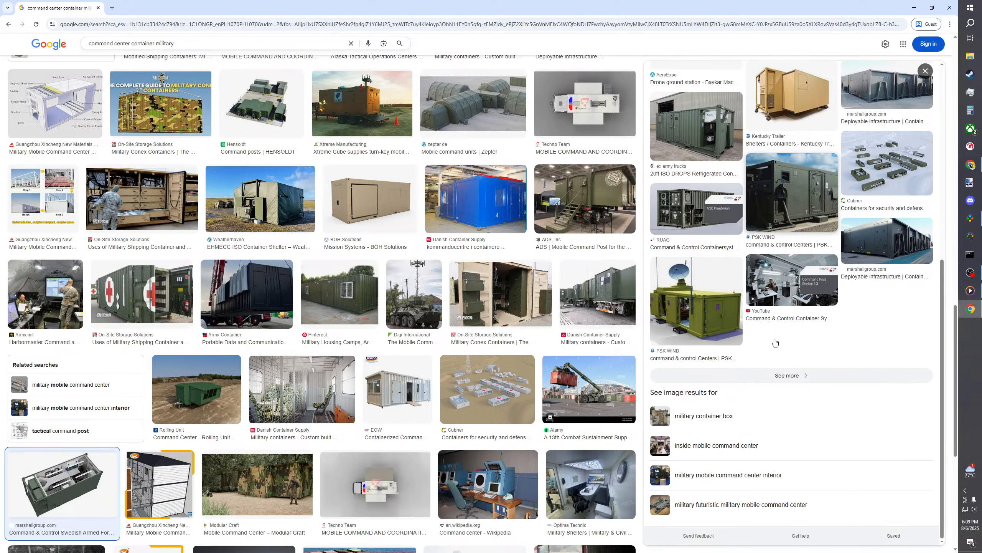
left_click(897, 193)
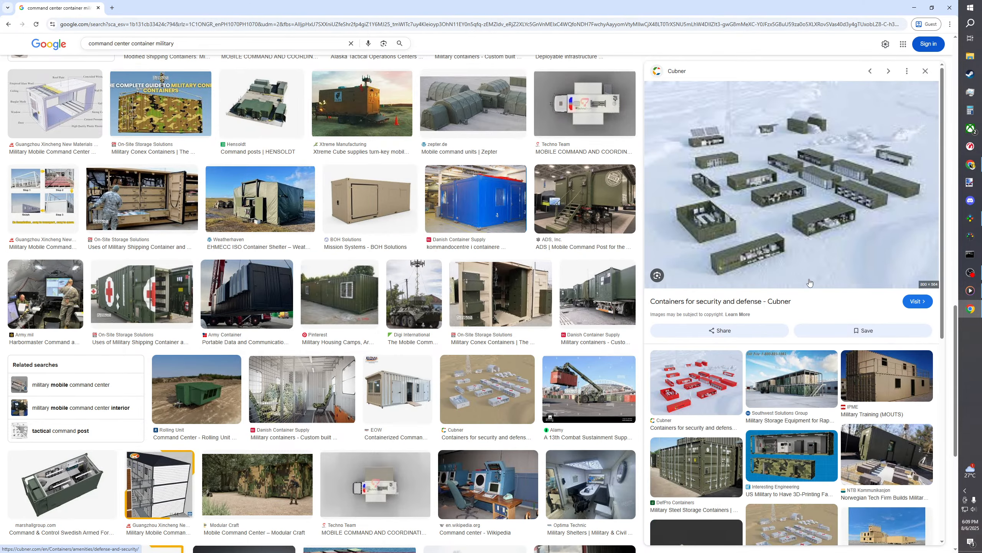
scroll(806, 285, "down", 5)
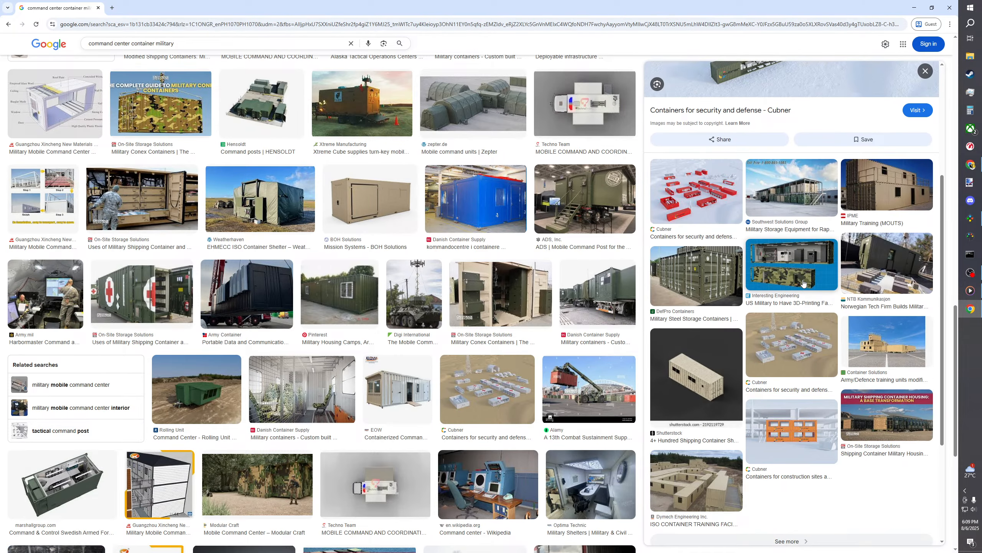
Step: Scan the remaining image results for military command container exteriors and interiors usable as design references
scroll(497, 353, "down", 5)
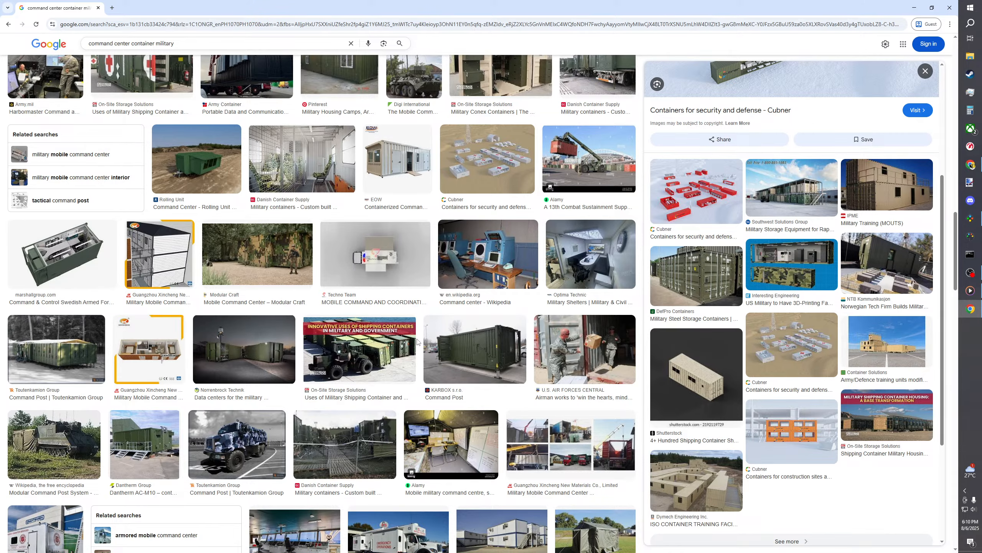
scroll(416, 342, "down", 3)
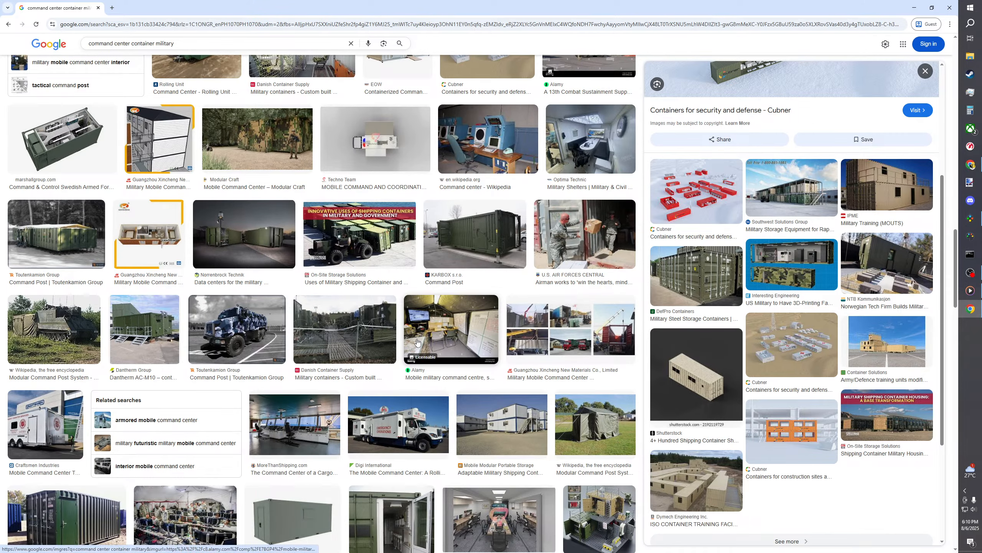
scroll(417, 342, "down", 7)
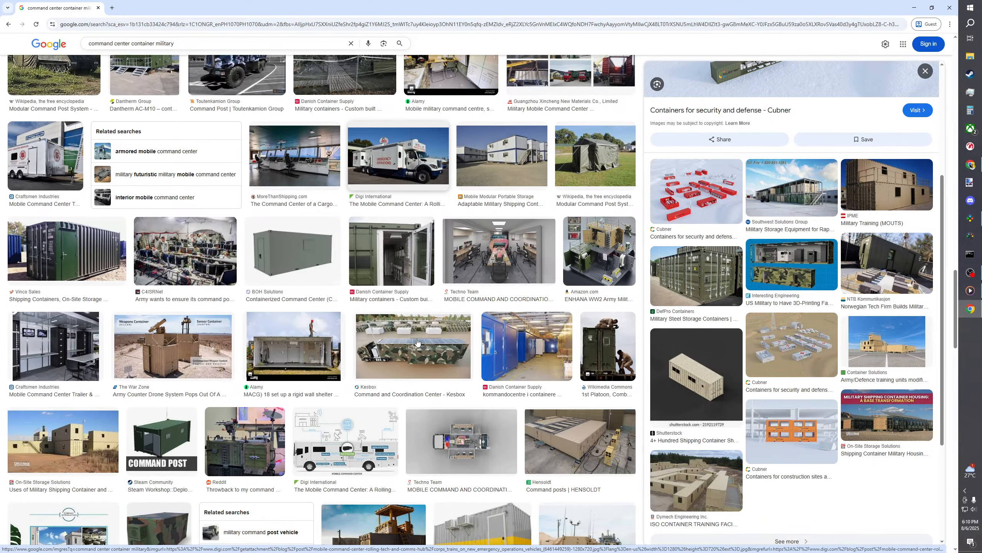
scroll(417, 342, "down", 4)
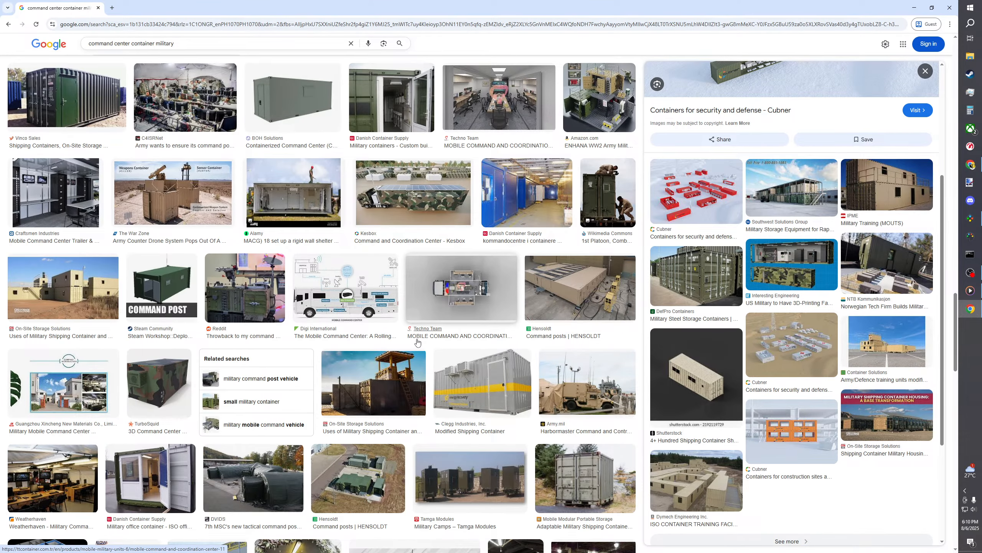
scroll(417, 341, "down", 8)
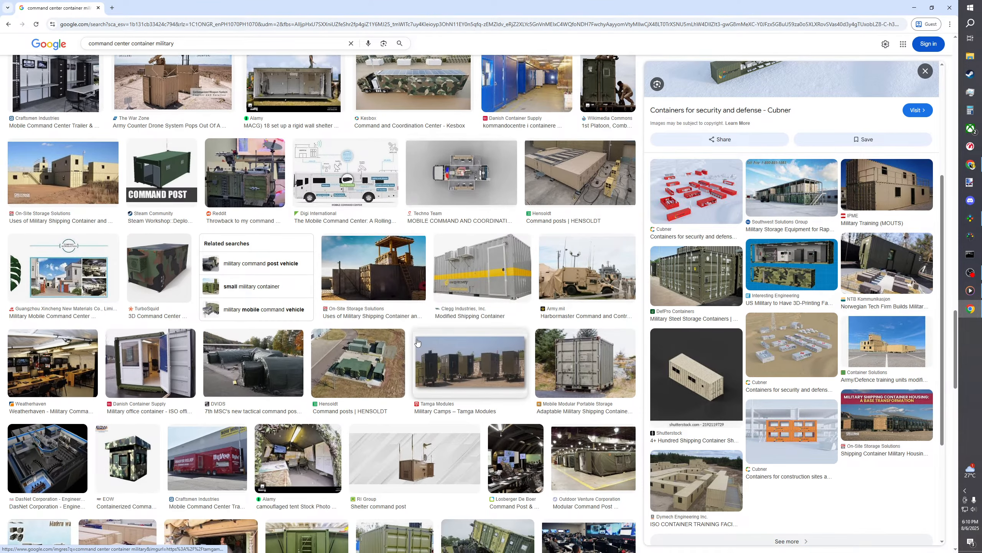
scroll(417, 341, "down", 5)
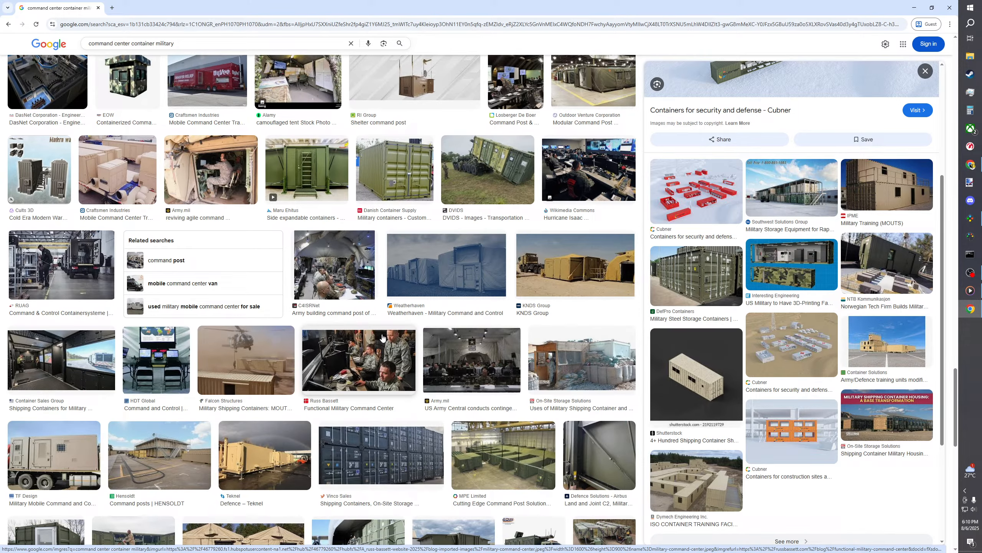
scroll(382, 337, "down", 4)
scroll(383, 336, "down", 5)
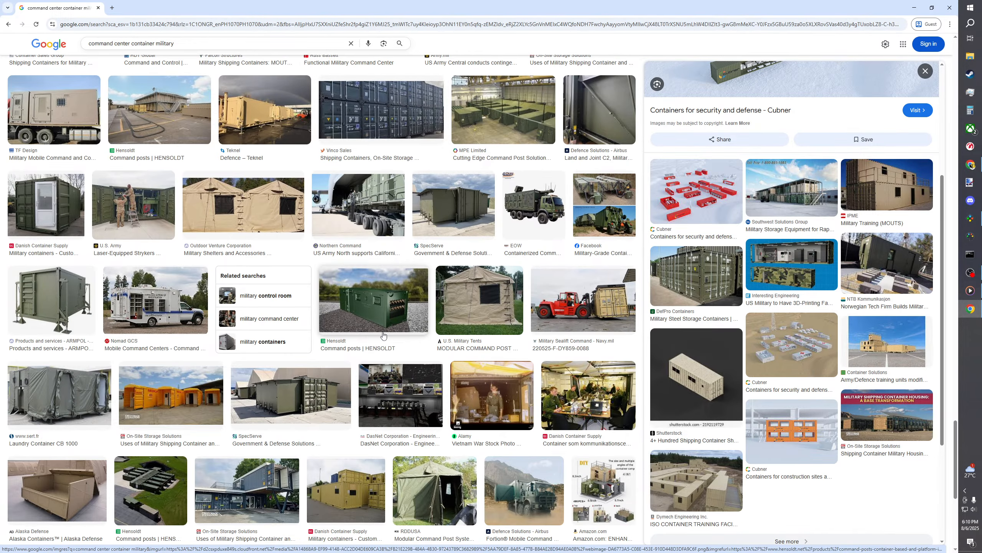
scroll(383, 335, "down", 4)
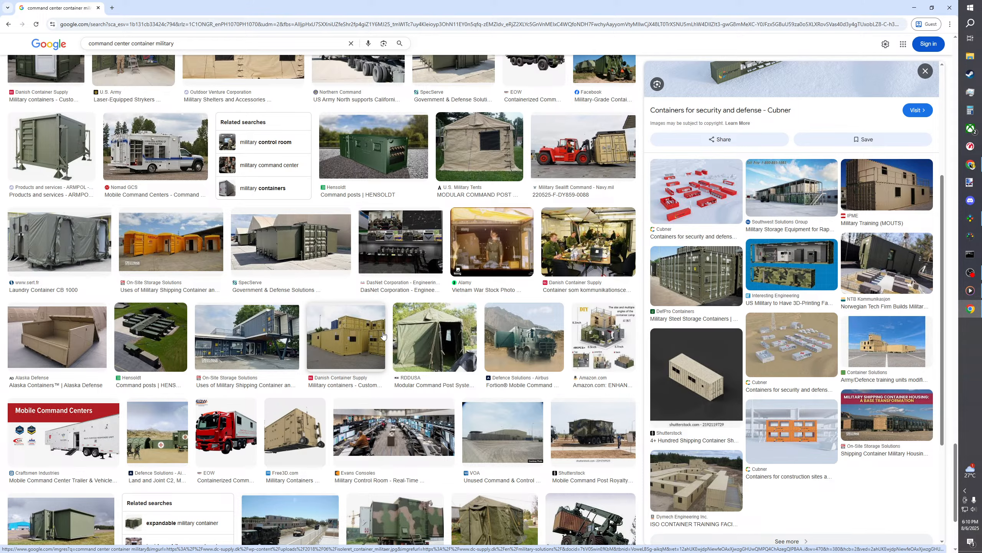
scroll(382, 335, "down", 4)
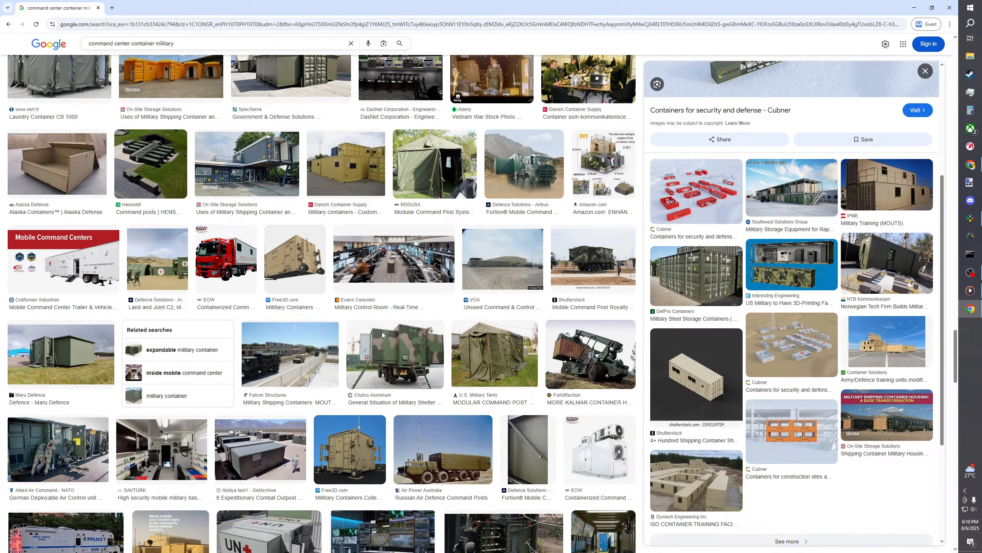
scroll(382, 335, "down", 4)
scroll(383, 335, "down", 2)
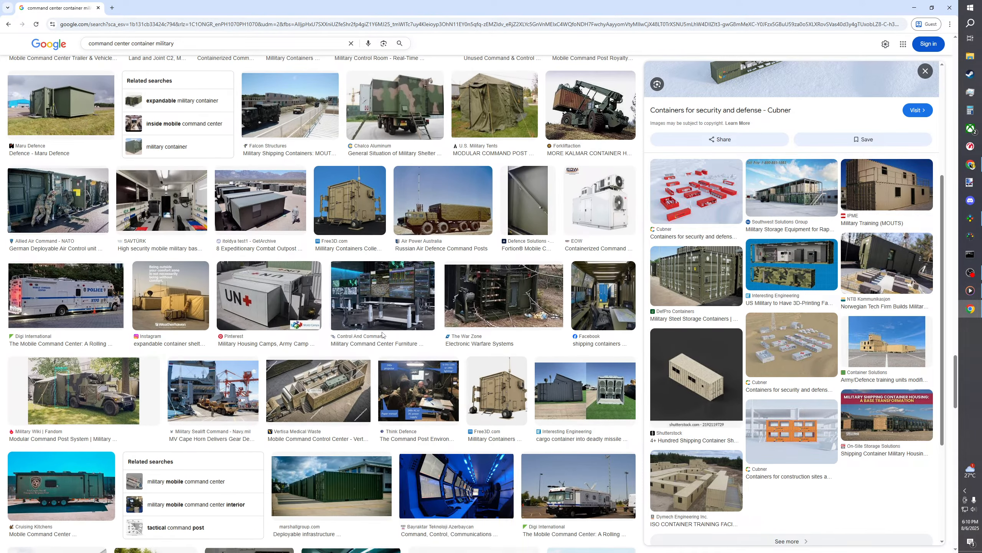
scroll(355, 340, "down", 2)
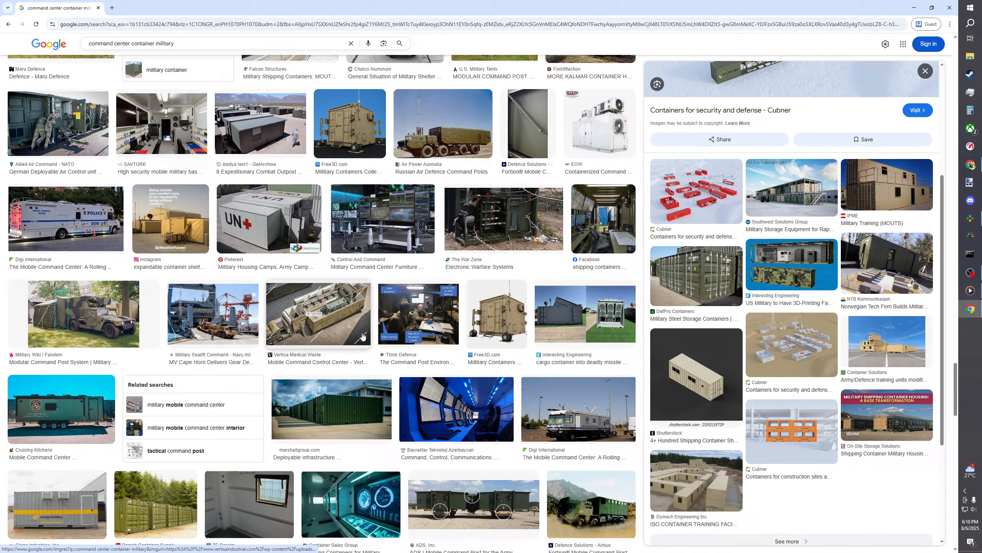
scroll(339, 335, "down", 1)
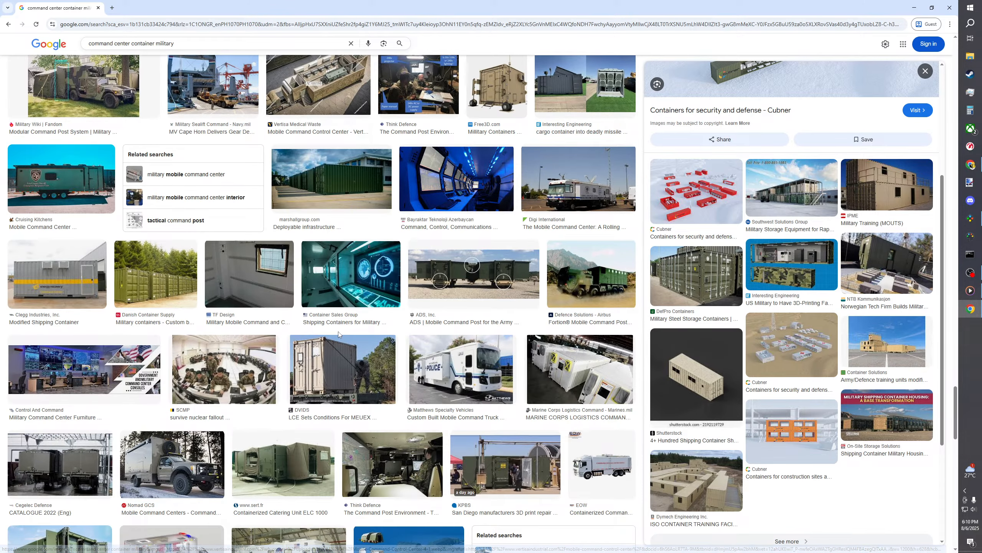
scroll(338, 334, "down", 5)
scroll(339, 334, "down", 10)
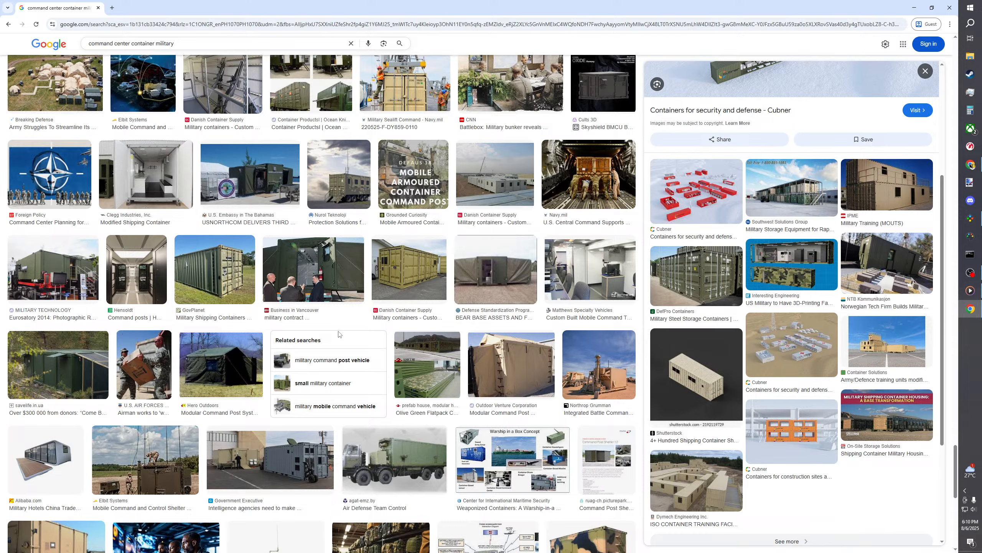
scroll(339, 334, "down", 4)
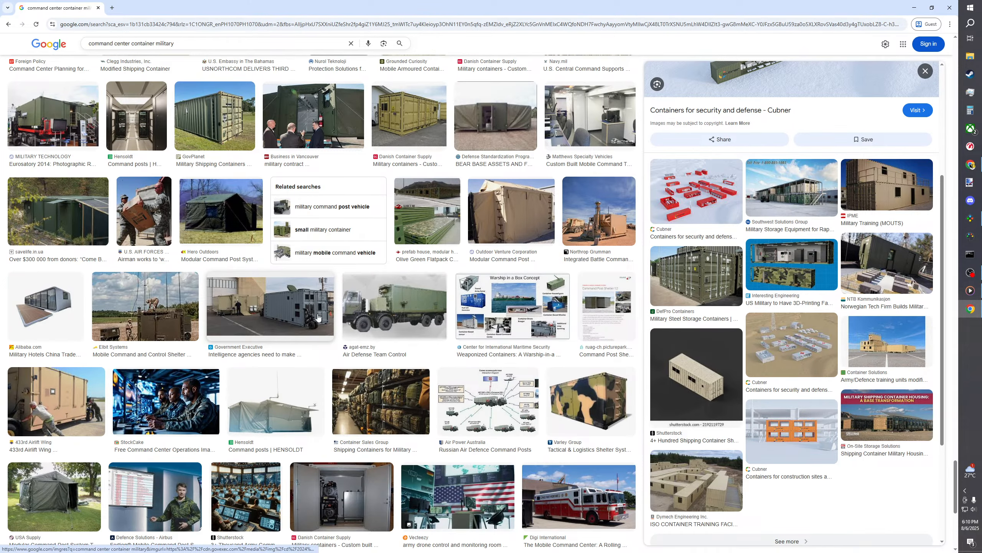
scroll(317, 317, "down", 8)
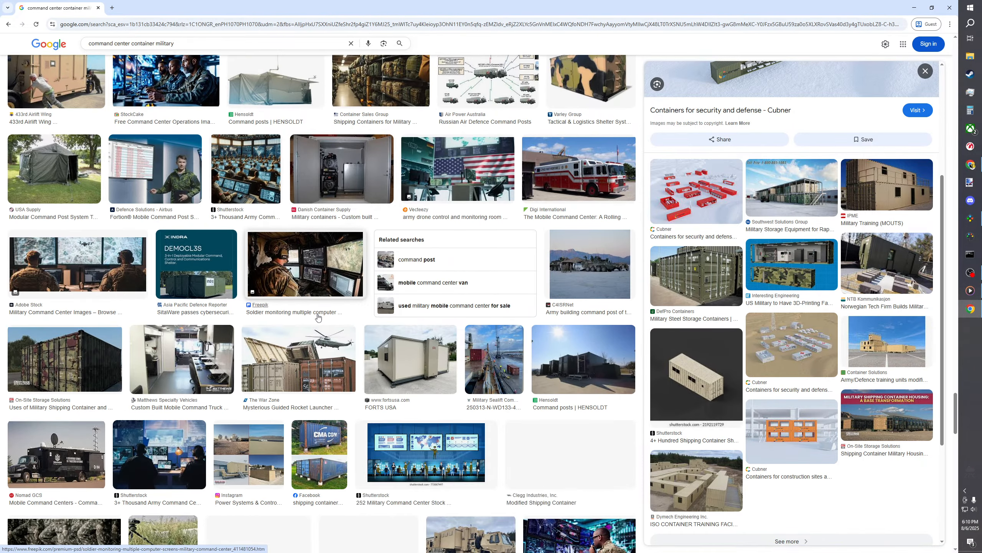
scroll(318, 318, "down", 8)
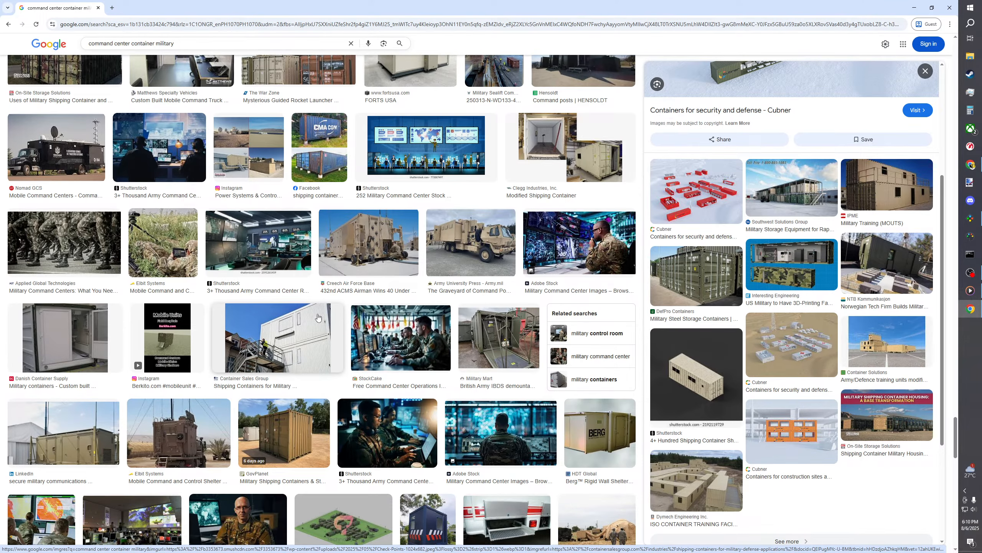
scroll(318, 317, "down", 4)
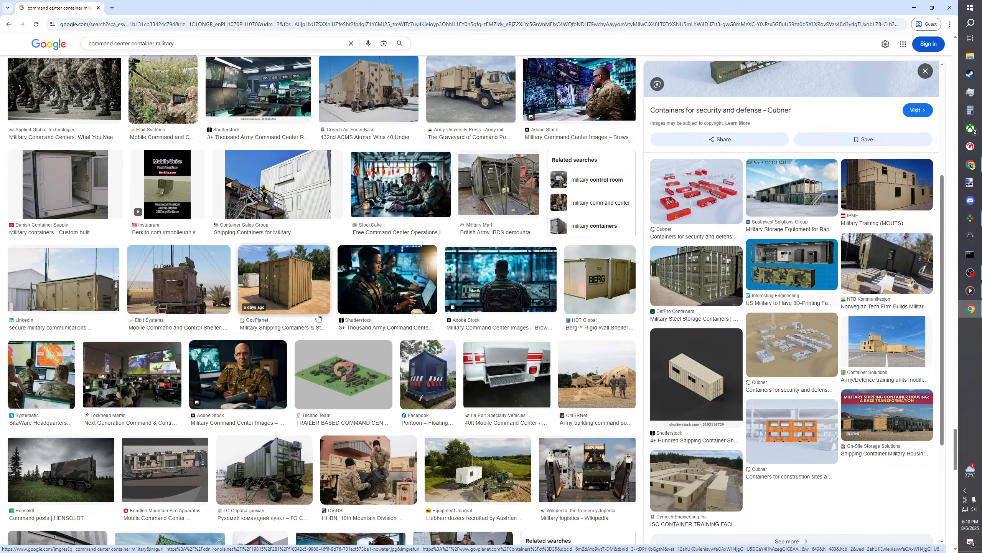
Step: Return to the first results and preview the RUAG N2C Praetorian container, followed by the related Radical Robotics Command Center & Mini Control Station
left_click_drag(955, 460, 956, 62)
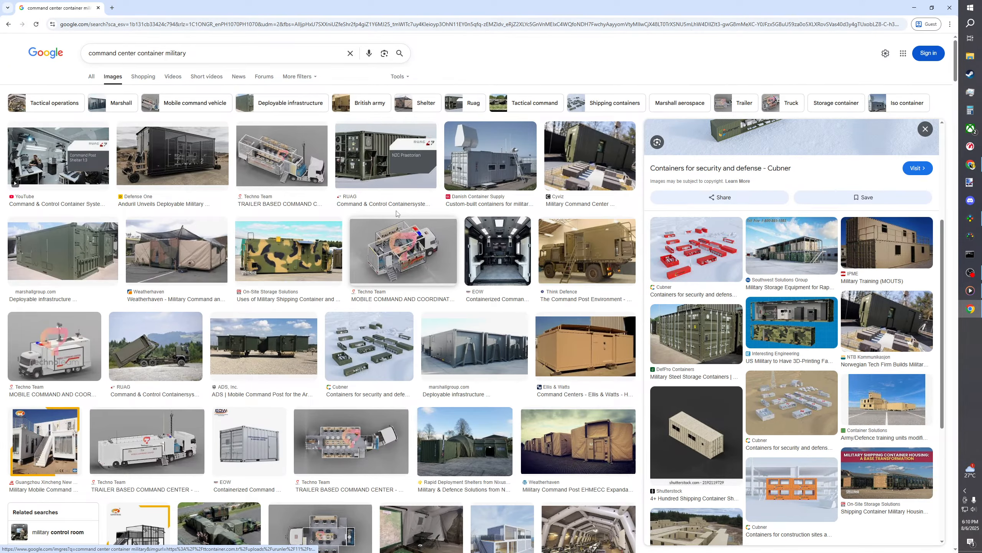
left_click(387, 167)
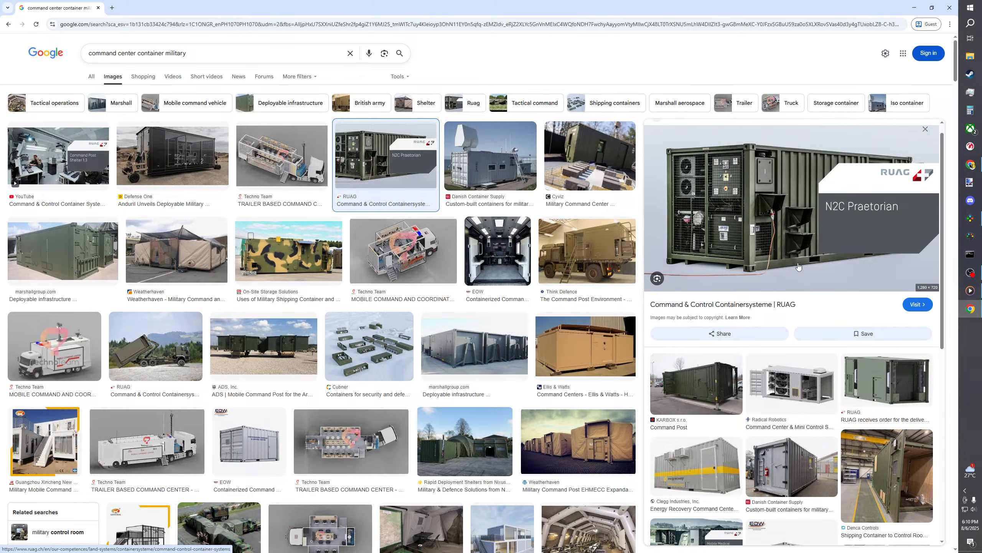
scroll(798, 266, "down", 3)
left_click(796, 267)
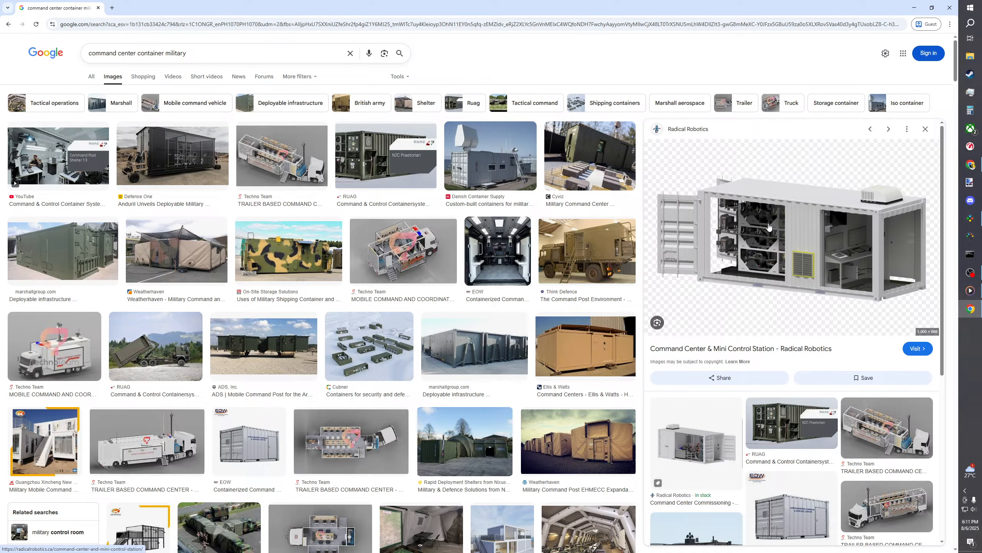
Step: Open the Radical Robotics control station image at full size in a separate browser tab
right_click(753, 256)
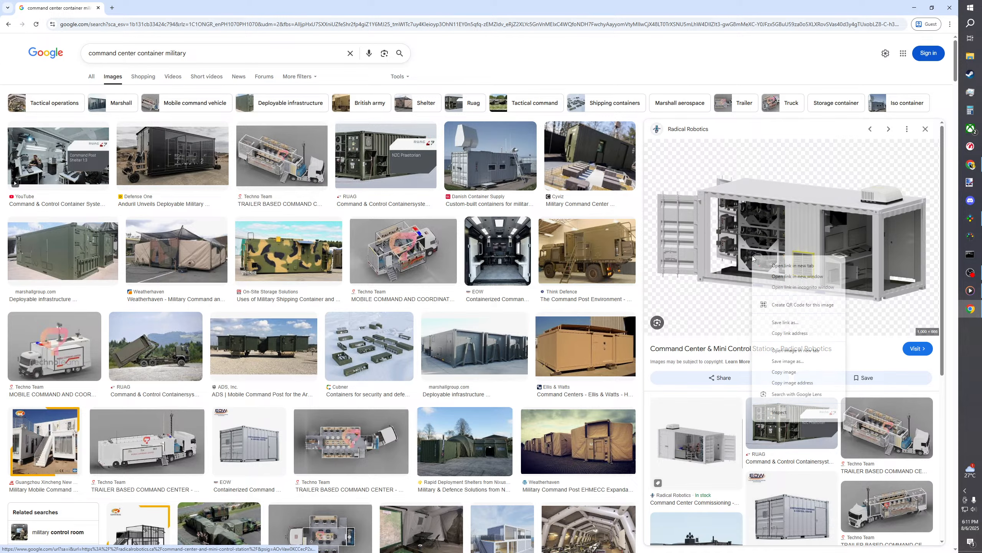
left_click(788, 350)
key("ctrl+Tab")
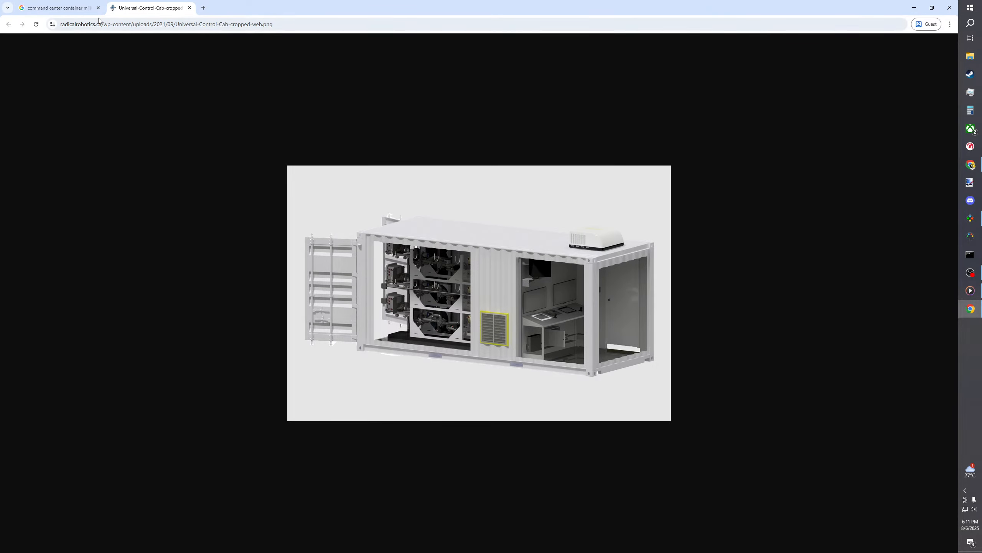
Step: Return to the image results and preview the related Radical Robotics Command Center Commissioning container, checking its related images
left_click(69, 8)
scroll(696, 348, "down", 3)
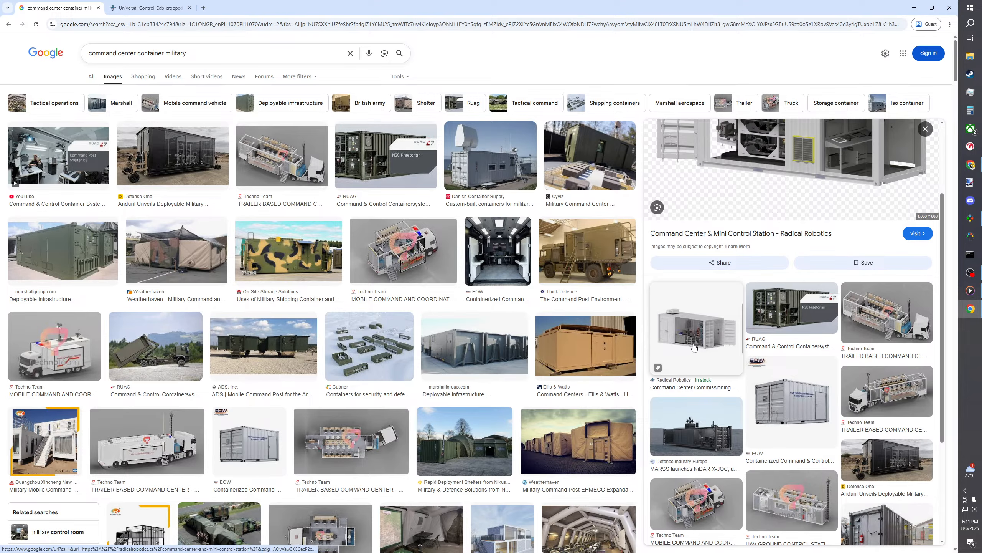
left_click(694, 347)
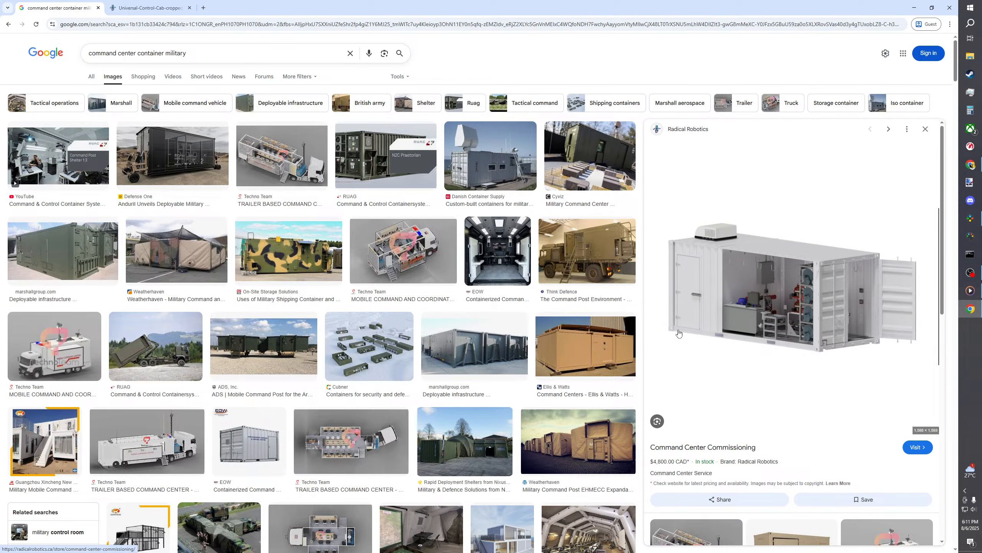
scroll(696, 334, "down", 2)
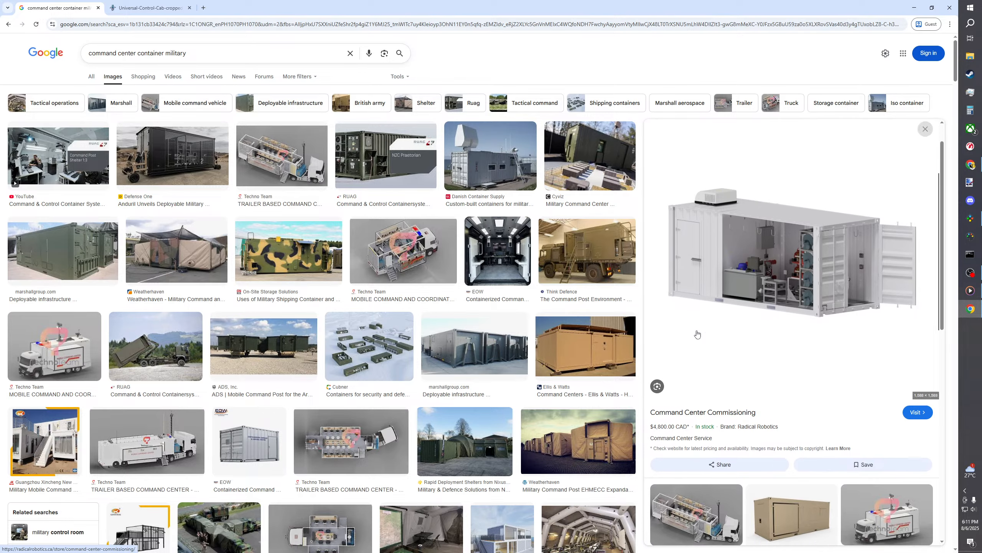
scroll(697, 334, "down", 5)
scroll(711, 332, "down", 2)
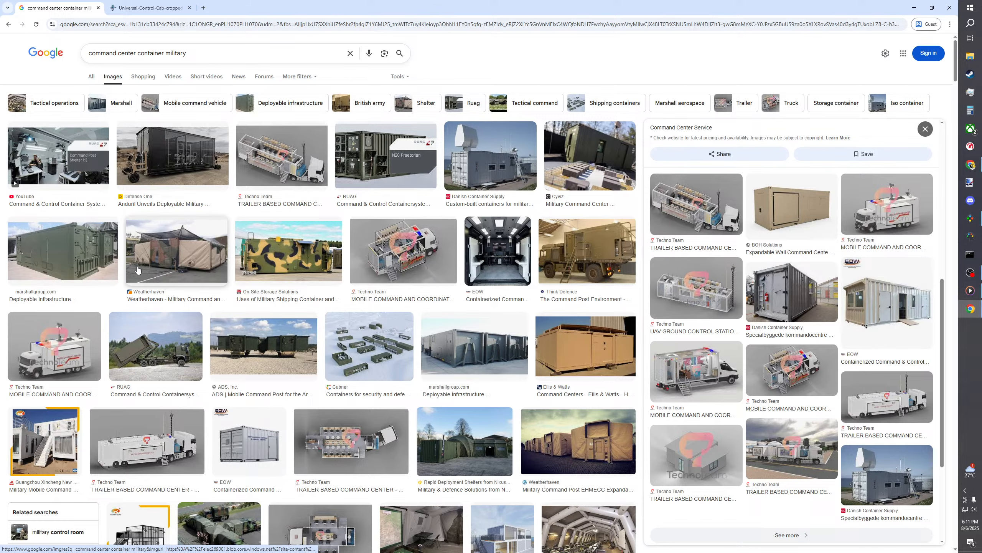
Step: Browse further down the command container results and preview the On-Site Storage Solutions Military Conex Containers image
scroll(76, 265, "down", 3)
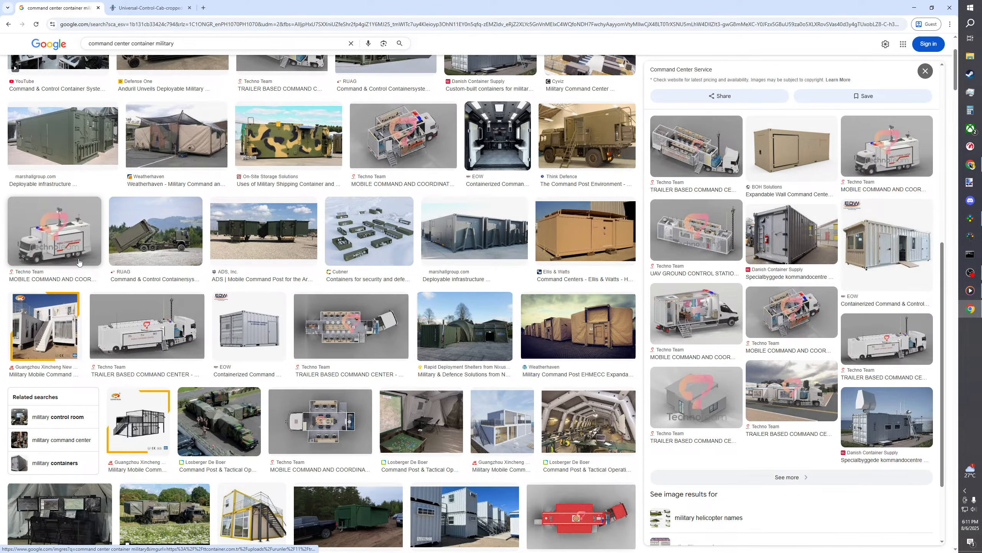
scroll(254, 285, "down", 5)
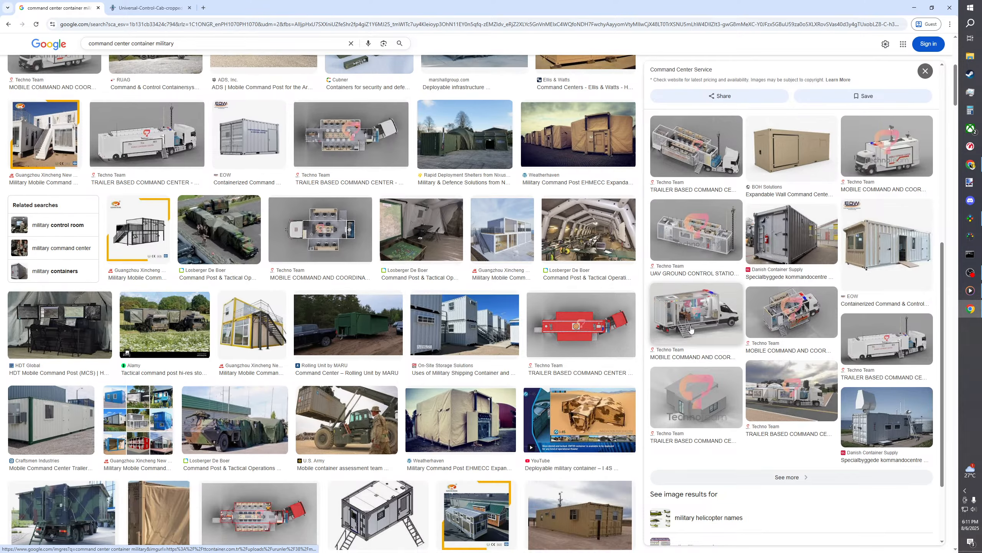
scroll(434, 315, "down", 4)
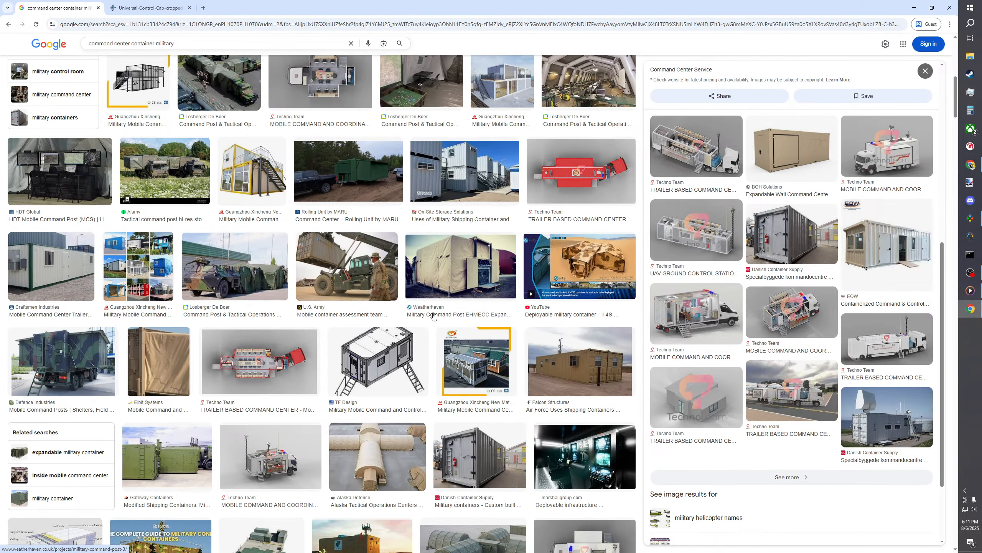
scroll(394, 333, "down", 5)
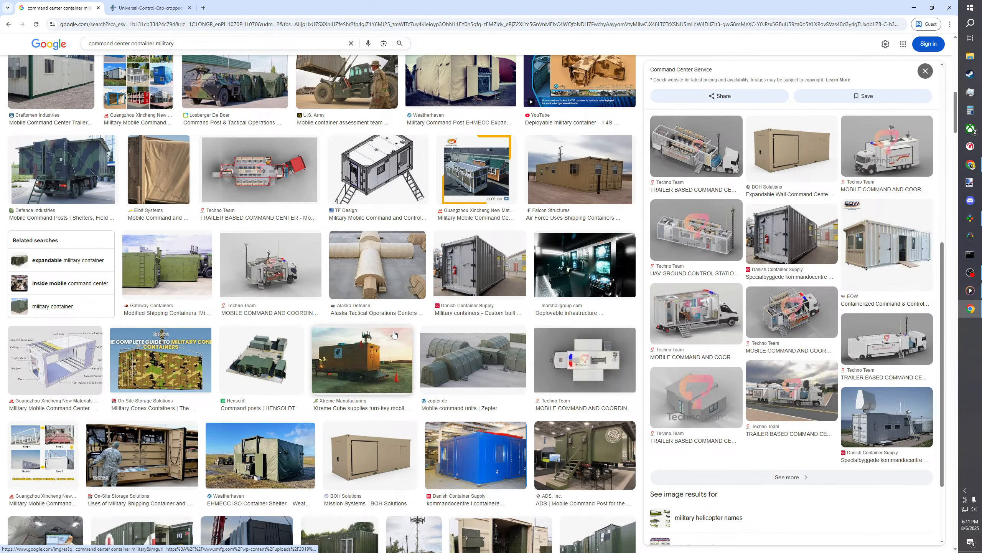
scroll(394, 333, "down", 5)
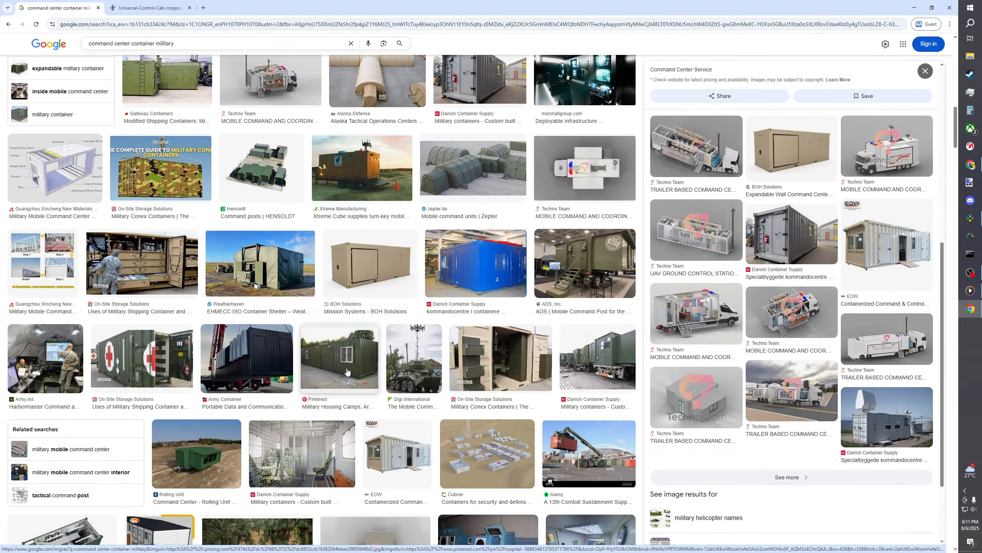
left_click(481, 329)
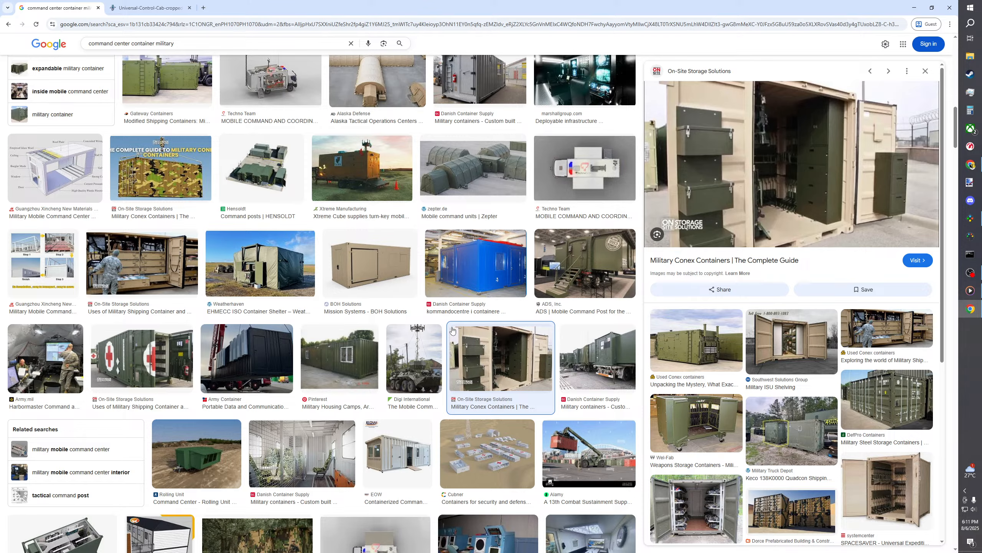
scroll(403, 335, "down", 2)
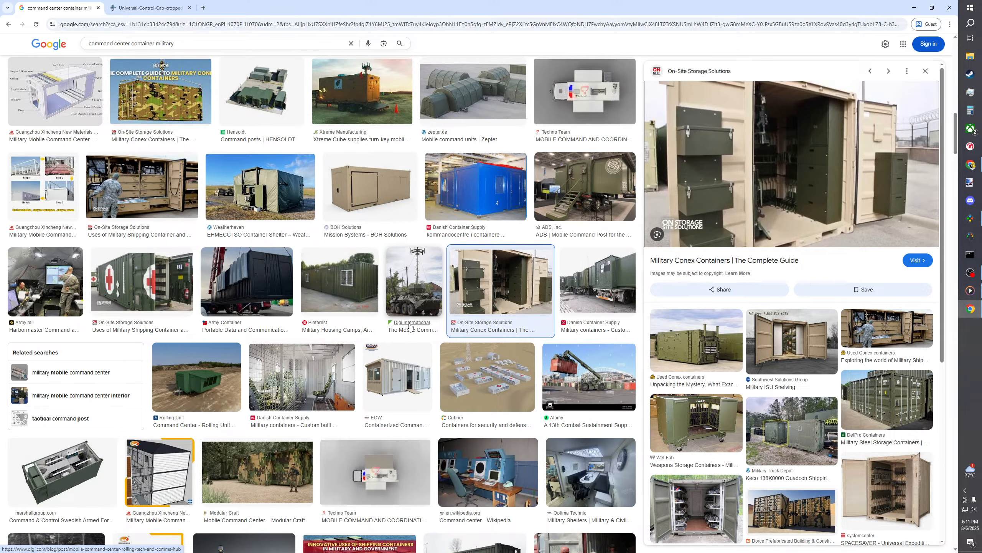
Step: Return to the first results and preview the Think Defence command post truck, followed by the Techno Team trailer-based command center
scroll(411, 328, "up", 10)
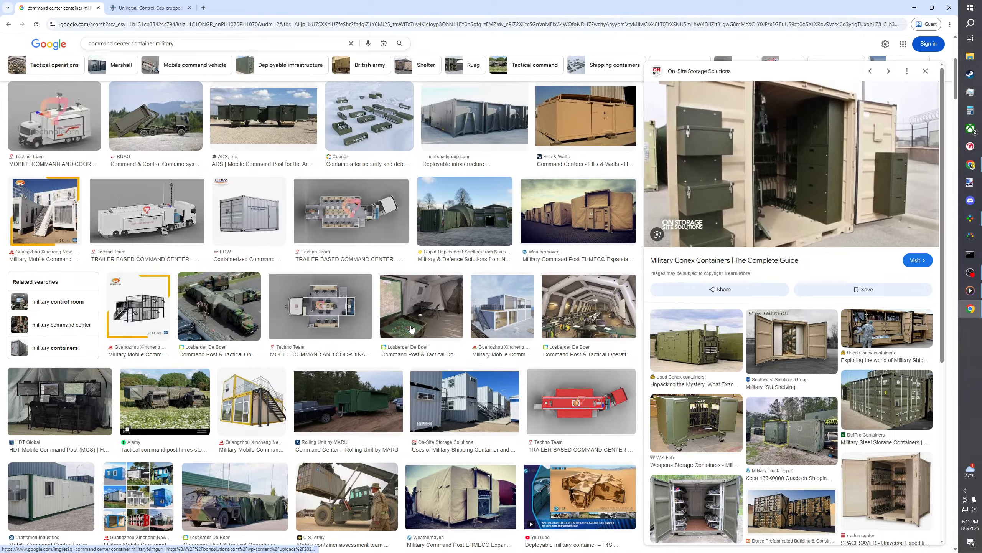
scroll(411, 328, "up", 5)
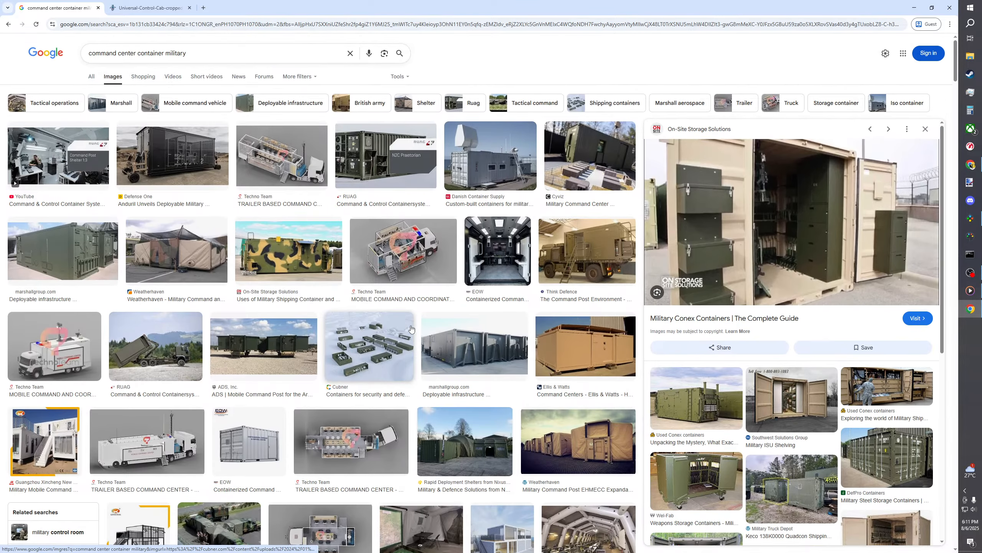
left_click(589, 255)
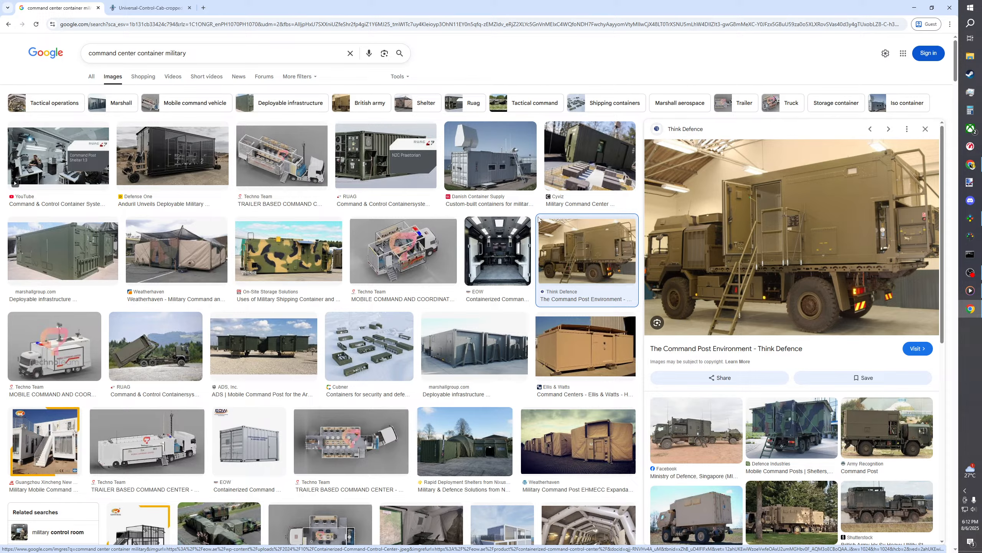
left_click(322, 143)
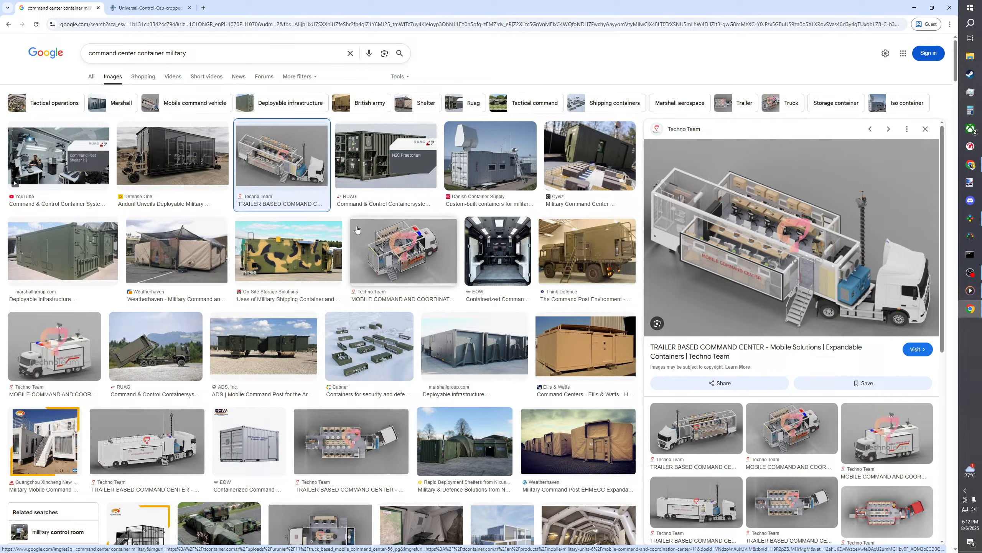
Step: Skim the lower results, return to the first ones, and reopen the Think Defence Command Post Environment preview to check its related images
scroll(354, 235, "down", 8)
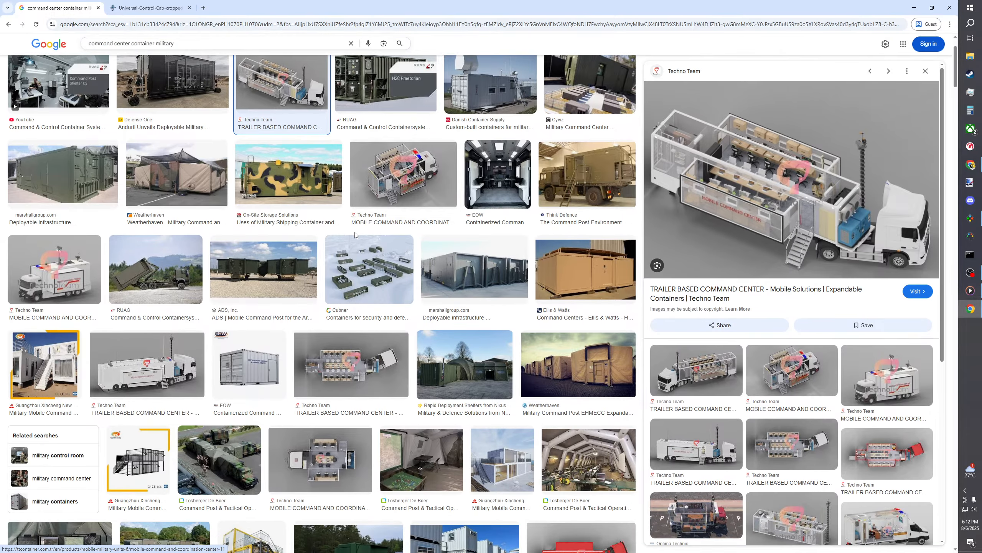
scroll(355, 235, "down", 8)
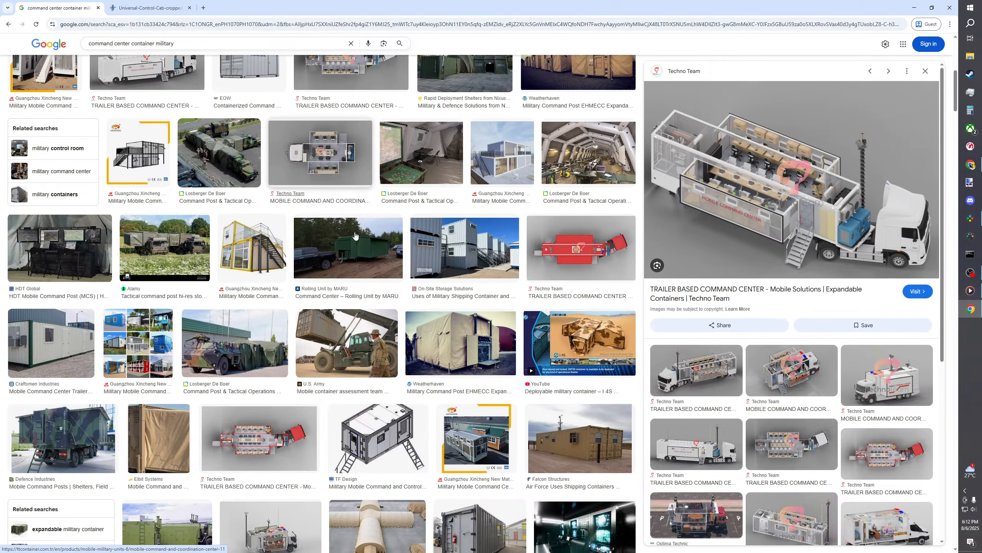
scroll(355, 234, "down", 7)
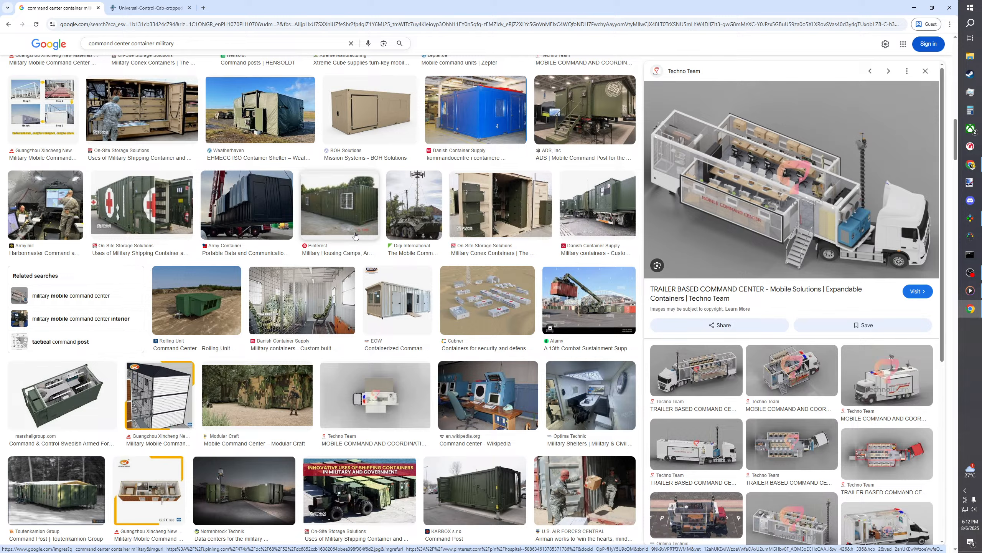
scroll(355, 234, "down", 15)
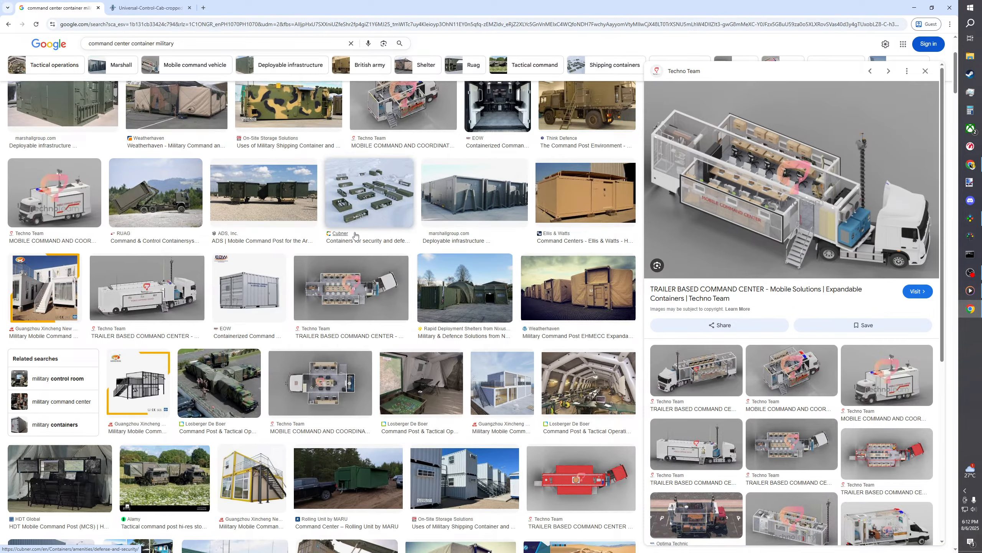
scroll(355, 234, "up", 4)
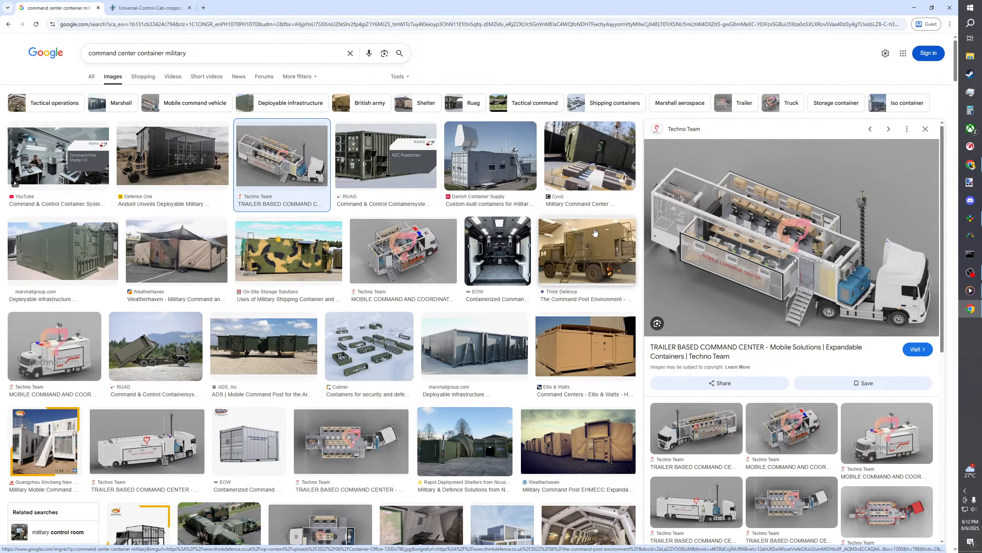
left_click(573, 251)
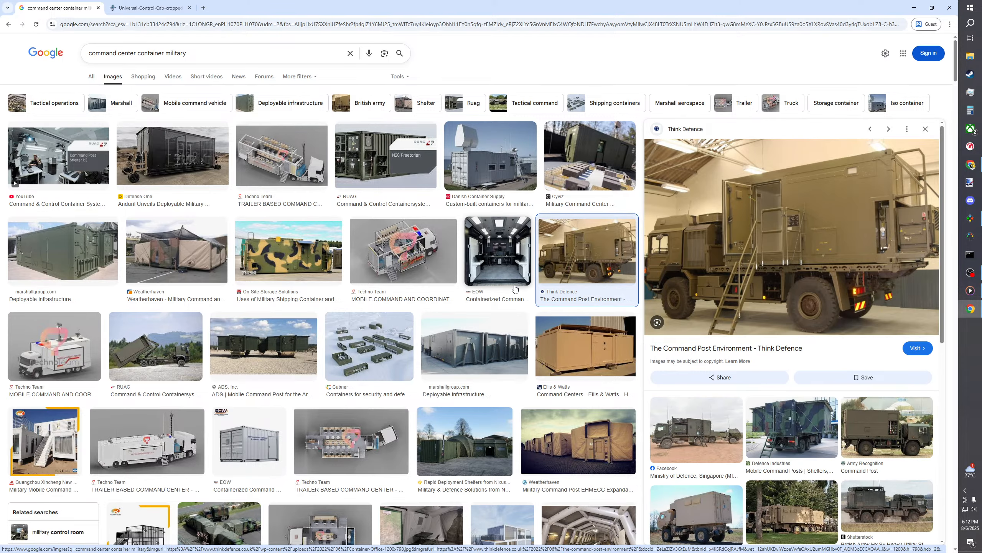
scroll(744, 281, "down", 5)
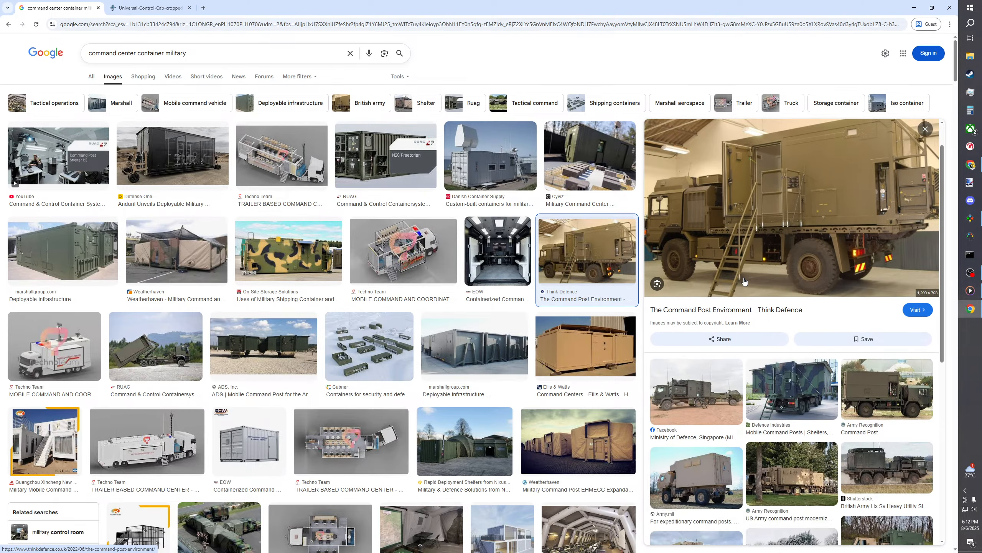
scroll(522, 297, "down", 15)
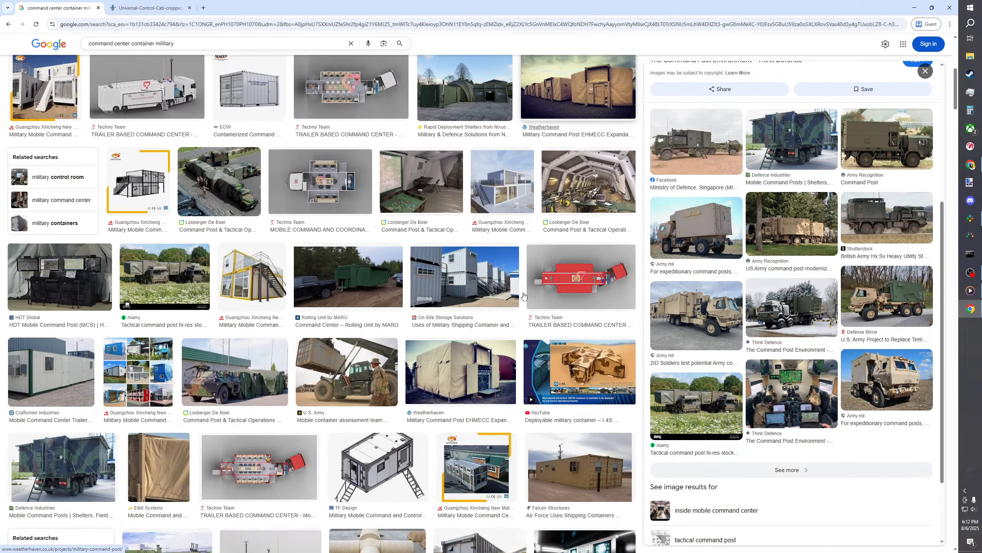
Step: Examine the remaining military command container results for shelter exteriors and interior layouts usable as design references
scroll(488, 290, "down", 10)
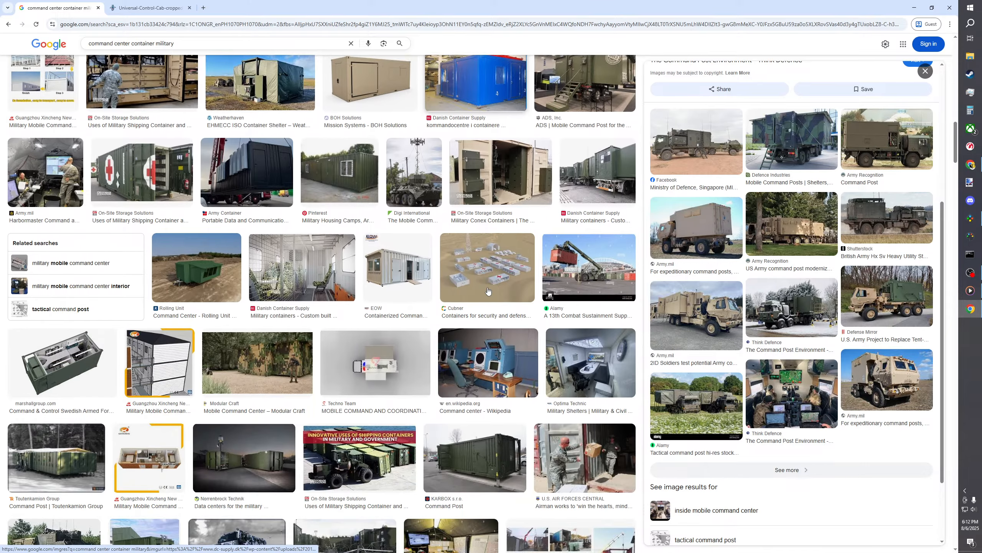
scroll(487, 290, "down", 5)
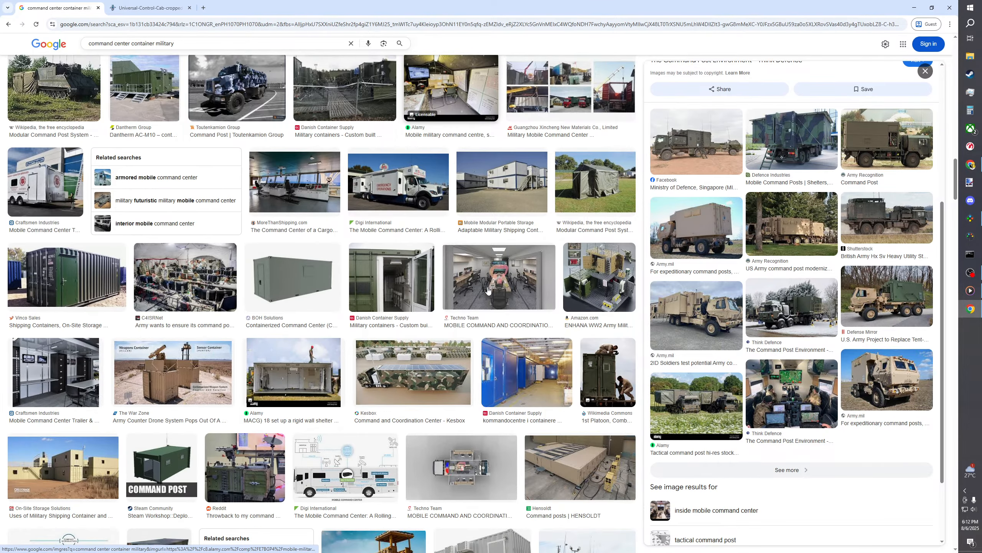
scroll(488, 290, "down", 7)
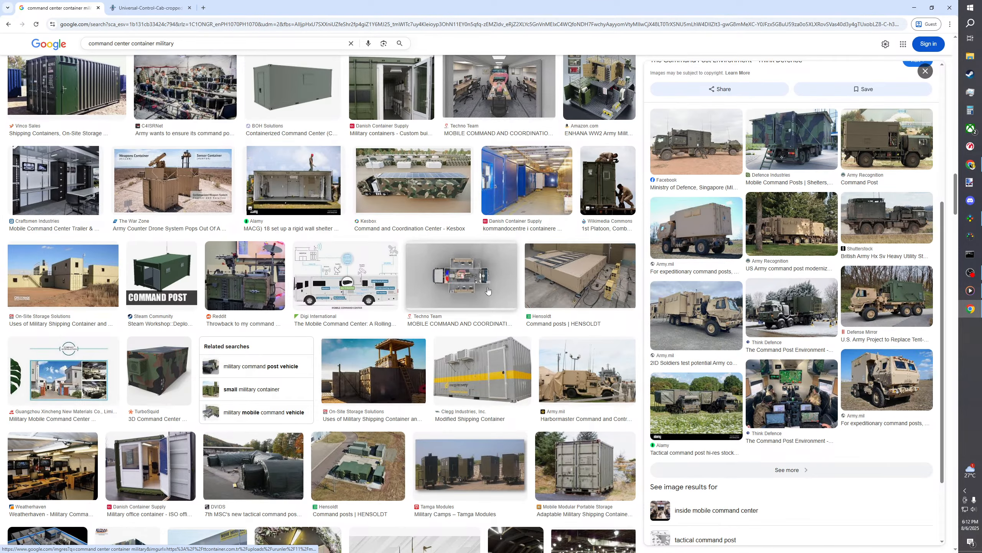
scroll(488, 290, "down", 1)
scroll(488, 290, "down", 4)
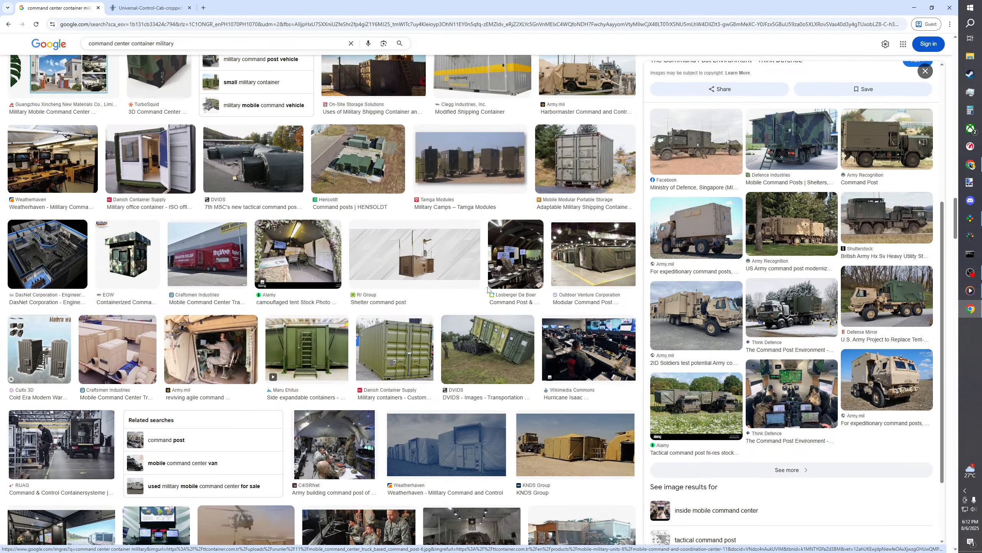
scroll(488, 289, "down", 5)
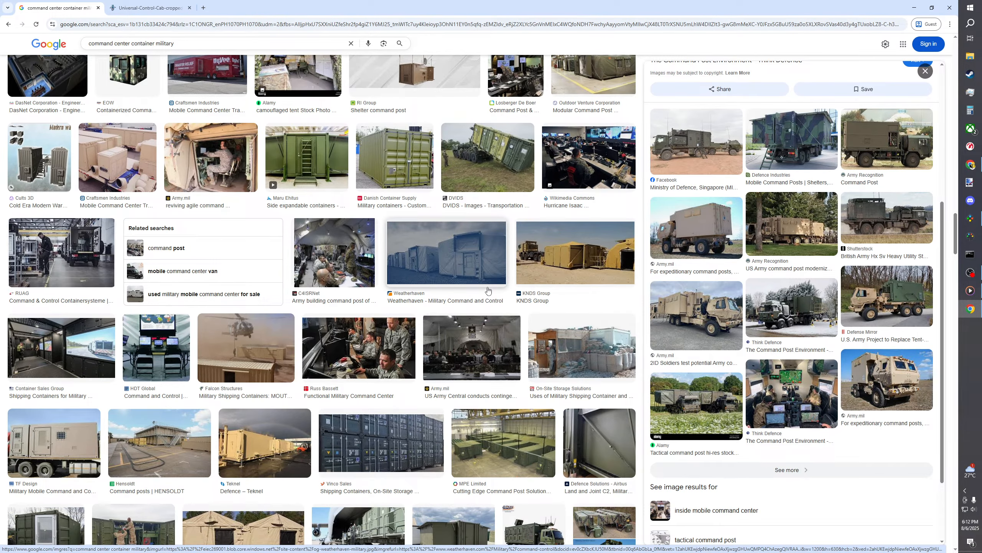
scroll(487, 290, "down", 4)
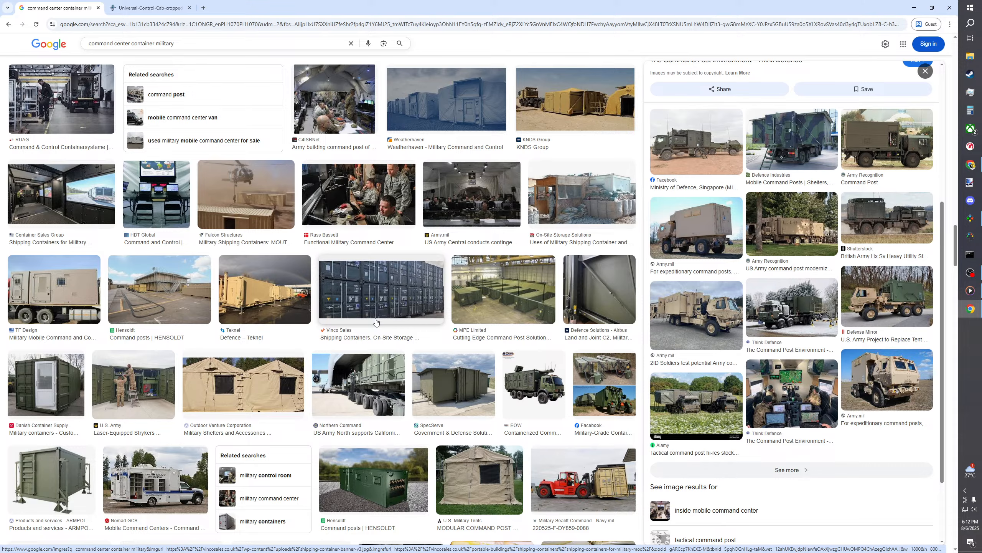
scroll(376, 321, "down", 8)
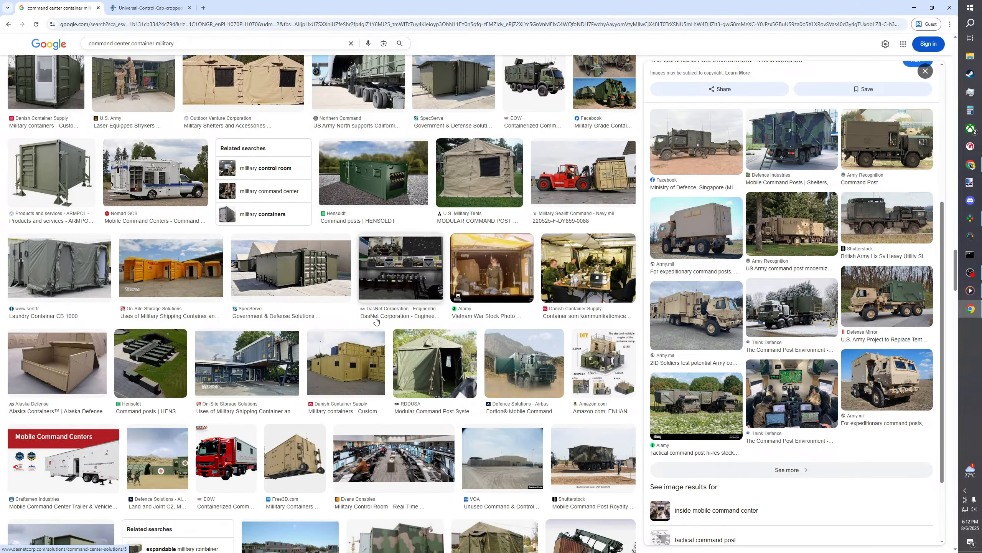
scroll(375, 321, "down", 6)
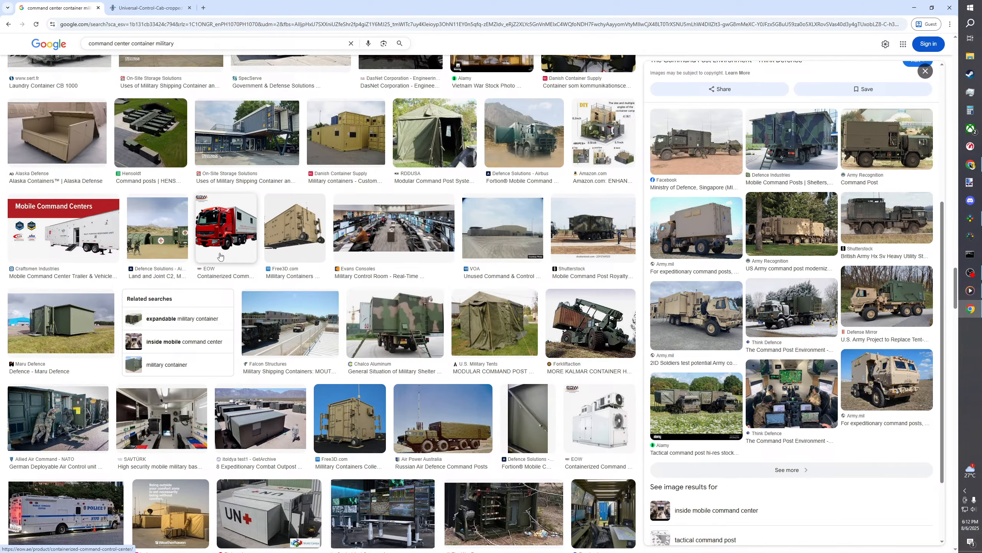
Step: Search the web for "hemtt battery operations control" in a new browser tab
left_click(203, 7)
type("hemtt")
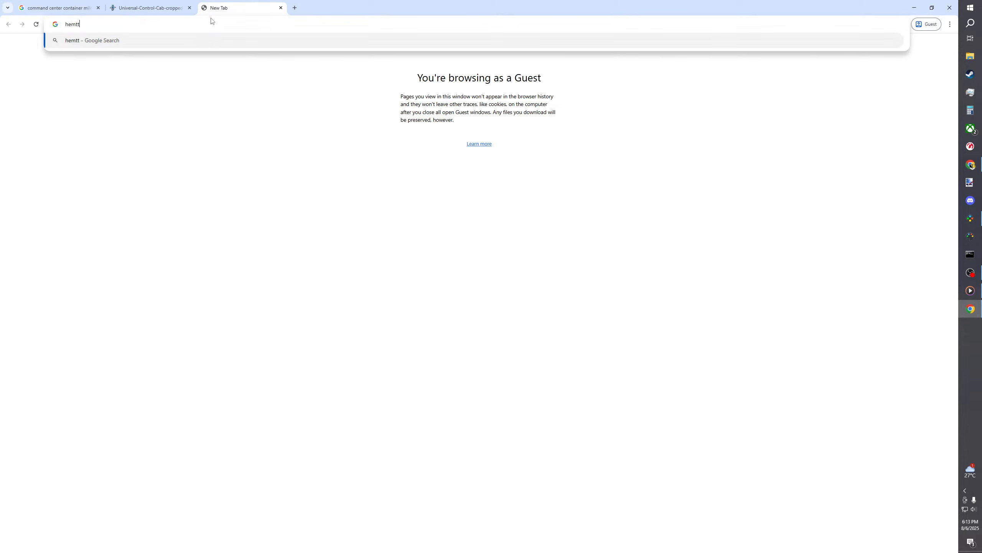
type(" ba")
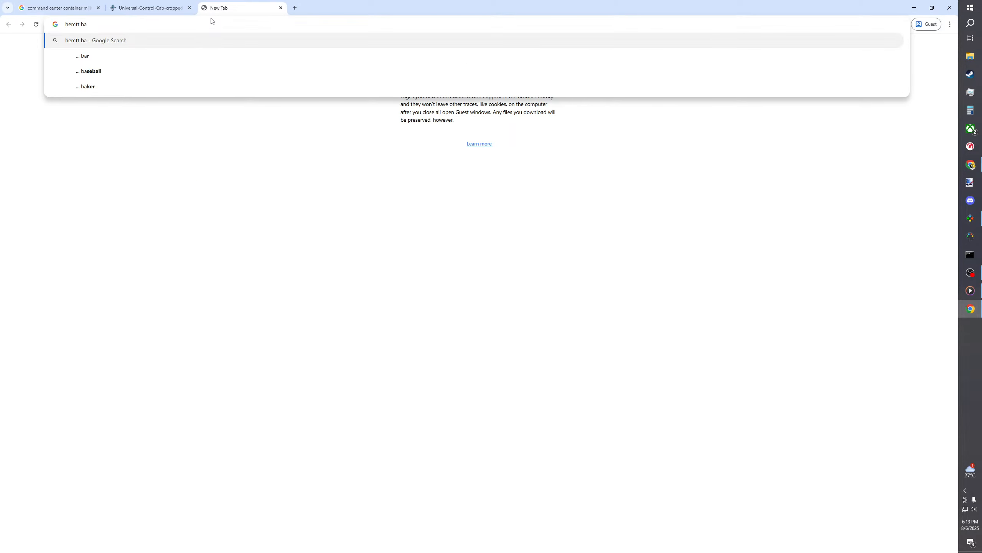
type("ttery con")
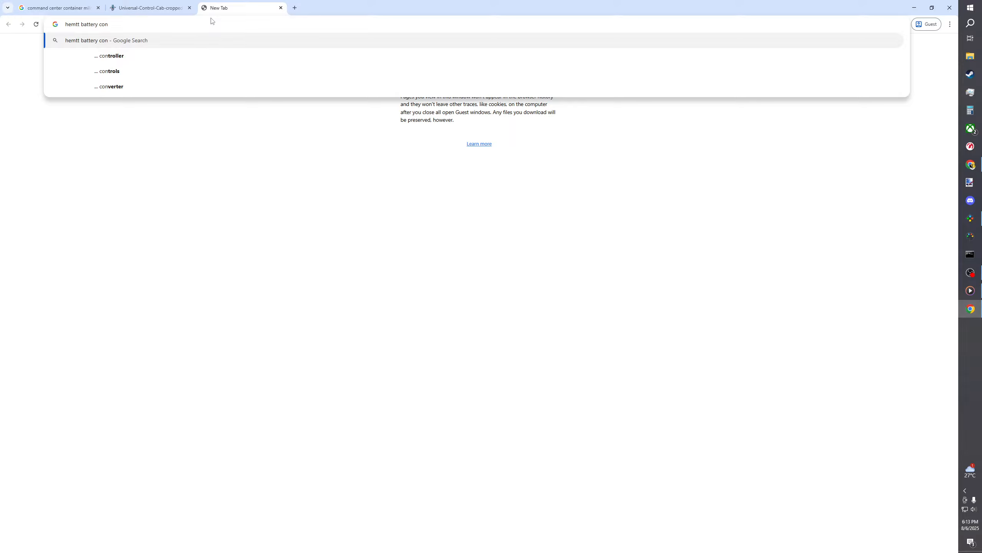
key("BackSpace")
key("BackSpace")
key("BackSpace")
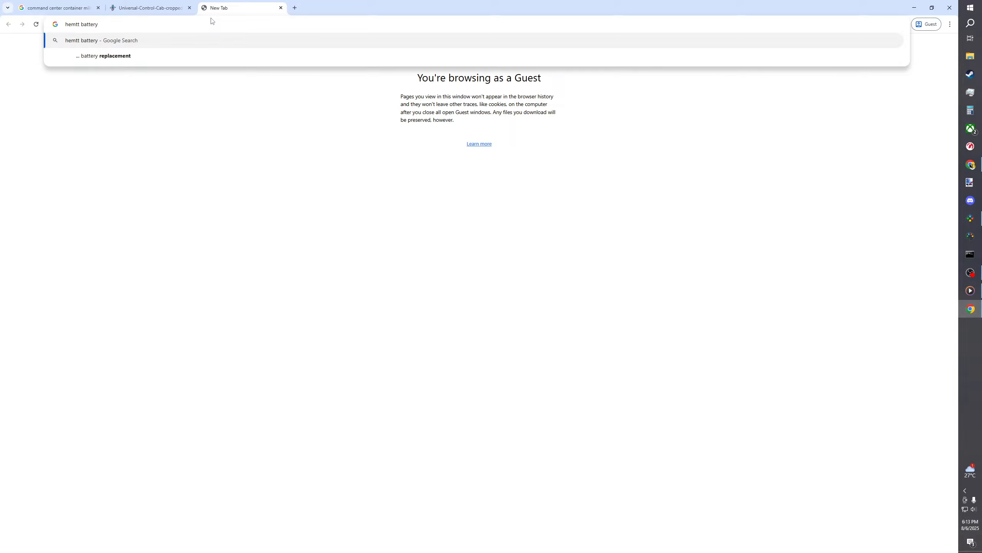
type("op")
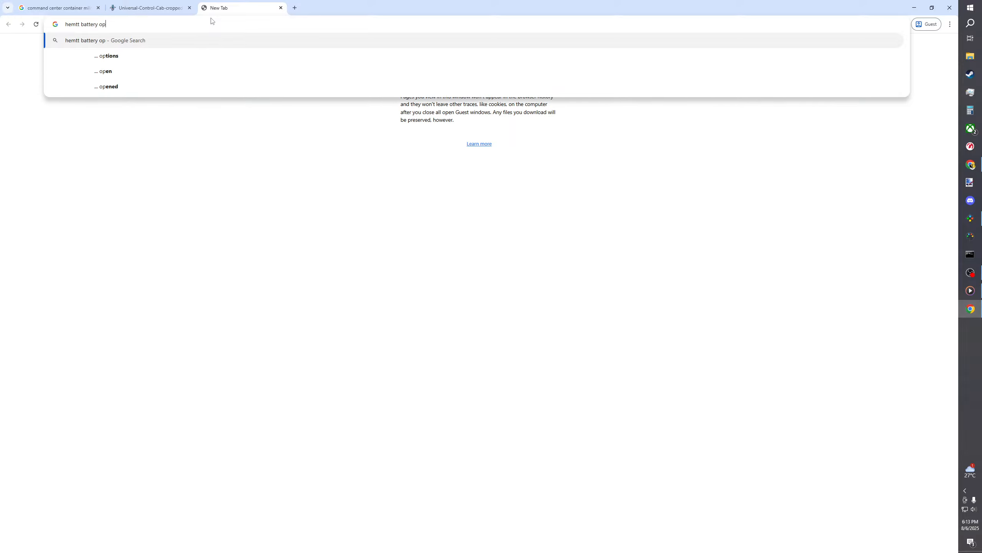
type("ations")
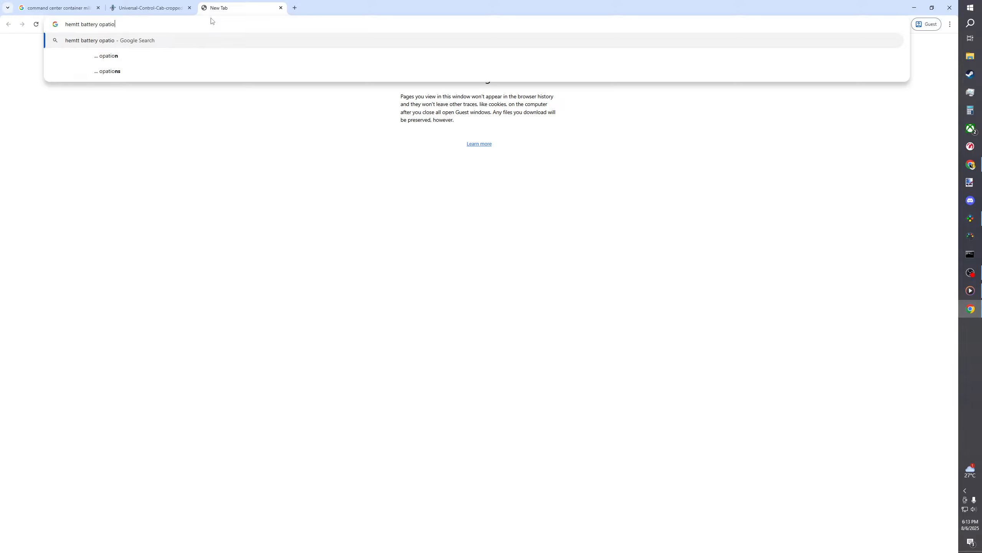
key("BackSpace")
key("BackSpace")
key("BackSpace")
key("BackSpace")
key("BackSpace")
key("BackSpace")
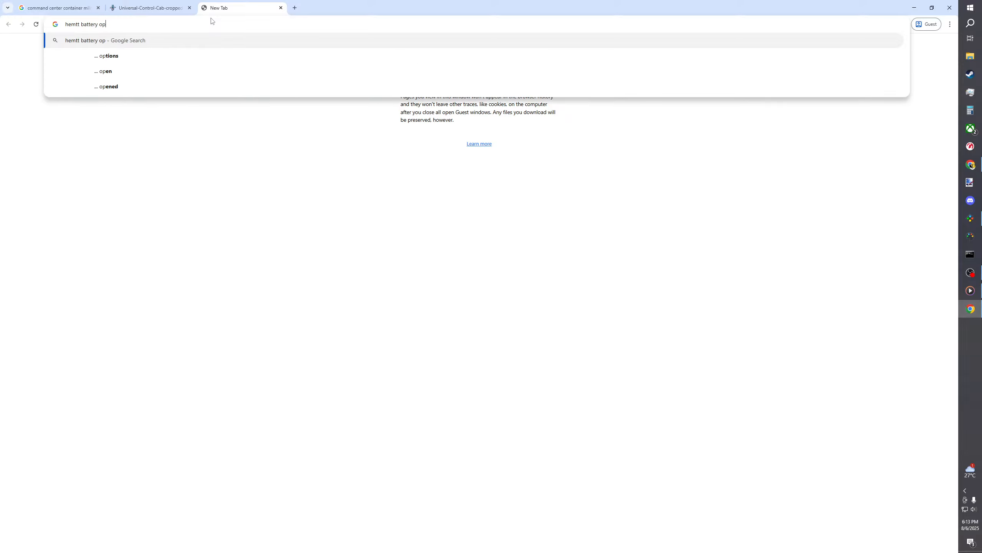
type("erations control")
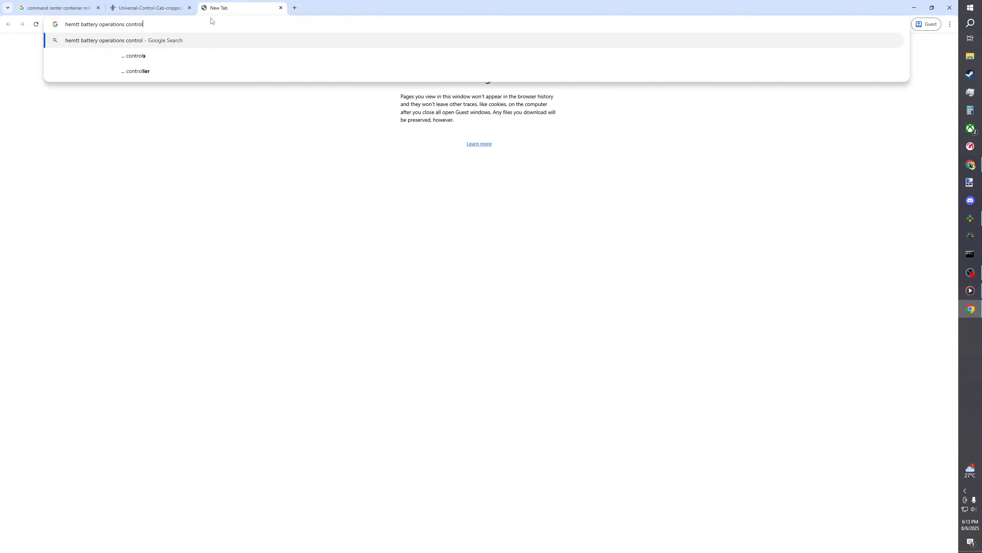
key("Return")
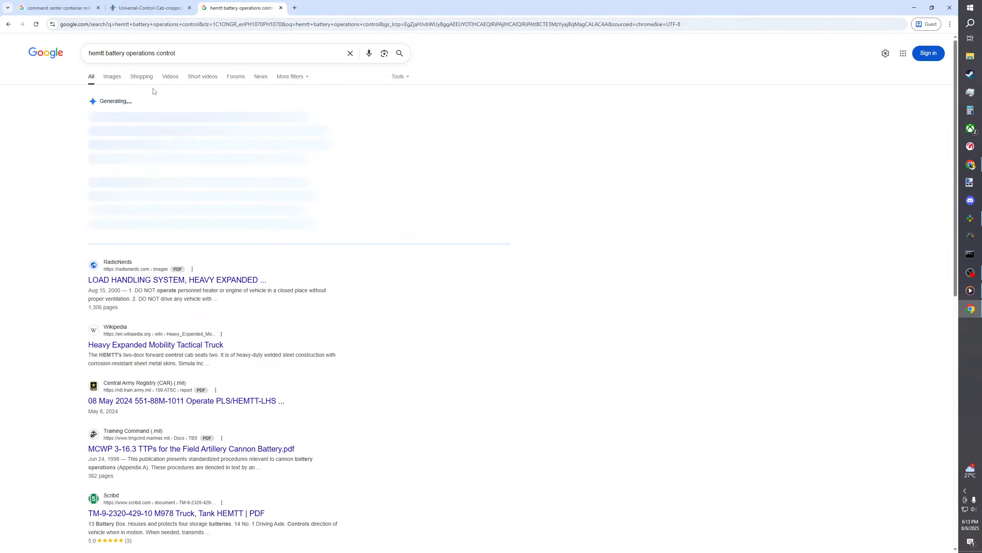
Step: Show the image results and preview TurboSquid's camouflage battery control center truck and The War Zone's Typhon missile system photo
left_click(113, 77)
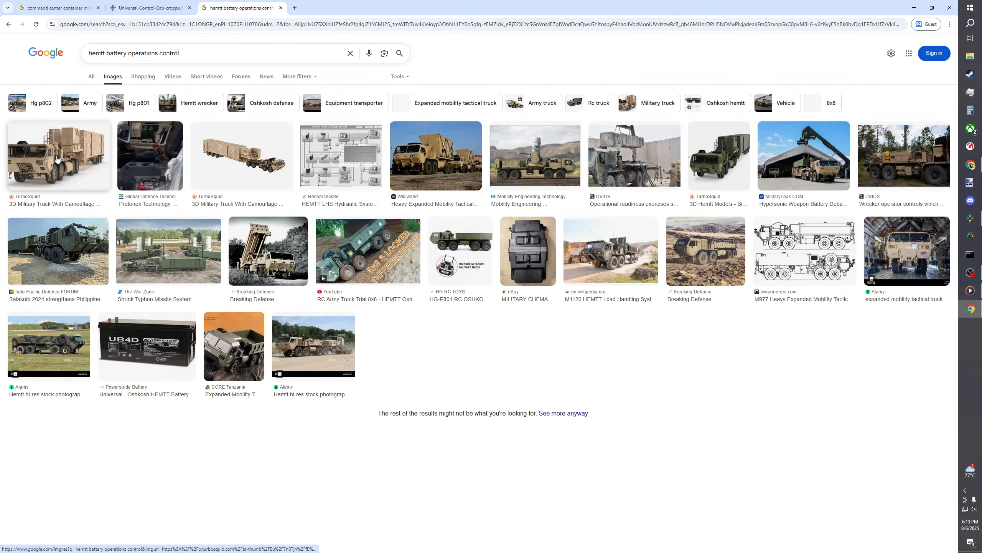
left_click(217, 163)
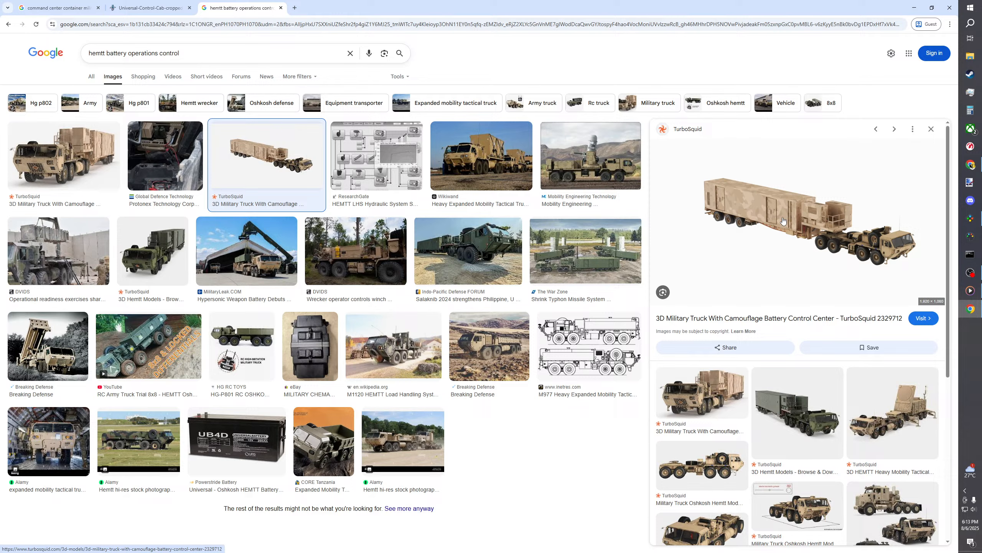
left_click(608, 255)
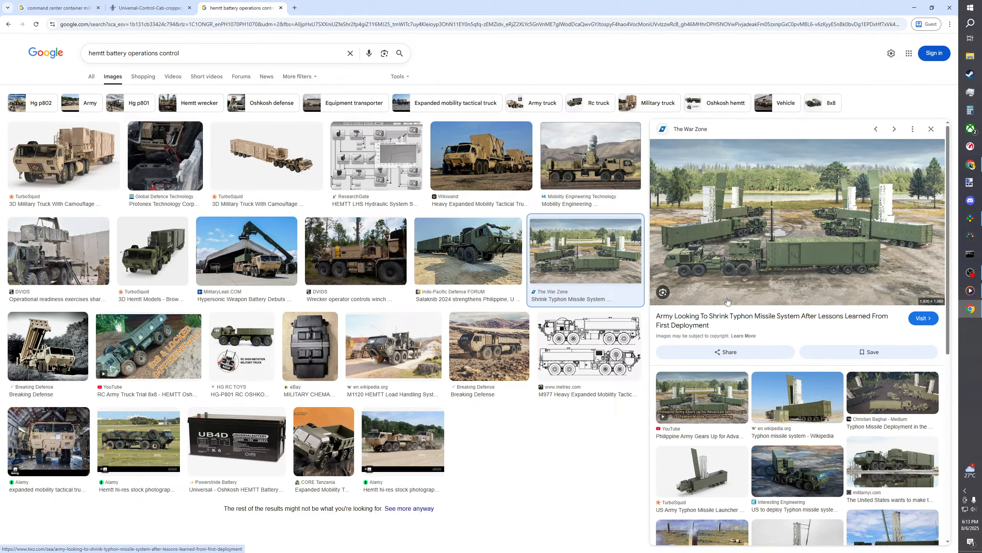
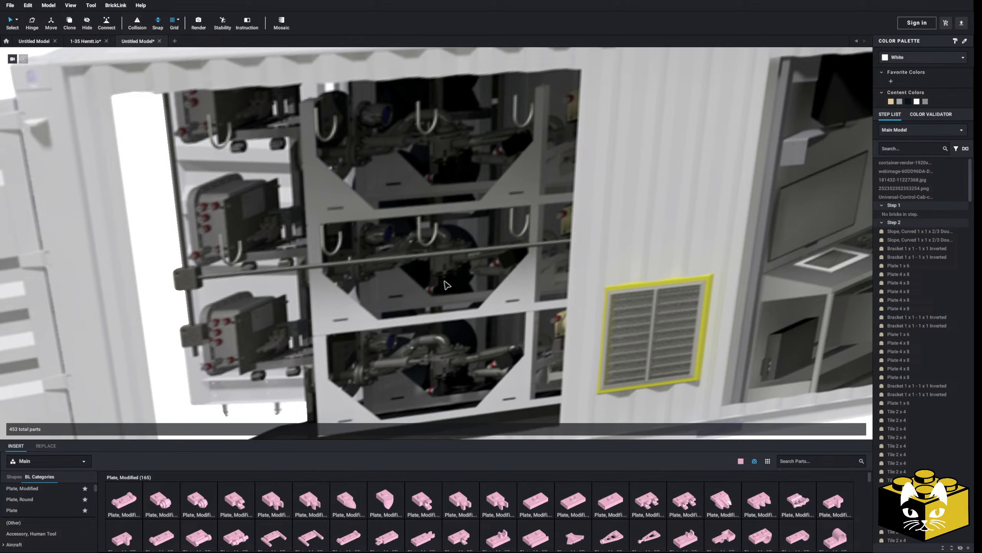
Step: Switch to Studio and examine the BOC trailer's cutaway interior in the Typhon slide reference image
scroll(447, 285, "down", 5)
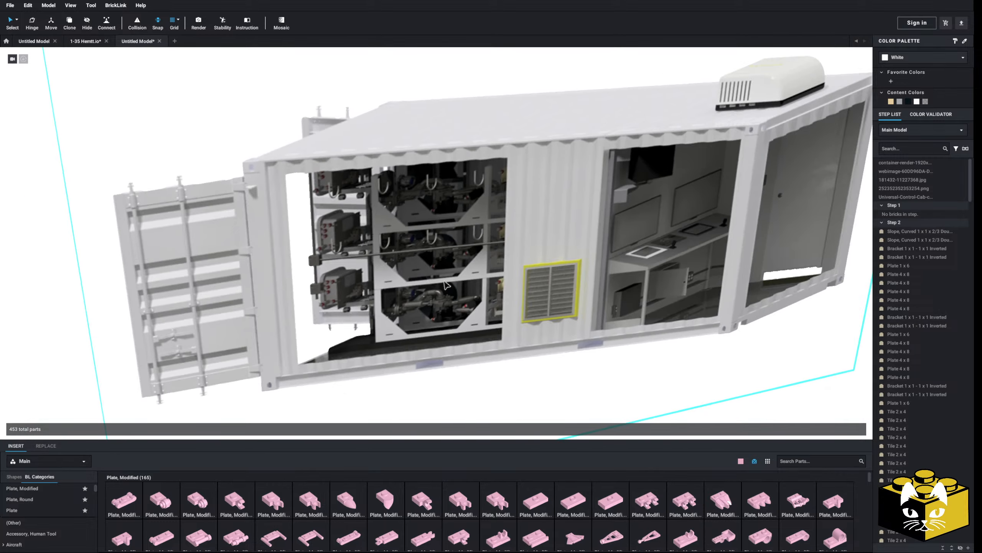
middle_click_drag(768, 302, 157, 287)
scroll(158, 287, "up", 2)
scroll(157, 287, "up", 6)
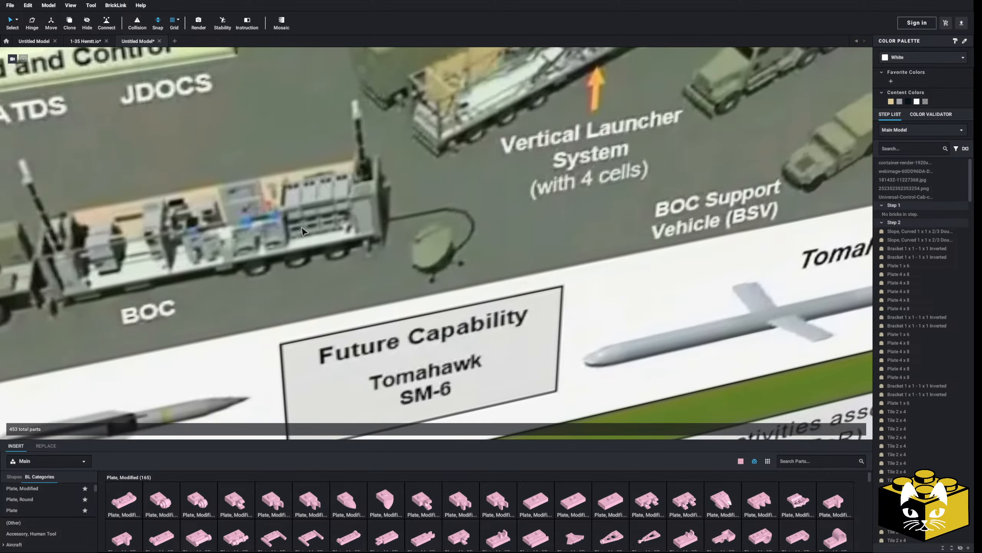
middle_click_drag(302, 231, 327, 227)
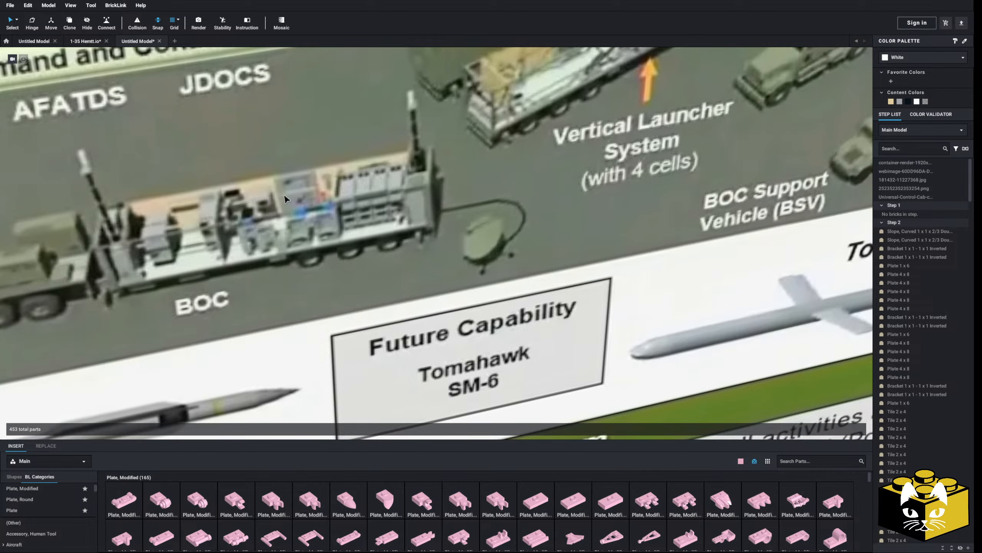
middle_click_drag(294, 203, 358, 197)
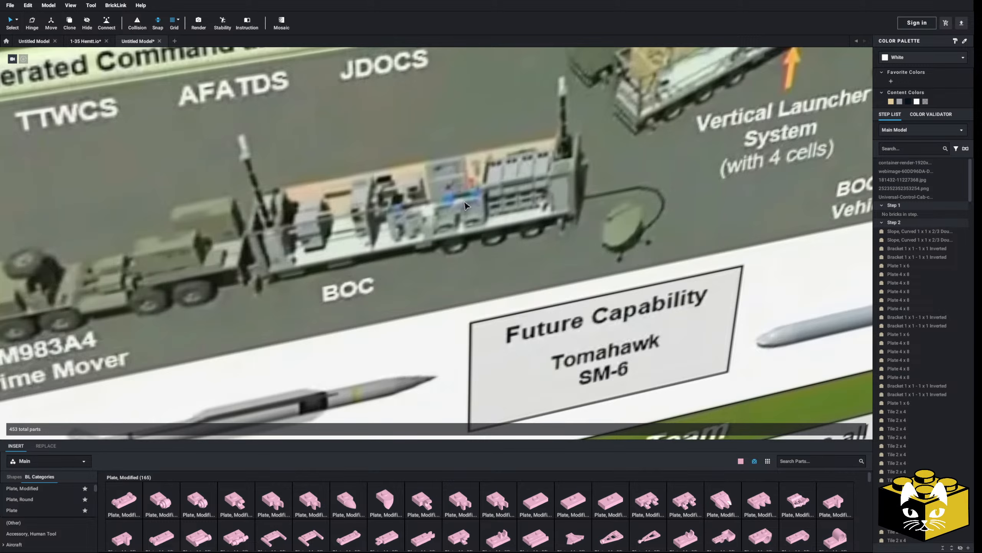
scroll(469, 200, "down", 10)
middle_click_drag(472, 225, 441, 224)
scroll(407, 230, "up", 5)
scroll(472, 231, "down", 4)
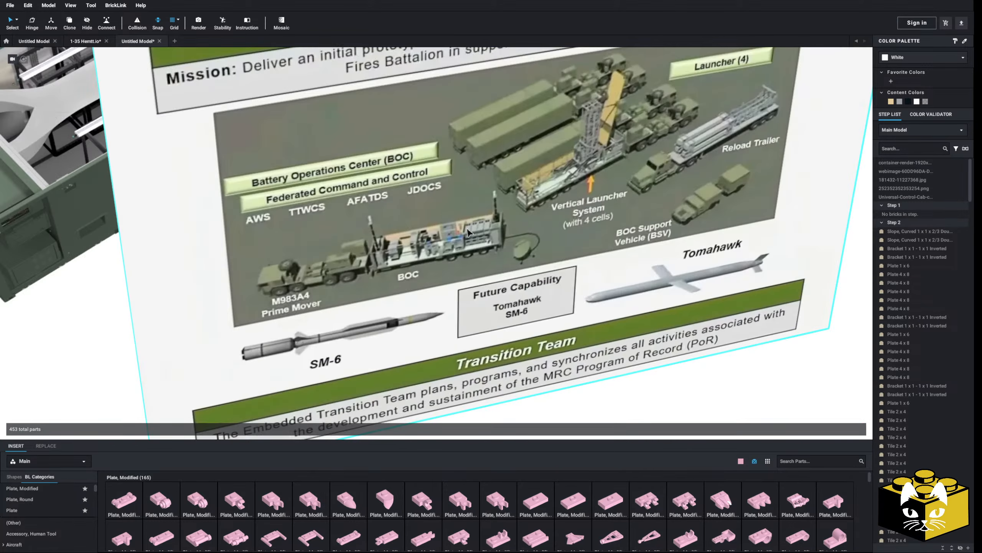
Step: Import the Typhon battery photo 425323453245534.png and place it below the Shelter Ground Control System reference
middle_click_drag(348, 248, 532, 247)
left_click(46, 6)
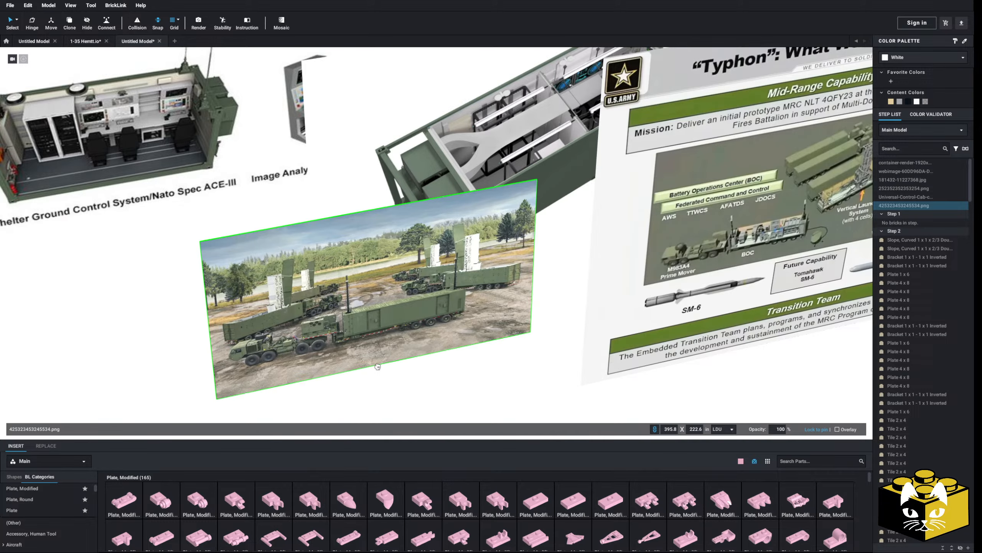
scroll(555, 368, "up", 5)
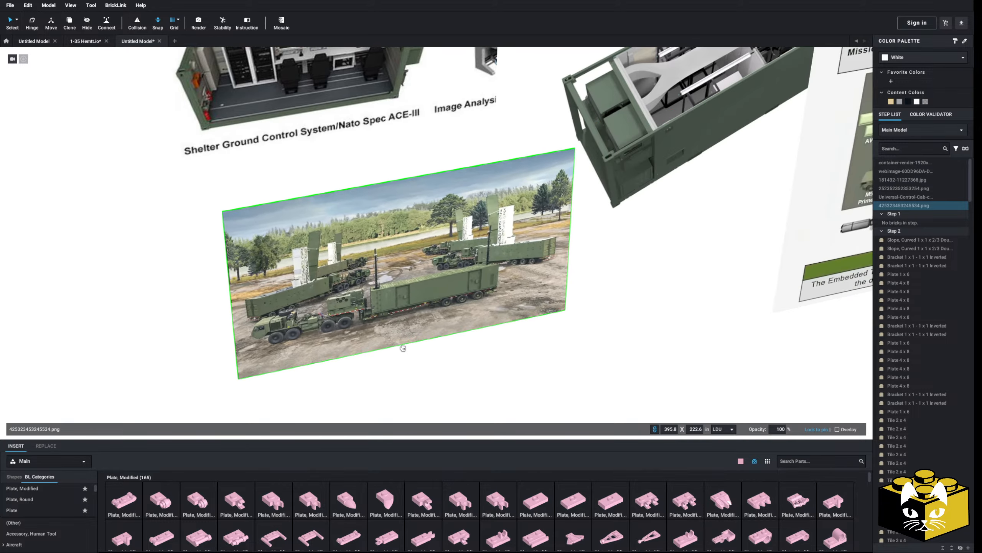
Step: Inspect the green command trailer in the Typhon battery photo for its side doors, vent and mast
scroll(551, 383, "up", 4)
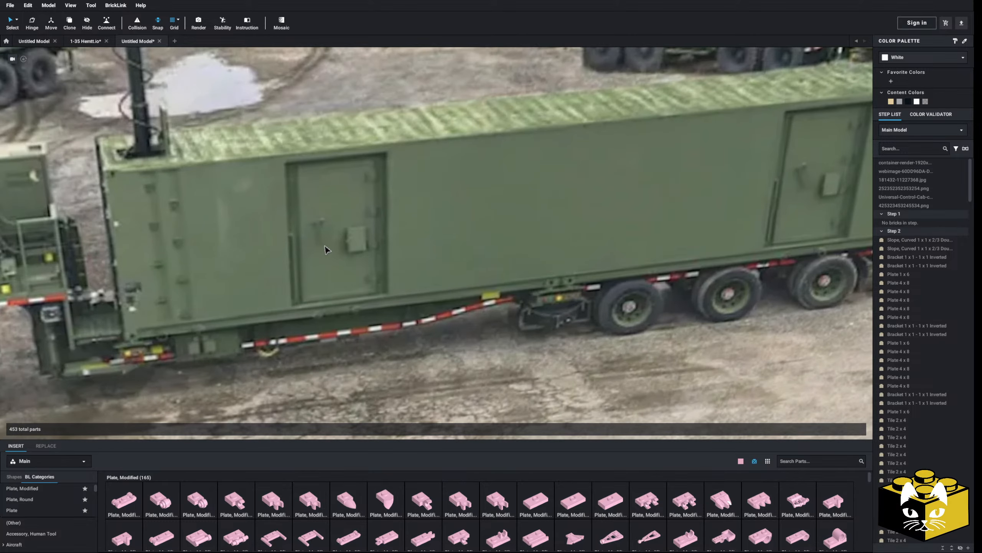
middle_click_drag(514, 323, 396, 347)
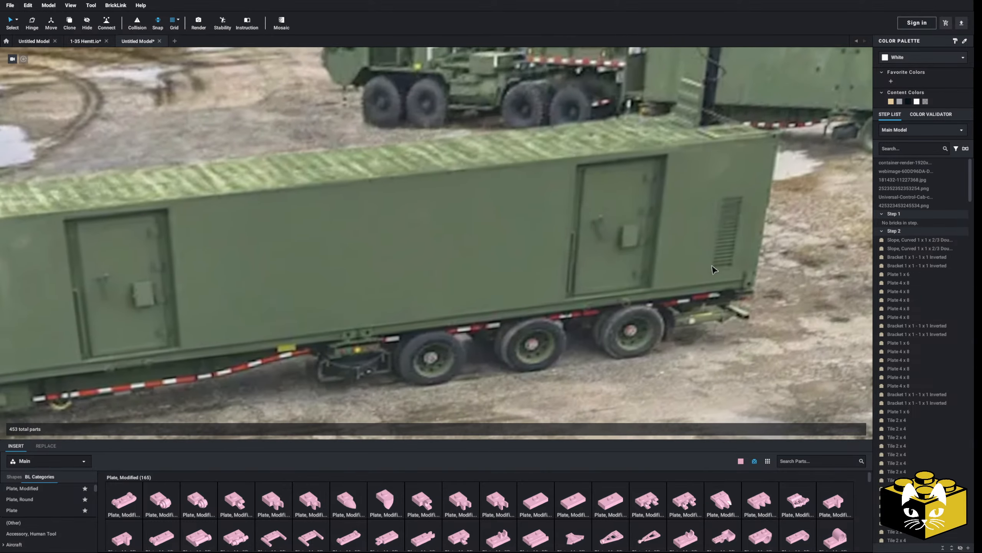
middle_click_drag(23, 322, 340, 265)
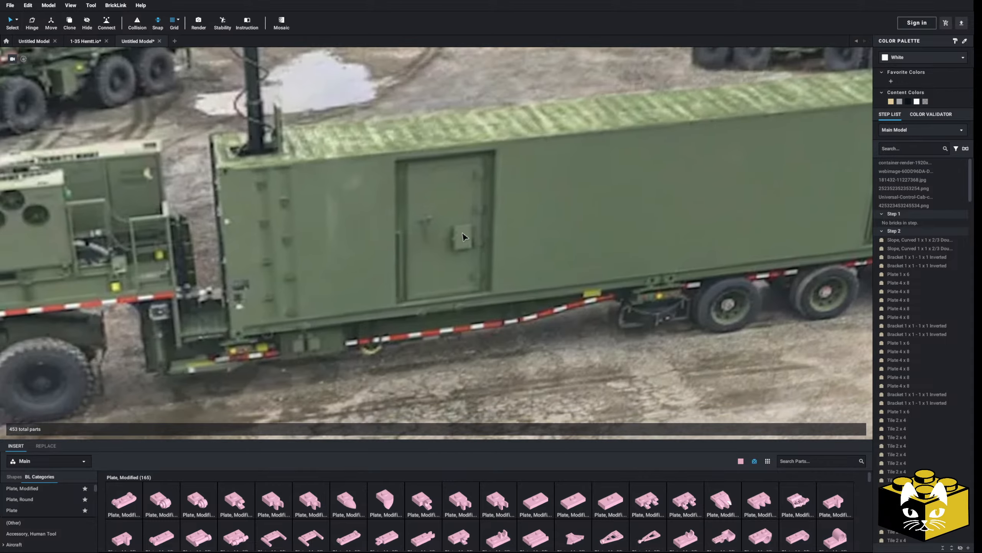
scroll(468, 215, "down", 10)
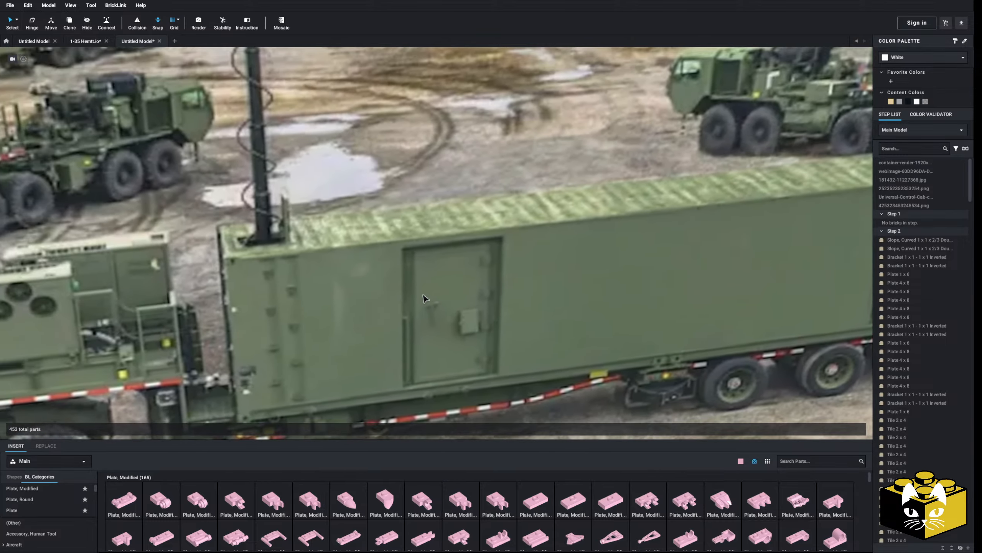
scroll(394, 192, "down", 5)
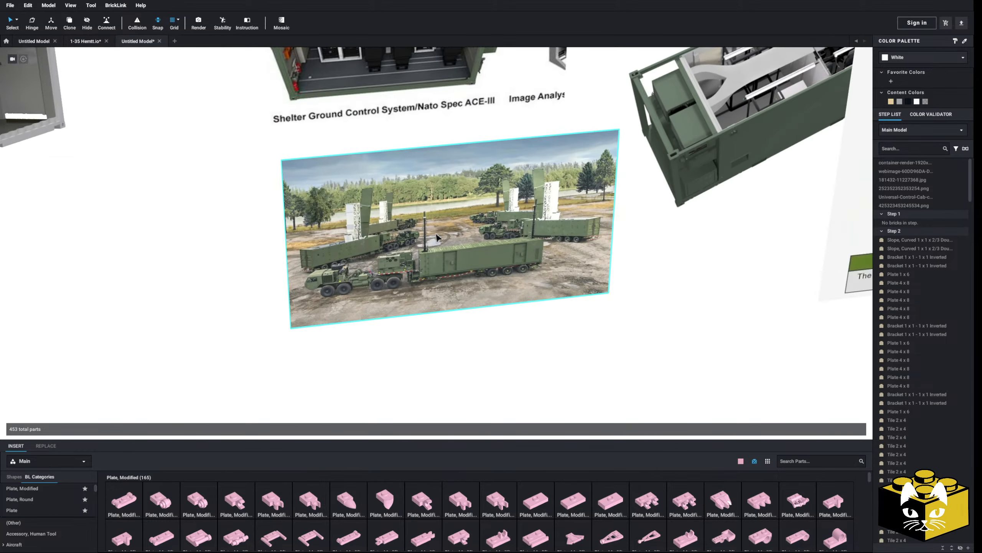
Step: Move the Typhon battery photo beneath the white equipment container reference and deselect it
left_click_drag(457, 254, 232, 241)
left_click(403, 301)
Step: Examine the command trailer and its prime mover again in the repositioned Typhon battery photo
scroll(692, 351, "up", 5)
middle_click_drag(403, 301, 393, 263)
scroll(392, 263, "up", 5)
middle_click_drag(364, 325, 461, 287)
scroll(398, 284, "down", 7)
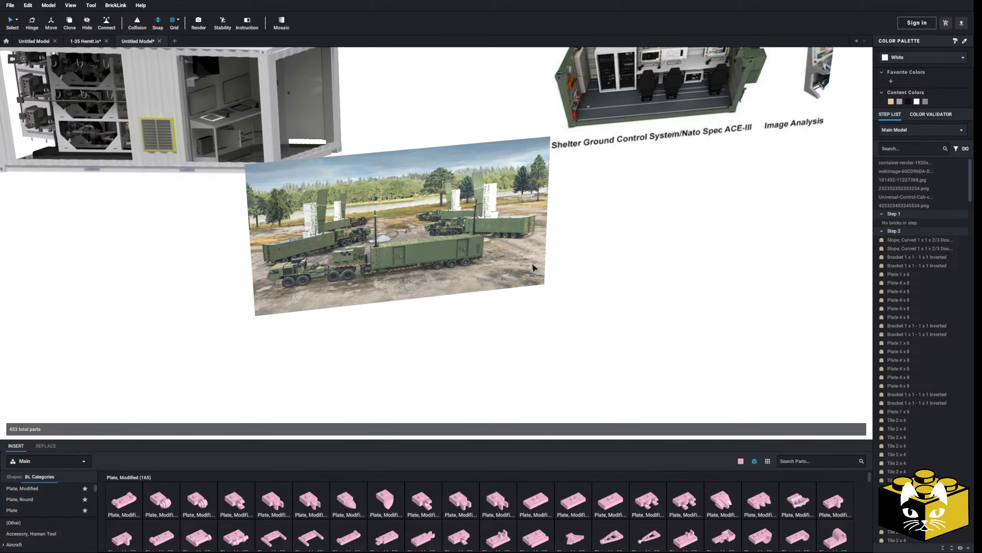
middle_click_drag(533, 263, 437, 261)
scroll(205, 287, "up", 7)
scroll(305, 267, "down", 6)
scroll(400, 290, "up", 2)
scroll(400, 290, "down", 6)
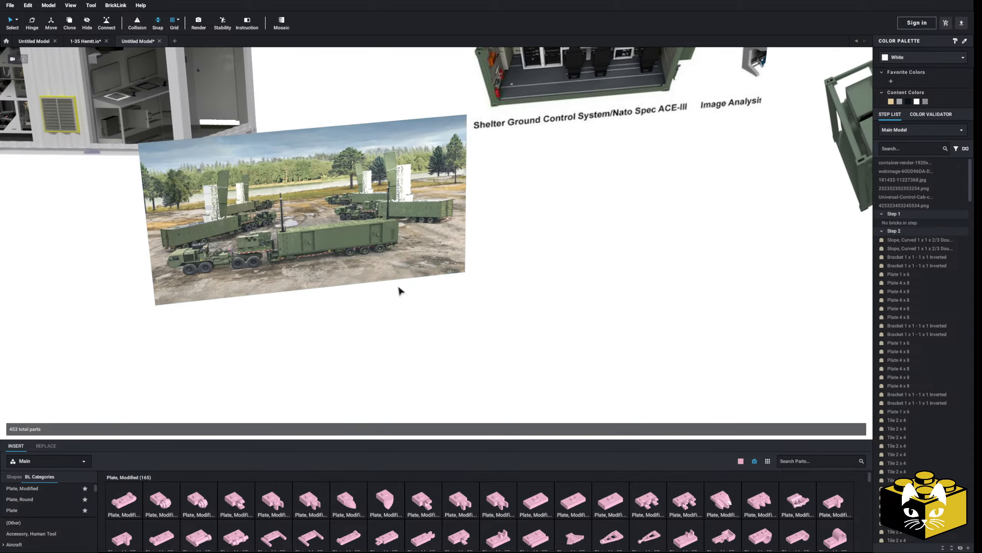
Step: Import military_truck_with_camouflage_battery_control_center_360-1.jpg and place it beside the Typhon battery photo
middle_click_drag(559, 294, 501, 301)
left_click(49, 6)
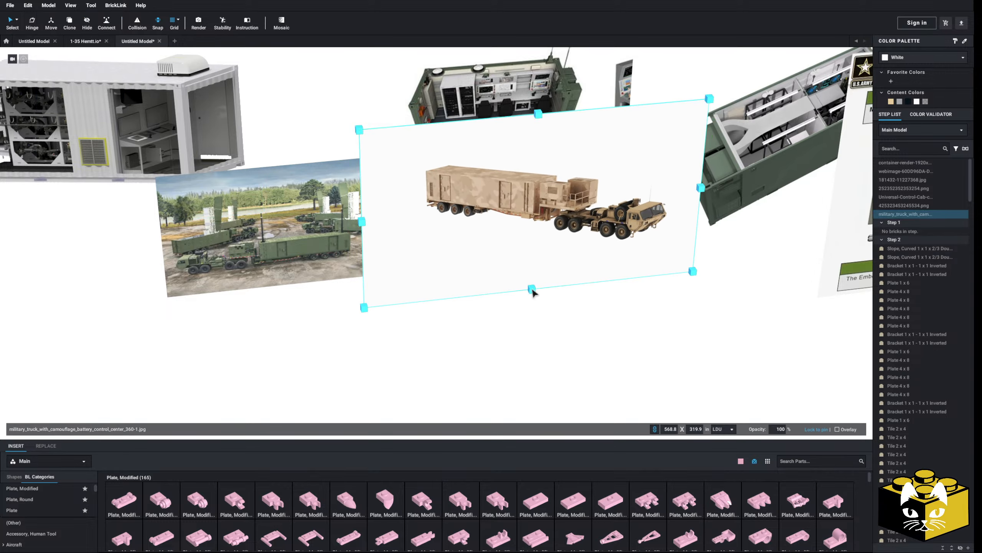
left_click(495, 333)
Step: Examine the camouflage trailer image for its recessed doors, side vent, undercarriage and front-end details
scroll(458, 347, "up", 6)
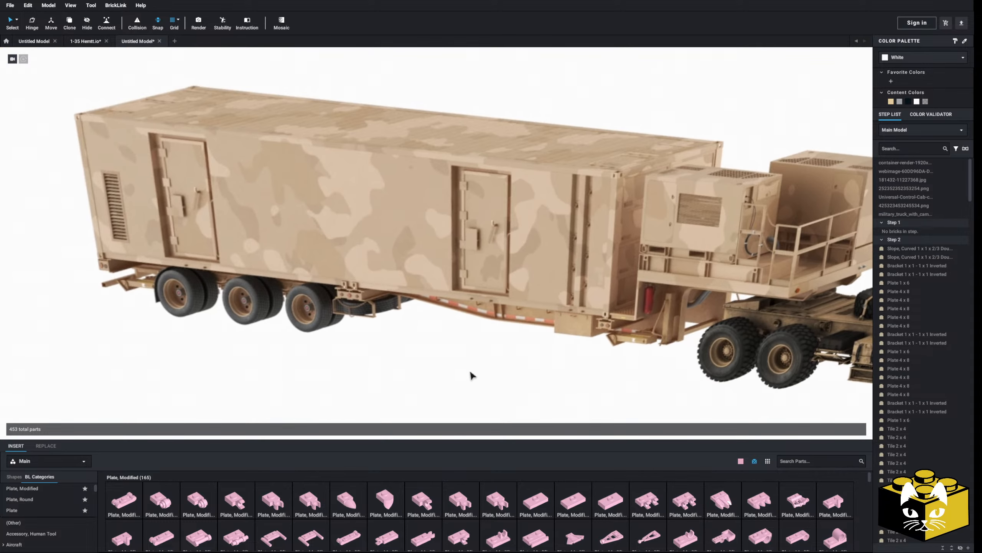
scroll(471, 374, "up", 4)
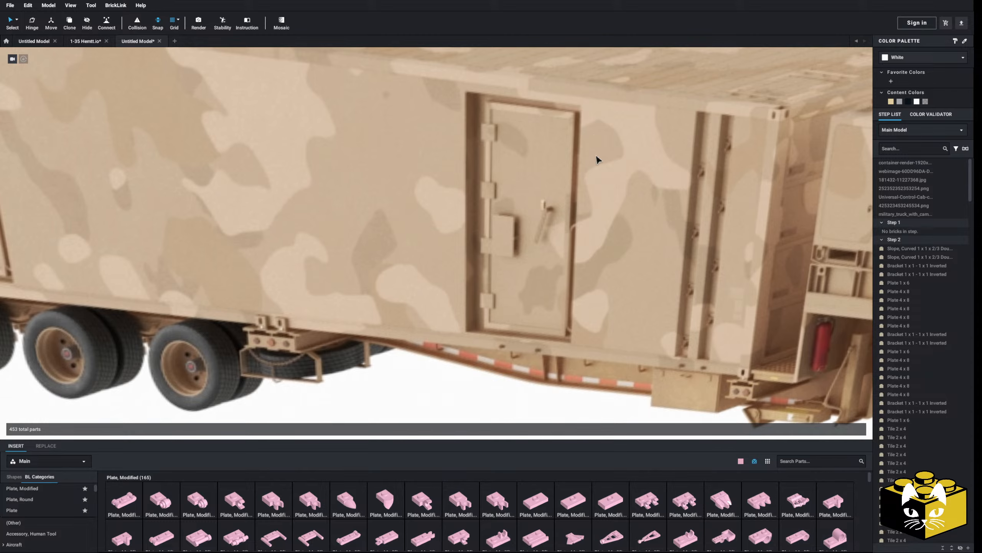
scroll(465, 260, "down", 10)
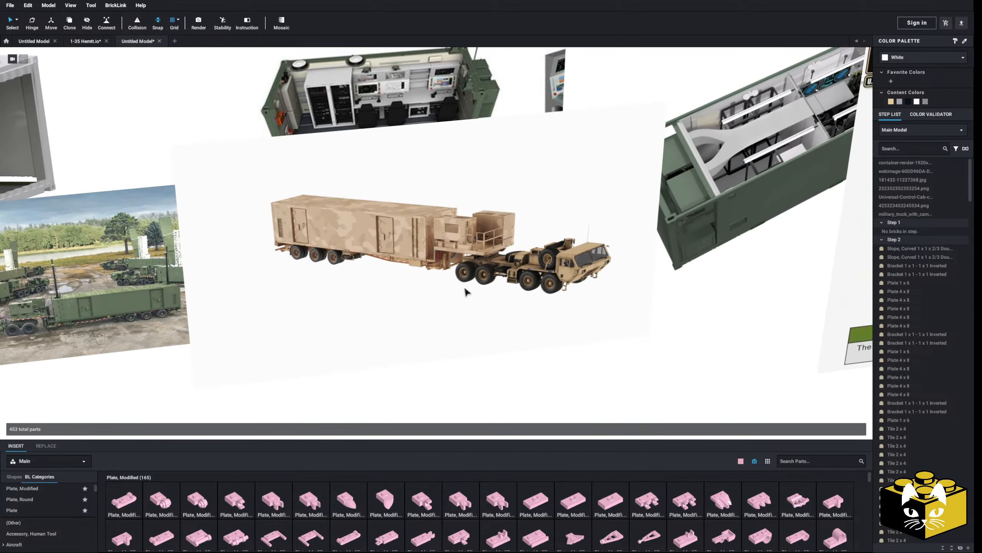
Step: Move the Typhon slide and the two green container cutaway images away from the tan model, grouping them with the other references
middle_click_drag(464, 288, 187, 255)
middle_click_drag(280, 304, 144, 284)
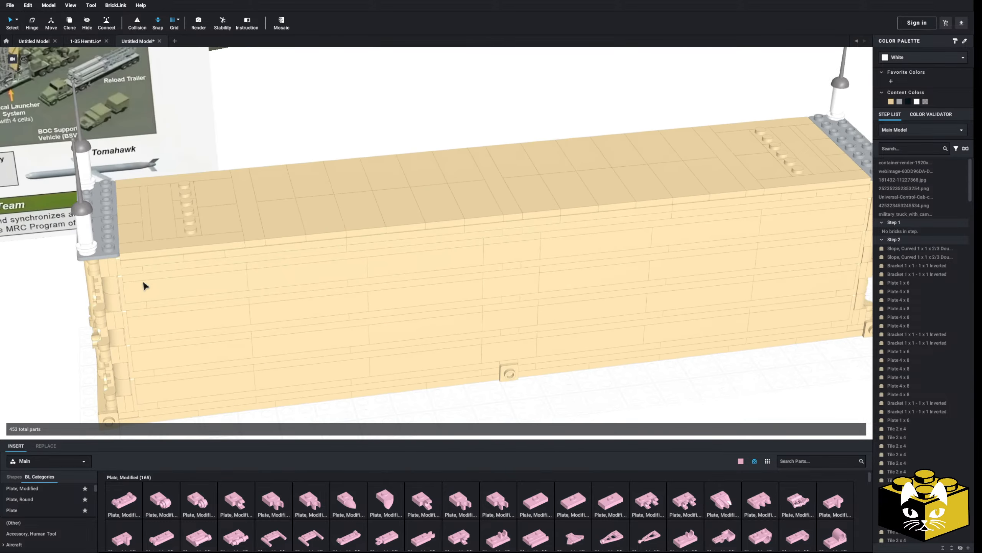
scroll(145, 284, "down", 5)
scroll(371, 310, "down", 8)
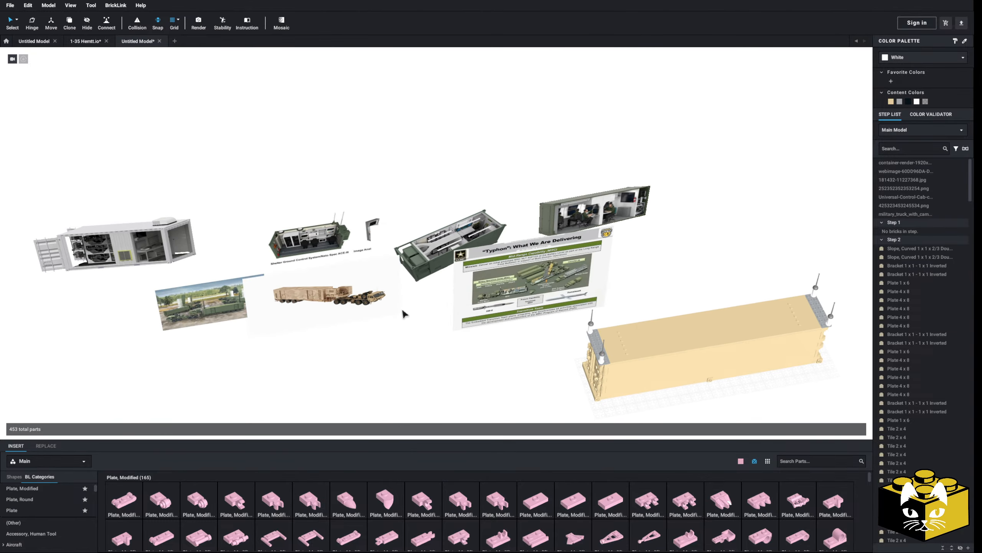
left_click_drag(669, 162, 453, 308)
left_click_drag(494, 294, 263, 151)
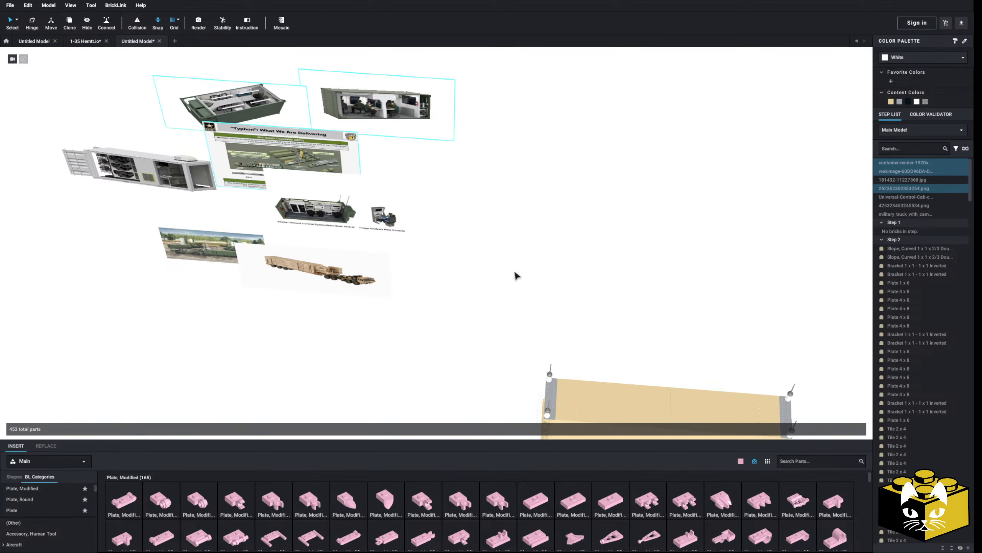
left_click(514, 272)
Step: Examine the tan container model straight on from its long side
middle_click_drag(514, 272, 402, 244)
right_click_drag(402, 243, 406, 215)
scroll(380, 215, "up", 5)
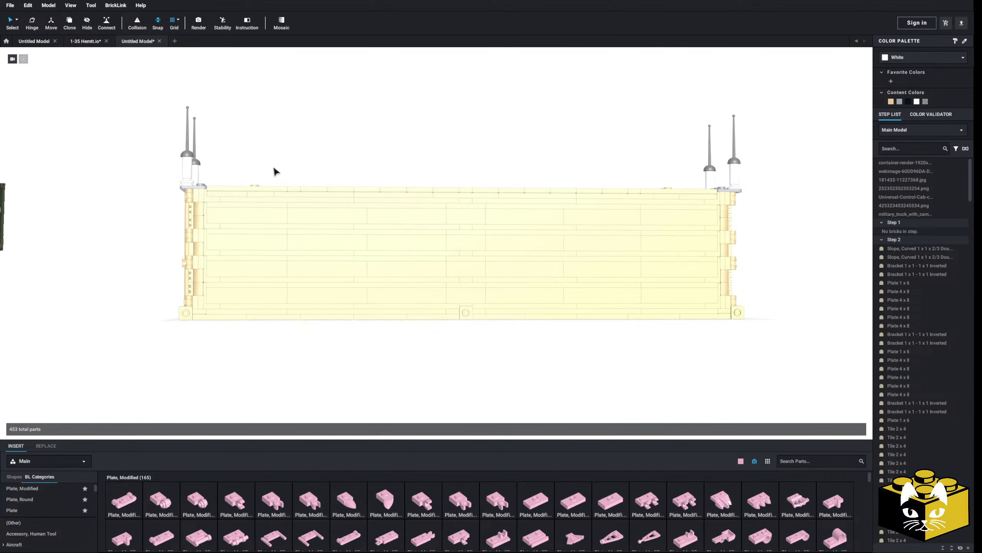
Step: Detach the tan container's side walls and roof as one block and move it behind the floor and mast ends
middle_click_drag(266, 167, 270, 170)
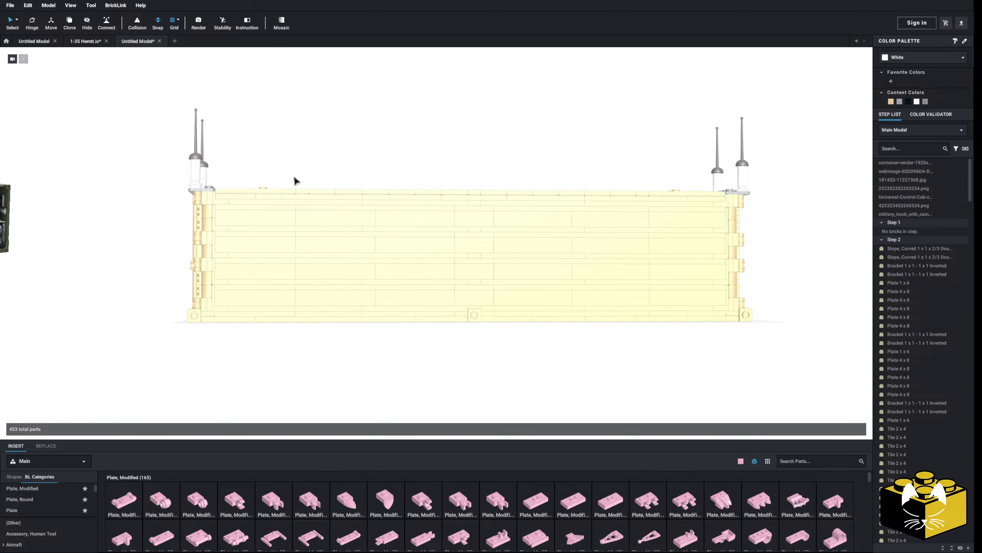
left_click_drag(294, 202, 652, 294)
right_click_drag(651, 294, 648, 311)
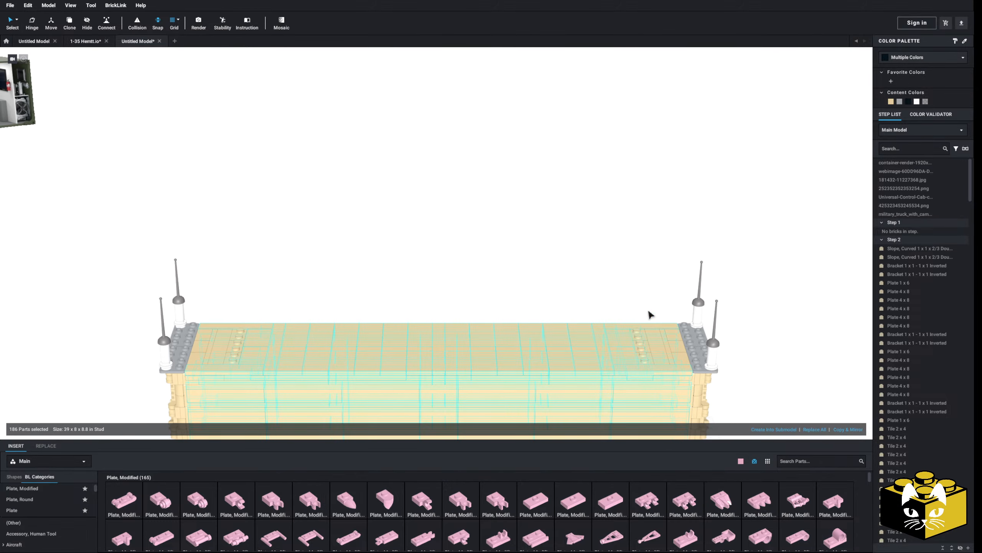
left_click_drag(619, 356, 554, 183)
left_click(395, 323)
middle_click_drag(395, 324, 493, 269)
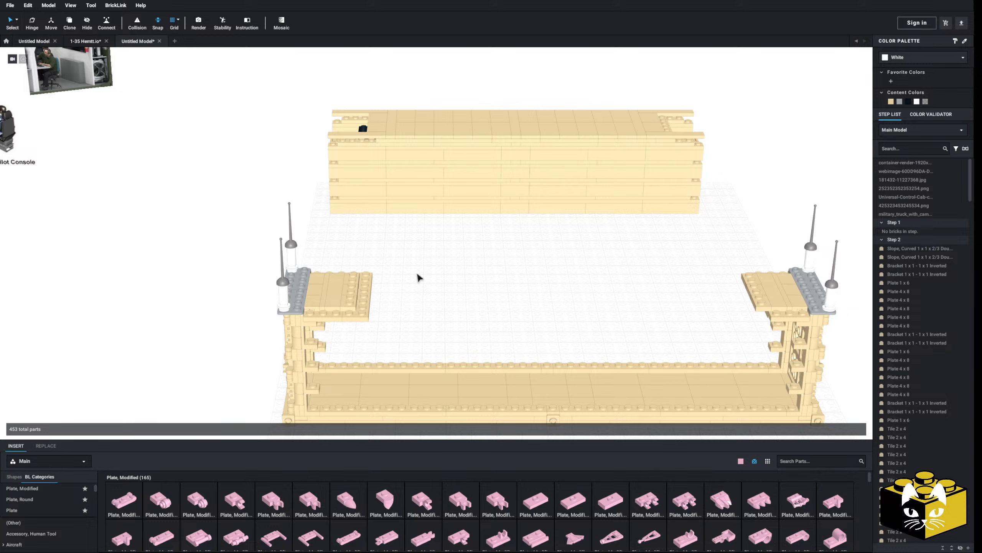
Step: Take the 2 x 8 plate off the first mast end's roof edge and fit it into the detached wall block's roof recess
left_click_drag(363, 302, 389, 272)
right_click_drag(389, 272, 378, 280)
left_click_drag(378, 272, 322, 300)
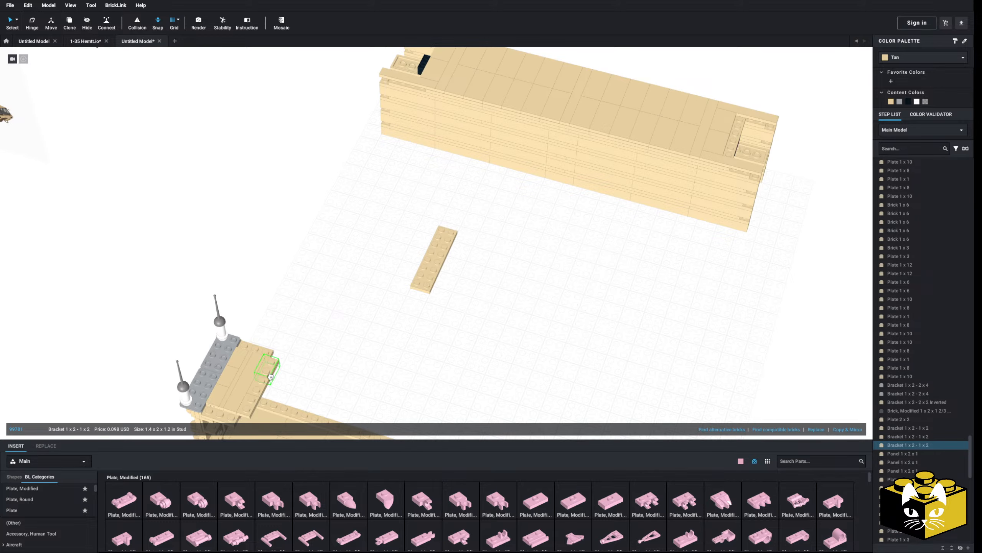
left_click_drag(439, 267, 367, 275)
right_click_drag(369, 275, 459, 276)
scroll(460, 276, "up", 4)
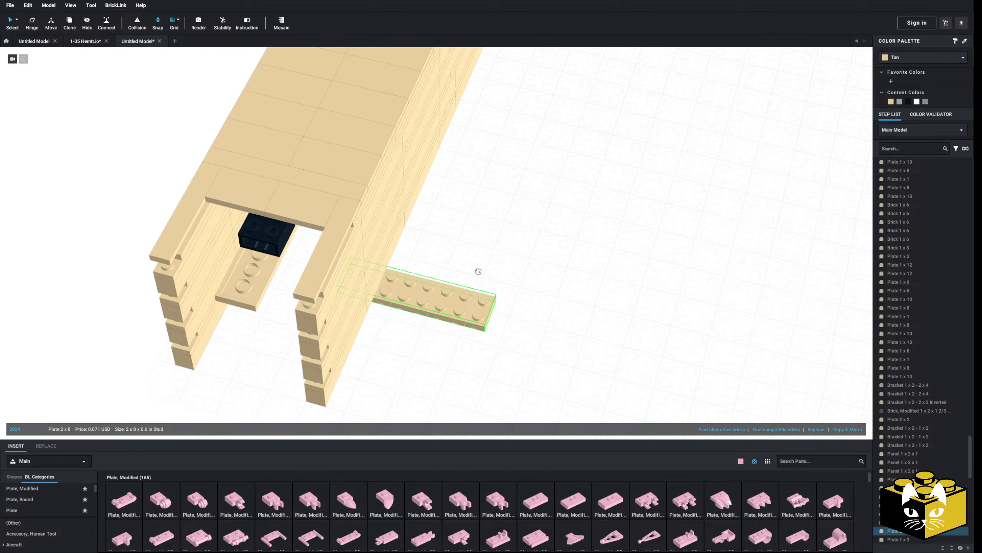
left_click_drag(445, 290, 286, 209)
left_click(497, 245)
Step: Delete the 1 x 2 - 1 x 2 brackets and the projecting plates below the roof at the first mast end
right_click_drag(497, 245, 527, 301)
scroll(525, 297, "down", 4)
middle_click_drag(499, 296, 474, 170)
scroll(470, 171, "up", 4)
middle_click_drag(418, 159, 503, 228)
right_click_drag(492, 190, 511, 213)
middle_click_drag(510, 213, 582, 235)
left_click(381, 178)
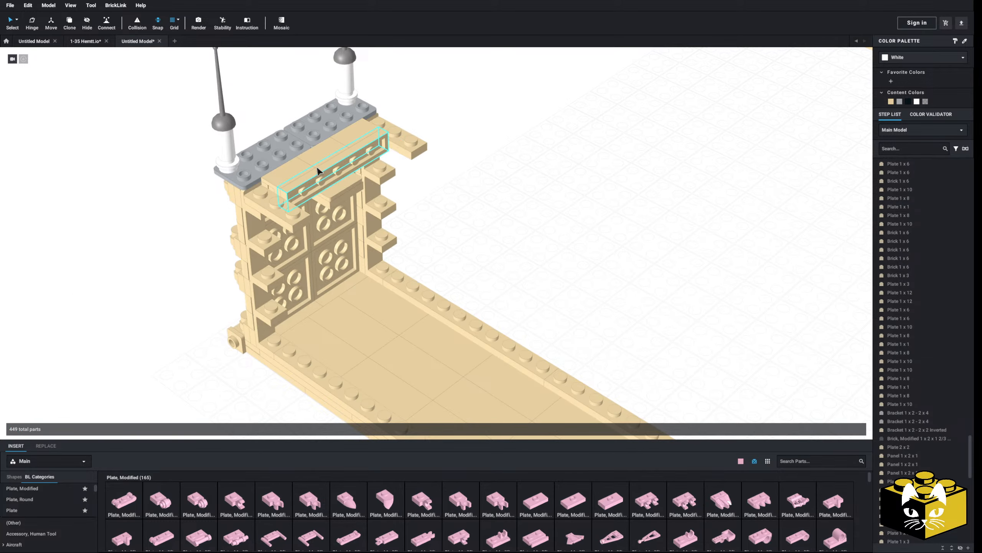
left_click(414, 150)
key("Delete")
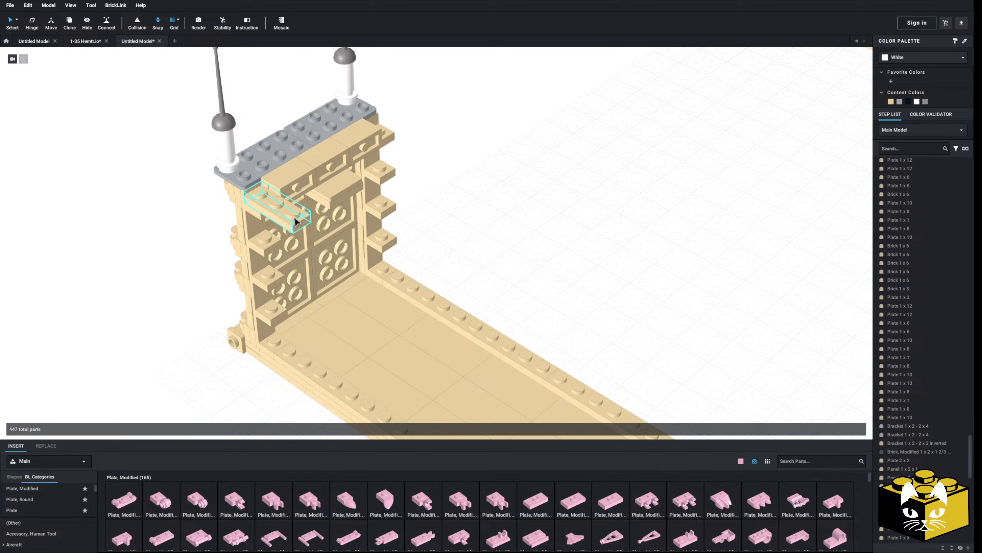
left_click(300, 221)
key("Delete")
Step: Delete the projecting roof plate and roof-edge brackets at the opposite mast end
scroll(425, 205, "down", 4)
right_click_drag(572, 187, 539, 169)
middle_click_drag(539, 169, 441, 186)
right_click_drag(441, 187, 423, 185)
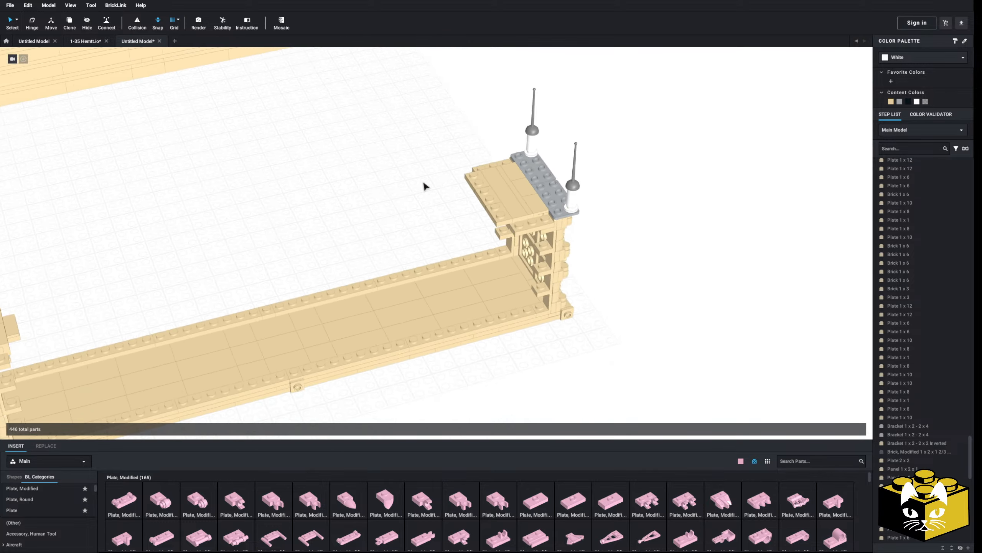
scroll(428, 193, "up", 4)
left_click(539, 156)
key("Delete")
left_click(512, 133)
key("Delete")
left_click(562, 186)
key("Delete")
left_click(578, 148)
key("Delete")
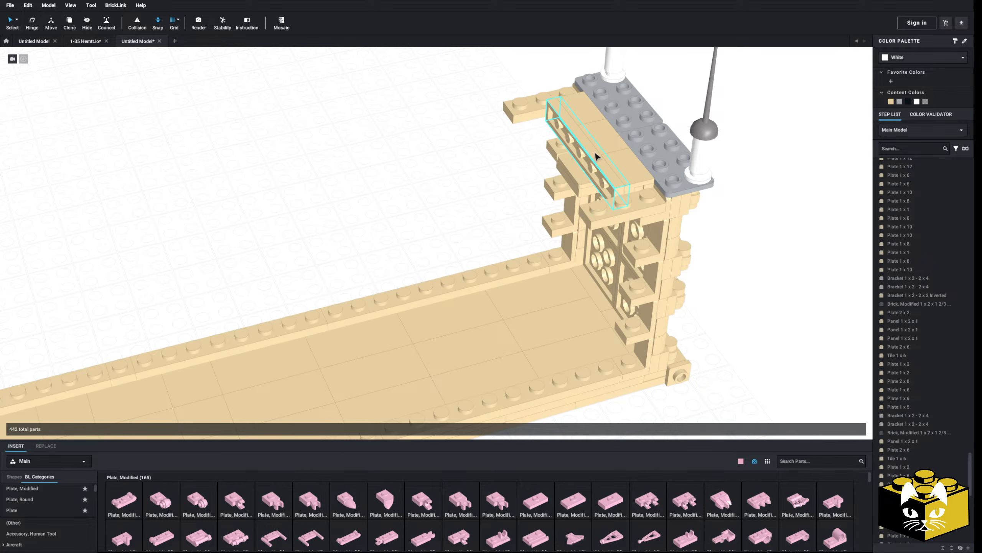
Step: Delete the plate along the inner roof edge and both side plates projecting from the opposite mast end
left_click(596, 156)
key("Delete")
left_click(605, 206)
key("Delete")
left_click(522, 110)
key("Delete")
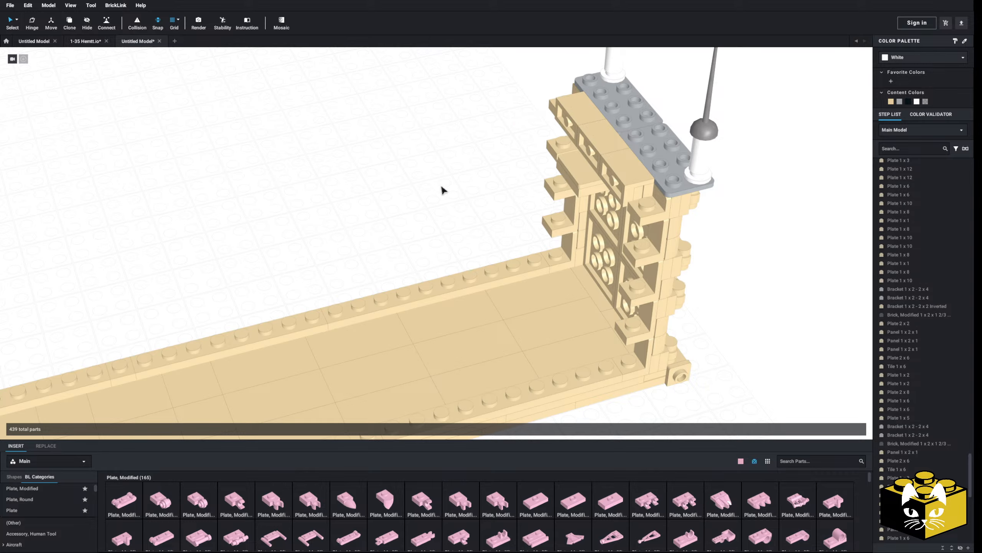
Step: Examine the Typhon battery photo and the neighbouring reference images for the trailer's side doors, masts and end layout
scroll(440, 186, "down", 4)
mouse_move(421, 187)
right_mouse_down()
mouse_move(460, 191)
mouse_move(435, 189)
right_mouse_up()
scroll(436, 186, "down", 3)
middle_click_drag(435, 187, 497, 207)
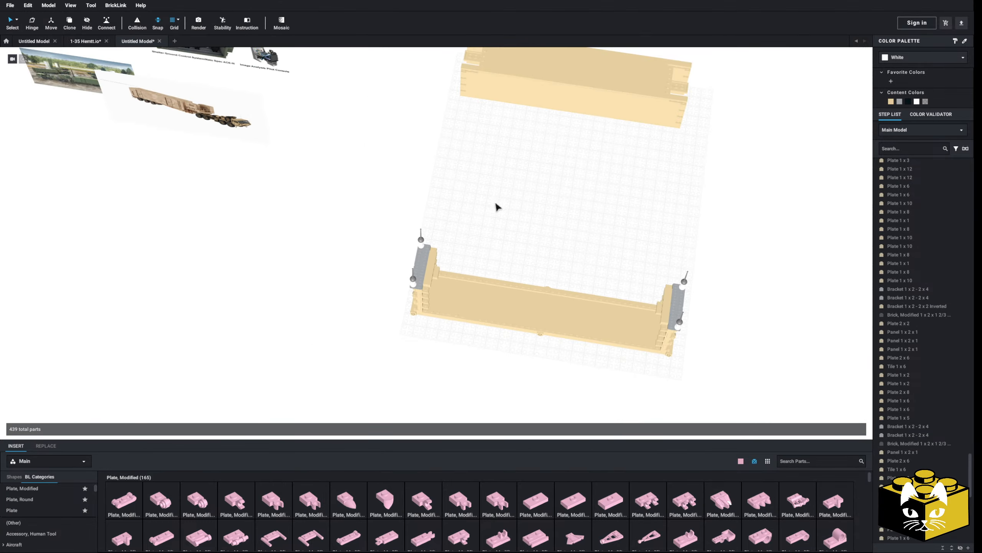
middle_click_drag(468, 170, 605, 236)
middle_click_drag(514, 186, 499, 241)
scroll(600, 279, "up", 3)
scroll(607, 269, "up", 2)
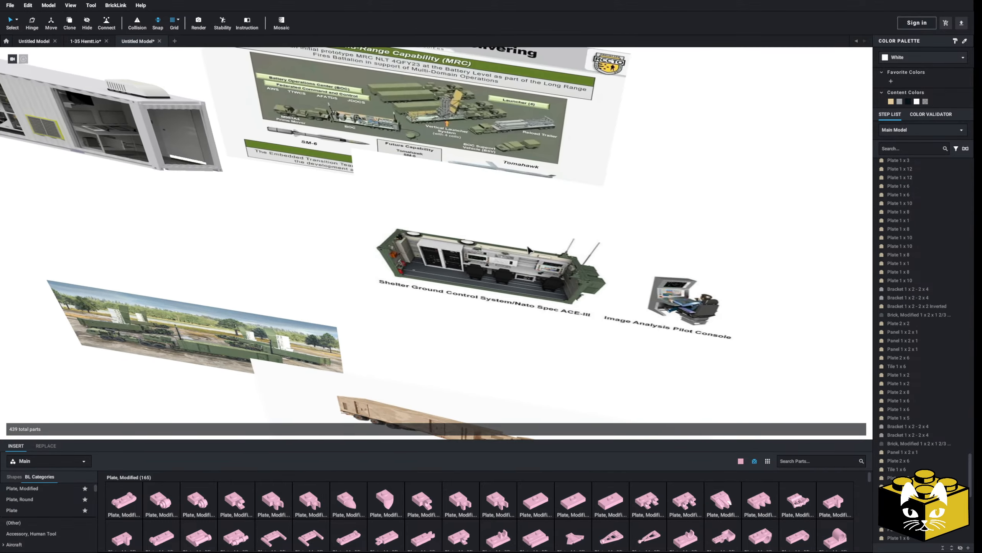
right_click_drag(499, 241, 532, 216)
middle_click_drag(528, 222, 627, 212)
scroll(560, 212, "up", 5)
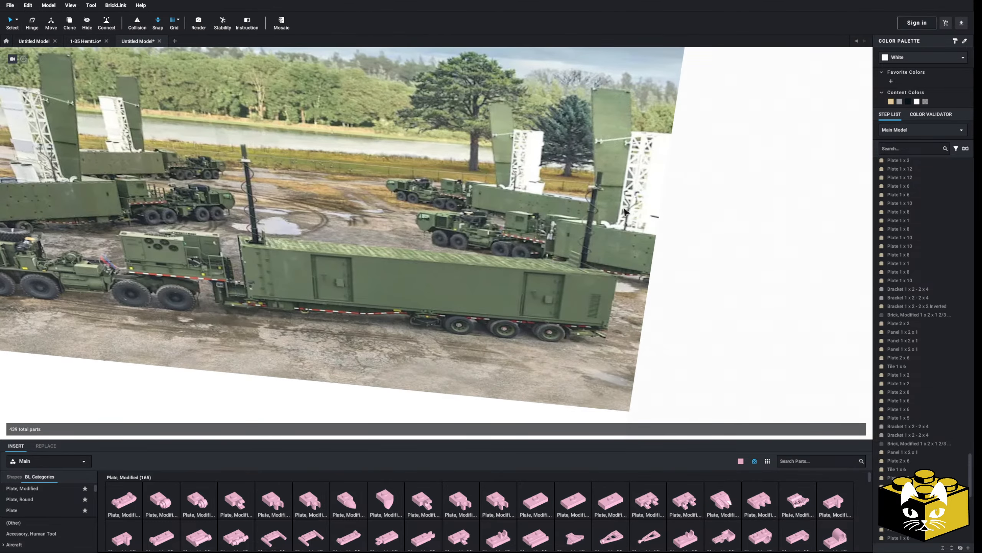
scroll(270, 240, "down", 6)
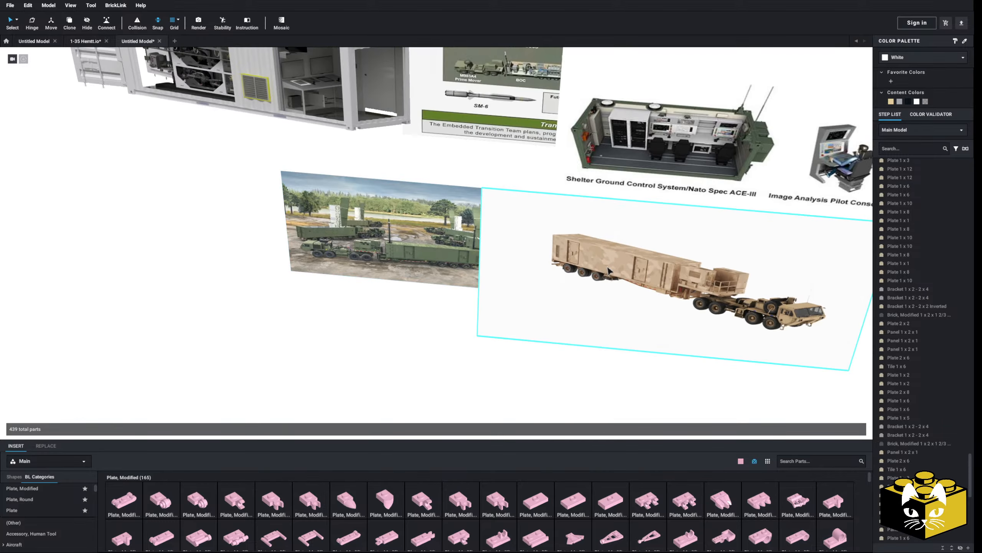
Step: Pull the three 1 x 2 x 1 panels and the 1 x 6 tile off the mast end and set them aside
middle_click_drag(573, 254, 214, 110)
right_click_drag(214, 112, 300, 220)
left_click(373, 201)
left_click(499, 181, "ctrl")
left_click(454, 190, "ctrl")
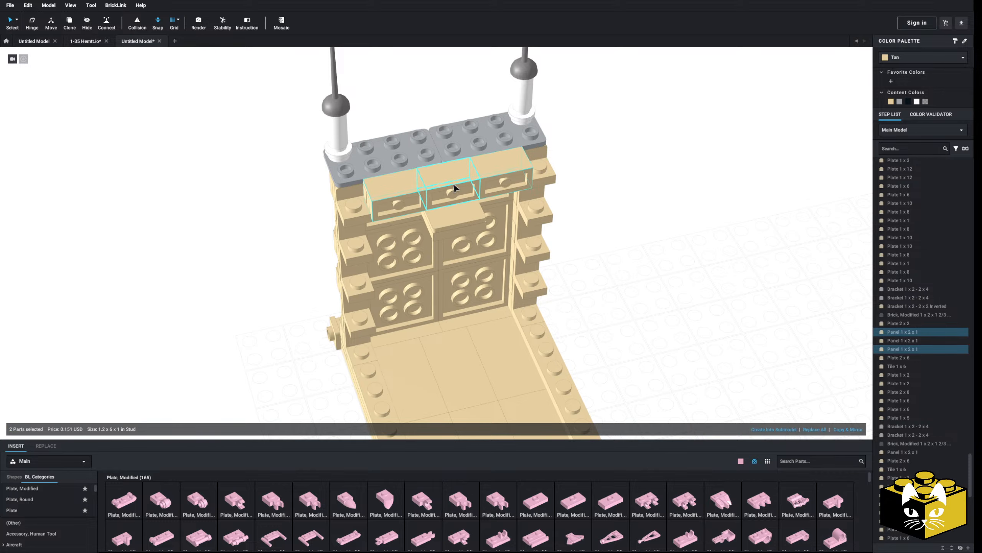
left_click_drag(453, 189, 668, 215)
left_click(448, 197)
left_click_drag(447, 197, 596, 150)
Step: Pull both 1 x 2 plates from below the grey top plates and return one of them to its place
left_click(388, 192)
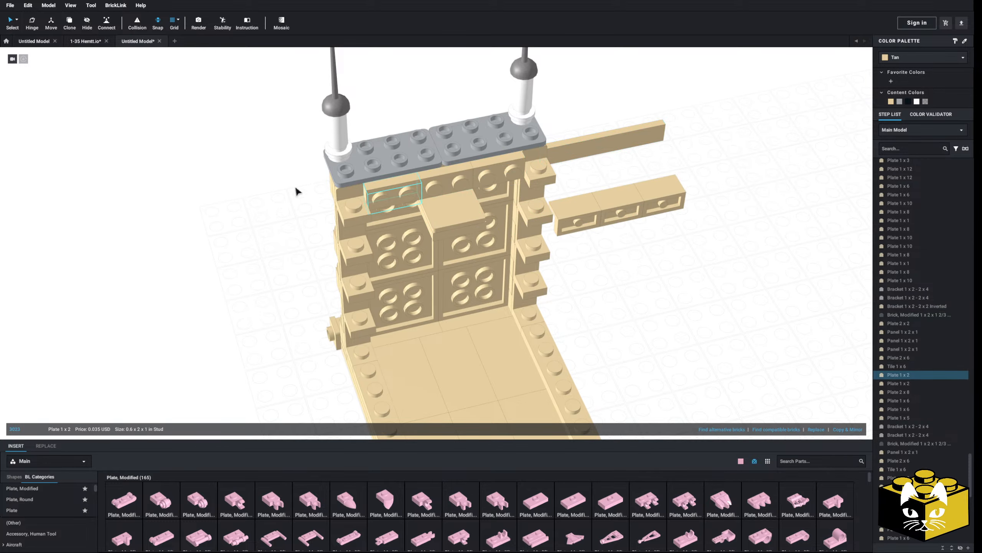
left_click(494, 177, "ctrl")
right_click_drag(495, 177, 488, 175)
left_click_drag(487, 171, 270, 247)
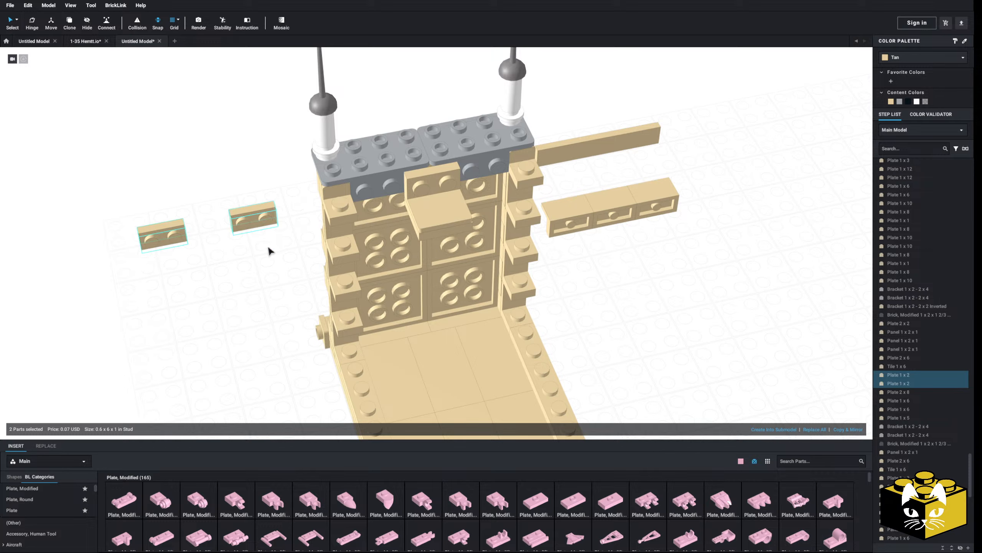
left_click(267, 250)
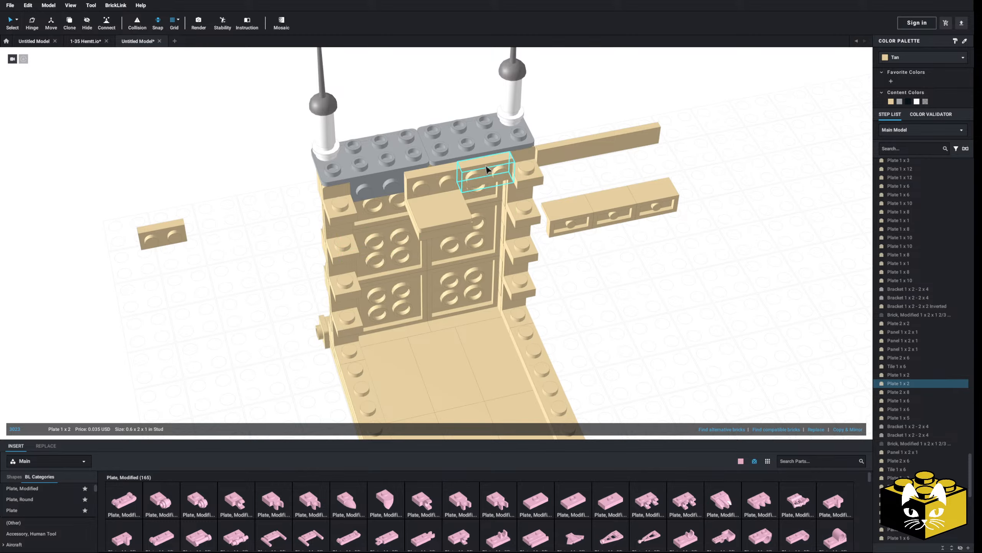
Step: Delete the detached 1 x 2 plate, the 1 x 6 tile and the three panels lying beside the mast end
key("Delete")
right_click_drag(219, 213, 242, 187)
scroll(237, 185, "down", 3)
scroll(398, 197, "up", 3)
left_click_drag(432, 189, 381, 240)
key("Delete")
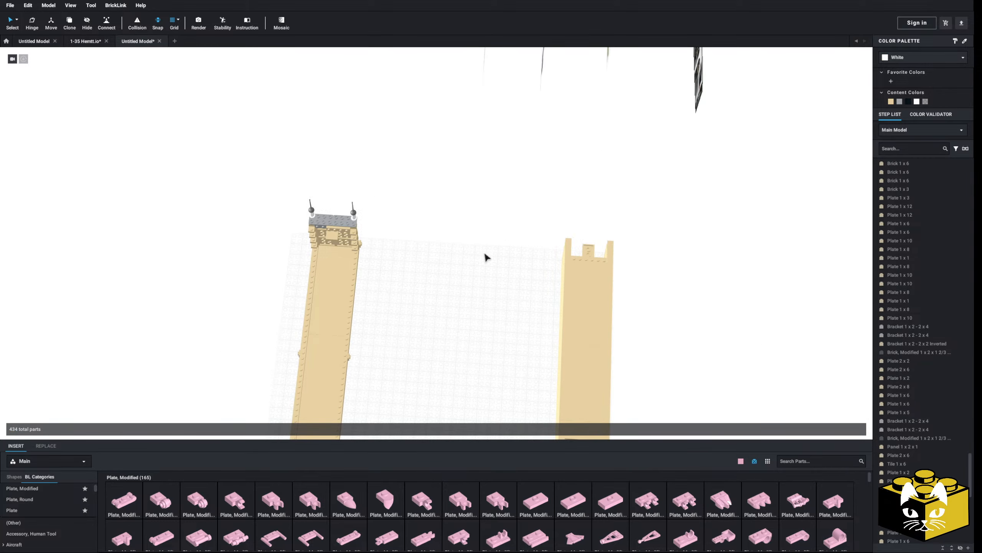
Step: Delete the whole detached wall and roof block behind the container floor
middle_click_drag(484, 254, 449, 170)
left_click_drag(652, 115, 486, 425)
key("Delete")
Step: Delete one entire mast end, including the leftover bricks at its base, from the container floor
right_click_drag(408, 360, 495, 352)
scroll(495, 352, "up", 4)
middle_click_drag(495, 351, 451, 344)
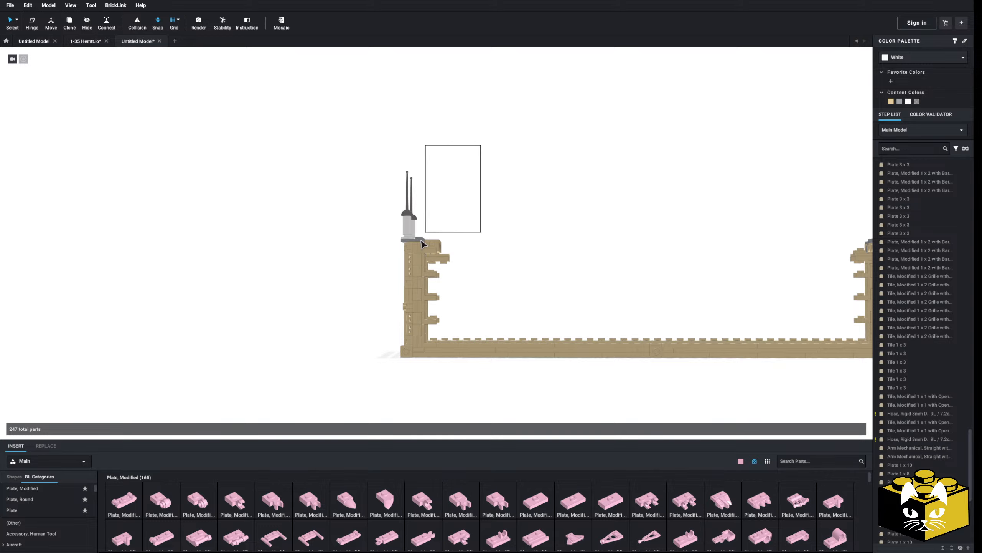
left_click_drag(422, 240, 361, 335)
key("Delete")
scroll(351, 310, "up", 2)
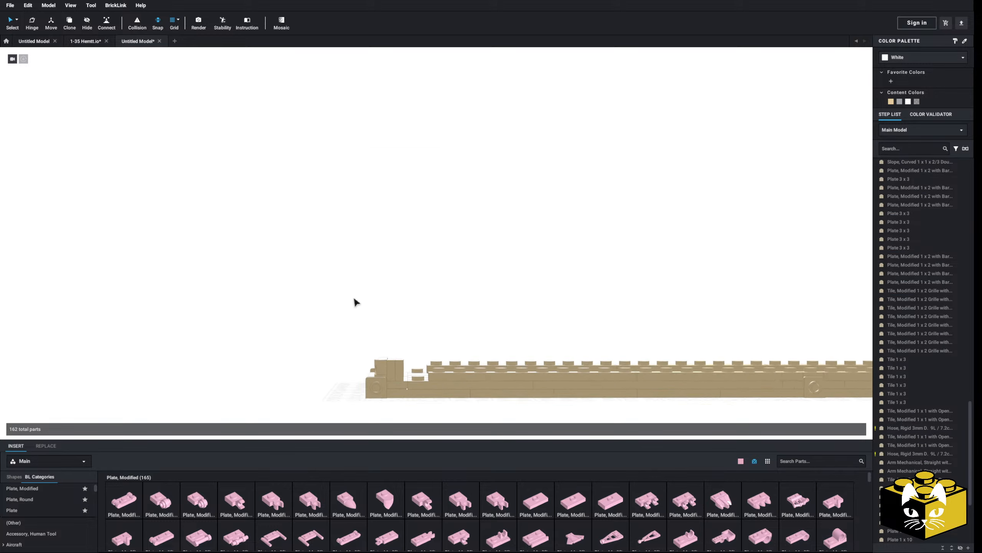
scroll(354, 299, "up", 1)
middle_click_drag(354, 300, 348, 252)
left_click_drag(357, 306, 357, 305)
key("Delete")
Step: Delete both antenna masts from the top of the remaining end wall
right_click_drag(360, 306, 452, 316)
middle_click_drag(452, 317, 529, 316)
right_click_drag(528, 316, 467, 308)
scroll(467, 309, "down", 4)
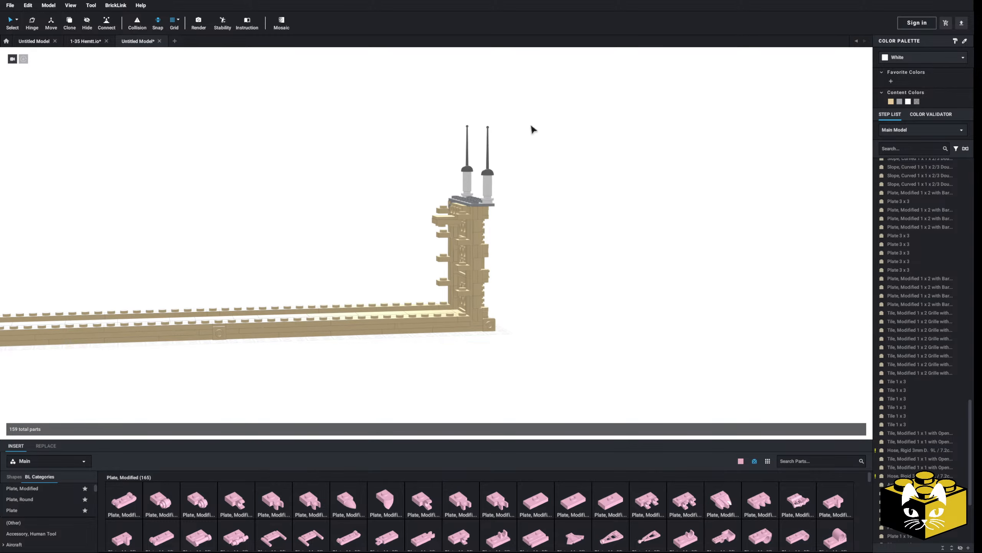
left_click_drag(528, 122, 449, 196)
key("Delete")
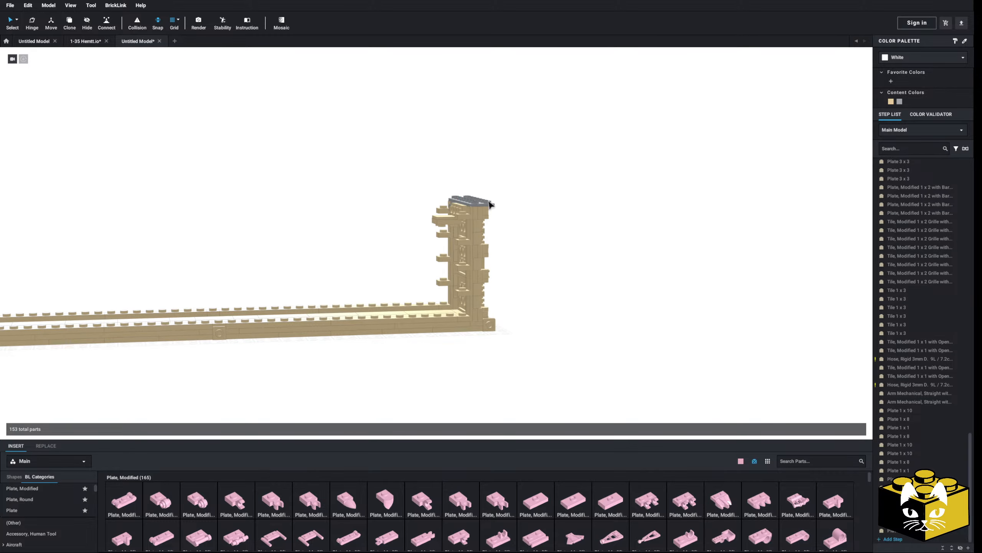
Step: Insert a pink Plate 1 x 1 from the Plate category into the model
right_click_drag(566, 242, 558, 235)
right_click_drag(536, 172, 534, 171)
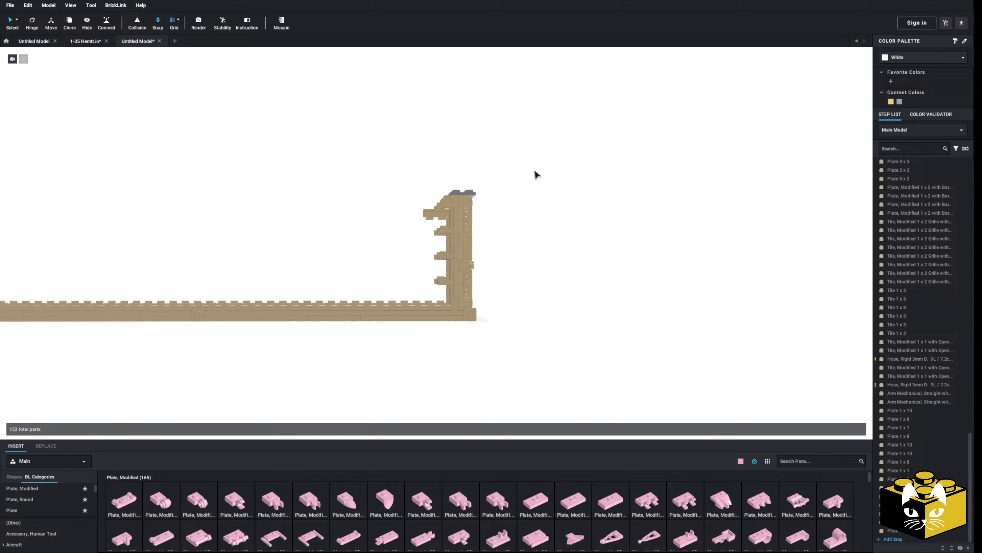
middle_click_drag(515, 178, 510, 171)
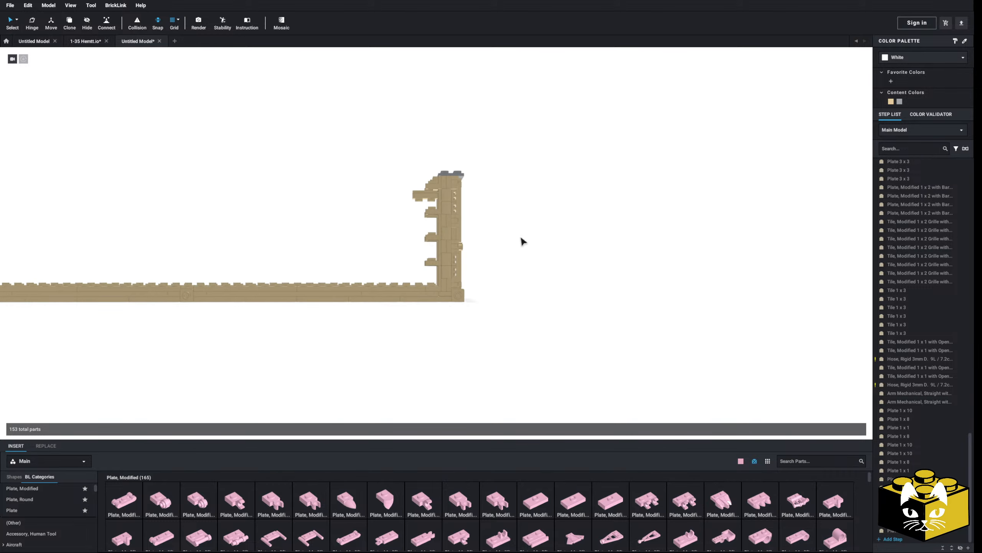
right_click_drag(457, 321, 444, 356)
left_click(12, 509)
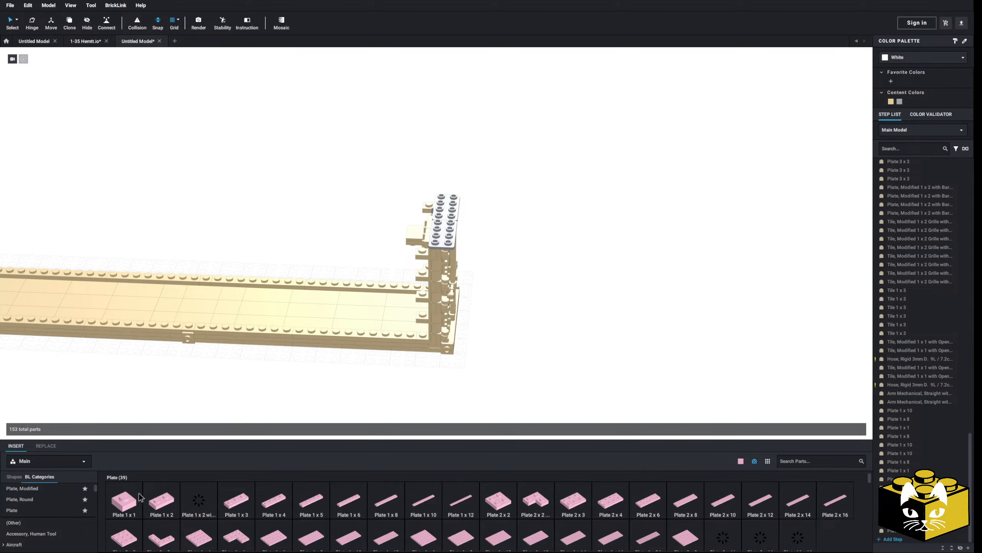
left_click(124, 502)
Step: Recolor the whole remaining end wall Bright Pink and delete the extra 1 x 1 plate
right_click_drag(388, 230, 389, 217)
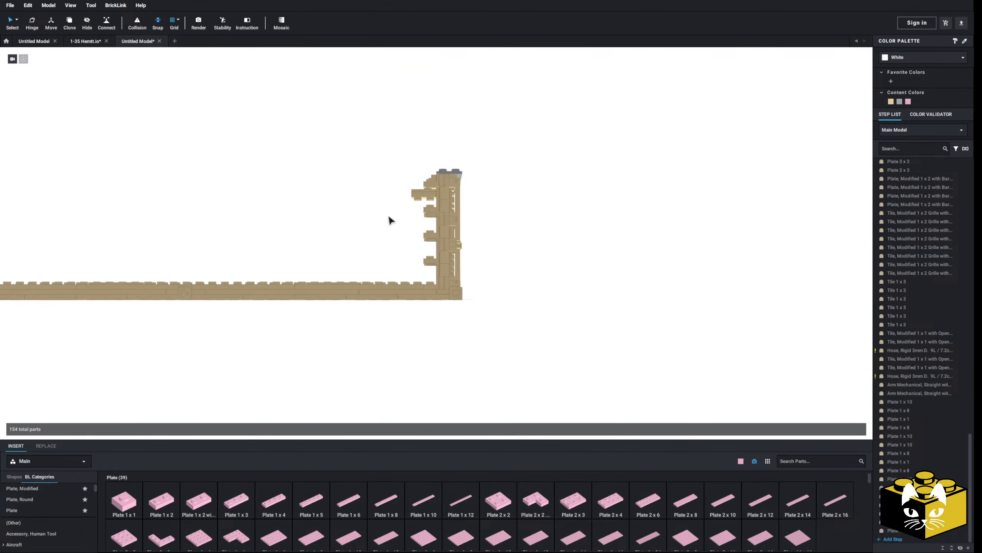
left_click_drag(462, 237, 430, 283)
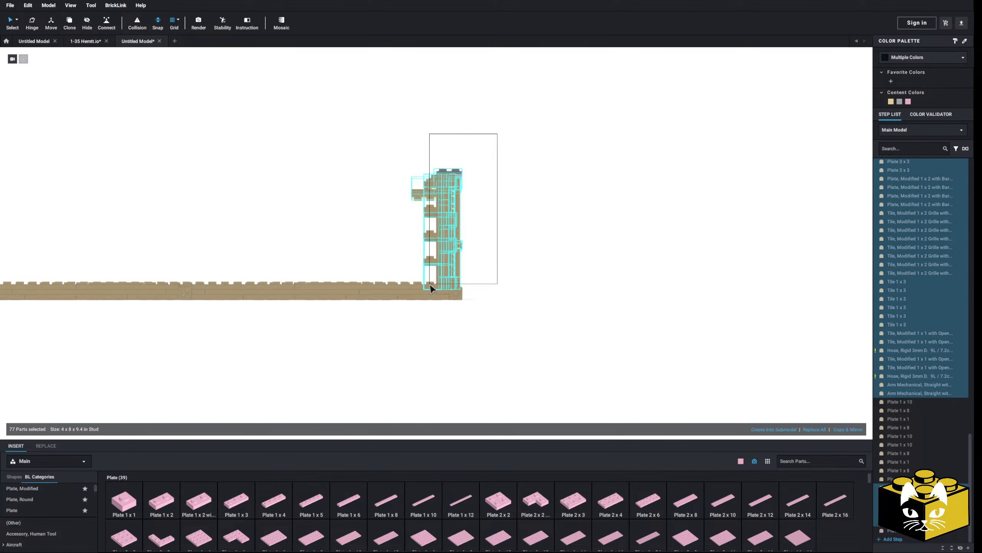
left_click(909, 103)
left_click(612, 220)
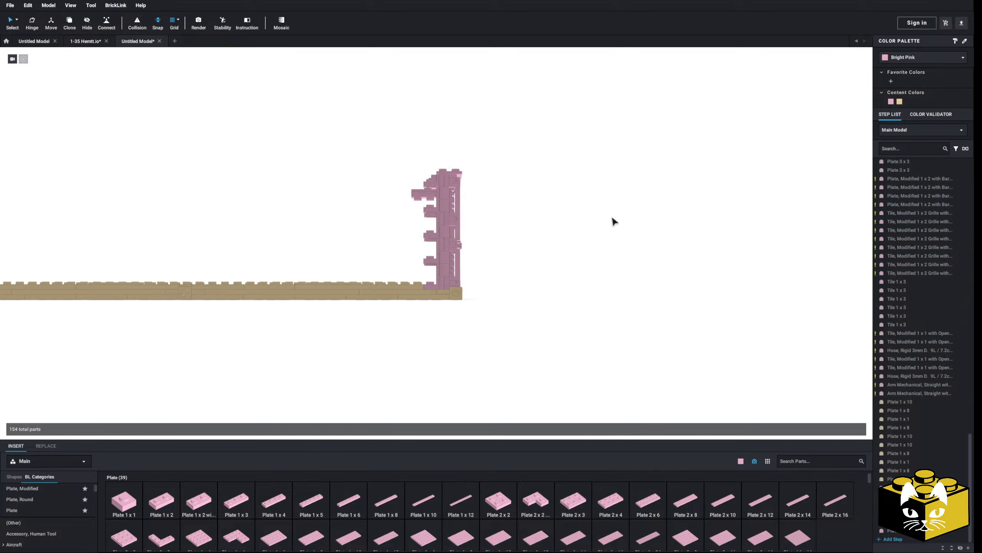
right_click_drag(612, 219, 412, 276)
key("Delete")
Step: Delete the 2 x 2 plate and the bracket above it from the inner face of the pink end wall
right_click_drag(252, 271, 321, 279)
scroll(236, 283, "up", 5)
right_click_drag(214, 279, 561, 294)
scroll(556, 283, "up", 5)
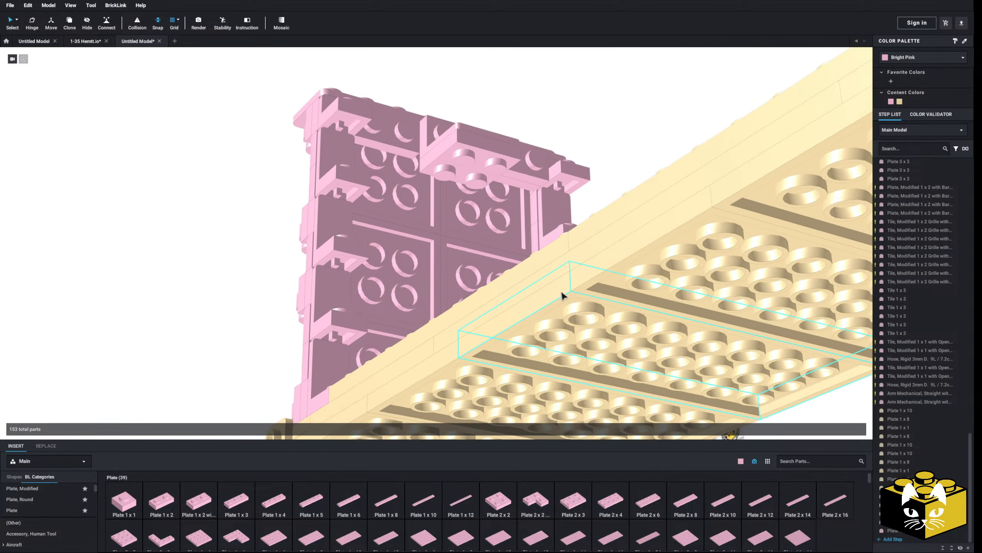
scroll(493, 302, "up", 5)
right_click_drag(493, 303, 478, 325)
right_click_drag(485, 282, 492, 274)
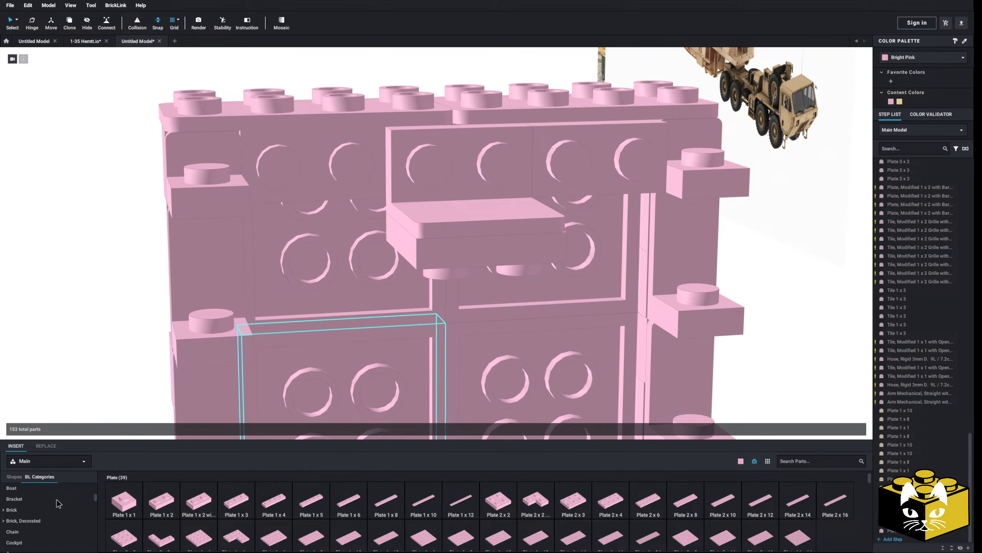
scroll(54, 502, "down", 5)
scroll(40, 498, "down", 3)
left_click(432, 275)
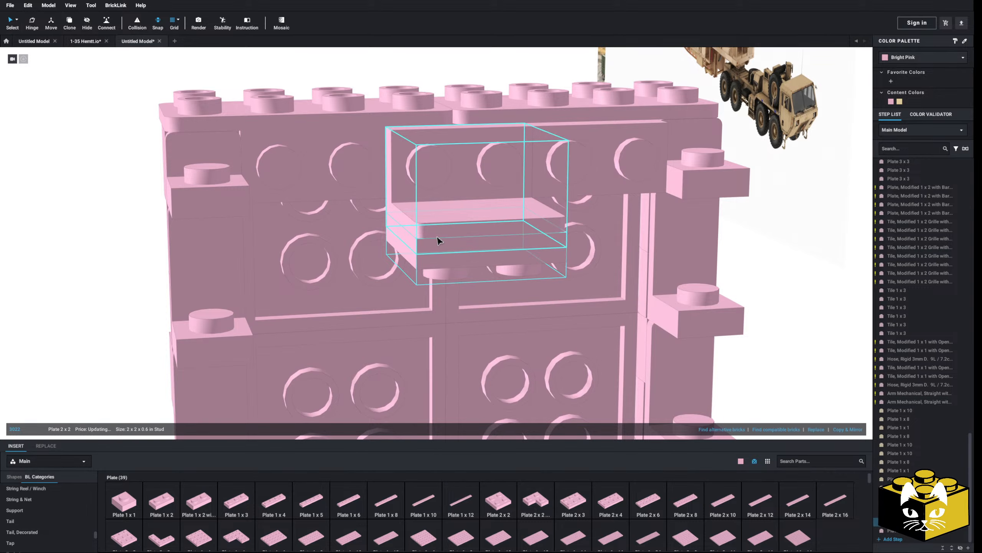
left_click(437, 236, "ctrl")
key("Delete")
Step: Delete the remaining 1 x 2 plate from the upper inner face of the pink end wall
scroll(429, 244, "down", 5)
right_click_drag(428, 246, 396, 337)
left_click(549, 198)
key("Delete")
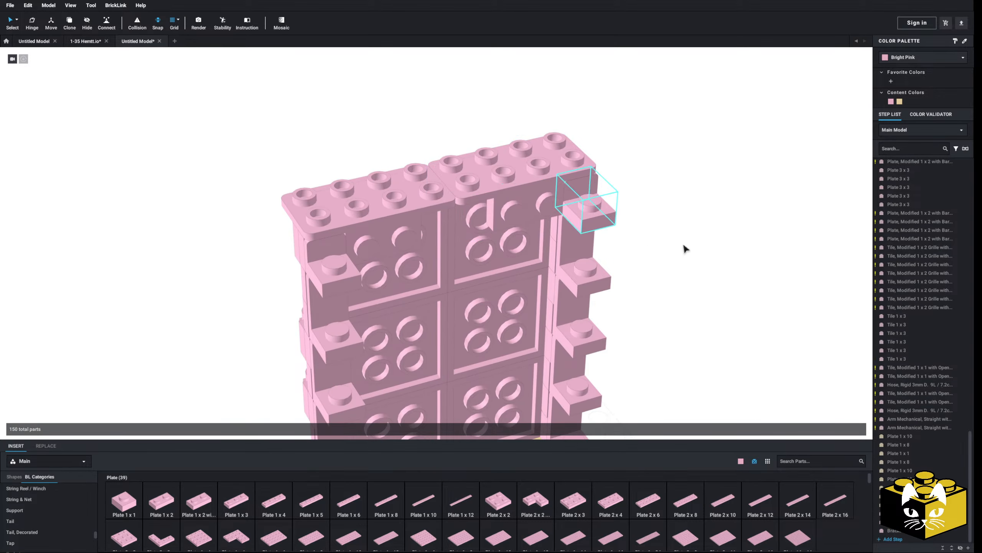
Step: Add two pink Turntable 2 x 2 Plate, Top parts from the Turntable category to the upper inner face of the end wall
right_click_drag(684, 246, 665, 264)
scroll(41, 515, "down", 2)
scroll(40, 516, "down", 2)
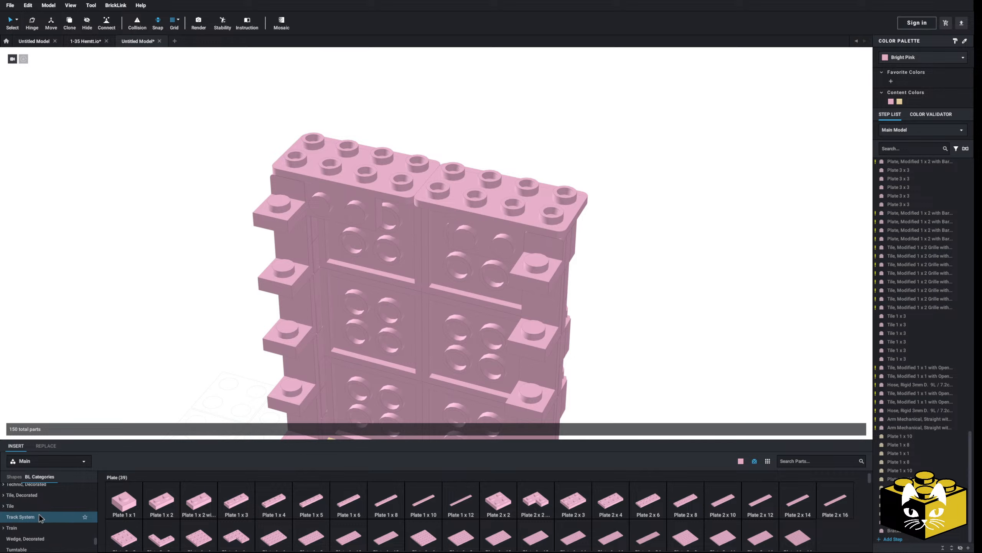
scroll(39, 516, "down", 1)
left_click(22, 538)
left_click(306, 502)
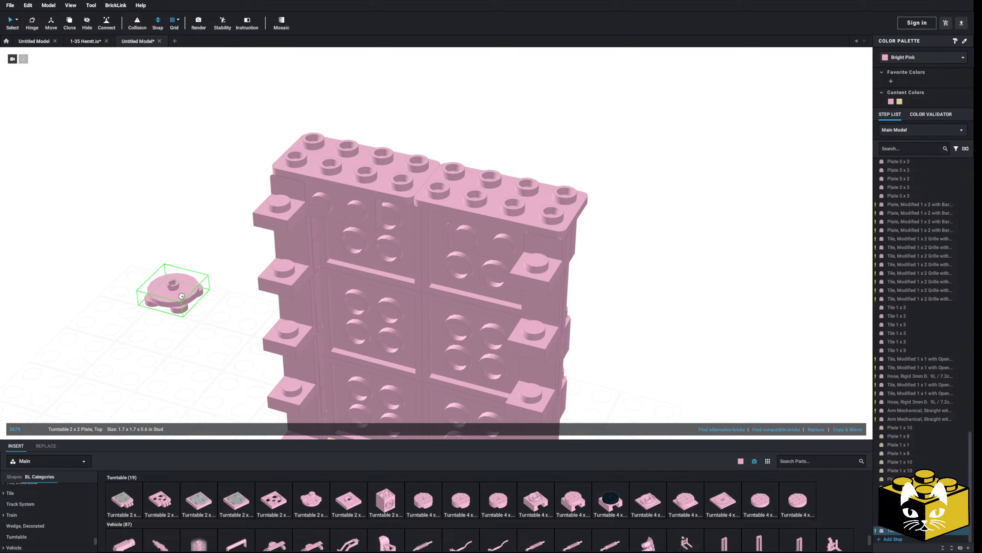
left_click(478, 268)
Step: Place a pink Tile 1 x 6 horizontally across the upper inner face of the end wall
right_click_drag(478, 268, 663, 271)
scroll(17, 522, "up", 3)
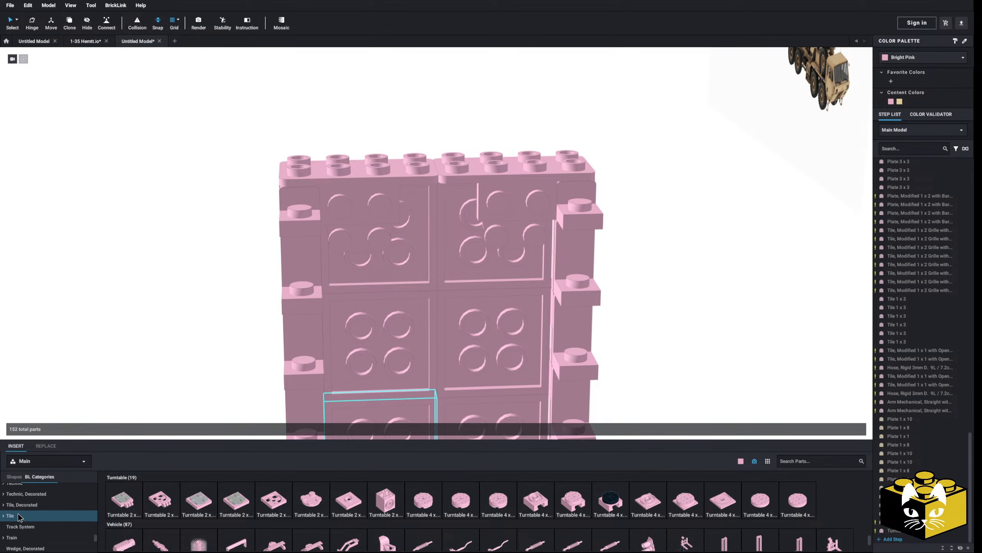
left_click(18, 518)
left_click(349, 501)
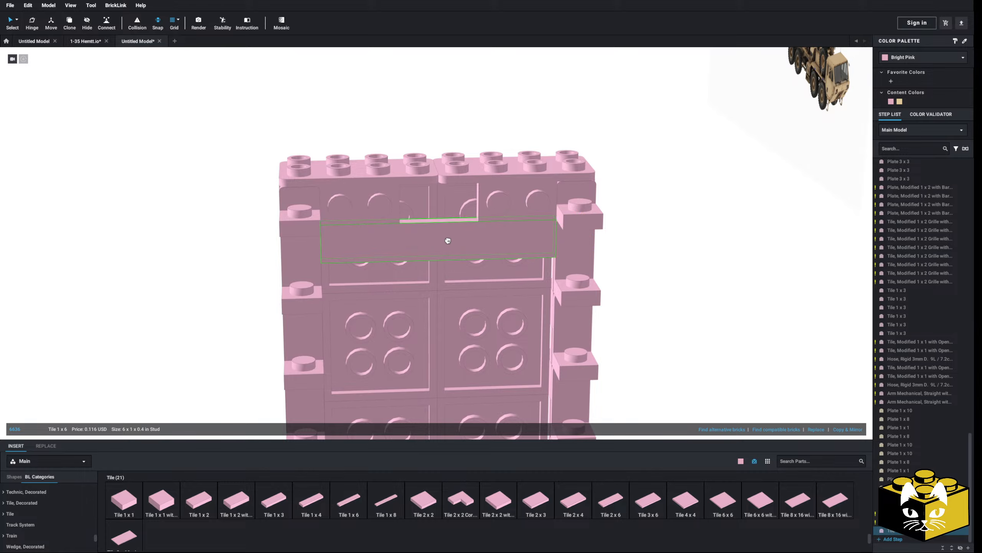
left_click(447, 240)
mouse_move(176, 268)
right_mouse_down()
mouse_move(177, 280)
mouse_move(195, 277)
mouse_move(172, 280)
mouse_move(185, 278)
right_mouse_up()
scroll(465, 226, "down", 3)
Step: Delete the top row of tan plates along both long edges of the floor
right_click_drag(444, 237, 560, 295)
scroll(467, 234, "up", 3)
scroll(679, 269, "up", 3)
scroll(680, 271, "down", 3)
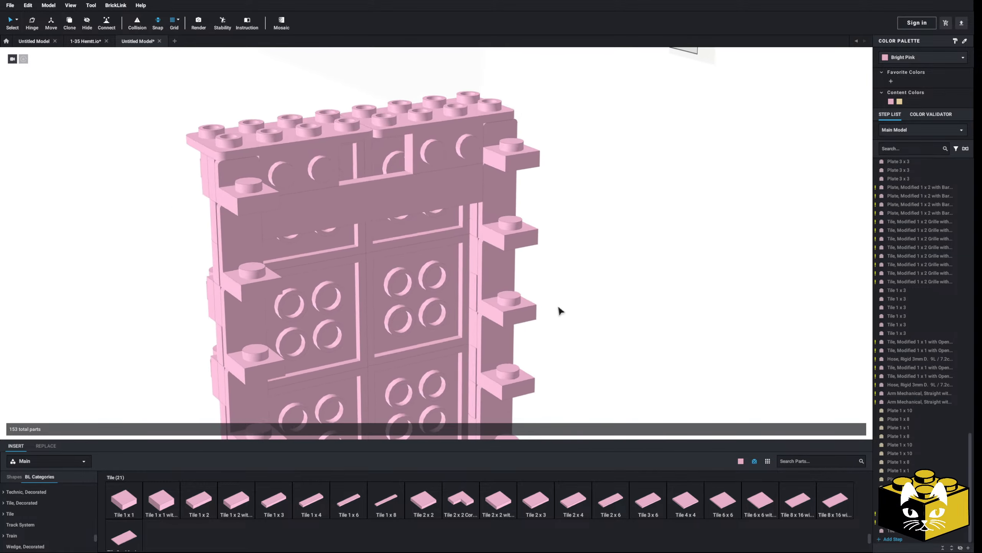
scroll(559, 306, "down", 3)
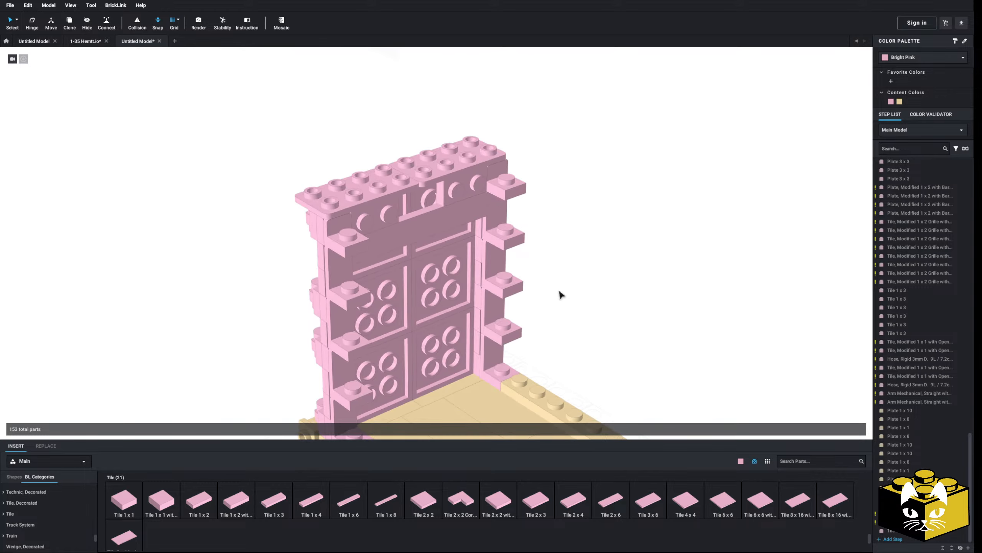
scroll(26, 503, "up", 10)
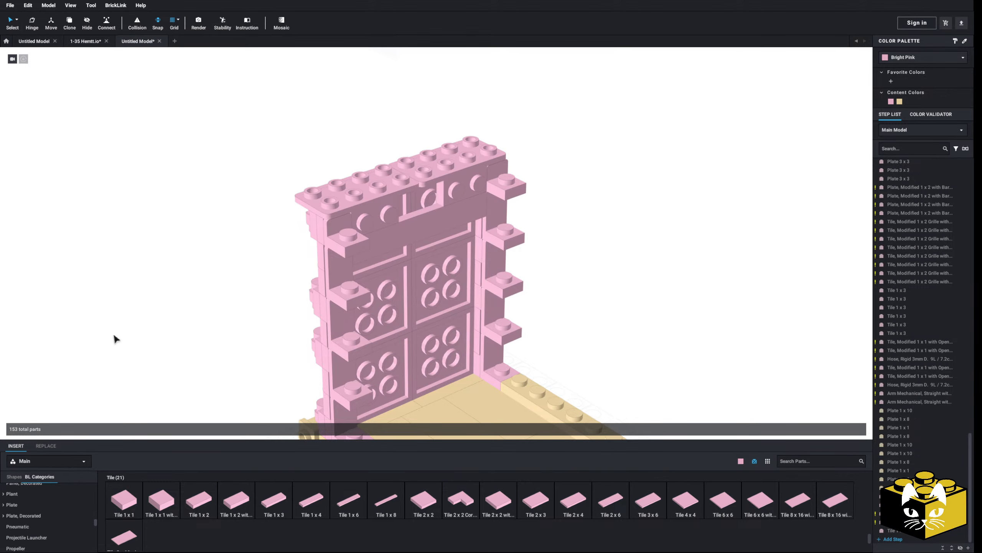
scroll(170, 348, "down", 2)
right_click_drag(173, 351, 442, 230)
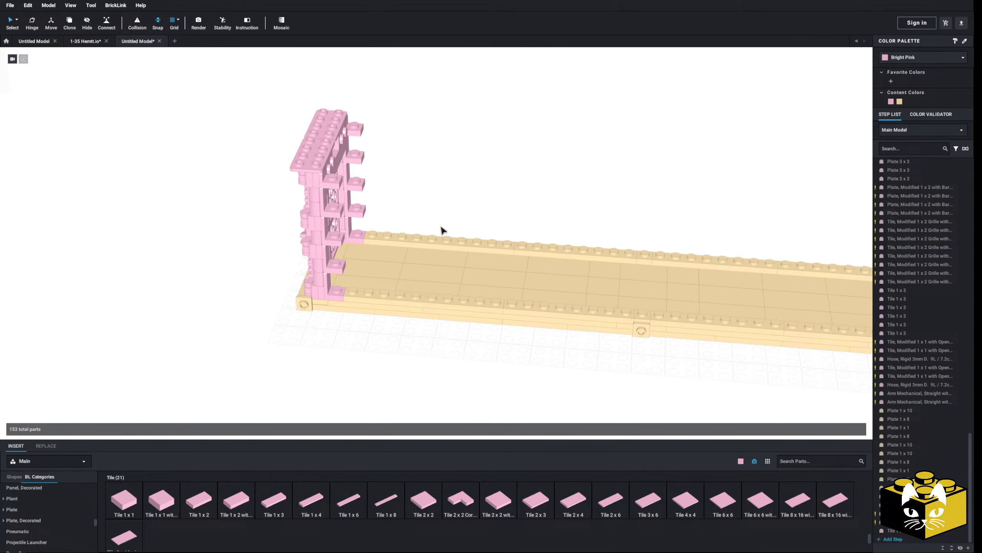
right_click_drag(406, 302, 349, 251)
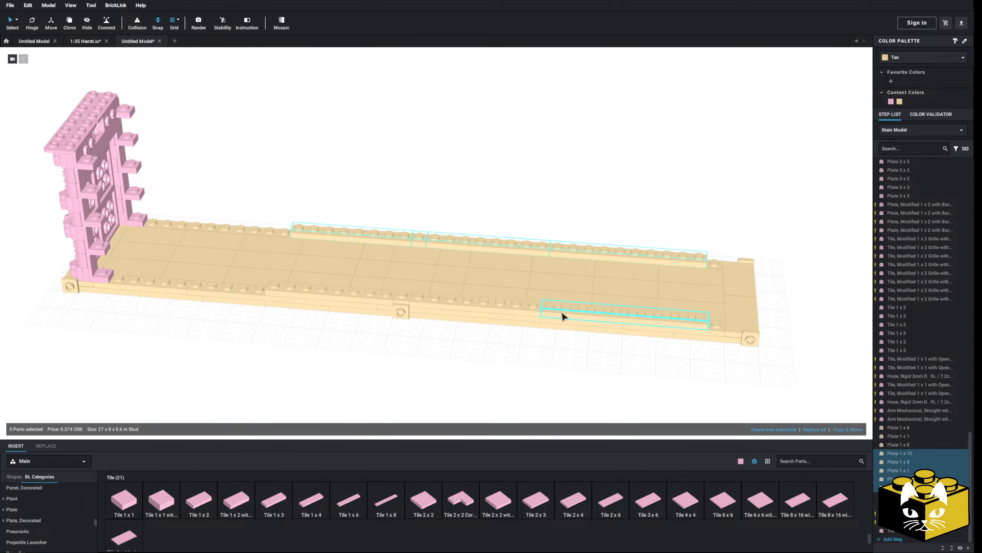
left_click(389, 302, "ctrl")
key("Delete")
Step: Examine the tan camouflage trailer reference image, including its side doors, wheels and front end
middle_click_drag(335, 342, 386, 354)
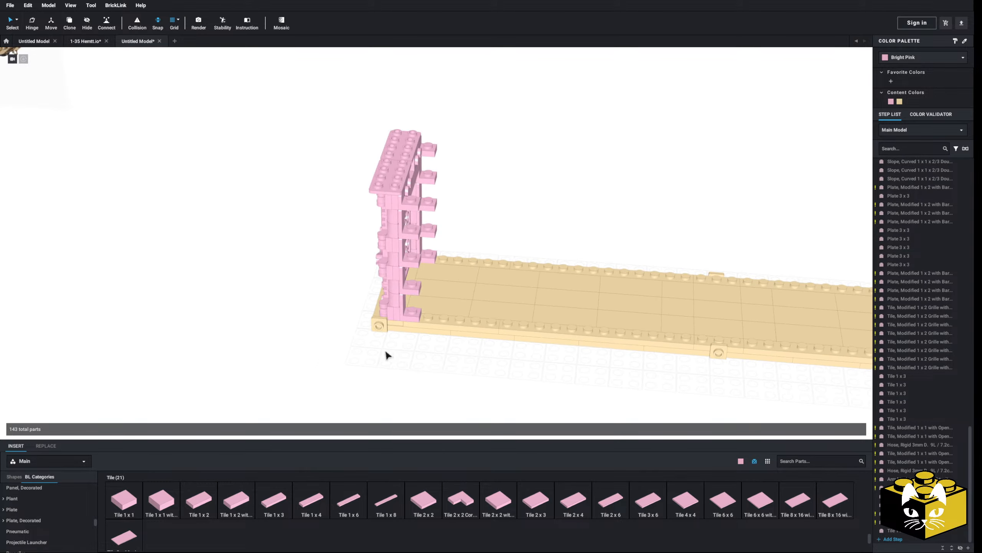
right_click_drag(386, 354, 383, 346)
scroll(384, 347, "up", 2)
scroll(383, 347, "down", 3)
scroll(388, 373, "down", 4)
middle_click_drag(464, 334, 604, 309)
scroll(585, 319, "up", 4)
scroll(585, 321, "up", 3)
scroll(552, 314, "up", 5)
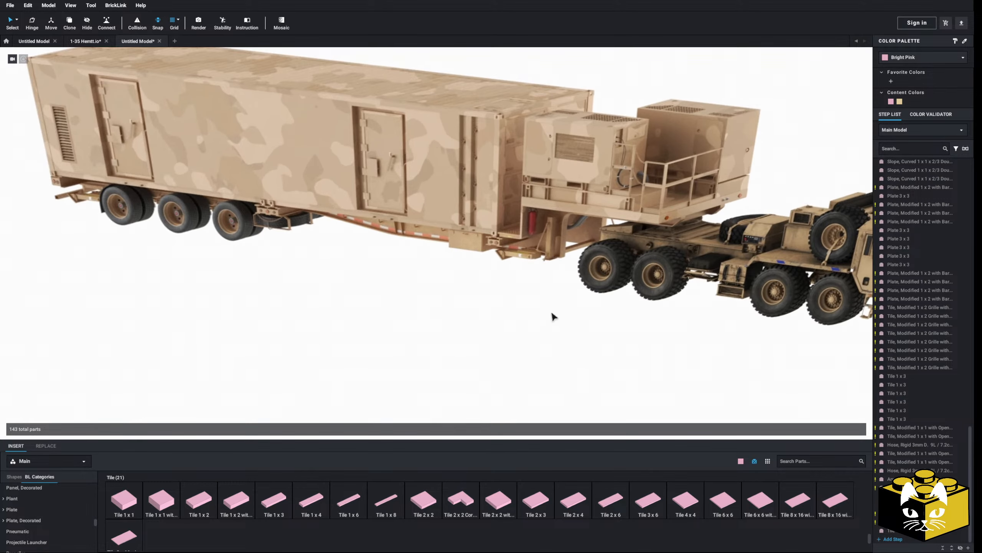
scroll(691, 345, "down", 3)
scroll(621, 344, "up", 4)
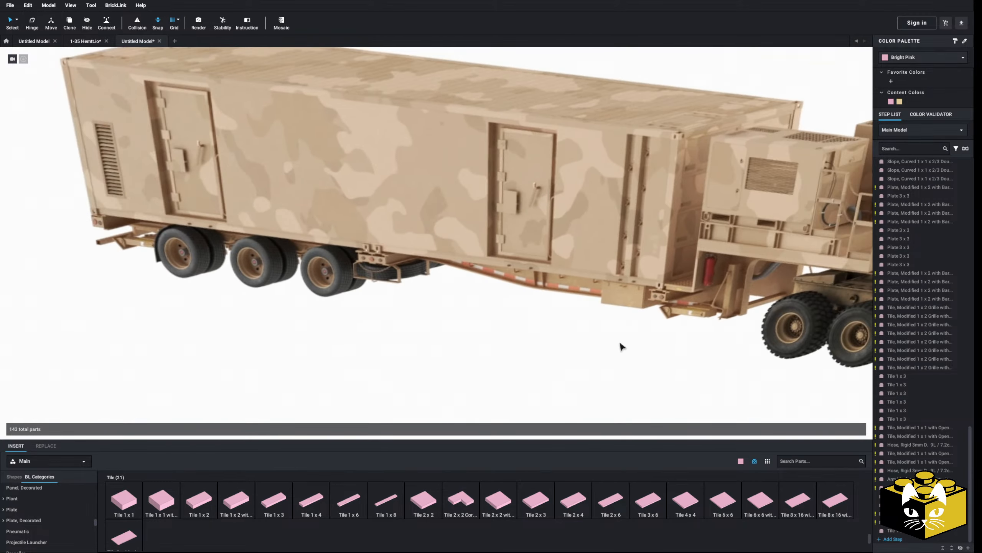
scroll(556, 345, "down", 5)
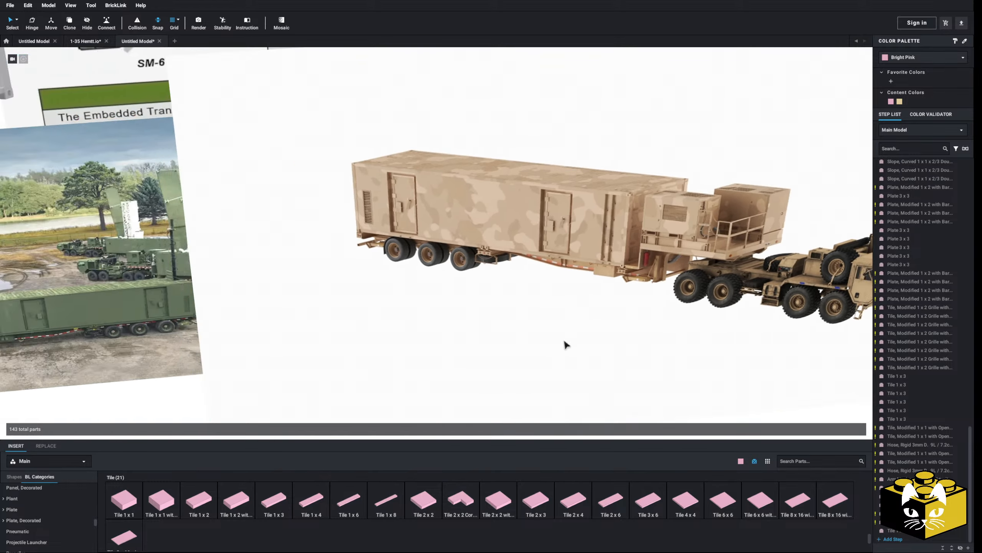
scroll(619, 352, "up", 5)
scroll(662, 354, "up", 5)
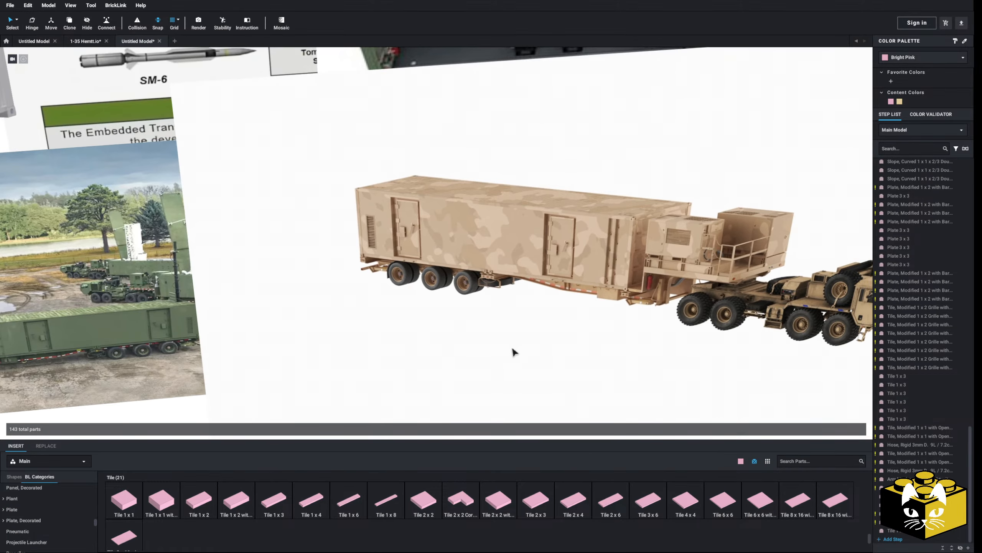
scroll(703, 304, "up", 3)
scroll(555, 304, "up", 2)
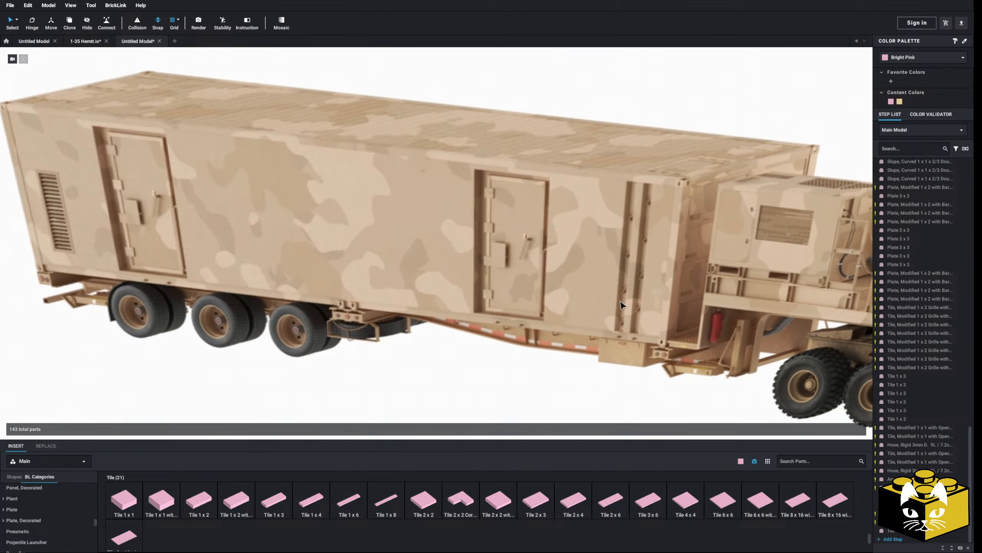
scroll(620, 302, "down", 8)
Step: Compare the green trailer in the field photo with the tan camouflage trailer reference, checking doors and lower frame
right_click_drag(578, 349, 566, 301)
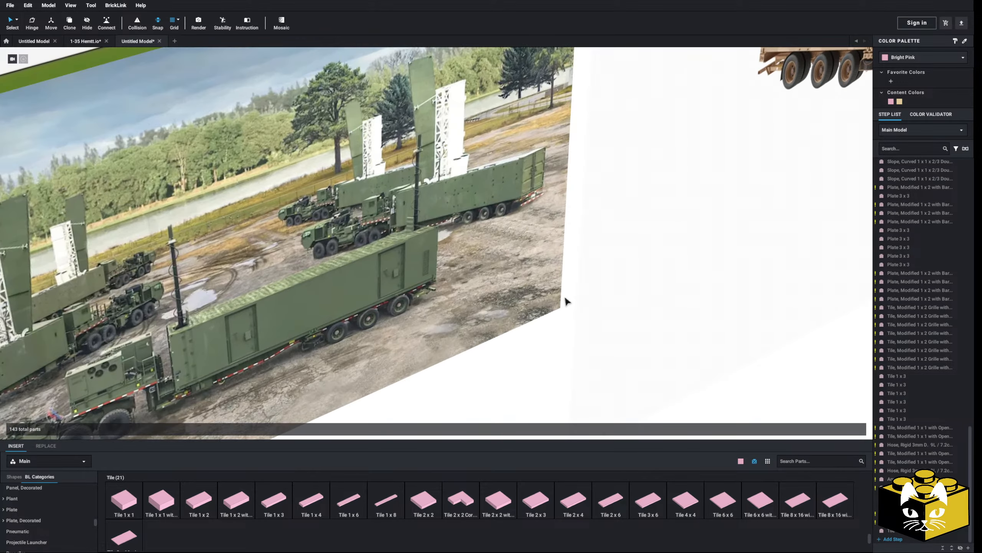
scroll(566, 301, "up", 6)
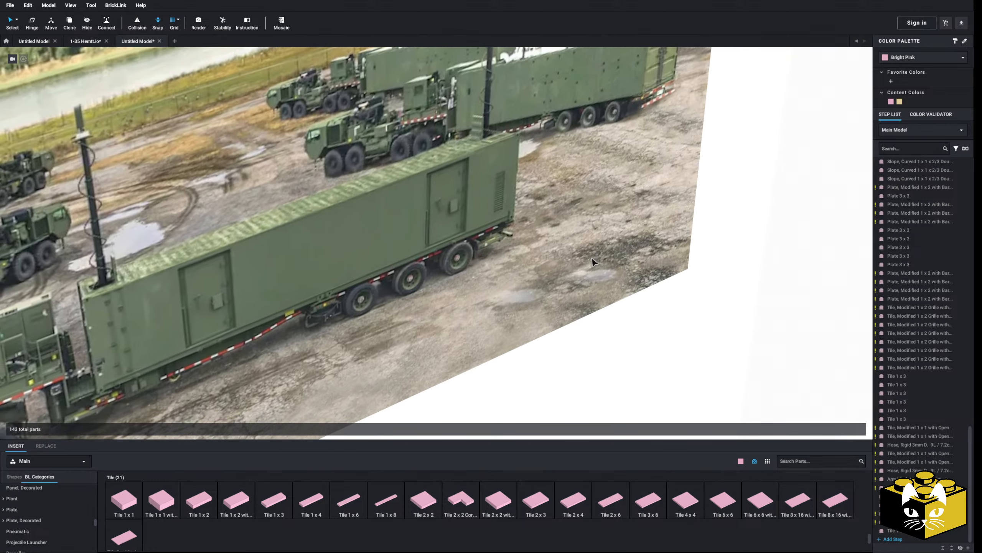
middle_click_drag(512, 300, 569, 271)
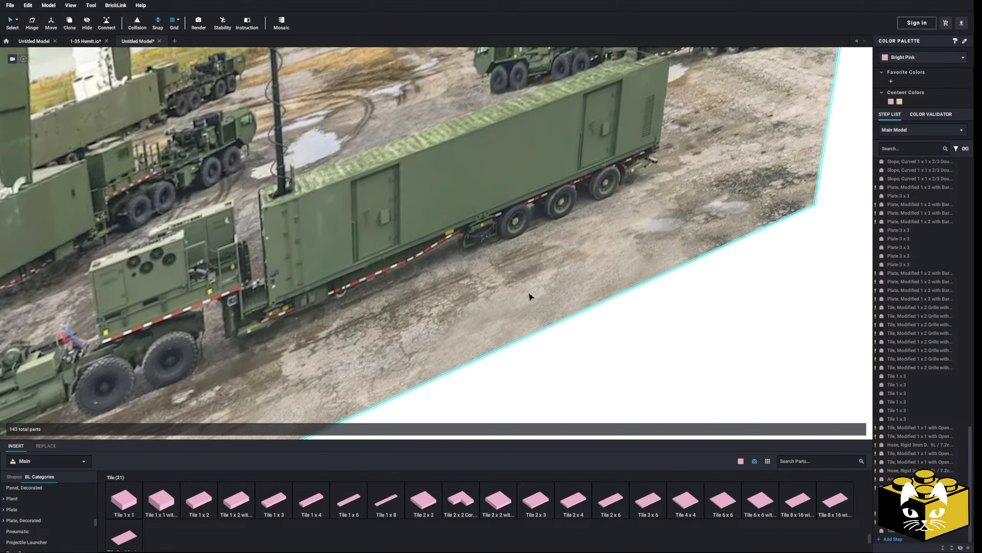
scroll(529, 296, "up", 4)
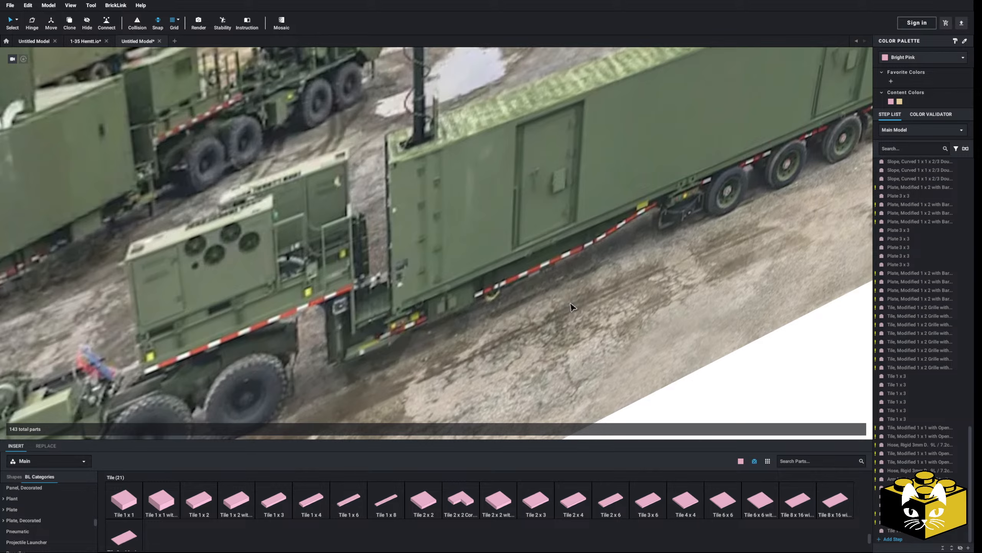
scroll(573, 306, "down", 10)
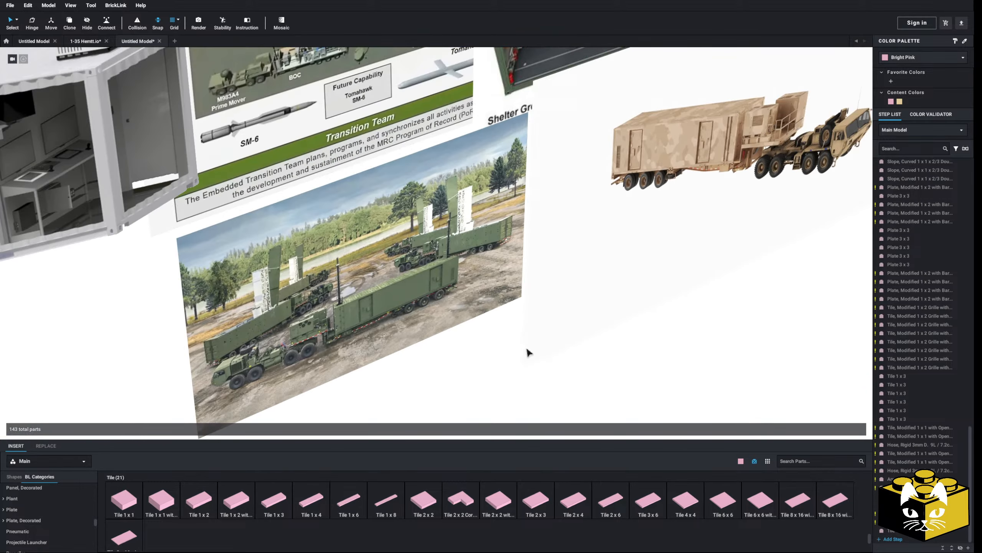
scroll(502, 373, "up", 8)
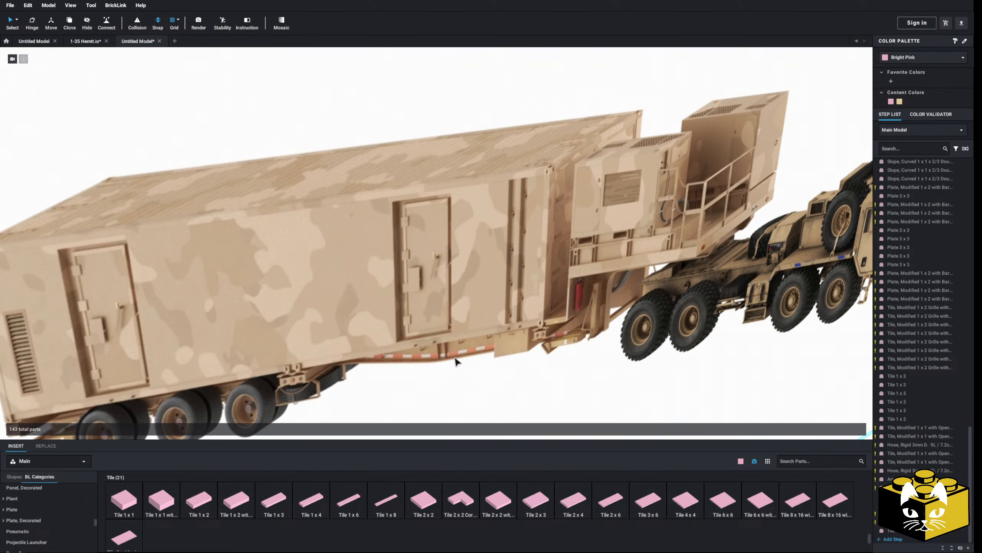
scroll(501, 333, "down", 8)
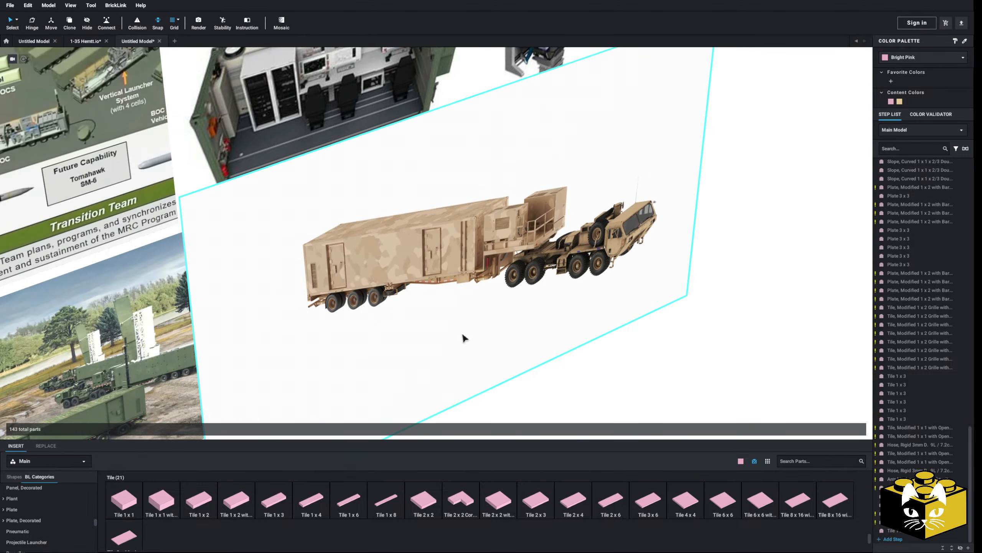
middle_click_drag(462, 337, 527, 287)
scroll(527, 288, "up", 8)
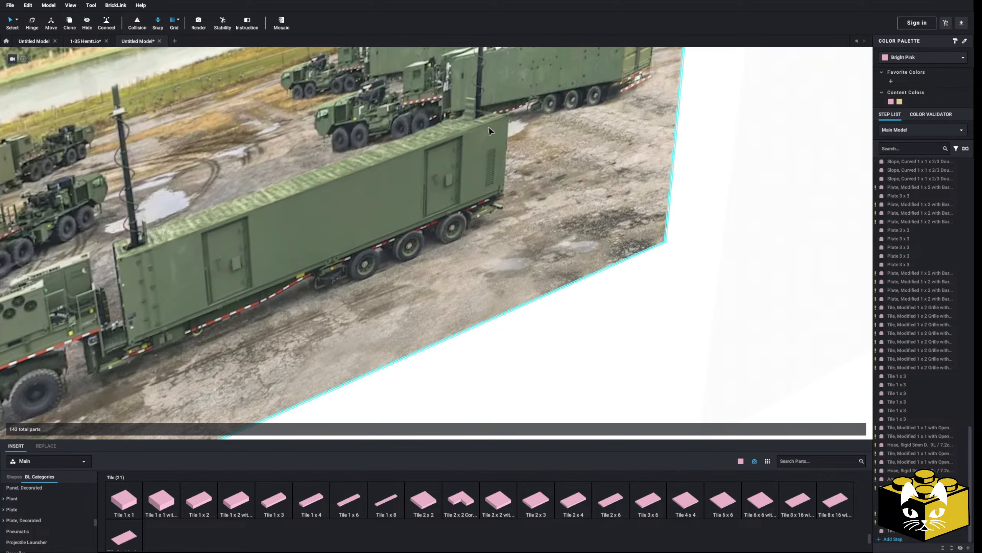
scroll(489, 131, "down", 3)
scroll(607, 288, "down", 5)
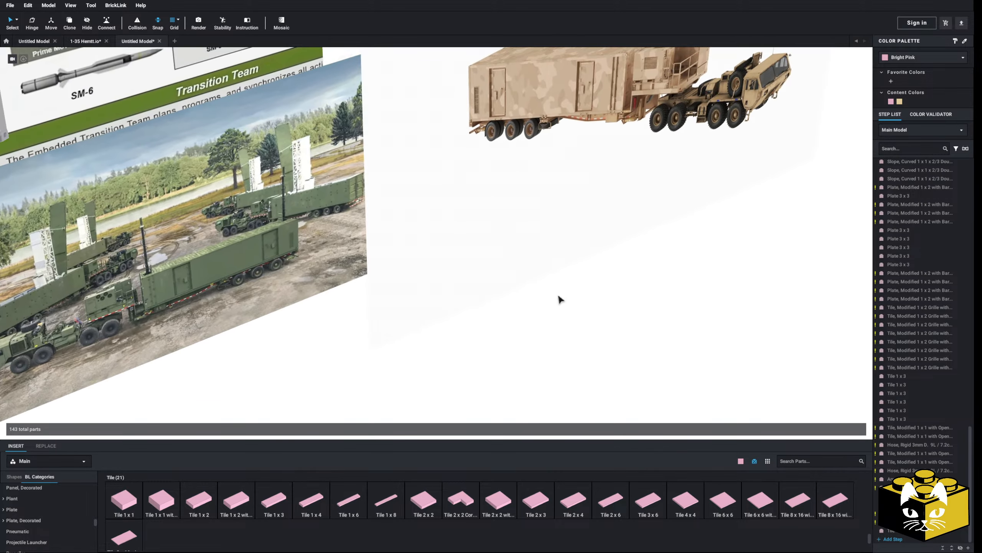
right_click_drag(573, 295, 559, 303)
scroll(537, 298, "down", 4)
middle_click_drag(538, 299, 392, 244)
right_click_drag(392, 244, 371, 253)
scroll(364, 255, "up", 5)
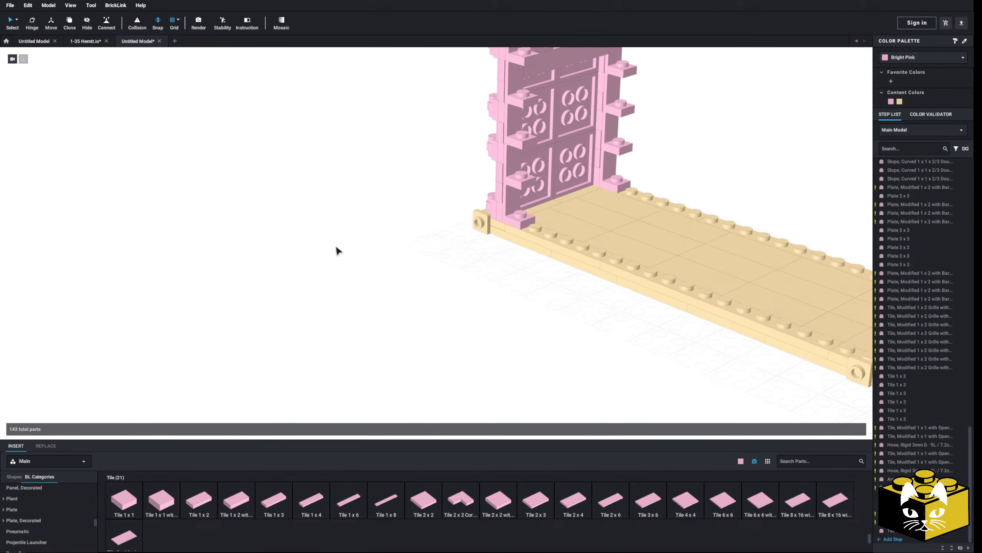
middle_click_drag(336, 246, 293, 283)
right_click_drag(293, 282, 278, 335)
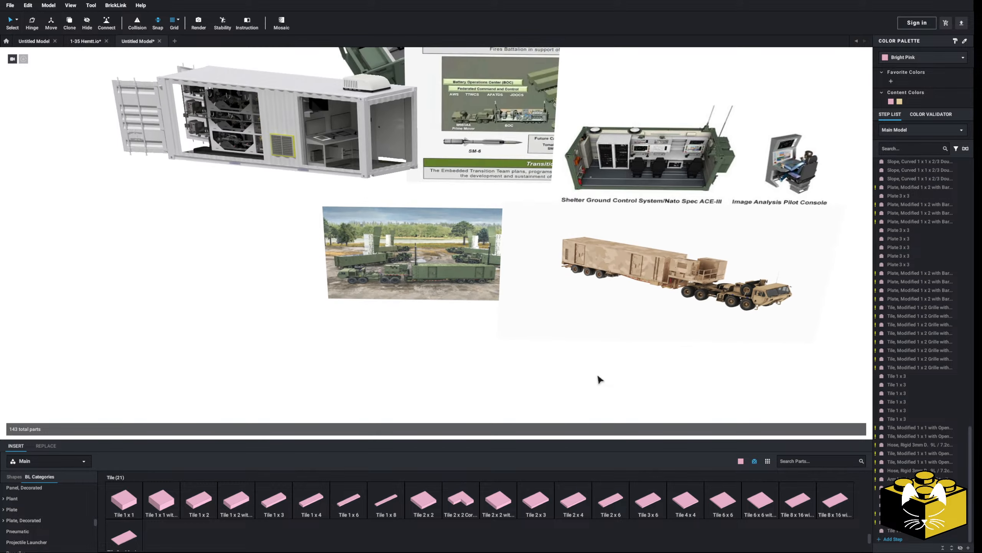
Step: Place a pink Plate 1 x 1 on each long floor edge, directly beside the end wall's lowest plates
middle_click_drag(598, 375, 372, 309)
scroll(373, 309, "up", 2)
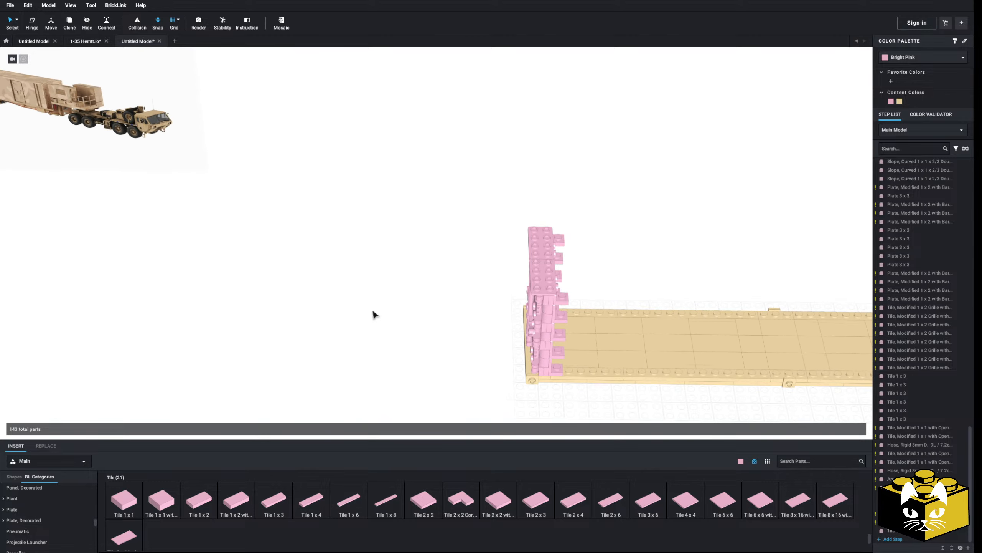
right_click_drag(372, 310, 331, 271)
scroll(237, 294, "up", 5)
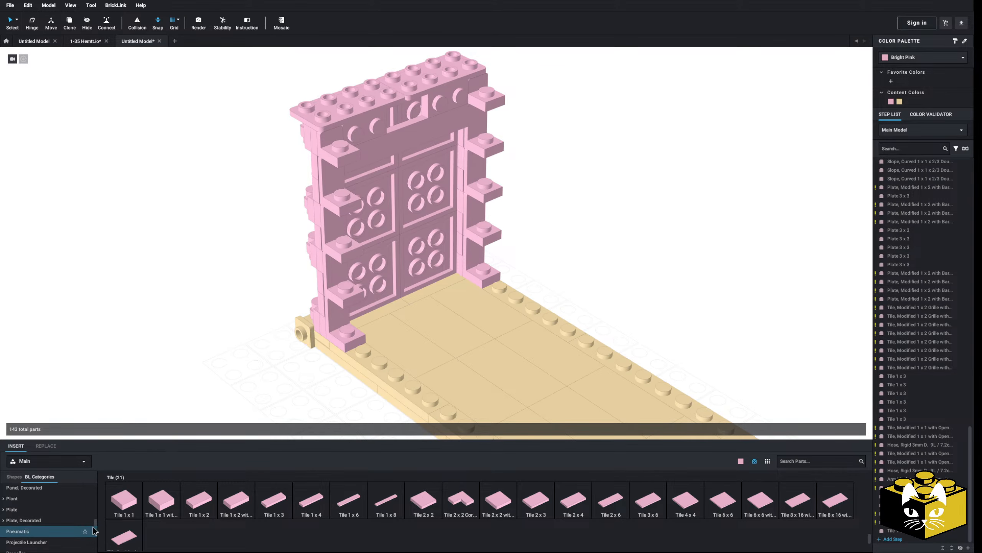
scroll(42, 503, "down", 3)
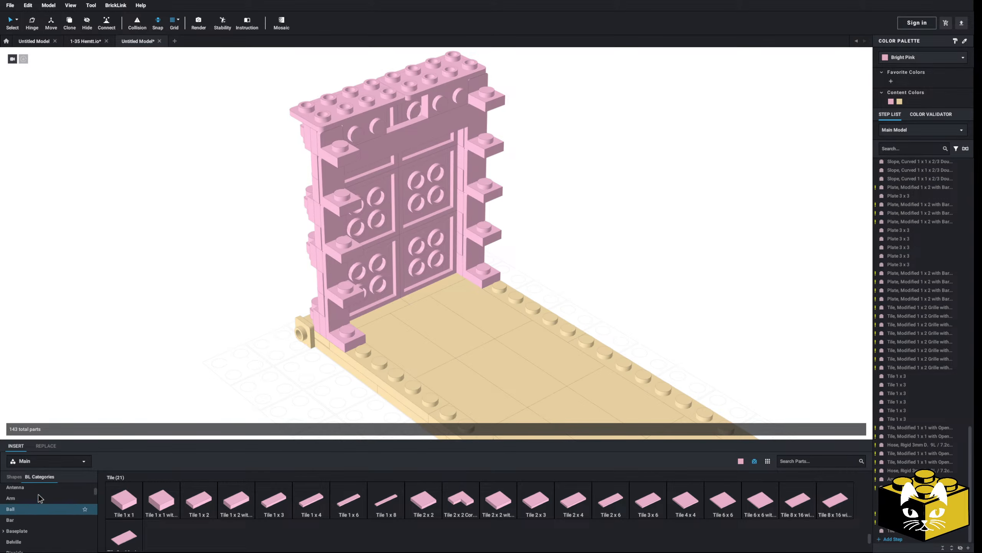
scroll(38, 498, "up", 3)
left_click(28, 510)
left_click_drag(124, 501, 363, 348)
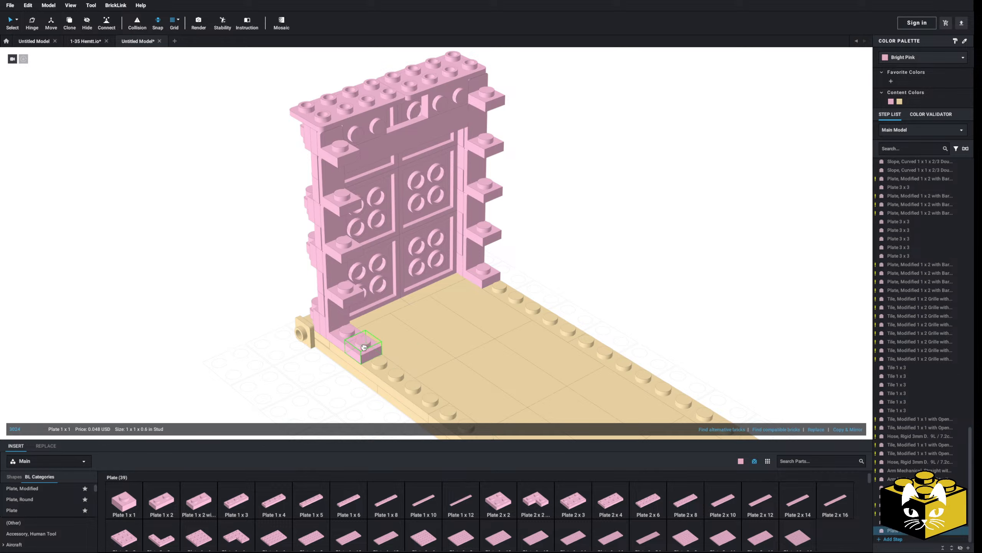
left_click_drag(124, 501, 490, 273)
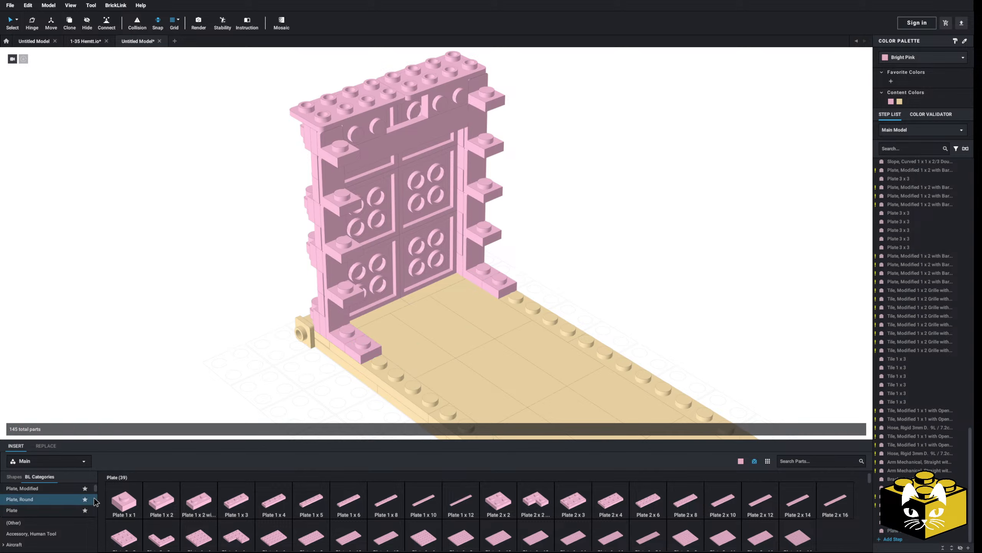
Step: Place a pink Brick 1 x 2 from the Brick category on the bottom plates at each side of the end wall
scroll(37, 516, "down", 3)
scroll(30, 522, "down", 1)
left_click(15, 515)
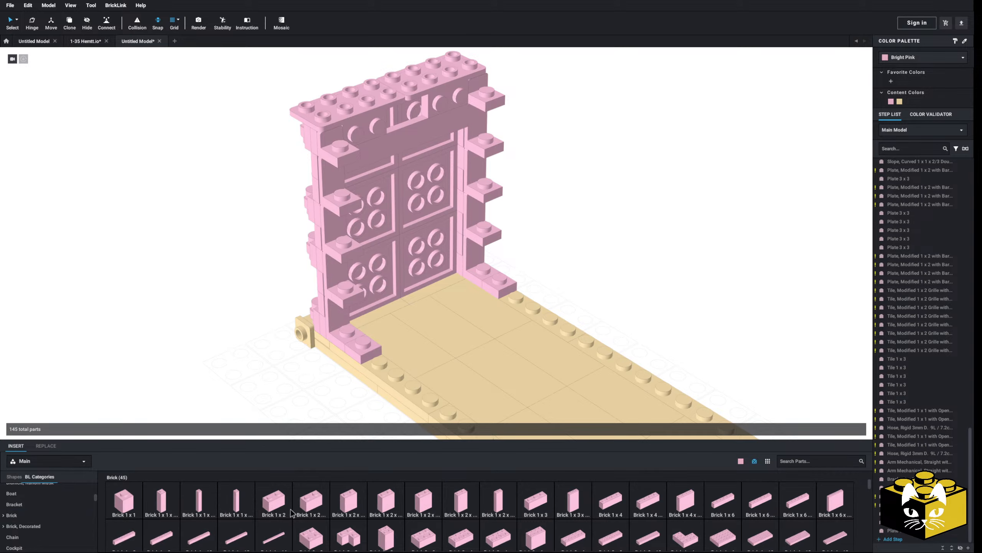
left_click_drag(274, 502, 504, 252)
left_click_drag(267, 507, 342, 328)
Step: Place a pink Plate 1 x 2 on both bricks beside the end wall, and a Plate 1 x 1 on the left-hand stack's outer stud
scroll(77, 489, "up", 4)
left_click(15, 510)
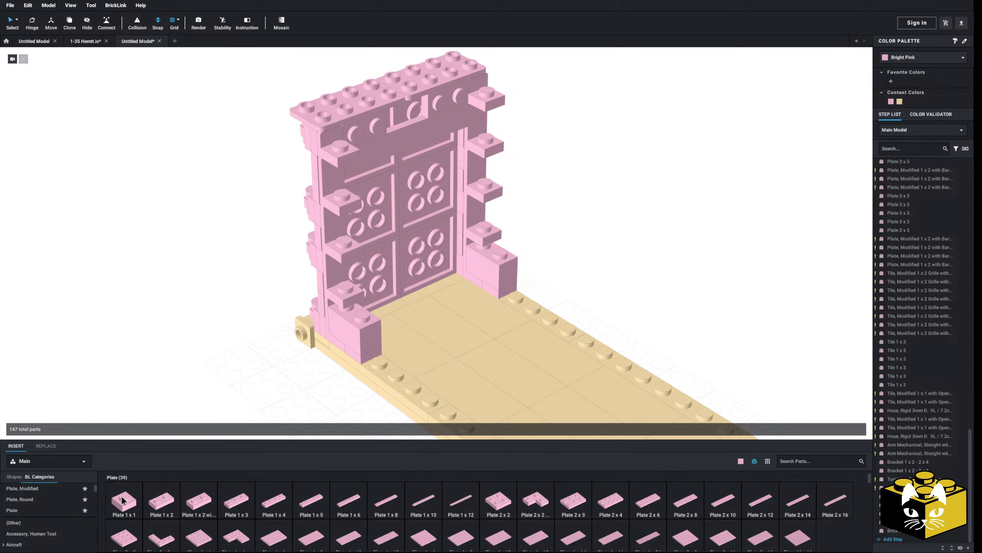
left_click_drag(124, 500, 234, 358)
left_click_drag(161, 493, 350, 311)
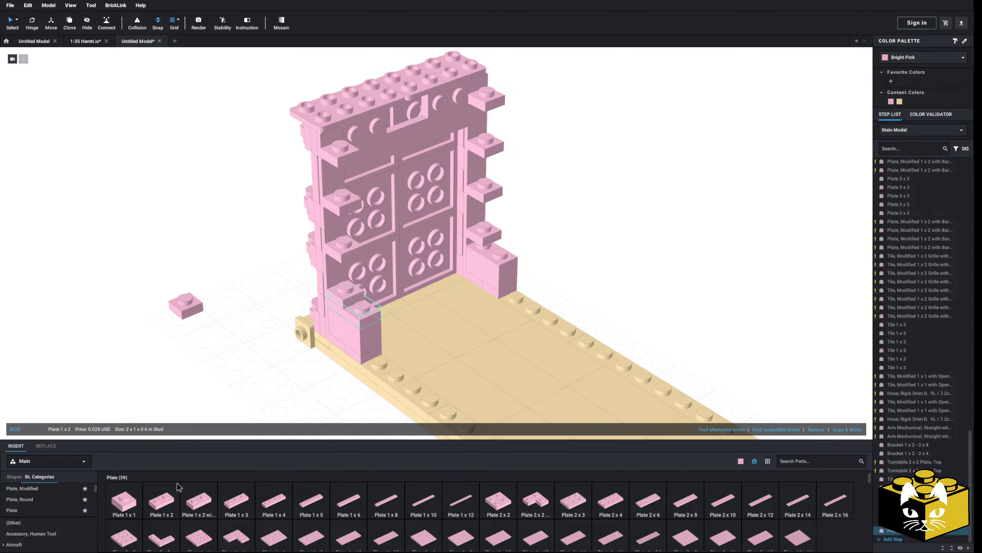
left_click_drag(170, 490, 471, 267)
left_click_drag(356, 315, 357, 315)
right_click(361, 311)
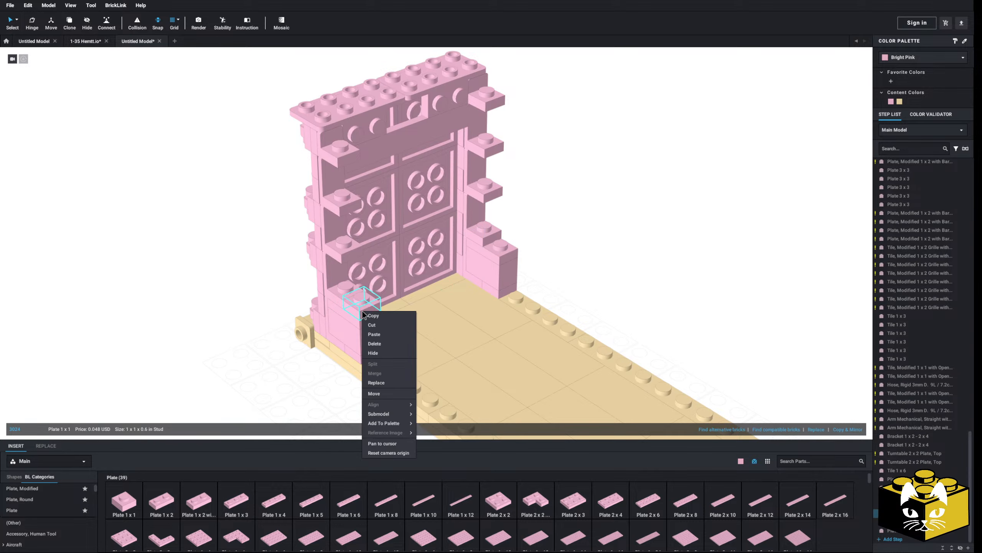
left_click(584, 260)
right_click(584, 258)
left_click(592, 283)
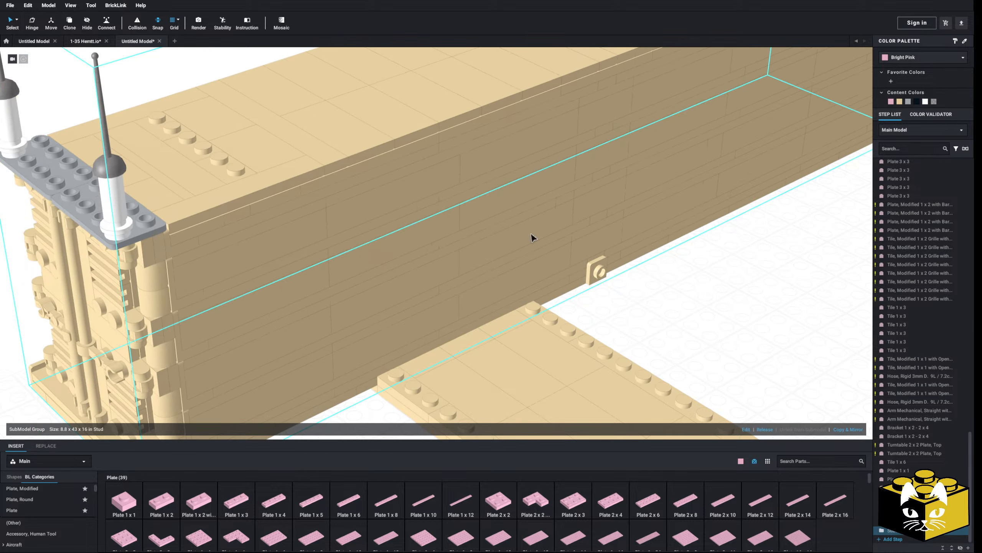
key("ctrl+z")
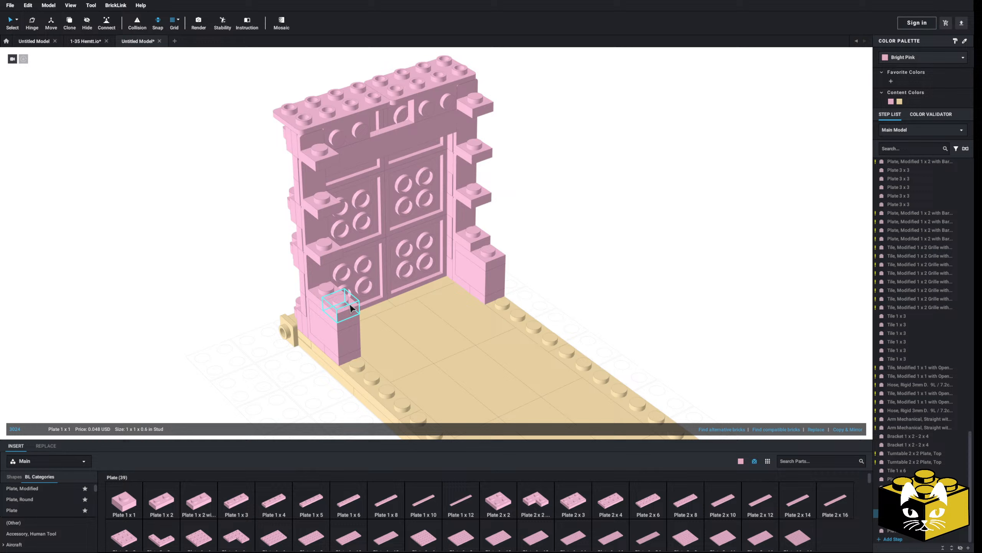
Step: Paste a copy of the Plate 1 x 1 onto the outer stud of the end wall's right-hand stack
right_click(568, 234)
left_click(578, 258)
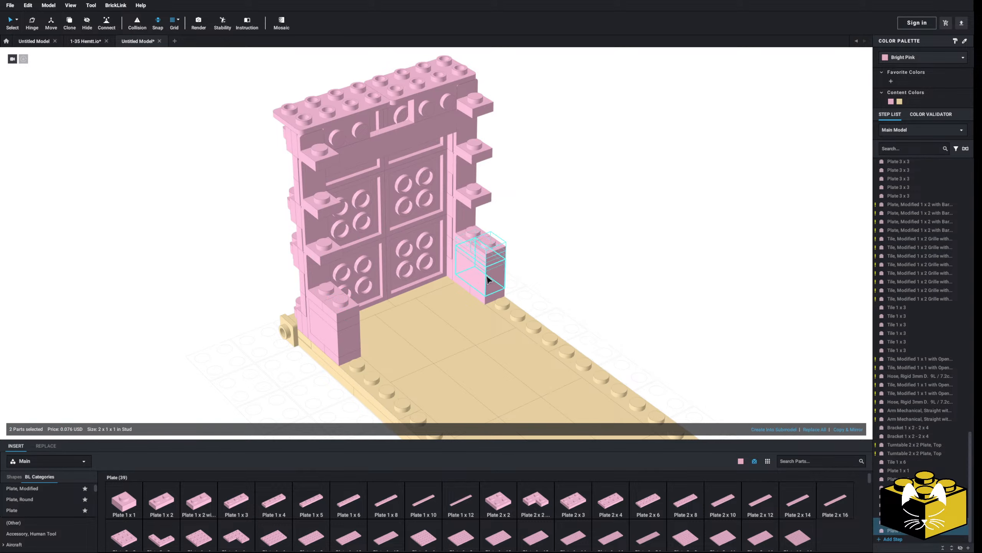
right_click(637, 250)
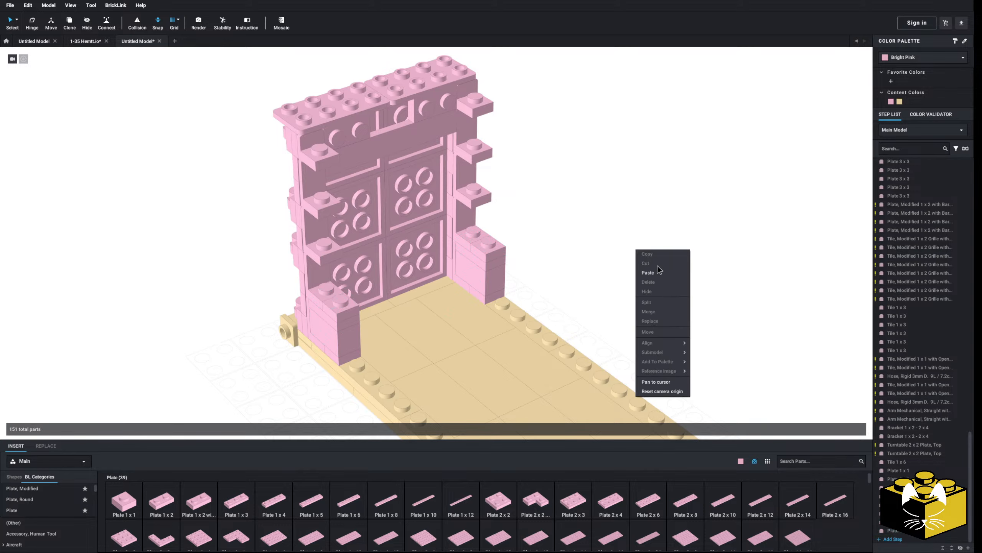
left_click(647, 273)
Step: Copy the Brick 1 x 2, Plate 1 x 2 and upper Plate 1 x 1 of both stacks and paste them directly on top
left_click(488, 256)
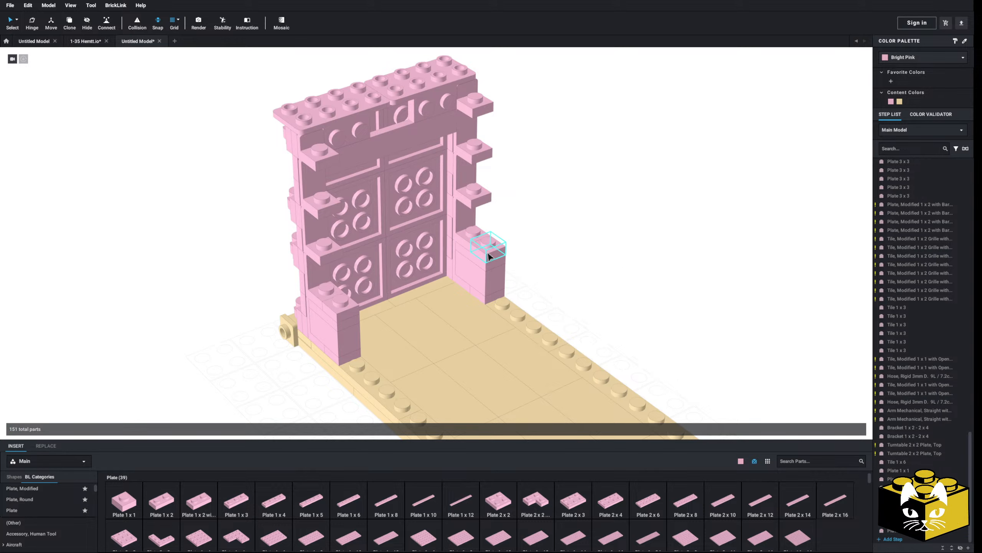
left_click(336, 326, "ctrl")
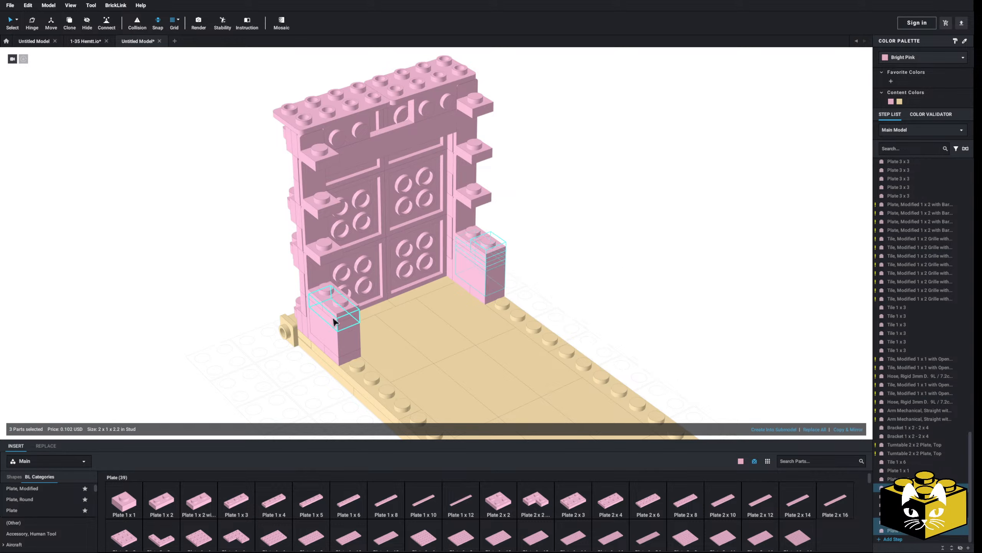
right_click(337, 339)
left_click(347, 340)
right_click(572, 248)
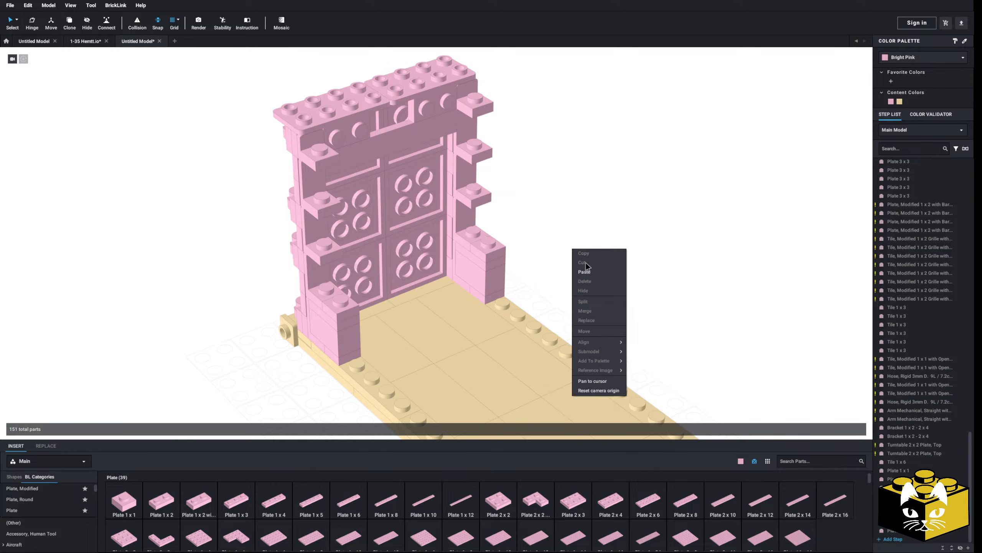
left_click(584, 270)
left_click(467, 218)
Step: Paste the same six-part layer repeatedly, raising both side columns to the top of the end wall
right_click(606, 228)
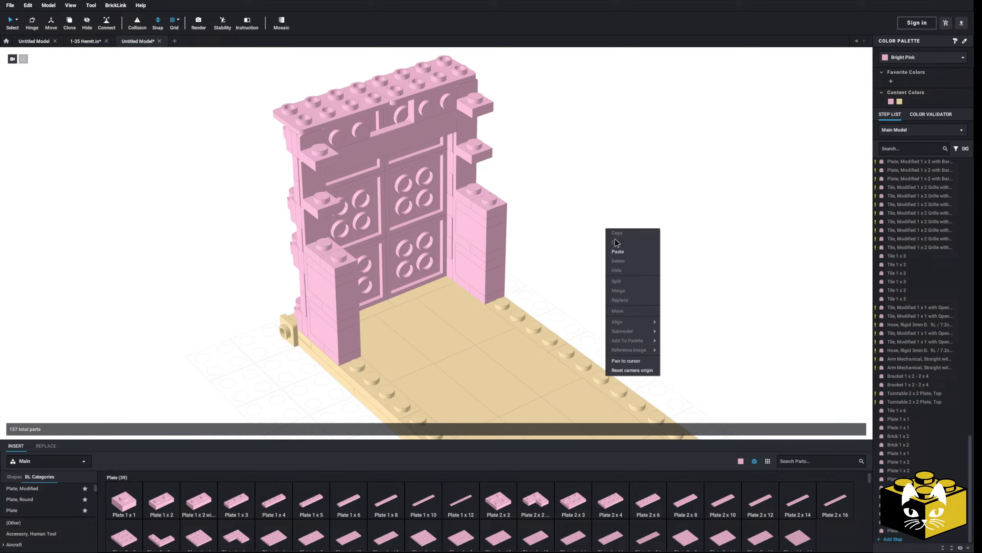
left_click(619, 250)
right_click(554, 177)
left_click(568, 197)
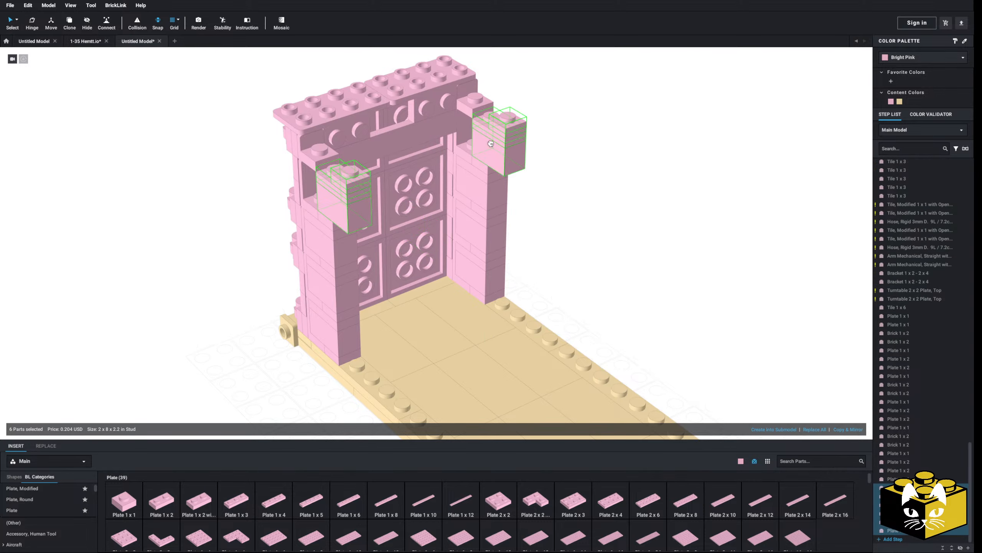
left_click(508, 145)
left_click(541, 170)
Step: Inspect both side columns and the floor, including directly from above, to compare their alignment with the floor edges
middle_click_drag(462, 218, 497, 297)
left_click(152, 505)
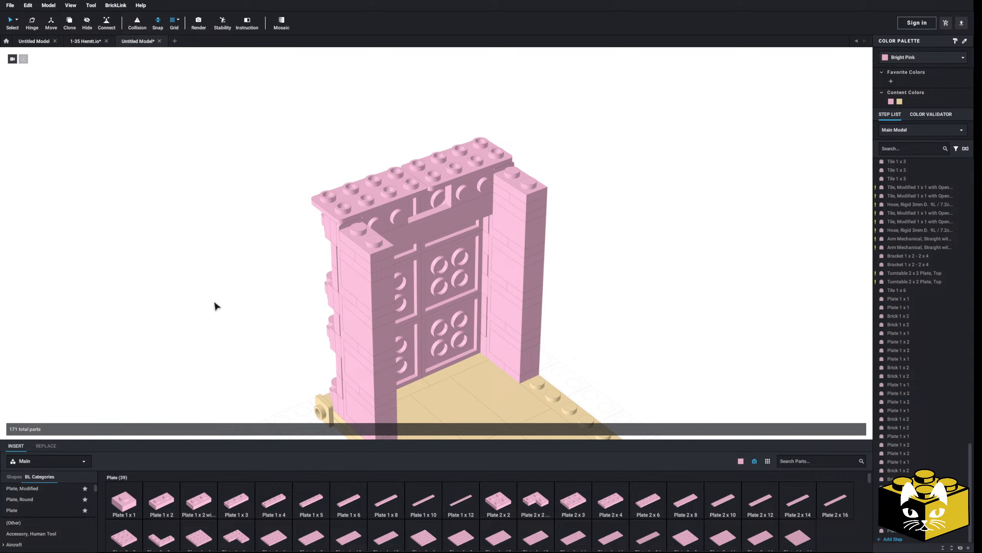
scroll(230, 298, "down", 3)
right_click_drag(229, 295, 250, 303)
middle_click_drag(250, 302, 210, 300)
right_click_drag(211, 300, 151, 266)
scroll(438, 274, "up", 2)
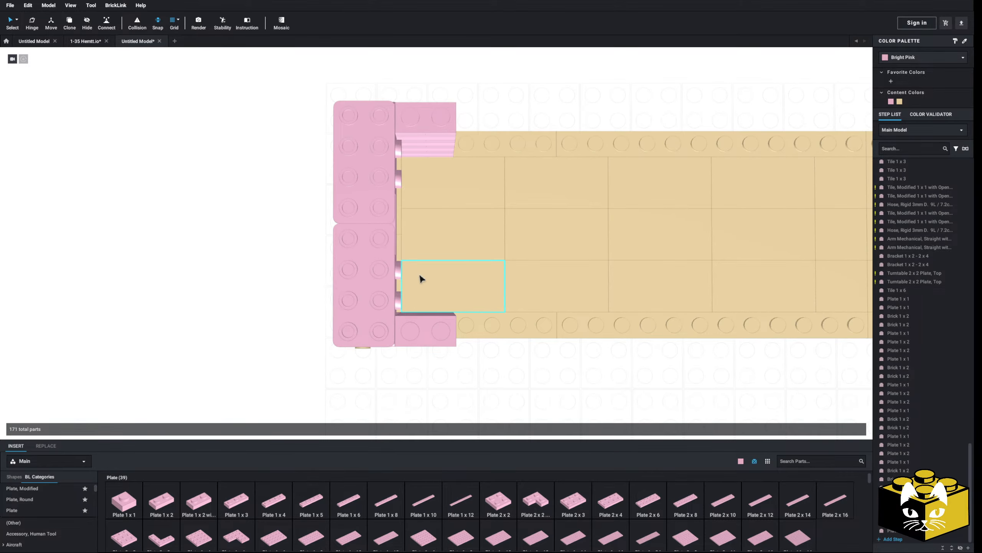
Step: Examine the side doors, roof edge and rear vent of the green trailer in the field photo
scroll(416, 290, "down", 3)
middle_click_drag(233, 228, 467, 381)
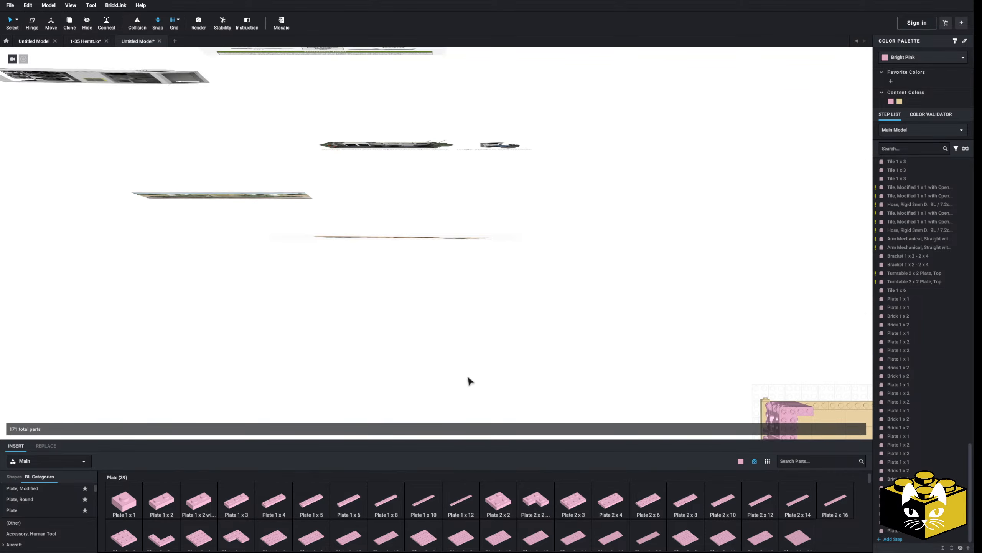
right_click_drag(467, 382, 451, 353)
scroll(451, 354, "up", 3)
scroll(476, 325, "up", 5)
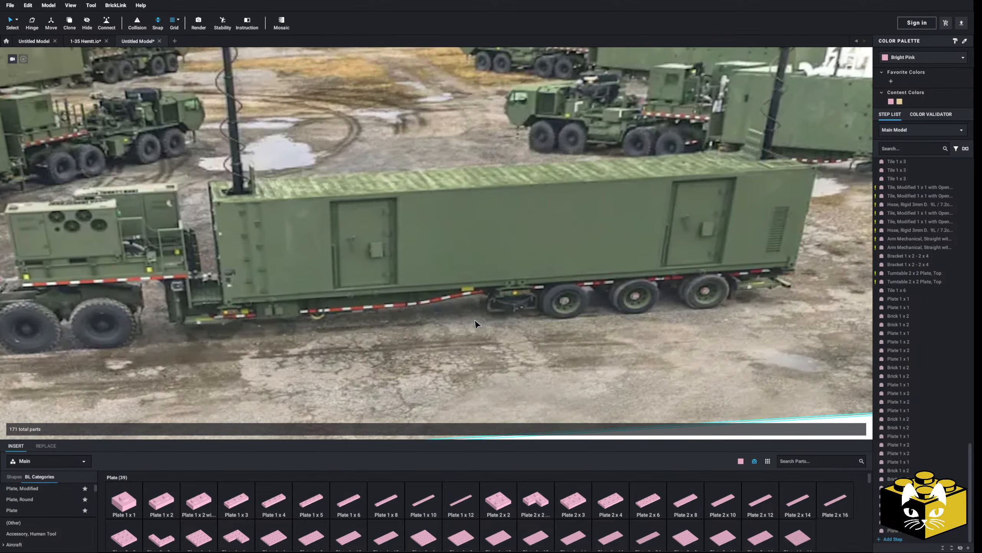
scroll(438, 287, "down", 7)
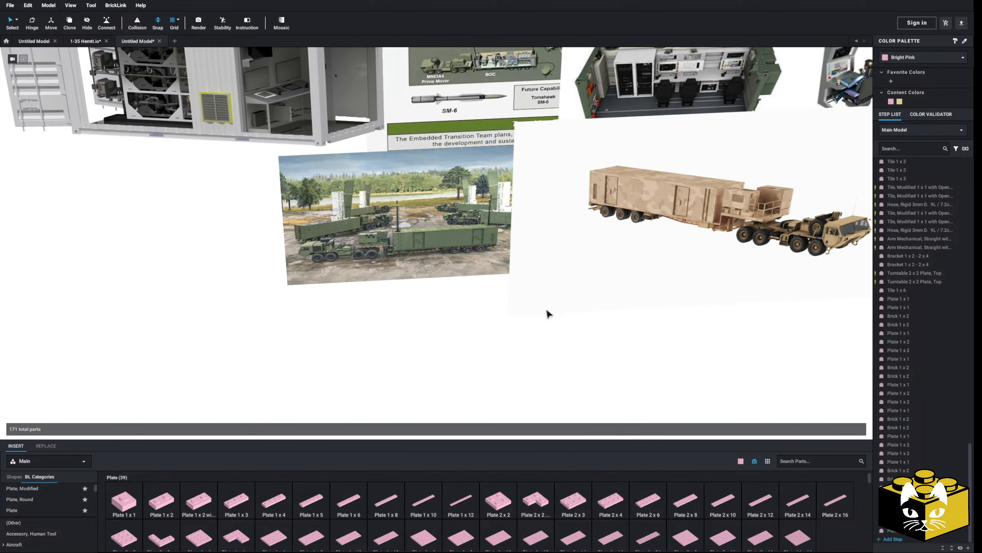
middle_click_drag(548, 312, 259, 266)
Step: Inspect the side columns and the upper inner face of the pink end wall from several angles
right_click_drag(260, 266, 251, 236)
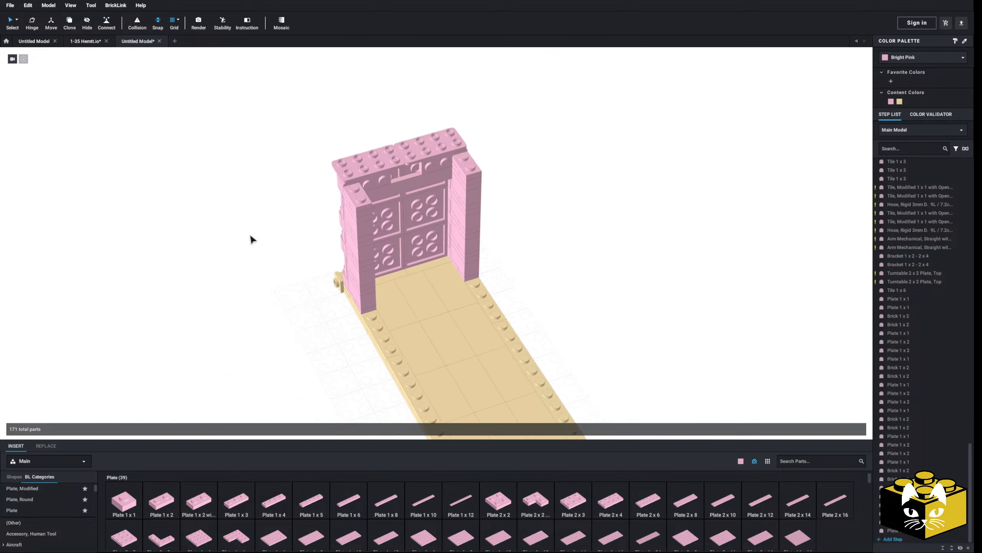
scroll(247, 238, "up", 5)
scroll(239, 255, "down", 3)
right_click_drag(534, 271, 557, 256)
middle_click_drag(557, 255, 498, 326)
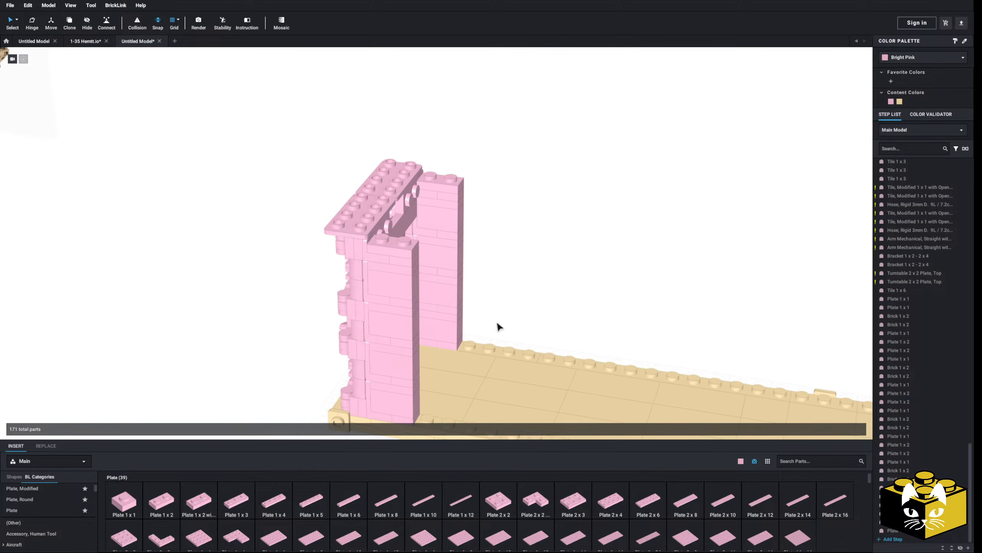
right_click_drag(497, 326, 476, 330)
scroll(556, 296, "up", 2)
middle_click_drag(475, 331, 560, 276)
middle_click_drag(197, 287, 212, 302)
scroll(212, 302, "up", 3)
right_click_drag(213, 303, 202, 292)
scroll(202, 291, "down", 3)
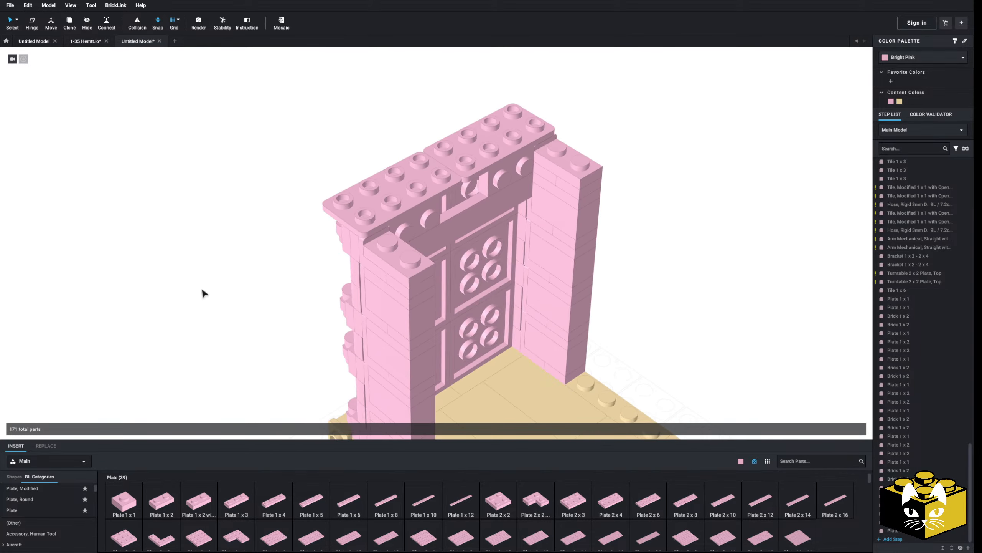
middle_click_drag(202, 291, 199, 278)
scroll(192, 277, "up", 1)
right_click_drag(199, 278, 183, 282)
middle_click_drag(183, 282, 204, 321)
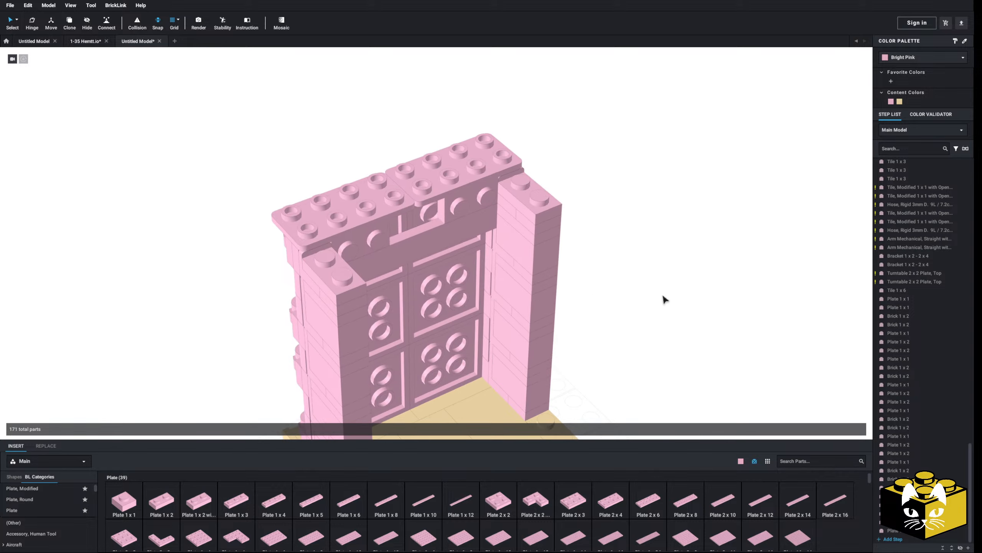
scroll(634, 283, "up", 1)
middle_click_drag(661, 295, 631, 282)
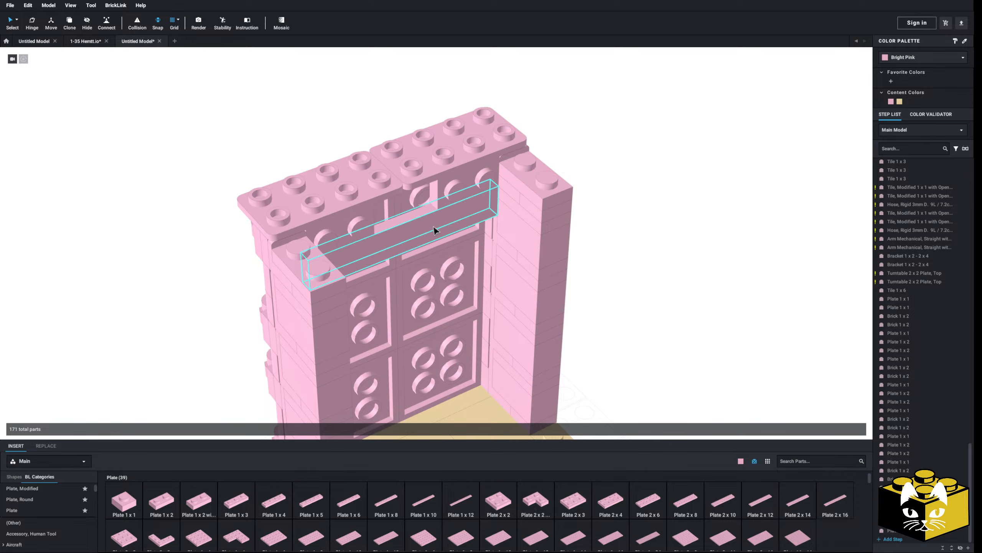
left_click_drag(488, 519, 478, 213)
mouse_move(637, 253)
right_mouse_down()
mouse_move(653, 232)
mouse_move(624, 262)
right_mouse_up()
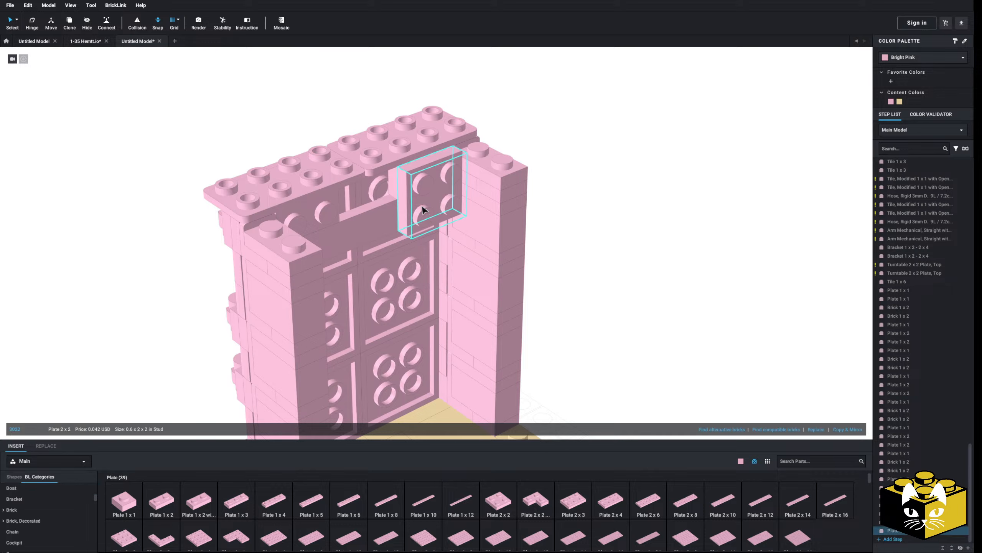
key("Delete")
left_click(42, 500)
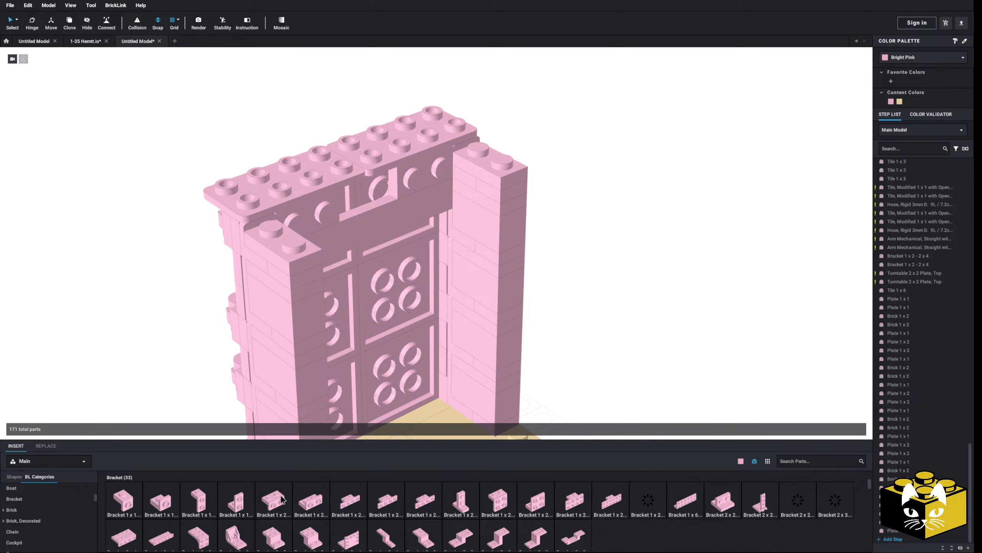
left_click(535, 501)
key("Left")
key("Down")
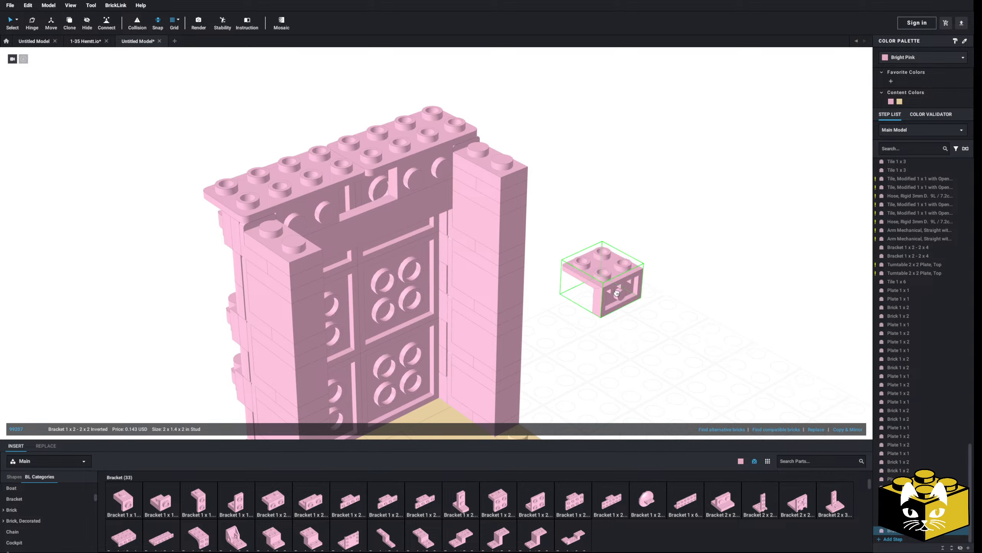
key("Left")
key("Left")
left_click(482, 199)
left_click(586, 232)
scroll(586, 232, "down", 3)
right_click_drag(586, 232, 537, 246)
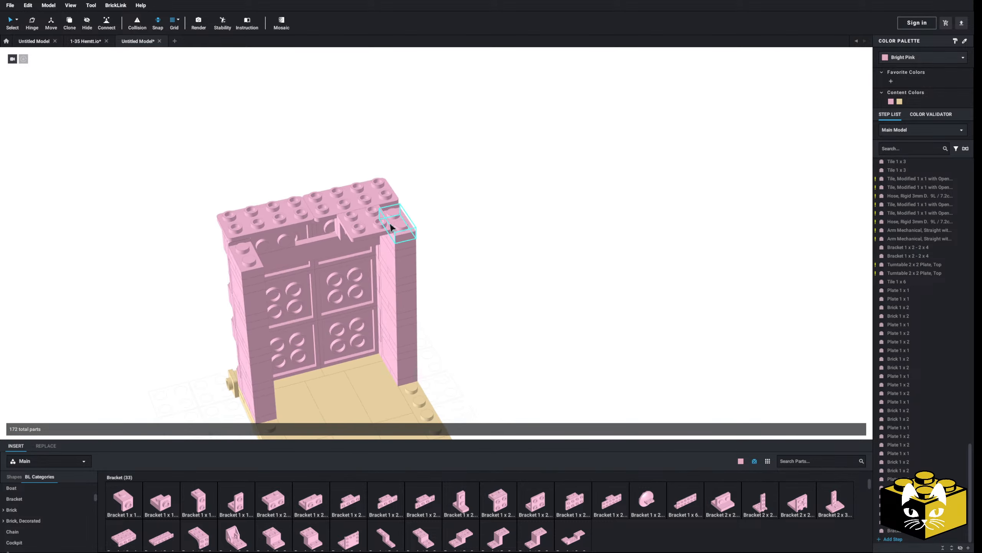
left_click(383, 226)
key("Delete")
Step: Place a Bracket 1 x 2 - 2 x 2 Inverted, studs up, against the end wall's upper inner face beside the right-hand column
mouse_move(496, 283)
right_mouse_down()
mouse_move(514, 277)
mouse_move(507, 278)
right_mouse_up()
scroll(605, 289, "up", 5)
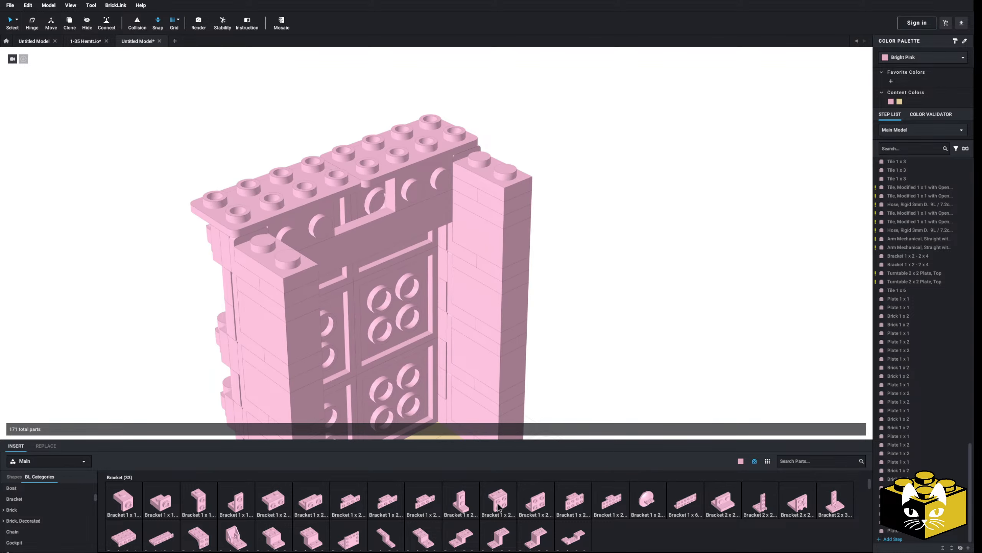
key("Left")
key("Down")
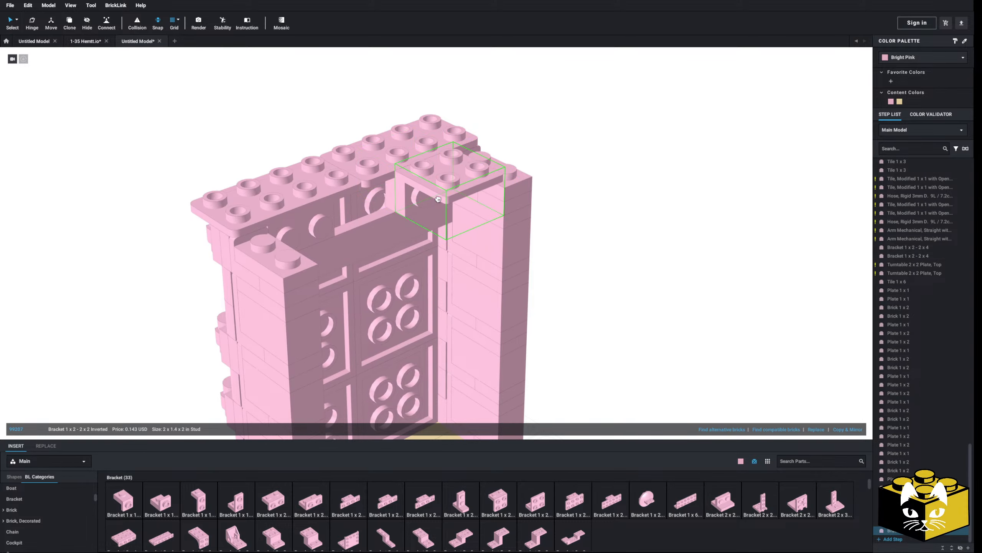
left_click(445, 201)
left_click(630, 263)
Step: Delete the plate directly below the top brick of the right-hand column beside the inverted bracket
scroll(54, 516, "down", 5)
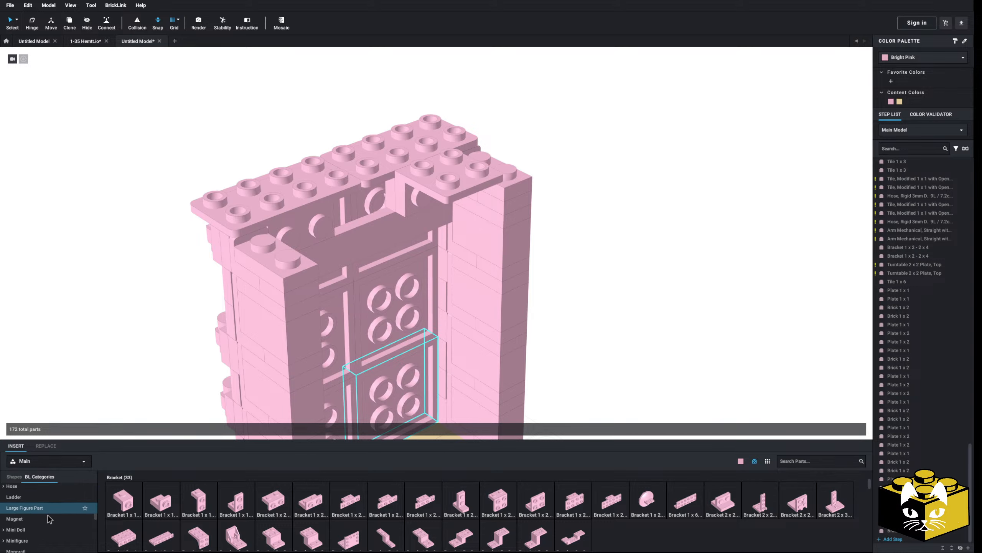
key("Delete")
right_click_drag(573, 285, 554, 265)
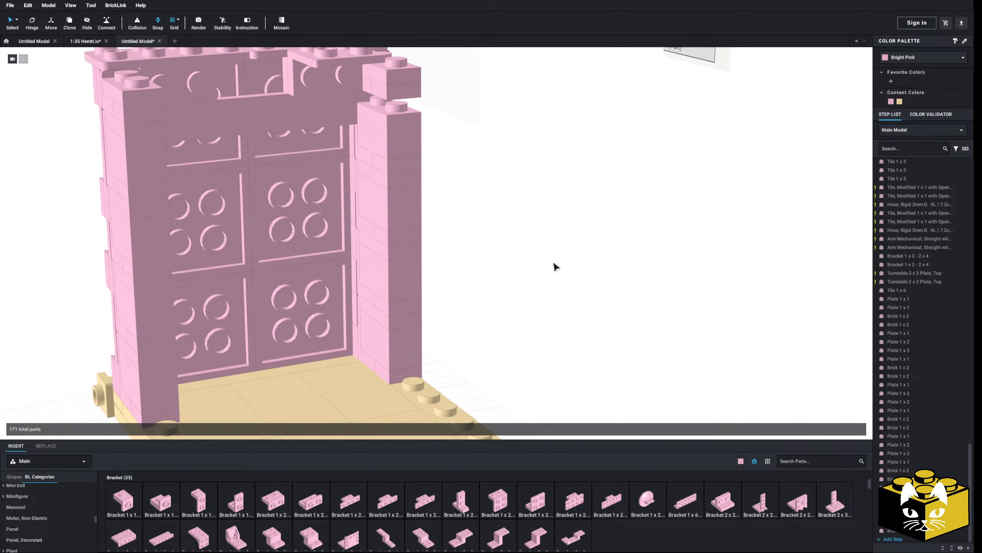
middle_click_drag(554, 266, 568, 319)
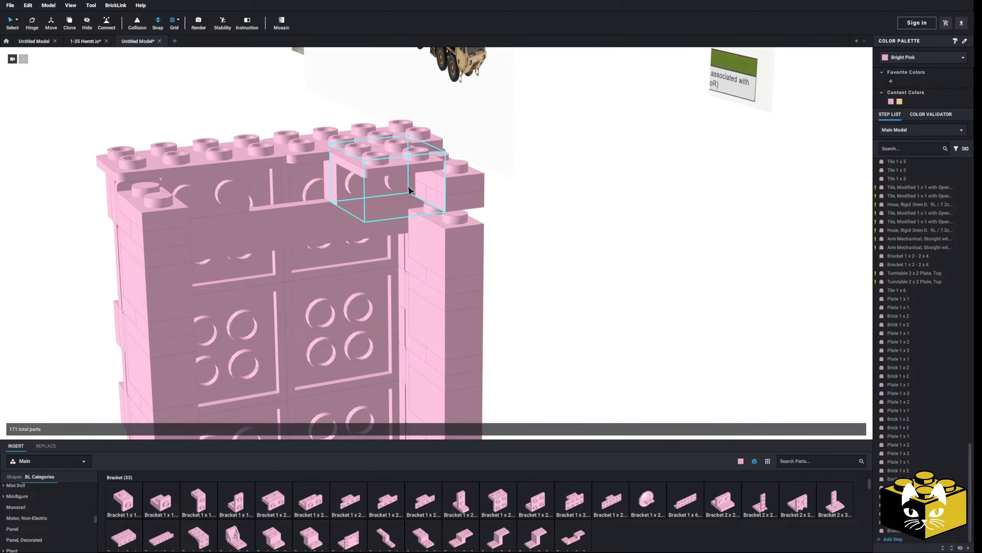
Step: Look through the part categories for the Plate subgroups
scroll(56, 505, "up", 10)
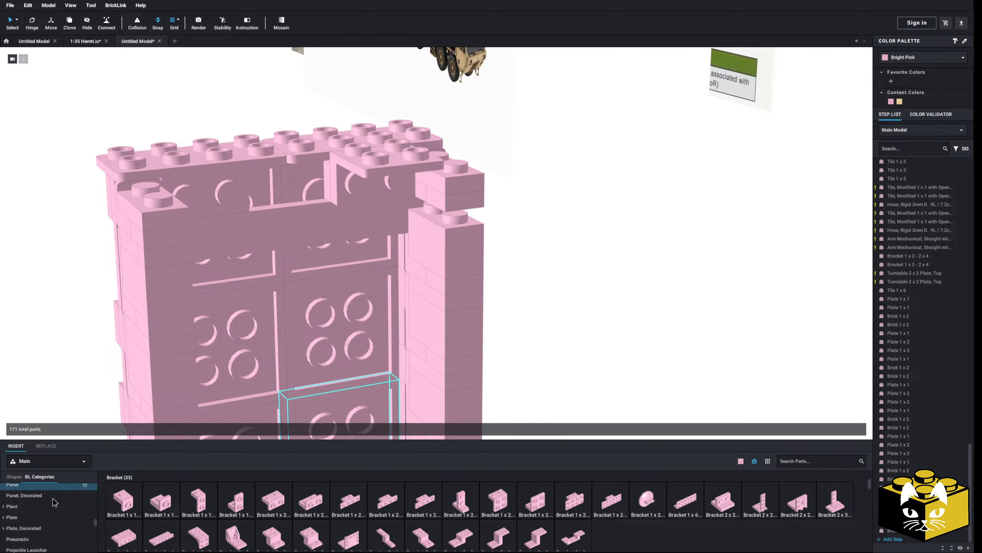
scroll(52, 503, "down", 5)
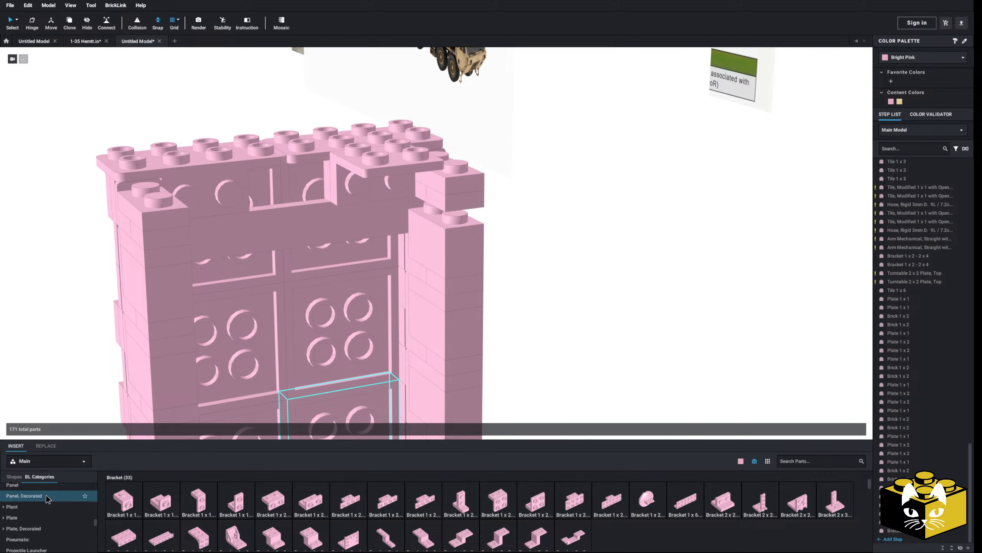
scroll(42, 501, "down", 6)
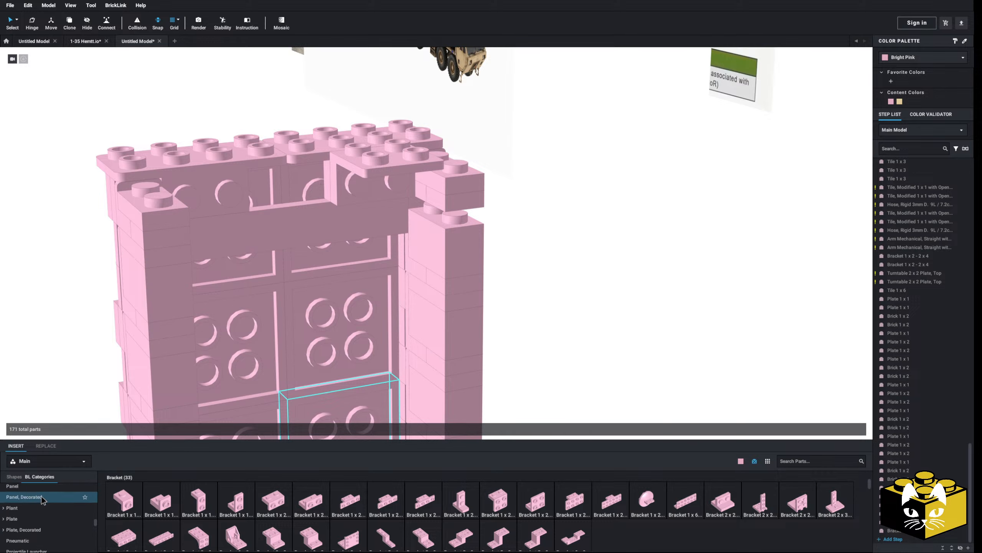
scroll(3, 516, "down", 2)
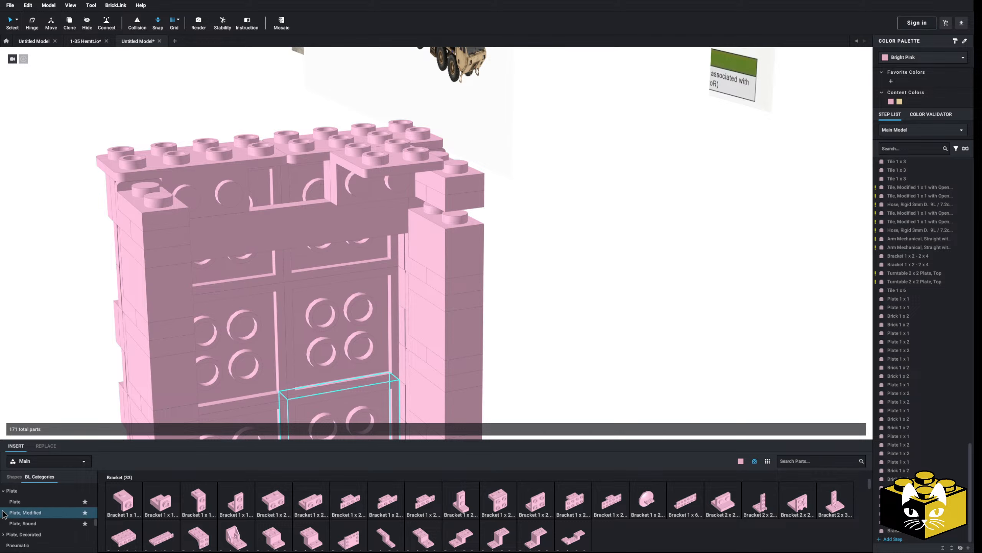
scroll(23, 515, "down", 2)
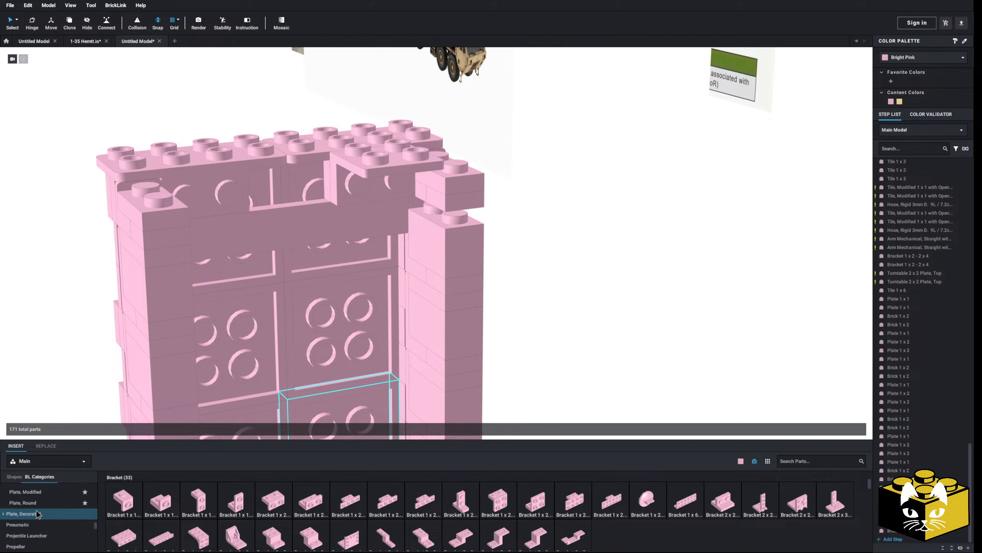
scroll(37, 513, "up", 2)
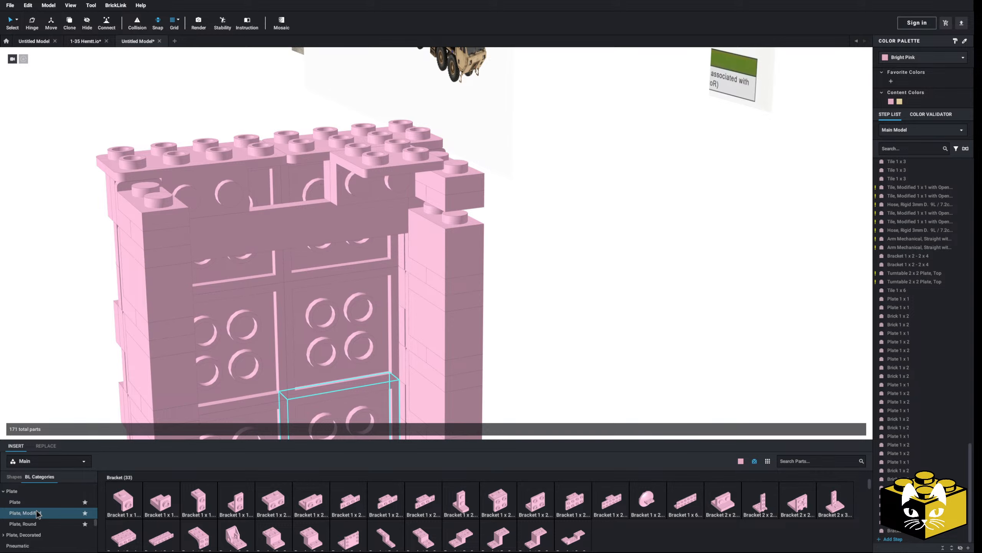
Step: Delete the three tan floor tiles in front of the end wall between the two pink columns
scroll(528, 342, "down", 5)
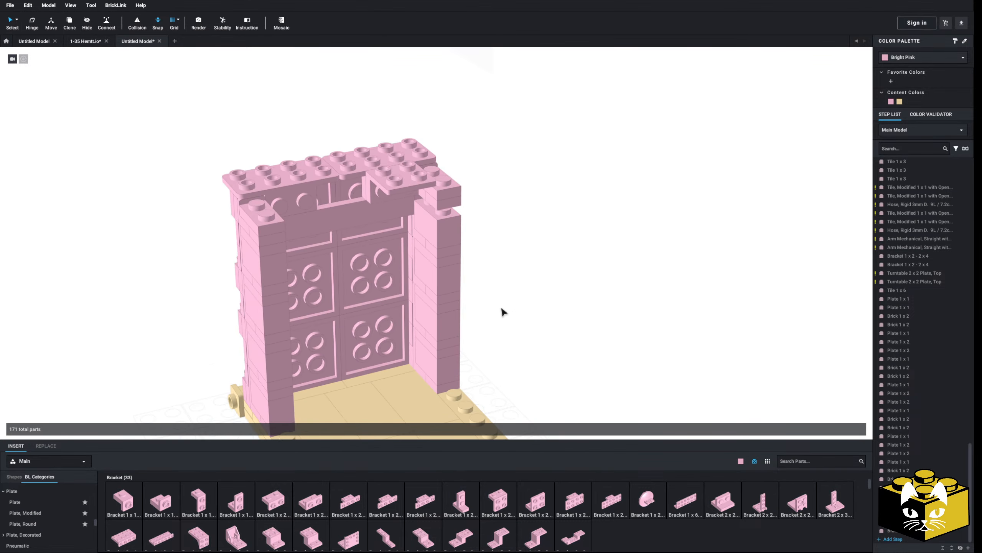
scroll(508, 302, "up", 3)
left_click(338, 385)
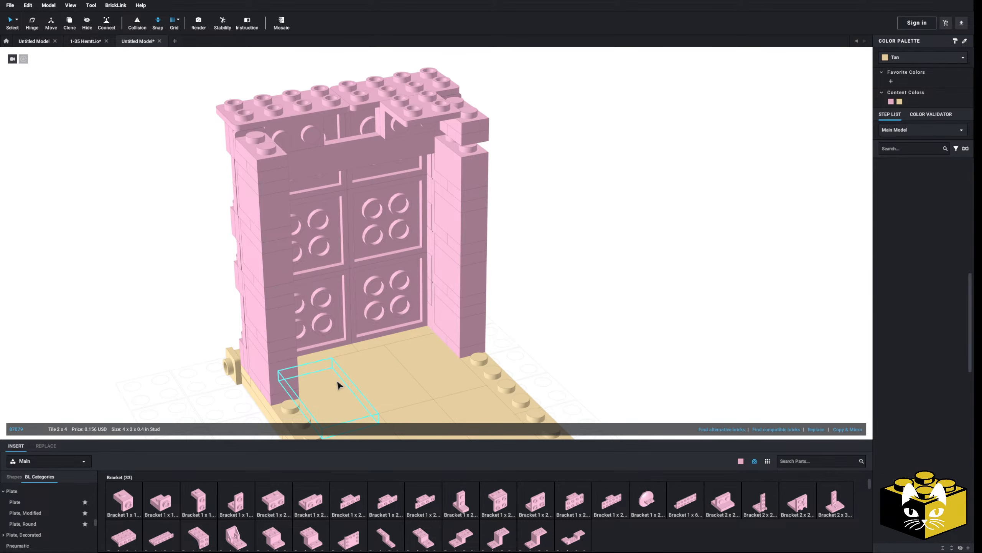
left_click(382, 365, "ctrl")
left_click(436, 352, "ctrl")
key("Delete")
right_click_drag(514, 304, 512, 337)
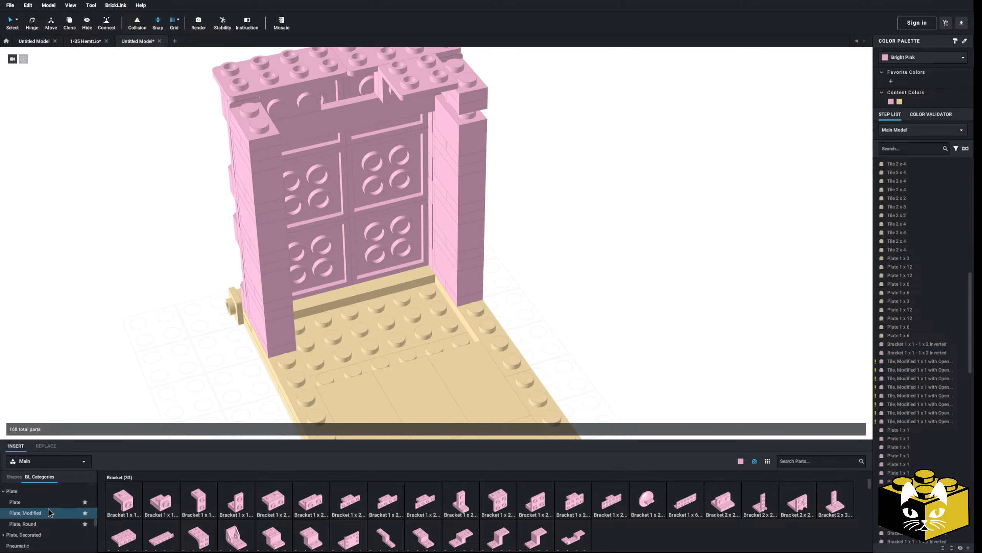
Step: Show the Plate, Modified parts and look through the neighbouring part categories
left_click(50, 512)
scroll(49, 519, "down", 6)
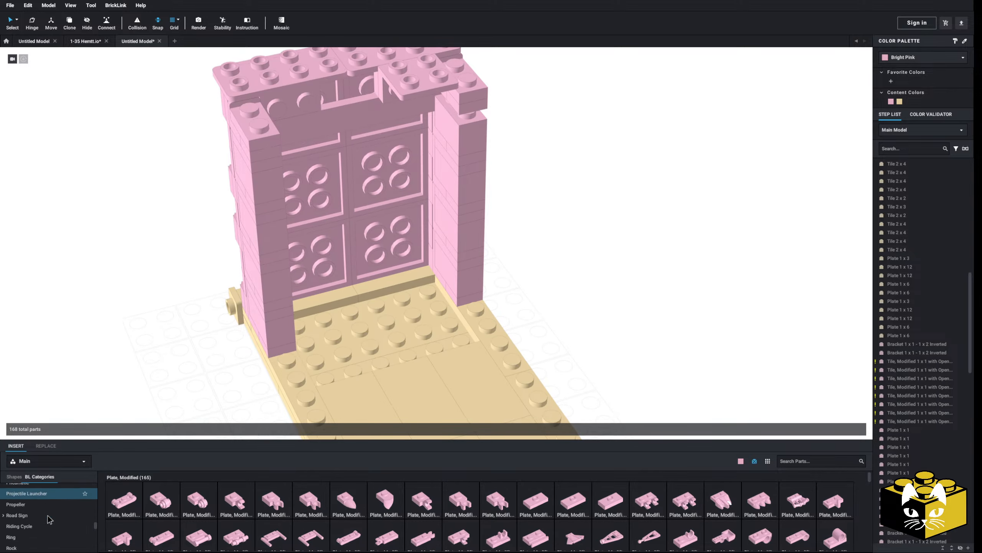
scroll(49, 517, "up", 2)
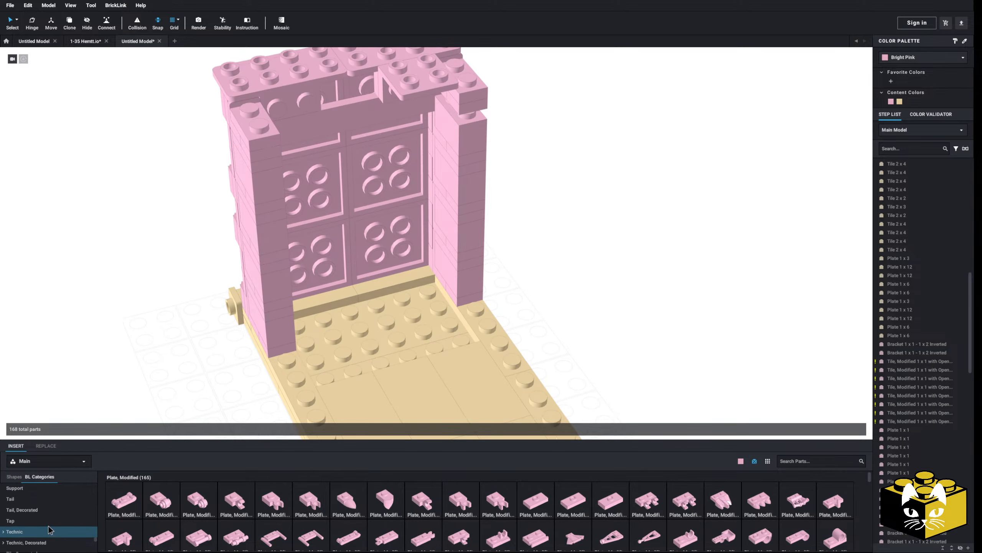
scroll(49, 530, "up", 2)
scroll(49, 530, "up", 3)
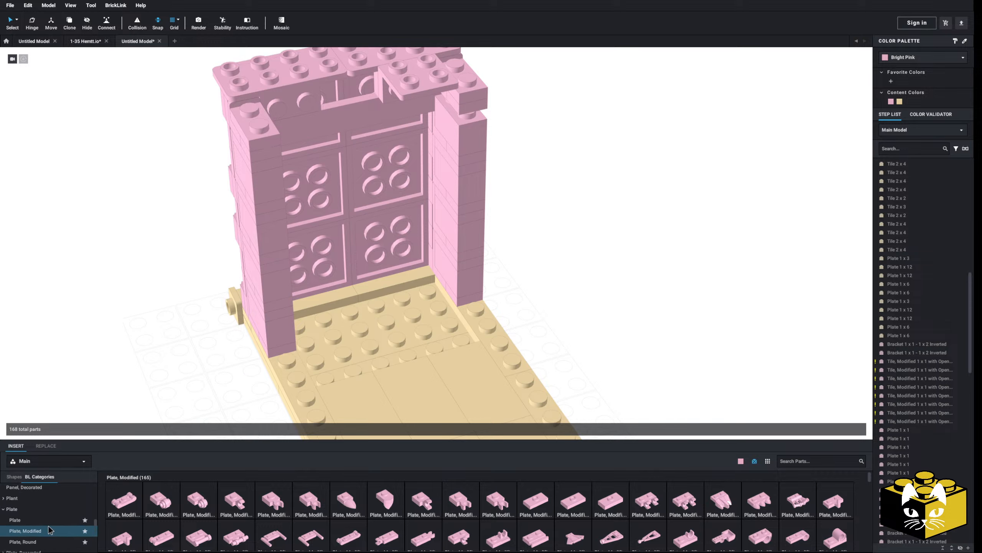
scroll(50, 531, "up", 3)
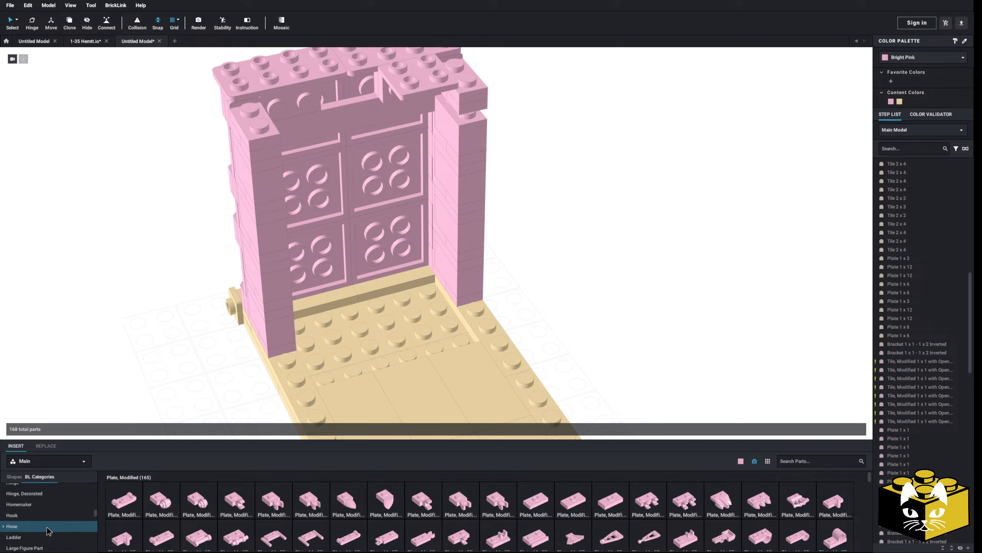
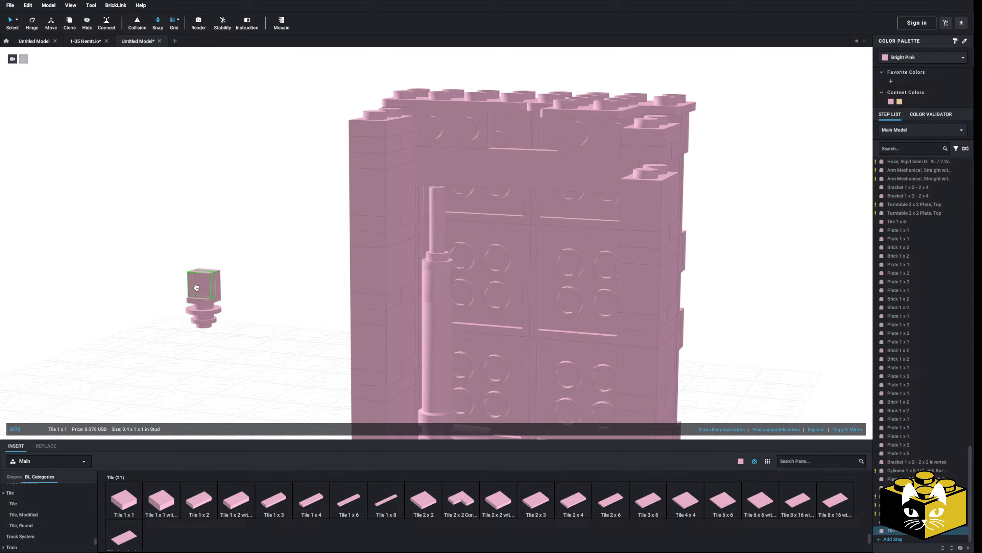
Step: Move the four-part mast head, including its tiled block, onto the top of the upright rod inside the left-hand column
scroll(216, 340, "up", 3)
mouse_move(209, 325)
left_mouse_down()
mouse_move(224, 342)
mouse_move(216, 331)
left_mouse_up()
middle_click_drag(255, 310, 217, 331)
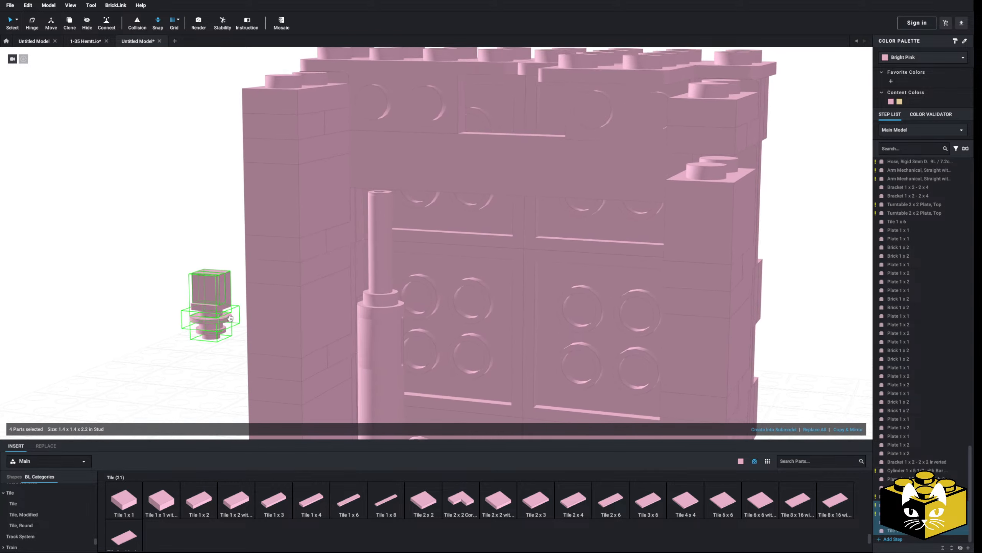
left_click_drag(216, 330, 366, 194)
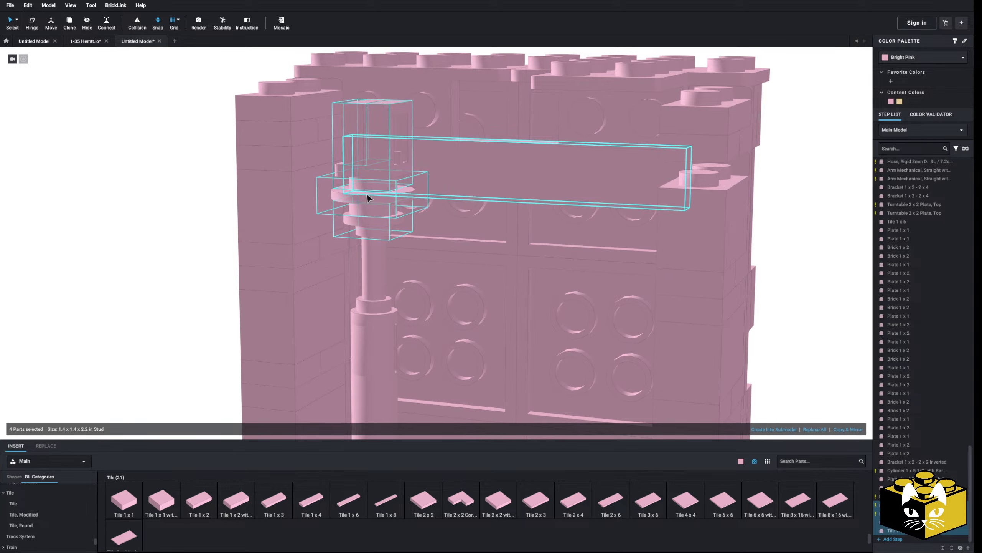
scroll(367, 194, "up", 3)
scroll(303, 213, "down", 8)
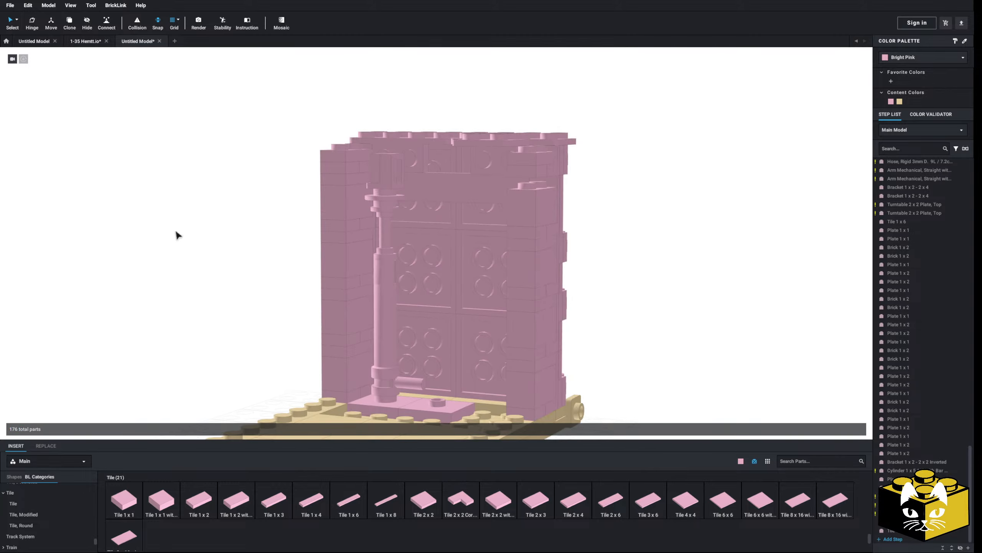
left_click(175, 229)
right_click_drag(175, 228, 153, 252)
Step: Add the first Brick, Round part around the mast's rod directly below the mast head
scroll(157, 232, "up", 5)
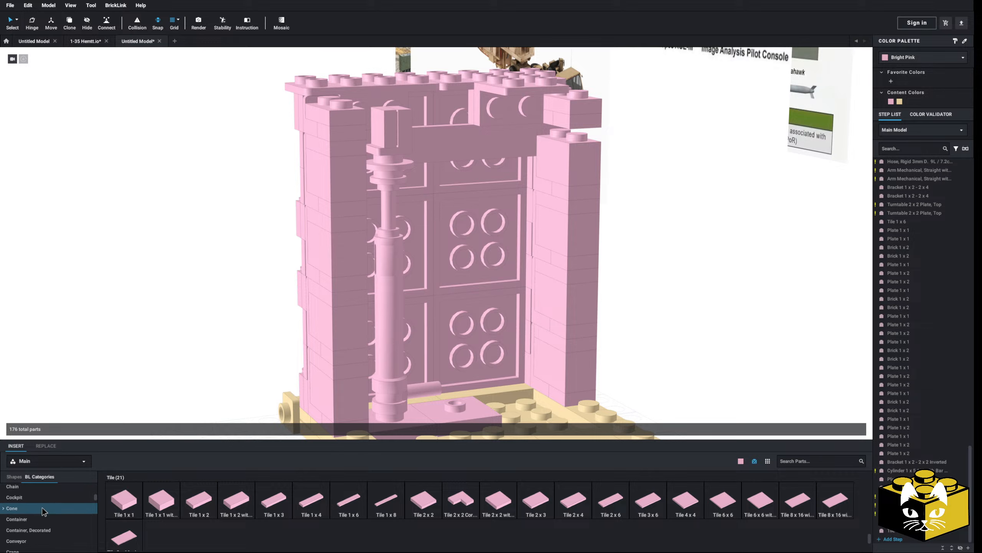
scroll(37, 515, "down", 1)
scroll(70, 532, "down", 1)
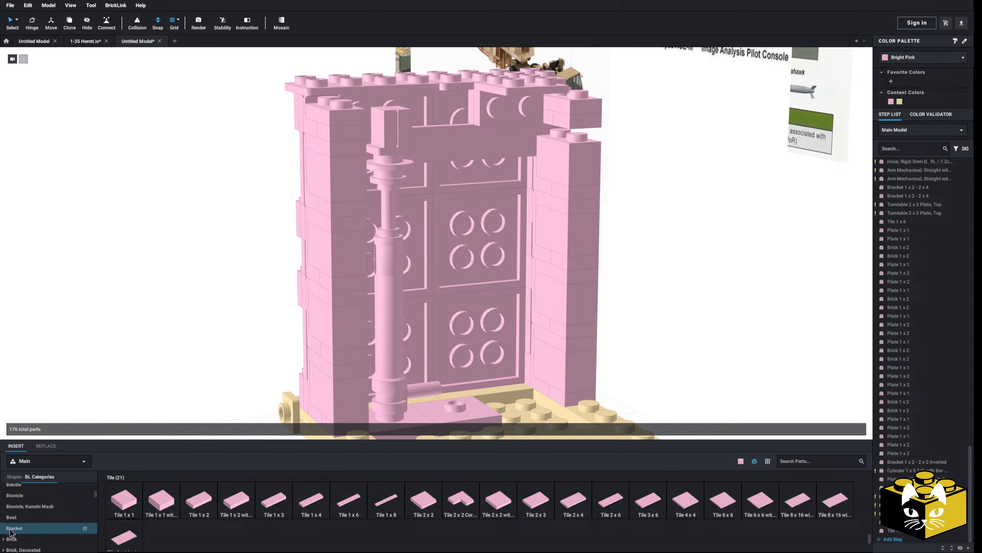
left_click(4, 524)
scroll(71, 517, "down", 2)
left_click(77, 518)
left_click(124, 500)
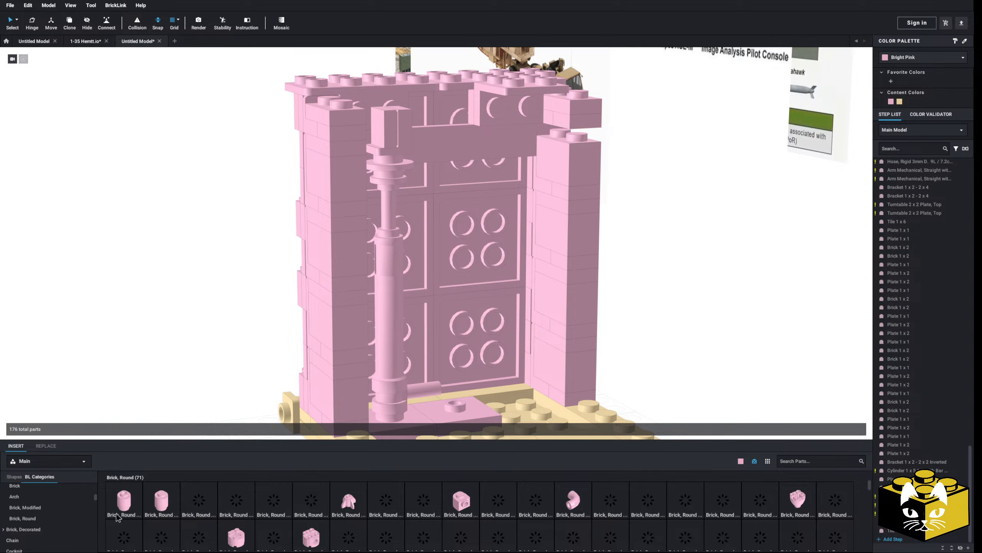
left_click(392, 200)
right_click_drag(159, 281, 154, 315)
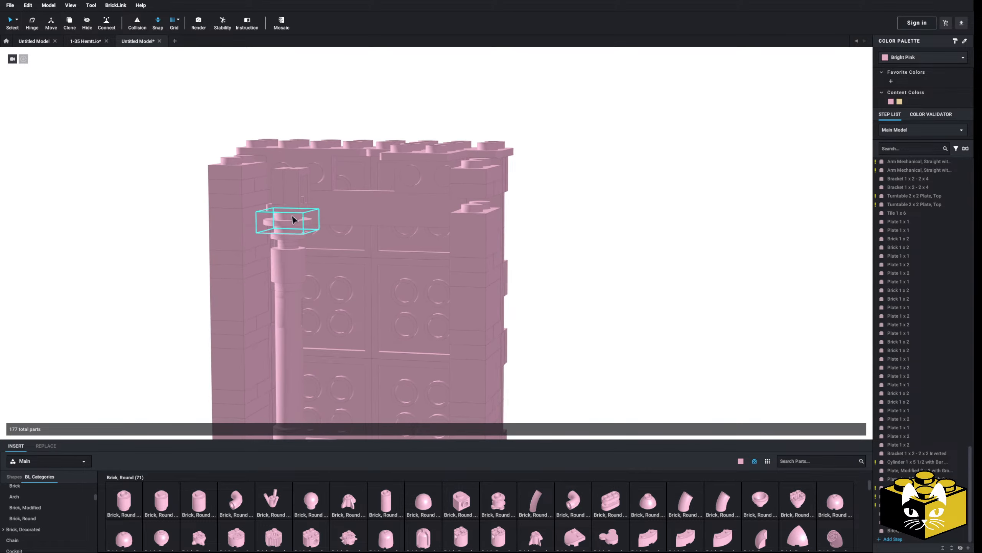
Step: Select the mast head together with its inner rod and raise the five parts slightly above the round brick
left_click(283, 215)
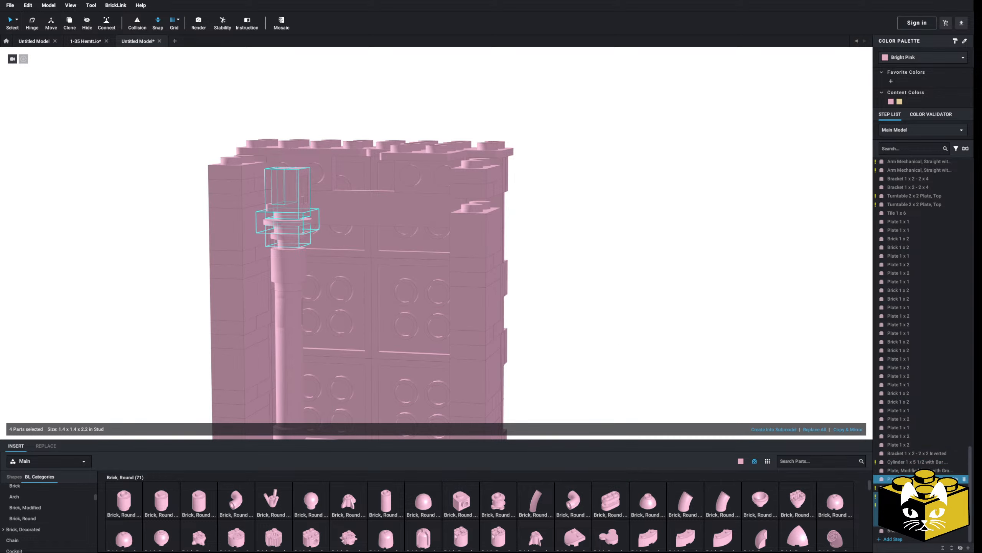
left_click(964, 487, "shift")
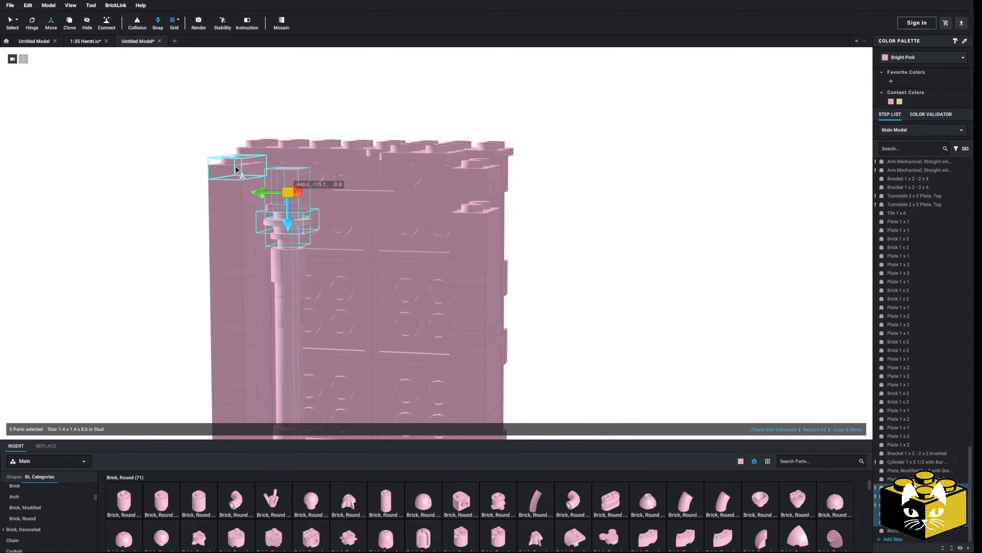
left_click_drag(290, 227, 289, 222)
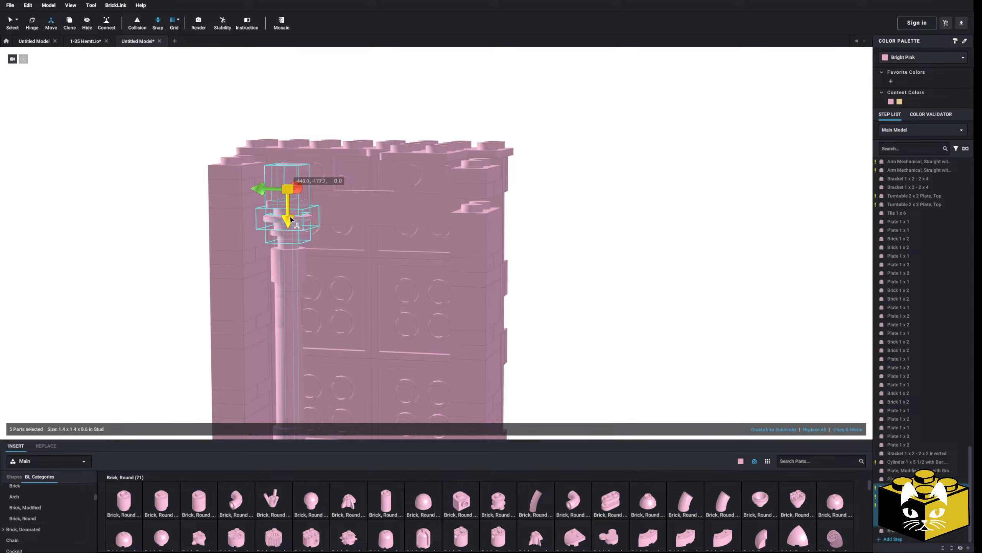
left_click(153, 239)
Step: Extend the mast by raising its head and inner rod high above the end wall's roofline
scroll(154, 239, "down", 3)
scroll(153, 239, "down", 1)
right_click_drag(153, 239, 5, 67)
right_click_drag(151, 212, 148, 208)
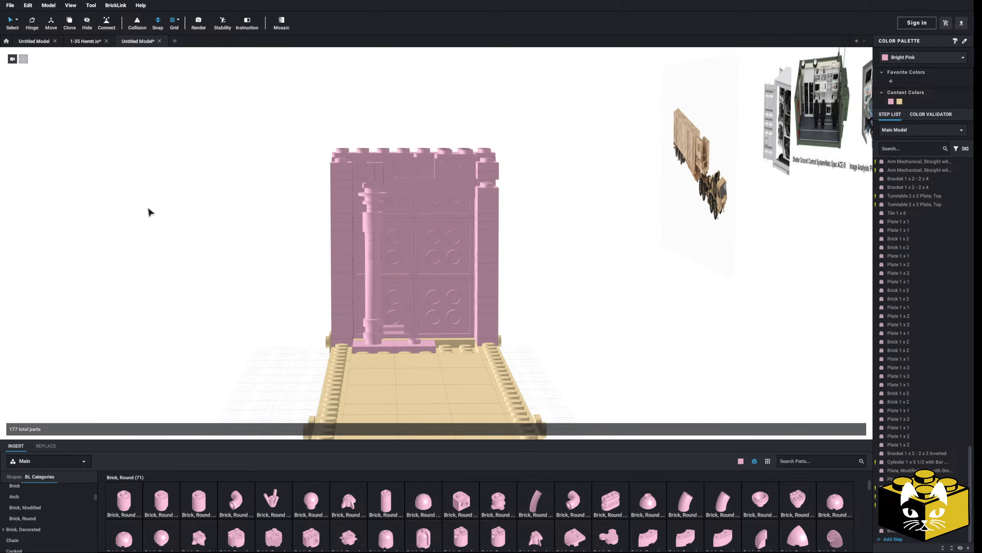
middle_click_drag(198, 199, 219, 232)
scroll(218, 231, "up", 4)
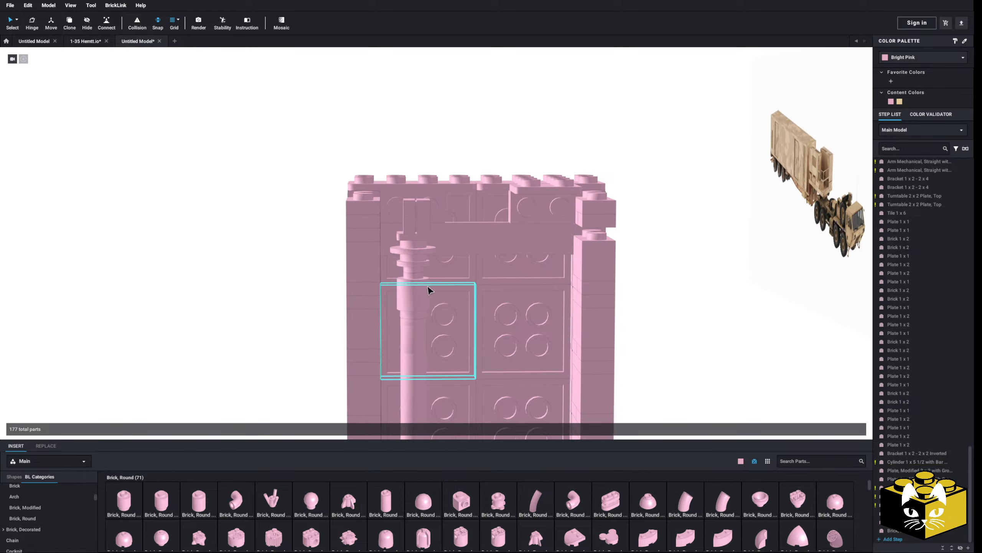
left_click(407, 223, "ctrl")
left_click(281, 229)
left_click(420, 243)
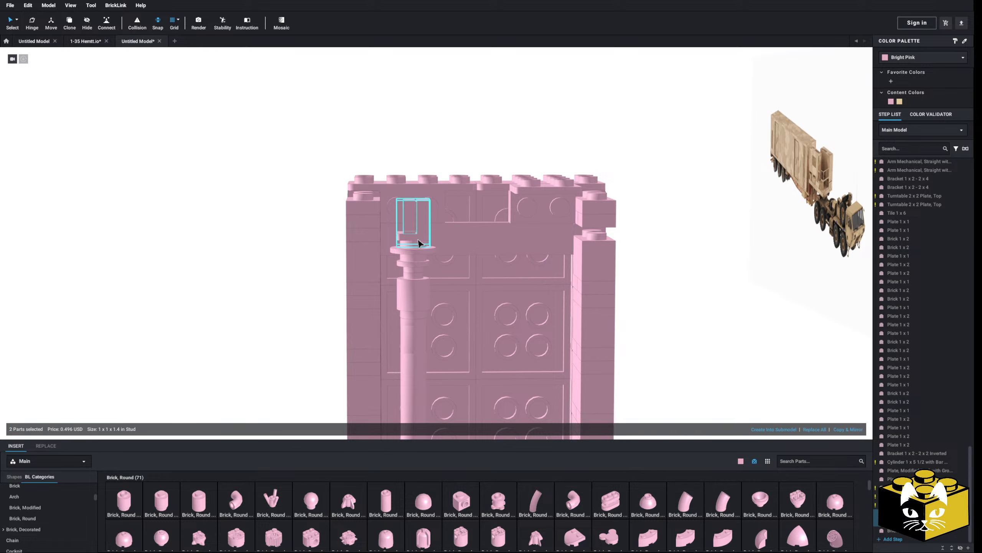
left_click(413, 295, "ctrl")
scroll(420, 296, "down", 5)
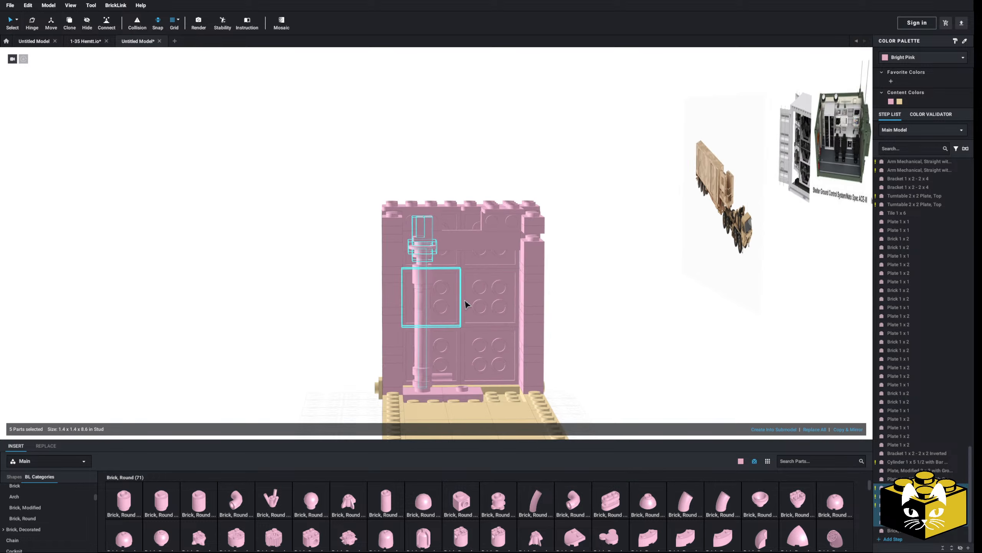
right_click_drag(333, 267, 391, 267)
left_click(52, 25)
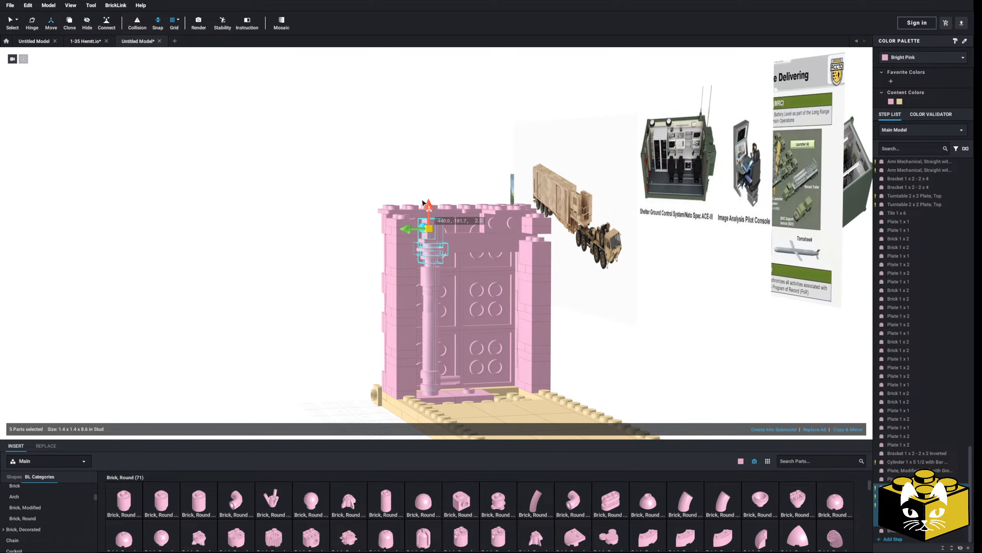
left_click_drag(428, 206, 432, 79)
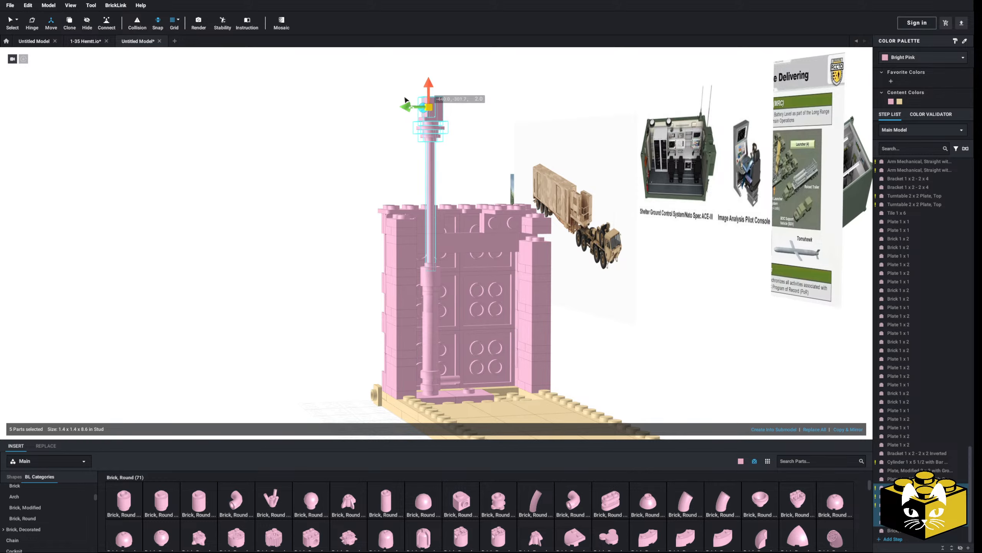
left_click(279, 228)
Step: Compare the extended mast with the mast at the front of the green trailer in the field photo
scroll(279, 229, "down", 5)
right_click_drag(280, 230, 268, 292)
scroll(268, 292, "up", 4)
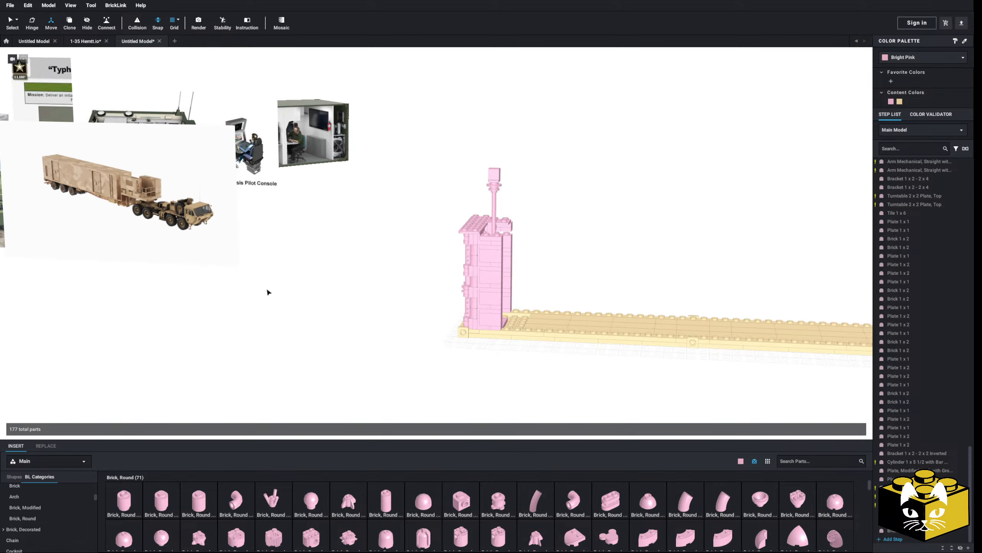
middle_click_drag(268, 292, 551, 324)
scroll(476, 265, "up", 8)
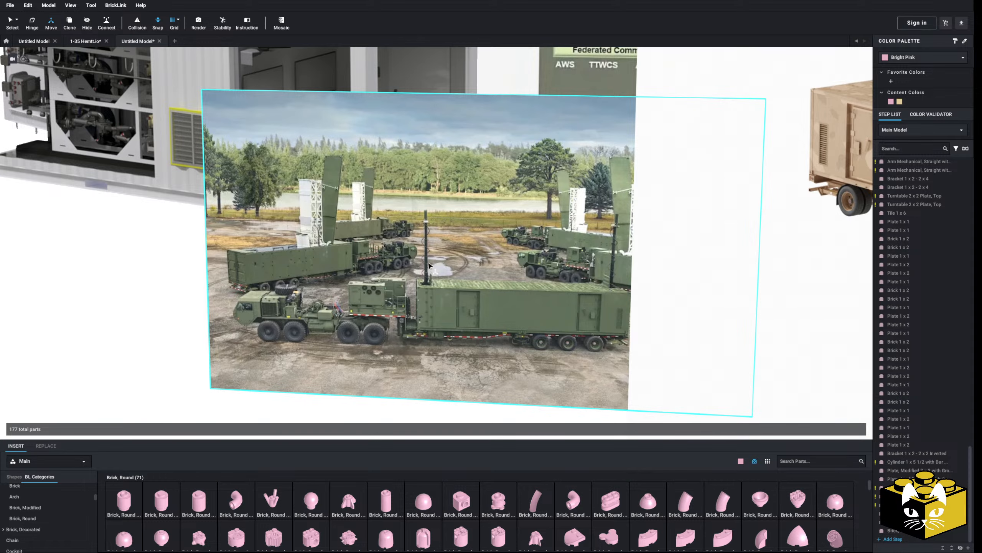
scroll(430, 267, "up", 4)
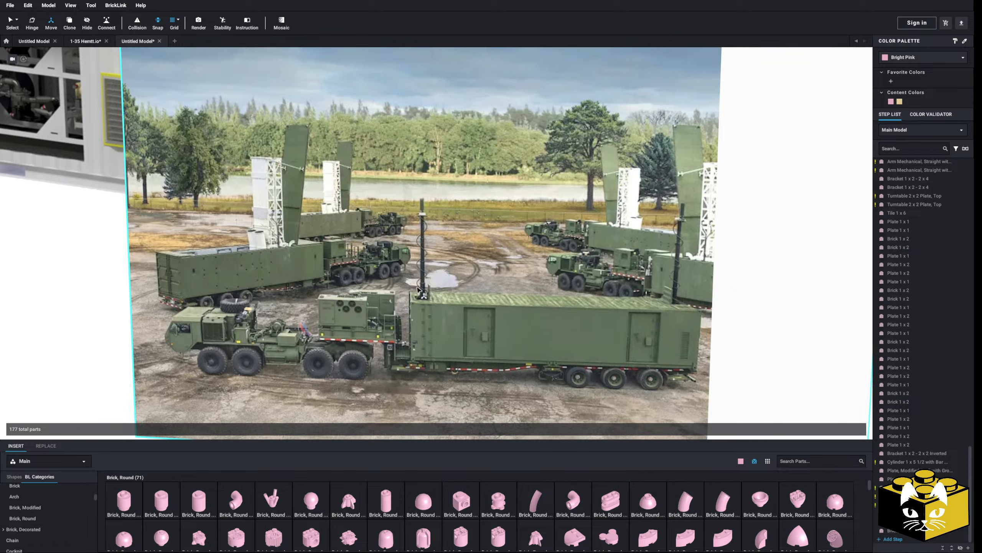
scroll(395, 271, "down", 3)
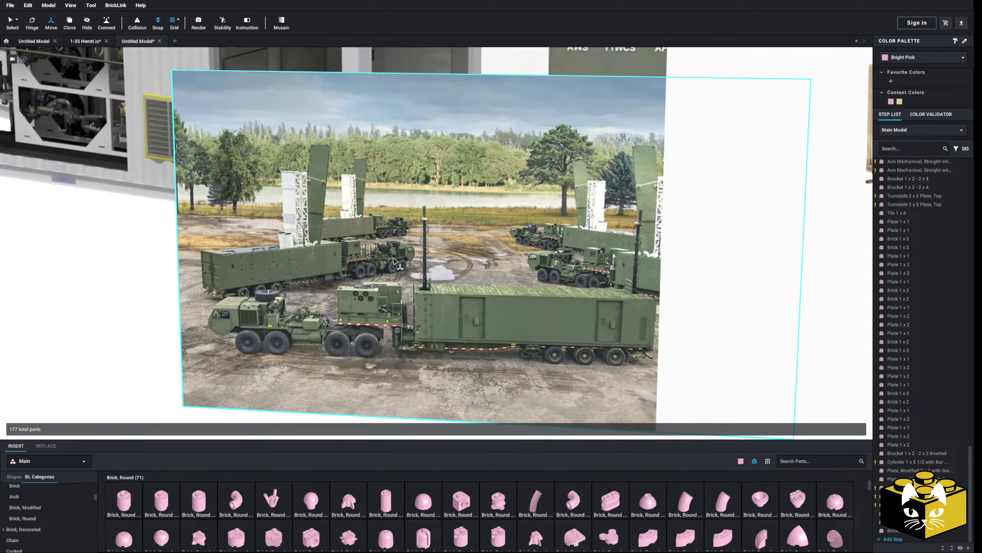
scroll(394, 261, "down", 5)
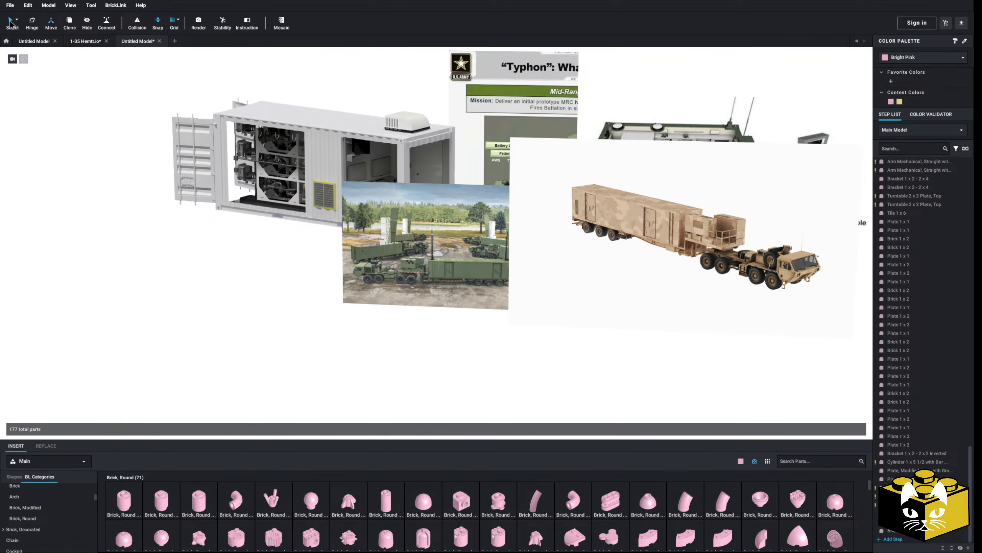
Step: Place a Brick, Round 1 x 1 on the empty grid beyond the container's end and mirror a copy directly beside it
right_click_drag(314, 310, 167, 351)
left_click_drag(132, 512, 230, 266)
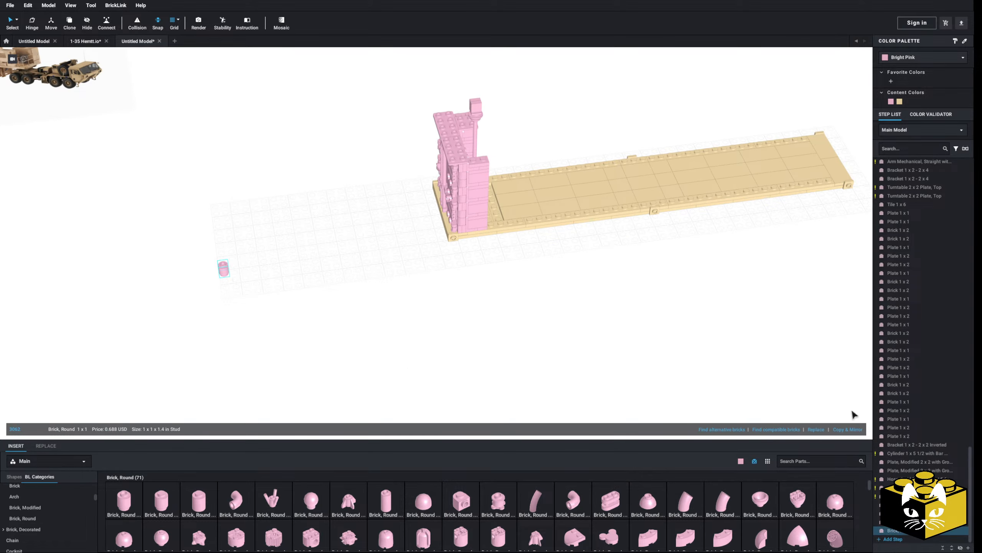
right_click_drag(219, 318, 294, 297)
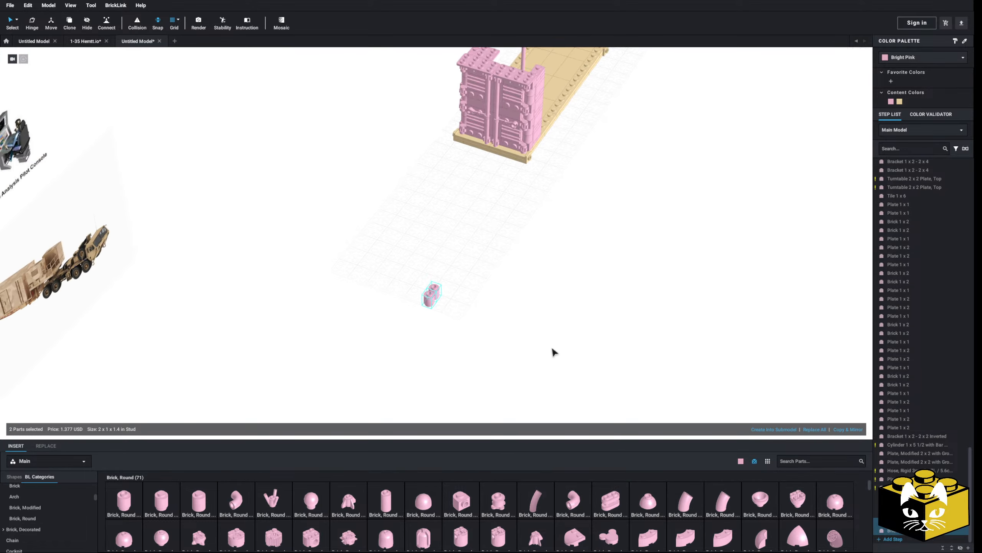
right_click_drag(553, 348, 527, 341)
scroll(527, 341, "up", 4)
middle_click_drag(155, 270, 433, 298)
middle_click_drag(613, 304, 548, 315)
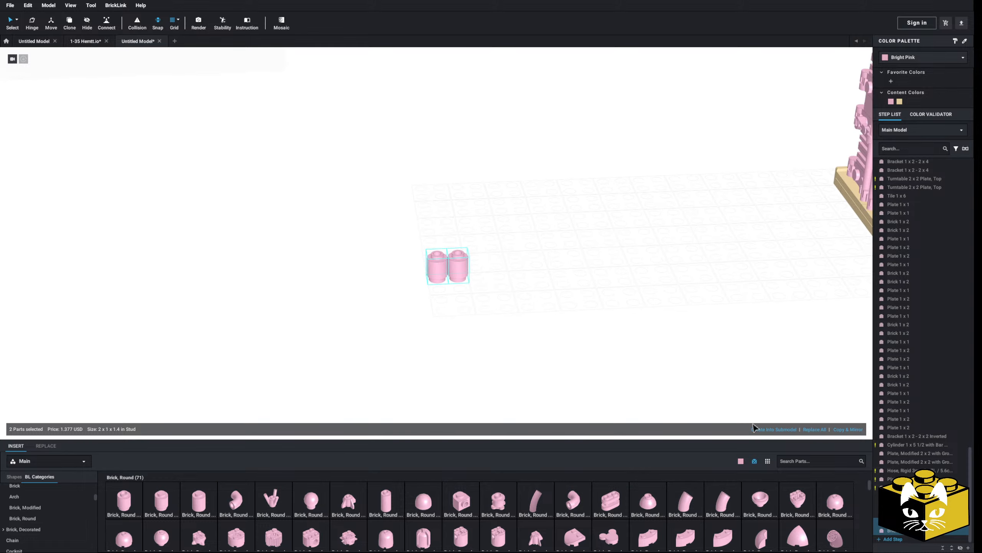
Step: Group the two loose round bricks into a submodel, shift it one position on the grid, and delete it
left_click(778, 430)
left_click(546, 301)
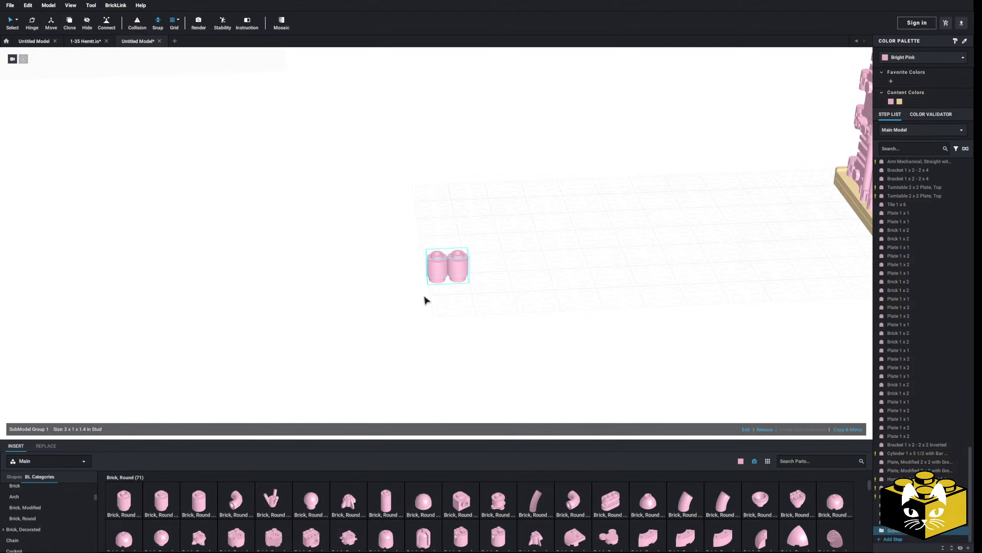
left_click_drag(444, 274, 446, 260)
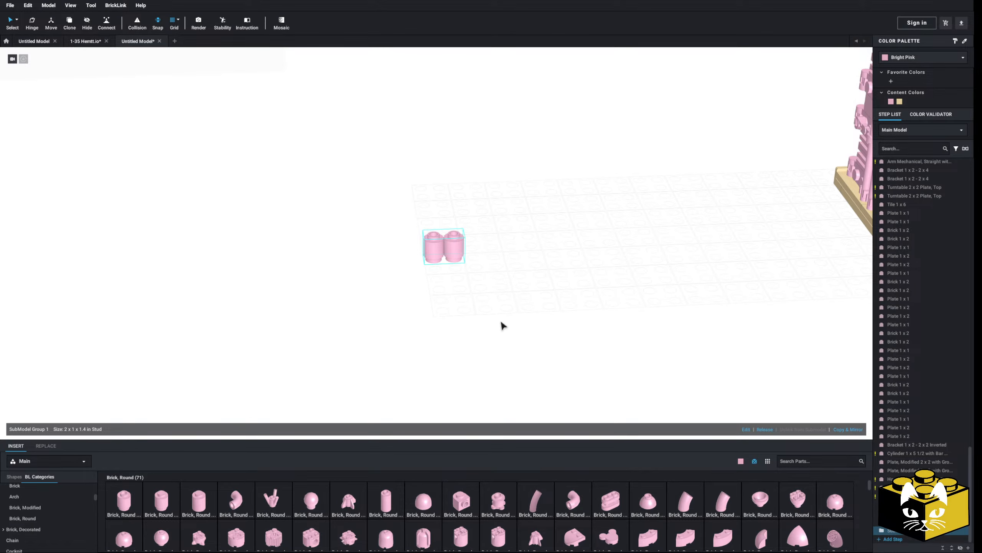
key("Delete")
Step: Try to create a submodel from a new mirrored pair of Brick, Round 1 x 1 parts and delete the pair
scroll(510, 308, "down", 3)
middle_click_drag(510, 288, 376, 326)
middle_click_drag(279, 336, 279, 326)
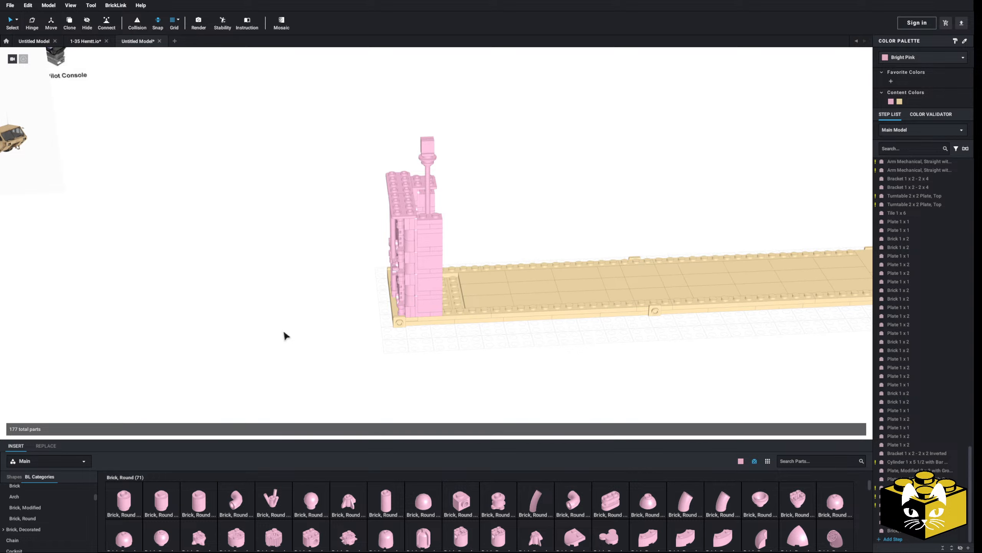
left_click_drag(109, 515, 128, 350)
left_click(846, 428)
right_click(164, 329)
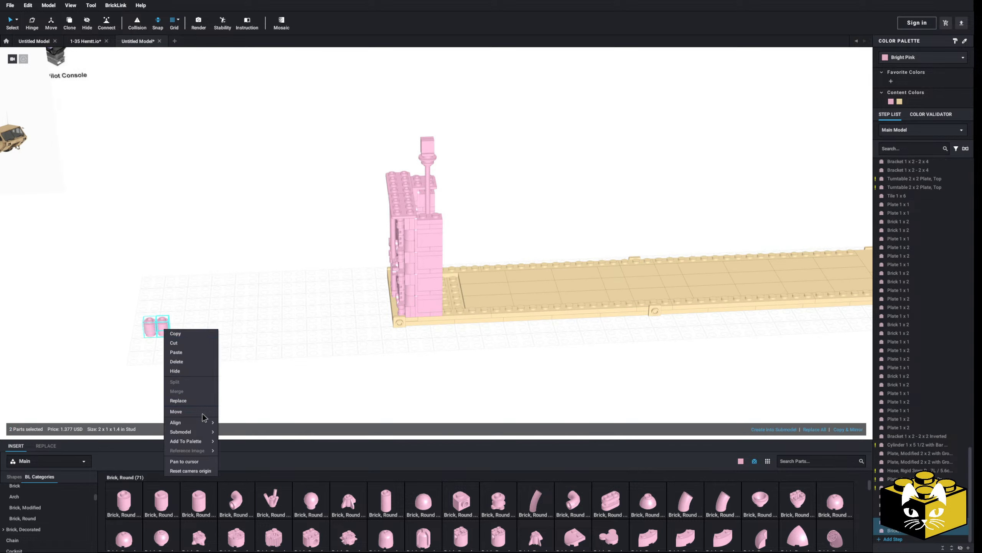
mouse_move(193, 431)
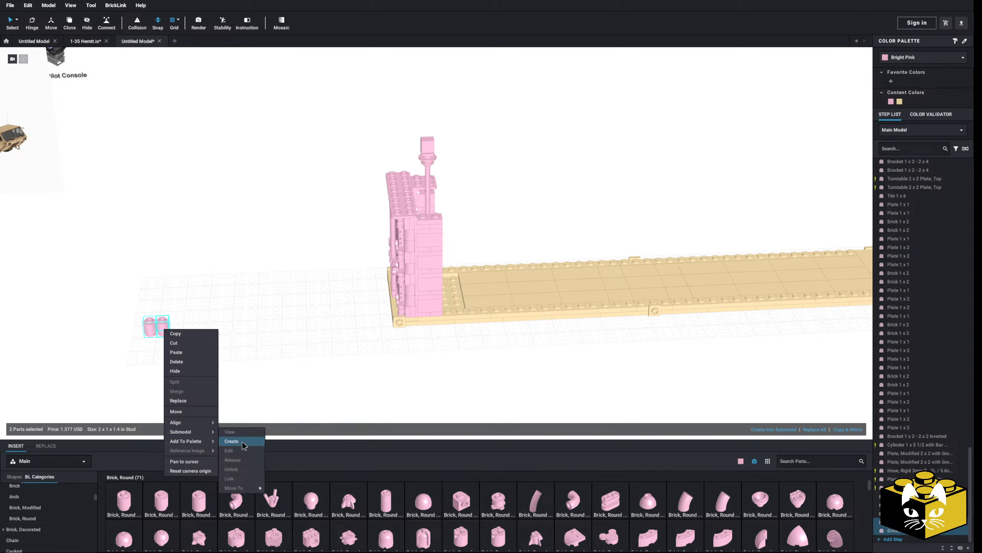
left_click_drag(189, 293, 86, 388)
key("Delete")
Step: Examine the container's end doors, their vertical locking rods and the extended mast above the roofline
mouse_move(228, 370)
middle_mouse_down()
mouse_move(206, 358)
mouse_move(194, 365)
mouse_move(245, 361)
middle_mouse_up()
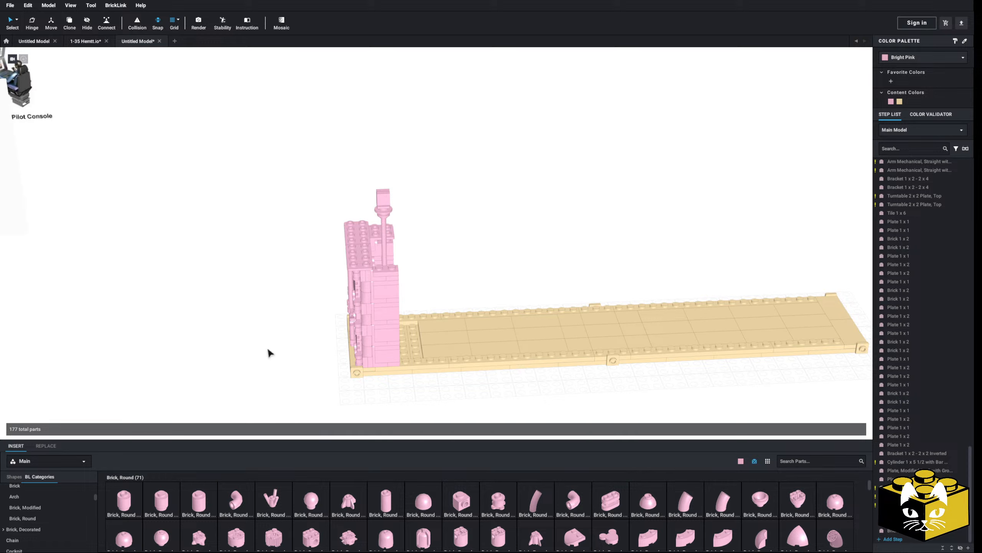
middle_click_drag(268, 349, 274, 343)
right_click_drag(273, 342, 292, 332)
scroll(292, 331, "up", 3)
middle_click_drag(279, 334, 271, 344)
right_click_drag(271, 346, 270, 345)
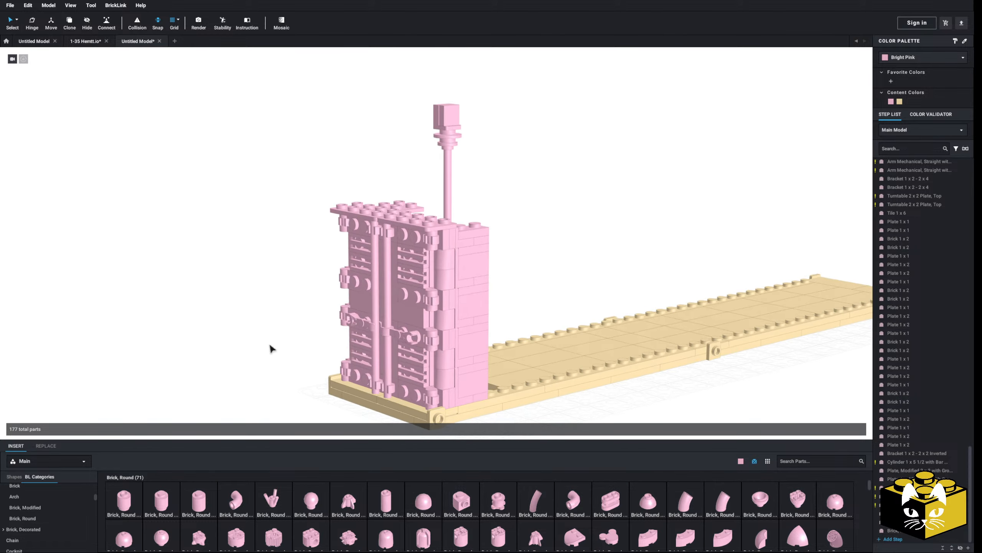
middle_click_drag(258, 357, 261, 344)
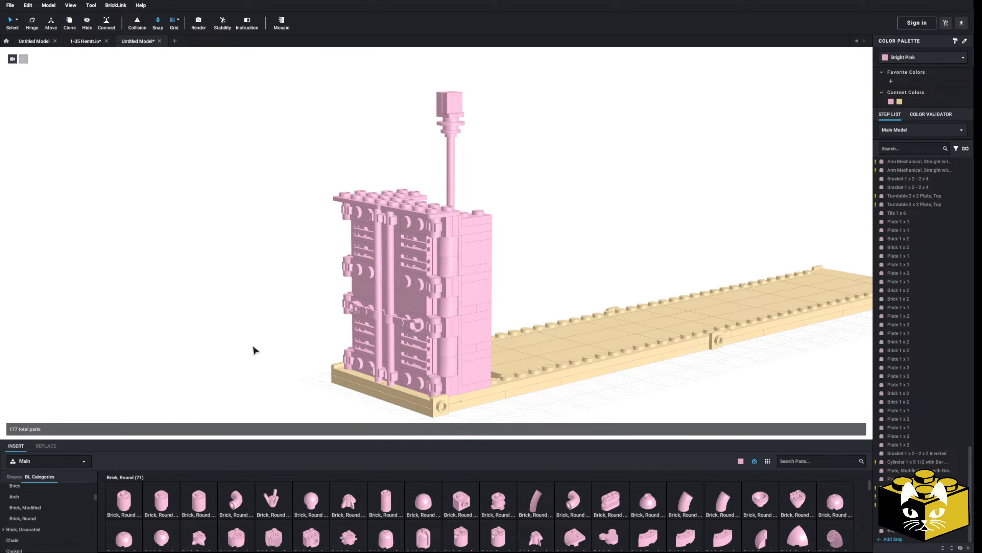
left_click(391, 263)
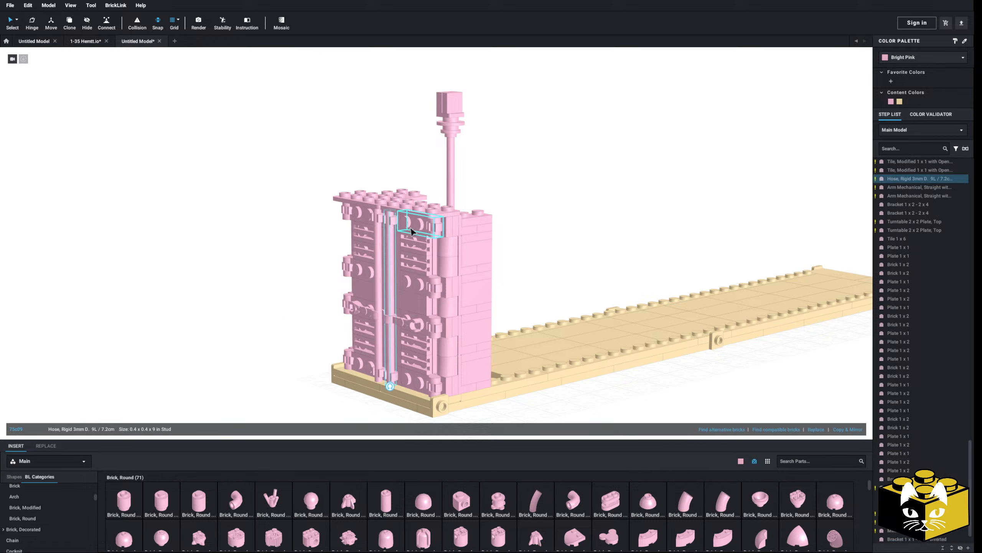
left_click(263, 277)
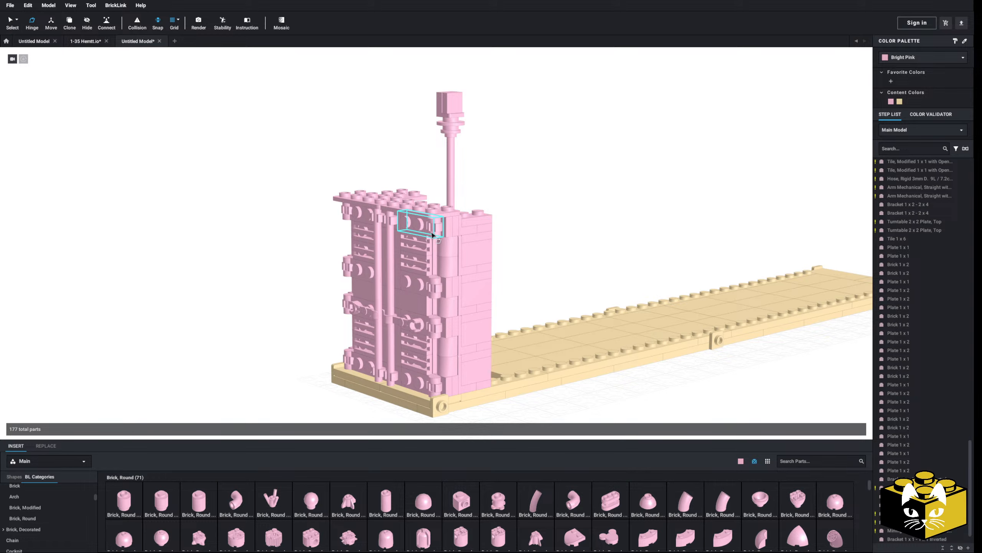
Step: Select all connected parts of the door leaf beside the mast through its uppermost bar-handle hinge plate
left_click(449, 235)
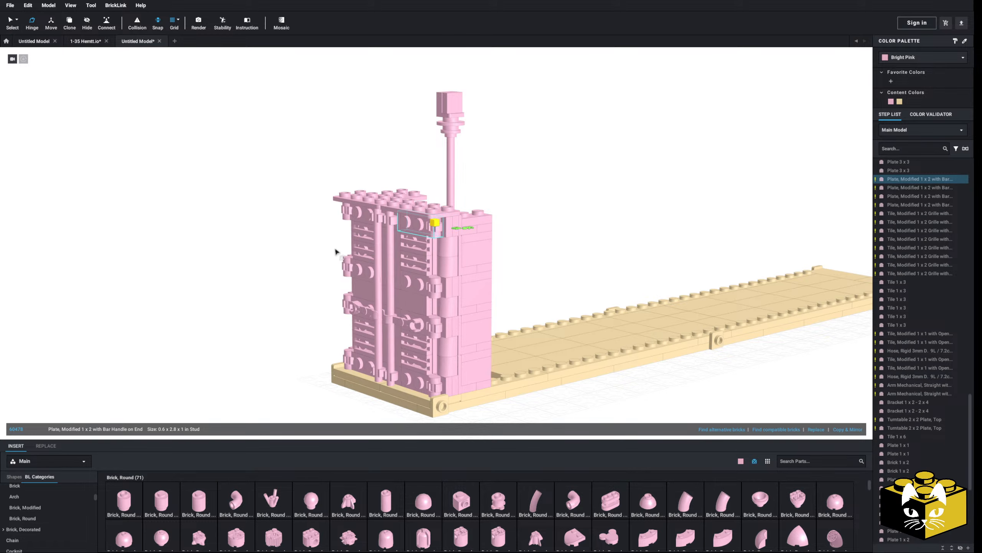
middle_click_drag(336, 252, 298, 226)
right_click_drag(298, 226, 295, 235)
scroll(295, 235, "up", 3)
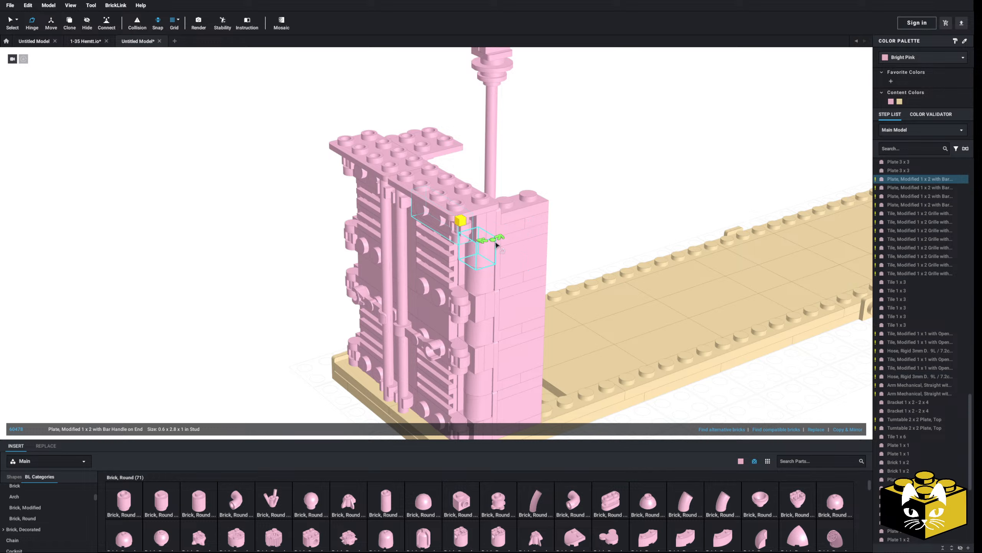
left_click(496, 243)
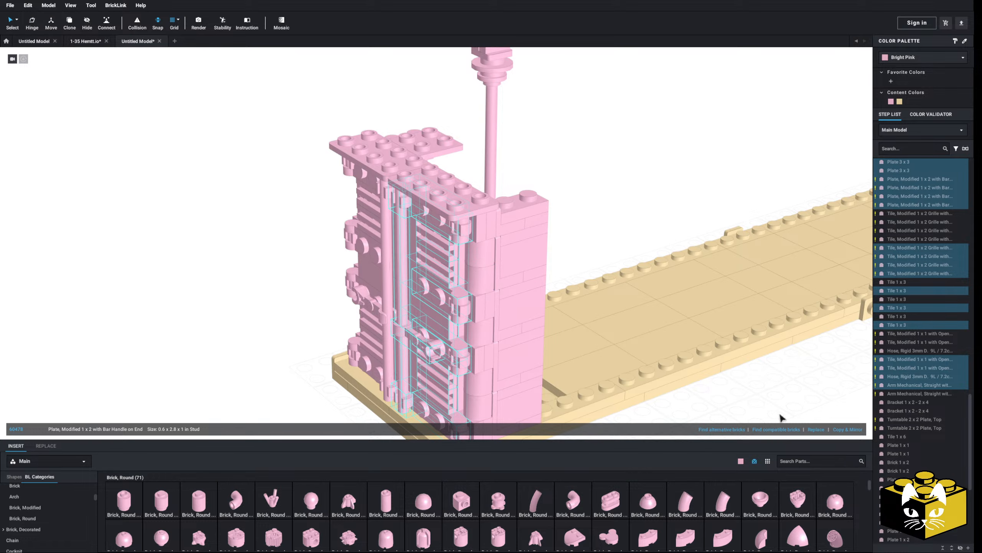
Step: Group the selected door leaf parts into a submodel and release the submodel again into its individual parts
right_click(436, 308)
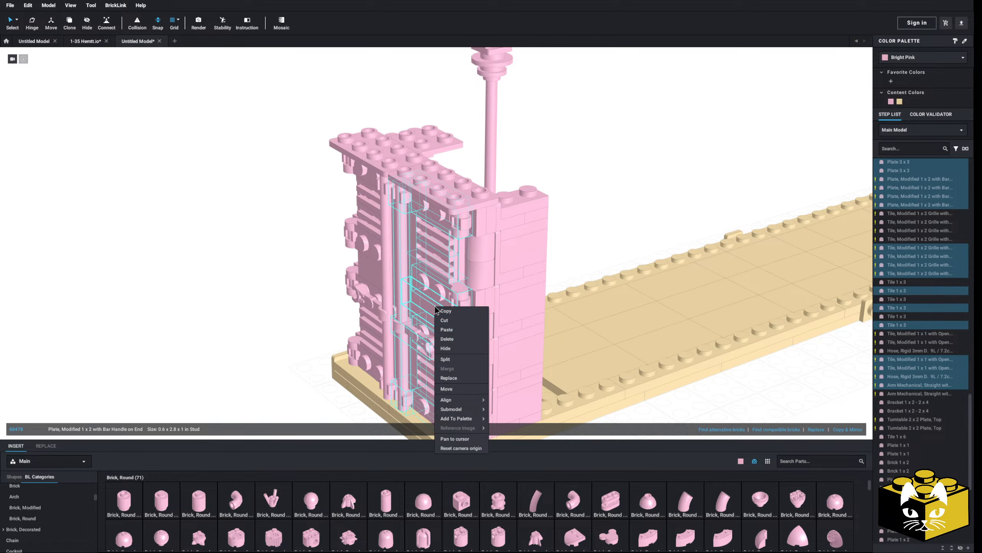
mouse_move(464, 411)
left_click(508, 419)
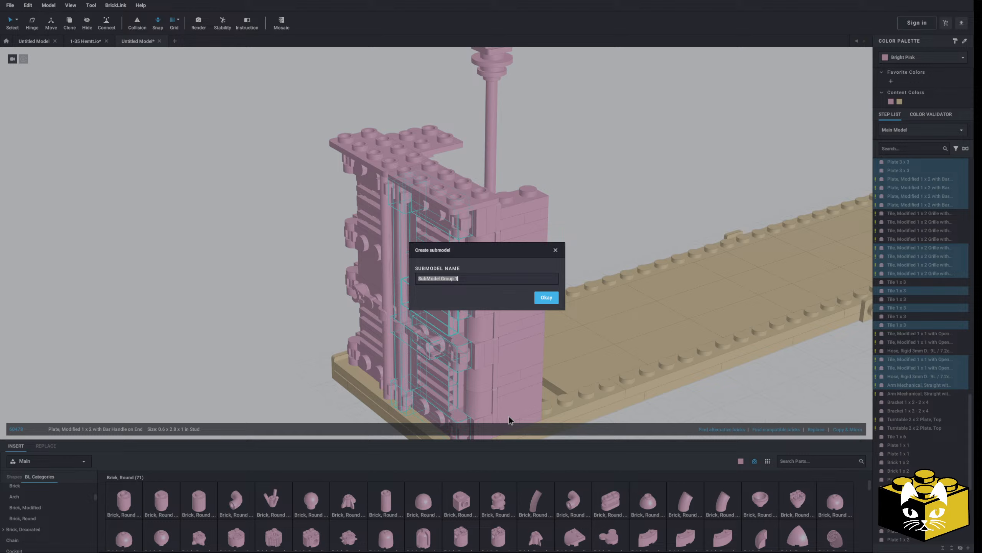
left_click(545, 297)
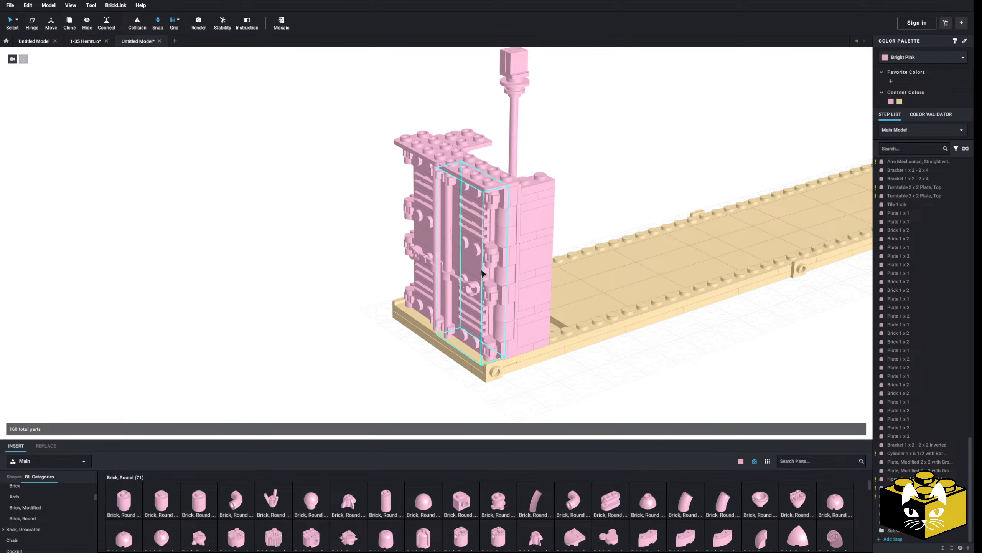
left_click_drag(482, 272, 461, 347)
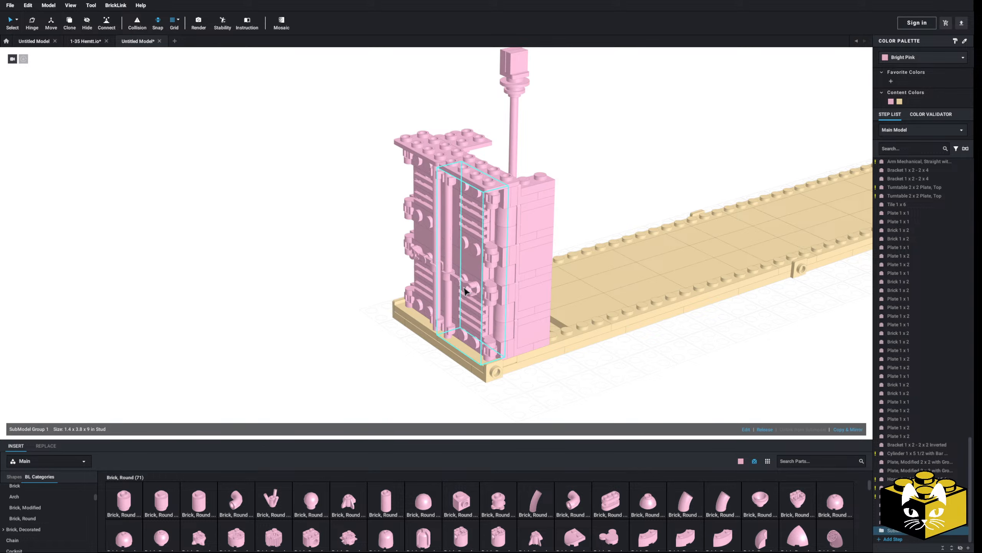
left_click(765, 429)
left_click(390, 381)
Step: Examine the door end, the side wall and the mast of the container from several angles
scroll(306, 329, "down", 3)
right_click_drag(306, 328, 317, 329)
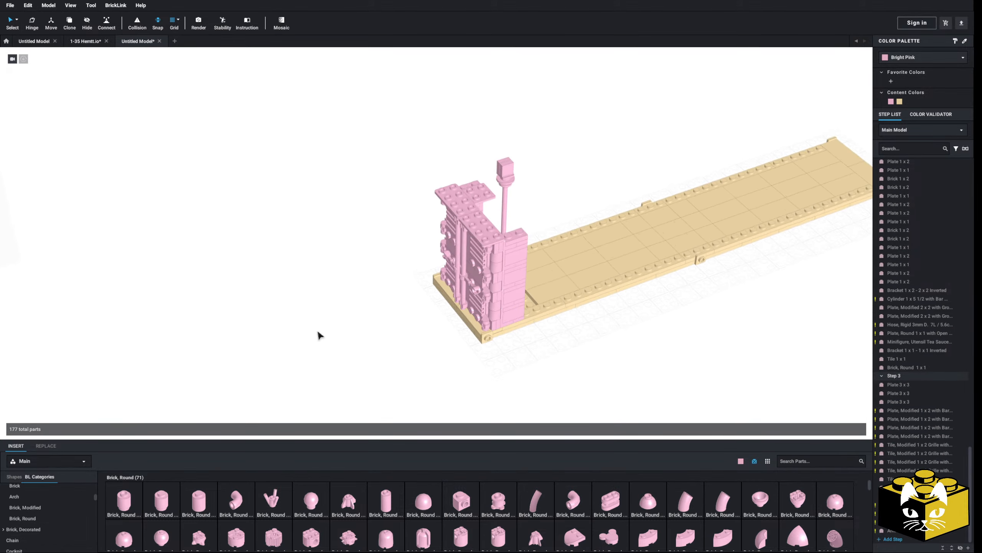
scroll(313, 329, "up", 3)
mouse_move(309, 329)
middle_mouse_down()
mouse_move(269, 318)
mouse_move(292, 321)
middle_mouse_up()
scroll(305, 314, "up", 5)
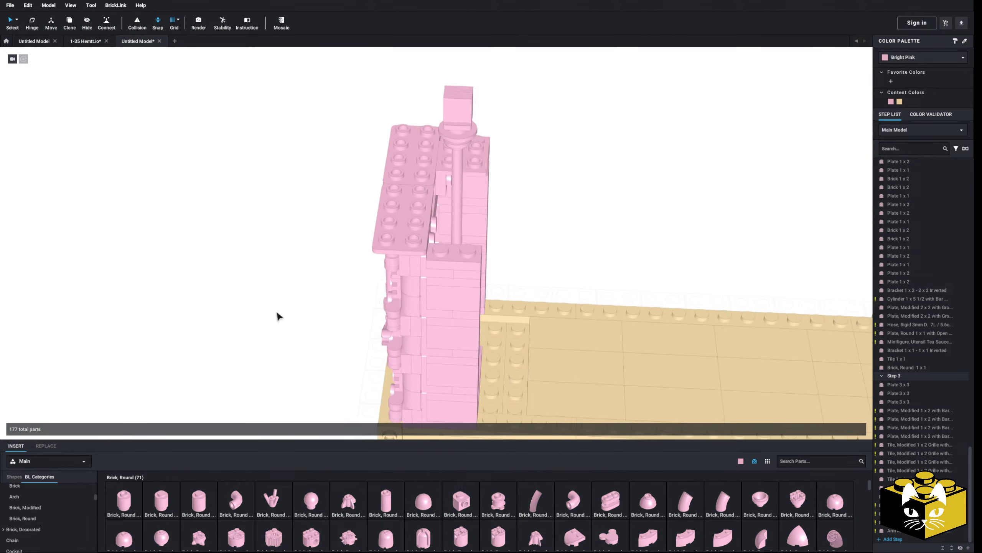
mouse_move(289, 310)
right_mouse_down()
mouse_move(283, 318)
mouse_move(295, 314)
right_mouse_up()
middle_click_drag(295, 314, 279, 309)
right_click_drag(280, 309, 284, 338)
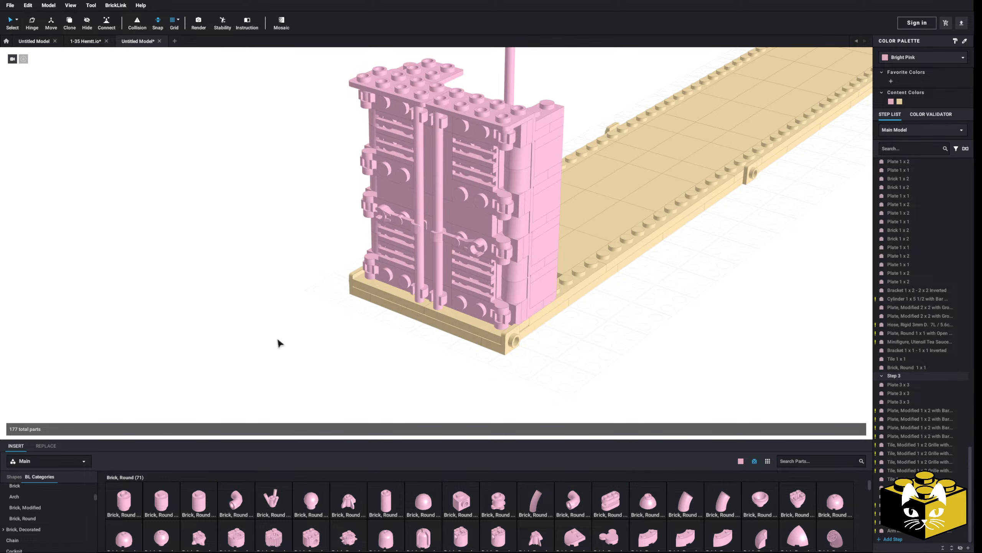
Step: Cover the exposed studs on top of both side wall columns with a pink Tile 1 x 2 each
right_click_drag(269, 297, 147, 455)
scroll(63, 506, "down", 3)
scroll(63, 506, "down", 5)
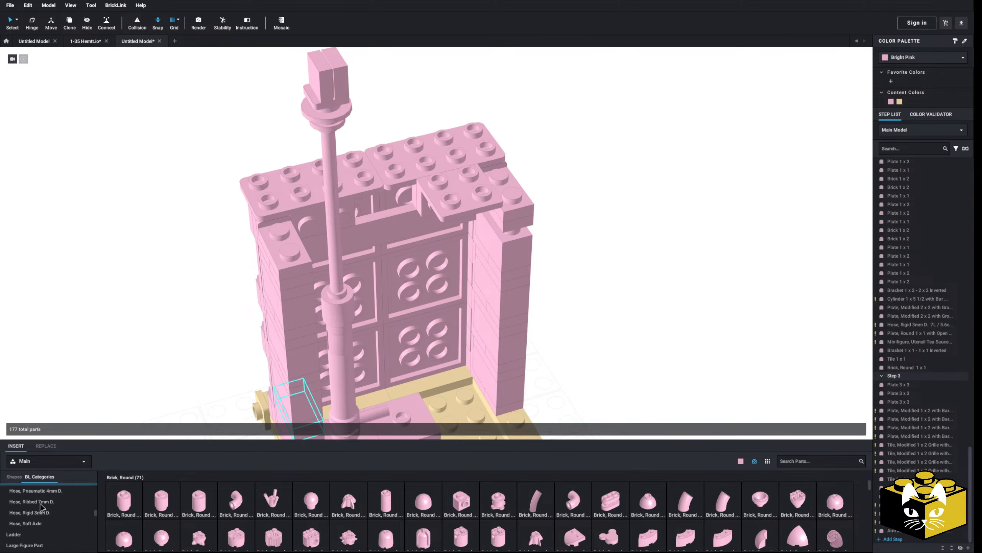
scroll(38, 497, "down", 5)
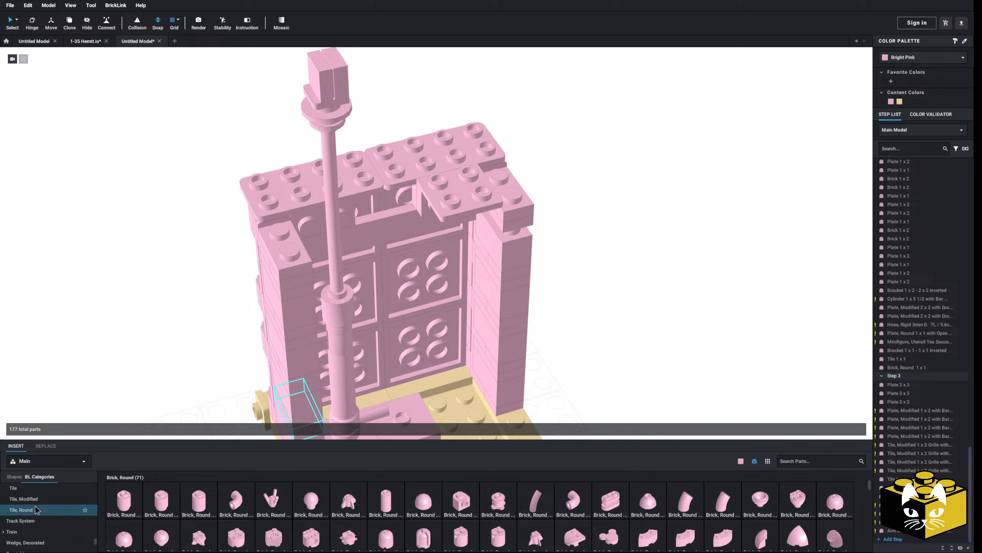
scroll(35, 506, "up", 1)
left_click(19, 497)
left_click(199, 500)
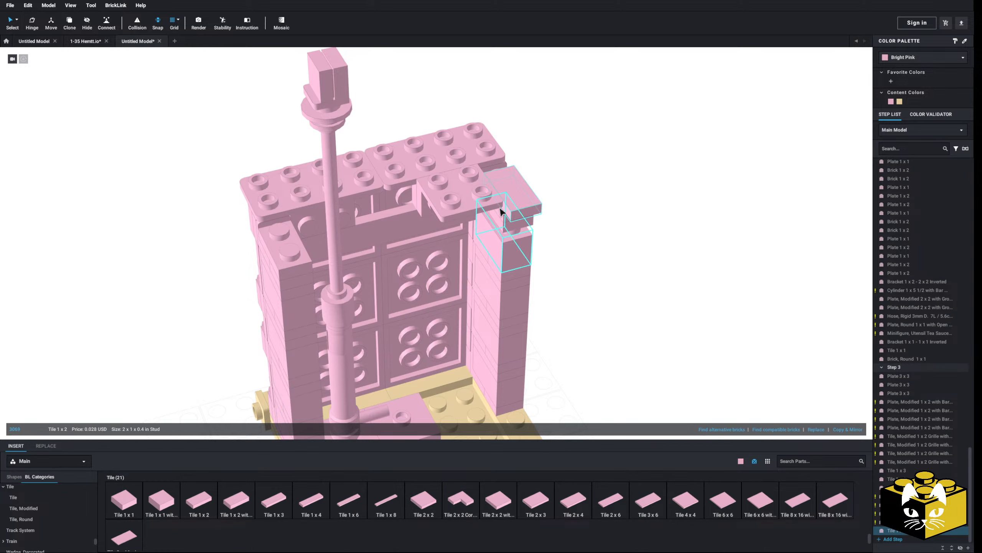
left_click(196, 510)
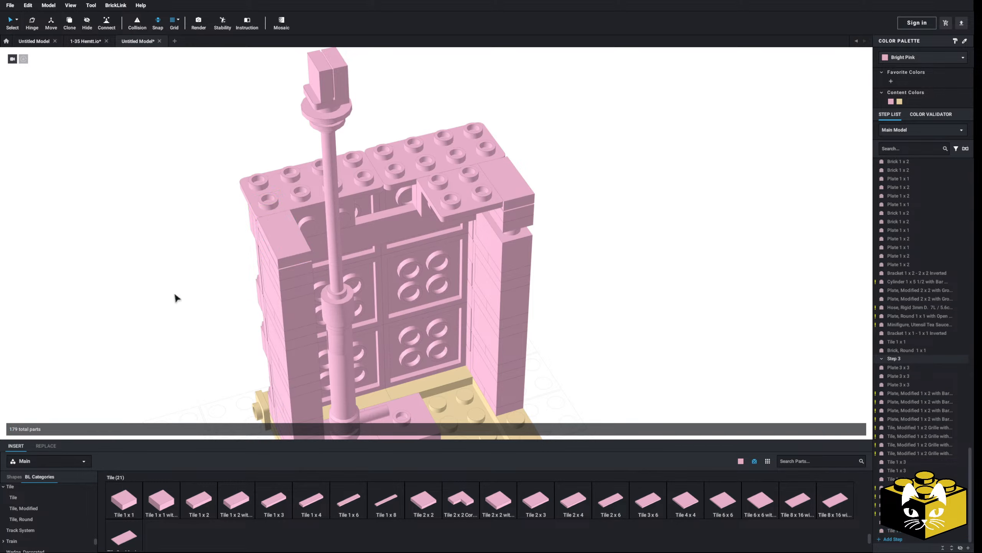
Step: Retract the mast by lowering its five-part head and inner rod until the head sits below the roofline
scroll(175, 295, "down", 5)
right_click_drag(205, 328, 426, 138)
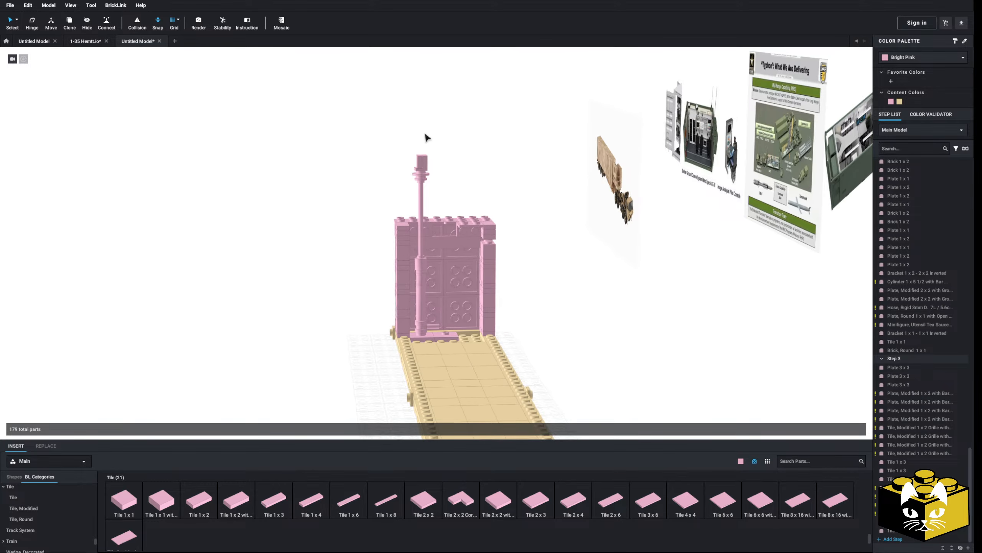
left_click(422, 160)
scroll(274, 219, "up", 3)
scroll(348, 135, "up", 1)
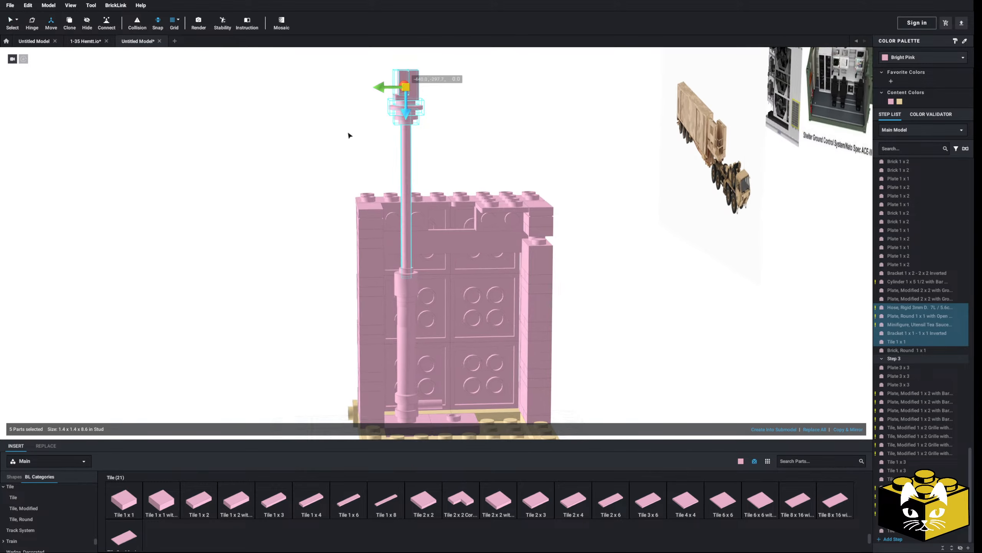
left_click_drag(408, 113, 421, 261)
left_click(205, 224)
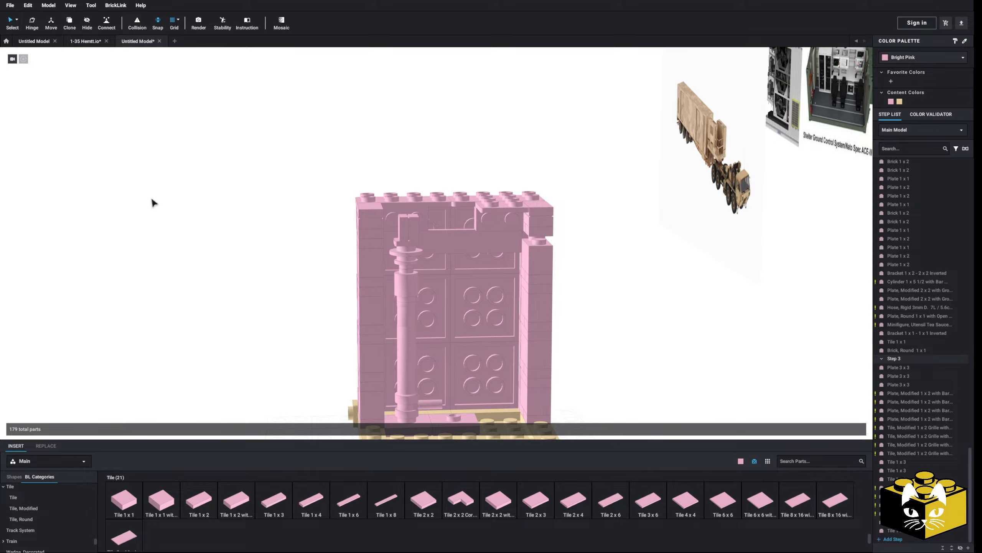
Step: Insert a Plate 2 x 3 into the gap in the side wall column opposite the mast, projecting into the container
right_click_drag(152, 202, 146, 228)
right_click_drag(171, 295, 211, 298)
scroll(487, 277, "up", 5)
right_click_drag(488, 277, 432, 213)
scroll(500, 267, "down", 5)
left_click(432, 204)
key("Escape")
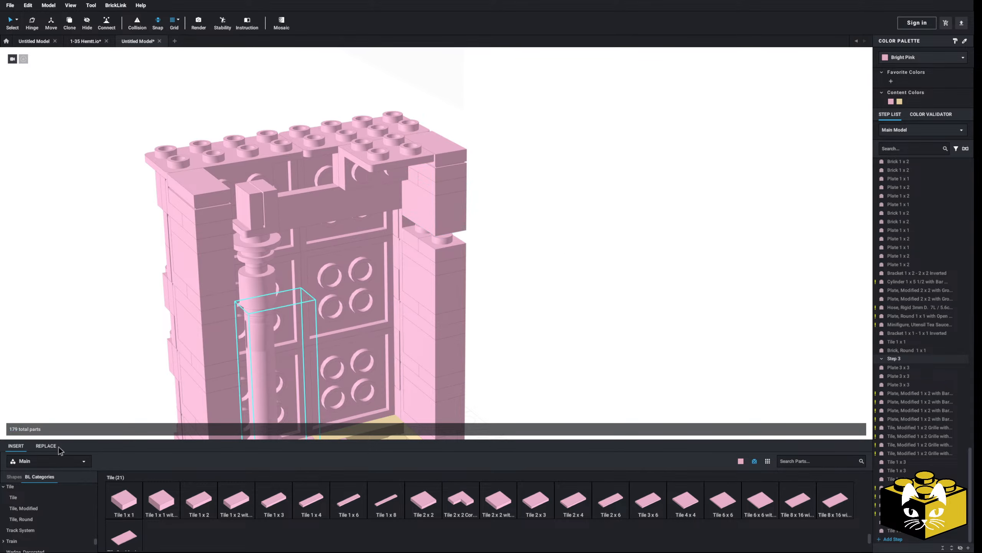
scroll(64, 496, "up", 3)
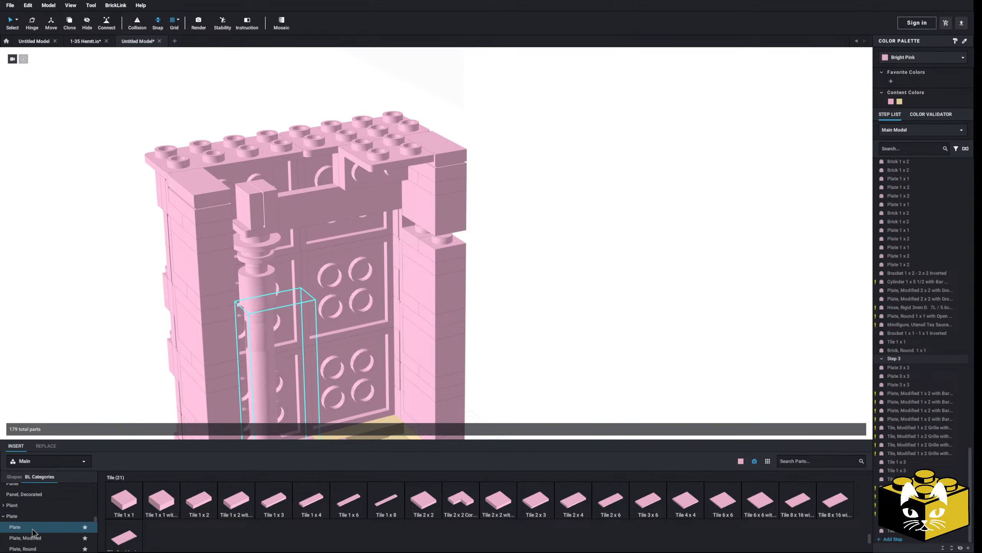
left_click(33, 527)
left_click_drag(577, 507, 405, 236)
left_click(557, 333)
Step: Fit a Bracket 2 x 2 - 1 x 2 Centered beneath the projecting plate at the roof edge, backed by a Plate 1 x 2
right_click_drag(557, 333, 526, 344)
scroll(528, 346, "up", 3)
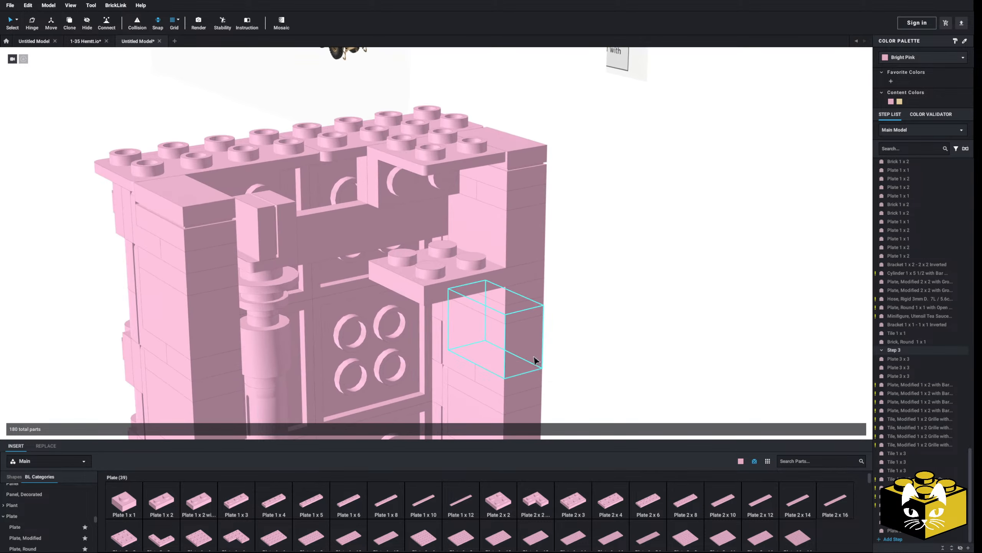
scroll(85, 510, "up", 2)
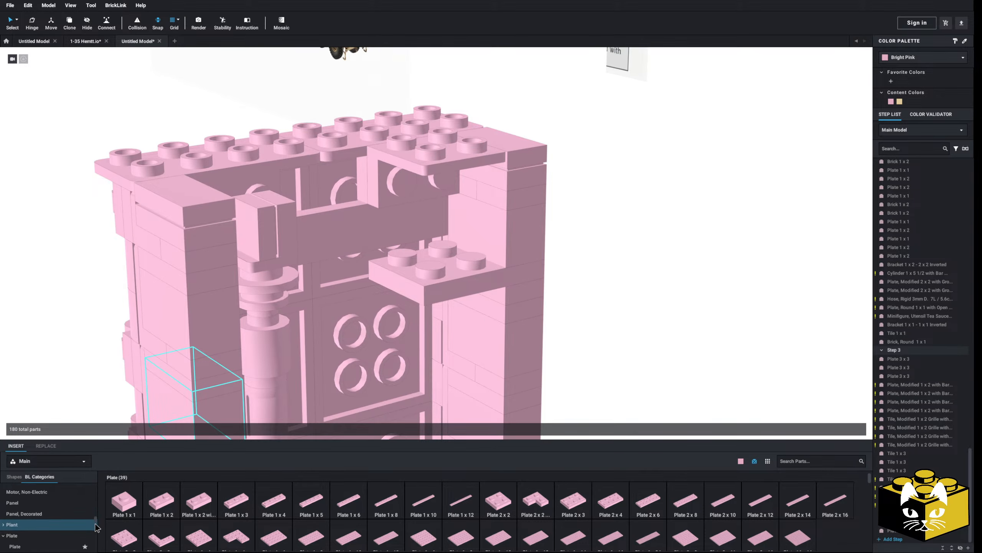
left_click_drag(96, 520, 104, 462)
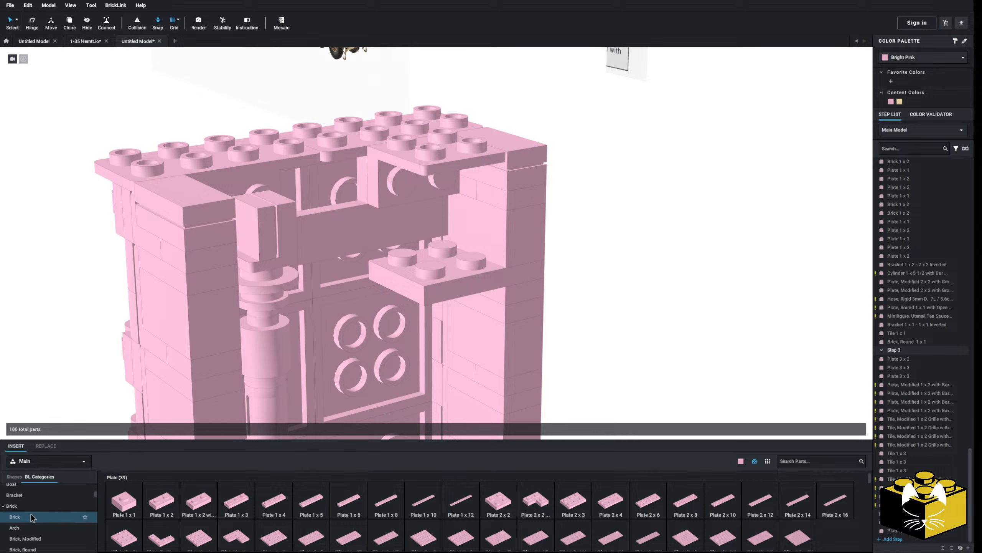
left_click(32, 497)
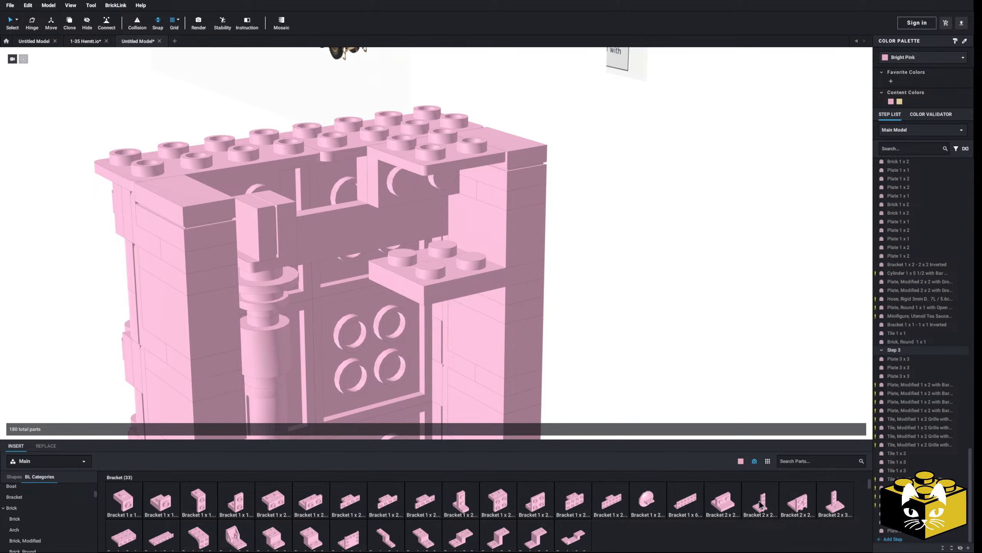
left_click_drag(727, 502, 636, 340)
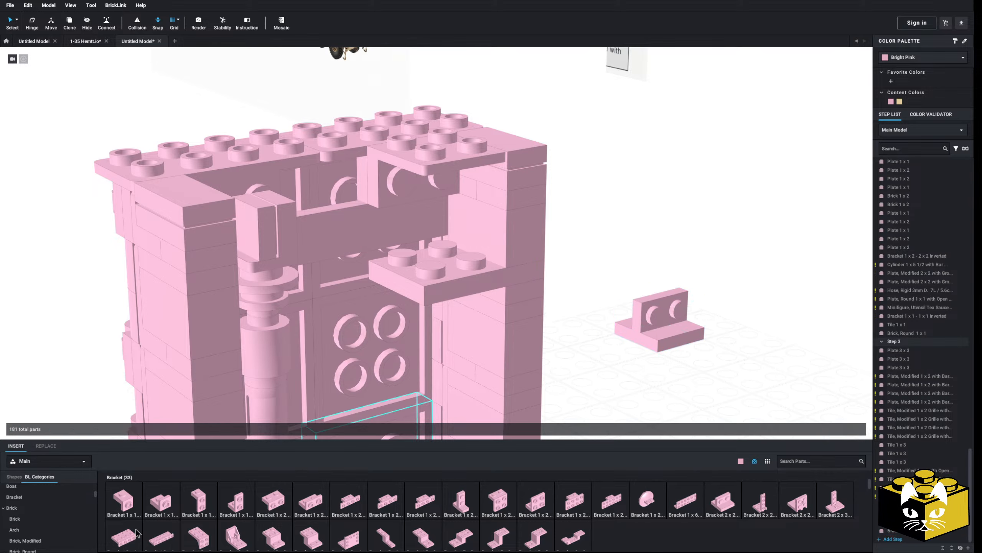
scroll(138, 533, "up", 3)
scroll(66, 507, "up", 5)
left_click(46, 512)
left_click_drag(161, 500, 412, 180)
left_click_drag(663, 336, 429, 232)
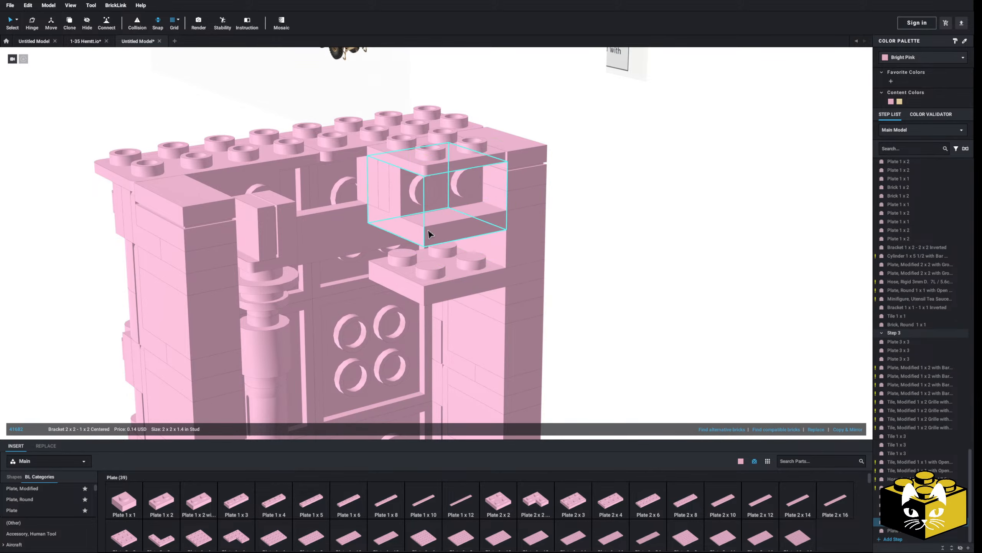
left_click(678, 380)
Step: Fill the gap beneath the hanging bracket with a Plate 2 x 2 and, above it, a Plate 2 x 3 projecting toward the mast
scroll(647, 372, "down", 3)
right_click_drag(630, 371, 556, 389)
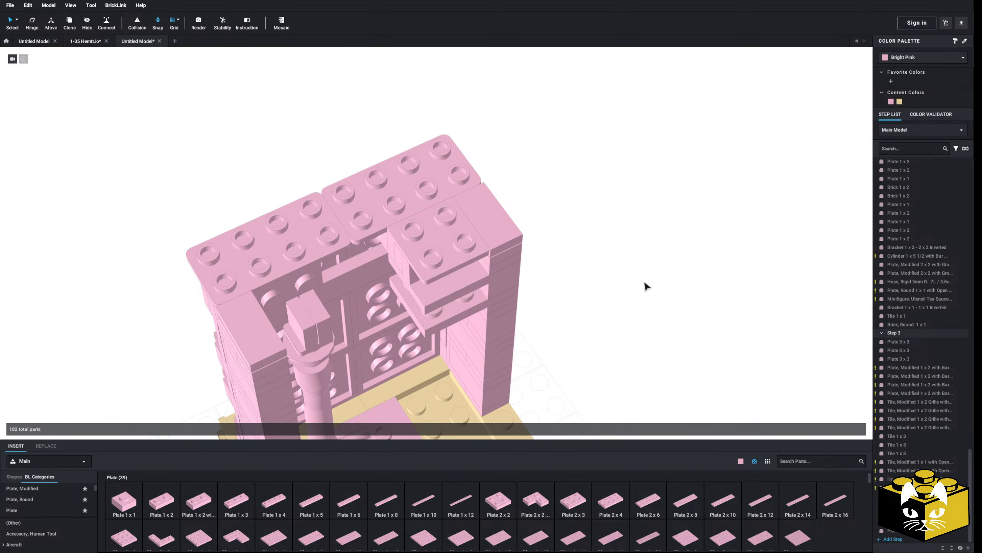
right_click_drag(644, 283, 537, 375)
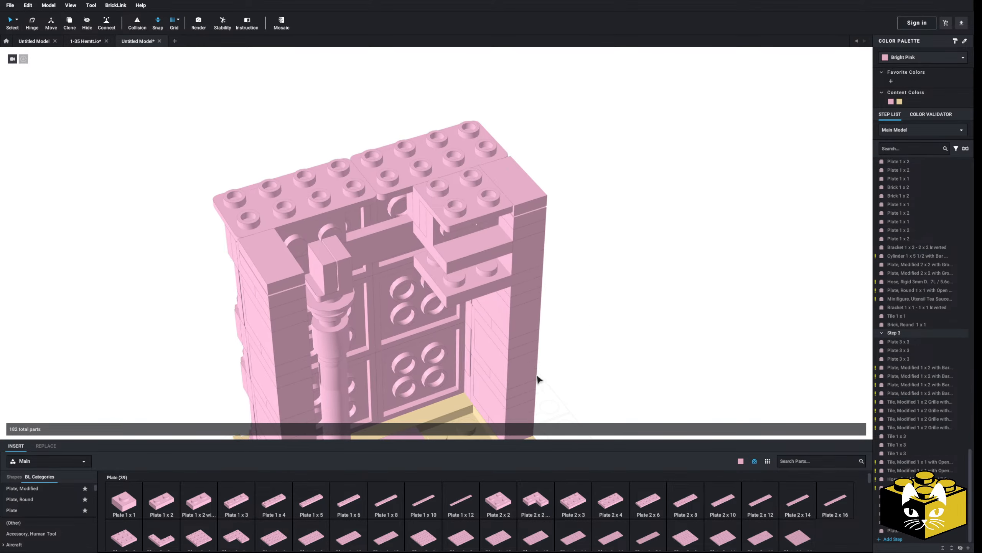
scroll(261, 339, "down", 5)
right_click_drag(260, 339, 222, 329)
scroll(248, 331, "up", 4)
scroll(218, 328, "down", 4)
scroll(222, 333, "up", 5)
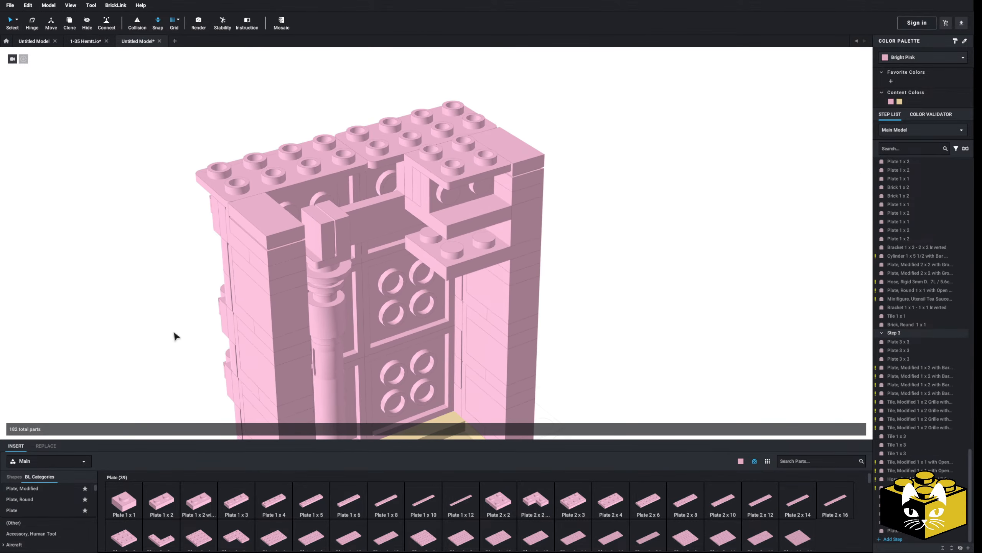
left_click(492, 497)
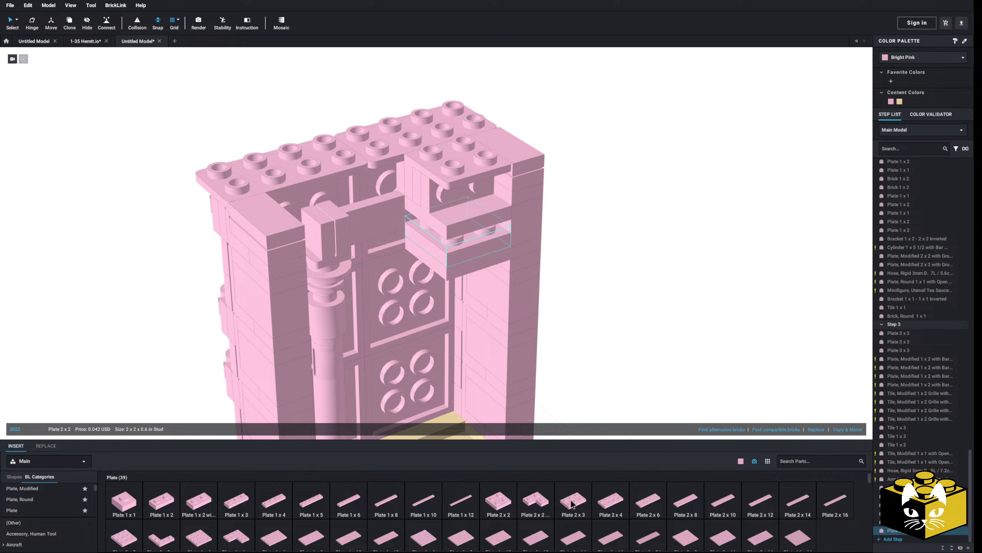
left_click(447, 221)
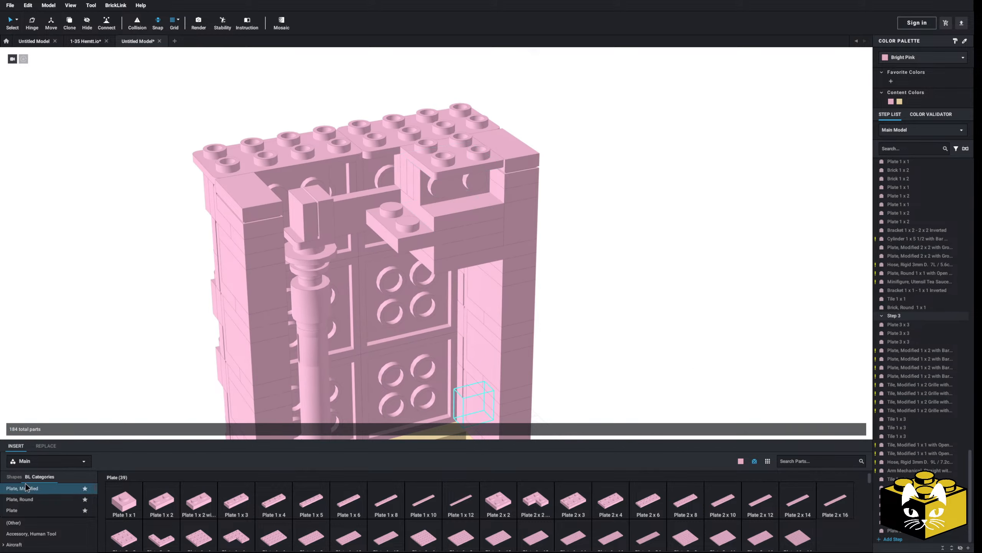
Step: Place a Brick, Modified 1 x 1 with Stud on Side on the free stud of the mast base plate, side stud facing the mast
scroll(40, 491, "down", 10)
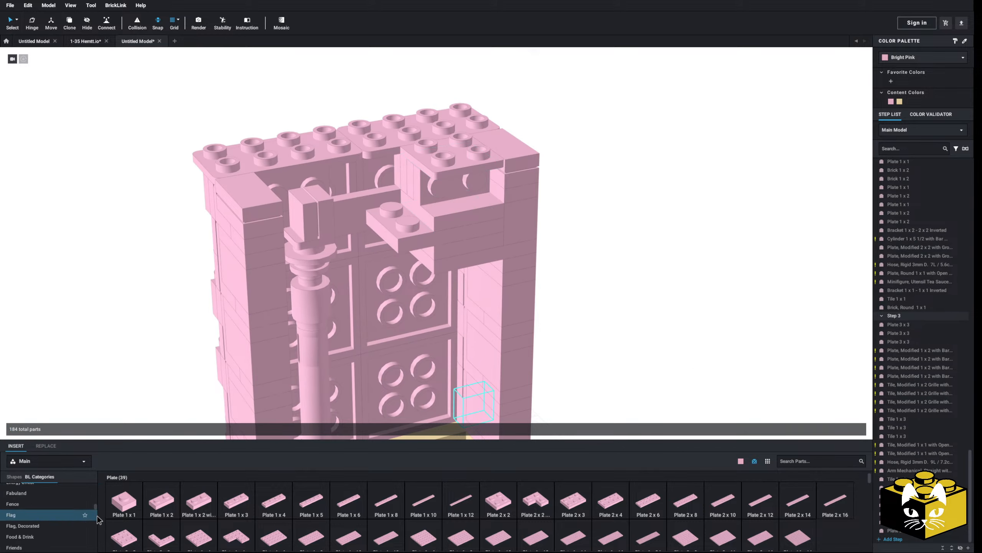
scroll(69, 501, "down", 5)
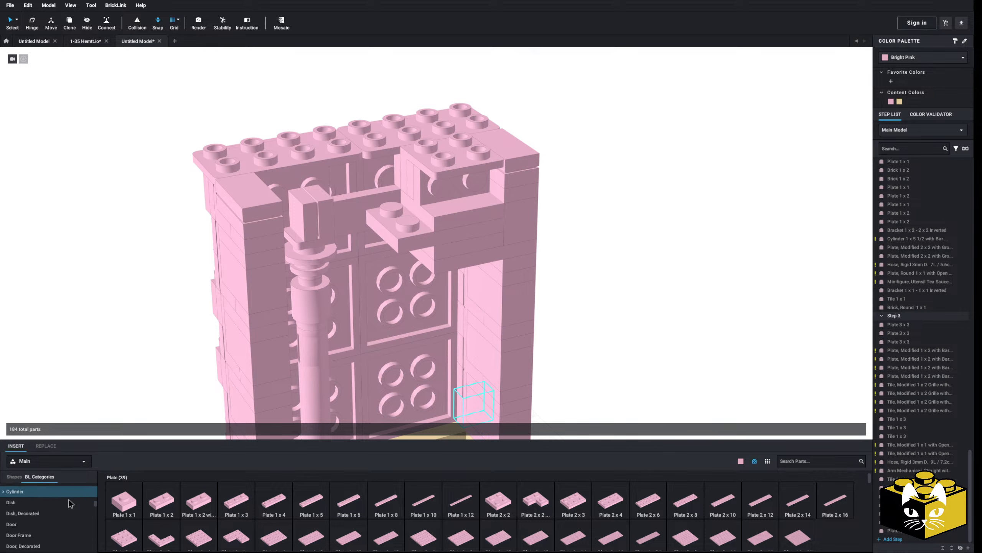
scroll(180, 363, "down", 3)
scroll(162, 340, "up", 3)
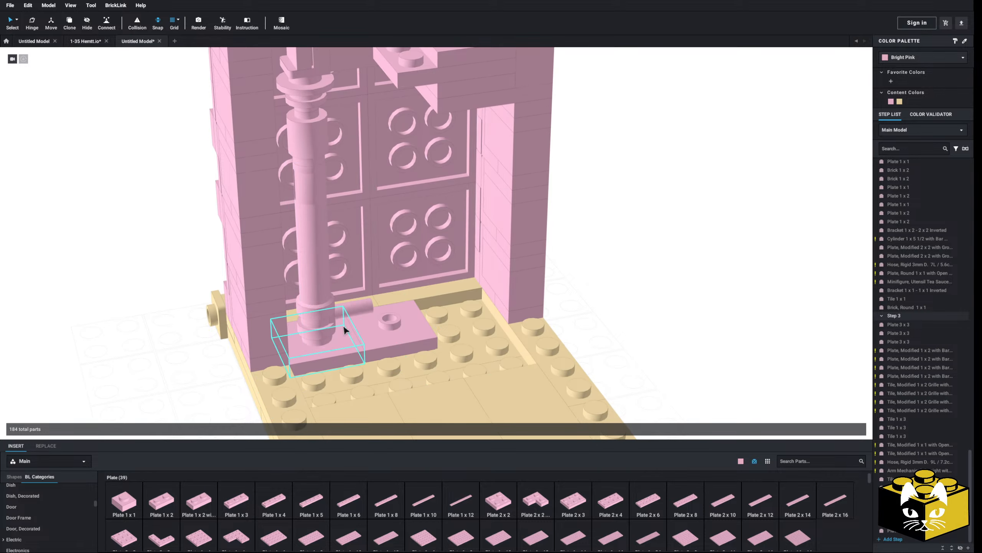
scroll(97, 506, "up", 10)
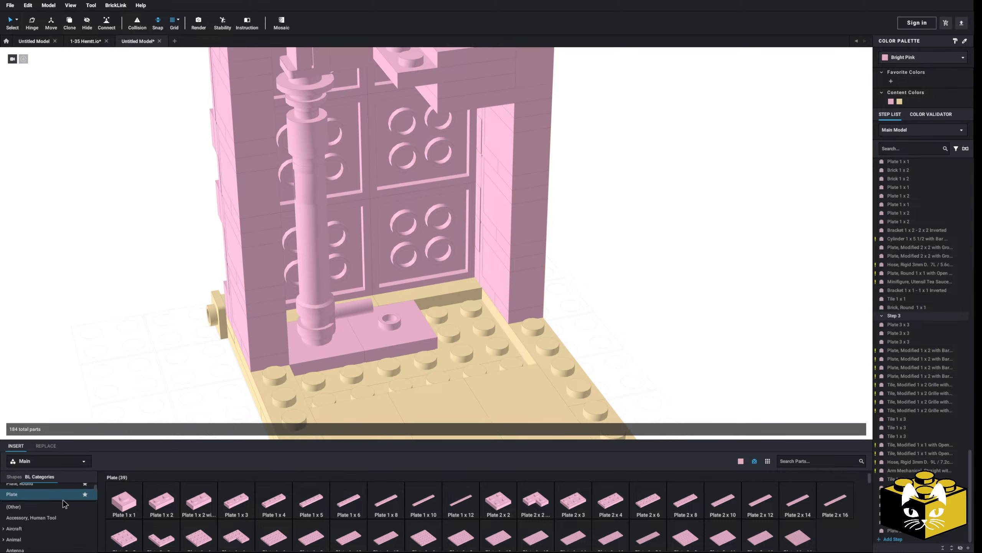
scroll(44, 497, "up", 2)
left_click(41, 521)
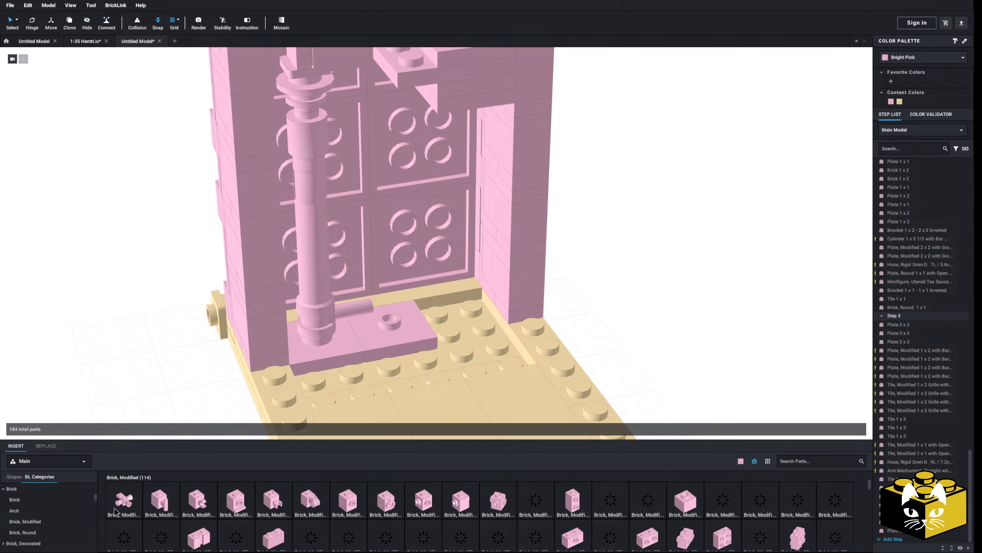
left_click(340, 498)
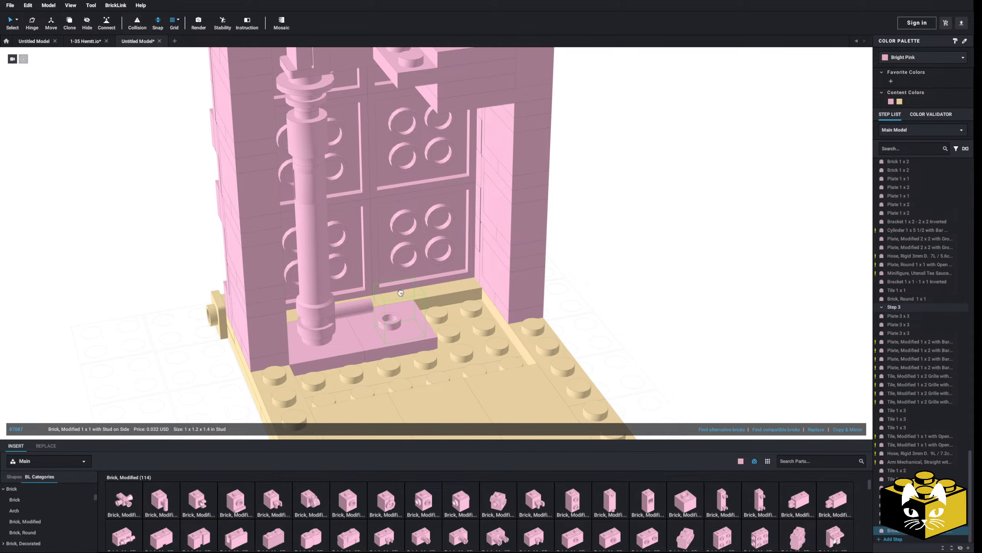
left_click(390, 298)
right_click_drag(389, 298, 617, 302)
scroll(616, 302, "up", 3)
middle_click_drag(616, 302, 663, 279)
scroll(43, 538, "up", 3)
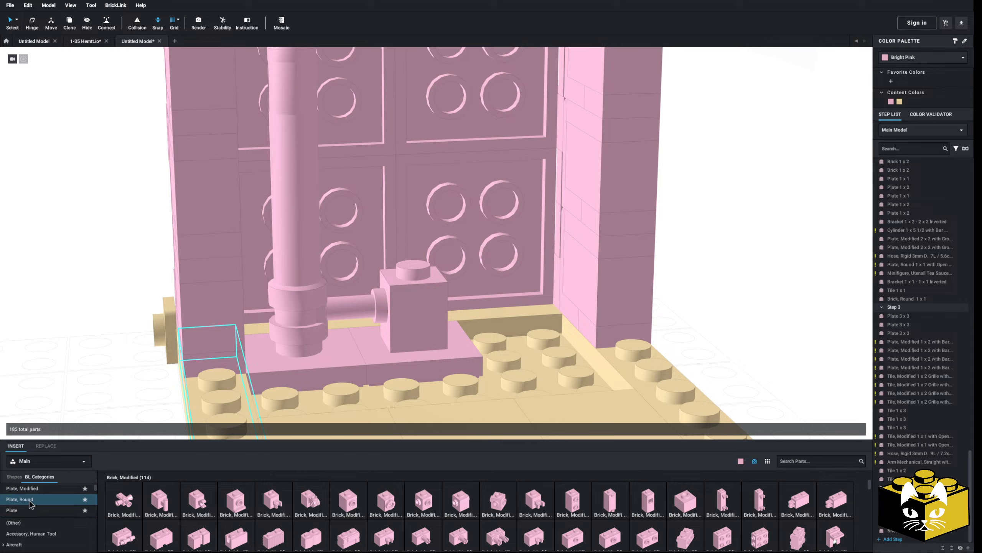
left_click(23, 499)
left_click_drag(502, 505, 362, 306)
key("Delete")
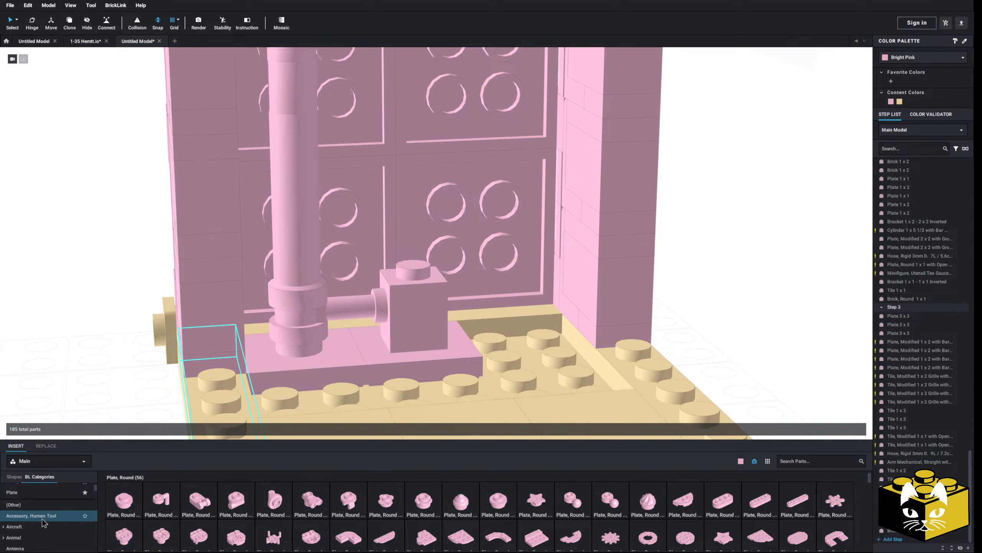
Step: Try a Brick, Modified 1 x 1 with Headlight between the mast foot and the stud-on-side brick
scroll(40, 518, "down", 3)
left_click(39, 517)
scroll(38, 518, "down", 1)
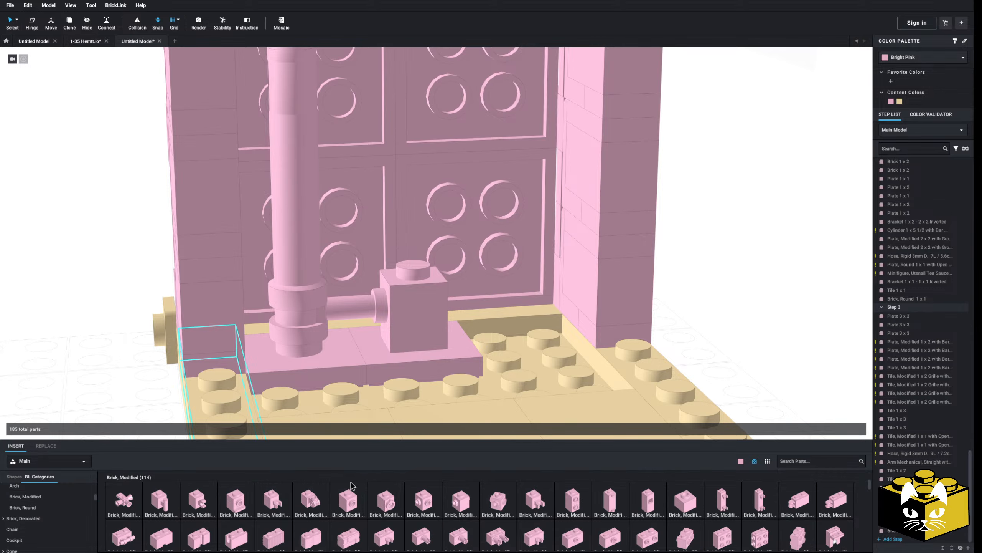
left_click(239, 501)
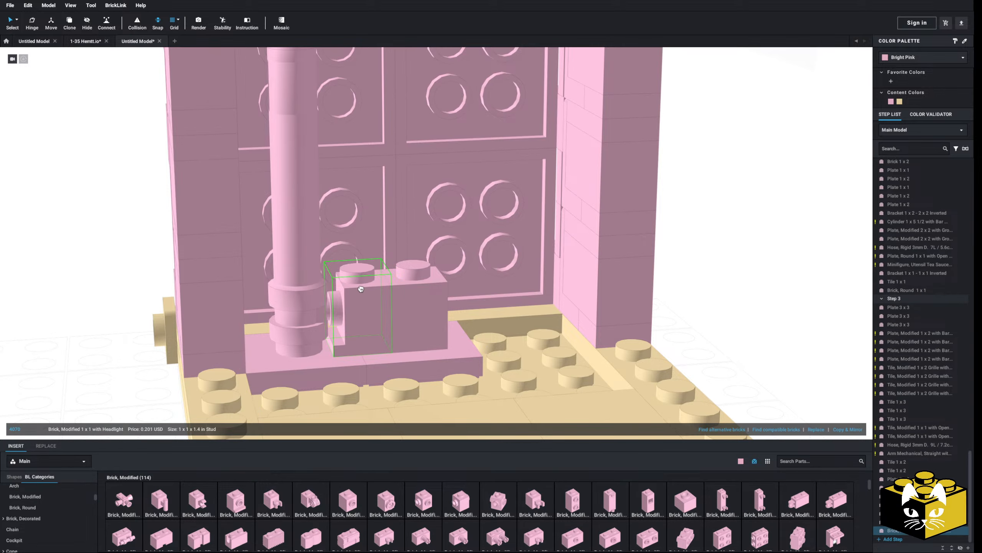
left_click(356, 289)
right_click_drag(354, 287, 351, 282)
scroll(351, 282, "down", 2)
left_click(95, 347)
right_click_drag(92, 341, 94, 353)
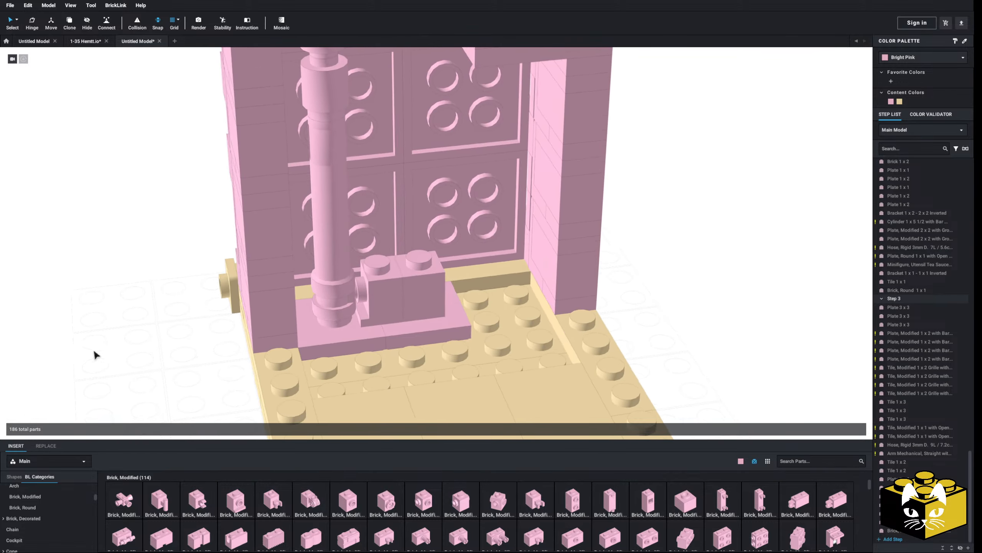
Step: Set the headlight brick aside outside the wall, then try moving the stud-on-side brick out as well and undo that move
scroll(344, 329, "up", 4)
left_click_drag(344, 332, 73, 324)
scroll(109, 334, "down", 3)
left_click(113, 335)
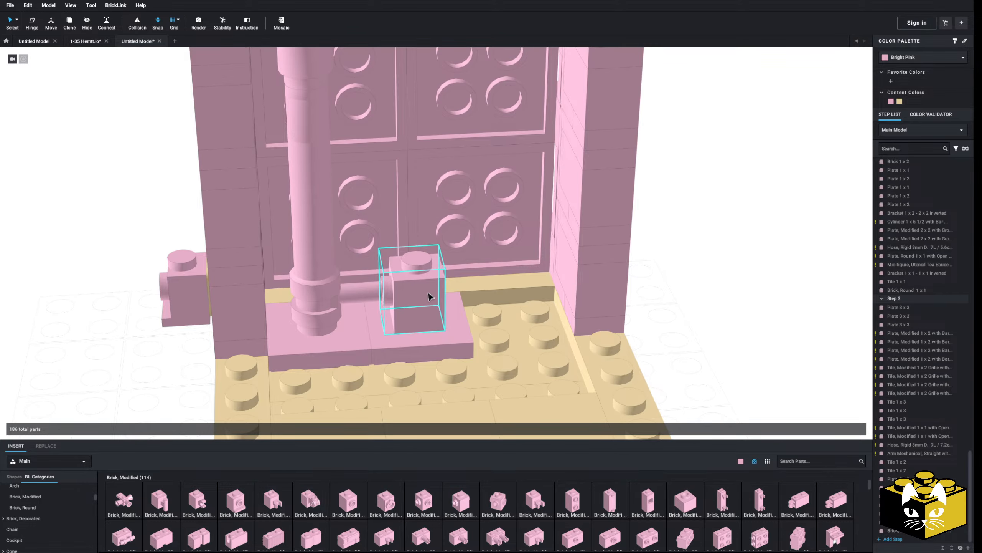
left_click_drag(430, 295, 142, 383)
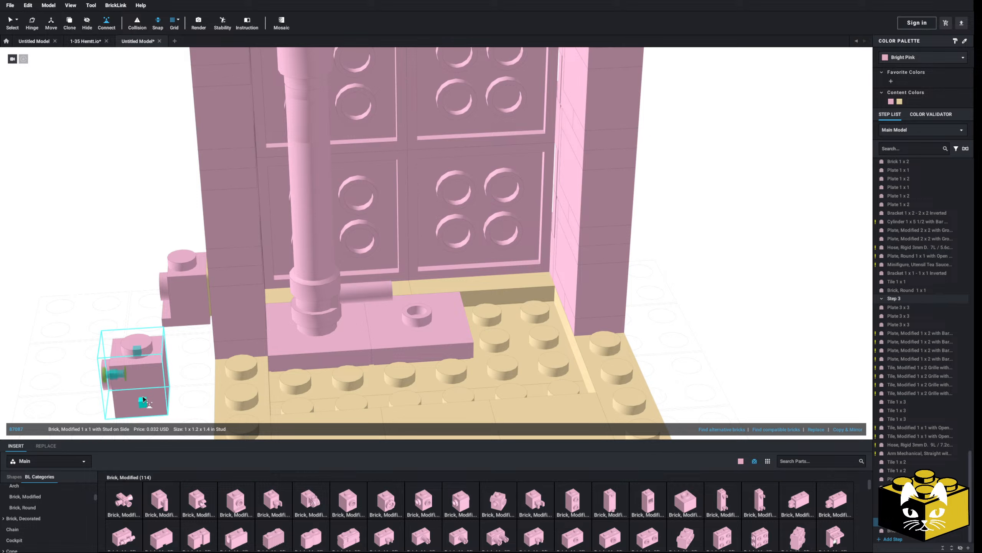
key("ctrl+z")
Step: Move the headlight brick back between the mast foot and the stud-on-side brick
left_click(188, 312)
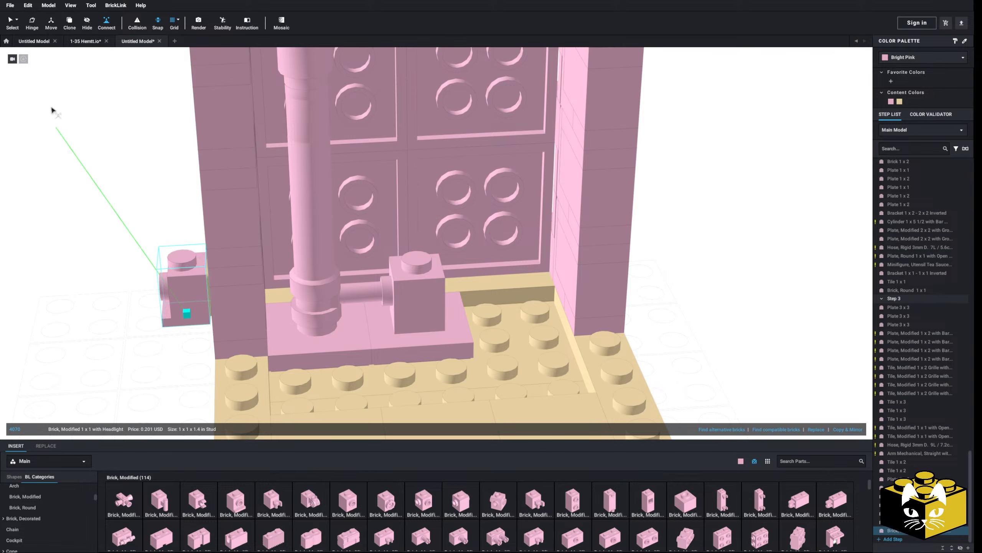
left_click(11, 24)
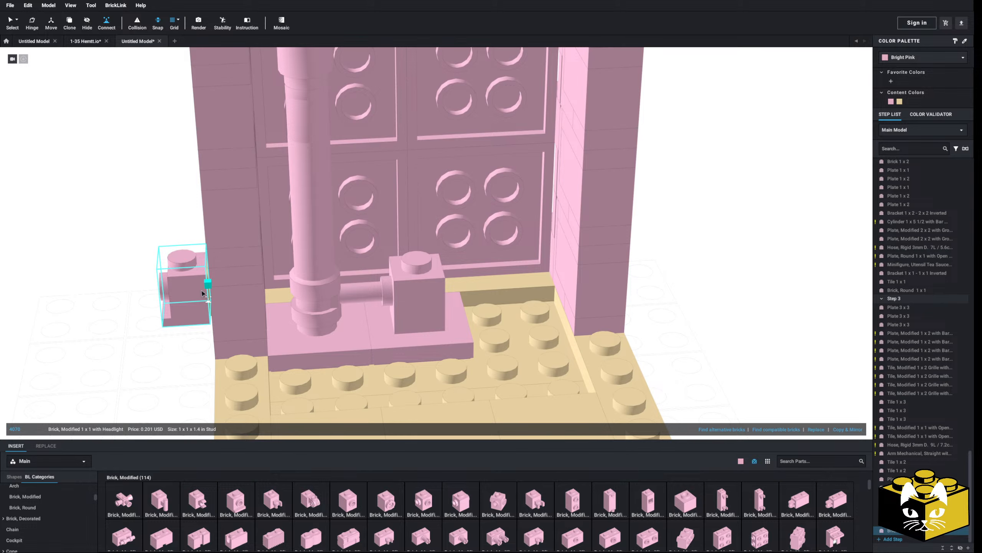
left_click_drag(202, 293, 359, 305)
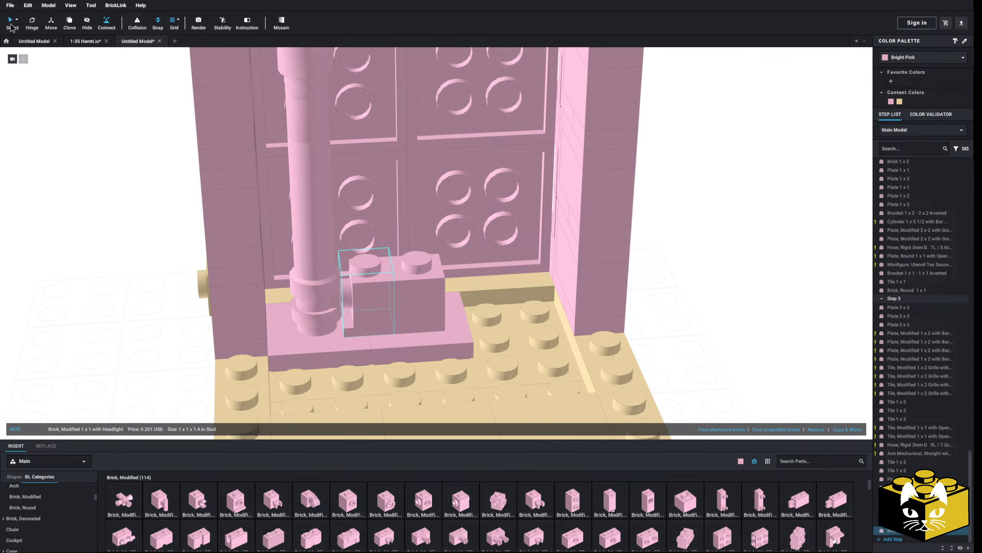
left_click(58, 179)
Step: Examine how the headlight brick fits against the mast foot from several angles
right_click_drag(115, 324, 117, 310)
scroll(211, 298, "up", 4)
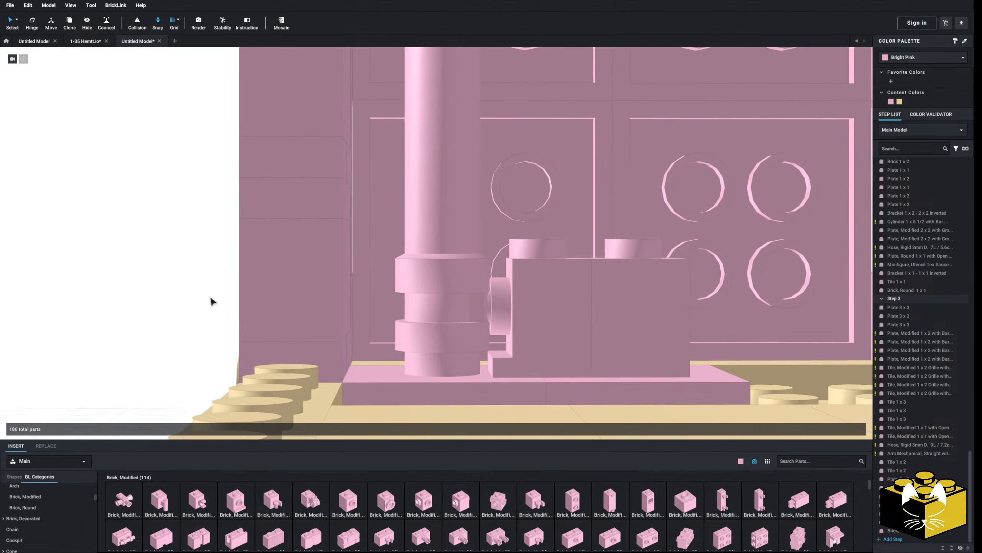
right_click_drag(210, 298, 209, 306)
scroll(209, 306, "down", 5)
middle_click_drag(209, 306, 143, 327)
right_click_drag(143, 327, 145, 334)
scroll(145, 334, "down", 4)
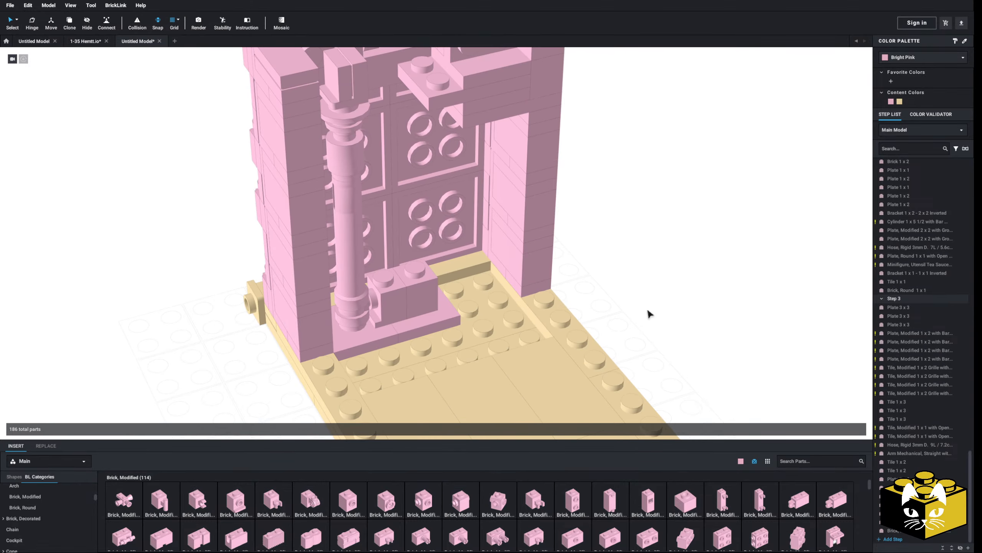
middle_click_drag(649, 314, 641, 329)
mouse_move(659, 370)
right_mouse_down()
mouse_move(636, 368)
mouse_move(658, 368)
mouse_move(660, 392)
mouse_move(656, 375)
mouse_move(658, 391)
mouse_move(644, 382)
right_mouse_up()
scroll(503, 394, "up", 3)
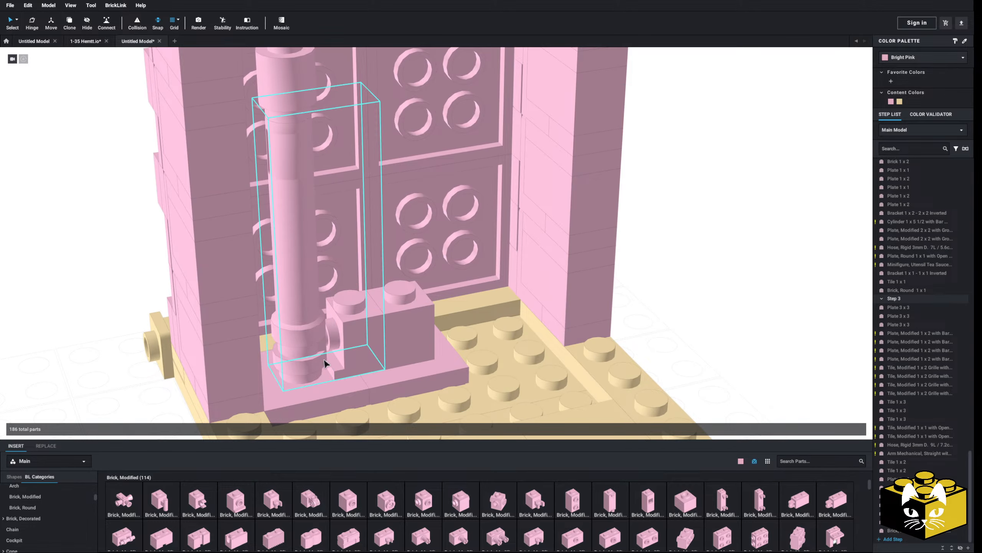
Step: Replace the headlight brick with a Plate, Round 1 x 1 with Open Stud on the side stud, around the mast's horizontal bar
left_click(358, 363)
key("Delete")
scroll(58, 515, "up", 5)
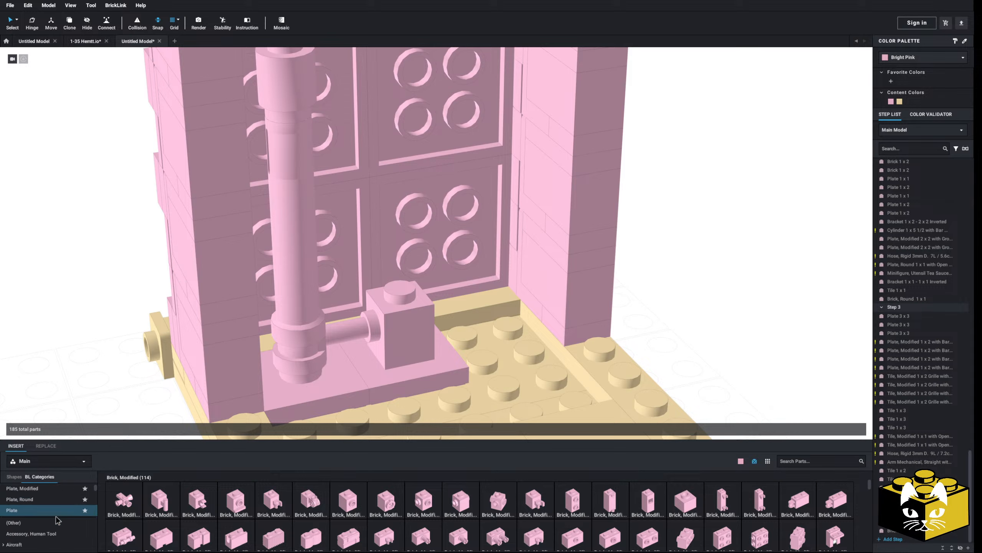
left_click(65, 500)
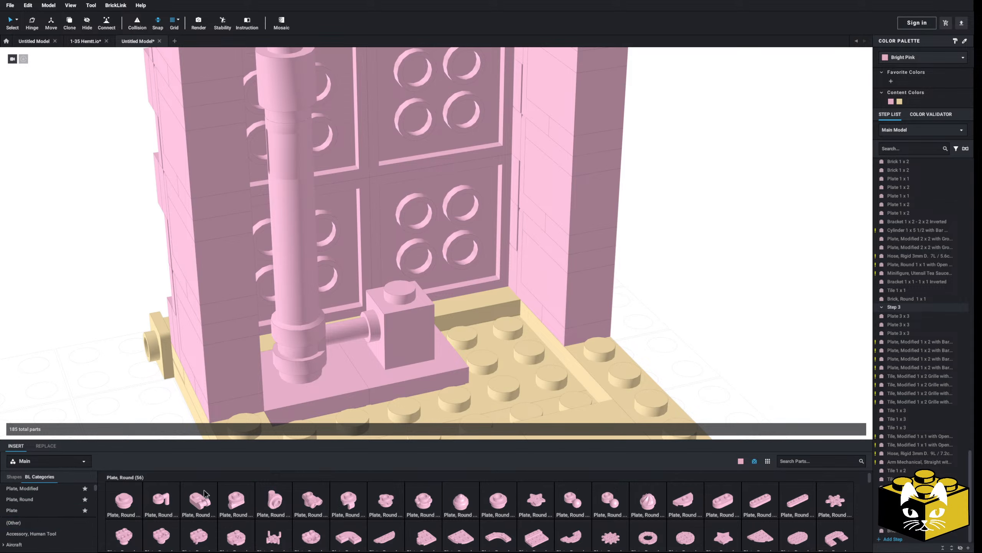
left_click(540, 499)
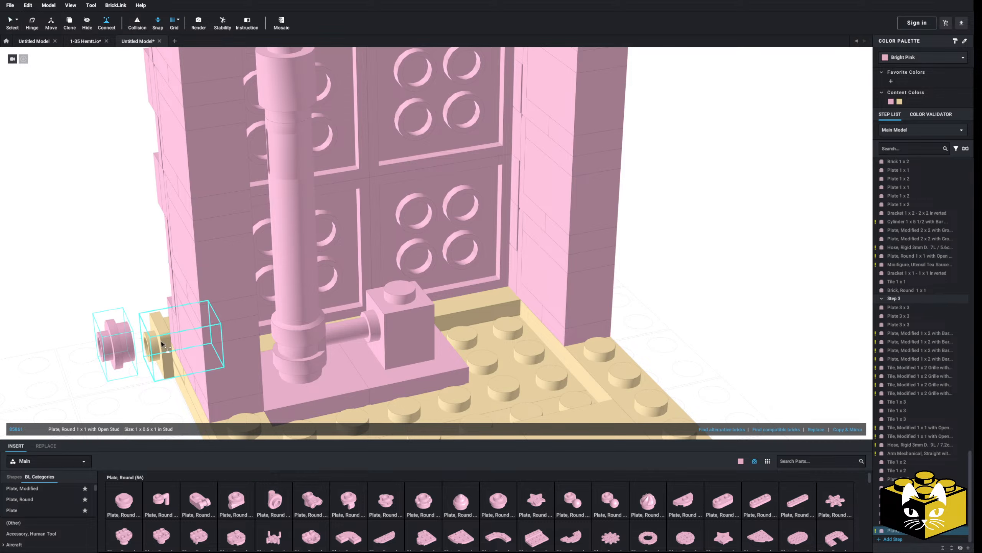
left_click(385, 340)
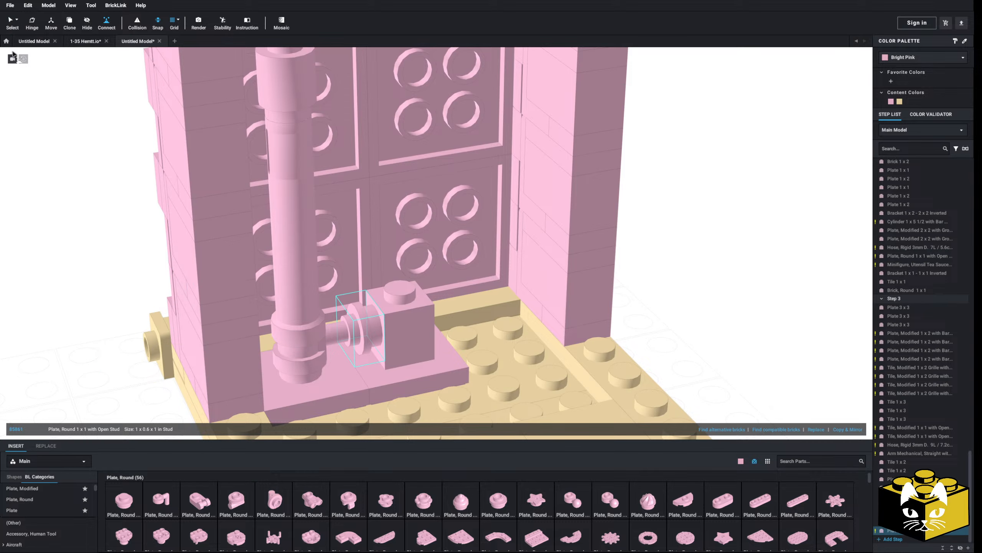
mouse_move(57, 217)
right_mouse_down()
mouse_move(68, 211)
mouse_move(58, 208)
right_mouse_up()
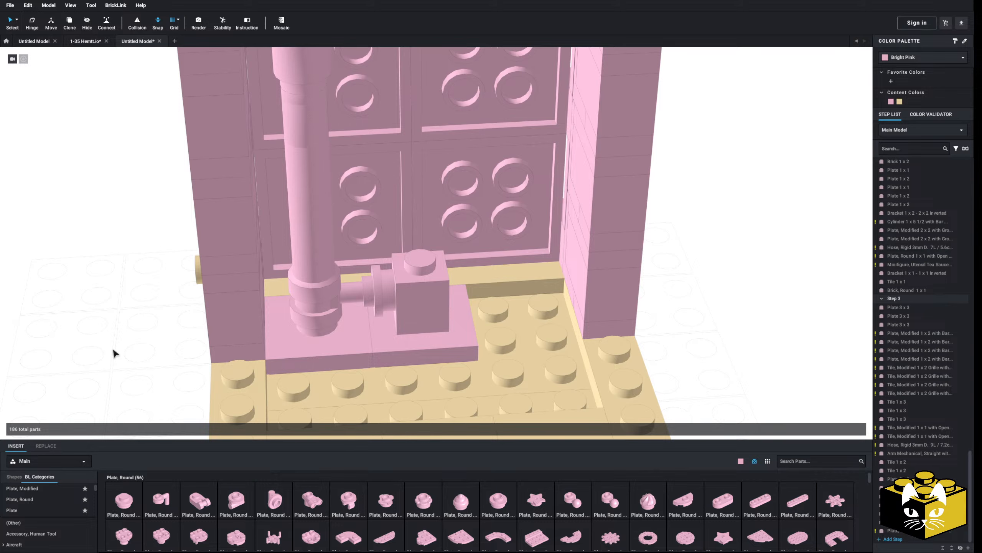
Step: Duplicate the Plate, Round 1 x 1 with Open Stud and place the copy beside it, closer to the mast foot
left_click(381, 294)
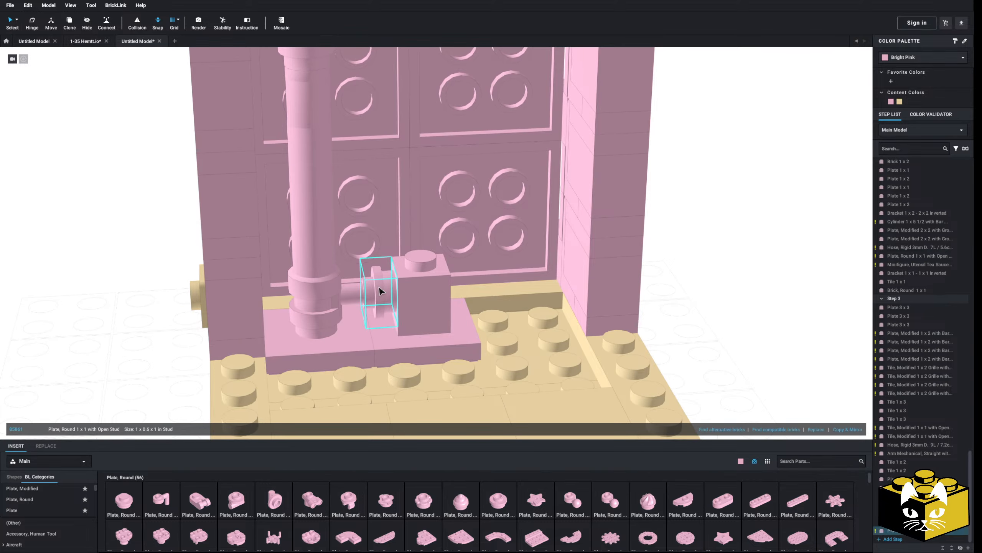
right_click(81, 298)
left_click(104, 322)
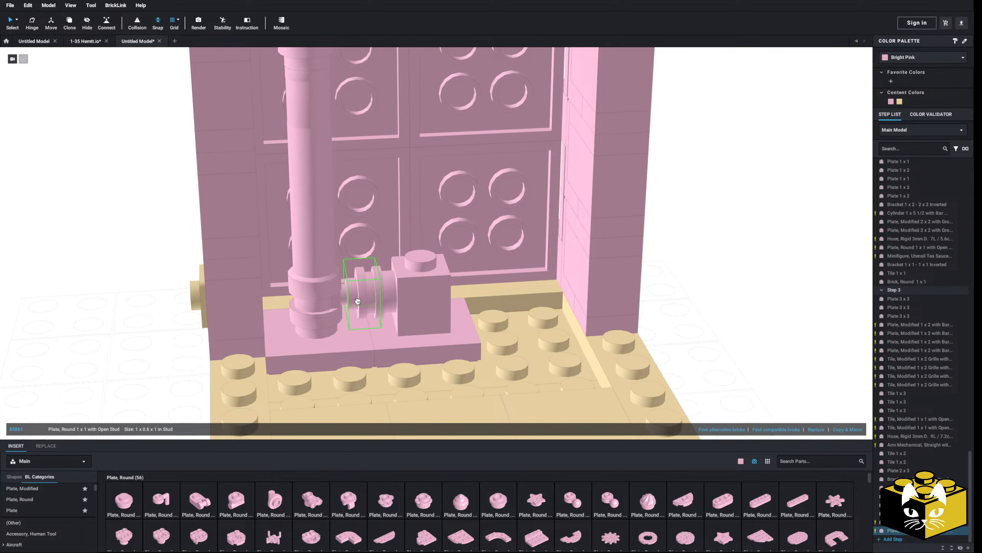
scroll(123, 318, "down", 5)
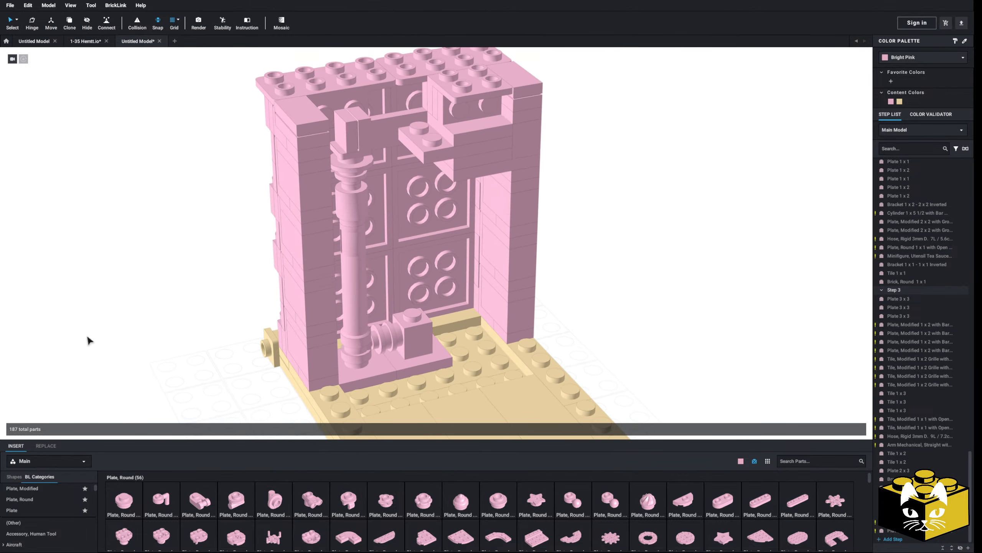
mouse_move(189, 368)
right_mouse_down()
mouse_move(185, 356)
mouse_move(184, 363)
right_mouse_up()
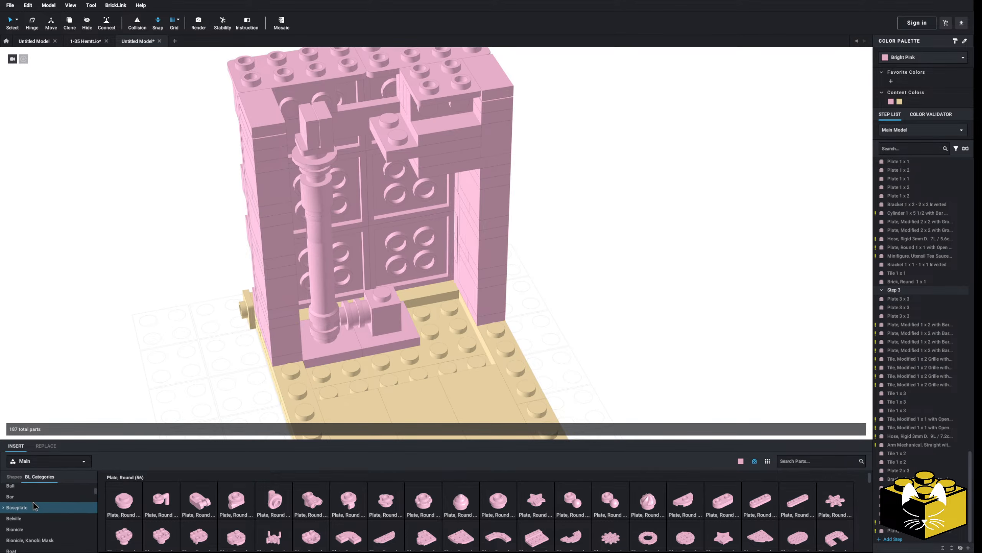
Step: Place a Plate 2 x 2 on the floor beside the mast base and another on top of the stud-on-side brick
scroll(34, 507, "up", 5)
left_click(12, 509)
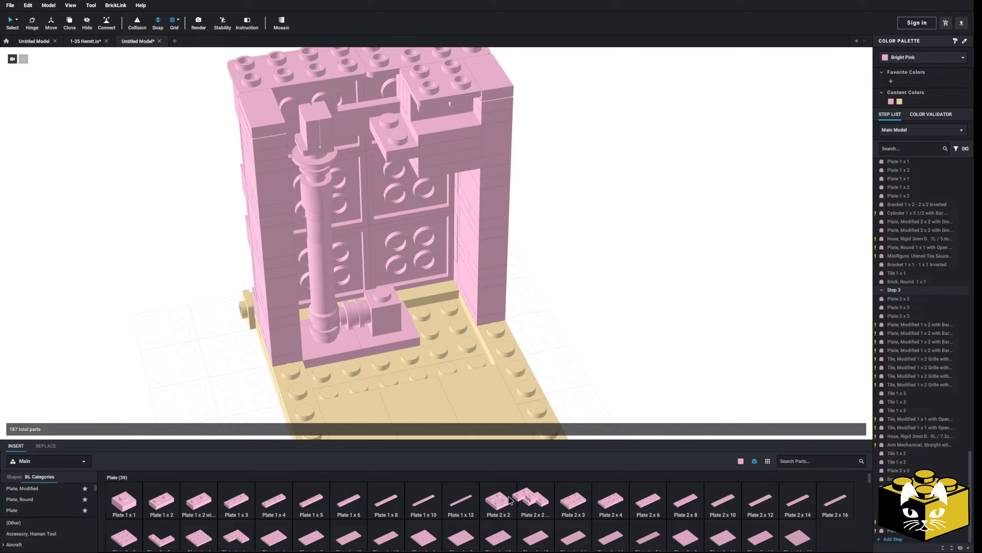
left_click_drag(509, 500, 432, 307)
left_click_drag(488, 500, 384, 290)
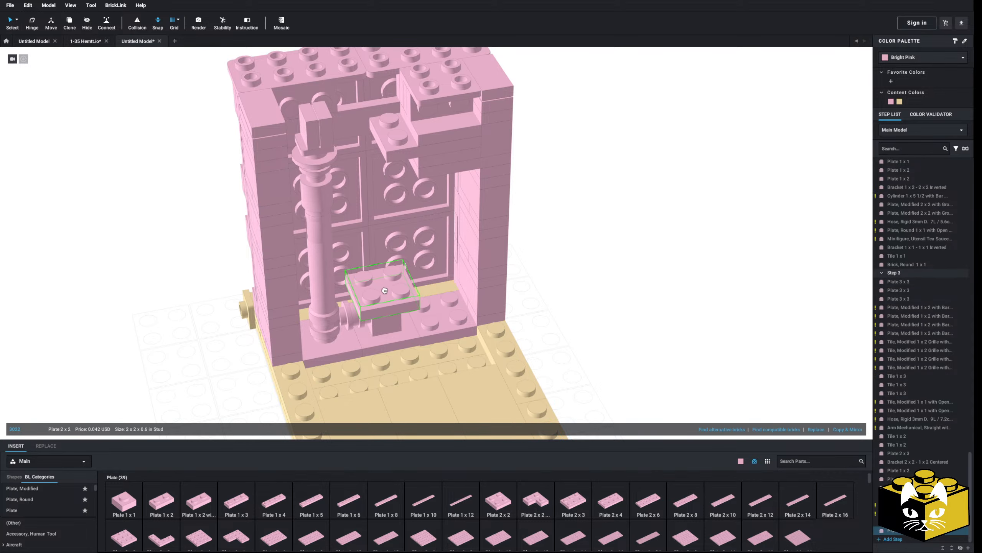
Step: Place a Brick 2 x 2 on the pink floor plate beside the stud-on-side brick
scroll(50, 507, "down", 6)
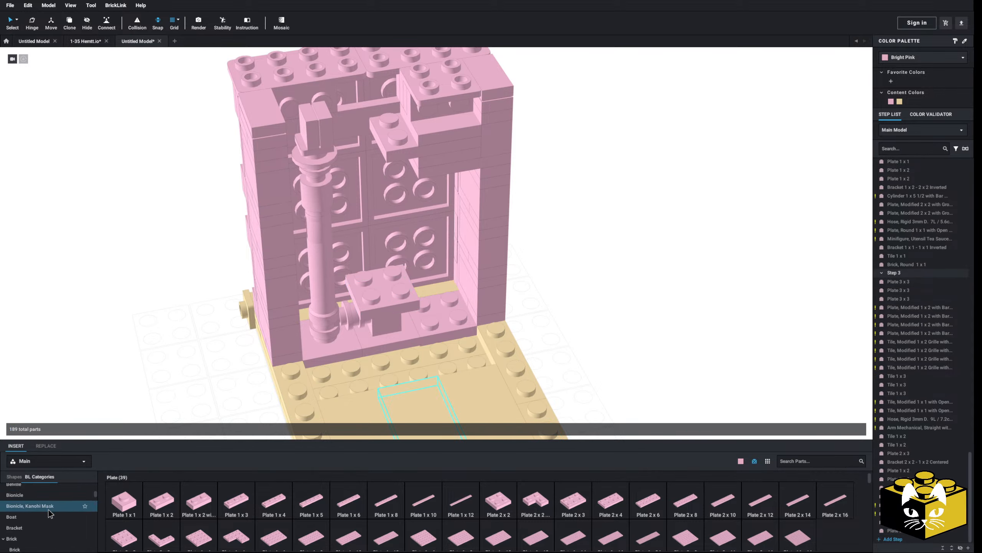
left_click(35, 499)
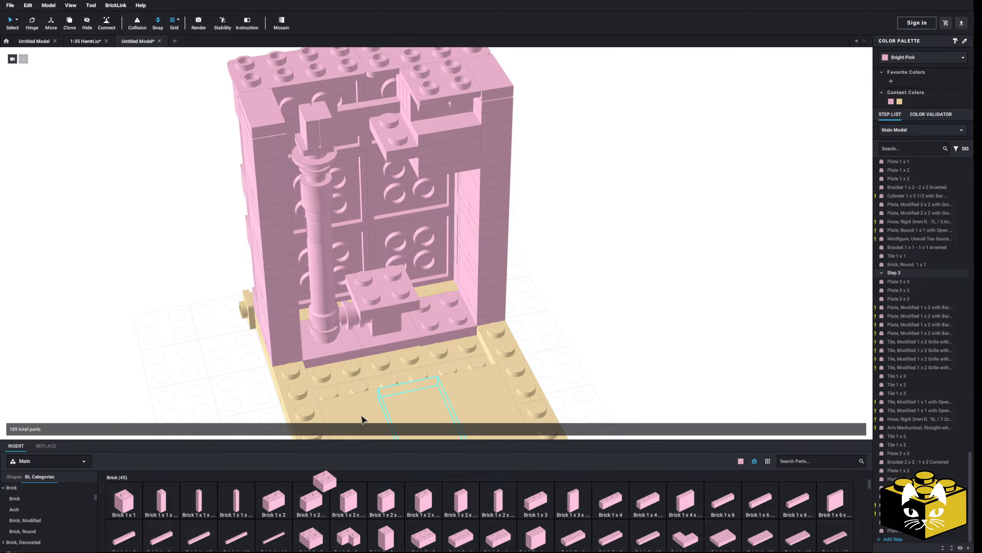
left_click_drag(362, 420, 441, 290)
Step: Replace the Plate 2 x 2 on the stud-on-side brick with a Plate 2 x 4 spanning it and the neighbouring brick
key("Delete")
scroll(50, 515, "up", 6)
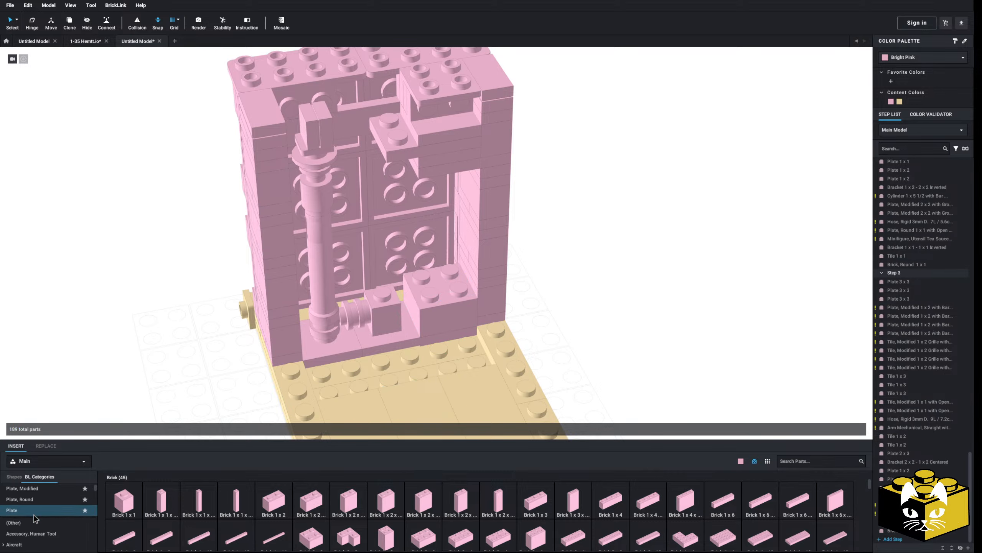
left_click(11, 510)
left_click_drag(594, 491, 415, 282)
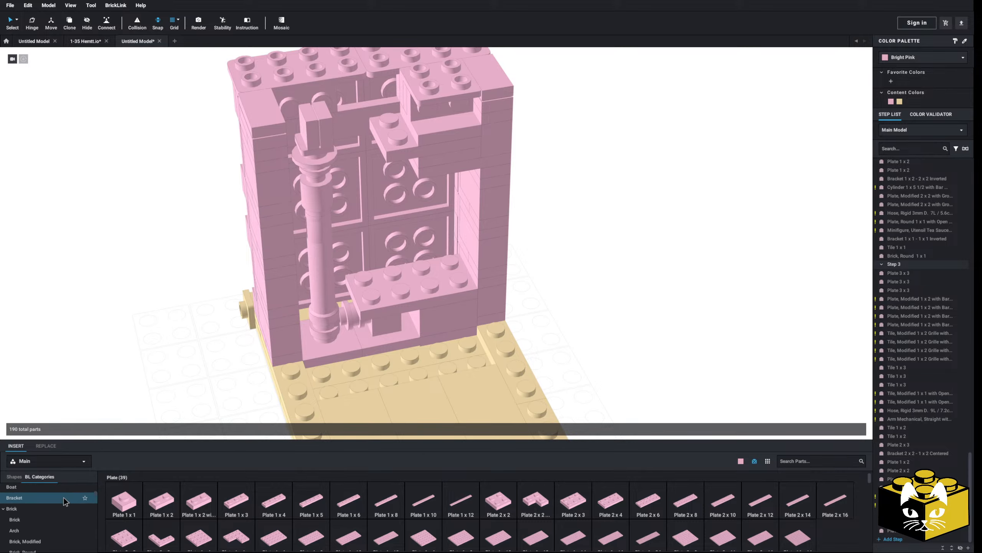
Step: Examine the mast area of the BOC trailer in the Typhon reference slide, after bringing up the modified bricks
left_click(49, 503)
scroll(191, 302, "down", 5)
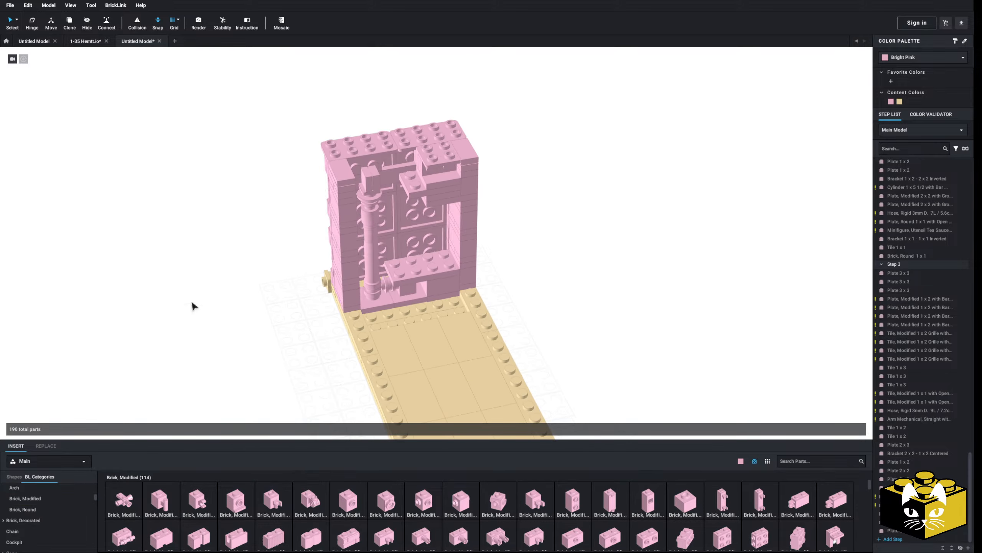
middle_click_drag(191, 302, 155, 398)
scroll(141, 403, "down", 5)
right_click_drag(142, 403, 172, 396)
scroll(327, 367, "up", 4)
middle_click_drag(174, 362, 402, 368)
scroll(402, 368, "up", 5)
middle_click_drag(144, 366, 191, 419)
scroll(337, 427, "down", 4)
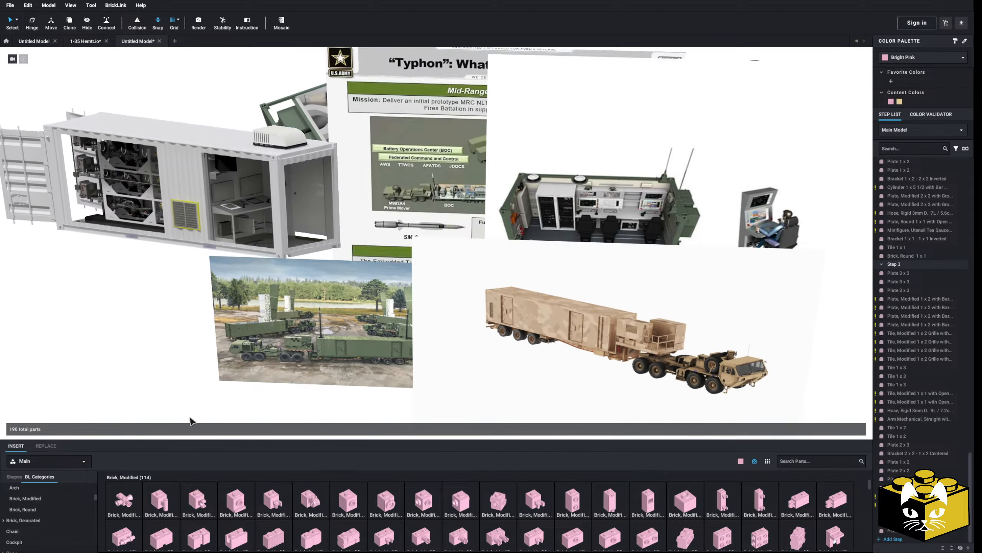
right_click_drag(191, 419, 187, 448)
scroll(224, 413, "up", 5)
middle_click_drag(223, 412, 337, 346)
scroll(338, 347, "up", 4)
scroll(336, 343, "up", 3)
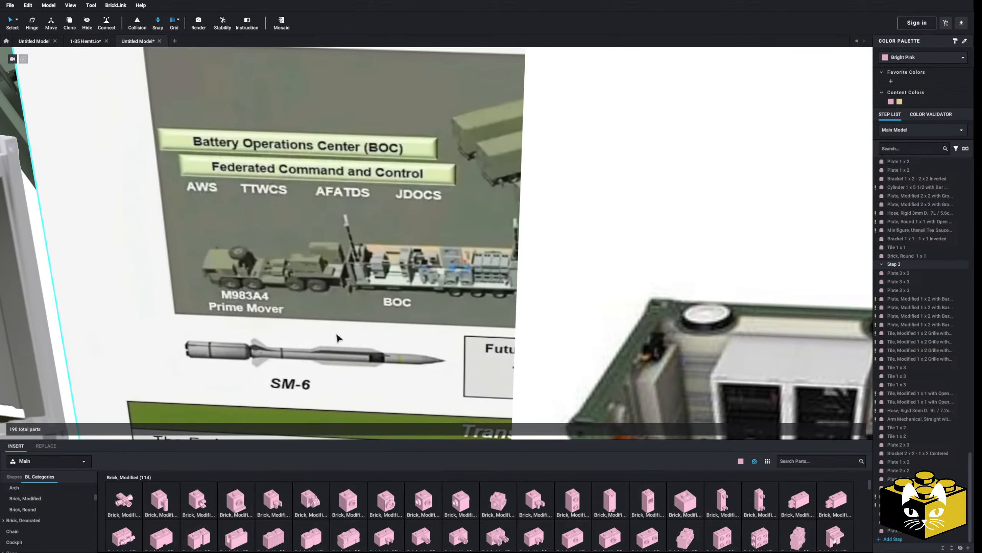
scroll(359, 257, "up", 1)
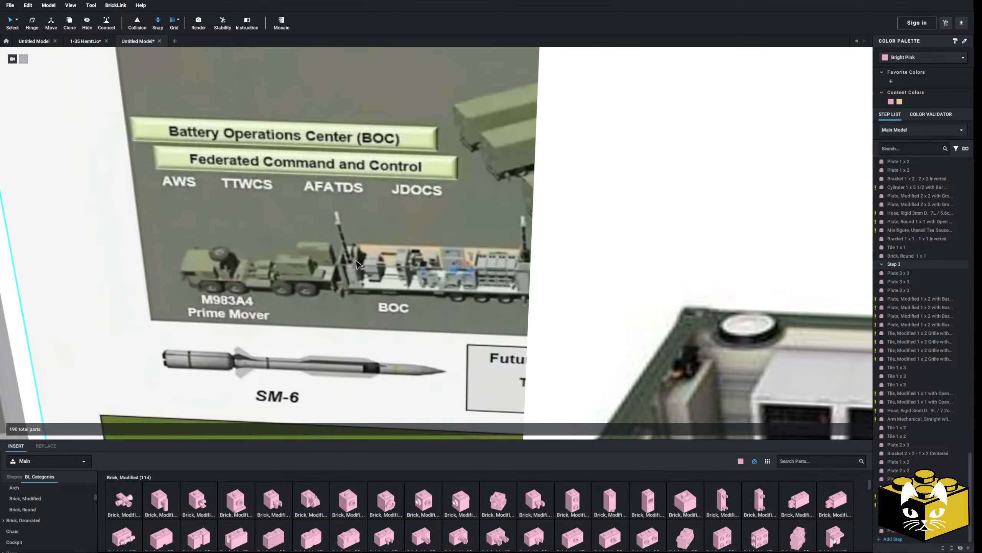
Step: Stack three Bright Pink 2 x 4 bricks on the studded ledge on the inner side of the end wall
scroll(349, 280, "down", 10)
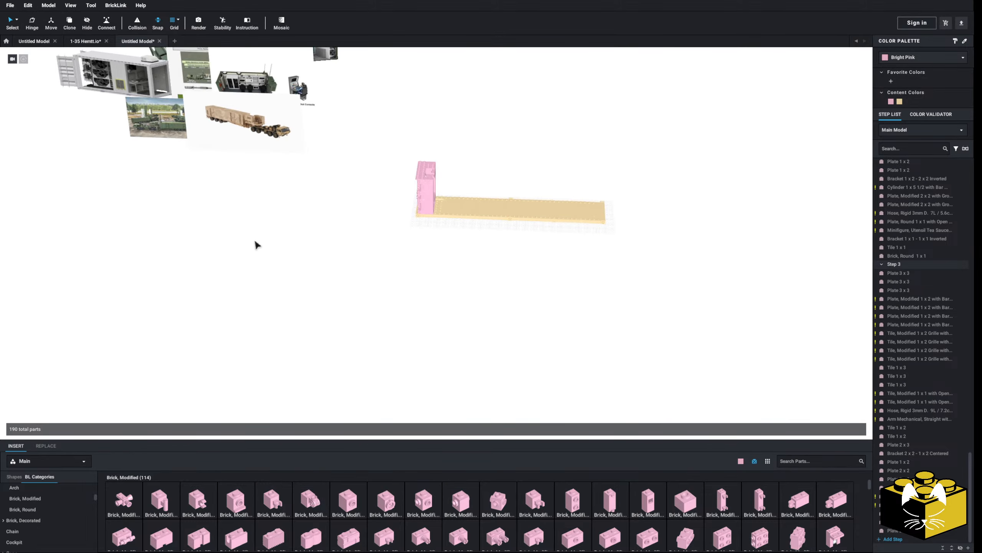
right_click_drag(255, 241, 220, 259)
middle_click_drag(220, 259, 196, 289)
scroll(194, 288, "up", 8)
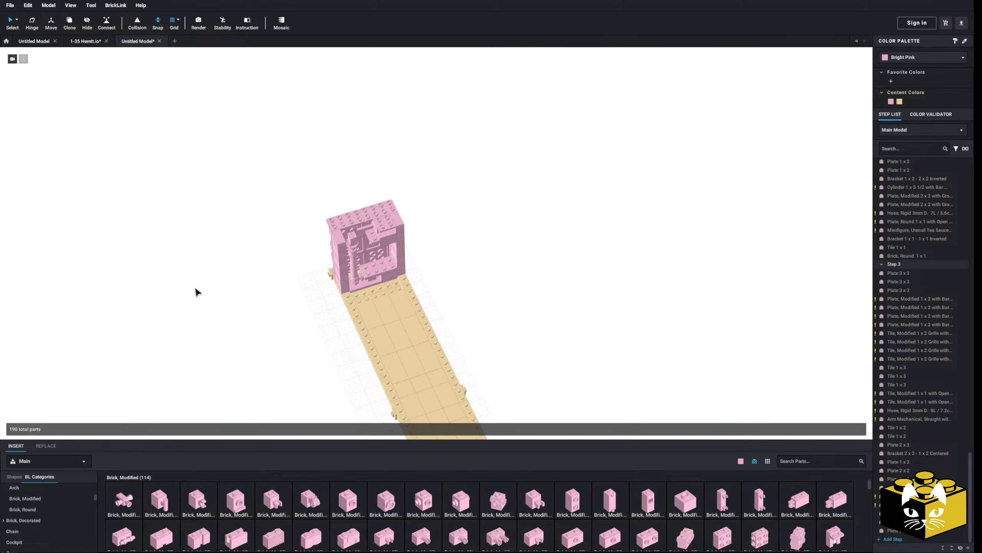
right_click_drag(176, 281, 185, 272)
middle_click_drag(185, 272, 192, 304)
scroll(193, 303, "up", 1)
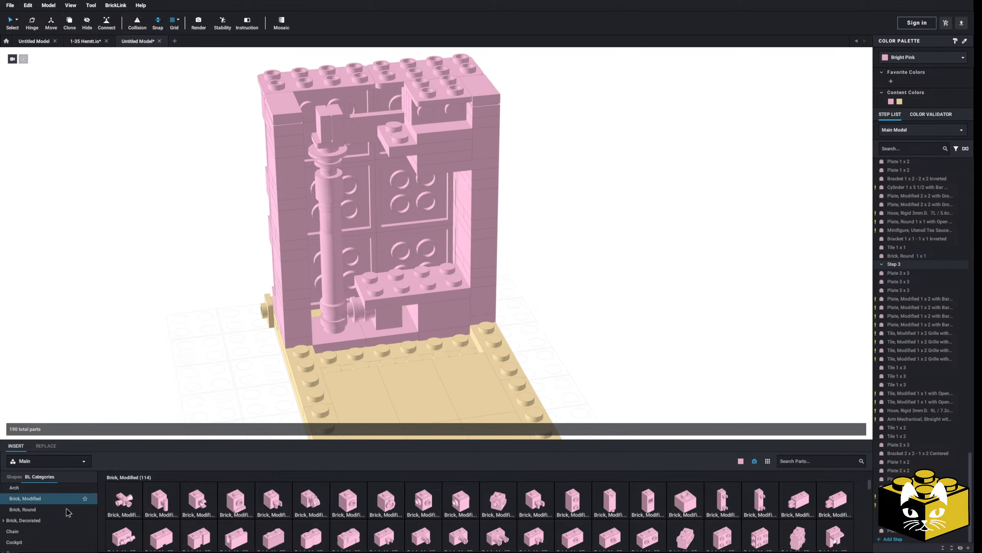
scroll(44, 507, "up", 2)
scroll(39, 504, "up", 1)
left_click(38, 503)
scroll(387, 505, "up", 1)
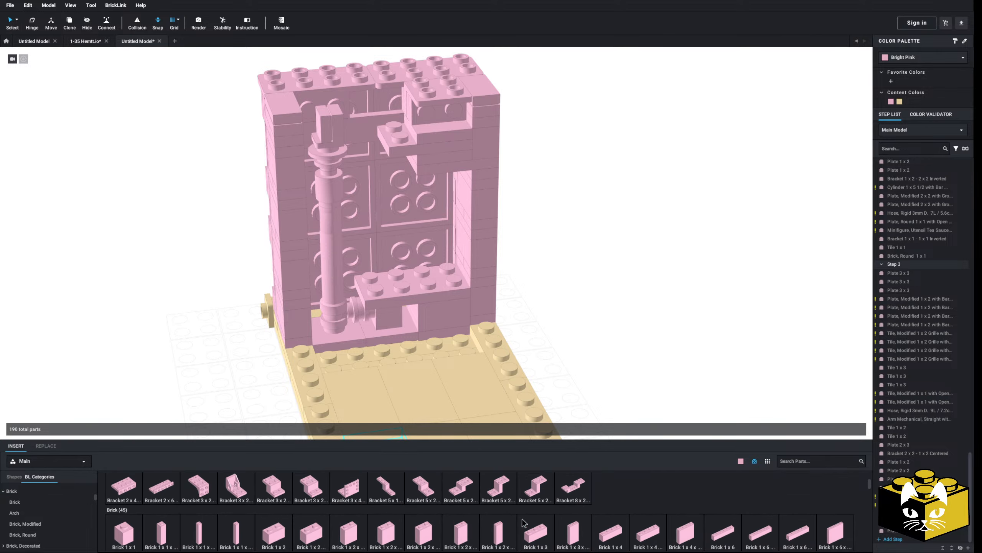
scroll(426, 503, "down", 3)
left_click(461, 488)
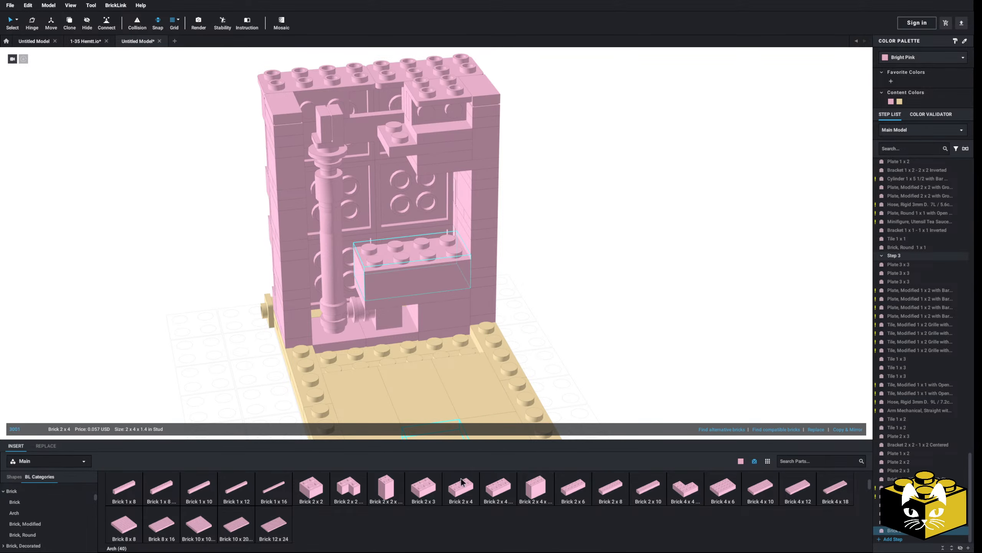
left_click(423, 259)
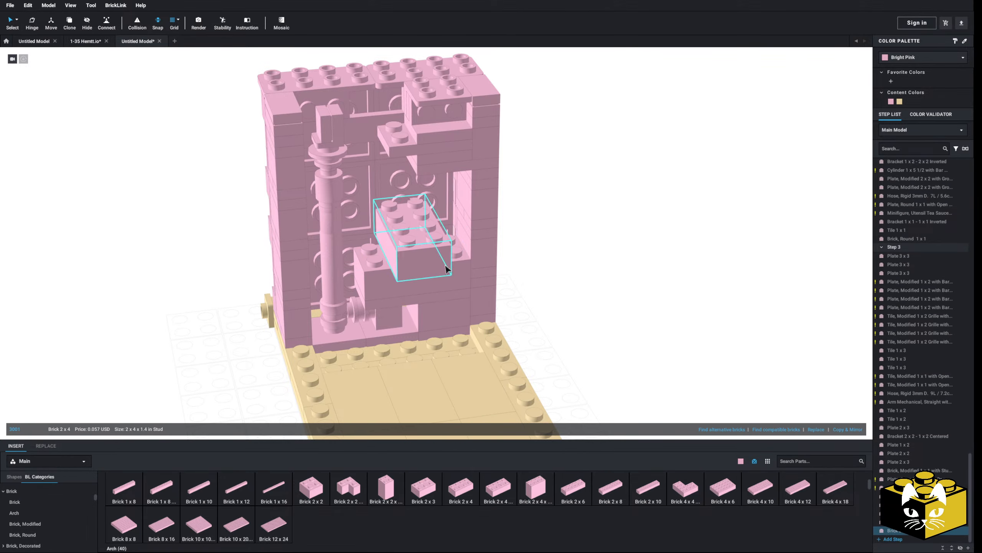
left_click(422, 224)
key("Escape")
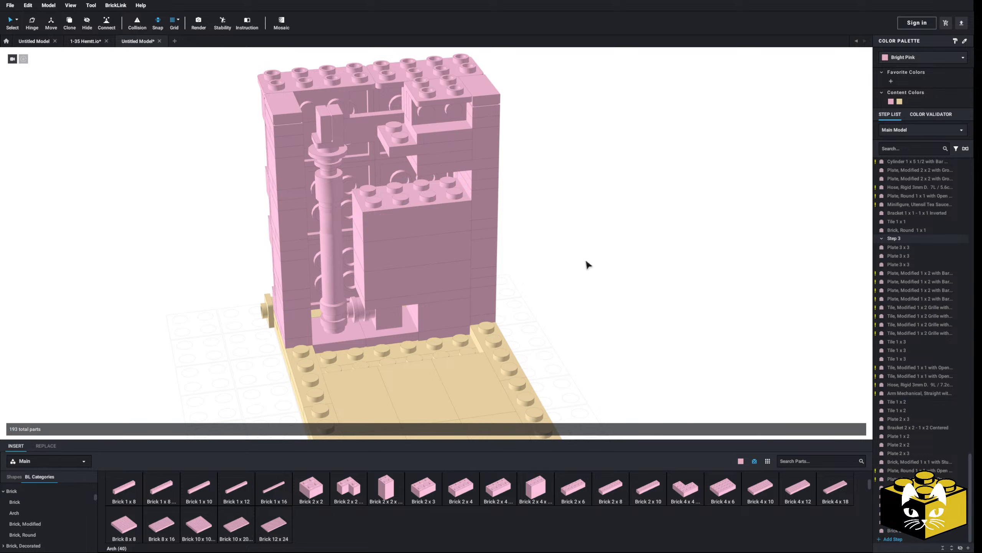
Step: Try to stack a fourth 2 x 4 brick on the inner stack beneath the protruding plates
middle_click_drag(570, 315, 553, 338)
mouse_move(554, 337)
right_mouse_down()
mouse_move(550, 316)
mouse_move(546, 341)
right_mouse_up()
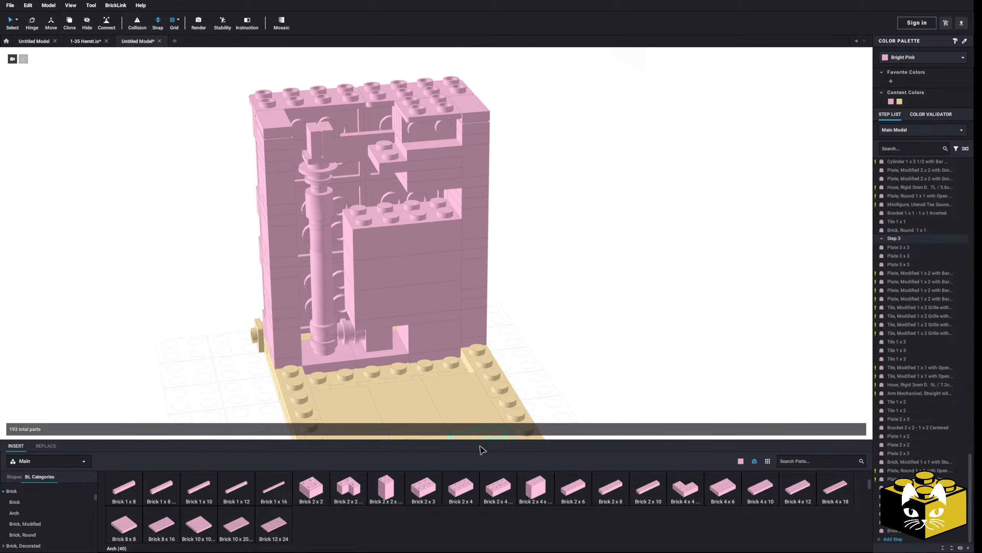
left_click(403, 190)
left_click(599, 235)
middle_click_drag(599, 244, 598, 254)
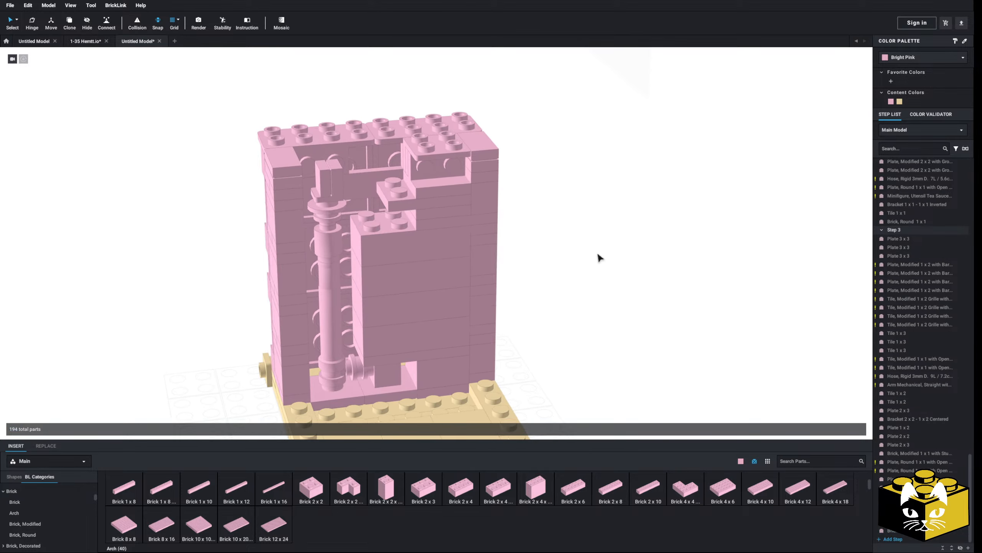
right_click_drag(598, 254, 571, 246)
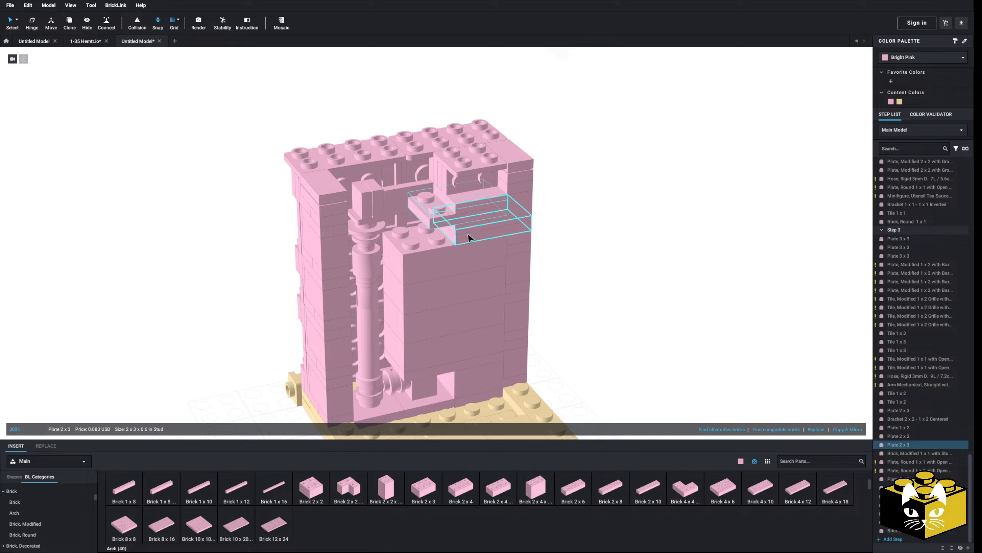
left_click(577, 243)
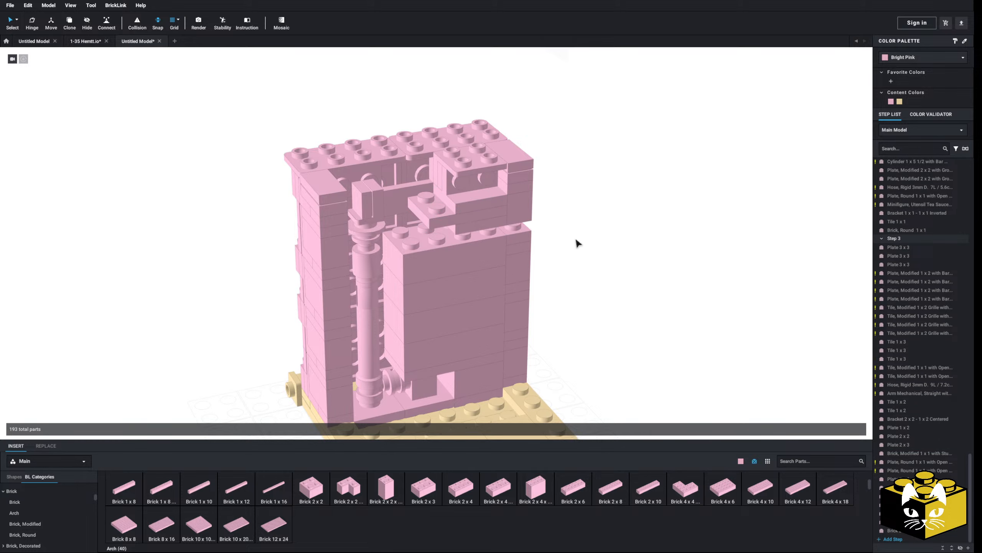
Step: Delete the 2 x 3 and 2 x 2 plates protruding above the brick stack
left_click(458, 220)
key("Delete")
left_click(461, 224)
key("Delete")
Step: Copy a plate from the wall's edge column and paste it into the gap left beside the brick stack
right_click(521, 245)
left_click(532, 258)
right_click(590, 253)
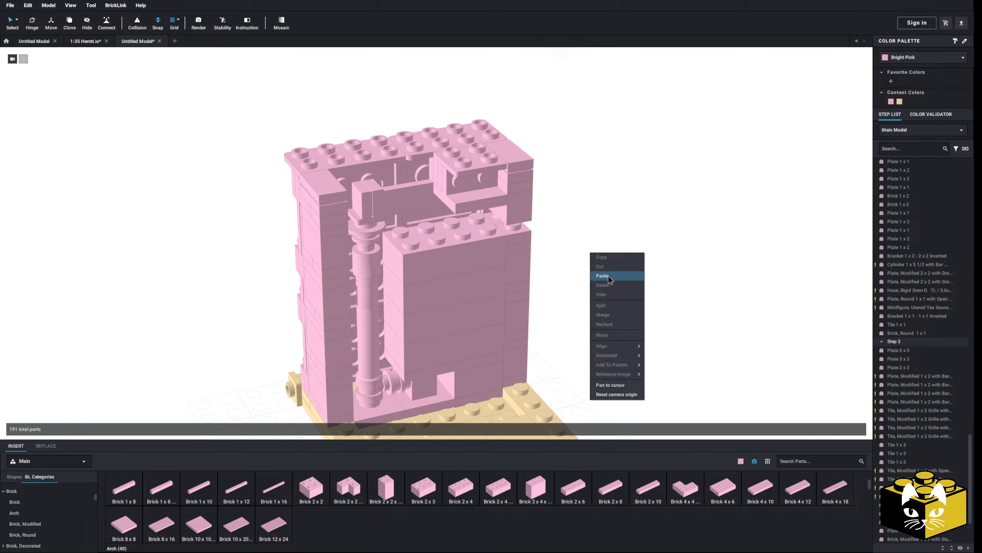
left_click(607, 277)
right_click_drag(510, 214, 551, 322)
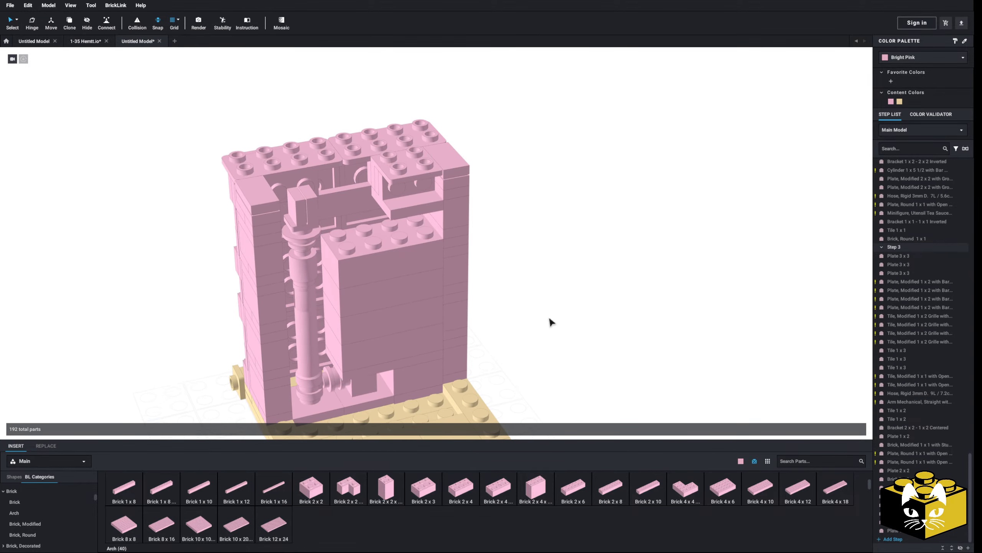
Step: Add a 2 x 4 brick and a 2 x 2 brick on top of the inner stack and cap them with a 2 x 2 tile
left_click(460, 491)
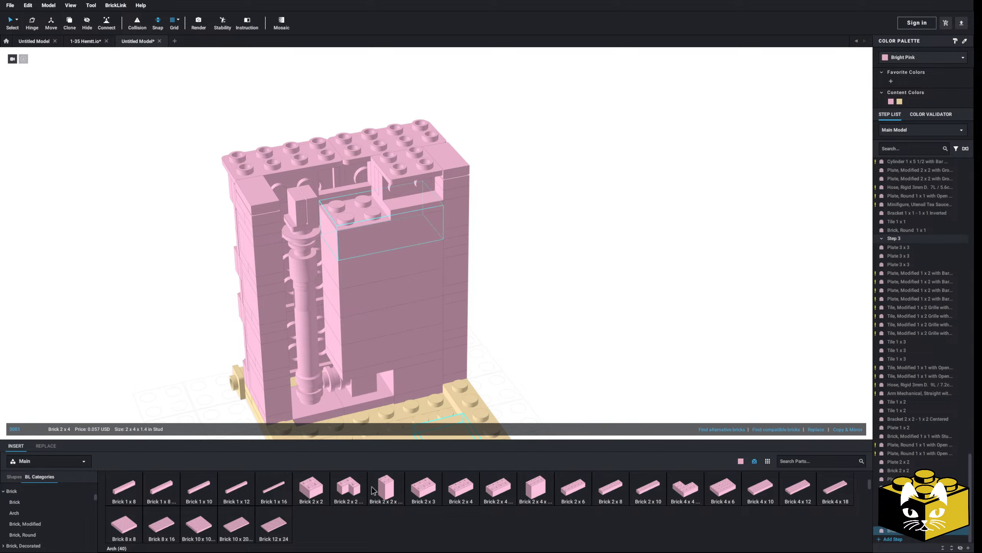
left_click(354, 184)
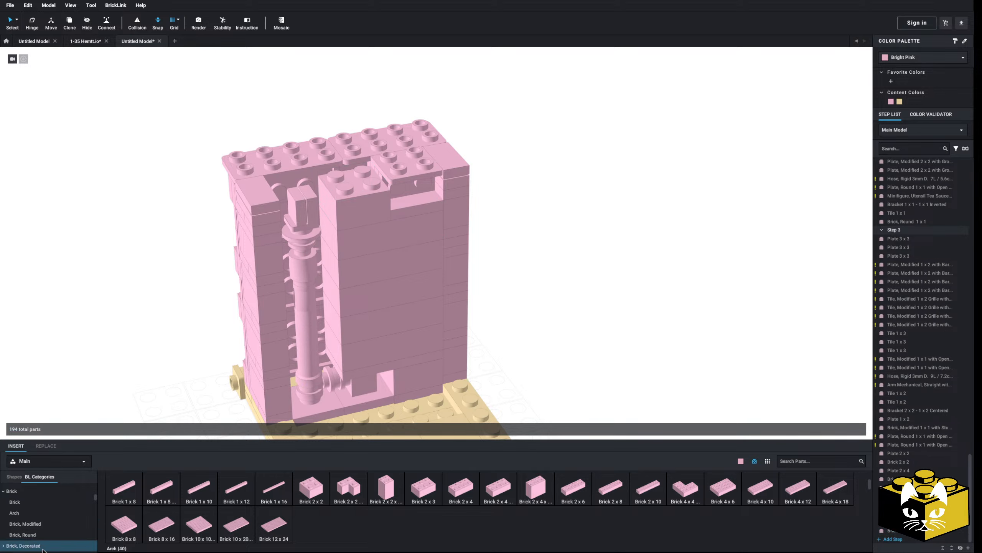
scroll(14, 510, "down", 5)
scroll(23, 502, "down", 5)
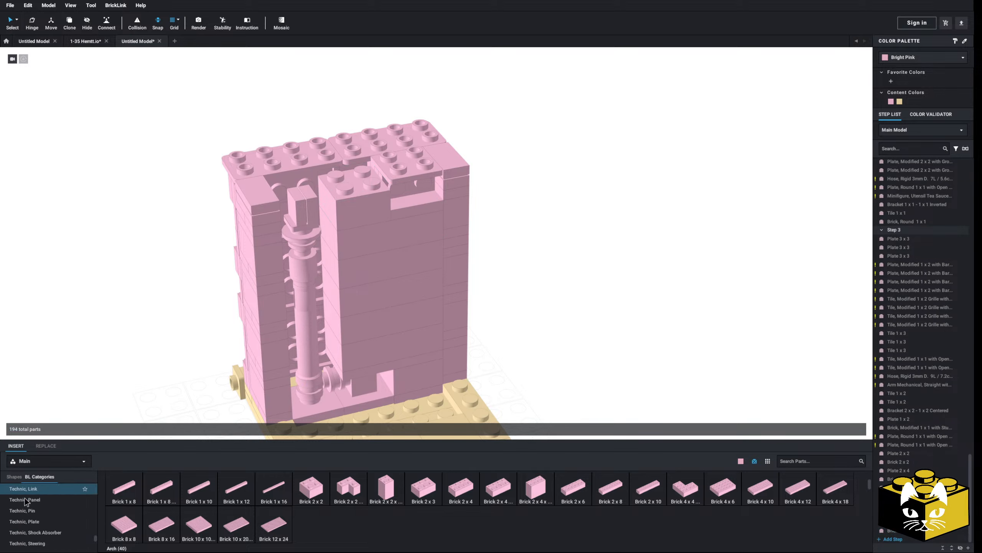
scroll(25, 502, "down", 5)
left_click(23, 501)
left_click_drag(410, 503, 366, 170)
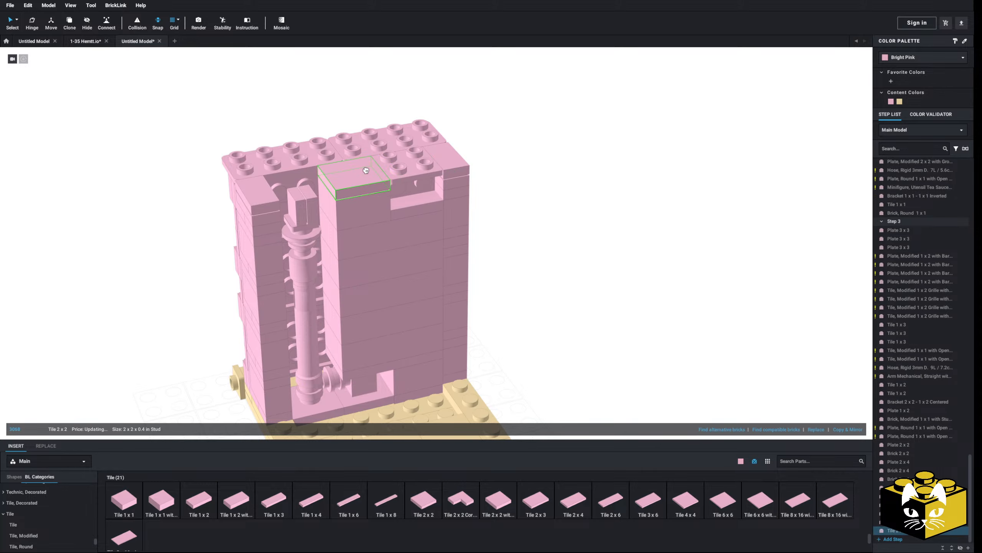
left_click(578, 257)
Step: Delete the three tan 2 x 4 tiles across the empty far end of the base
scroll(561, 282, "down", 5)
right_click_drag(544, 307, 482, 280)
middle_click_drag(482, 280, 258, 221)
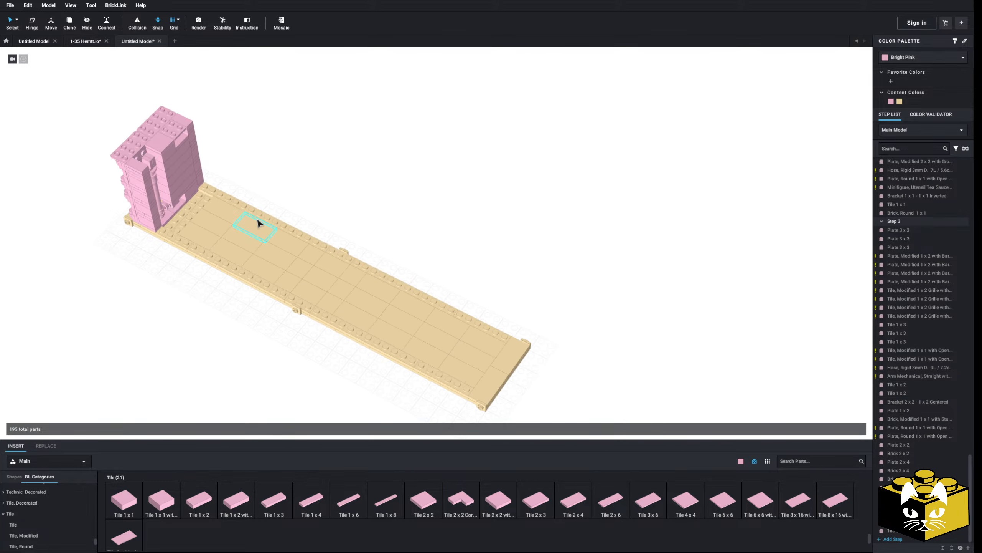
right_click_drag(491, 345, 563, 337)
left_click(551, 328)
left_click(554, 339, "ctrl")
left_click(541, 351, "ctrl")
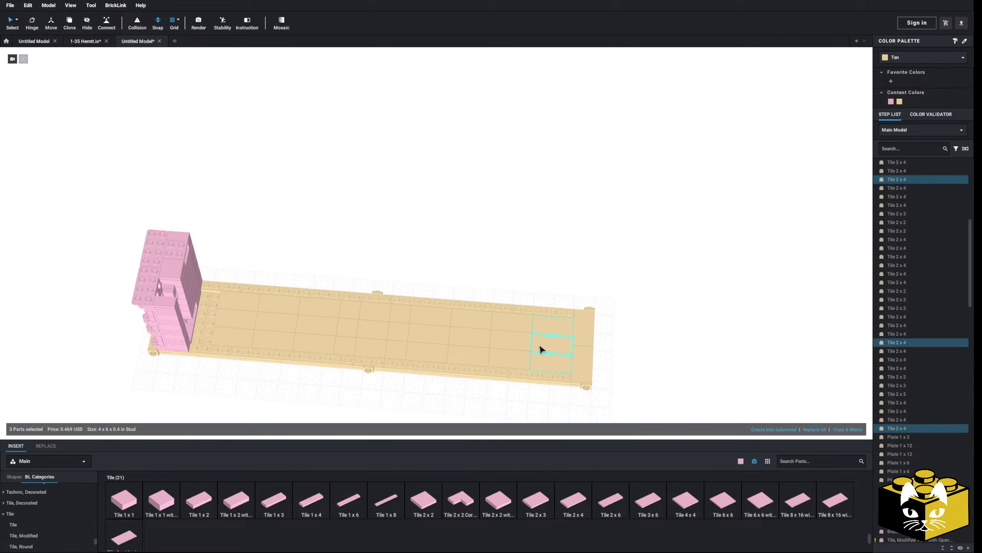
key("Delete")
Step: Select all pink parts of the end wall by colour and copy them
middle_click_drag(278, 301, 437, 285)
right_click_drag(437, 285, 371, 255)
left_click(16, 20)
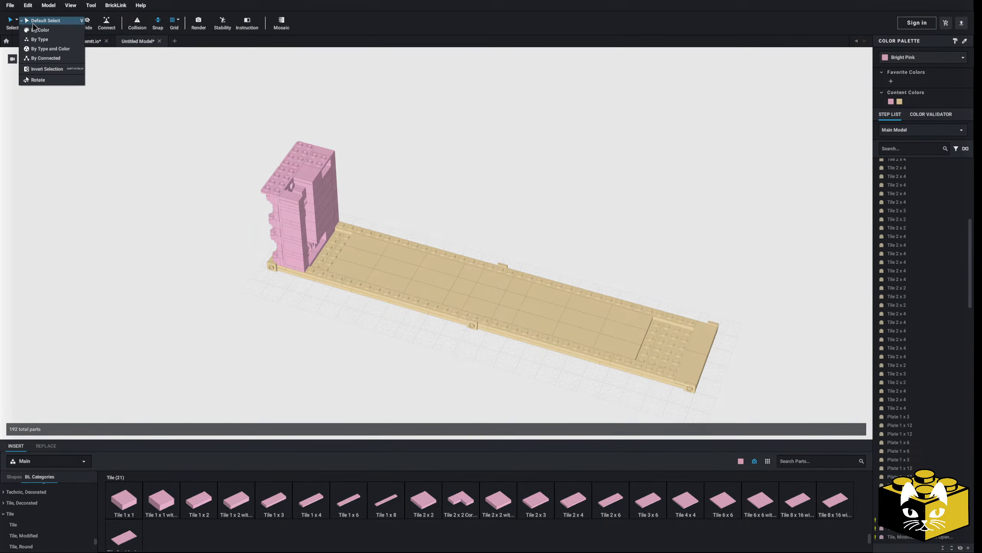
left_click(43, 30)
right_click(295, 170)
left_click(303, 174)
left_click(451, 168)
Step: Paste the end wall, rotate it to face the original, place it on the base's far end, and restore Default Select
key("ctrl+v")
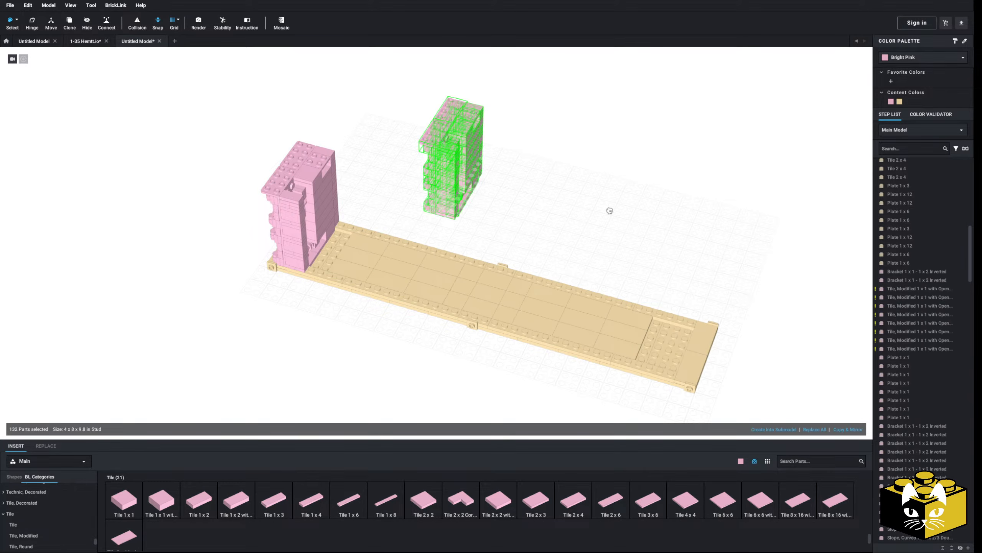
key("Left")
key("Left")
middle_click_drag(722, 265, 598, 195)
scroll(584, 201, "up", 4)
right_click_drag(657, 209, 587, 216)
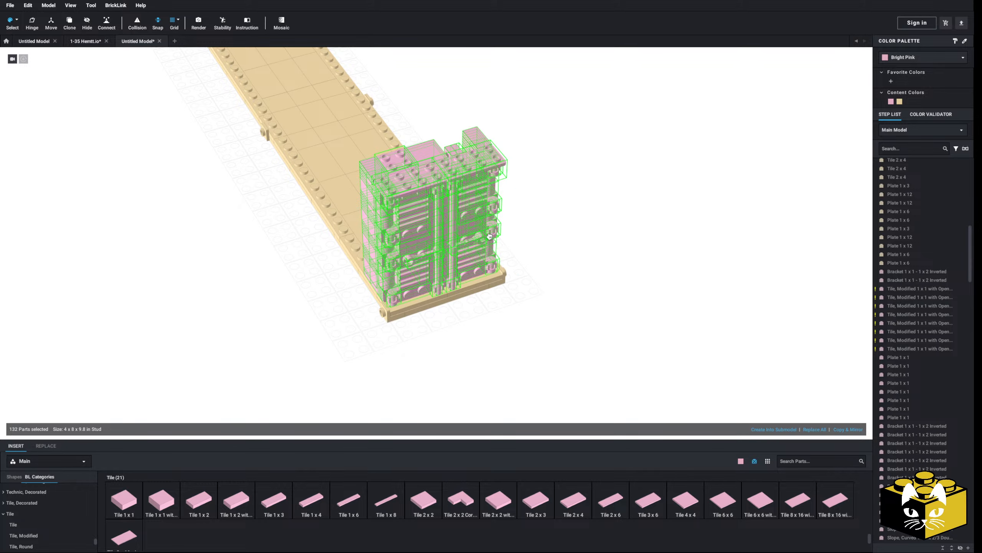
left_click(489, 236)
right_click_drag(579, 259, 597, 278)
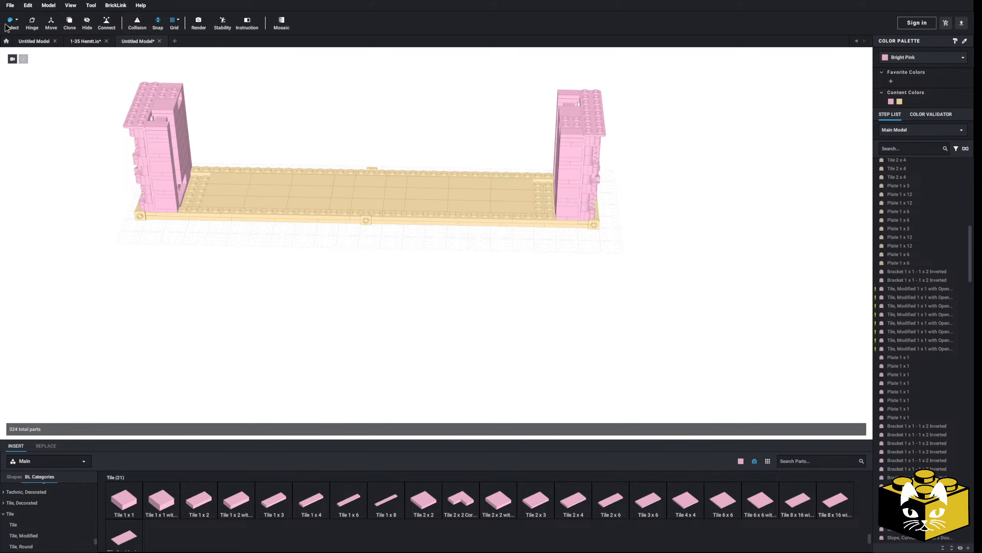
left_click(16, 20)
left_click(43, 19)
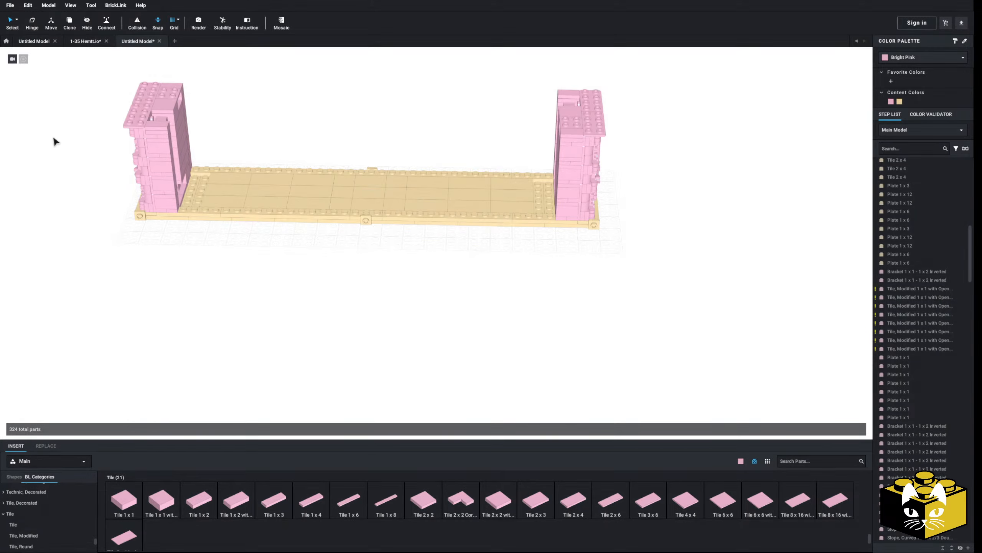
Step: Duplicate a 1 x 2 plate, join a 1 x 2 tile to it, and fit the pair into the notch near the first wall's top
right_click_drag(53, 135, 90, 182)
scroll(118, 231, "up", 5)
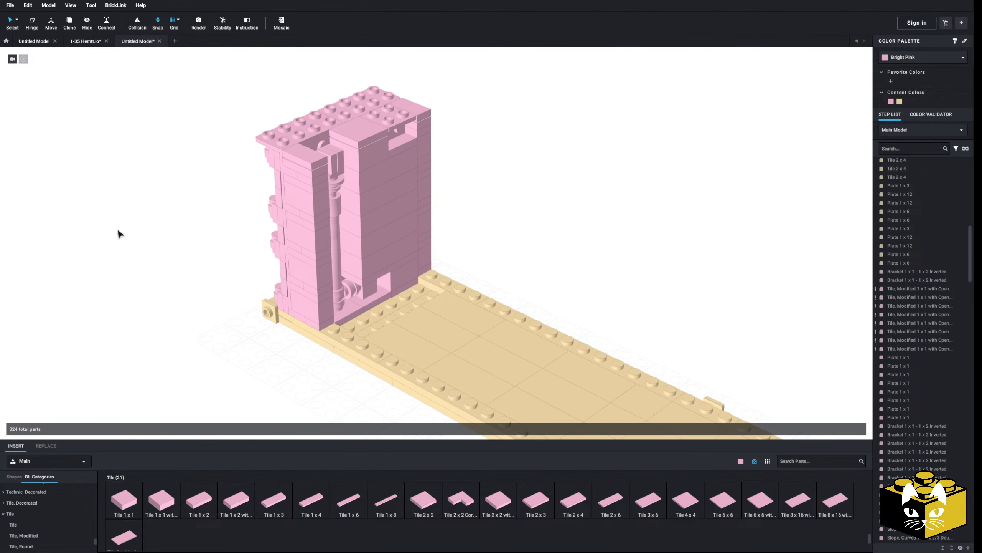
scroll(132, 271, "up", 3)
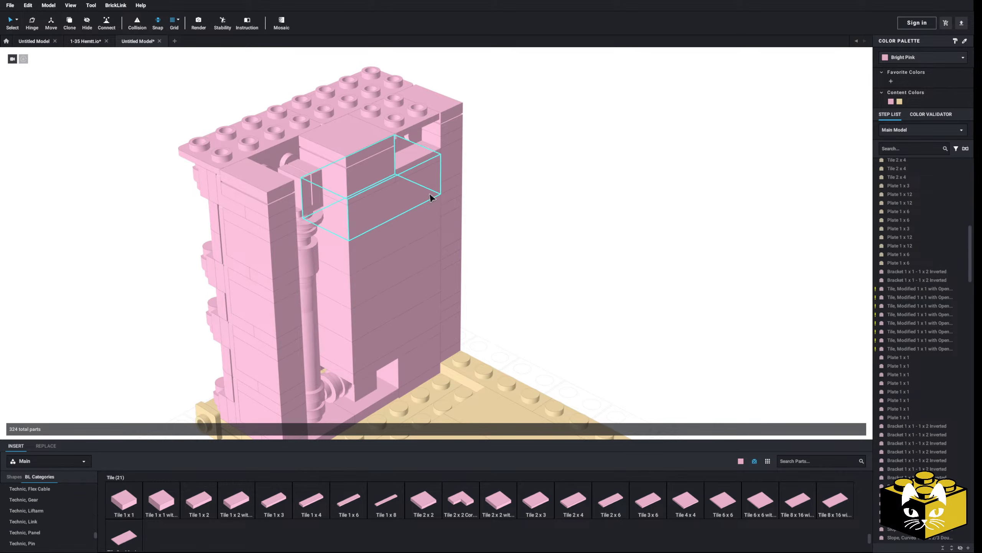
left_click(451, 136)
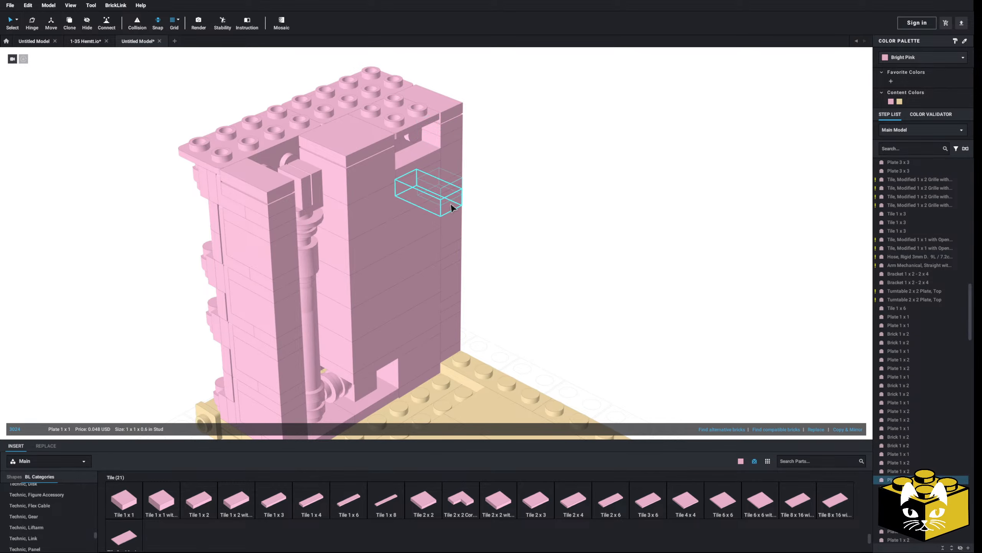
right_click(451, 204)
left_click(462, 218)
right_click(518, 204)
left_click(535, 228)
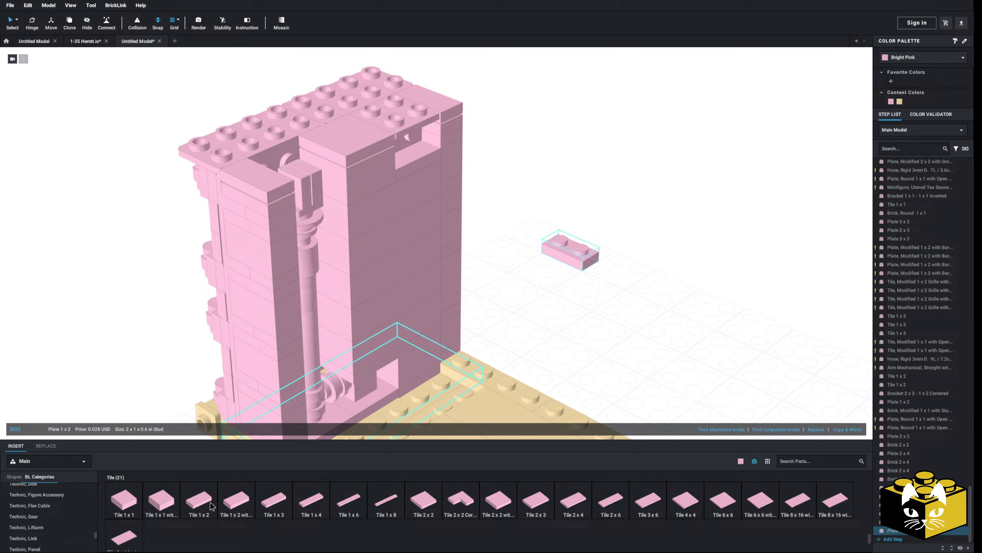
left_click_drag(212, 506, 420, 158)
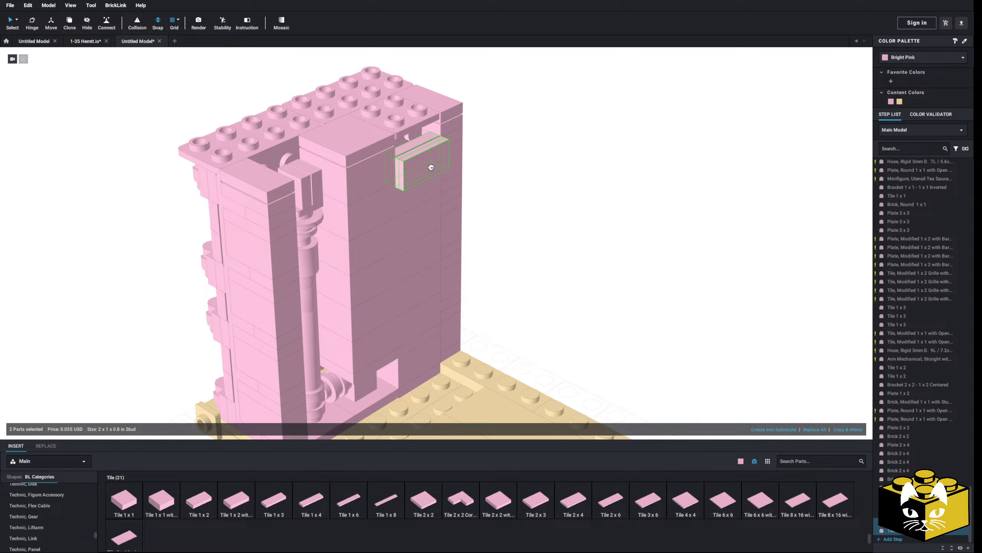
Step: Copy the plate-and-tile pair and place the copy in the matching notch of the opposite end wall
right_click(534, 175)
left_click(551, 197)
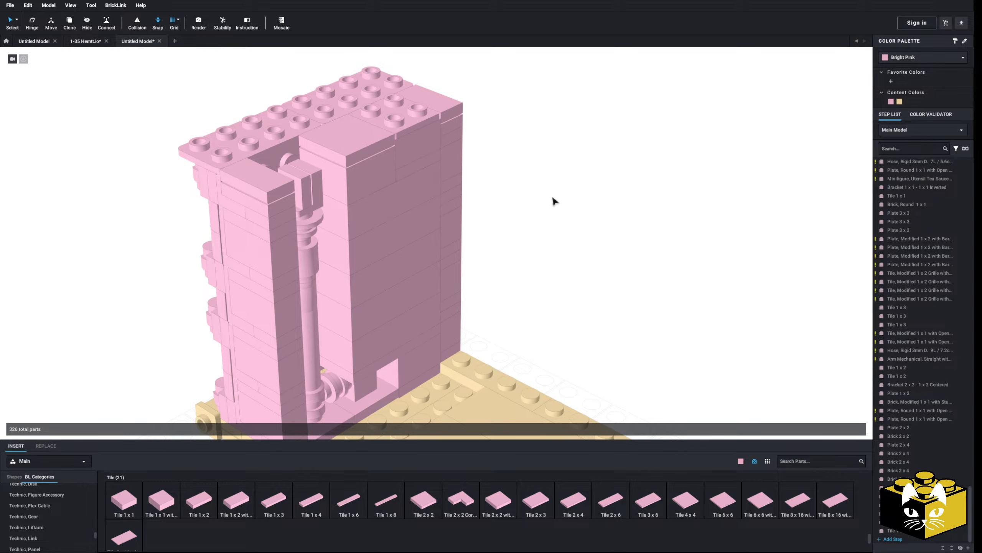
right_click(552, 198)
left_click(564, 224)
scroll(565, 240, "down", 5)
middle_click_drag(566, 251, 469, 211)
right_click_drag(469, 211, 332, 217)
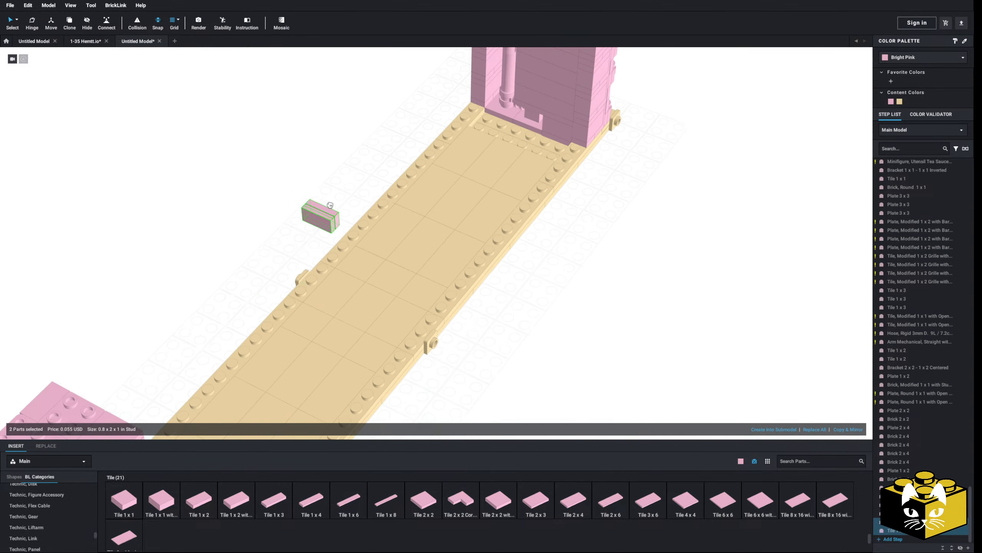
middle_click_drag(333, 217, 308, 363)
left_click(310, 288)
Step: Examine the camouflaged trailer reference image, including its side doors and front corner, and the base beside the first end wall
right_click_drag(310, 289, 428, 297)
middle_click_drag(428, 297, 348, 252)
scroll(348, 253, "down", 5)
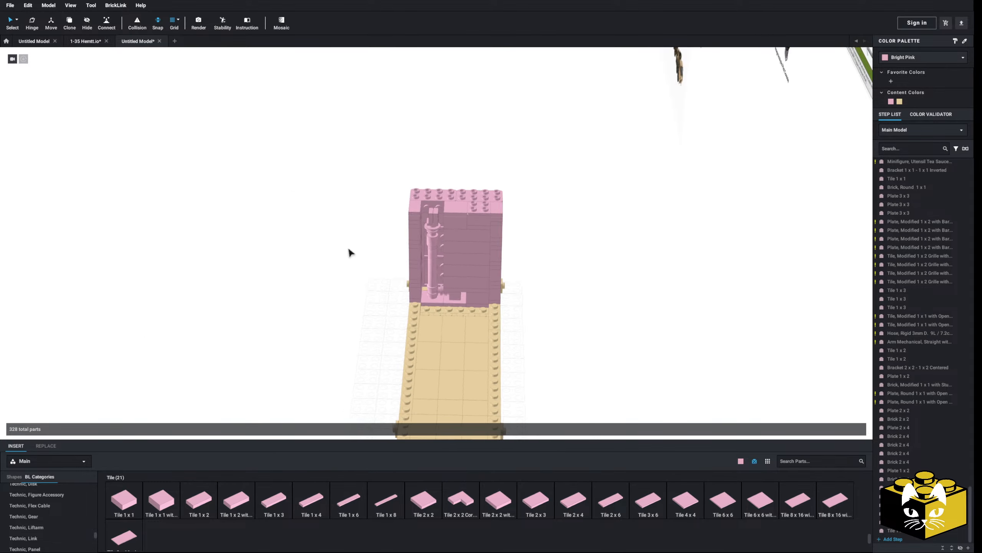
right_click_drag(349, 252, 331, 288)
scroll(451, 348, "up", 4)
middle_click_drag(450, 349, 132, 239)
scroll(132, 240, "up", 5)
scroll(150, 257, "up", 2)
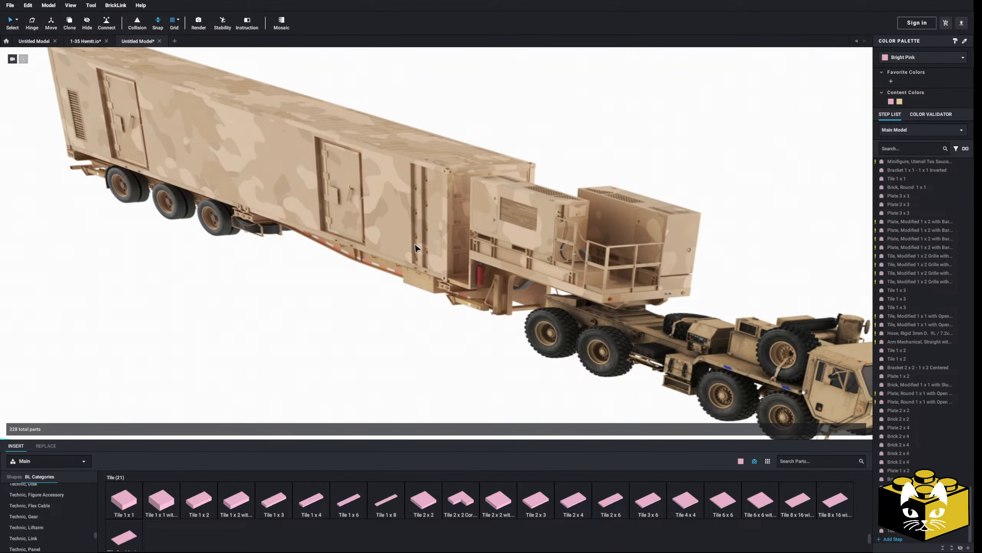
scroll(425, 242, "up", 8)
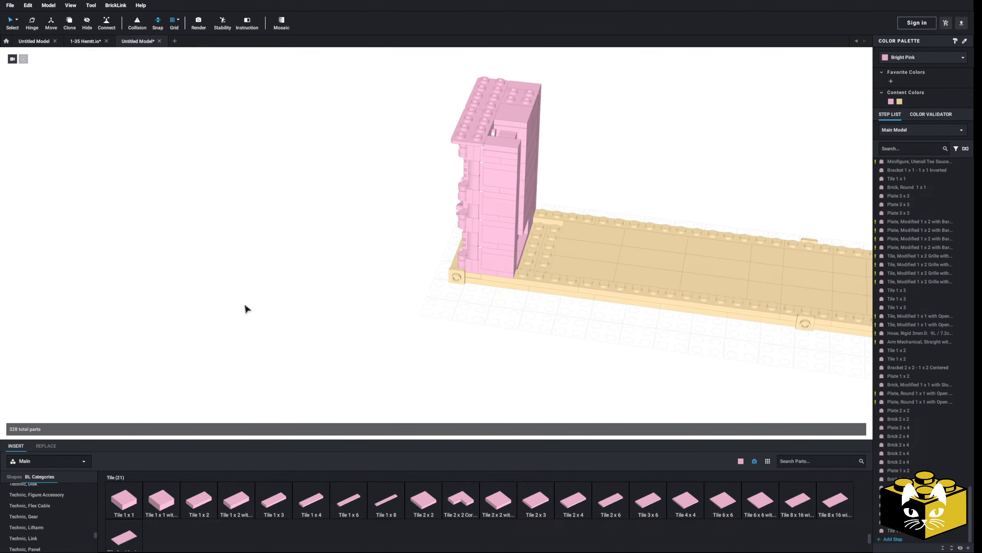
right_click_drag(247, 308, 222, 388)
scroll(274, 301, "up", 5)
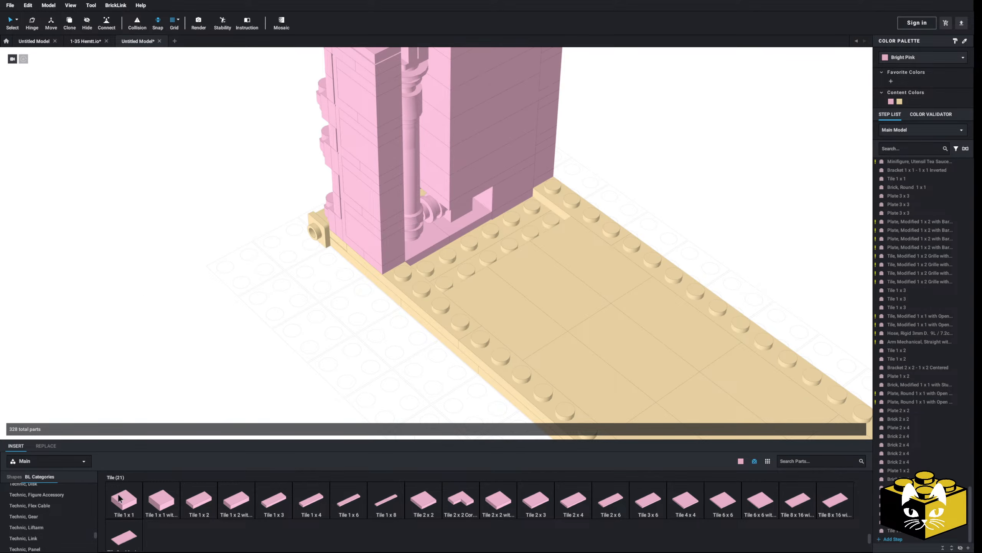
left_click_drag(119, 498, 399, 266)
left_click_drag(116, 514, 464, 293)
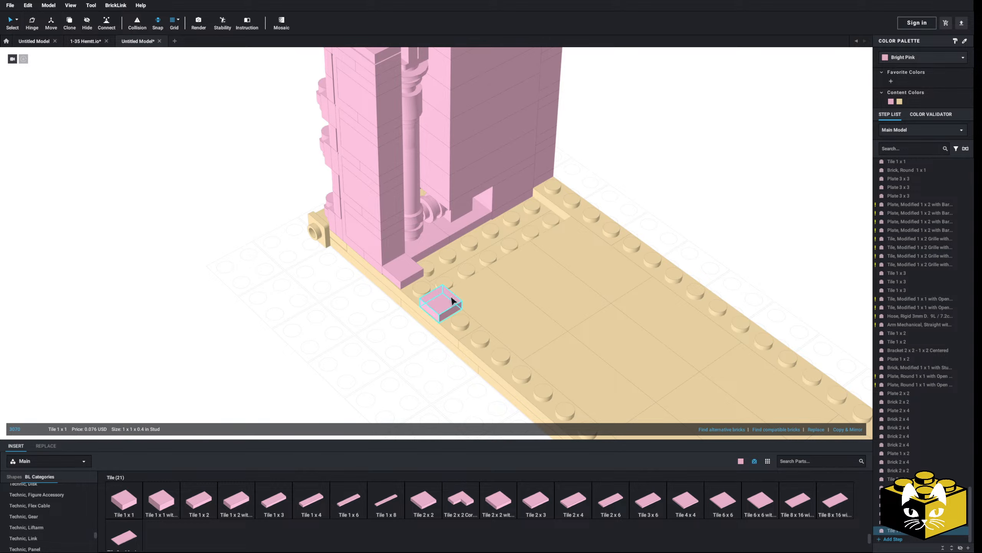
scroll(402, 271, "down", 10)
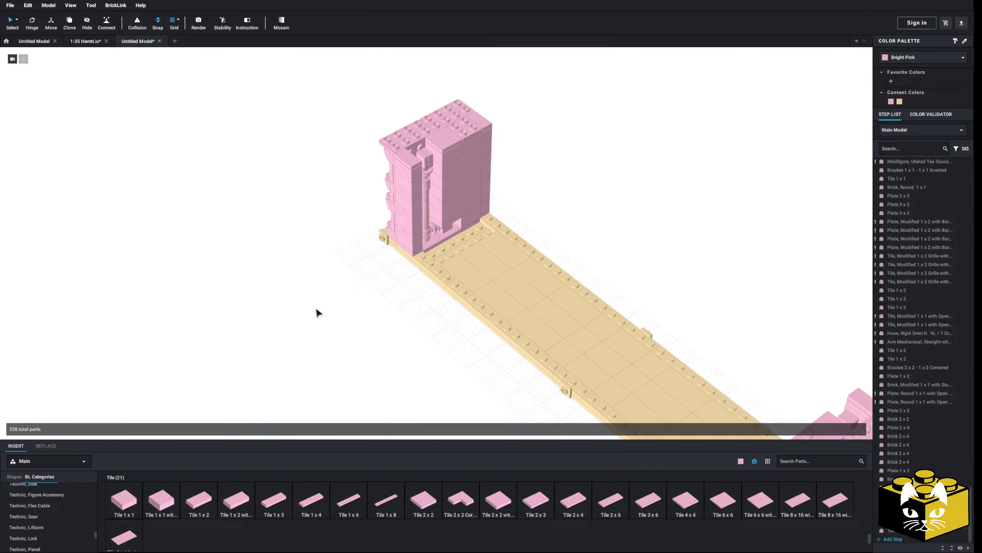
Step: Select all bright pink parts by color, recolor them Tan, and deselect them
left_click(18, 21)
left_click(38, 39)
left_click(434, 196)
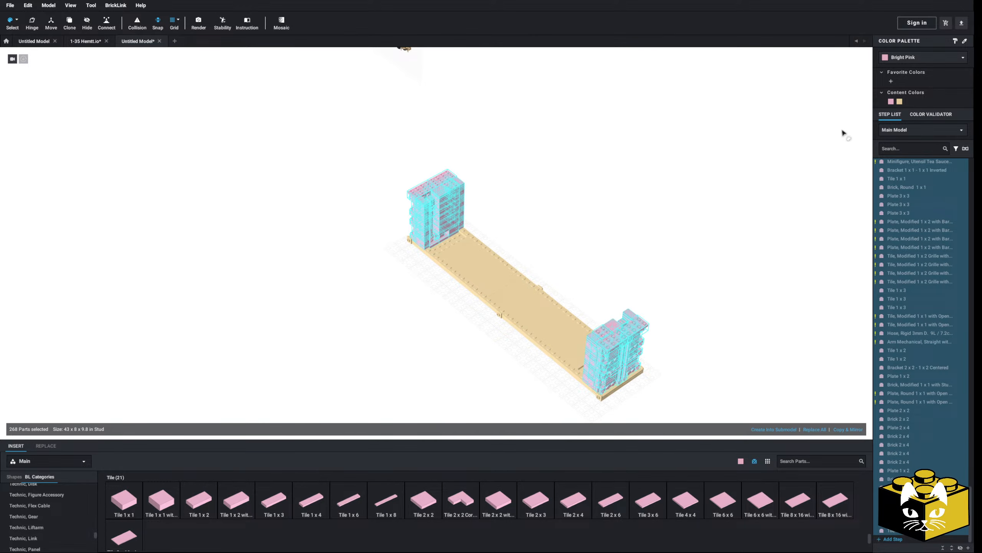
left_click(900, 102)
left_click(452, 154)
left_click(17, 22)
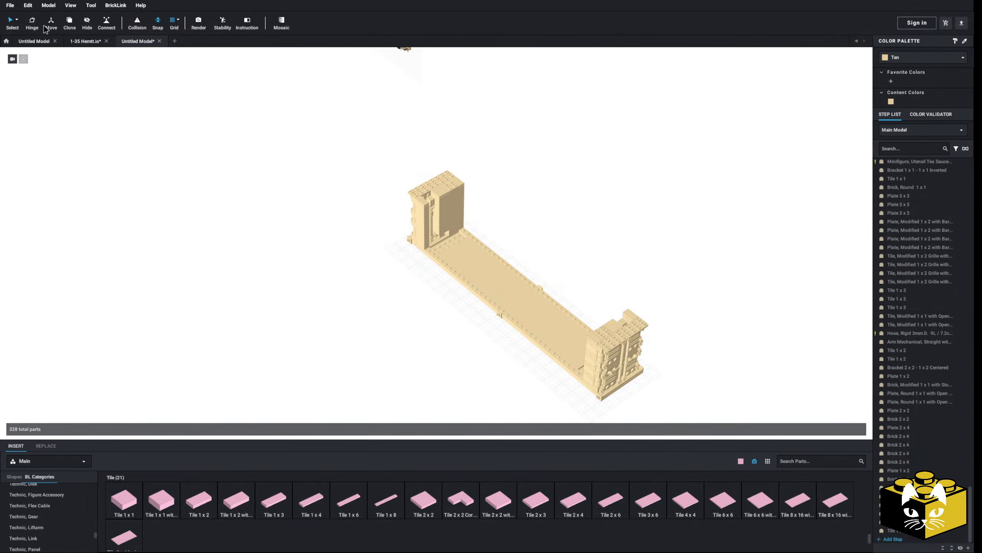
Step: Place two Bright Pink 1 x 1 tiles on the base's edge beside the first end wall, leaving a one-stud gap between them
scroll(202, 159, "up", 10)
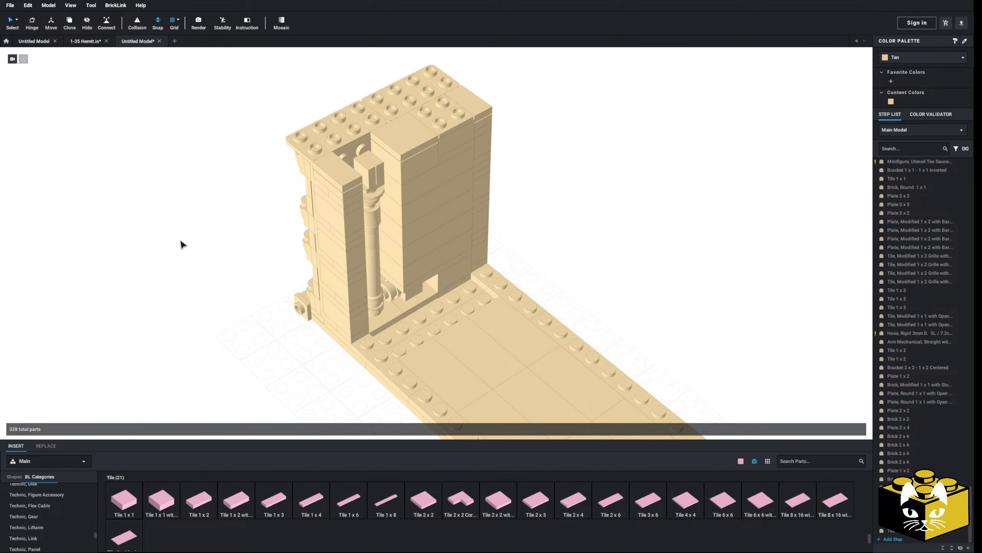
left_click_drag(124, 500, 343, 300)
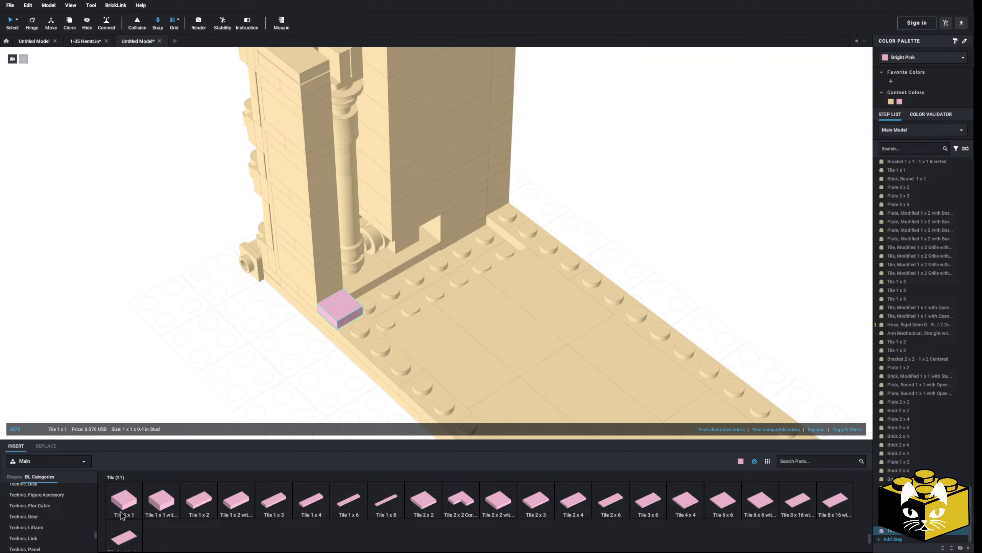
left_click_drag(122, 516, 381, 342)
left_click(229, 367)
Step: Add a 1 x 2 plate and a 1 x 3 plate on the base studs behind the two pink tiles
scroll(38, 503, "up", 5)
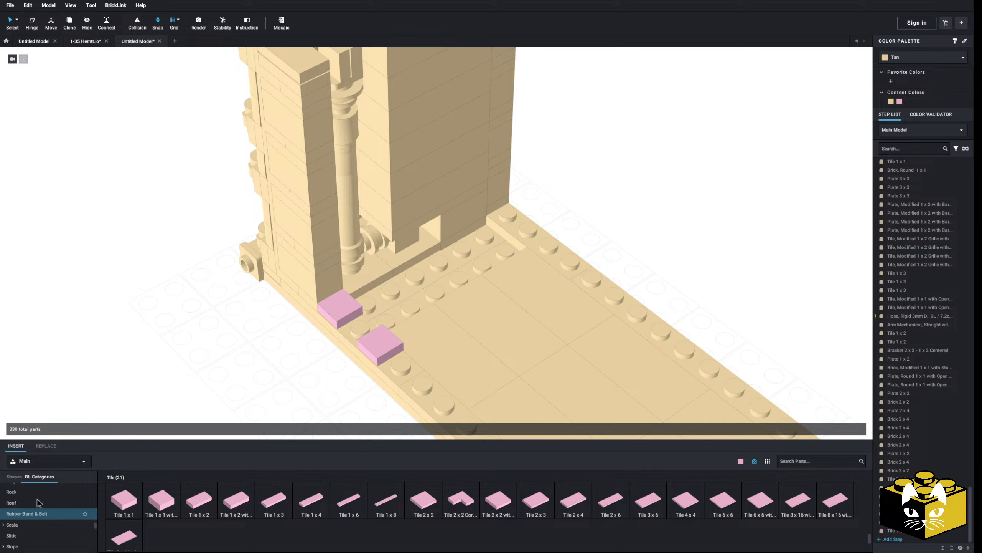
scroll(38, 503, "up", 5)
left_click(16, 498)
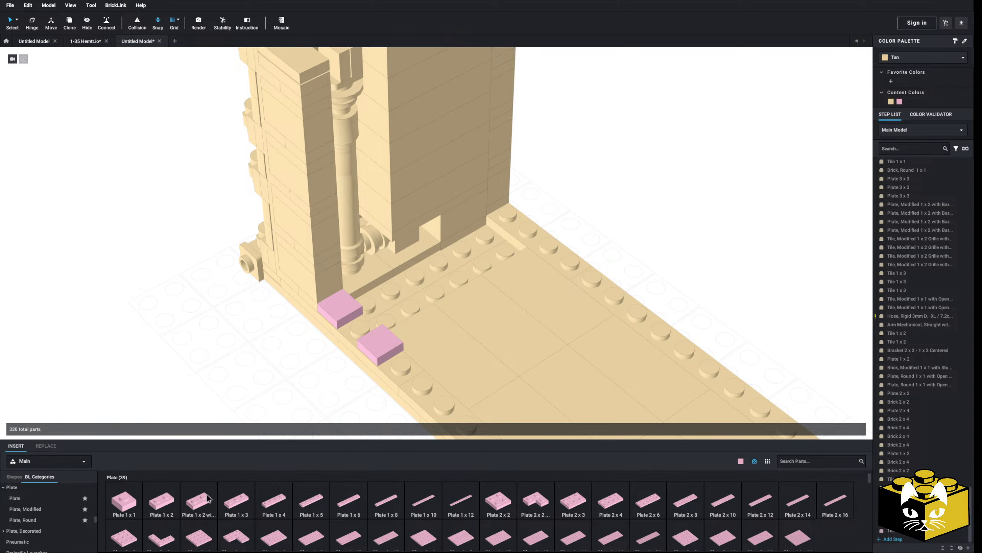
left_click_drag(162, 500, 385, 307)
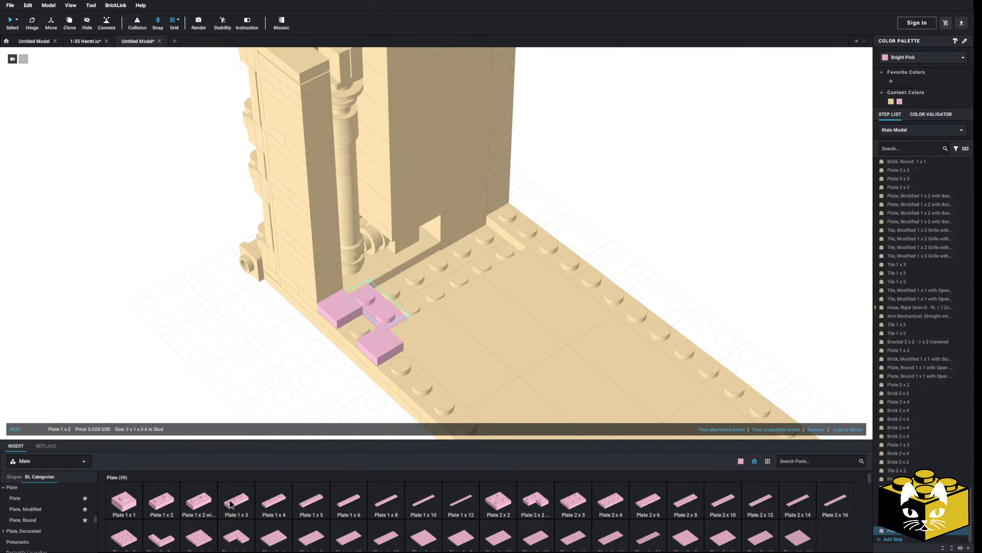
left_click(120, 417)
Step: Stack two 1 x 1 x 1 2/3 modified bricks with side studs on the pink plate next to the end wall
scroll(97, 518, "down", 2)
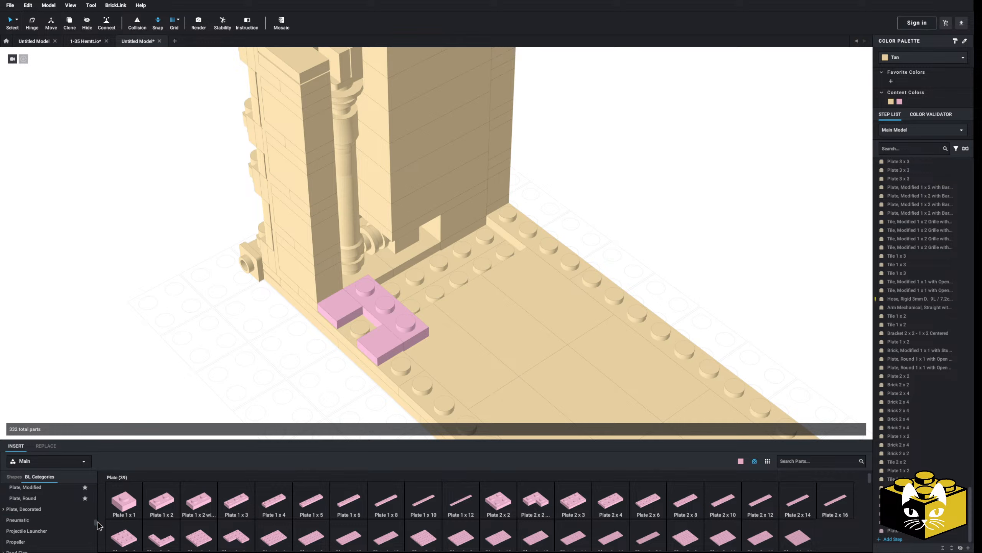
scroll(52, 511, "down", 4)
left_click(39, 501)
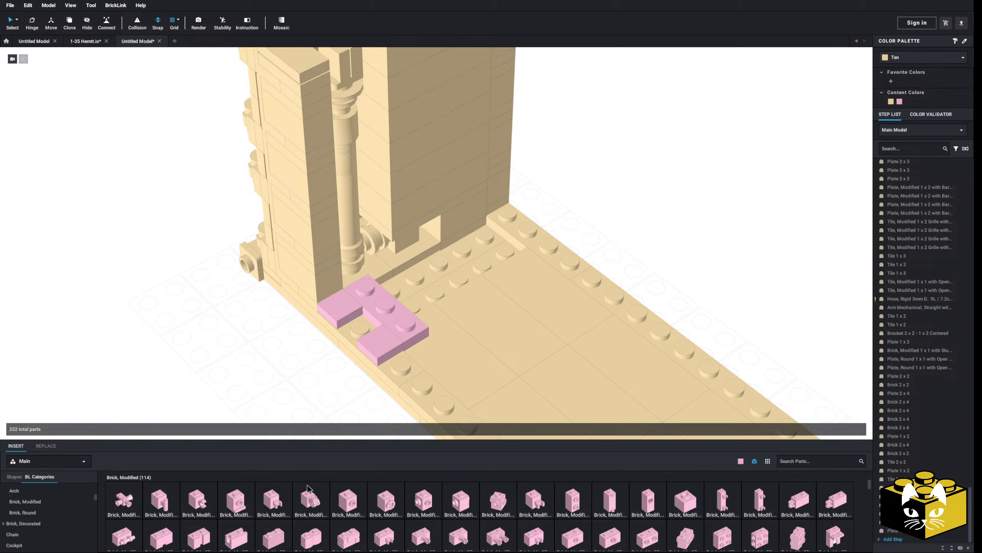
scroll(598, 502, "down", 2)
scroll(598, 502, "up", 1)
left_click_drag(610, 497, 363, 265)
left_click(369, 203)
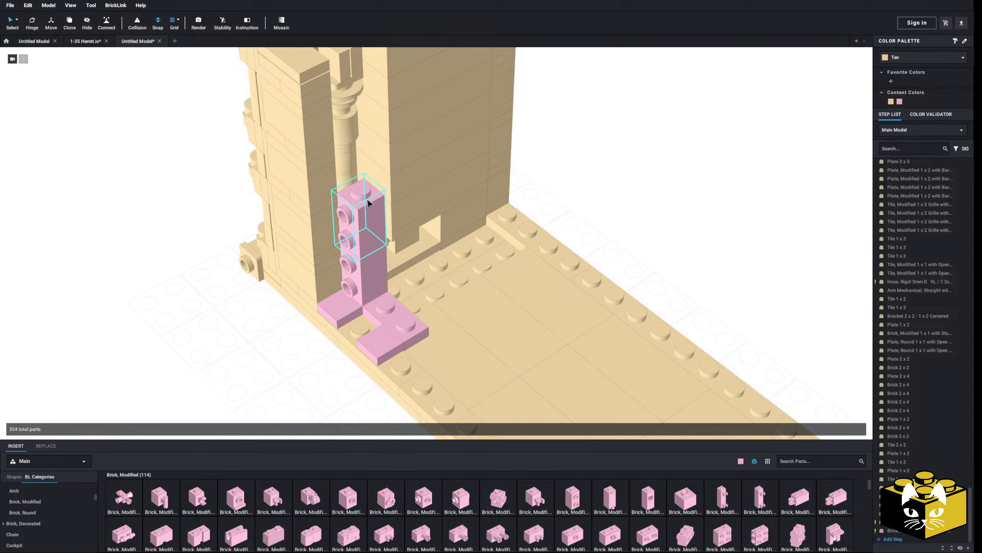
Step: Duplicate the pair of side-stud bricks and stand the copy on the plate's far stud, leaving one stud between the columns
key("Escape")
right_click(184, 277)
left_click(204, 291)
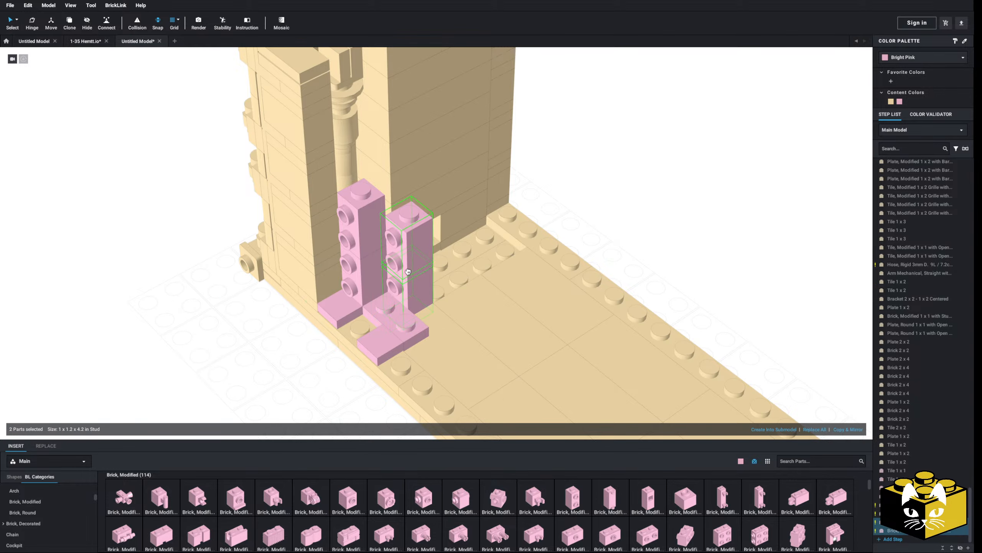
Step: Copy all four side-stud bricks and stack the copies on top to double the height of both columns
left_click(361, 253, "ctrl")
right_click(360, 249)
left_click(372, 254)
right_click(152, 302)
left_click(174, 318)
scroll(371, 224, "down", 4)
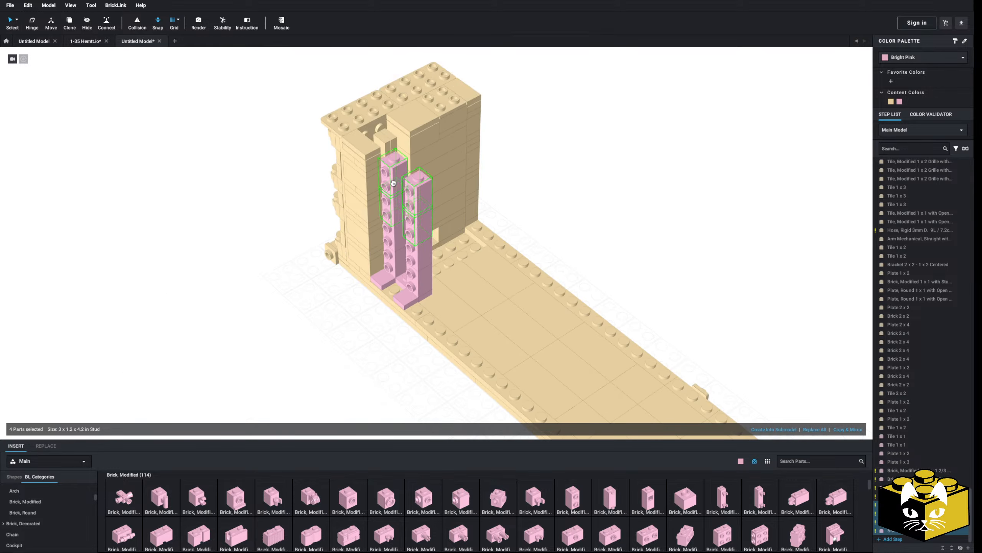
left_click(393, 183)
scroll(255, 270, "up", 4)
left_click(359, 200)
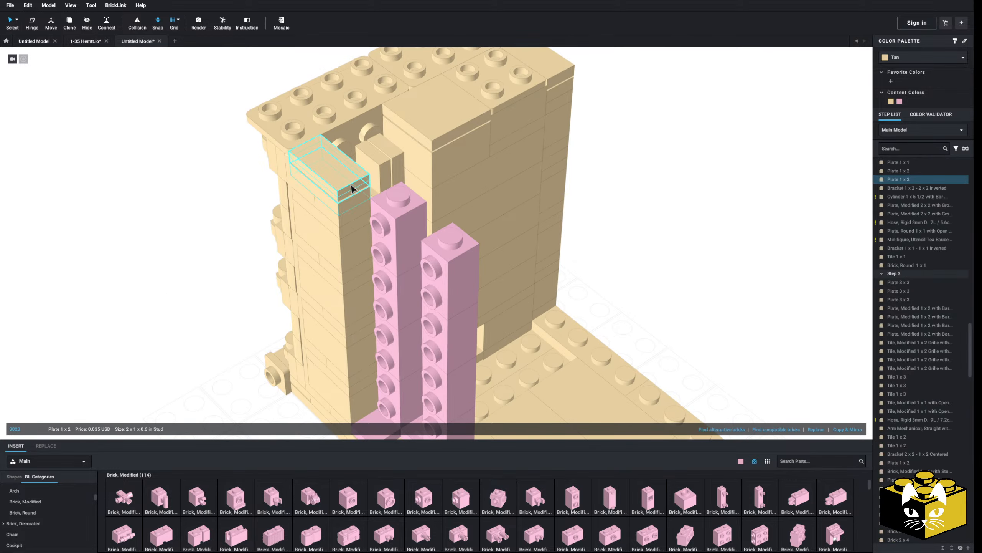
left_click(350, 185, "ctrl")
right_click(349, 182)
left_click(354, 186)
left_click(197, 211)
Step: Fill the gap between the two pink tiles on the base's edge with a 1 x 1 plate
middle_click_drag(217, 356, 233, 296)
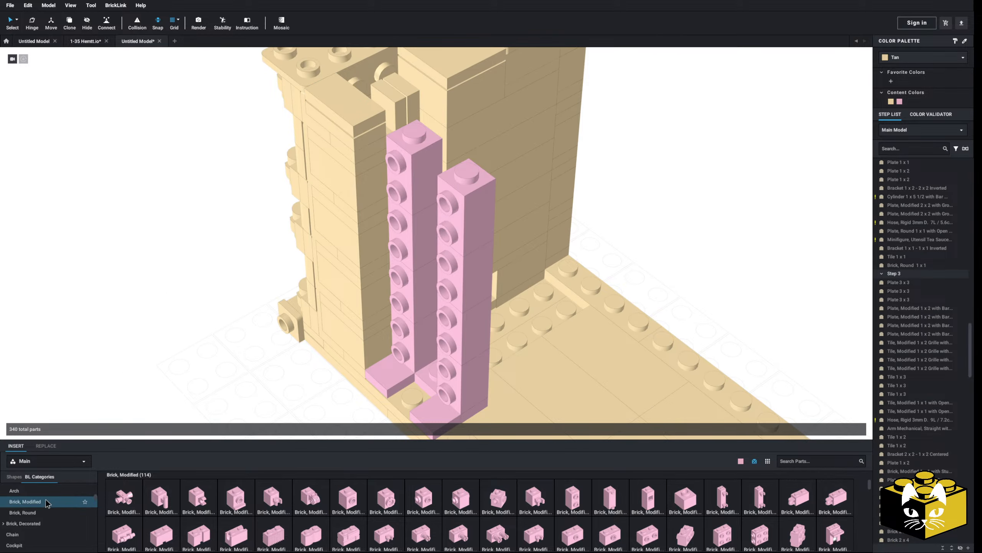
scroll(28, 511, "up", 3)
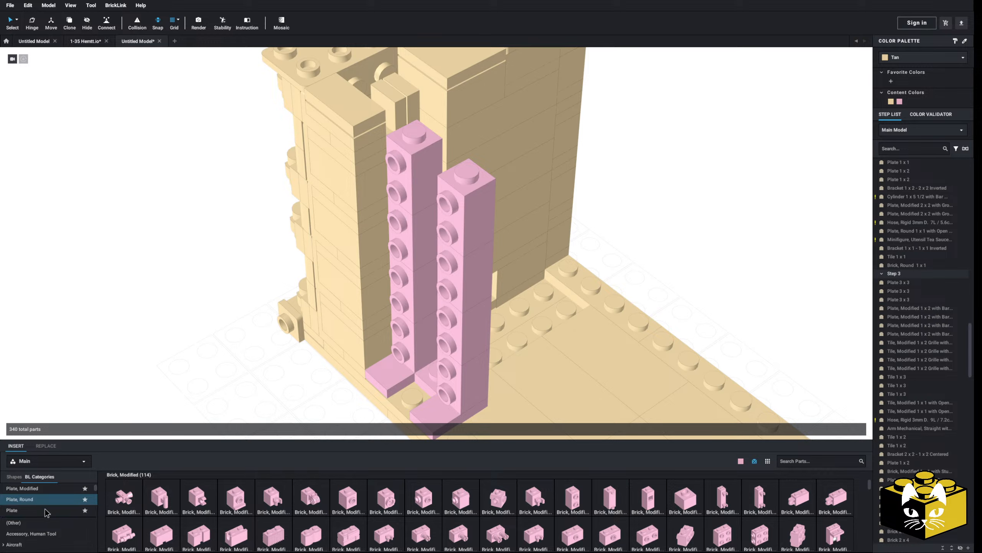
left_click(28, 510)
left_click(124, 501)
left_click(240, 314)
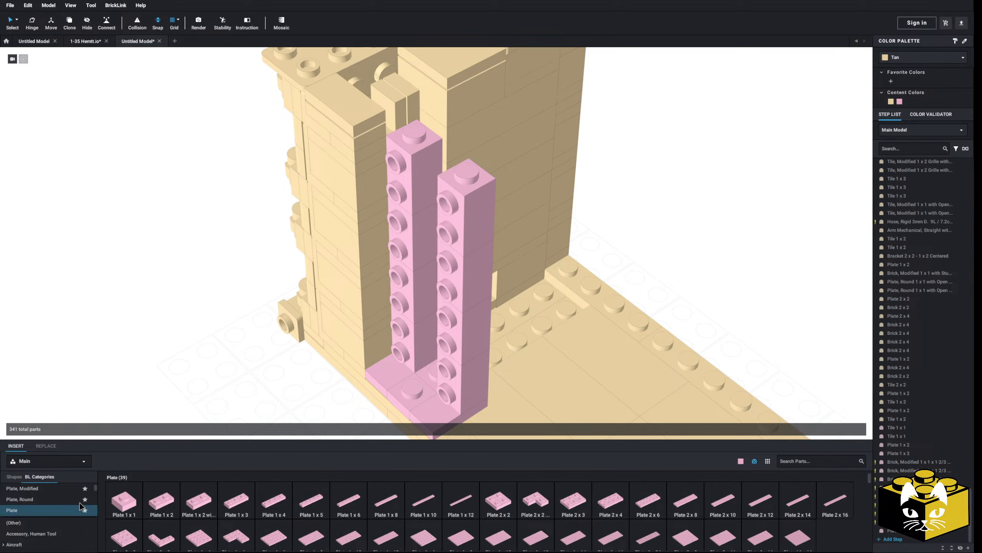
Step: Insert a 1 x 2 x 5 brick on the empty area beside the end wall
scroll(61, 495, "down", 4)
scroll(58, 499, "up", 1)
left_click(41, 535)
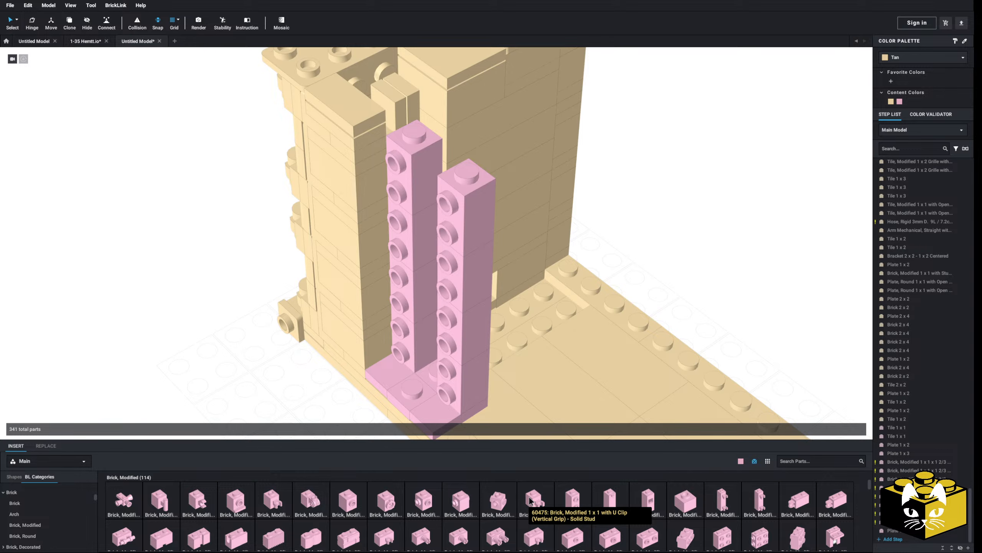
middle_click_drag(162, 379, 161, 374)
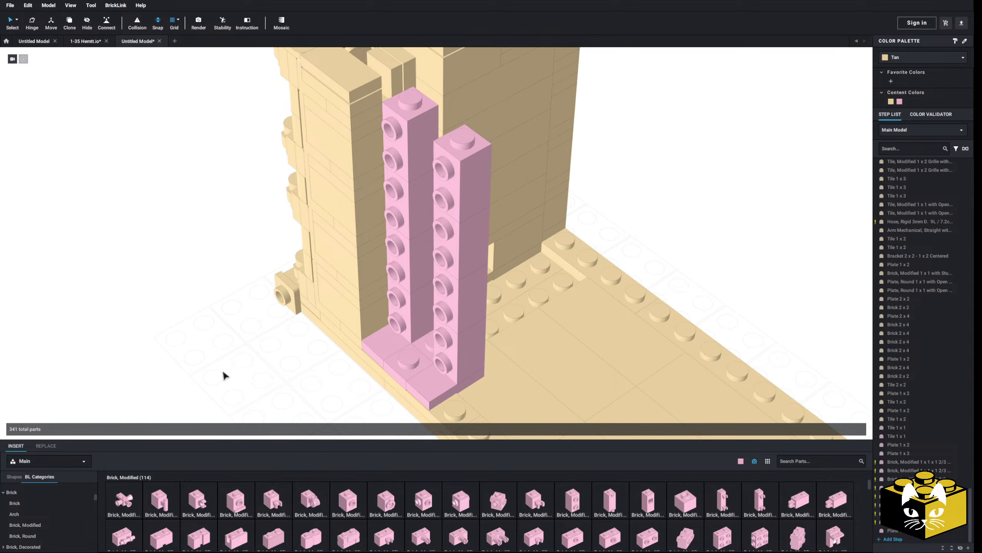
left_click(14, 503)
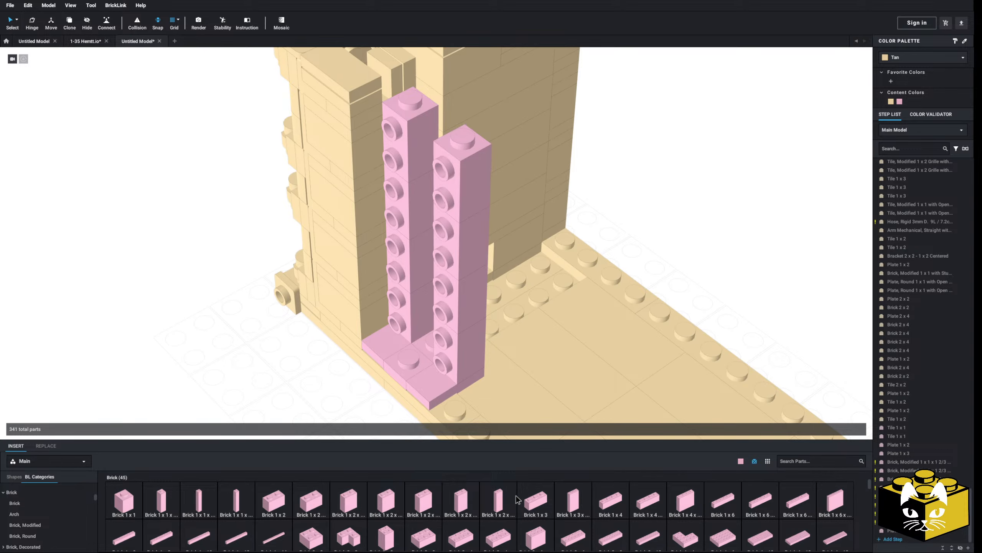
left_click_drag(491, 500, 113, 221)
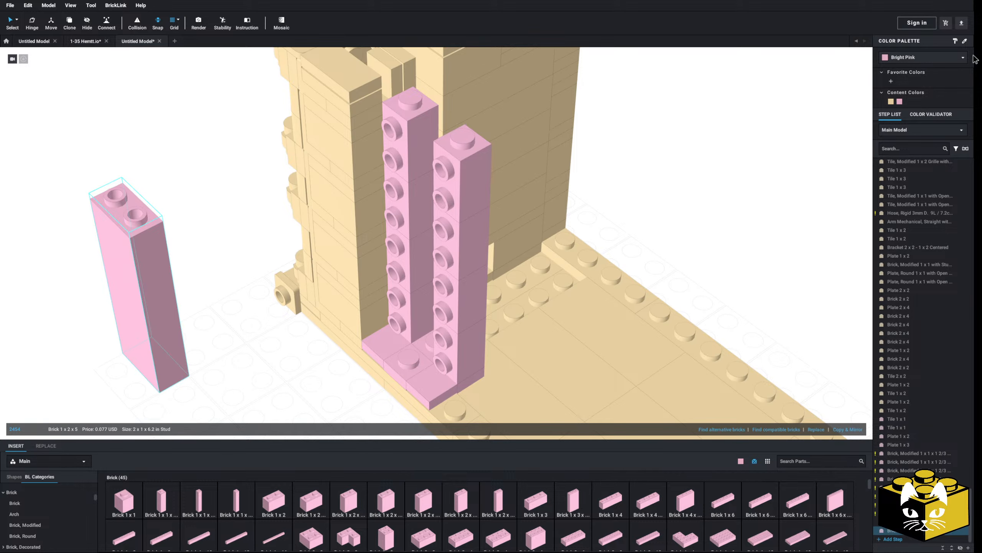
Step: Recolor the loose 1 x 2 x 5 brick Tan
left_click(923, 57)
scroll(928, 92, "down", 3)
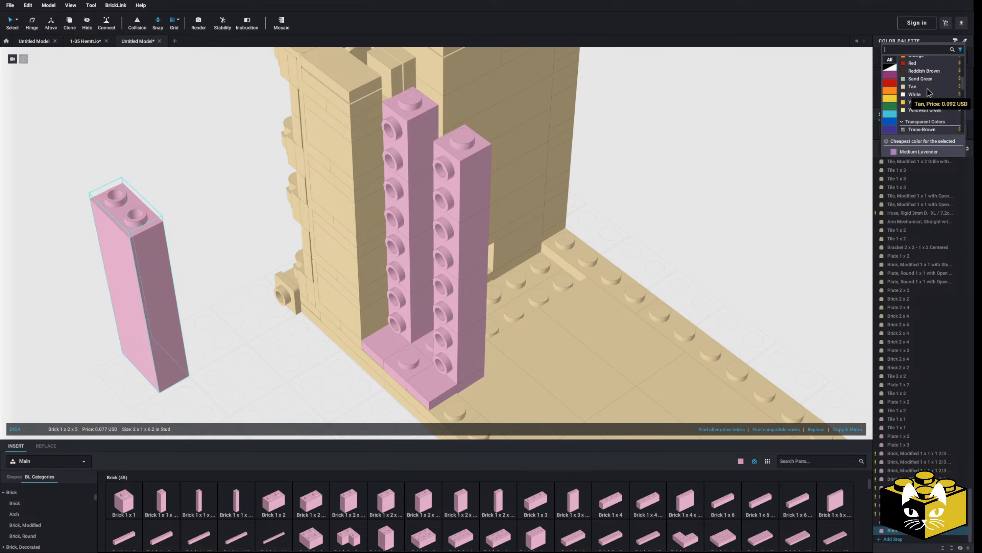
left_click(928, 91)
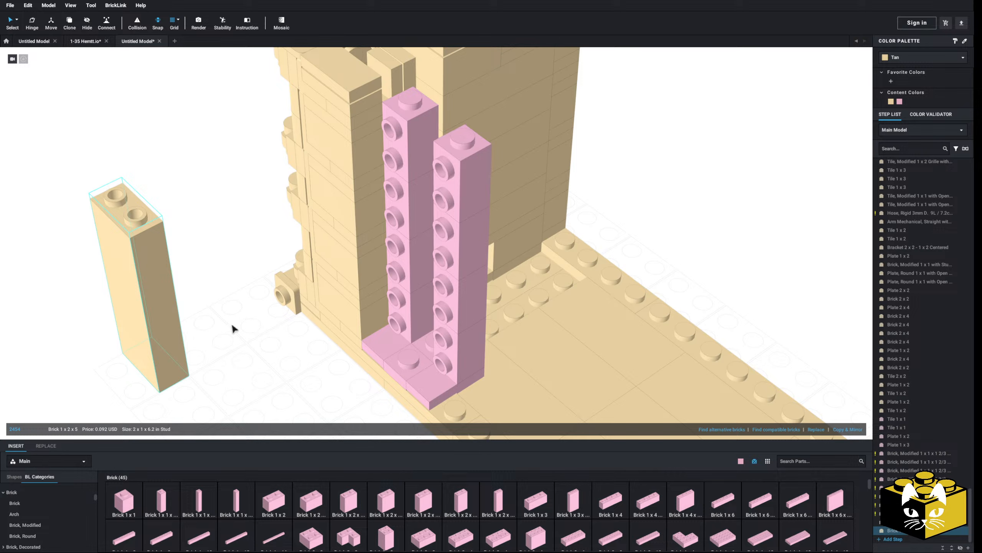
Step: Fit the 1 x 2 x 5 brick between the studded columns, color it Bright Pink, and stack a 1 x 2 brick on it
left_click_drag(169, 366, 426, 193)
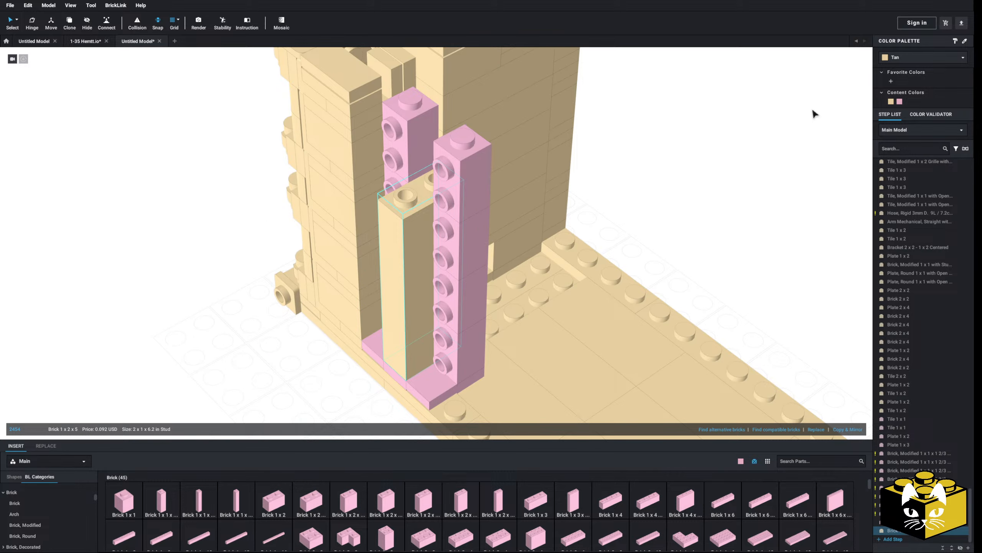
left_click(900, 101)
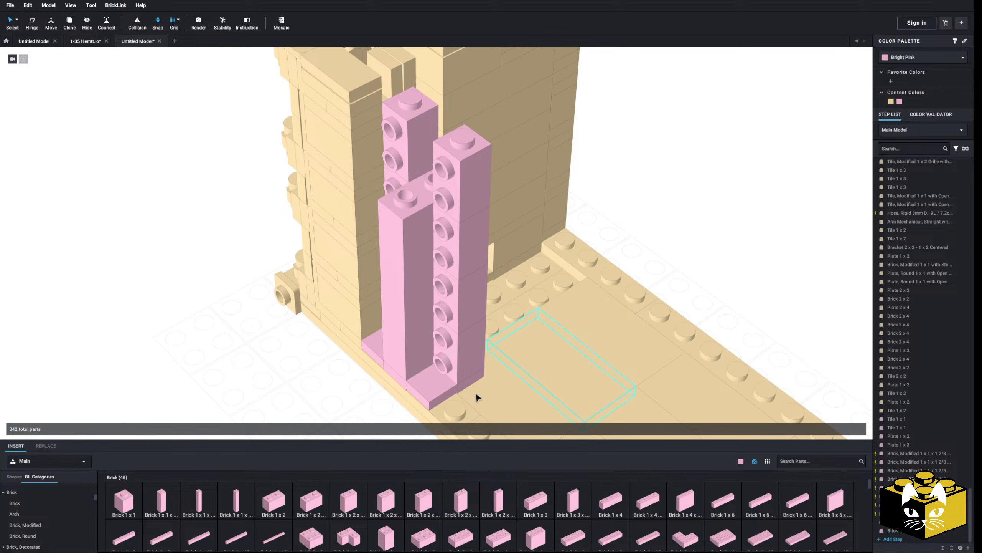
left_click_drag(272, 504, 411, 168)
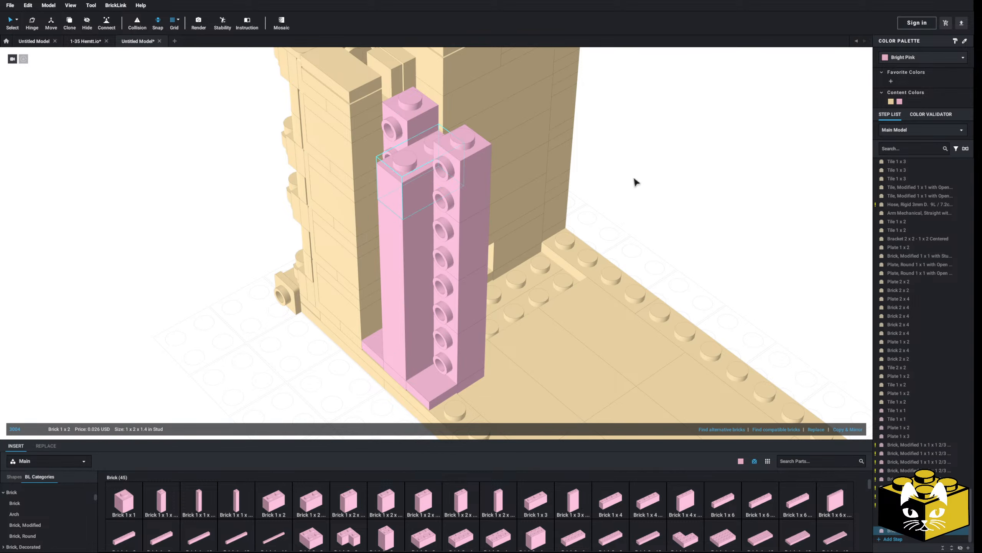
left_click(633, 179)
Step: Stack two 1 x 2 plates on the middle brick and cap all three columns with a 2 x 3 plate
middle_click_drag(483, 215, 471, 298)
scroll(20, 510, "down", 8)
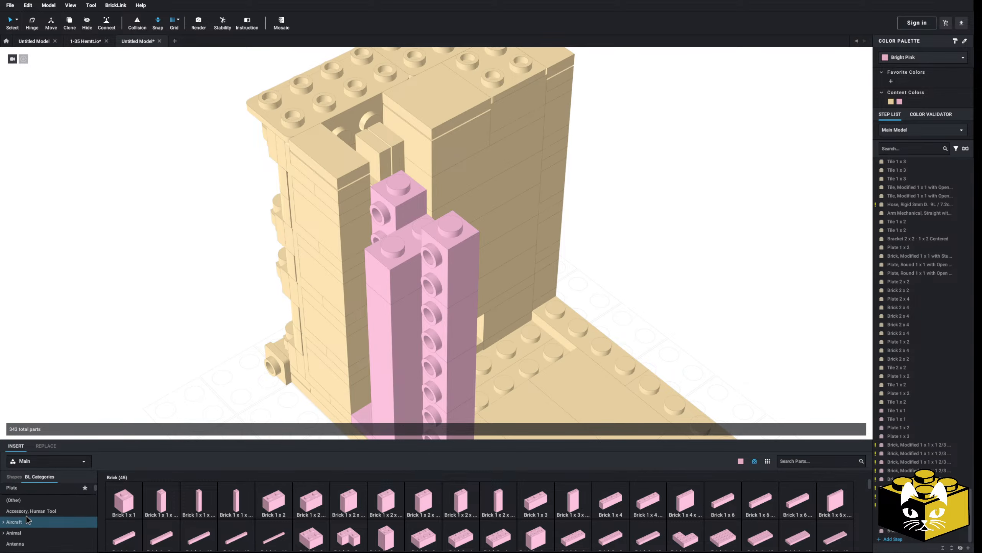
left_click(20, 509)
left_click(170, 503)
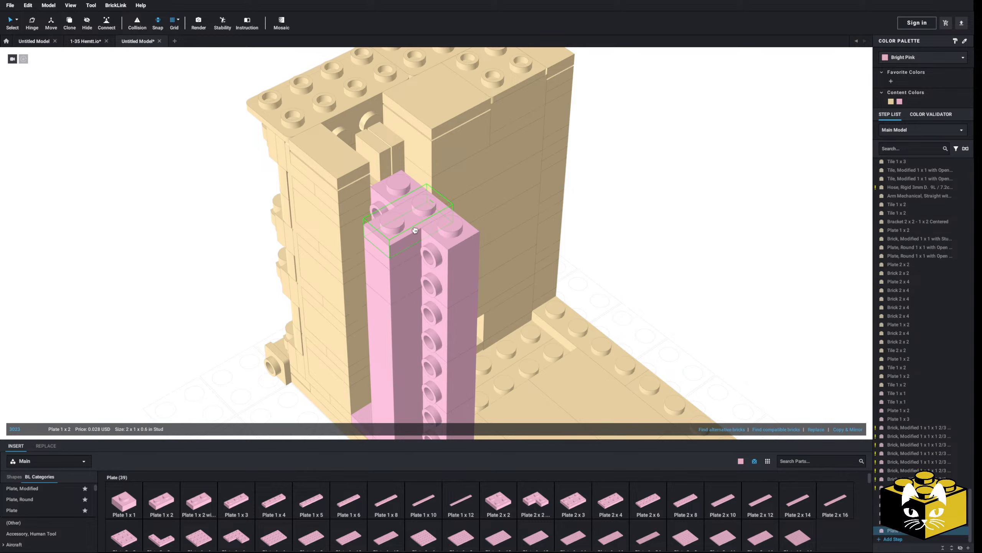
left_click(414, 232)
left_click(578, 518)
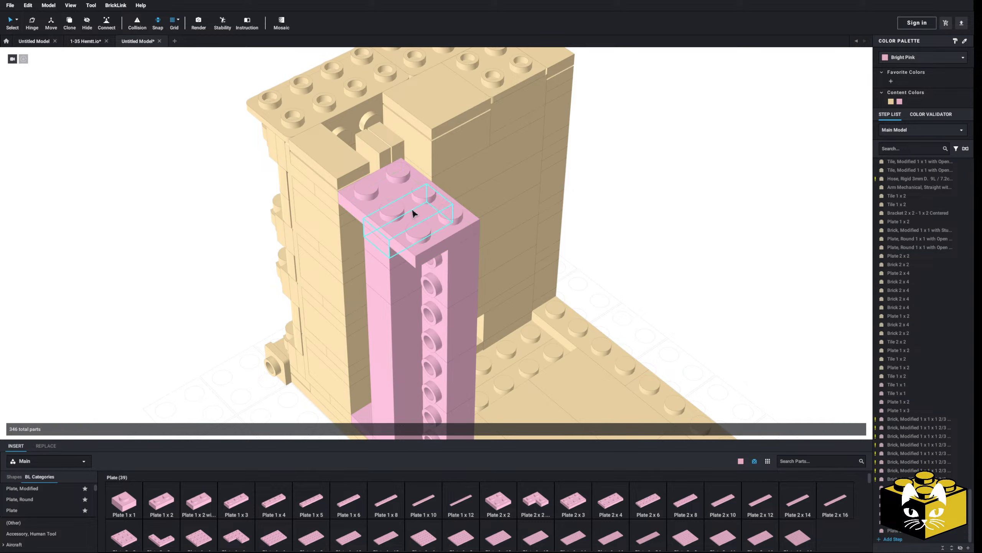
left_click(410, 213)
Step: Examine the side doors and front corner of the camouflaged trailer in the reference image against the new pink column section
scroll(63, 509, "down", 15)
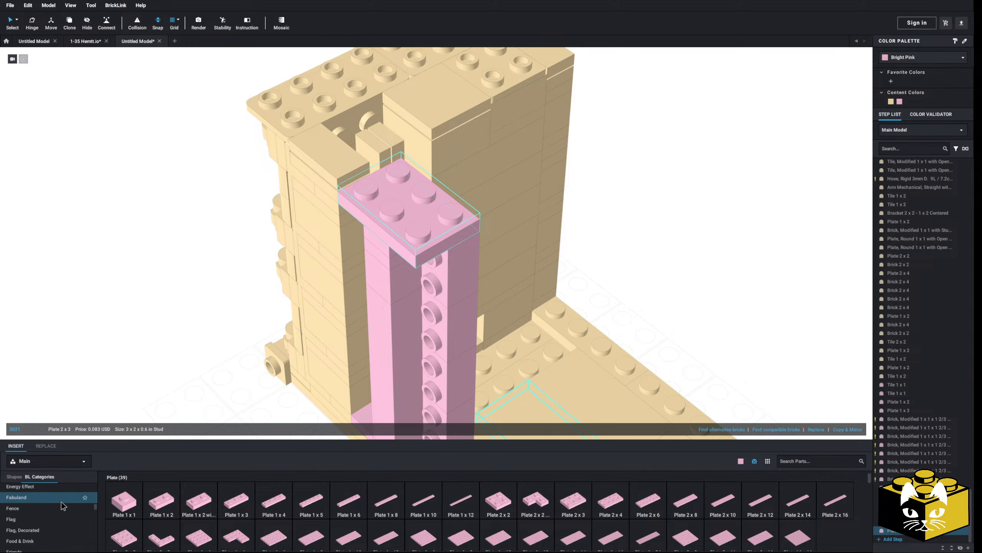
scroll(213, 322, "down", 5)
left_click(214, 321)
right_click_drag(273, 301, 243, 371)
scroll(272, 301, "up", 3)
scroll(261, 335, "down", 6)
scroll(243, 371, "up", 5)
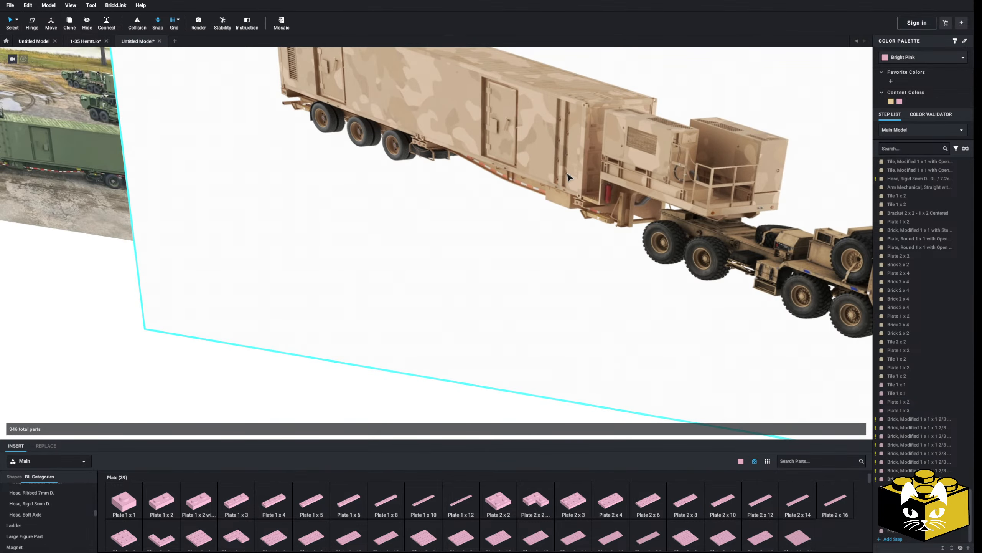
scroll(550, 141, "down", 5)
scroll(255, 189, "up", 4)
right_click_drag(527, 317, 250, 283)
Step: Place four Bright Pink 1 x 1 plates on alternate side studs of the column beside the end wall
scroll(47, 505, "up", 15)
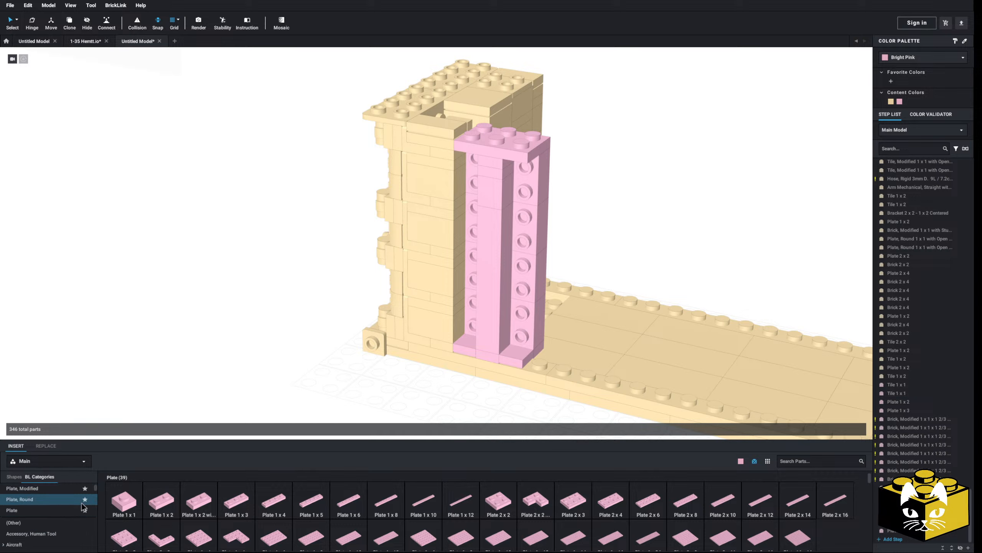
left_click(124, 499)
left_click(124, 502)
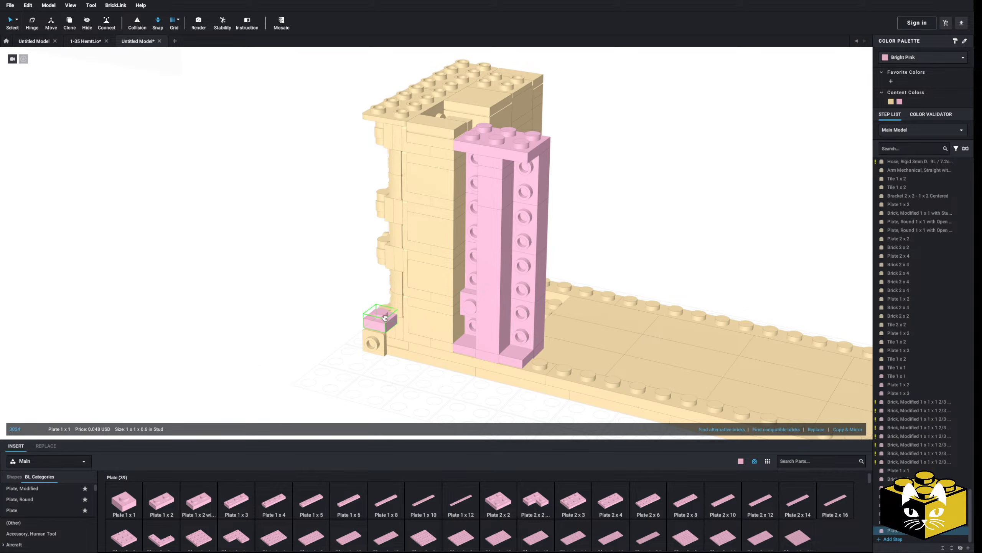
left_click(472, 257)
left_click(126, 503)
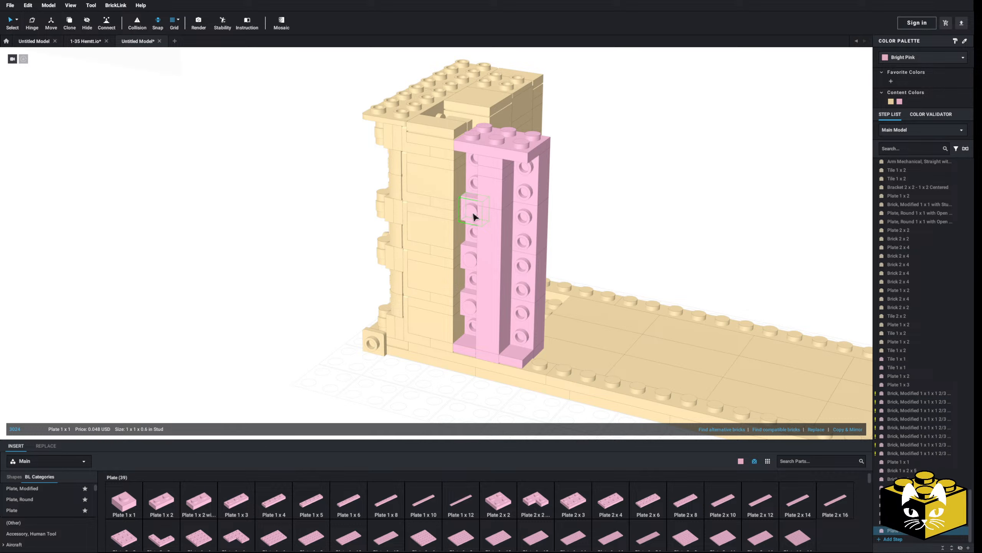
left_click(130, 499)
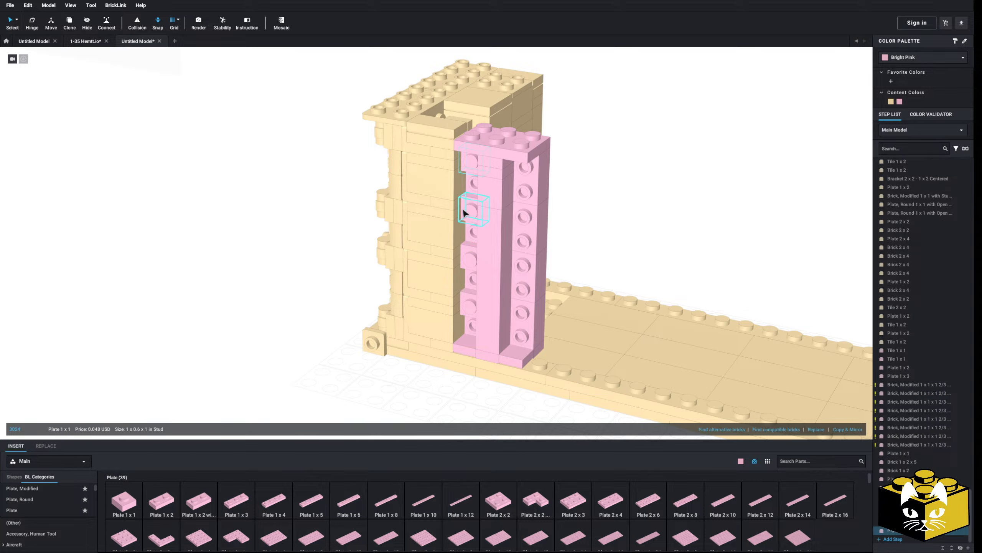
Step: Copy the four 1 x 1 plates onto alternate side studs of the outer studded column
left_click(467, 303, "ctrl")
right_click(467, 302)
left_click(477, 307)
left_click(265, 283)
right_click(263, 338)
left_click(273, 344)
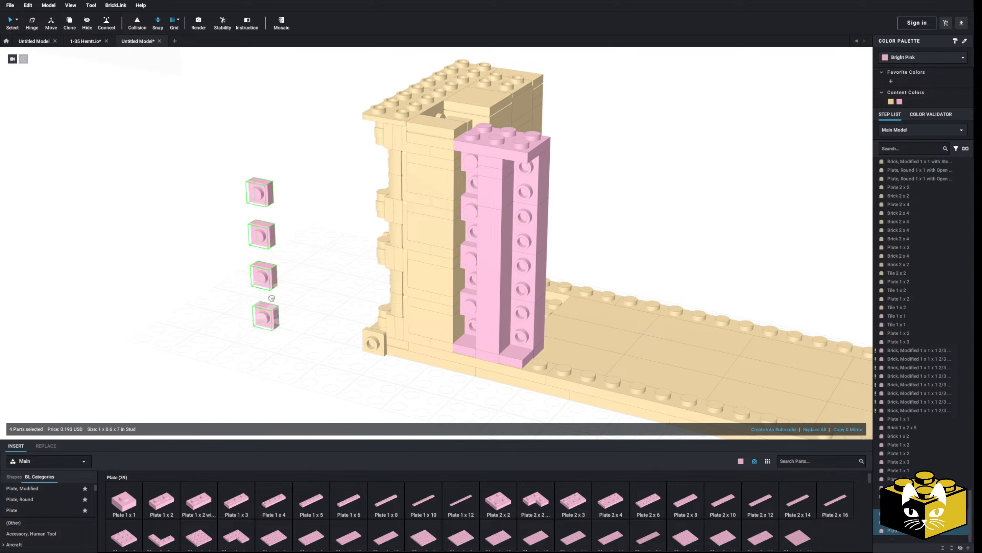
key("Right")
scroll(217, 309, "up", 5)
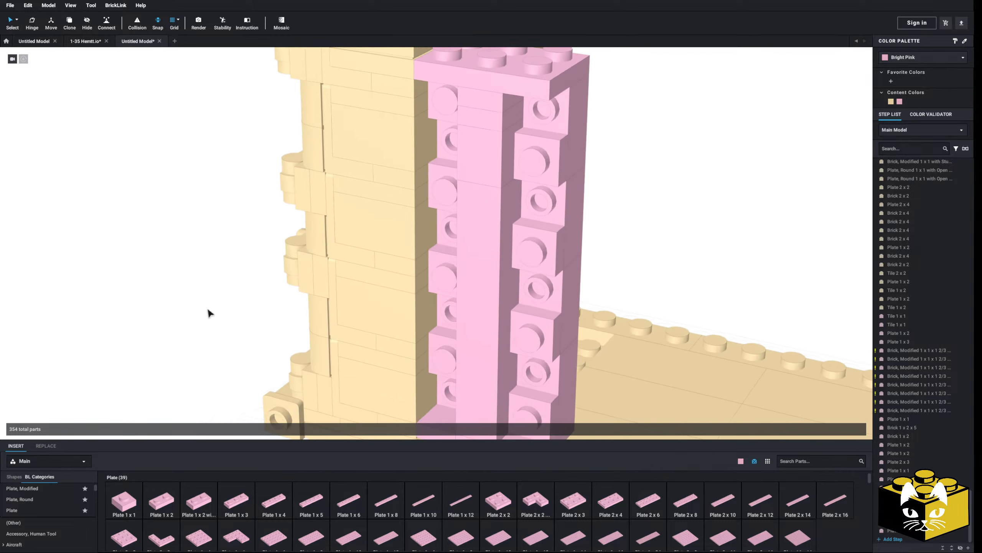
scroll(200, 312, "down", 3)
middle_click_drag(193, 315, 189, 304)
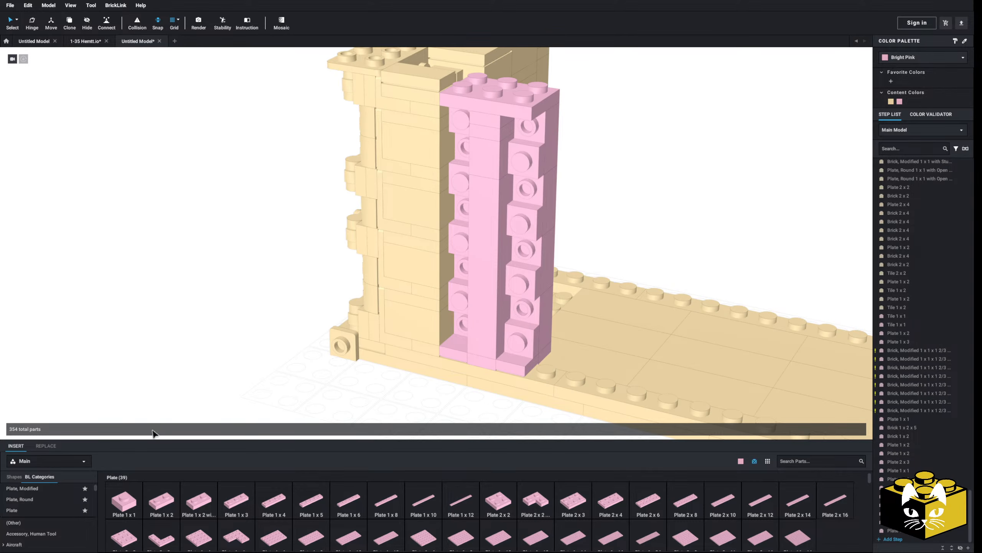
Step: Delete the eight 1 x 1 plates from the side studs of both pink columns
scroll(46, 517, "down", 2)
scroll(43, 508, "down", 20)
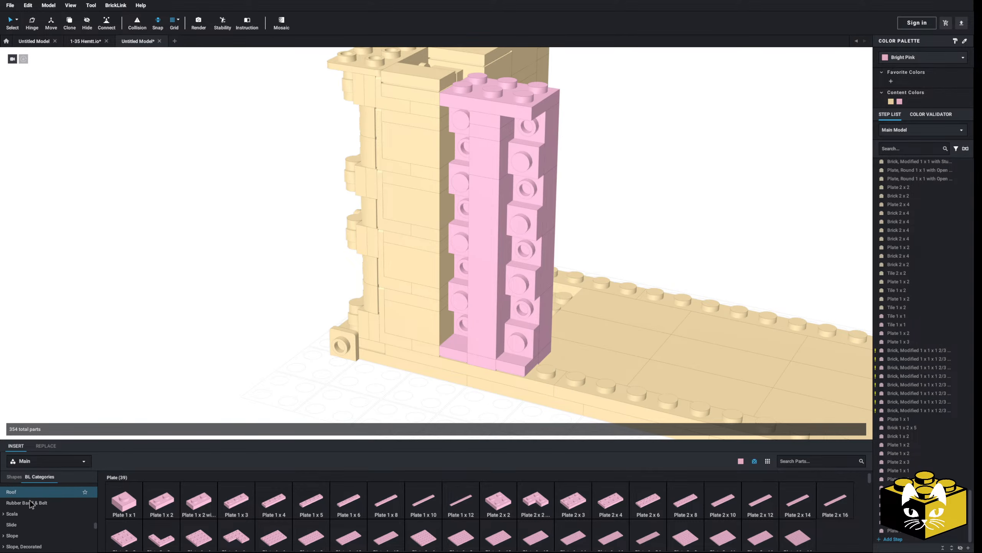
left_click(459, 298)
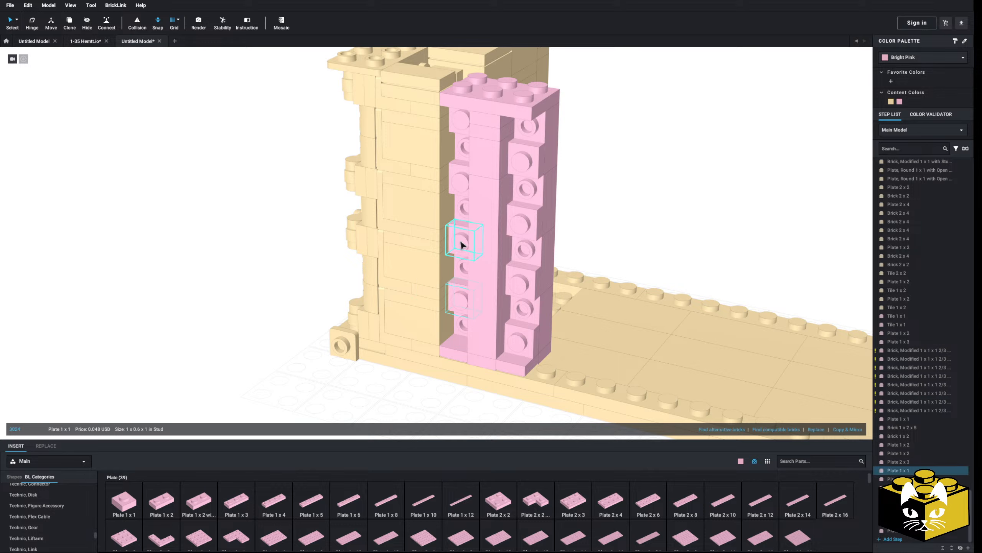
left_click(461, 180, "ctrl")
left_click(465, 123, "ctrl")
left_click(513, 159, "ctrl")
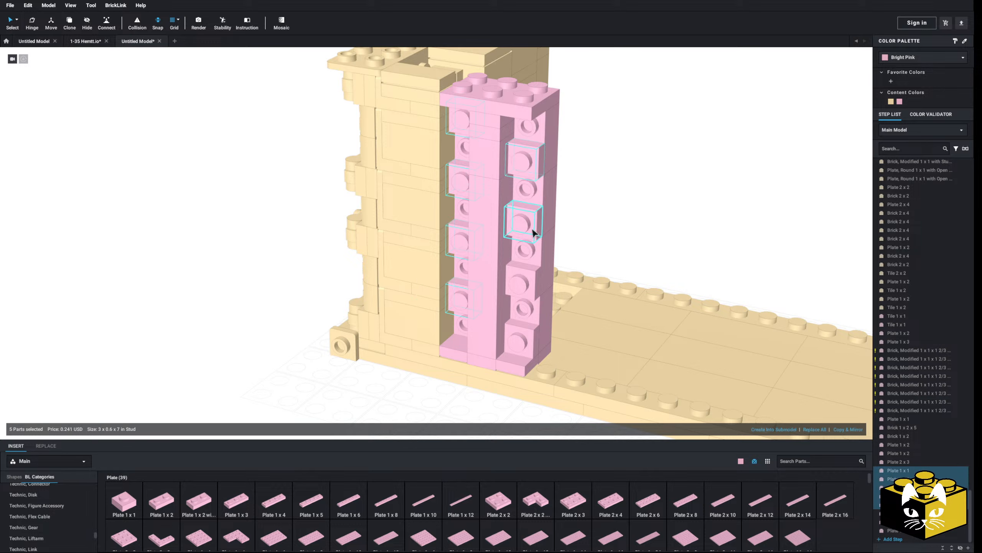
key("Delete")
Step: Attach a 1 x 1 modified tile with open O clip and a plain 1 x 1 tile to the lowest studs beside the end wall
scroll(35, 514, "down", 5)
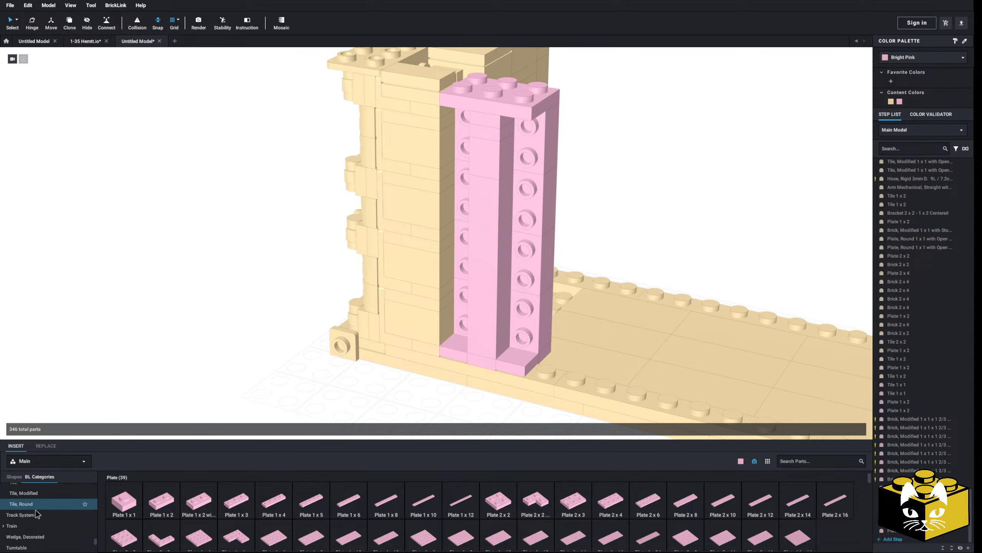
left_click(42, 504)
left_click(49, 494)
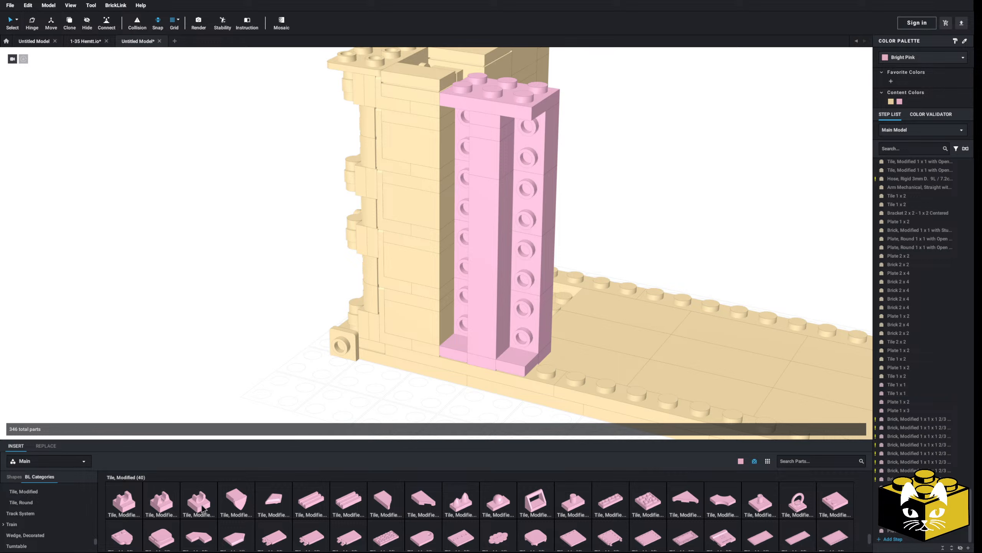
left_click_drag(201, 504, 442, 297)
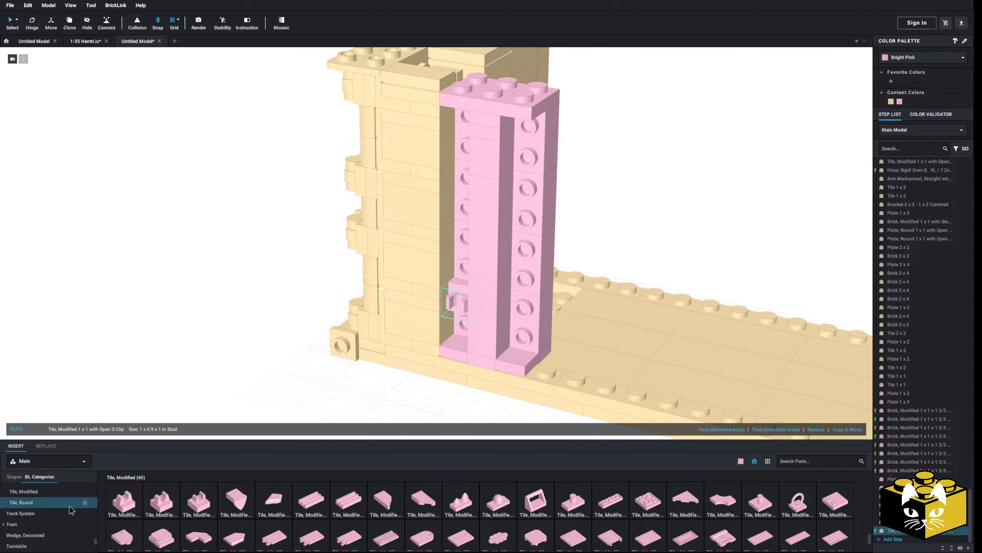
scroll(70, 510, "up", 2)
left_click(13, 504)
left_click_drag(124, 499, 462, 324)
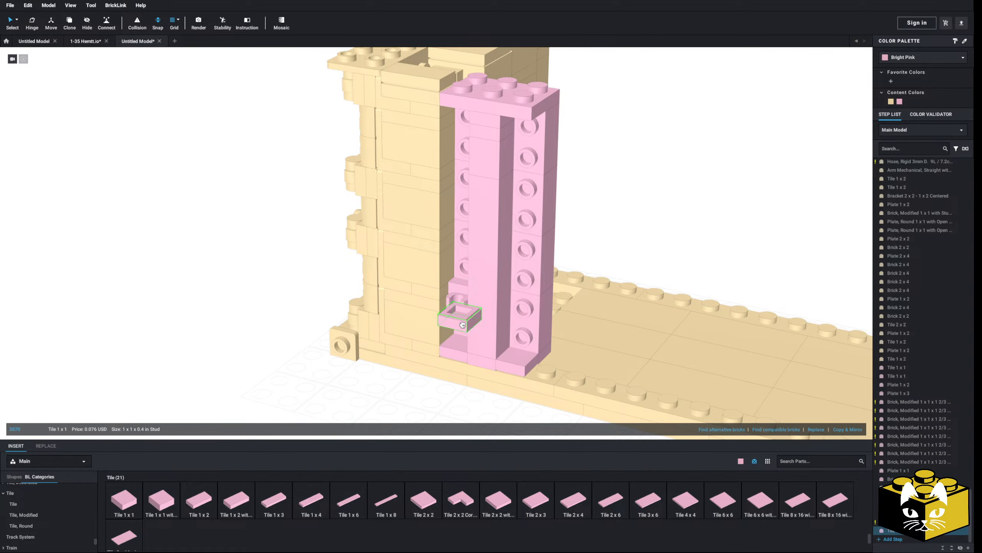
Step: Copy the clip tile and plain tile pair upward until the studded column beside the end wall is fully covered
left_click(462, 301, "ctrl")
right_click(464, 298)
left_click(471, 303)
right_click(220, 289)
left_click(231, 314)
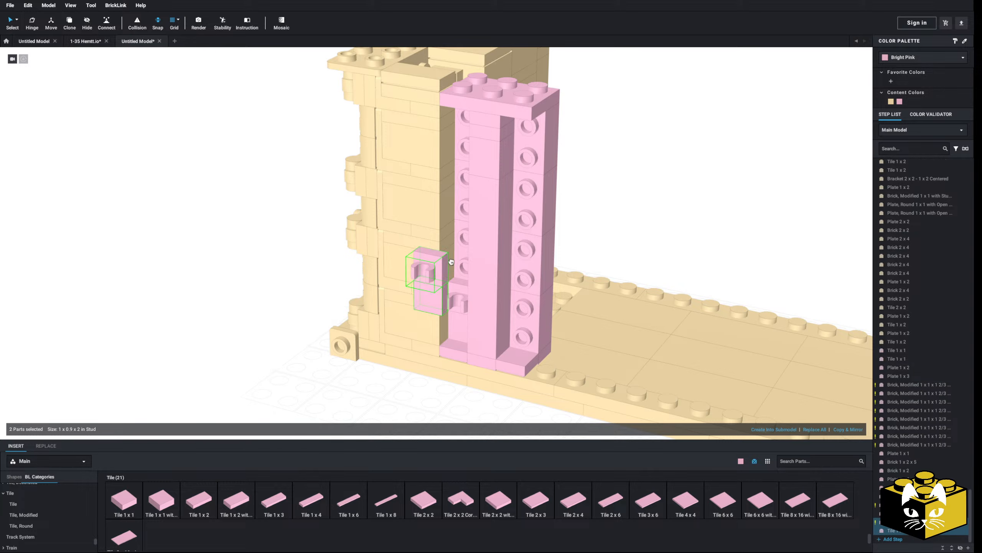
left_click(461, 248)
right_click(460, 329)
left_click(469, 334)
right_click(204, 268)
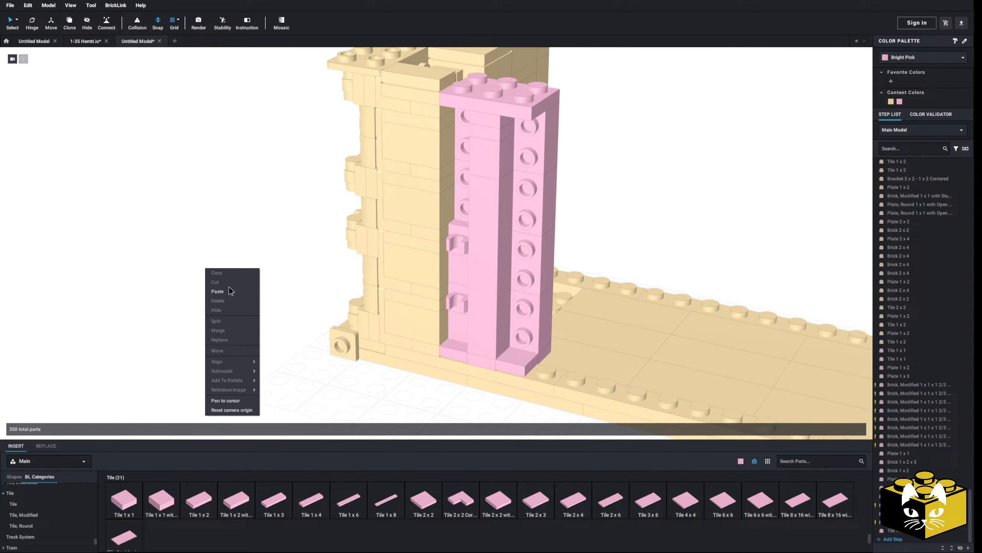
left_click(227, 289)
Step: Paste the group of two clip tiles and two plain tiles twice to cover the outer studded column
right_click(199, 239)
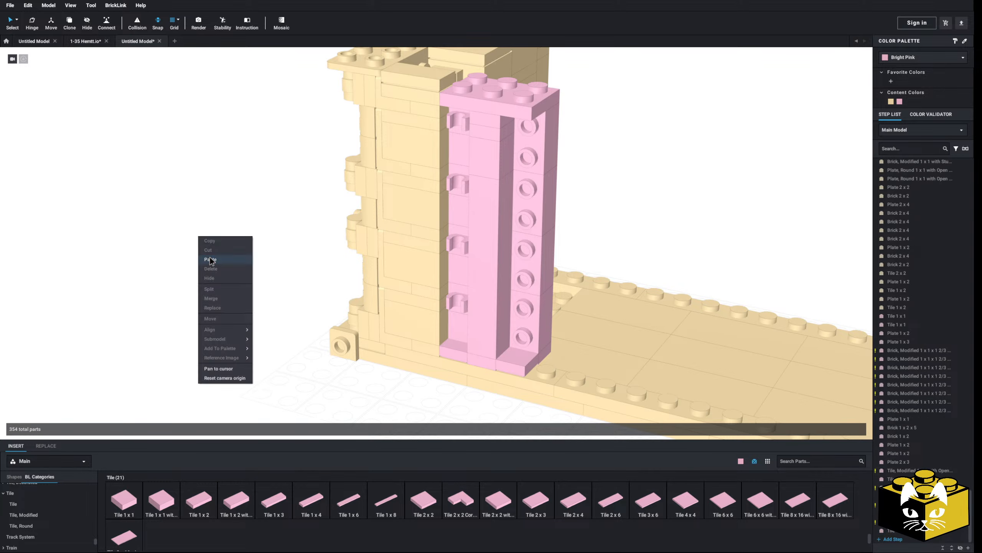
left_click(216, 262)
left_click(540, 286)
right_click(189, 286)
left_click(209, 307)
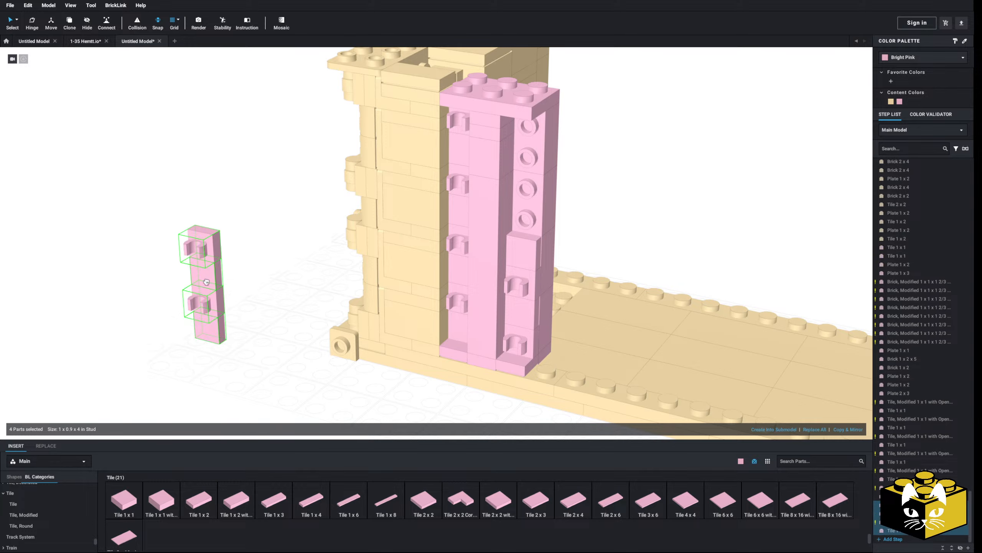
left_click(523, 165)
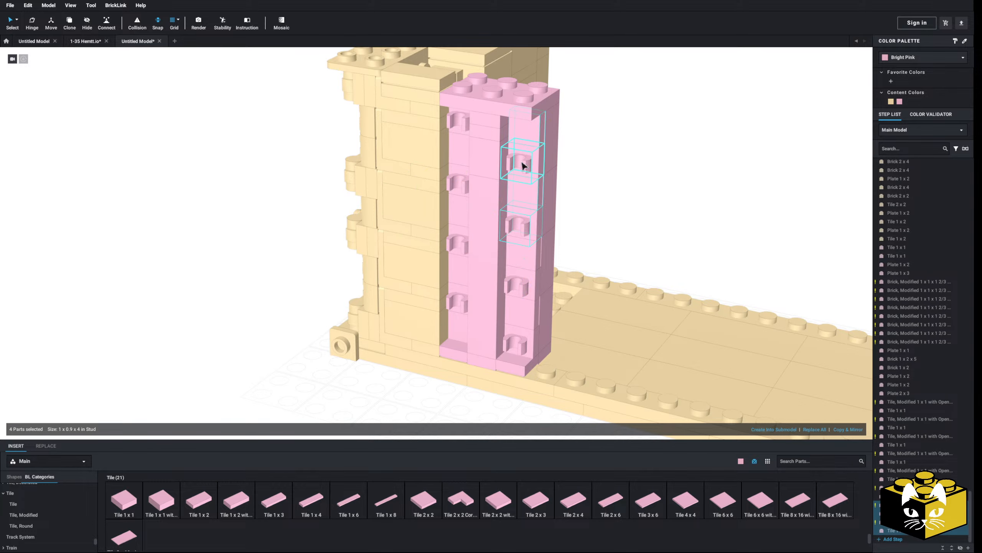
left_click(196, 233)
Step: Select all Bright Pink parts by color and place a mirrored copy of the section along the trailer floor's opposite side
scroll(197, 234, "down", 5)
right_click_drag(197, 233, 236, 267)
left_click(16, 19)
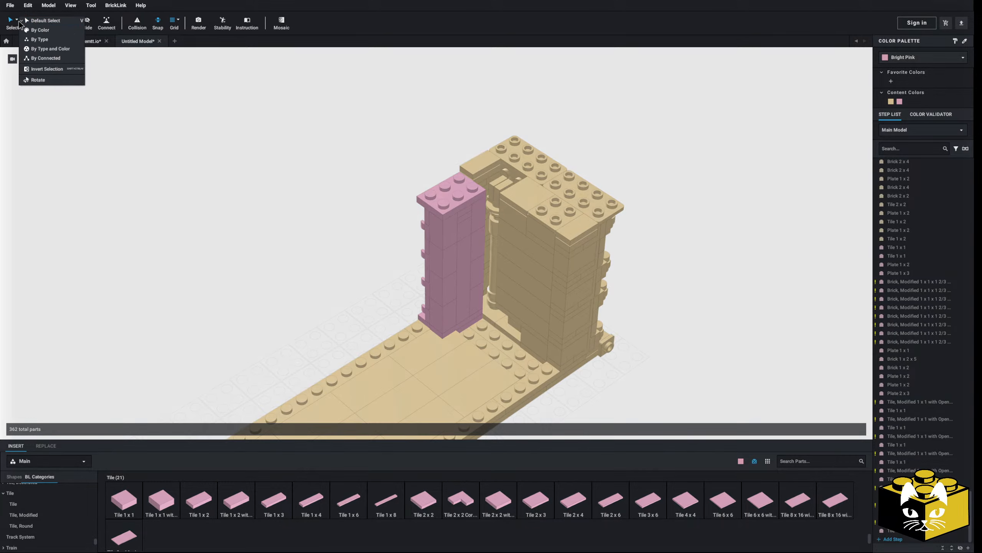
left_click(34, 30)
left_click(441, 241)
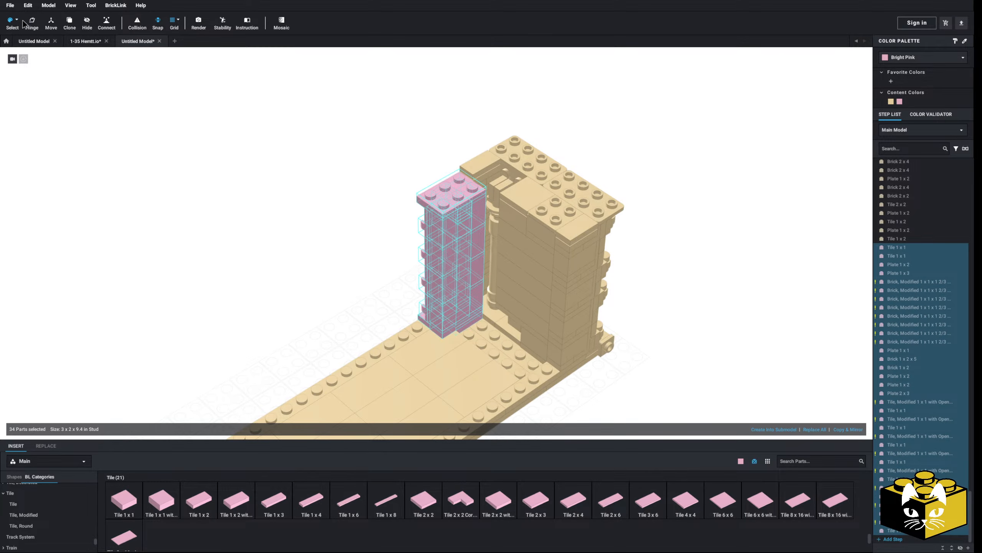
left_click(16, 20)
left_click(35, 22)
right_click_drag(256, 226, 808, 408)
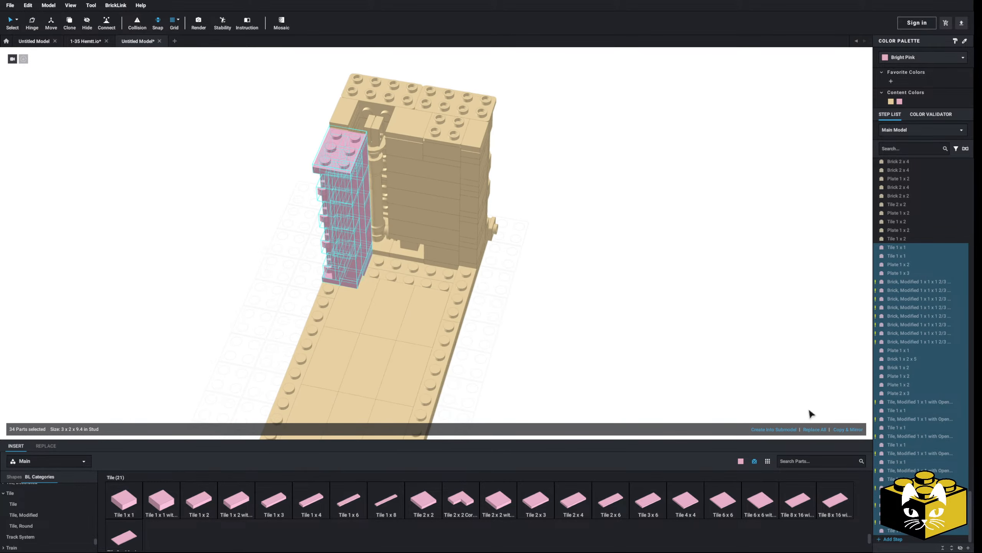
left_click(847, 429)
left_click_drag(422, 306, 500, 298)
left_click(543, 309)
Step: Examine the side doors, vent and rear end of the camouflaged trailer in the reference image
right_click_drag(544, 309, 579, 308)
scroll(447, 332, "down", 5)
right_click_drag(447, 331, 411, 311)
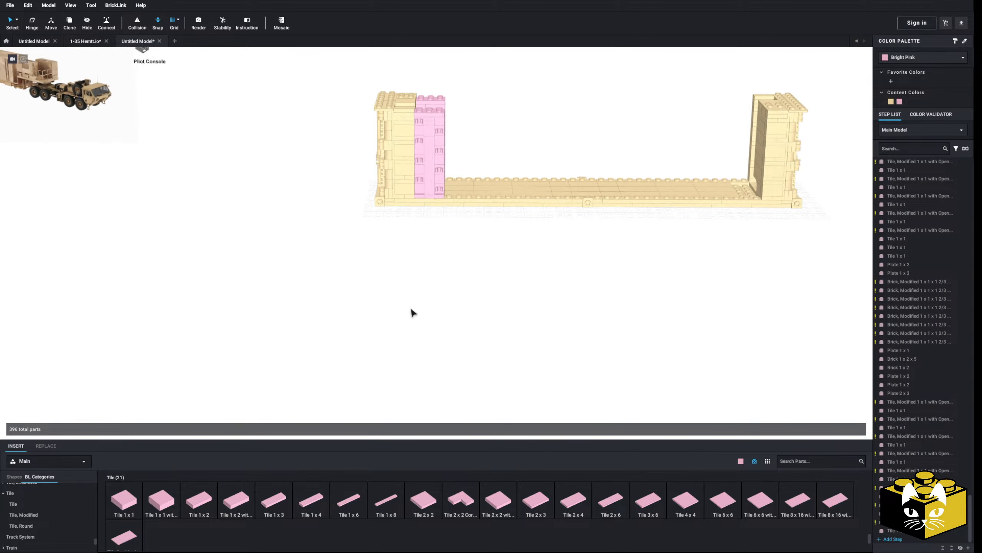
middle_click_drag(411, 310, 465, 331)
right_click_drag(466, 331, 437, 332)
middle_click_drag(437, 332, 488, 414)
scroll(489, 413, "up", 5)
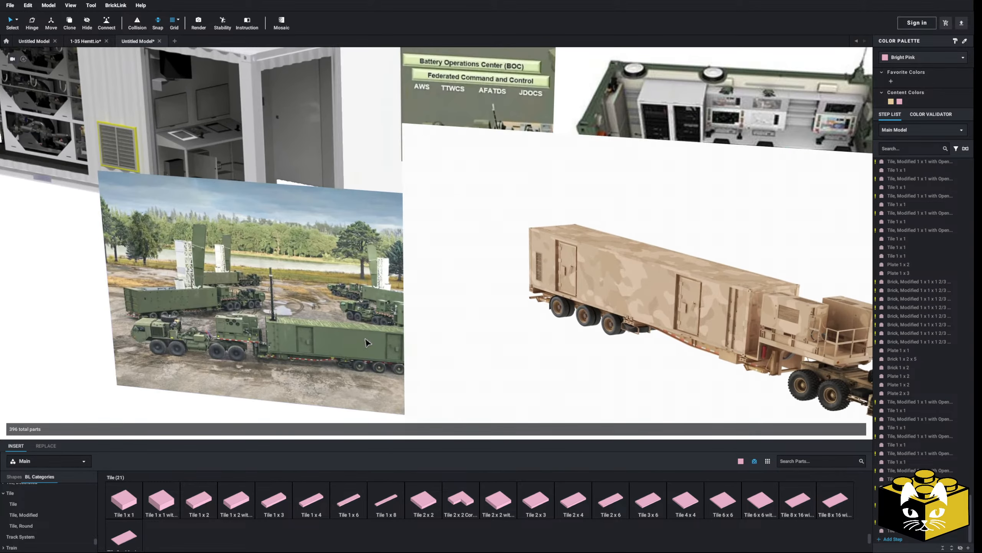
middle_click_drag(405, 294, 440, 290)
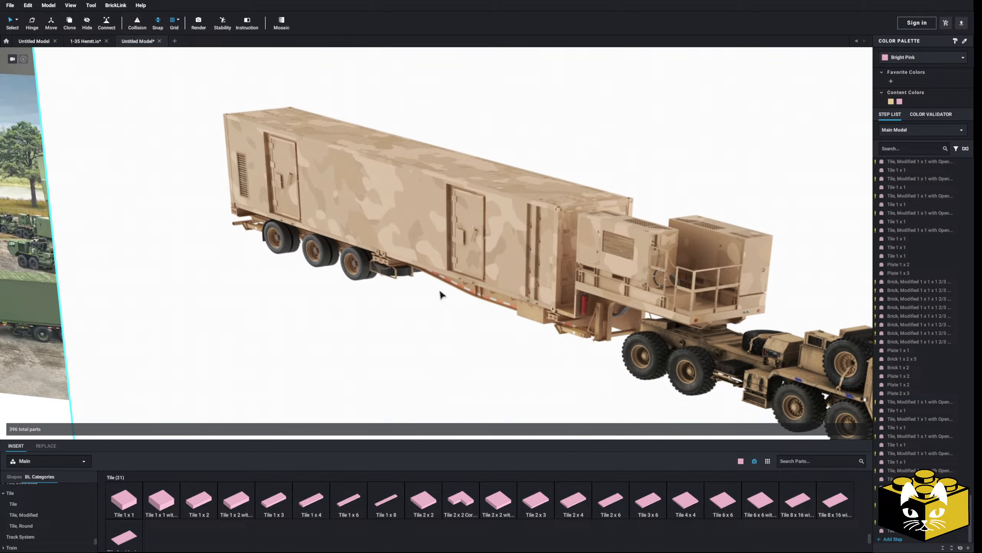
scroll(399, 285, "up", 2)
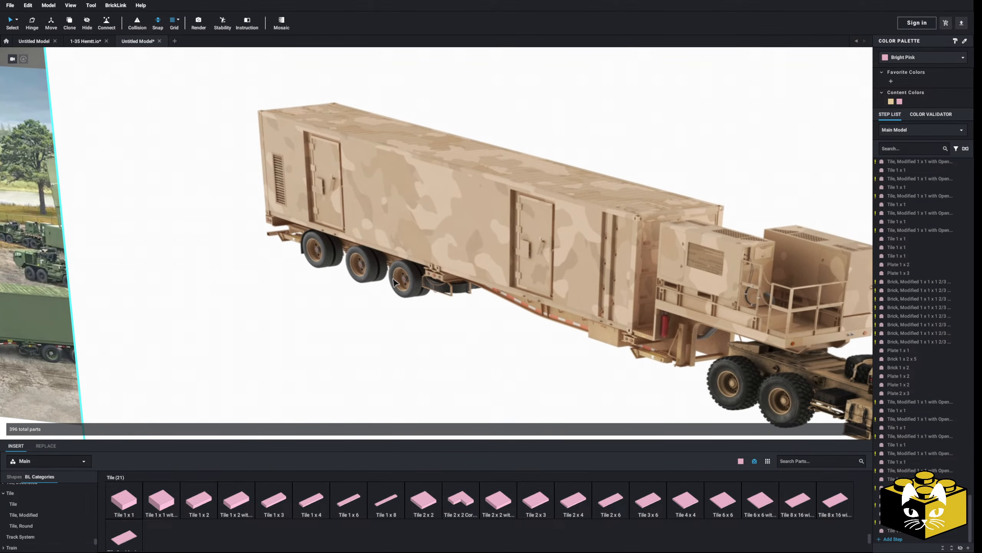
scroll(339, 272, "down", 6)
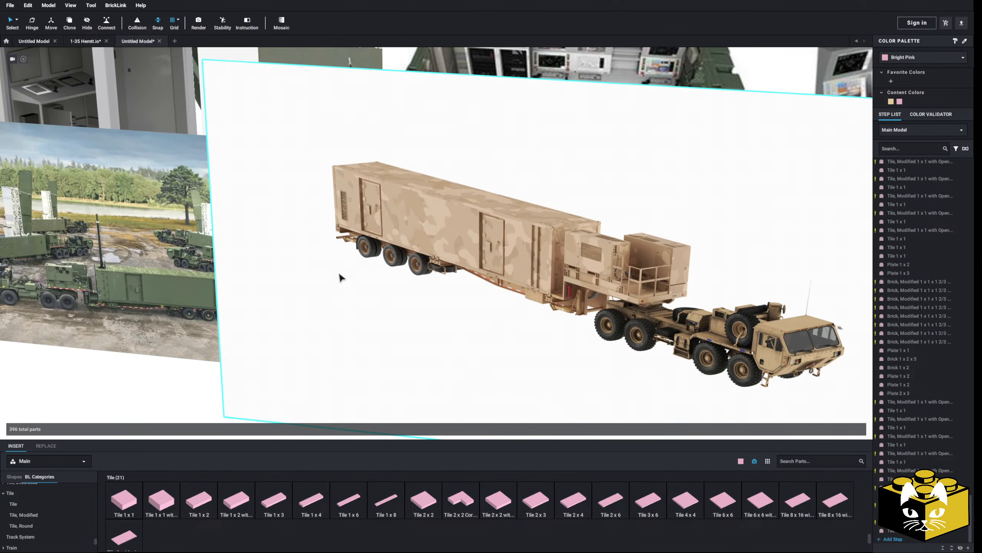
middle_click_drag(660, 375, 487, 320)
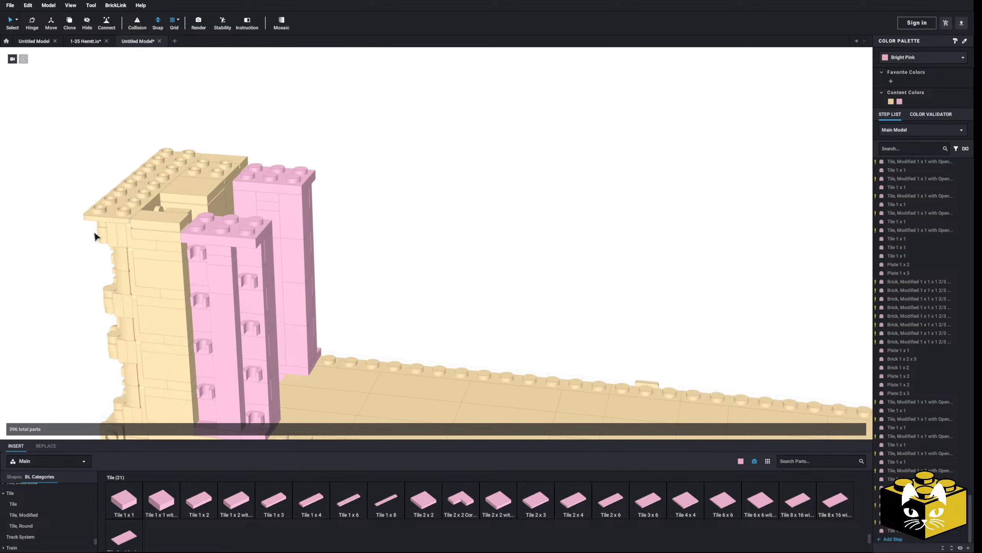
Step: Copy a pair of opposite 1 x 2 wall bricks onto both floor edges beside the other tan end wall
scroll(359, 248, "up", 2)
scroll(311, 340, "down", 3)
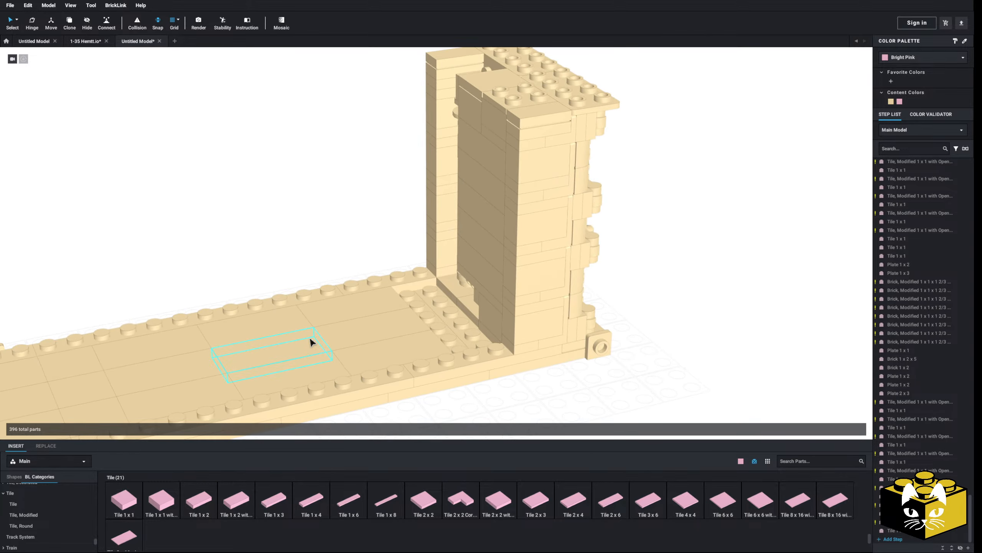
scroll(500, 307, "up", 2)
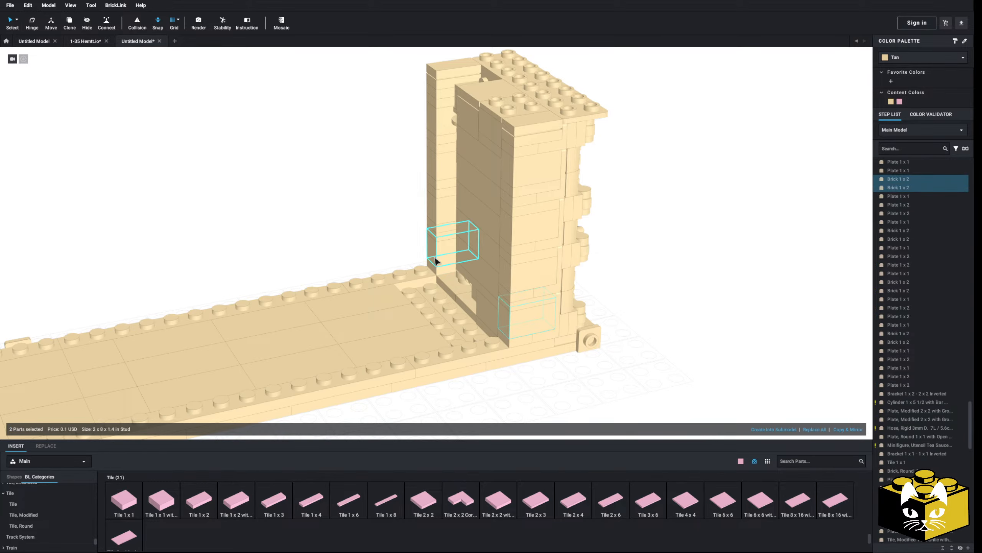
right_click(359, 232)
left_click(377, 252)
left_click_drag(439, 300, 388, 277)
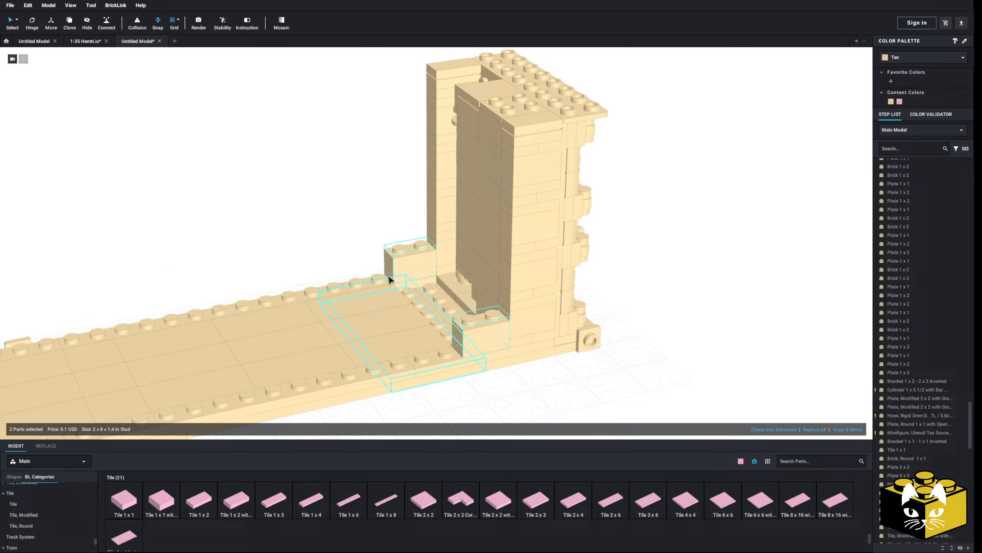
Step: Insert Bright Pink Brick, Modified 1 x 2 with Grille parts and stack four of them on the near-side wall brick
scroll(58, 526, "up", 15)
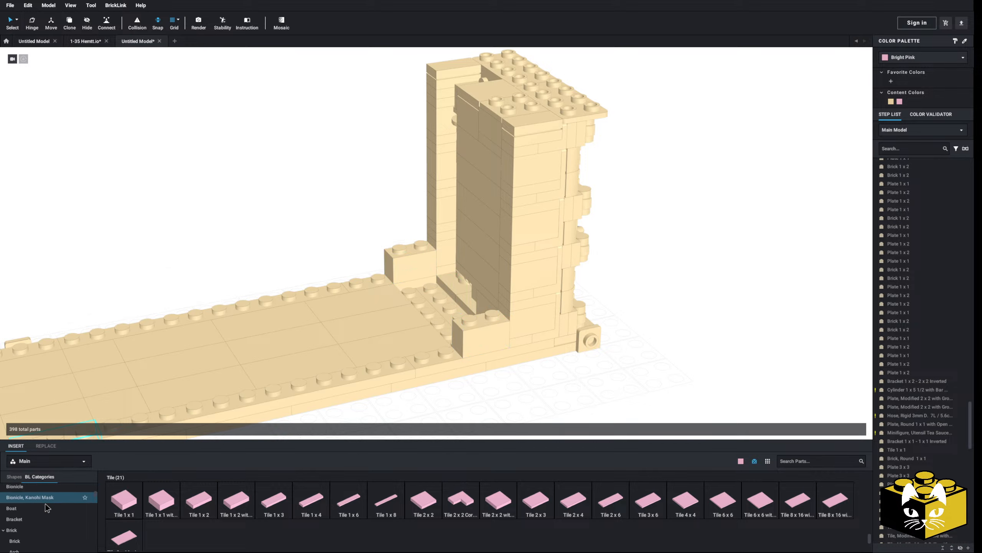
left_click(35, 529)
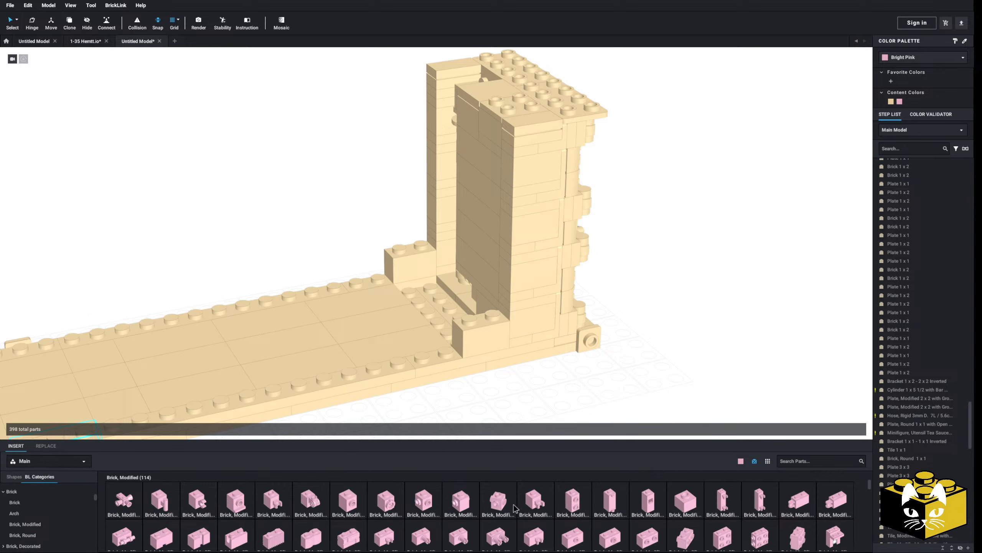
left_click(278, 540)
key("Right")
key("Right")
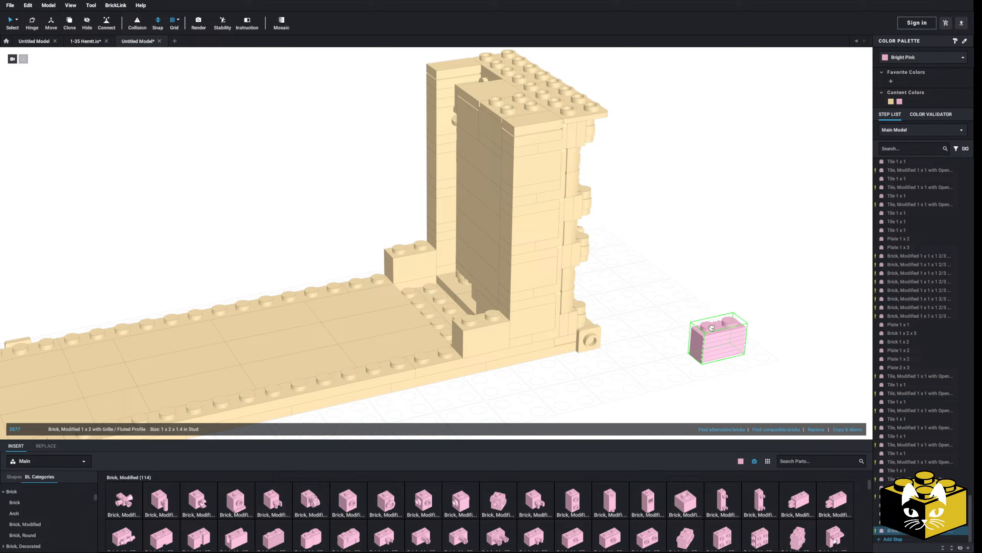
left_click(271, 538)
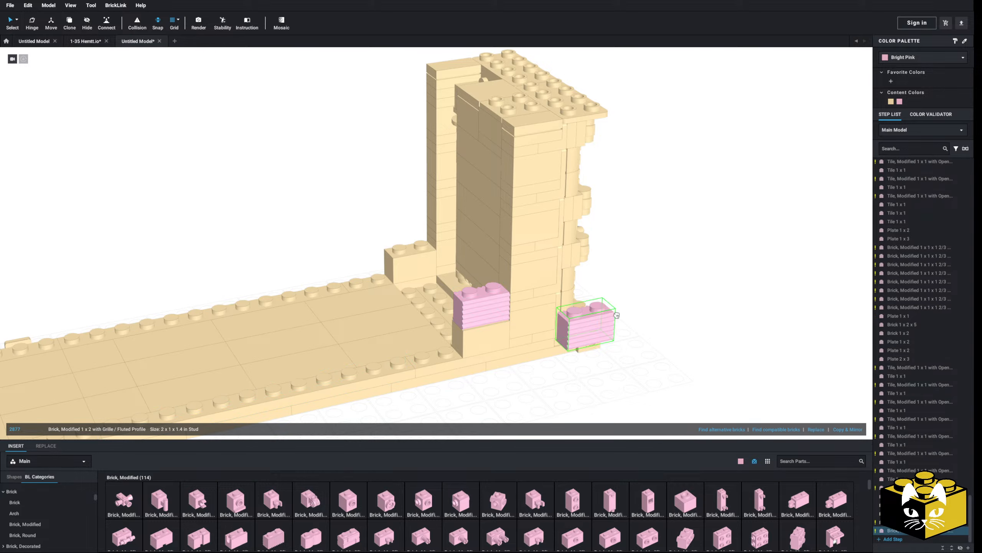
right_click(635, 273)
left_click(658, 293)
Step: Paste the copied pair of grille bricks twice to stack four on the wall brick across the floor
right_click(704, 248)
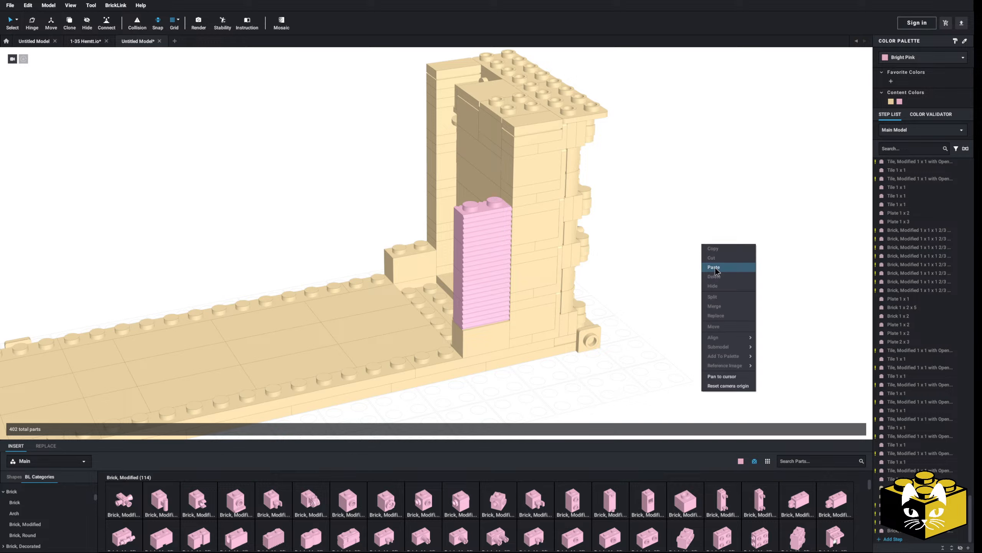
left_click(727, 268)
left_click(408, 214)
right_click(286, 225)
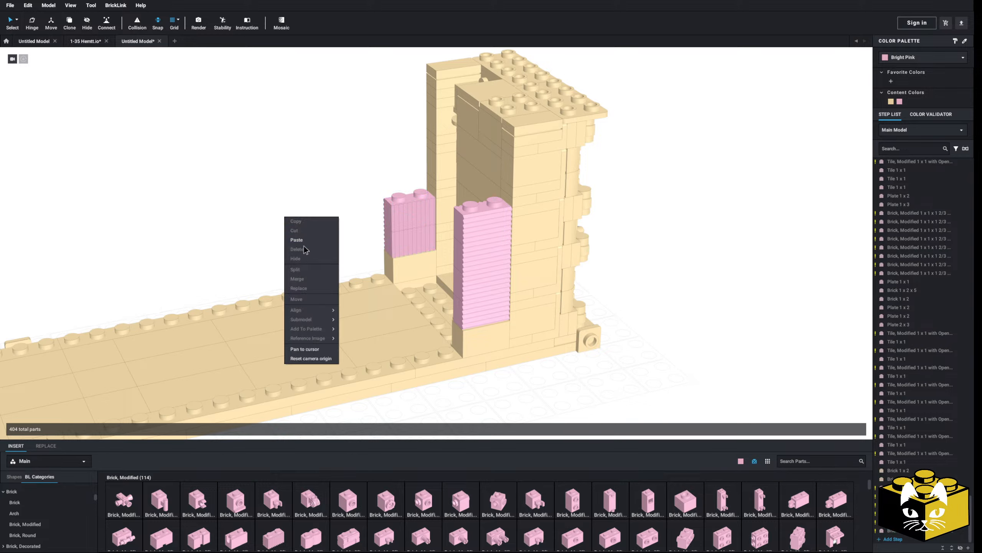
left_click(308, 248)
left_click(427, 177)
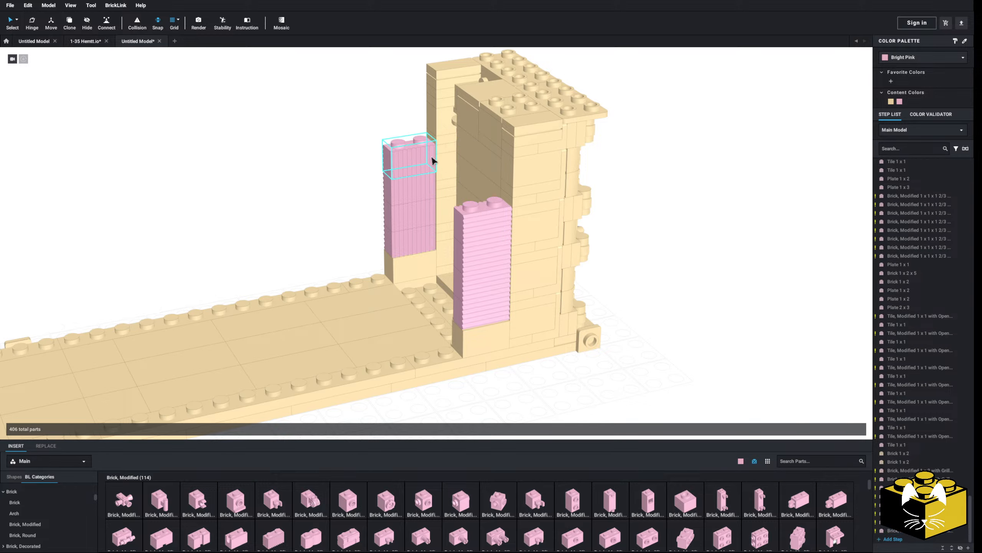
Step: Paste a pair of 1 x 2 grille bricks on top of both columns, making each five bricks high
right_click(701, 217)
left_click(724, 238)
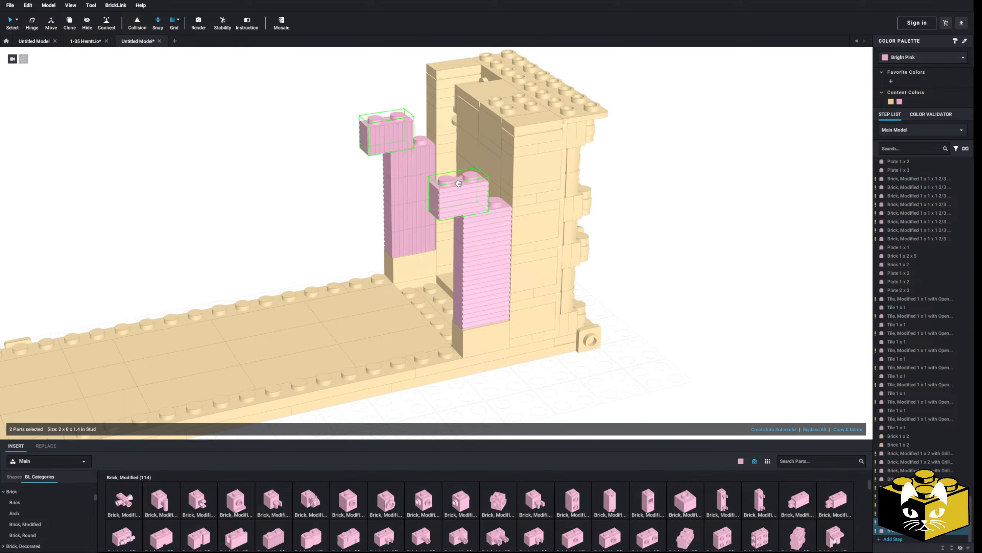
left_click(520, 185)
left_click(673, 228)
scroll(673, 228, "down", 4)
scroll(464, 300, "up", 2)
Step: Copy the two tan 1 x 2 base bricks and place the copy on top of both grille columns
left_click(463, 301)
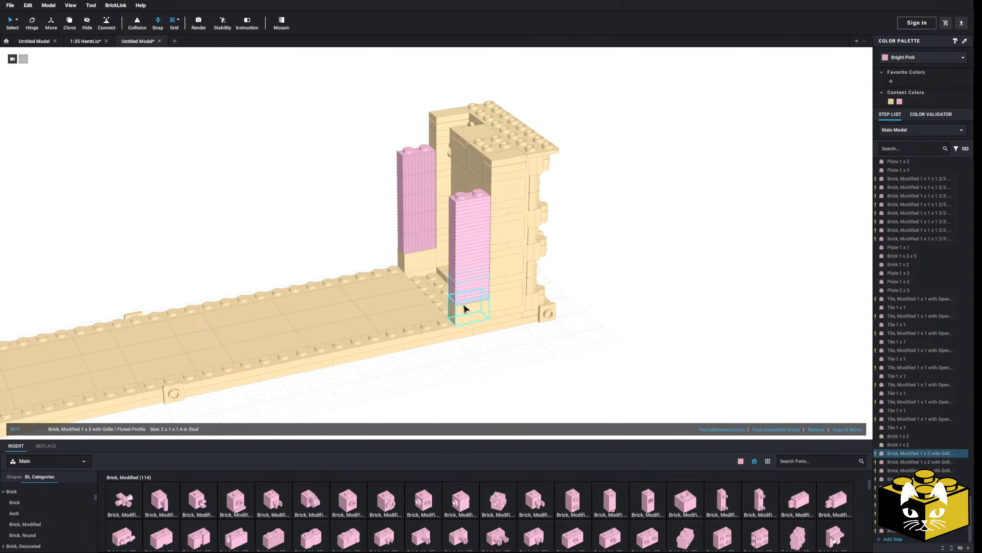
left_click(463, 307)
left_click(417, 269, "ctrl")
right_click(334, 233)
left_click(356, 254)
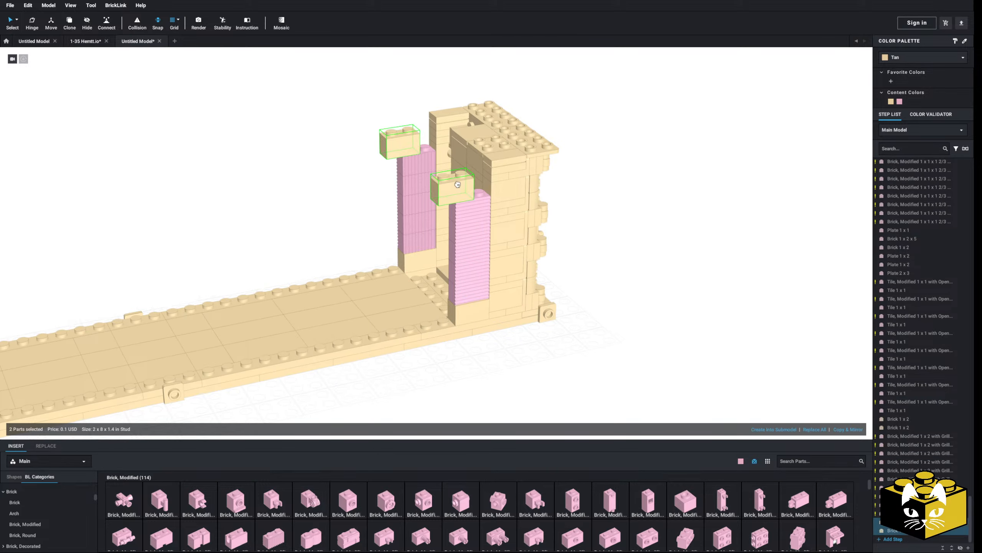
left_click(481, 187)
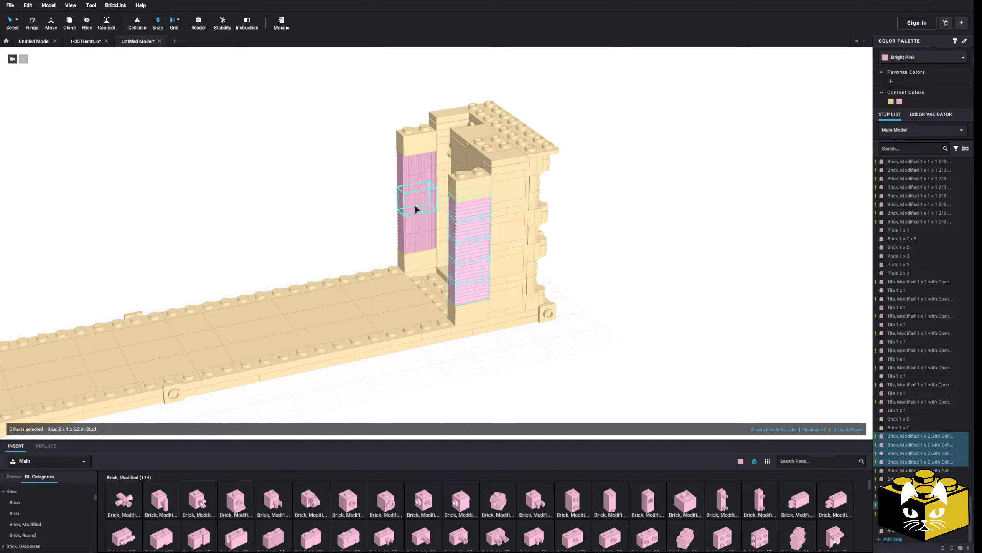
Step: Recolor all grille bricks in both columns from Bright Pink to Tan
left_click(417, 171, "ctrl")
left_click(890, 102)
left_click(659, 273)
scroll(659, 273, "down", 4)
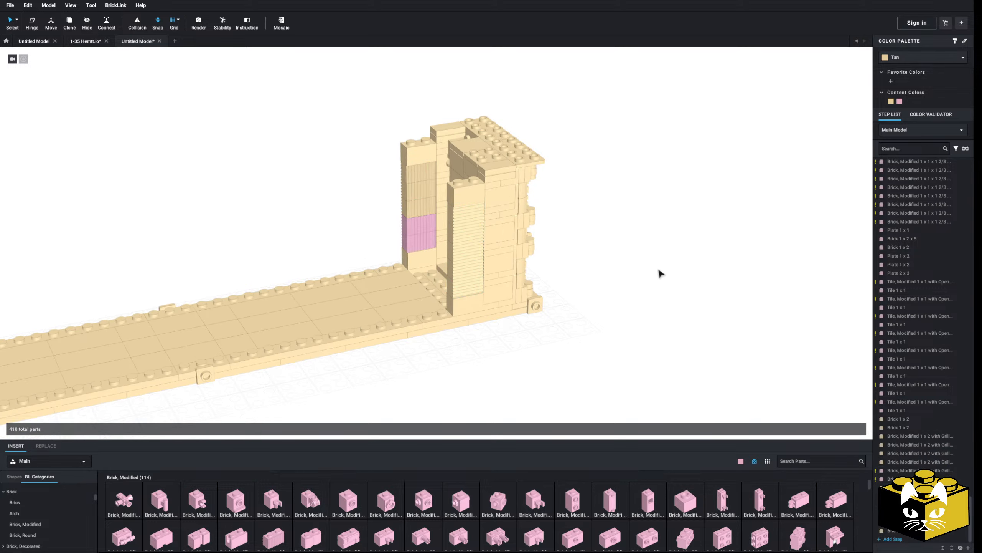
left_click(429, 232)
left_click(431, 240, "ctrl")
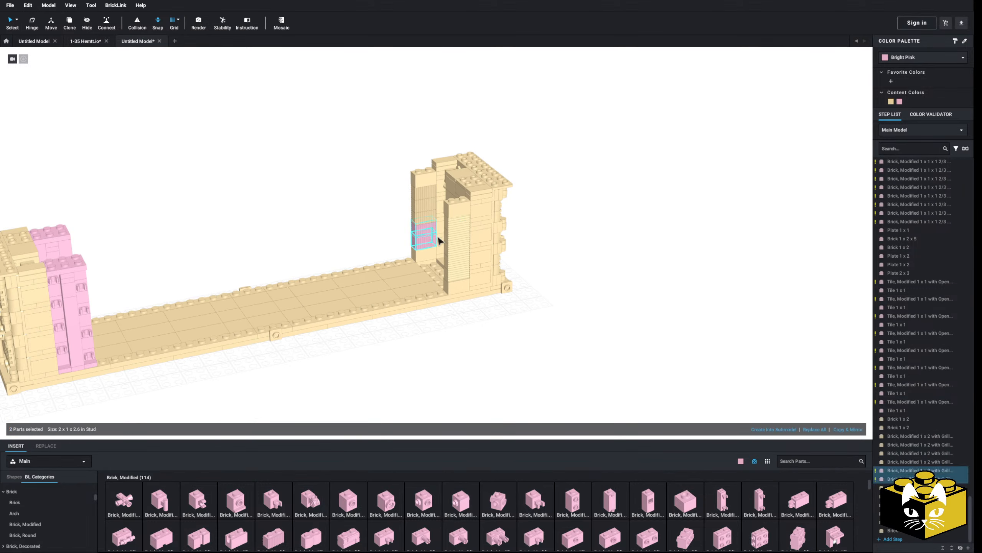
left_click(891, 102)
left_click(321, 129)
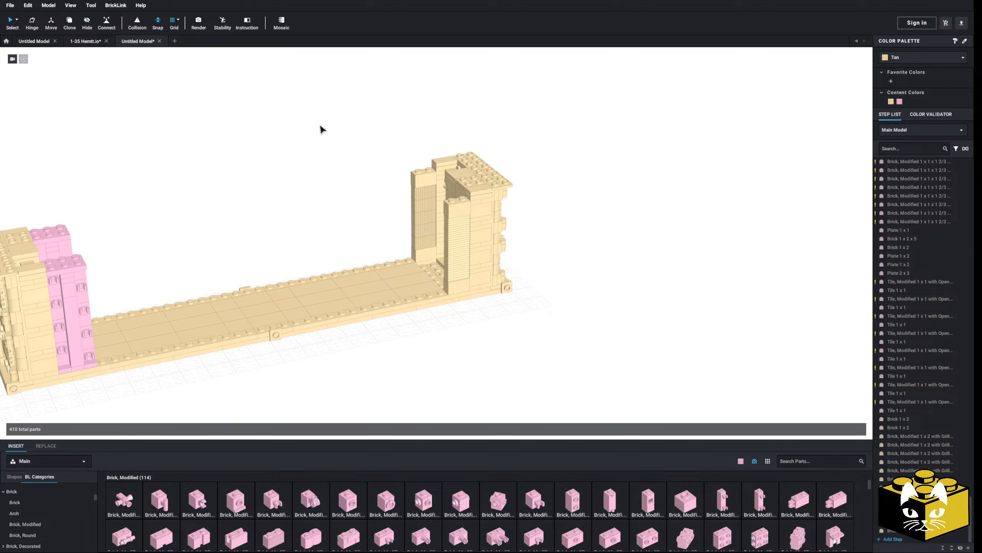
Step: Select all remaining Bright Pink parts by color, recolor them Tan and restore the default selection mode
left_click(17, 20)
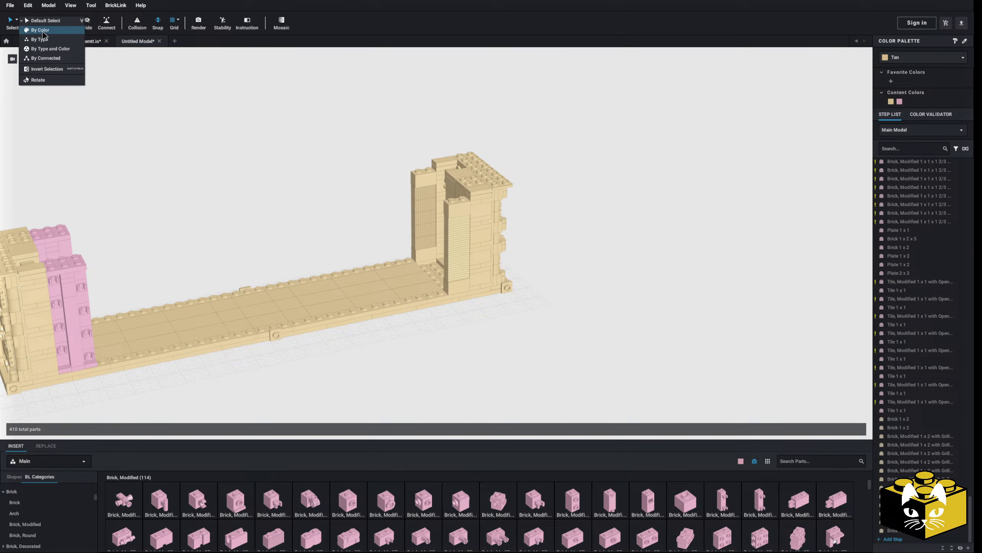
left_click(43, 33)
left_click(79, 283)
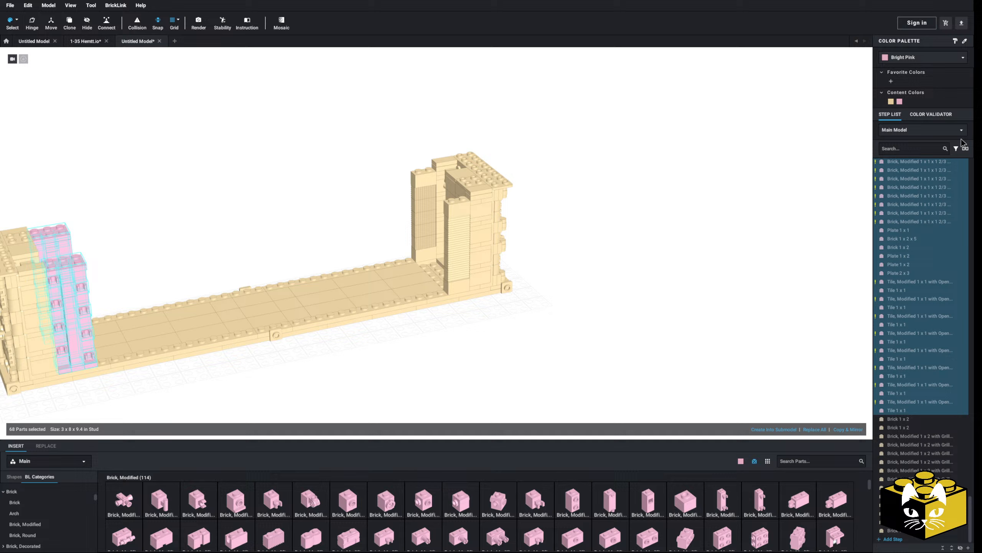
left_click(890, 102)
left_click(758, 189)
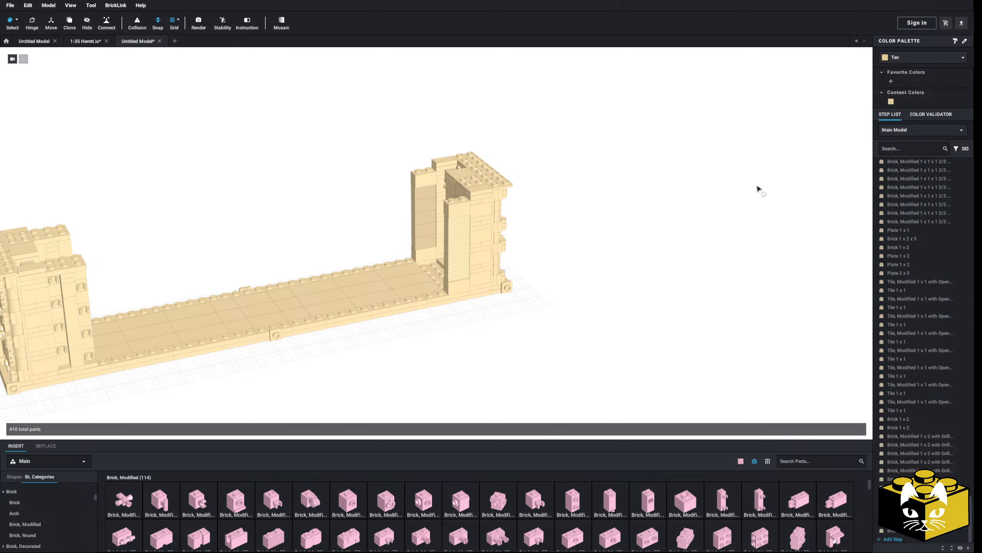
left_click(17, 20)
left_click(37, 26)
Step: Delete the 1 x 2 tiles and other capping parts from both wall tops beside the grille columns
scroll(291, 191, "up", 5)
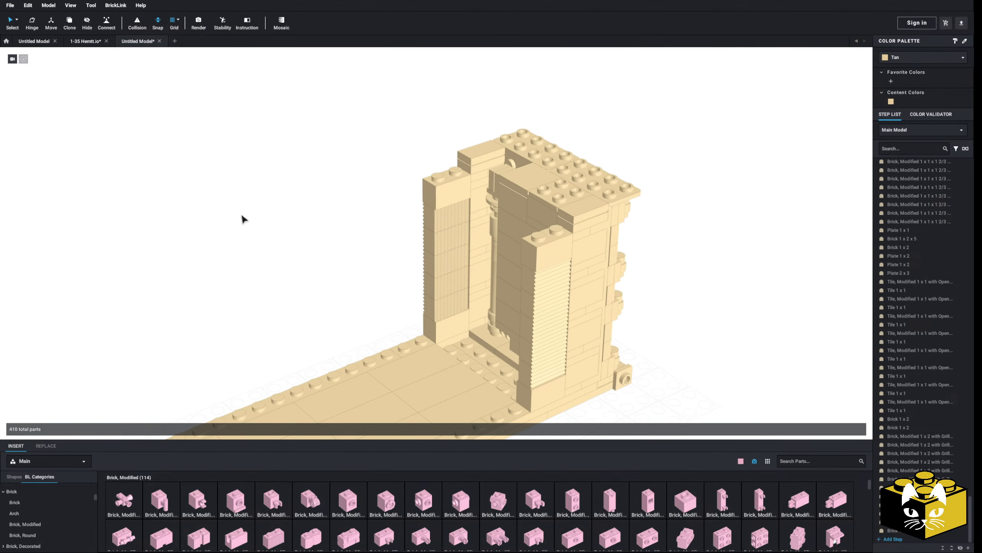
left_click(485, 149)
key("Delete")
left_click(599, 212)
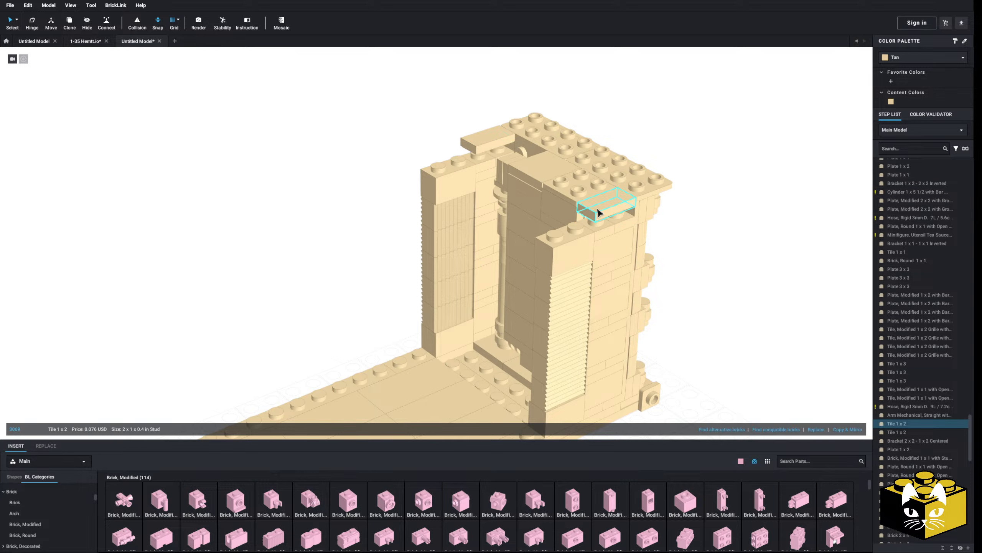
key("Delete")
left_click(493, 146)
key("Delete")
Step: Delete the capping parts from both wall tops at the clip-tile end of the trailer
scroll(331, 172, "down", 5)
right_click_drag(331, 173, 525, 184)
scroll(377, 232, "up", 5)
left_click(159, 254)
key("Delete")
left_click(315, 136)
key("Delete")
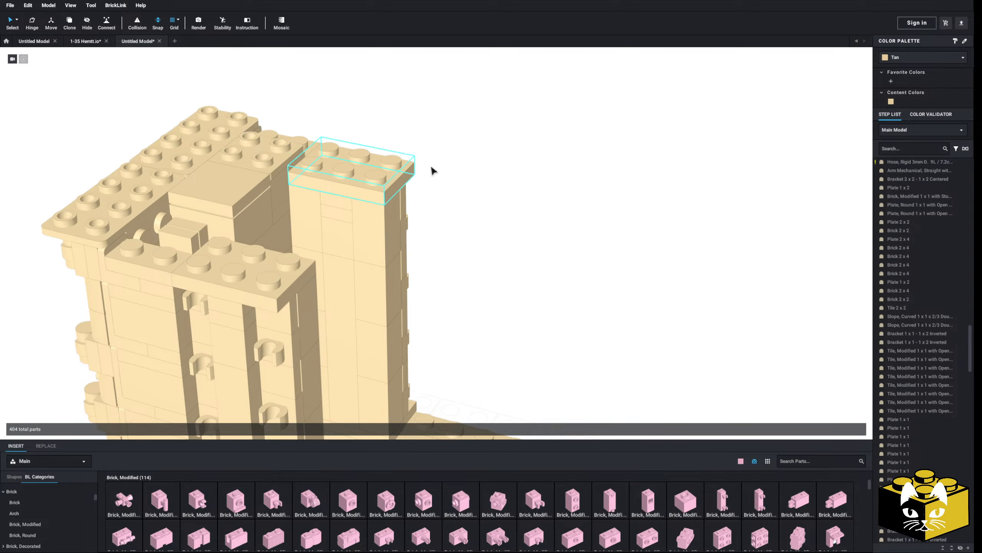
Step: Examine the position of the side doors and grille vent on the camouflaged trailer in the reference image
scroll(430, 167, "down", 4)
scroll(496, 190, "down", 4)
right_click_drag(496, 190, 378, 182)
scroll(387, 181, "down", 1)
scroll(387, 181, "down", 3)
middle_click_drag(378, 182, 472, 267)
scroll(587, 233, "up", 5)
scroll(472, 267, "up", 3)
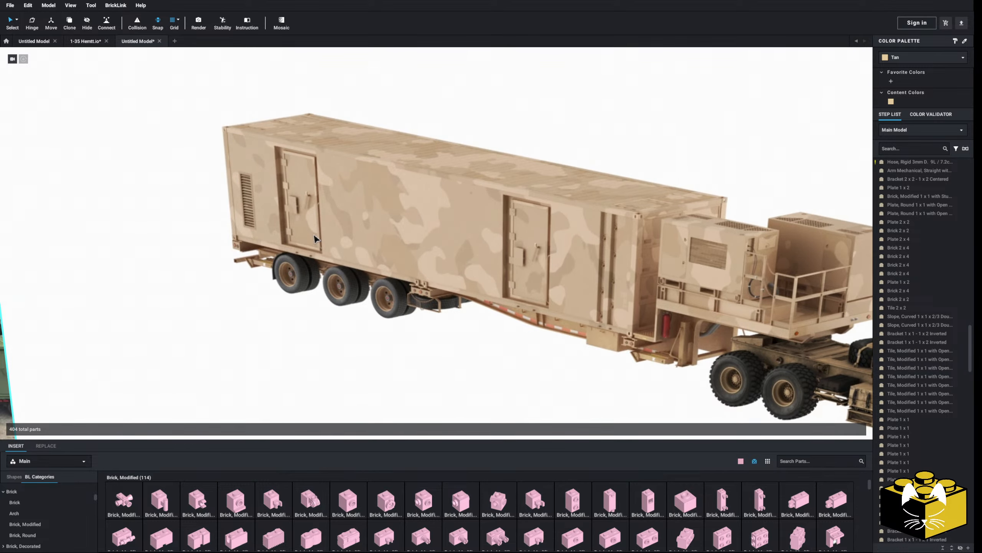
scroll(314, 239, "down", 6)
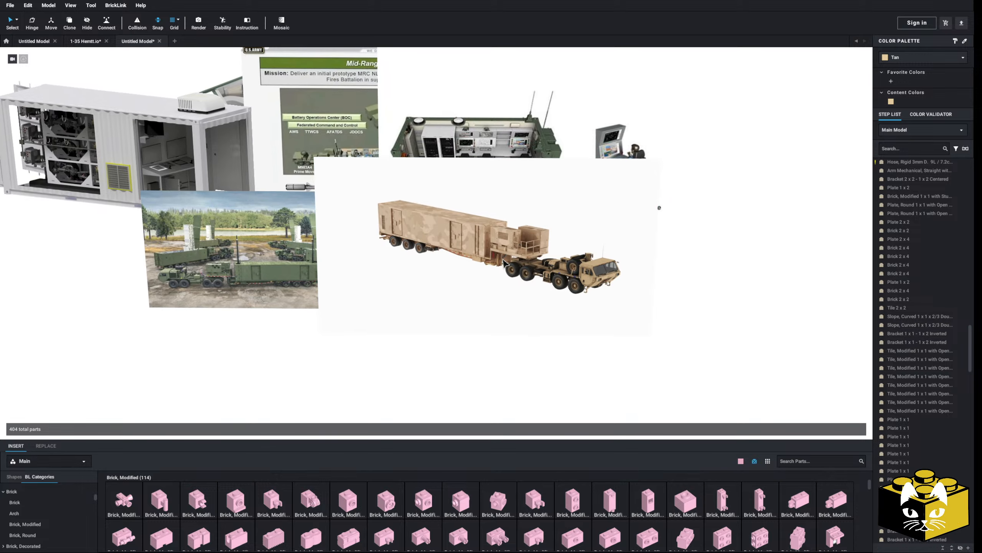
Step: Delete the four 1 x 12 plates along both long edges of the trailer floor
middle_click_drag(503, 257, 184, 191)
scroll(269, 200, "up", 3)
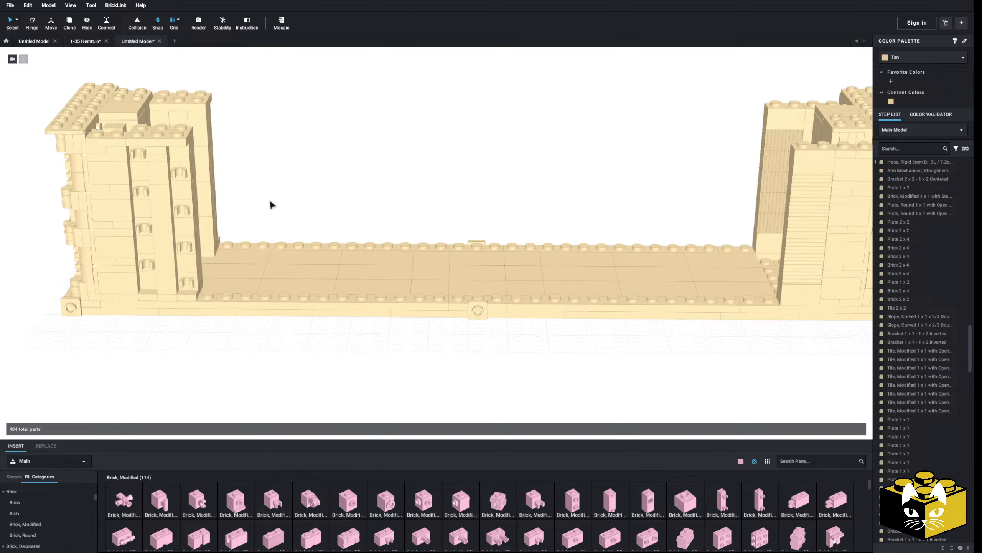
middle_click_drag(283, 192, 332, 193)
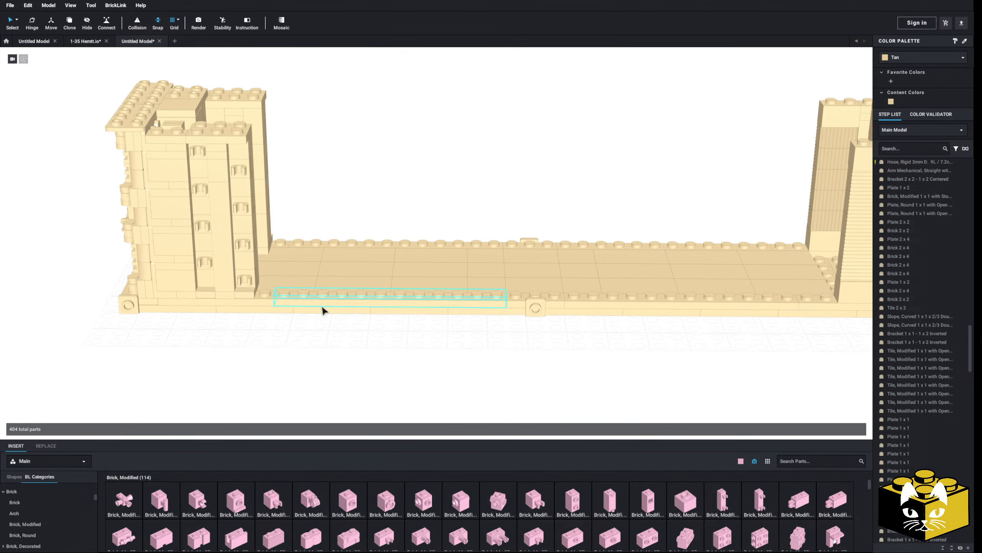
scroll(296, 332, "up", 3)
scroll(295, 344, "down", 3)
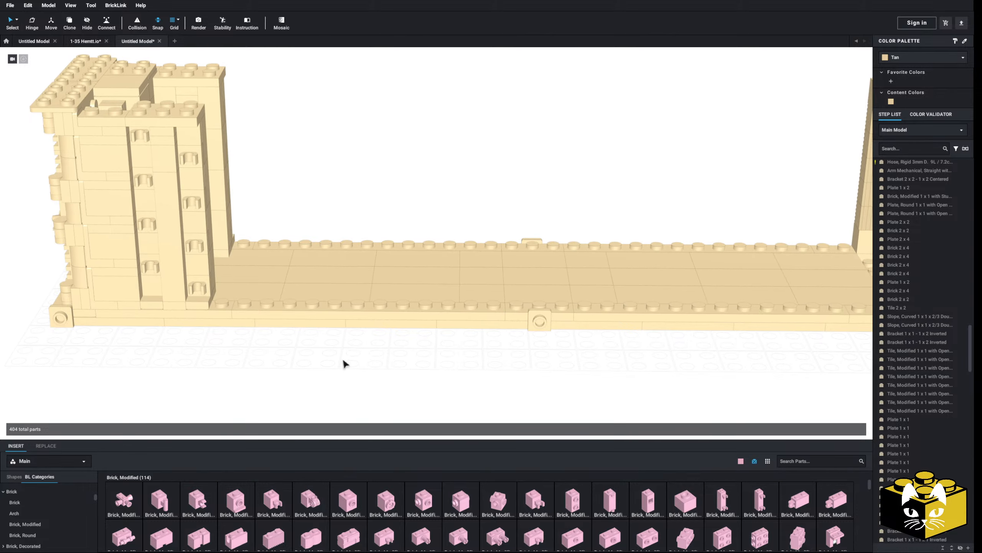
left_click(363, 307)
left_click(362, 241, "ctrl")
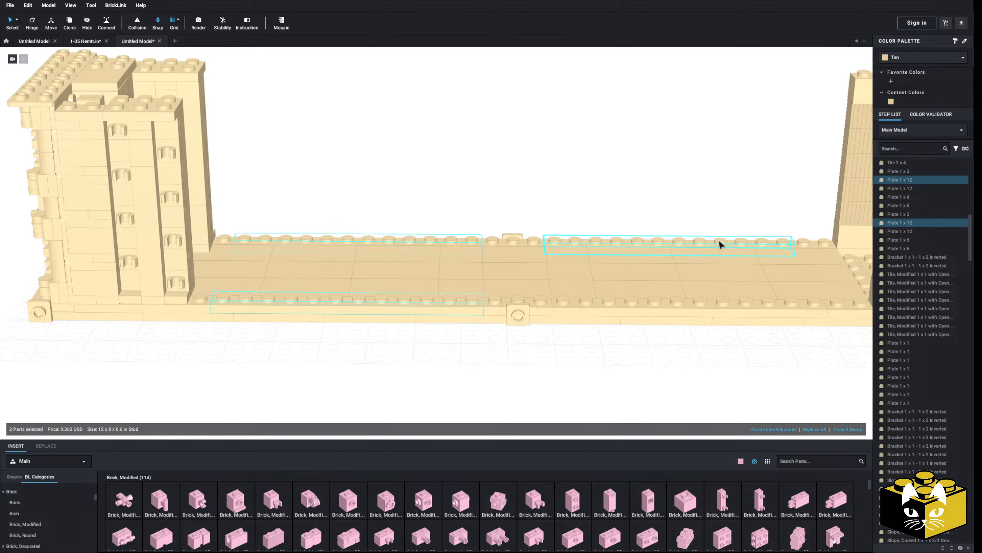
left_click(720, 244, "ctrl")
left_click(742, 314, "ctrl")
key("Delete")
Step: Select all the 2 x 4, 2 x 3 and 2 x 2 tiles covering the floor between the end walls and delete them
scroll(627, 362, "down", 4)
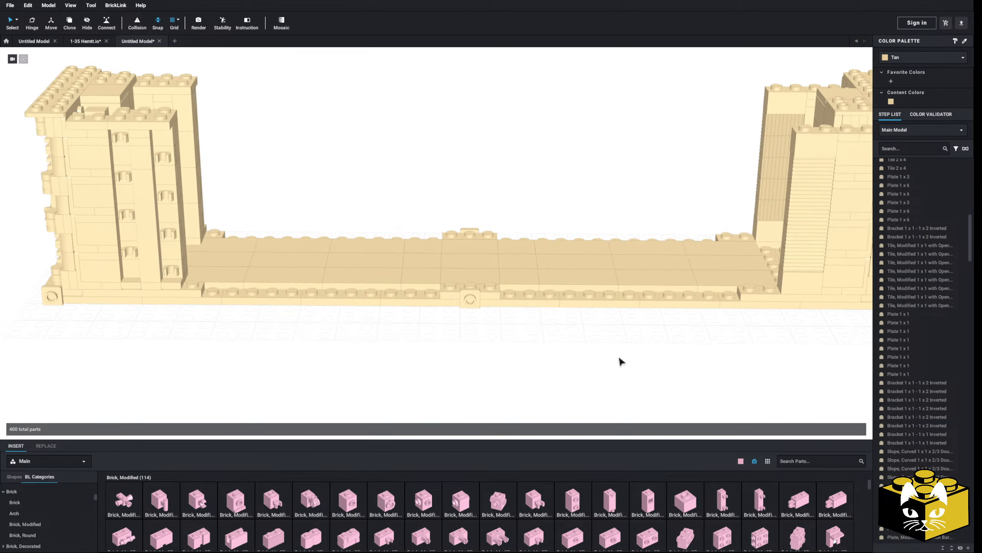
scroll(560, 342, "up", 5)
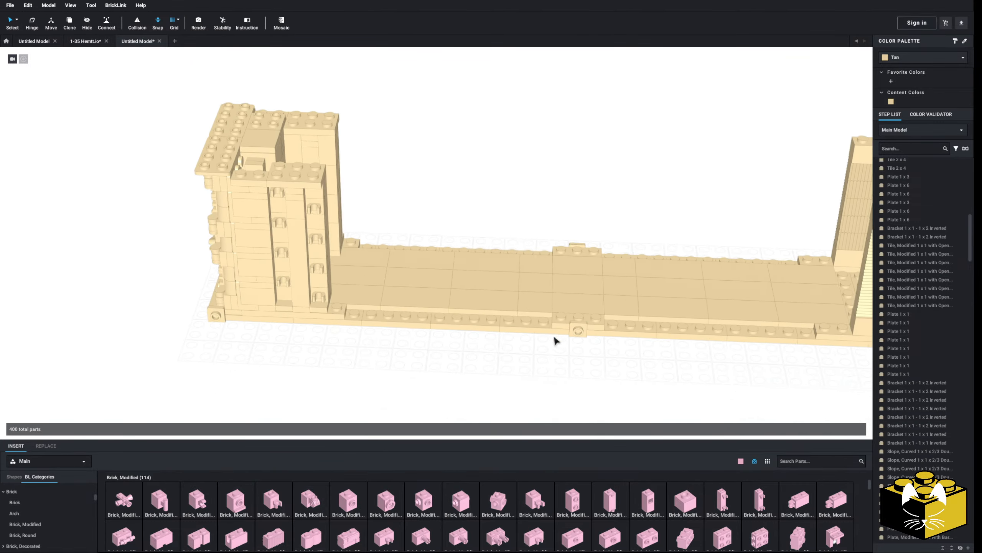
left_click(443, 251)
left_click(413, 359)
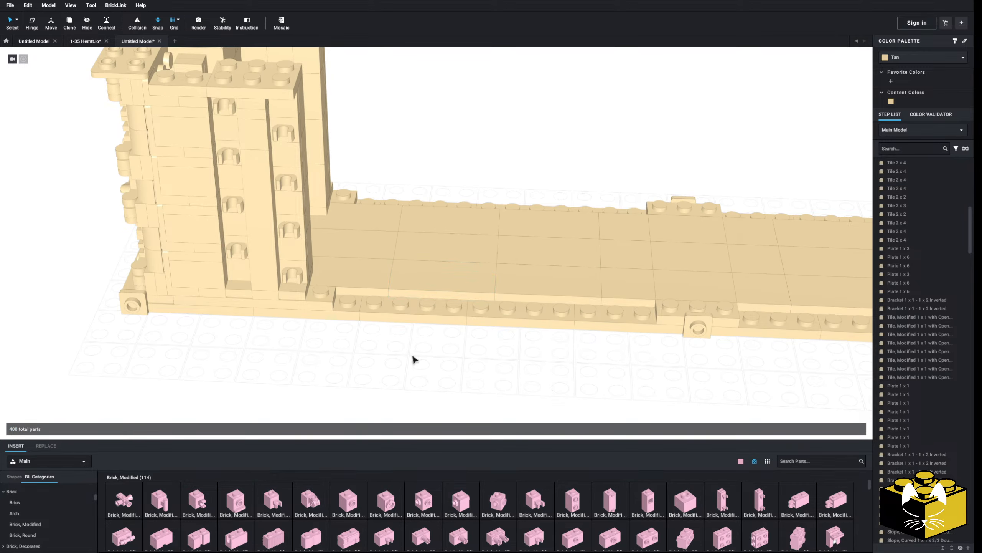
left_click(377, 244)
left_click(374, 216)
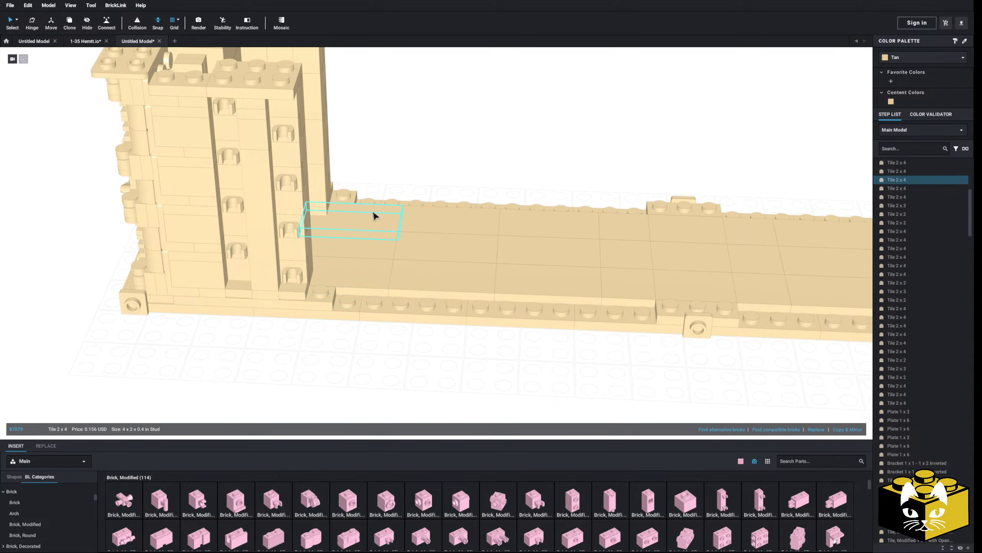
left_click(530, 239, "shift")
left_click(529, 265, "shift")
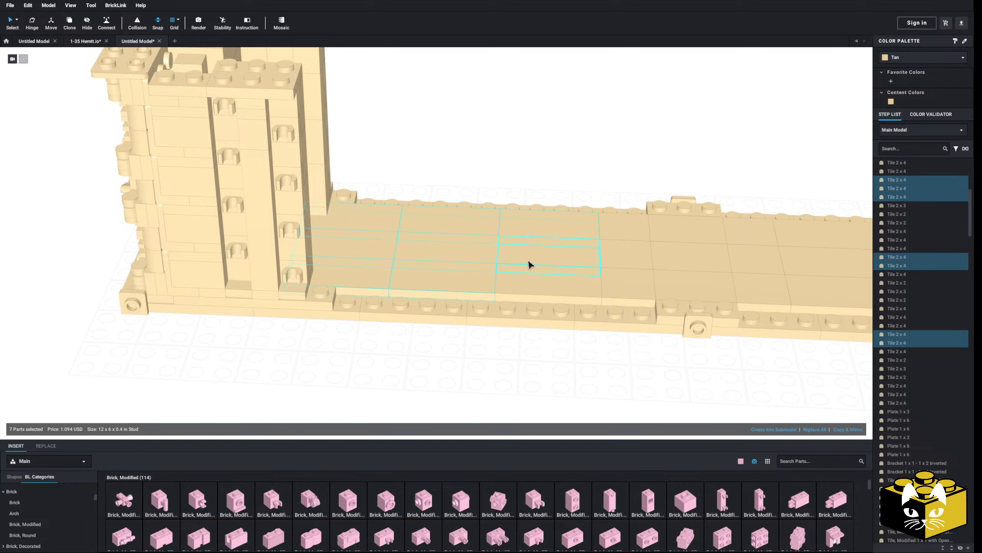
left_click(632, 278, "shift")
left_click(636, 226, "shift")
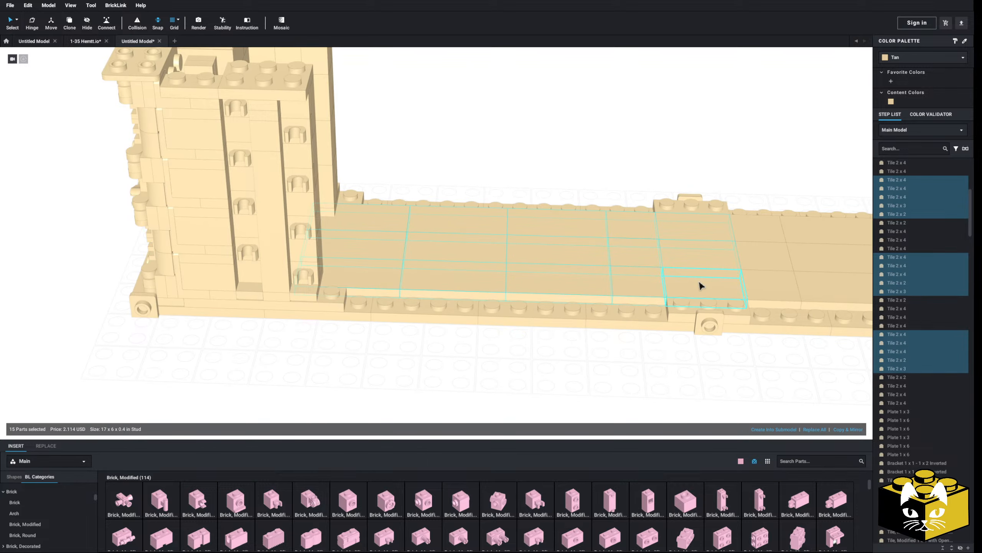
middle_click_drag(700, 282, 527, 273)
left_click(451, 281, "ctrl")
left_click(458, 255, "ctrl")
left_click(461, 229, "ctrl")
right_click_drag(461, 230, 517, 233)
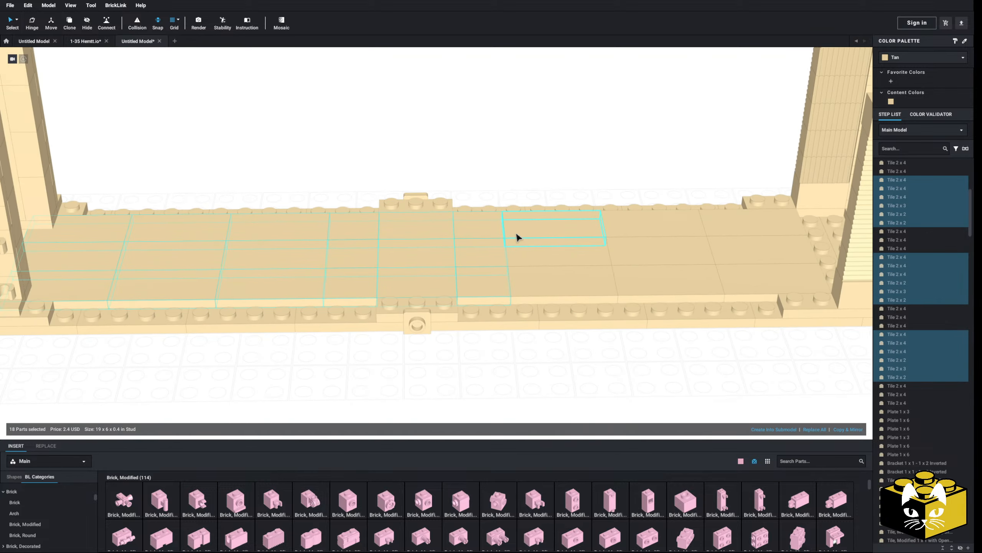
left_click(542, 281, "ctrl")
left_click(645, 265, "ctrl")
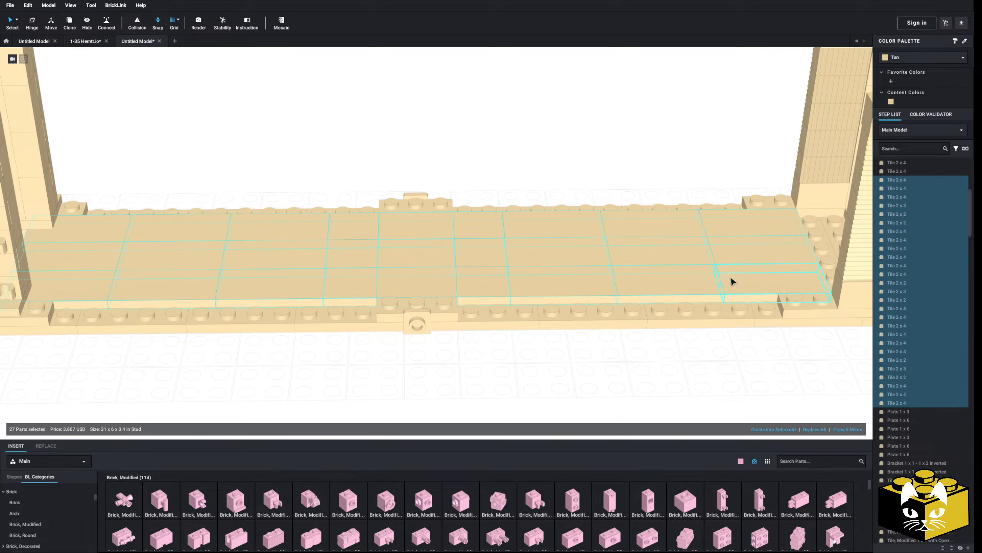
key("Delete")
scroll(505, 353, "down", 2)
middle_click_drag(504, 353, 531, 344)
right_click_drag(531, 345, 503, 351)
middle_click_drag(503, 351, 555, 346)
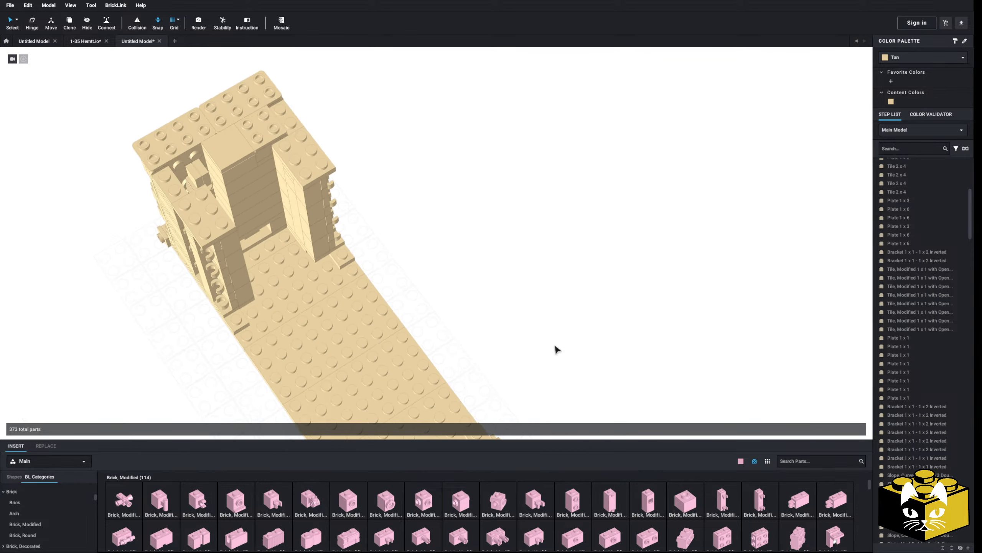
Step: Delete the two leftover parts at the foot of the inner walls at the clip-tile end of the floor
scroll(332, 262, "up", 4)
right_click_drag(331, 261, 418, 284)
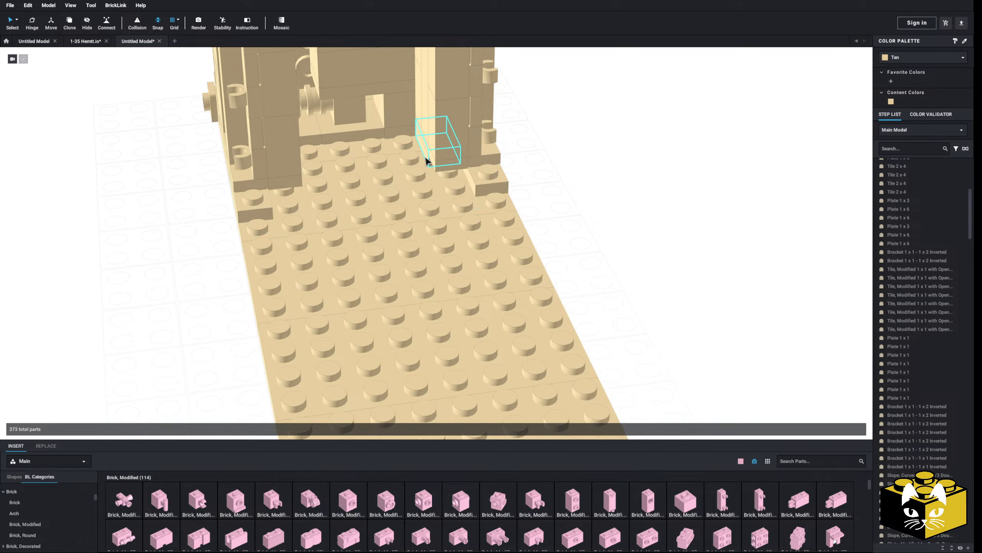
left_click(426, 157)
key("Delete")
middle_click_drag(426, 158, 456, 181)
right_click_drag(456, 181, 450, 214)
left_click(342, 225)
key("Delete")
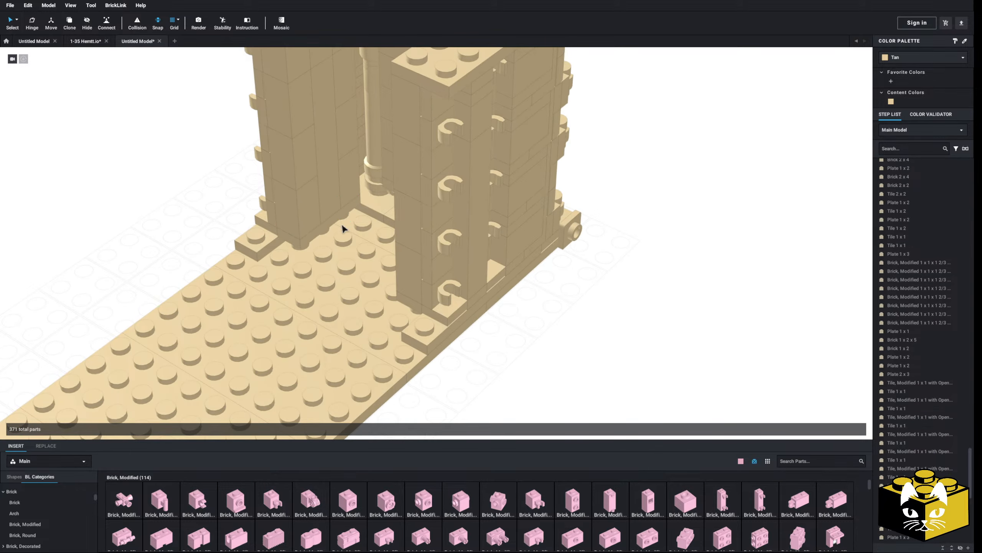
Step: Place a 2 x 6 plate on the floor between the side walls at each end of the trailer
scroll(13, 533, "up", 5)
left_click(12, 510)
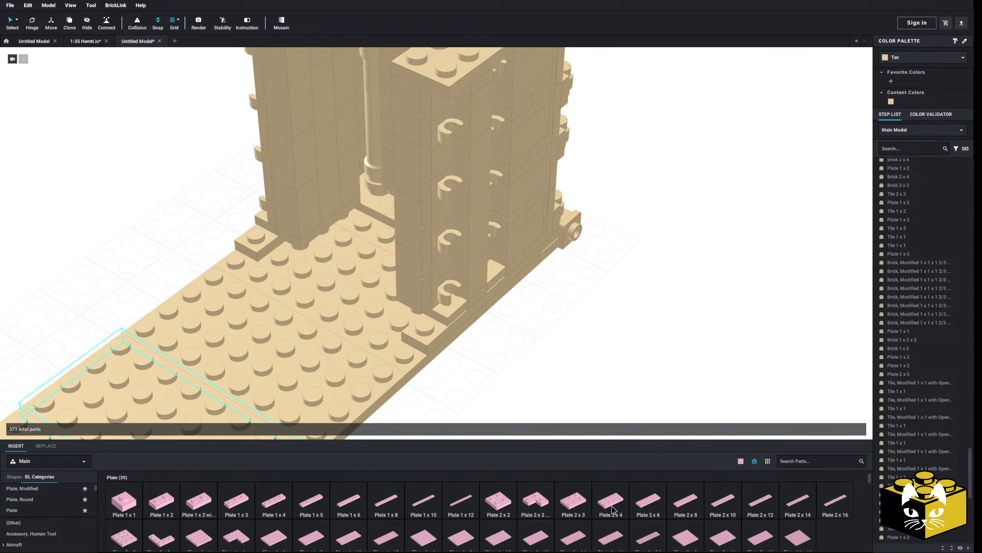
left_click(648, 501)
left_click(363, 238)
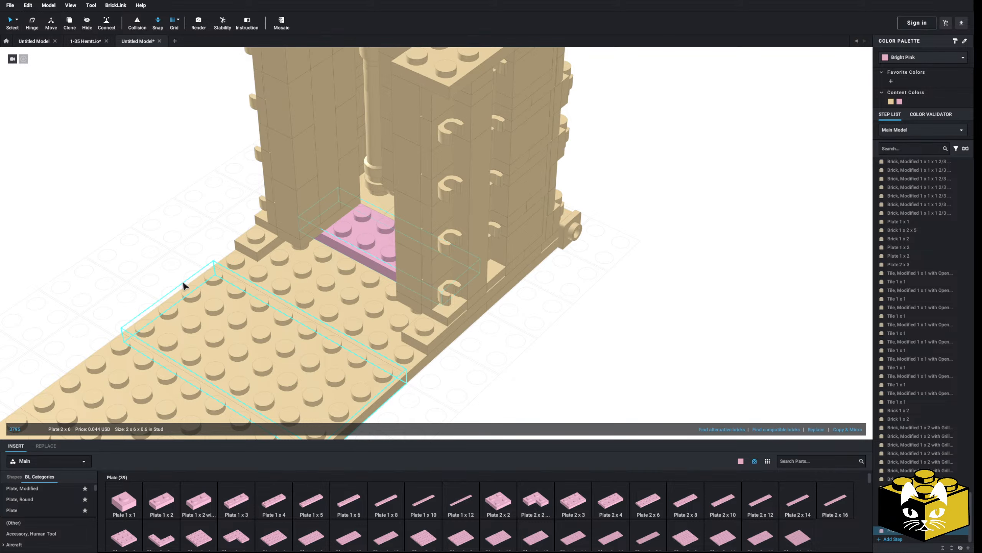
scroll(182, 284, "down", 3)
right_click_drag(182, 286, 302, 298)
scroll(302, 297, "up", 3)
middle_click_drag(301, 298, 235, 324)
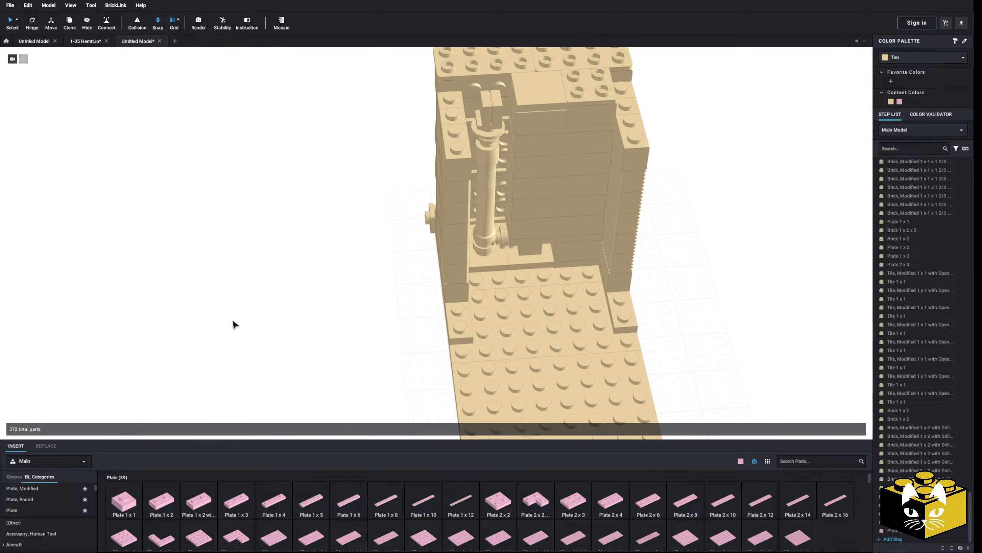
left_click(619, 505)
left_click(514, 282)
scroll(304, 309, "down", 2)
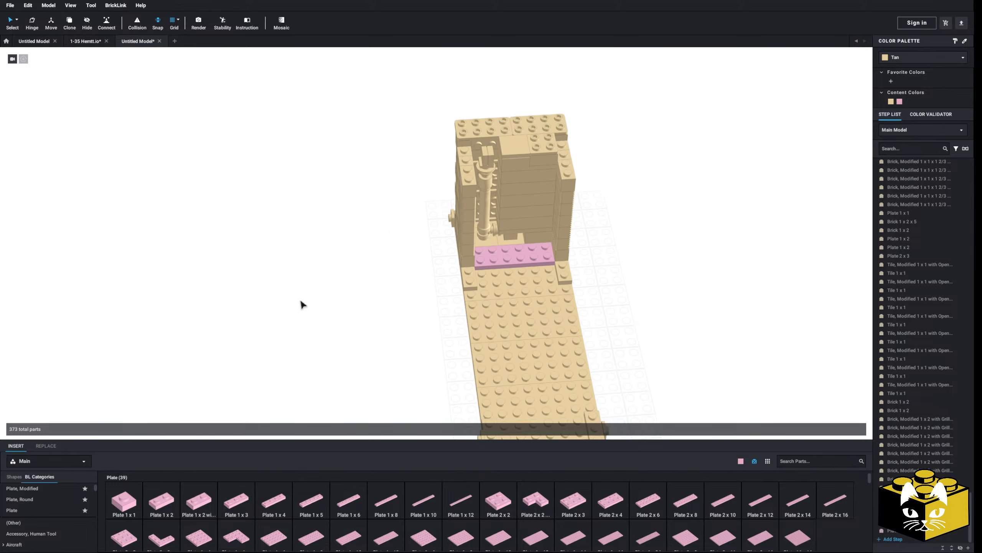
Step: Select the bright pink plates by color, recolor them Tan, and return to the default selection mode
right_click_drag(302, 302, 154, 94)
left_click(16, 20)
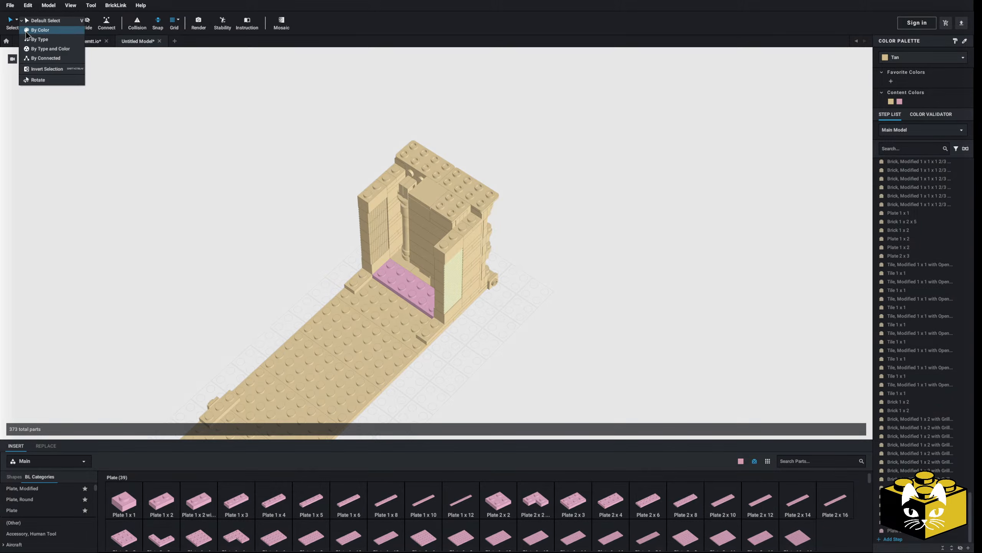
left_click(28, 31)
left_click(421, 291)
left_click(891, 102)
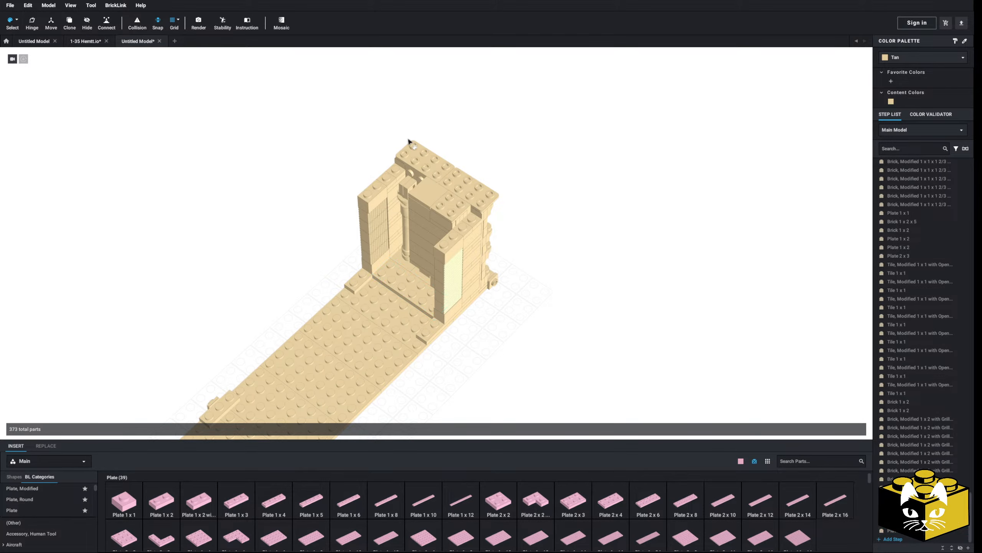
left_click(16, 19)
left_click(32, 21)
Step: Examine the side door placement on the camouflaged trailer in the reference image against the model's long side
right_click_drag(310, 232, 457, 278)
middle_click_drag(646, 340, 390, 257)
scroll(390, 257, "up", 3)
right_click_drag(390, 256, 421, 246)
scroll(422, 245, "down", 5)
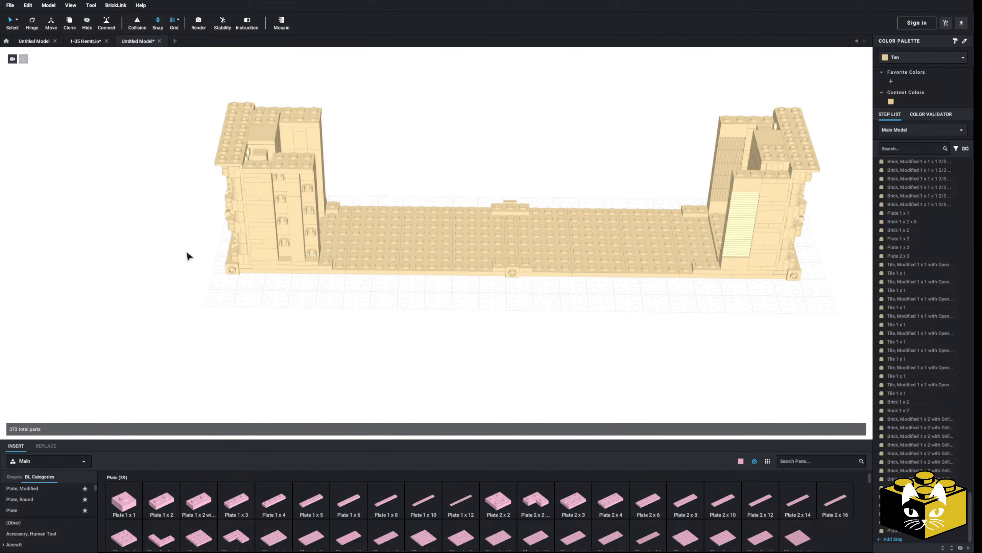
right_click_drag(189, 255, 472, 334)
scroll(468, 331, "up", 3)
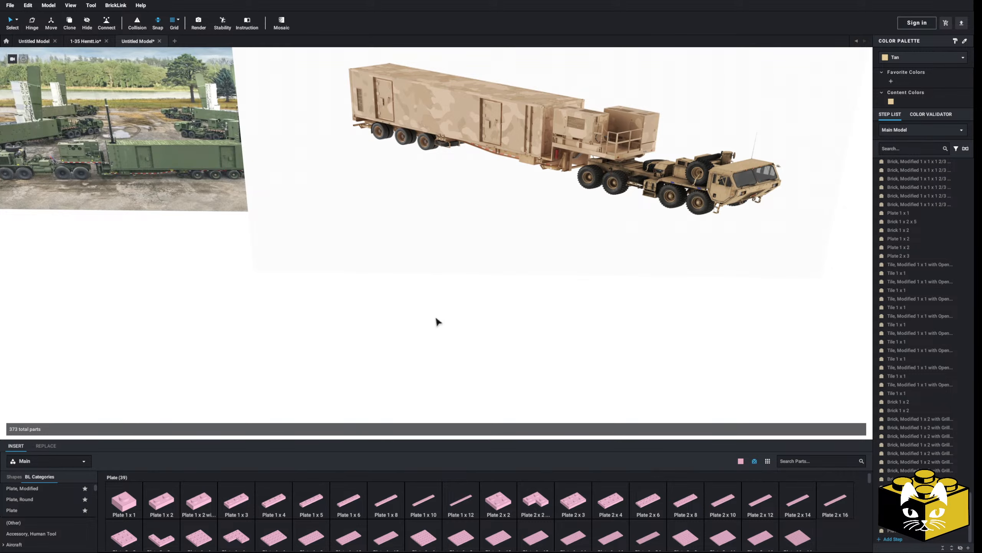
scroll(441, 317, "down", 3)
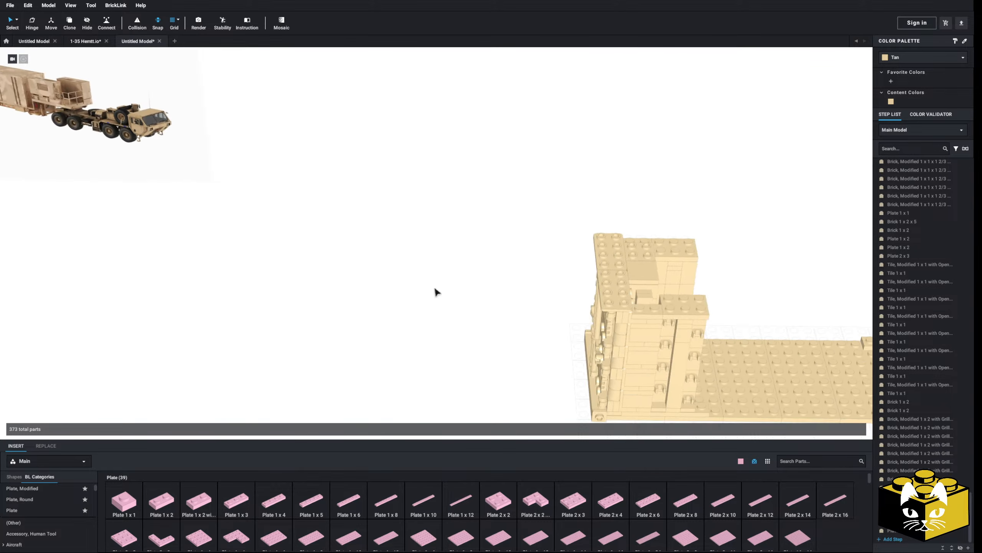
Step: Place a 1 x 4 tile along the long edge of the floor, just past the clip-tile wall
scroll(387, 271, "up", 5)
right_click_drag(368, 264, 384, 274)
scroll(383, 274, "up", 4)
middle_click_drag(311, 298, 310, 264)
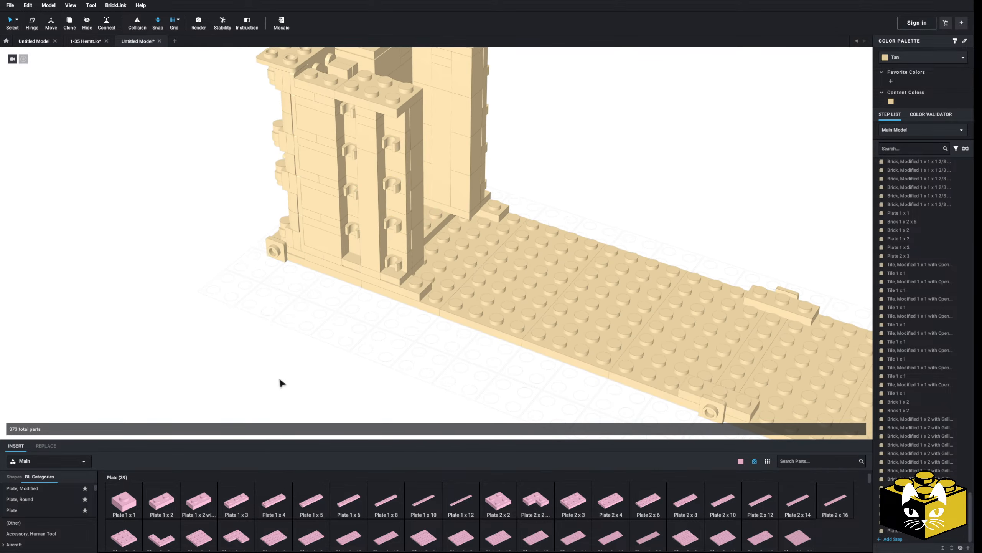
scroll(29, 509, "down", 3)
scroll(31, 511, "down", 15)
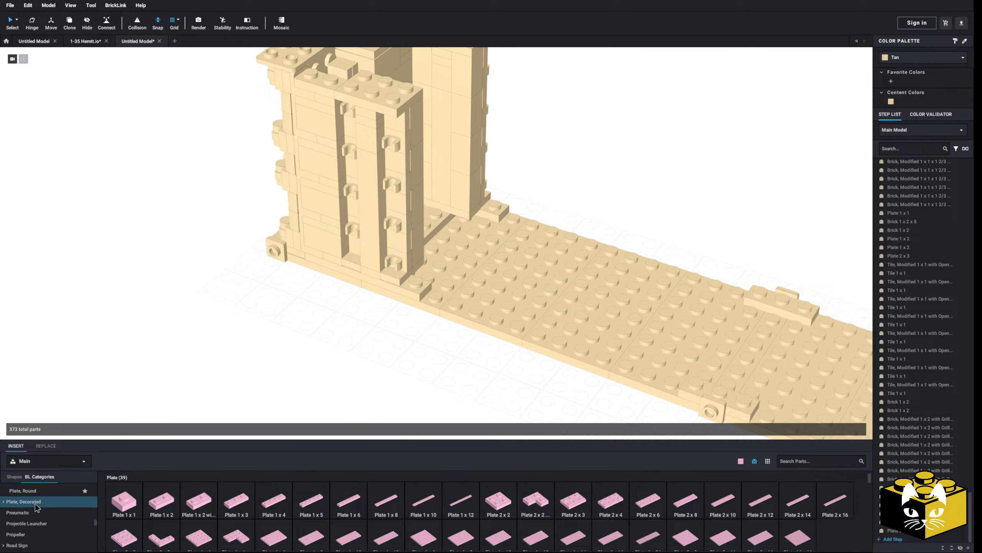
scroll(37, 508, "down", 6)
left_click(23, 522)
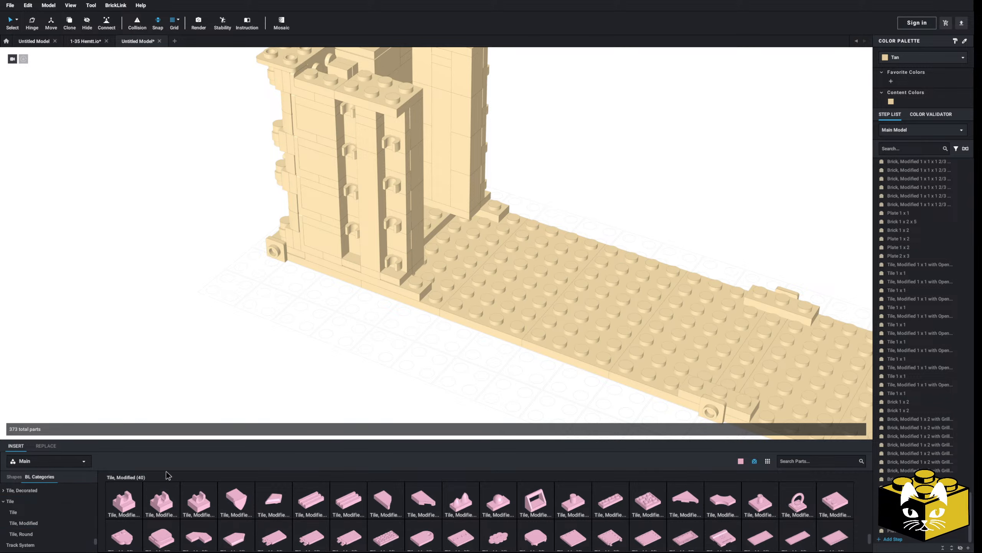
left_click(35, 513)
left_click(317, 500)
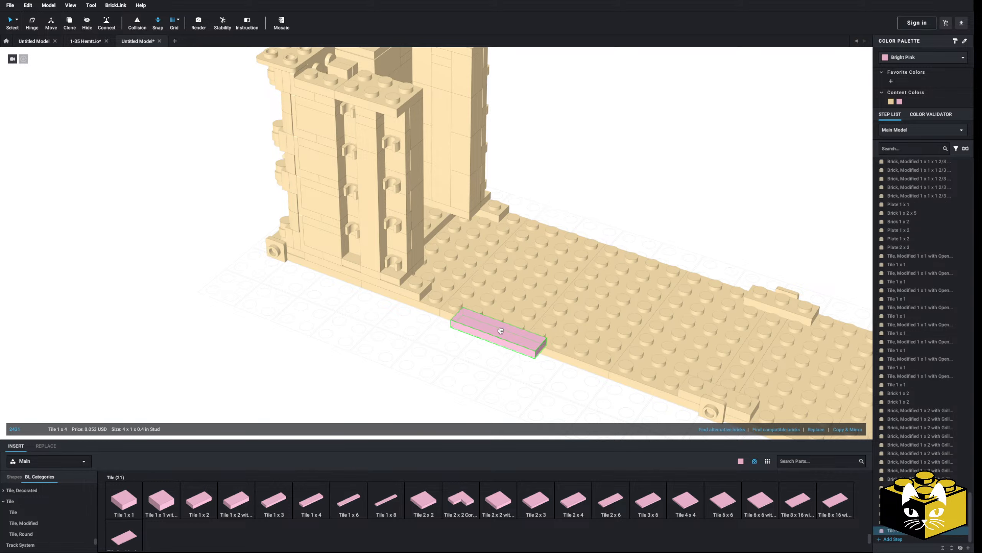
left_click(489, 320)
Step: Copy the column of four inverted 1 x 1 - 1 x 2 brackets from the end wall and paste it beside the floor
right_click_drag(412, 329, 311, 400)
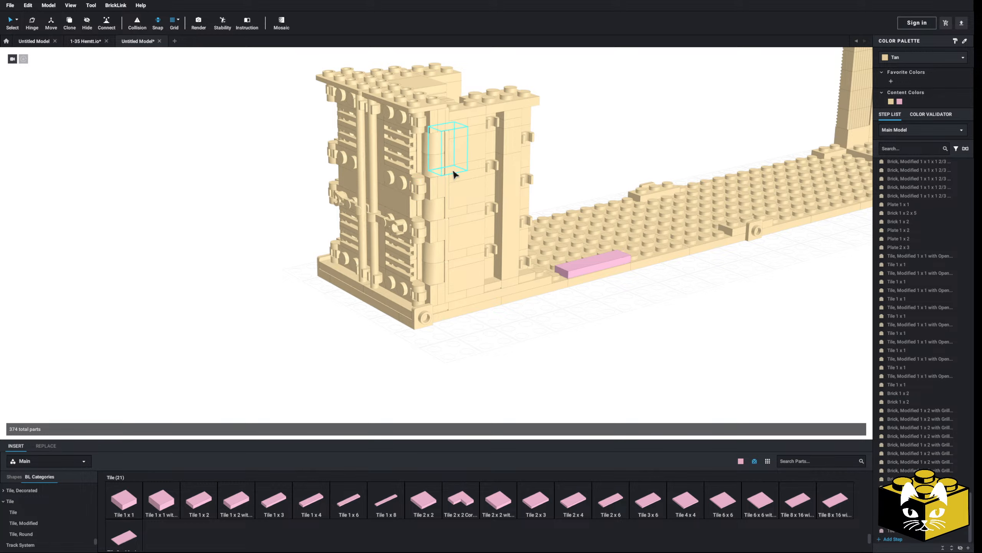
left_click(453, 204)
left_click(452, 215, "ctrl")
left_click(451, 255, "ctrl")
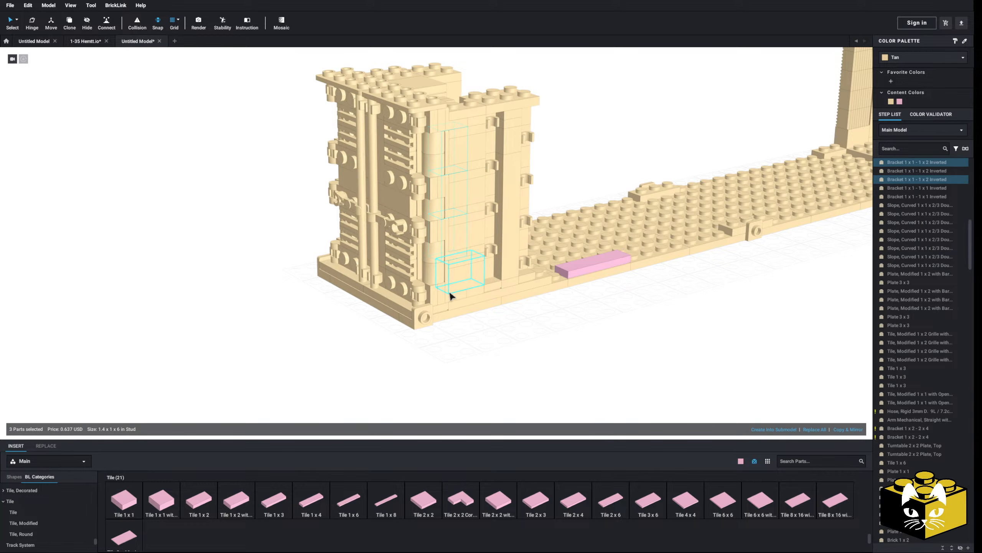
left_click(451, 293, "ctrl")
left_click(456, 284, "ctrl")
right_click_drag(456, 289, 461, 296)
right_click(457, 295)
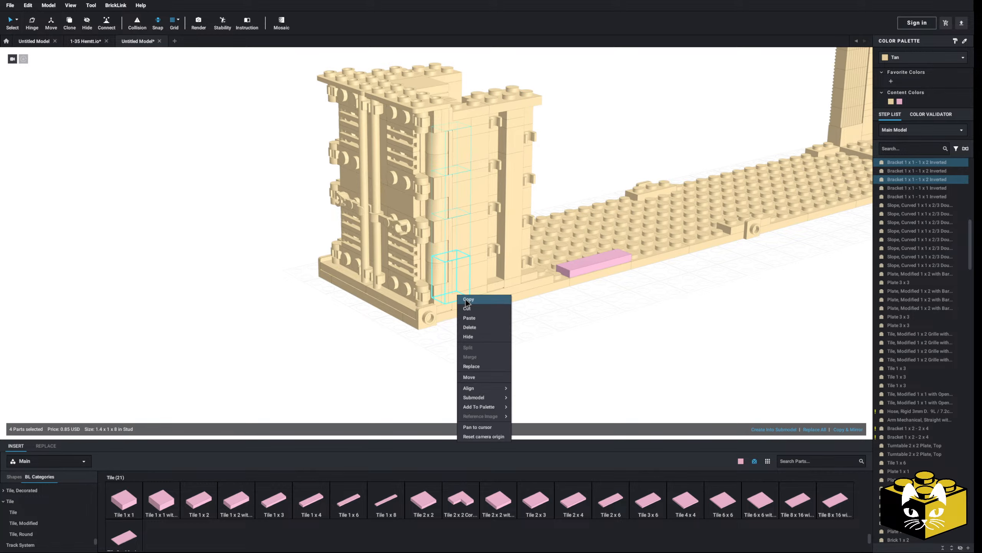
left_click(466, 301)
right_click(563, 318)
left_click(573, 339)
right_click_drag(573, 339, 217, 354)
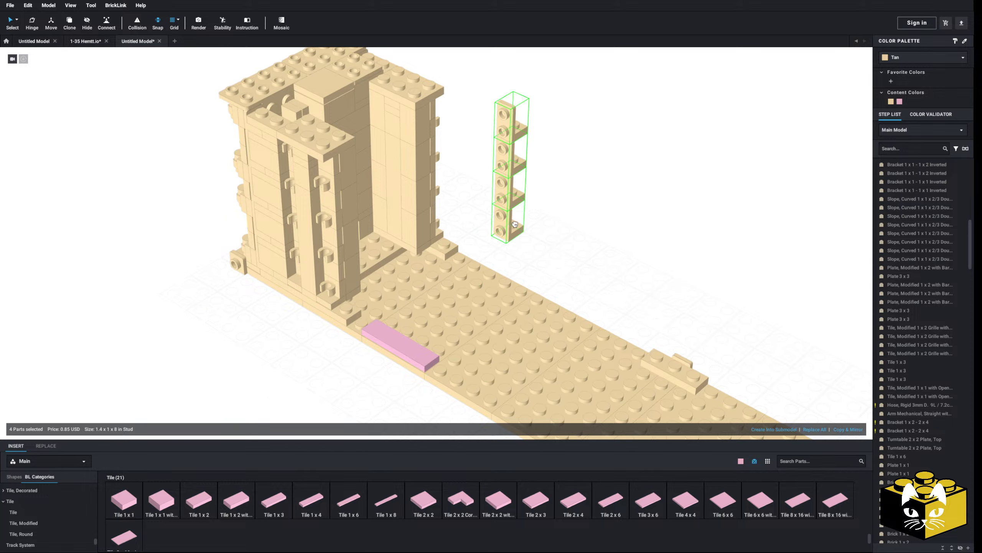
left_click(530, 225)
left_click(557, 257)
Step: Place a 1 x 1 plate behind the 1 x 4 tile and move the copied bracket column onto it
scroll(81, 495, "up", 10)
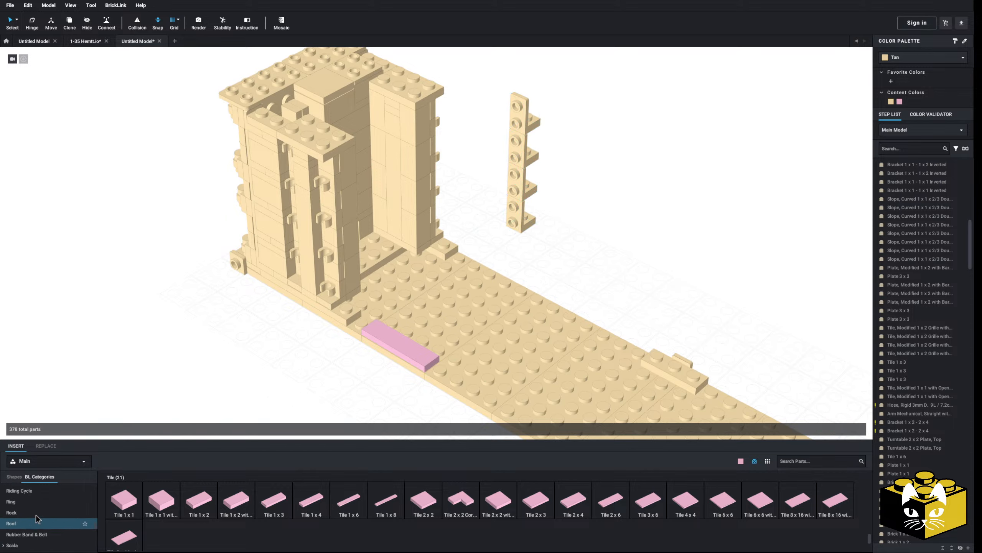
left_click(21, 499)
left_click(136, 500)
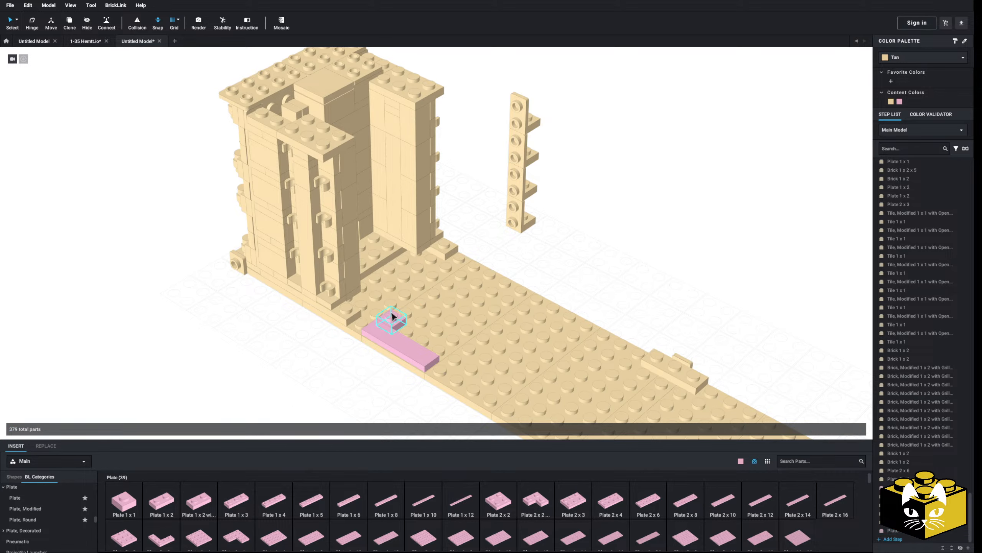
left_click_drag(563, 96, 378, 324)
left_click(271, 372)
Step: Copy a clip tile with its 1 x 2 bar plate from the end doors and attach it atop the bracket column
right_click_drag(271, 371, 416, 272)
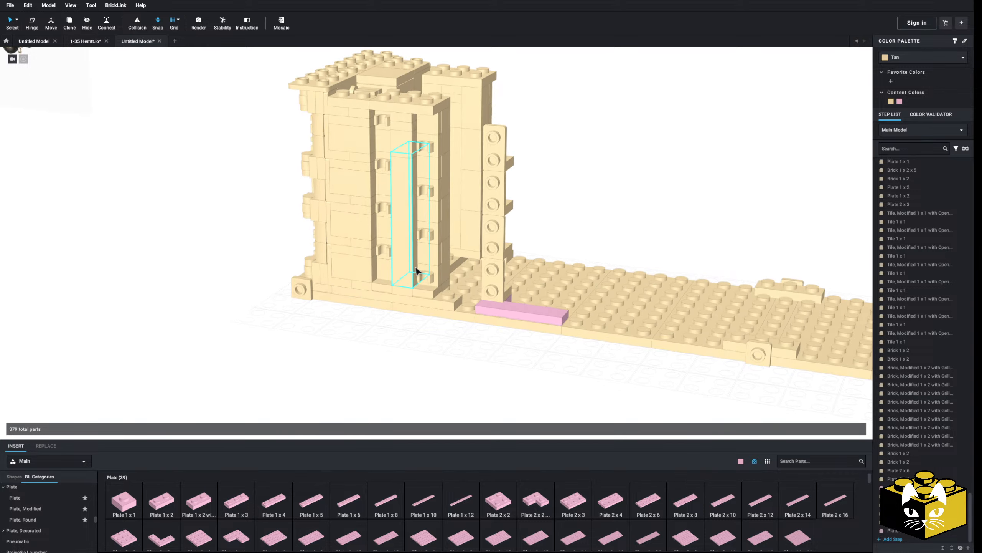
left_click(310, 173)
right_click(303, 160)
left_click(307, 164)
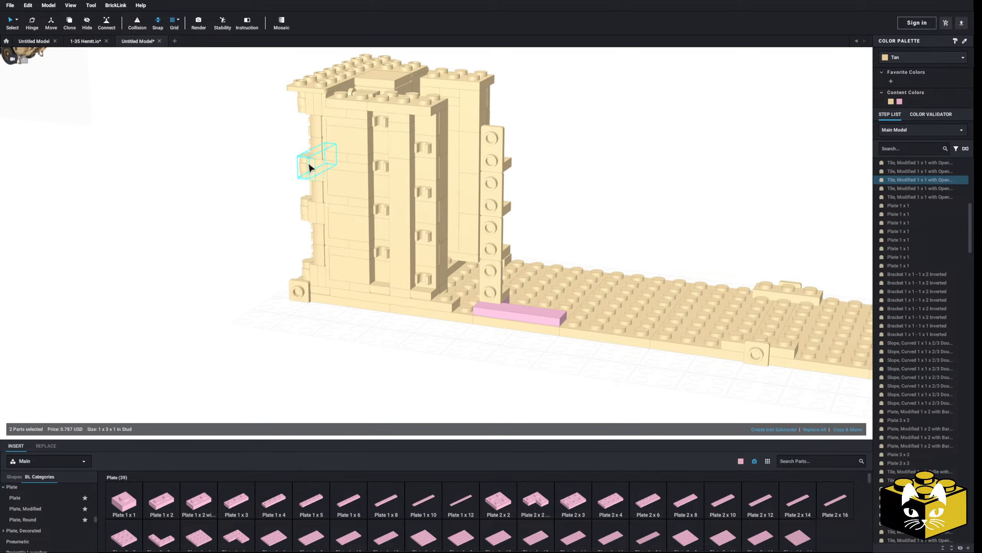
left_click(248, 192)
right_click(248, 192)
left_click(260, 222)
right_click(260, 225)
left_click(273, 233)
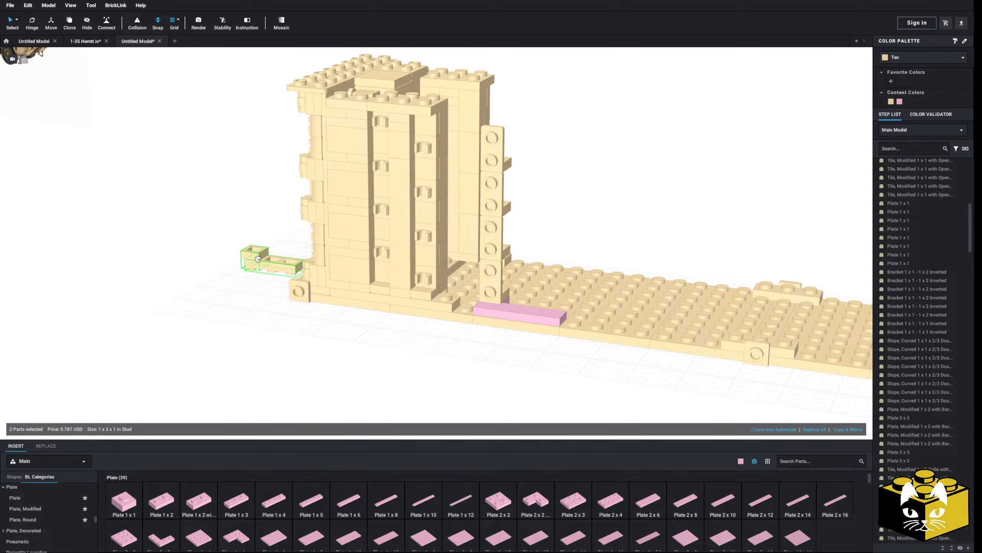
left_click(497, 146)
Step: Attach three more copies of the clip tile and bar plate pair down the bracket column
right_click(522, 151)
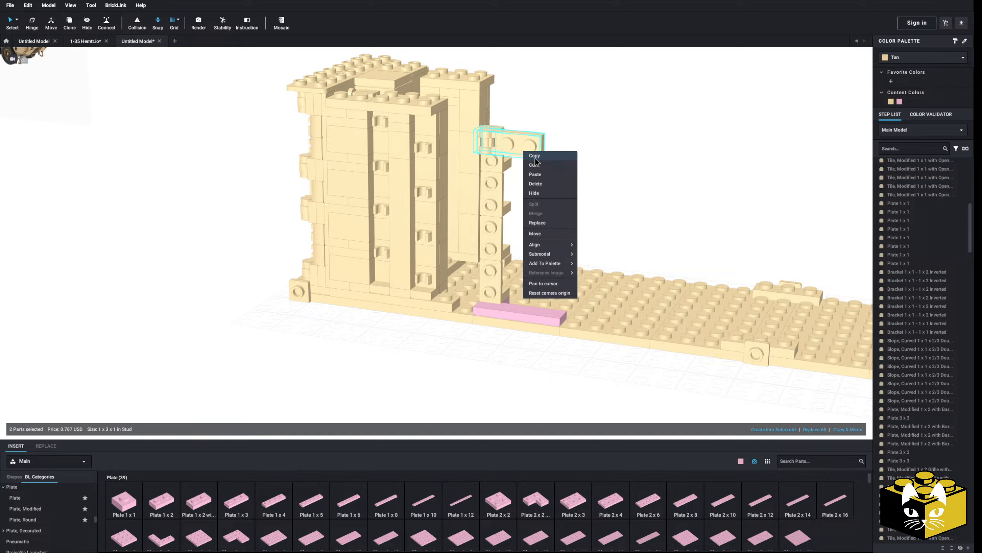
left_click(529, 156)
left_click(615, 155)
right_click(616, 155)
left_click(629, 180)
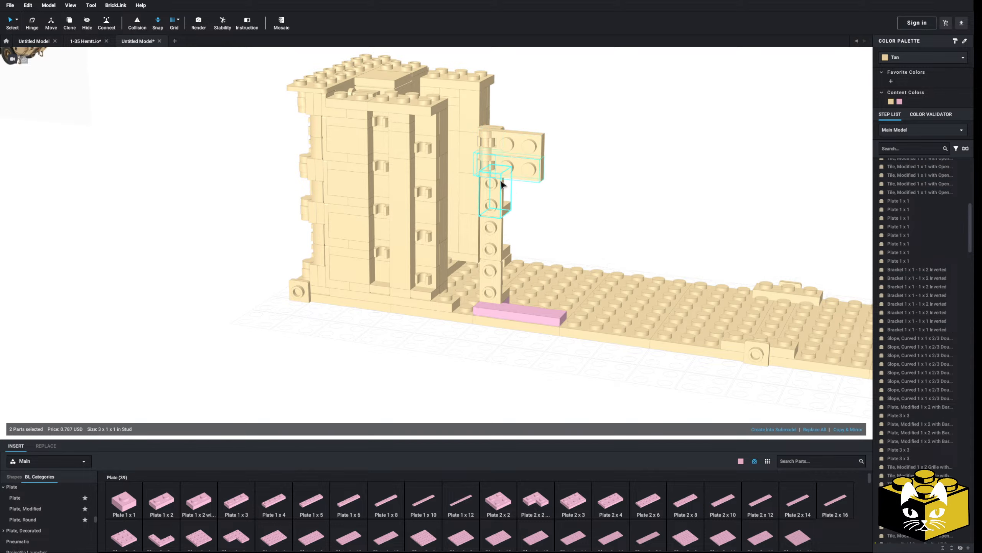
key("ctrl+v")
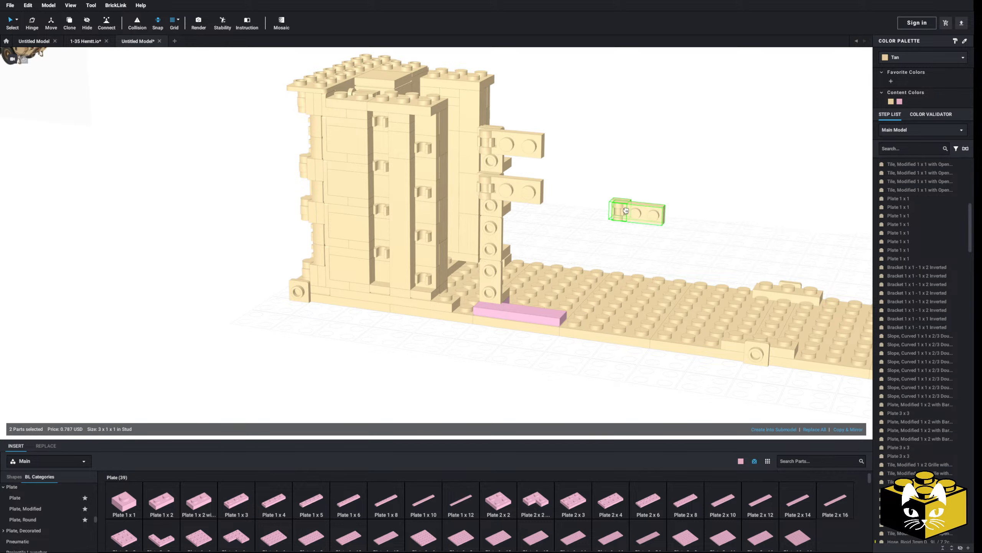
left_click(490, 295)
right_click(619, 205)
left_click(643, 230)
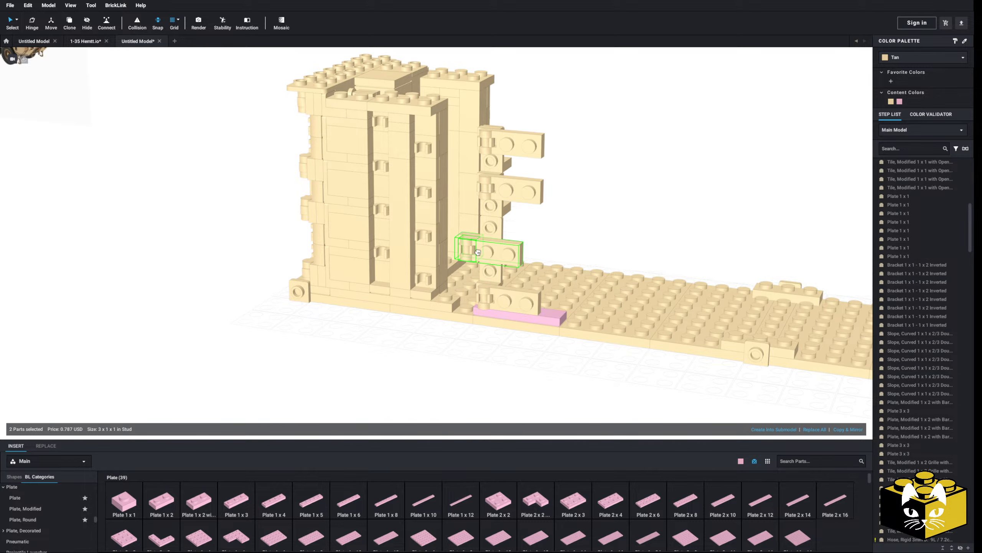
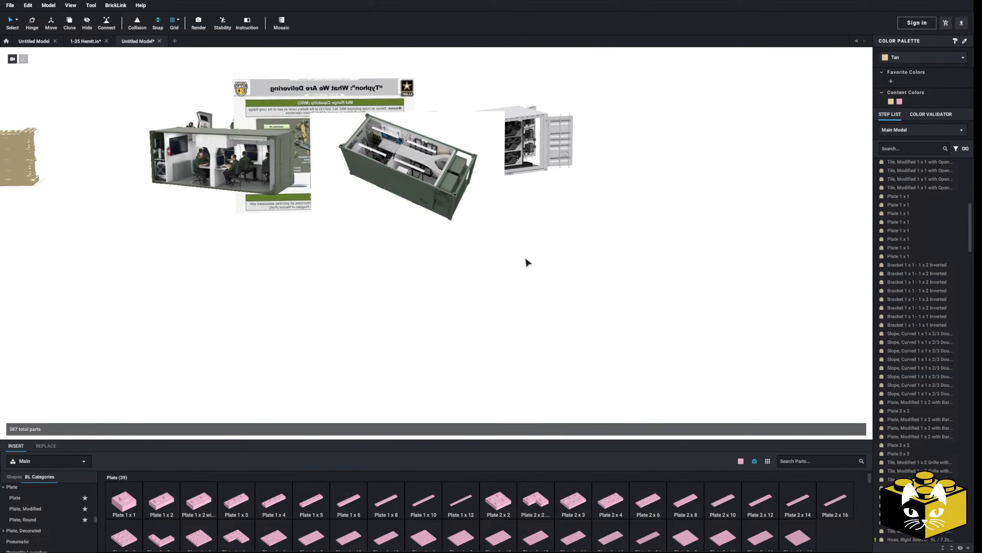
Step: Place two 3 x 3 plates behind the hinged bar plates, one on the lower pair and one on the upper pair
scroll(445, 286, "up", 6)
right_click_drag(625, 232, 457, 258)
scroll(457, 257, "up", 5)
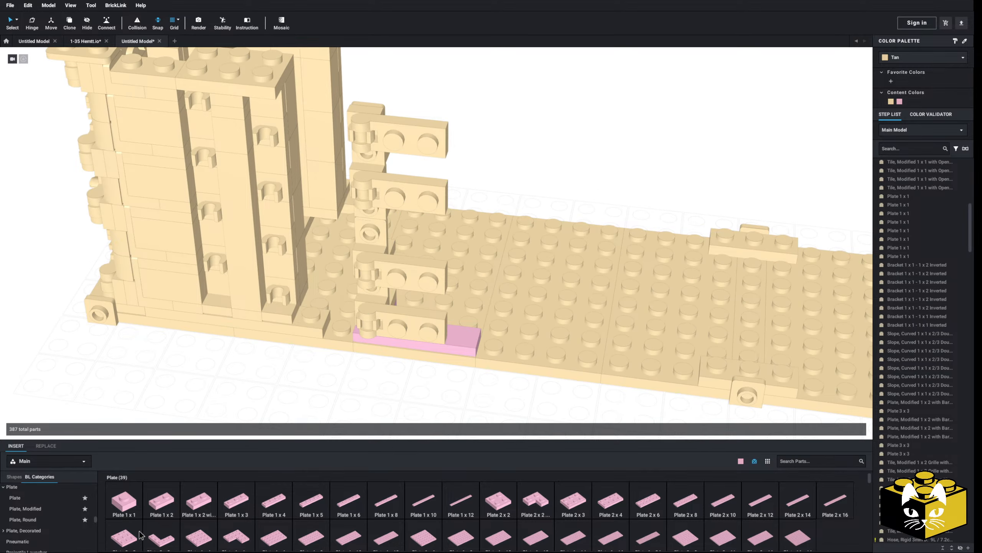
left_click_drag(141, 535, 439, 298)
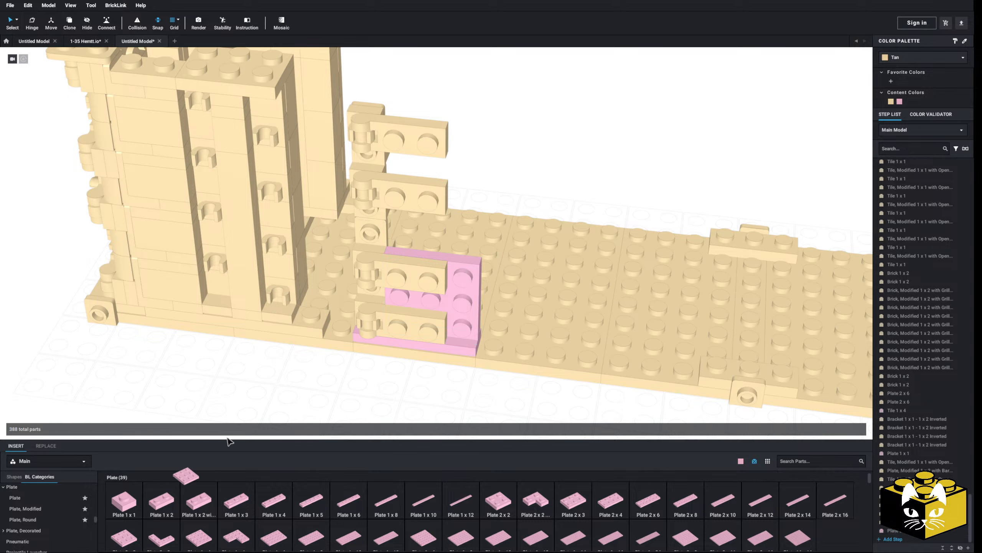
left_click_drag(228, 441, 443, 170)
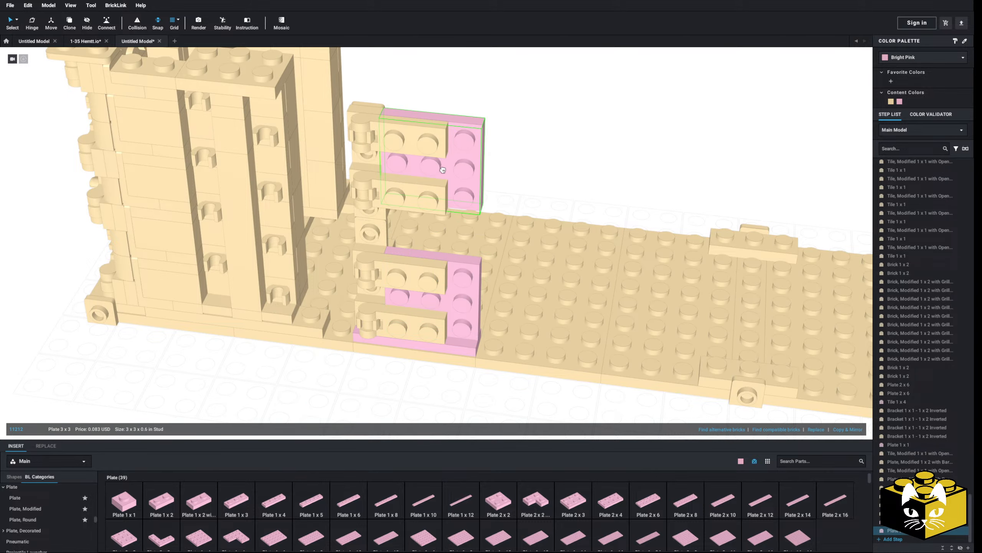
left_click(588, 174)
right_click_drag(588, 174, 540, 171)
middle_click_drag(541, 171, 578, 201)
right_click_drag(577, 201, 577, 202)
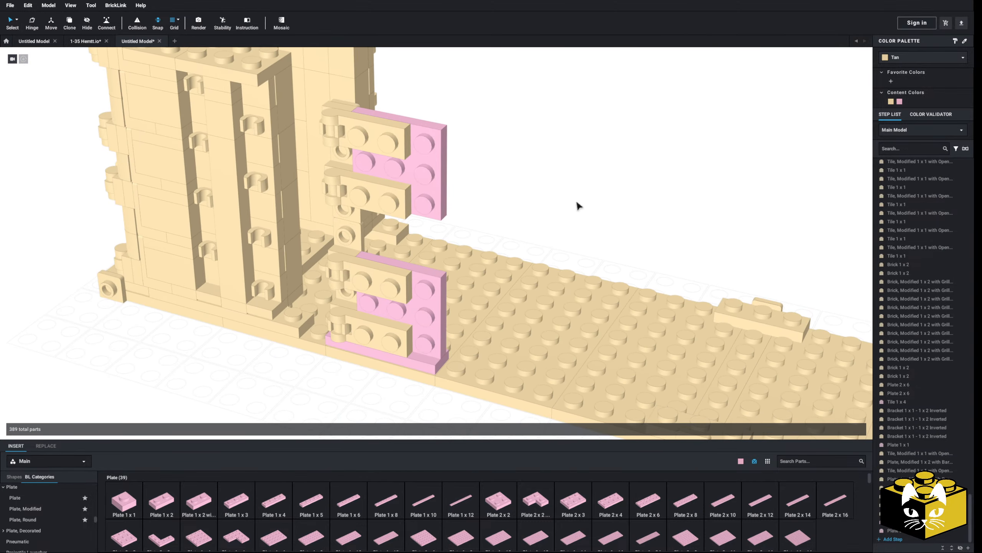
Step: Copy the double curved slope from the end door's hinge column and attach it between the clips of the lower hinge pair
left_click(133, 232)
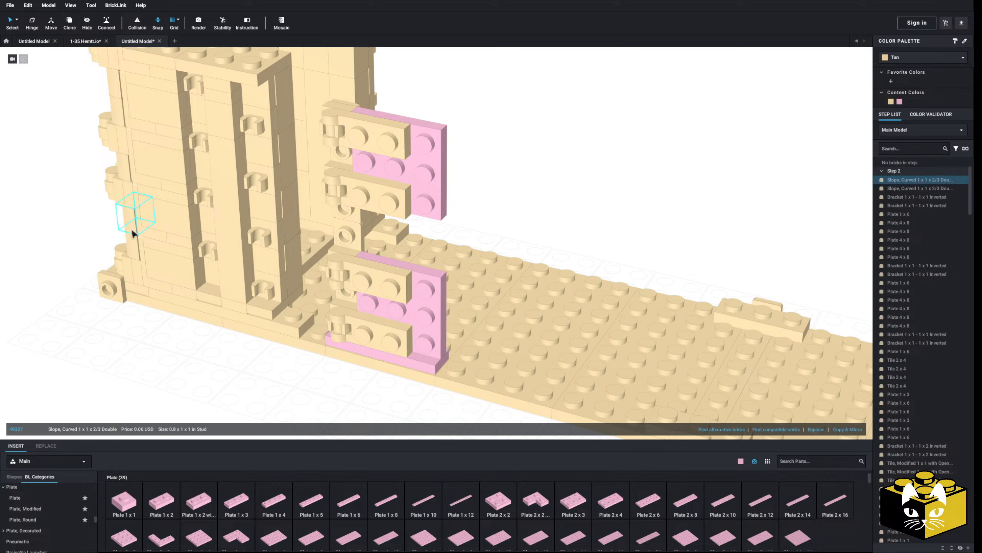
right_click(132, 227)
left_click(66, 231)
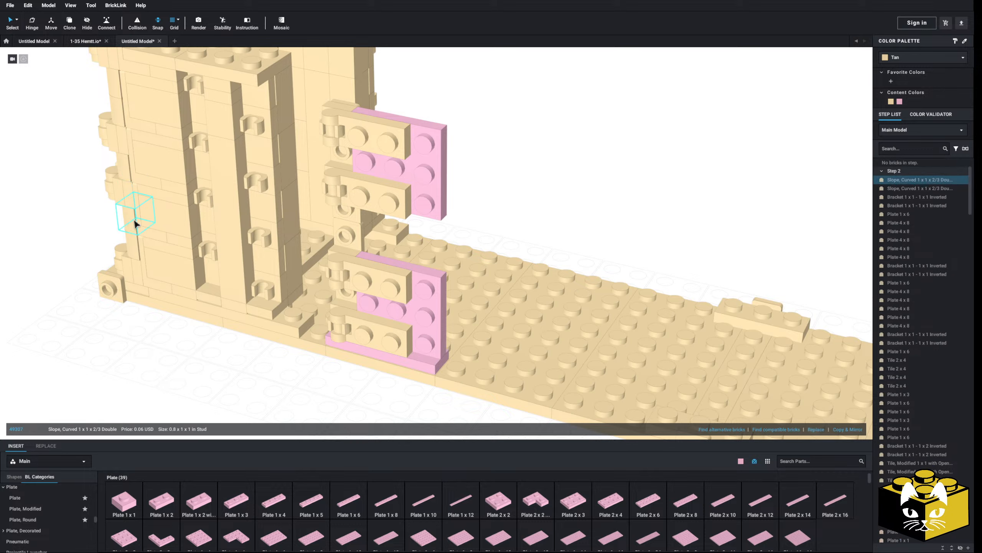
right_click(130, 220)
left_click(137, 226)
right_click(55, 219)
left_click(66, 241)
left_click(338, 296)
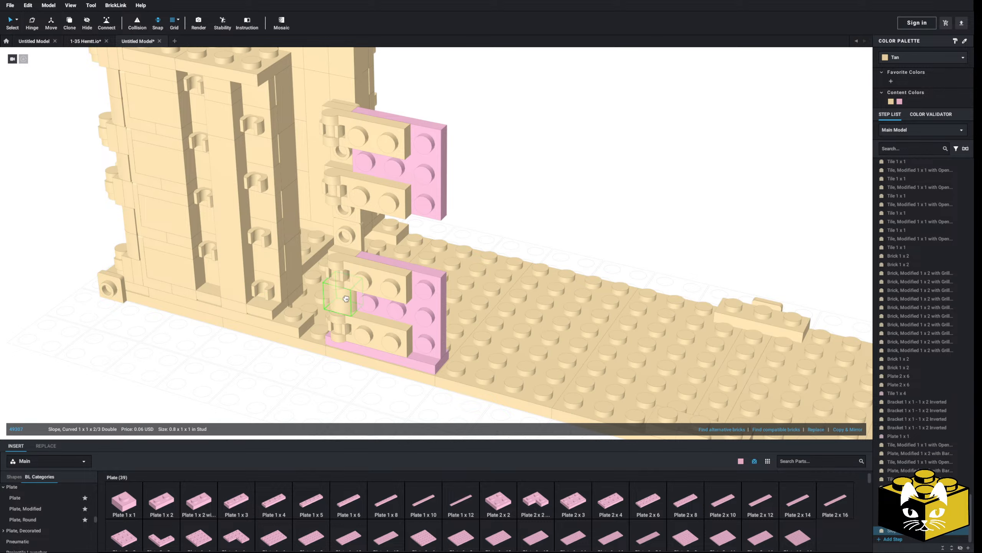
Step: Attach three more copies of the double curved slope along the side door's hinge column to fill its remaining gaps
right_click(62, 332)
left_click(75, 356)
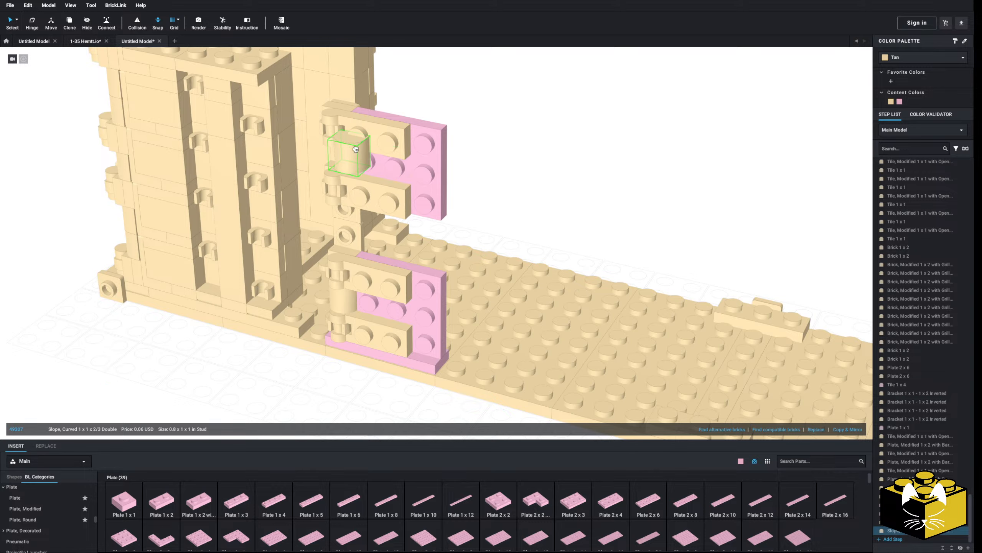
right_click(490, 158)
left_click(503, 179)
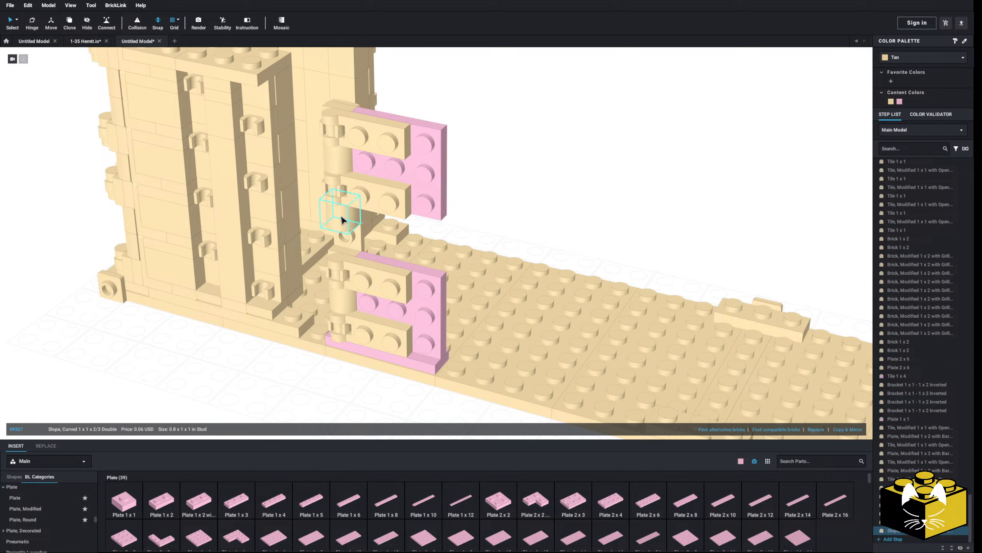
right_click(504, 185)
left_click(519, 208)
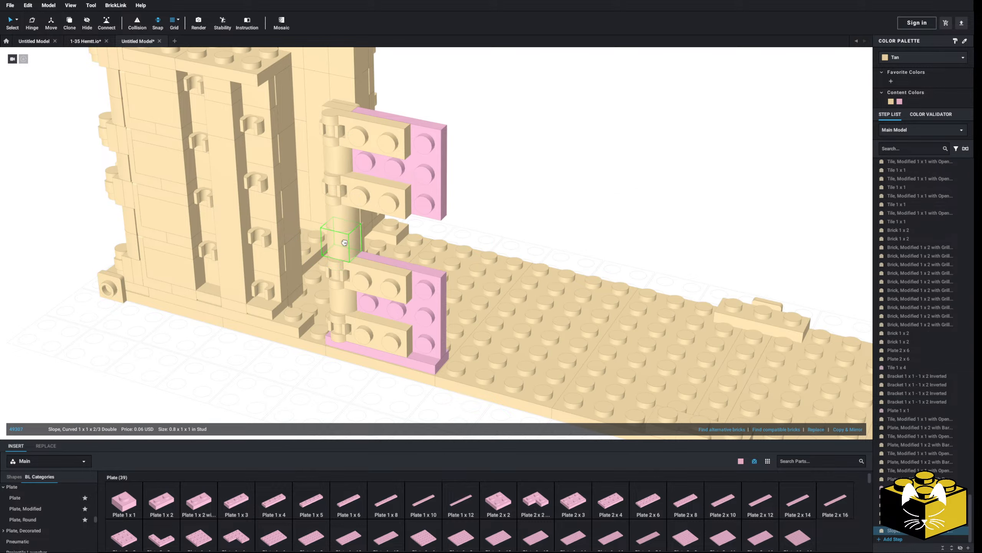
left_click(345, 242)
Step: Delete the four inverted brackets that form the column behind the side door's hinge clips
left_click(549, 175)
right_click_drag(548, 175, 524, 180)
middle_click_drag(523, 180, 595, 189)
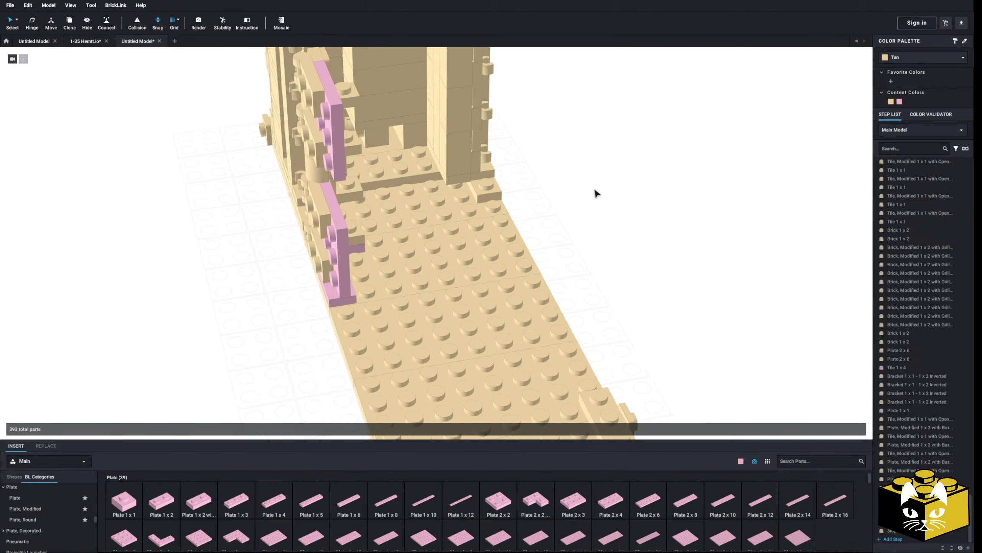
right_click_drag(594, 189, 390, 256)
left_click(352, 223)
left_click(349, 142, "ctrl")
key("Delete")
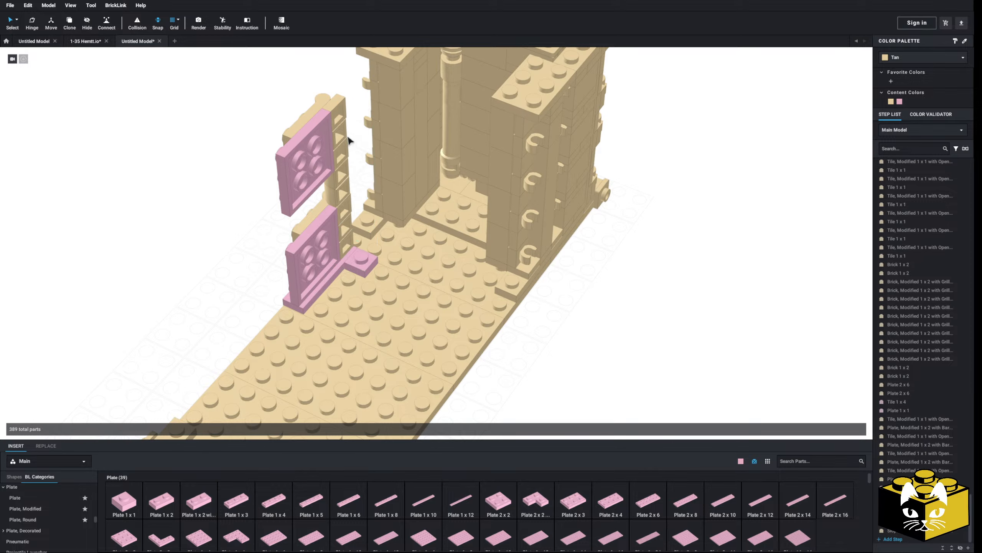
Step: Copy the column of four modified 1 x 1 x 1 2/3 bricks from the end section's wall and paste it beside the floor
right_click_drag(348, 141, 380, 208)
left_click(392, 211)
left_click(395, 179, "ctrl")
left_click(393, 142, "ctrl")
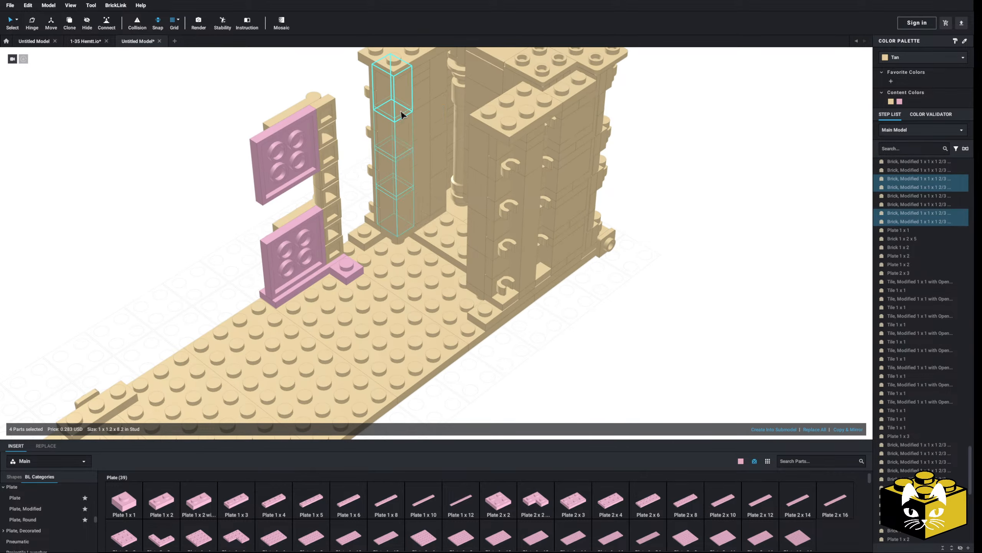
right_click(162, 172)
left_click(172, 193)
right_click(181, 211)
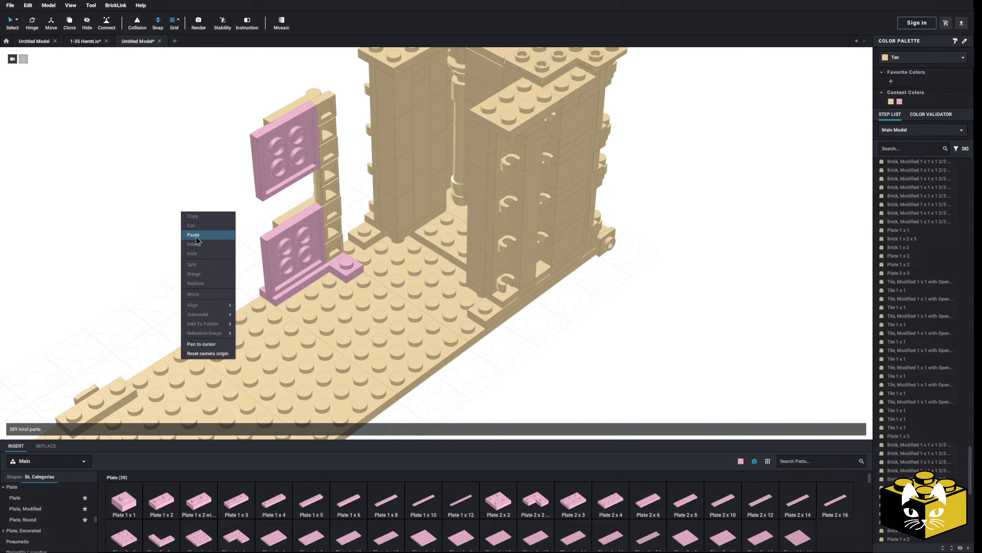
left_click(194, 235)
left_click(70, 204)
left_click(117, 225)
Step: Select the hinged side door assembly and attach it to the copied brick column
right_click_drag(117, 226, 302, 194)
left_click_drag(414, 101, 309, 294)
right_click_drag(309, 294, 337, 329)
left_click_drag(434, 330, 315, 274)
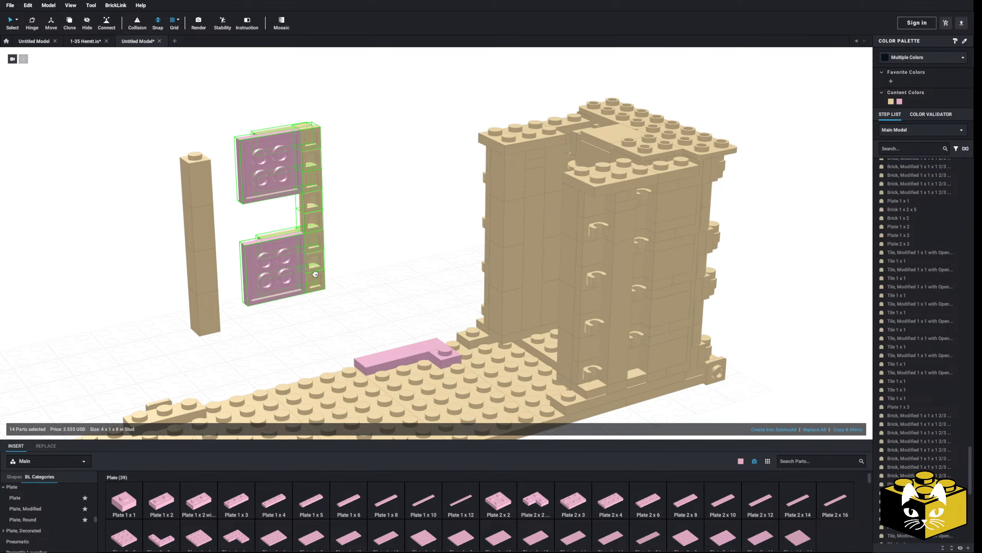
right_click_drag(318, 234, 471, 290)
left_click_drag(471, 290, 495, 294)
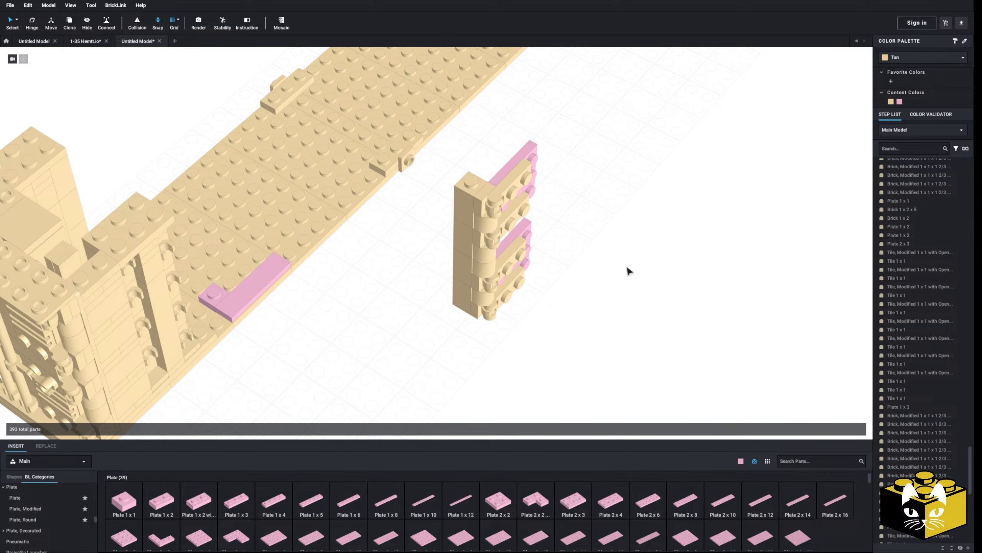
Step: Delete the two 3 x 3 plates behind the hinged bar plates
right_click_drag(599, 257, 476, 289)
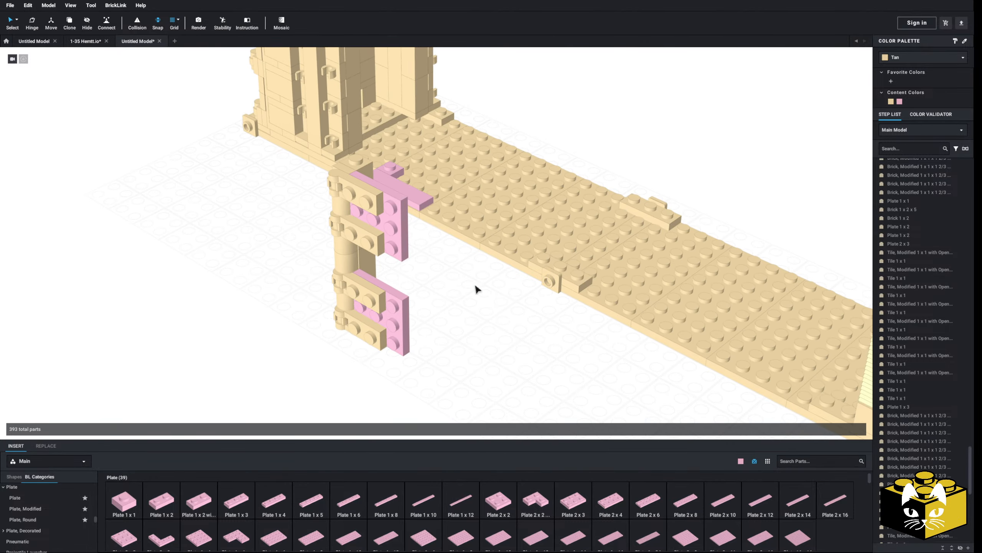
scroll(39, 538, "down", 1)
scroll(49, 511, "down", 3)
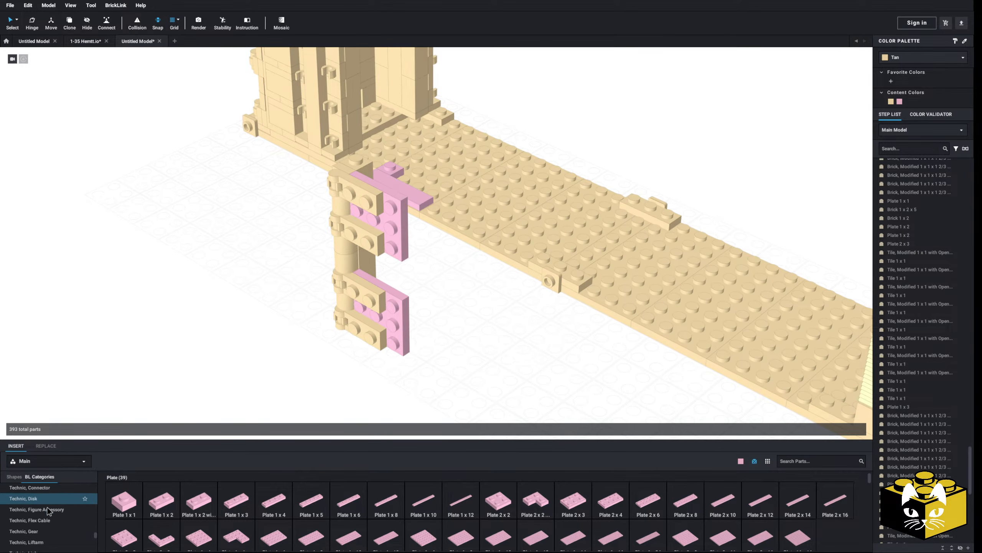
key("Delete")
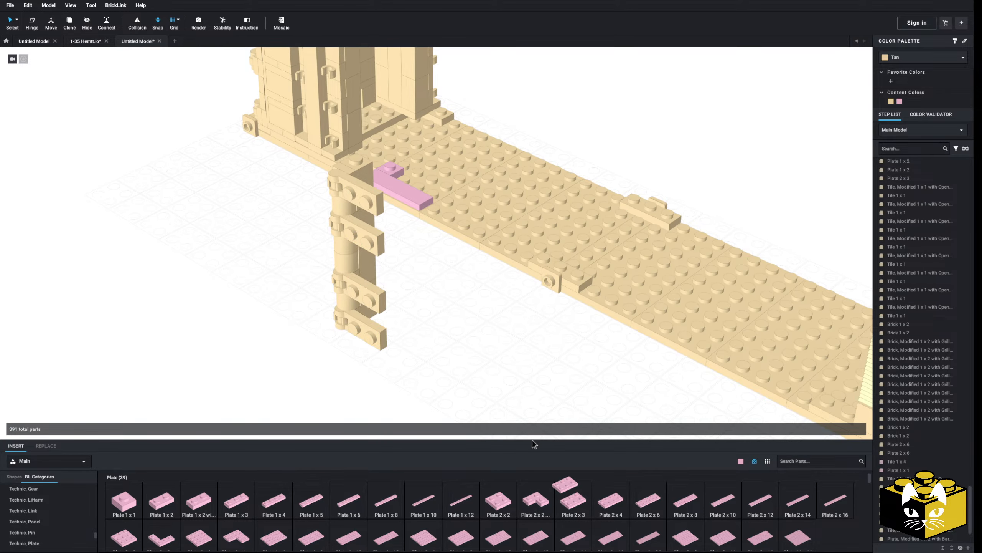
Step: Place four 2 x 3 plates one above another behind the hinged bar plates to form the full-height door panel
left_click_drag(534, 444, 382, 339)
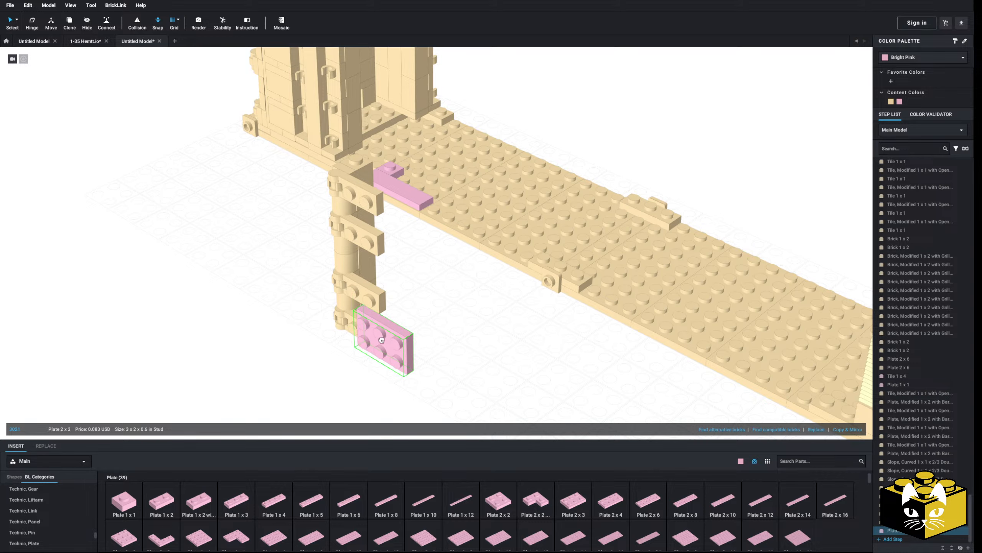
right_click_drag(382, 340, 423, 329)
left_click(449, 294)
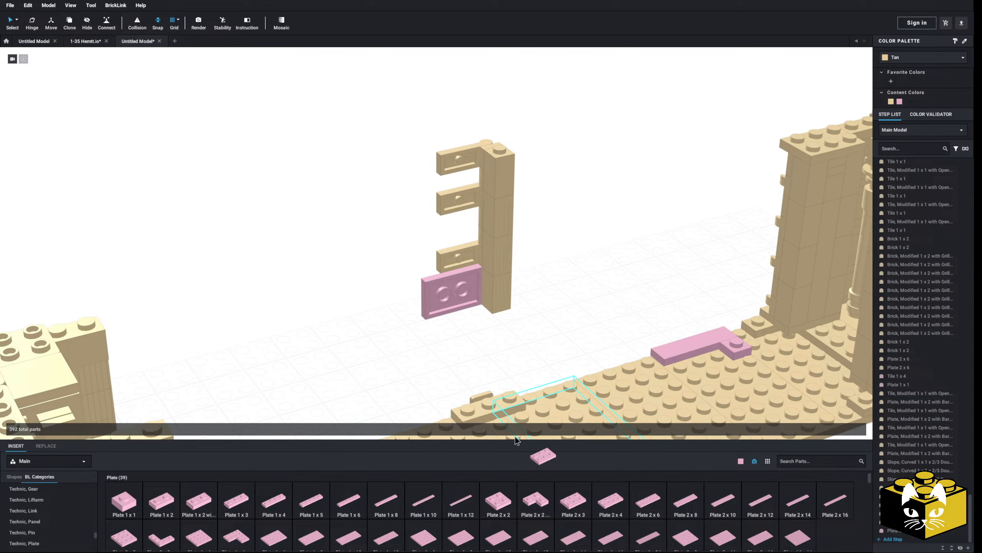
left_click(445, 253)
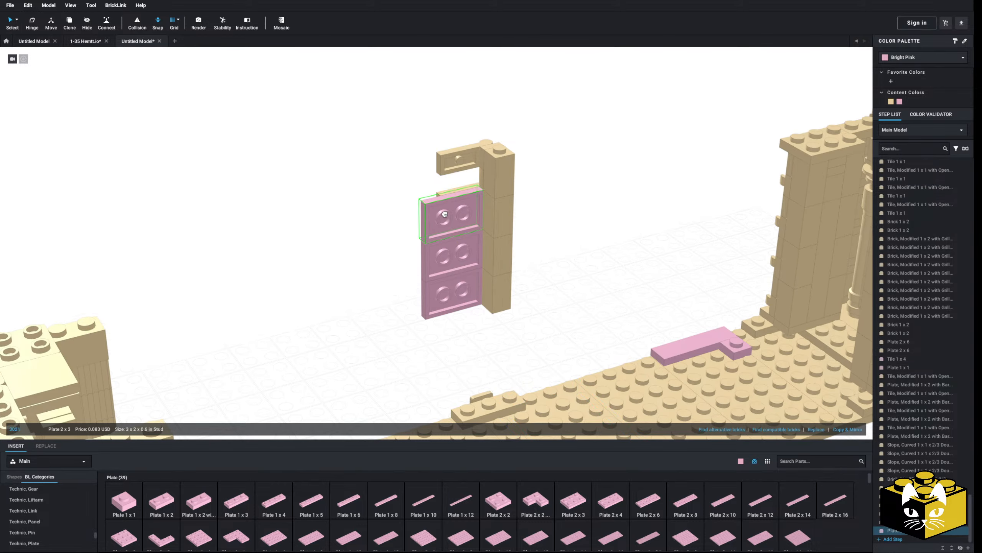
left_click(445, 214)
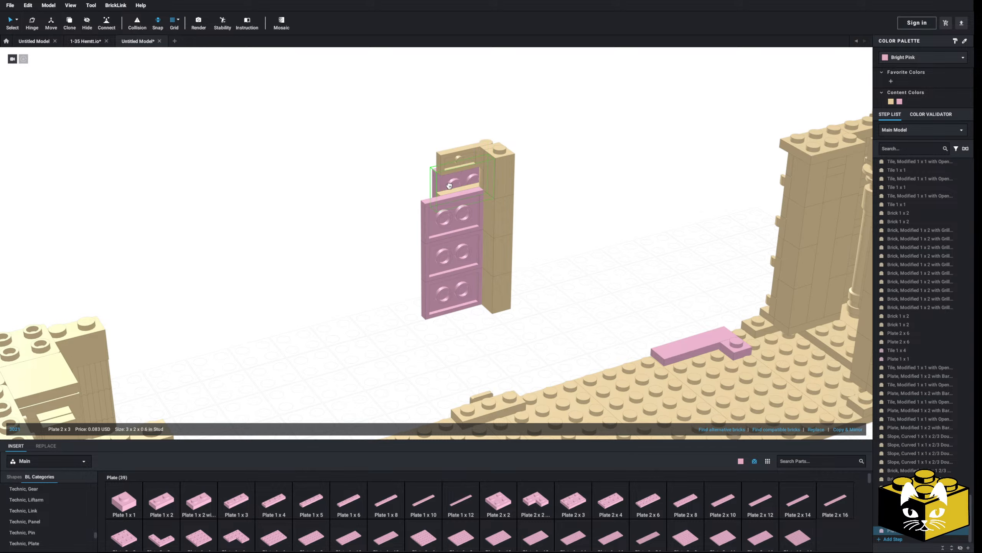
mouse_move(448, 185)
right_mouse_down()
mouse_move(439, 178)
mouse_move(396, 236)
mouse_move(438, 376)
mouse_move(445, 373)
right_mouse_up()
left_click(430, 184)
key("Escape")
Step: Examine the side doors of the camouflaged trailer in the reference image and compare them with the door assembly
scroll(283, 415, "down", 3)
middle_click_drag(268, 418, 488, 470)
middle_click_drag(305, 359, 439, 386)
middle_click_drag(410, 344, 408, 383)
scroll(408, 383, "up", 8)
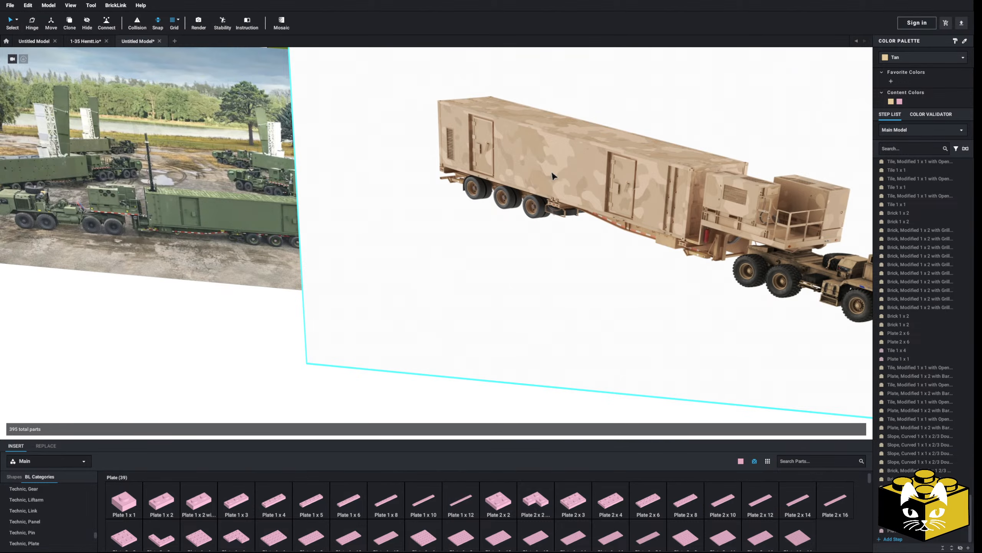
scroll(524, 215, "down", 4)
middle_click_drag(487, 291, 118, 227)
scroll(321, 347, "up", 3)
middle_click_drag(321, 347, 168, 281)
right_click_drag(229, 327, 173, 296)
scroll(245, 344, "up", 2)
middle_click_drag(246, 344, 160, 323)
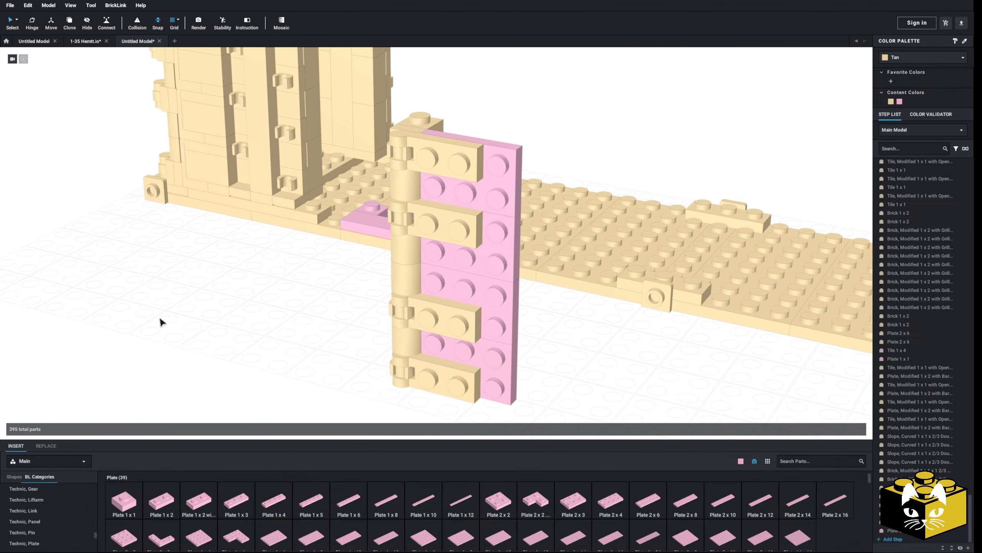
Step: Copy a 2 x 2 jumper plate from the end section and attach it to the side door between the middle bar plates
scroll(281, 260, "down", 5)
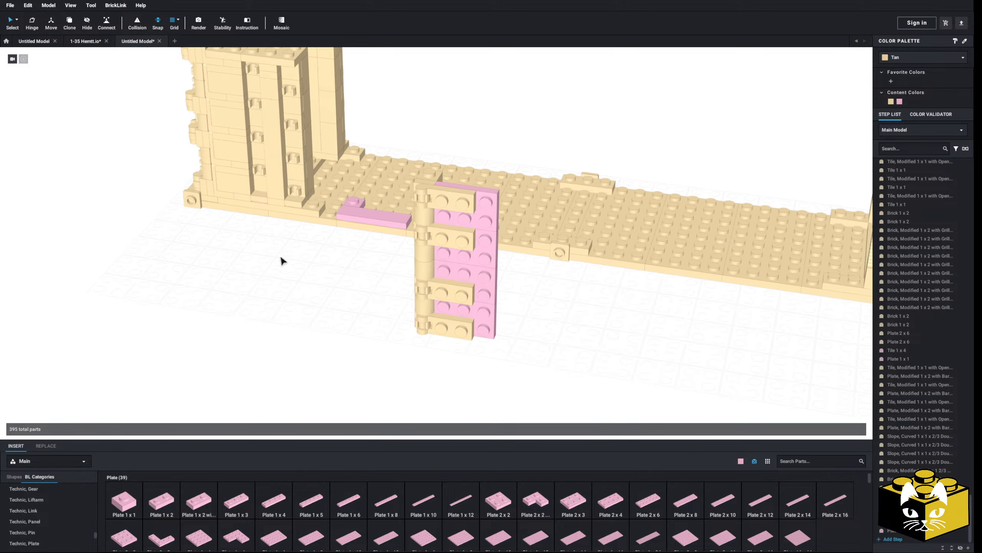
mouse_move(280, 259)
right_mouse_down()
mouse_move(306, 260)
mouse_move(297, 255)
right_mouse_up()
right_click(569, 97)
left_click(579, 101)
right_click(671, 175)
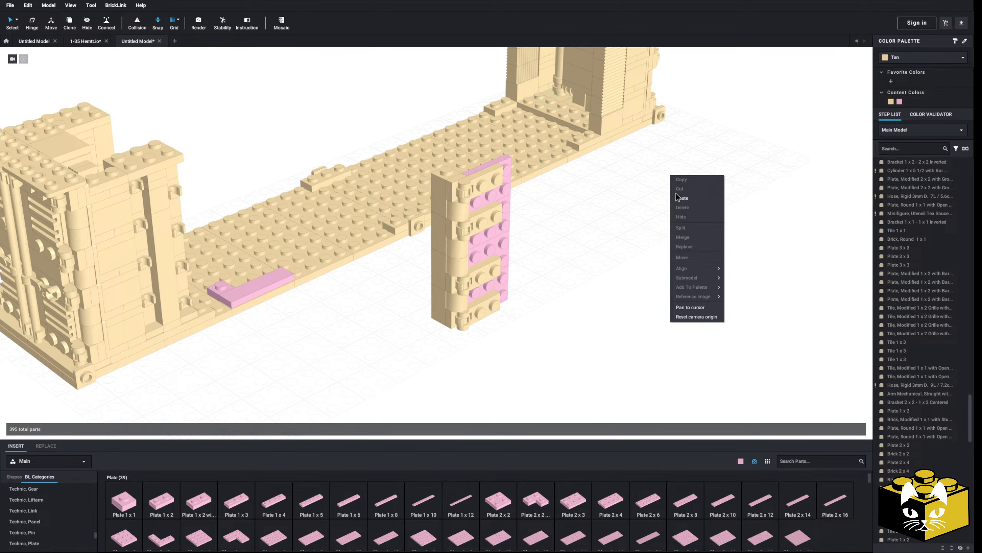
left_click(677, 198)
right_click_drag(677, 197, 620, 248)
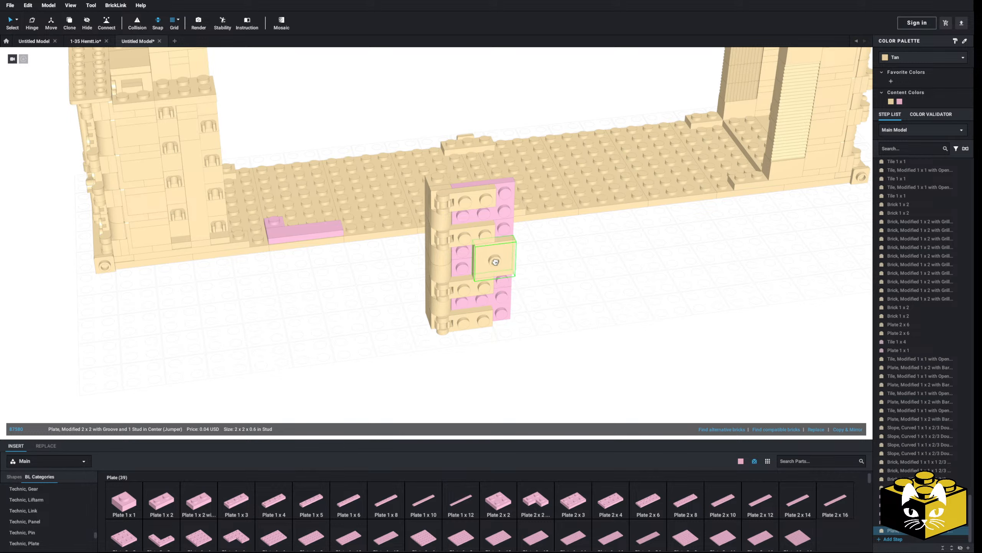
left_click(495, 262)
Step: Add a 1 x 2 tile on the ground beside the door assembly
right_click_drag(597, 292, 520, 321)
scroll(568, 296, "up", 4)
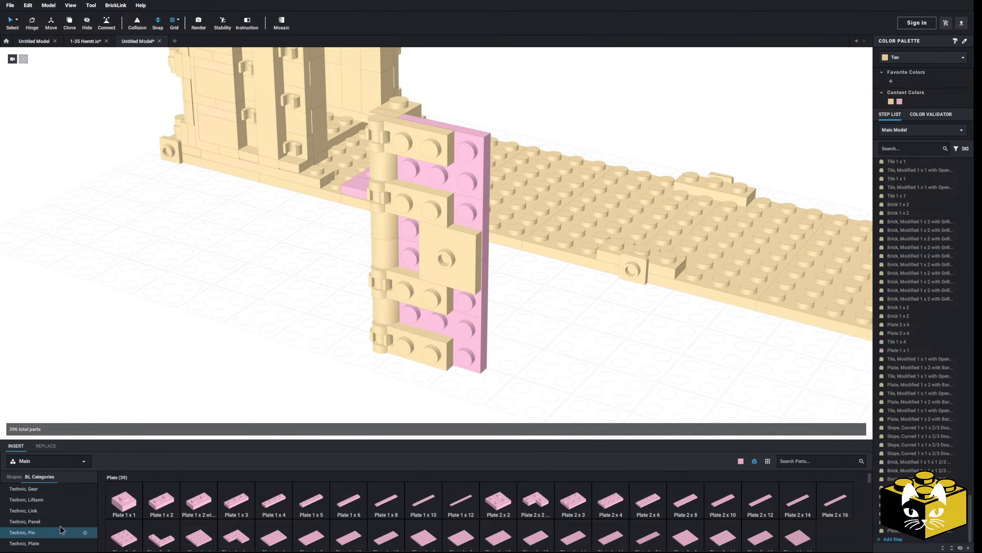
scroll(37, 502, "down", 1)
left_click(26, 527)
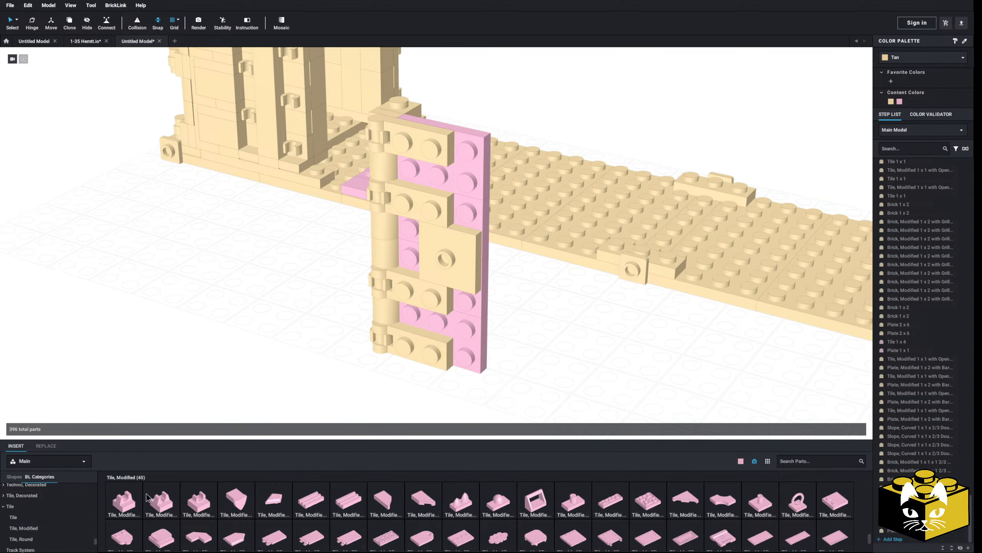
left_click(32, 518)
left_click_drag(197, 511, 244, 281)
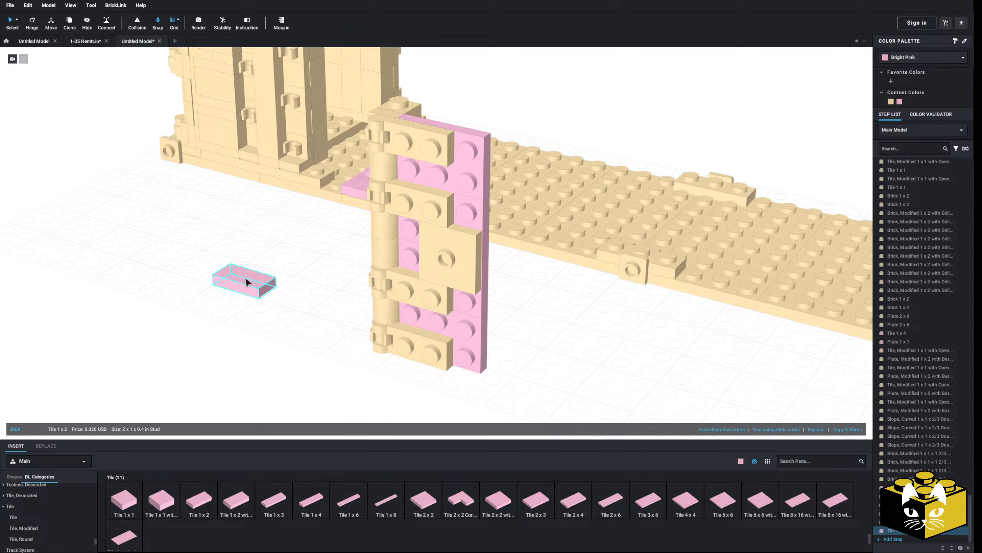
scroll(46, 514, "up", 8)
scroll(47, 518, "up", 4)
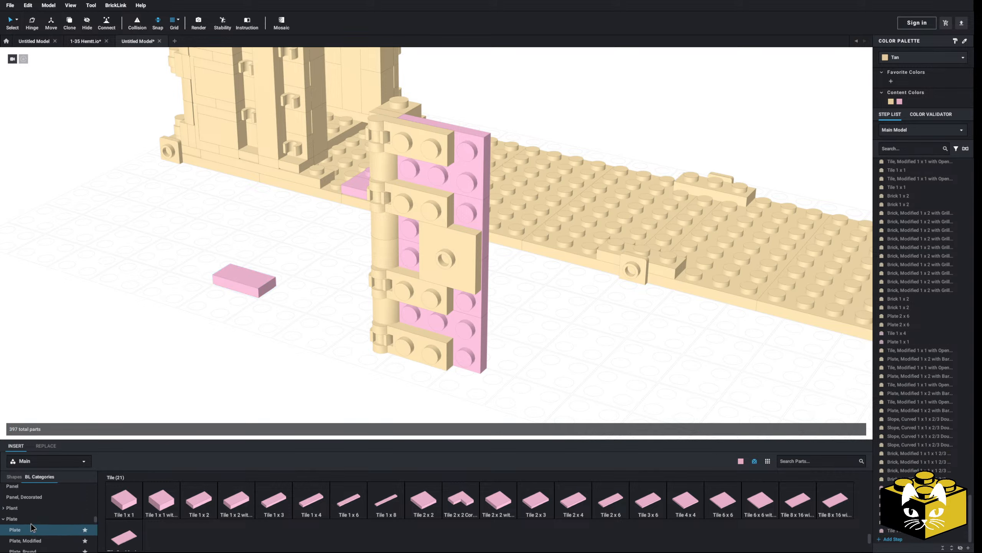
Step: Attach an upright 1 x 2 plate beside the jumper plate and fit the 1 x 2 tile vertically over its lower stud
left_click(17, 537)
left_click_drag(161, 501, 409, 250)
key("Up")
left_click_drag(267, 289, 400, 278)
key("Right")
key("Up")
Step: Add a Bar 1L with 1 x 1 Round Plate with Hollow Stud beside the door assembly
scroll(56, 511, "down", 5)
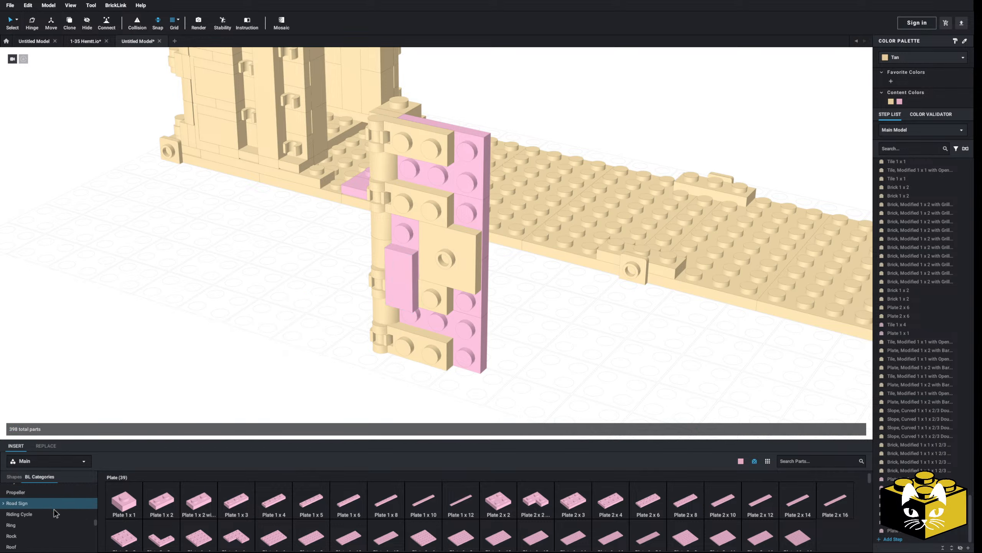
scroll(53, 509, "down", 3)
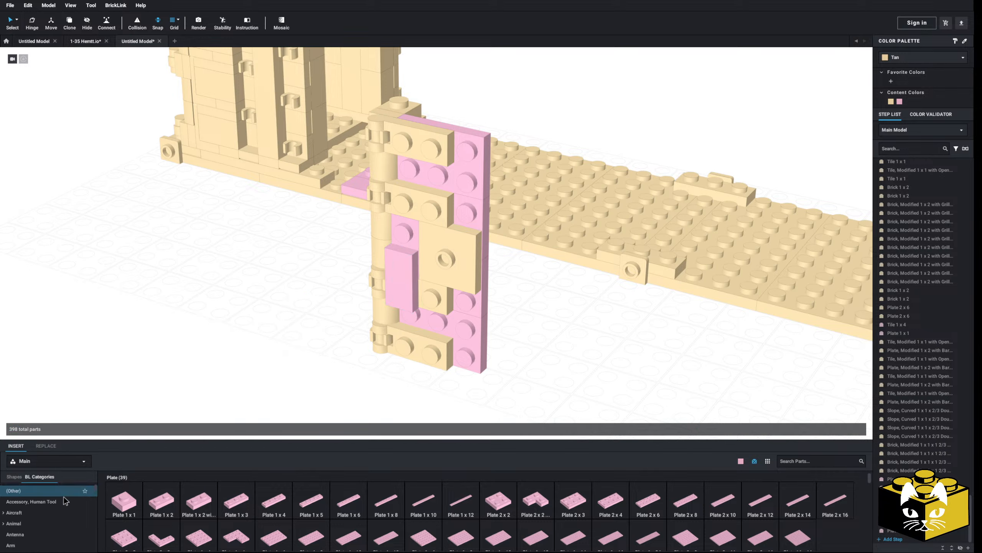
scroll(66, 501, "down", 2)
left_click(23, 510)
left_click(124, 501)
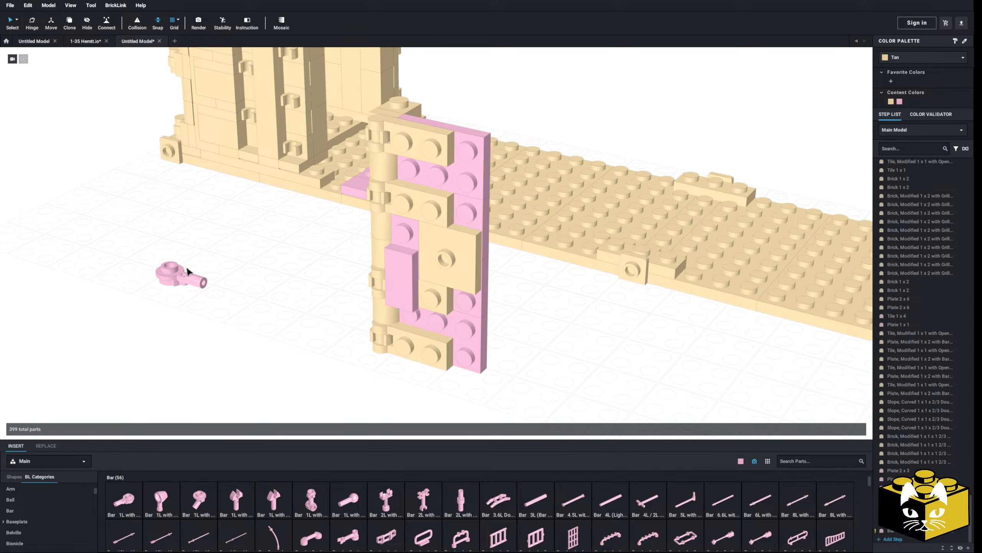
Step: Check which colours are available for the bar with the round plate
left_click(174, 273)
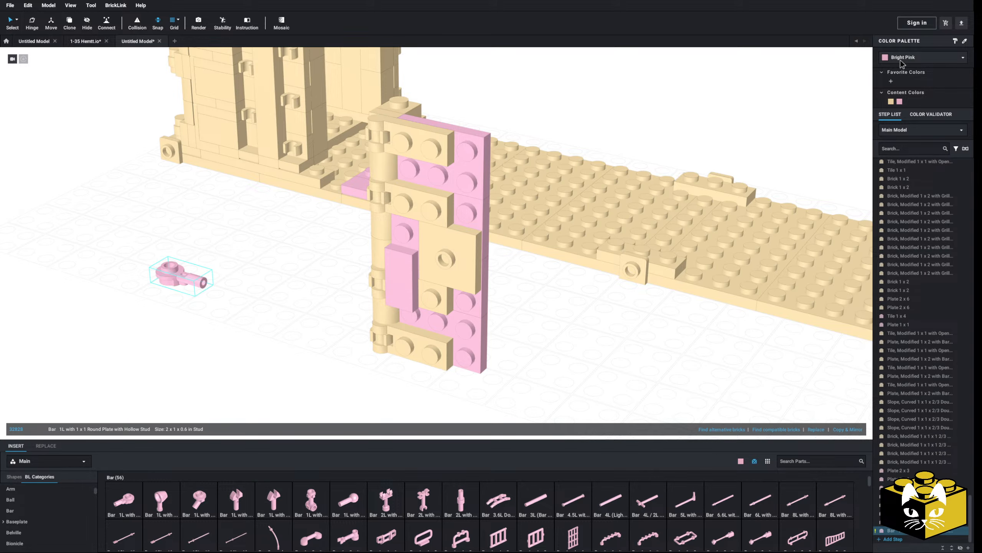
left_click(901, 58)
scroll(917, 105, "down", 3)
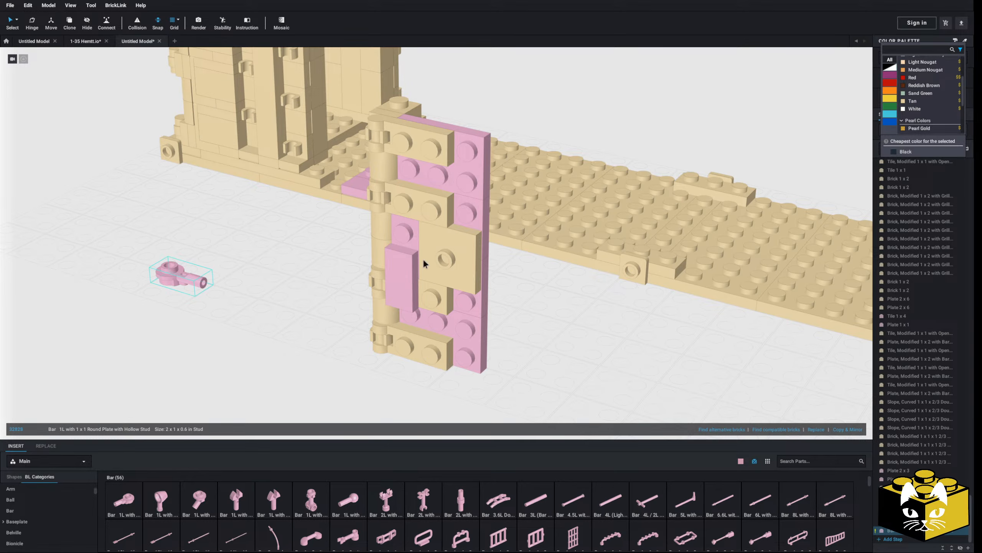
left_click(211, 271)
Step: Rotate the bar upright and attach its round plate to the jumper plate's stud as the door handle
key("Right")
left_click_drag(171, 275, 302, 378)
key("Right")
key("Right")
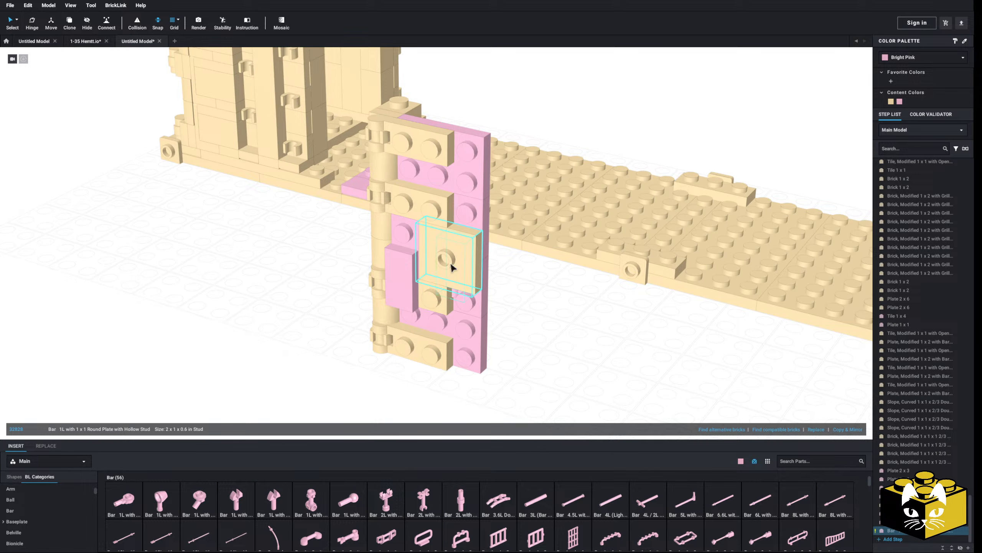
left_click_drag(458, 309, 440, 312)
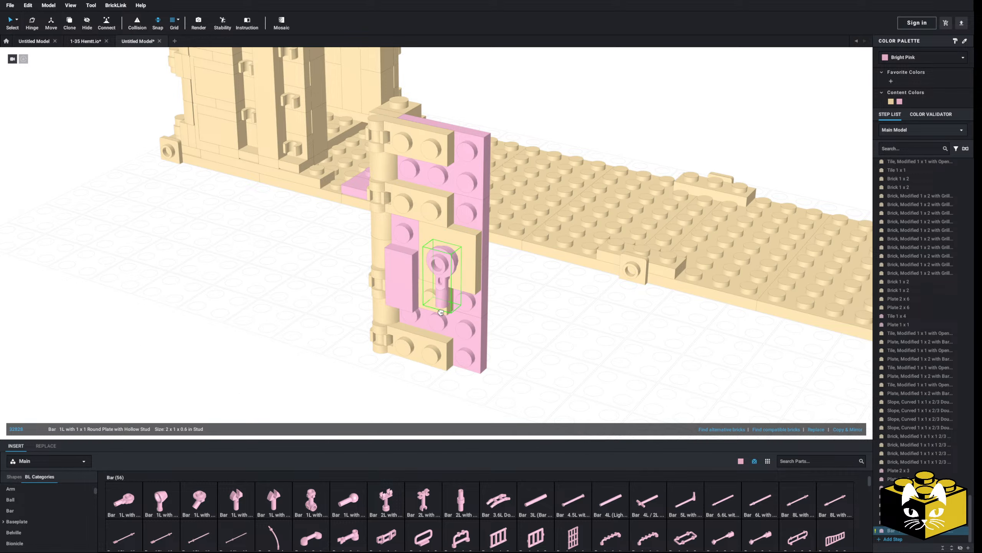
Step: Cover the door's exposed studs with two upright 1 x 3 tiles and two 1 x 2 tiles from the Tile category
left_click(277, 361)
right_click_drag(277, 358, 282, 347)
scroll(36, 513, "down", 2)
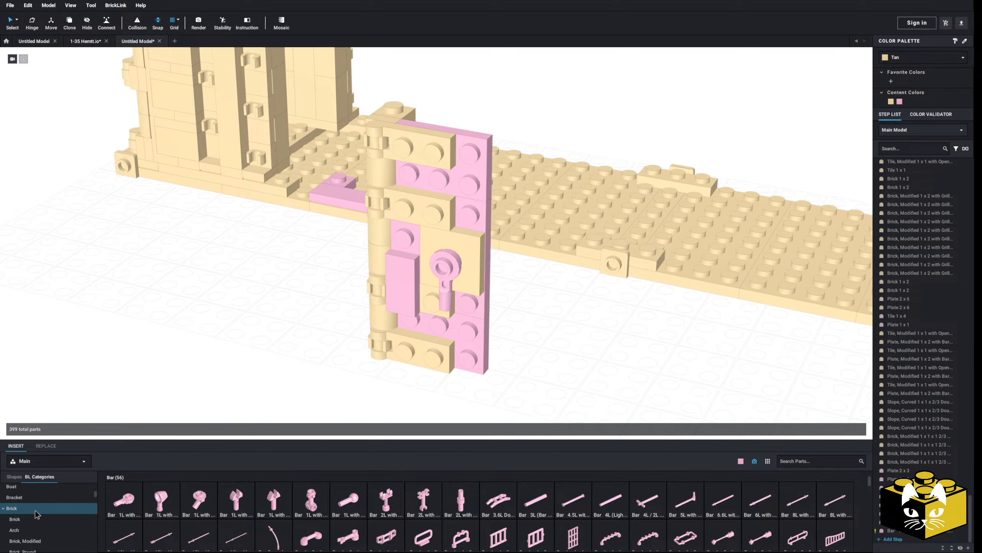
scroll(36, 513, "down", 10)
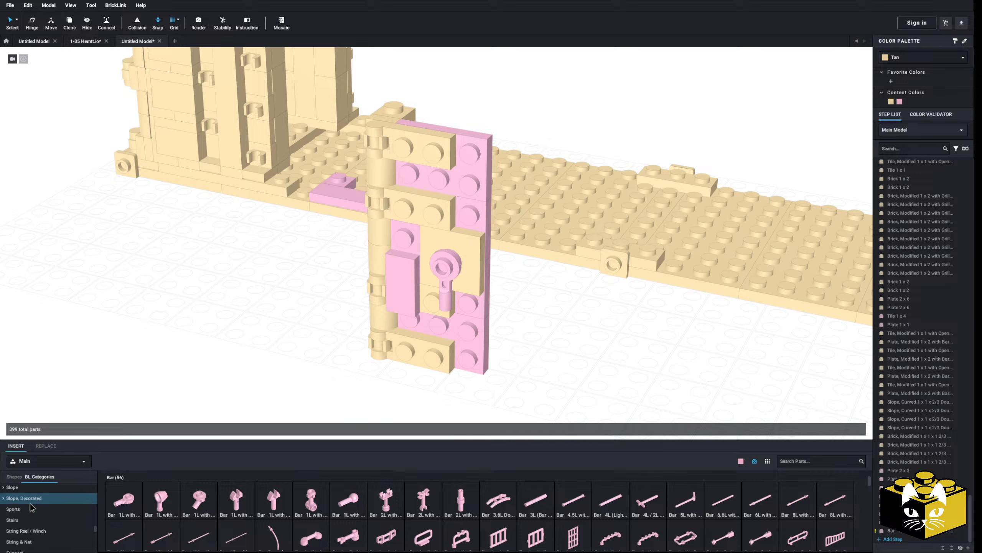
scroll(31, 508, "down", 3)
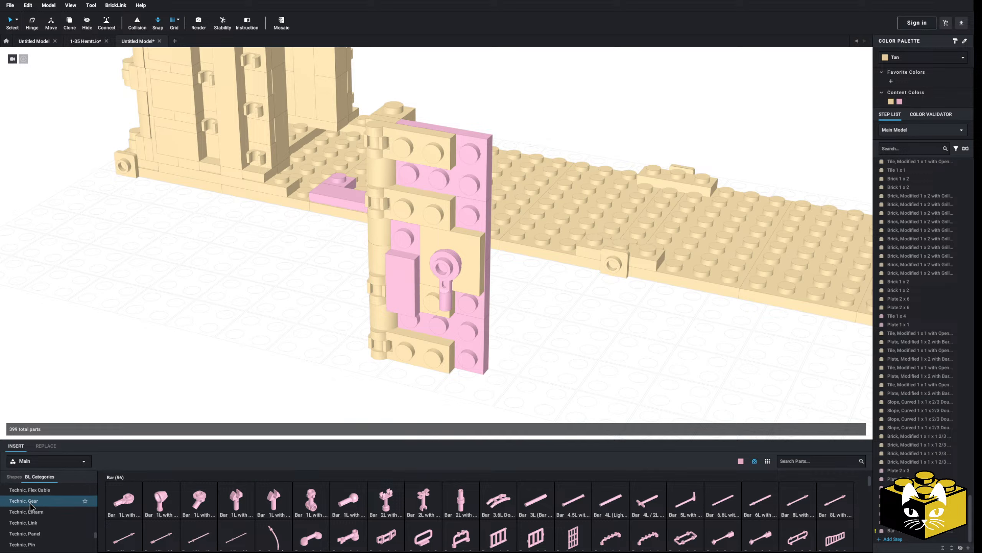
scroll(31, 505, "down", 3)
left_click(31, 491)
left_click_drag(273, 500, 476, 183)
left_click_drag(274, 500, 455, 346)
left_click_drag(189, 503, 333, 392)
left_click_drag(243, 393, 445, 175)
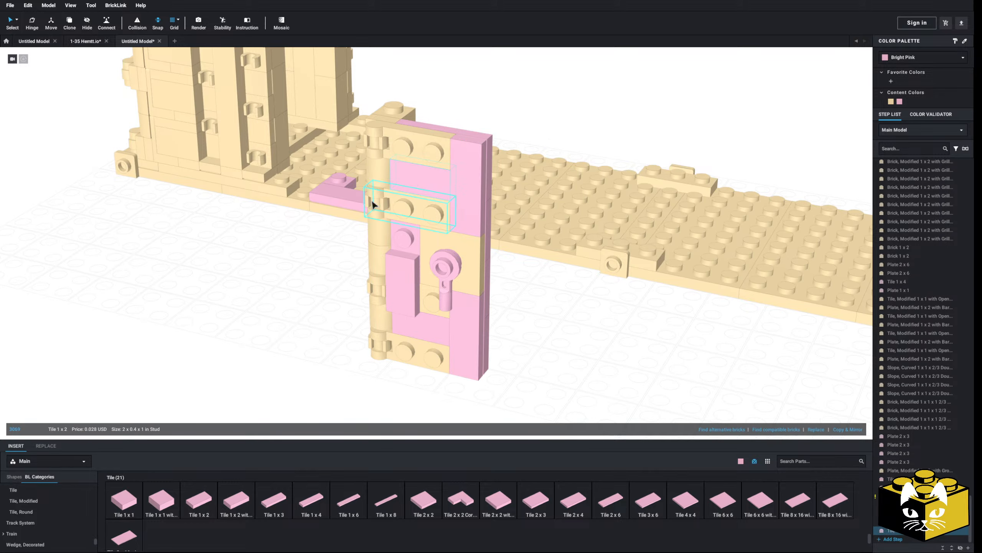
Step: Select the whole door assembly and move it back onto the pink 1 x 4 tile along the base edge
right_click_drag(372, 204, 258, 226)
left_click_drag(310, 143, 435, 355)
right_click_drag(463, 360, 453, 359)
left_click_drag(441, 277, 646, 255)
left_click(459, 282)
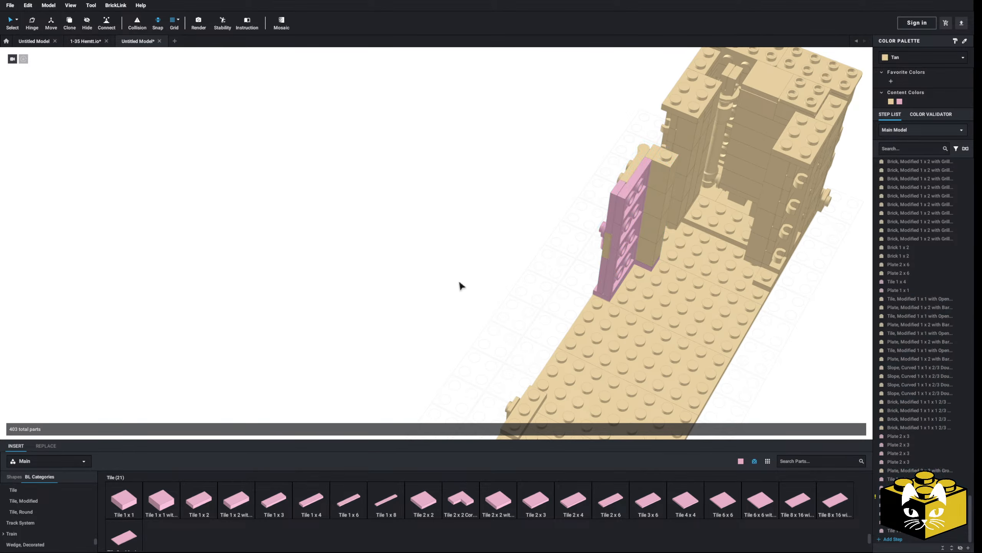
right_click_drag(459, 282, 552, 388)
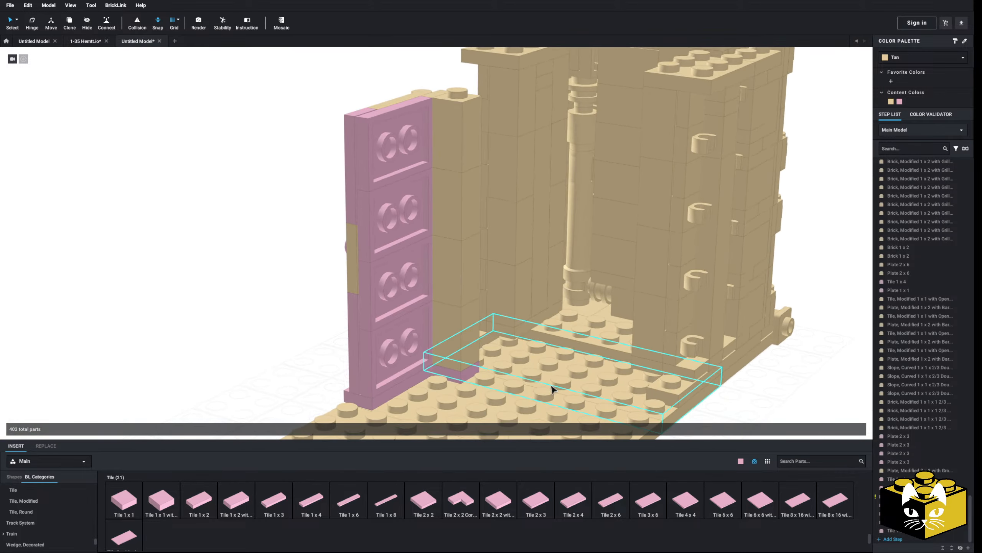
middle_click_drag(304, 387, 281, 326)
right_click_drag(281, 327, 298, 336)
scroll(275, 313, "down", 5)
scroll(327, 293, "up", 5)
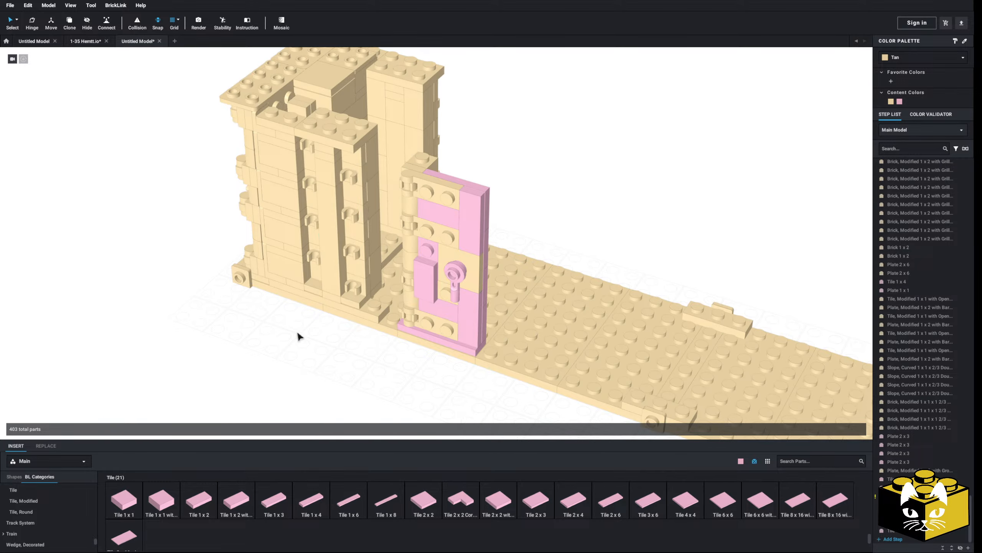
Step: Stack two 2 x 4 plates from the Plate category on top of the door
right_click_drag(336, 138, 340, 140)
right_click(341, 140)
left_click(636, 133)
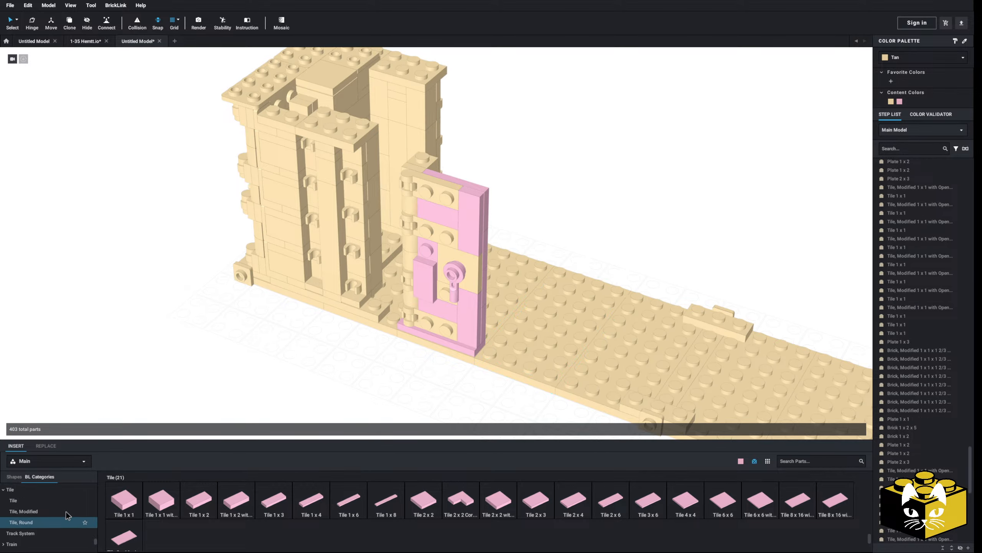
scroll(67, 515, "up", 10)
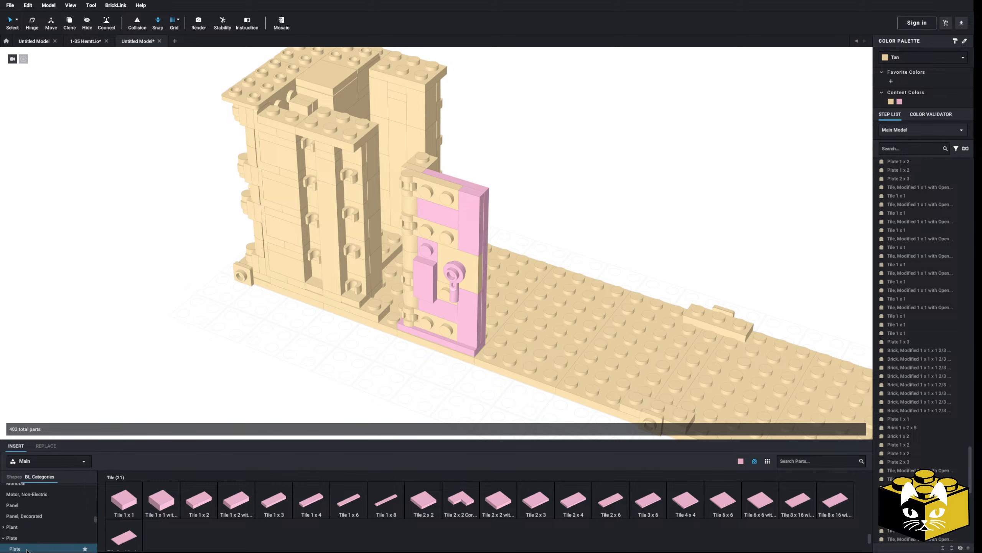
left_click(26, 548)
left_click(619, 506)
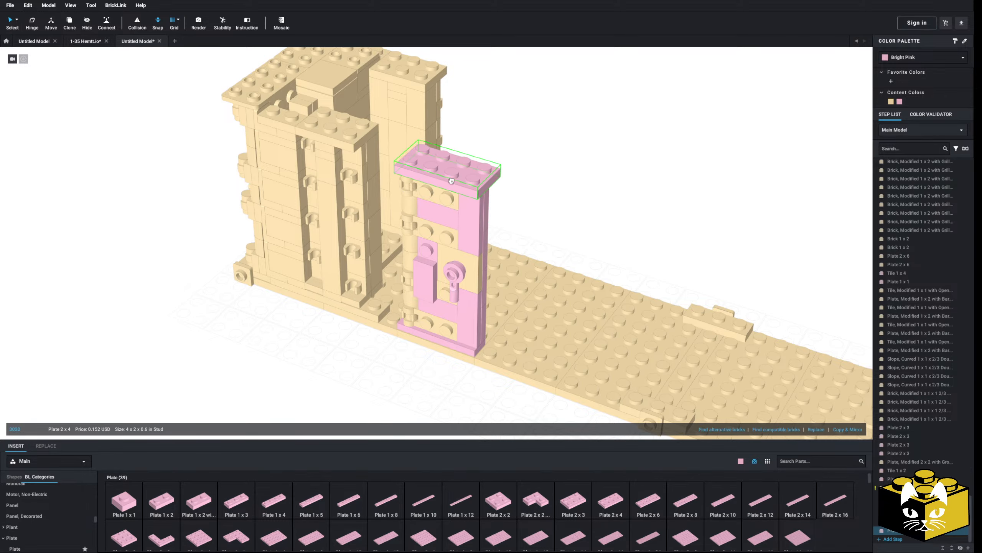
right_click_drag(623, 213, 627, 285)
left_click(469, 169)
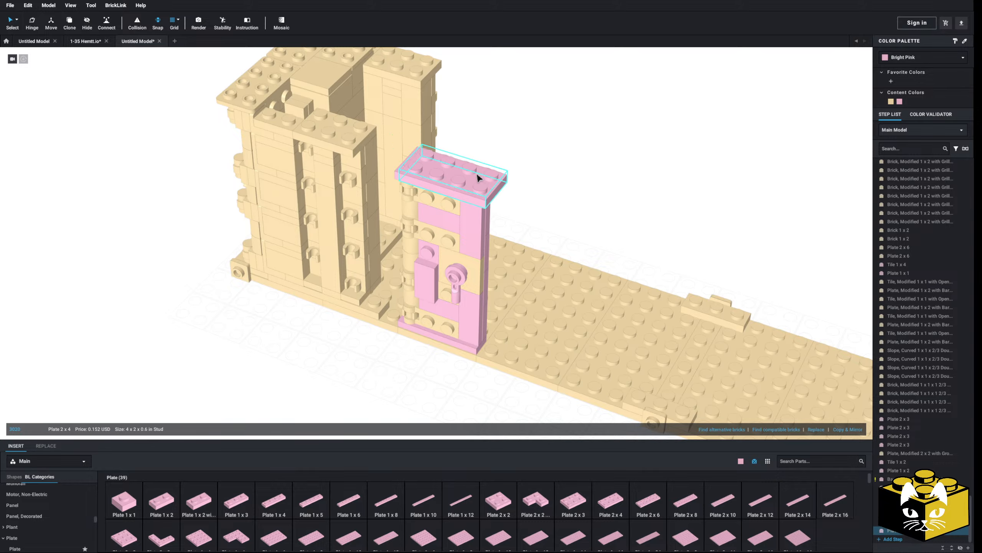
Step: Select all Bright Pink parts by colour and recolour them Tan
right_click_drag(483, 171, 546, 230)
scroll(619, 187, "down", 6)
scroll(599, 222, "up", 5)
scroll(599, 219, "up", 3)
scroll(573, 212, "down", 7)
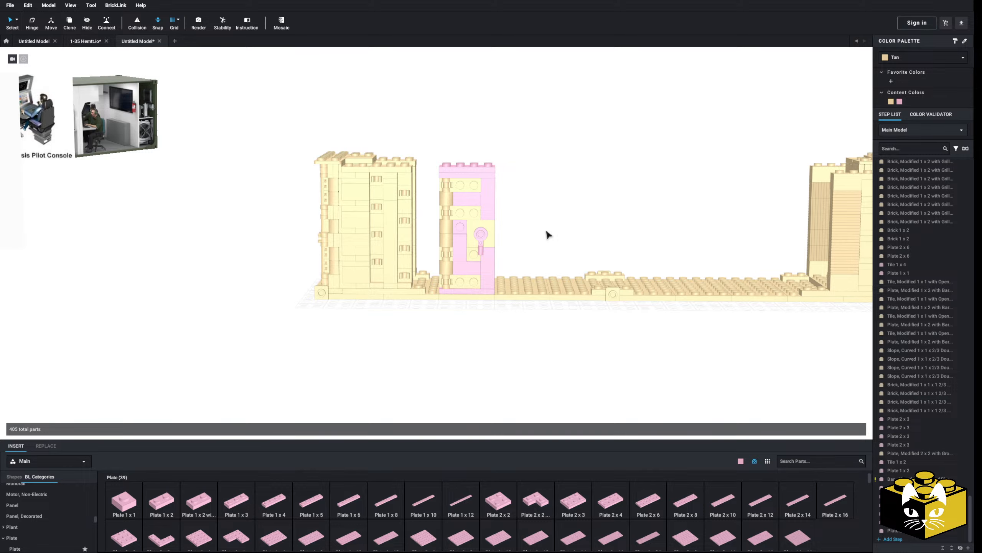
right_click_drag(549, 229, 535, 234)
left_click(17, 20)
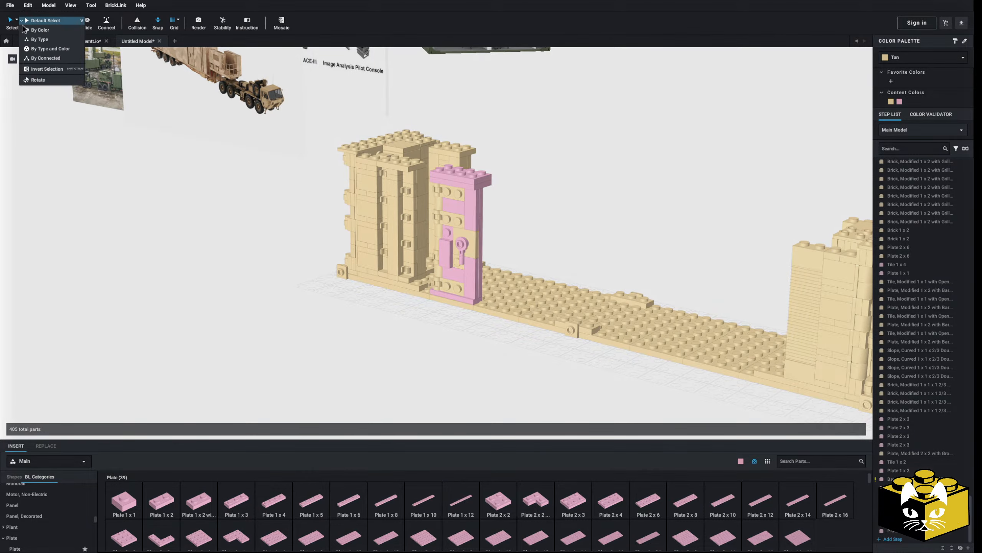
left_click(36, 31)
left_click(459, 175)
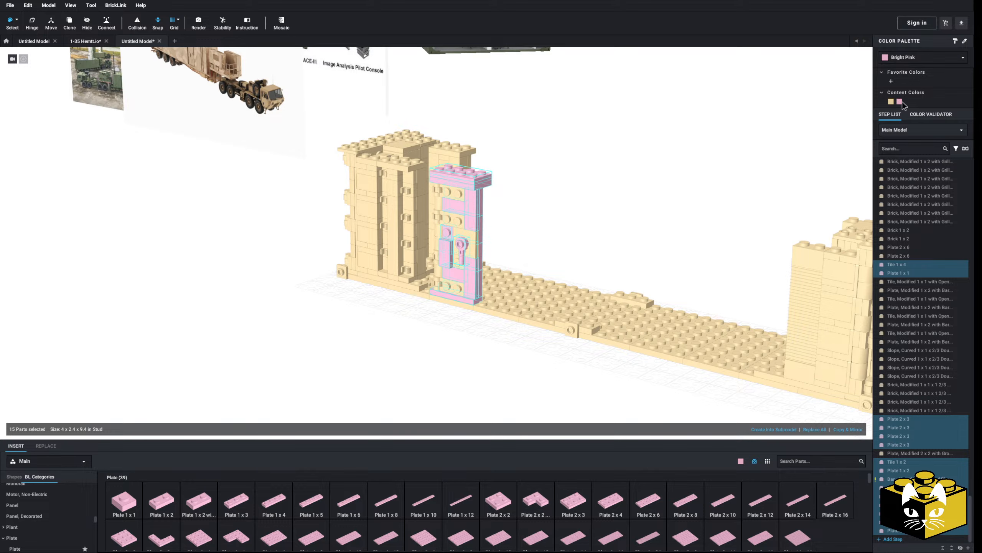
left_click(891, 104)
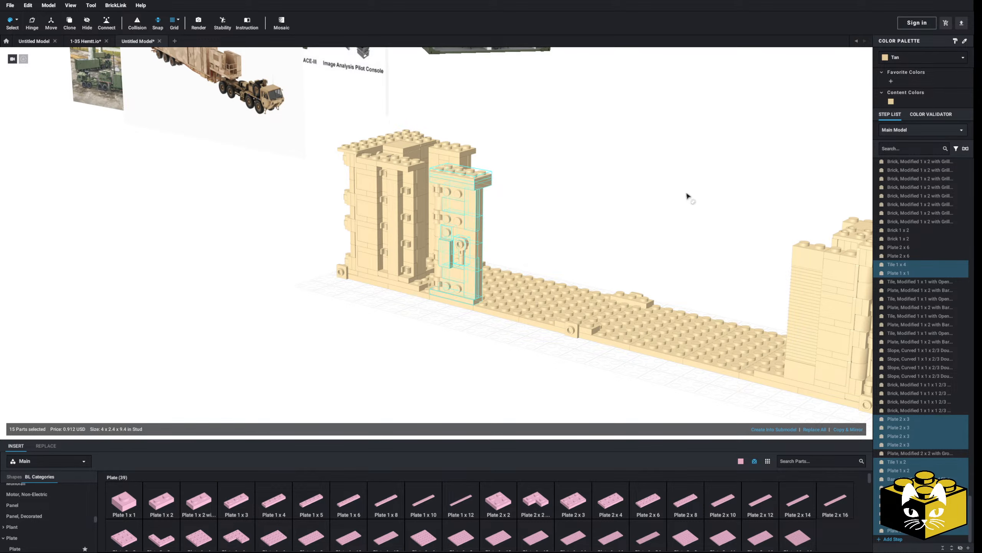
left_click(686, 196)
Step: Switch the selection mode back to Default Select
right_click_drag(687, 195, 702, 185)
left_click(17, 20)
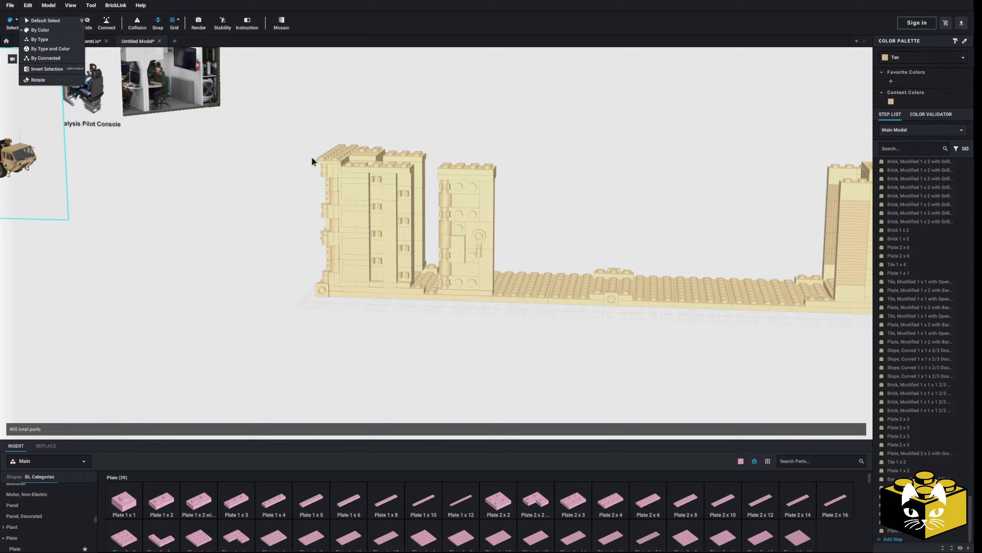
left_click(260, 159)
middle_click_drag(266, 164, 273, 167)
right_click_drag(272, 167, 278, 170)
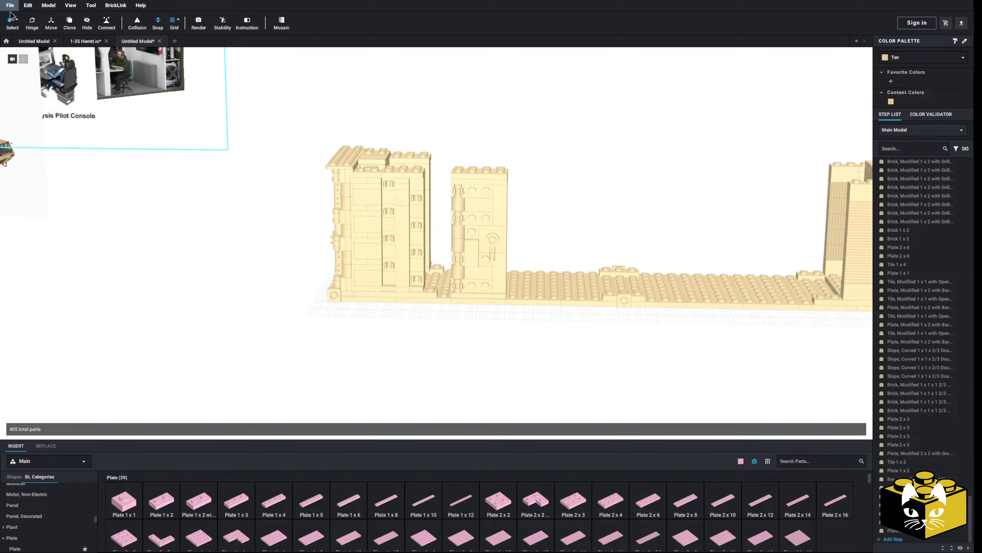
left_click(17, 20)
left_click(45, 20)
right_click_drag(301, 96, 305, 89)
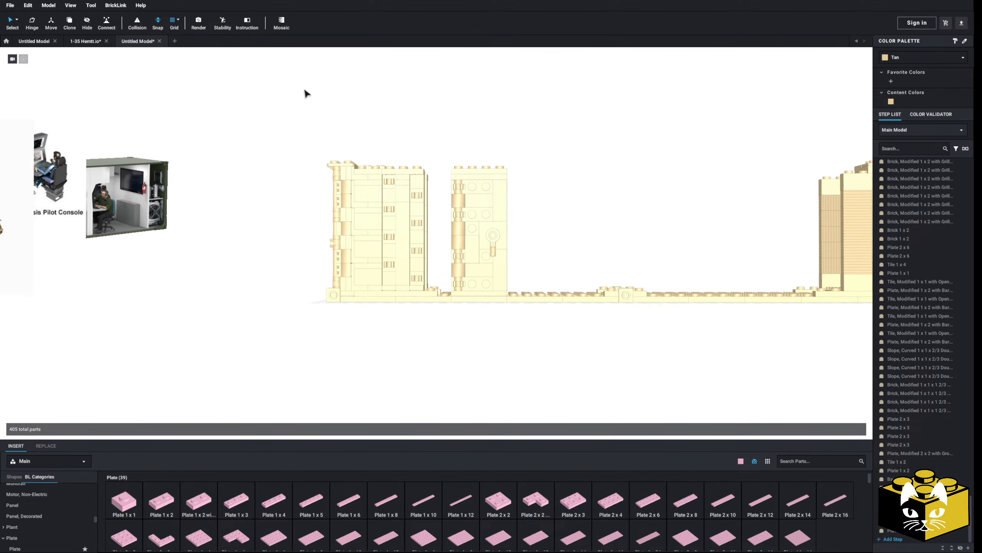
Step: Copy the complete door assembly and place the duplicate on the same base edge near the opposite end wall
right_click_drag(575, 151, 575, 152)
middle_click_drag(575, 151, 578, 147)
left_click_drag(511, 204, 456, 283)
left_click(457, 284)
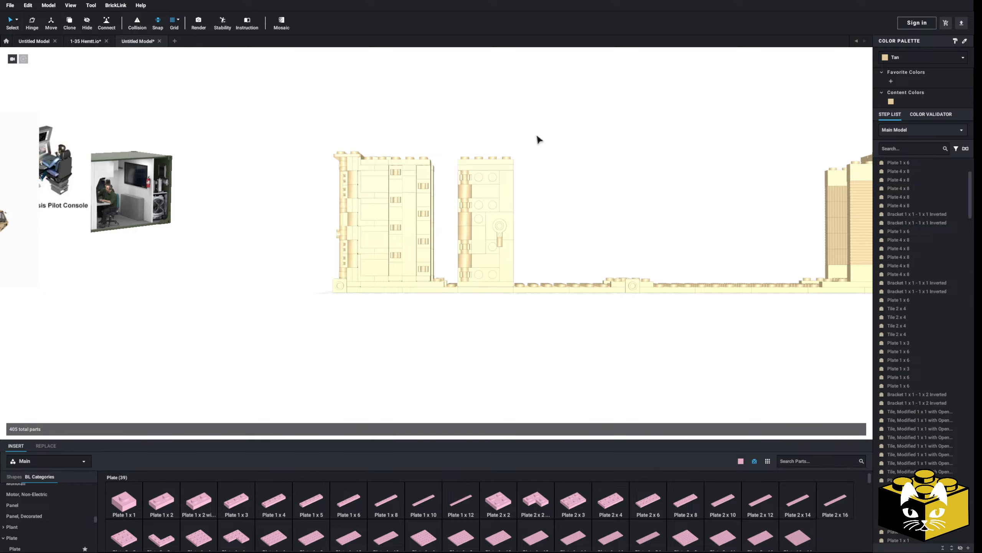
left_click_drag(536, 131, 454, 281)
right_click_drag(509, 262, 477, 297)
right_click(476, 284)
left_click(488, 289)
right_click(467, 331)
left_click(484, 354)
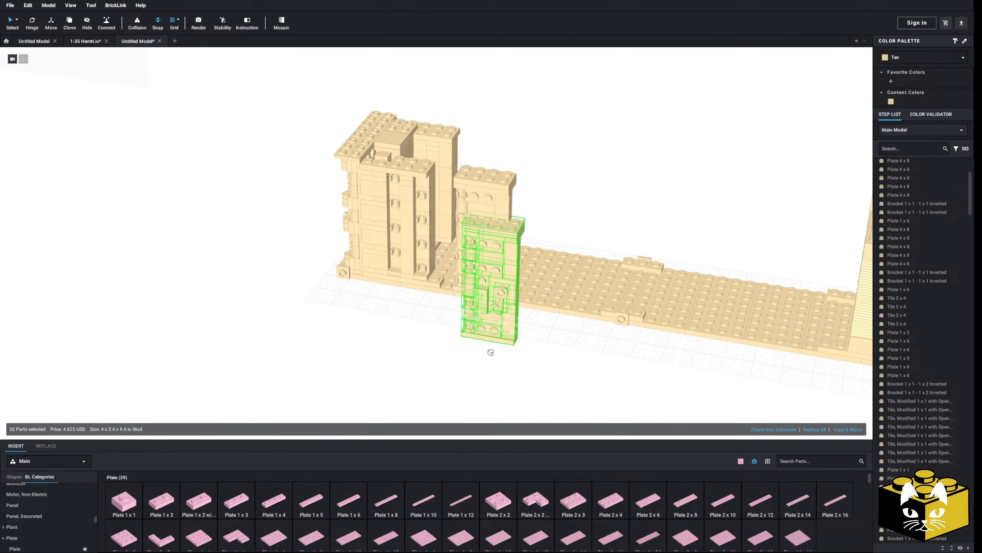
middle_click_drag(491, 353, 380, 320)
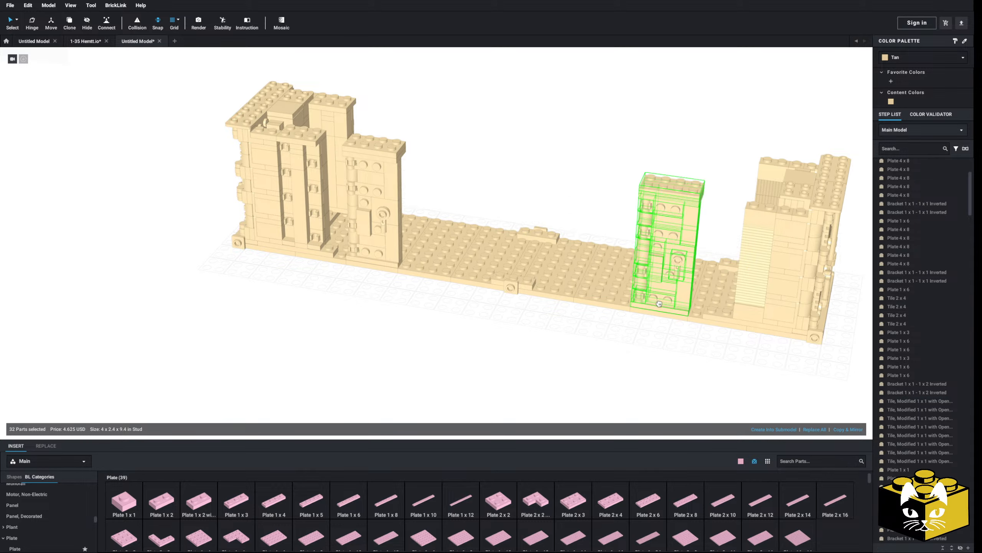
left_click(659, 304)
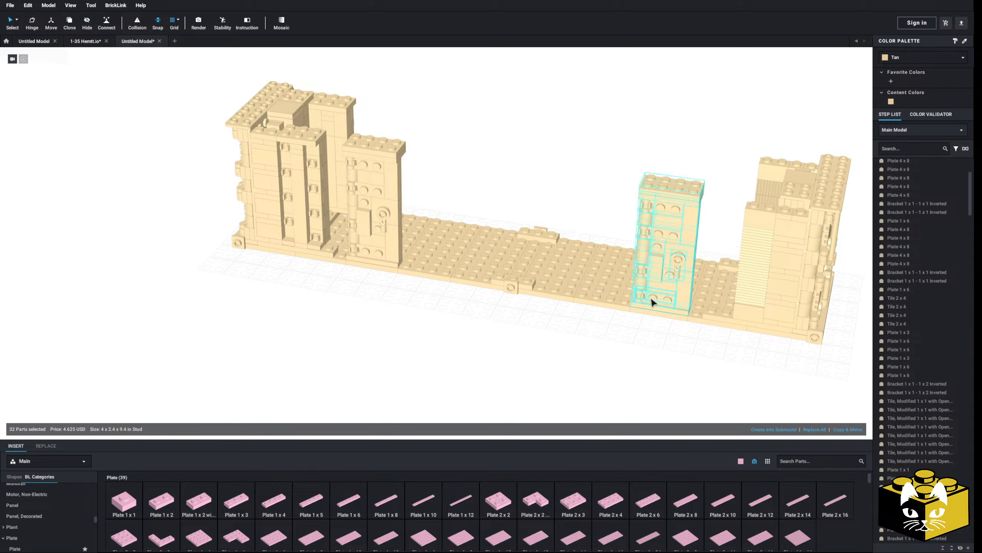
Step: Copy the second door and paste another duplicate on the empty grid beyond the base's other long side
right_click(643, 217)
left_click(654, 220)
left_click(615, 155)
right_click_drag(615, 132, 551, 156)
right_click(635, 143)
left_click(657, 167)
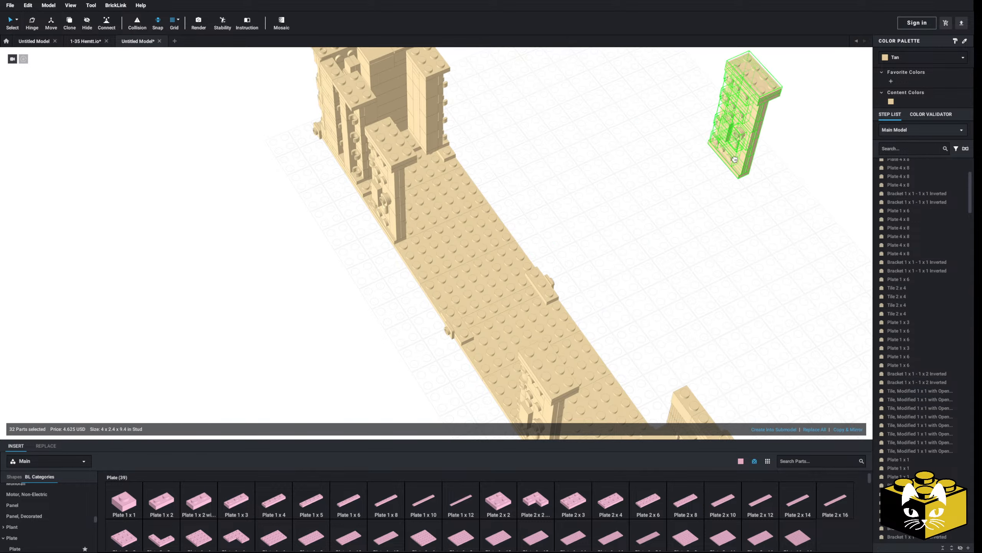
middle_click_drag(744, 116, 516, 194)
left_click(504, 172)
Step: Copy and mirror the free-standing door, move the mirrored version beside the base, and delete the unmirrored one
left_click(855, 429)
right_click_drag(654, 219, 572, 242)
left_click_drag(567, 205, 404, 193)
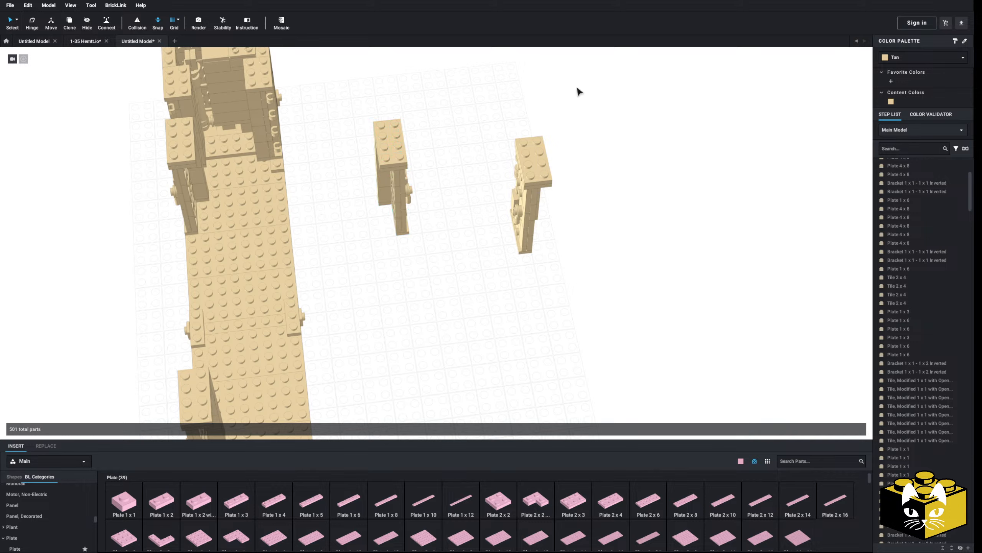
left_click(518, 219)
key("Delete")
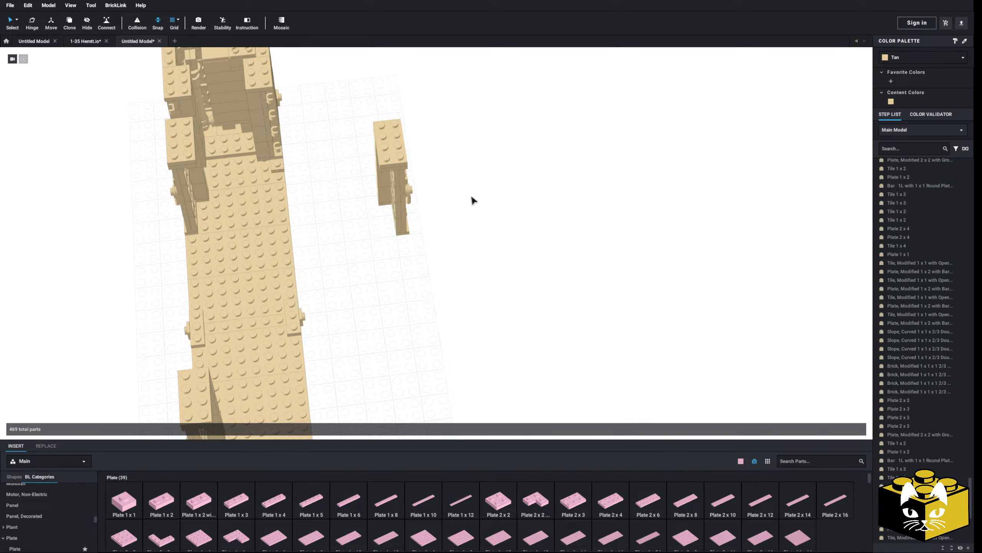
Step: Copy the mirrored door and place the duplicate on the base's other long edge, opposite a finished door
left_click_drag(469, 97, 340, 266)
right_click(389, 204)
left_click(406, 209)
right_click(480, 209)
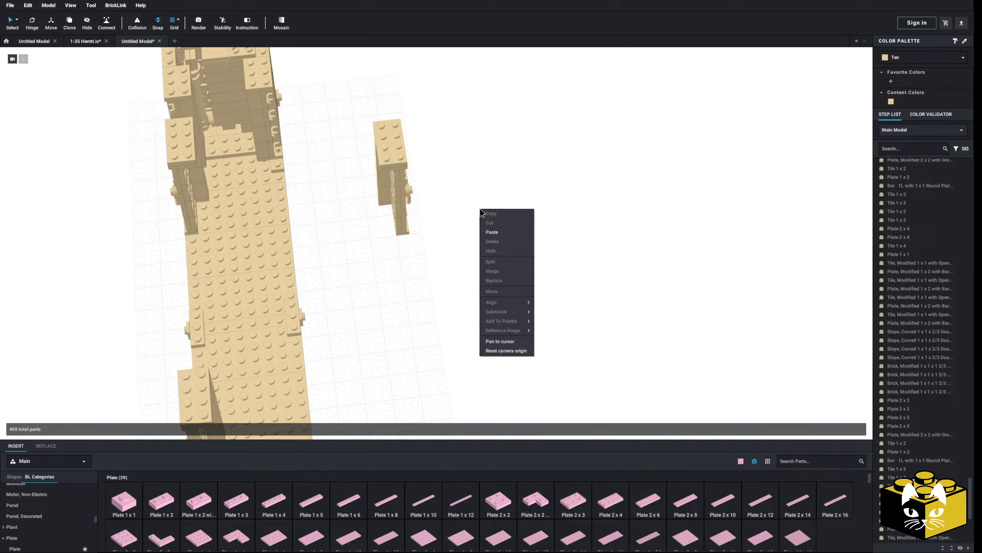
left_click(497, 232)
middle_click_drag(502, 232, 556, 232)
right_click_drag(557, 232, 510, 237)
left_click(542, 255)
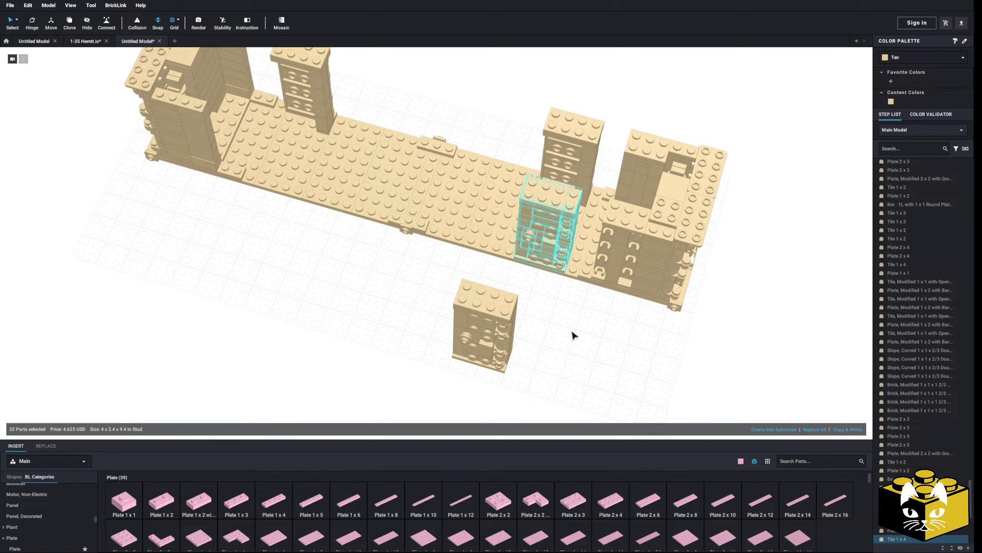
Step: Move the remaining free-standing mirrored door onto the same long edge at the other end of the base
left_click(573, 332)
mouse_move(573, 332)
right_mouse_down()
mouse_move(584, 311)
mouse_move(569, 333)
right_mouse_up()
left_click_drag(557, 278, 413, 380)
right_click_drag(413, 381, 460, 352)
left_click_drag(527, 320, 246, 334)
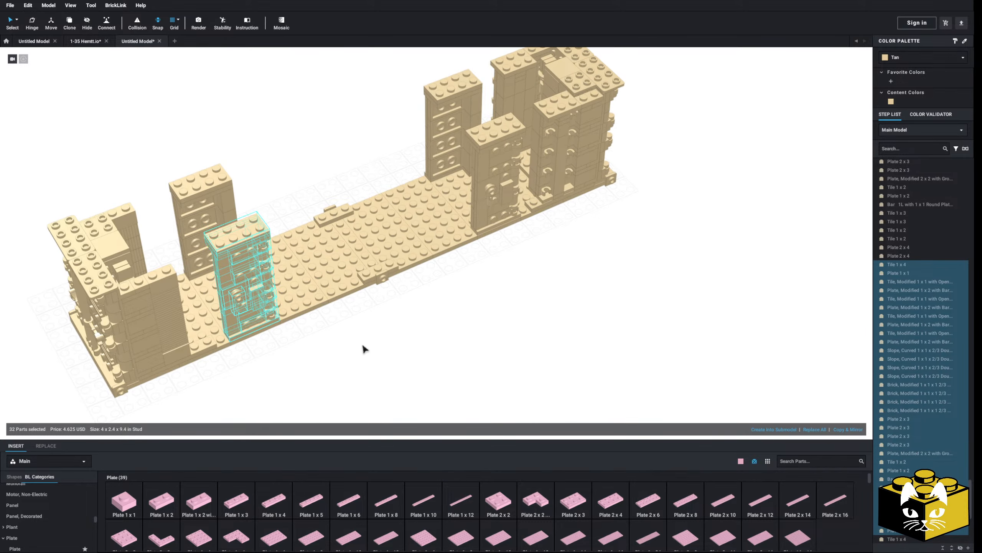
left_click(364, 348)
right_click_drag(363, 348, 433, 329)
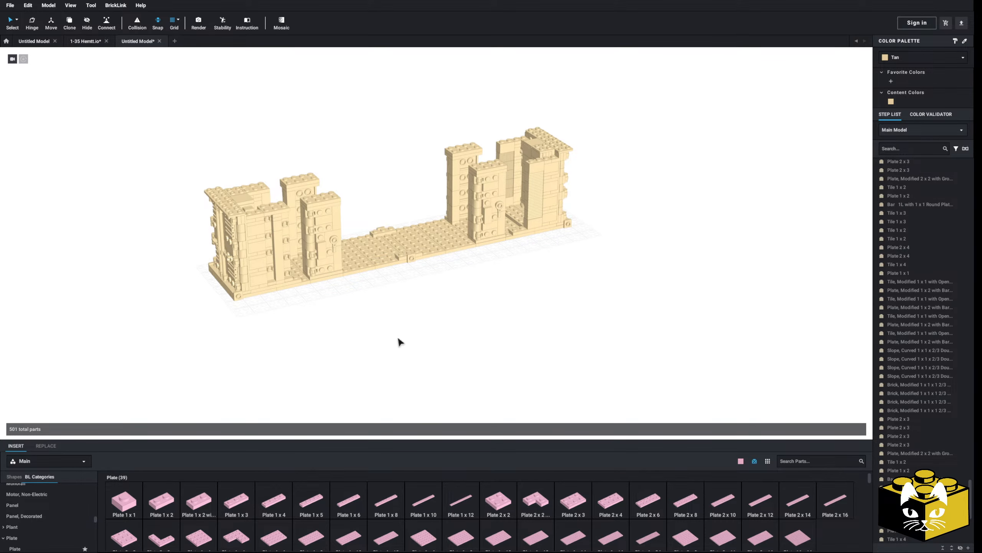
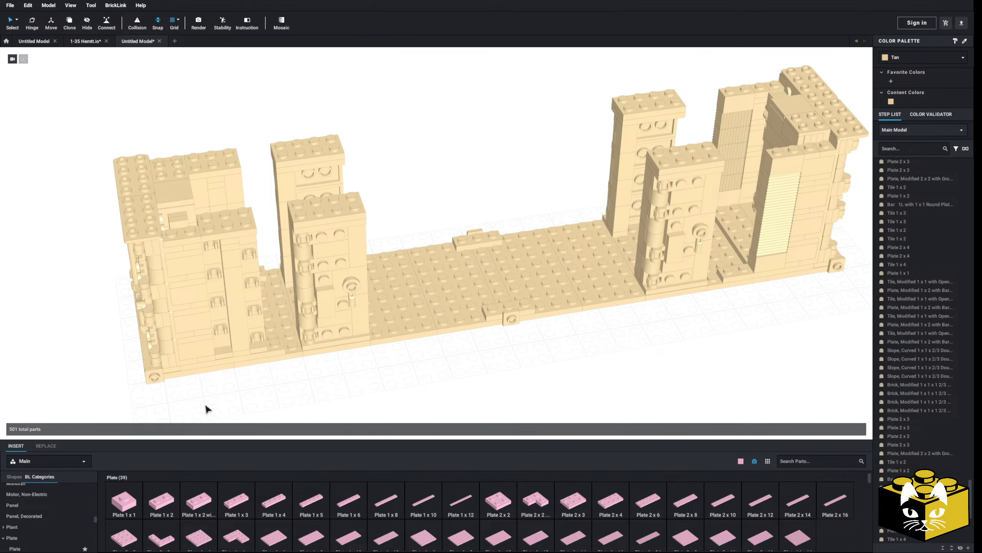
Step: Place a Bright Pink 1 x 1 plate beside each of the two doors at one end of the base
left_click(124, 501)
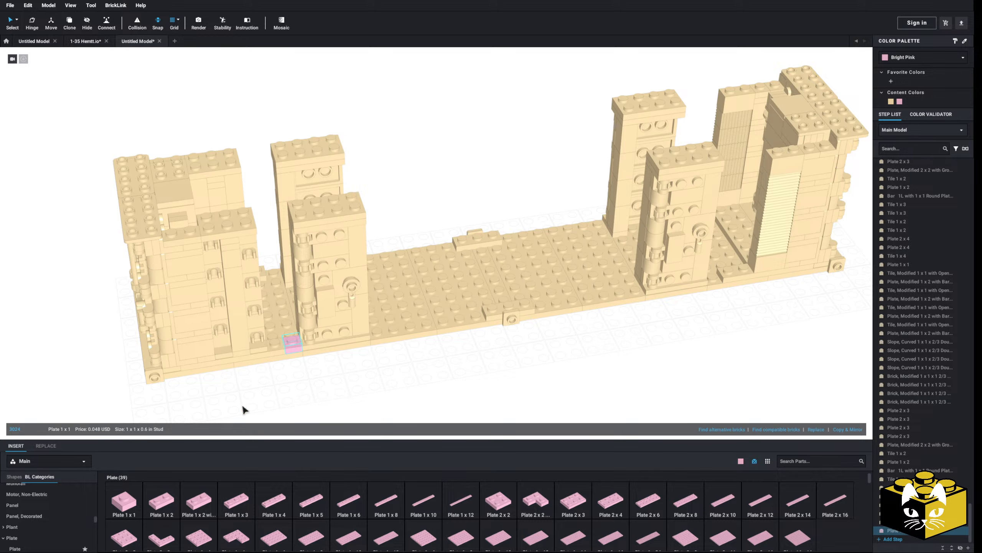
left_click(122, 503)
left_click(273, 270)
left_click(453, 412)
right_click_drag(453, 412, 374, 414)
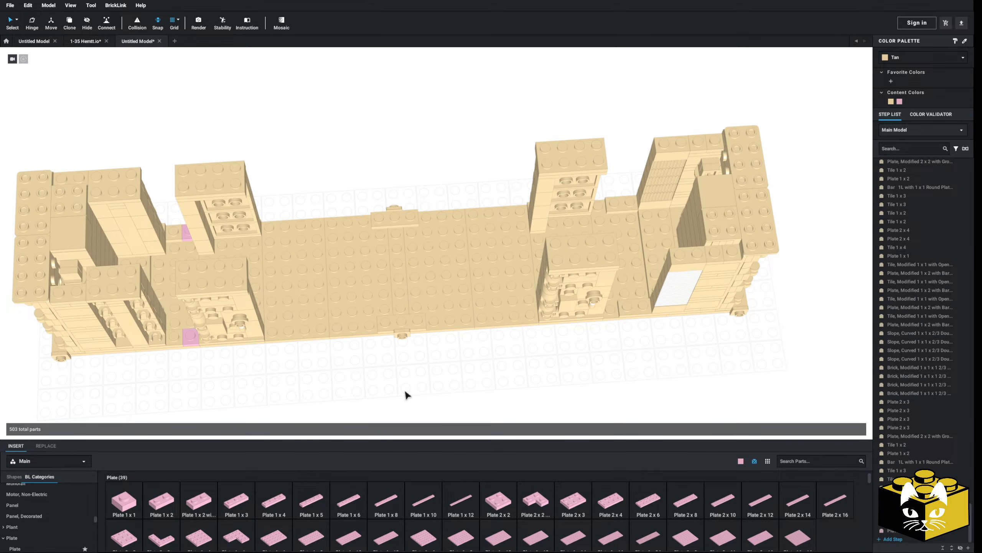
Step: Lay a Bright Pink 1 x 5 plate at the middle of one long edge and a 1 x 6 plate between it and the door
left_click(402, 217)
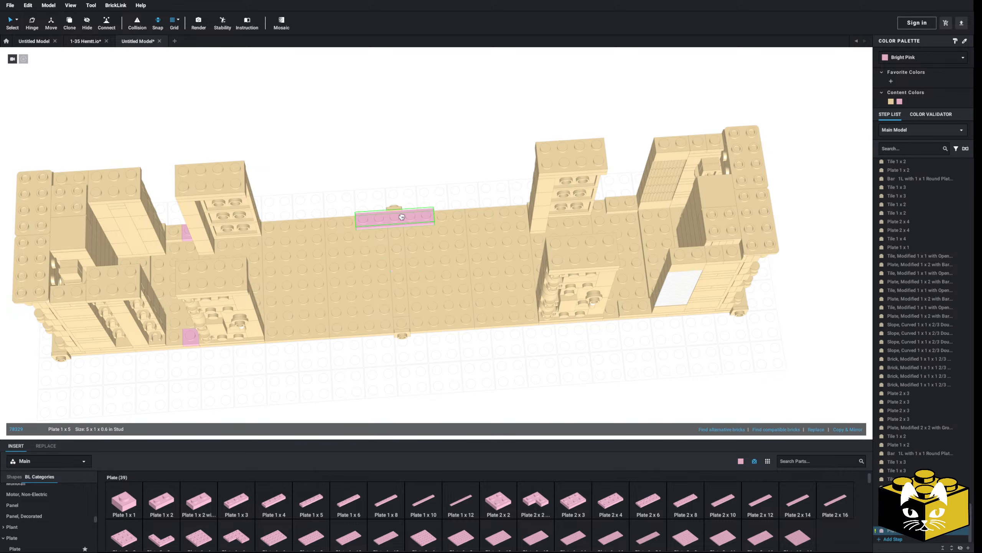
left_click(335, 506)
left_click(313, 220)
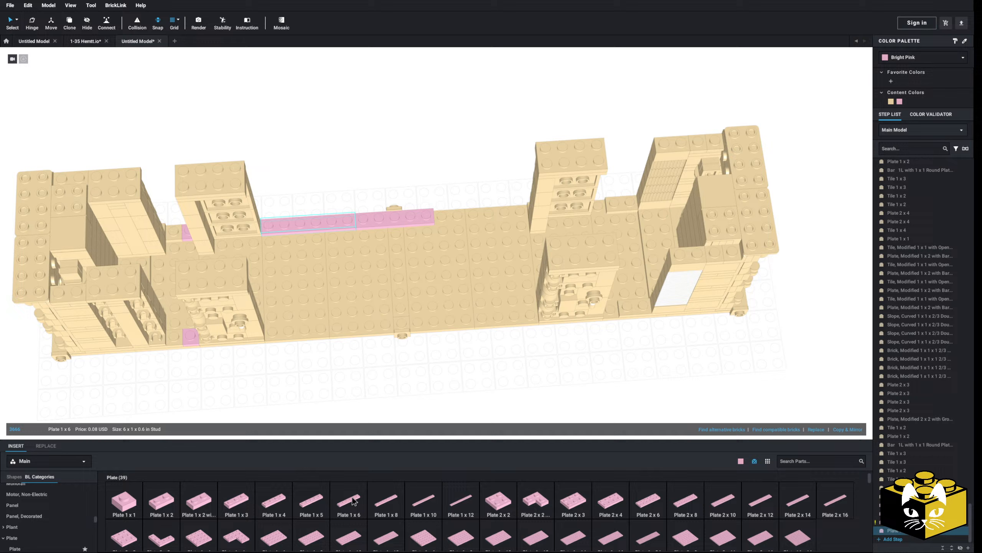
Step: Place a matching 1 x 6 plate and a copy of the 1 x 5 plate along the base's opposite long edge
left_click(339, 511)
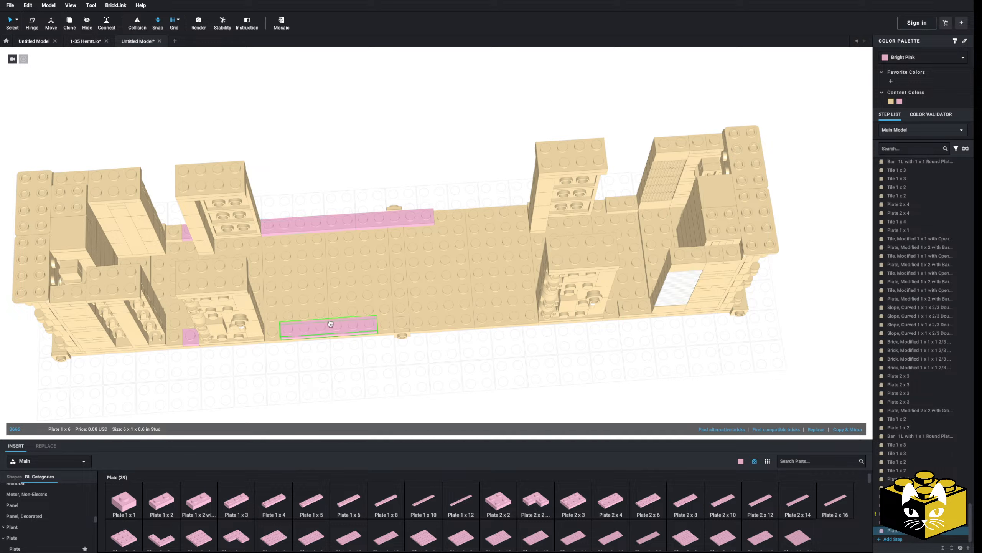
right_click(393, 223)
left_click(403, 230)
left_click(453, 161)
right_click(452, 161)
left_click(472, 187)
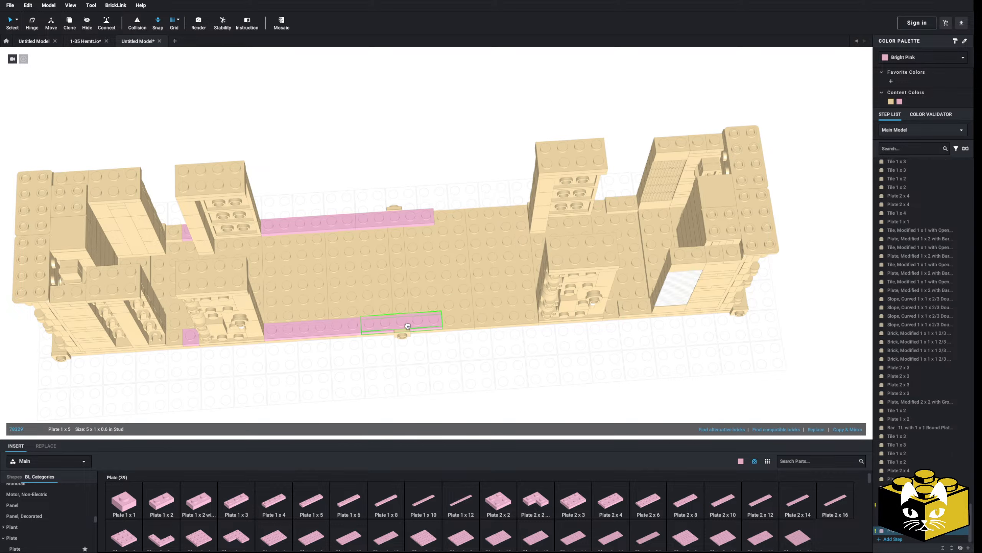
left_click(407, 325)
Step: Copy both 1 x 6 edge plates and place the copies between the 1 x 5 plates and the doors at the other end
left_click(367, 362)
right_click(332, 330)
left_click(327, 222)
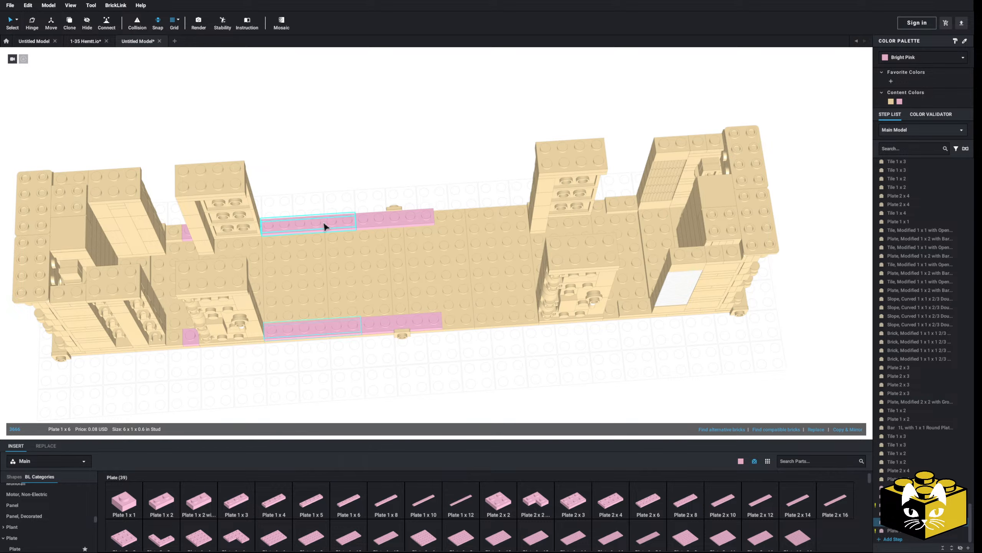
left_click(325, 224, "ctrl")
right_click(353, 170)
left_click(367, 188)
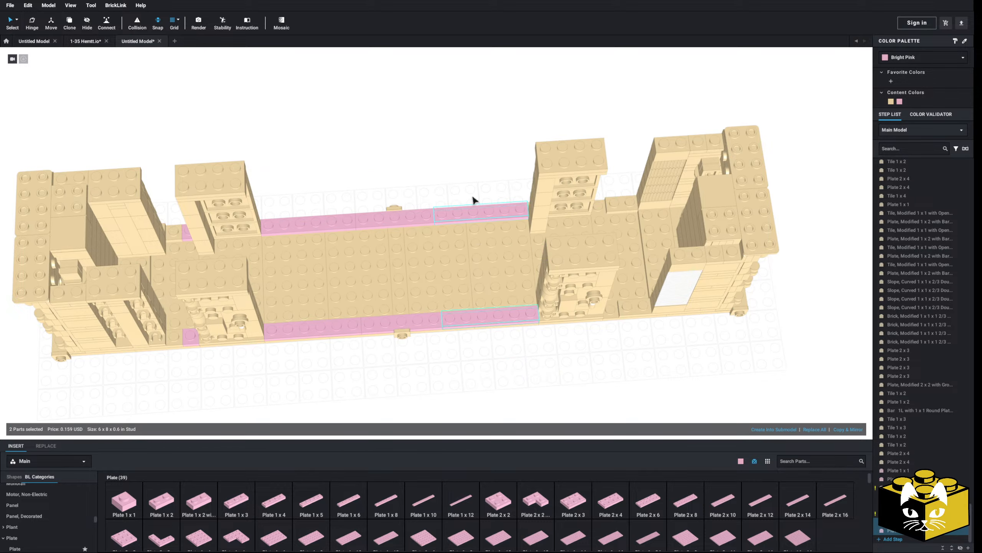
left_click(477, 186)
Step: Place a Bright Pink 1 x 1 plate on the outer side of each door at the second end of the base
middle_click_drag(491, 187, 385, 185)
left_click(132, 498)
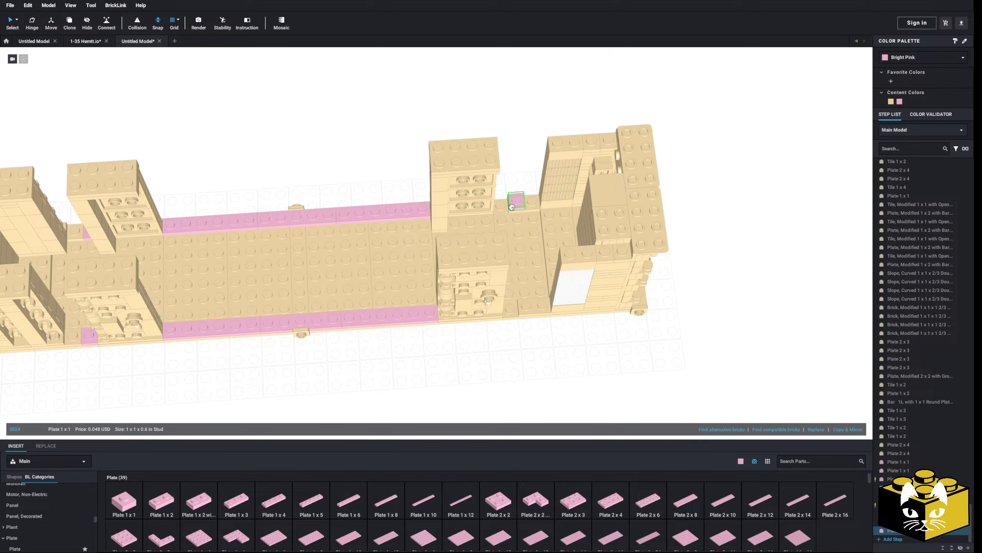
left_click(118, 512)
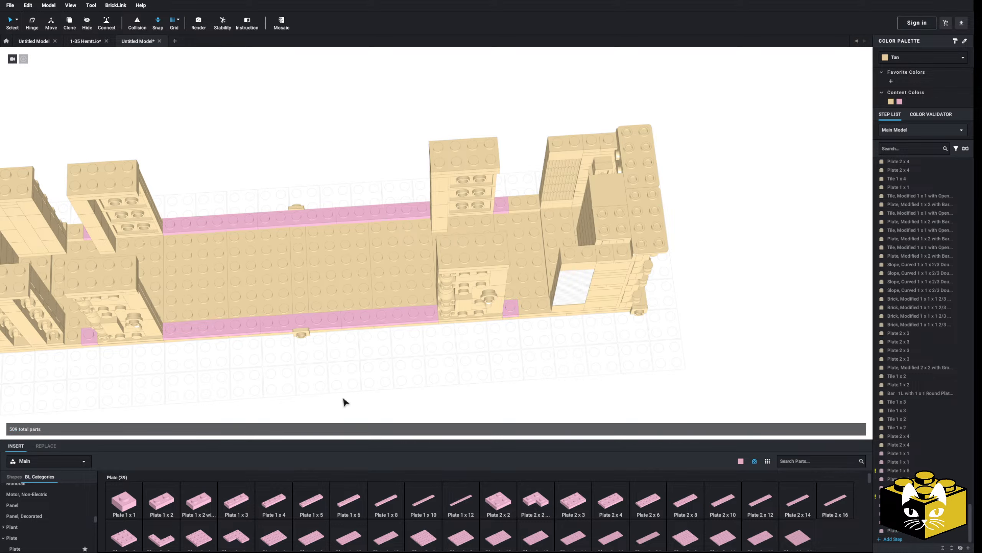
Step: Try Bright Pink 1 x 2 bricks in the gaps beside the two doors at the first end, and remove them
right_click_drag(345, 402, 327, 417)
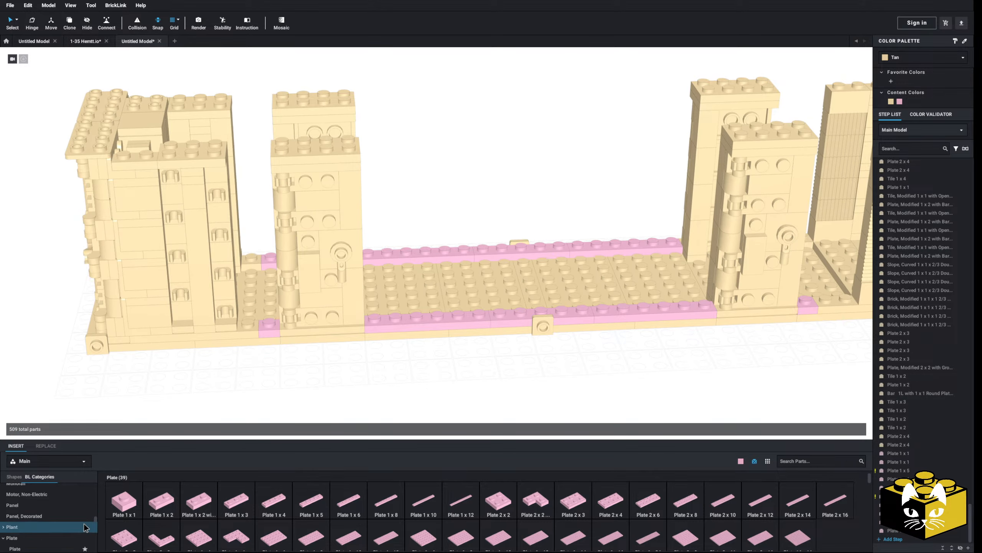
scroll(47, 505, "up", 10)
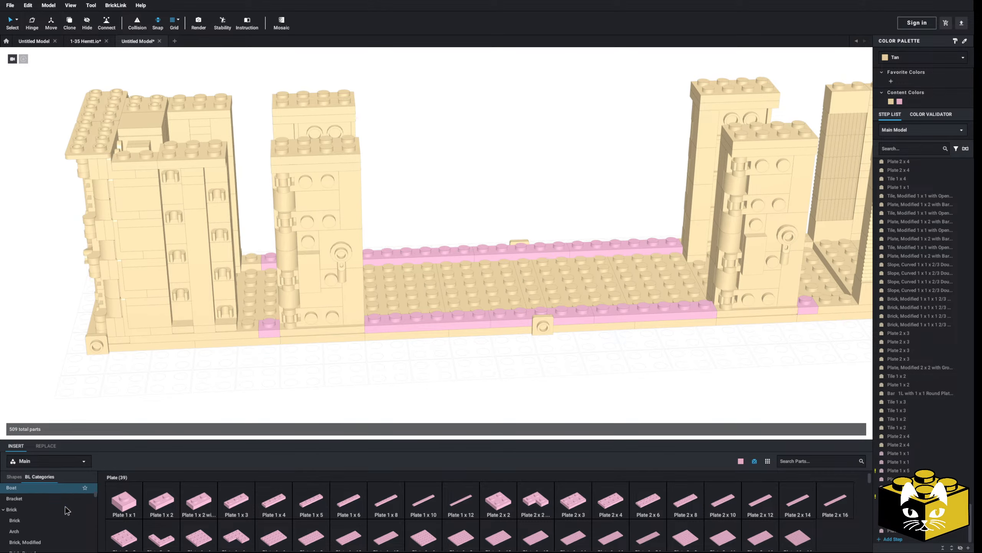
left_click(33, 514)
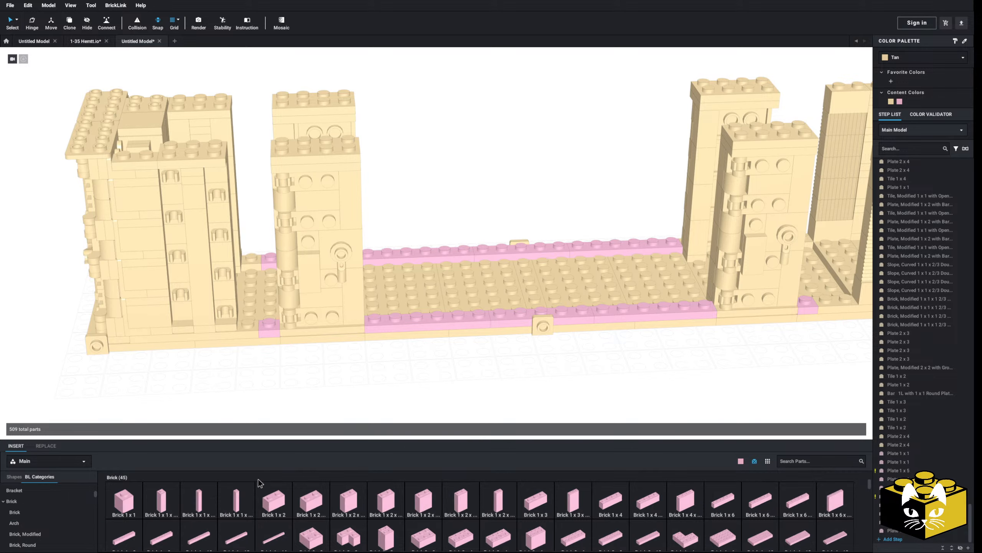
left_click(273, 501)
left_click(257, 316)
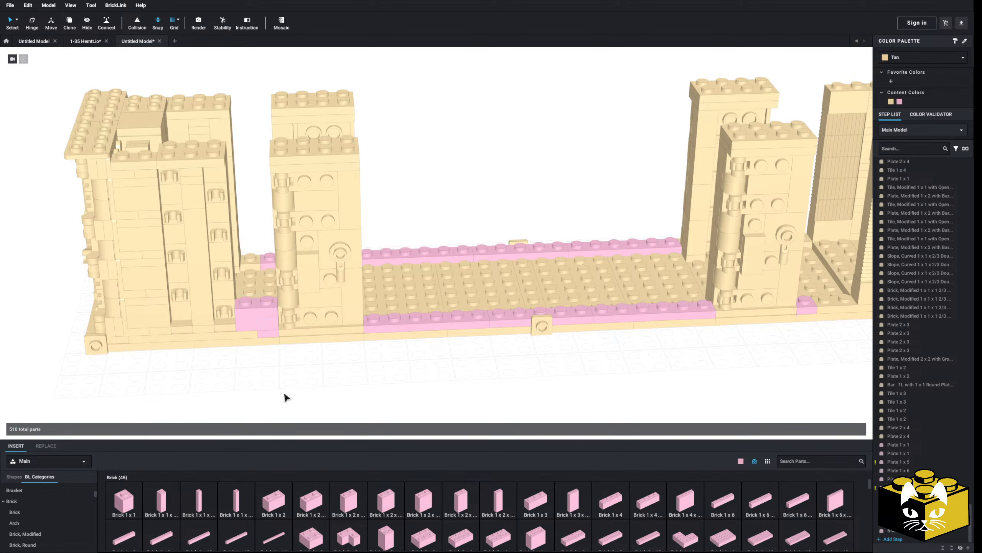
left_click_drag(311, 412, 217, 250)
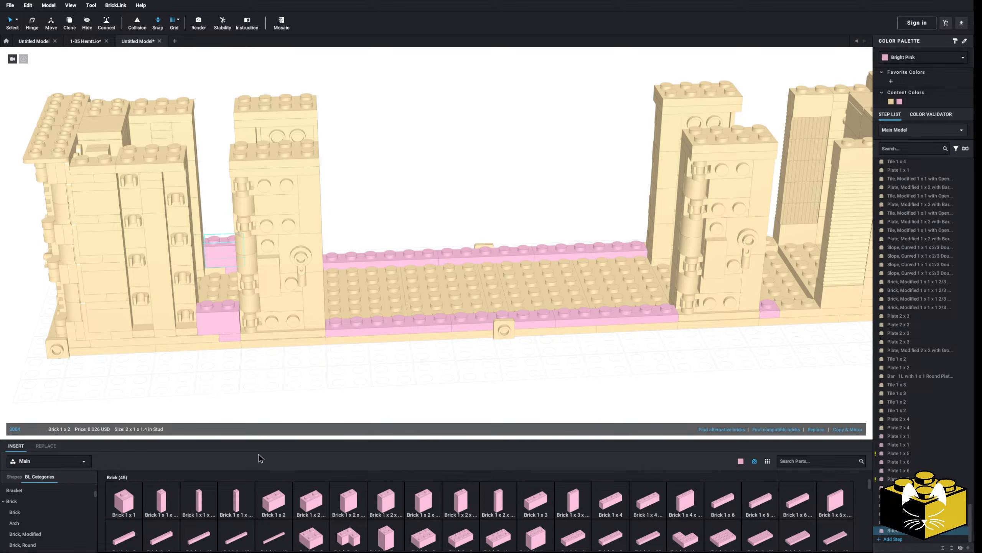
scroll(250, 398, "up", 2)
key("Delete")
scroll(606, 219, "down", 5)
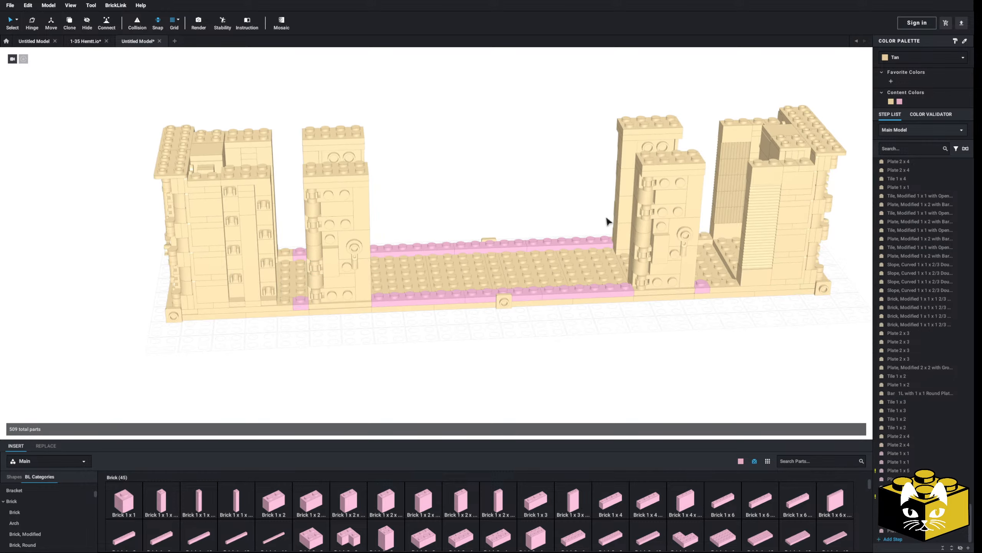
Step: Copy a Tan 1 x 2 x 5 brick and place one in the gap beside each door at the first end
right_click(254, 229)
left_click(265, 244)
right_click(474, 189)
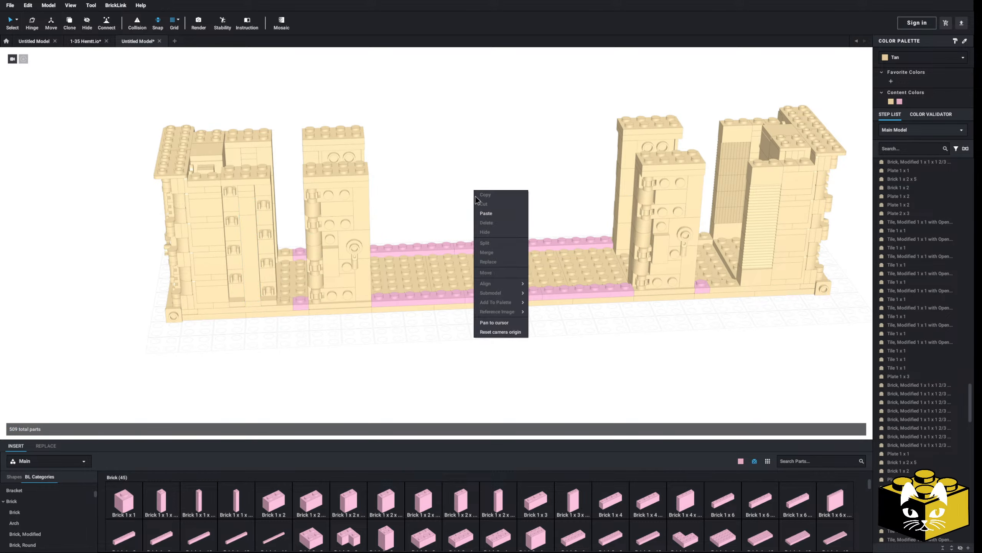
left_click(481, 215)
left_click(294, 180)
right_click(441, 175)
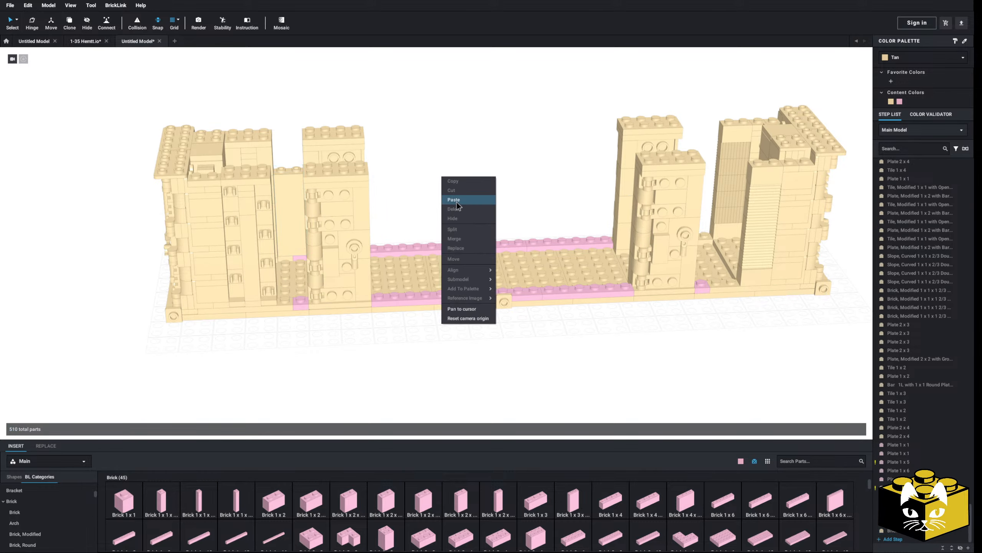
left_click(458, 200)
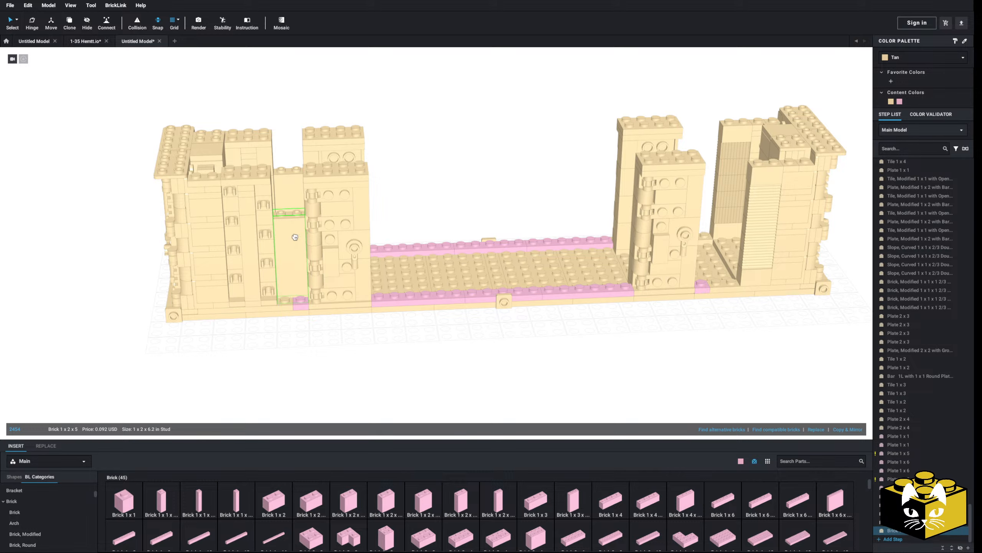
right_click_drag(295, 234, 284, 247)
left_click(426, 194)
Step: Stack two Bright Pink 1 x 2 bricks on top of each of the two 1 x 2 x 5 bricks
mouse_move(426, 194)
right_mouse_down()
mouse_move(406, 205)
mouse_move(415, 207)
right_mouse_up()
left_click(306, 497)
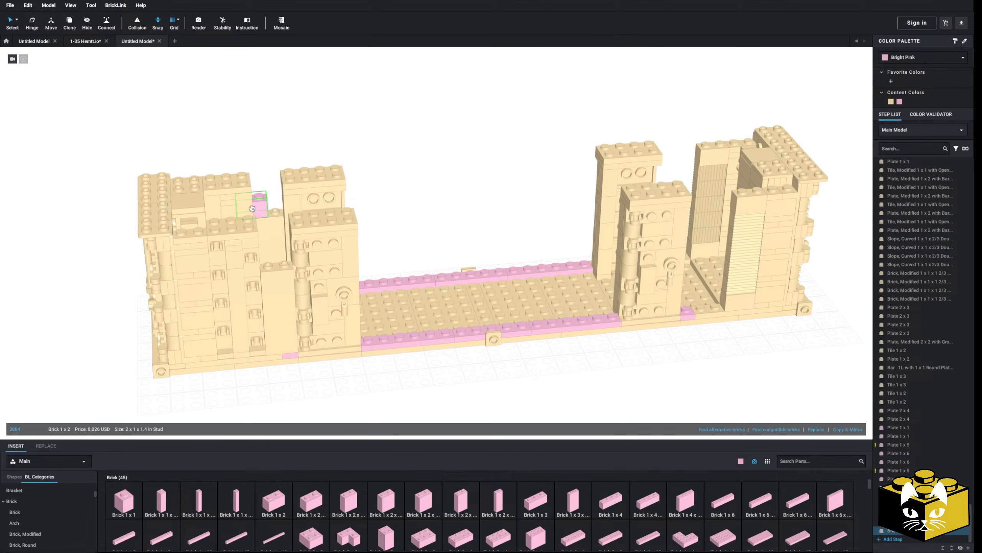
left_click(269, 209)
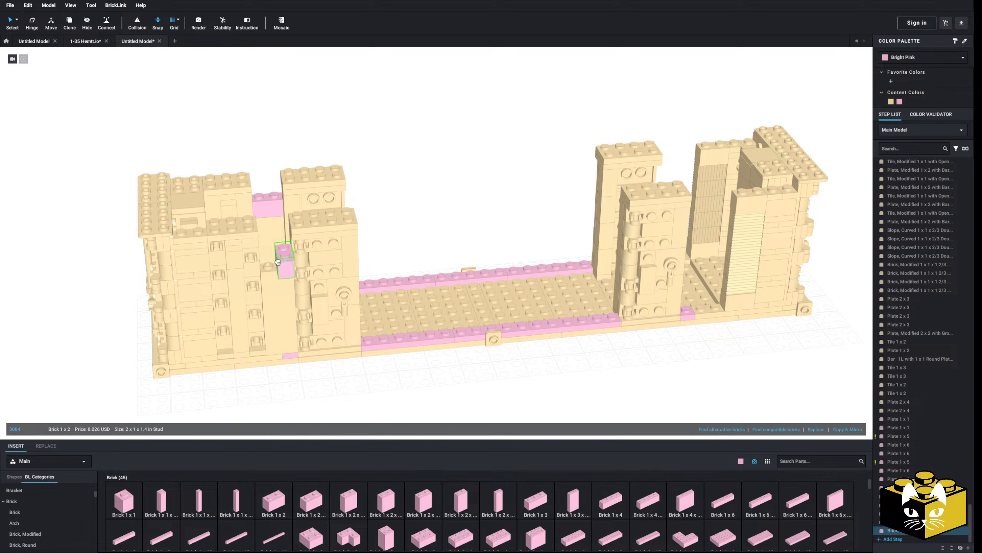
left_click(277, 260)
right_click_drag(474, 224, 455, 246)
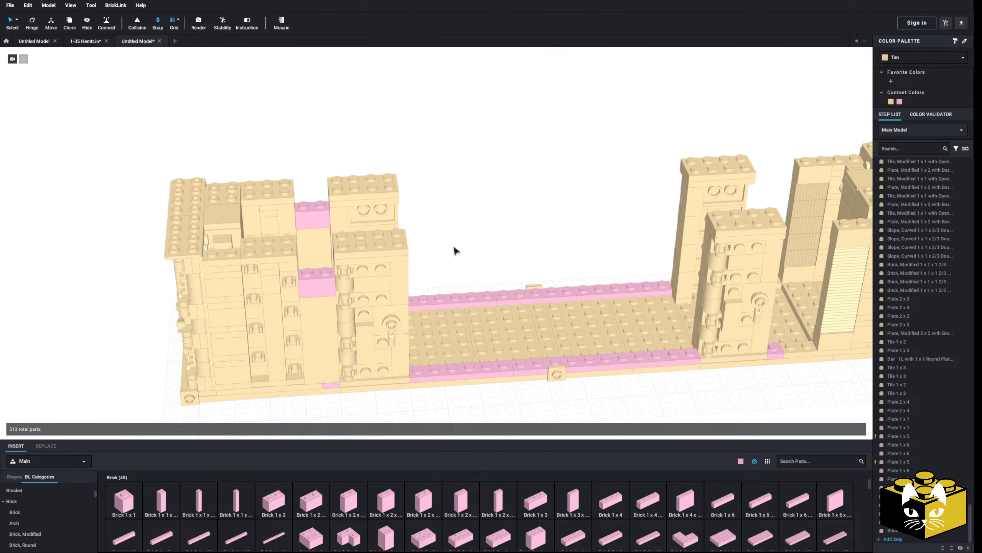
scroll(455, 247, "up", 1)
left_click(271, 488)
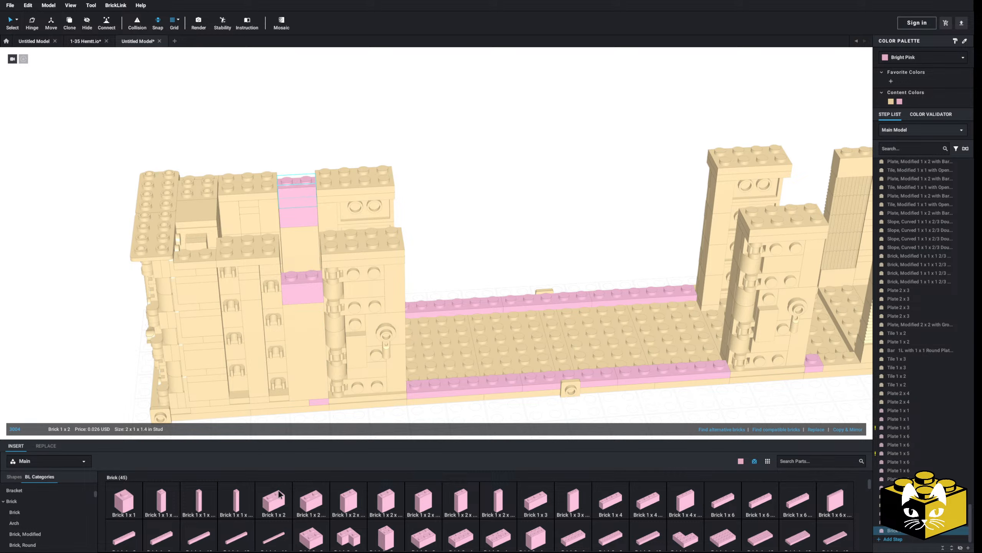
mouse_move(500, 215)
right_mouse_down()
mouse_move(497, 204)
mouse_move(499, 219)
right_mouse_up()
Step: Bridge the two brick stacks across the container's width with a Bright Pink 2 x 8 plate
scroll(79, 506, "up", 3)
scroll(80, 506, "up", 2)
left_click(46, 510)
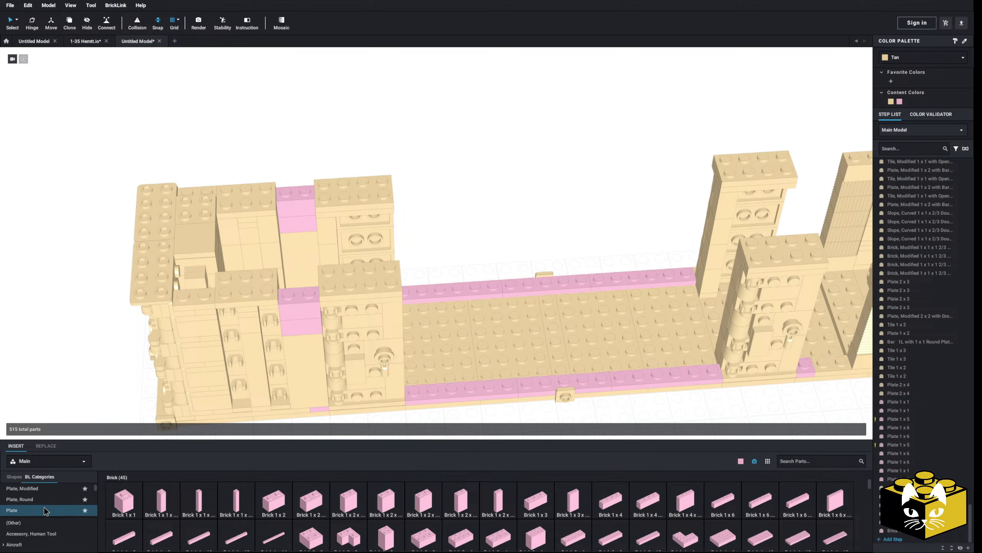
left_click(680, 503)
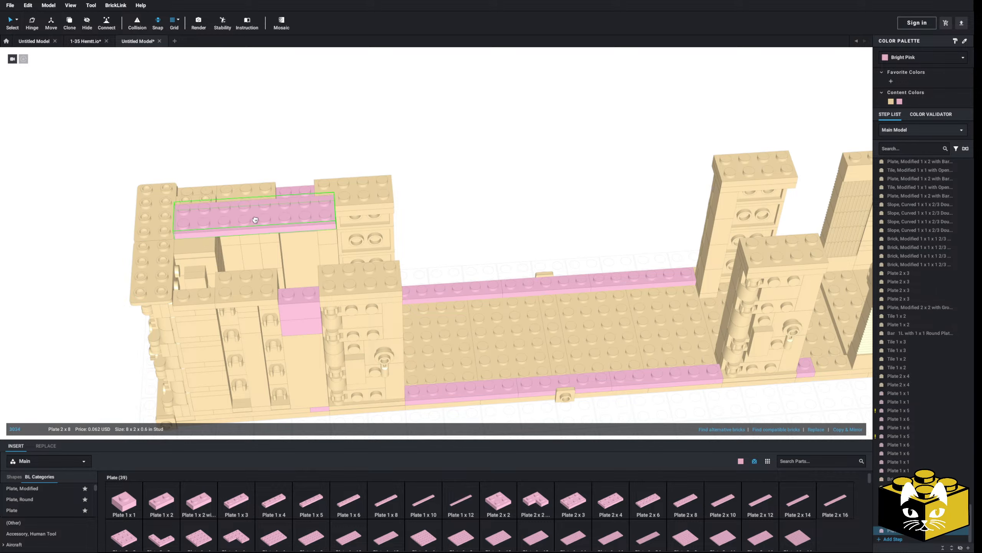
left_click(296, 240)
Step: Copy the 2 x 8 plate with its four 1 x 2 bricks and place the duplicate free-standing behind the base
right_click_drag(555, 208, 494, 209)
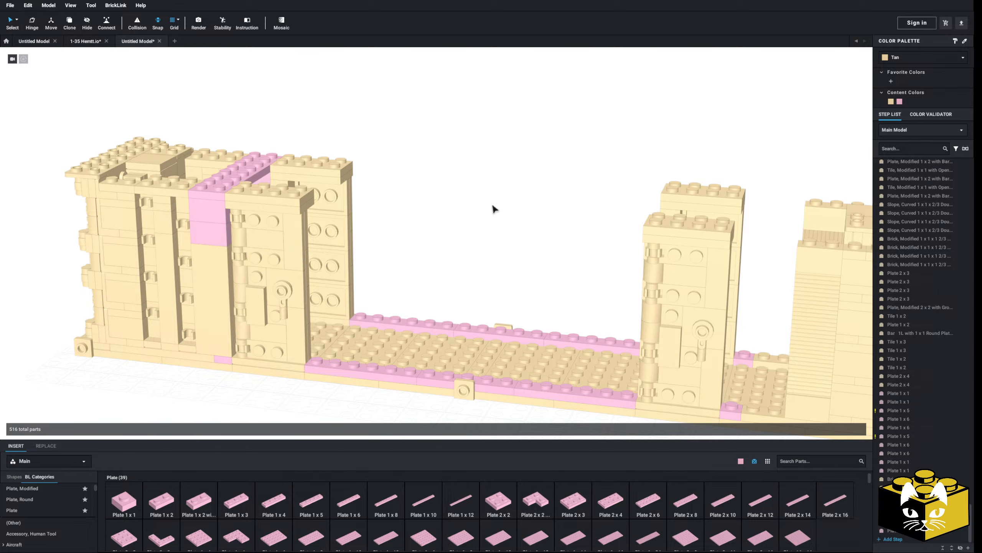
left_click(210, 208)
right_click_drag(210, 208, 281, 175)
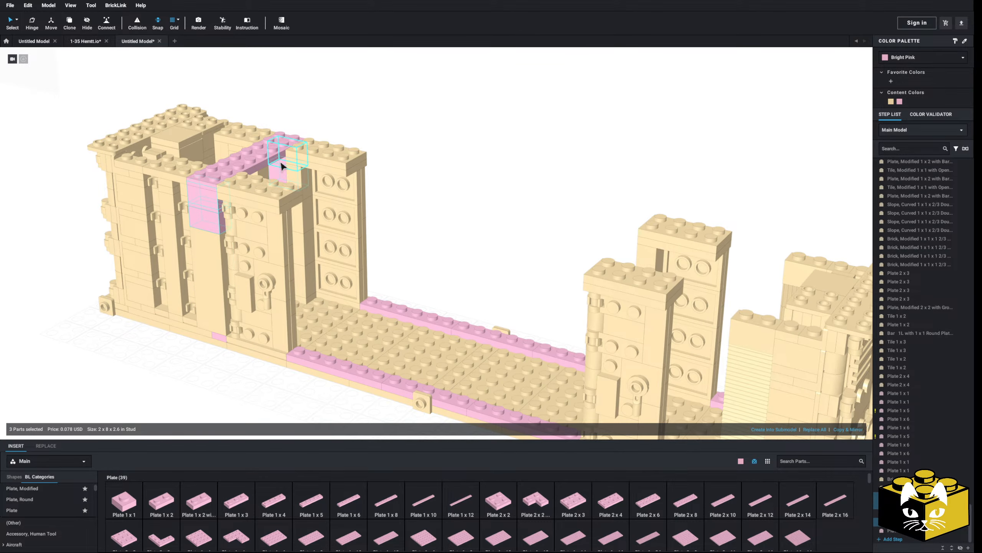
right_click(485, 177)
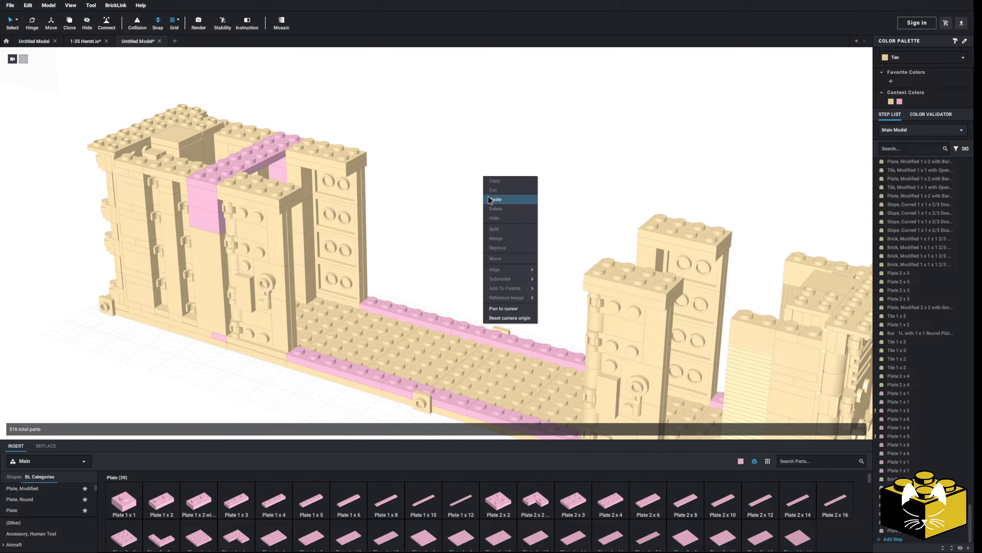
left_click(490, 199)
left_click(523, 251)
right_click_drag(522, 251, 506, 242)
Step: Copy the two Tan 1 x 2 x 5 bricks and fit the copies directly beside the two doors at the second end
middle_click_drag(506, 242, 407, 230)
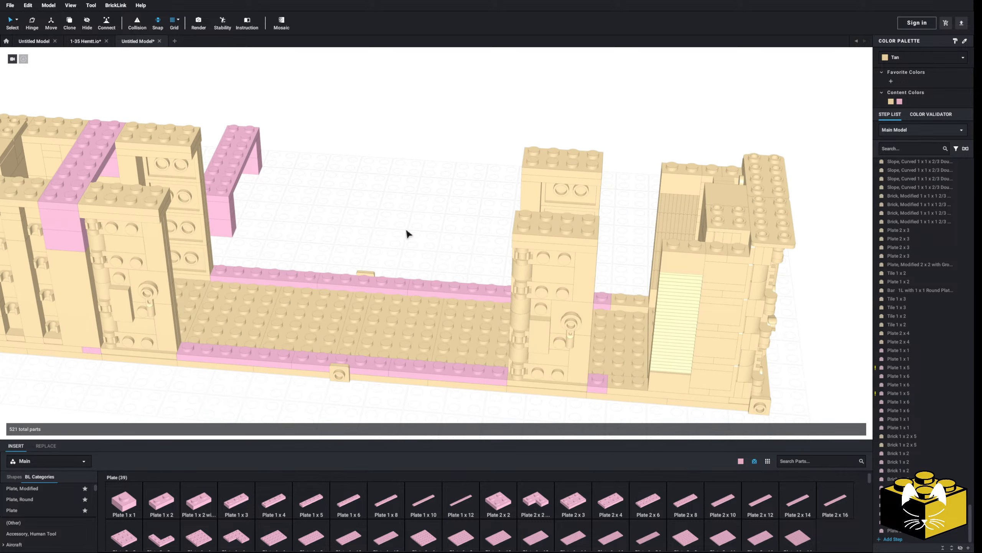
left_click(84, 288)
right_click_drag(83, 288, 90, 289)
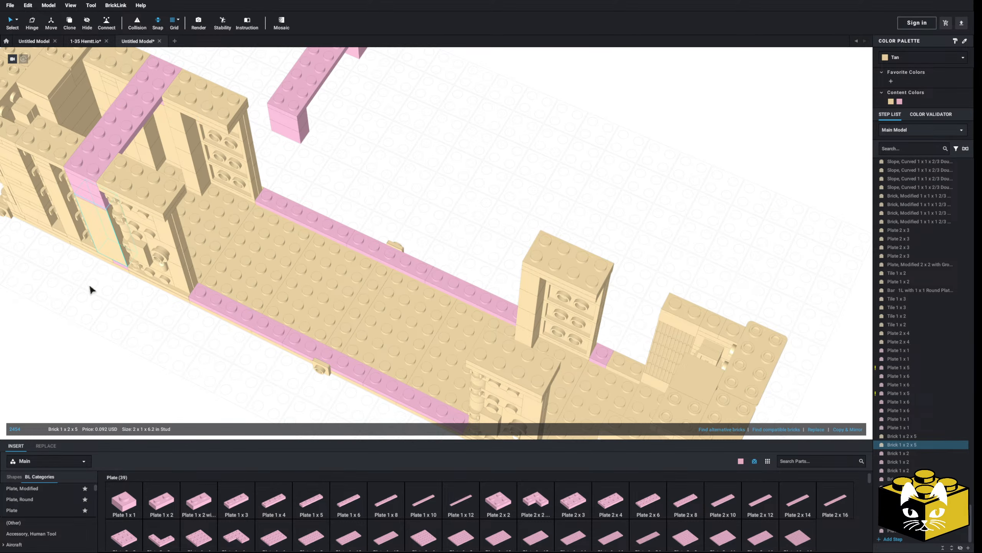
left_click(166, 135, "ctrl")
right_click(166, 135)
left_click(176, 141)
right_click(395, 151)
left_click(416, 171)
right_click_drag(420, 172, 451, 165)
middle_click_drag(657, 197, 483, 194)
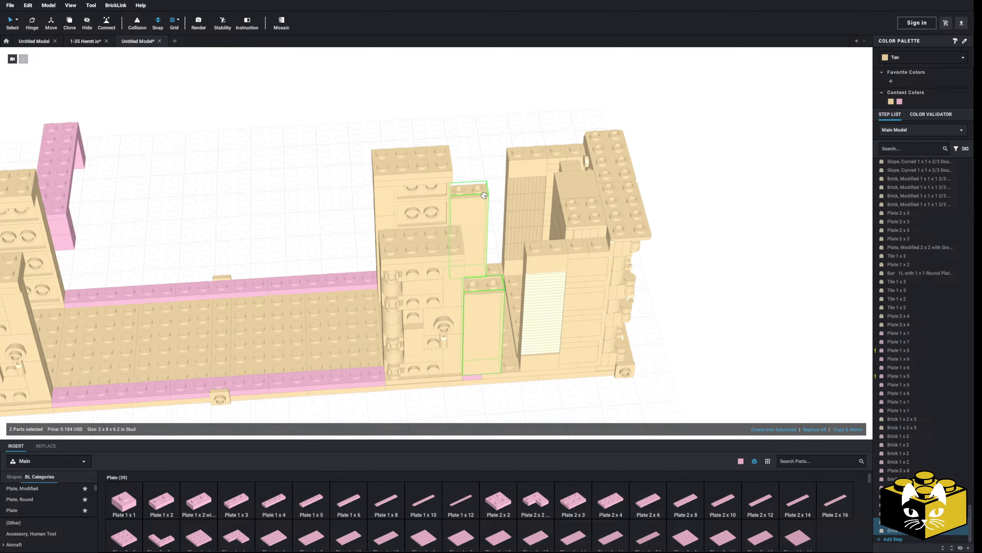
middle_click_drag(281, 138, 340, 136)
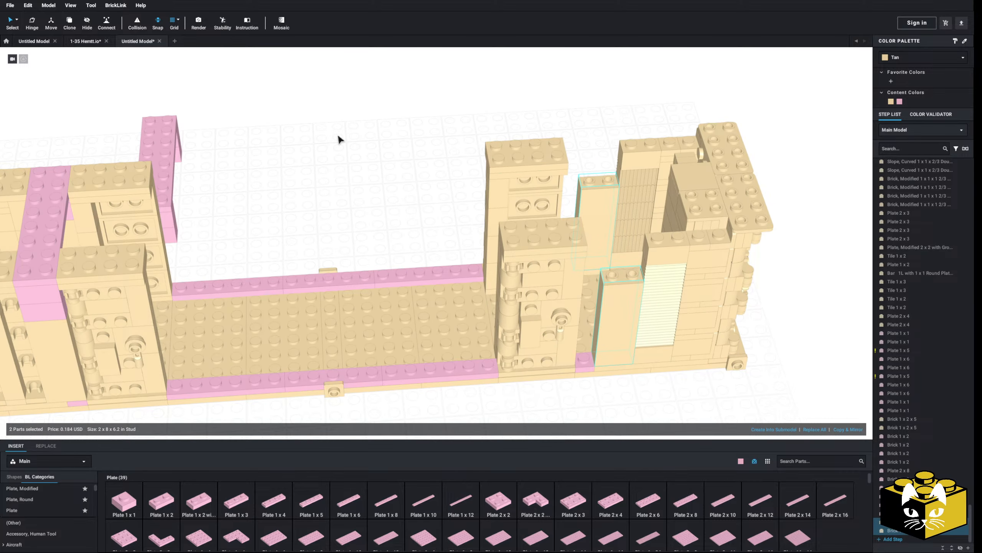
left_click_drag(623, 315, 607, 318)
Step: Move the free-standing pink bridge onto the two 1 x 2 x 5 bricks at the second end
right_click_drag(309, 151, 243, 88)
left_click_drag(242, 75, 555, 294)
left_click(364, 158)
Step: Delete the four Bright Pink 1 x 2 bricks under the 2 x 8 plate at the second end
middle_click_drag(363, 158, 274, 177)
right_click_drag(274, 176, 302, 184)
middle_click_drag(302, 184, 273, 157)
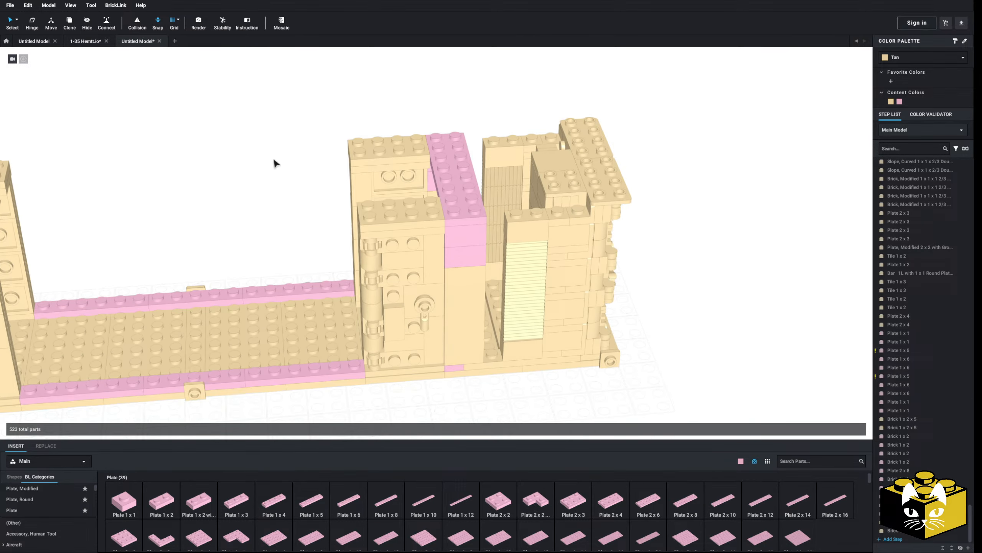
left_click(483, 241)
right_click_drag(462, 248, 513, 267)
left_click(483, 256, "ctrl")
key("Delete")
left_click(435, 186)
left_click(441, 175, "ctrl")
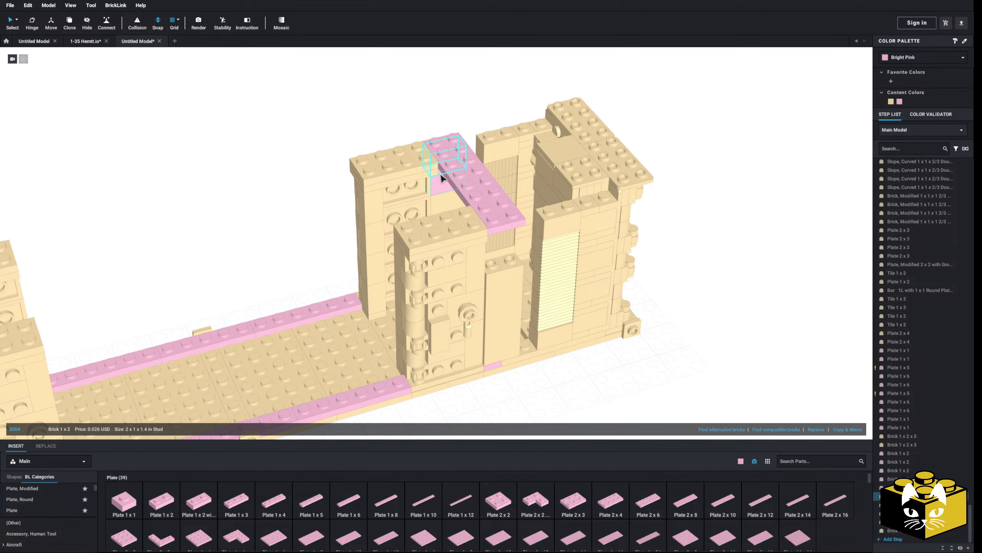
key("Delete")
Step: Insert a Brick 1 x 1 x 5 - Hollow Stud beside the base and colour it Tan
middle_click_drag(333, 167, 282, 182)
right_click_drag(282, 182, 260, 209)
scroll(261, 228, "up", 3)
scroll(48, 507, "down", 4)
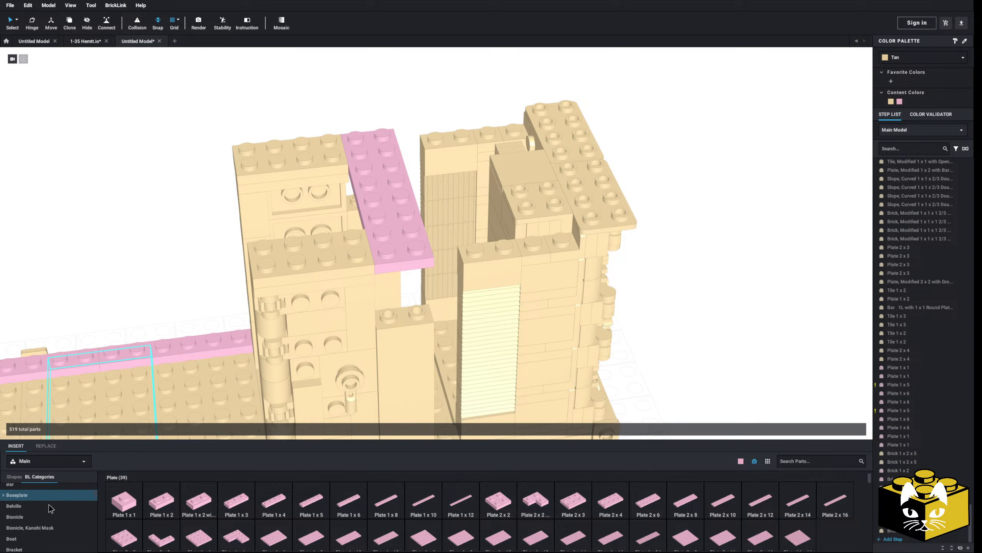
left_click(44, 509)
left_click(42, 520)
left_click(216, 516)
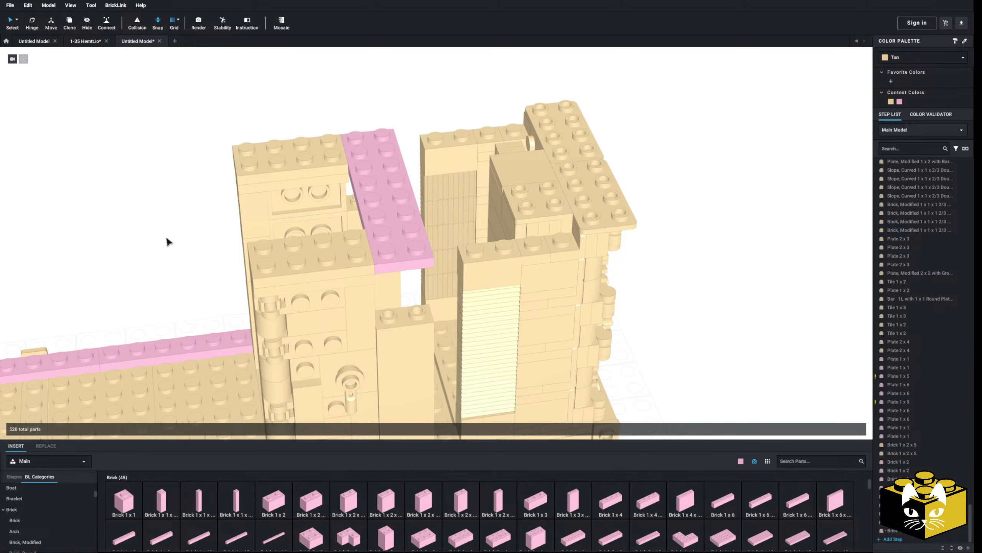
left_click(168, 238)
left_click(916, 59)
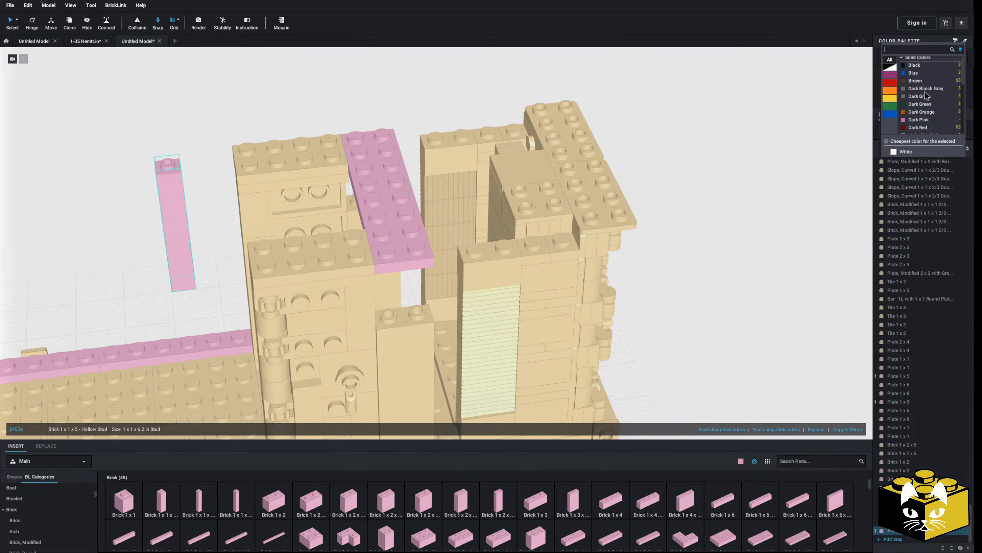
left_click(914, 92)
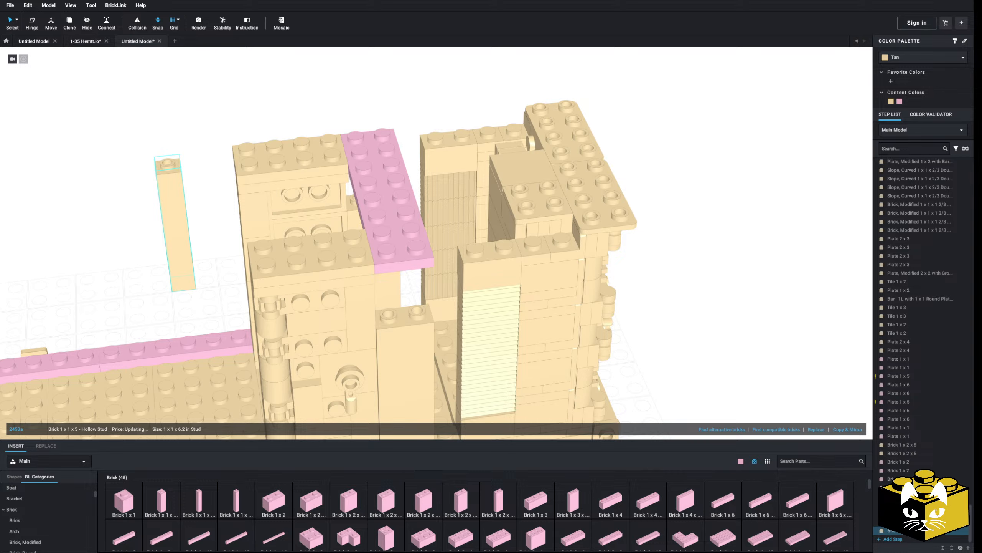
Step: Fit the Tan 1 x 1 x 5 brick between the 1 x 2 x 5 brick and ribbed panel, and place a copy in the opposite wall
left_click_drag(193, 278, 453, 390)
right_click(439, 382)
left_click(673, 331)
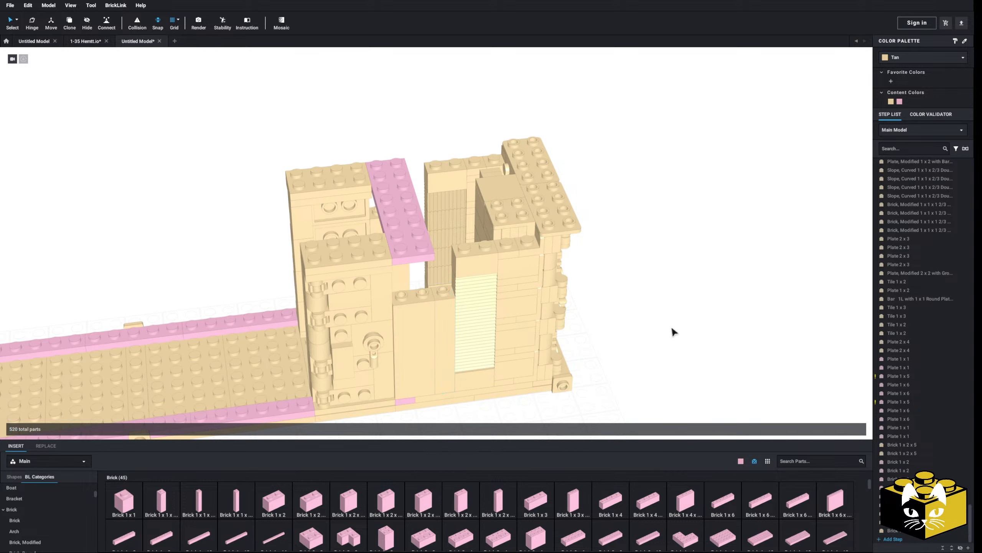
right_click_drag(674, 331, 639, 364)
right_click(674, 341)
left_click(689, 365)
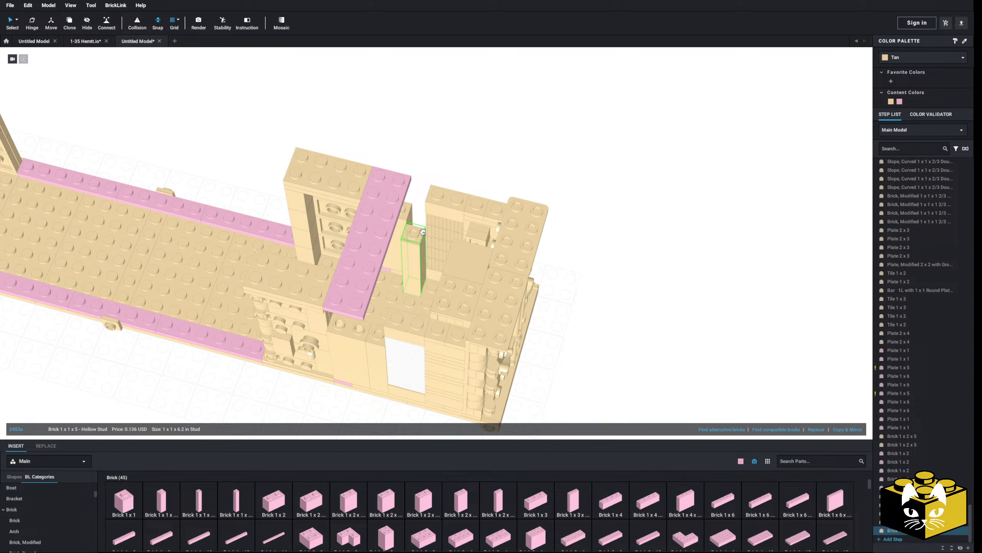
left_click(640, 244)
Step: Stack two Bright Pink 1 x 3 bricks on the Tan 1 x 2 x 5 and 1 x 1 x 5 bricks under the cross plate
right_click_drag(640, 244, 682, 207)
left_click_drag(538, 494, 394, 306)
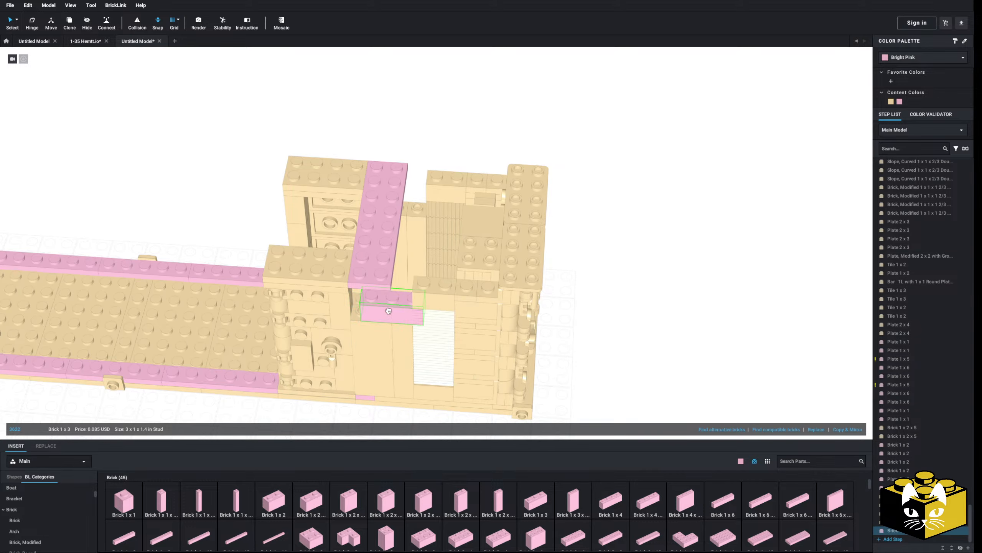
left_click_drag(540, 514, 387, 296)
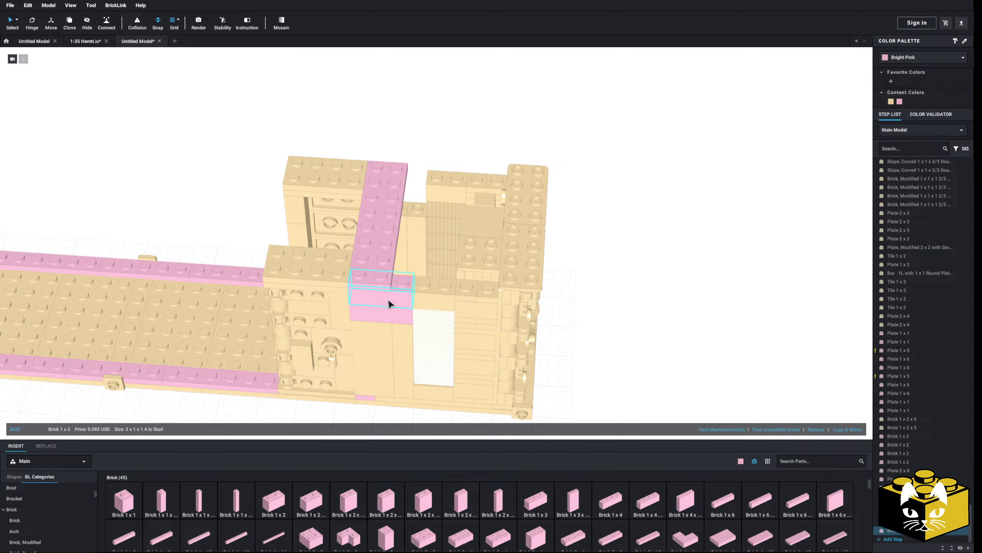
Step: Copy the two stacked 1 x 3 bricks and fit the copies into the matching gap in the opposite wall
left_click(390, 309, "ctrl")
right_click(390, 309)
left_click(396, 323)
right_click(618, 289)
left_click(622, 312)
right_click_drag(622, 312, 556, 310)
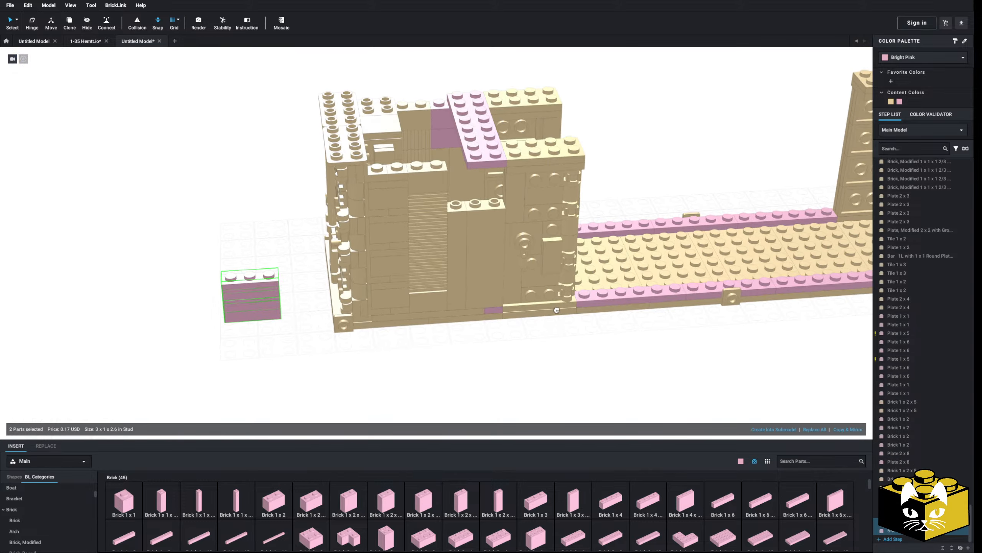
left_click(476, 195)
left_click_drag(482, 201, 476, 204)
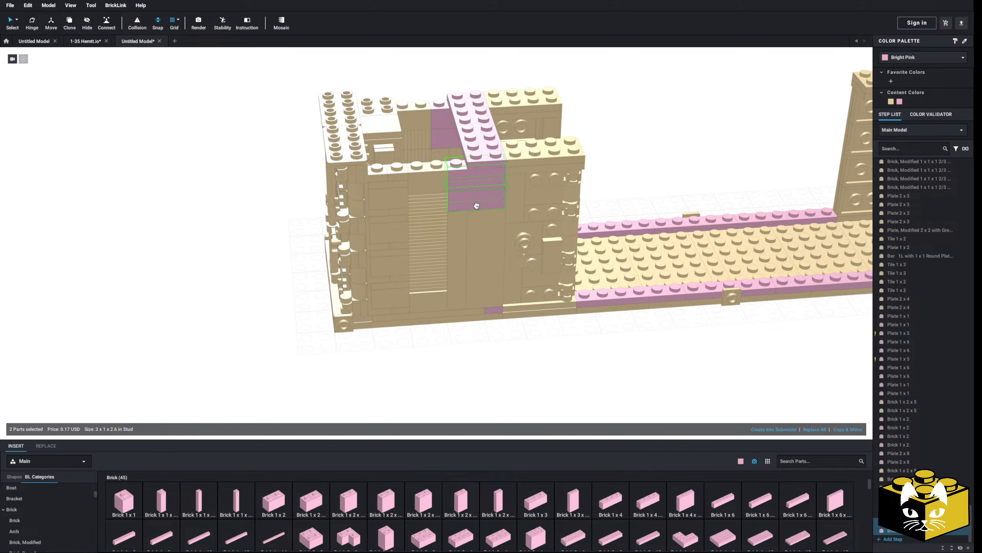
left_click(487, 366)
right_click_drag(486, 366, 440, 399)
scroll(403, 365, "up", 3)
right_click_drag(402, 366, 397, 355)
scroll(397, 354, "down", 3)
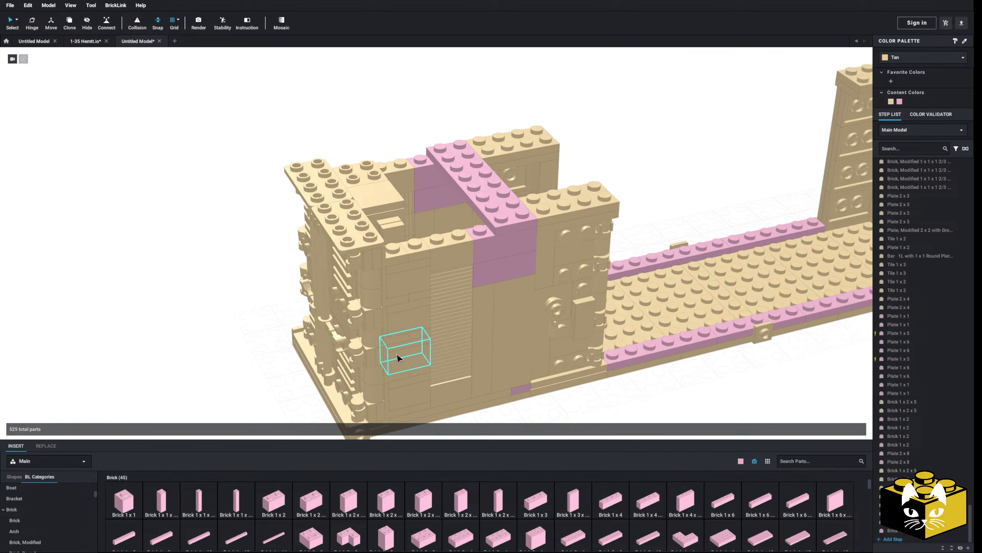
middle_click_drag(397, 355, 232, 354)
left_click(547, 254)
left_click(579, 318, "ctrl")
right_click(579, 318)
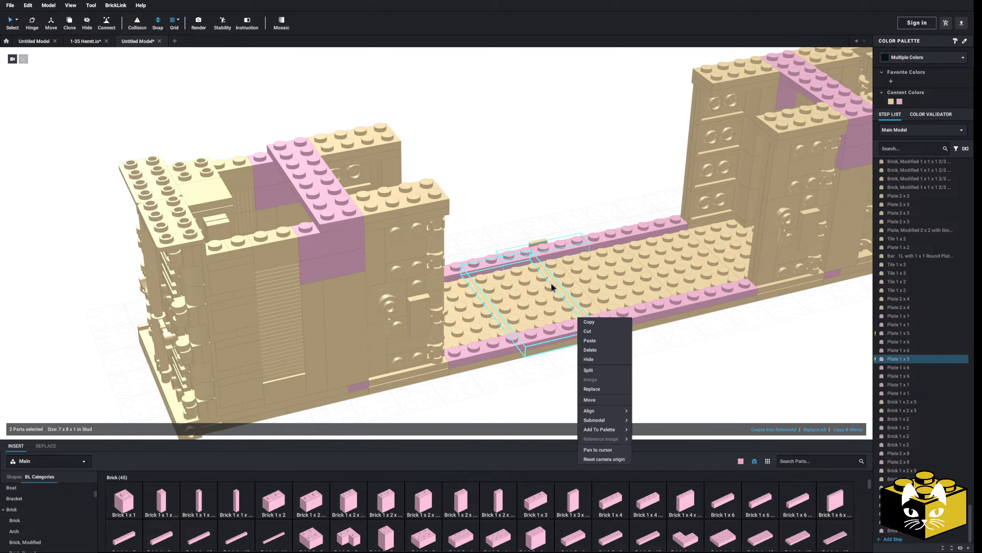
left_click(566, 199)
Step: Copy the two Bright Pink 1 x 5 edge plates and place the copies on both wall tops beside the second end's cross plate
left_click(570, 243)
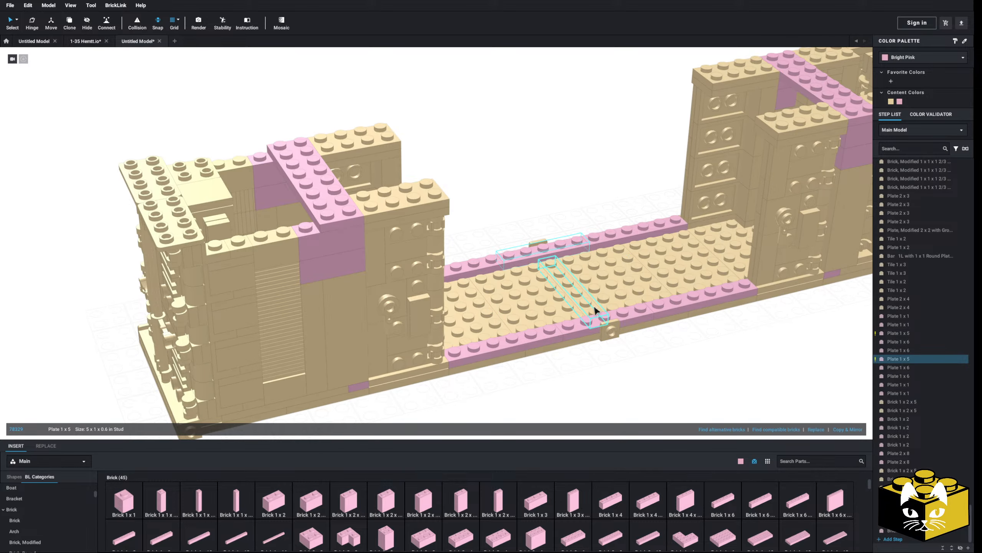
left_click(596, 318, "ctrl")
right_click(596, 319)
left_click(605, 323)
right_click(691, 391)
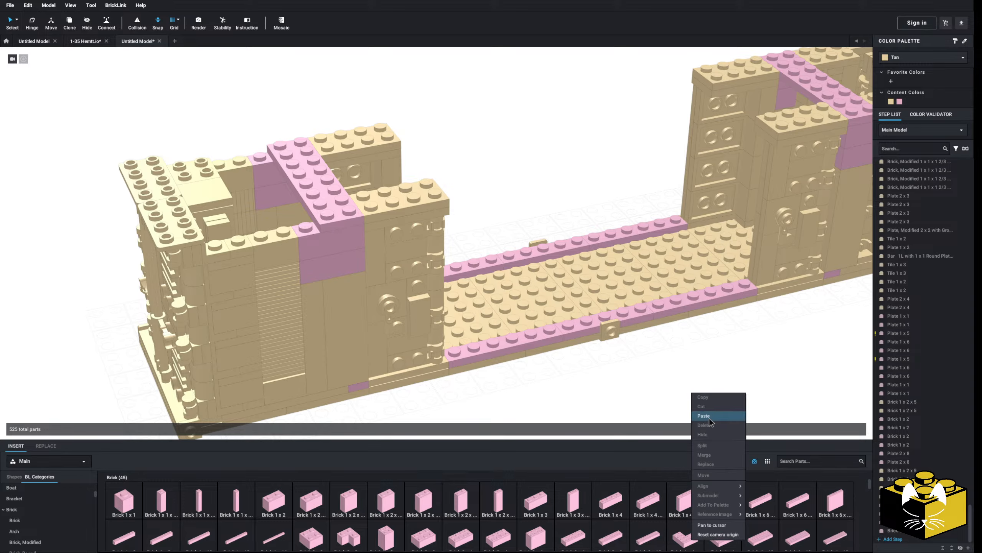
left_click(708, 415)
left_click(263, 232)
right_click_drag(404, 378, 421, 371)
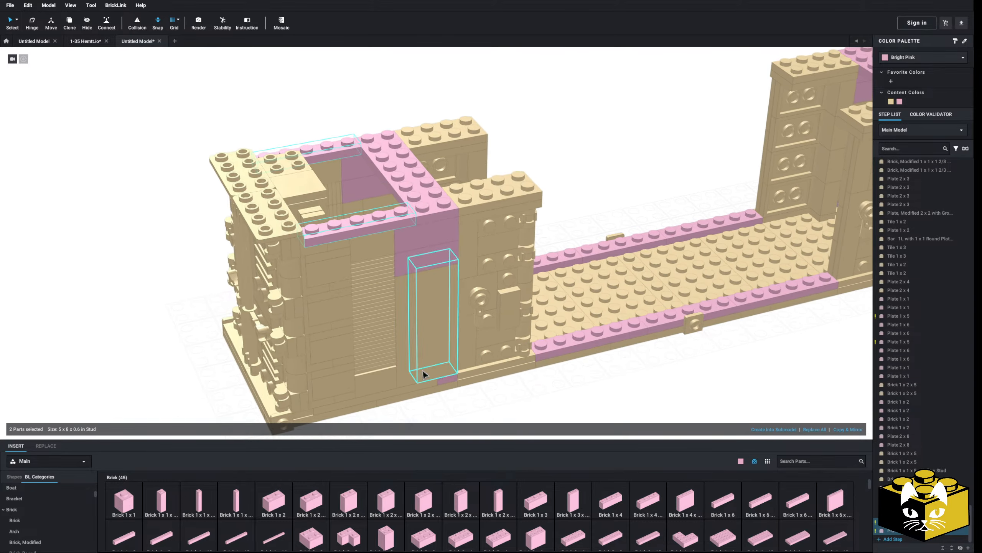
left_click(175, 338)
Step: Place a Bright Pink 1 x 3 brick on each edge plate row, directly beside the doors at the second end
right_click_drag(175, 338, 476, 272)
scroll(176, 337, "down", 5)
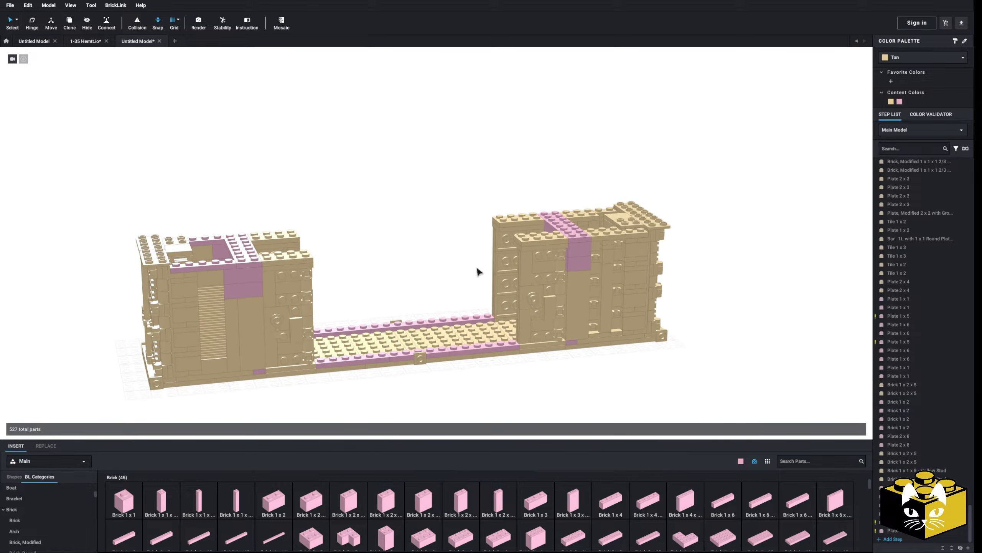
scroll(478, 272, "up", 6)
middle_click_drag(426, 291, 454, 279)
right_click_drag(453, 279, 452, 280)
middle_click_drag(453, 285, 360, 271)
left_click(539, 517)
left_click(291, 354)
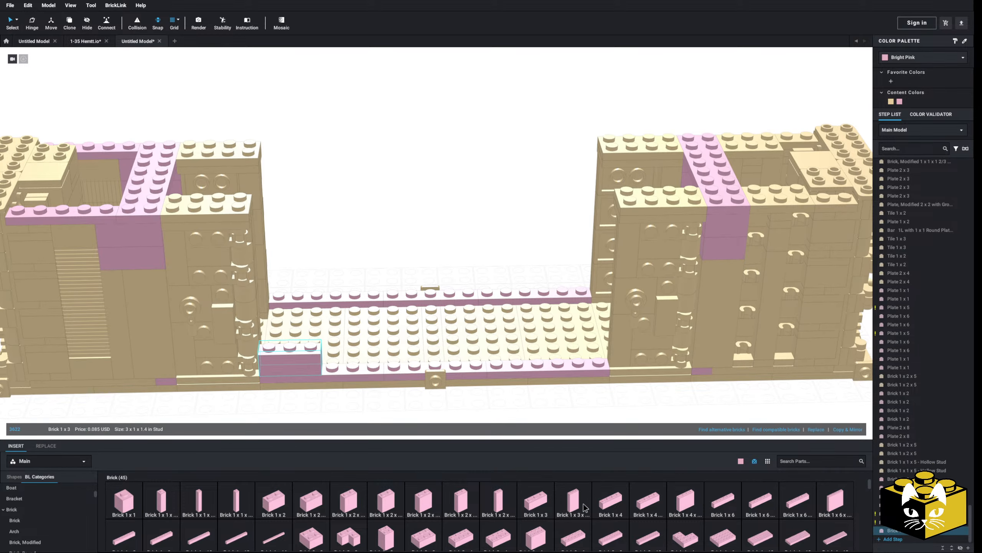
left_click(538, 503)
left_click(297, 282)
Step: Copy the two 1 x 3 bricks and place the copies on the edge plates beside the doors at the opposite end
left_click(284, 367)
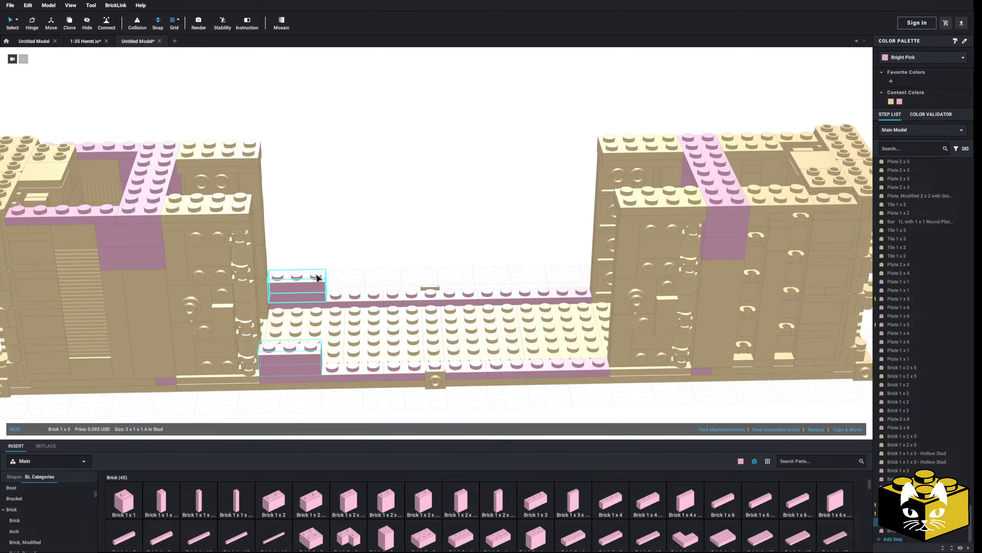
left_click(317, 277, "ctrl")
right_click(316, 274)
left_click(328, 279)
right_click(364, 266)
left_click(376, 289)
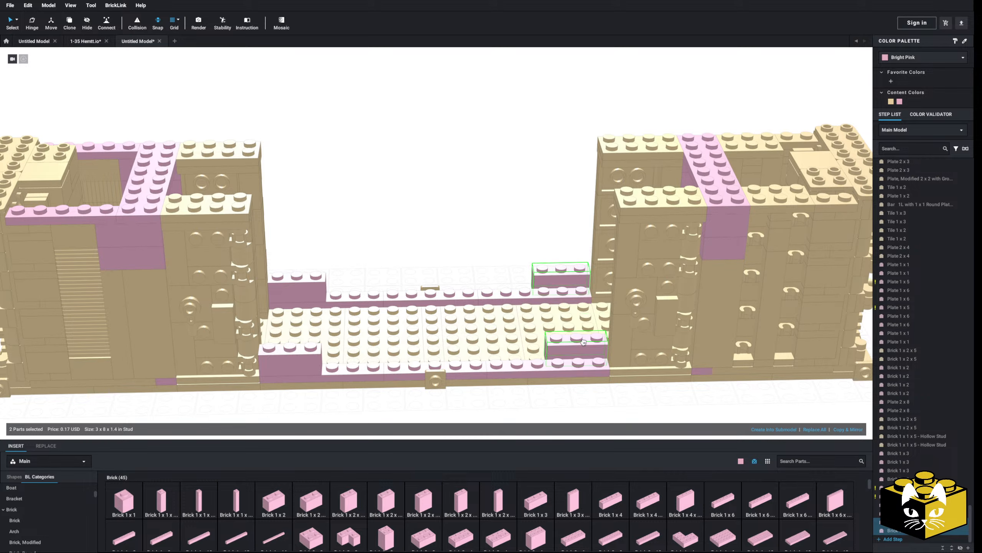
left_click(581, 349)
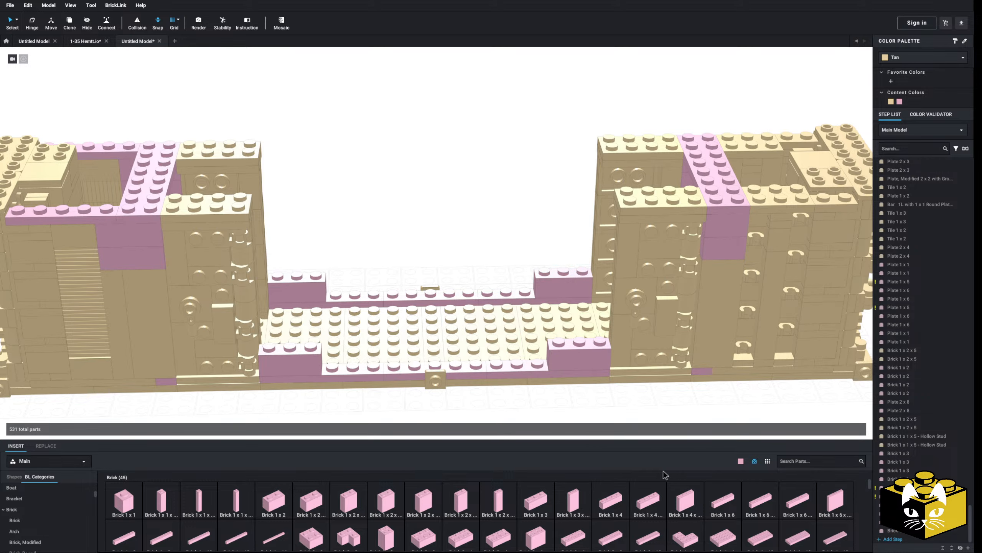
Step: Fill the near edge's brick row with two Bright Pink 1 x 4 bricks and one 1 x 3 brick between them
middle_click_drag(541, 425, 543, 410)
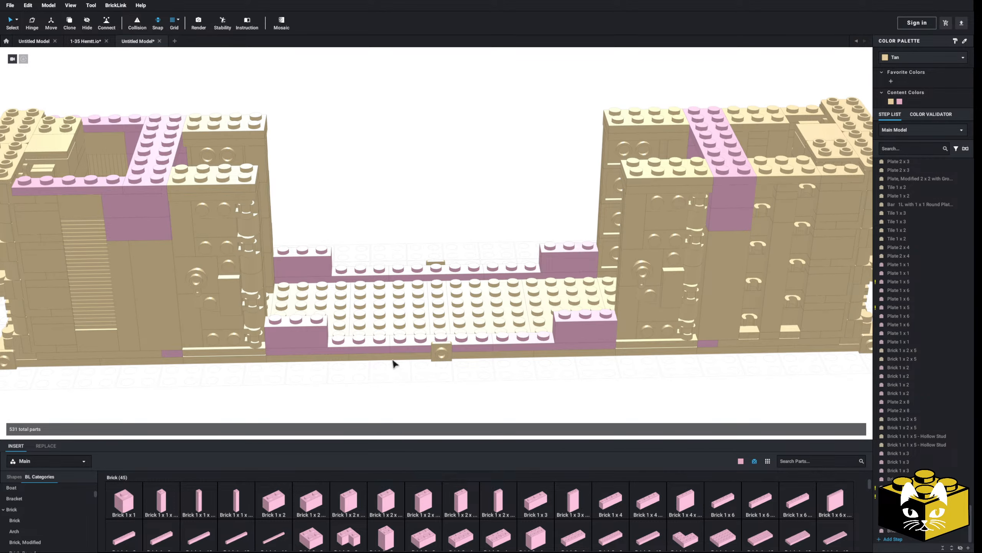
left_click(611, 500)
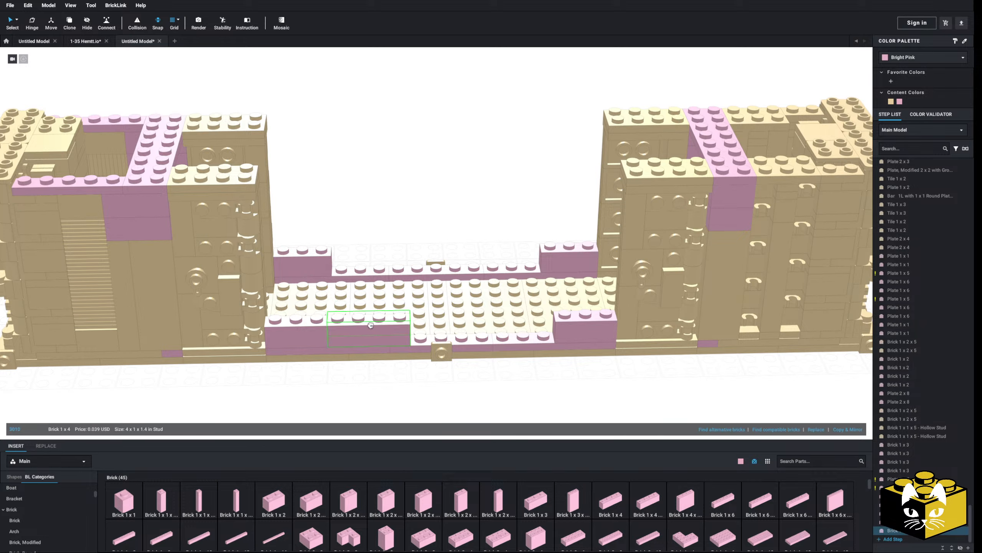
left_click(368, 320)
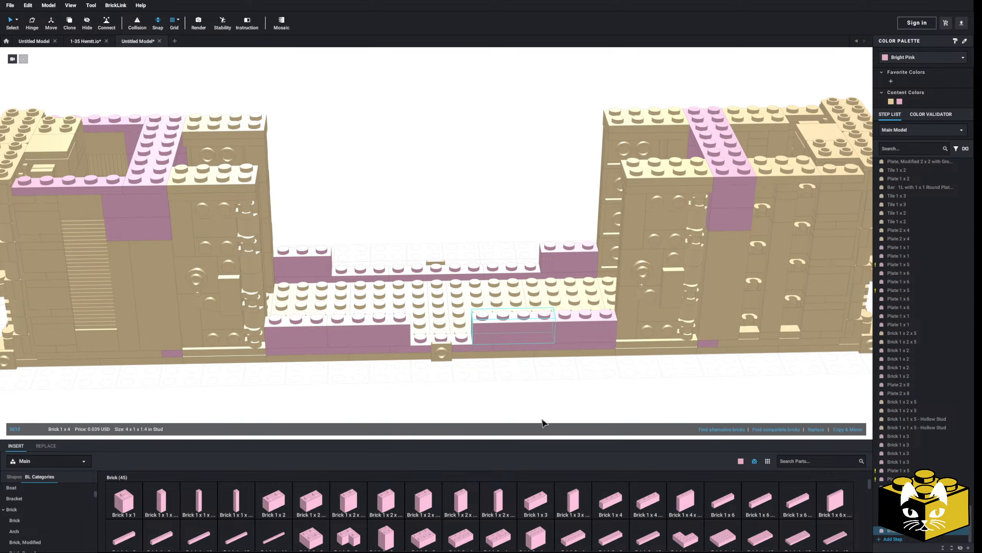
left_click(530, 501)
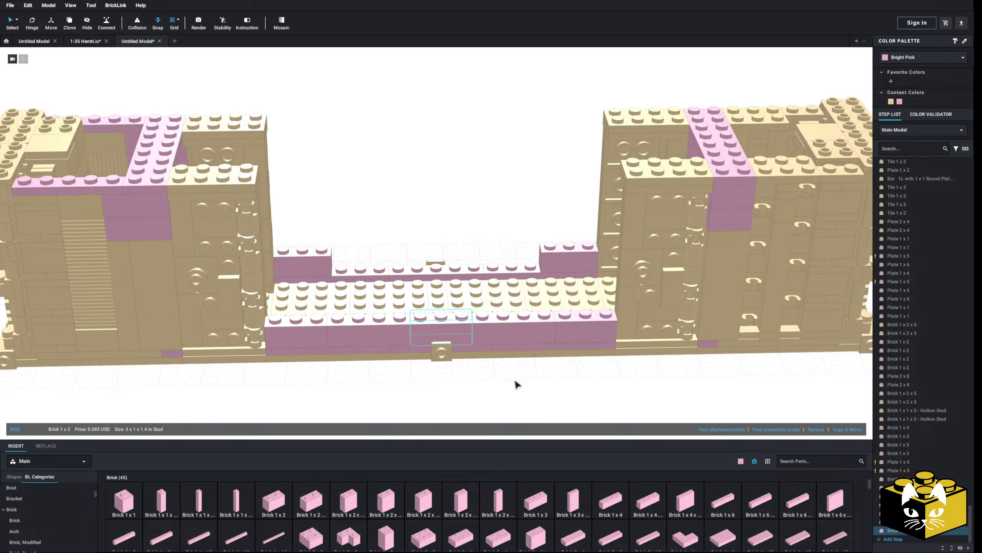
Step: Complete the far edge's brick row with two Bright Pink 1 x 4 bricks and a 1 x 3 brick in the middle
left_click(609, 502)
left_click(502, 257)
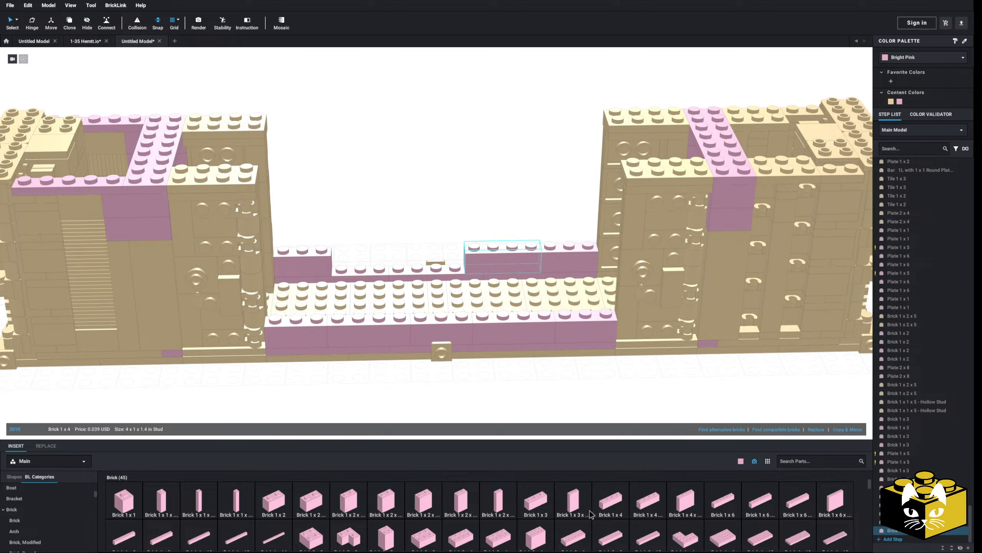
left_click(379, 254)
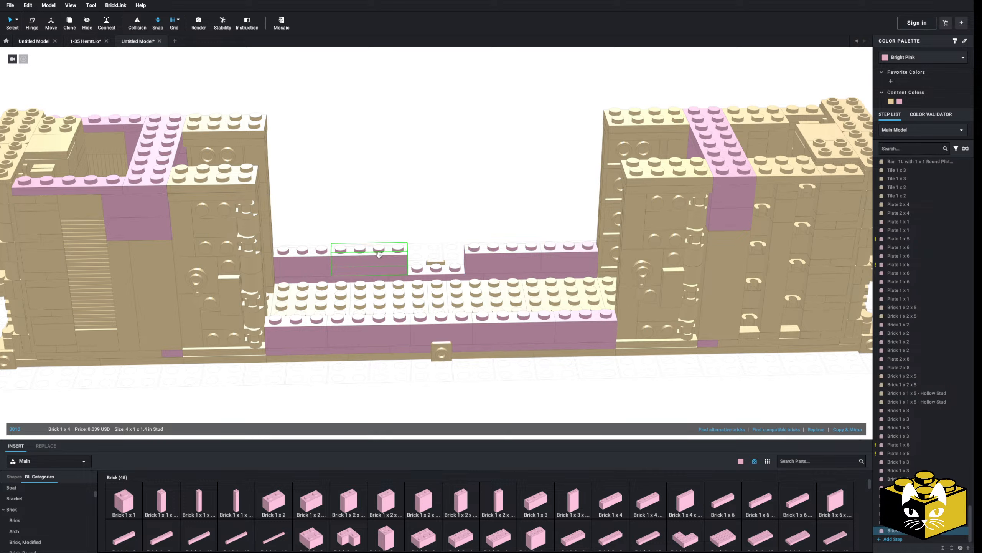
left_click(542, 489)
left_click(440, 255)
Step: Copy both pink brick rows together with the six edge plates beneath them, and stack the 16-part copy on top of the originals
left_click(281, 278)
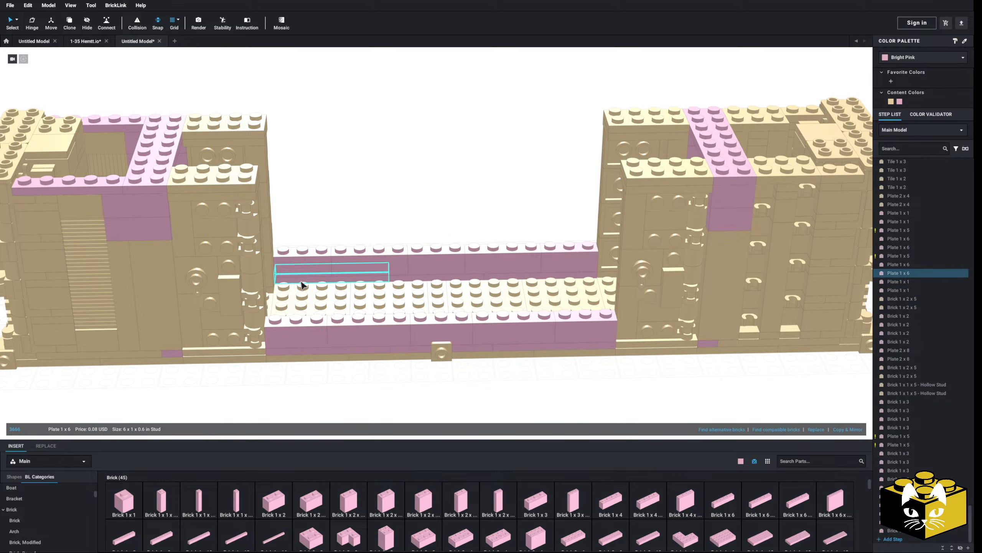
left_click(445, 279, "ctrl")
left_click(440, 266, "ctrl")
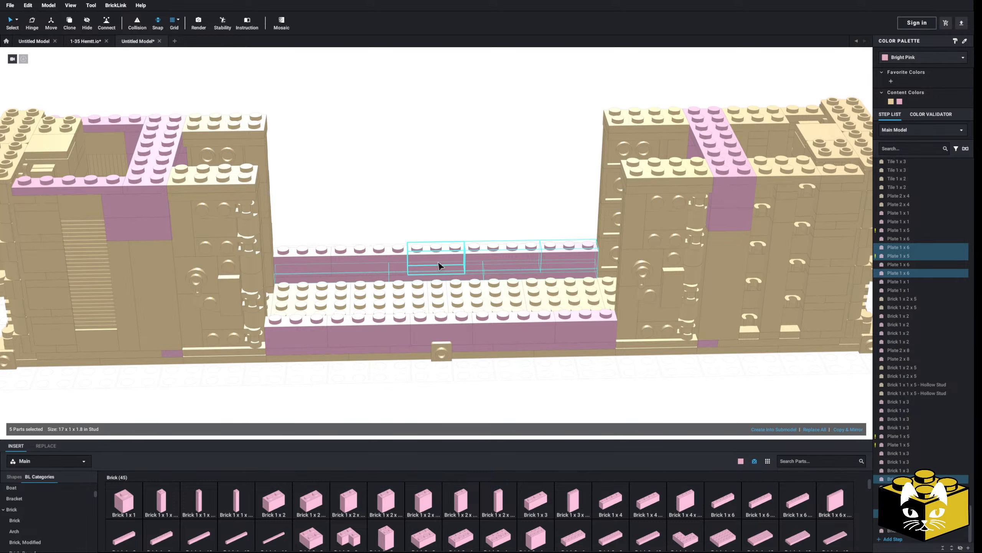
left_click(296, 264, "ctrl")
left_click(309, 328, "ctrl")
left_click(372, 331, "ctrl")
left_click(436, 332, "ctrl")
right_click_drag(441, 331, 447, 332)
left_click(511, 333, "ctrl")
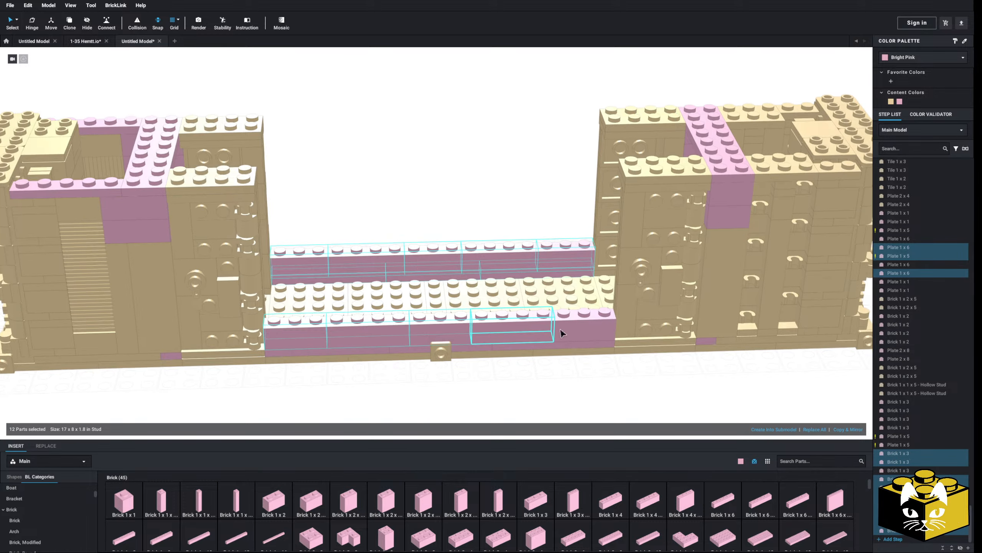
left_click(568, 335, "ctrl")
left_click(482, 350, "ctrl")
left_click(329, 351, "ctrl")
right_click(330, 352)
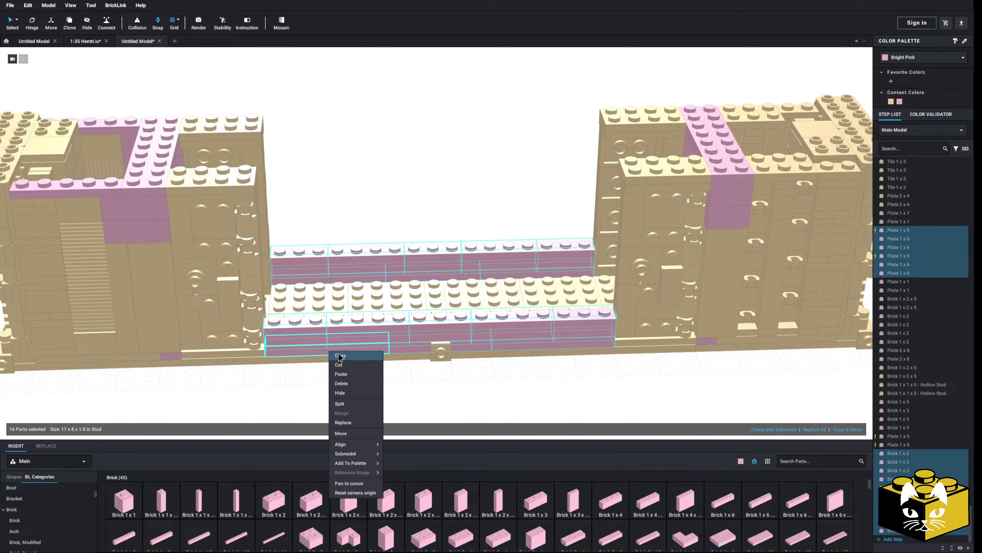
left_click(380, 390)
right_click(380, 390)
left_click(397, 413)
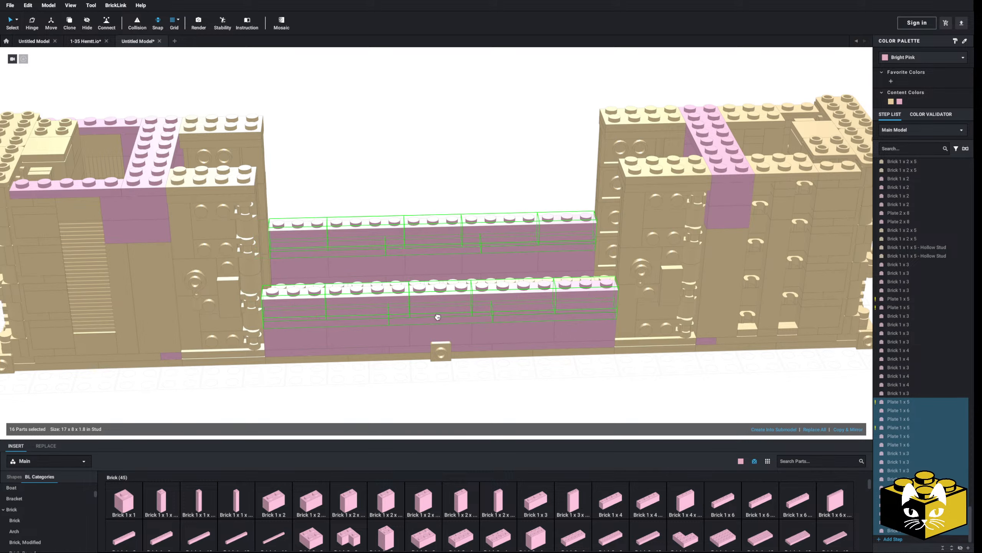
left_click(438, 316)
Step: Paste four more copies of the 16-part plate-and-brick course, stacking each on the last to raise both middle walls to door height
left_click(376, 387)
right_click(376, 387)
left_click(392, 410)
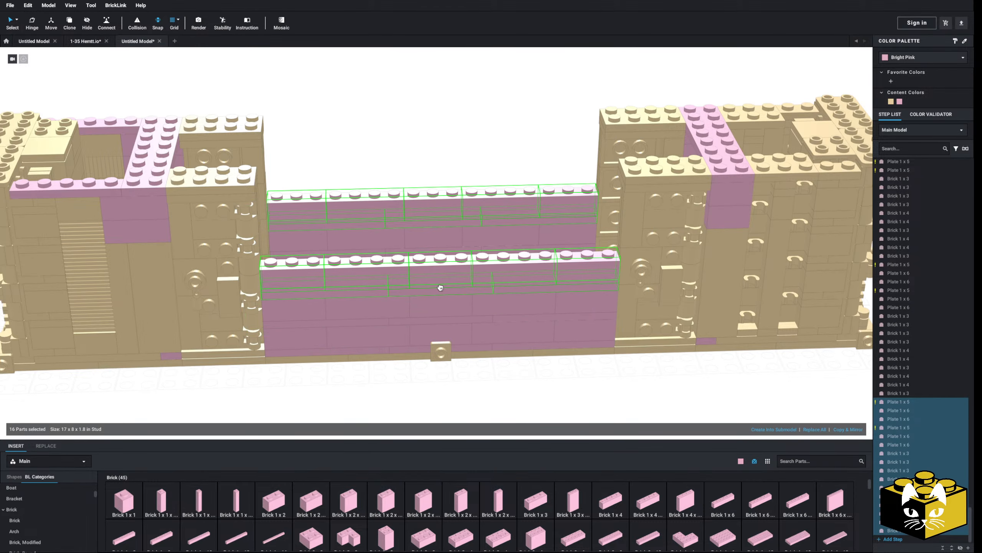
left_click(439, 286)
left_click(380, 390)
right_click(380, 390)
left_click(391, 413)
left_click(424, 248)
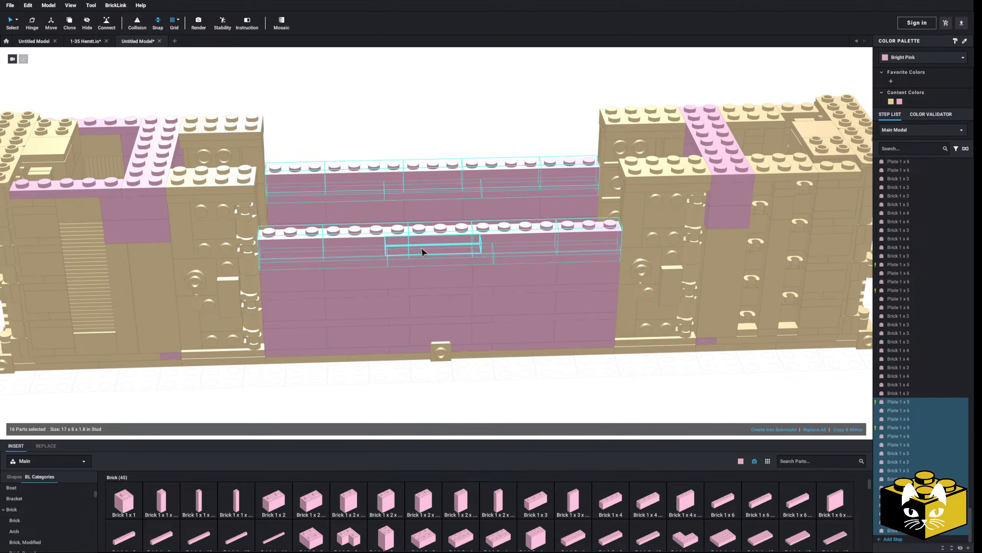
left_click(401, 381)
right_click(400, 381)
left_click(417, 402)
left_click(428, 218)
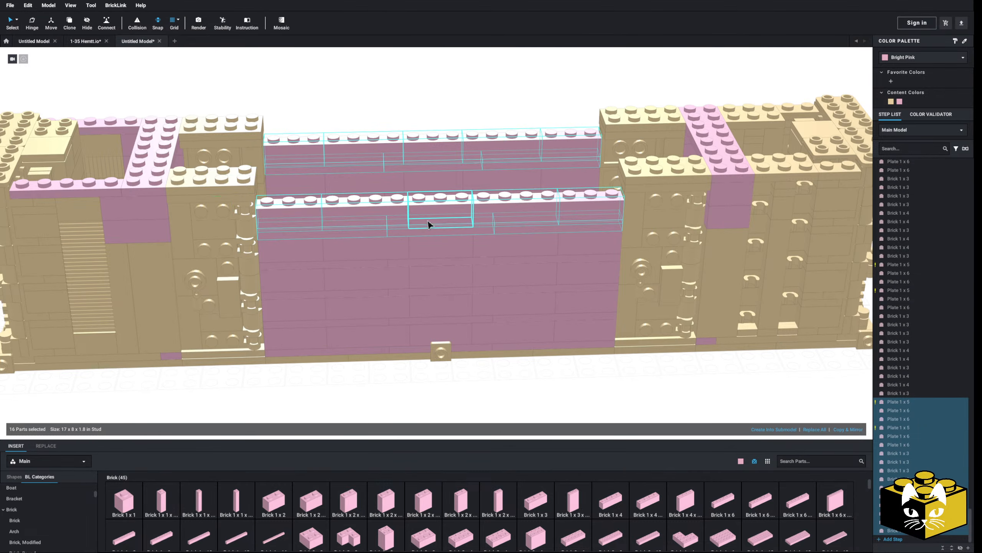
left_click(365, 394)
right_click(364, 394)
left_click(382, 414)
left_click(438, 202)
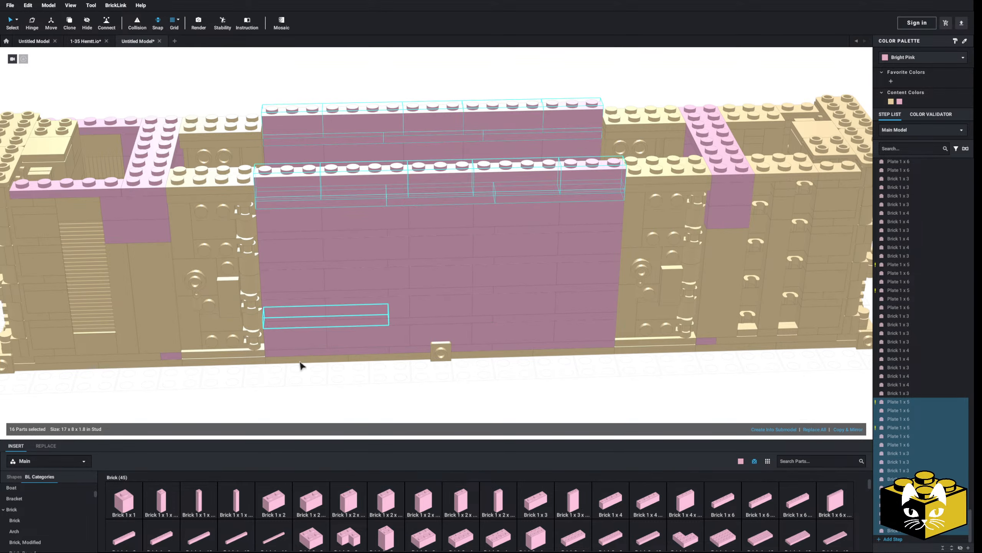
Step: Delete the topmost row of Bright Pink bricks from the near middle wall
left_click(305, 372)
scroll(313, 382, "down", 5)
scroll(317, 373, "up", 5)
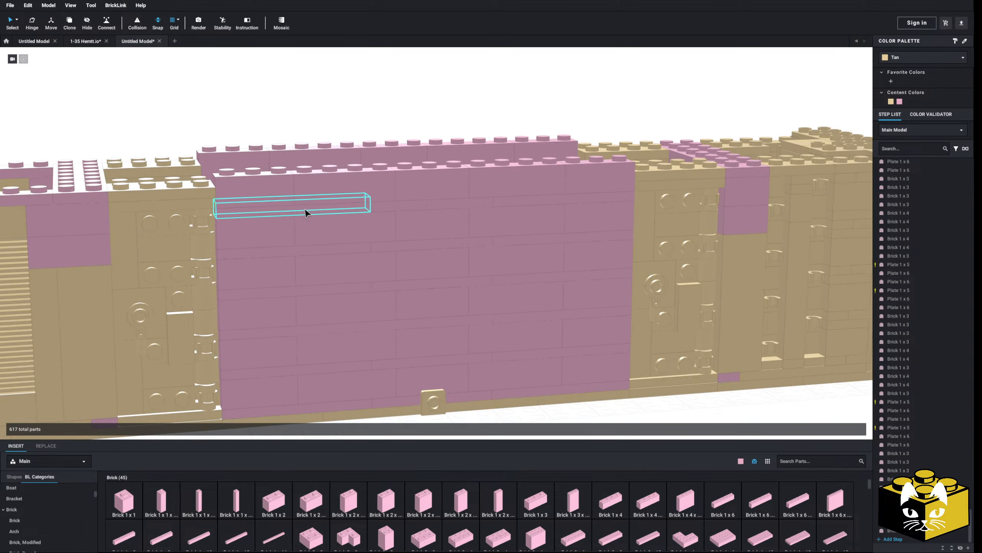
left_click(307, 213)
left_click(429, 202, "ctrl")
scroll(519, 170, "down", 5)
left_click(481, 136)
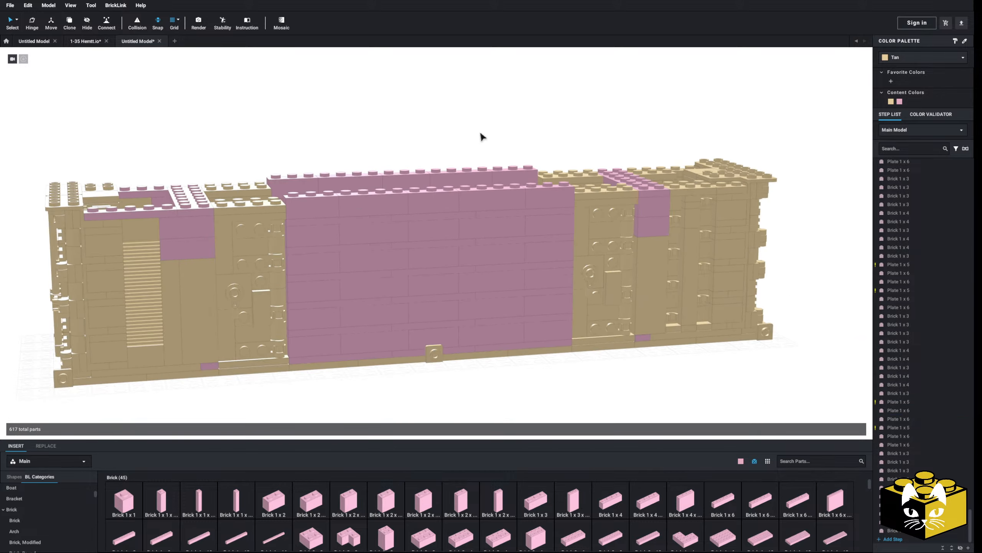
left_click(531, 186)
key("Delete")
left_click(389, 208)
key("Delete")
left_click(362, 205)
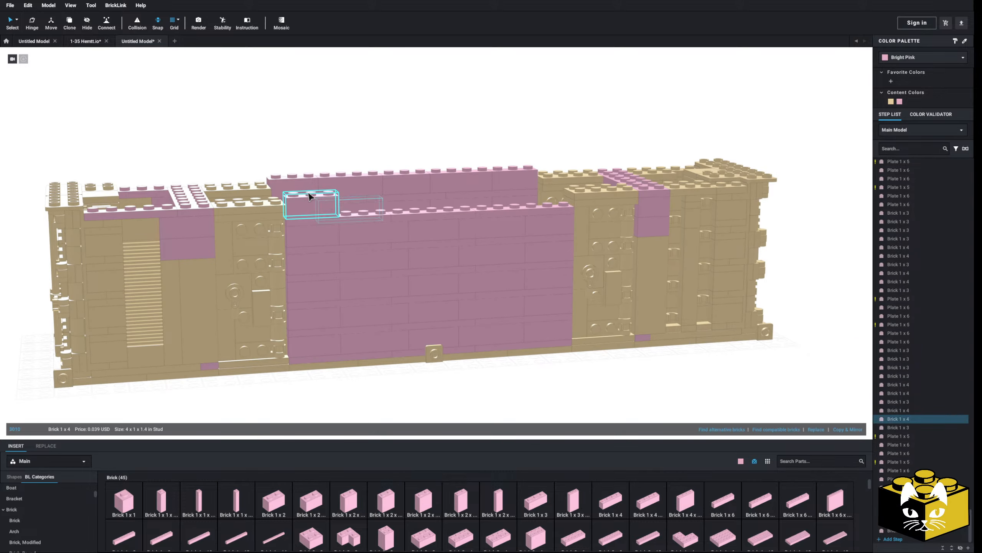
key("Delete")
left_click(304, 201)
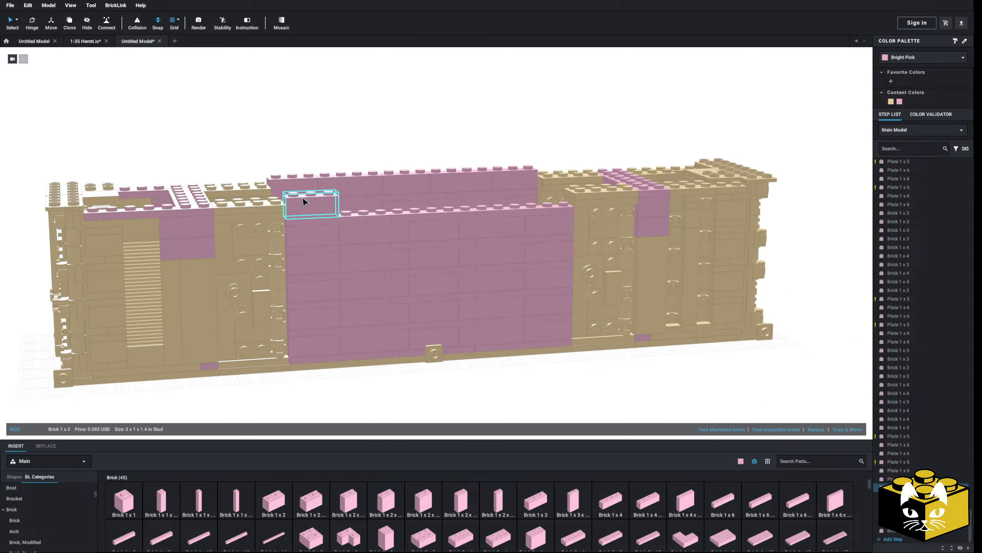
key("Delete")
Step: Delete the topmost row of Bright Pink bricks from the far middle wall
left_click(304, 190)
key("Delete")
left_click(348, 185)
key("Delete")
left_click(409, 181)
key("Delete")
left_click(462, 176)
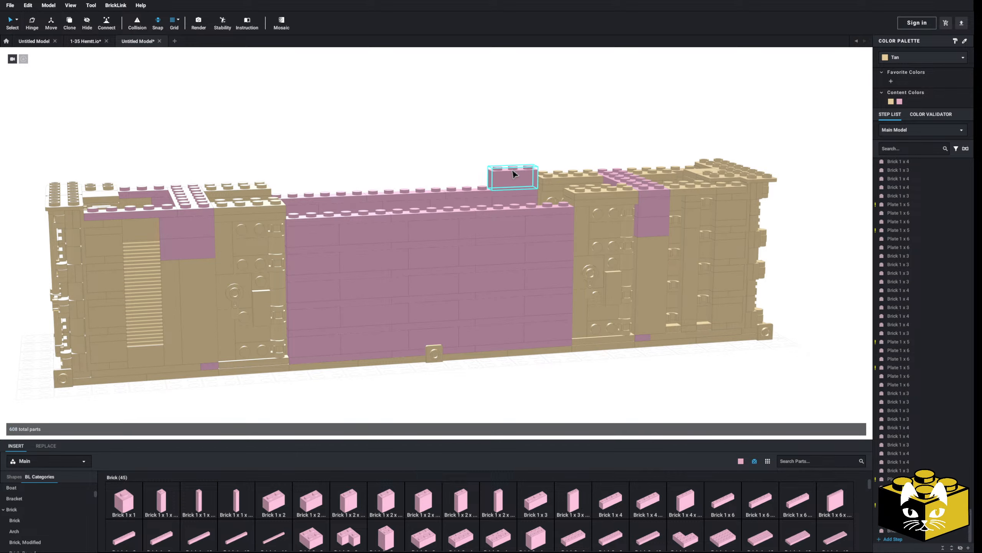
Step: Delete the uppermost Tan Plate 2 x 4 above each of the four doors
left_click(588, 170)
key("Delete")
left_click(603, 191)
key("Delete")
left_click(267, 198)
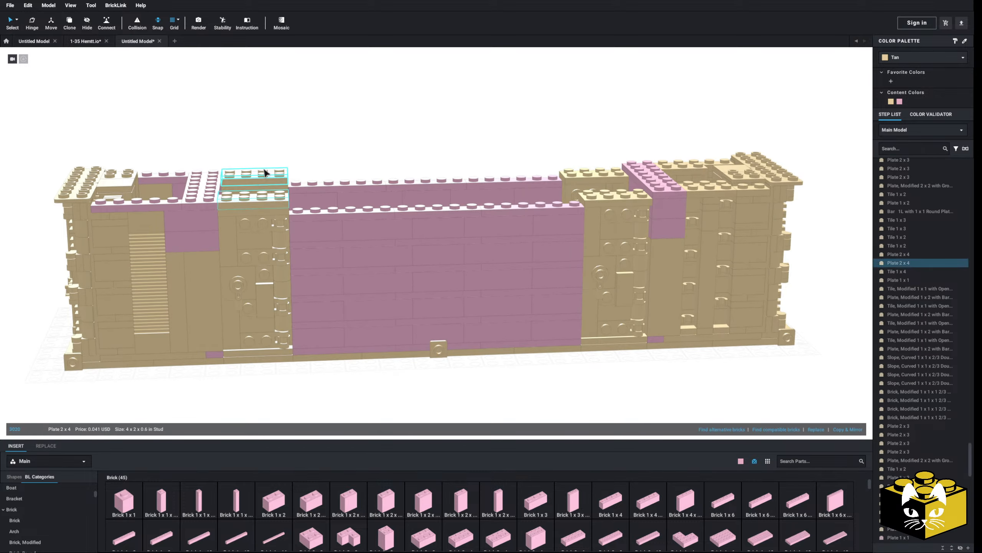
key("Delete")
left_click(264, 172)
key("Delete")
Step: Remove the remaining layer of Tan 2 x 4 plates from the tops of all four doors
right_click_drag(357, 161, 416, 211)
middle_click_drag(416, 211, 359, 209)
right_click_drag(360, 209, 329, 222)
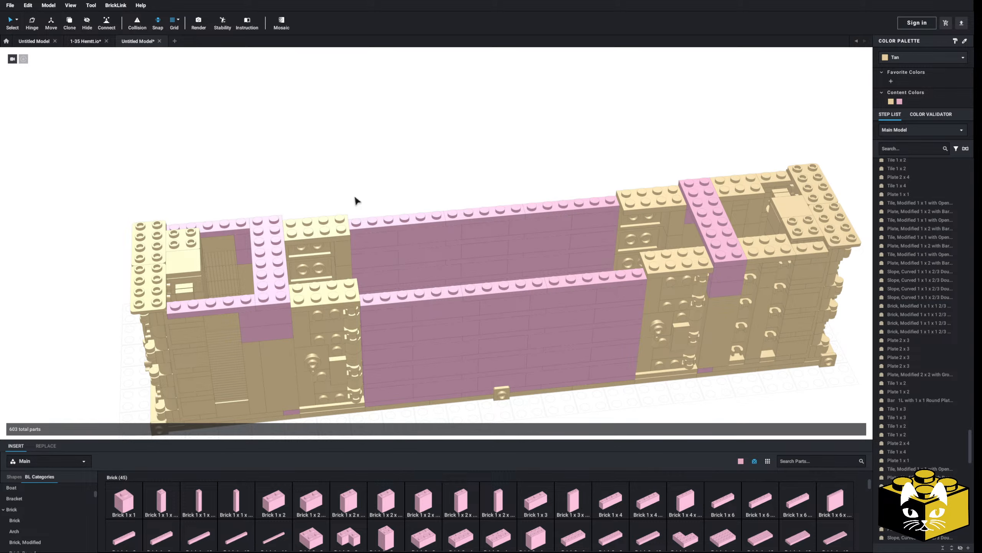
left_click_drag(692, 274, 342, 304)
right_click_drag(342, 304, 379, 176)
scroll(421, 169, "up", 5)
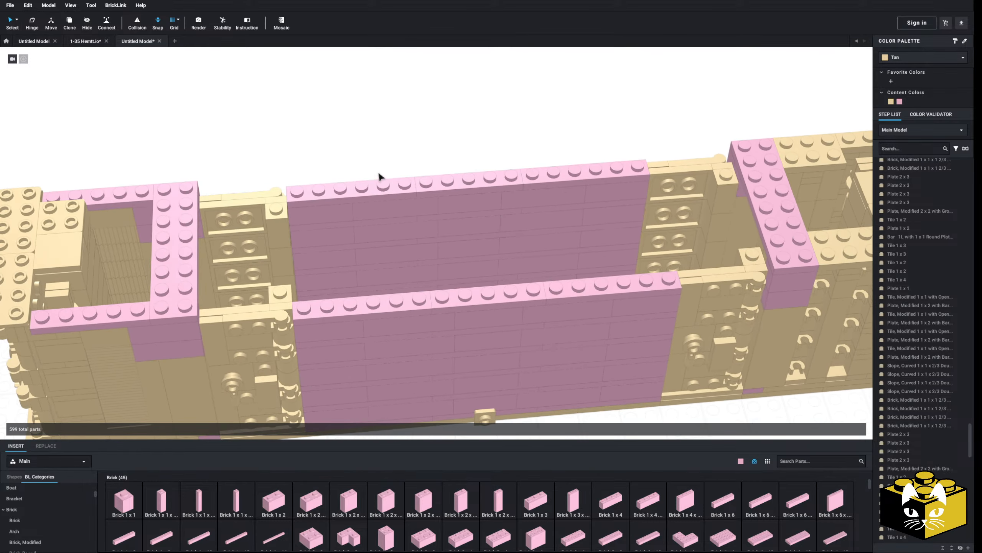
Step: Lay two Bright Pink Plate 1 x 12 along the top of the far wall, reaching over the doors to both crosswise pink sections
middle_click_drag(380, 176, 410, 152)
scroll(88, 527, "up", 5)
left_click(37, 510)
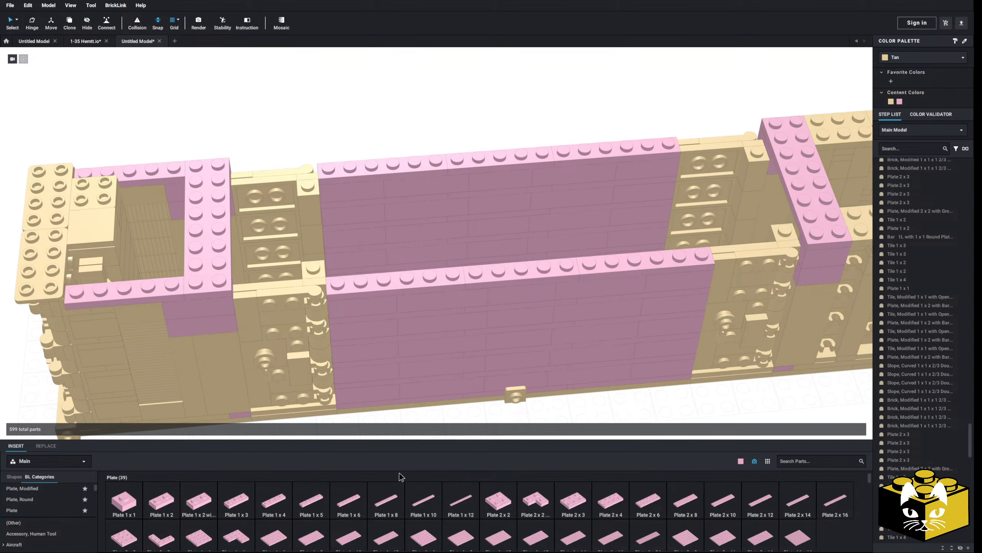
left_click(461, 500)
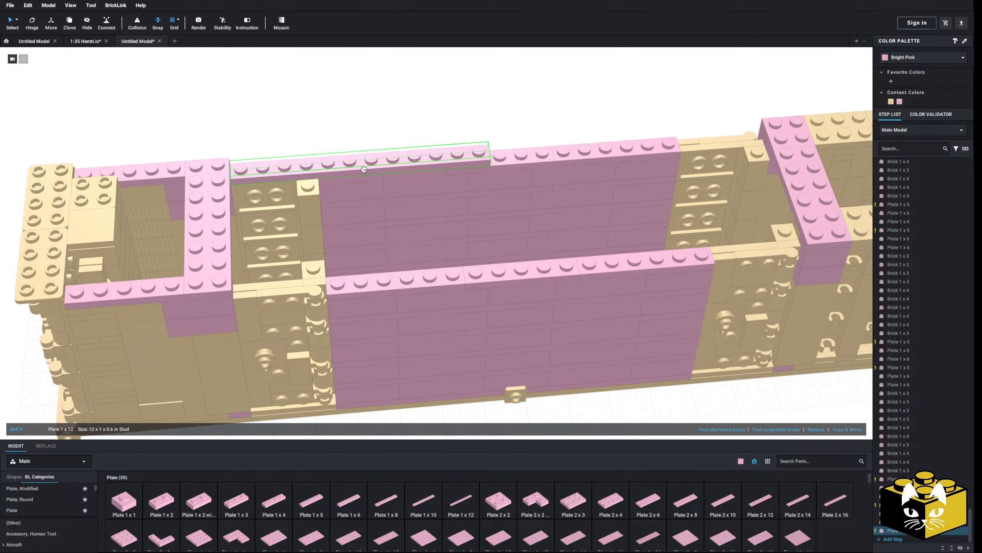
left_click(463, 514)
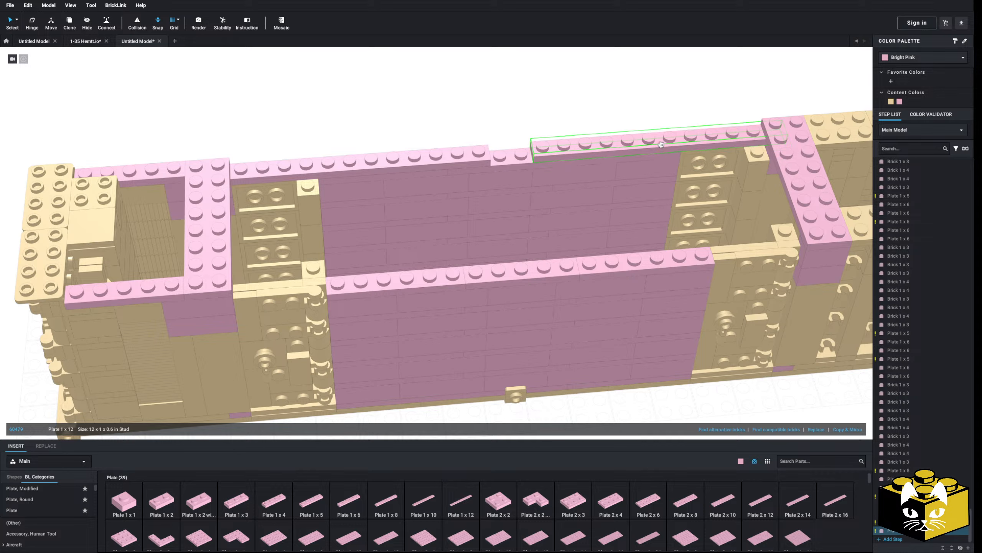
Step: Copy the far wall's two 1 x 12 plates and place the pair along the top of the near wall
right_click(482, 151)
left_click(487, 155)
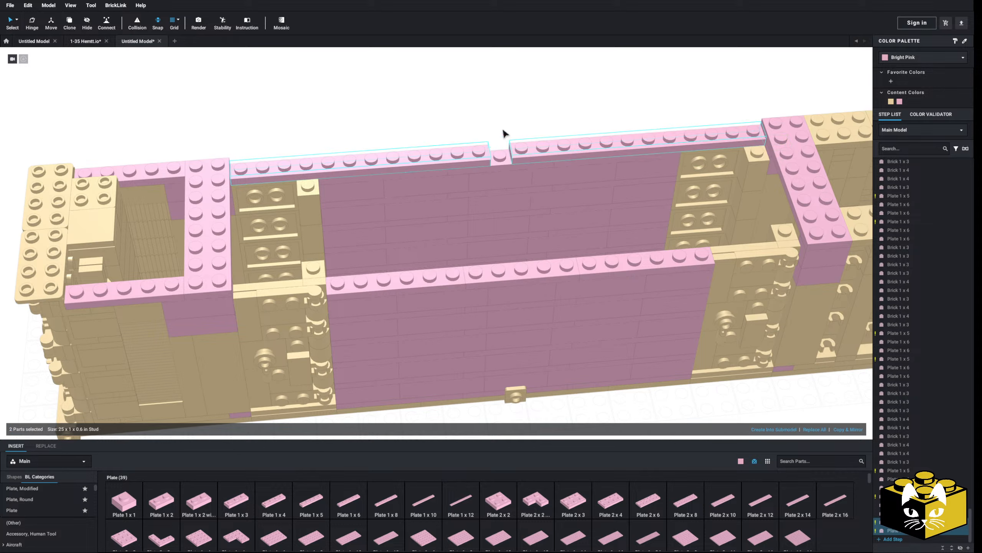
right_click(503, 130)
left_click(519, 148)
right_click(513, 137)
left_click(526, 160)
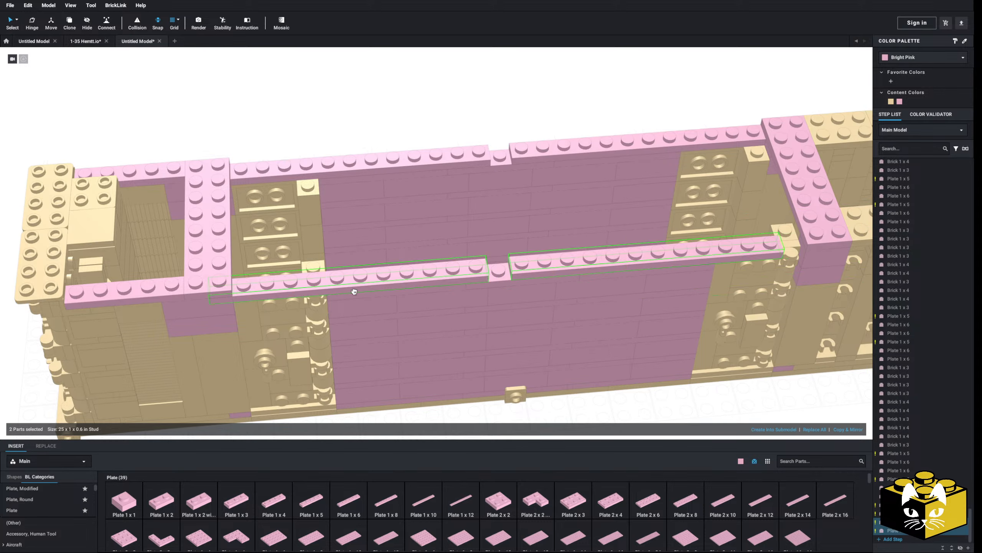
left_click(415, 99)
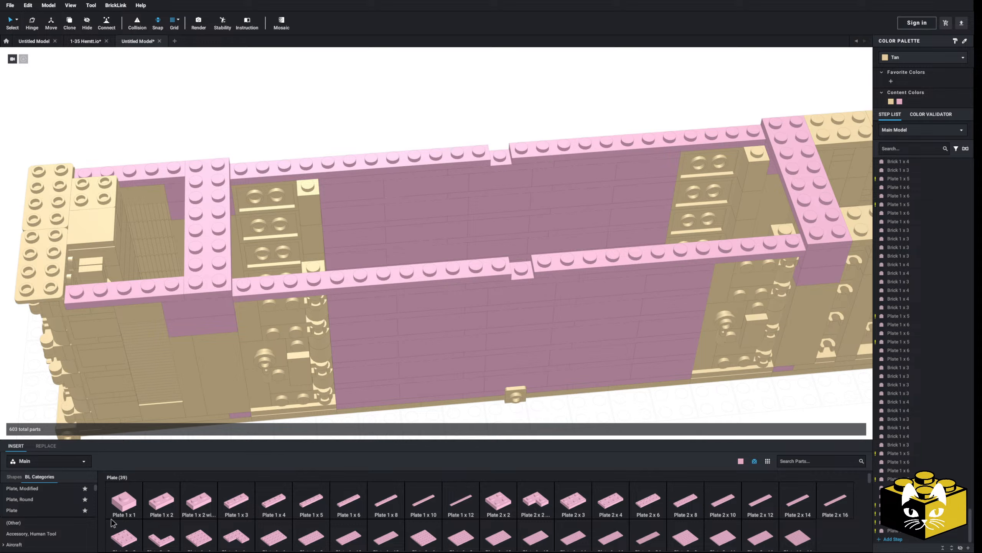
Step: Fill both walls' middle gaps with a Bright Pink Plate 1 x 1 and add a crosswise Plate 1 x 6 between the walls at each door pair
left_click_drag(124, 507, 510, 159)
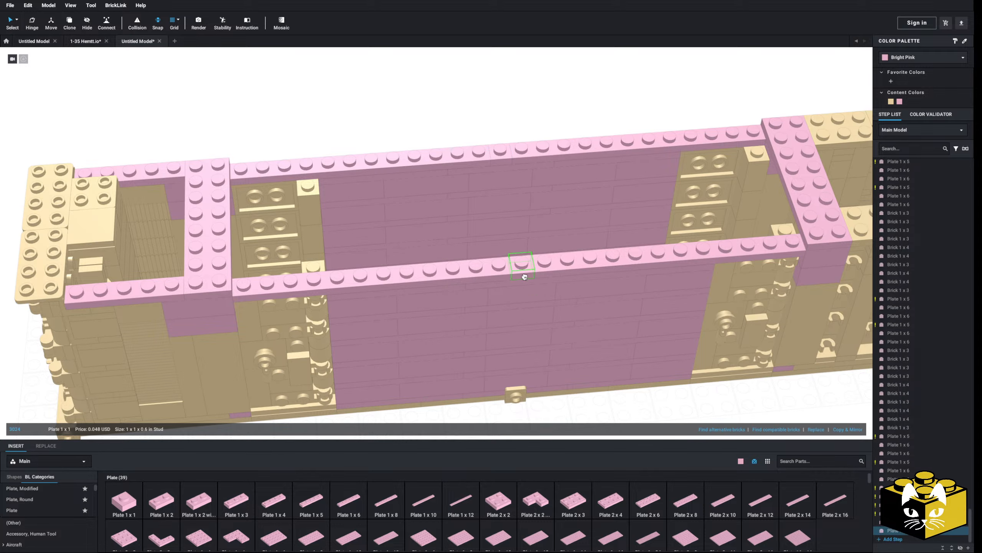
left_click_drag(525, 276, 523, 276)
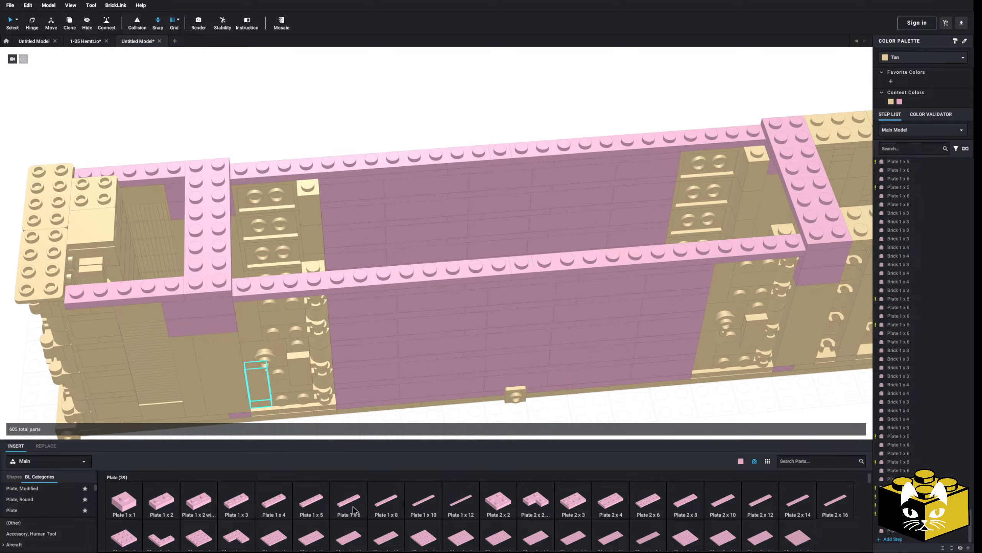
left_click_drag(326, 503, 309, 222)
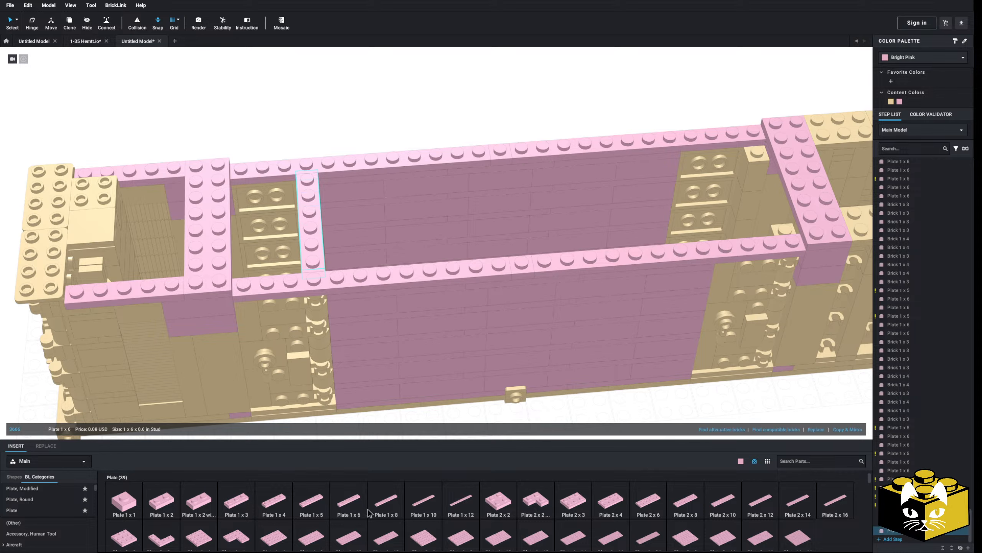
left_click_drag(352, 507, 771, 185)
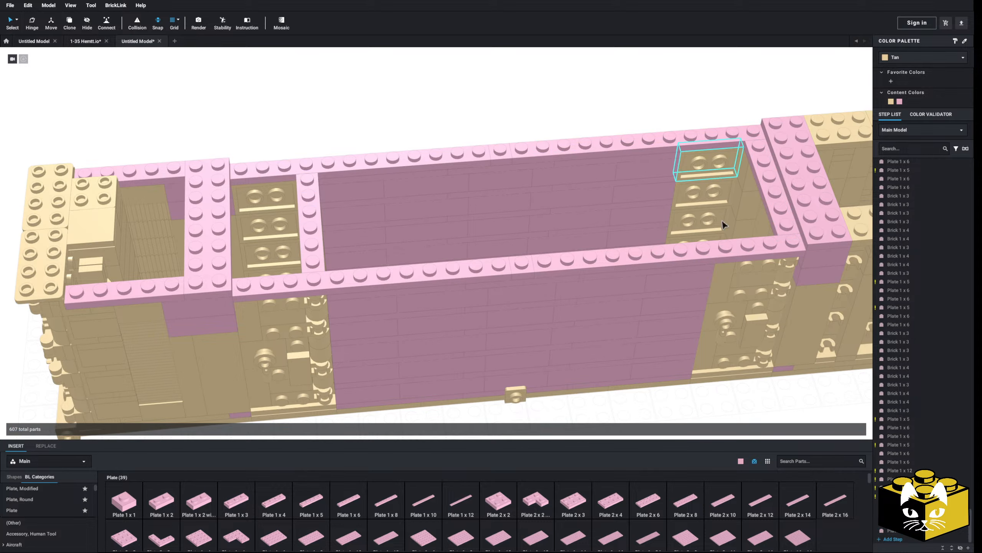
Step: Place a Bright Pink Plate 1 x 1 on top of both long plate rows near each end, four in total
scroll(296, 149, "down", 6)
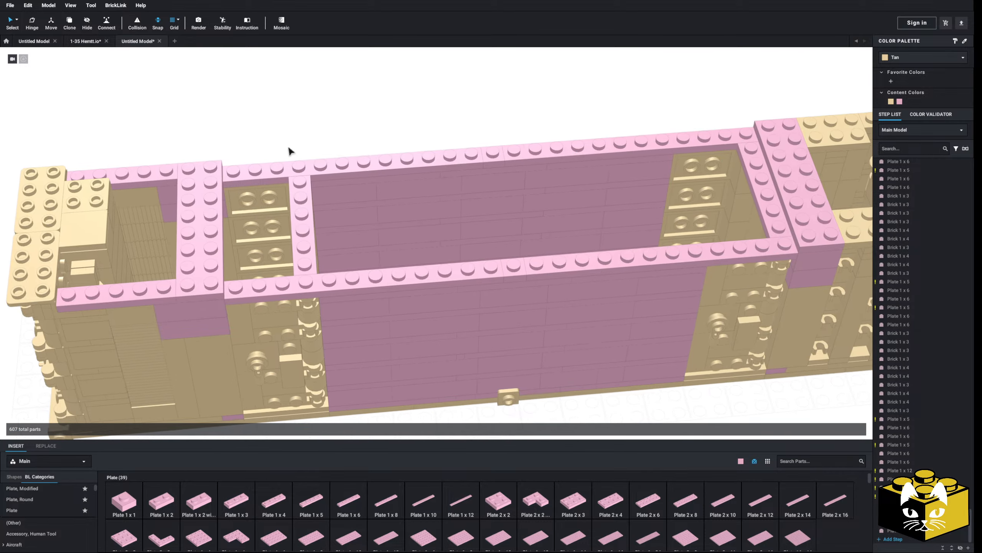
scroll(272, 156, "up", 3)
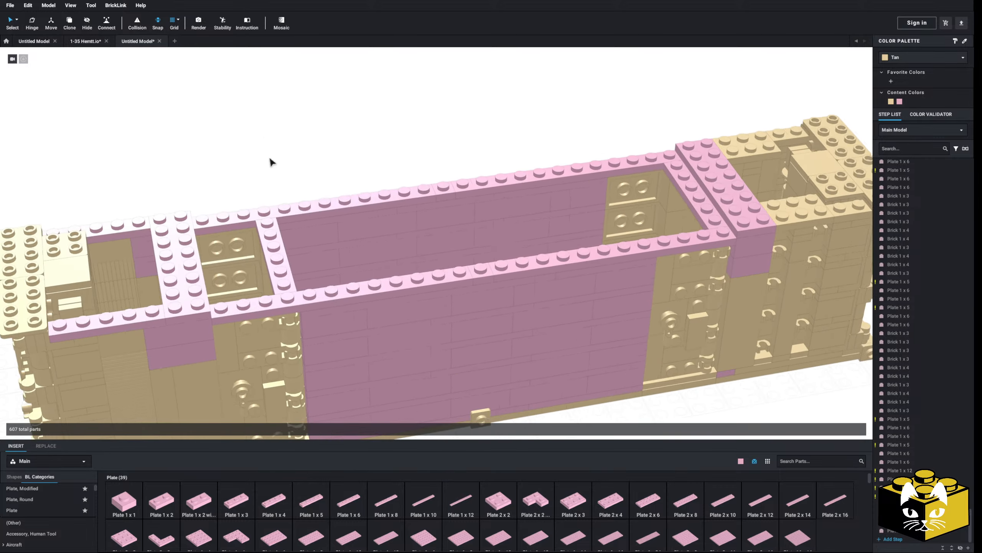
scroll(43, 514, "down", 5)
scroll(43, 515, "down", 10)
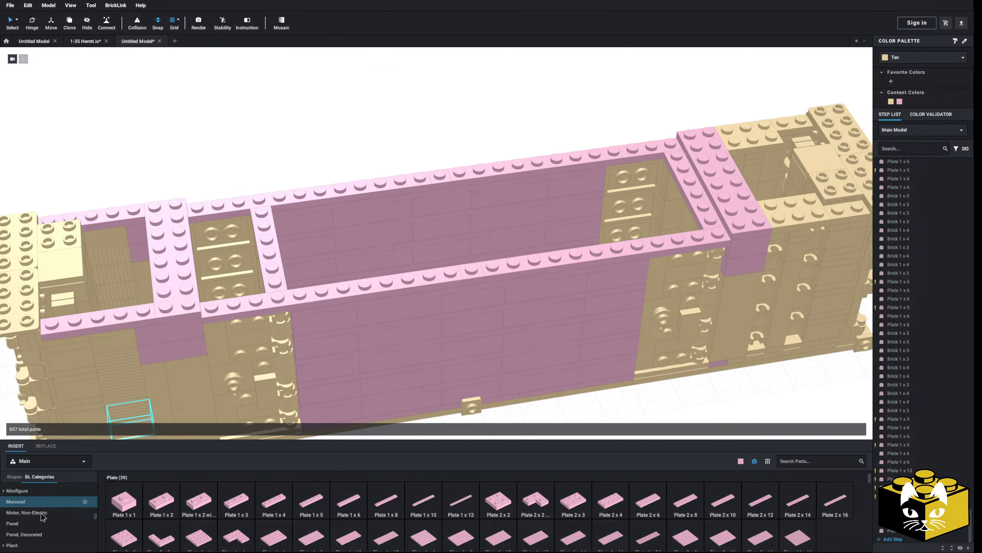
left_click(201, 201)
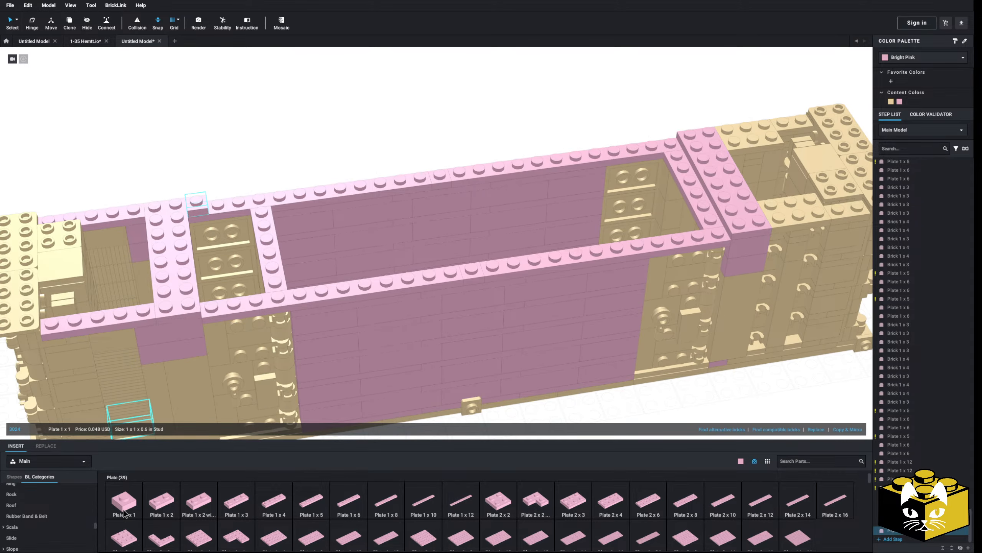
left_click_drag(124, 513, 203, 310)
left_click_drag(339, 242, 595, 171)
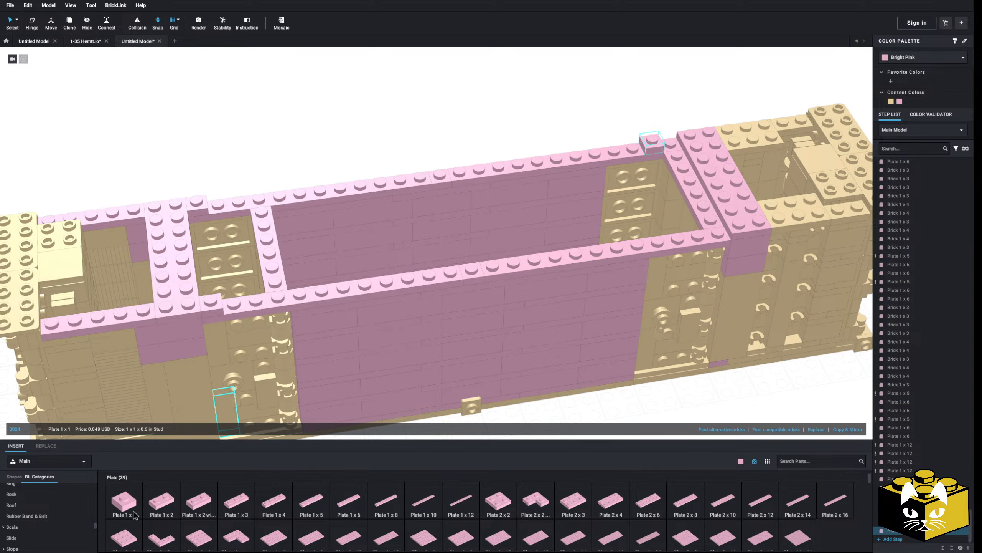
left_click_drag(305, 403, 705, 237)
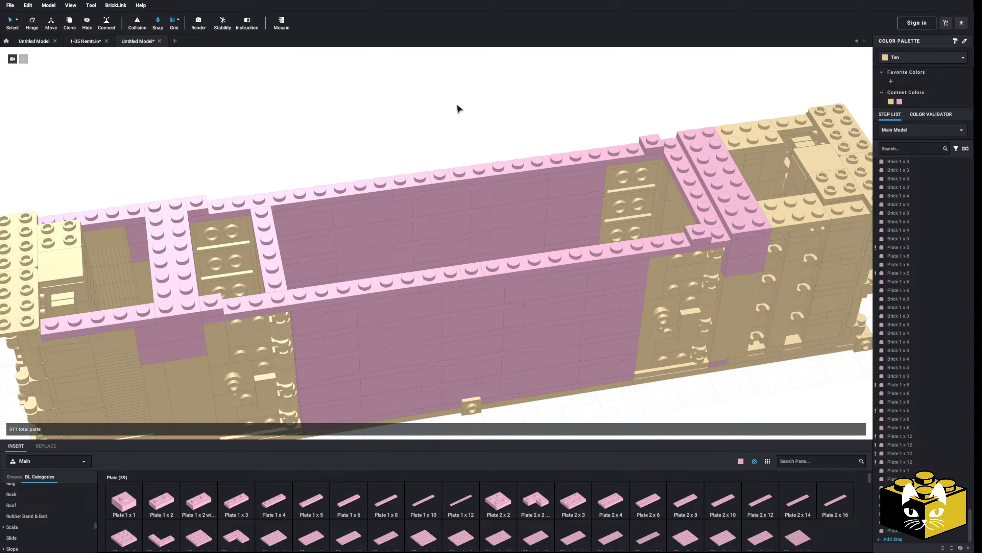
Step: Move the four 1 x 1 plates to the middle of the long walls, leaving a three-stud gap between each pair
left_click(655, 140)
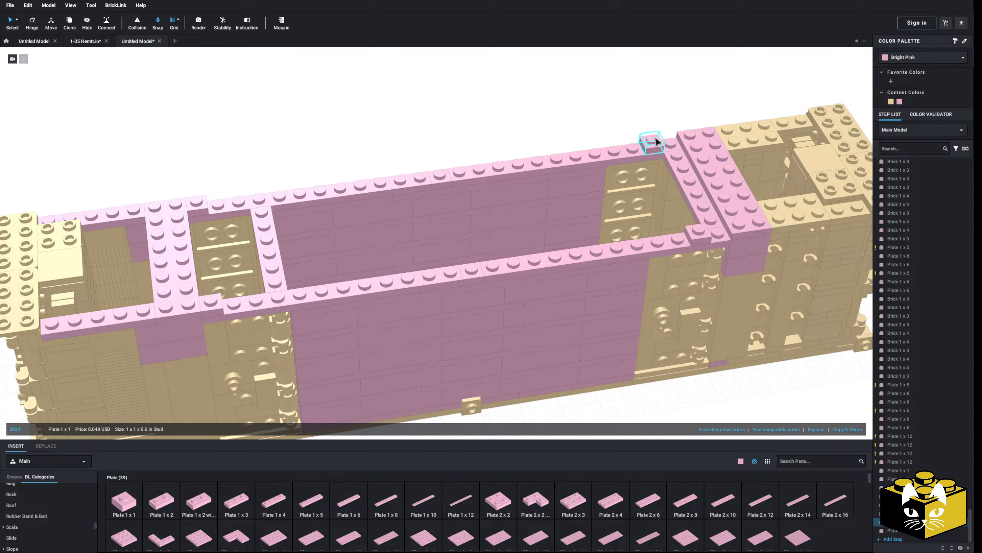
left_click_drag(491, 161, 471, 163)
right_click_drag(658, 272, 696, 252)
right_click_drag(585, 229, 563, 230)
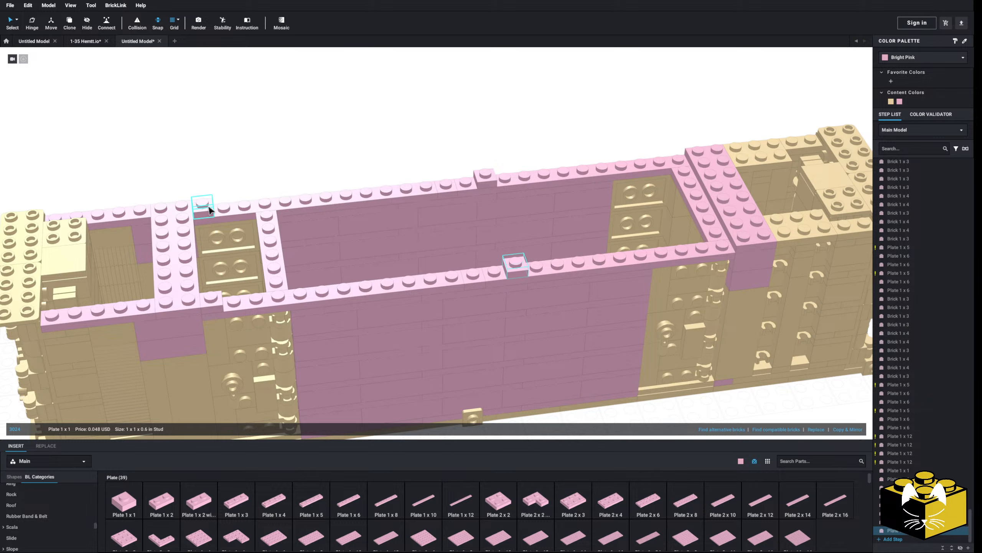
left_click(462, 278)
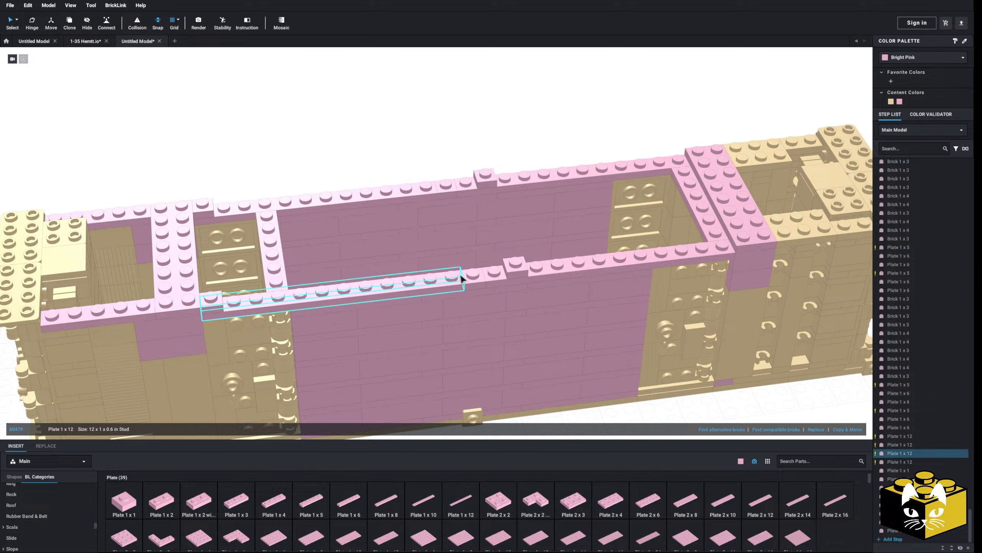
left_click(212, 303)
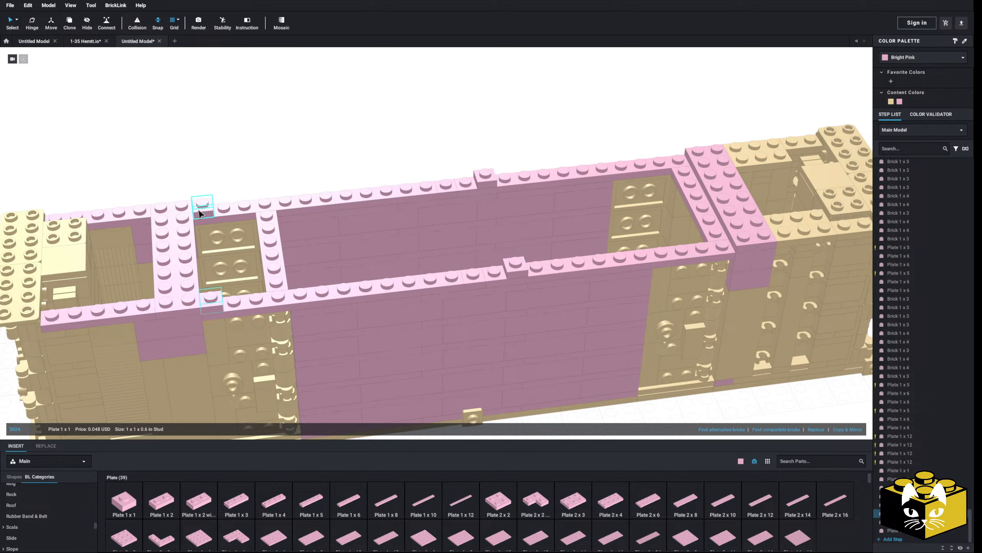
left_click(351, 159)
Step: Place a Bright Pink Tile 1 x 3 between the two raised 1 x 1 plates on both long walls
scroll(27, 511, "down", 10)
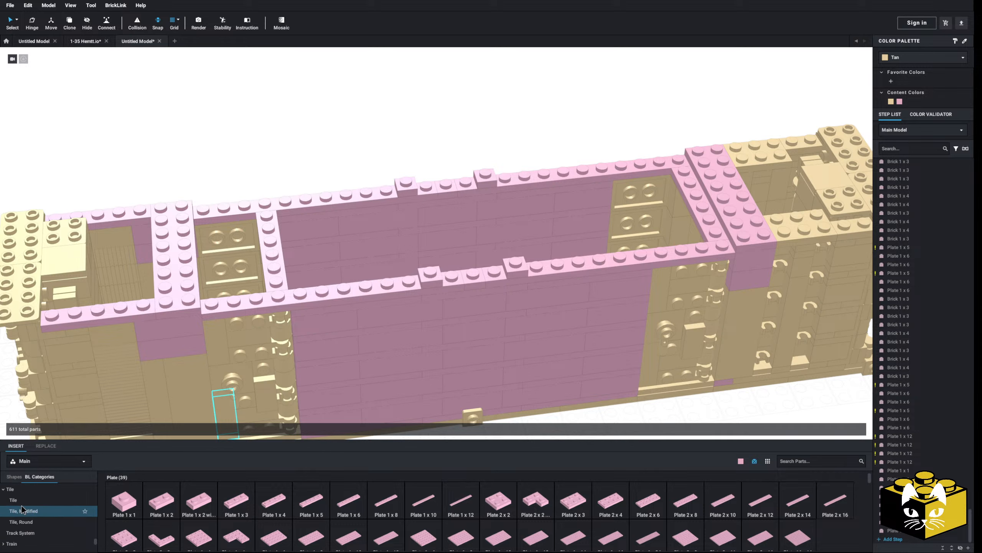
left_click(14, 495)
left_click_drag(274, 501, 403, 226)
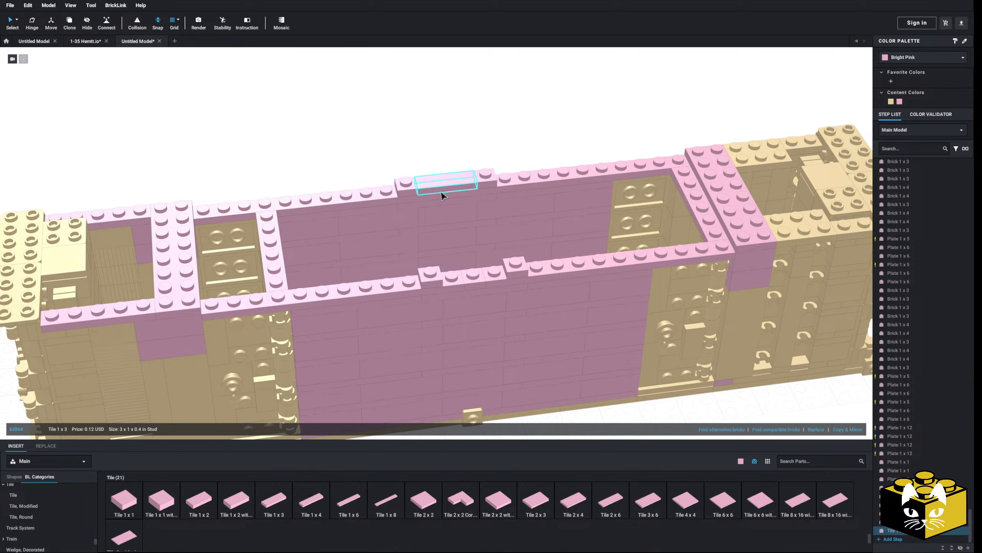
left_click(480, 273)
Step: Lay a Bright Pink Tile 1 x 6 beside the far wall's left 1 x 1 plate and a Tile 1 x 8 over the left crosswise plate
left_click(378, 510)
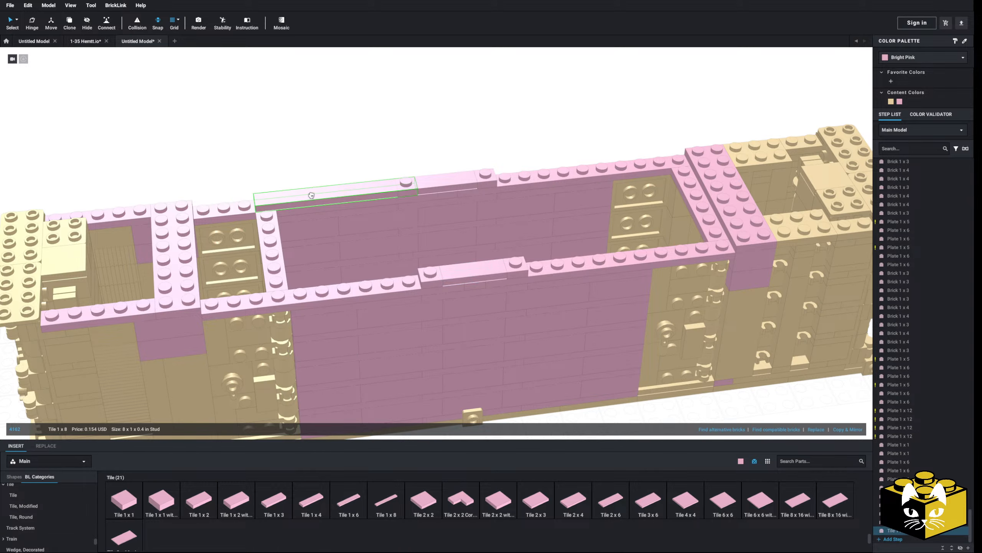
left_click(301, 193)
left_click(348, 501)
left_click(339, 204)
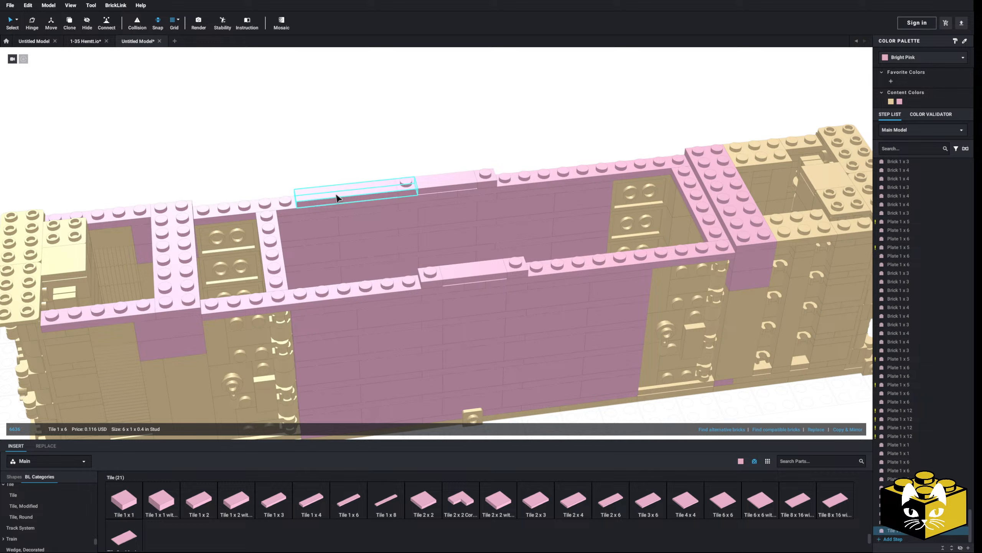
left_click_drag(336, 198, 326, 199)
left_click(381, 500)
left_click(275, 238)
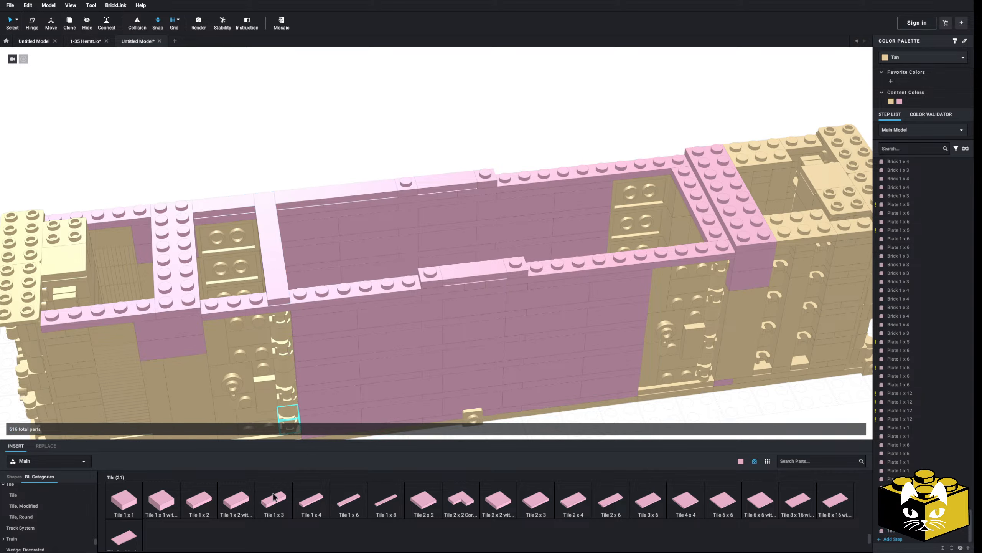
Step: Lay a Bright Pink Tile 1 x 6 on the near wall between the crosswise tile and the left 1 x 1 plate
left_click(348, 501)
left_click(352, 293)
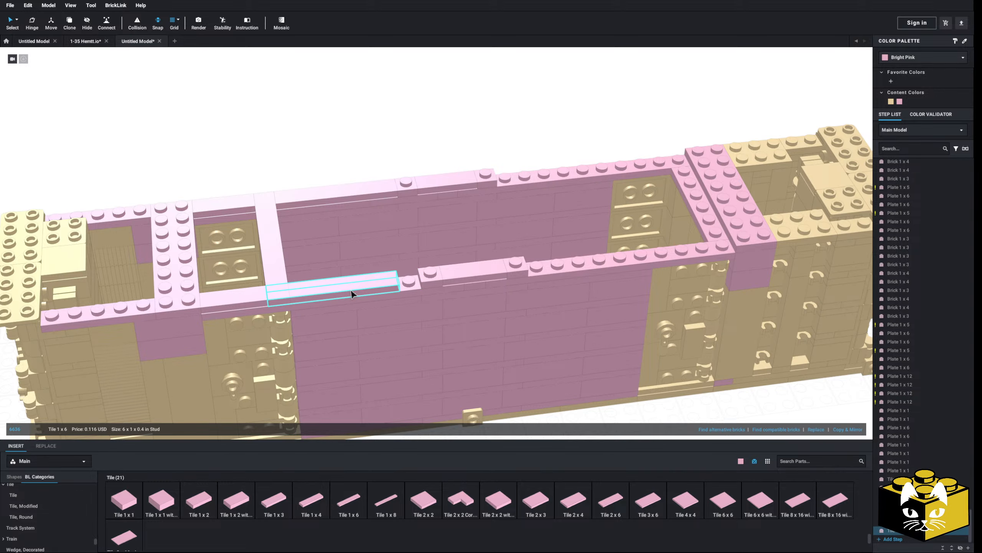
left_click(367, 290)
middle_click_drag(366, 289, 274, 307)
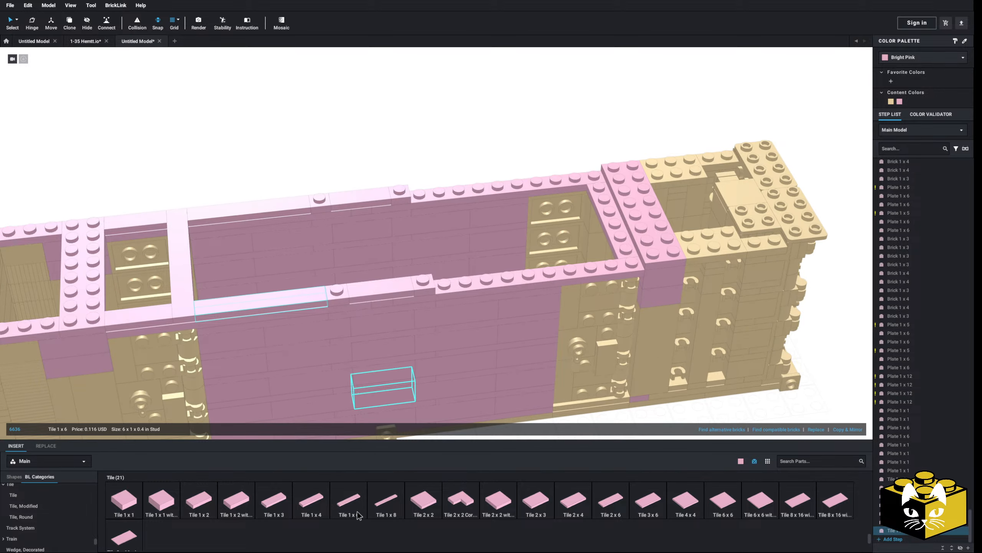
Step: Tile the right part of the rim with Bright Pink Tiles 1 x 8 on both long walls and crosswise, filling the remaining gaps with Tiles 1 x 1
left_click(386, 503)
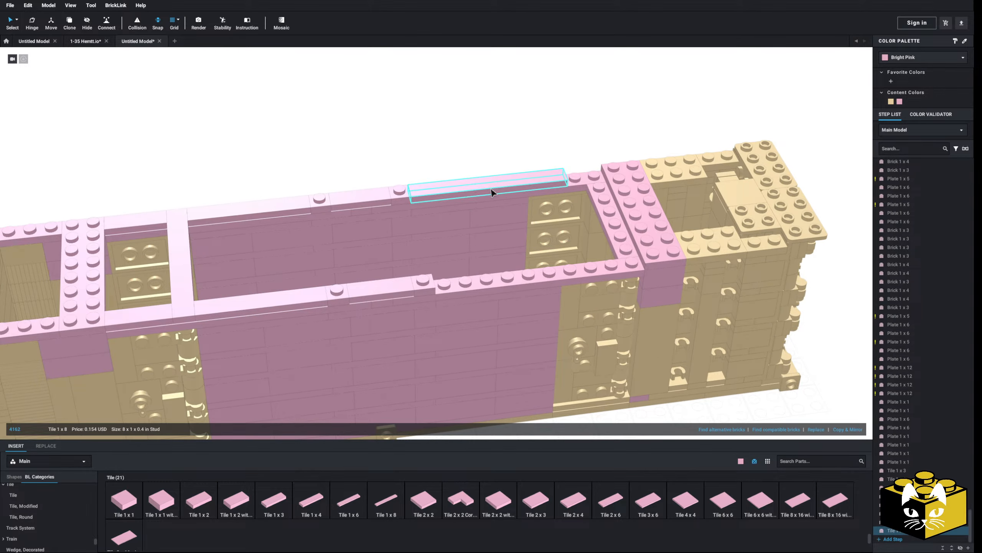
left_click(390, 507)
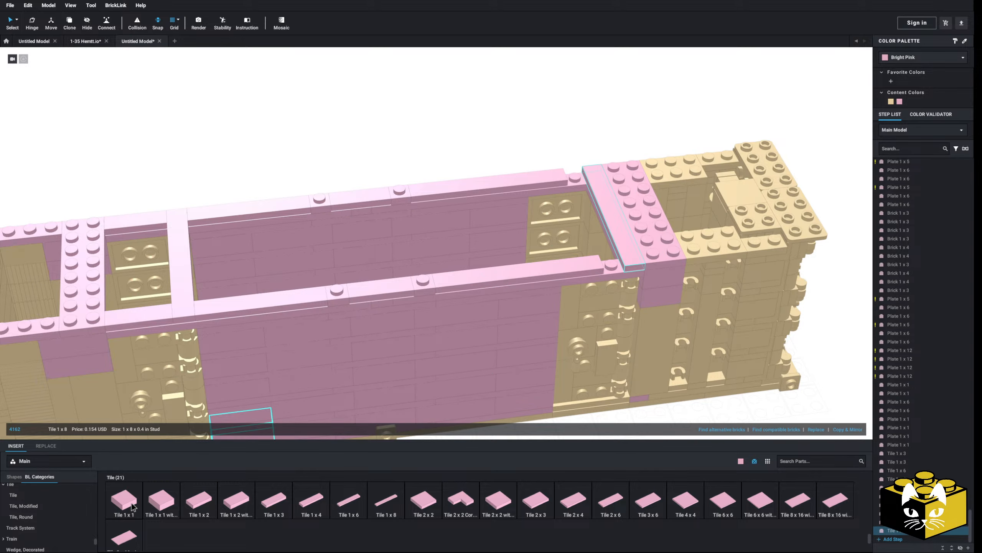
left_click(584, 176)
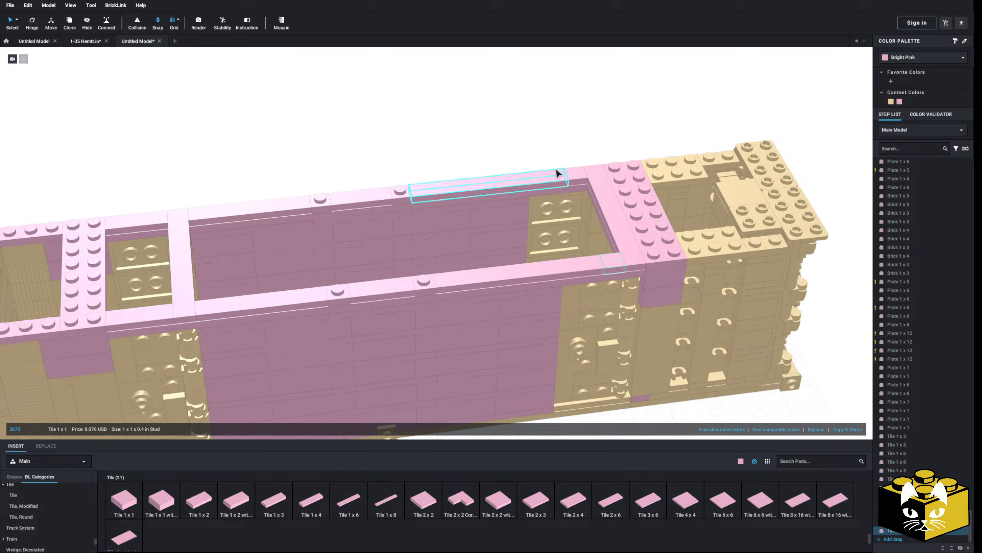
Step: Examine the tiled roof rim along the whole trailer and the tan doors and corner plates at its left end
scroll(470, 123, "down", 5)
mouse_move(509, 193)
right_mouse_down()
mouse_move(507, 181)
mouse_move(512, 199)
right_mouse_up()
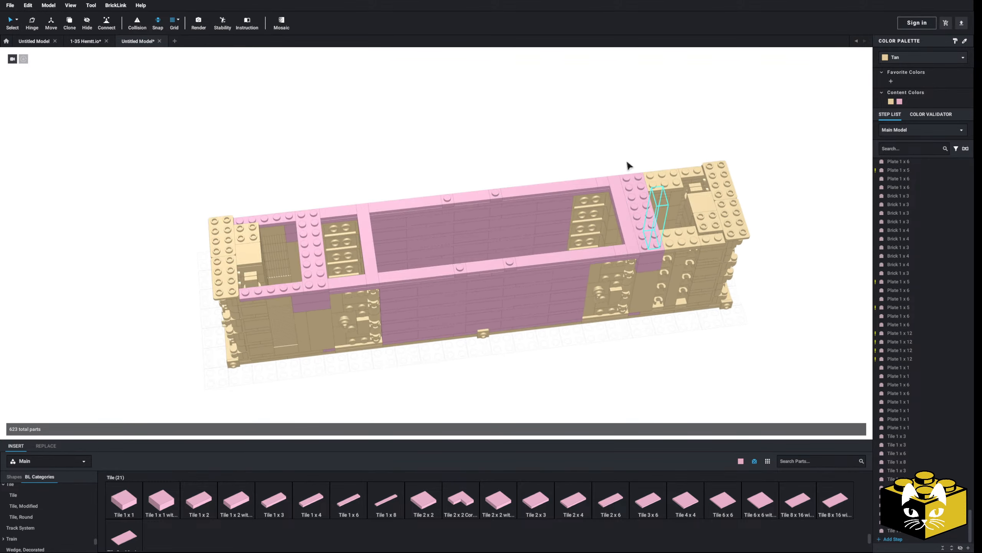
right_click_drag(550, 370, 531, 351)
scroll(565, 371, "up", 5)
right_click_drag(83, 222, 78, 272)
scroll(110, 276, "up", 3)
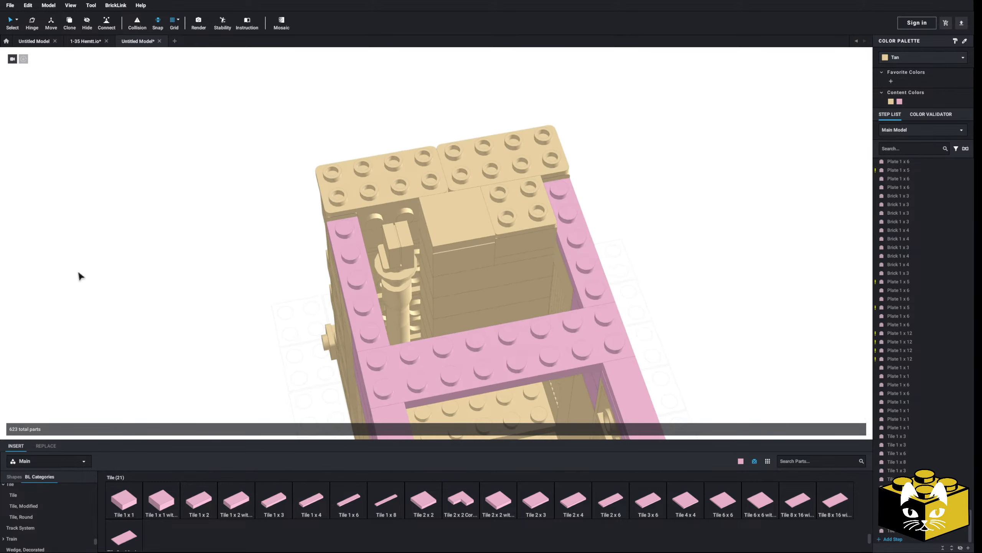
right_click_drag(177, 302, 188, 272)
middle_click_drag(189, 273, 247, 224)
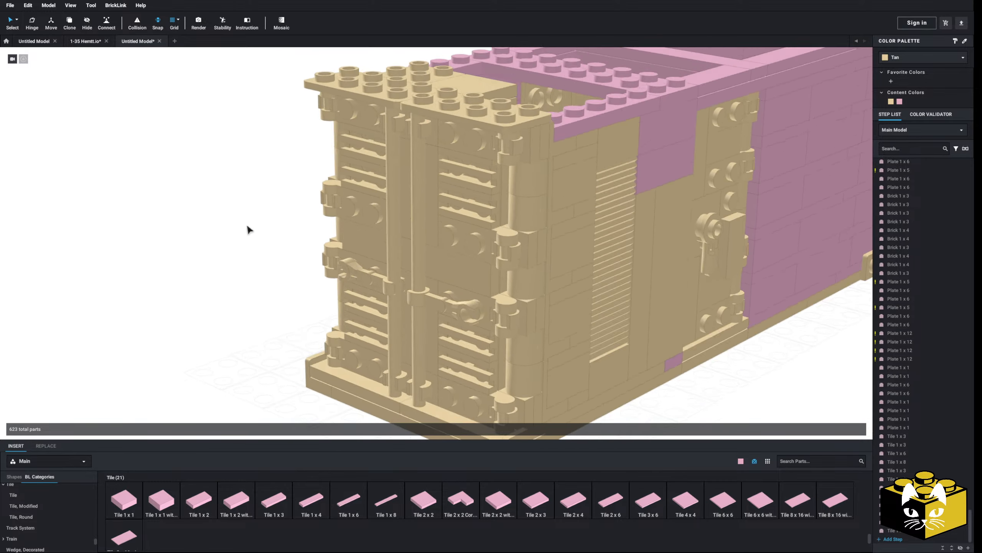
Step: Try swinging the near door at the trailer's left end open on its hinge, and undo the rotation
right_click_drag(247, 225, 254, 244)
left_click(486, 259)
left_click(35, 24)
scroll(485, 268, "down", 2)
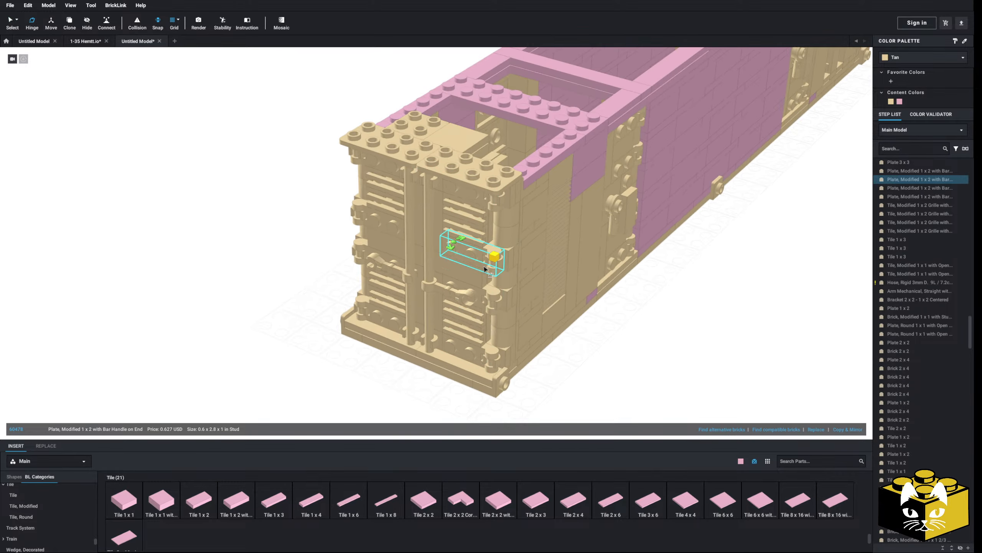
left_click_drag(452, 245, 495, 285)
right_click_drag(518, 278, 542, 265)
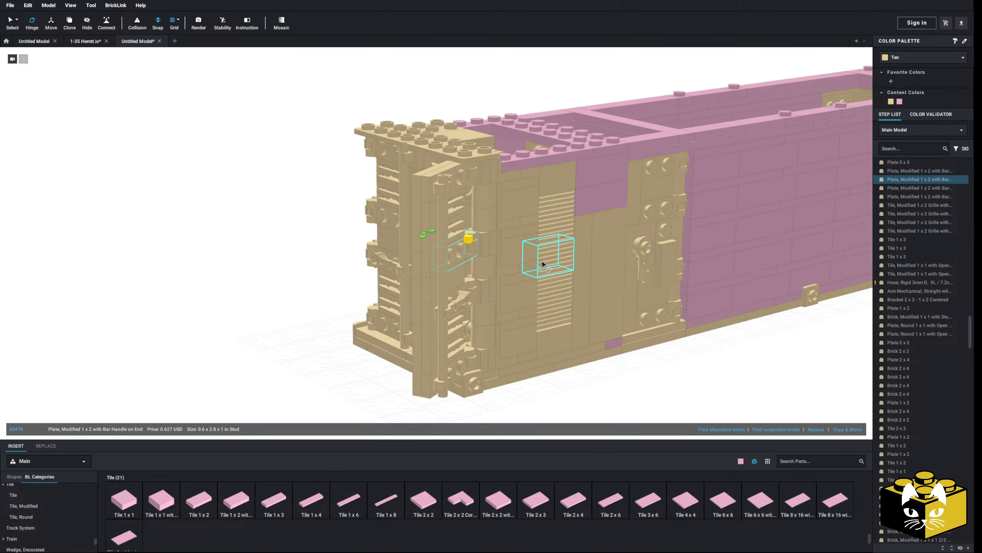
key("ctrl+z")
left_click(11, 27)
left_click(186, 142)
middle_click_drag(186, 142, 153, 157)
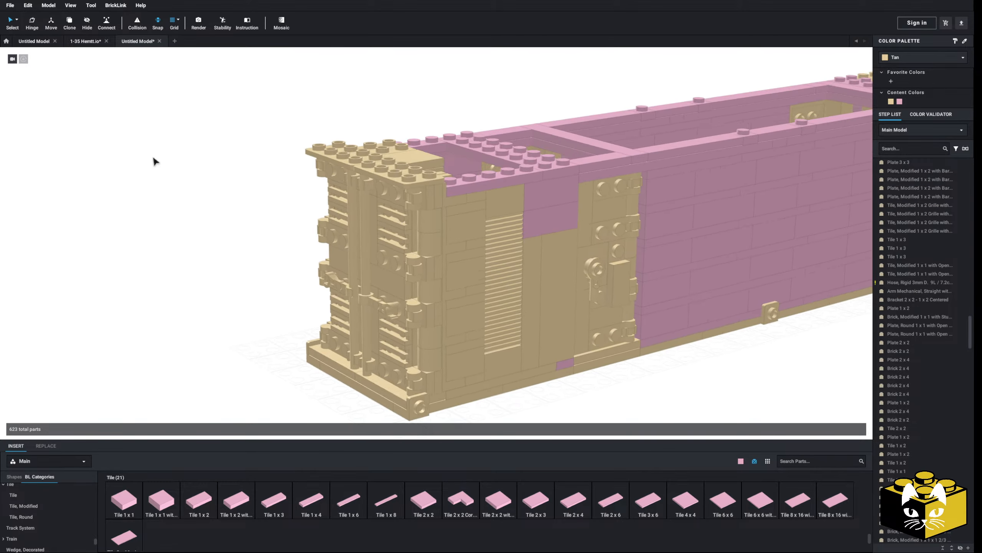
Step: Recolor all the bright pink parts of the model Tan, selecting them together by color
right_click_drag(153, 157, 118, 159)
scroll(121, 188, "up", 4)
scroll(117, 188, "down", 4)
scroll(117, 160, "up", 3)
left_click(16, 20)
left_click(27, 56)
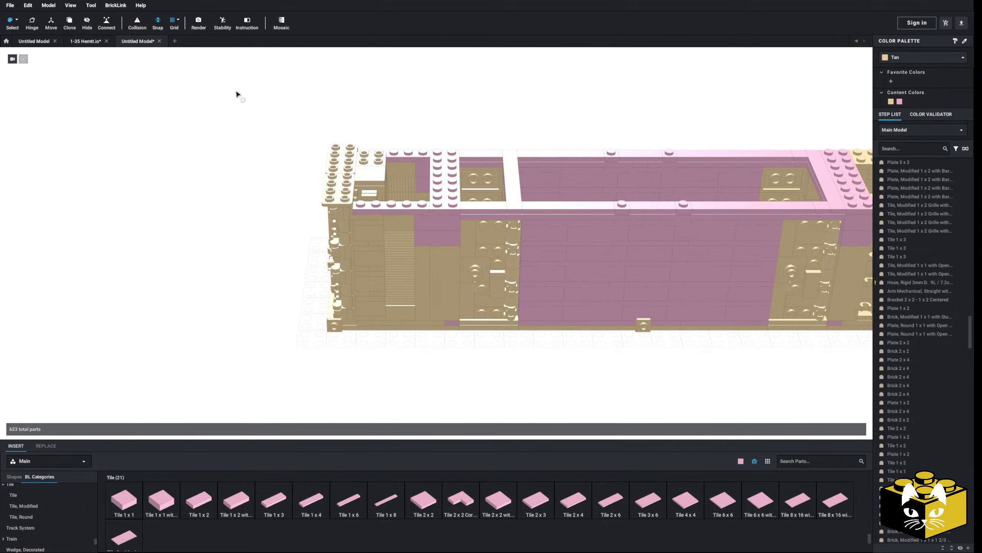
left_click(817, 185)
left_click(891, 102)
left_click(646, 110)
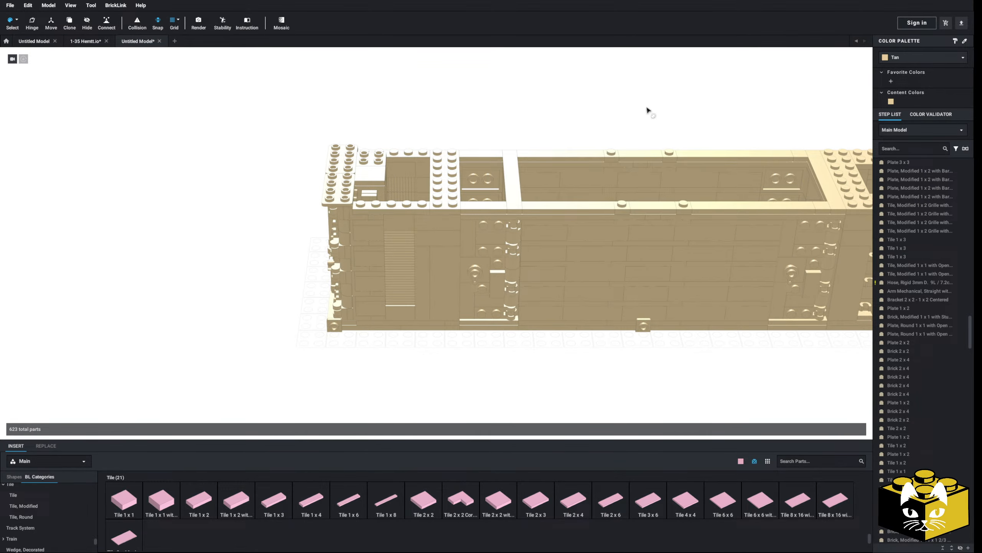
left_click(16, 22)
left_click(30, 21)
Step: Try a 1 x 2 tile on each side rim next to the studded end plates
right_click_drag(170, 138, 182, 186)
scroll(163, 175, "up", 3)
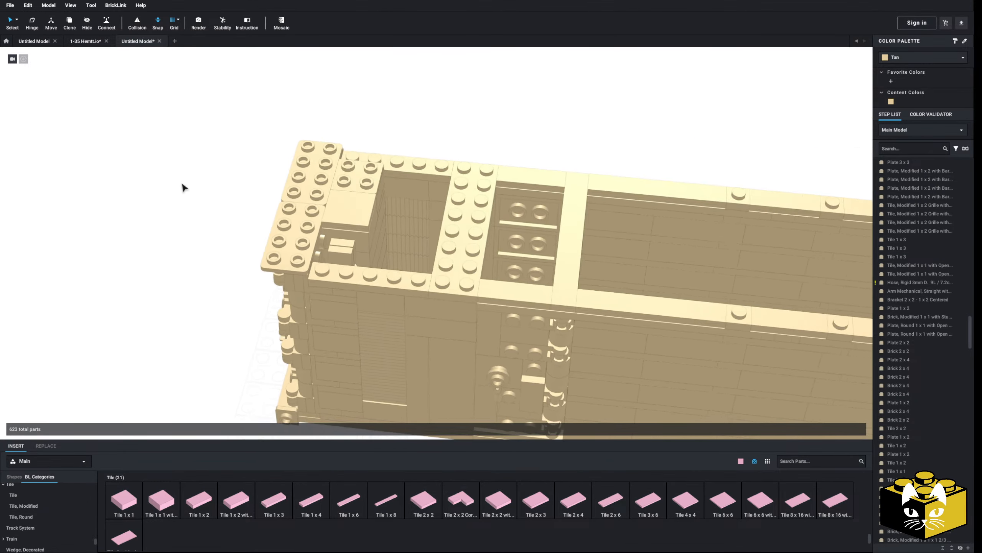
left_click(199, 500)
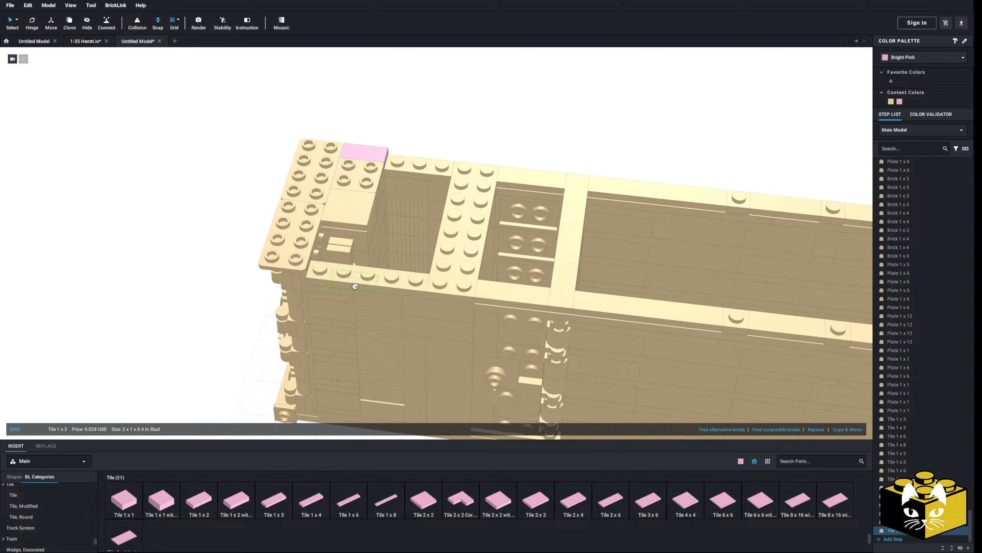
left_click(320, 273)
right_click_drag(320, 273, 180, 328)
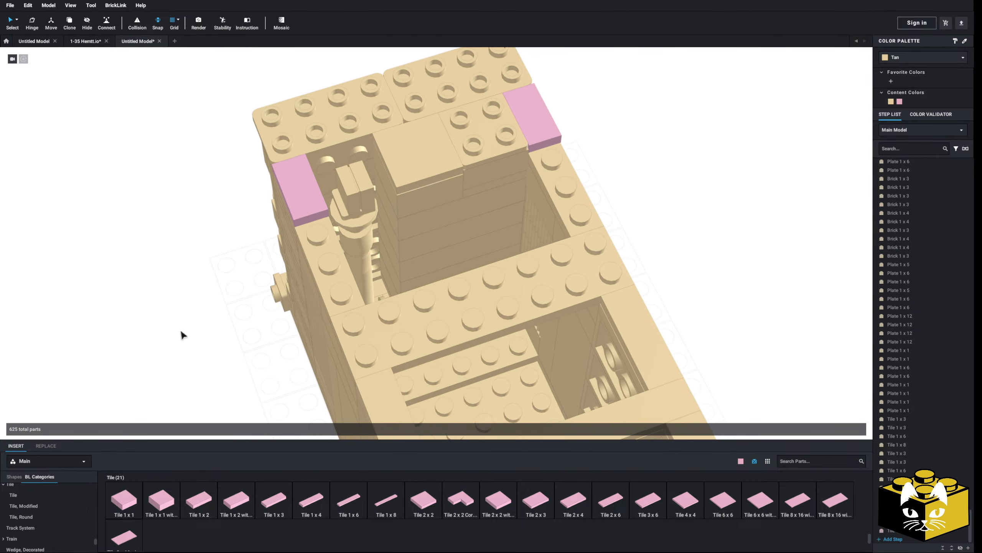
Step: Replace the 1 x 2 tile on the near side rim with a 1 x 3 tile
left_click(288, 203)
key("Delete")
right_click_drag(288, 204, 318, 216)
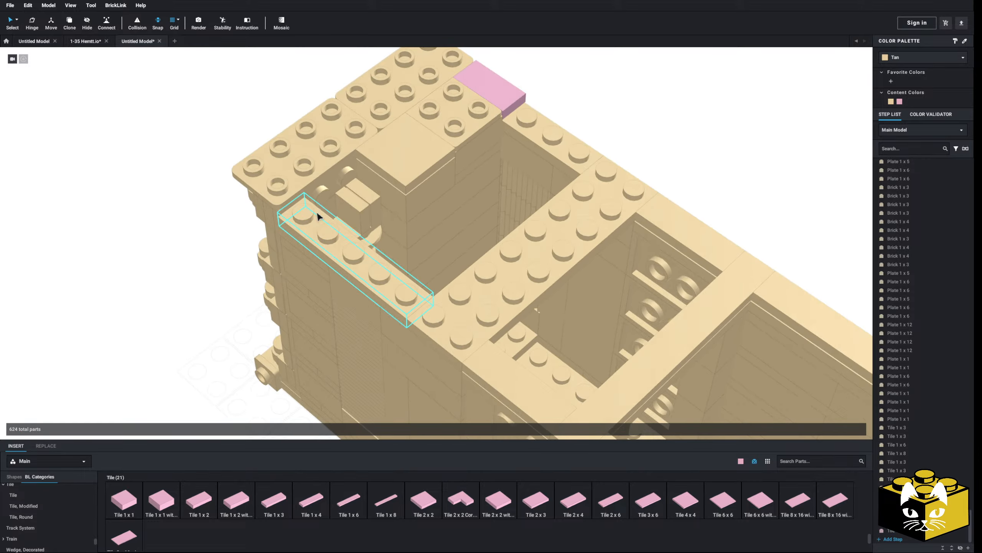
left_click(275, 502)
left_click(333, 234)
mouse_move(170, 285)
right_mouse_down()
mouse_move(190, 299)
mouse_move(166, 278)
mouse_move(182, 286)
right_mouse_up()
left_click(348, 240)
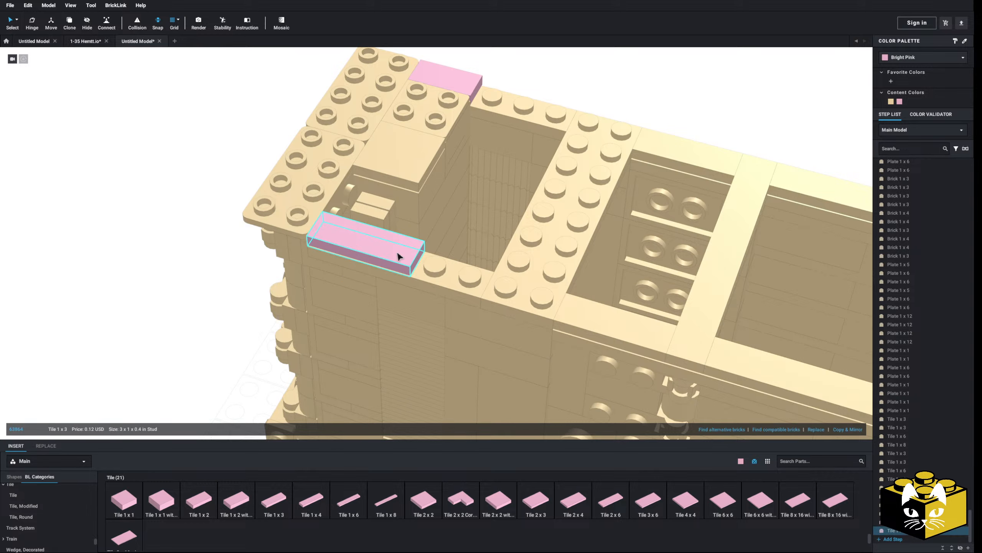
Step: Delete the trial tiles from both side rims
key("Delete")
middle_click_drag(192, 257, 187, 272)
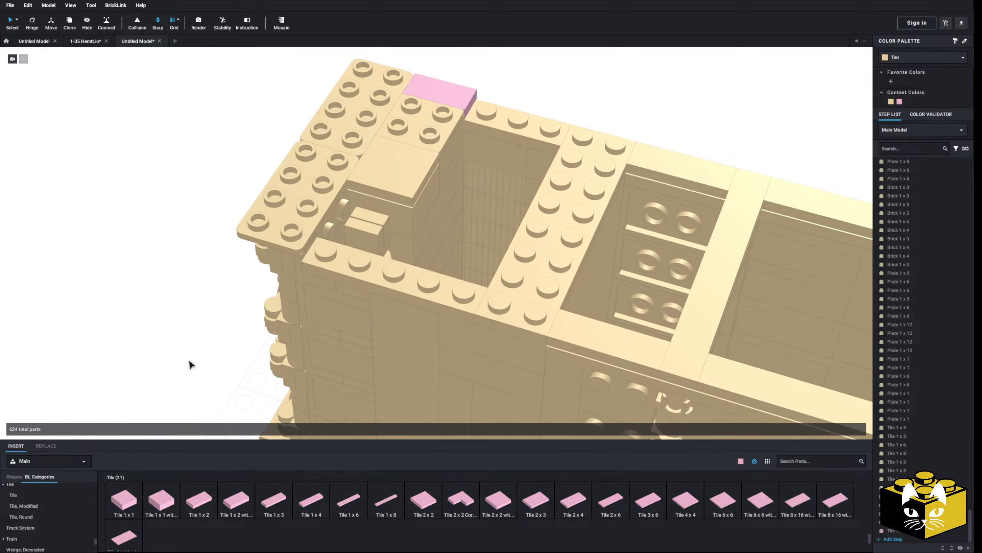
right_click_drag(190, 363, 161, 377)
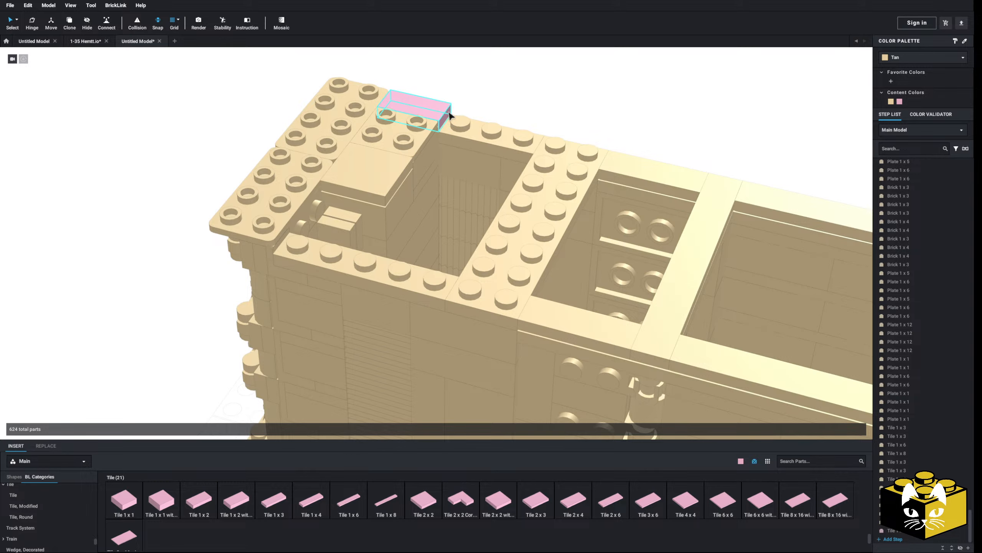
key("Delete")
right_click_drag(465, 109, 486, 129)
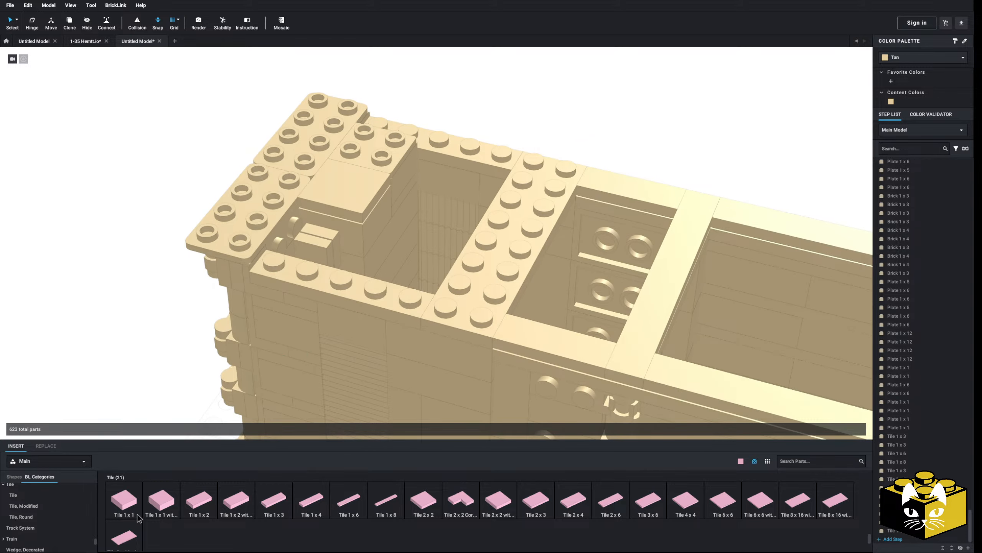
Step: Try a Tile, Modified 2 x 3 with 2 U Clips beside the model, check its available colors, and delete it
left_click(42, 507)
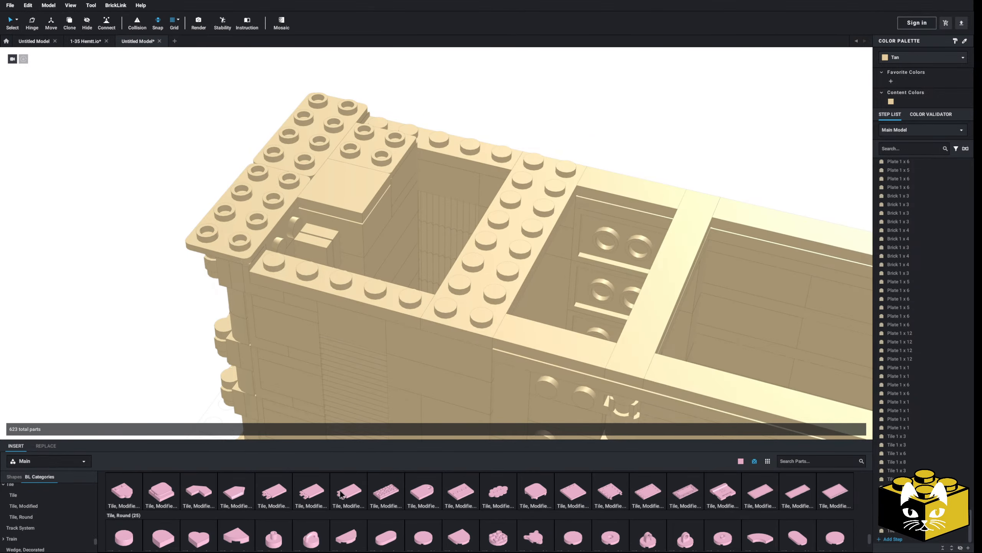
left_click_drag(342, 493, 119, 279)
left_click(892, 59)
scroll(917, 84, "down", 2)
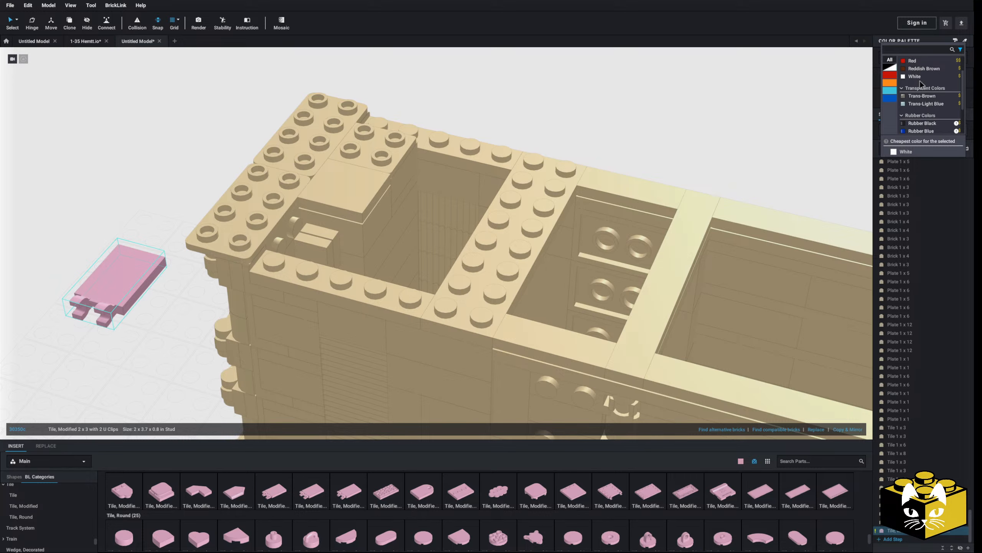
scroll(918, 84, "up", 2)
left_click(205, 244)
key("Delete")
Step: Insert a Tan Tile, Modified 2 x 3 with 2 Open O Clips beside the model, with its clips facing the model
left_click_drag(310, 492, 93, 280)
left_click(896, 60)
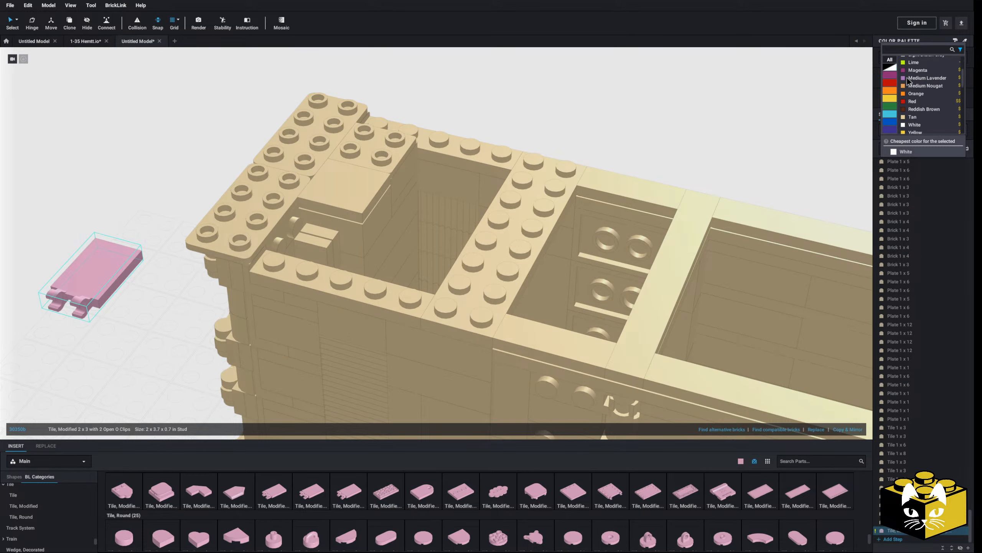
left_click(913, 117)
right_click_drag(99, 334, 50, 300)
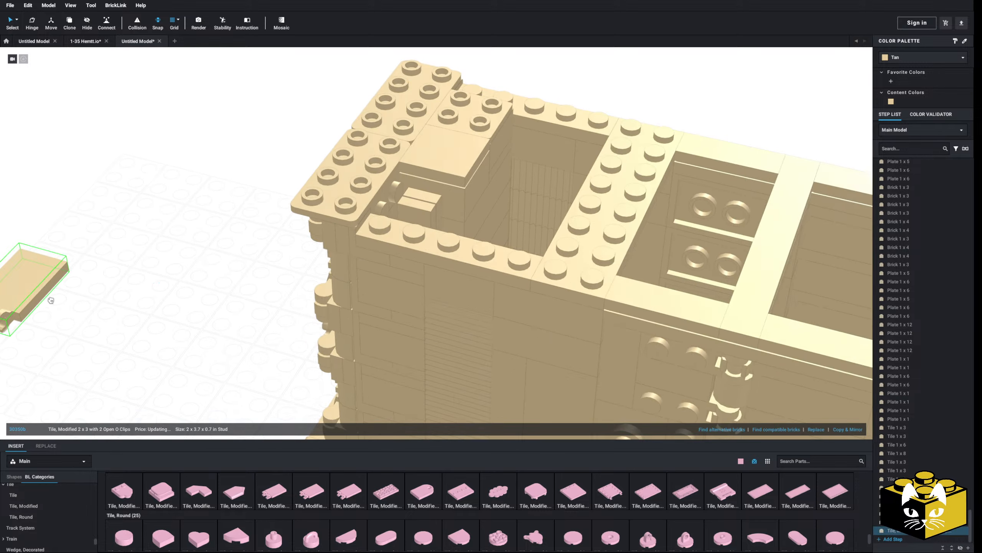
left_click_drag(51, 300, 128, 290)
left_click(179, 312)
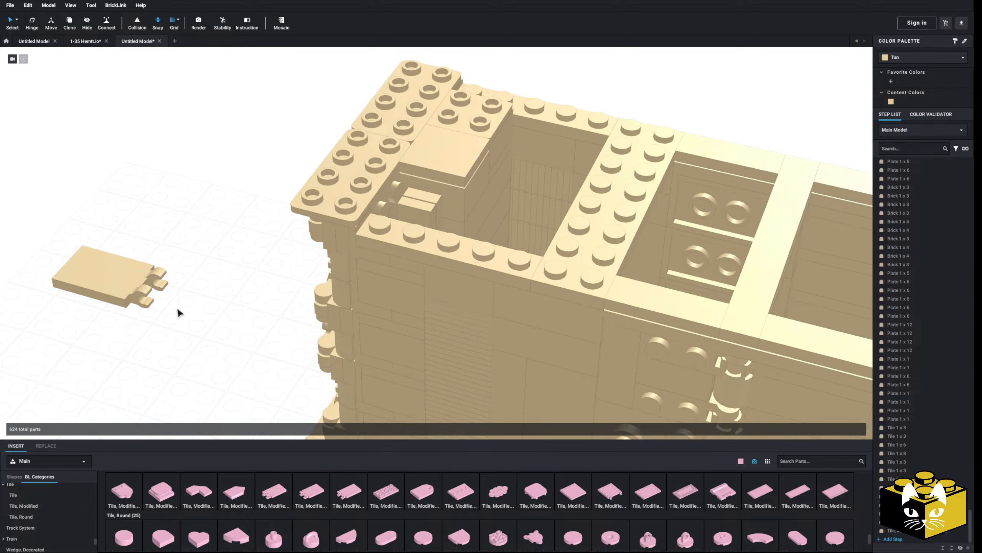
left_click(201, 343)
middle_click_drag(202, 343, 179, 343)
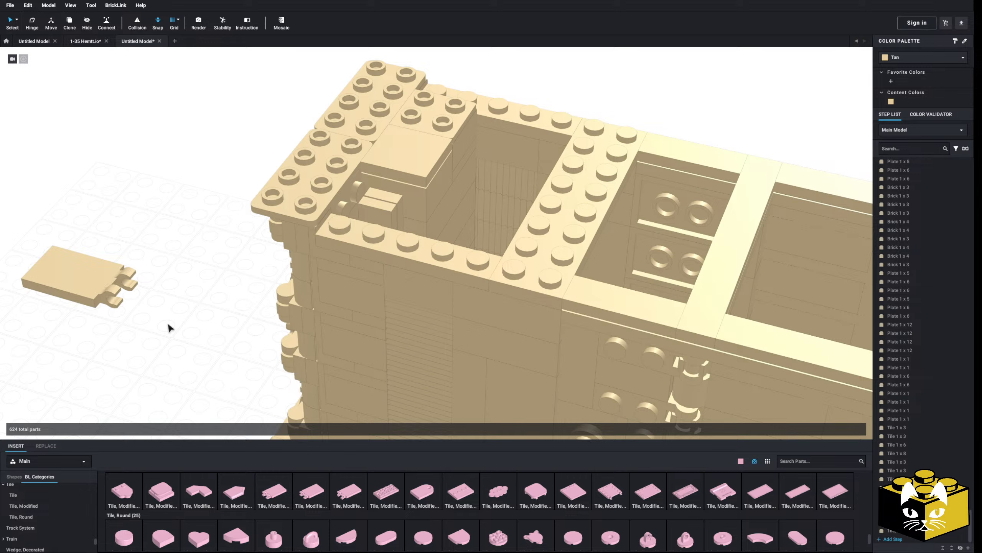
Step: Attach a Tan Plate, Modified 1 x 2 with Bar Handle on Side - Closed Ends to the tile's clips
scroll(62, 510, "up", 10)
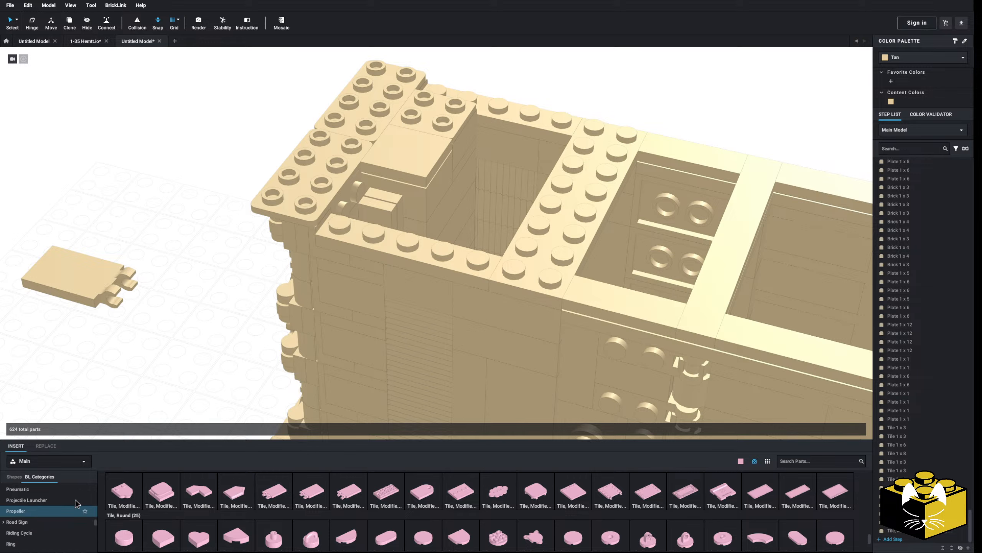
scroll(45, 513, "up", 2)
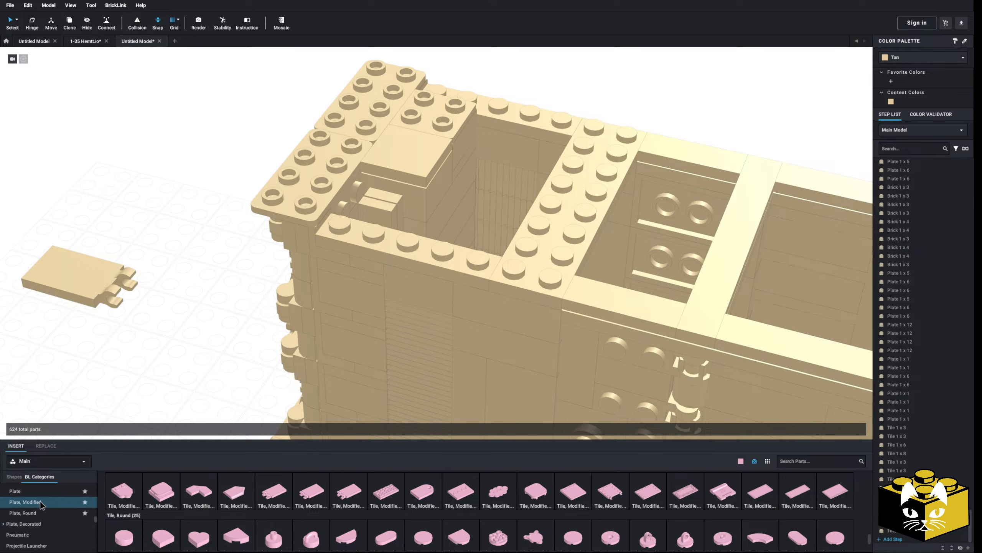
scroll(327, 496, "up", 10)
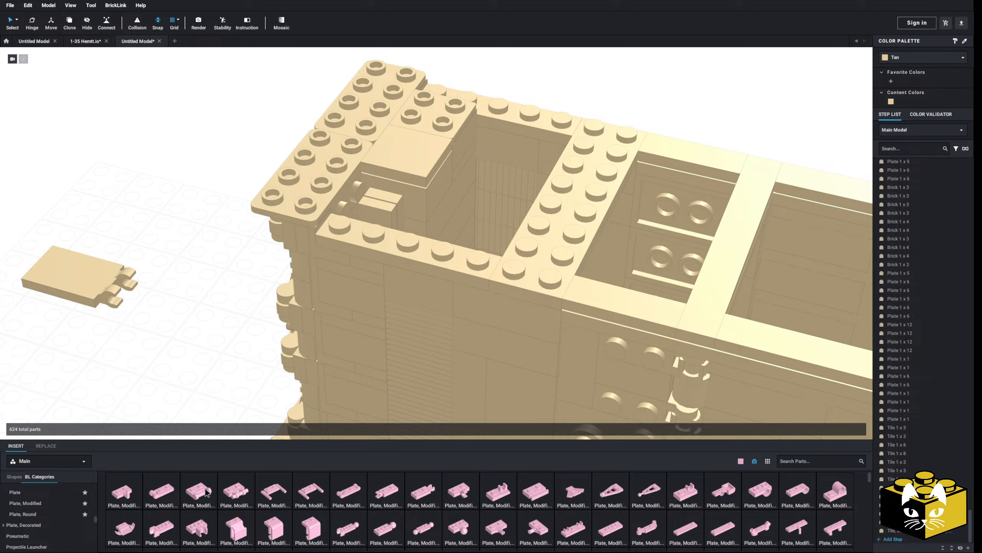
left_click_drag(206, 492, 146, 296)
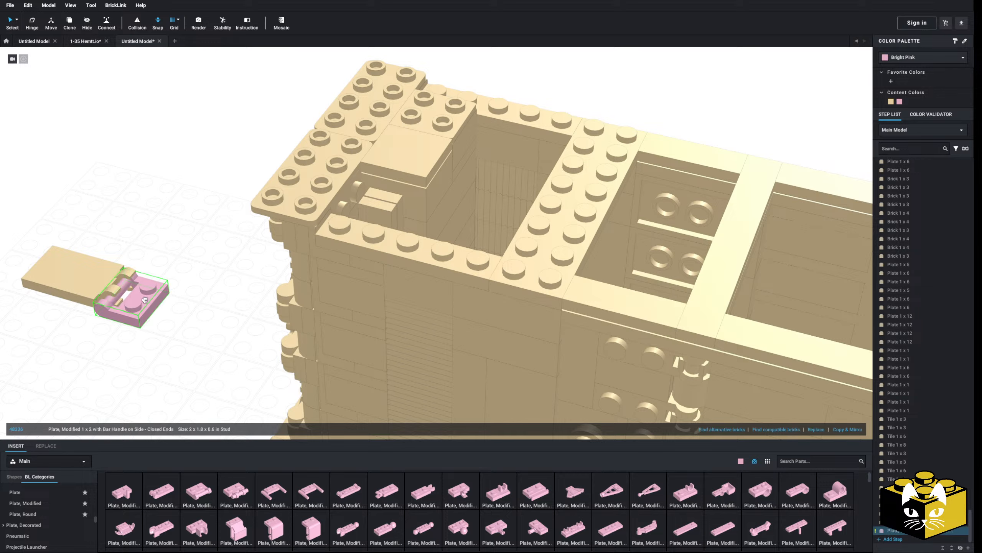
left_click(157, 301)
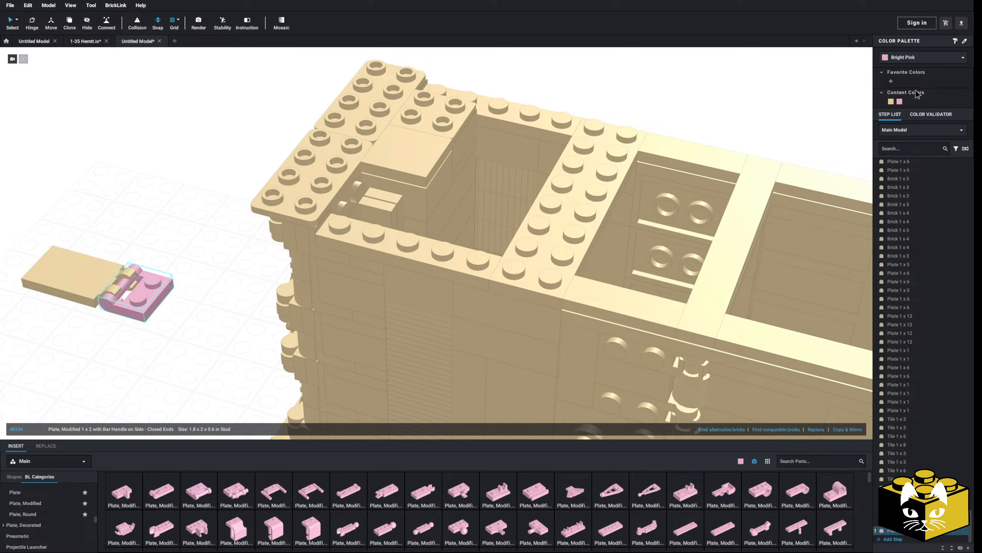
left_click(891, 103)
left_click(122, 219)
left_click_drag(171, 237, 82, 304)
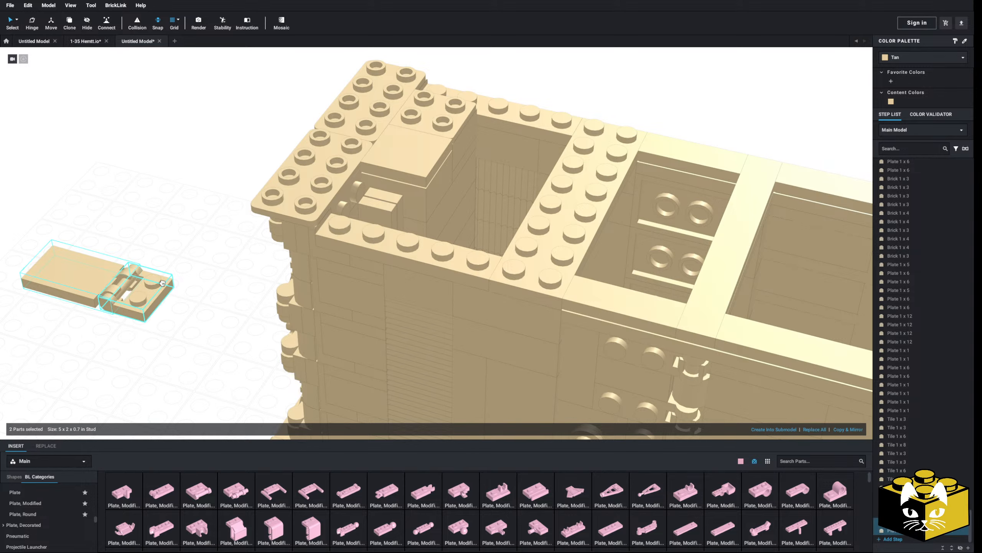
left_click_drag(153, 293, 151, 259)
left_click(213, 292)
left_click(174, 325)
scroll(174, 325, "up", 3)
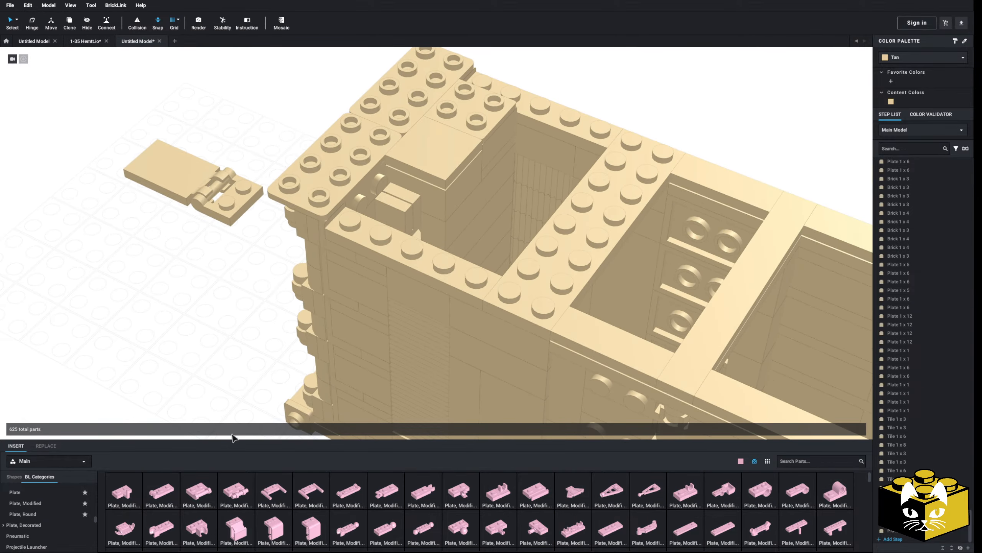
Step: Replace the 1 x 5 plate on the near side rim with a 1 x 3 plate and a 2 x 2 corner plate
left_click(38, 496)
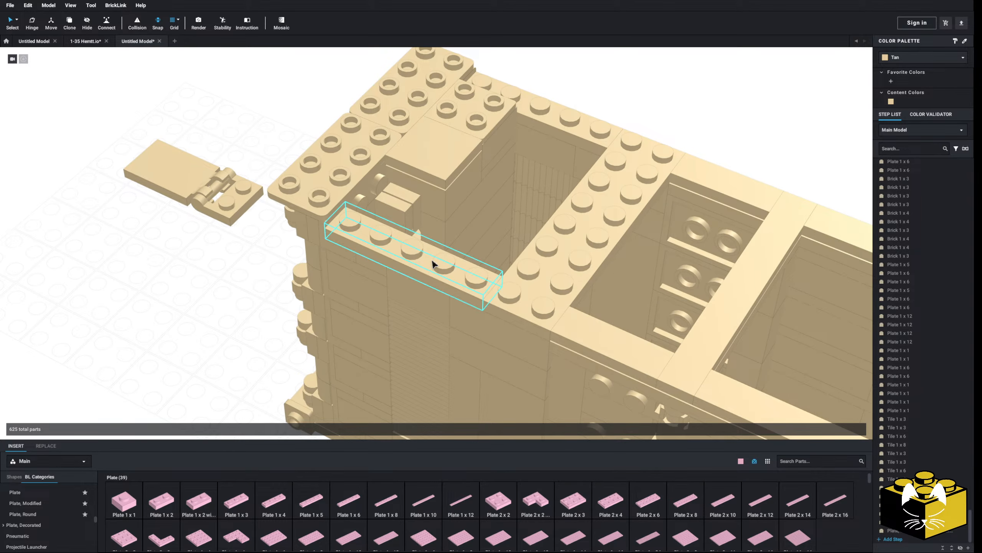
left_click(415, 272)
key("Delete")
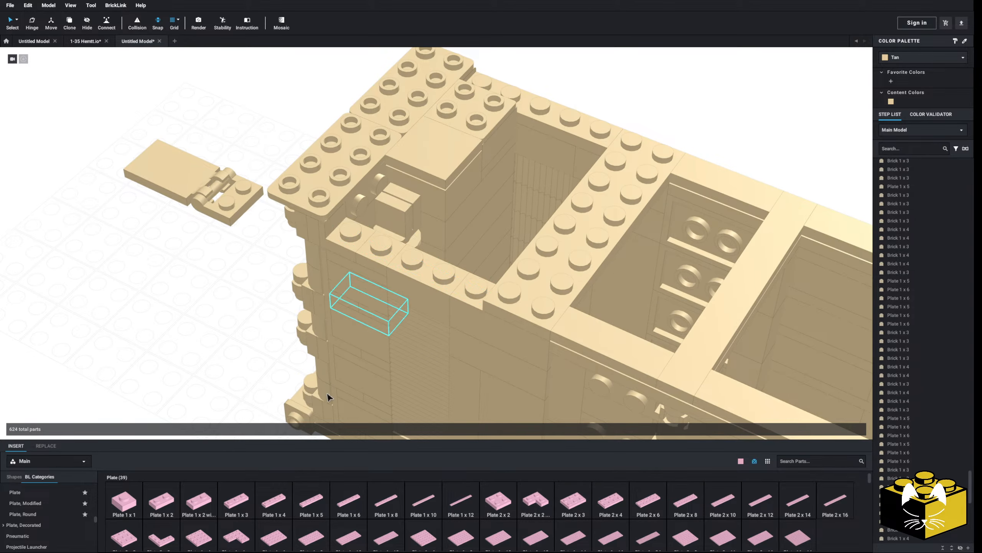
left_click_drag(254, 512, 381, 242)
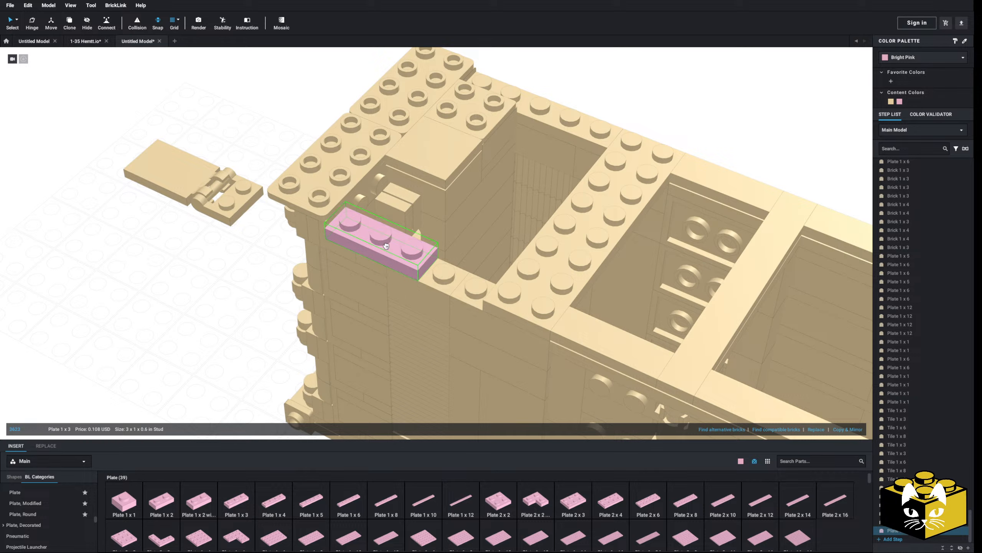
left_click_drag(558, 503, 475, 278)
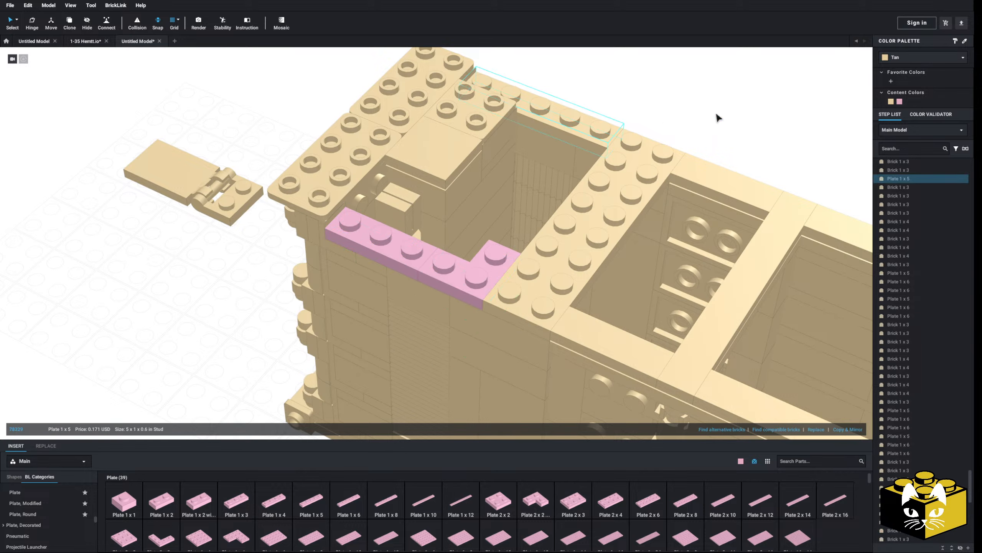
left_click(741, 114)
Step: Recolor both parts of the loose hinged tile assembly Bright Pink
left_click(124, 155)
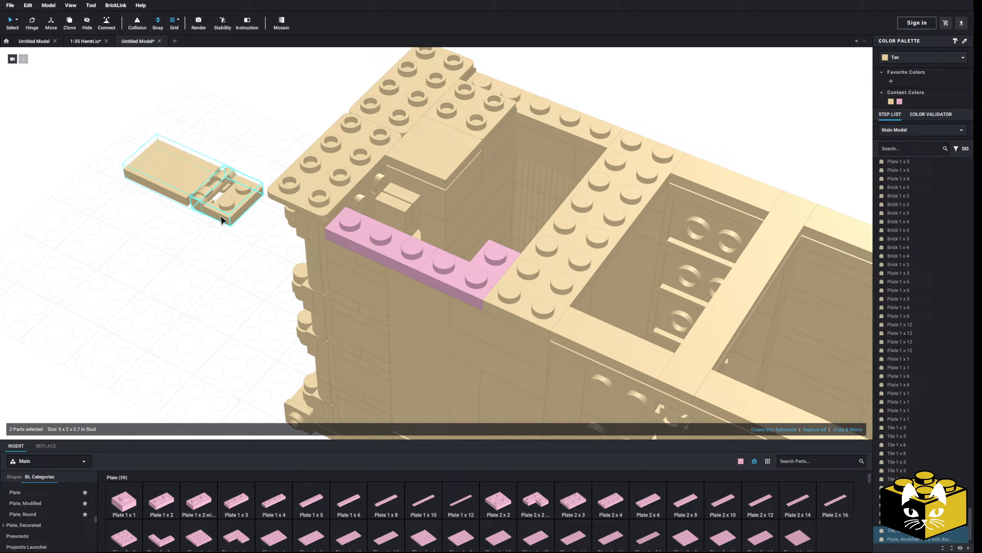
left_click(899, 101)
left_click(768, 116)
left_click(155, 166)
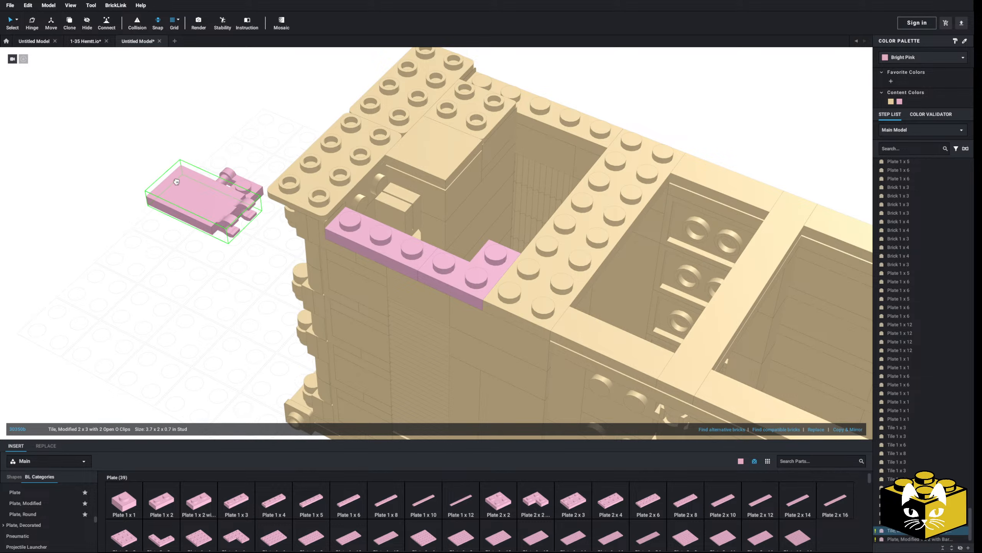
left_click(98, 138)
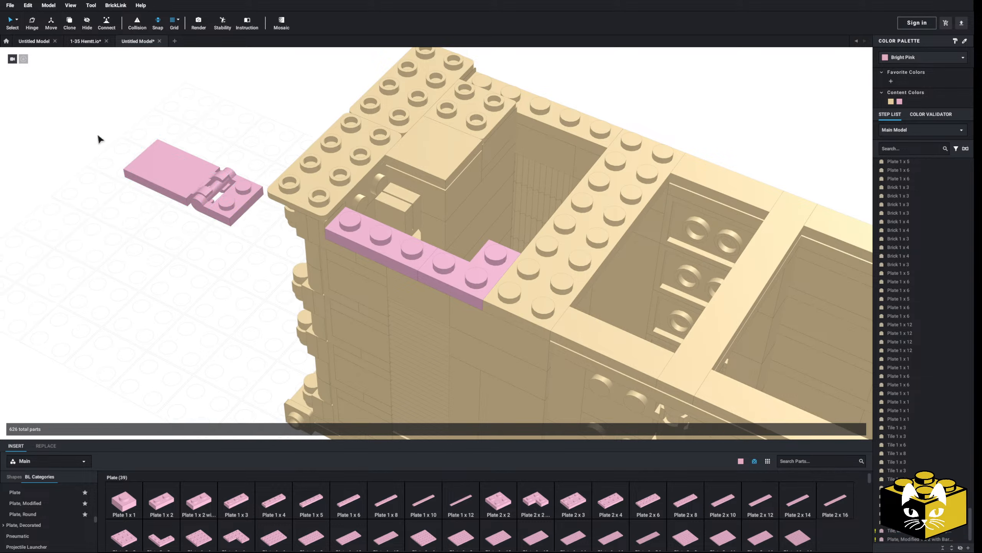
Step: Move the hinged tile assembly onto the roof opening, seating its handle plate on the 2 x 2 corner plate
left_click_drag(223, 221, 507, 247)
left_click(228, 262)
right_click_drag(228, 261, 180, 268)
Step: Lay a 1 x 6 tile along the near side rim beside the hinged tile, starting at the end plates
scroll(42, 502, "down", 5)
scroll(42, 501, "down", 5)
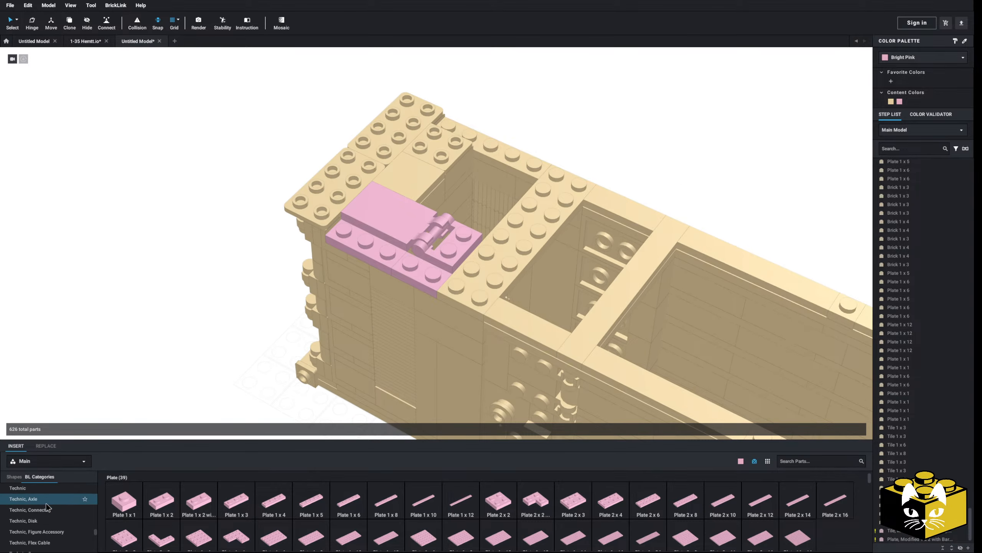
left_click(10, 509)
left_click_drag(335, 499, 371, 232)
Step: Place a 1 x 4 plate across the opening under the handle plate, in line with the corner plate's inner stud
right_click_drag(372, 233, 182, 348)
scroll(63, 499, "up", 3)
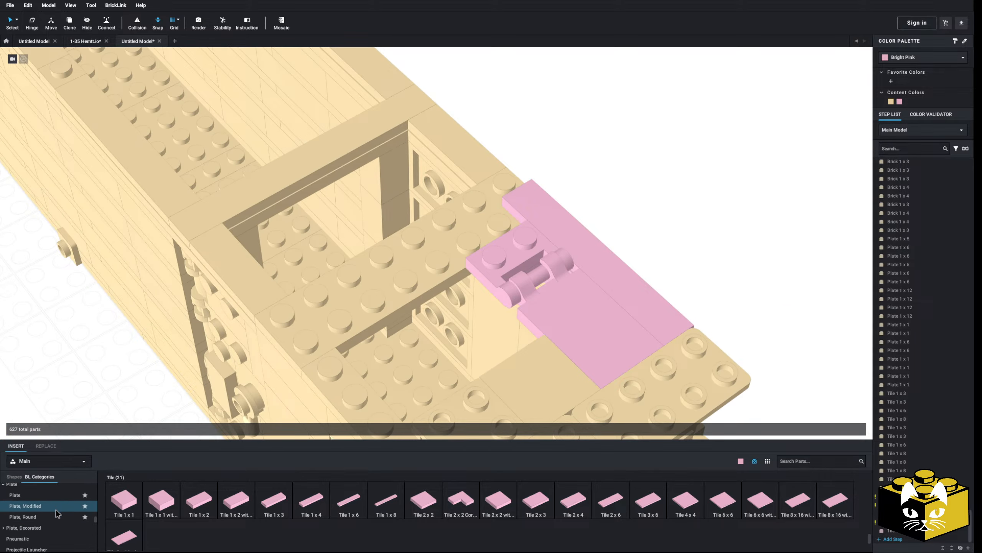
scroll(58, 514, "up", 1)
left_click(23, 508)
left_click_drag(274, 501, 420, 322)
right_click_drag(675, 189, 197, 262)
left_click(129, 251)
middle_click_drag(130, 251, 157, 251)
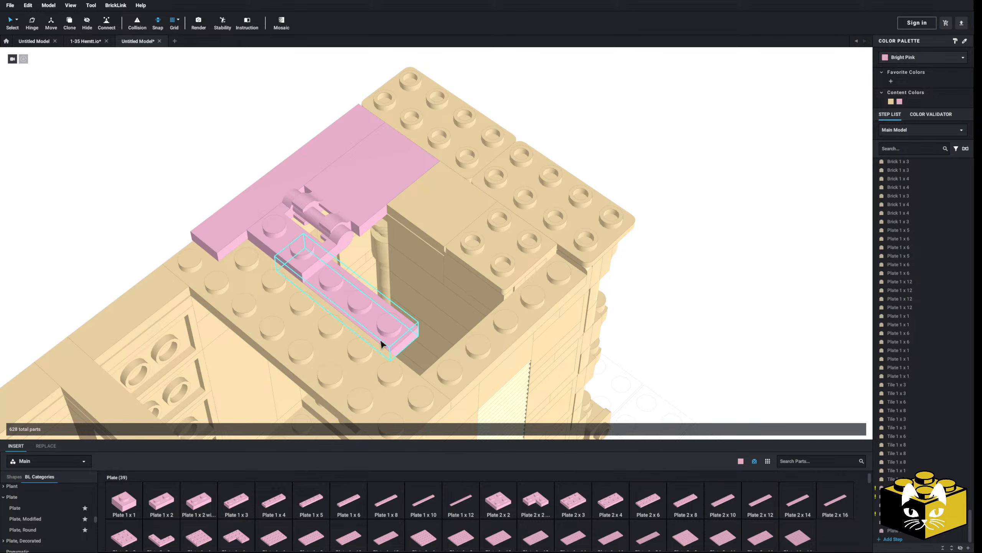
Step: Place a 1 x 2 tile on the side rim opposite the hinged tile, directly against the end plates
scroll(610, 332, "down", 3)
right_click_drag(610, 332, 608, 329)
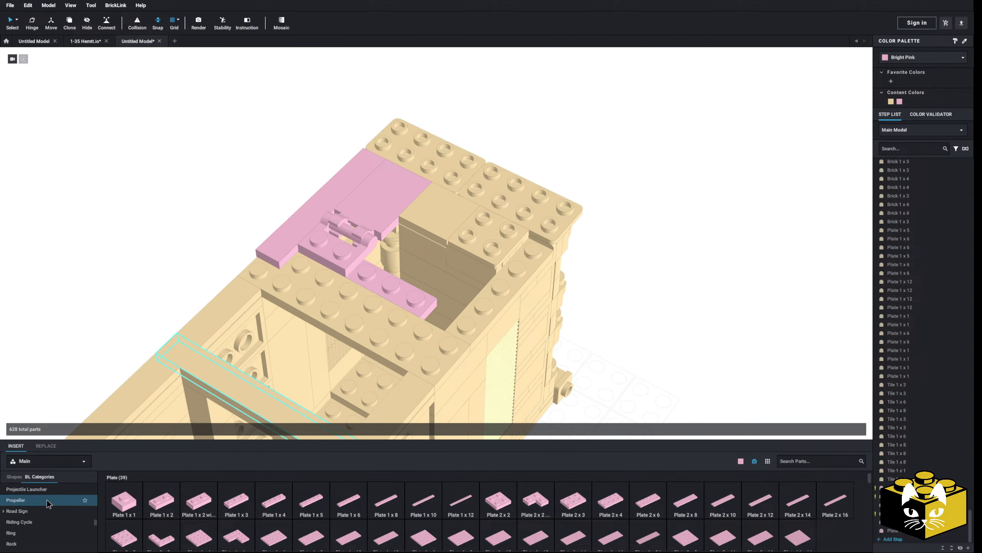
scroll(46, 500, "down", 5)
left_click(25, 509)
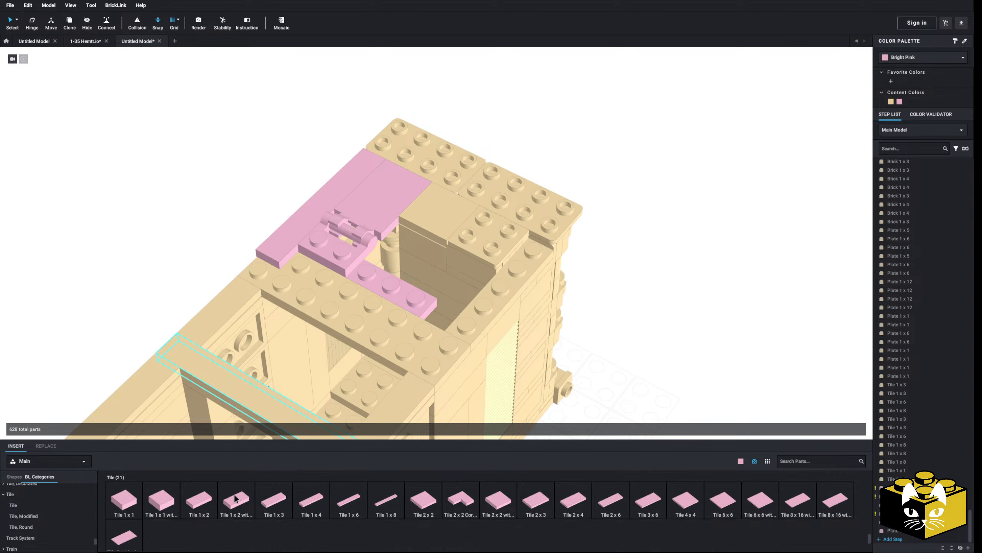
left_click_drag(198, 501, 525, 257)
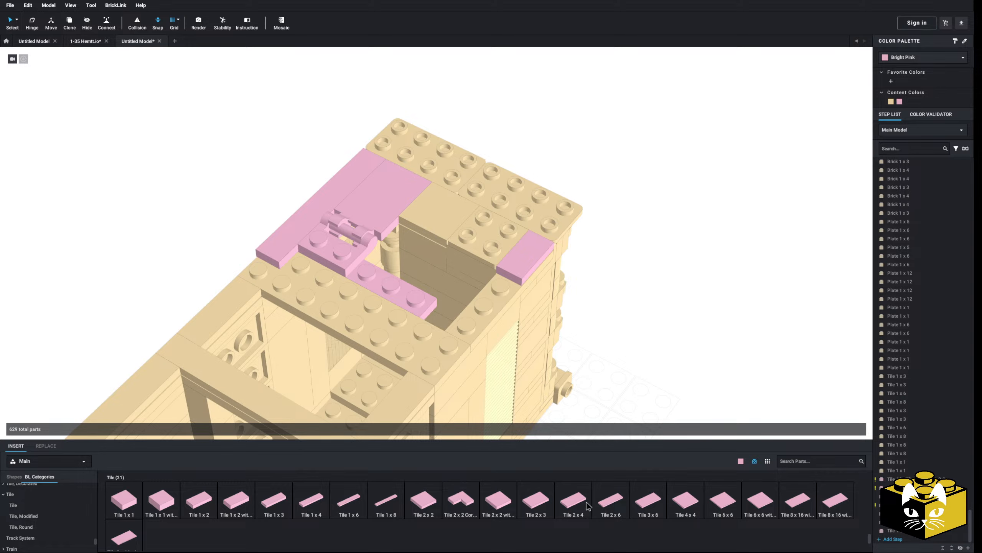
Step: Lay two 2 x 4 tiles side by side over the roof opening, next to the hinged tile assembly
left_click_drag(573, 500, 387, 268)
right_click_drag(387, 268, 622, 355)
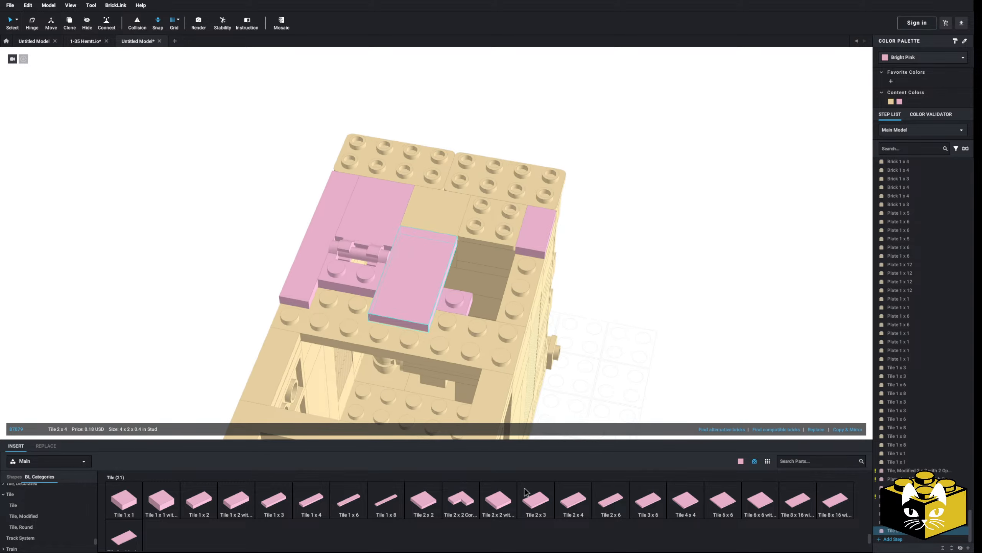
left_click_drag(566, 491, 471, 291)
Step: Delete the 1 x 2 rim tile and the tan rim plate beneath it on the side opposite the hinged tile
key("Delete")
right_click_drag(547, 218, 540, 246)
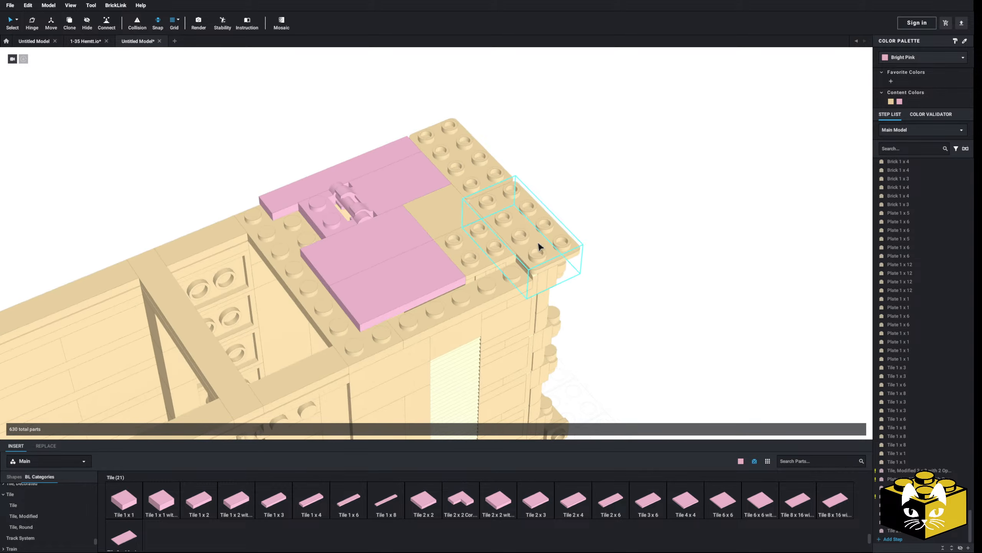
left_click(487, 290)
key("Delete")
Step: Copy the 2 x 2 corner plate and 1 x 3 plate beneath the hinged side's rim tile onto the opposite rim
right_click_drag(487, 290, 544, 290)
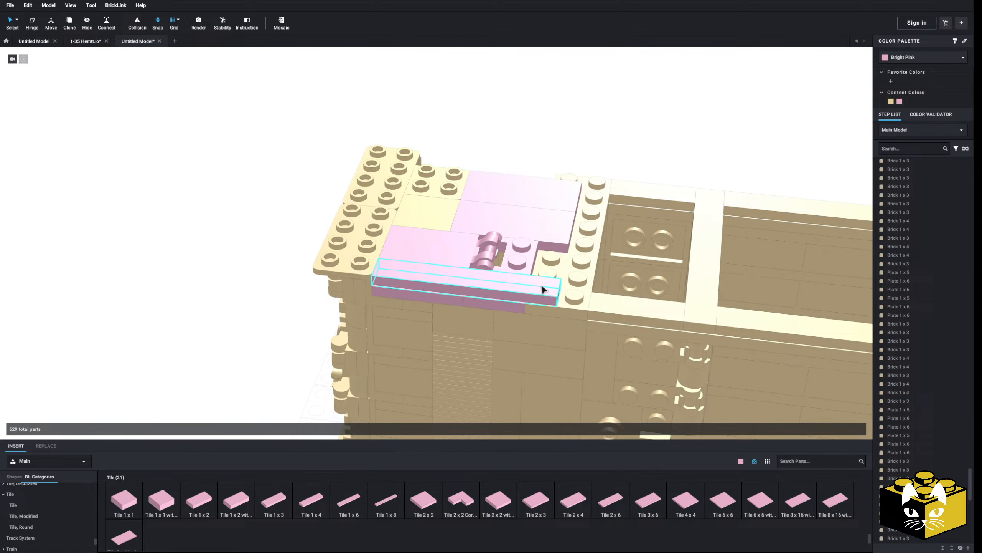
left_click(475, 305)
right_click_drag(449, 301, 811, 405)
left_click(848, 429)
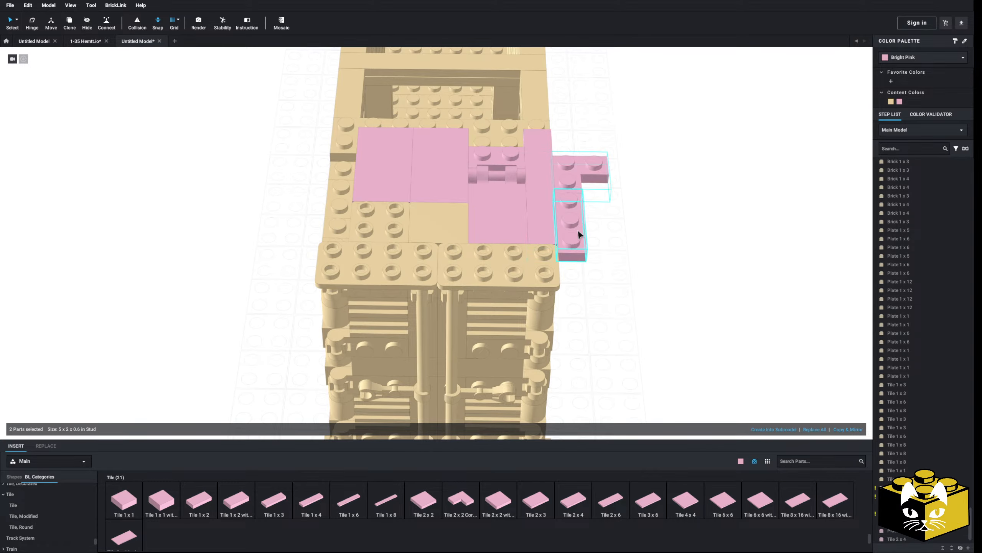
right_click_drag(572, 201, 661, 216)
left_click(615, 212)
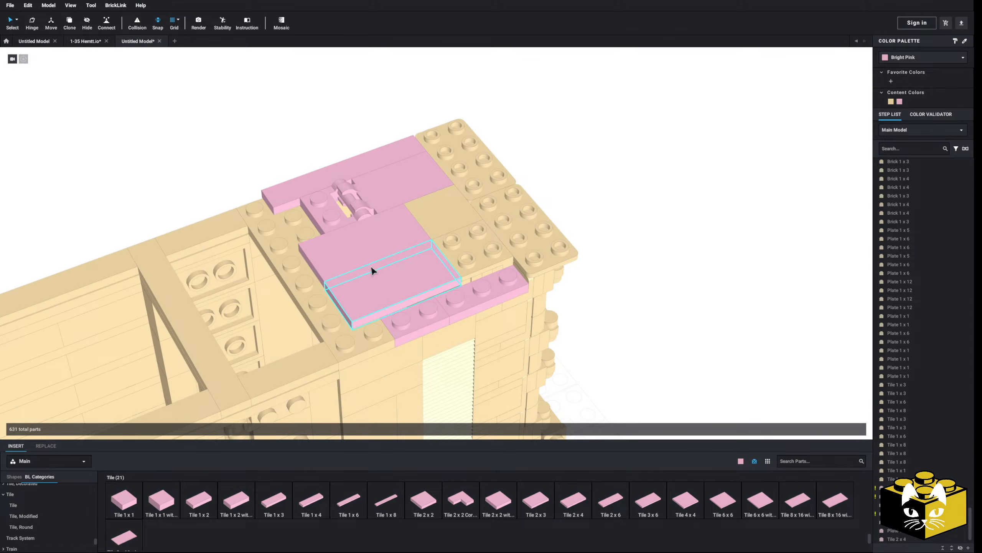
Step: Copy the 1 x 6 rim tile and lay the copy on the opposite rim, over the pink plates beside the 2 x 4 tiles
right_click(331, 169)
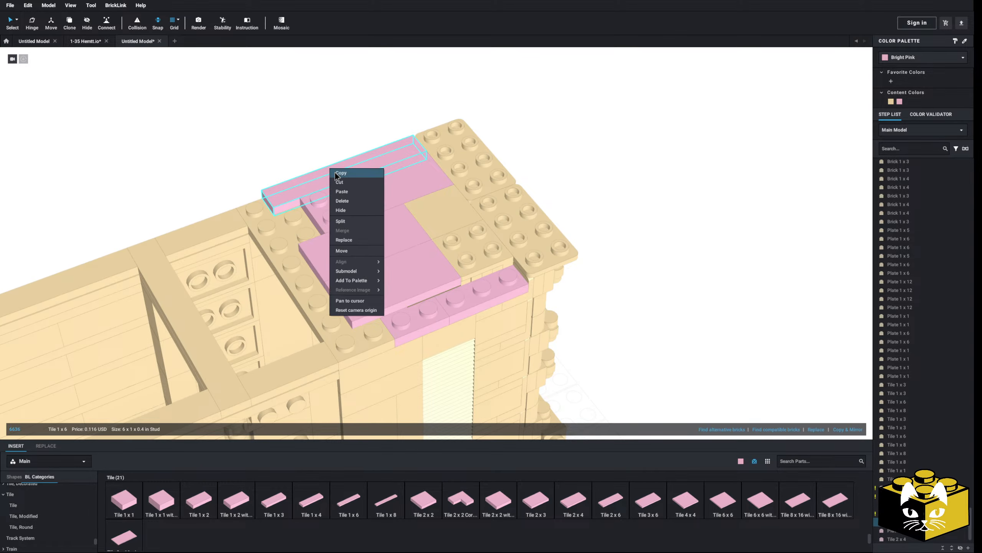
left_click(337, 174)
right_click(246, 132)
left_click(256, 155)
left_click(441, 294)
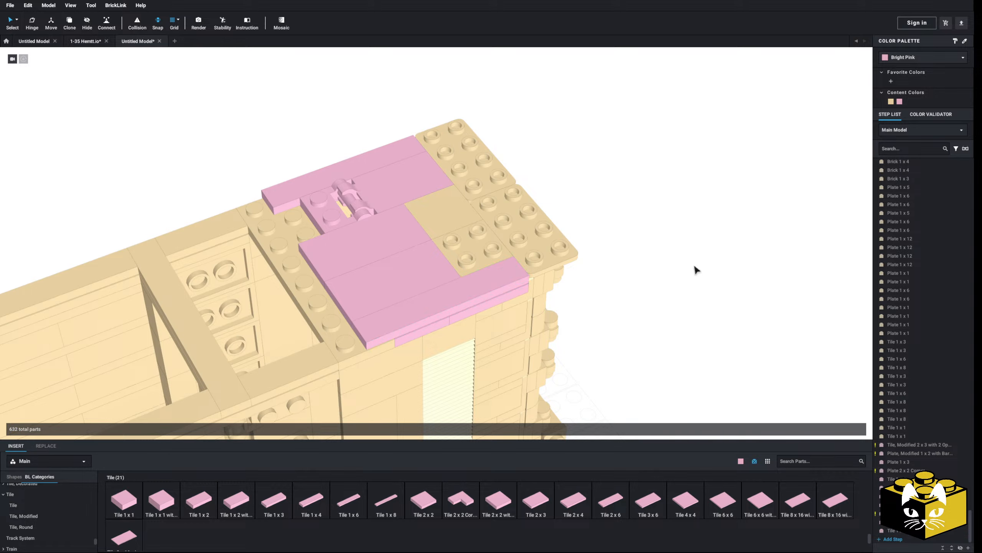
Step: Fill the gap behind the hinge plate with a 1 x 2 tile and lay a 1 x 8 tile across the roof's inner edge
left_click(203, 502)
key("Right")
left_click(300, 222)
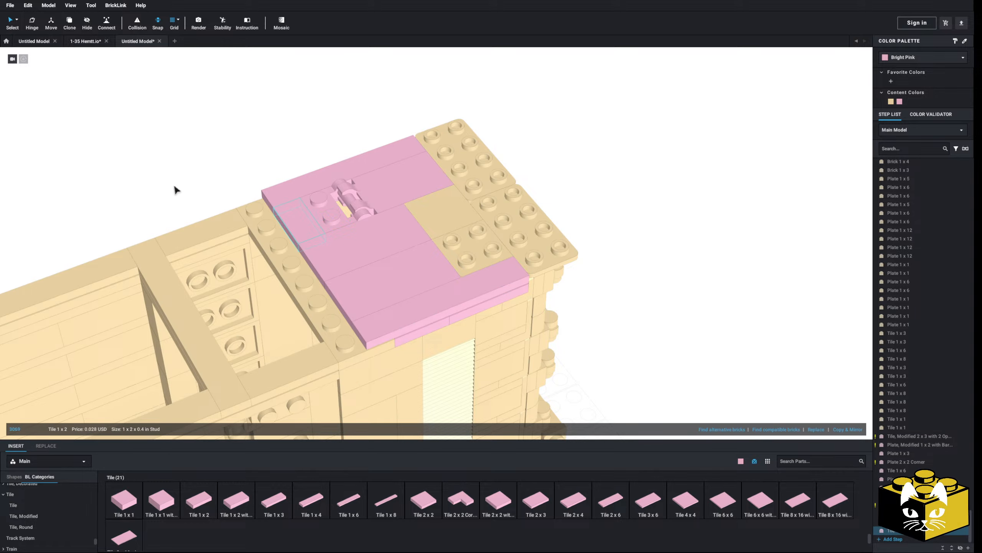
left_click(384, 505)
key("Right")
left_click(302, 264)
left_click(189, 148)
scroll(185, 210, "down", 3)
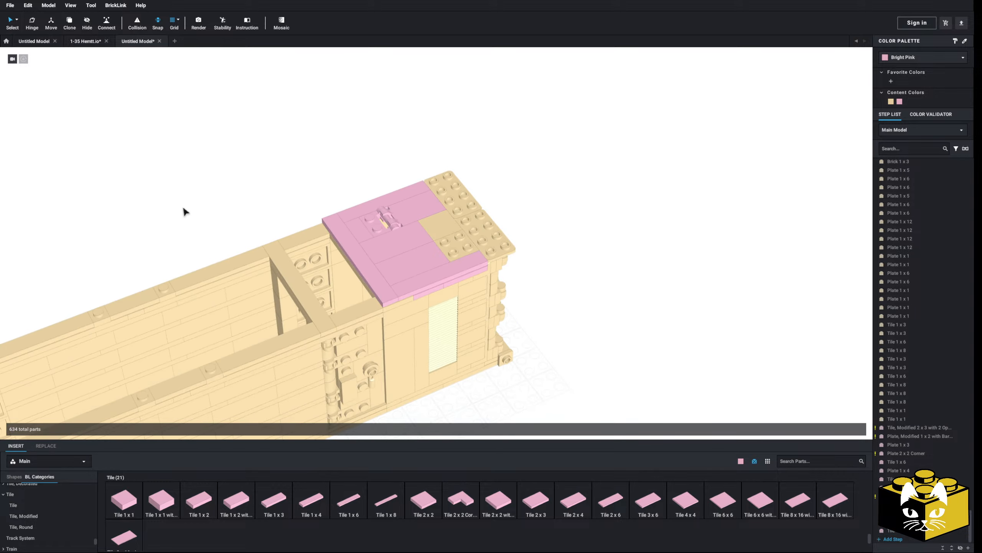
Step: Delete the rim plates along both sides of the roof opening at the opposite end of the model
middle_click_drag(184, 212, 309, 172)
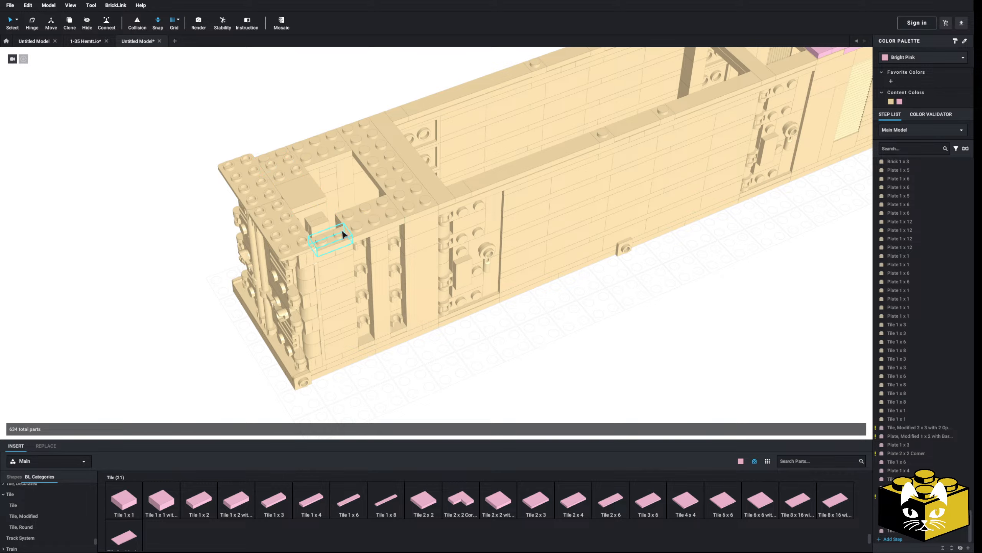
left_click(358, 229)
left_click(278, 153, "ctrl")
key("Delete")
Step: Select all Bright Pink parts of the finished roof end by color and copy them
middle_click_drag(274, 131, 250, 156)
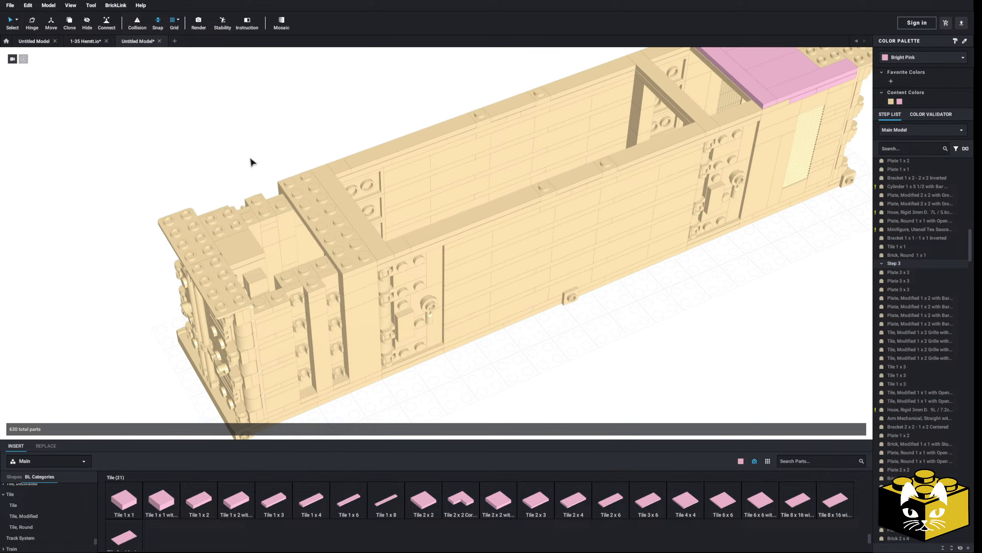
right_click_drag(250, 155, 240, 163)
middle_click_drag(359, 151, 249, 163)
right_click_drag(250, 167, 262, 169)
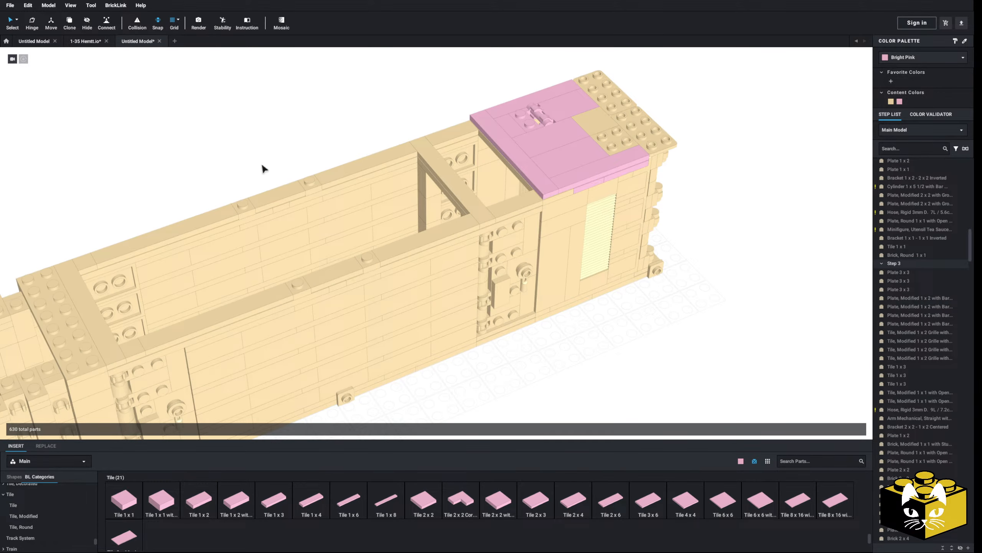
left_click(18, 22)
left_click(338, 83)
left_click(517, 113)
right_click(514, 112)
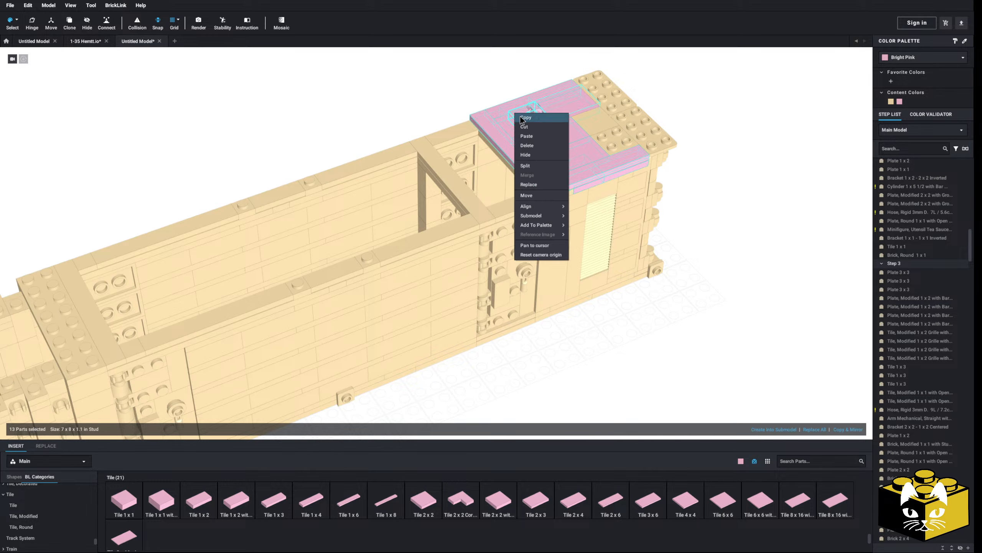
left_click(523, 126)
Step: Paste the copied roof section, rotate it 180 degrees and seat it on the opposite end of the model
right_click(364, 91)
left_click(376, 115)
key("Left")
key("Left")
middle_click_drag(41, 201, 318, 145)
left_click_drag(451, 118, 294, 316)
left_click(237, 178)
right_click_drag(237, 179, 224, 147)
Step: Swing the hinged tile on the pasted roof section open to an upright position
middle_click_drag(104, 189, 264, 200)
right_click_drag(264, 200, 261, 212)
left_click(28, 28)
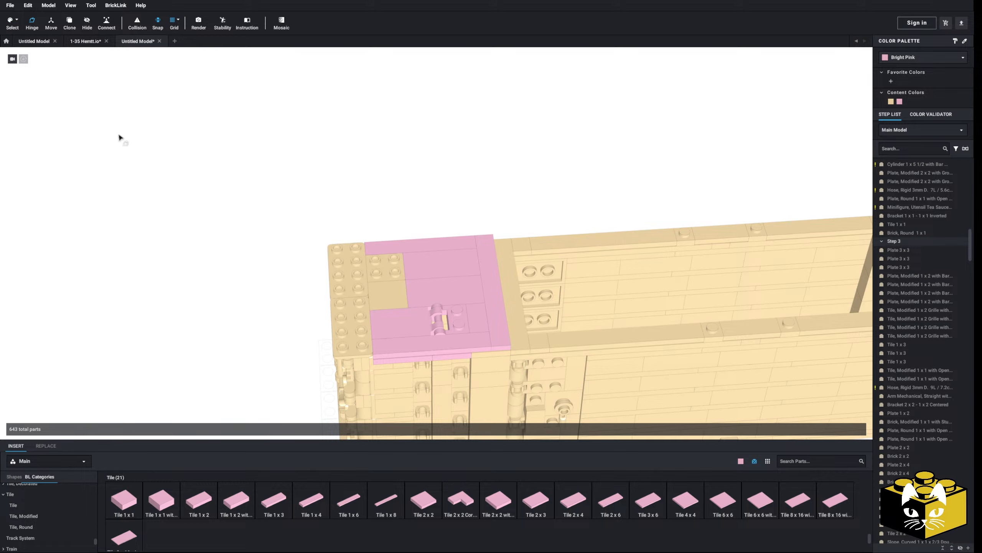
middle_click_drag(216, 189, 215, 159)
scroll(216, 159, "up", 3)
left_click(394, 318)
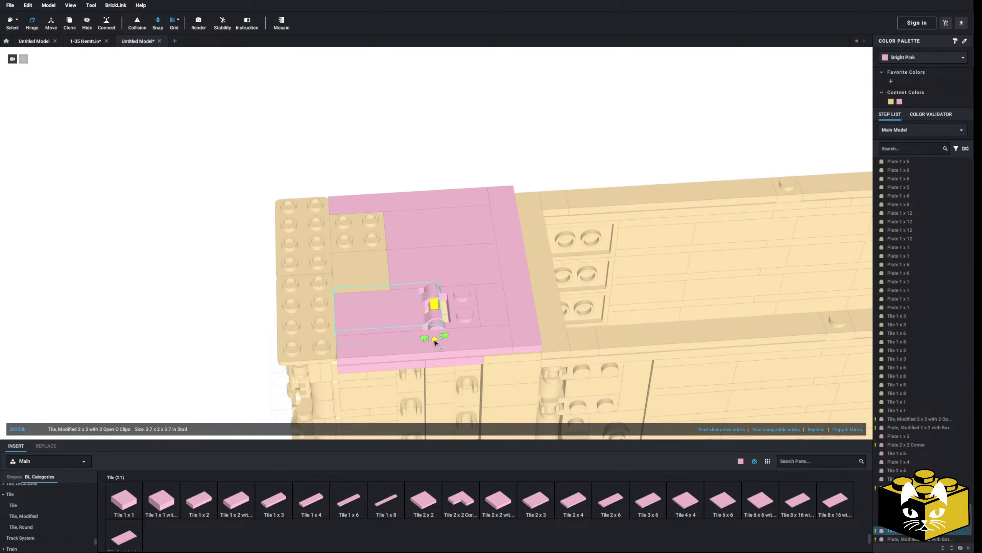
left_click_drag(435, 340, 432, 305)
left_click(403, 125)
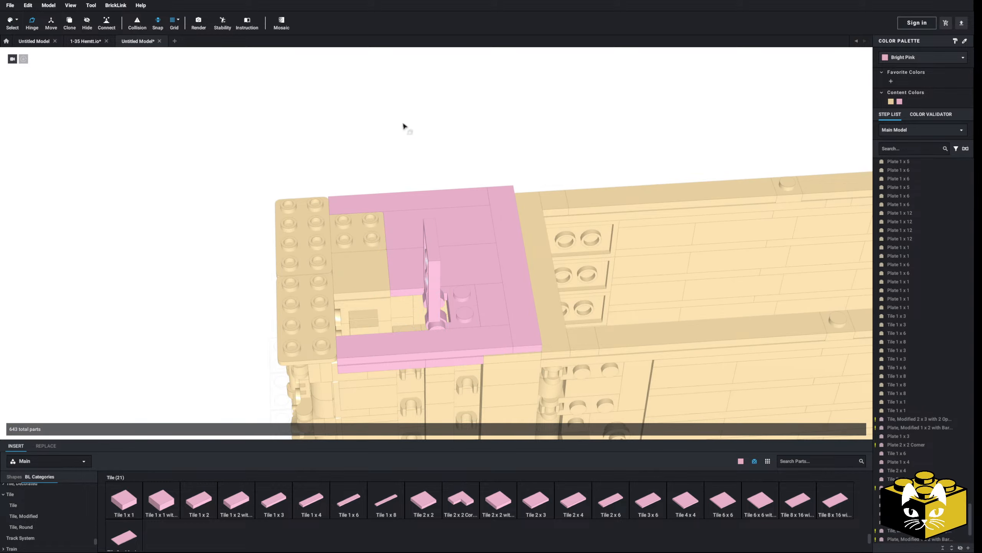
right_click_drag(402, 125, 416, 82)
middle_click_drag(454, 284, 483, 191)
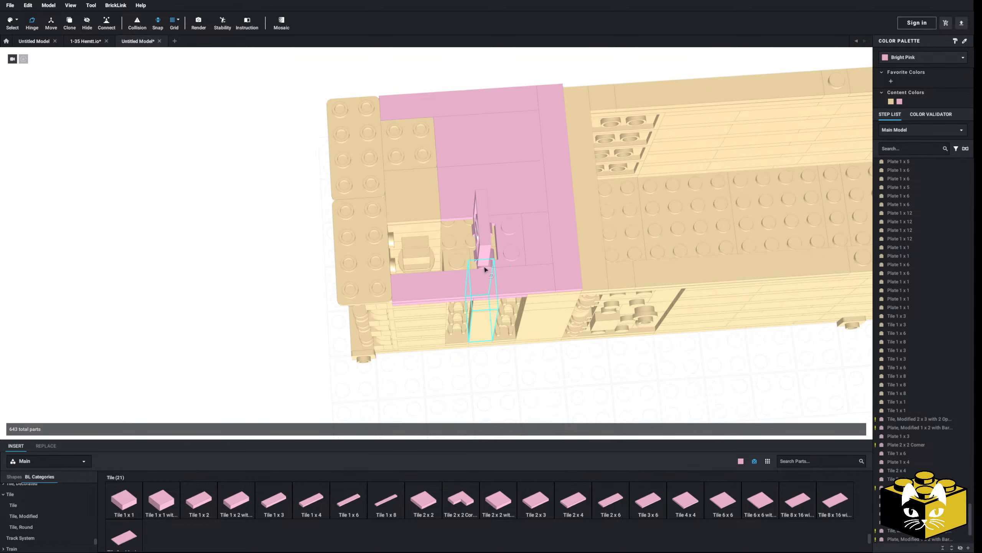
Step: Place a 1 x 2 tile without groove on the exposed studs inside the open hatch
left_click(16, 20)
left_click(38, 20)
right_click_drag(283, 243, 285, 270)
scroll(569, 264, "up", 6)
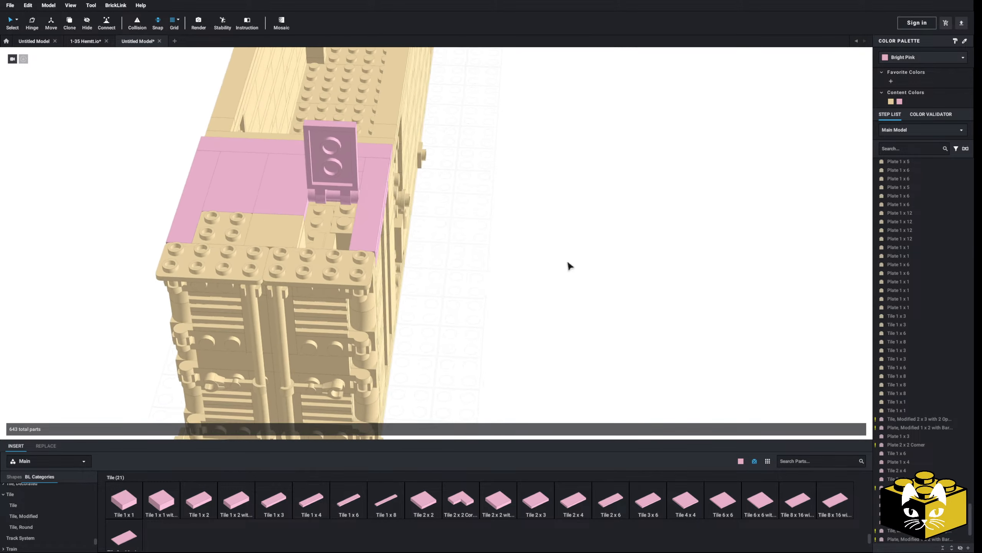
right_click_drag(570, 255, 574, 260)
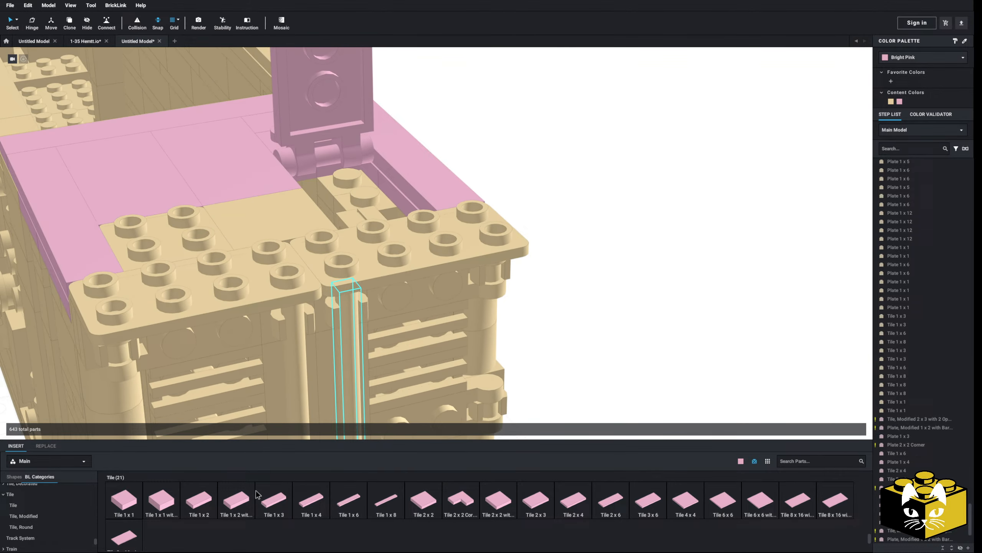
left_click(233, 508)
left_click(370, 182)
left_click(520, 164)
scroll(519, 164, "down", 5)
right_click_drag(519, 164, 529, 163)
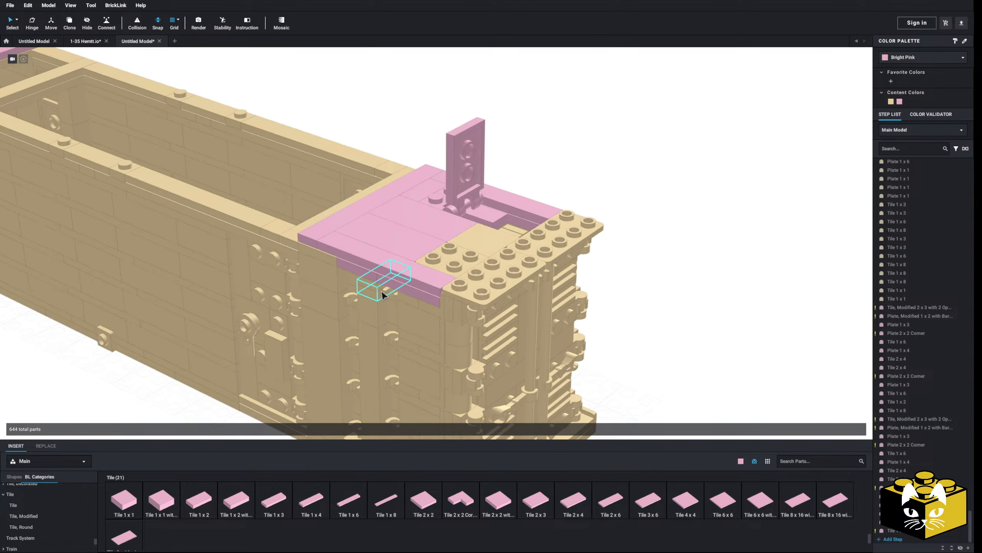
Step: Lift off the 2 x 4 tile beside the far rim, place a 1 x 2 tile on the studs below, and refit it
right_click_drag(378, 282, 346, 281)
left_click_drag(358, 203, 185, 236)
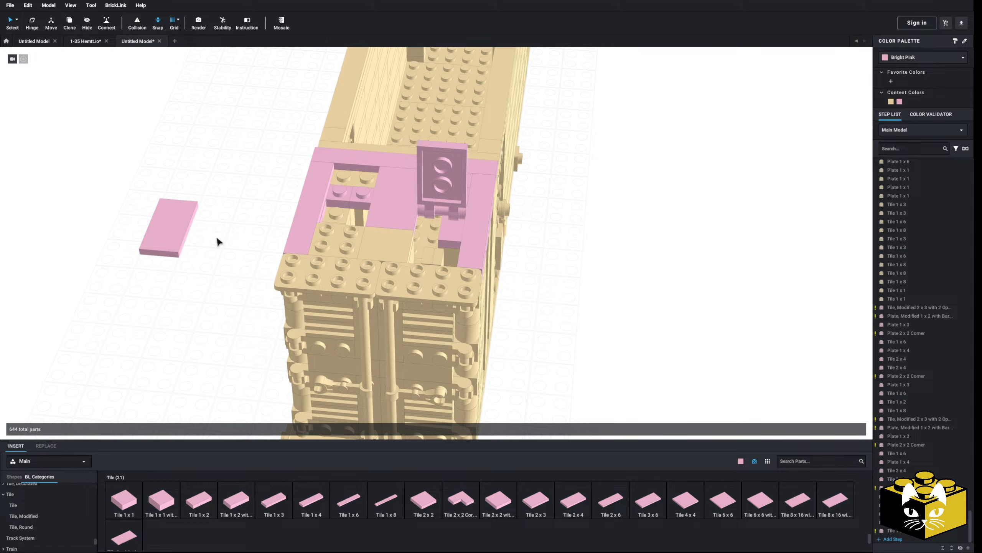
left_click(206, 494)
key("Escape")
left_click(181, 220)
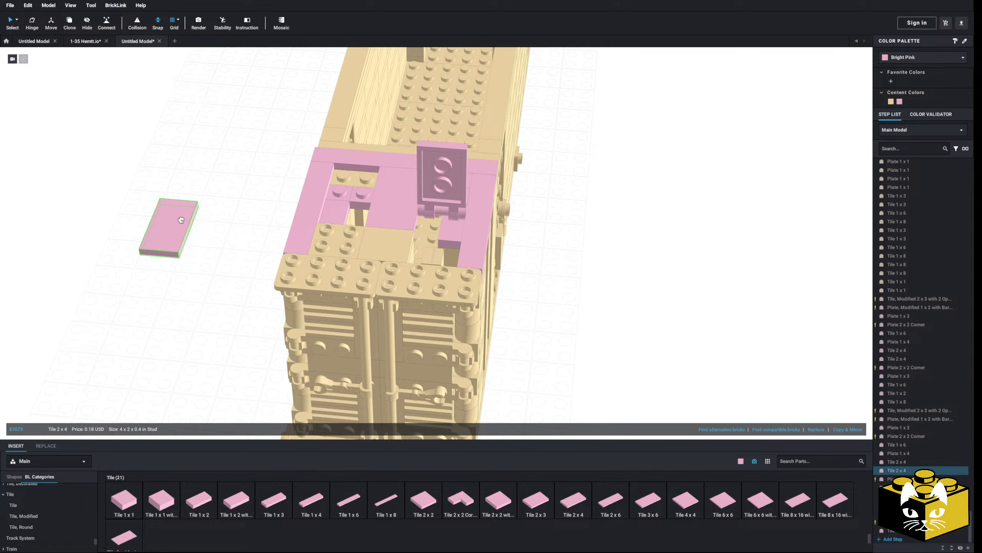
left_click_drag(172, 229, 349, 202)
left_click(175, 205)
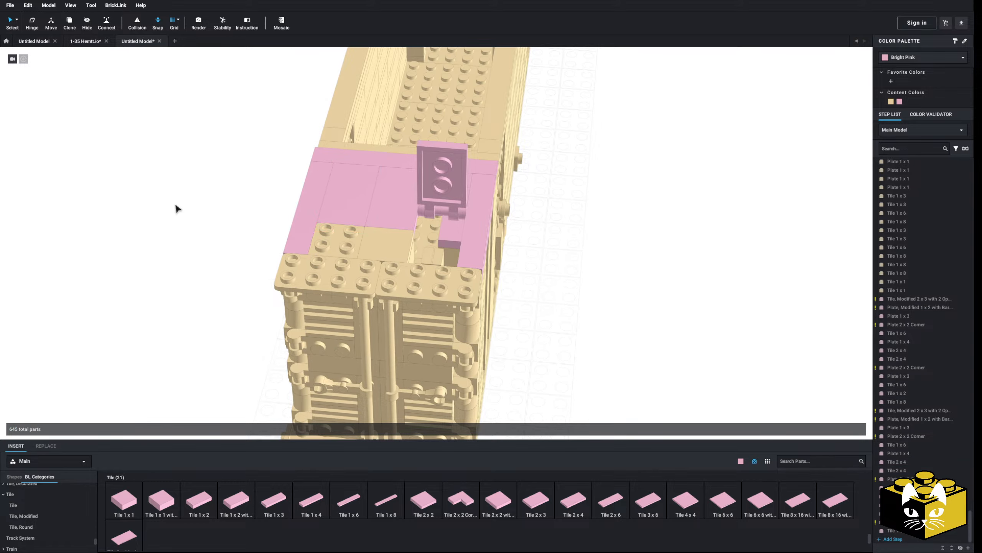
Step: Swing the upright hinged tile back down flat over the hatch opening
right_click_drag(175, 205, 408, 185)
left_click(395, 189)
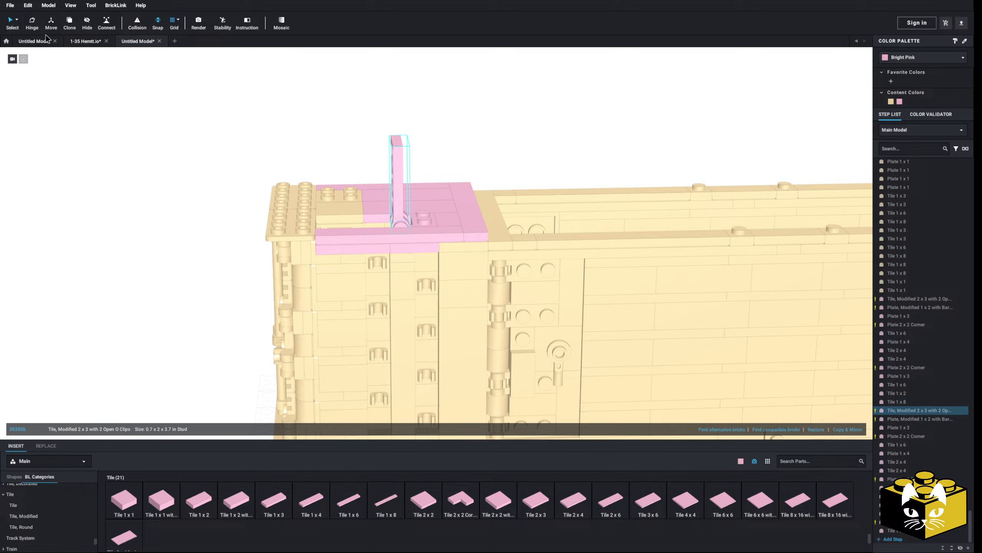
left_click_drag(401, 267, 434, 232)
left_click(196, 187)
Step: Select all Bright Pink parts by color and recolor them Tan
scroll(162, 151, "down", 3)
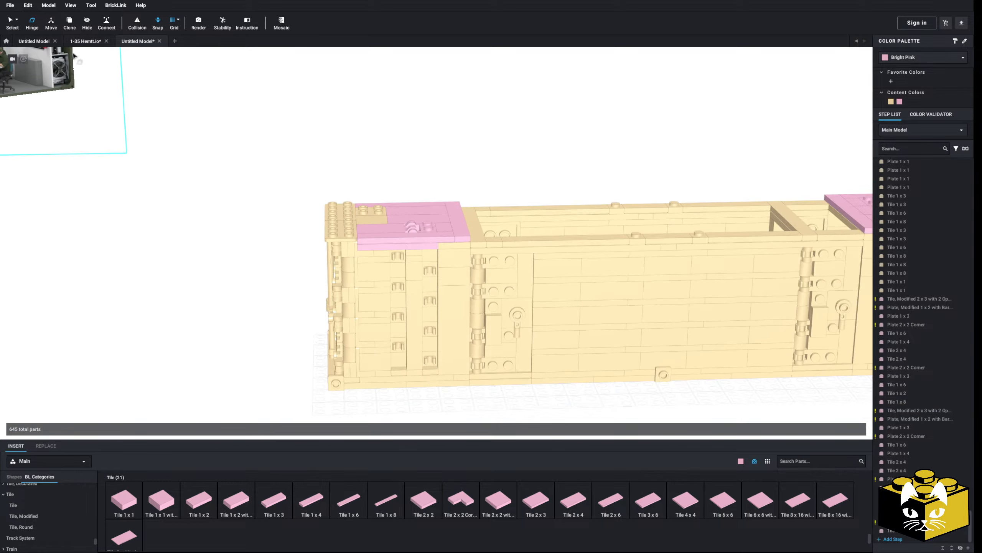
left_click(18, 21)
left_click(39, 31)
left_click(423, 227)
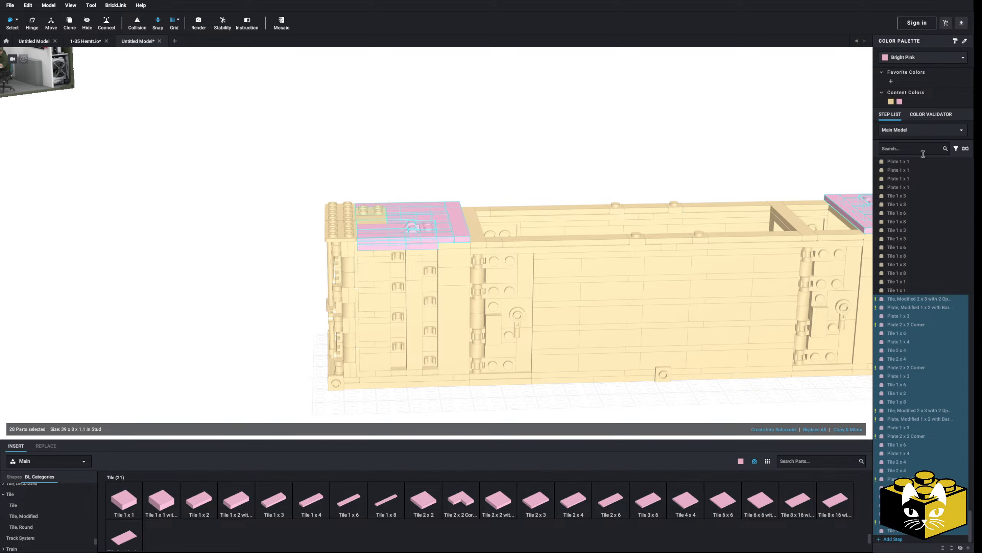
left_click(891, 102)
left_click(701, 133)
Step: Examine the whole model with the roof sections on both ends from several angles
middle_click_drag(700, 133, 491, 132)
scroll(491, 132, "down", 3)
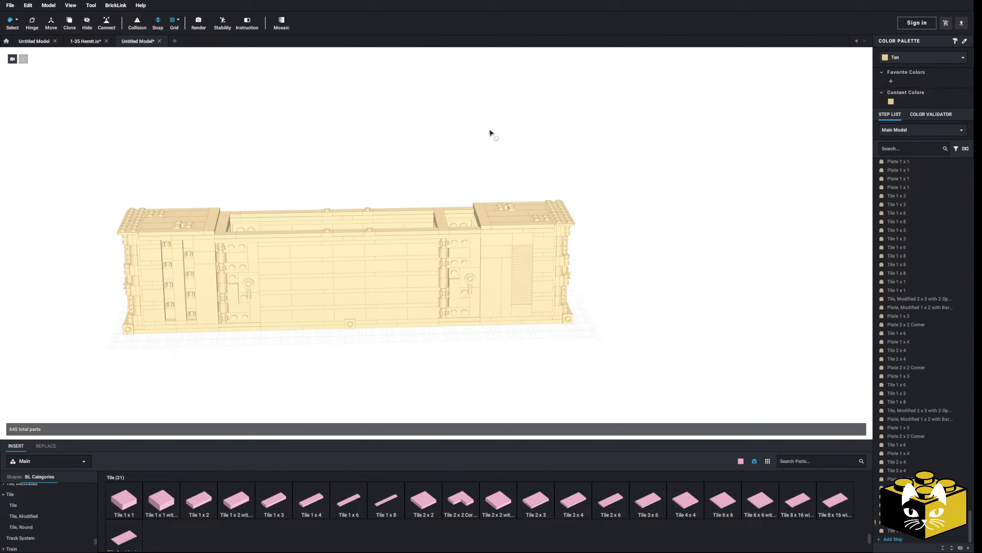
right_click_drag(490, 132, 490, 144)
middle_click_drag(490, 144, 482, 135)
right_click_drag(482, 136, 471, 138)
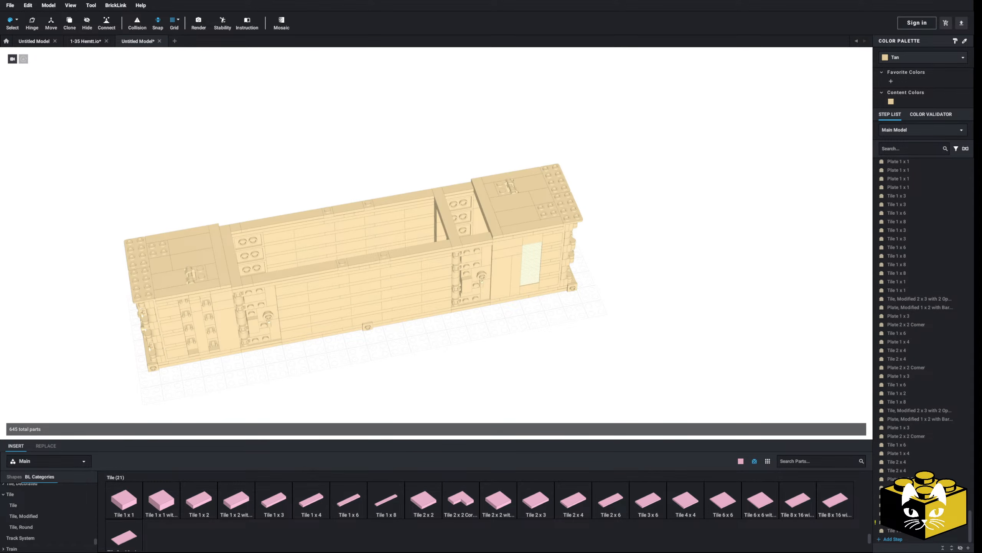
left_click(18, 22)
left_click(41, 30)
middle_click_drag(178, 168, 230, 185)
right_click_drag(230, 184, 258, 184)
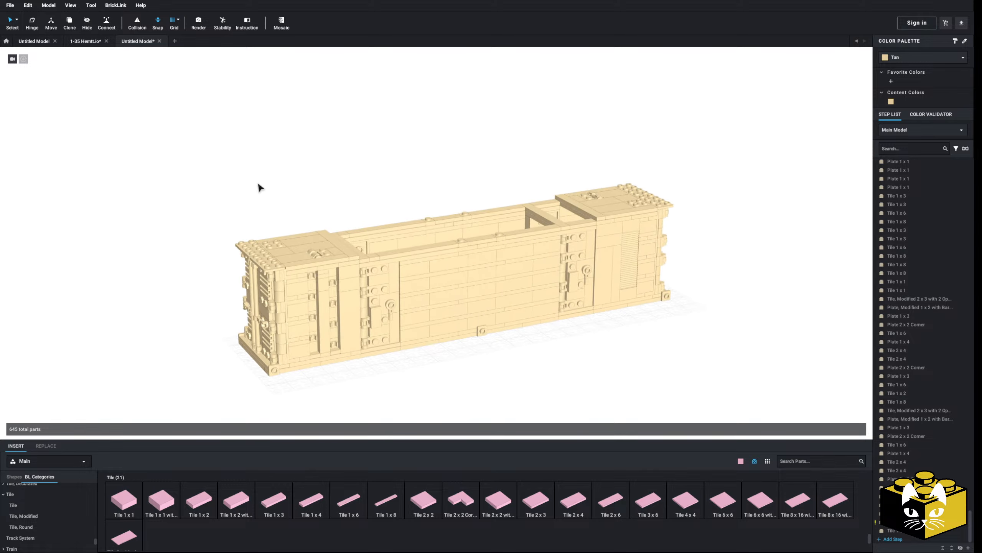
Step: Lift the hinged tile off the hatch opening and delete the 1 x 2 tile without groove inside
right_click_drag(650, 358, 640, 365)
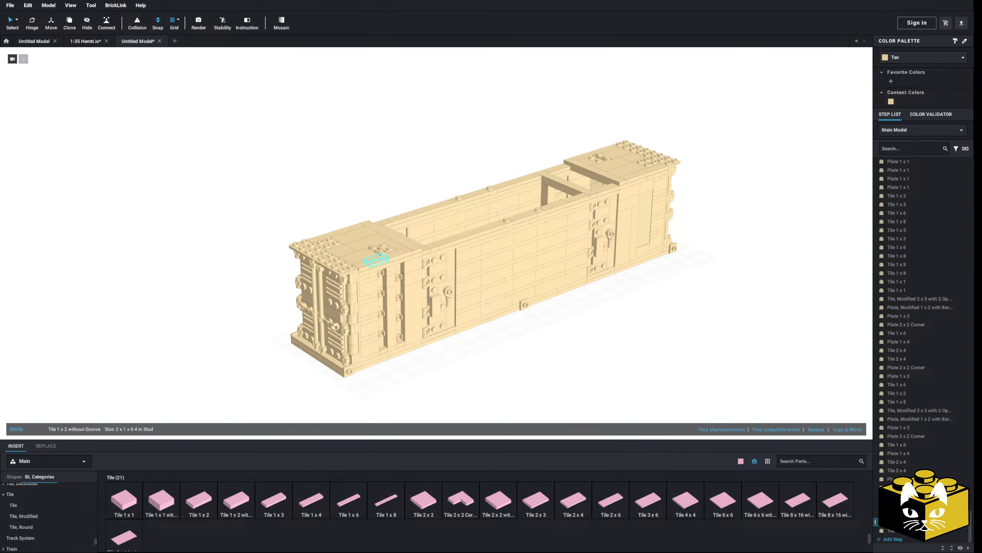
scroll(600, 410, "up", 5)
middle_click_drag(597, 410, 699, 380)
left_click_drag(538, 228, 316, 242)
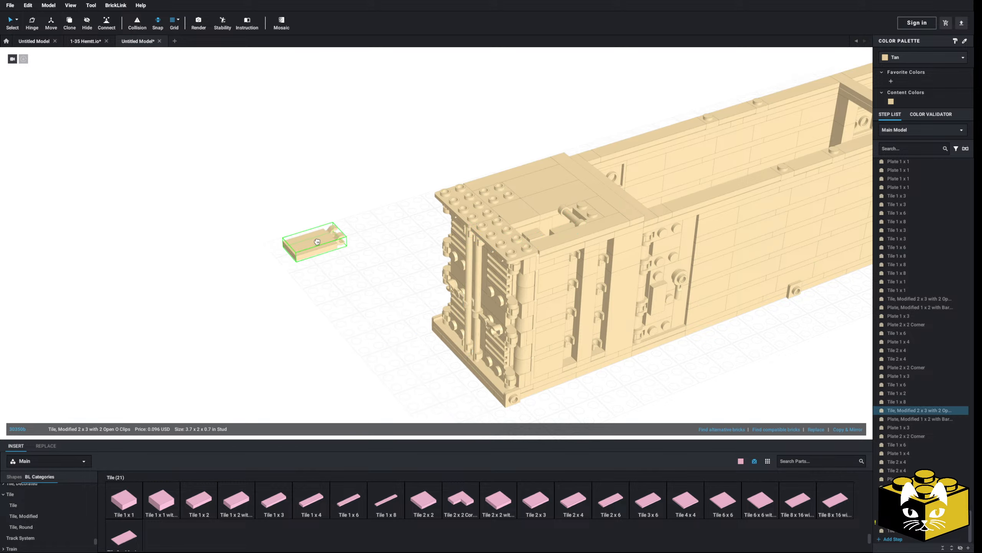
right_click_drag(329, 237, 333, 259)
key("Delete")
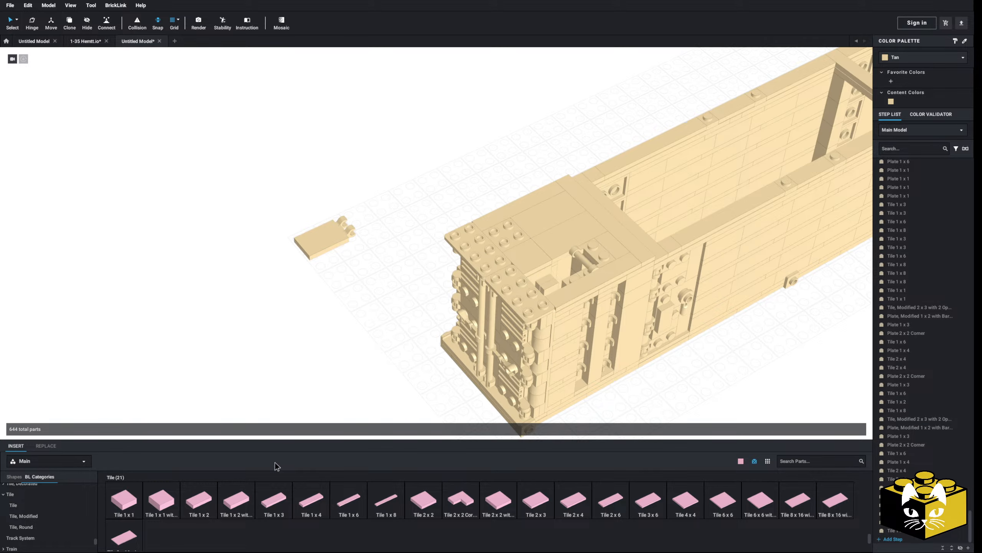
Step: Place a 1 x 2 tile inside the open roof hatch and recolor it Tan
left_click_drag(214, 473, 577, 270)
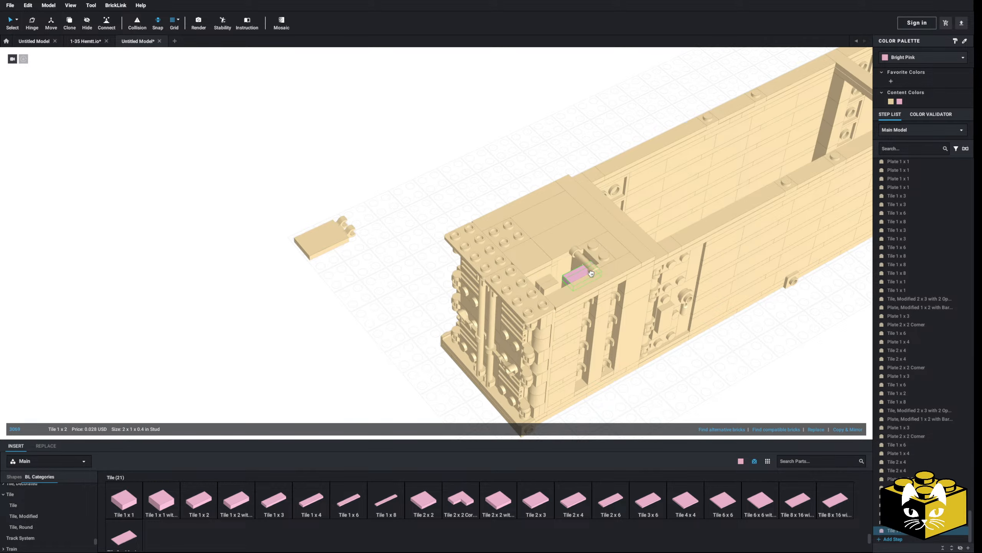
left_click(588, 265)
left_click(587, 277)
left_click(891, 102)
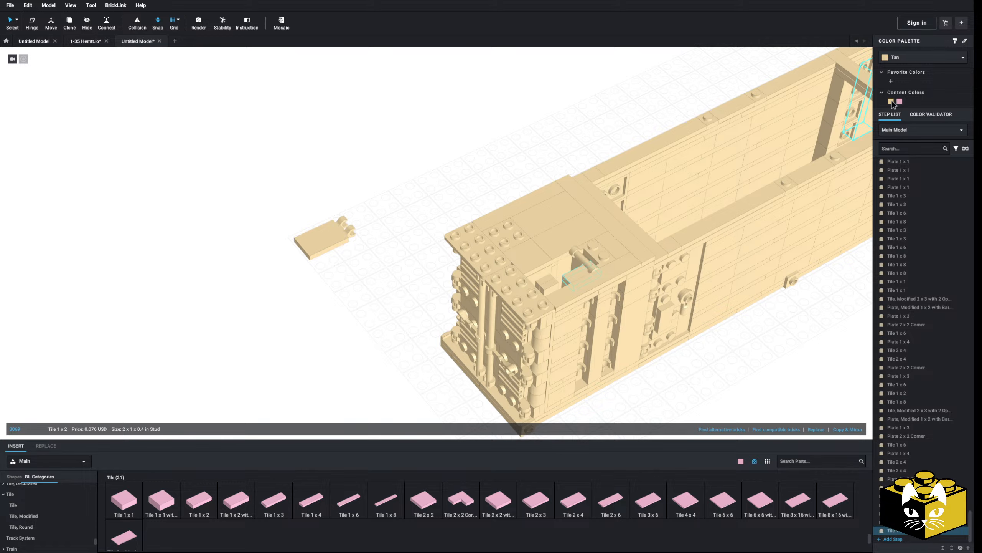
Step: Set the hinged 2 x 3 tile with open O clips back over the hatch opening
left_click_drag(325, 237, 546, 275)
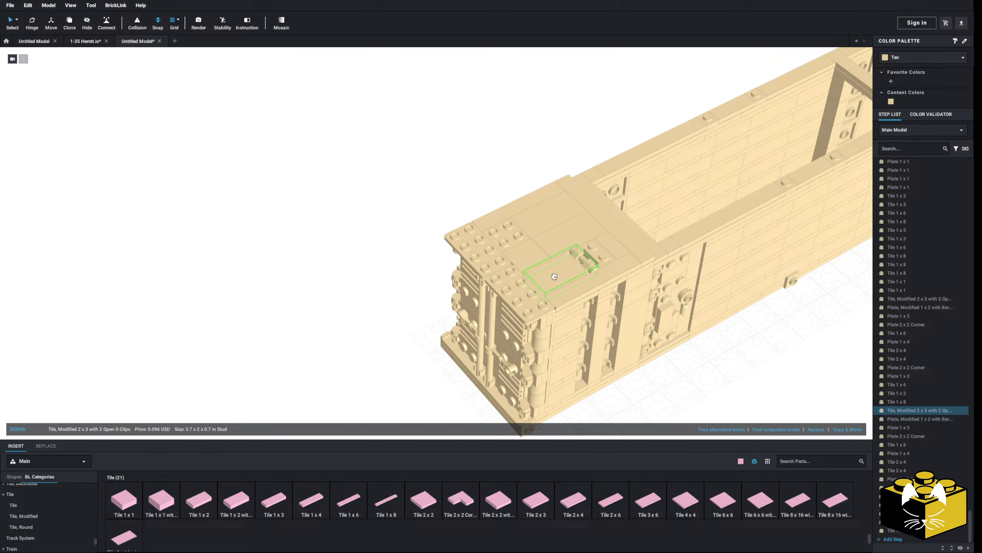
left_click(362, 289)
right_click_drag(361, 290, 469, 198)
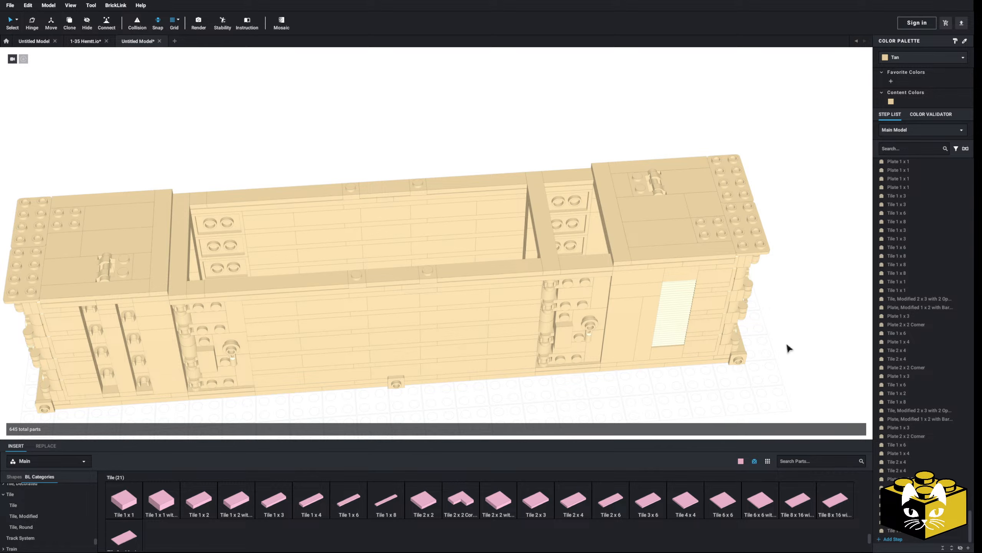
Step: Insert a 2 x 4 tile, rotate it a quarter turn and place it on the ground beside the box's long side
middle_click_drag(787, 345, 806, 325)
right_click_drag(648, 350, 598, 376)
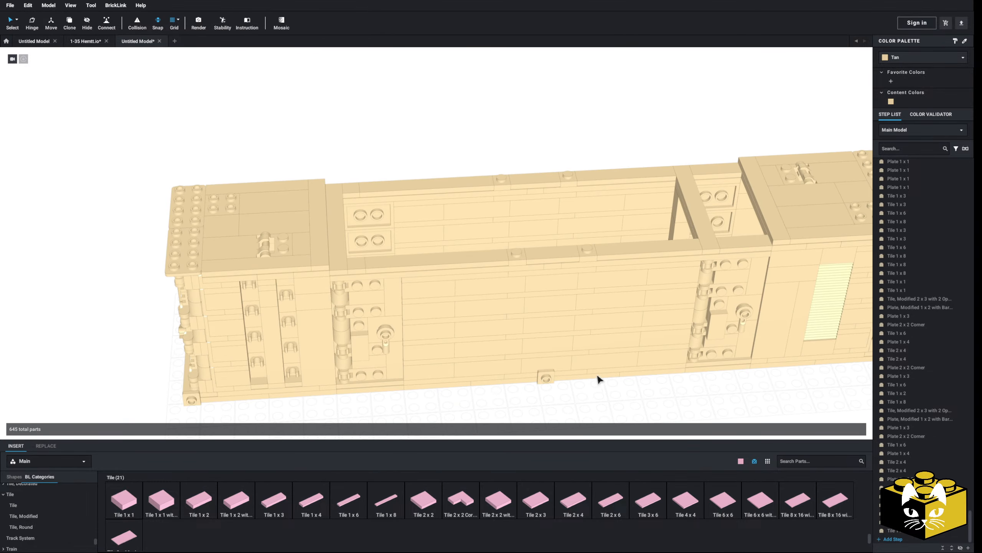
middle_click_drag(598, 376, 602, 340)
left_click(573, 504)
middle_click_drag(418, 352, 453, 322)
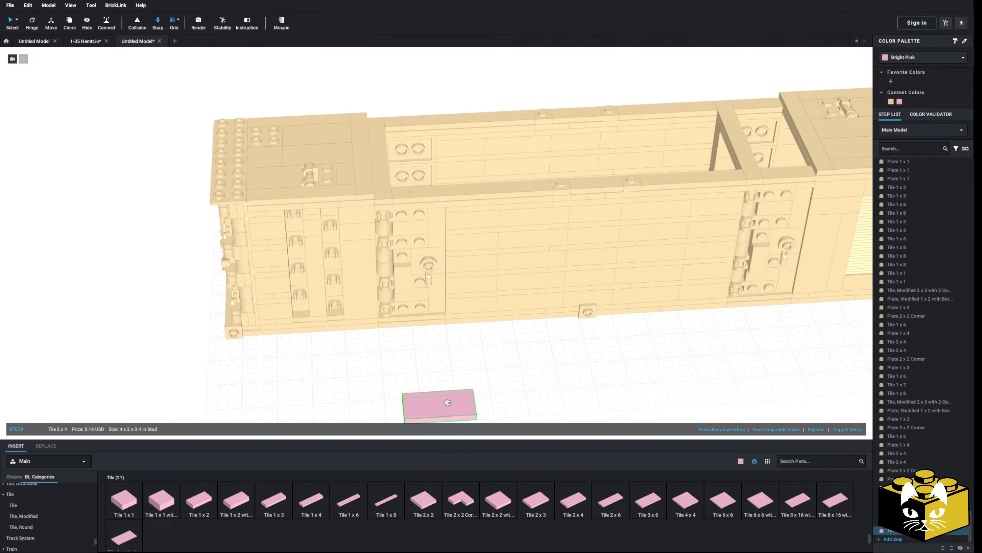
key("Right")
left_click(416, 359)
right_click_drag(340, 278, 467, 327)
middle_click_drag(467, 327, 374, 358)
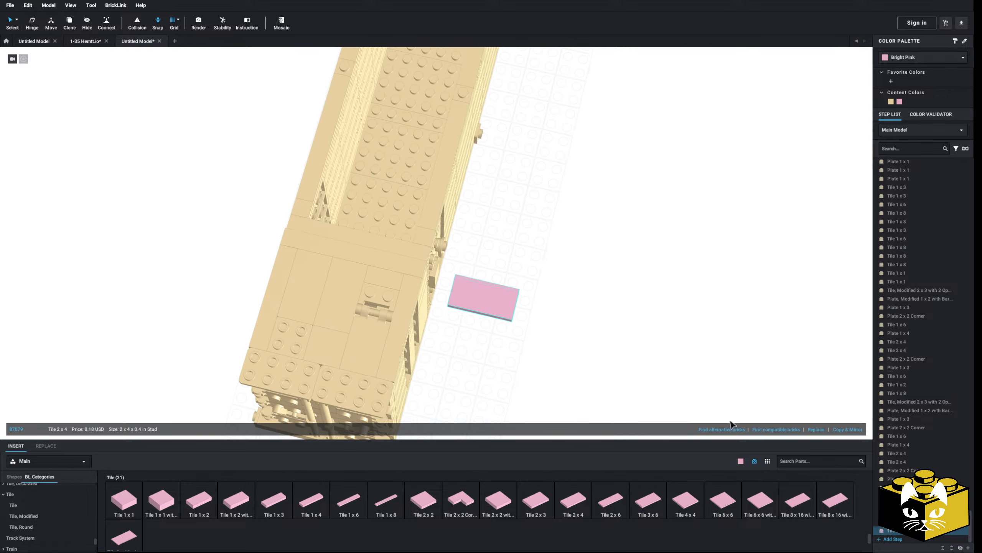
Step: Duplicate the 2 x 4 tile end to end, then repeat the pair sideways to form a 12 x 8 stud block of twelve tiles
left_click(848, 428)
right_click_drag(750, 348, 562, 330)
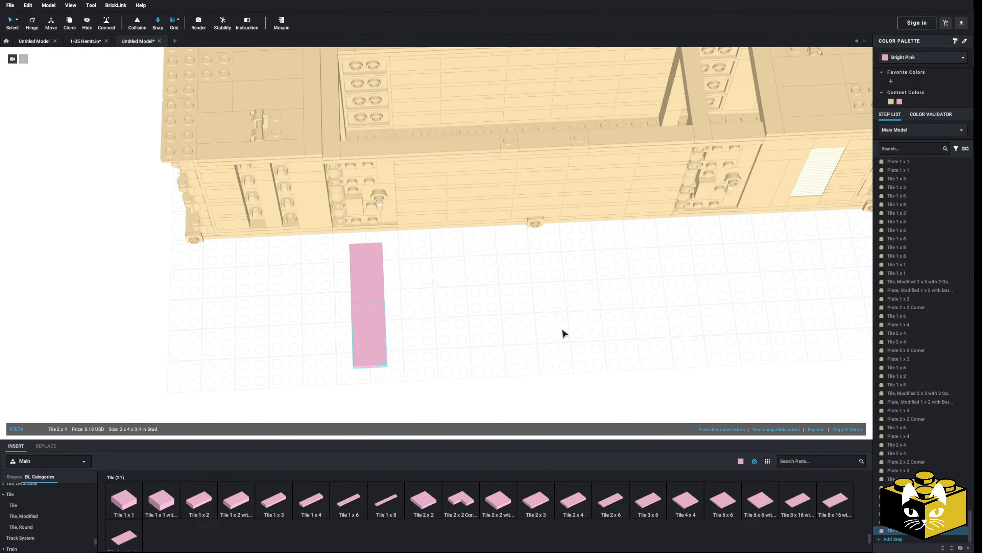
middle_click_drag(427, 290, 405, 327)
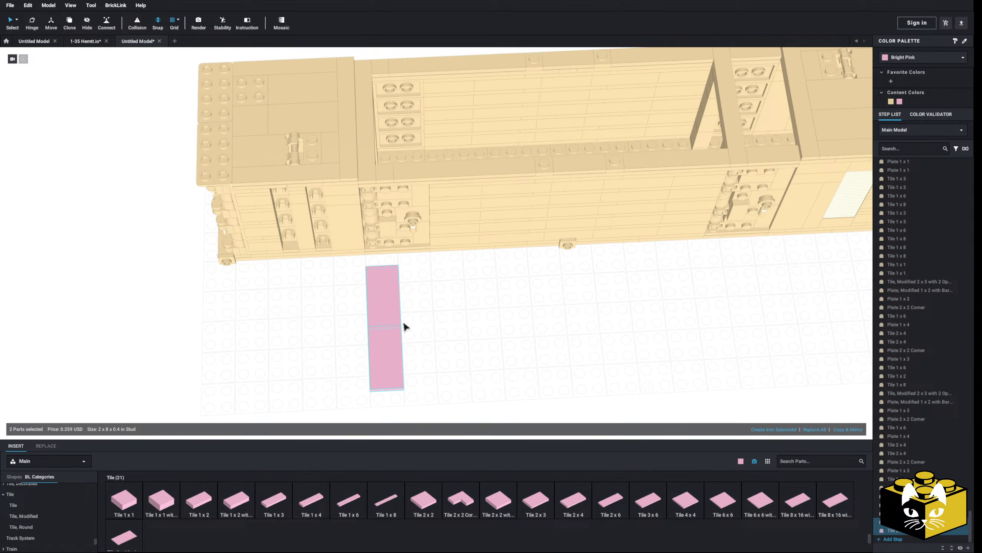
left_click(839, 428)
left_click(839, 428)
left_click(840, 428)
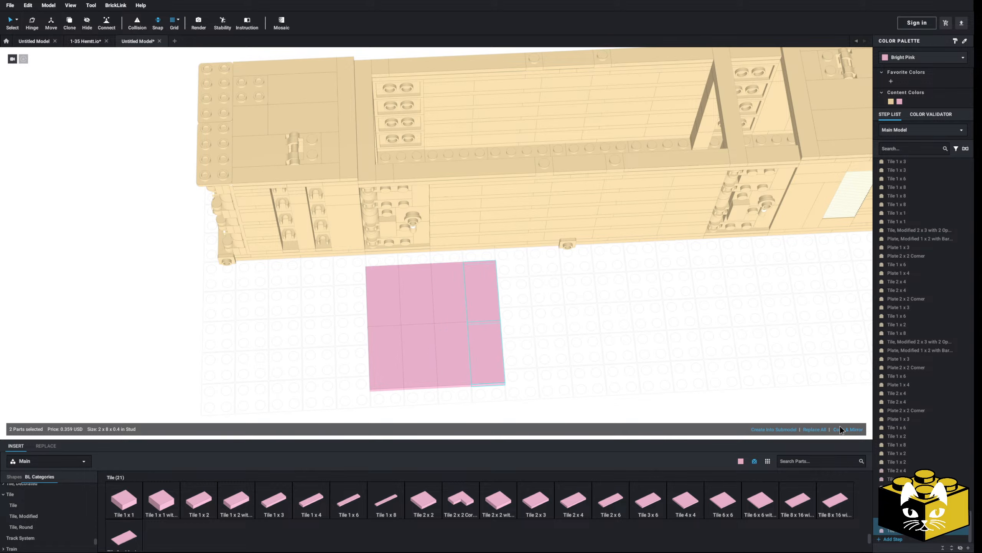
left_click(840, 428)
left_click(839, 428)
Step: Copy all twelve 2 x 4 tiles and paste them as a second block beside the first, leaving a one-stud gap
left_click(640, 344)
double_click(562, 309)
right_click(421, 322)
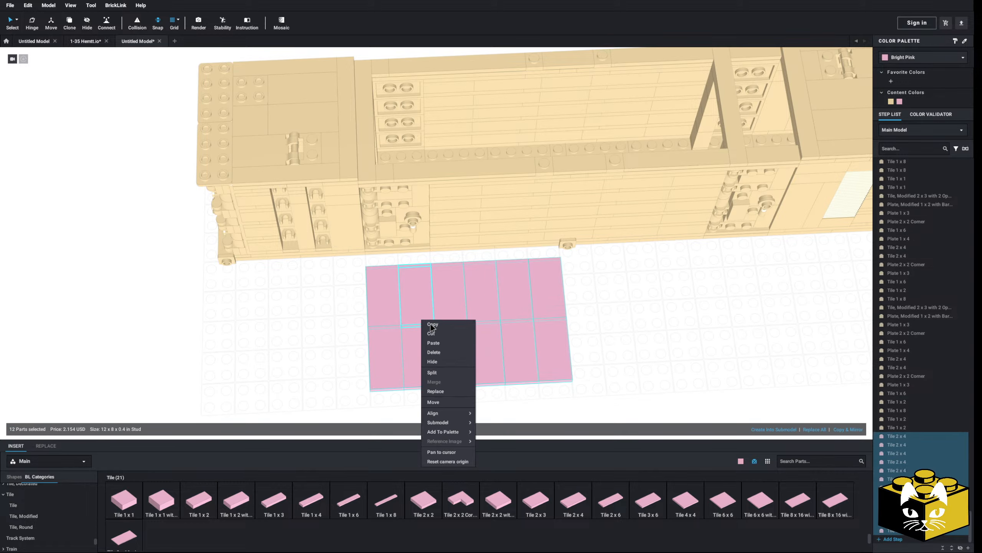
left_click(680, 302)
right_click_drag(680, 302, 681, 306)
right_click(688, 325)
left_click(731, 342)
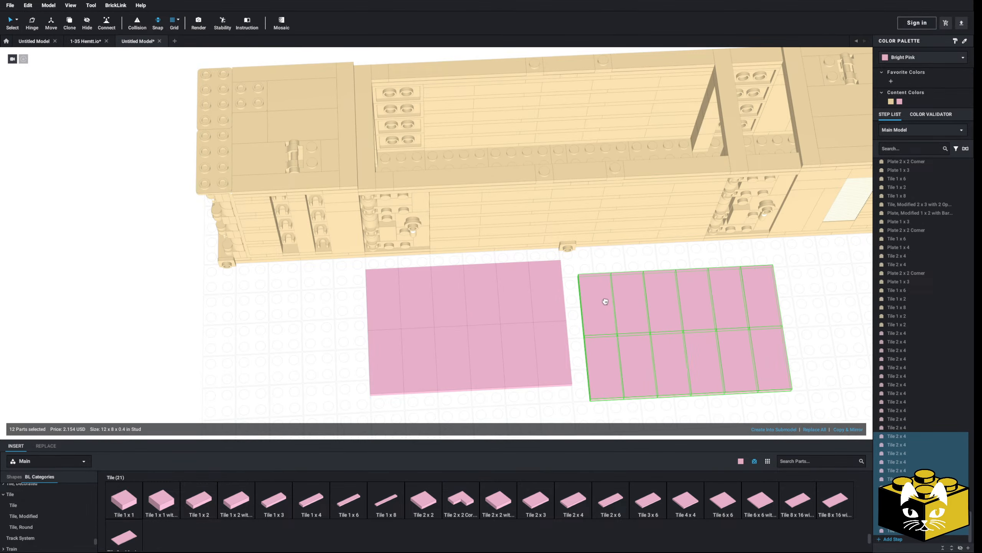
left_click(586, 379)
key("Escape")
Step: Fill the gap between the two tile blocks with a rotated 1 x 8 tile
left_click(386, 504)
key("Right")
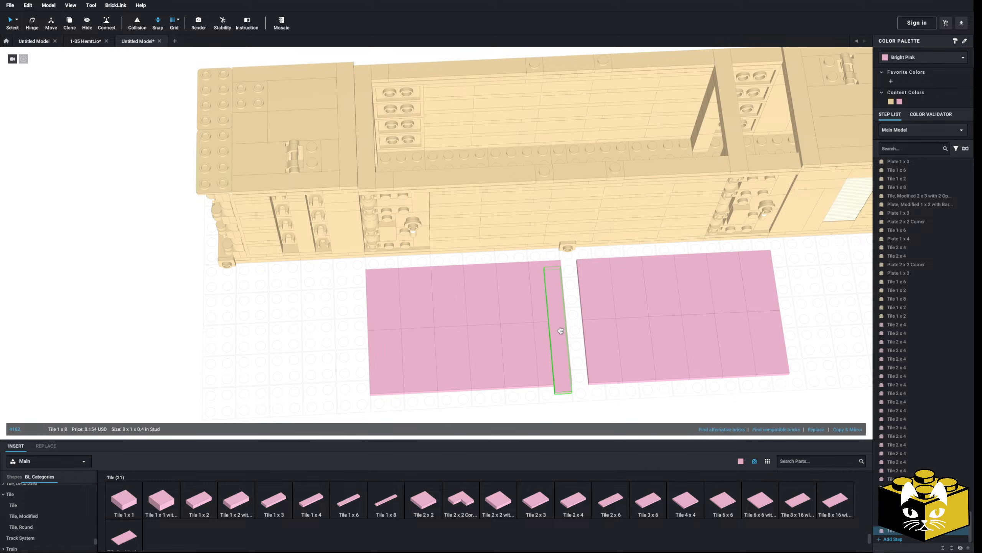
left_click(570, 327)
key("Escape")
Step: Place two 1 x 5 plates on the underside across the panel's center seam, one near each long edge
right_click_drag(572, 330, 483, 424)
scroll(36, 508, "up", 10)
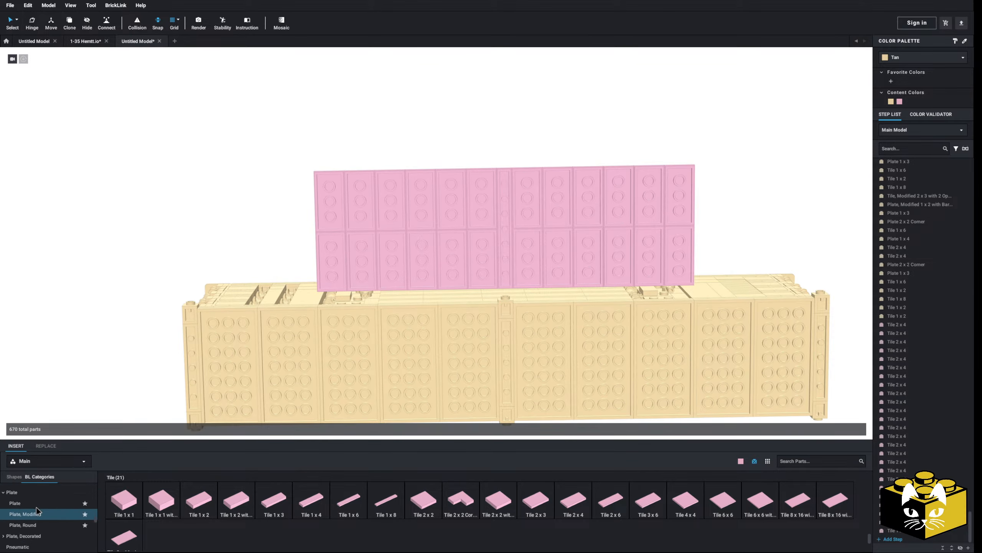
scroll(34, 510, "down", 1)
left_click(27, 514)
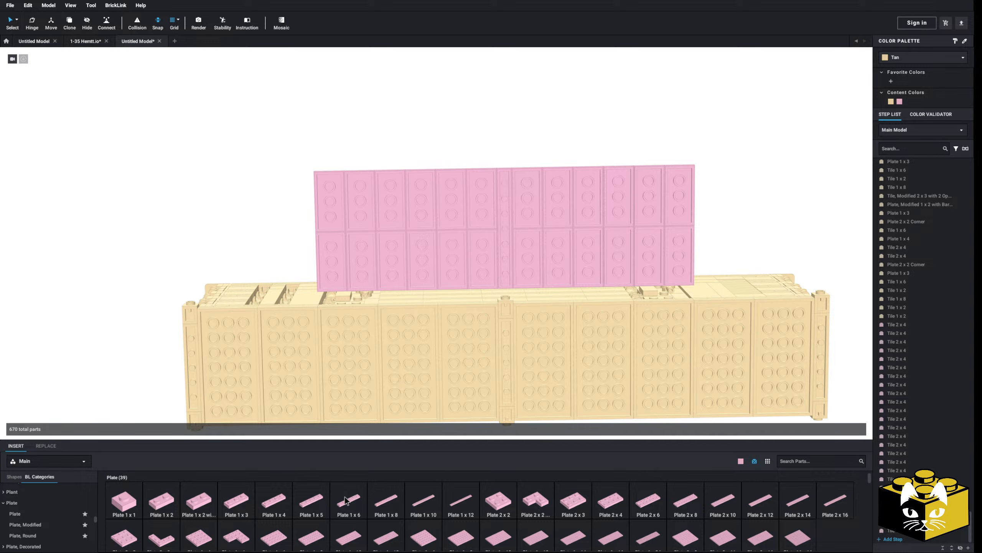
left_click(311, 501)
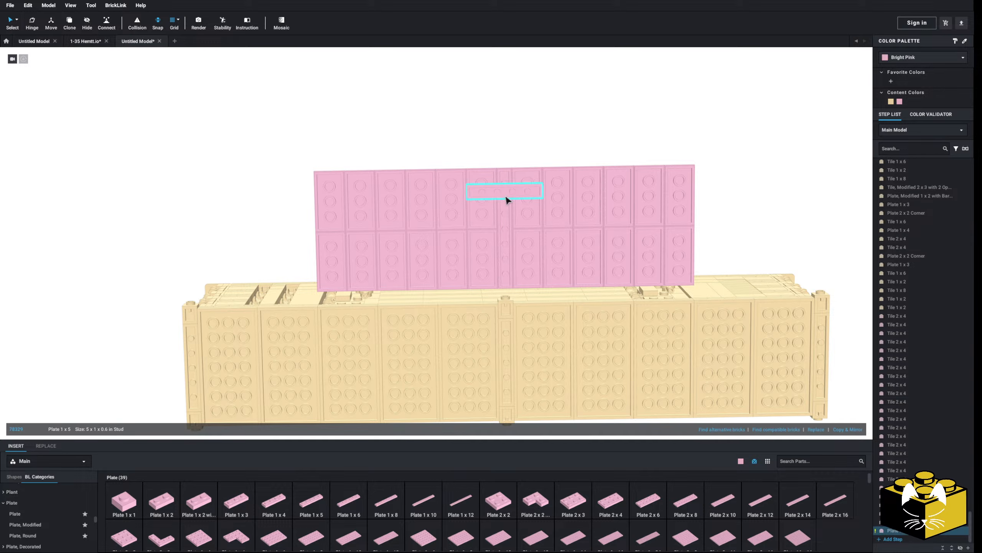
left_click(346, 512)
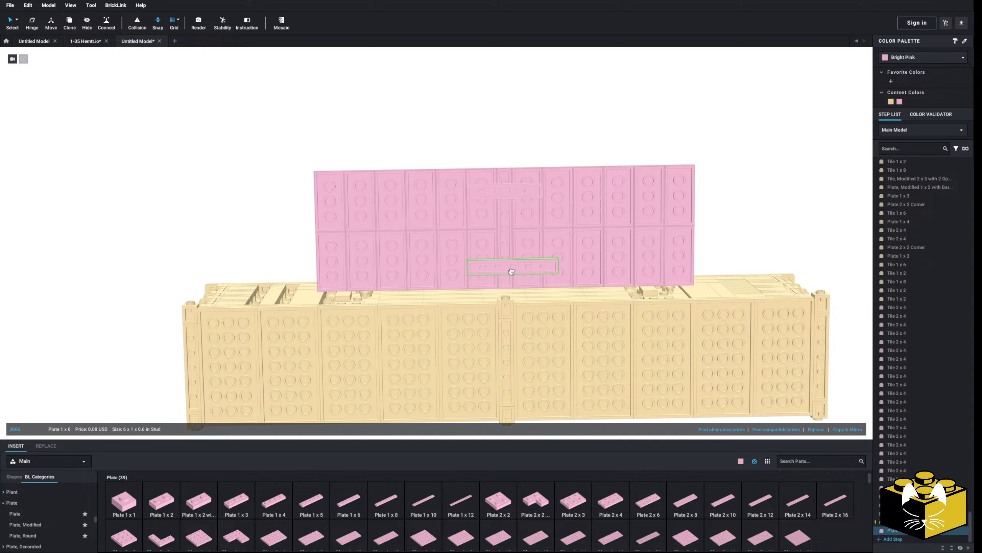
left_click(313, 504)
left_click(505, 271)
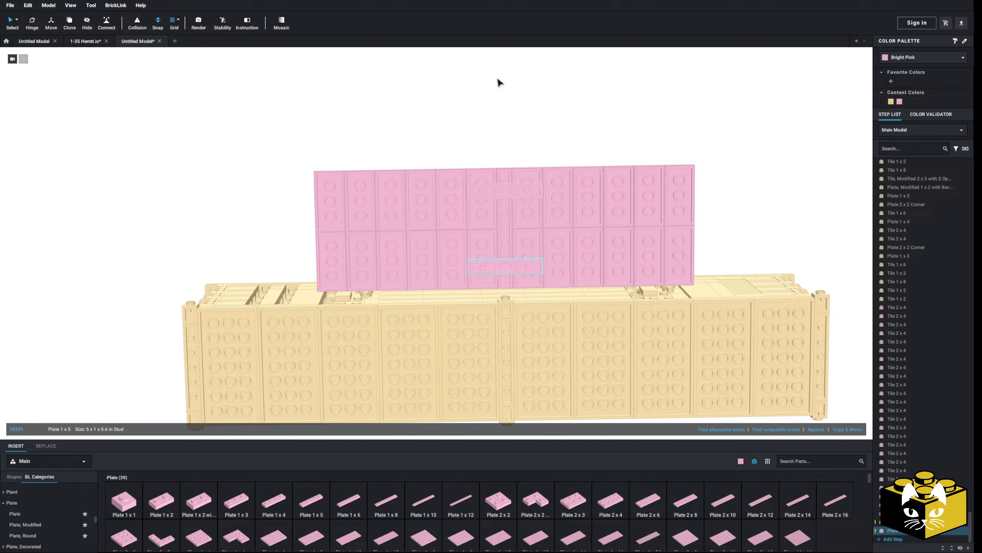
Step: Add two 2 x 3 plates on the underside of the center seam, between the two 1 x 5 plates
left_click(572, 502)
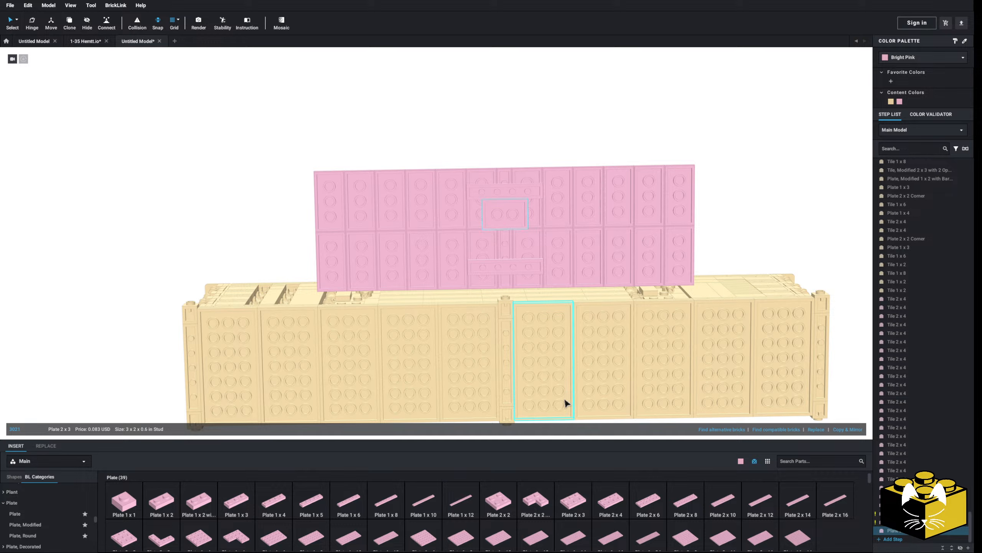
left_click(505, 243)
left_click(432, 91)
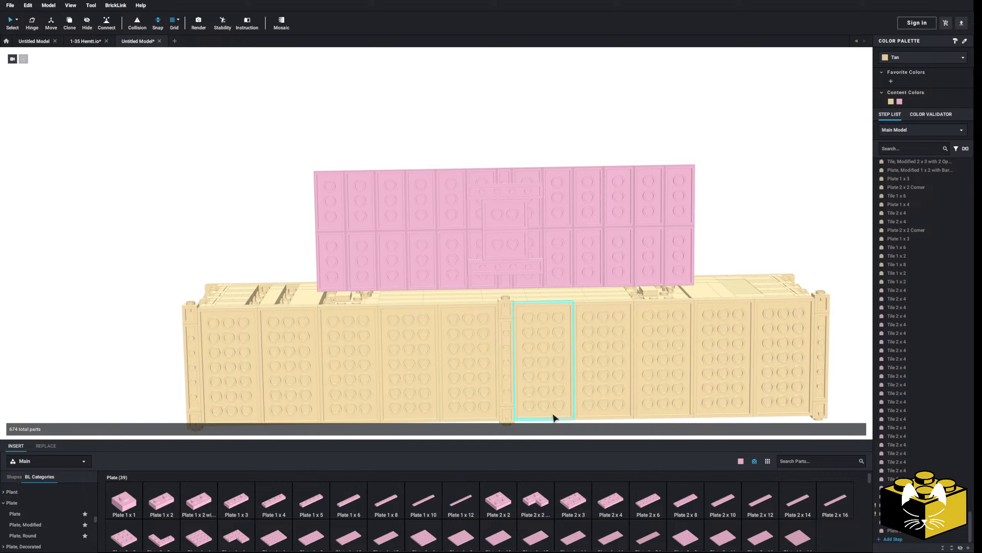
scroll(291, 514, "down", 3)
left_click(311, 492)
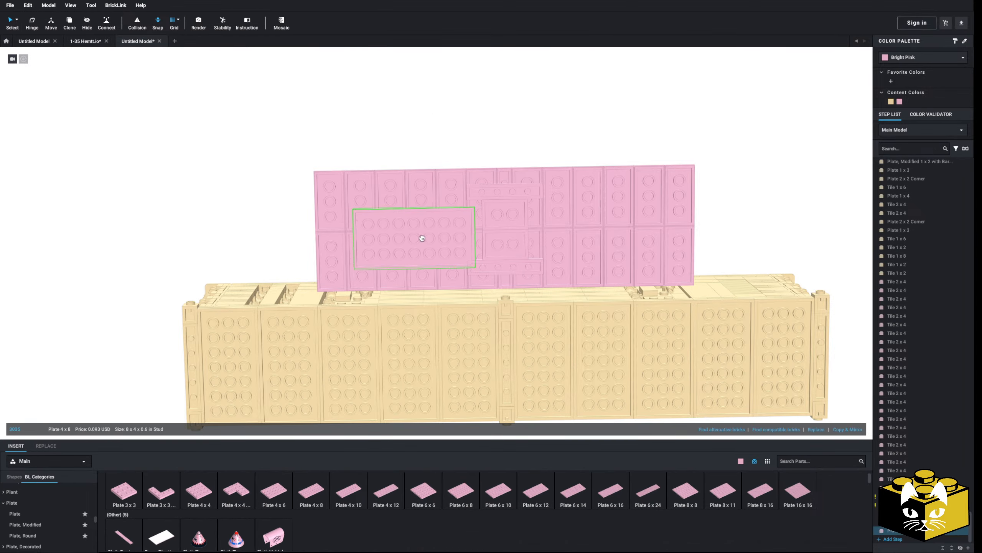
left_click(425, 238)
key("Delete")
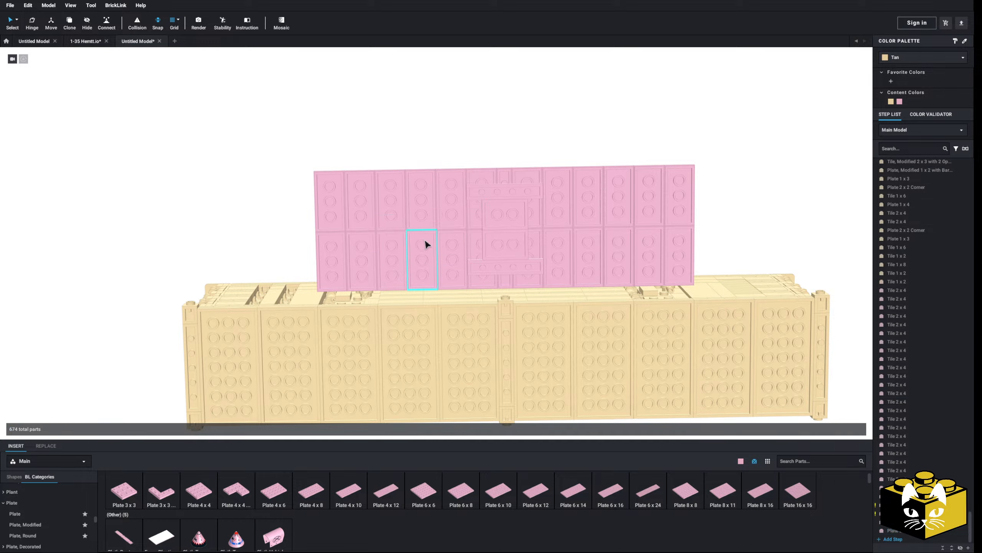
Step: Place a 4 x 10 plate on the panel's underside on each side of the central 2 x 3 plates
left_click(360, 496)
left_click(407, 235)
left_click(353, 492)
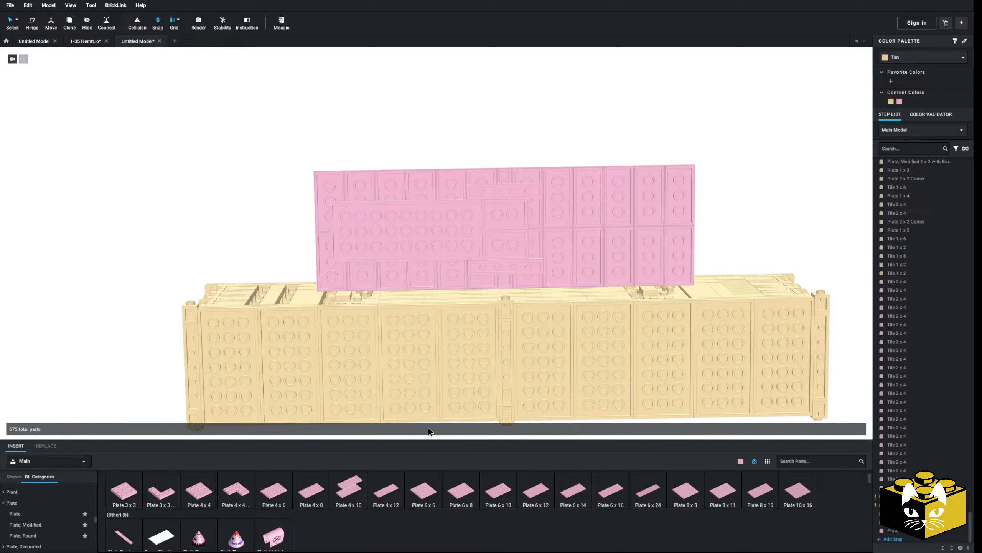
left_click(604, 227)
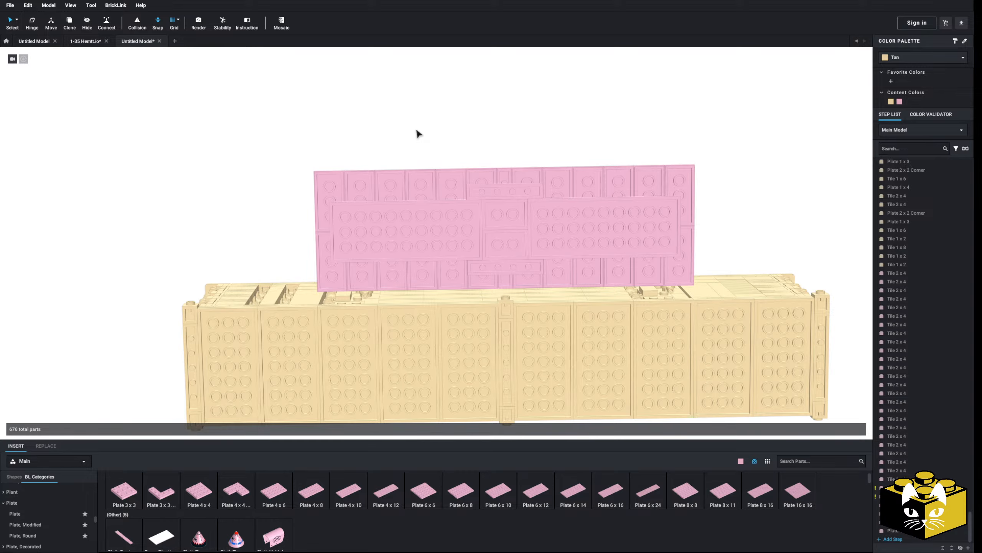
scroll(375, 486, "up", 2)
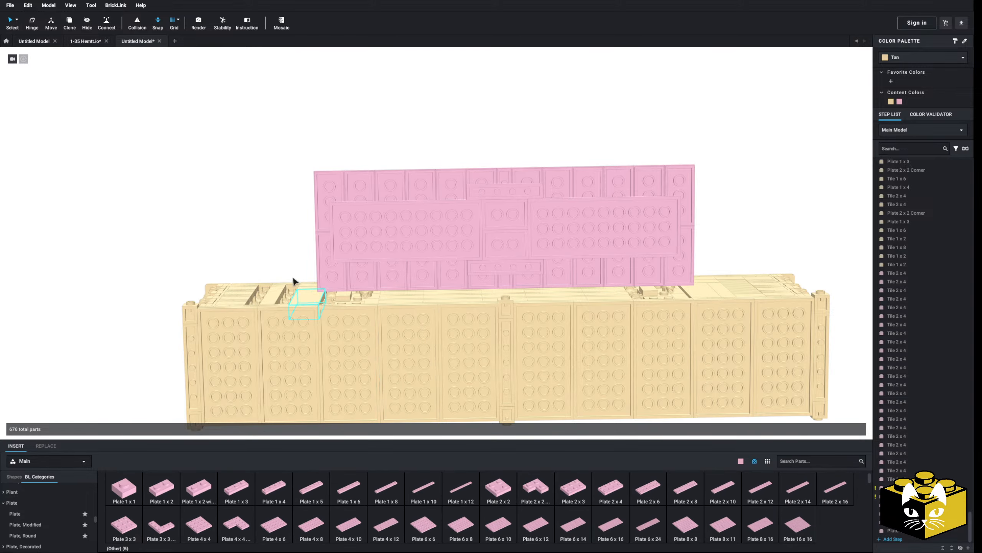
scroll(276, 268, "down", 1)
Step: Select all parts of the tile panel, recolor them Tan and group them into a submodel
right_click_drag(273, 267, 254, 276)
left_click_drag(274, 155, 464, 338)
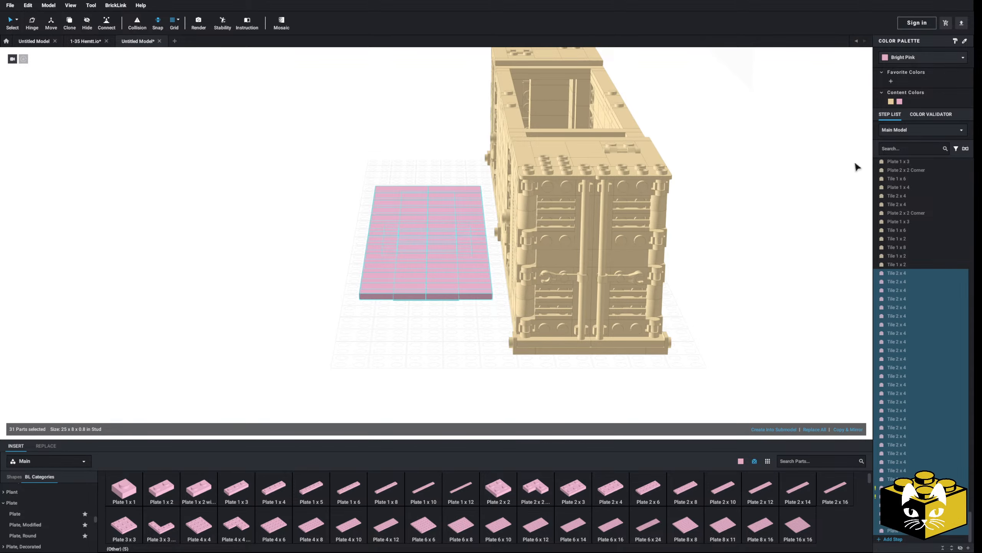
left_click(890, 101)
right_click_drag(774, 324, 783, 358)
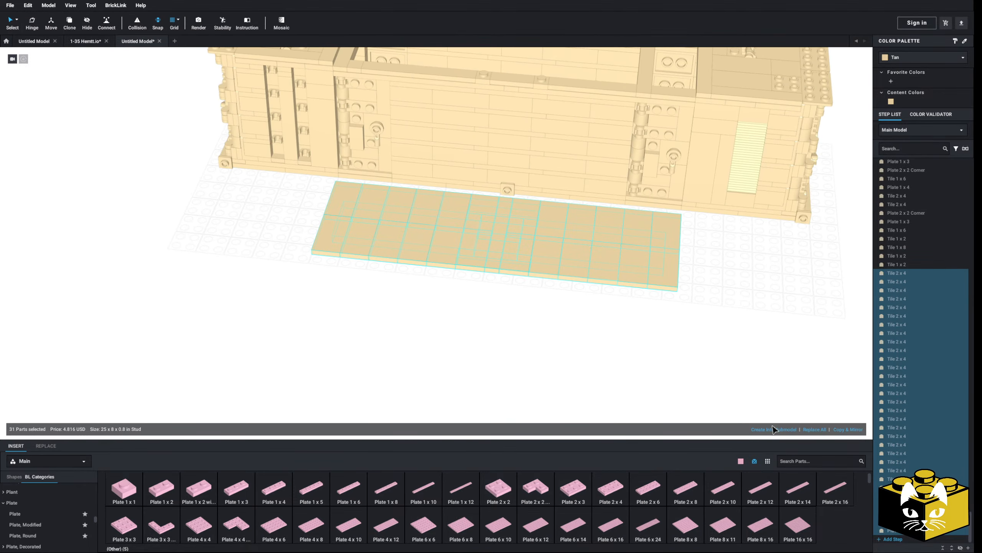
left_click(774, 428)
left_click(542, 298)
Step: Fit the roof panel submodel over the opening between the two roof end sections
left_click_drag(428, 239, 385, 311)
middle_click_drag(407, 236, 381, 357)
left_click_drag(367, 413, 416, 171)
left_click(438, 381)
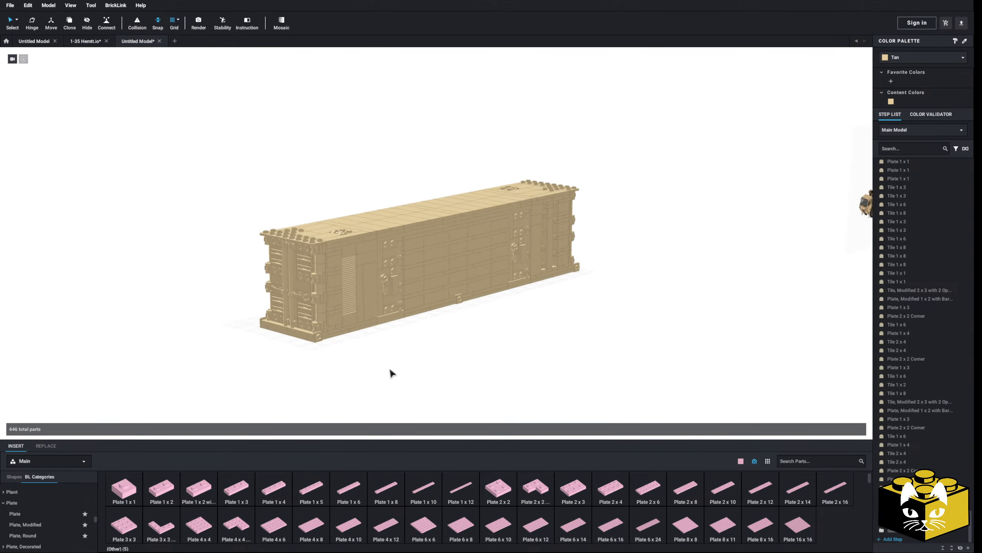
Step: Lift the roof panel submodel off the box and set it on the ground behind it
right_click_drag(391, 372, 445, 382)
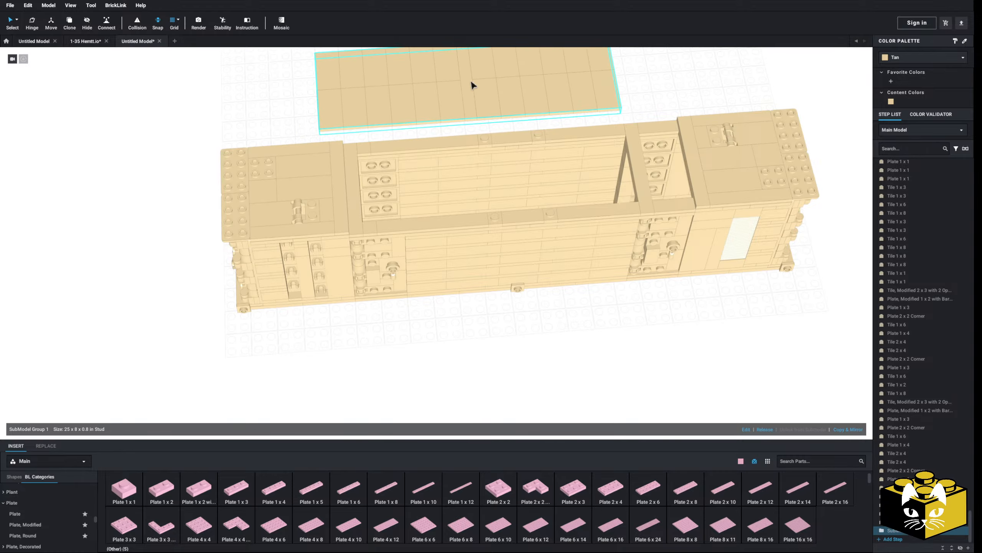
left_click(230, 142)
Step: Examine the container reference images and the open interior of the box from several angles
right_click_drag(230, 143, 225, 154)
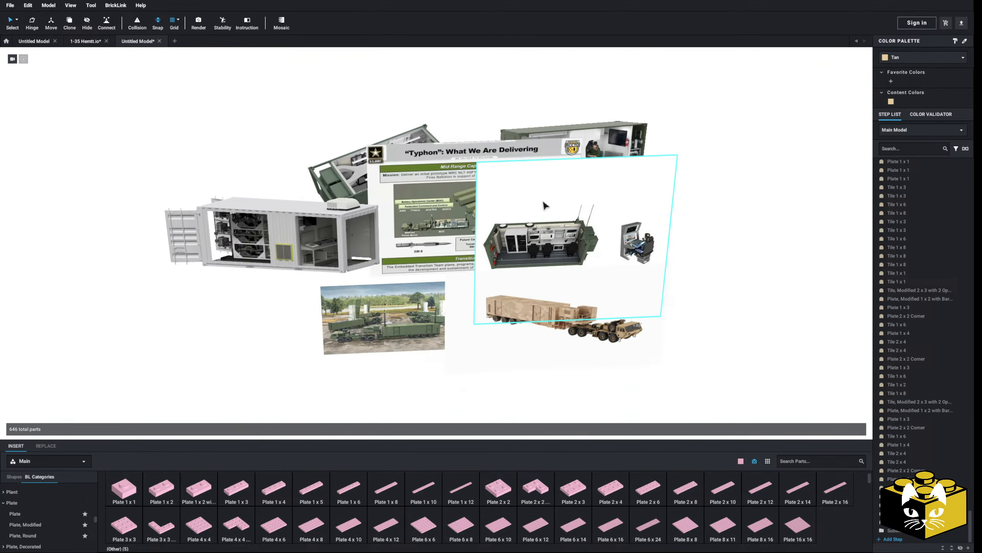
middle_click_drag(545, 205, 462, 147)
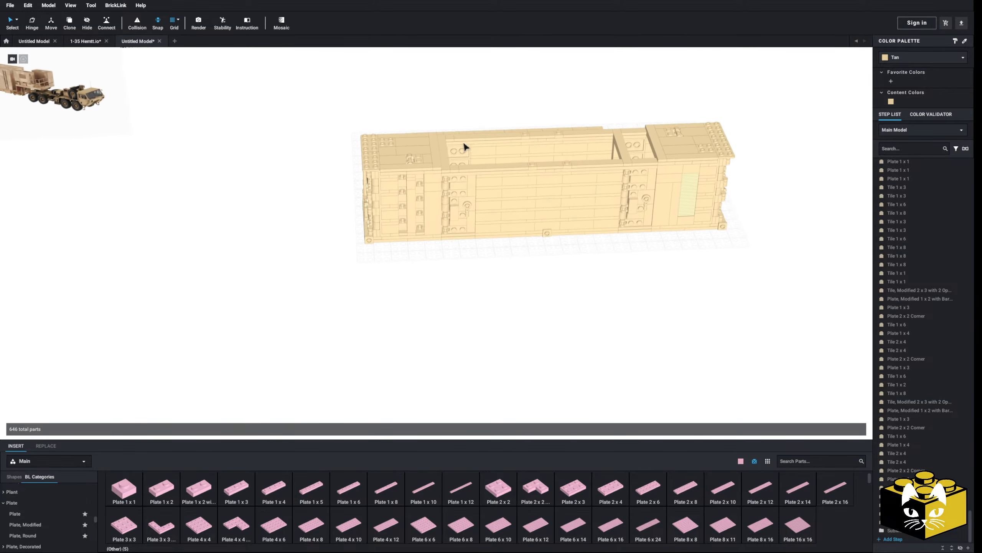
right_click_drag(462, 147, 408, 149)
scroll(407, 150, "up", 5)
middle_click_drag(408, 149, 351, 175)
right_click_drag(351, 175, 377, 187)
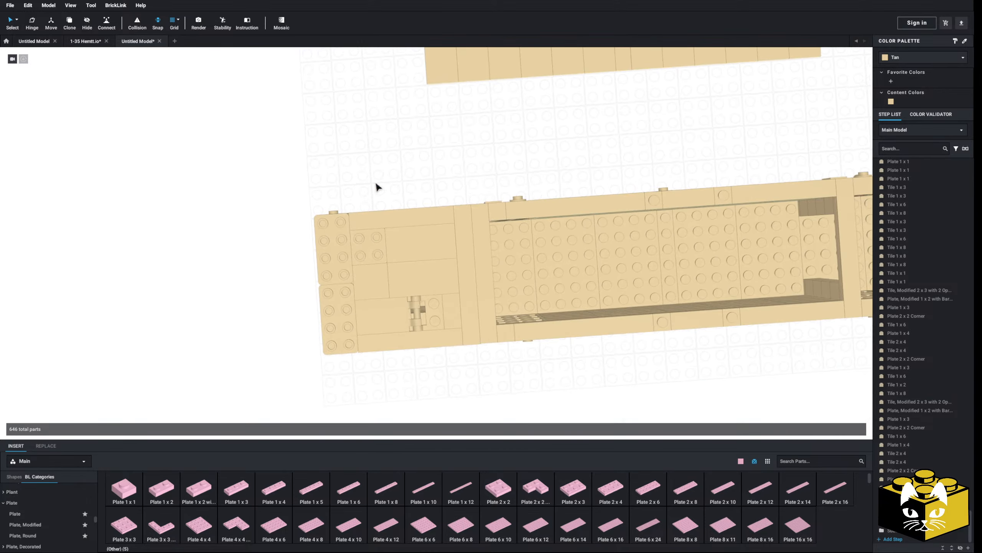
middle_click_drag(377, 186, 298, 171)
right_click_drag(298, 171, 364, 221)
scroll(319, 182, "up", 4)
scroll(317, 182, "down", 3)
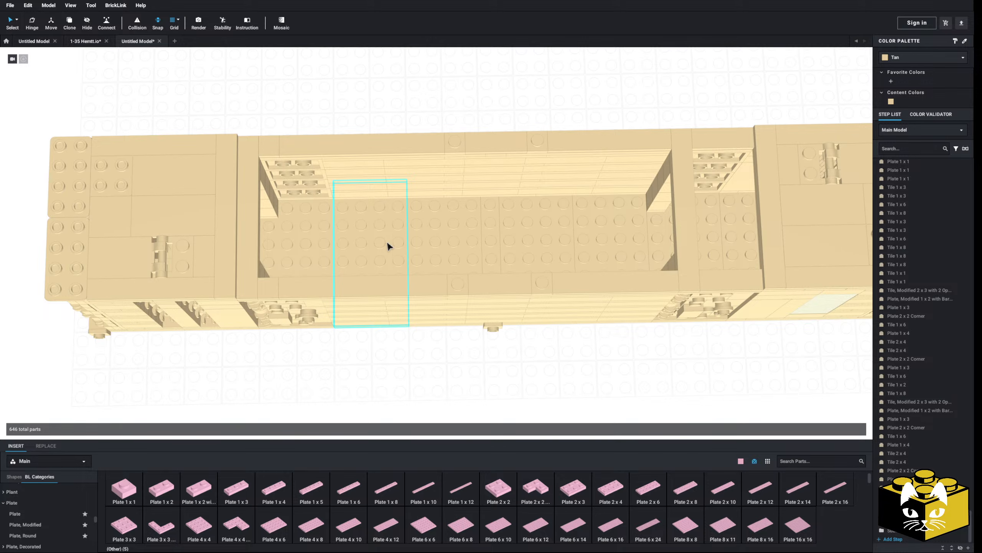
right_click_drag(387, 242, 361, 256)
scroll(242, 255, "up", 2)
Step: Place a Tile 1 x 3 crosswise on the box floor against the side wall, near one end section
right_click_drag(209, 340, 200, 375)
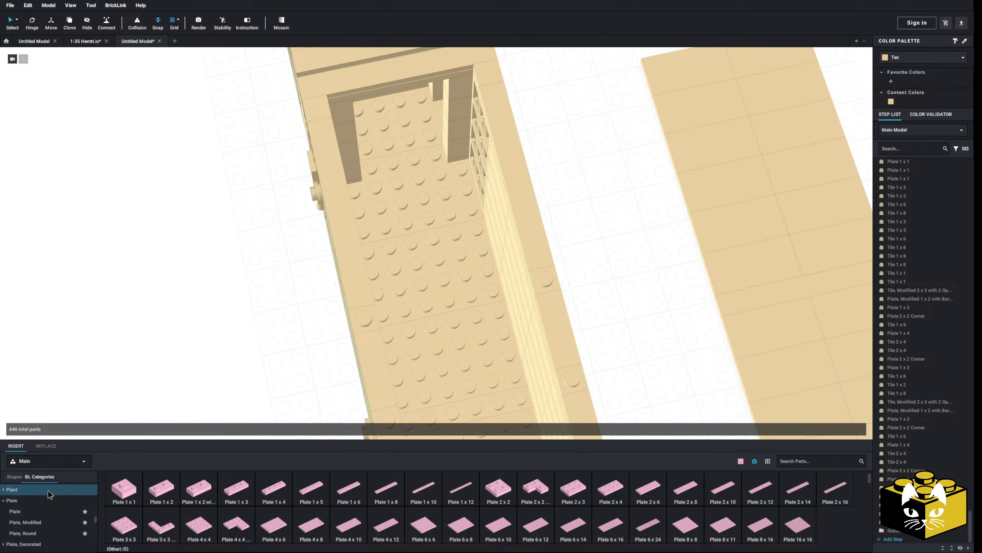
scroll(45, 491, "down", 10)
scroll(39, 498, "down", 2)
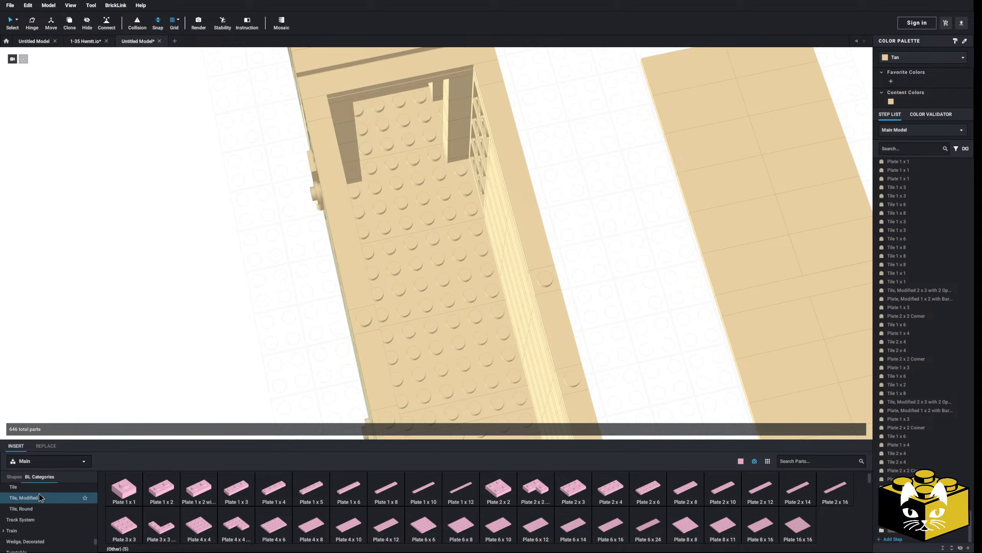
left_click(39, 494)
left_click(42, 486)
left_click(283, 500)
key("Right")
left_click(394, 266)
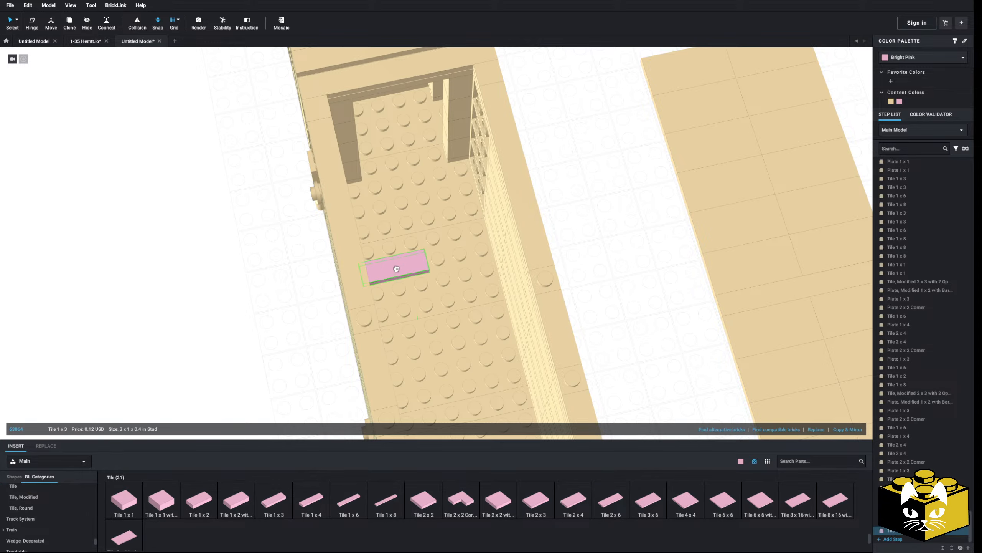
left_click(263, 316)
mouse_move(263, 316)
right_mouse_down()
mouse_move(238, 330)
mouse_move(267, 317)
right_mouse_up()
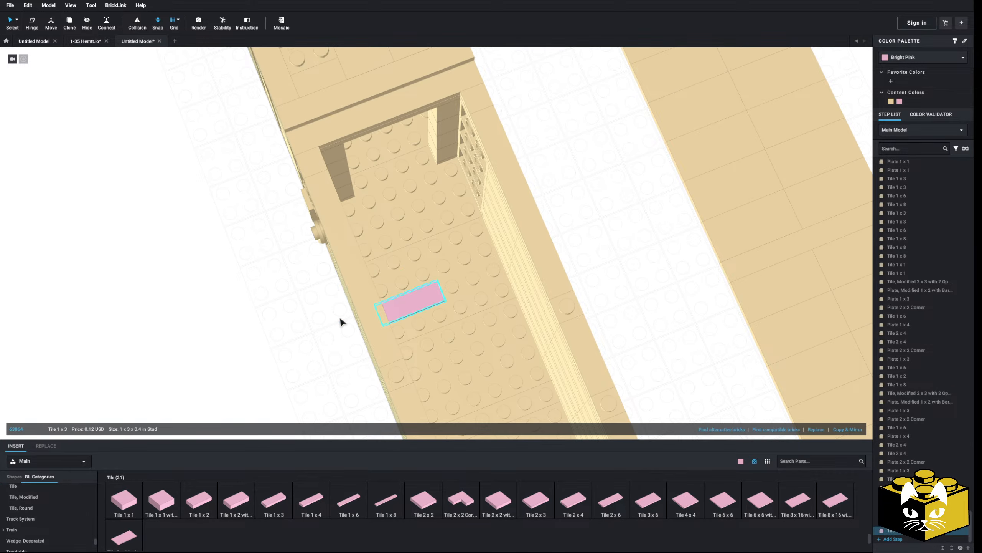
right_click_drag(340, 320, 355, 379)
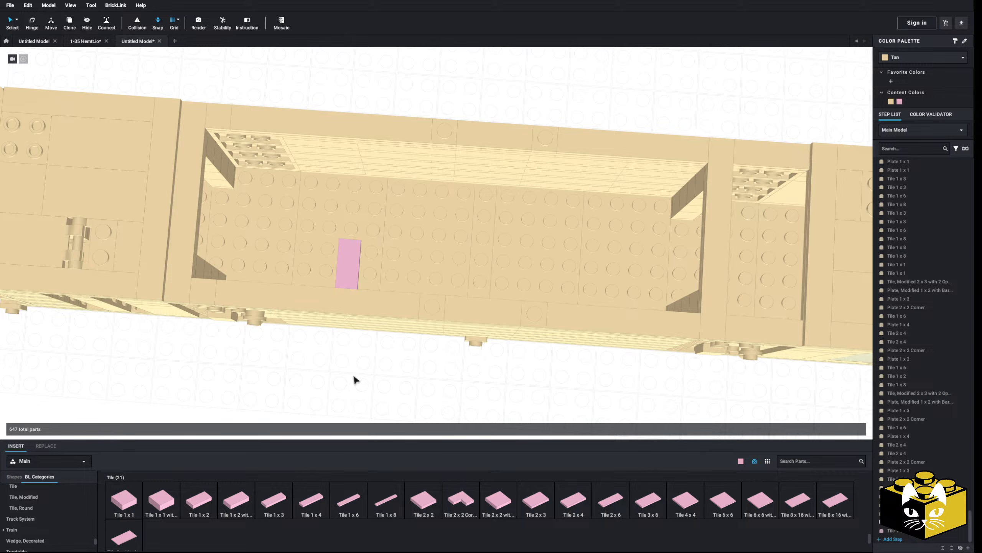
right_click_drag(292, 377, 247, 395)
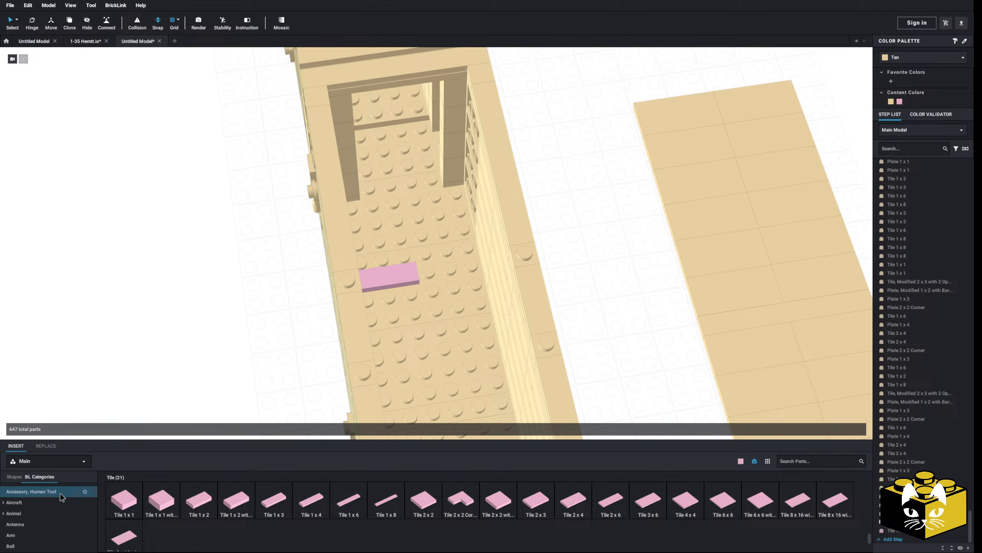
left_click(41, 507)
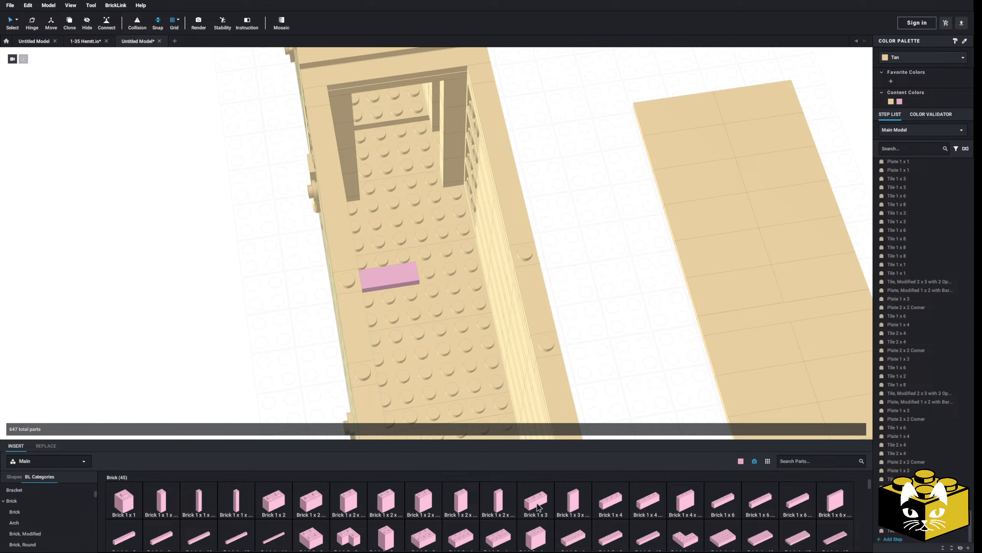
key("Right")
left_click_drag(536, 507, 452, 253)
left_click(452, 248)
key("Delete")
right_click_drag(452, 248, 478, 237)
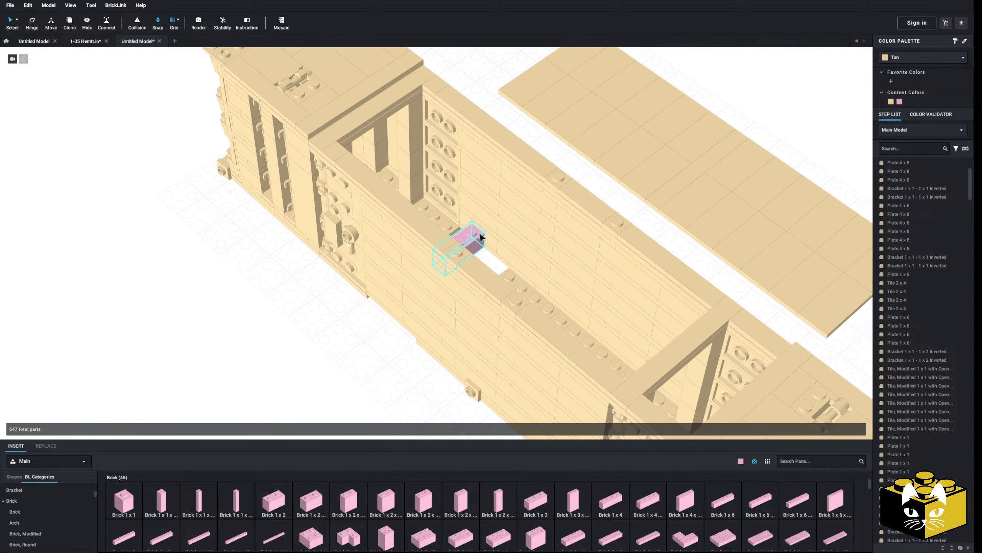
key("ctrl+z")
left_click(475, 239)
key("Delete")
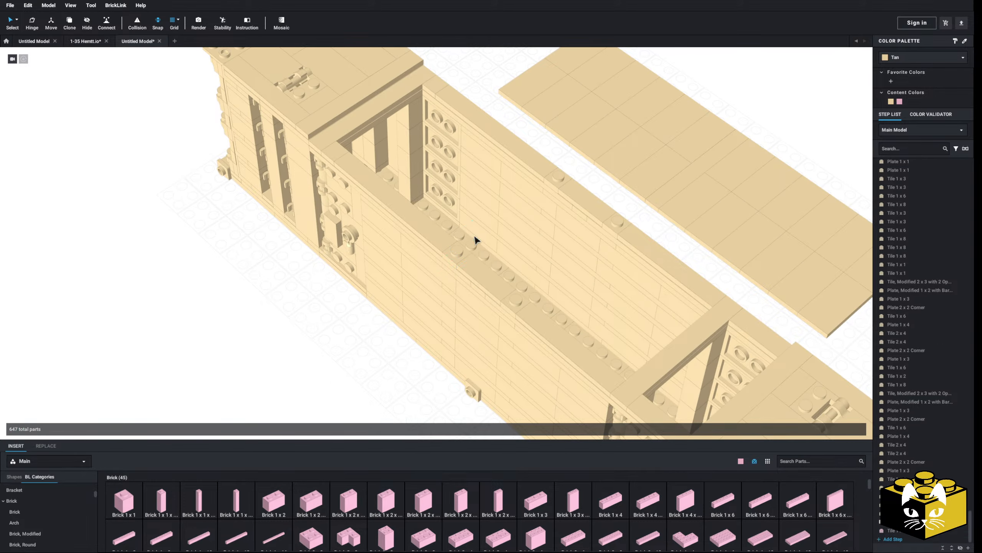
Step: Copy a Brick 1 x 2 x 5 and an adjoining Brick 1 x 1 x 5 from the outer wall and stand the copies beside the floor tile
right_click_drag(382, 248, 390, 241)
scroll(390, 242, "down", 3)
middle_click_drag(549, 263, 315, 246)
left_click(472, 284)
left_click(478, 283, "ctrl")
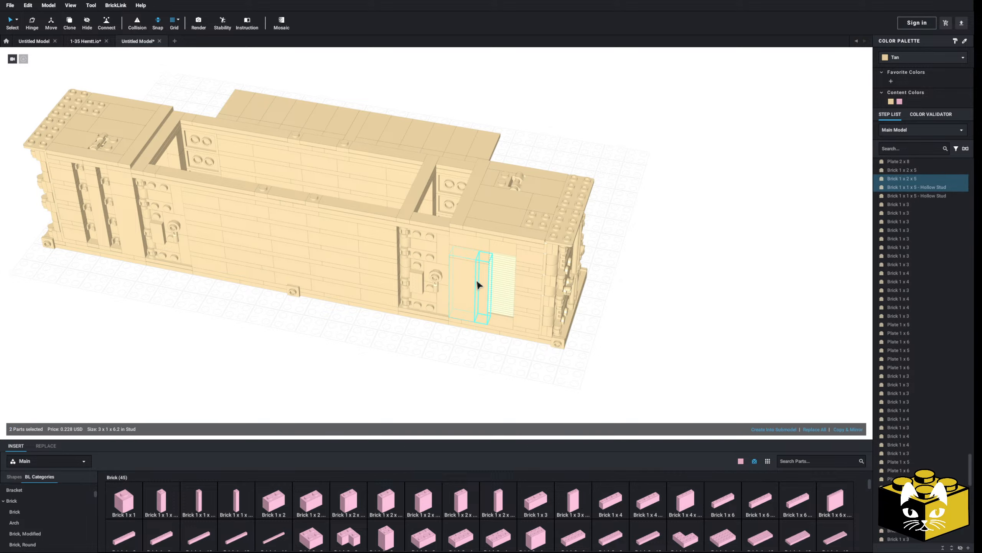
right_click(476, 280)
left_click(492, 294)
right_click(343, 337)
left_click(351, 359)
middle_click_drag(348, 354, 423, 368)
right_click_drag(423, 369, 332, 385)
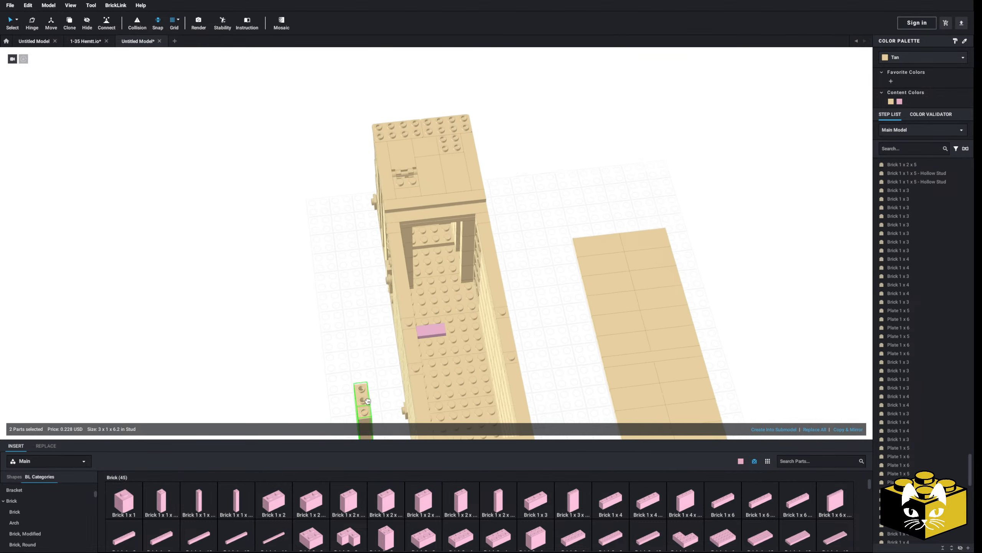
scroll(456, 333, "up", 3)
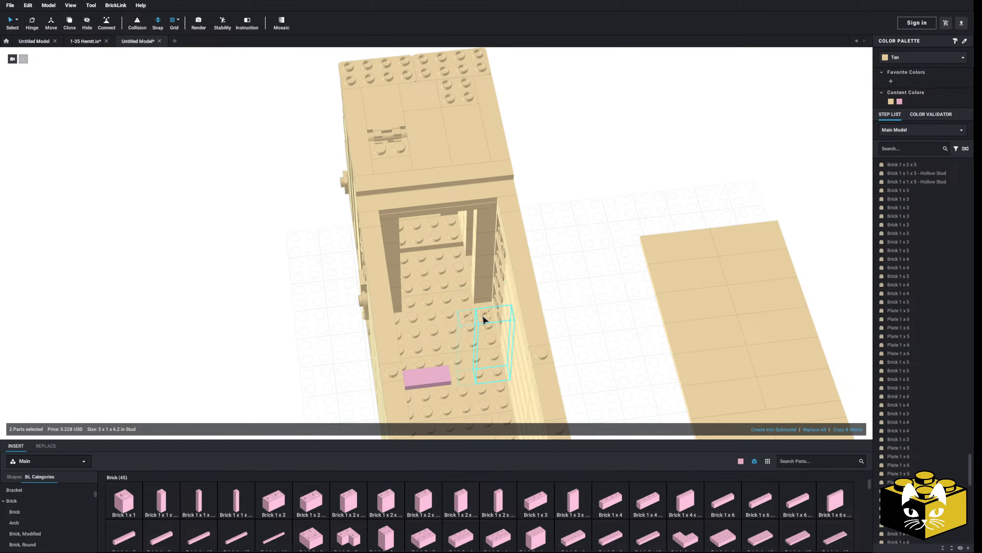
left_click(476, 315)
Step: Add a Brick 1 x 6 on top of the upright bricks so it spans the interior as a door lintel
middle_click_drag(557, 306, 553, 285)
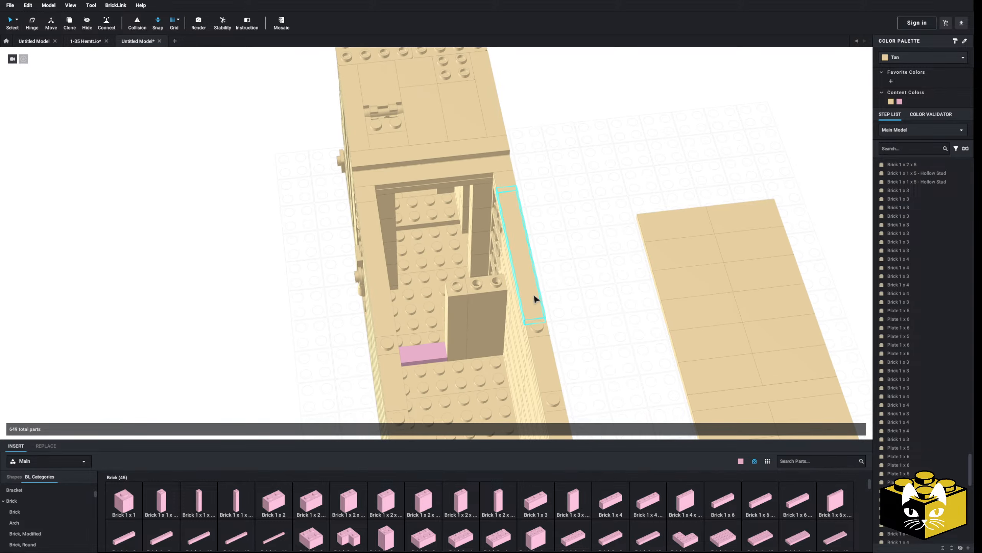
right_click_drag(533, 295, 549, 294)
middle_click_drag(549, 294, 527, 295)
scroll(538, 296, "up", 1)
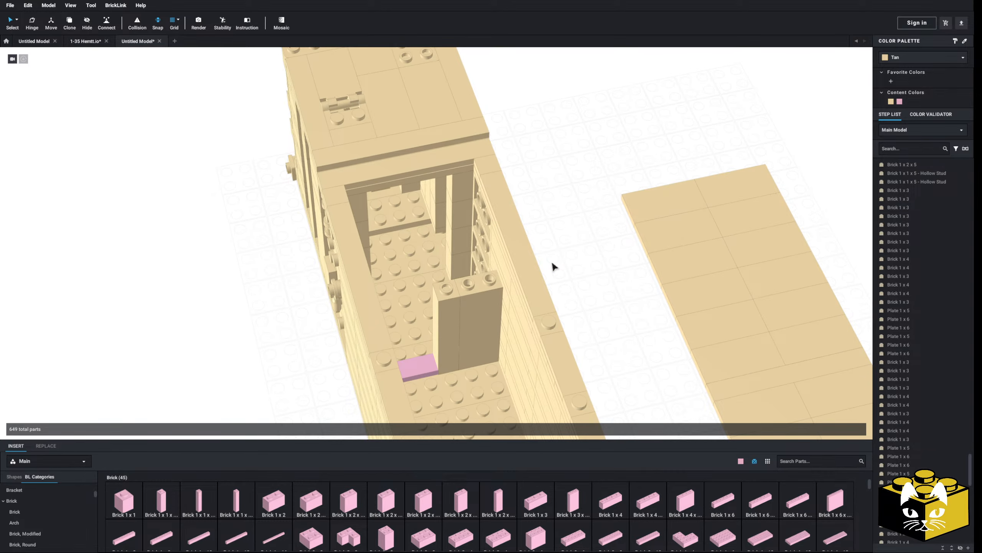
middle_click_drag(553, 266, 561, 284)
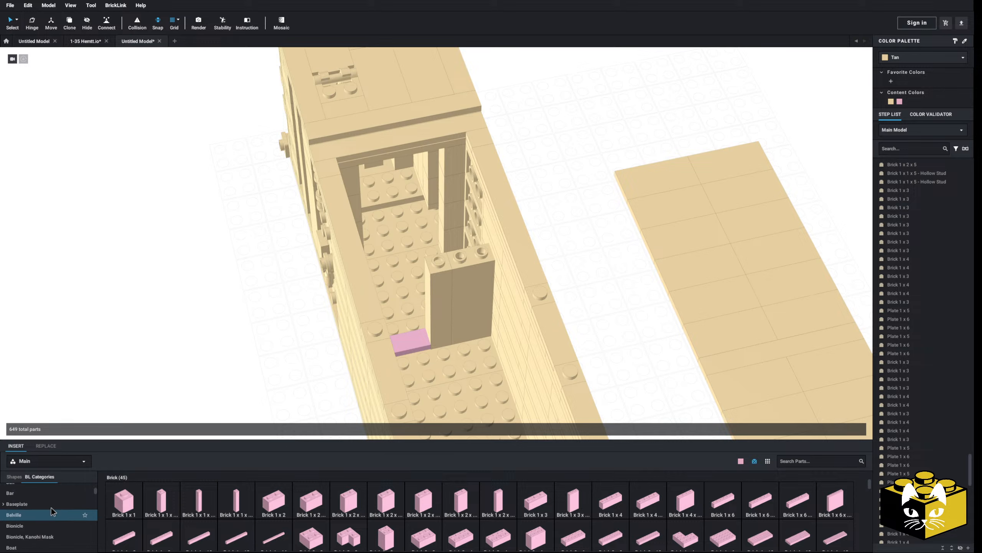
scroll(54, 510, "up", 2)
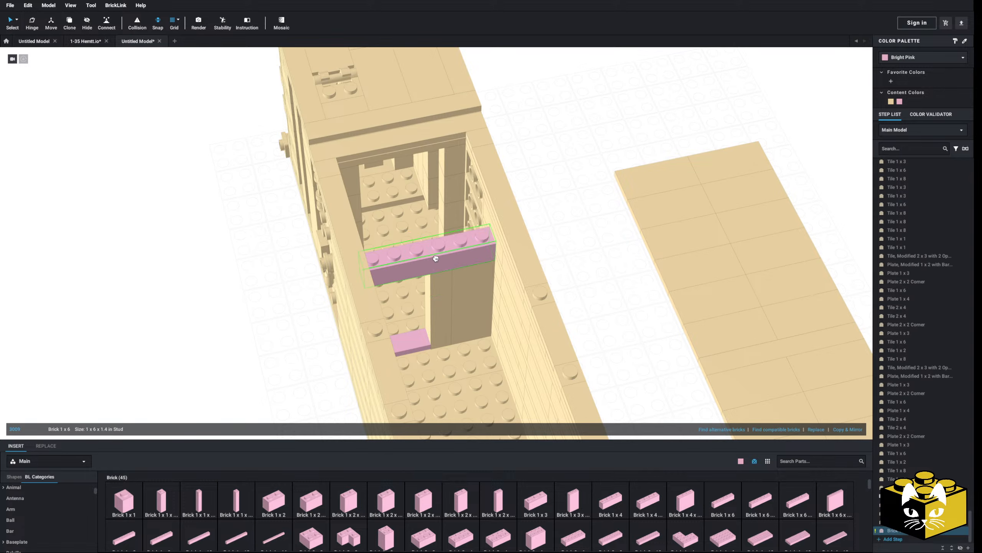
left_click(435, 254)
left_click_drag(437, 247, 494, 234)
left_click(530, 202)
Step: Stack a second Brick 1 x 6 on top of the partition's lintel brick
right_click_drag(537, 185, 631, 278)
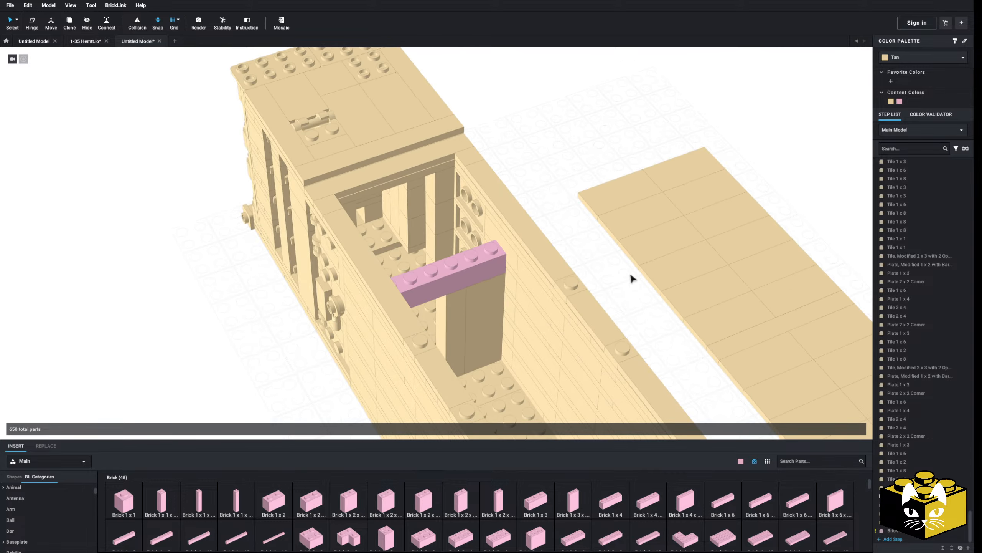
left_click(723, 499)
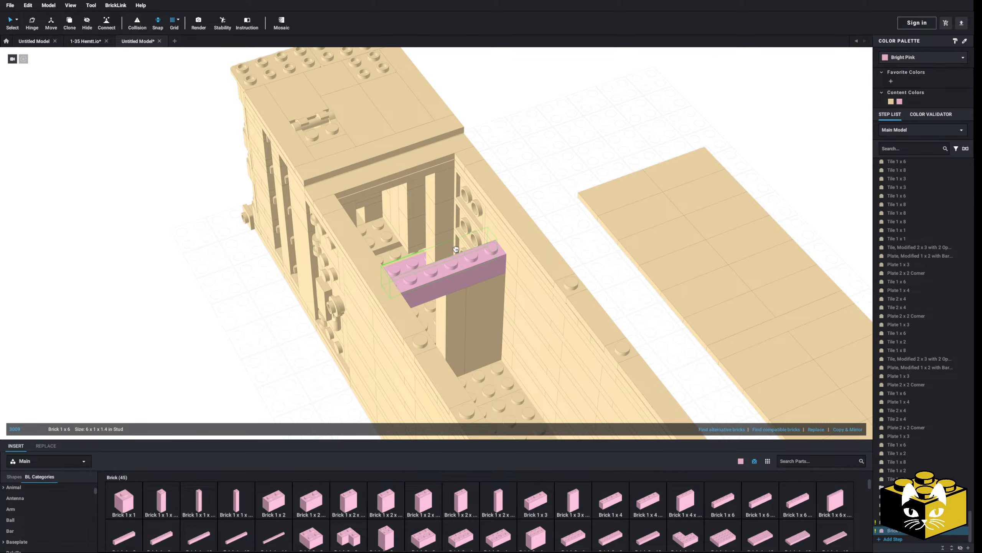
right_click_drag(456, 250, 412, 361)
left_click(393, 262)
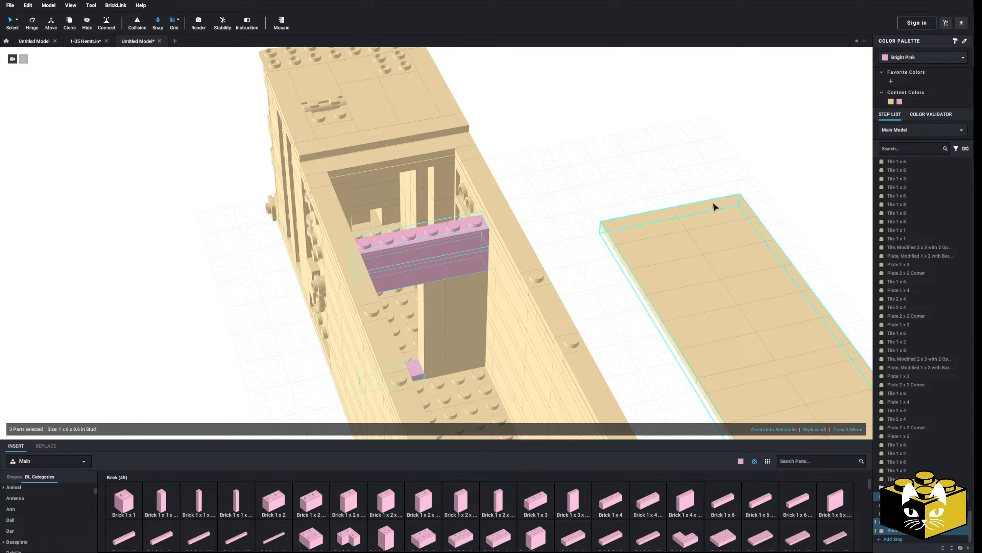
Step: Recolor the partition's pink bricks and floor tile Tan
left_click(891, 101)
left_click(652, 155)
right_click_drag(642, 159, 621, 167)
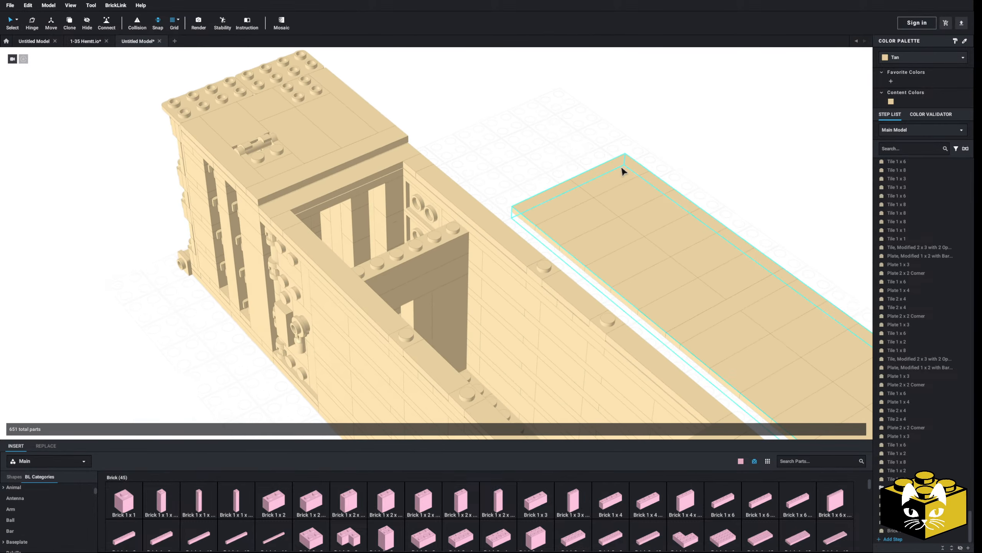
Step: Delete the upper Brick 1 x 6 from the partition
left_click(485, 241)
right_click_drag(486, 242, 371, 313)
left_click(484, 150)
left_click(469, 231)
key("Delete")
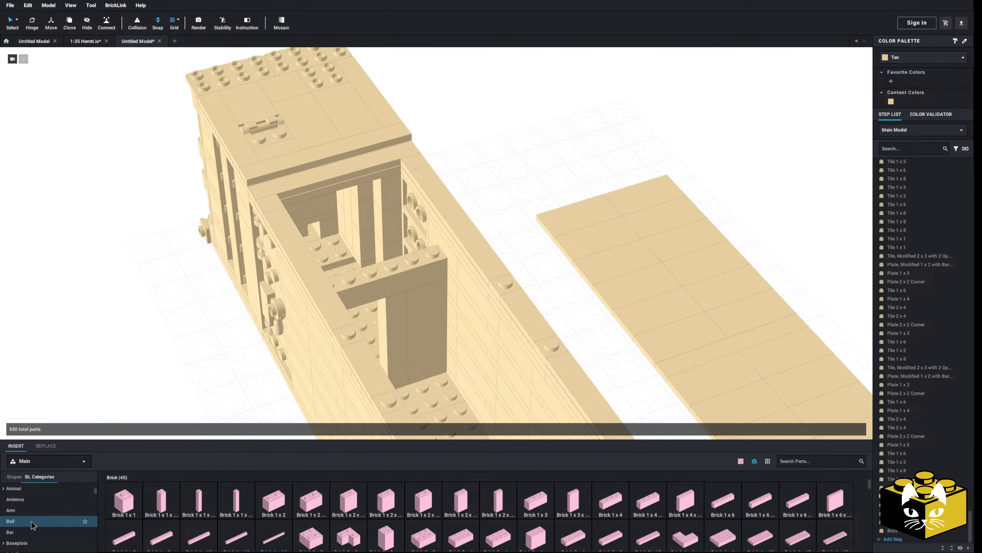
Step: Stack two Plate 1 x 6 parts on top of the partition's Brick 1 x 6
scroll(33, 522, "up", 3)
left_click(39, 512)
left_click(349, 501)
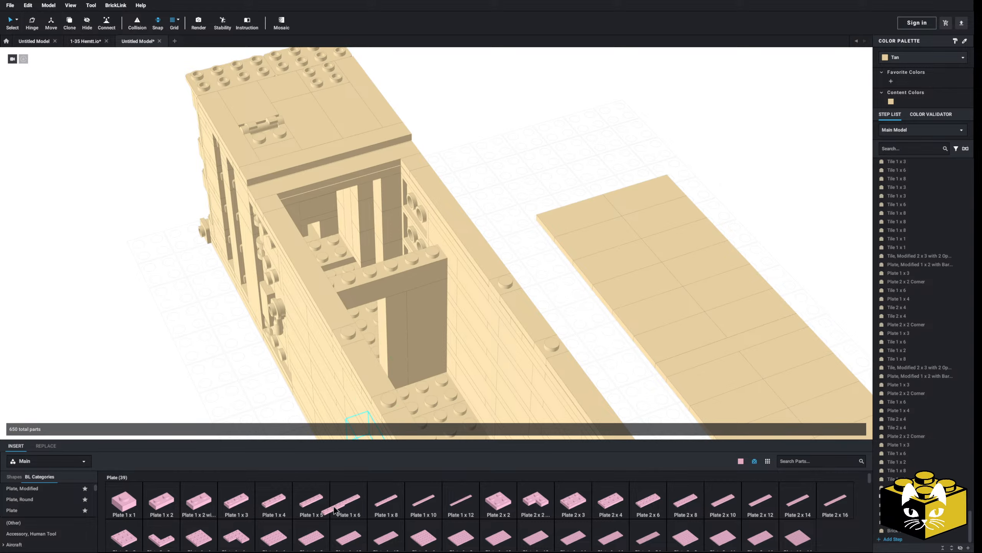
left_click(391, 275)
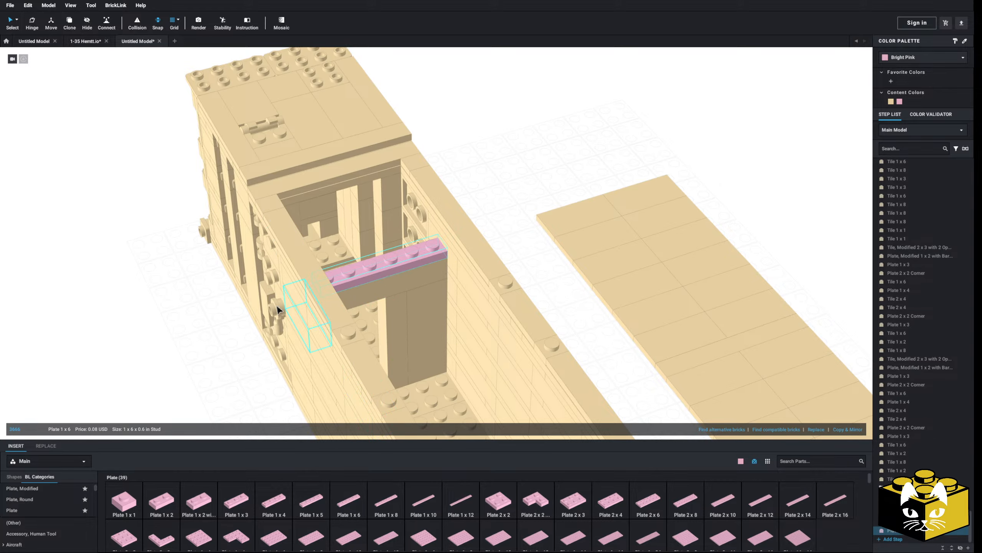
scroll(278, 310, "up", 3)
right_click_drag(344, 321, 314, 317)
left_click(348, 497)
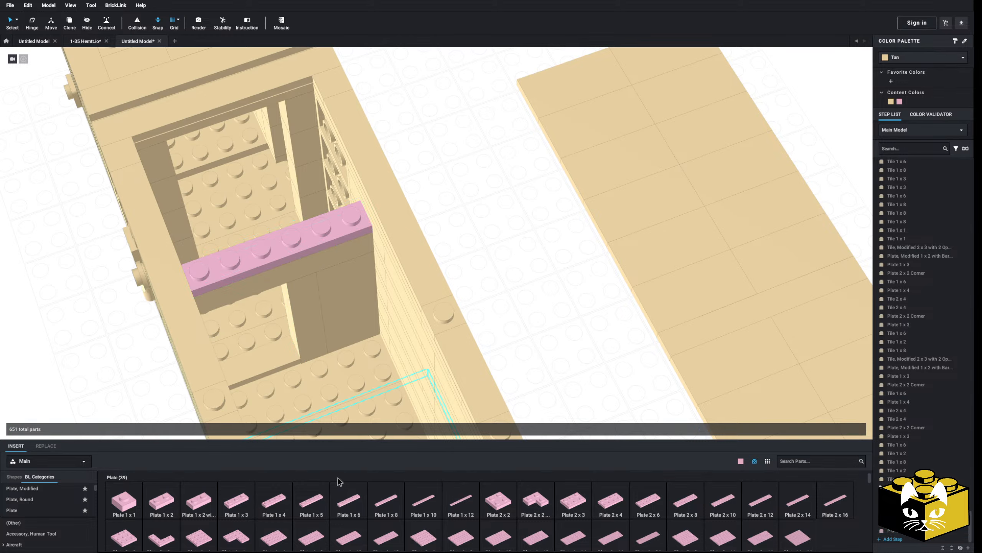
left_click(267, 245)
left_click(481, 189)
Step: Delete the Plate 1 x 6 below the rim tiles in both side walls where the partition meets them
right_click_drag(481, 189, 494, 181)
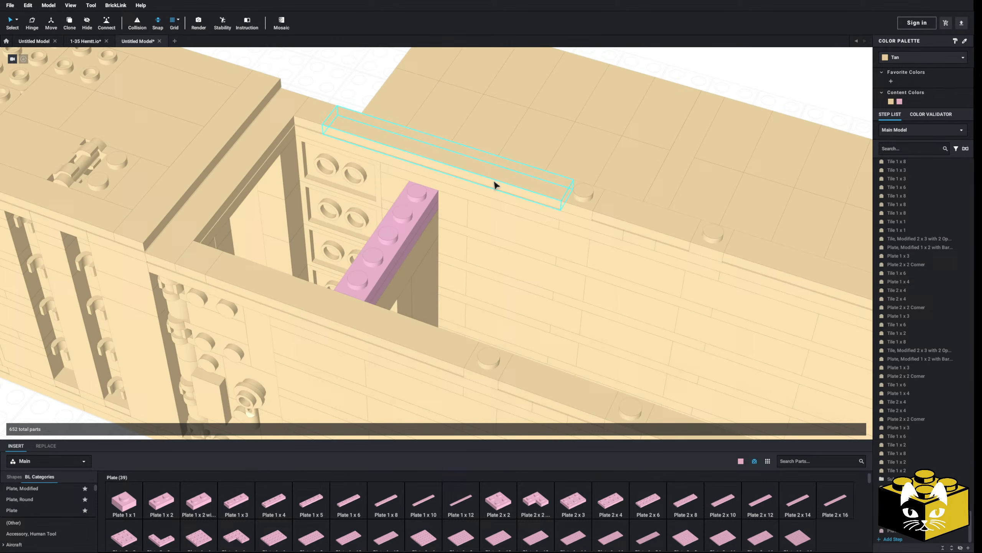
left_click(435, 188)
key("Delete")
left_click(384, 366)
key("Delete")
Step: Span the partition top and both wall gaps with a Plate 1 x 8, and fill each gap's short end with a Plate 1 x 1
middle_click_drag(384, 366, 380, 303)
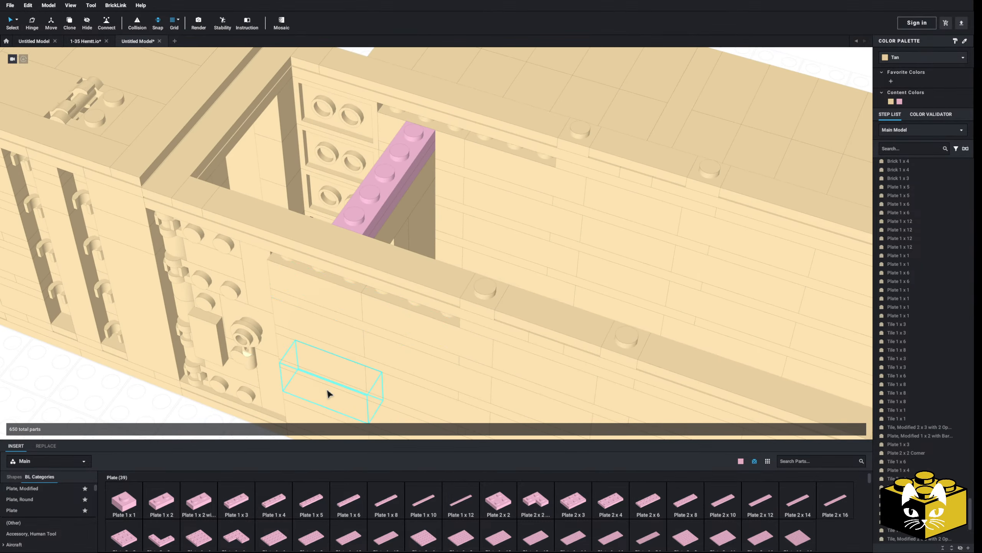
left_click(391, 503)
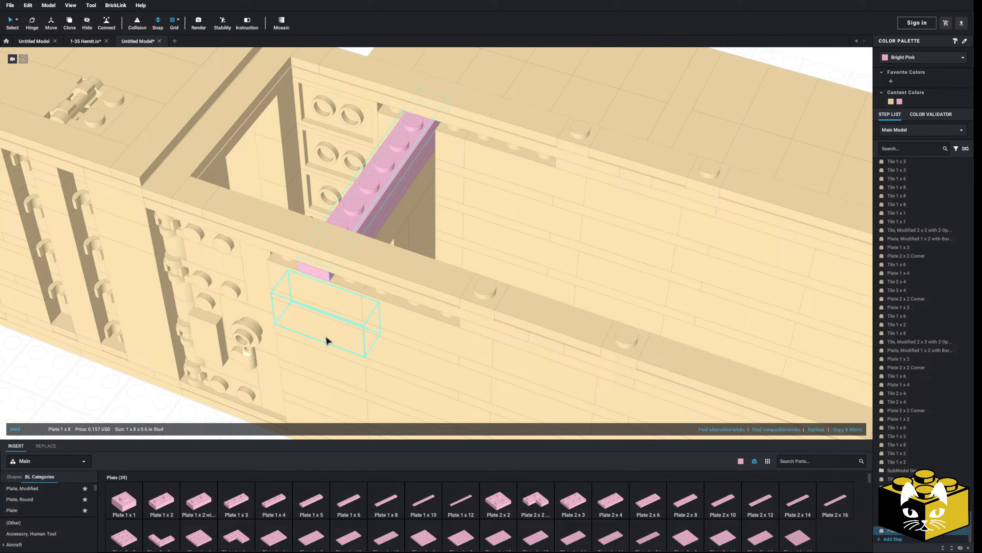
left_click(139, 495)
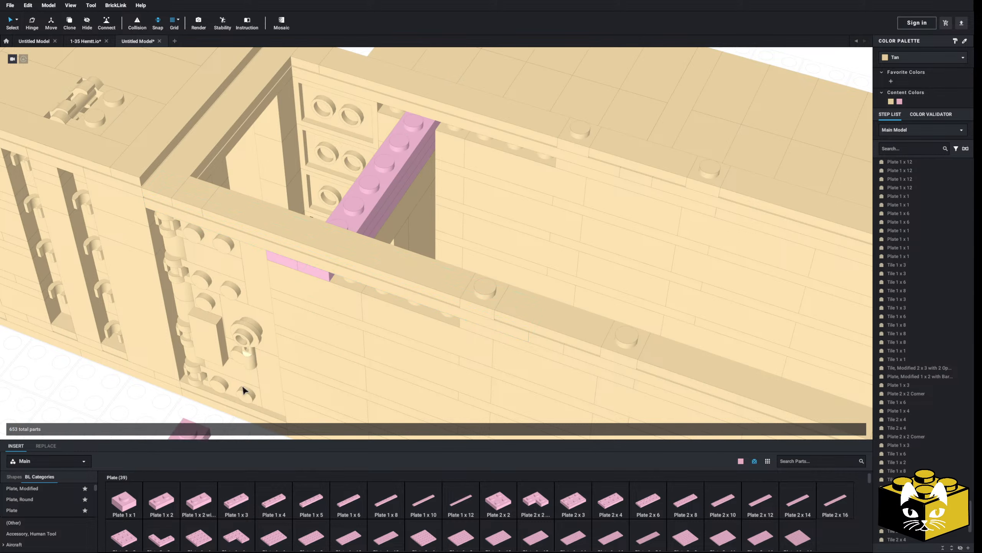
left_click(393, 100)
left_click(394, 309)
Step: Fill the rest of the gap in each side wall with a Plate 1 x 4
left_click(257, 502)
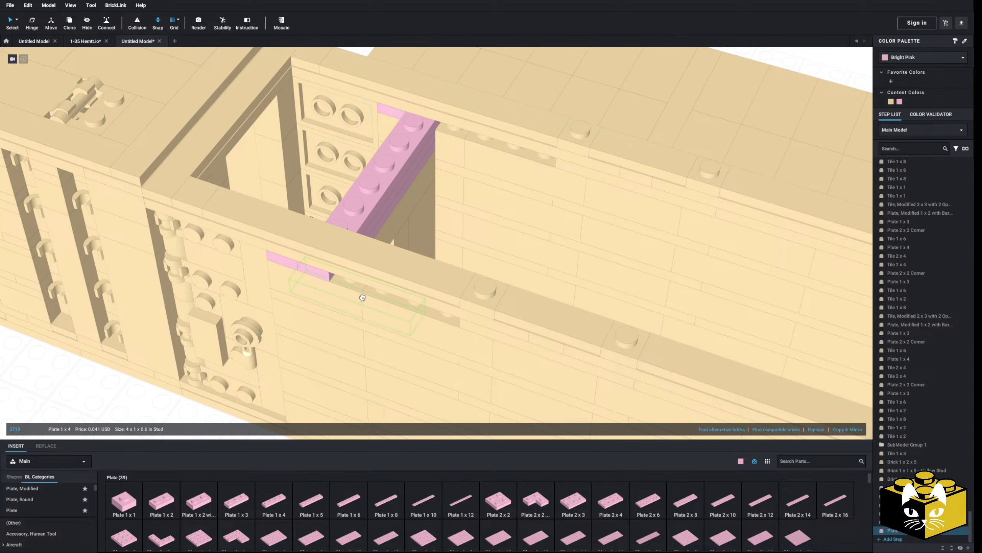
left_click(495, 144)
left_click(277, 507)
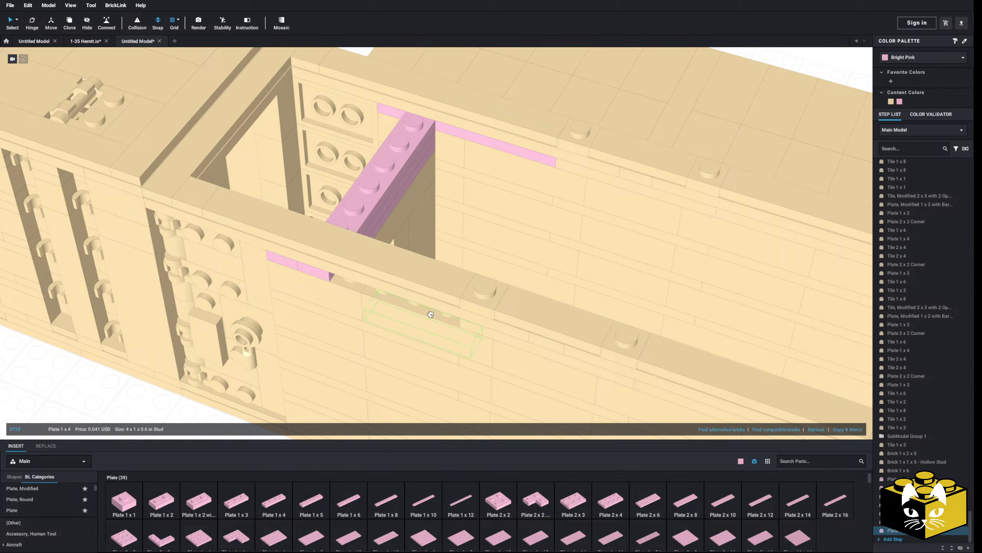
left_click(391, 293)
scroll(384, 297, "down", 5)
mouse_move(382, 297)
right_mouse_down()
mouse_move(369, 313)
mouse_move(371, 292)
right_mouse_up()
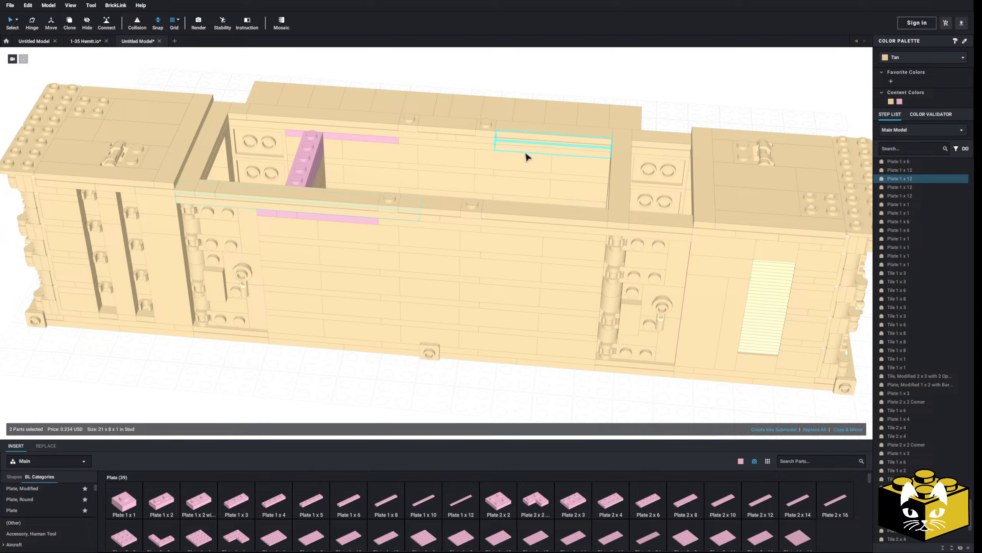
left_click(549, 232, "ctrl")
key("Delete")
middle_click_drag(384, 394, 407, 388)
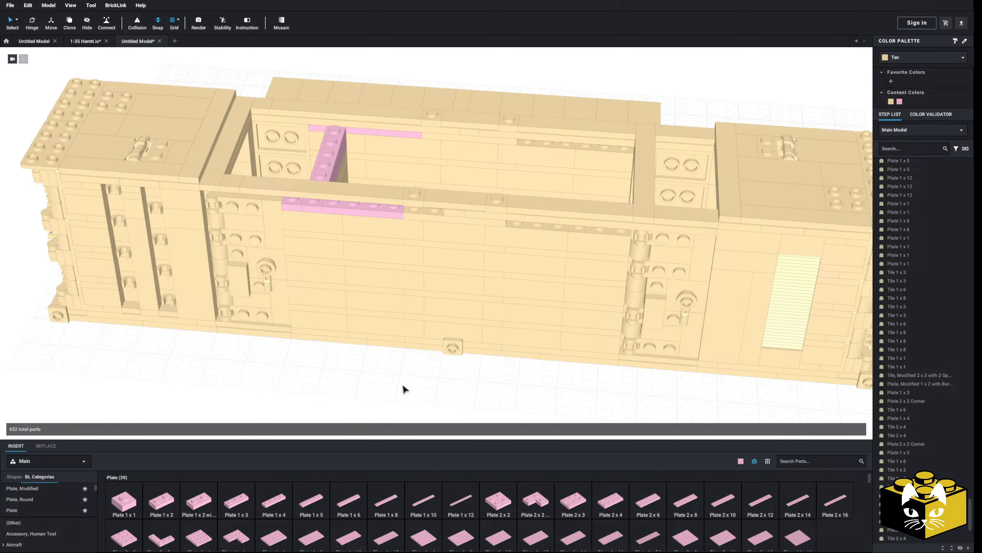
key("ctrl+z")
Step: Delete the Plate 1 x 6 below the rim tiles in both side walls at the opposite end of the opening
left_click(563, 149)
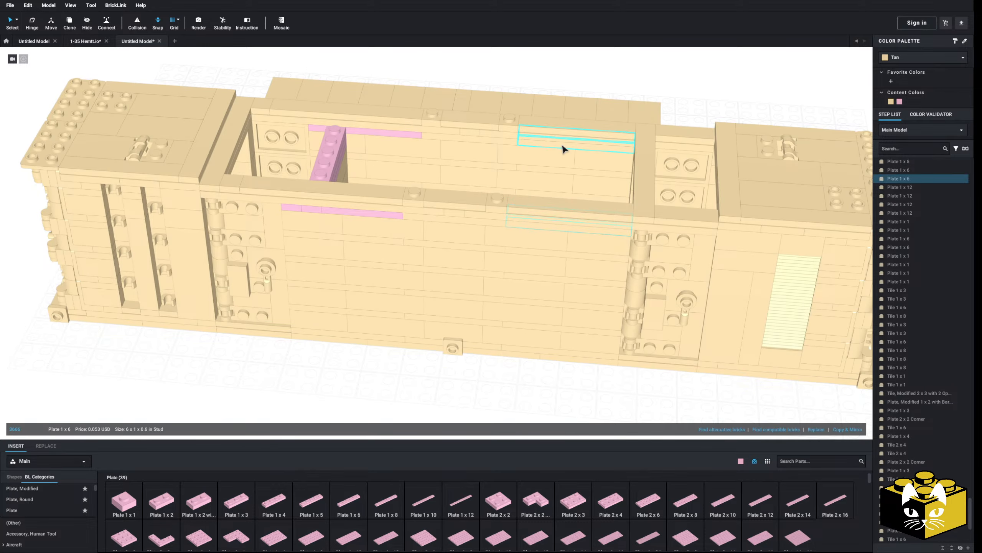
key("Delete")
Step: Recolour the partition's remaining tan bricks and the doorway's threshold tile to Bright Pink
right_click_drag(434, 357, 376, 341)
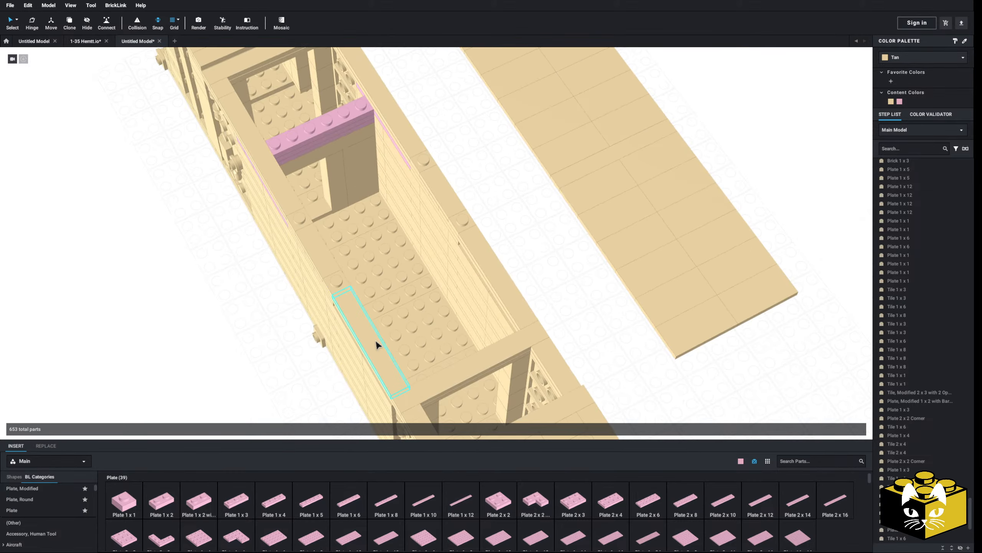
right_click_drag(353, 145, 351, 145)
left_click(352, 145)
left_click(343, 145, "ctrl")
left_click(333, 205, "ctrl")
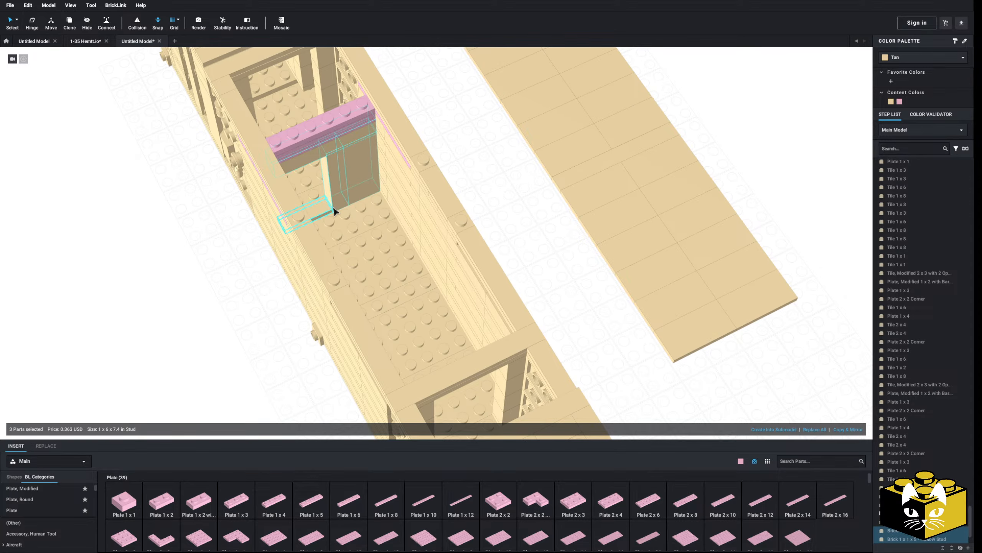
left_click(337, 208, "ctrl")
left_click(331, 210, "ctrl")
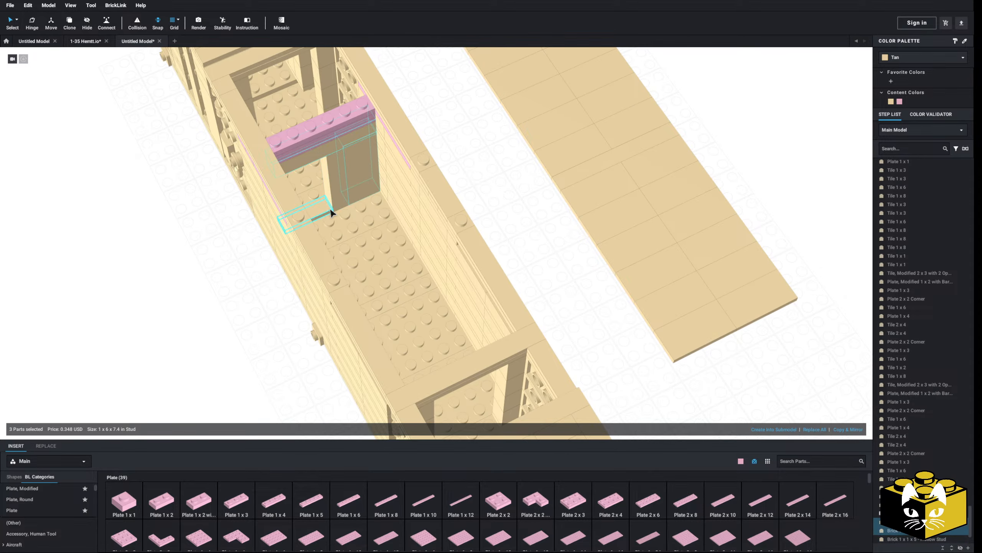
left_click(900, 102)
left_click(481, 170)
right_click_drag(481, 169, 515, 178)
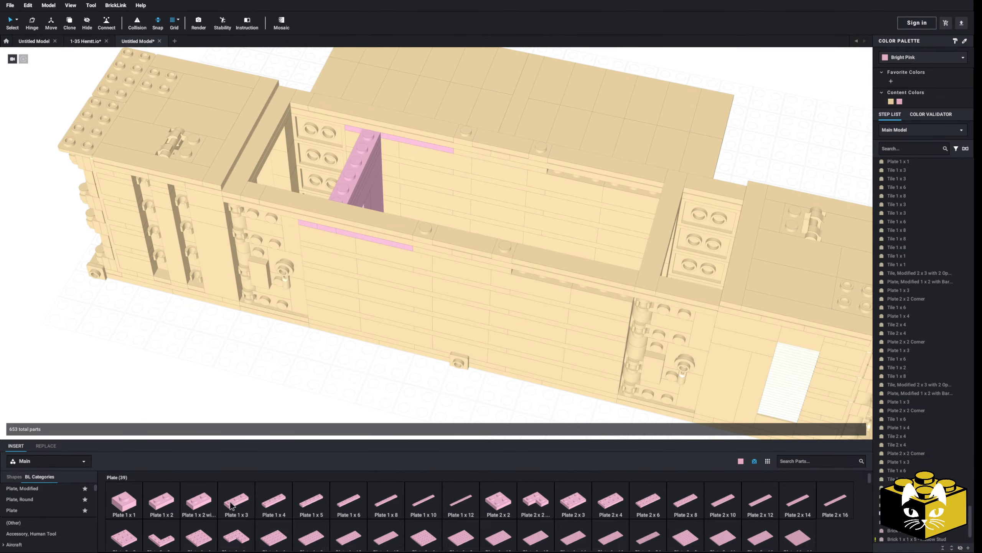
Step: Cap the top of the partition with a Bright Pink Tile 1 x 6
scroll(39, 515, "down", 15)
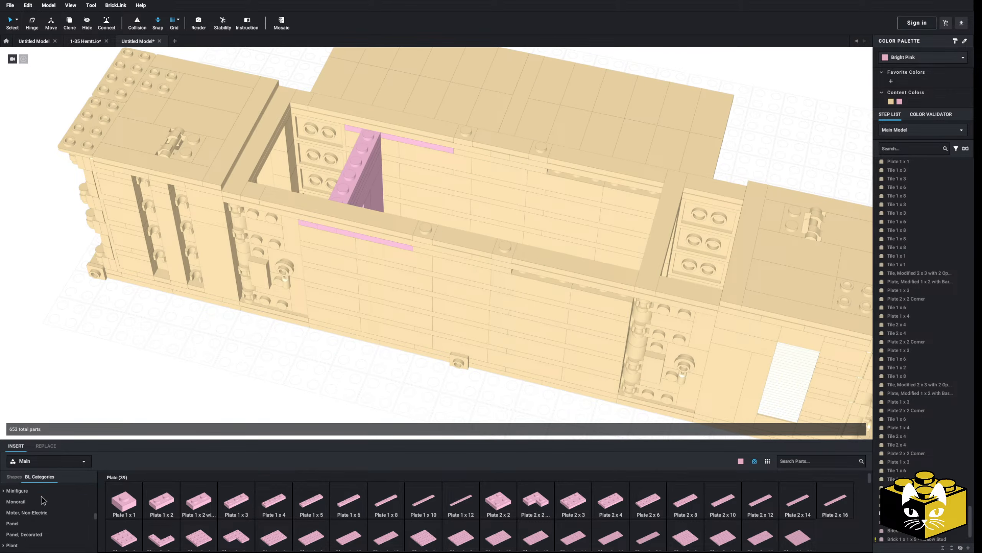
scroll(38, 515, "down", 8)
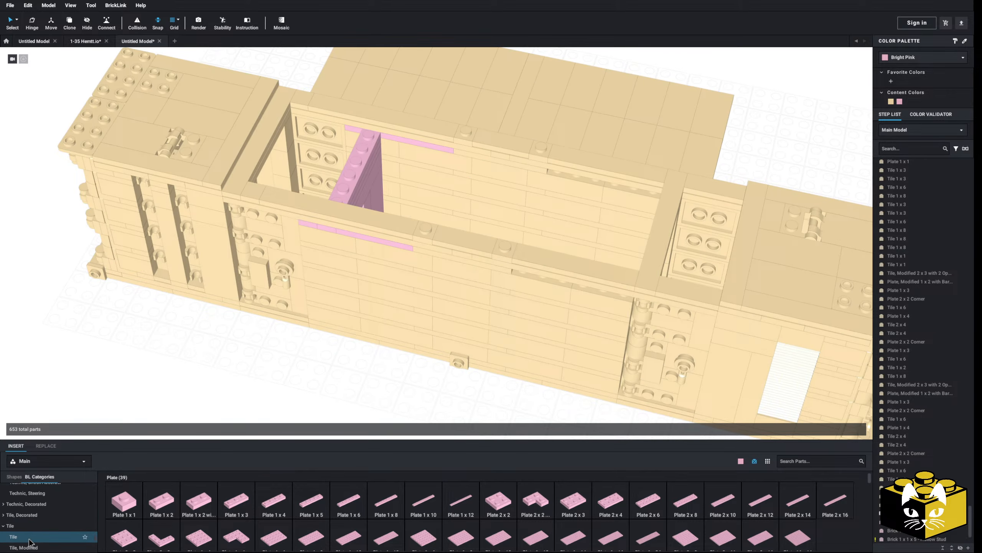
left_click(16, 537)
left_click(355, 502)
key("Right")
left_click(351, 165)
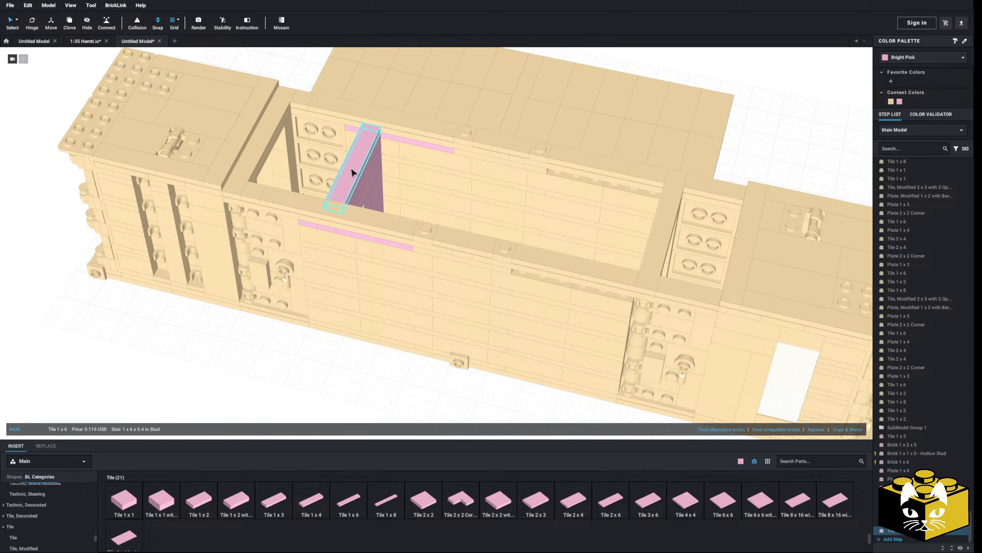
left_click(301, 392)
Step: Select all Bright Pink parts by colour and place a copy of the partition assembly on the baseplate beside the container
scroll(302, 391, "down", 4)
right_click_drag(301, 391, 273, 390)
scroll(264, 388, "up", 3)
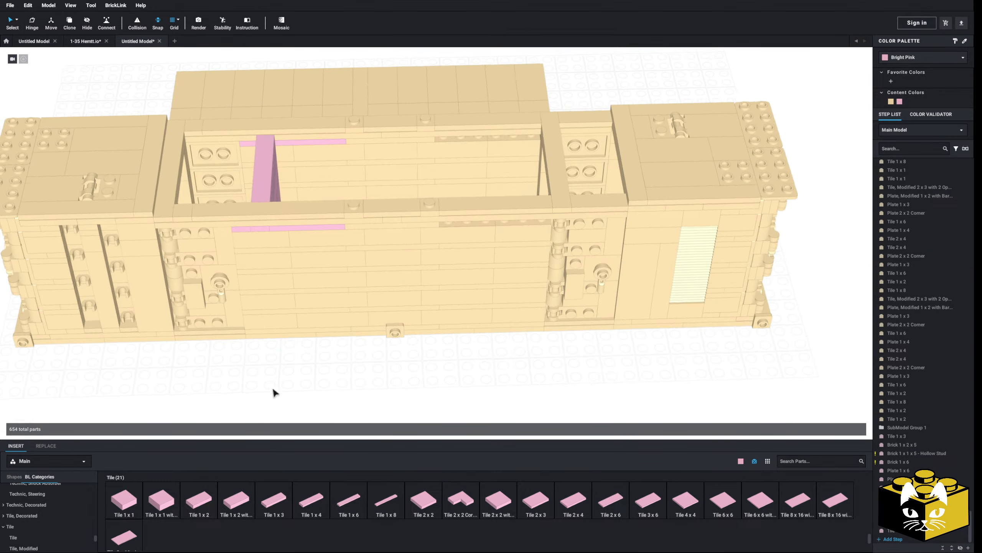
left_click(18, 20)
left_click(34, 32)
left_click(256, 159)
right_click(256, 159)
left_click(268, 164)
right_click(615, 61)
left_click(625, 83)
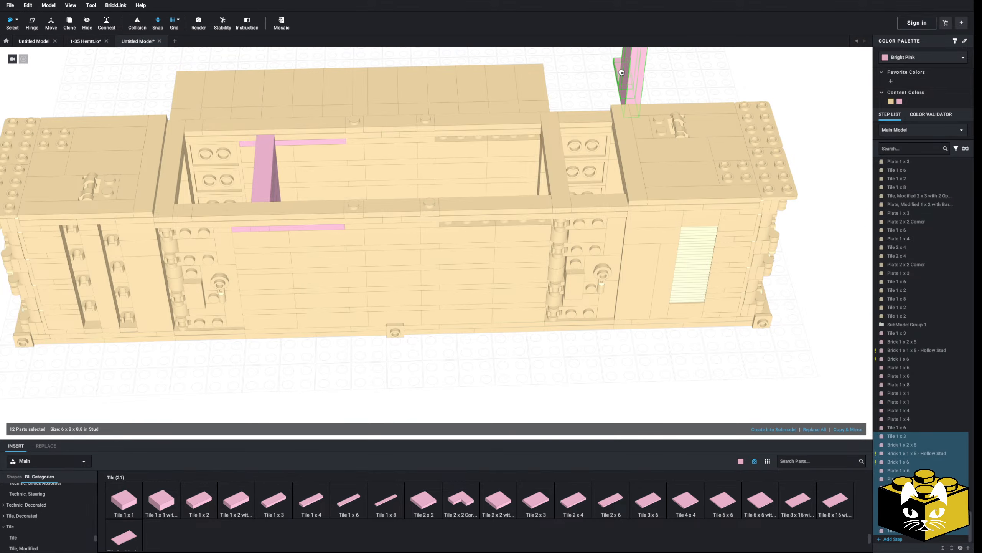
right_click_drag(621, 66, 758, 155)
left_click(768, 250)
Step: Examine the BOC trailer cutaway on the Typhon reference slide
middle_click_drag(832, 268, 647, 241)
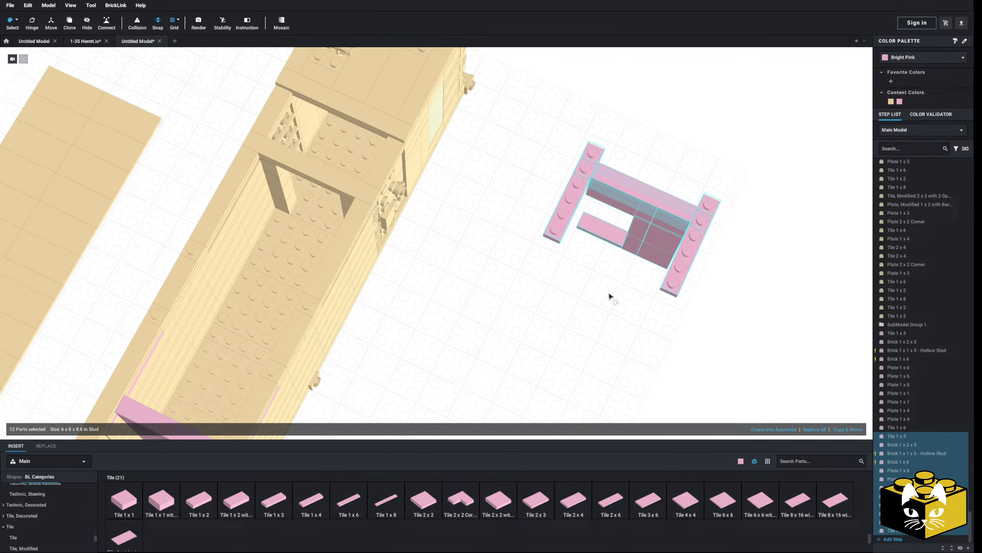
right_click_drag(609, 294, 549, 281)
middle_click_drag(550, 280, 847, 356)
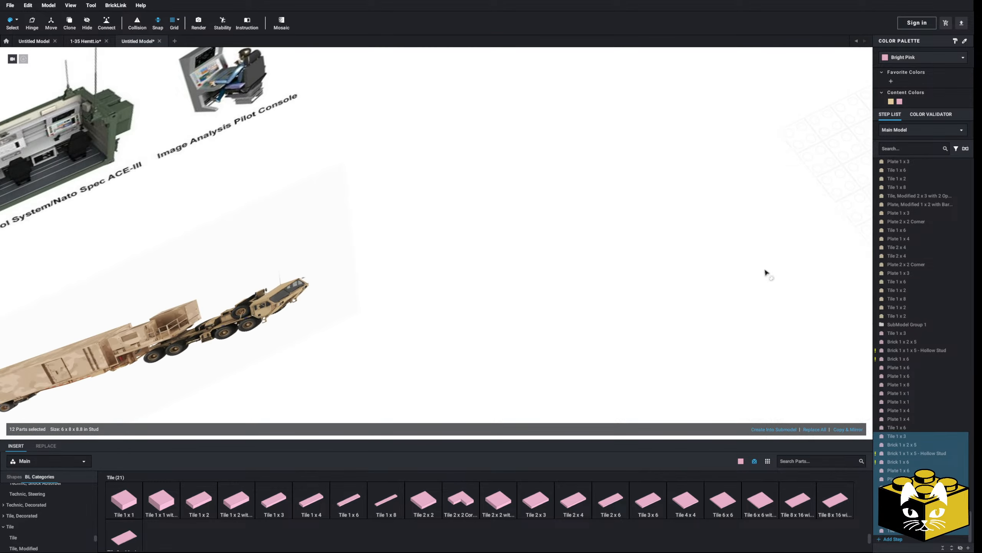
right_click_drag(765, 272, 611, 274)
middle_click_drag(611, 274, 711, 281)
middle_click_drag(664, 193, 623, 366)
middle_click_drag(631, 290, 700, 316)
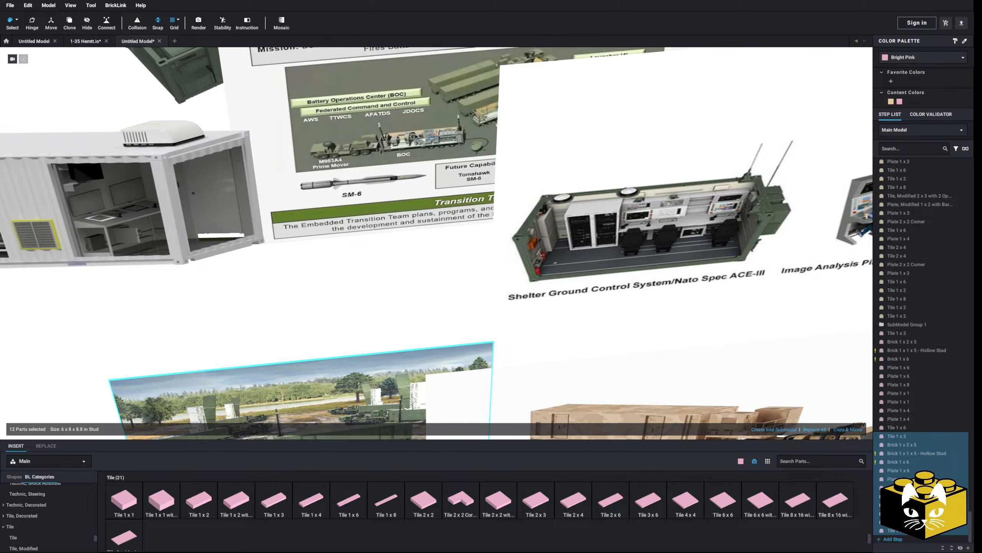
left_click(309, 324)
scroll(321, 337, "up", 5)
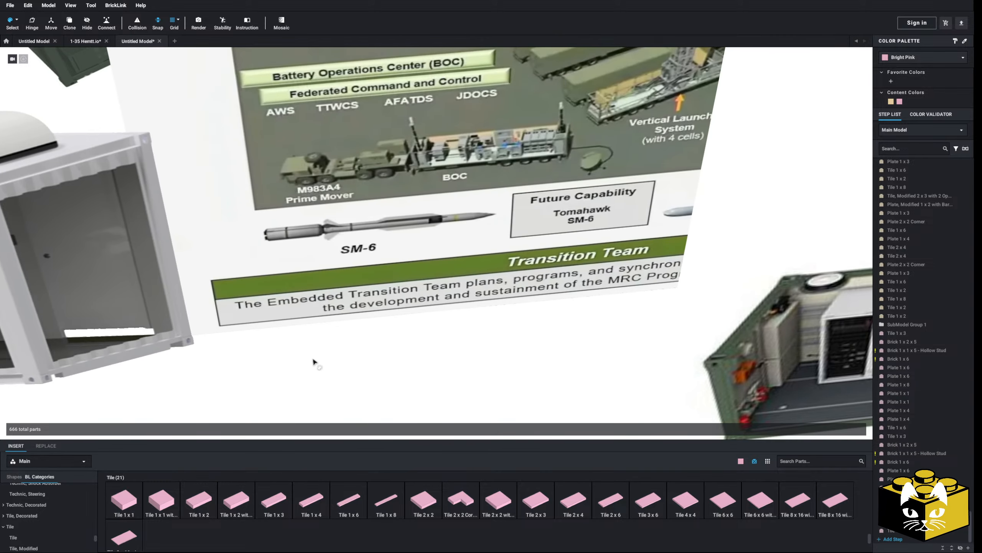
scroll(314, 362, "up", 2)
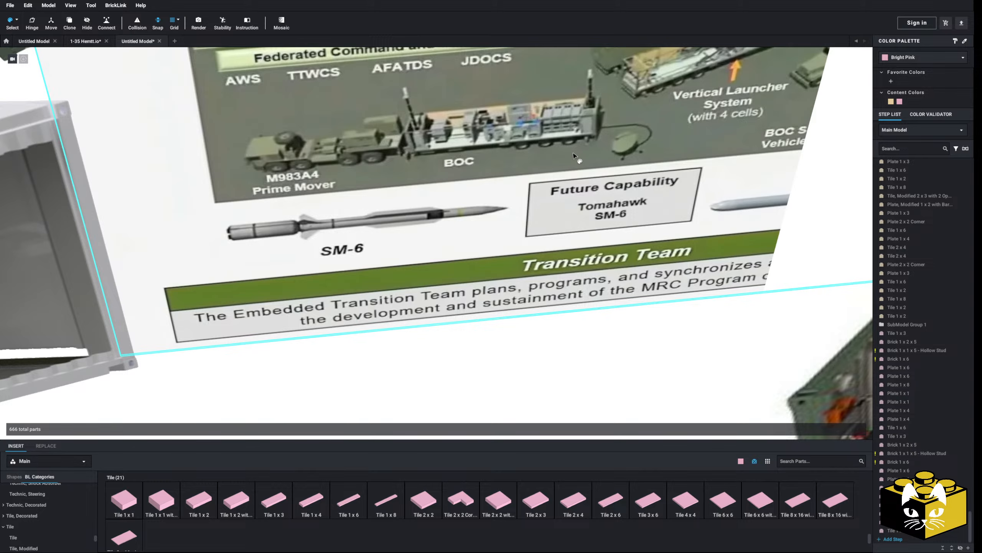
scroll(541, 123, "down", 10)
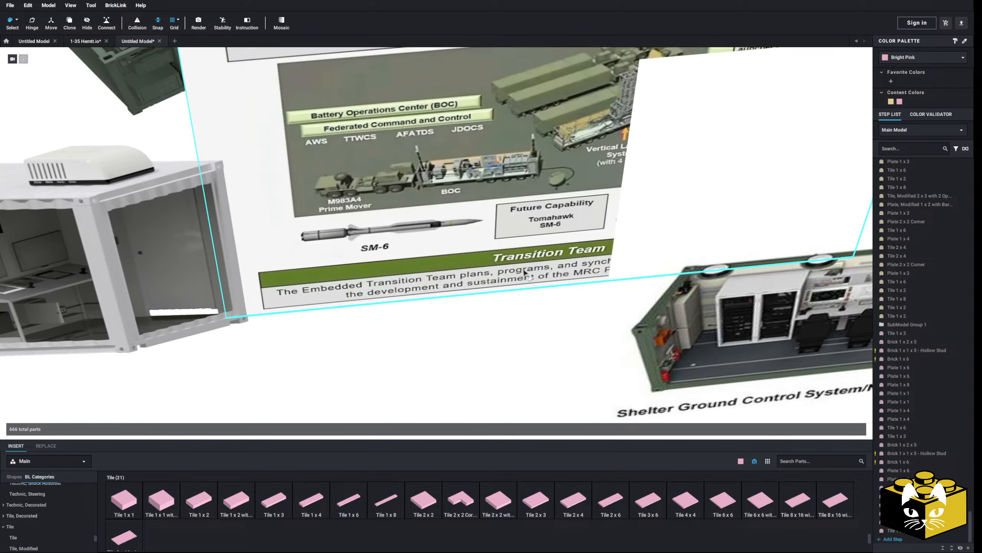
Step: Restore default selection and delete the threshold Tile 1 x 3 and the Brick 1 x 1 x 5 - Hollow Stud from the copied partition
left_click(17, 20)
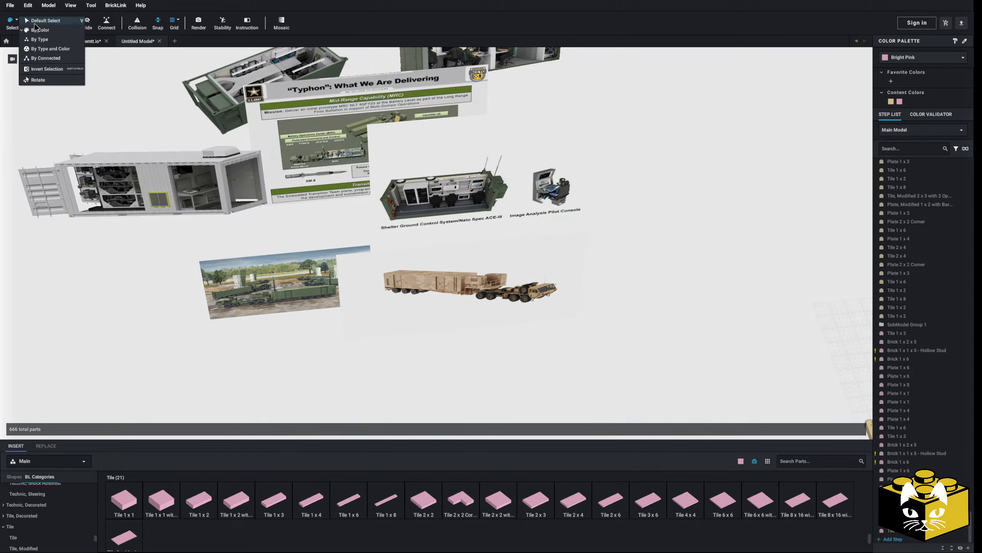
left_click(47, 21)
right_click_drag(201, 247, 337, 294)
middle_click_drag(336, 294, 267, 325)
scroll(267, 325, "up", 3)
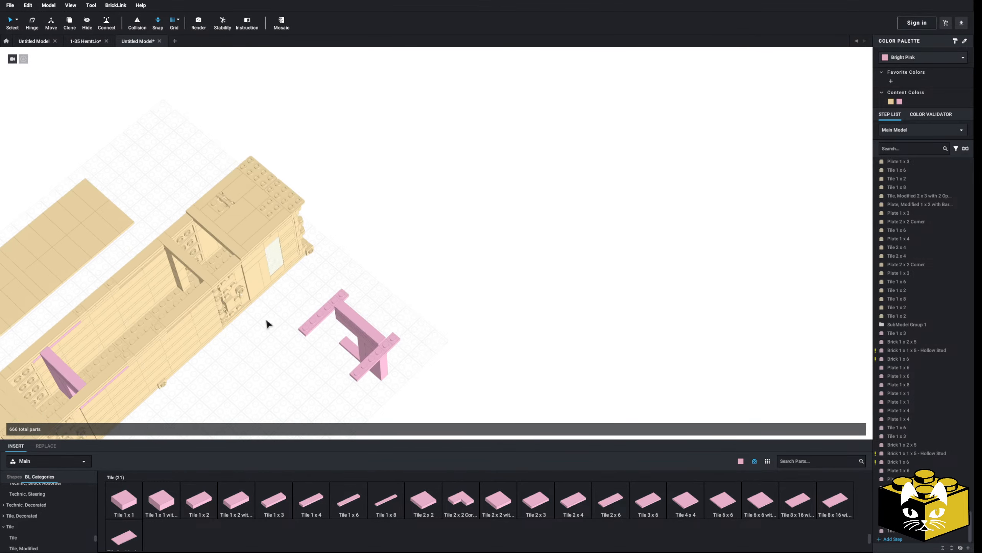
right_click_drag(267, 324, 350, 262)
scroll(301, 316, "up", 3)
left_click(463, 310)
key("Delete")
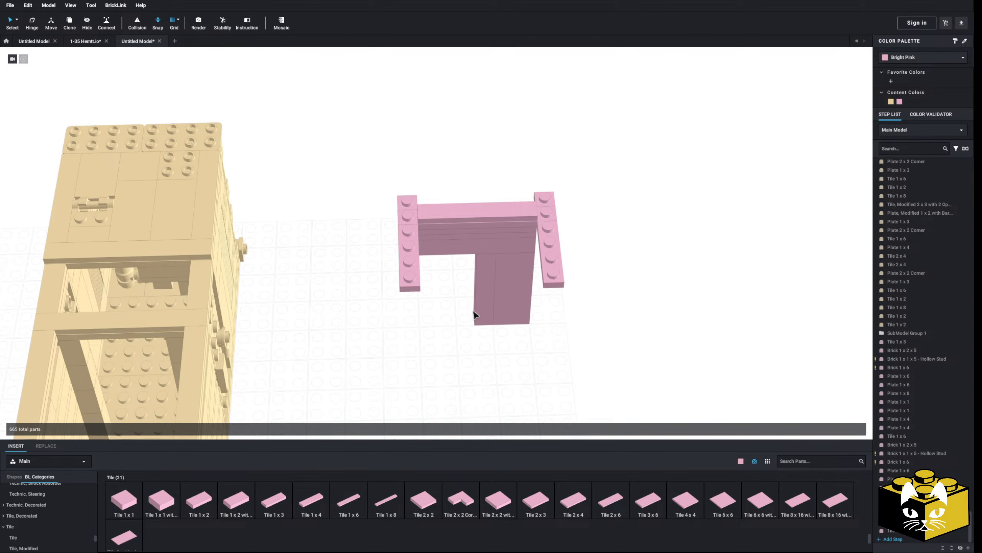
right_click_drag(476, 312, 396, 342)
left_click(410, 336)
key("Delete")
Step: Close the copied partition's doorway with two more copies of its Brick 1 x 2 x 5
left_click(366, 350)
left_click(862, 432)
left_click(862, 432)
left_click(512, 380)
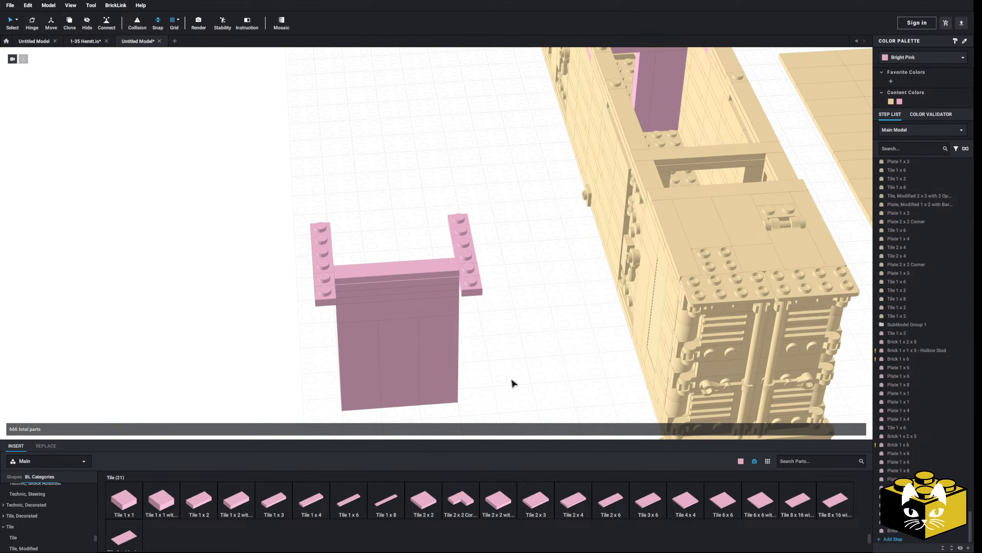
Step: Move the complete solid partition assembly into the side-wall gaps at the opposite end of the container's opening
right_click_drag(512, 380, 557, 381)
left_click_drag(566, 186, 365, 416)
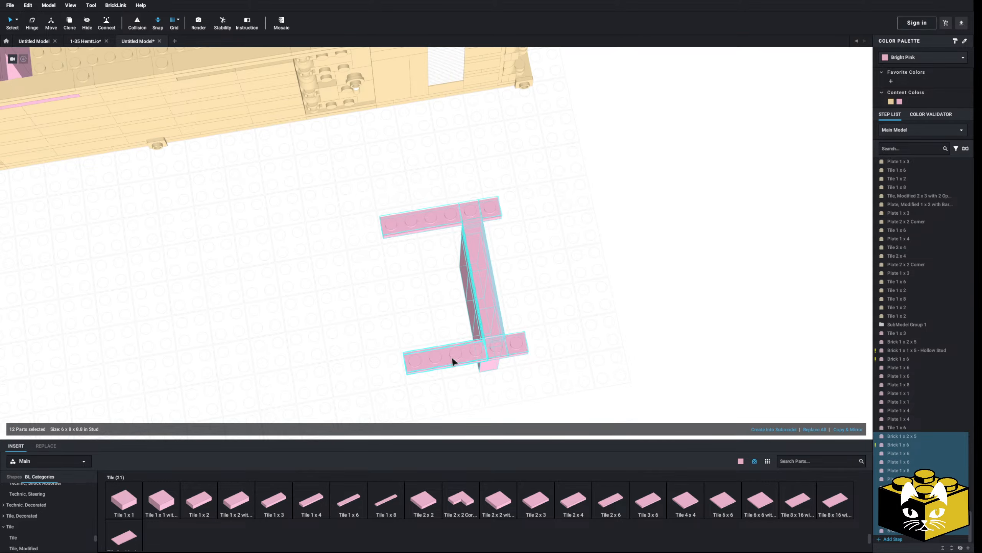
left_click_drag(454, 361, 526, 373)
middle_click_drag(484, 296, 526, 373)
left_click_drag(527, 373, 523, 365)
right_click_drag(526, 373, 523, 364)
left_click_drag(523, 364, 403, 277)
left_click(454, 410)
Step: Recolour all Bright Pink parts of both partitions to Tan, using selection by colour, and restore default selection
right_click_drag(455, 410, 485, 369)
right_click_drag(348, 197, 373, 182)
left_click(16, 20)
left_click(39, 30)
left_click(361, 186)
left_click(892, 102)
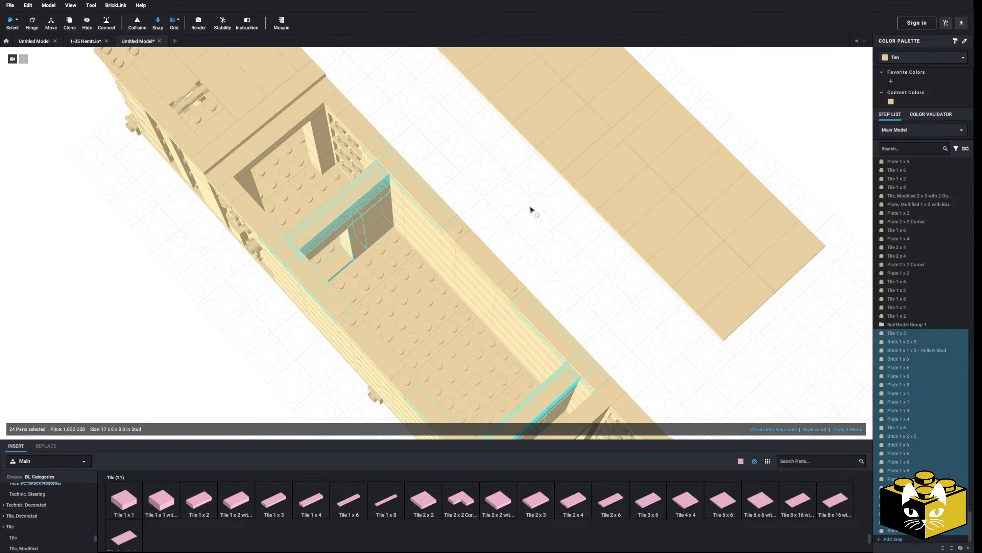
left_click(530, 210)
scroll(531, 211, "down", 4)
left_click(18, 21)
left_click(46, 21)
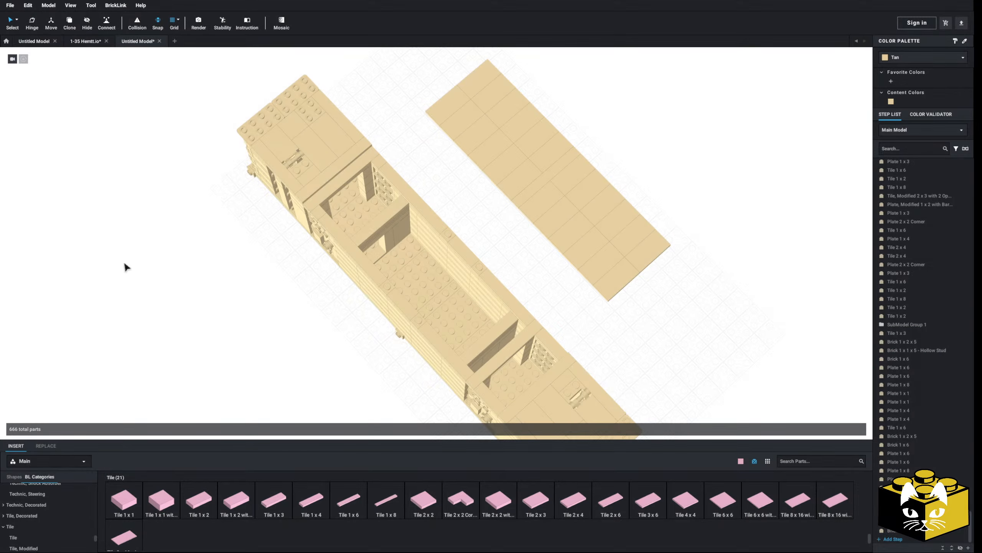
Step: Study the arrangement of partitions, consoles and racks inside the BOC trailer on the reference slide
right_click_drag(125, 268, 153, 257)
scroll(166, 259, "up", 4)
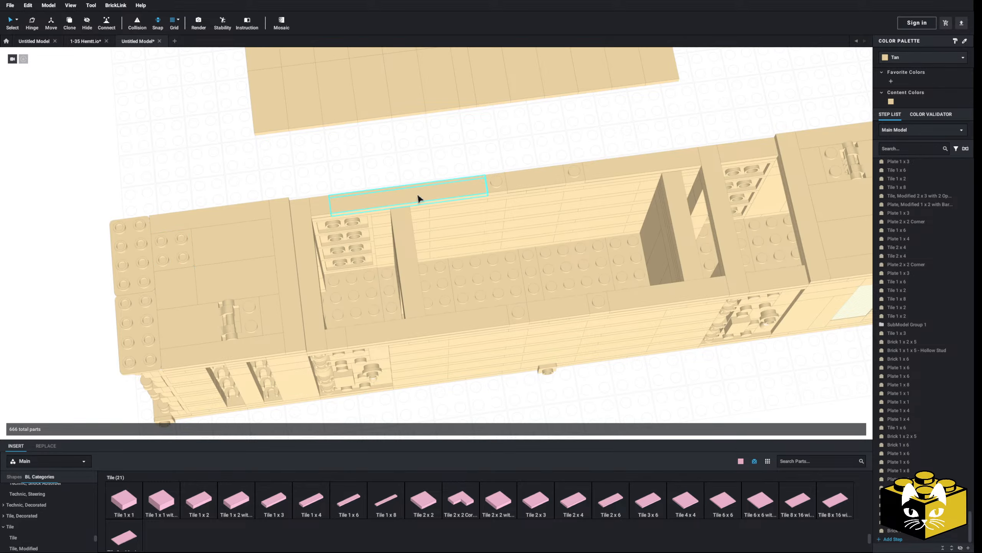
scroll(409, 196, "down", 4)
middle_click_drag(366, 178, 556, 314)
scroll(518, 333, "up", 4)
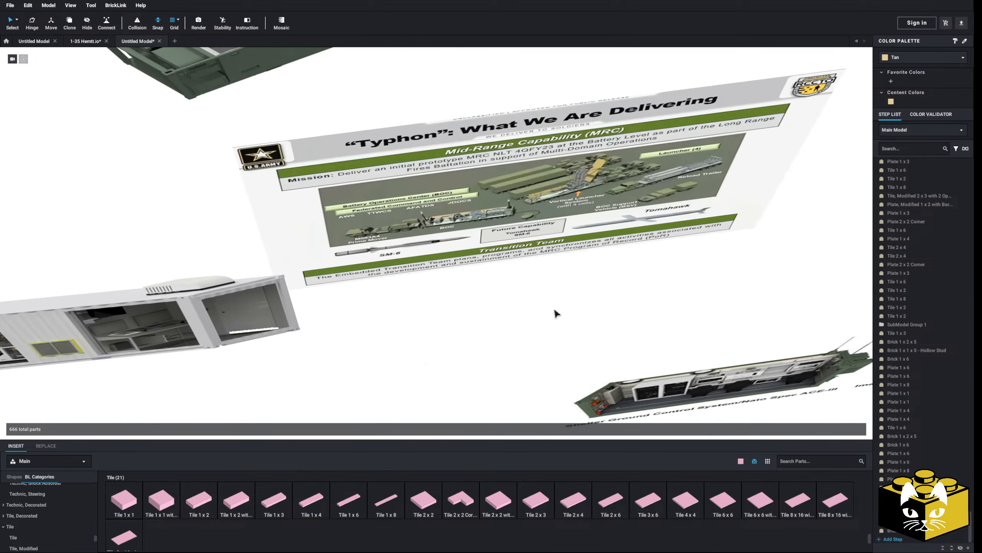
scroll(555, 314, "up", 6)
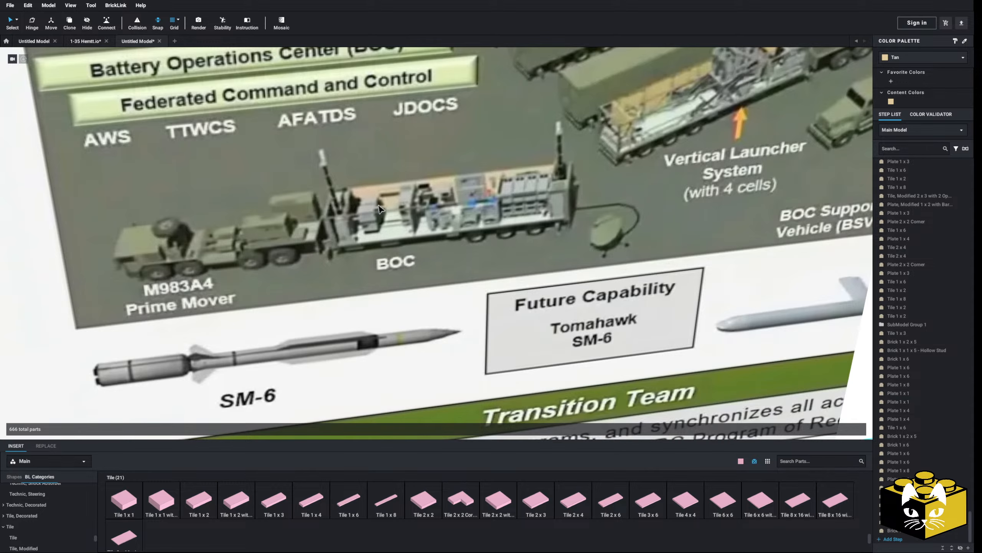
scroll(371, 226, "down", 5)
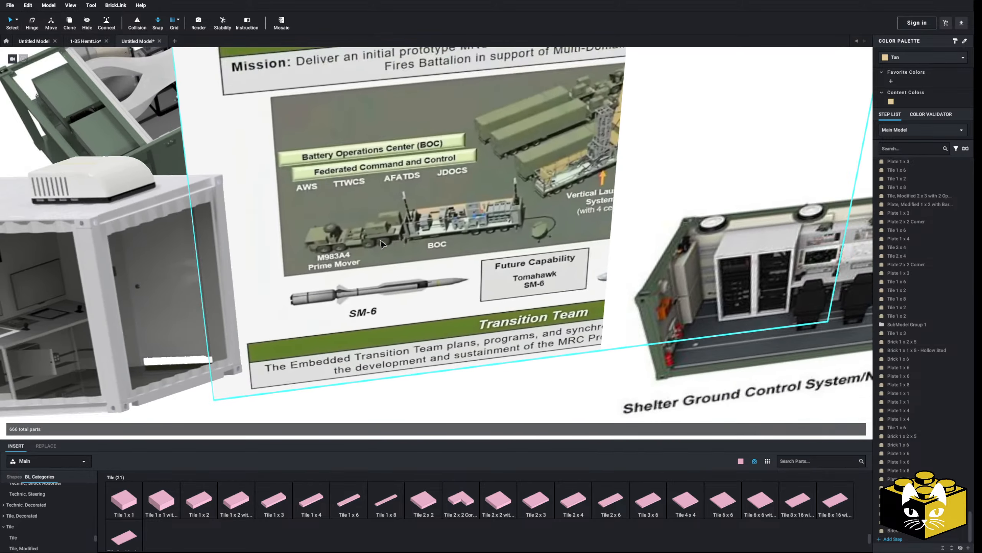
scroll(381, 244, "down", 1)
middle_click_drag(381, 244, 456, 262)
middle_click_drag(564, 252, 378, 231)
scroll(543, 286, "up", 8)
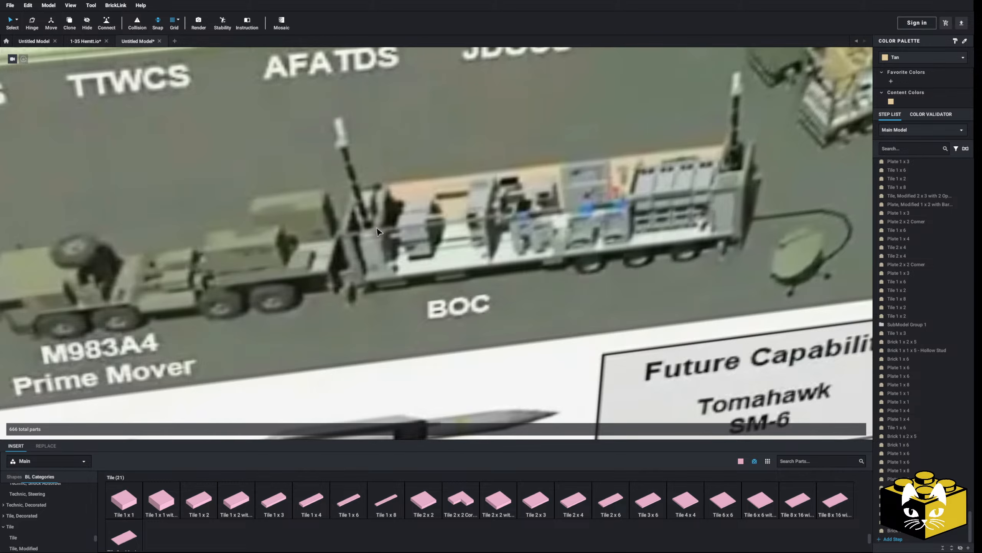
mouse_move(377, 231)
middle_mouse_down()
mouse_move(345, 230)
mouse_move(369, 237)
middle_mouse_up()
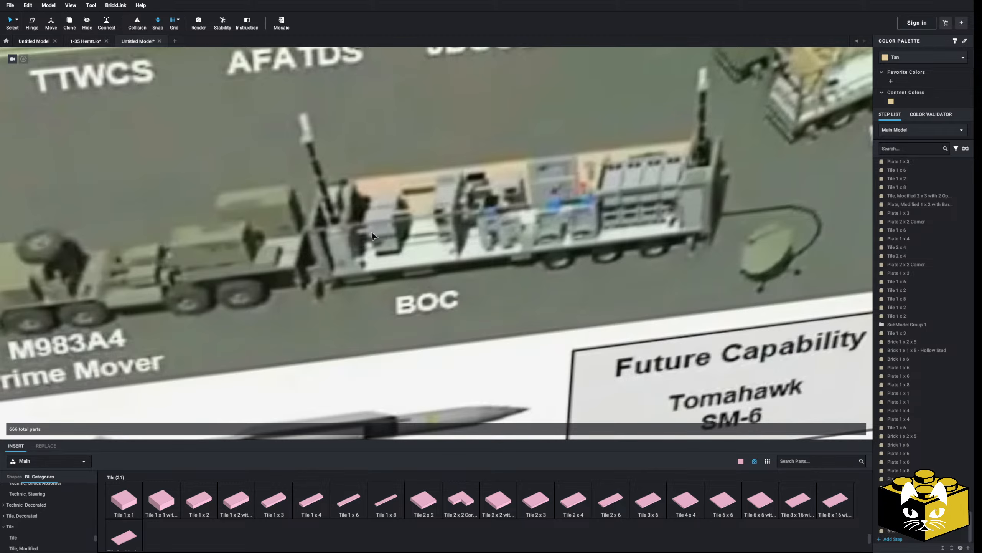
scroll(340, 218, "down", 10)
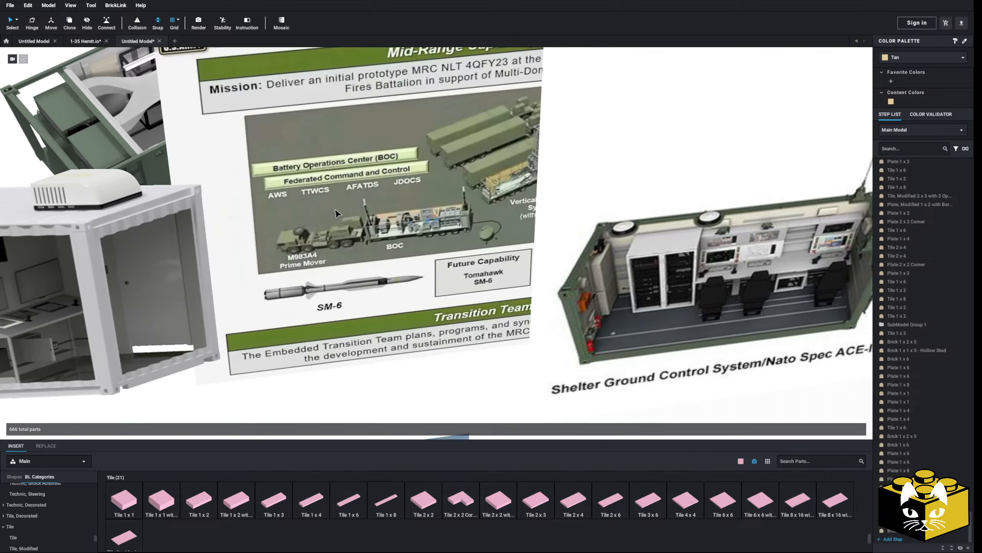
middle_click_drag(336, 213, 166, 197)
scroll(201, 209, "up", 4)
scroll(233, 216, "down", 5)
middle_click_drag(247, 220, 217, 73)
scroll(448, 343, "up", 5)
scroll(218, 74, "up", 2)
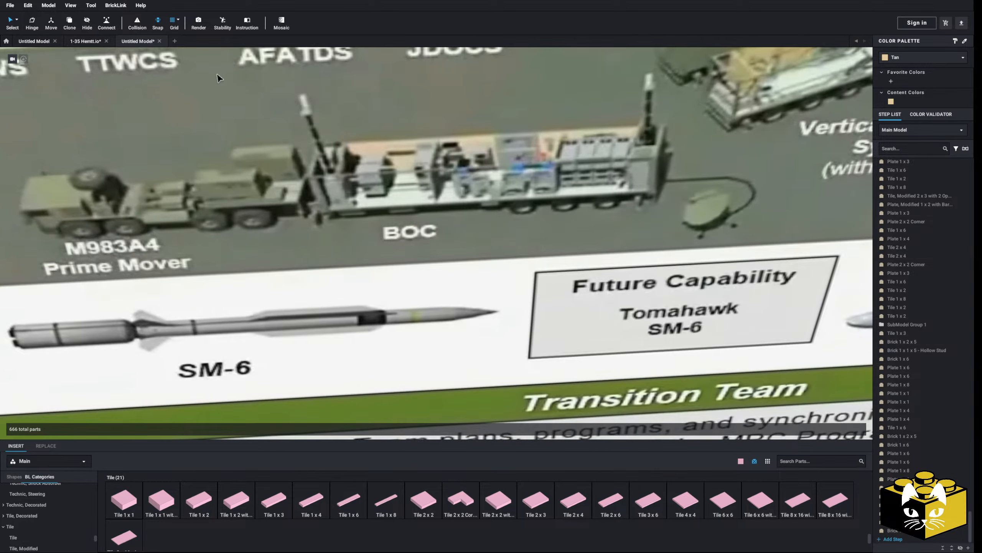
scroll(217, 75, "up", 2)
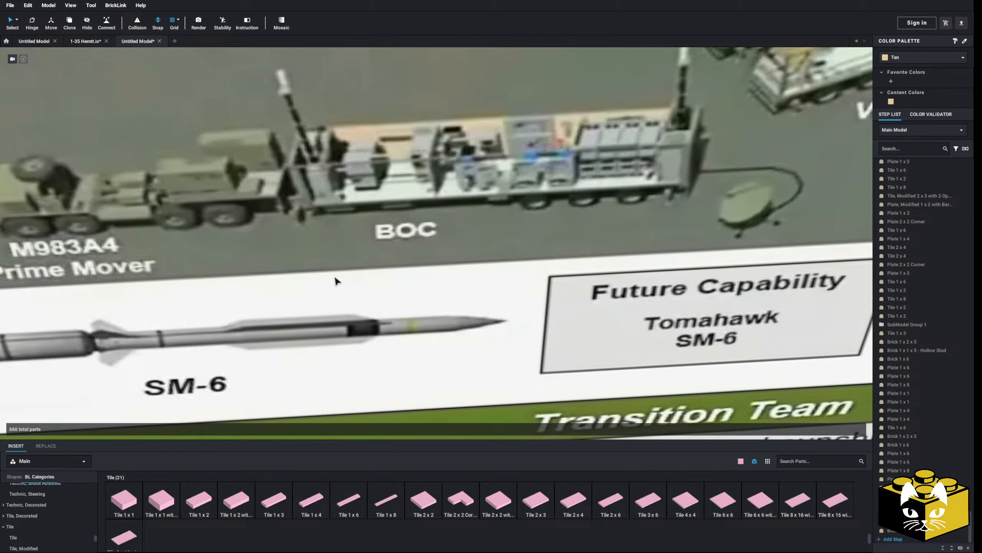
scroll(336, 281, "down", 1)
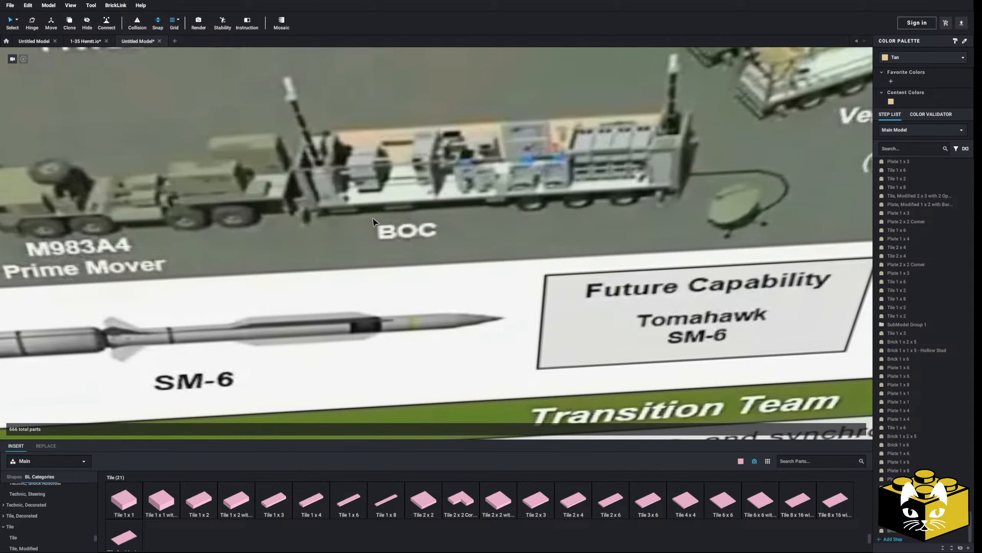
Step: Inspect the small compartment between the doorway partition and the container's end wall
scroll(374, 222, "down", 10)
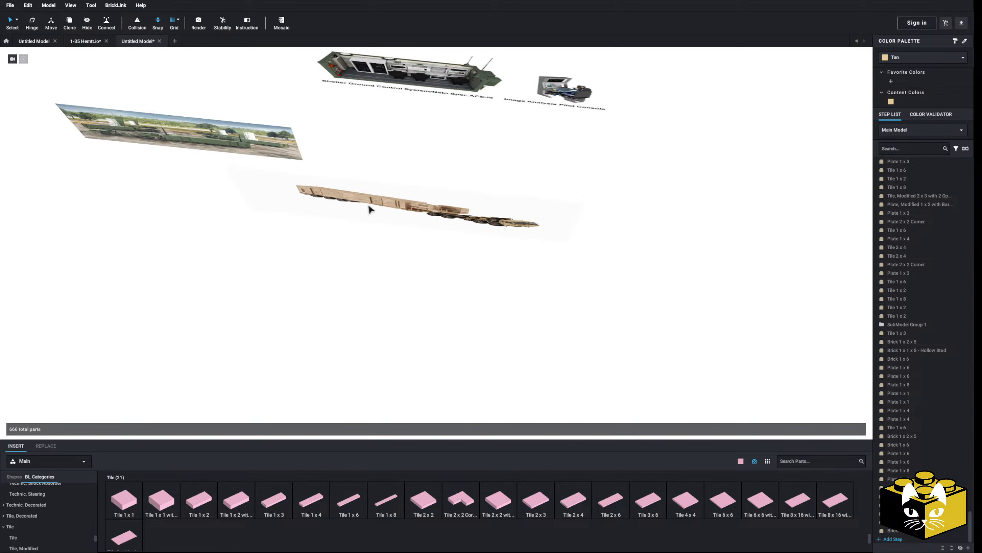
scroll(371, 209, "up", 10)
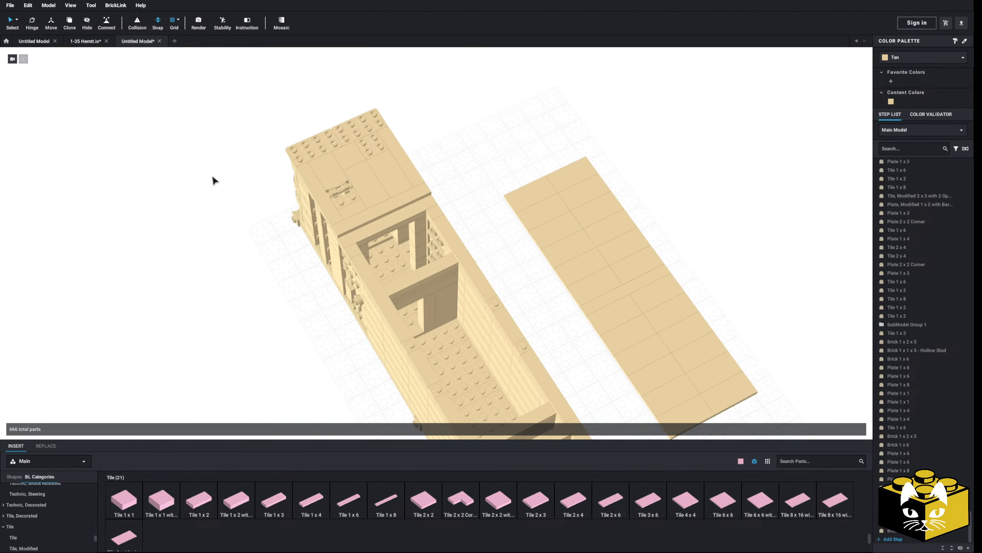
scroll(201, 182, "up", 4)
right_click_drag(189, 186, 187, 219)
scroll(219, 209, "up", 2)
scroll(187, 220, "up", 3)
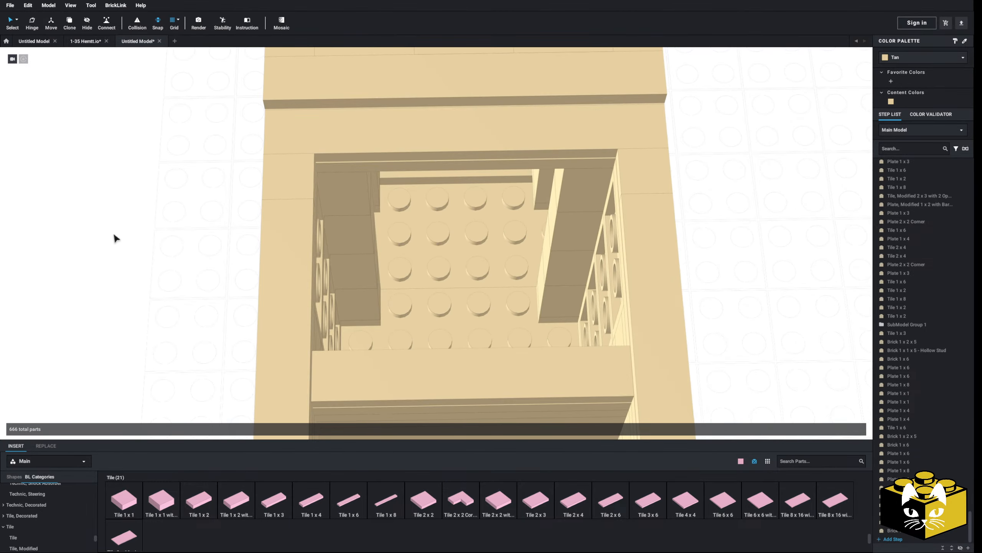
Step: Line up three 1 x 1 x 1 2/3 modified bricks with studs on side in a row on the open baseplate beside the container
scroll(110, 235, "down", 3)
mouse_move(107, 235)
right_mouse_down()
mouse_move(114, 235)
mouse_move(99, 249)
right_mouse_up()
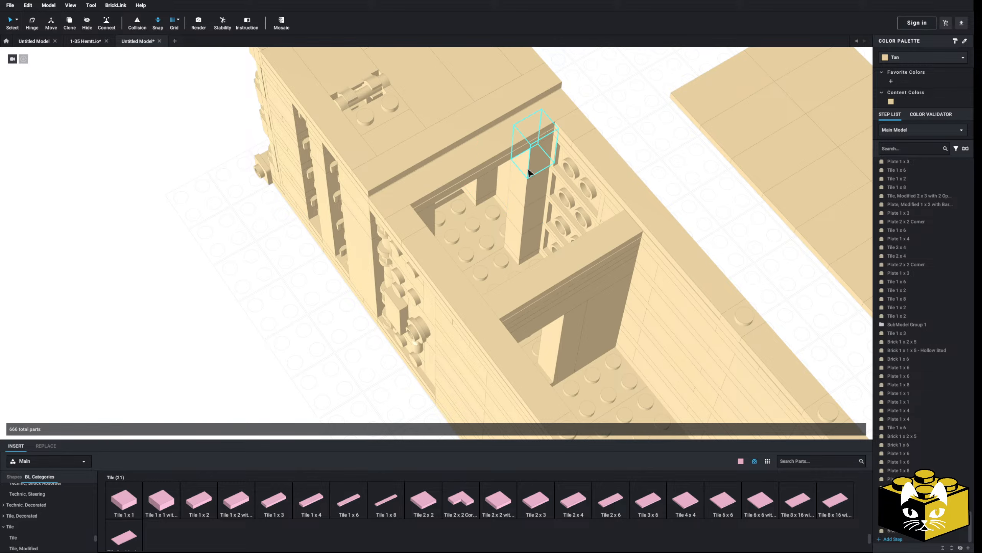
right_click_drag(533, 193, 563, 188)
right_click_drag(504, 190, 250, 304)
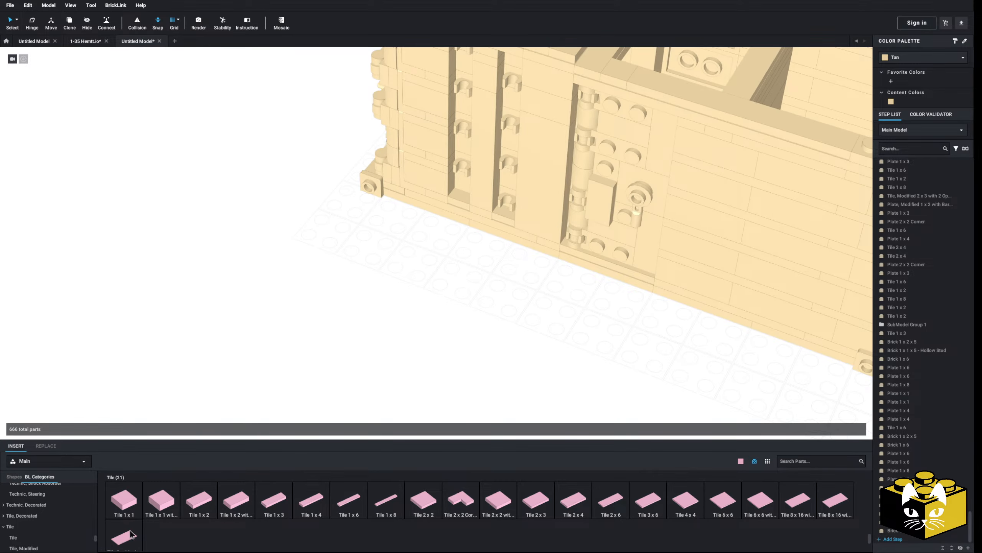
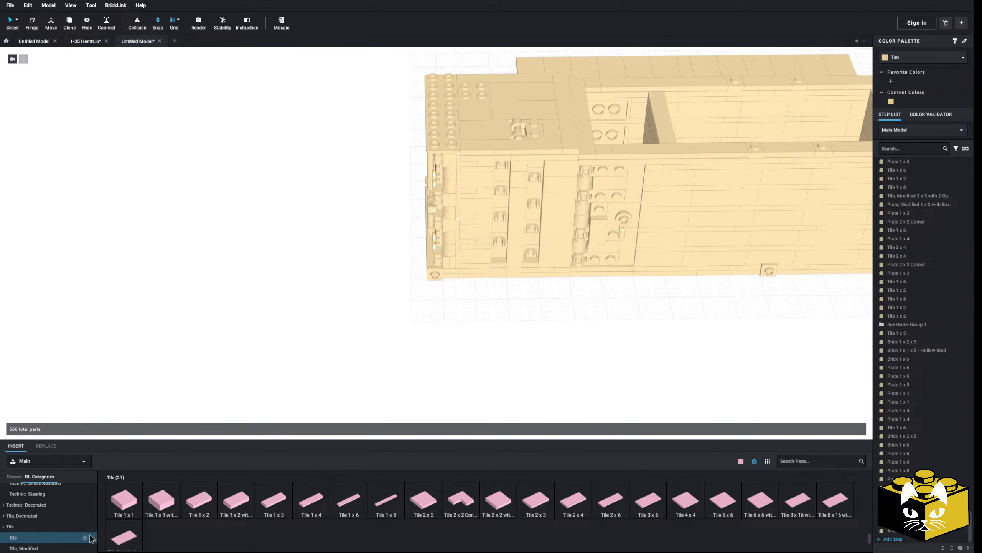
scroll(70, 518, "up", 10)
left_click(45, 511)
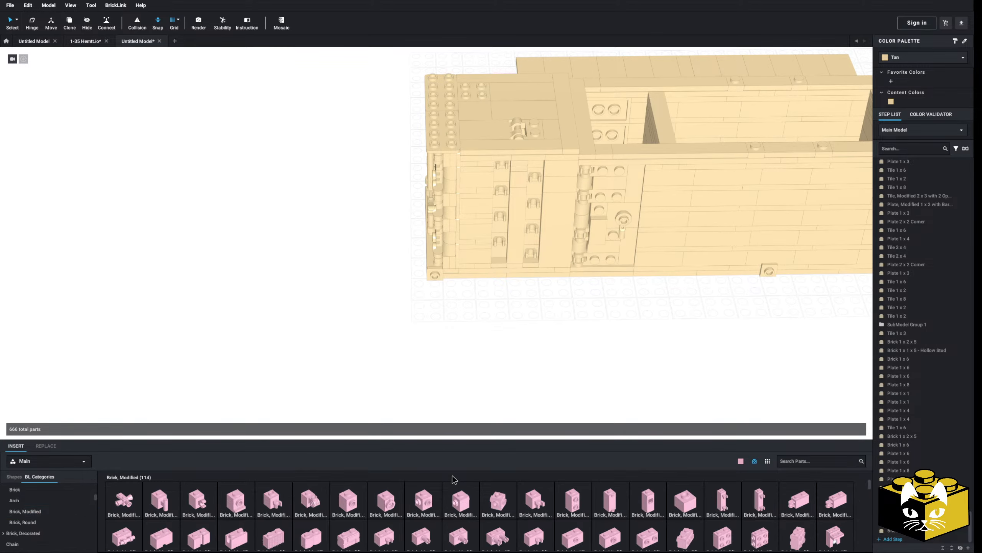
left_click(579, 509)
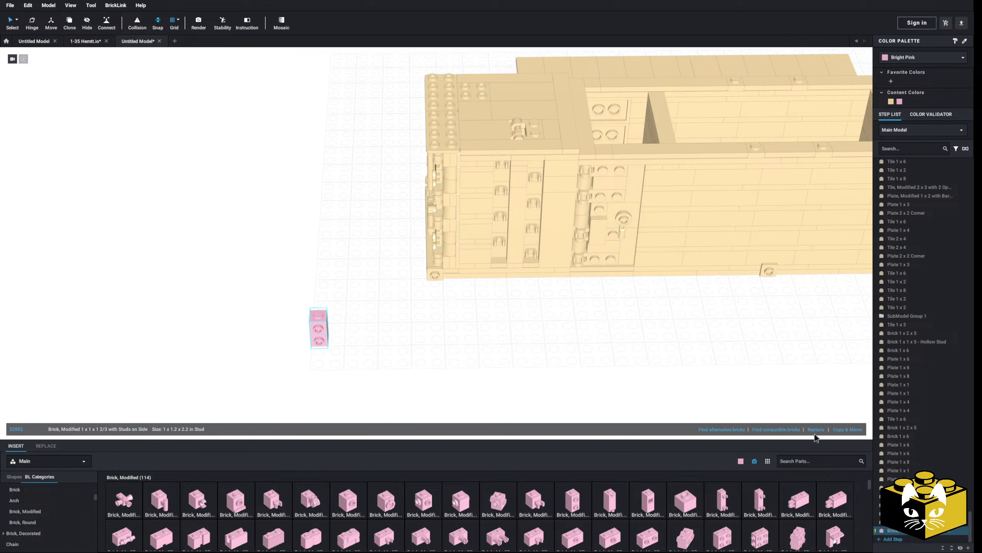
left_click(849, 427)
left_click(849, 428)
left_click(445, 406)
middle_click_drag(445, 406, 489, 355)
scroll(485, 375, "up", 3)
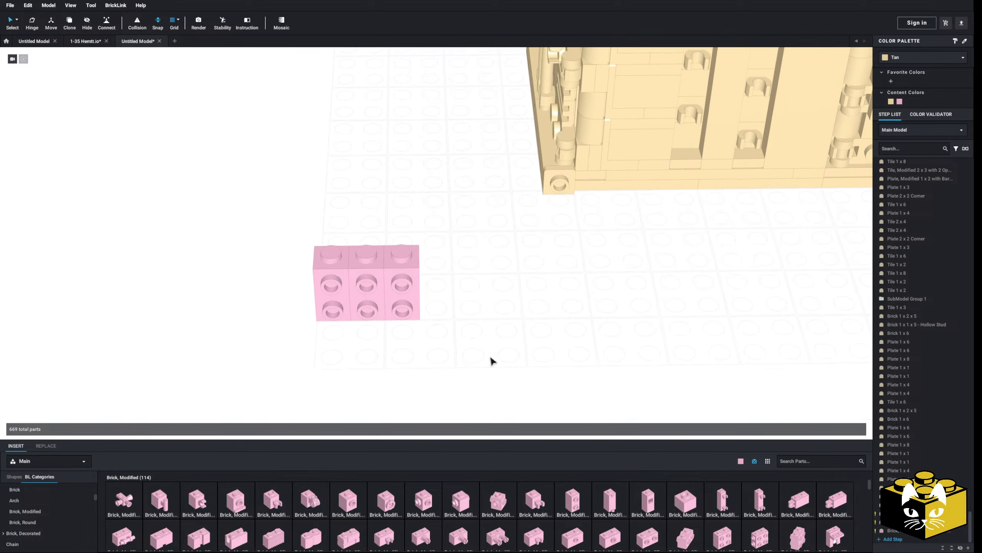
Step: Attach a Plate 2 x 3 upright to the six side studs of the pink brick row
right_click_drag(490, 355, 482, 357)
middle_click_drag(483, 357, 603, 416)
scroll(43, 514, "up", 5)
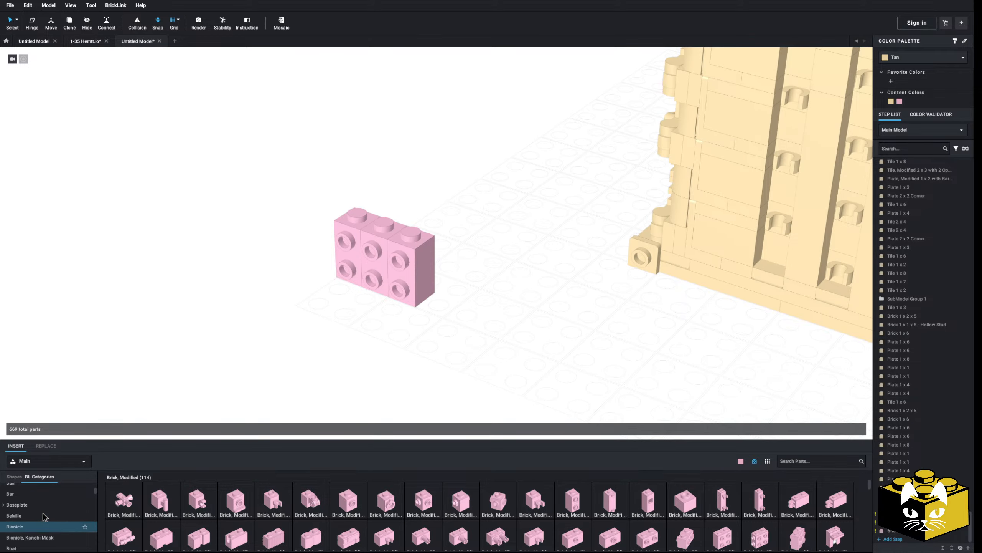
left_click(42, 510)
left_click(573, 500)
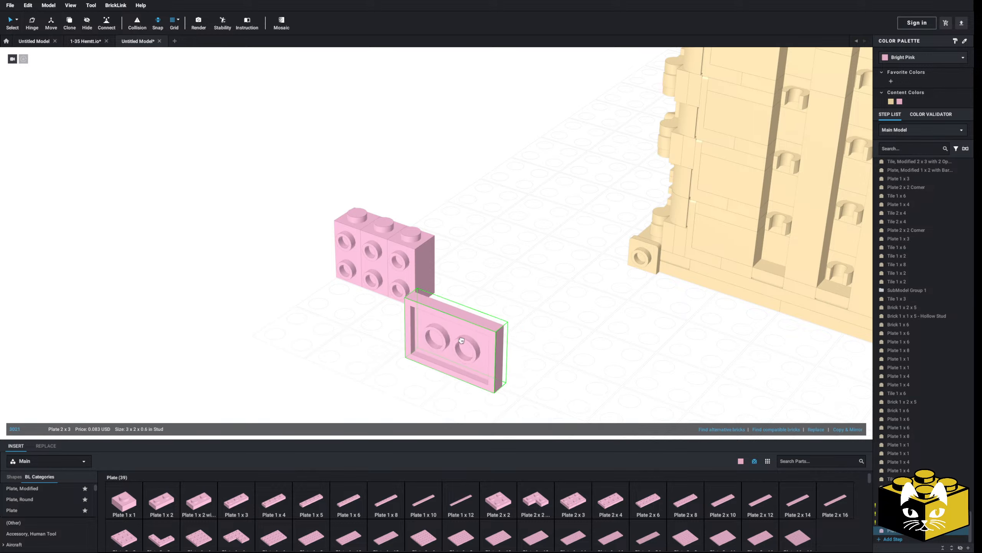
left_click(363, 272)
Step: Examine the interior equipment of the BOC trailer on the Typhon reference slide
scroll(22, 506, "down", 15)
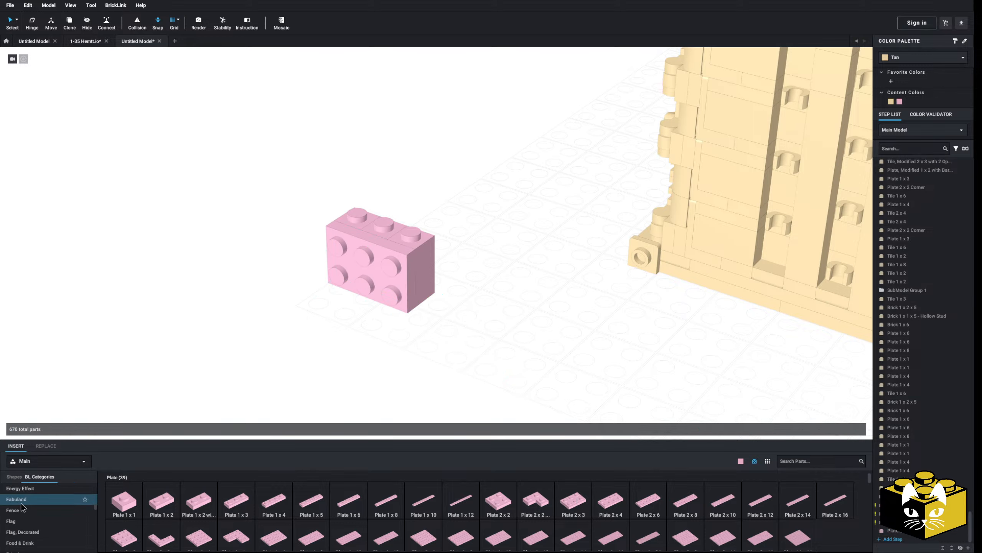
scroll(23, 506, "down", 4)
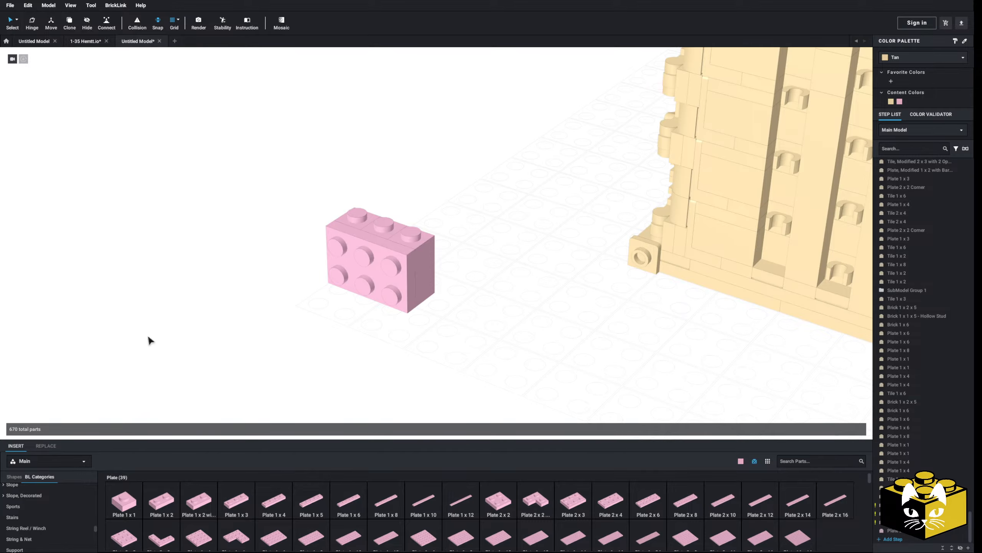
scroll(149, 337, "down", 4)
right_click_drag(157, 344, 232, 358)
middle_click_drag(155, 302, 366, 381)
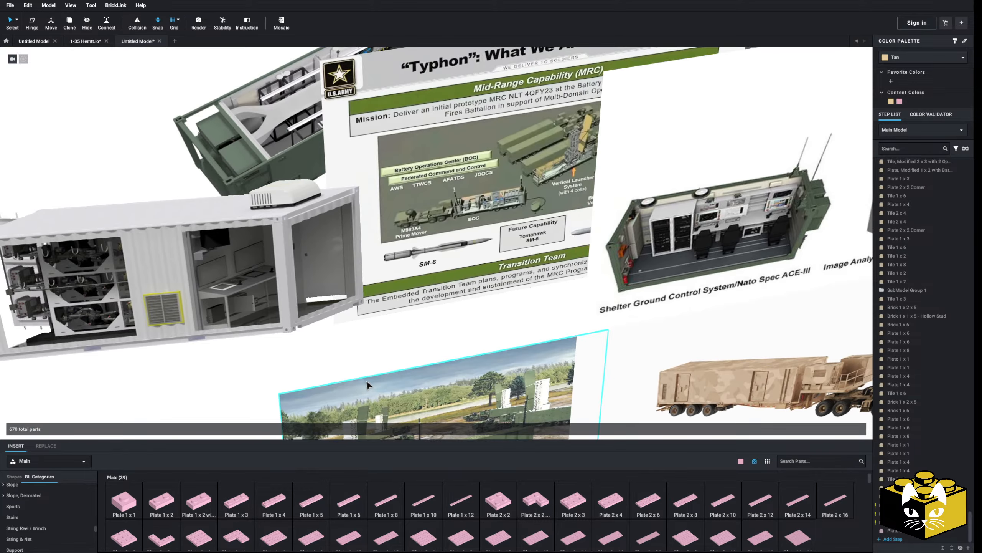
right_click_drag(367, 385, 419, 384)
middle_click_drag(419, 384, 197, 370)
scroll(359, 380, "up", 3)
scroll(197, 370, "up", 3)
scroll(327, 362, "up", 3)
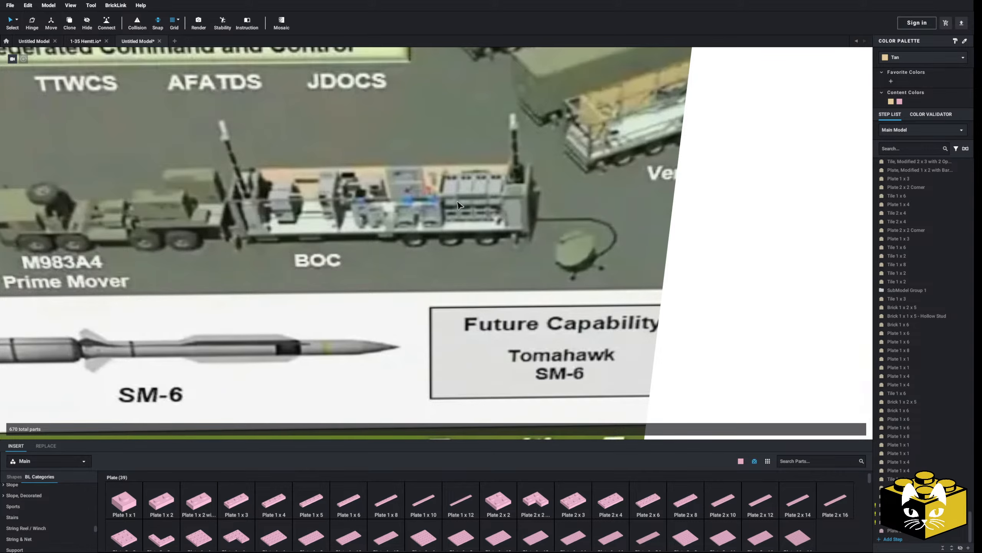
Step: Examine the equipment racks and their spacing inside the white container reference image
scroll(478, 192, "down", 4)
middle_click_drag(479, 203, 797, 233)
middle_click_drag(460, 271, 656, 213)
scroll(389, 236, "up", 3)
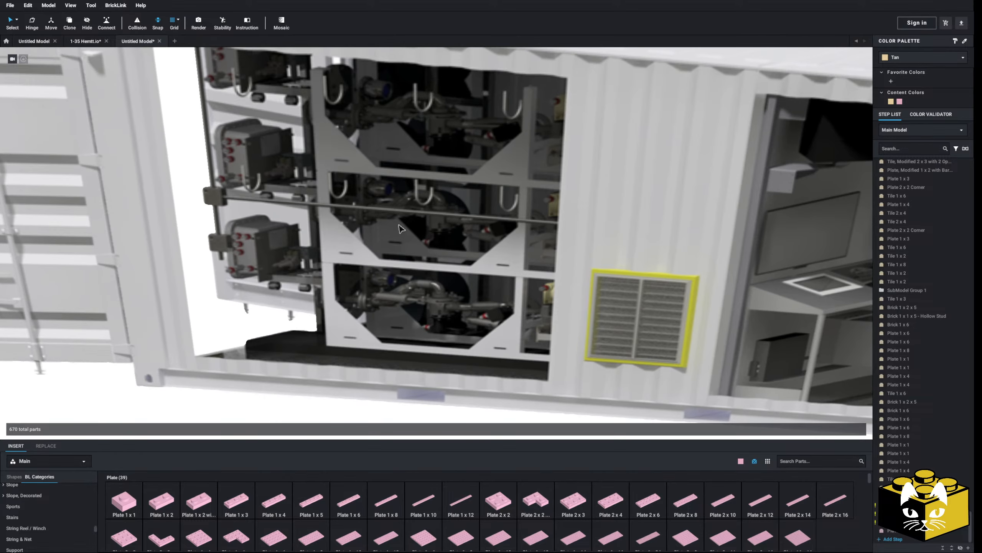
middle_click_drag(391, 236, 416, 283)
scroll(415, 283, "up", 2)
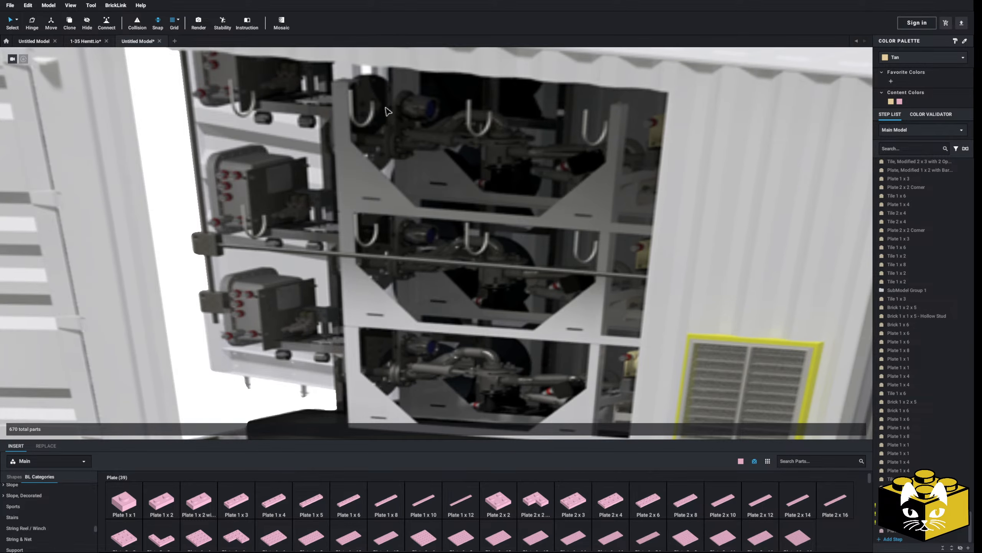
scroll(415, 258, "down", 5)
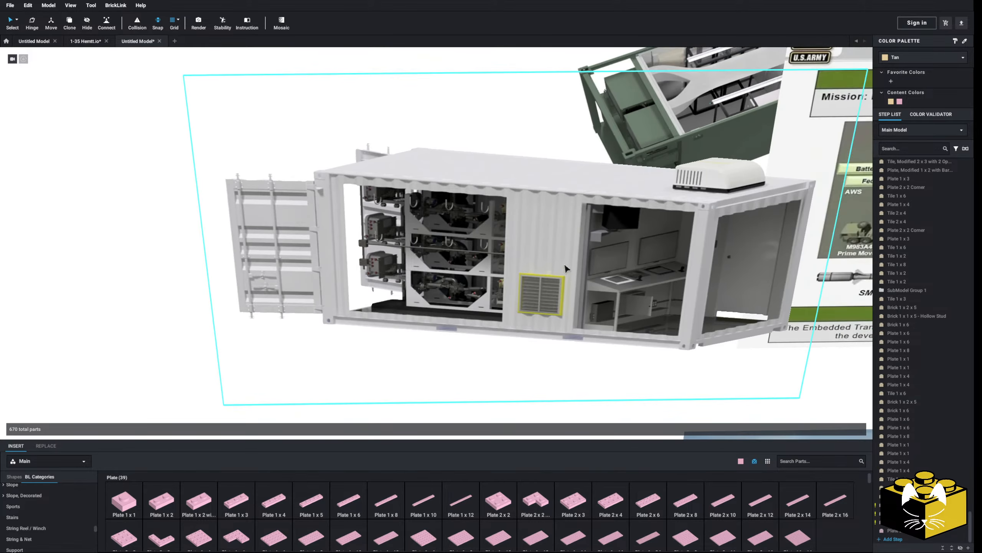
Step: Compare the BOC trailer's racks and consoles on the slide with the neighbouring shelter reference images
middle_click_drag(566, 269, 162, 250)
scroll(581, 185, "up", 4)
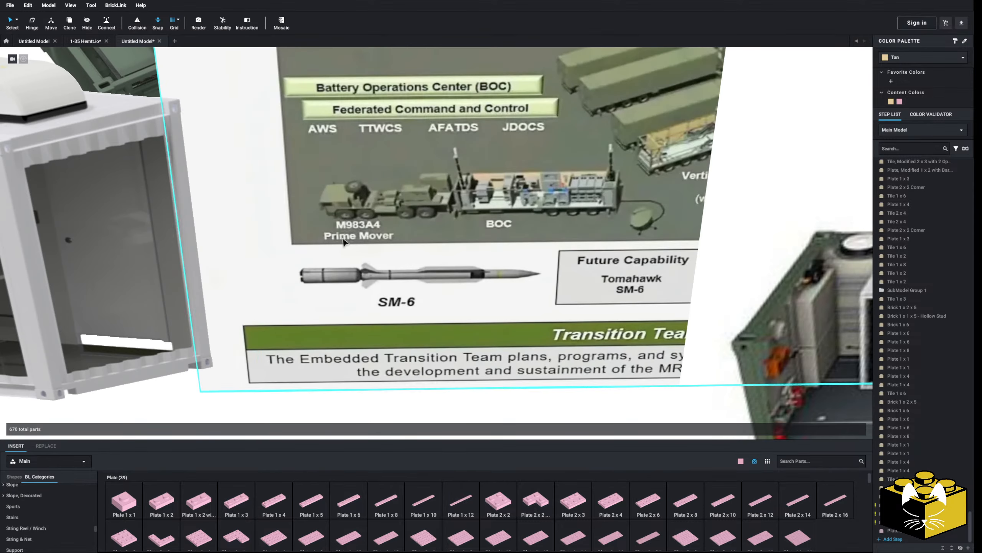
middle_click_drag(612, 174, 484, 194)
scroll(484, 194, "up", 3)
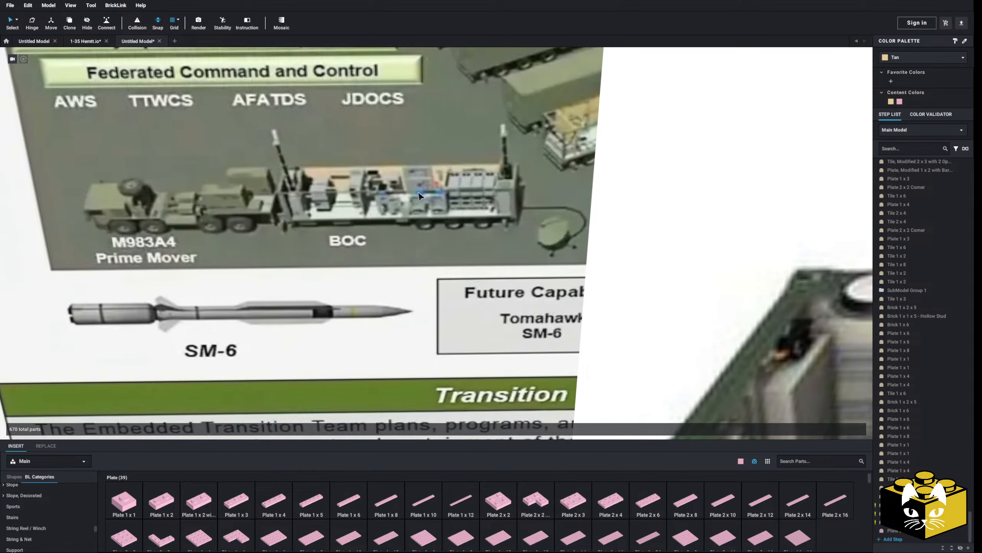
middle_click_drag(339, 193, 429, 204)
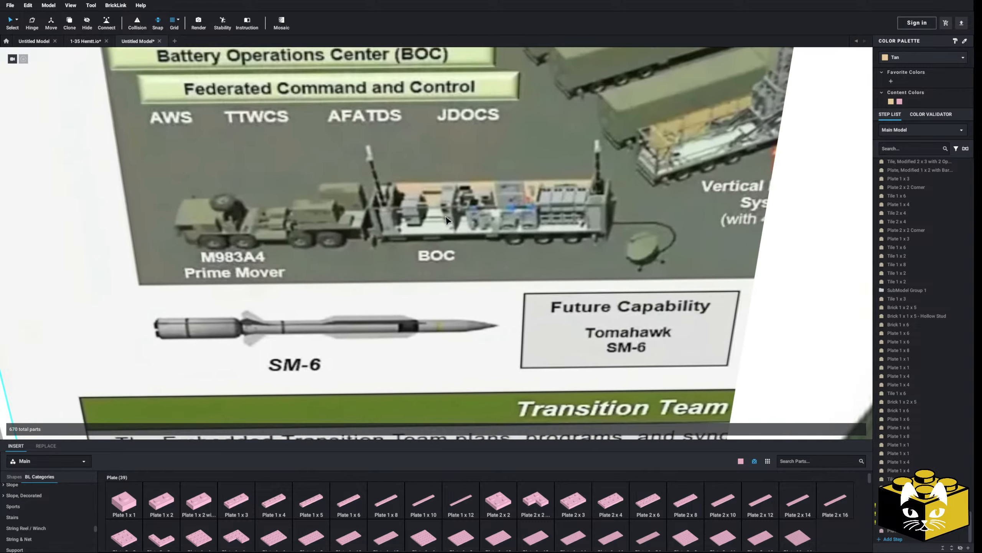
scroll(450, 185, "up", 3)
scroll(387, 198, "down", 3)
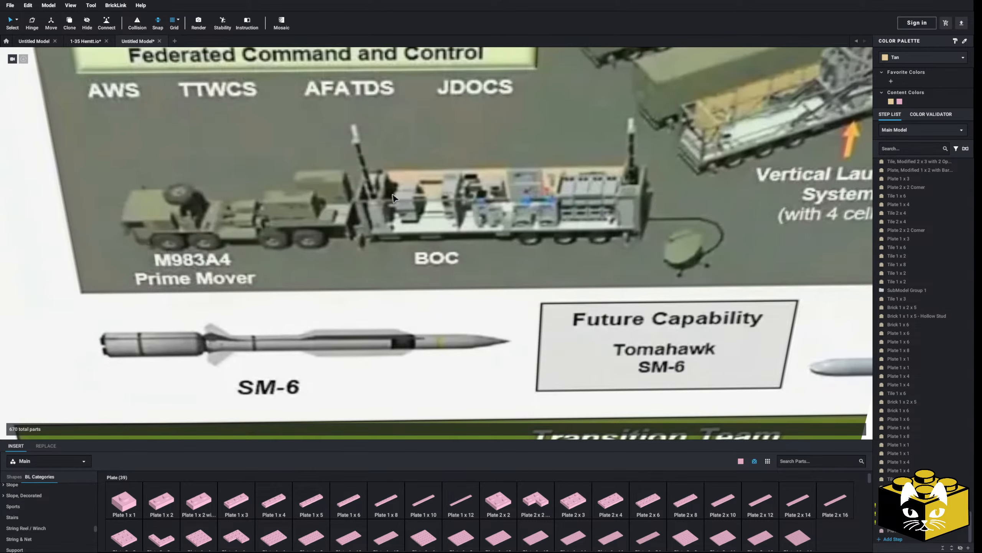
scroll(445, 229, "down", 5)
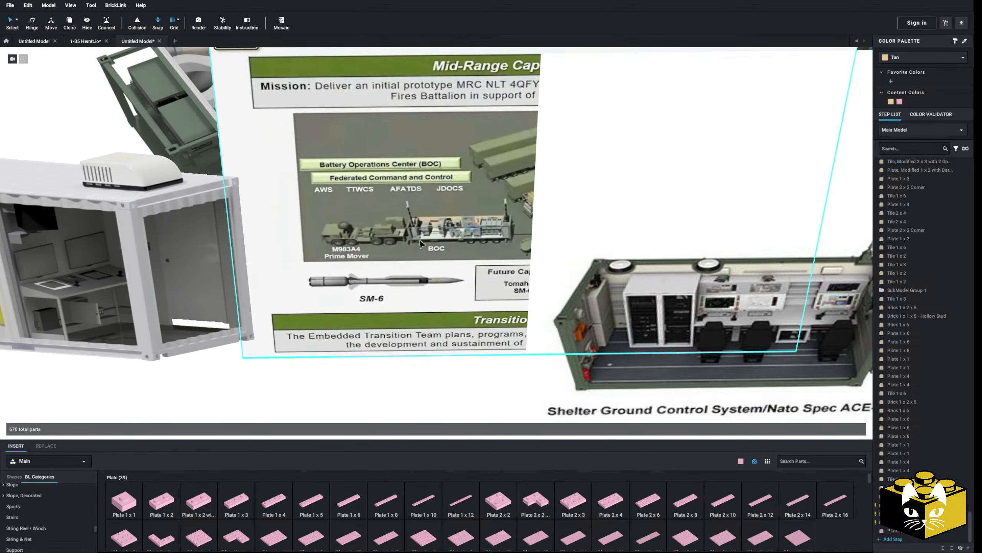
scroll(422, 245, "down", 5)
Step: Place a Plate 2 x 3 flat on top of the pink block, flush with its back and overhanging the studded front
middle_click_drag(603, 371, 242, 153)
scroll(241, 154, "up", 3)
middle_click_drag(476, 337, 243, 134)
scroll(243, 134, "up", 4)
right_click_drag(243, 134, 274, 176)
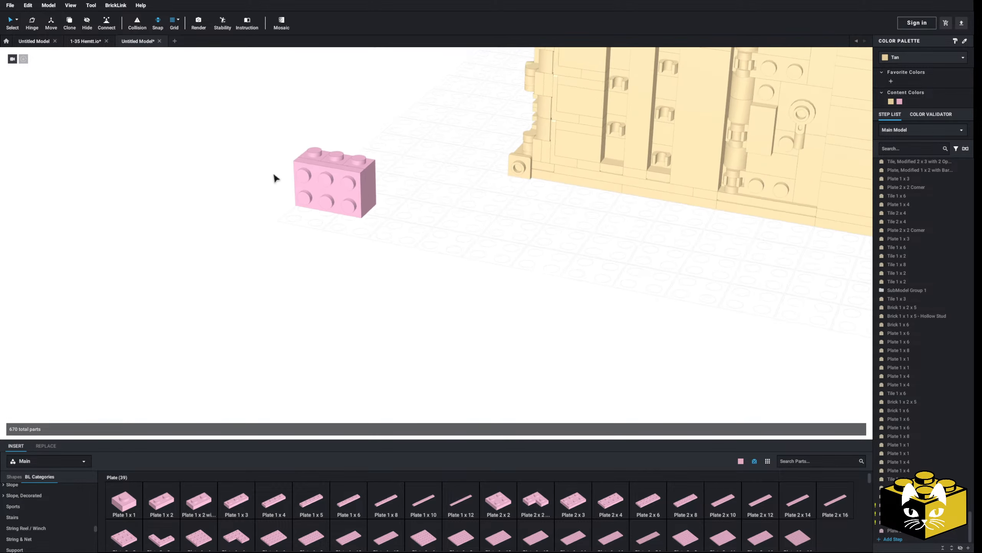
middle_click_drag(274, 178, 269, 234)
scroll(269, 234, "up", 3)
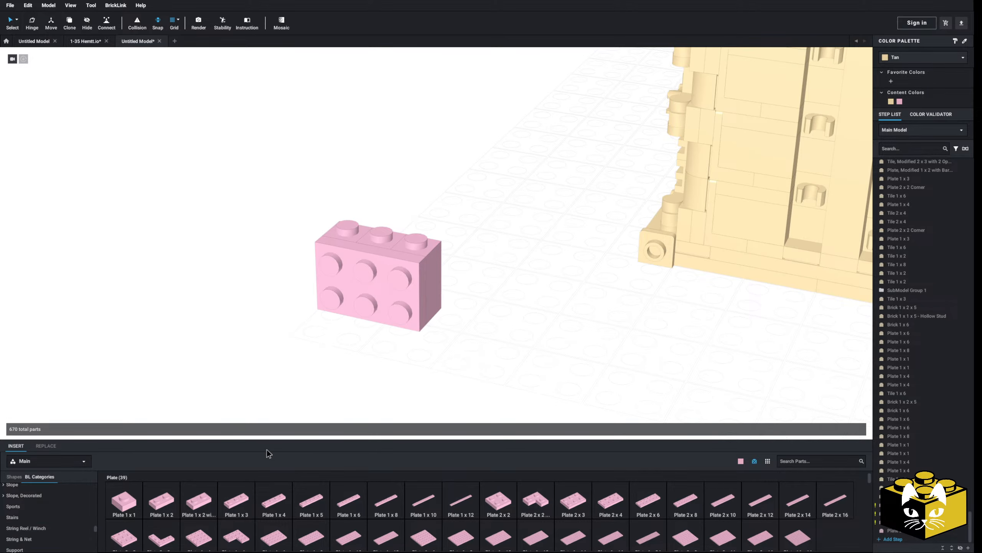
left_click(582, 502)
left_click(370, 236)
left_click(549, 344)
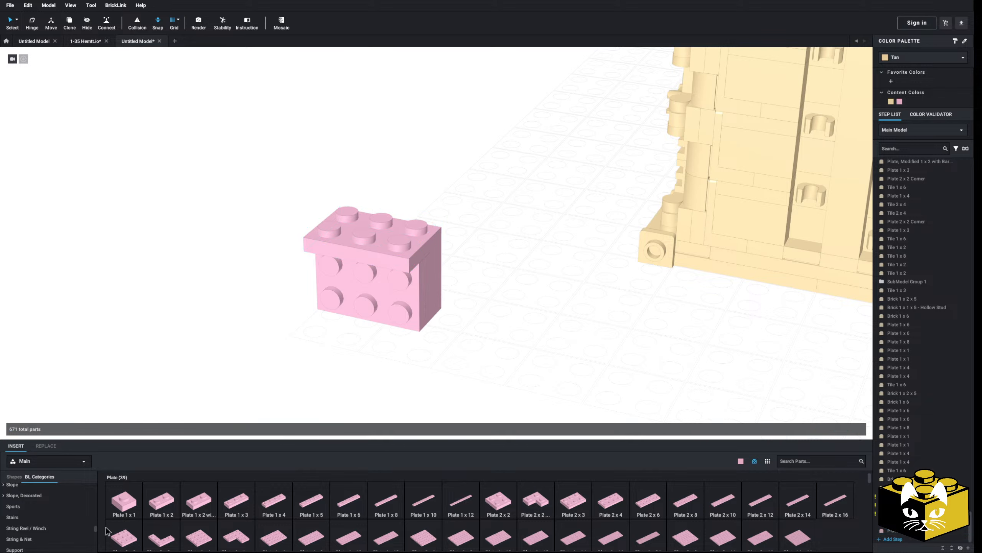
Step: Place two 1 x 1 modified bricks with a recessed side stud on the plate's front corners, studs facing forward
scroll(39, 503, "up", 10)
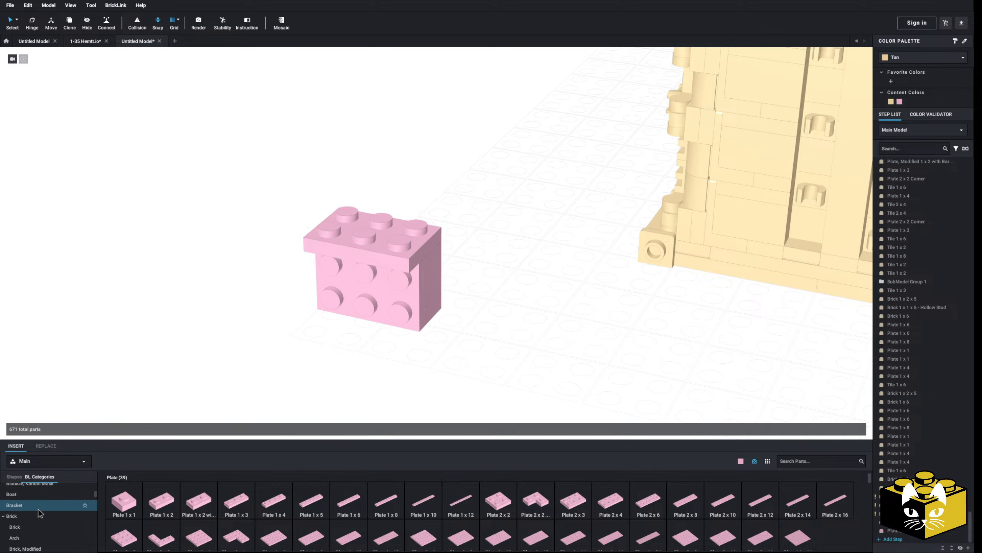
left_click(24, 545)
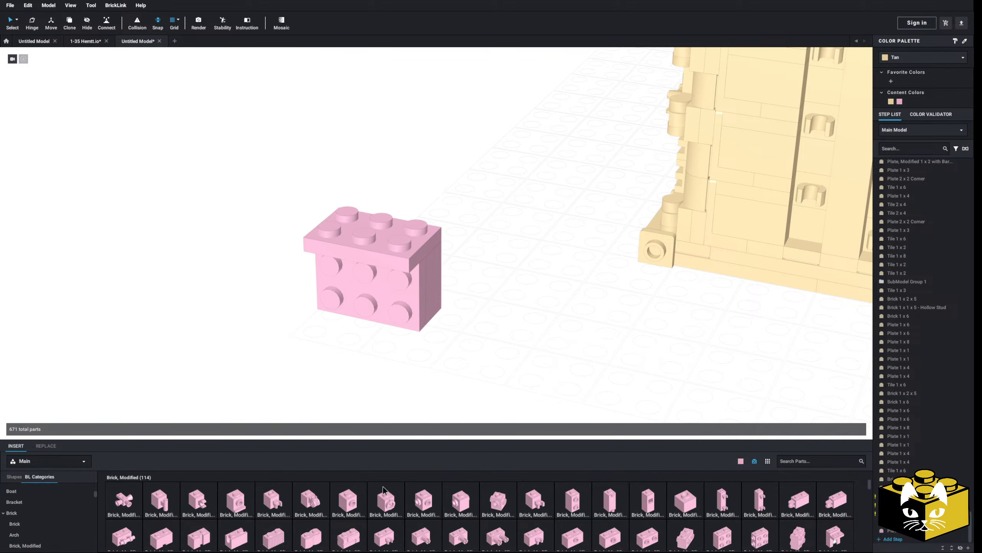
left_click_drag(249, 503, 390, 228)
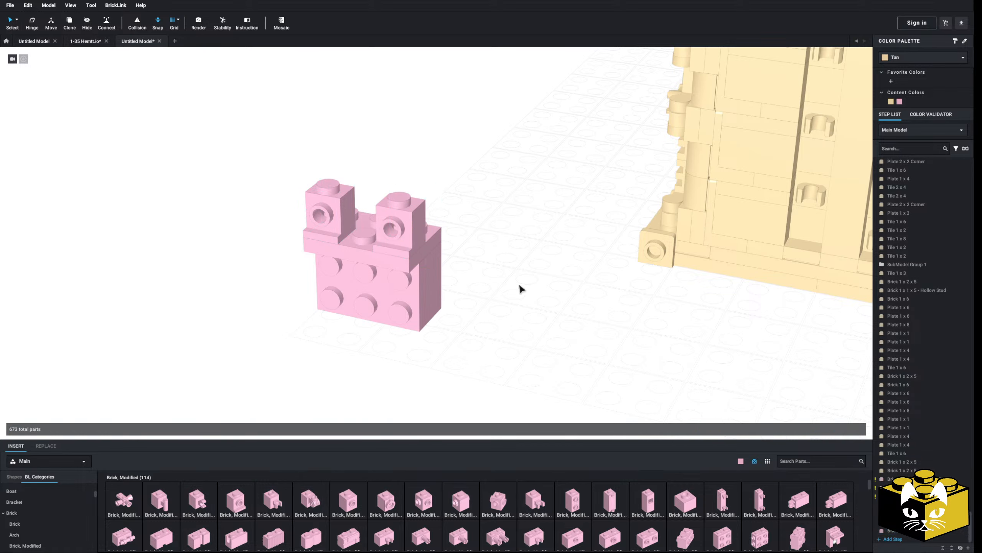
Step: Fill the layer with a Brick 1 x 1 between the two corner bricks and a Brick 1 x 3 along the back
left_click(15, 522)
left_click_drag(123, 500, 357, 218)
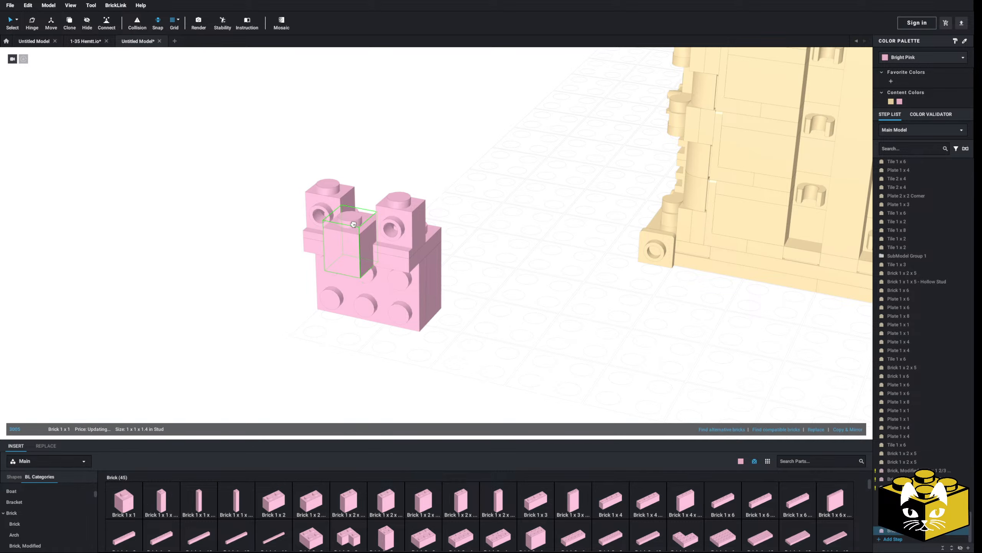
left_click_drag(535, 499, 434, 325)
right_click_drag(464, 313, 391, 290)
left_click_drag(391, 290, 181, 291)
left_click(181, 291)
right_click_drag(182, 291, 240, 329)
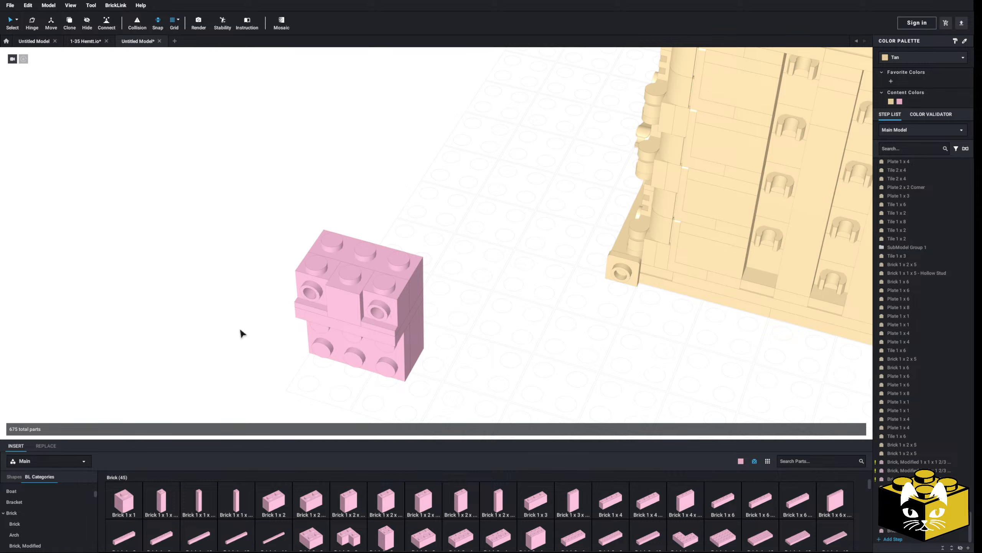
Step: Clone the 2 x 3 plate and cap the top layer of bricks with the copy
right_click(354, 329)
left_click(359, 334)
right_click(468, 326)
left_click(478, 349)
left_click(350, 259)
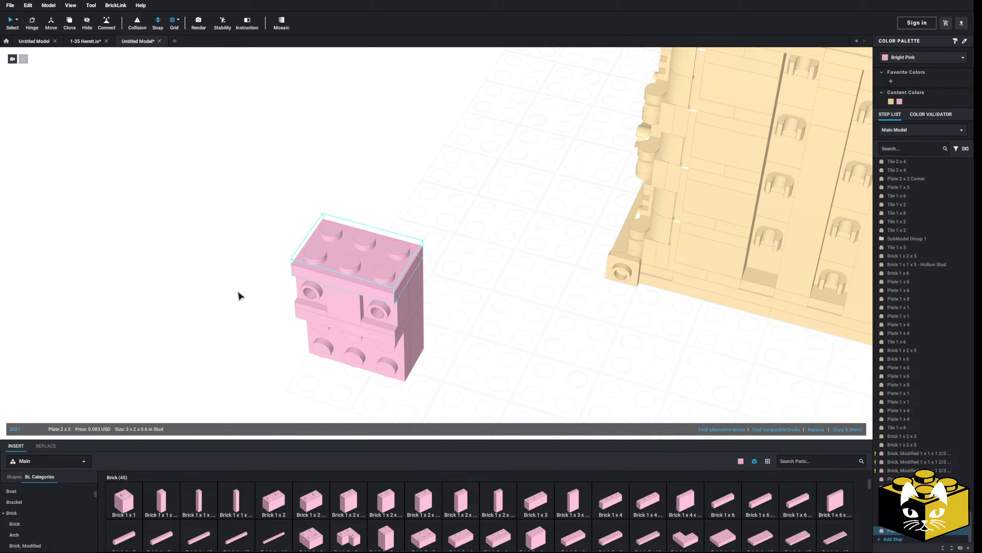
left_click(239, 295)
Step: Add a Plate 2 x 3 beneath the pink block, extending out behind its back face
right_click_drag(214, 300, 226, 324)
middle_click_drag(225, 323, 237, 341)
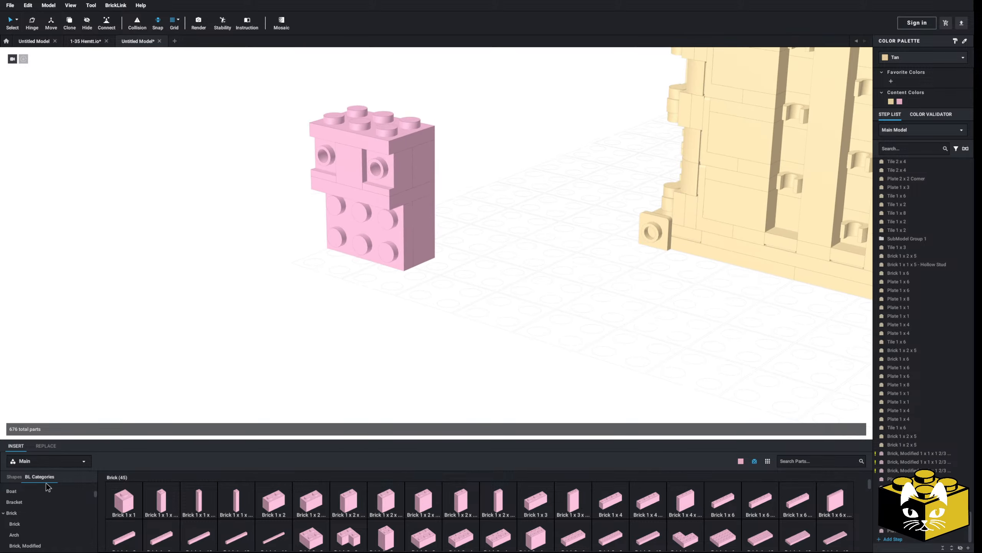
scroll(43, 493, "up", 5)
left_click(31, 510)
left_click(570, 502)
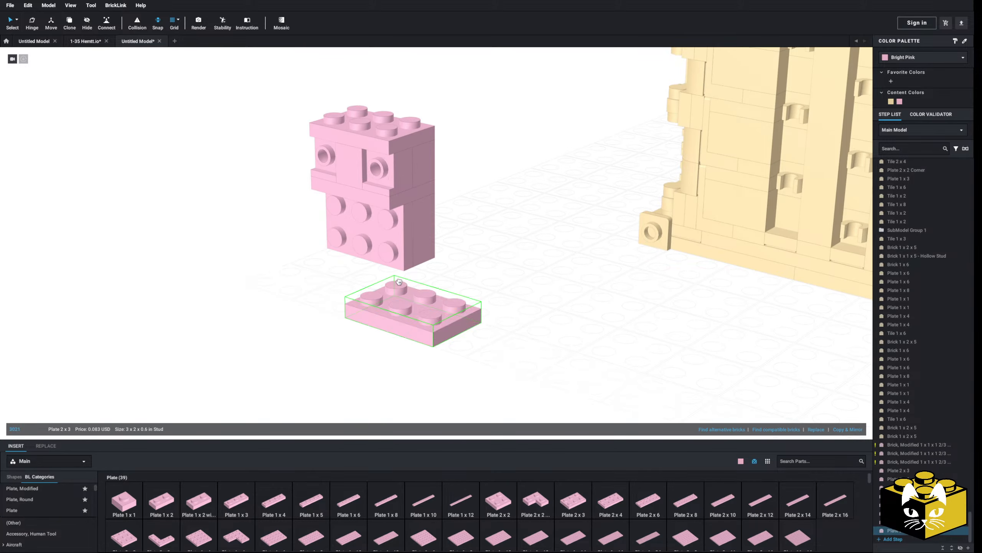
left_click(422, 268)
left_click(510, 265)
right_click_drag(510, 266, 470, 278)
middle_click_drag(378, 287, 311, 361)
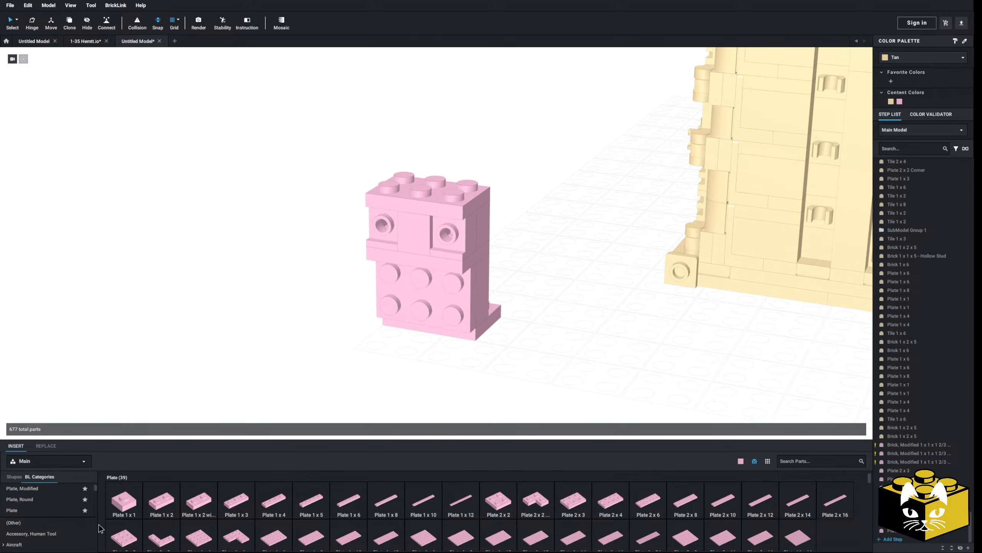
Step: Place a Tile 1 x 1 on each of the two recessed side studs on the pink block's upper front
scroll(37, 505, "down", 5)
scroll(36, 505, "down", 5)
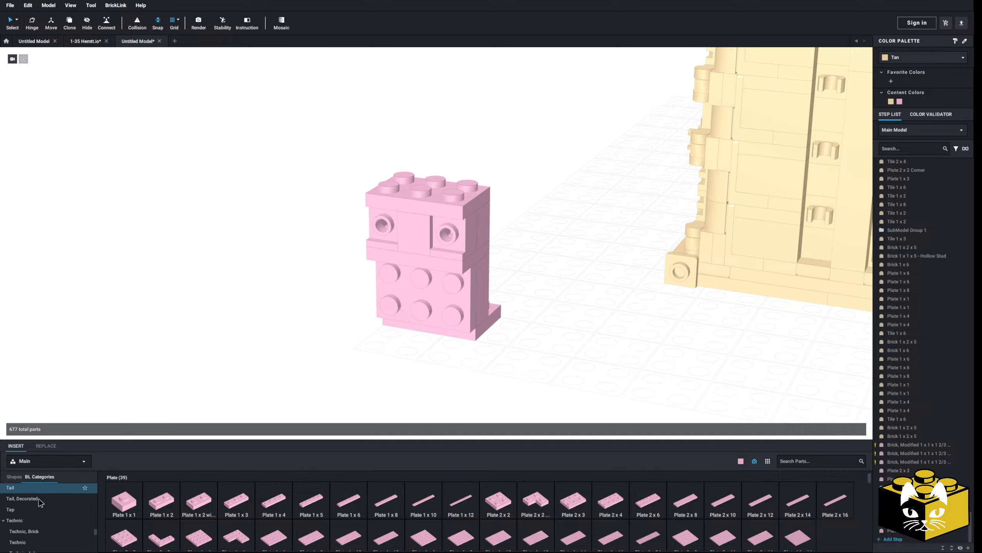
left_click(37, 502)
left_click(116, 499)
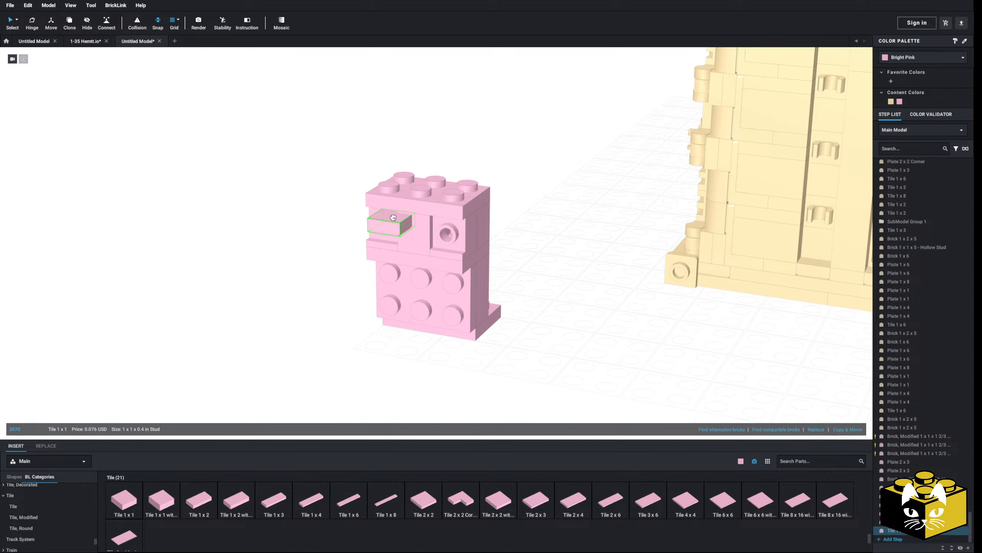
left_click(124, 500)
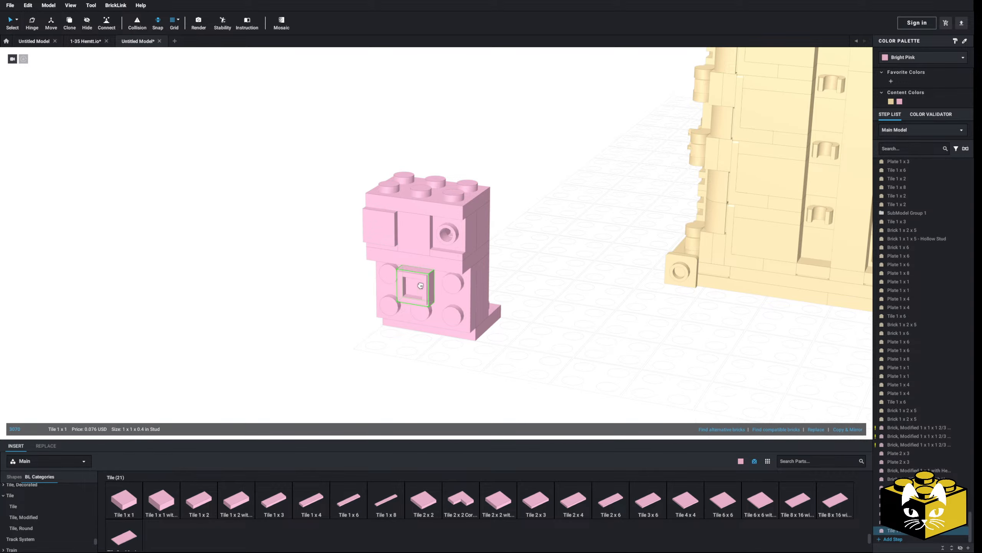
left_click(449, 235)
key("Escape")
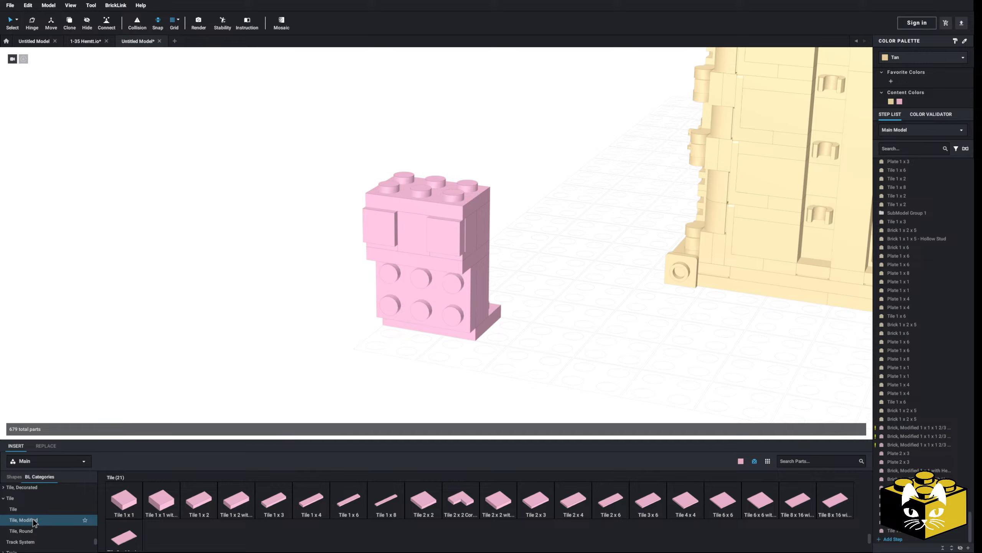
Step: Browse the decorated tiles for a printed 1 x 2 pattern suited to an equipment control panel
left_click(22, 487)
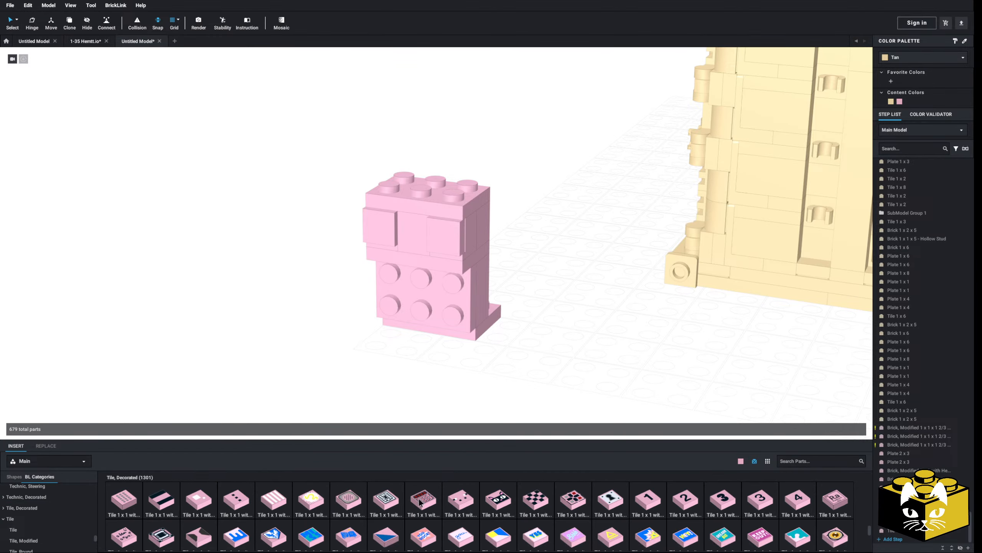
scroll(419, 502, "down", 10)
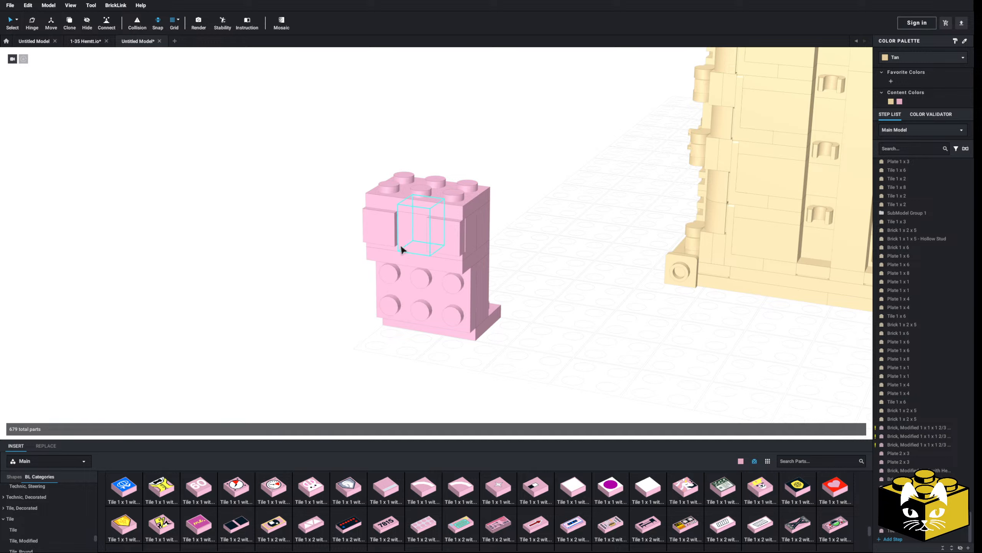
scroll(543, 522, "down", 1)
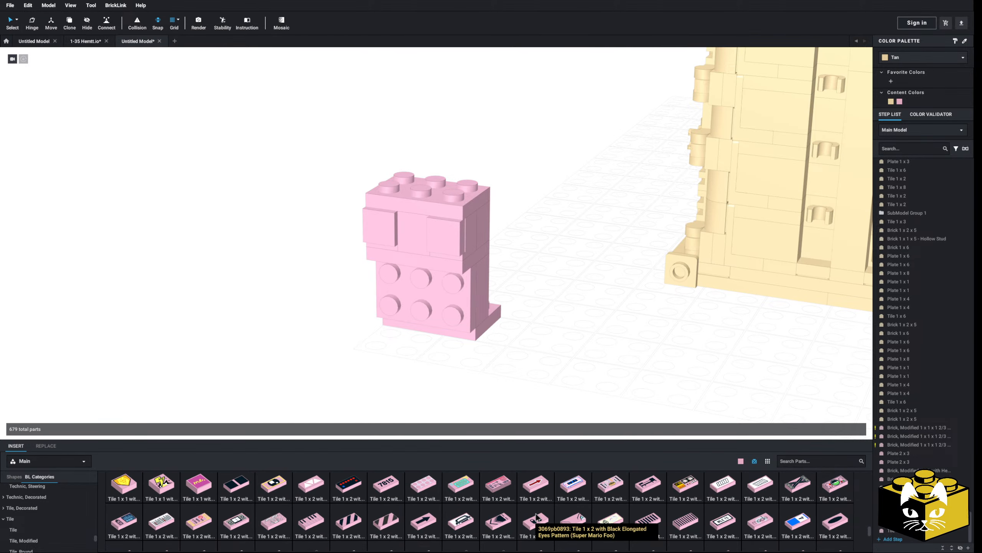
scroll(538, 515, "down", 10)
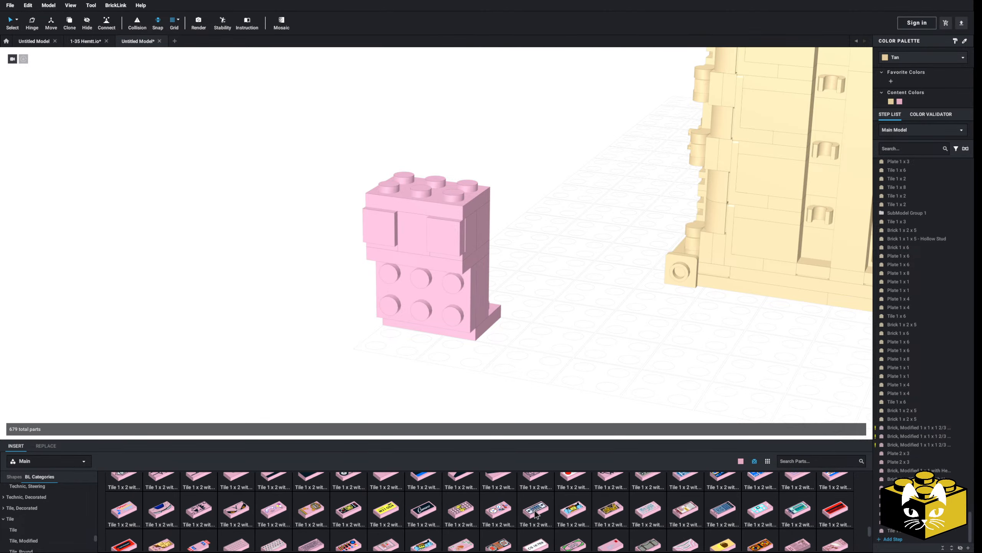
scroll(536, 514, "down", 2)
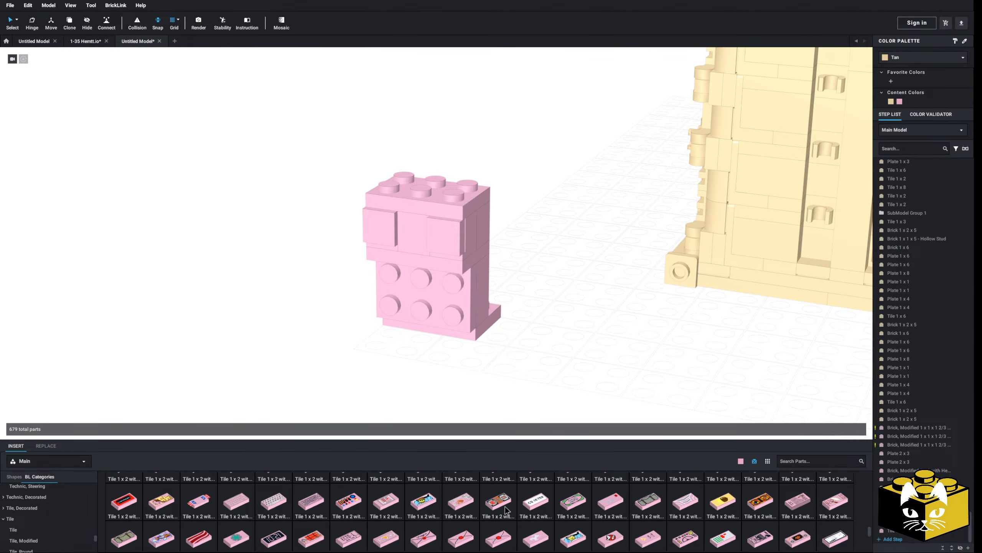
scroll(505, 510, "down", 2)
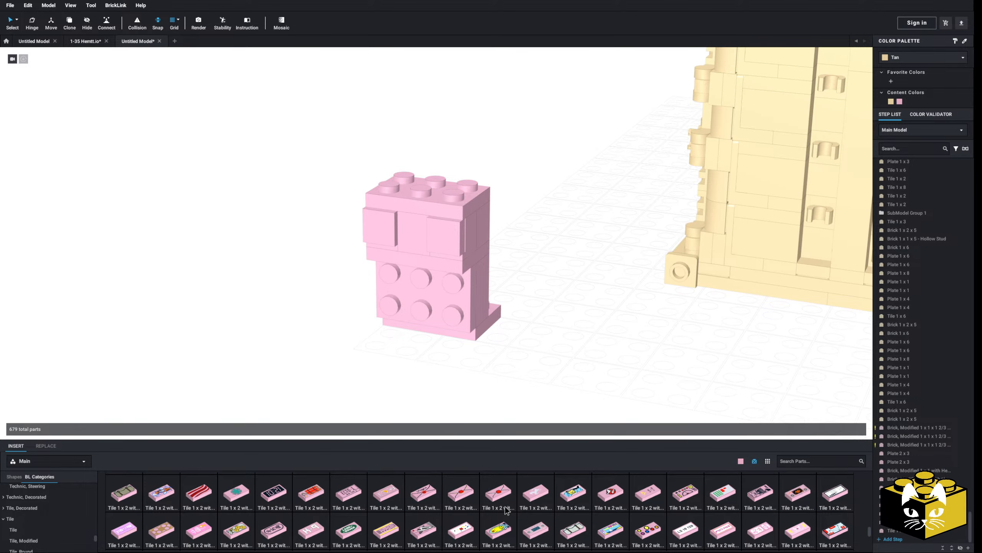
scroll(505, 510, "down", 2)
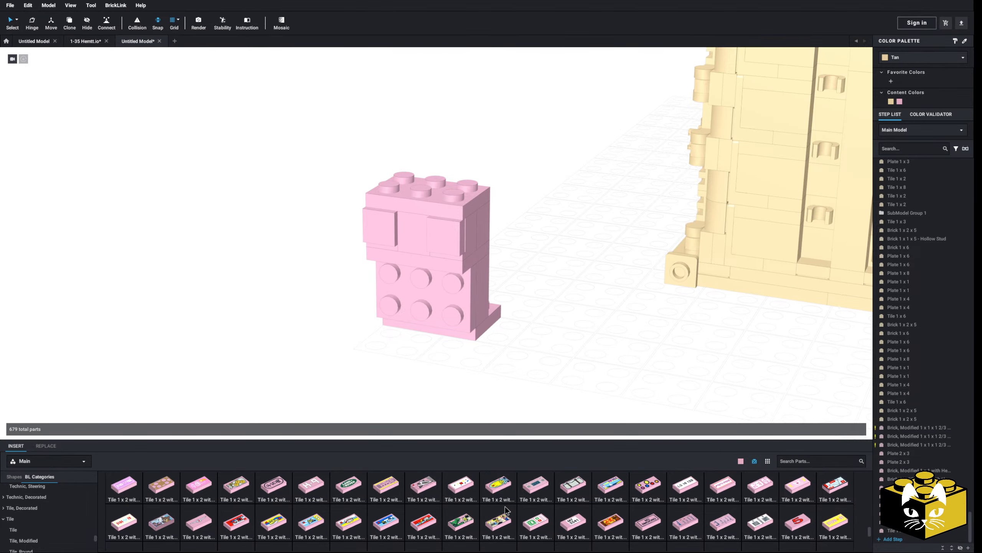
scroll(505, 510, "down", 2)
scroll(505, 510, "down", 2)
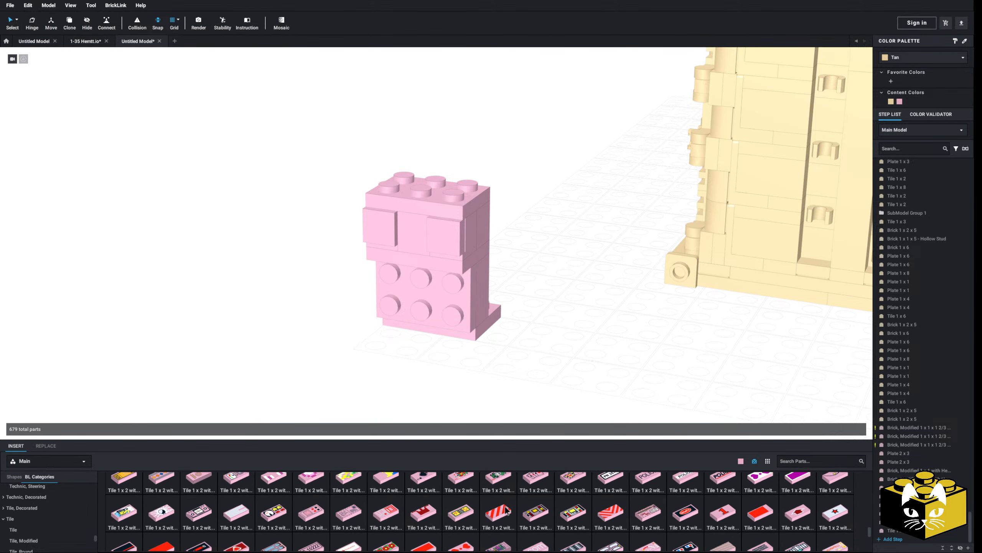
scroll(505, 510, "down", 2)
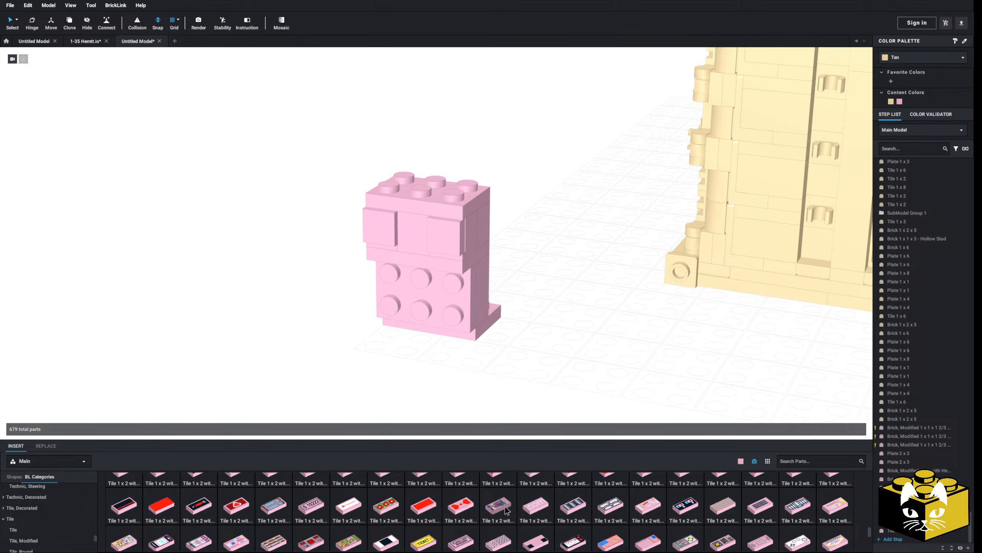
scroll(505, 510, "down", 2)
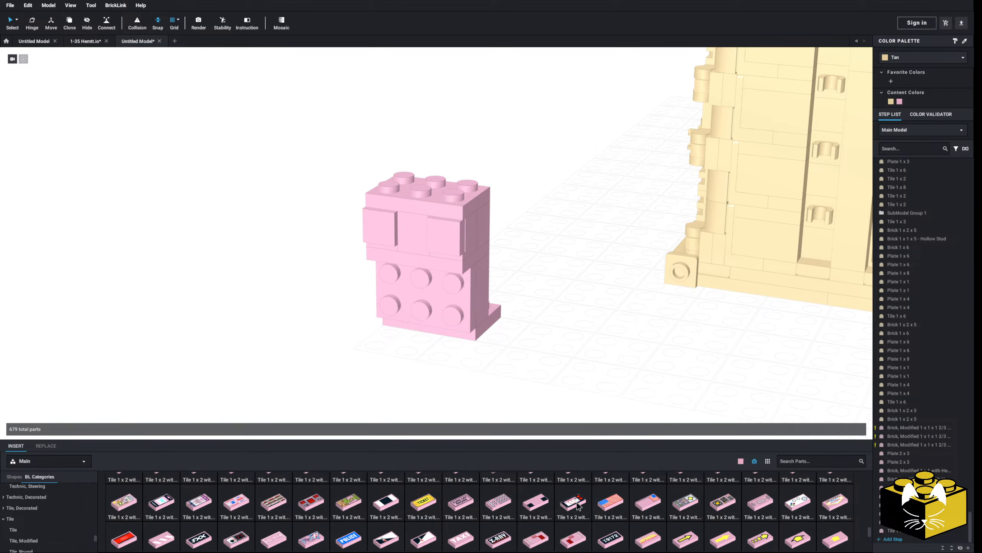
Step: Try the Tile 1 x 2 with the underwater periscope pattern beside the block, check its available colors, and delete it
left_click_drag(576, 505, 540, 341)
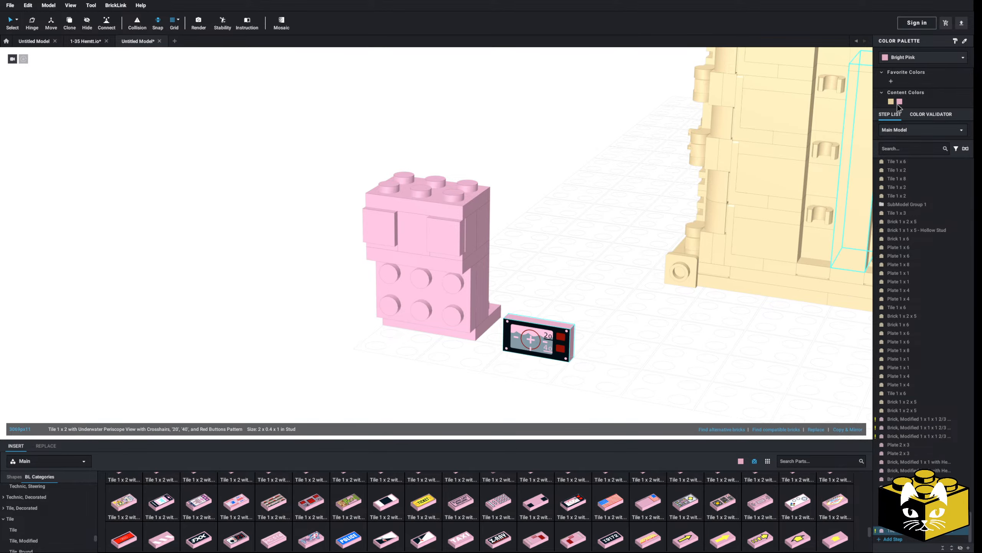
left_click(905, 59)
left_click(603, 283)
key("Delete")
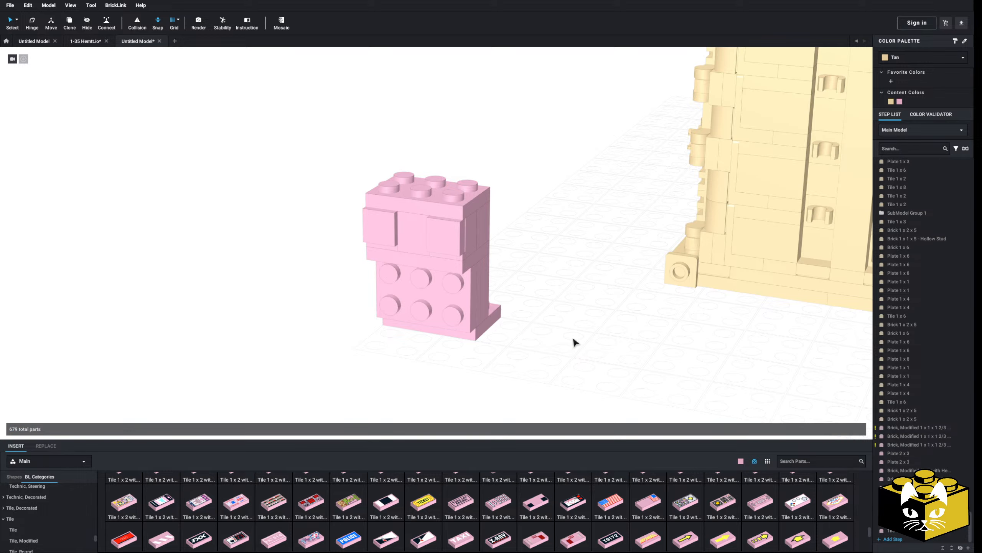
Step: Try the Tile 1 x 2 with the white gauge and red digital '23' pattern, check its available colors, and delete it
scroll(681, 516, "down", 1)
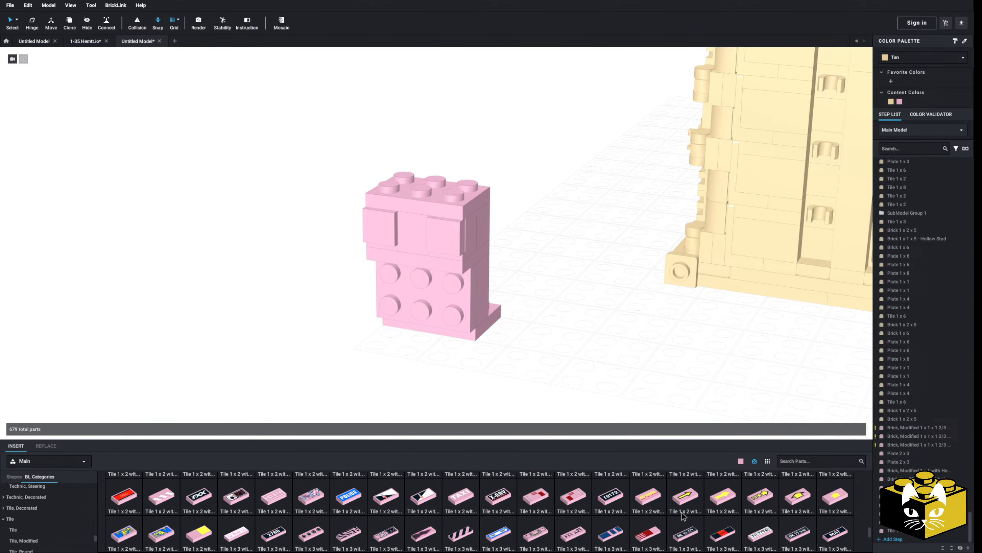
scroll(639, 523, "up", 1)
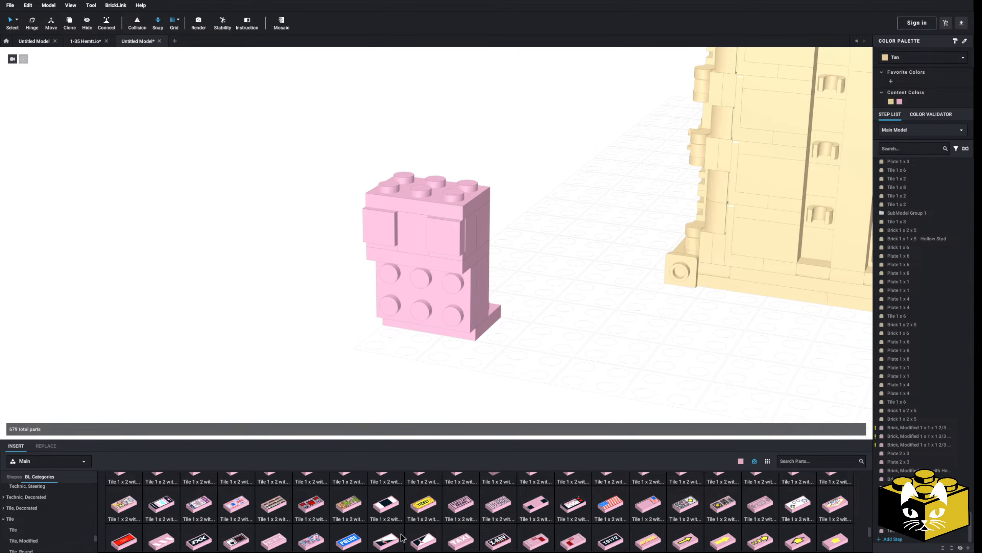
left_click_drag(370, 457, 582, 311)
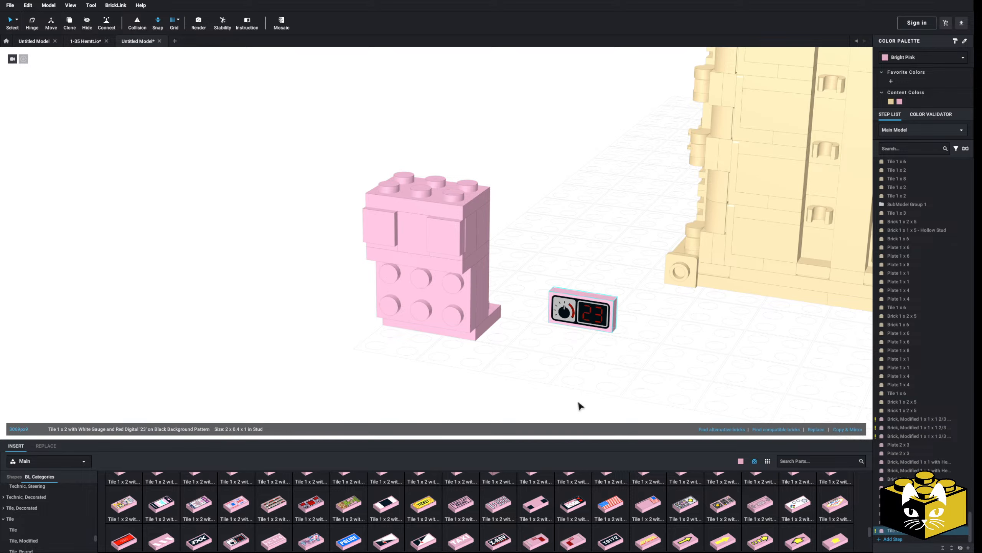
left_click(914, 60)
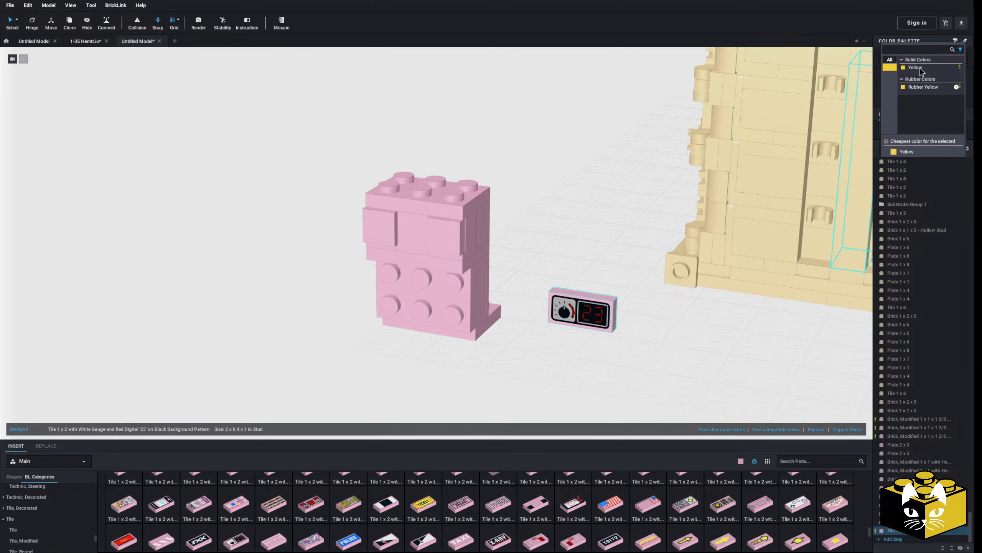
left_click(615, 342)
key("Delete")
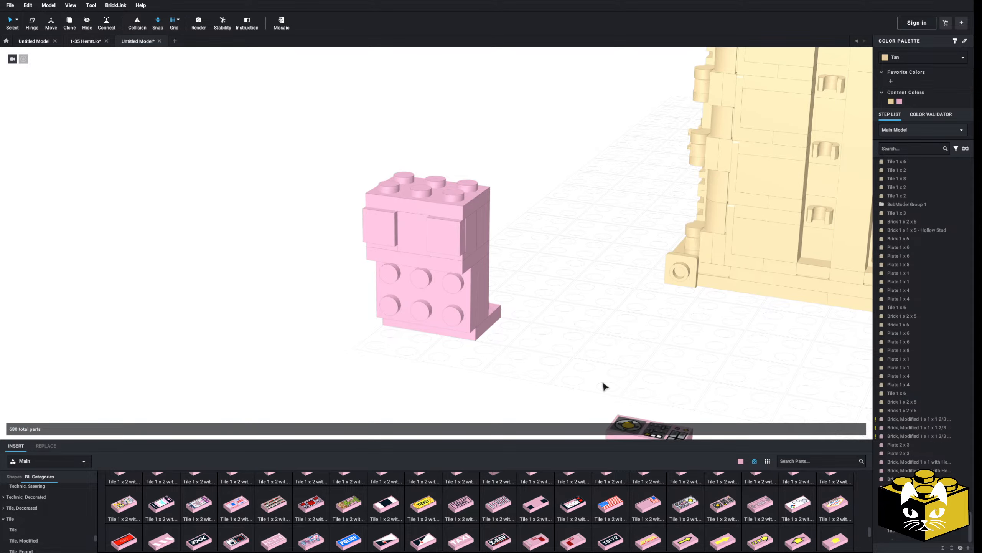
left_click_drag(603, 382, 546, 334)
key("Delete")
Step: Add a Tile 1 x 2 with the vehicle control panel pattern in Dark Bluish Gray to the block's front, on the upper-row studs
left_click_drag(694, 503, 597, 327)
key("Up")
key("Up")
key("Left")
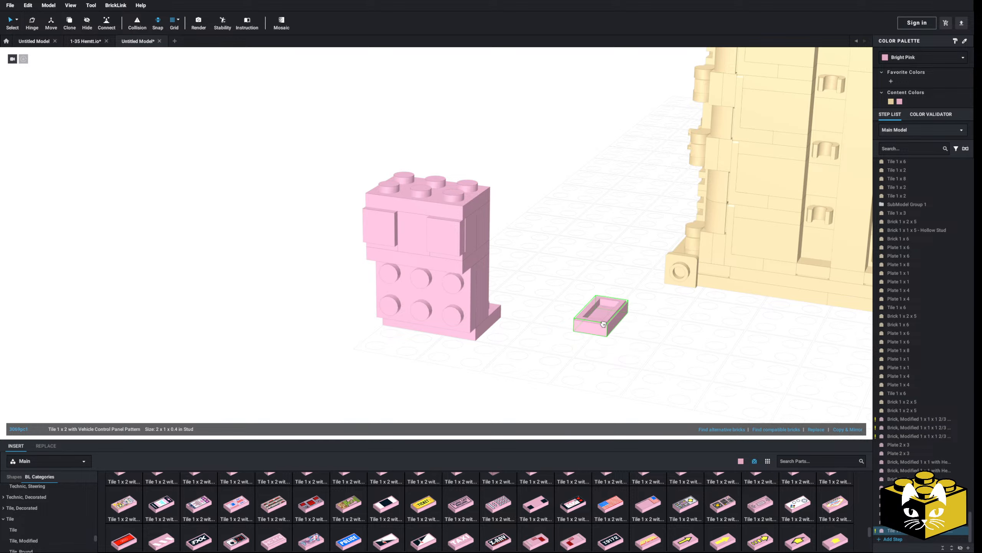
left_click(915, 59)
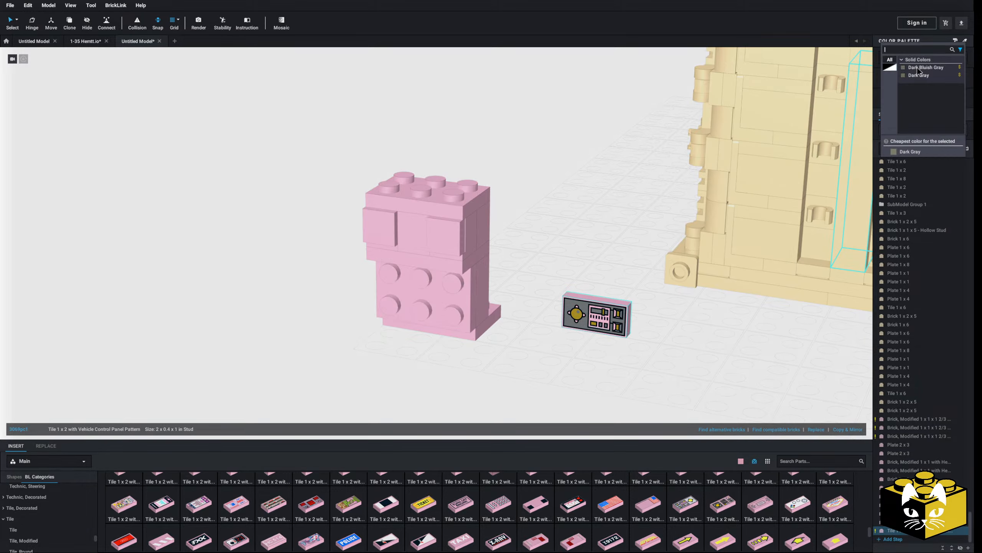
left_click(901, 84)
left_click_drag(614, 340, 397, 275)
left_click(297, 307)
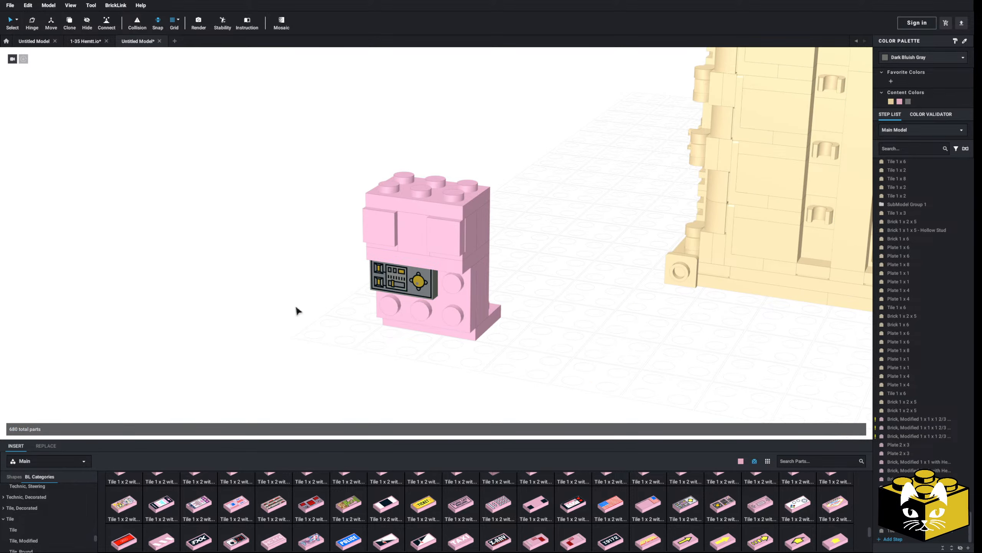
Step: Examine the reference images of the BOC and the equipment containers for the layout of the interior racks
middle_click_drag(296, 307, 513, 359)
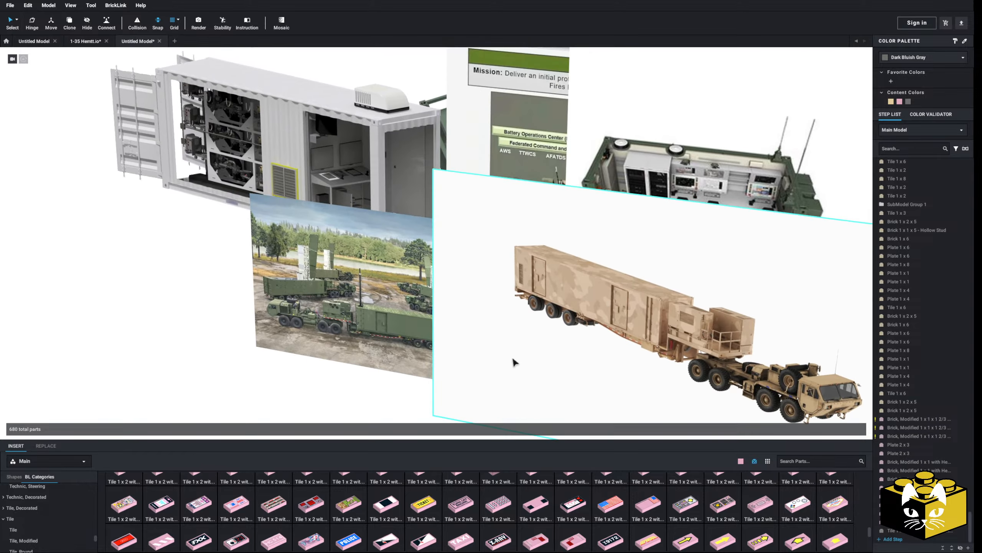
right_click_drag(513, 358, 606, 344)
scroll(606, 343, "up", 4)
middle_click_drag(606, 344, 568, 339)
scroll(546, 349, "up", 3)
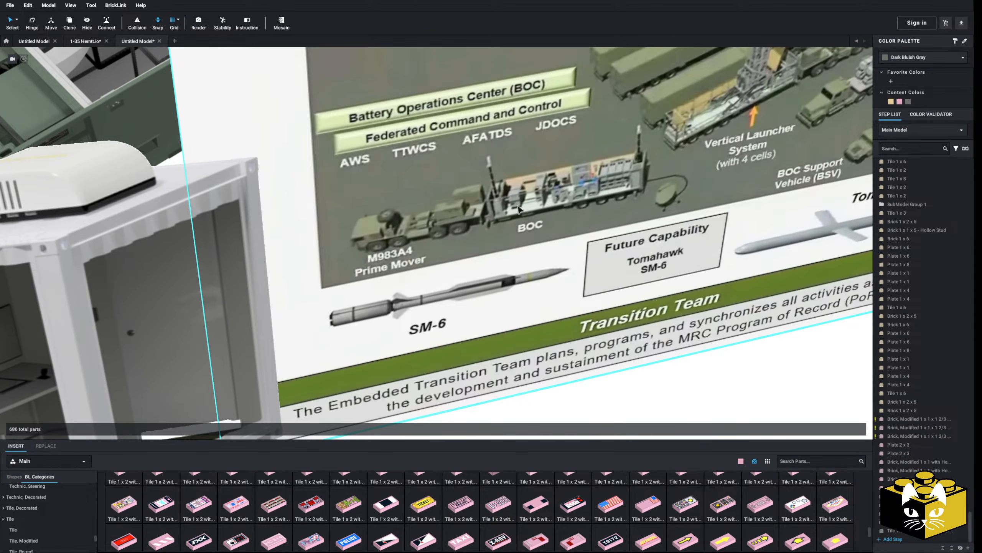
scroll(518, 209, "down", 8)
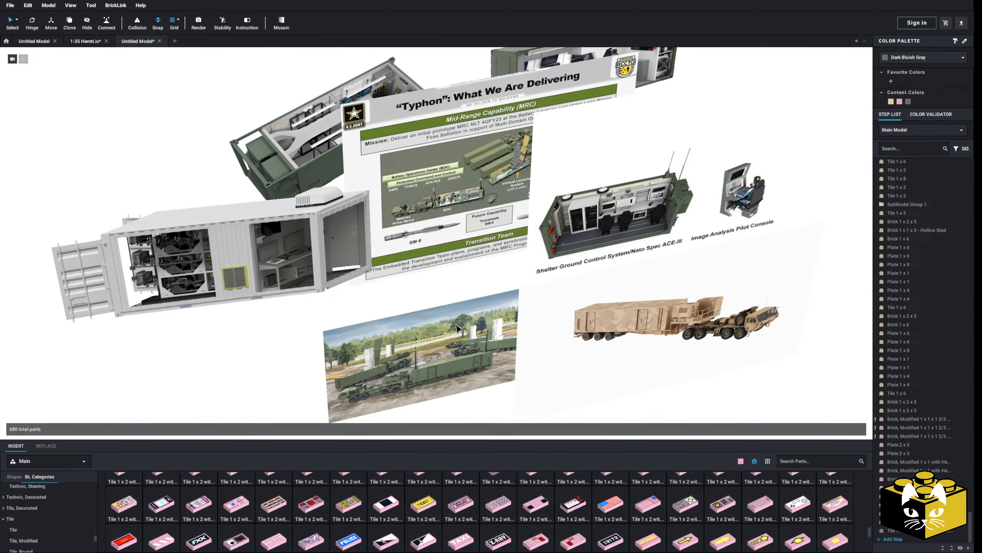
middle_click_drag(456, 324, 278, 232)
right_click_drag(279, 232, 313, 242)
scroll(313, 242, "up", 4)
middle_click_drag(313, 243, 105, 178)
scroll(106, 178, "up", 3)
mouse_move(211, 209)
middle_mouse_down()
mouse_move(219, 217)
mouse_move(216, 201)
middle_mouse_up()
scroll(215, 201, "up", 3)
Step: Add a Tile 1 x 1 with the white and red gauge pattern beside the block and color it Light Bluish Gray
scroll(528, 499, "up", 5)
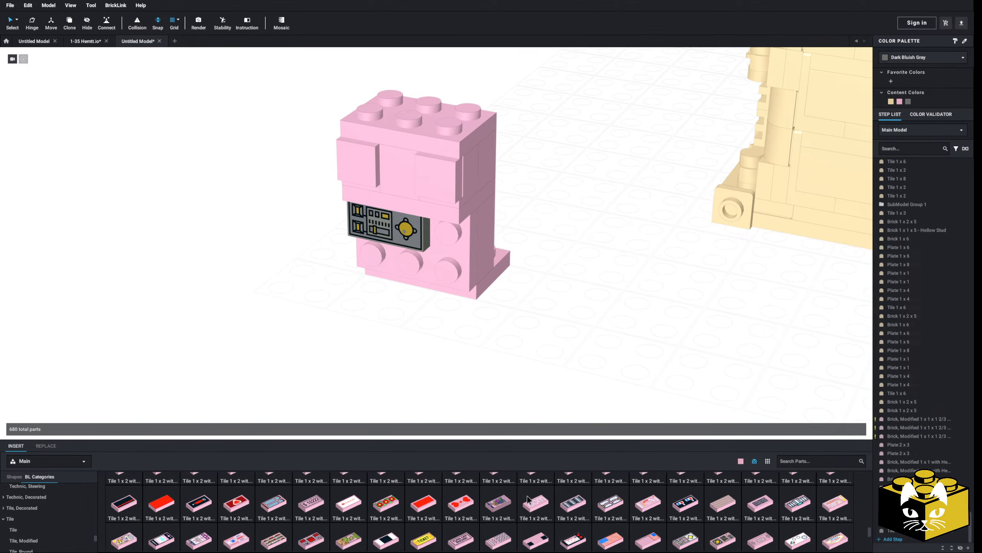
scroll(438, 508, "up", 2)
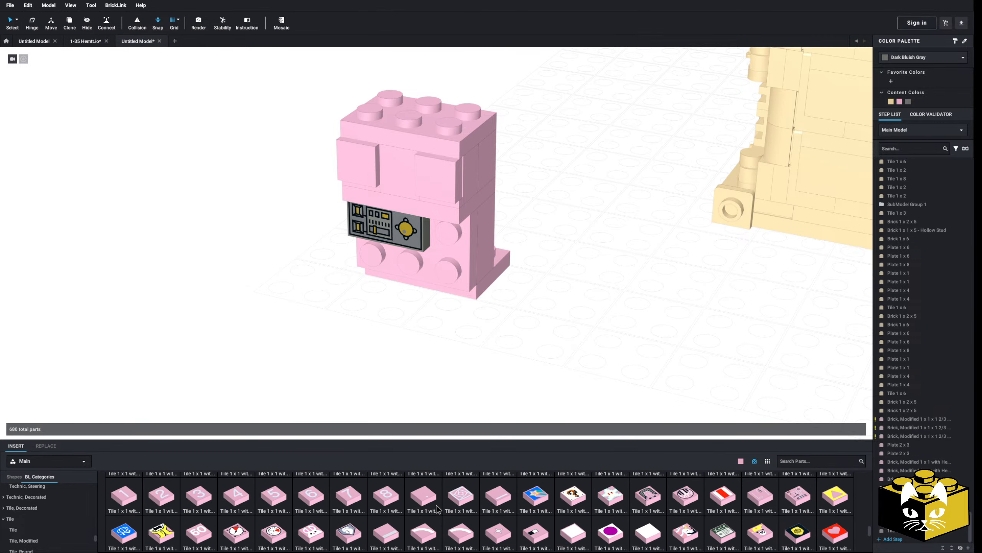
left_click(234, 520)
key("Up")
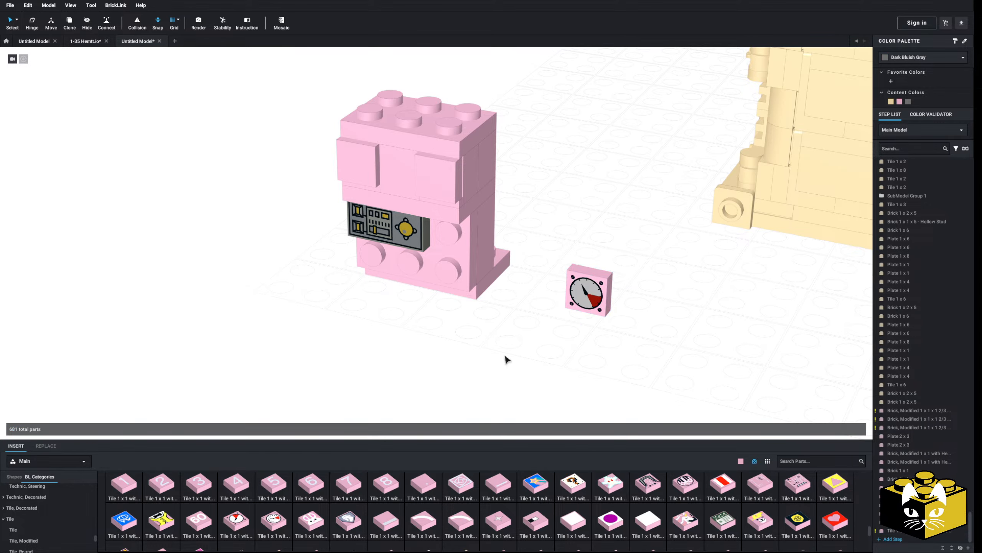
left_click(592, 291)
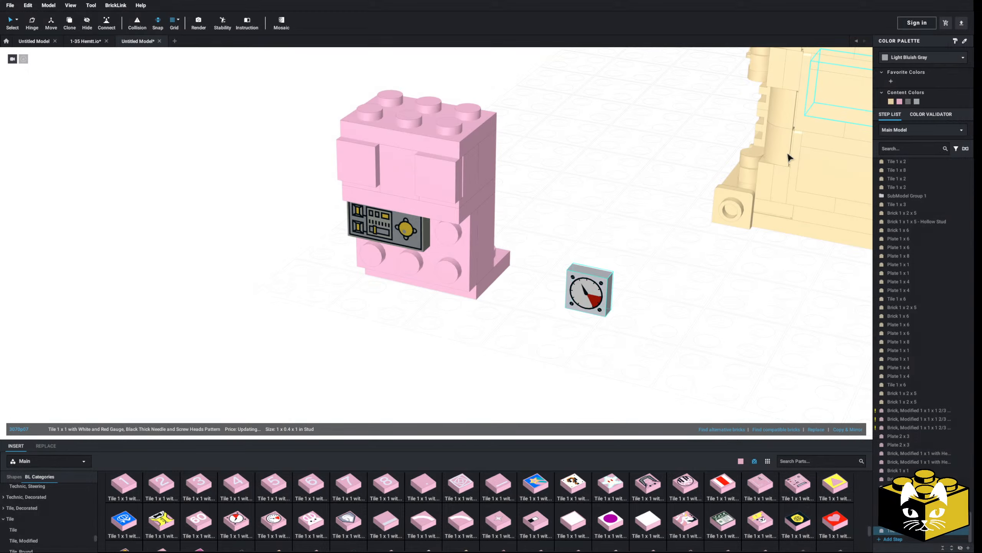
Step: Replace the front 2 x 3 plate with a Plate 2 x 2 and a vertical 1 x 2 single-stud modified plate, mounting the gauge tile on its stud
key("Delete")
scroll(47, 507, "up", 5)
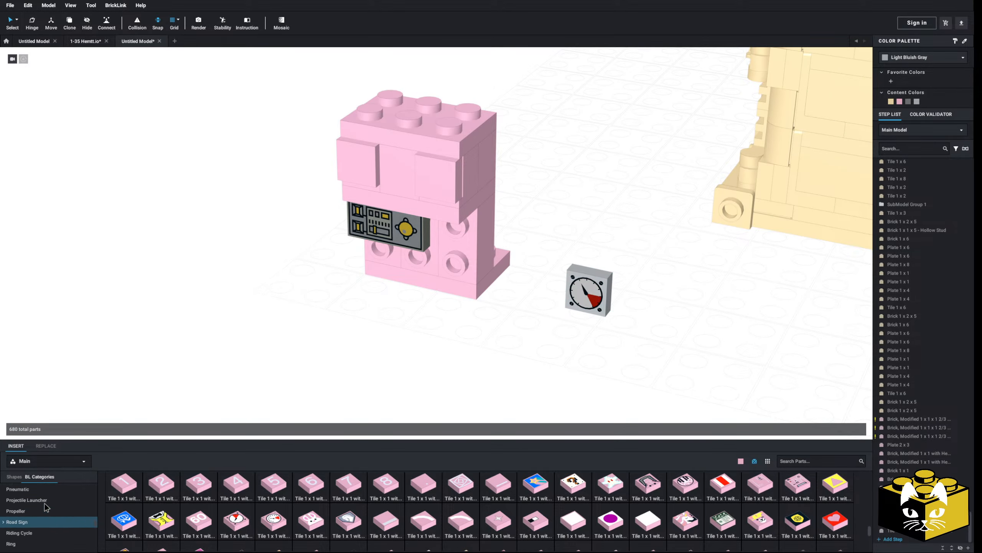
scroll(25, 491, "down", 1)
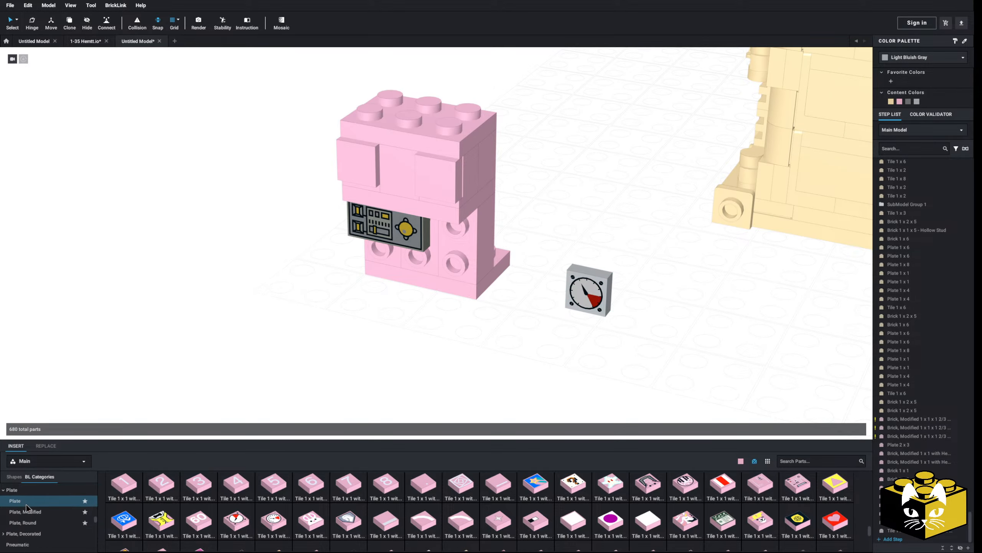
left_click(26, 503)
left_click_drag(513, 501, 398, 253)
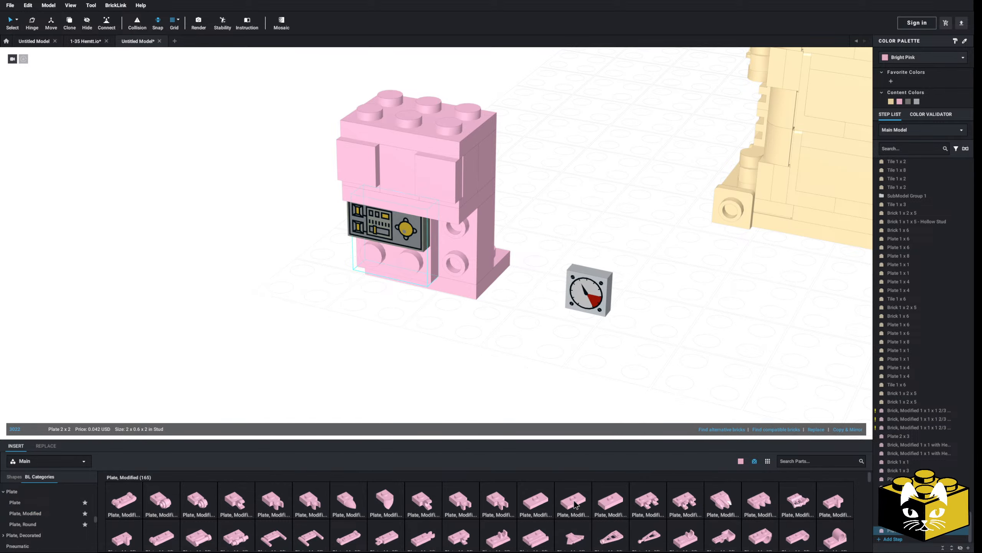
left_click_drag(576, 504, 456, 250)
left_click_drag(585, 287, 449, 248)
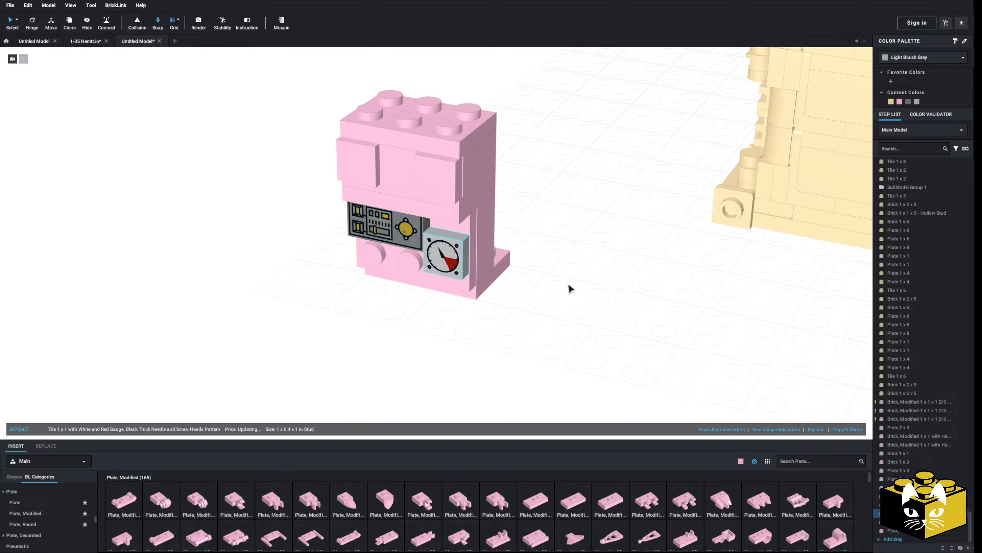
Step: Add a Tile 1 x 2 to the lower-row studs on the console's front, beside the gauge tile
left_click(569, 285)
scroll(31, 534, "down", 4)
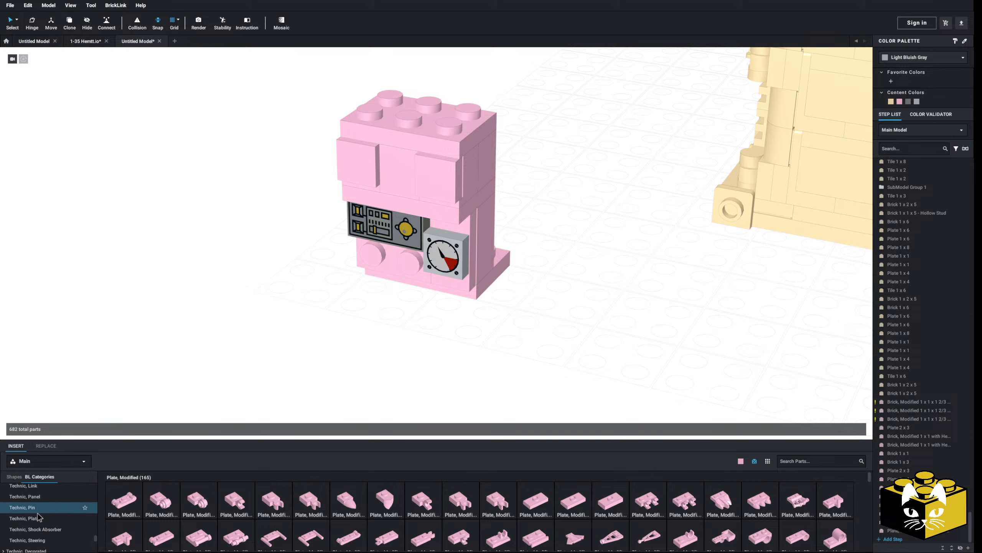
left_click(32, 505)
left_click_drag(195, 501, 389, 261)
left_click(312, 313)
Step: Copy the console's 16 parts without the 2 x 3 base plate and paste the duplicate beside the original
scroll(313, 314, "down", 3)
right_click_drag(312, 315, 170, 393)
middle_click_drag(205, 263, 227, 276)
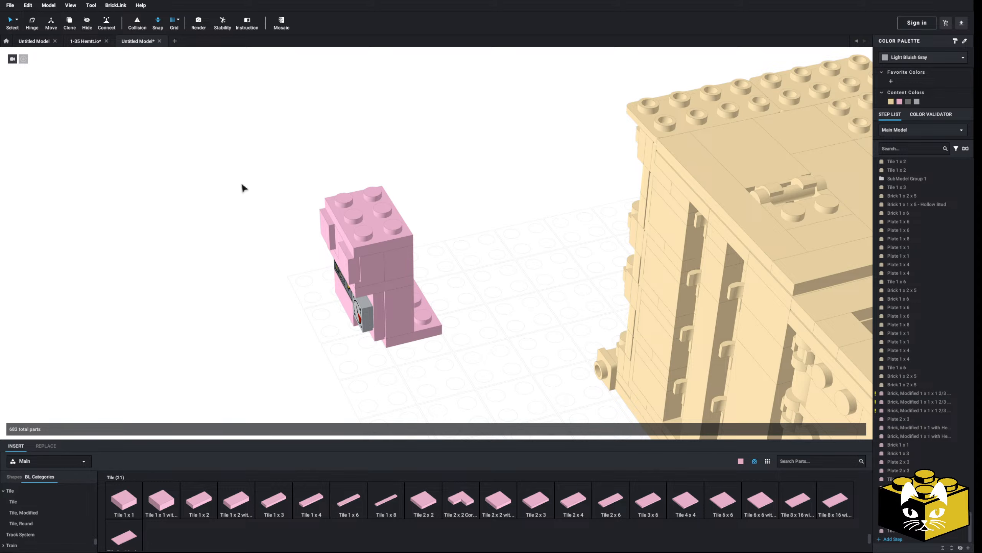
right_click_drag(273, 186, 272, 174)
left_click_drag(360, 83, 384, 234)
right_click_drag(381, 248, 388, 273)
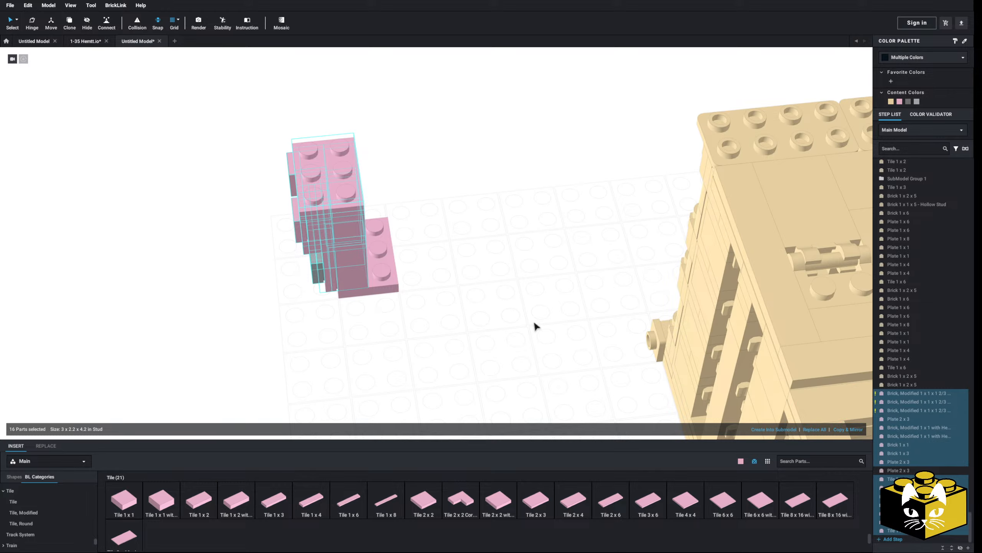
right_click(350, 223)
left_click(357, 228)
left_click(470, 223)
right_click(484, 242)
left_click(499, 264)
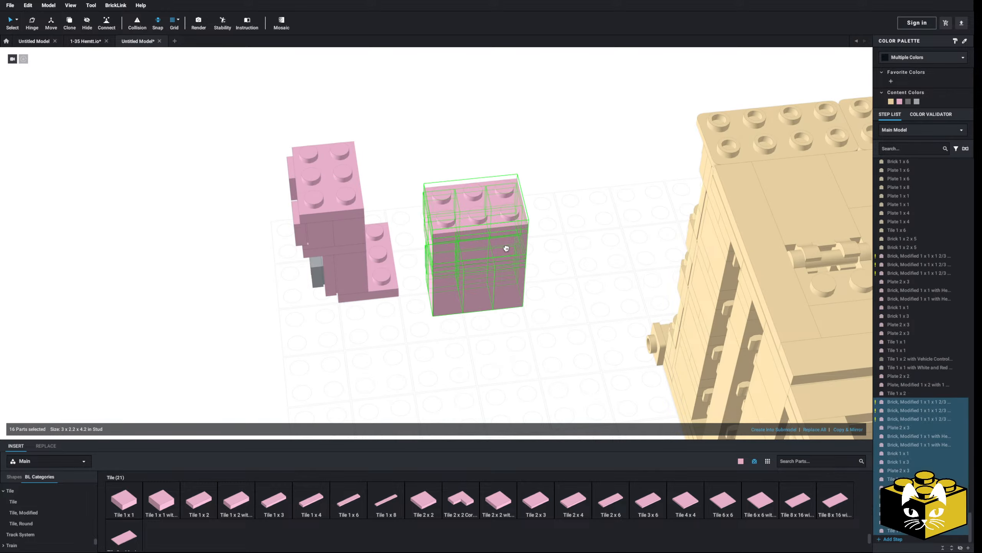
Step: Rotate the console copy to face the opposite way and attach it back to back with the original
key("Right")
left_click(392, 205)
left_click(452, 303)
right_click_drag(452, 303, 454, 333)
middle_click_drag(454, 333, 528, 305)
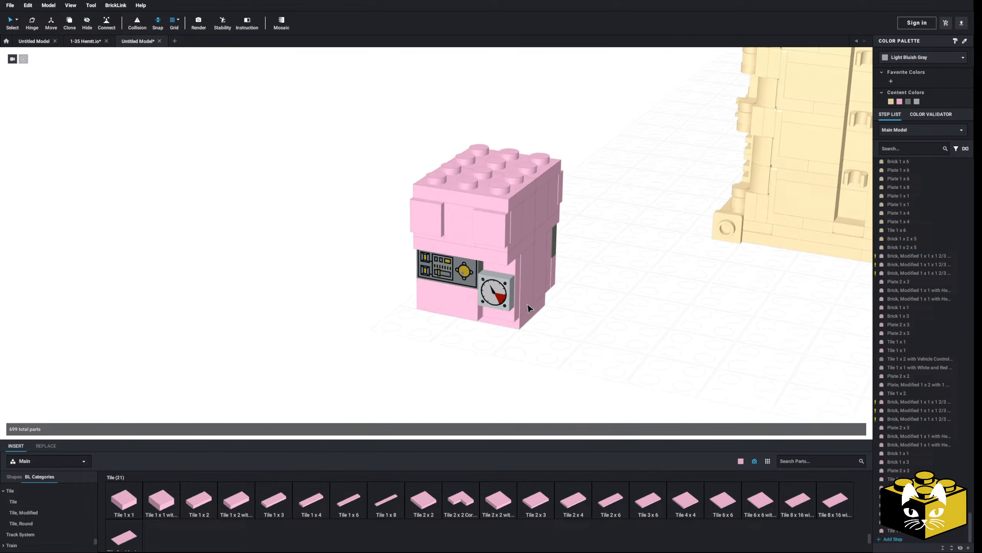
Step: Select all Bright Pink parts by color, recolor them Light Bluish Gray, and return to the default selection mode
mouse_move(528, 307)
right_mouse_down()
mouse_move(502, 263)
mouse_move(526, 314)
right_mouse_up()
scroll(526, 314, "down", 3)
middle_click_drag(527, 314, 482, 353)
left_click_drag(514, 197, 295, 414)
left_click(94, 112)
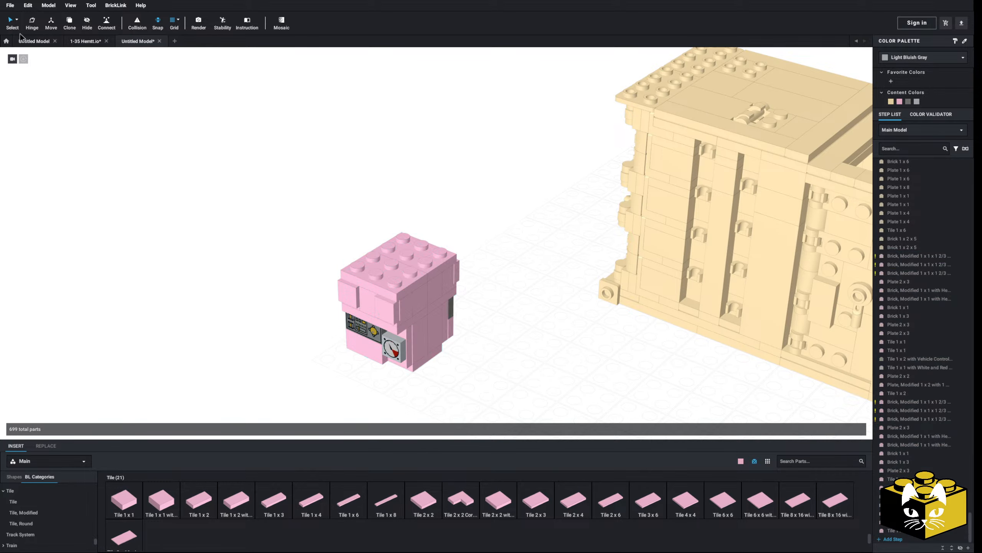
left_click(16, 20)
left_click(31, 32)
left_click(398, 304)
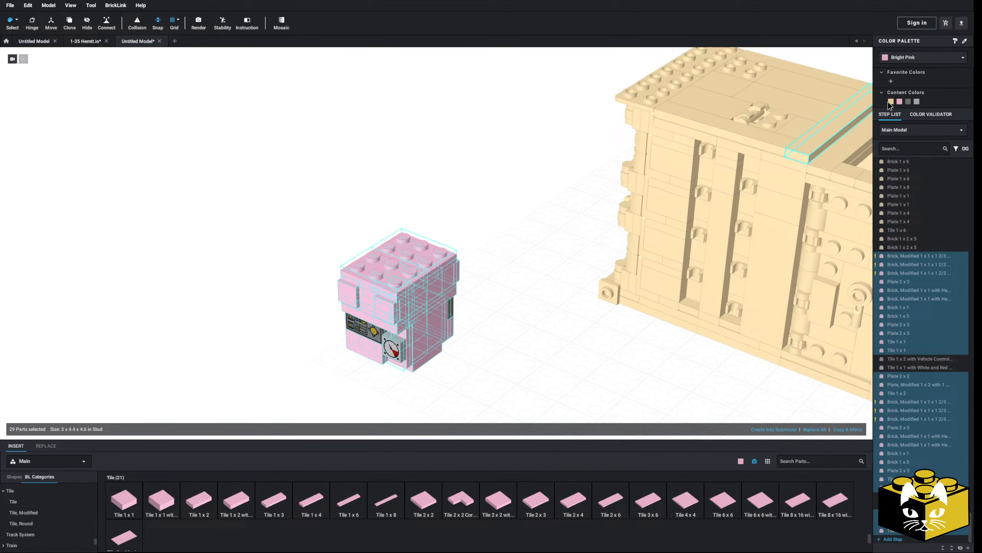
left_click(917, 102)
left_click(468, 202)
left_click(16, 19)
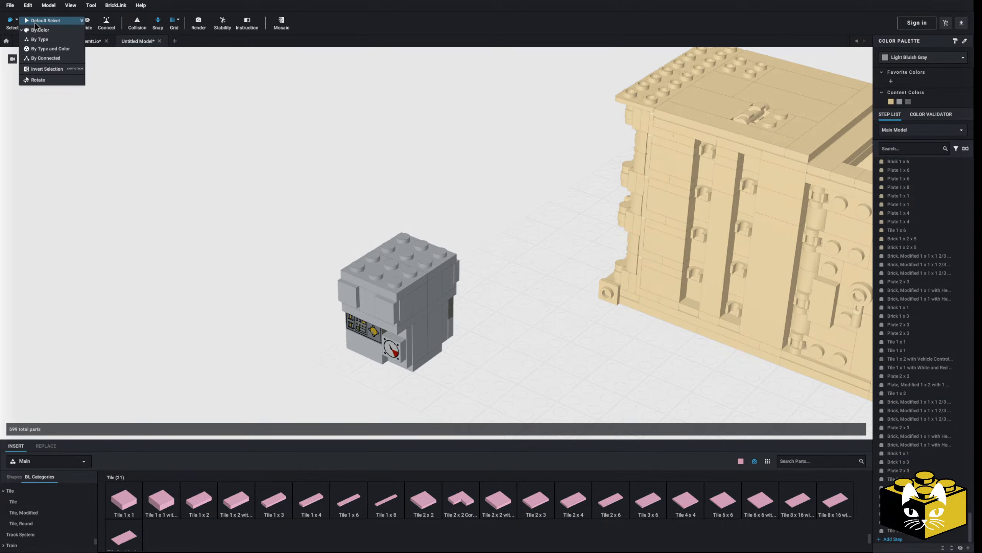
left_click(31, 21)
Step: Examine the BOC cutaway on the Typhon reference slide for the arrangement of the interior equipment
right_click_drag(327, 303, 329, 310)
middle_click_drag(330, 309, 483, 388)
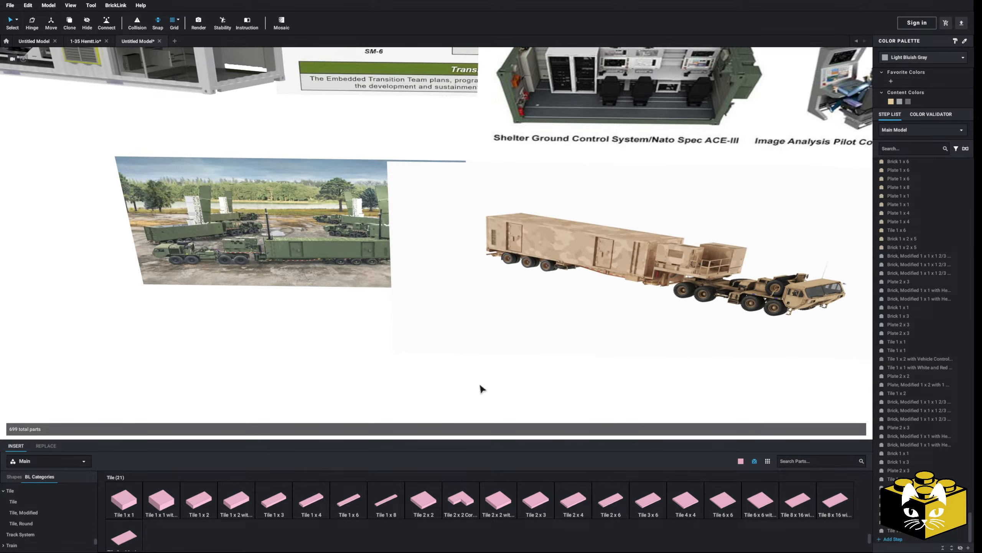
middle_click_drag(321, 288, 685, 432)
middle_click_drag(381, 352, 300, 414)
middle_click_drag(243, 356, 396, 433)
scroll(413, 347, "up", 10)
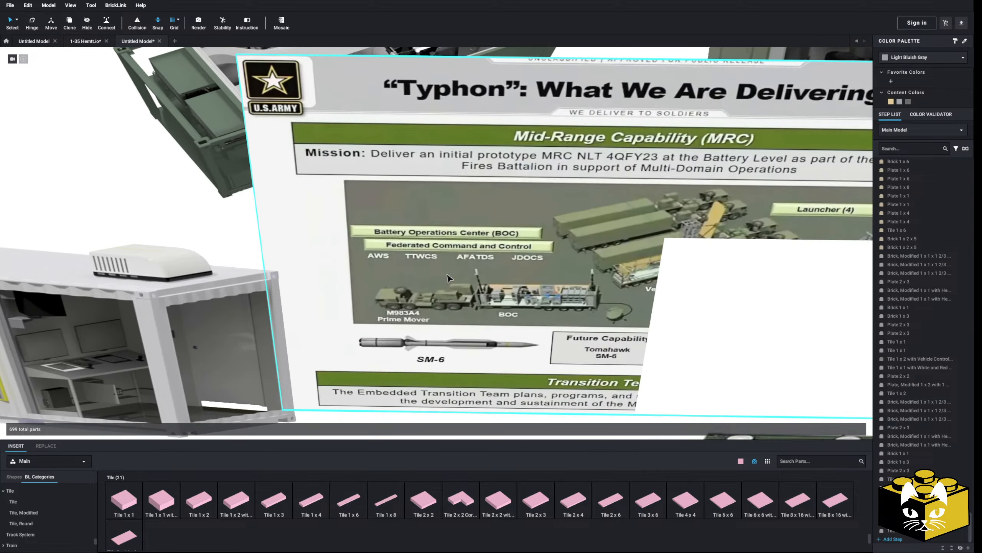
scroll(529, 342, "down", 2)
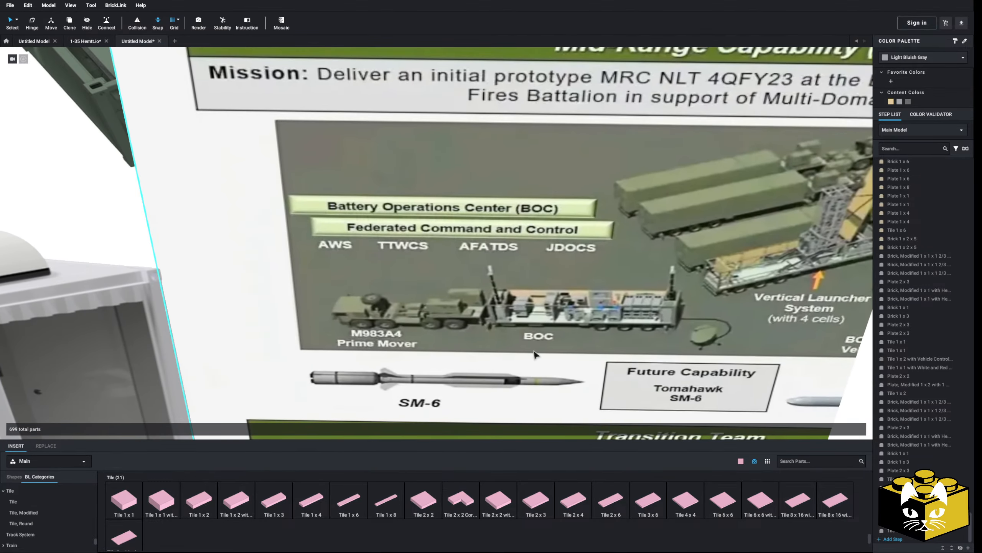
scroll(544, 357, "up", 8)
middle_click_drag(482, 293, 459, 314)
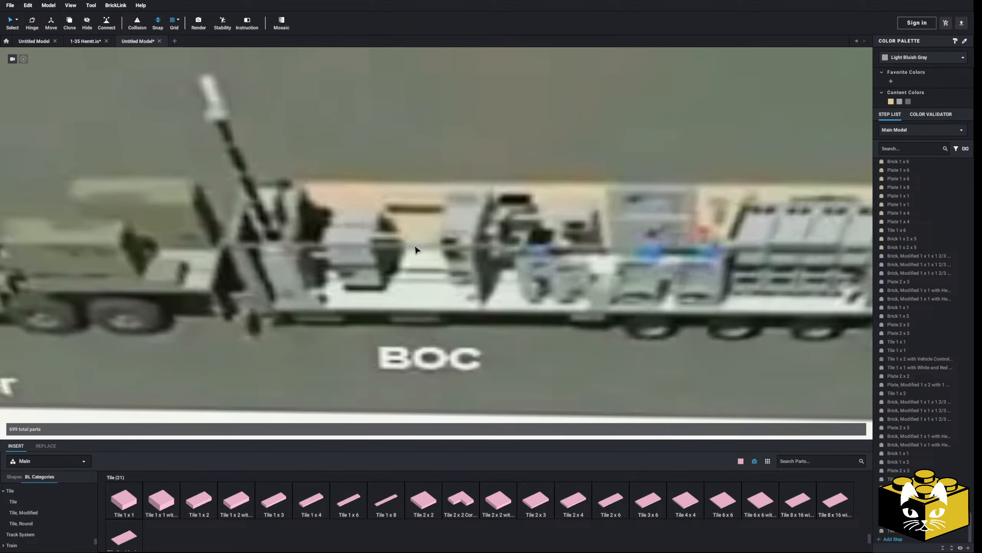
Step: Copy the Plate 2 x 3 under the console and attach the duplicate beneath it
scroll(417, 249, "down", 15)
right_click_drag(442, 333, 374, 253)
scroll(374, 255, "up", 4)
middle_click_drag(373, 256, 380, 329)
scroll(370, 319, "up", 5)
right_click_drag(360, 312, 338, 334)
middle_click_drag(338, 333, 283, 327)
right_click_drag(284, 275, 281, 340)
middle_click_drag(281, 340, 459, 252)
right_click_drag(459, 252, 449, 236)
middle_click_drag(449, 236, 434, 368)
right_click_drag(434, 368, 427, 330)
middle_click_drag(427, 330, 413, 374)
right_click_drag(411, 374, 403, 446)
right_click(392, 180)
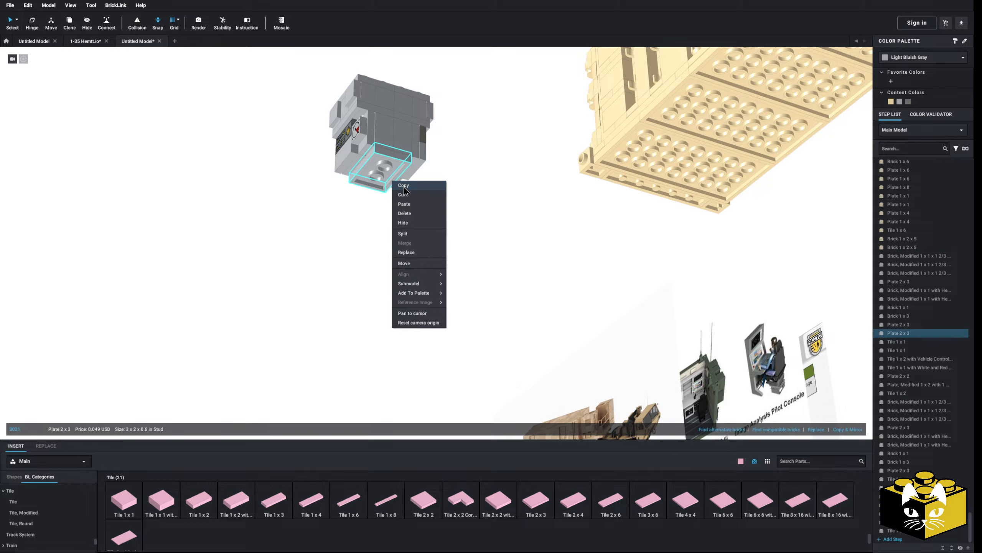
left_click(404, 194)
right_click(457, 181)
left_click(465, 204)
left_click(383, 181)
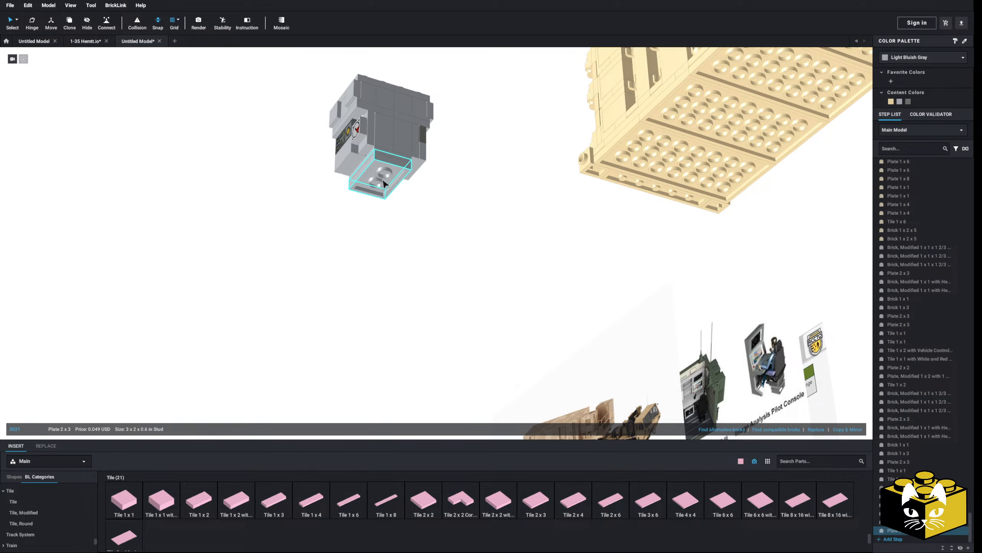
left_click(388, 228)
Step: Delete the two 2 x 3 plates stacked underneath the console
middle_click_drag(388, 227, 401, 273)
scroll(401, 274, "up", 3)
middle_click_drag(280, 258, 379, 305)
right_click_drag(336, 325, 260, 307)
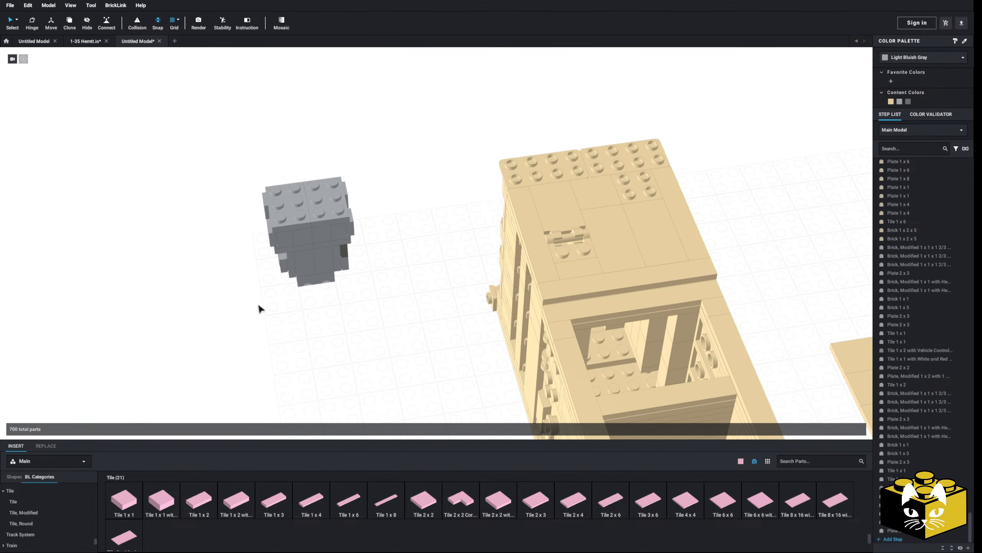
key("Delete")
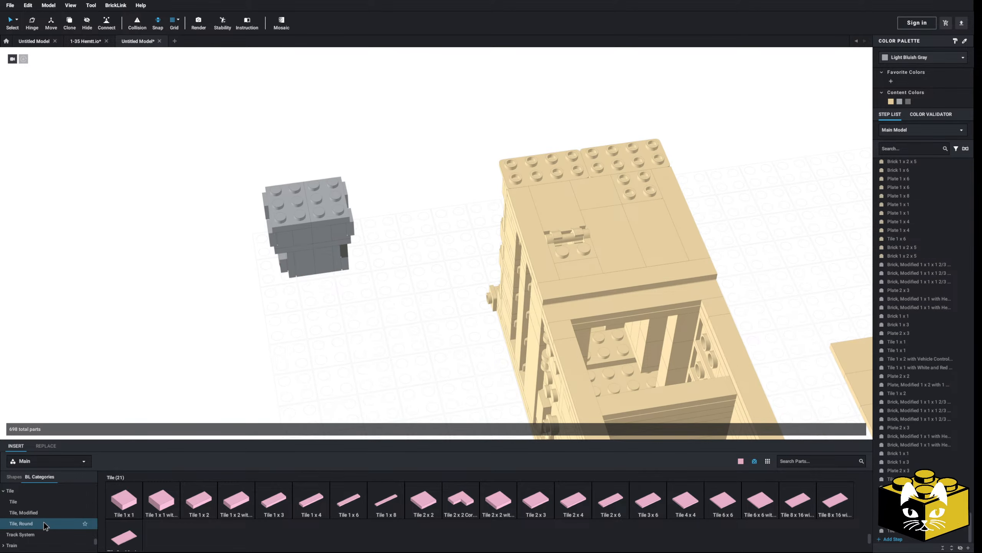
Step: Place a Bright Pink Brick 2 x 3 on the floor of the container's small compartment, leaving one stud column free on each side
scroll(69, 501, "up", 5)
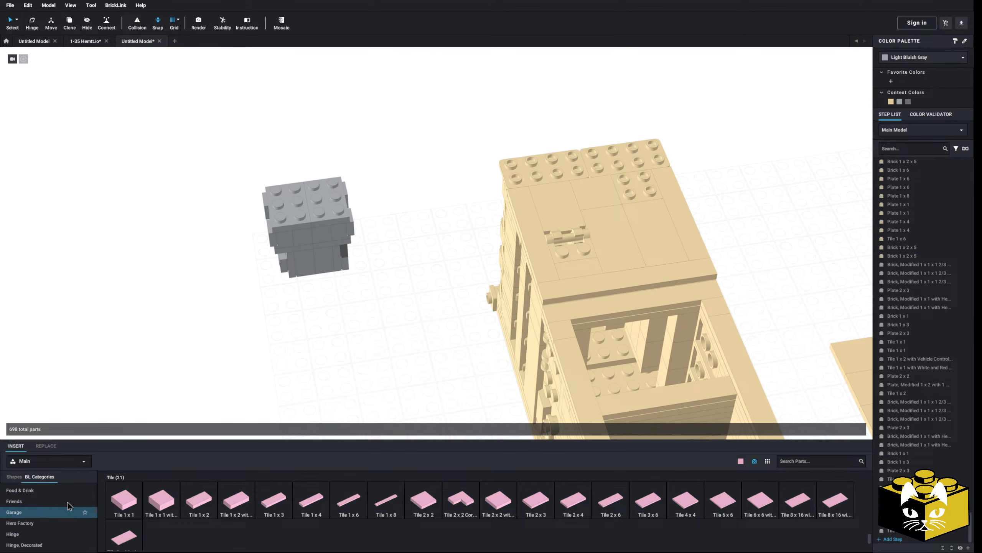
left_click(49, 503)
left_click(37, 499)
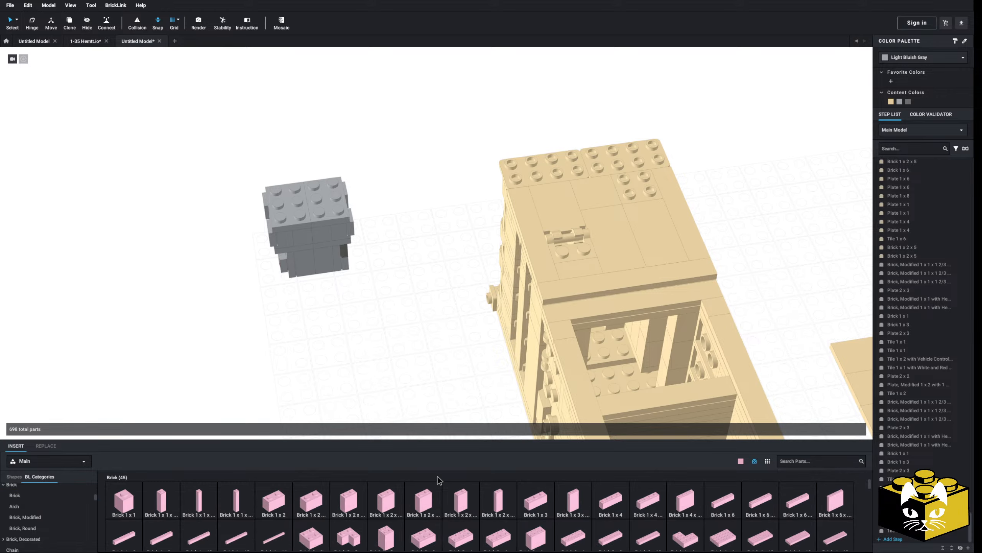
scroll(309, 306, "up", 8)
left_click_drag(412, 540, 302, 318)
scroll(303, 318, "up", 3)
right_click_drag(303, 318, 317, 306)
left_click_drag(317, 306, 322, 309)
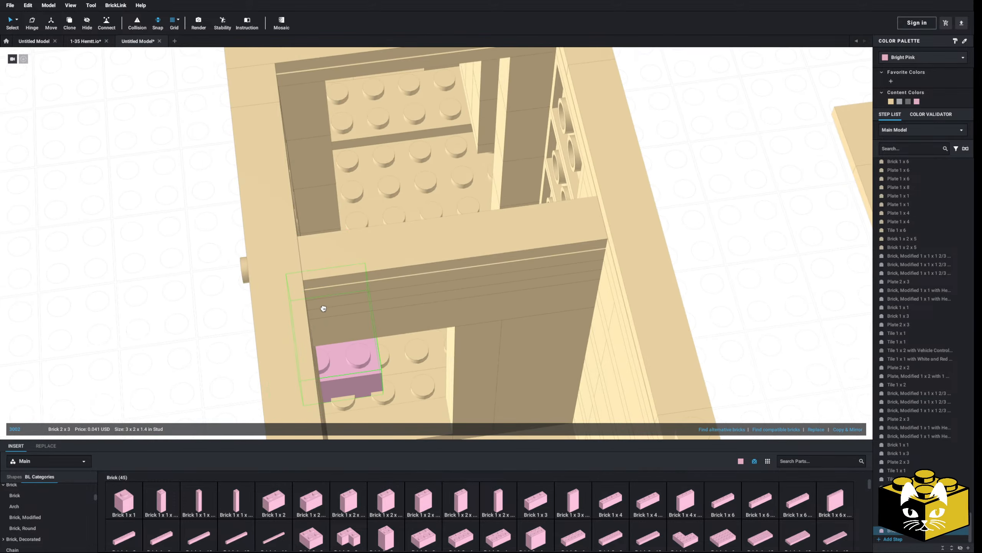
right_click_drag(322, 309, 326, 328)
left_click_drag(326, 328, 406, 262)
left_click(206, 264)
scroll(197, 271, "down", 6)
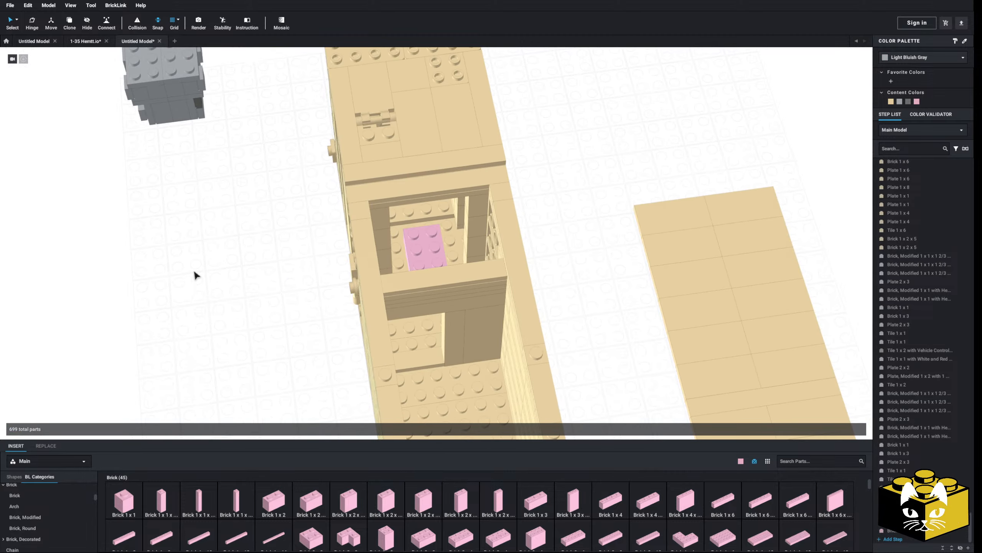
right_click_drag(194, 272, 257, 295)
scroll(205, 261, "up", 3)
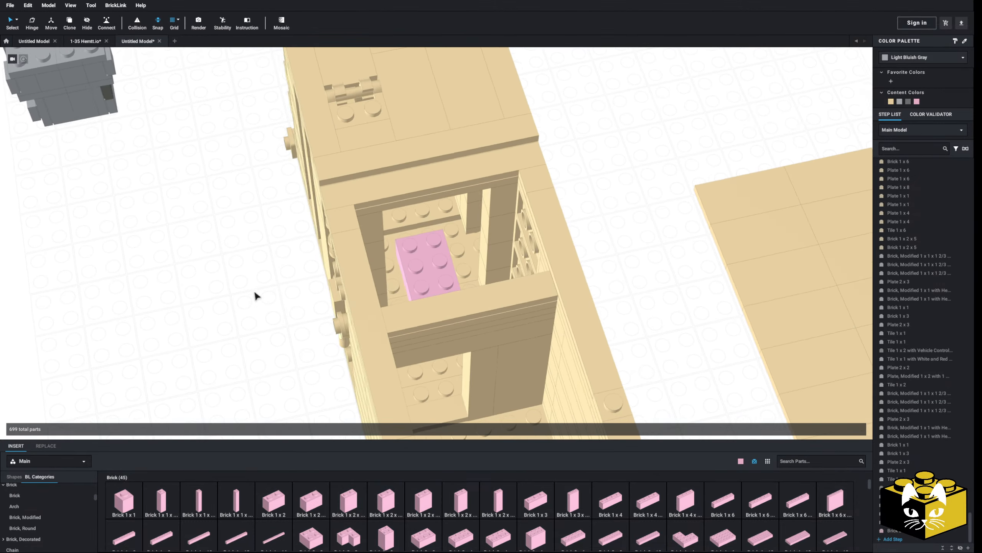
right_click_drag(418, 295, 449, 306)
left_click(445, 286)
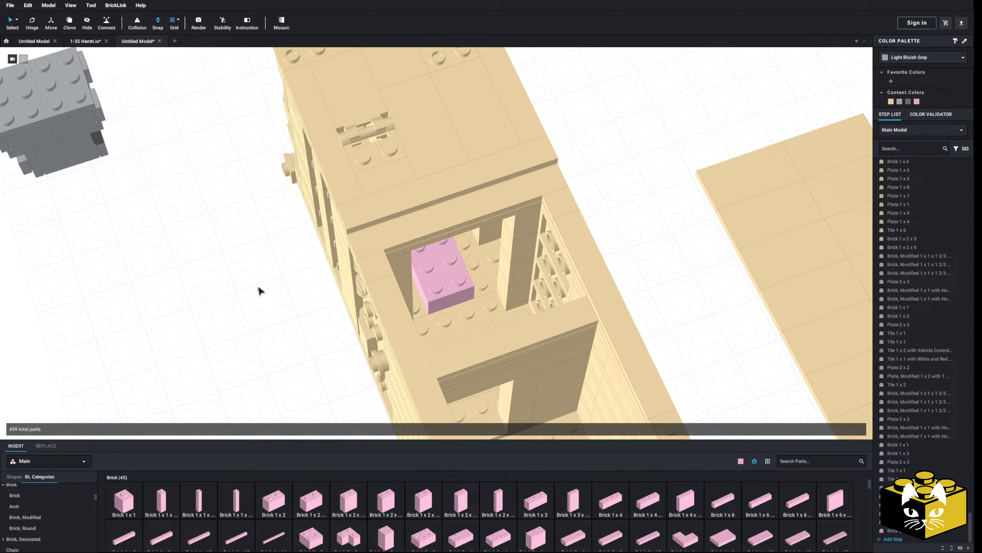
right_click_drag(259, 290, 235, 380)
Step: Lay two Bright Pink Tiles 1 x 6 on the compartment floor, one along each side of the 2 x 3 brick
scroll(65, 518, "down", 10)
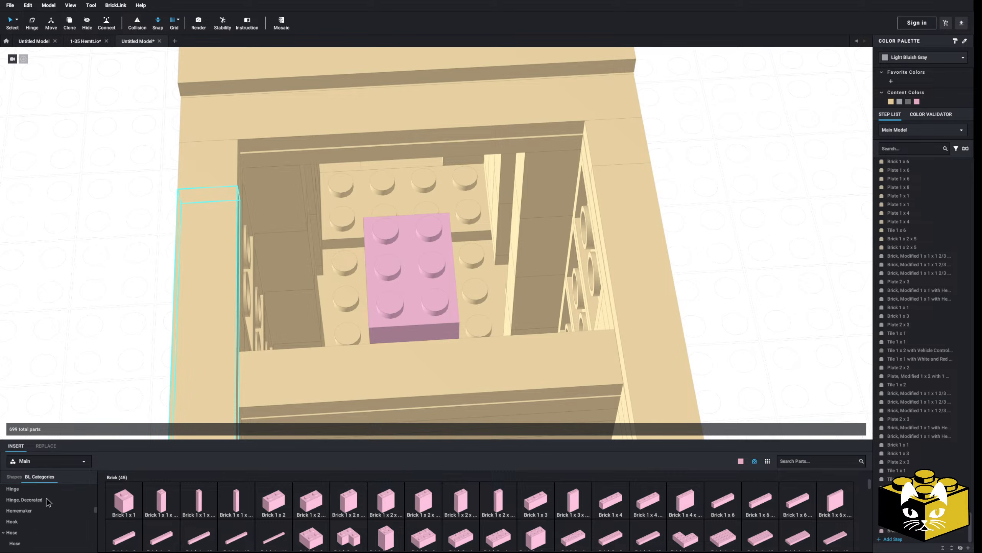
scroll(47, 502, "down", 3)
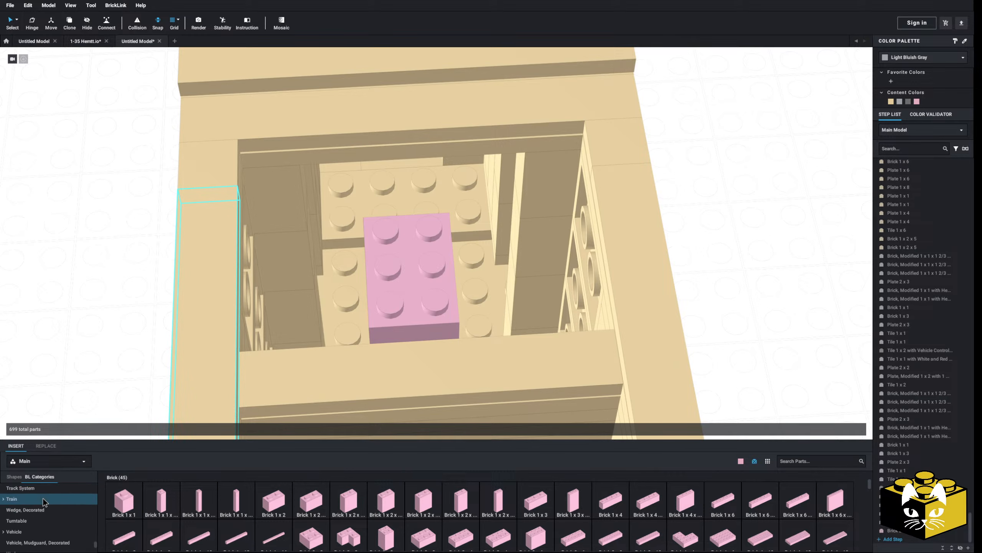
left_click(55, 526)
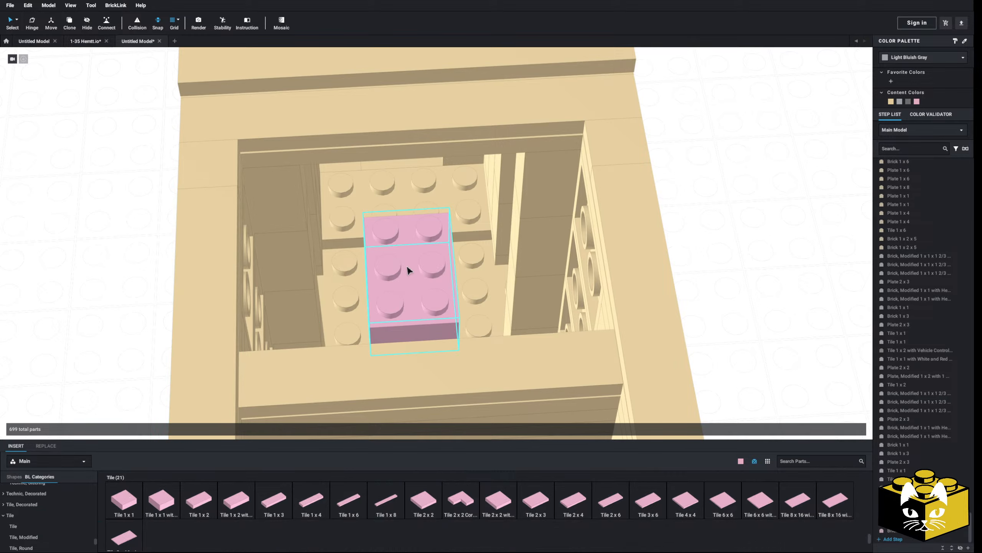
right_click_drag(408, 270, 396, 288)
middle_click_drag(396, 288, 371, 350)
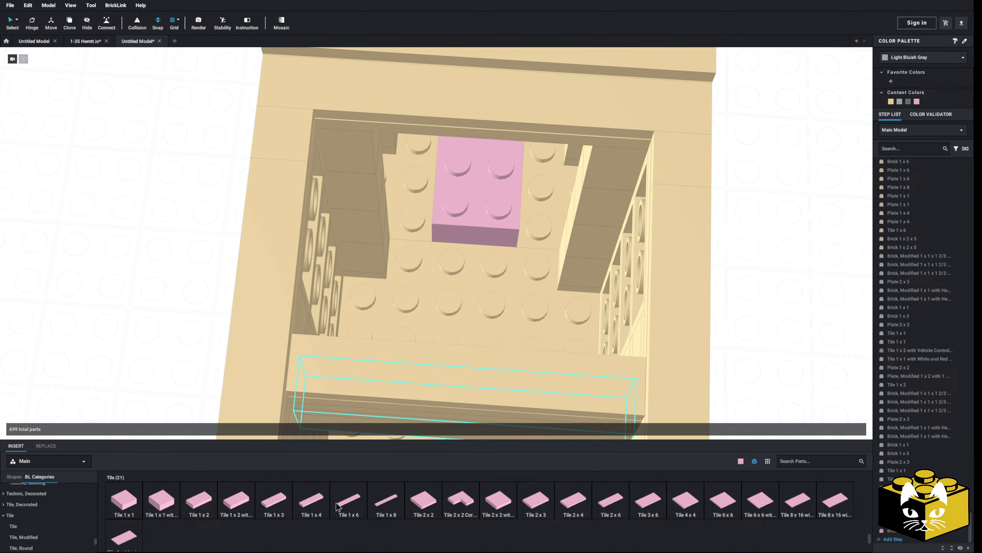
left_click(338, 505)
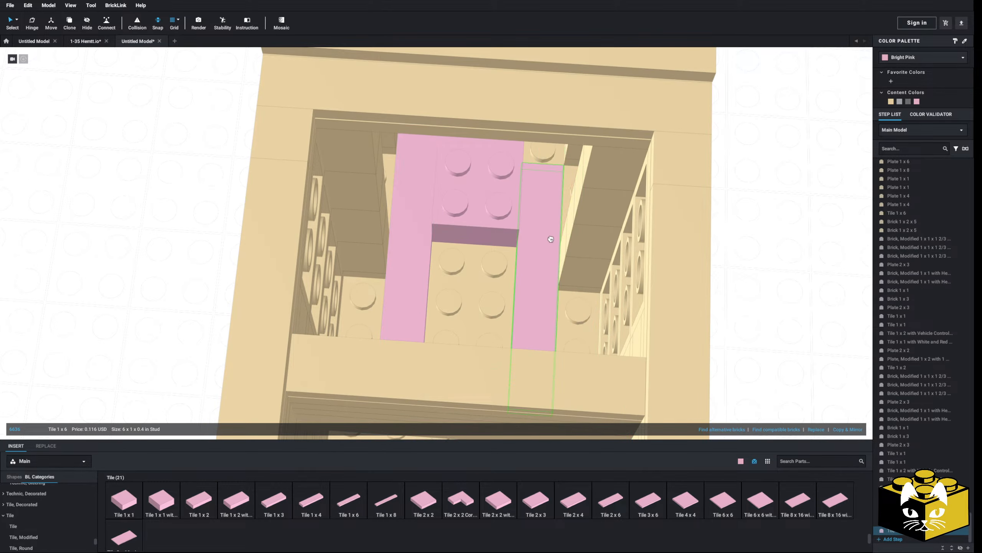
right_click_drag(536, 230, 313, 405)
Step: Place two Bright Pink Tiles 1 x 2 in the side recesses, one on the outer side of each 1 x 6 tile
left_click(195, 502)
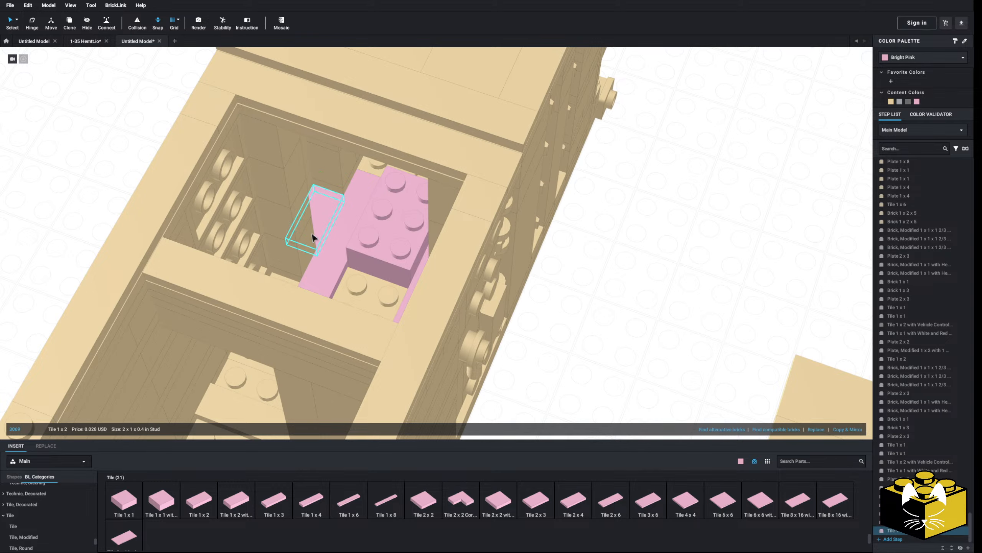
right_click_drag(304, 305, 519, 254)
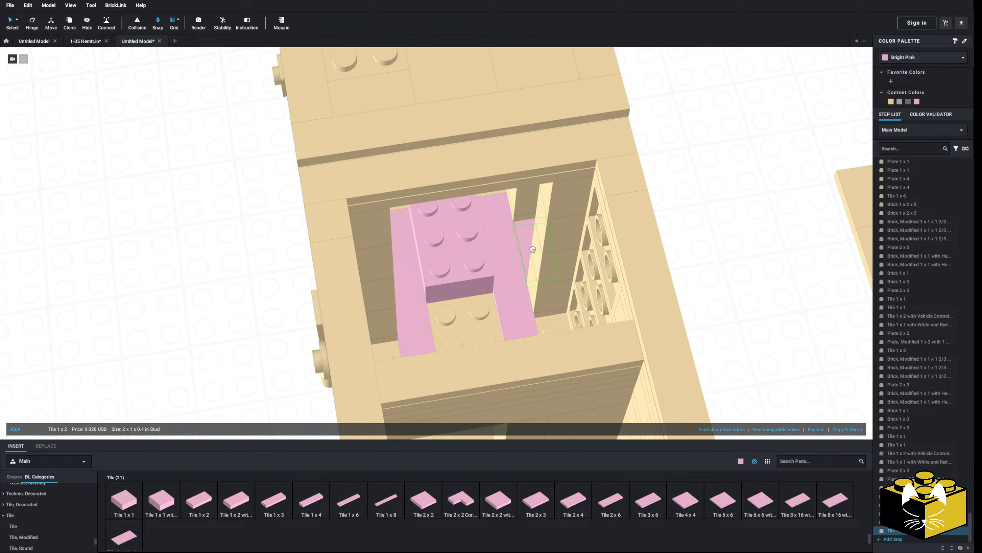
right_click_drag(673, 244, 662, 250)
middle_click_drag(662, 250, 509, 262)
right_click_drag(508, 262, 509, 259)
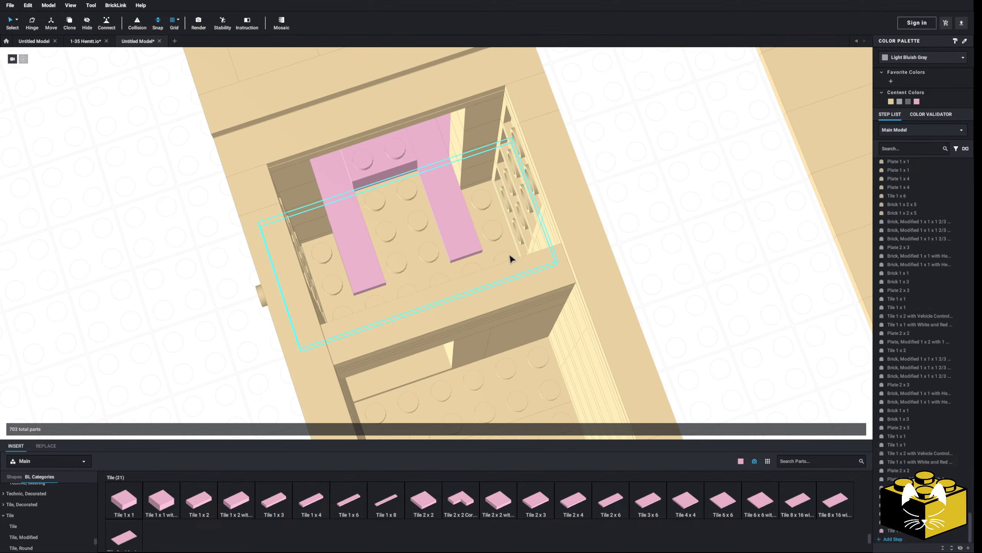
Step: Place a Bright Pink Tile 2 x 3 between the two 1 x 6 tiles, in front of the 2 x 3 brick
left_click(535, 495)
left_click(409, 239)
mouse_move(409, 240)
right_mouse_down()
mouse_move(399, 240)
mouse_move(408, 233)
right_mouse_up()
left_click(385, 235)
scroll(386, 236, "down", 3)
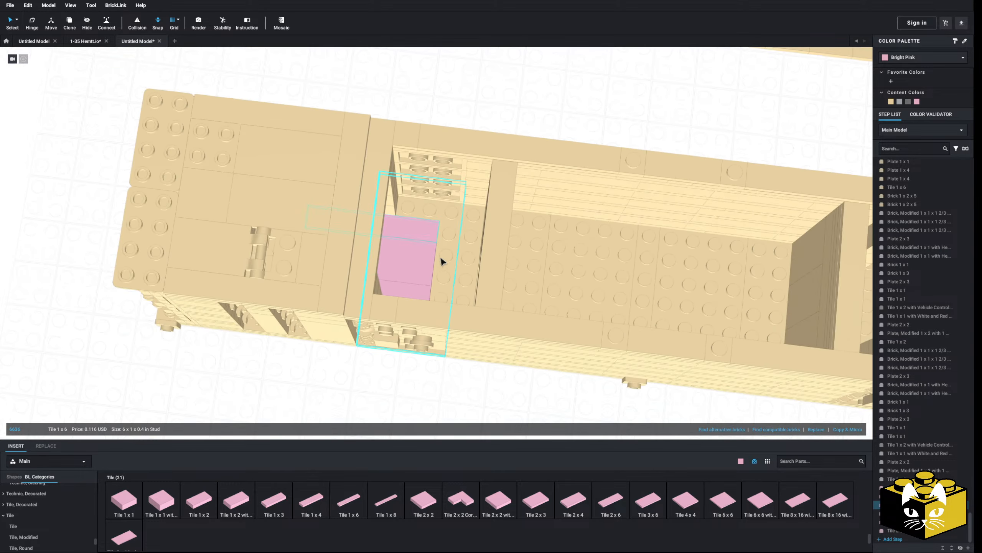
Step: Add a Bright Pink Tile, Modified 2 x 2 with Studs on Edge beside the tiled floor, against the divider wall
right_click_drag(441, 261, 485, 298)
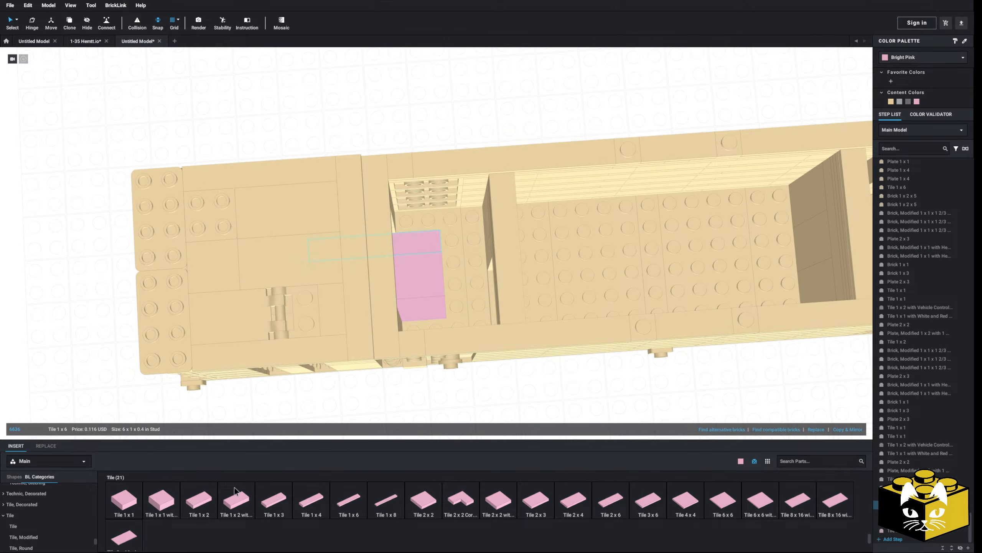
left_click(38, 538)
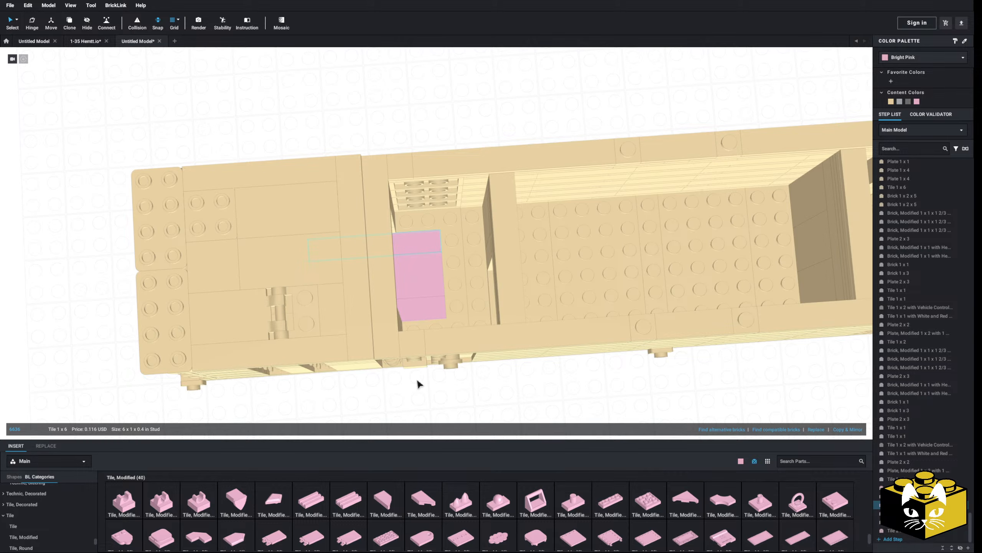
right_click_drag(418, 380, 413, 375)
left_click(828, 508)
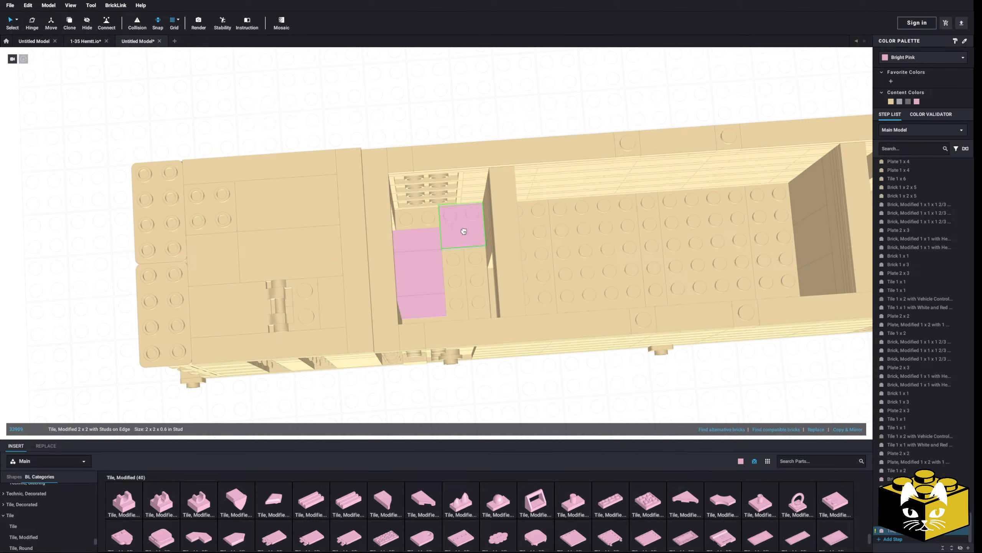
left_click(464, 231)
right_click_drag(467, 226, 528, 235)
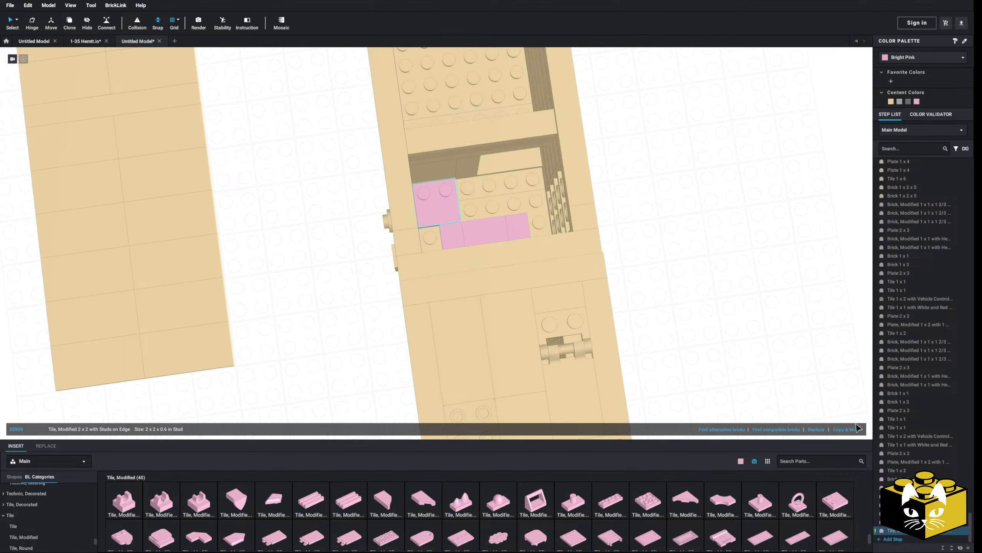
Step: Copy and mirror the Bright Pink Tile, Modified 2 x 2 with Studs on Edge along the divider wall, deleting the surplus copy
left_click(855, 428)
left_click(854, 428)
left_click(526, 190)
key("Delete")
left_click(511, 189)
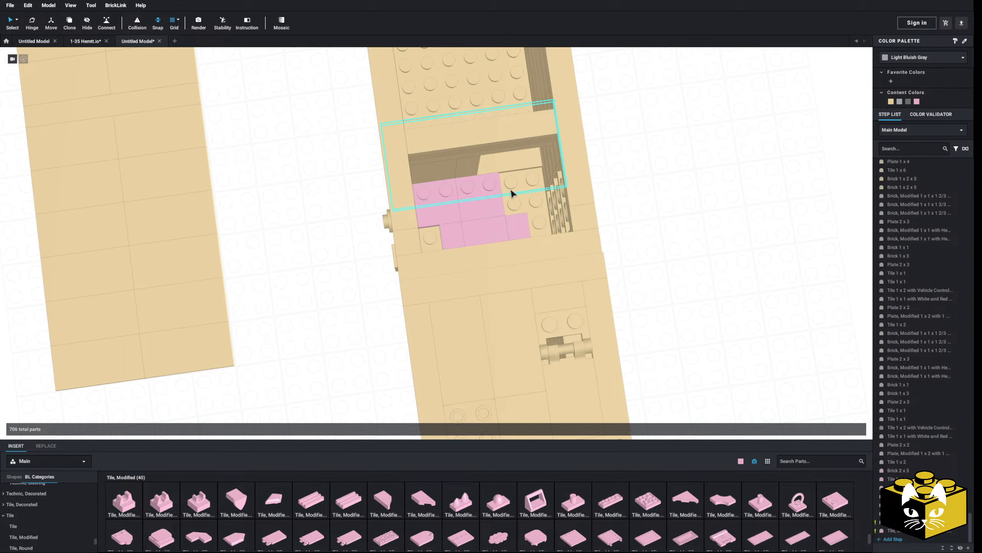
right_click_drag(512, 189, 459, 249)
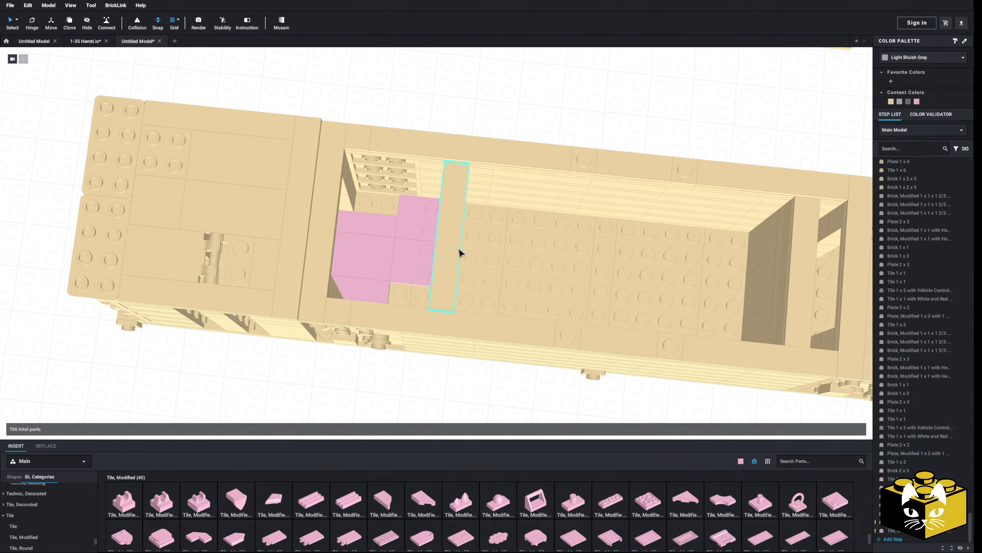
Step: Place a Bright Pink Tile 2 x 2 at the end of the studded tile row and fill the remaining floor gap with two Tiles 1 x 2
left_click(70, 523)
left_click(423, 500)
mouse_move(409, 304)
right_mouse_down()
mouse_move(411, 283)
mouse_move(420, 289)
right_mouse_up()
left_click(205, 504)
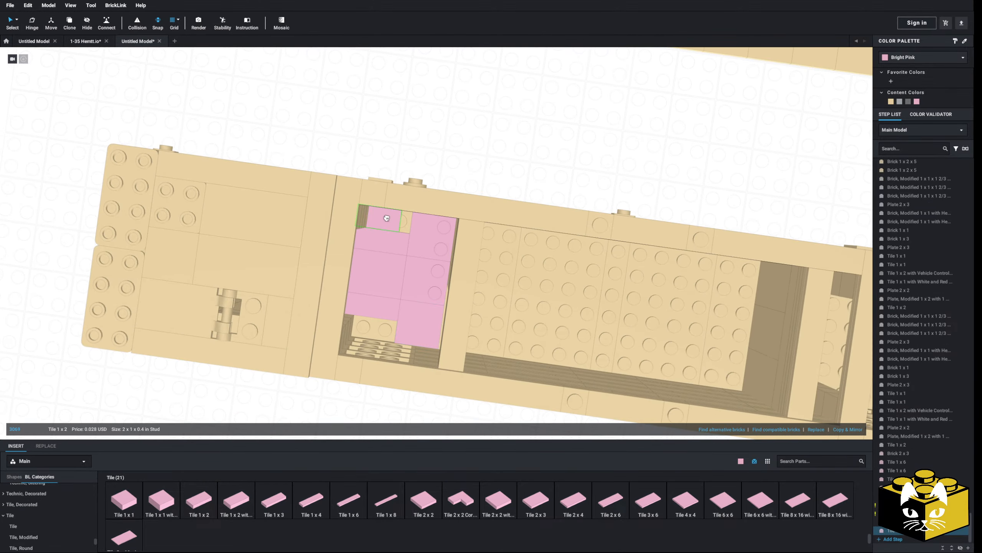
left_click(199, 507)
right_click_drag(397, 285, 370, 219)
Step: Color the compartment's 2 x 3 brick Light Bluish Gray and all Bright Pink floor tiles White
left_click(901, 102)
left_click(493, 113)
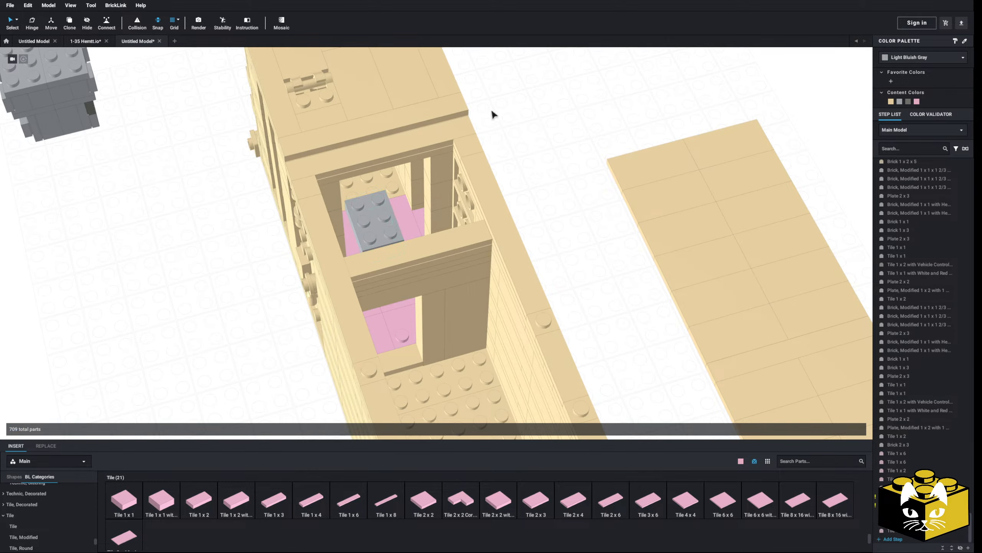
left_click(17, 20)
left_click(27, 52)
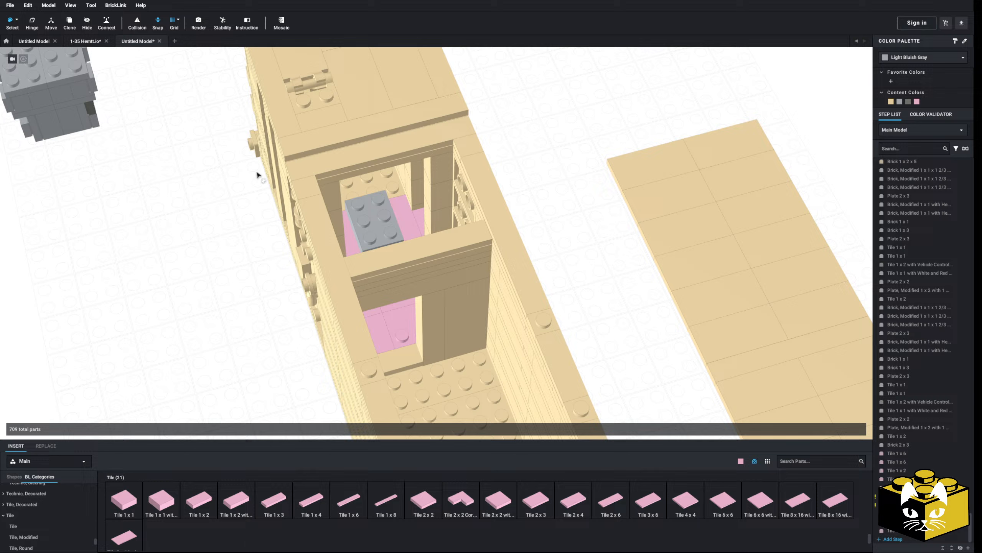
left_click(419, 226)
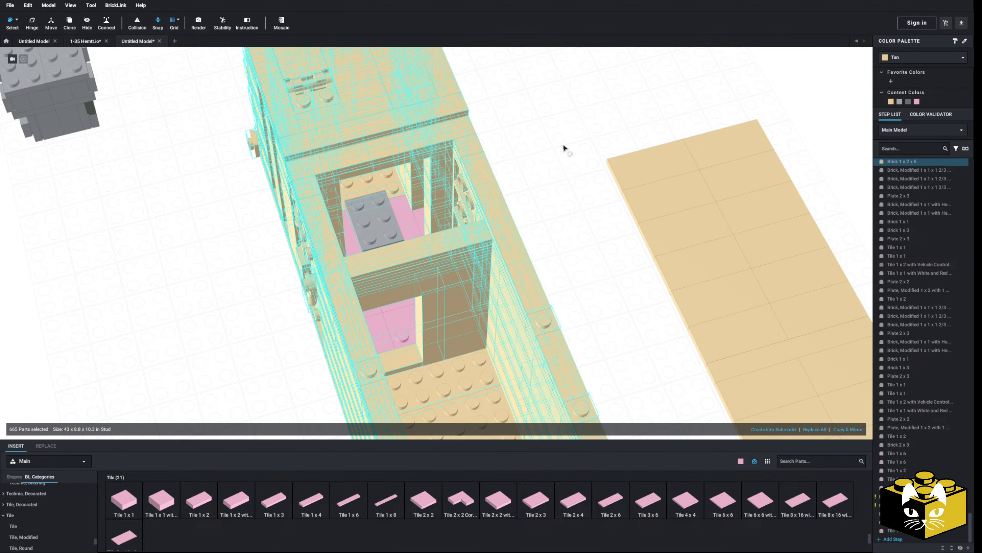
left_click(915, 57)
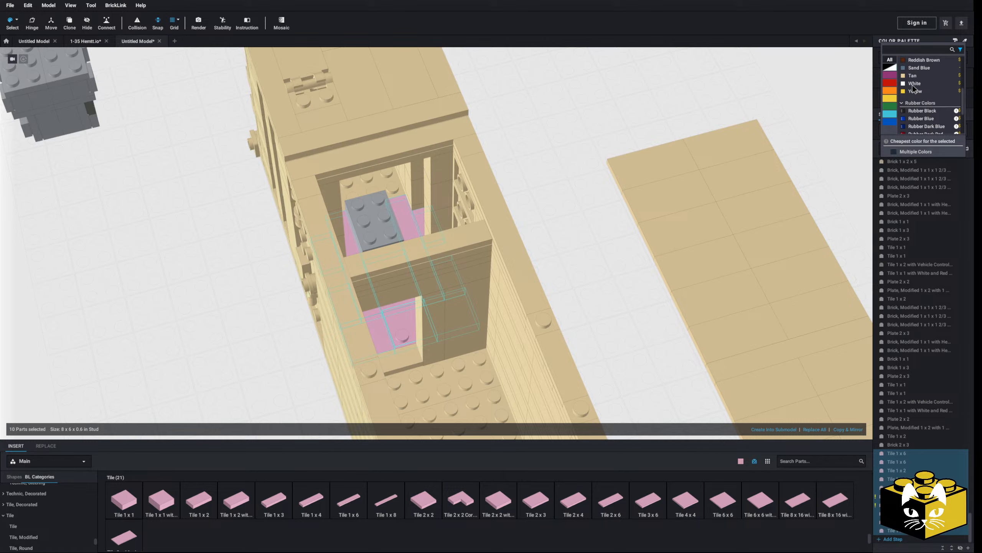
left_click(913, 83)
left_click_drag(675, 149, 522, 115)
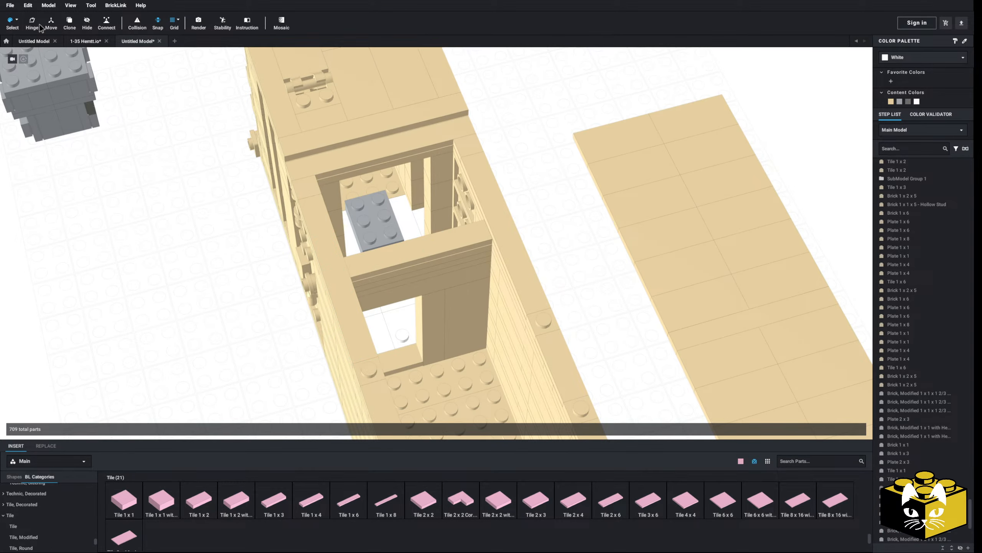
Step: Recolor the exposed tan Plate 2 x 6 in the compartment's floor recess White
left_click(19, 23)
left_click(399, 190)
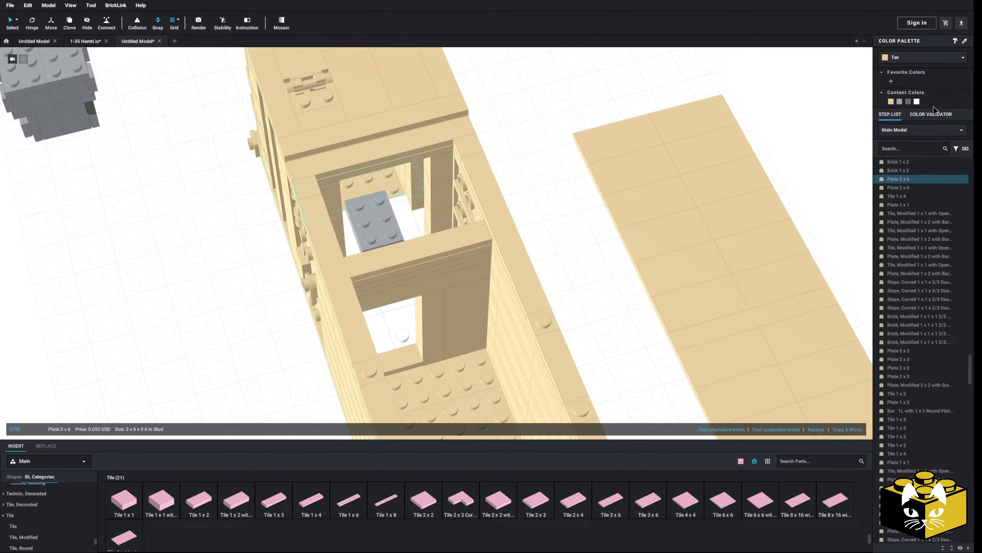
scroll(445, 143, "down", 4)
Step: Delete the corner headlight brick and its Tile 1 x 1 from the upper level on both sides of the gray console
right_click_drag(344, 202, 320, 125)
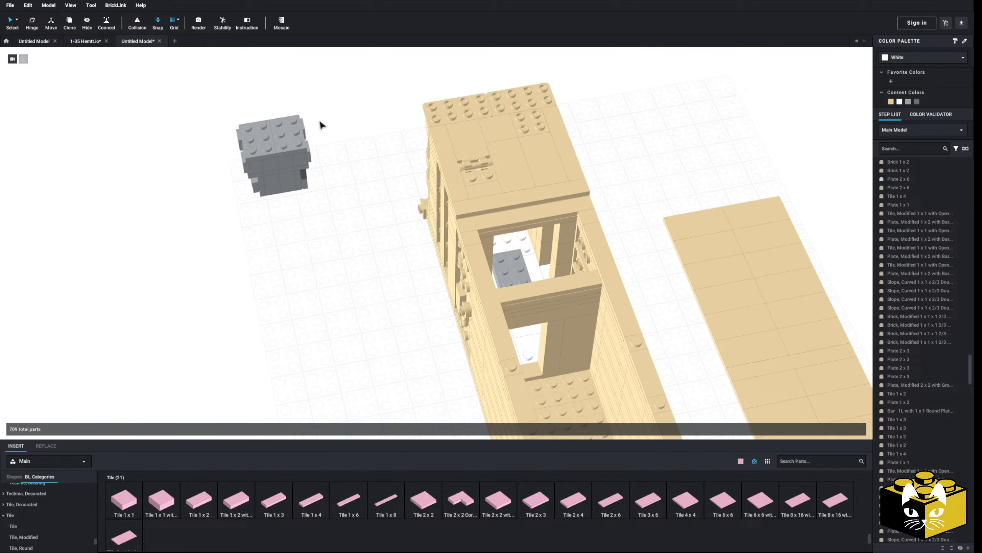
left_click_drag(327, 93, 194, 229)
right_click_drag(194, 229, 300, 242)
left_click(300, 242)
scroll(317, 253, "up", 3)
left_click(204, 167)
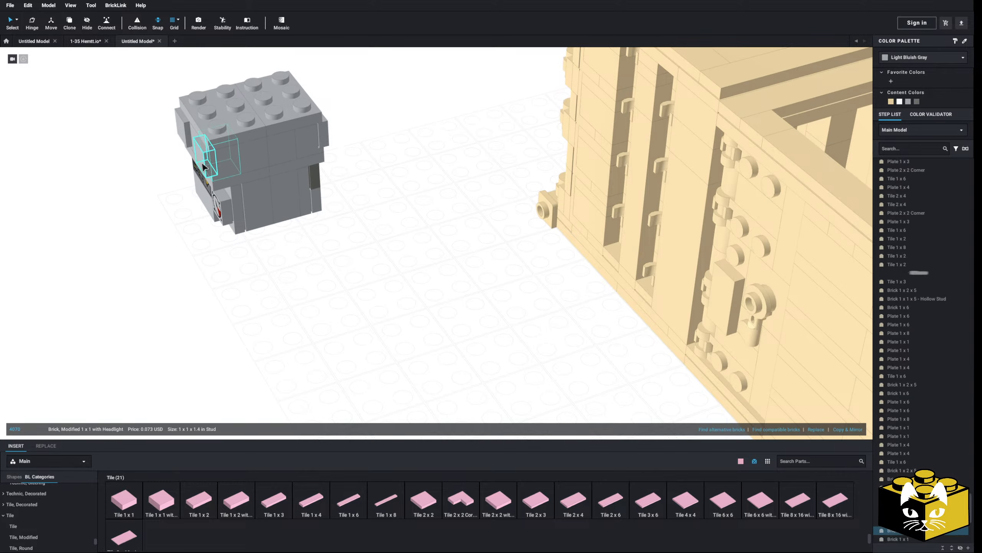
key("Delete")
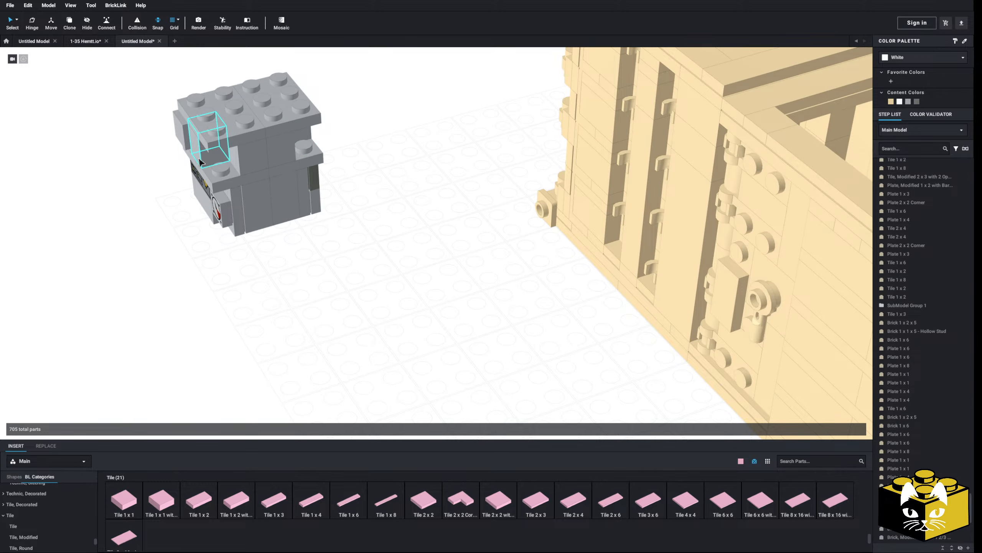
Step: Copy and mirror the console's two Brick 1 x 1 parts to fill the emptied upper corners
left_click(201, 162)
right_click_drag(464, 191, 462, 236)
left_click(453, 194)
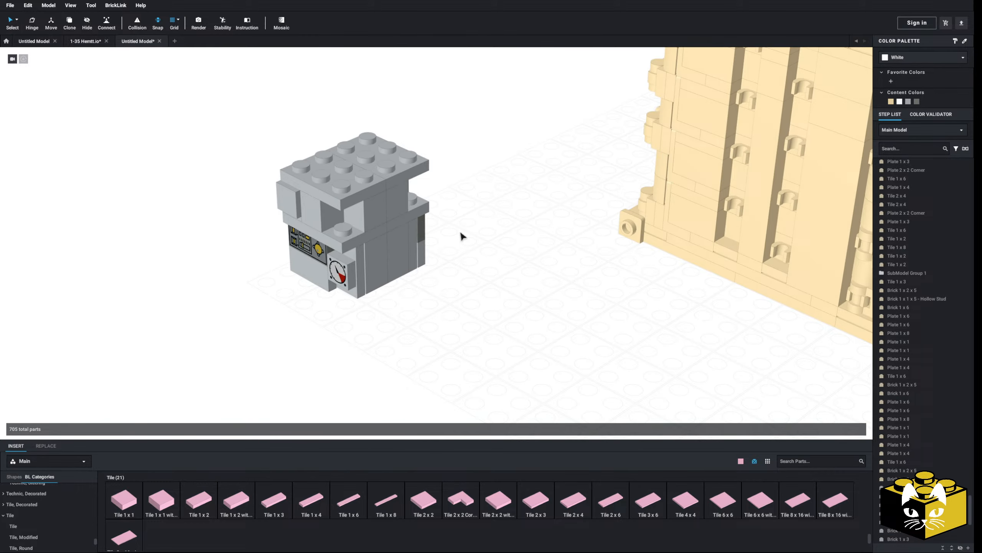
left_click(295, 212)
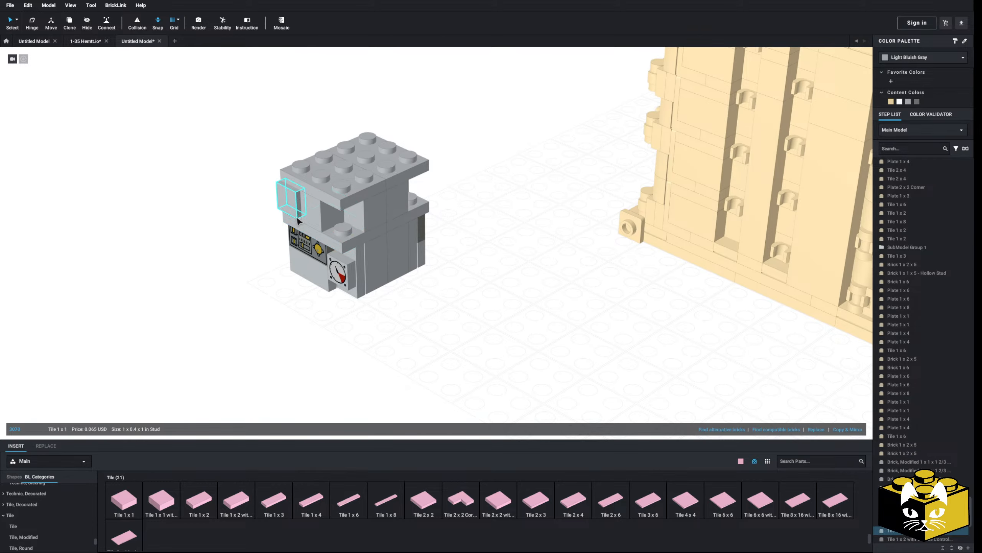
left_click(299, 224, "ctrl")
right_click_drag(300, 224, 490, 265)
right_click_drag(405, 245, 374, 229)
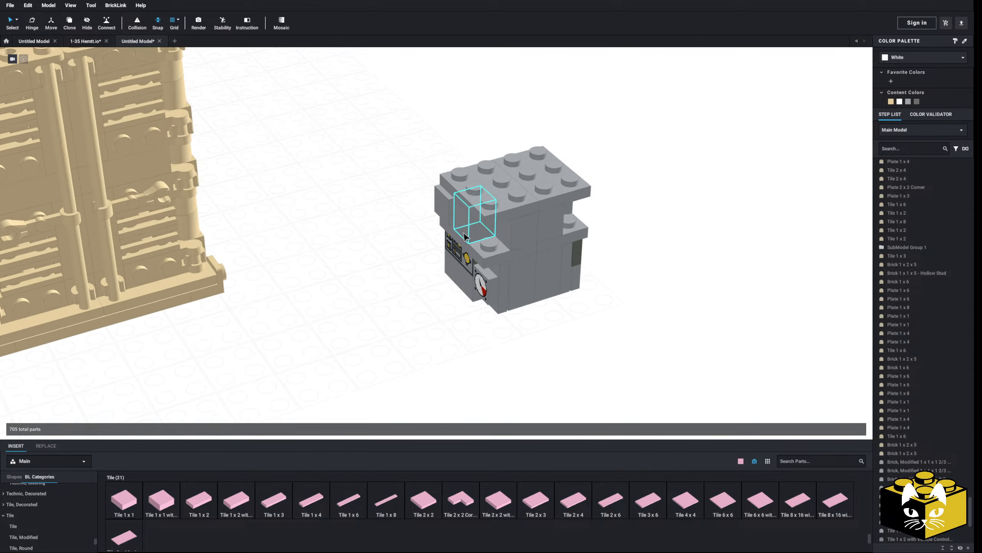
left_click(476, 223)
right_click_drag(573, 211, 665, 247)
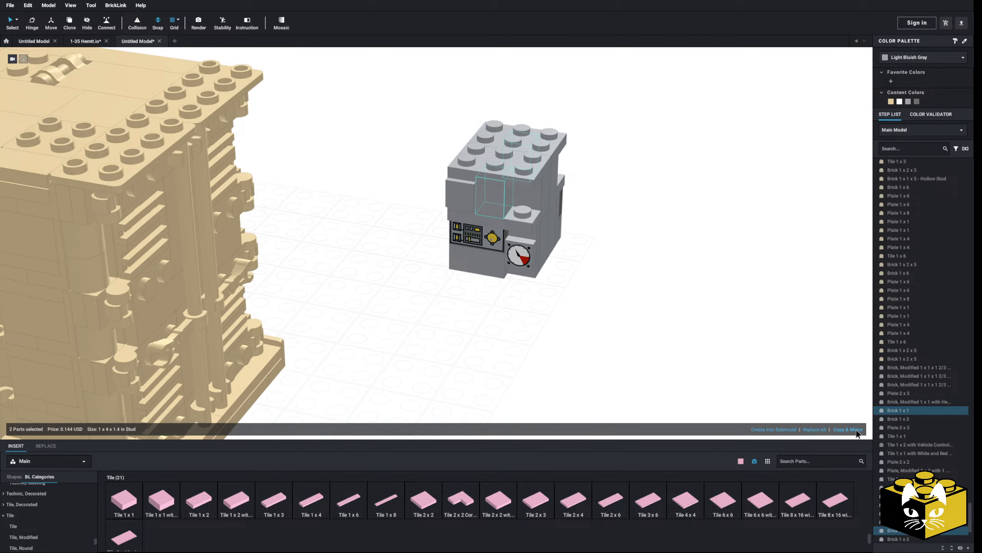
left_click(856, 429)
left_click(750, 326)
Step: Move the complete gray console into the container's compartment and seat it on the gray 2 x 3 brick
right_click_drag(750, 327, 660, 330)
scroll(619, 329, "down", 3)
right_click_drag(561, 325, 510, 316)
left_click_drag(453, 133, 273, 339)
left_click_drag(402, 256, 465, 254)
right_click_drag(466, 254, 361, 248)
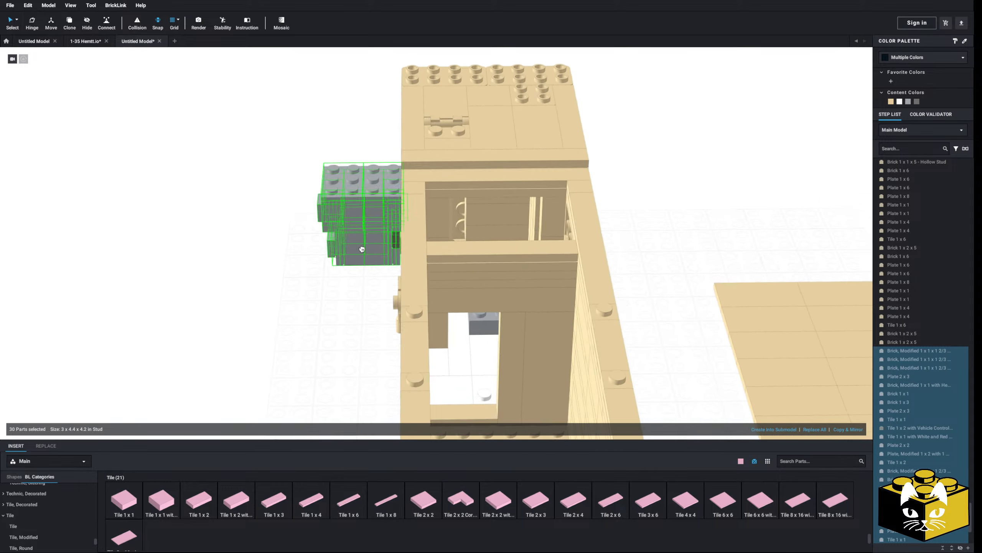
scroll(361, 248, "up", 4)
left_click_drag(361, 249, 408, 266)
mouse_move(408, 266)
right_mouse_down()
mouse_move(408, 257)
mouse_move(414, 267)
right_mouse_up()
left_click_drag(414, 267, 522, 385)
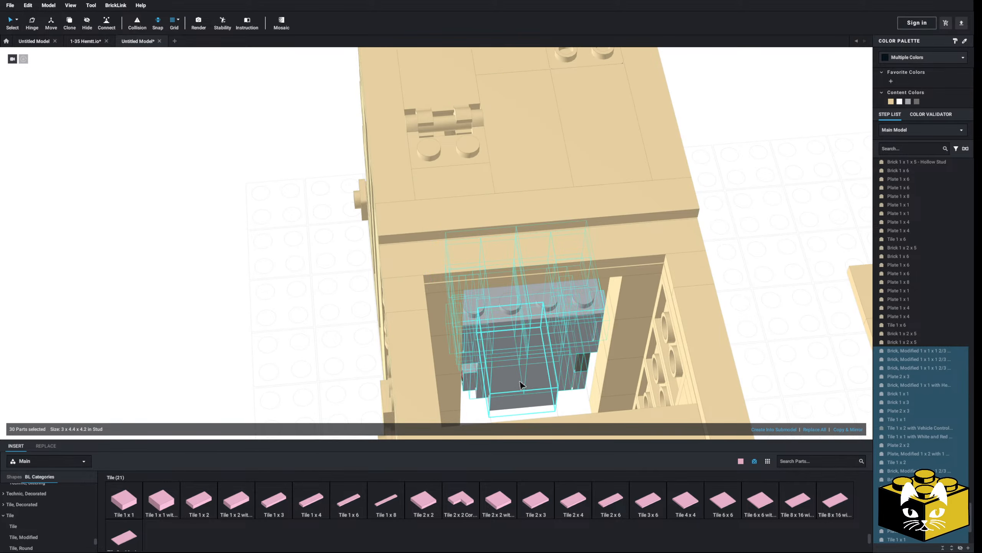
left_click(236, 336)
right_click_drag(237, 337, 172, 325)
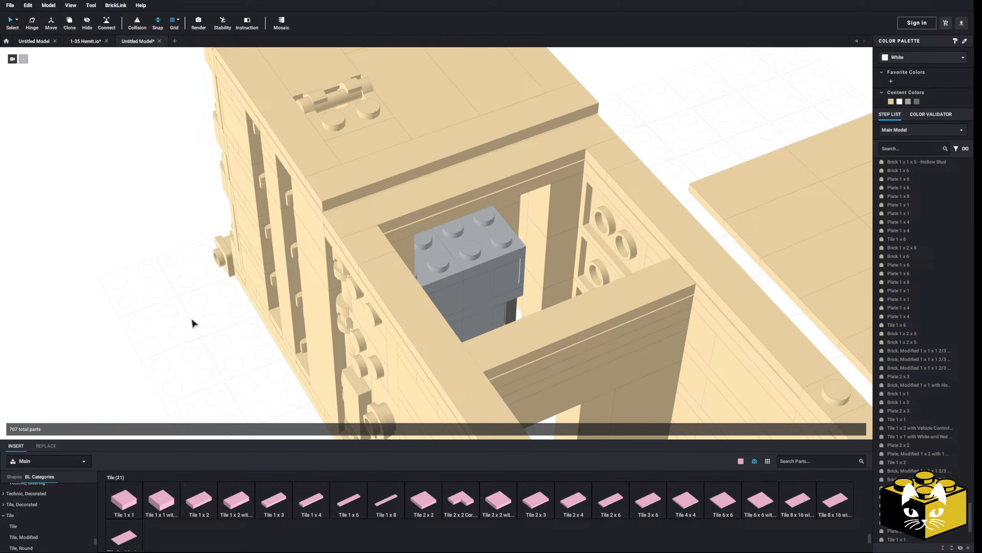
Step: Place a Tile 2 x 3 centered on top of the console and color it Light Bluish Gray
right_click_drag(193, 322, 176, 366)
scroll(157, 360, "up", 2)
scroll(176, 366, "up", 3)
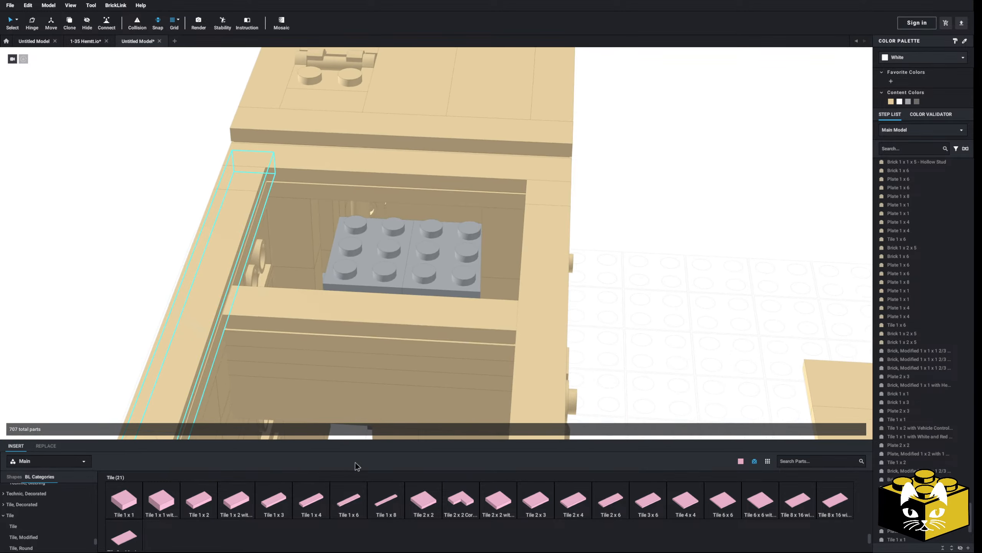
left_click_drag(533, 502, 411, 246)
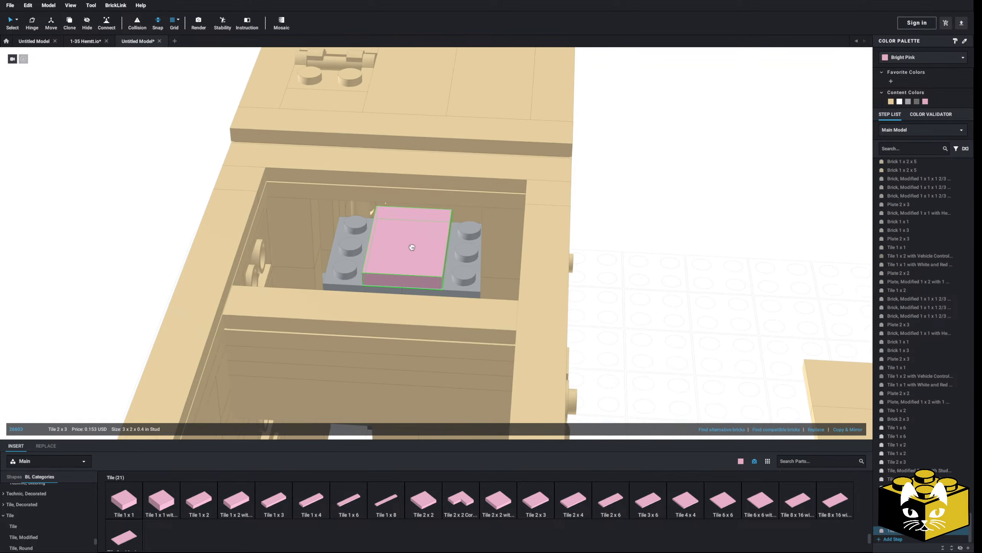
left_click(907, 101)
left_click(726, 219)
mouse_move(726, 220)
right_mouse_down()
mouse_move(717, 215)
mouse_move(727, 219)
mouse_move(714, 229)
right_mouse_up()
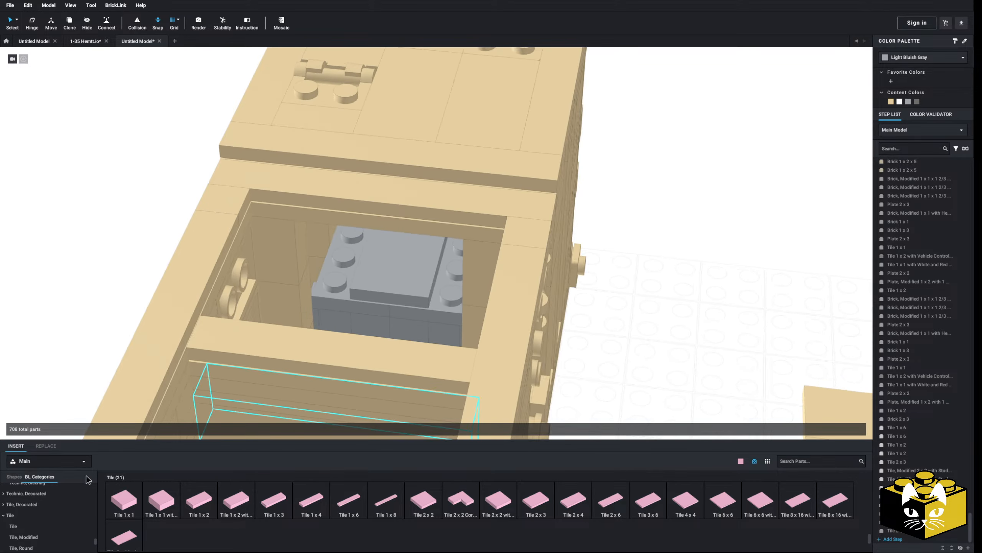
Step: Place two Bright Pink Tile, Modified 1 x 1 with Open O Clip parts on opposite corner studs of the console top
left_click(42, 536)
left_click_drag(124, 501, 350, 234)
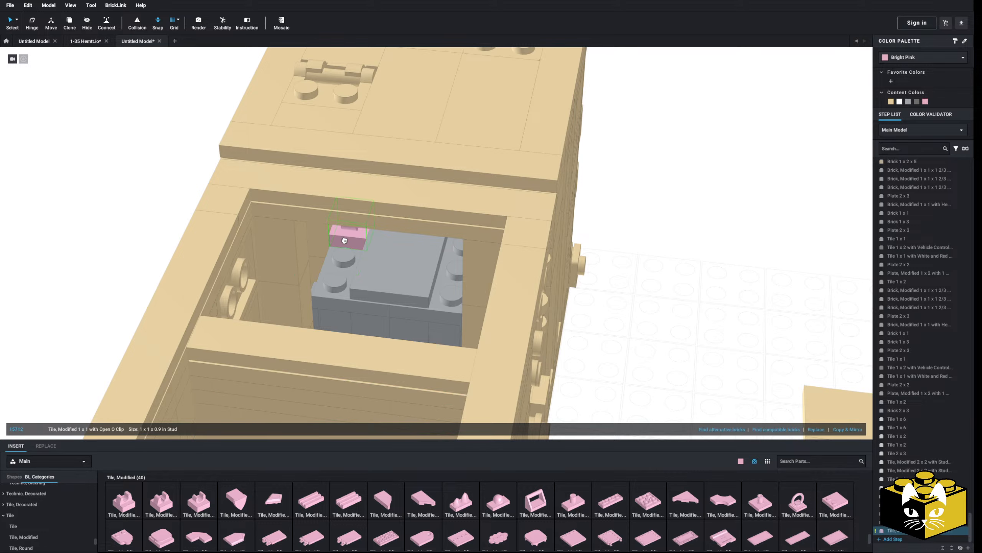
left_click(199, 500)
right_click_drag(301, 321, 371, 304)
left_click(502, 223)
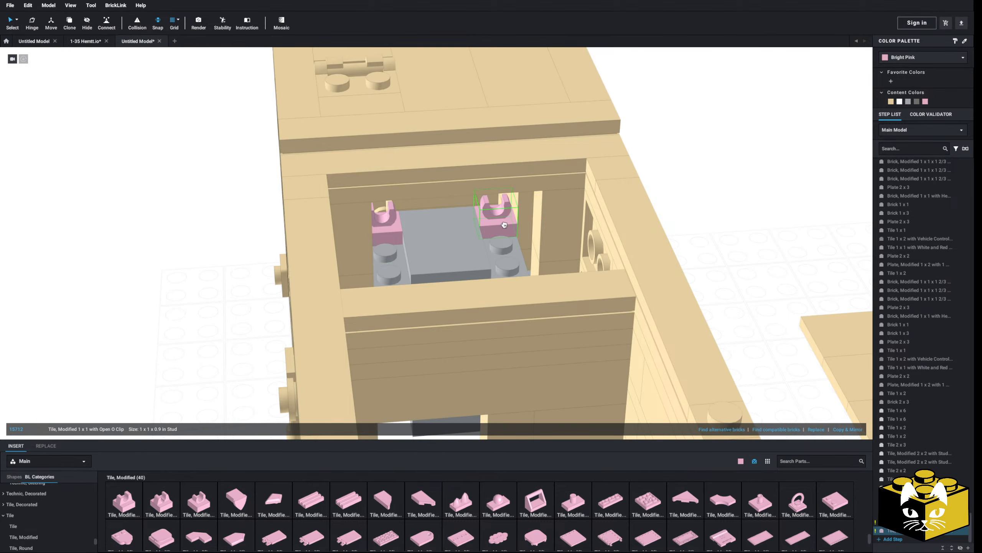
left_click(622, 199)
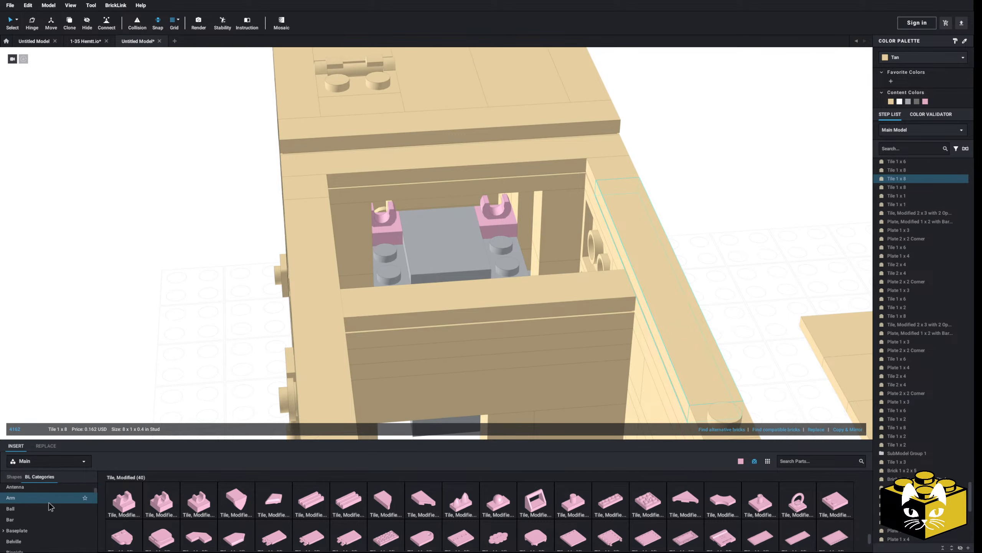
Step: Try a Bright Pink Bar 4L (Lightsaber Blade / Wand) in one of the console's clips and remove it
left_click(50, 519)
left_click_drag(611, 500, 506, 303)
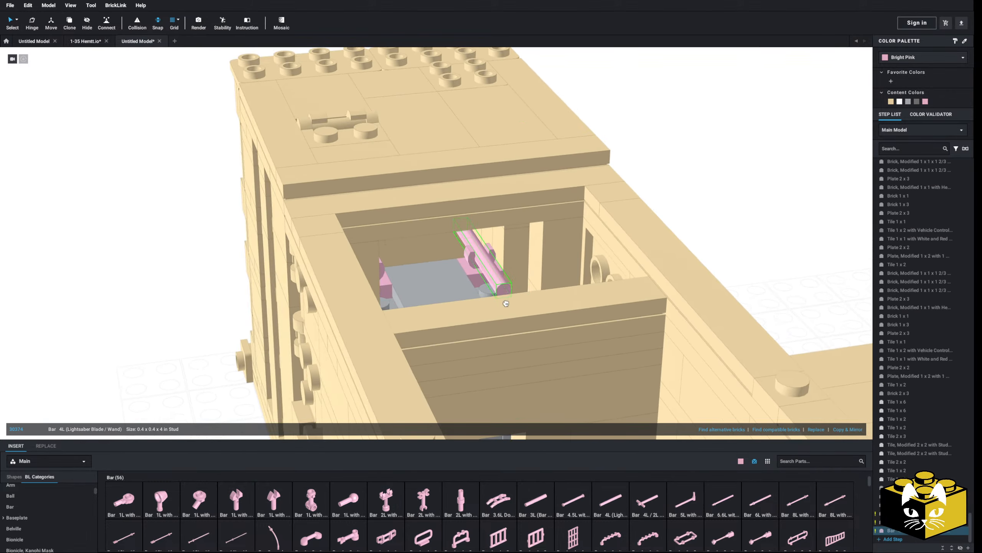
left_click(486, 265)
right_click_drag(486, 265, 487, 264)
key("Delete")
scroll(487, 264, "up", 2)
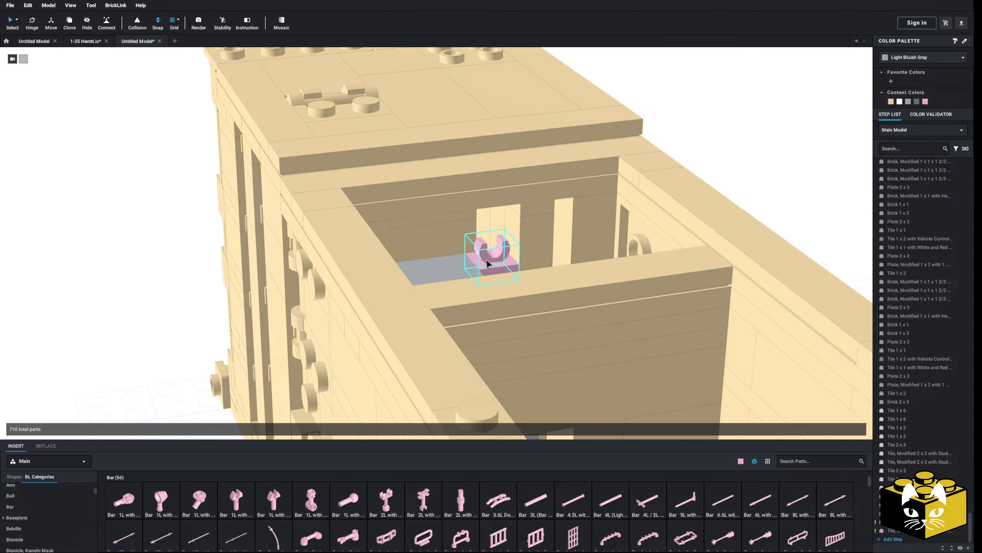
Step: Insert a Bright Pink Bar 3L (Bar Arrow) into one of the open clips on the console top
left_click_drag(540, 500, 477, 253)
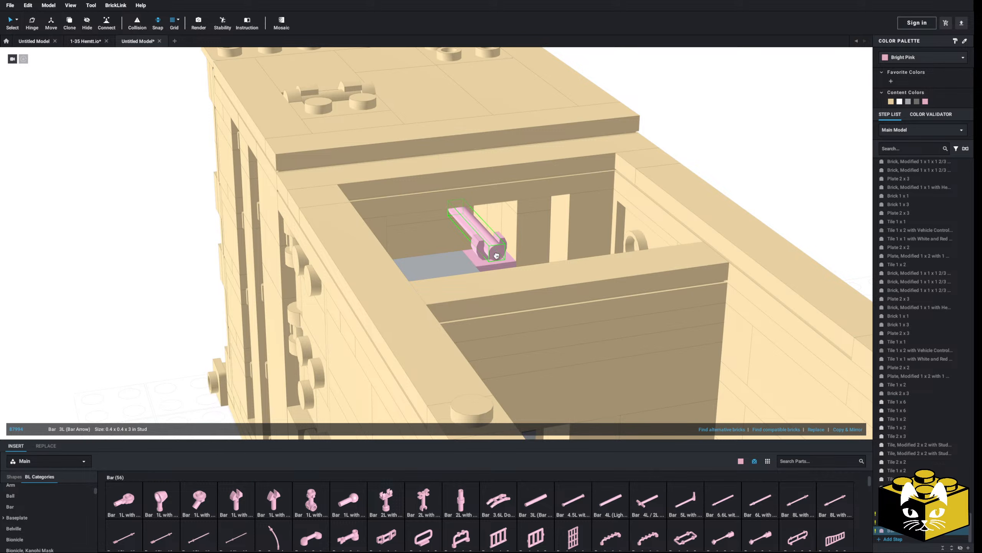
left_click(497, 256)
right_click_drag(496, 255, 441, 298)
Step: Replace the empty clip on the opposite console corner with a copy of the clip and Bar 3L assembly
left_click(355, 278)
key("Delete")
left_click(480, 260)
right_click(481, 260)
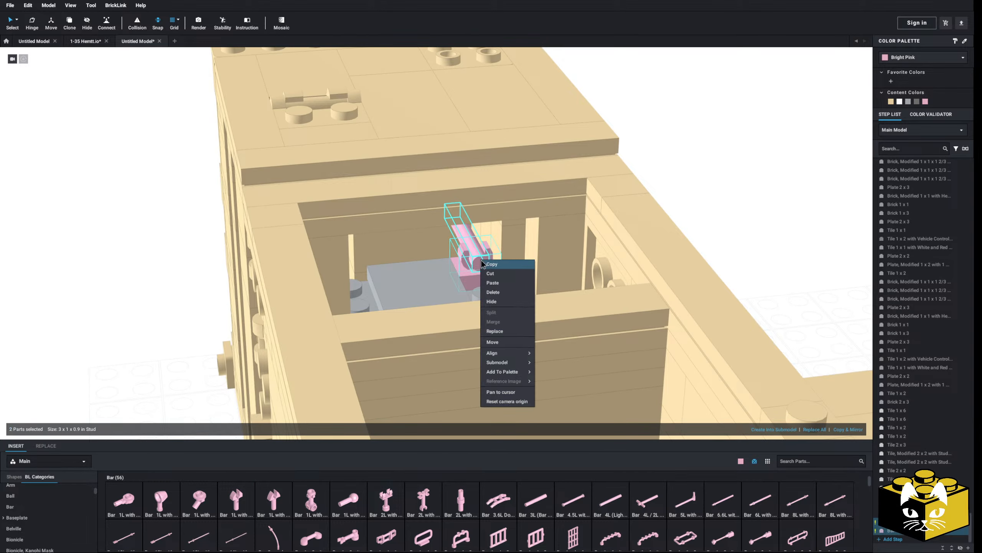
left_click(489, 265)
left_click(712, 172)
right_click(712, 171)
left_click(728, 198)
right_click_drag(619, 248, 420, 237)
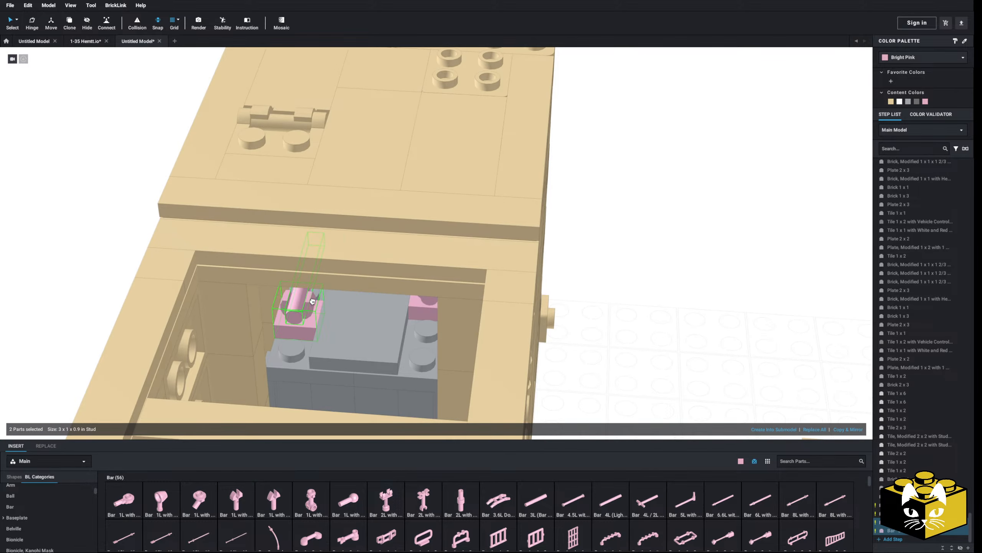
Step: Recolor both clips and both 3L bars on the console Light Bluish Gray
right_click_drag(313, 299, 569, 252)
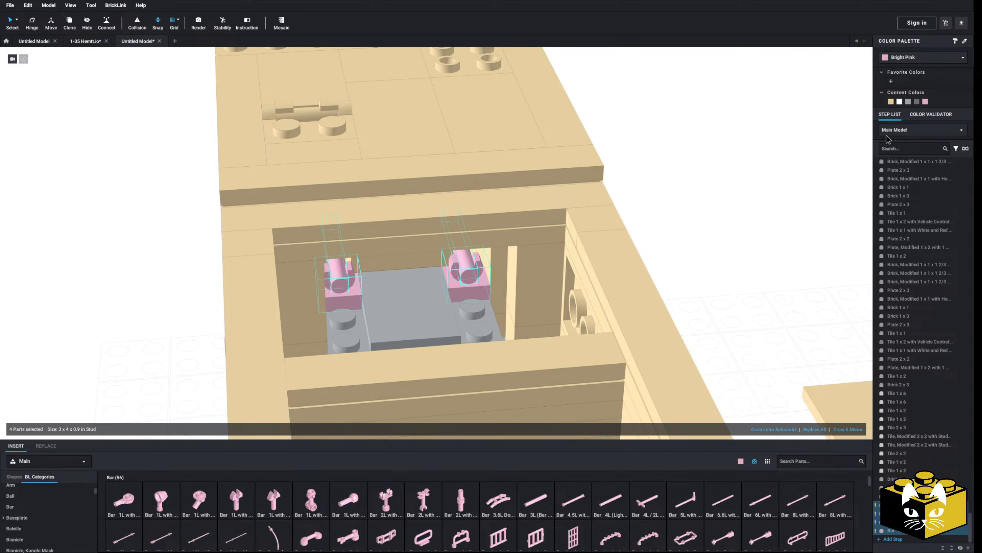
right_click_drag(743, 254, 634, 228)
scroll(164, 276, "down", 4)
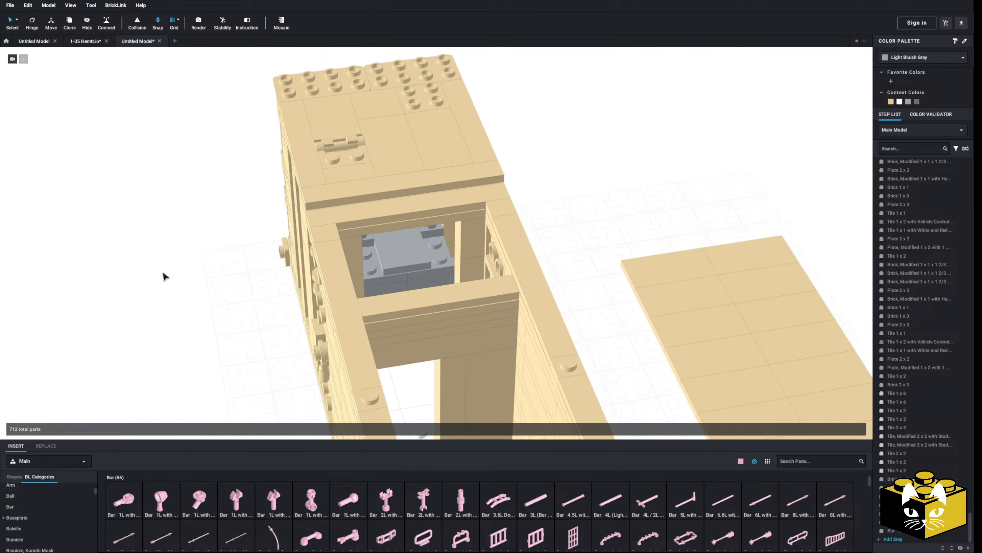
Step: Examine the interior equipment layout of the BOC trailer in the reference image
right_click_drag(164, 276, 193, 279)
scroll(193, 279, "down", 3)
middle_click_drag(193, 278, 409, 338)
middle_click_drag(142, 239, 397, 321)
scroll(396, 320, "up", 4)
middle_click_drag(748, 232, 298, 303)
scroll(312, 322, "up", 2)
scroll(298, 303, "up", 3)
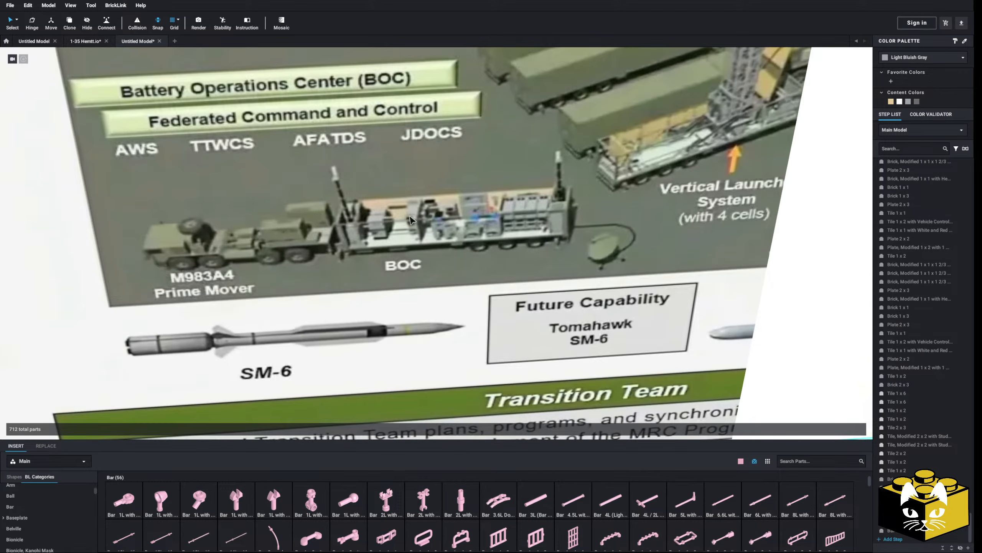
scroll(406, 230, "down", 2)
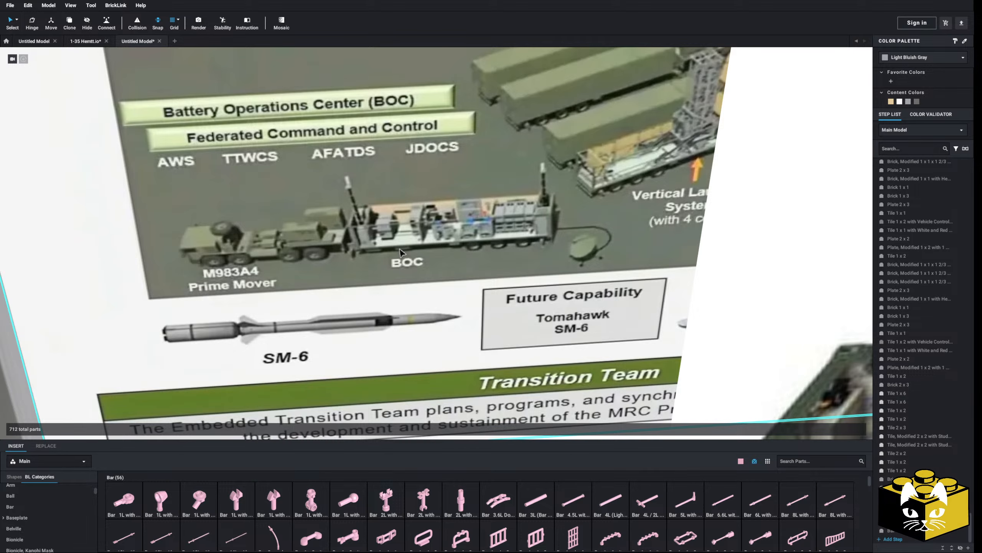
scroll(400, 252, "up", 3)
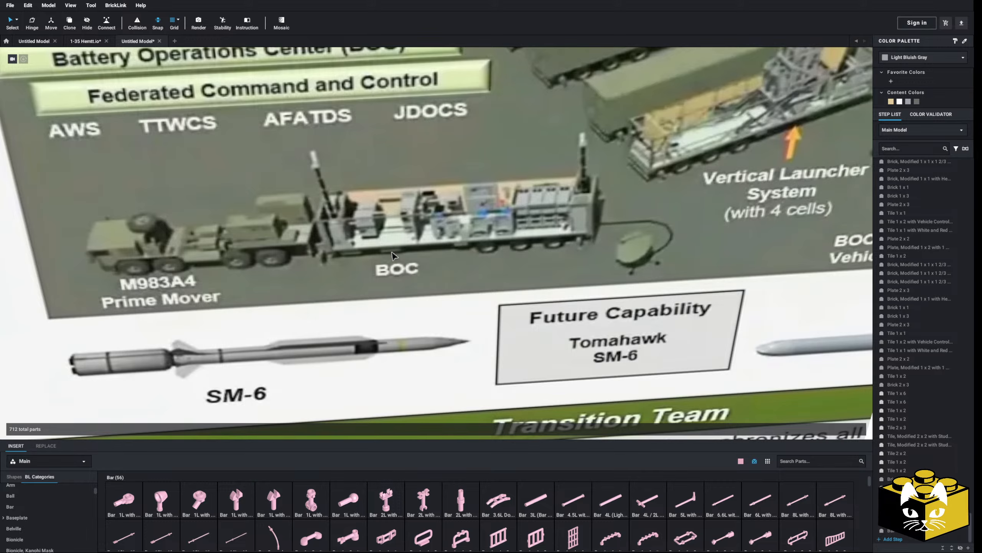
Step: Add a Plate 1 x 2 to each end of the console's top and recolor both plates Light Bluish Gray
scroll(477, 294, "down", 8)
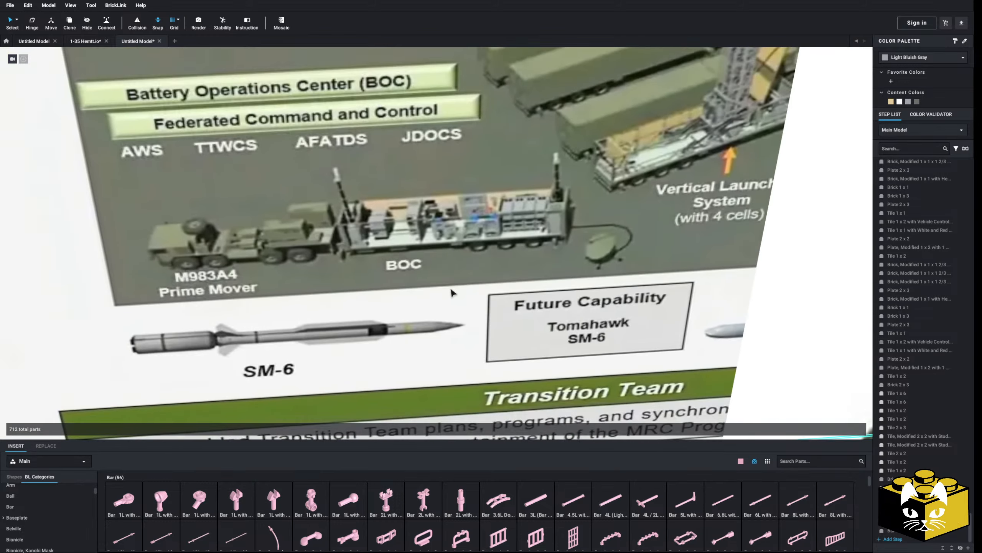
scroll(465, 380, "down", 7)
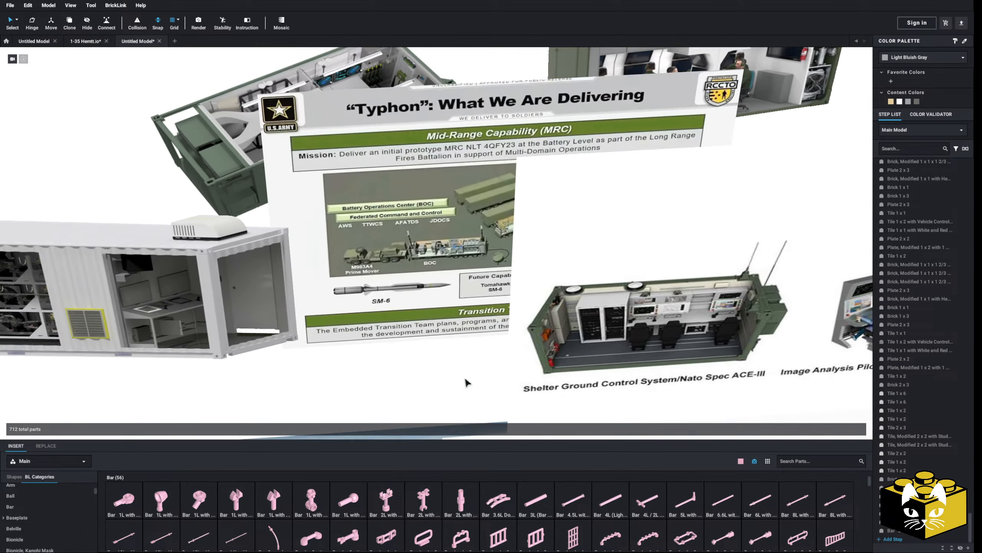
right_click_drag(456, 356, 273, 216)
middle_click_drag(273, 215, 141, 189)
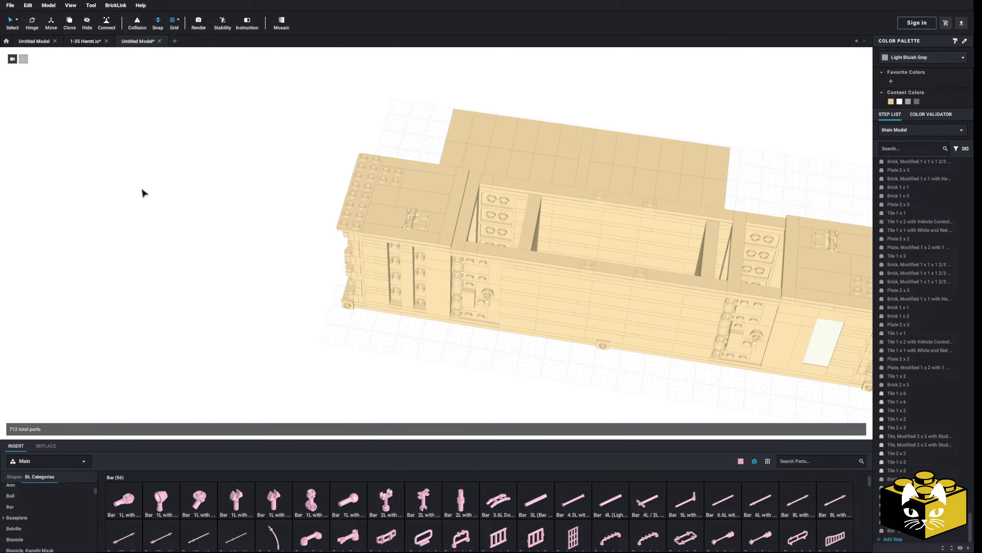
right_click_drag(154, 196, 113, 424)
scroll(116, 202, "up", 5)
scroll(128, 258, "up", 4)
mouse_move(181, 310)
right_mouse_down()
mouse_move(214, 307)
mouse_move(170, 316)
right_mouse_up()
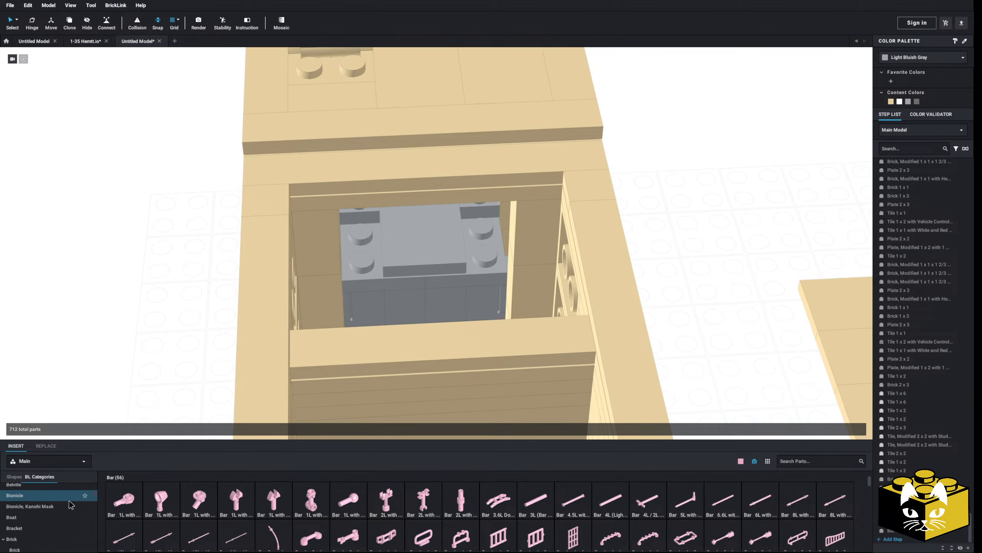
scroll(69, 501, "up", 3)
left_click(46, 510)
left_click(163, 505)
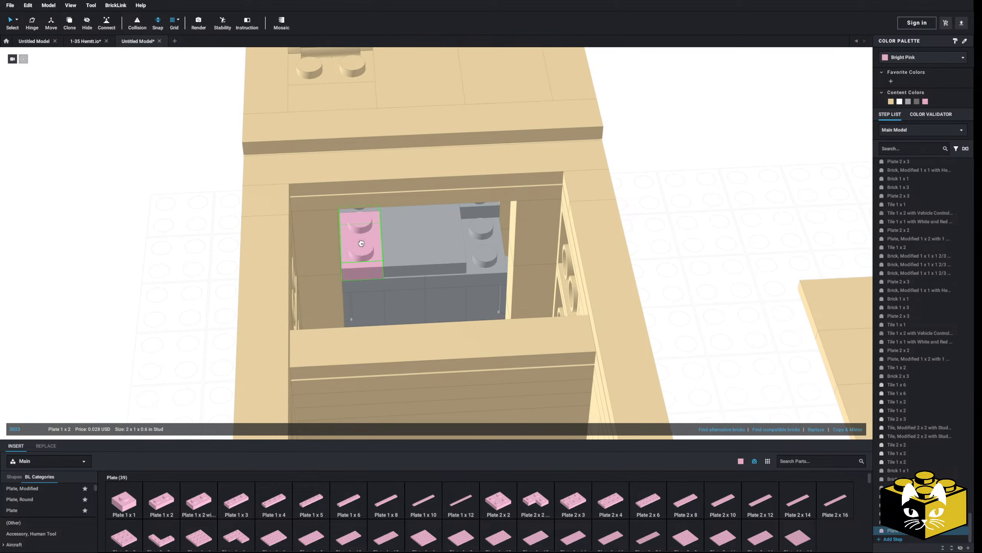
left_click(362, 242)
left_click(174, 509)
left_click(477, 229)
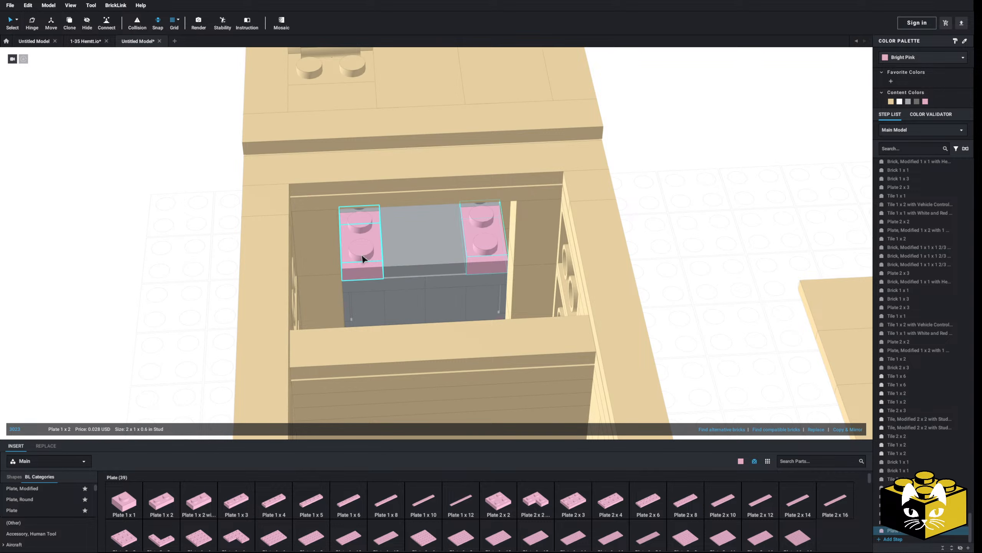
left_click(908, 101)
right_click_drag(454, 358, 164, 392)
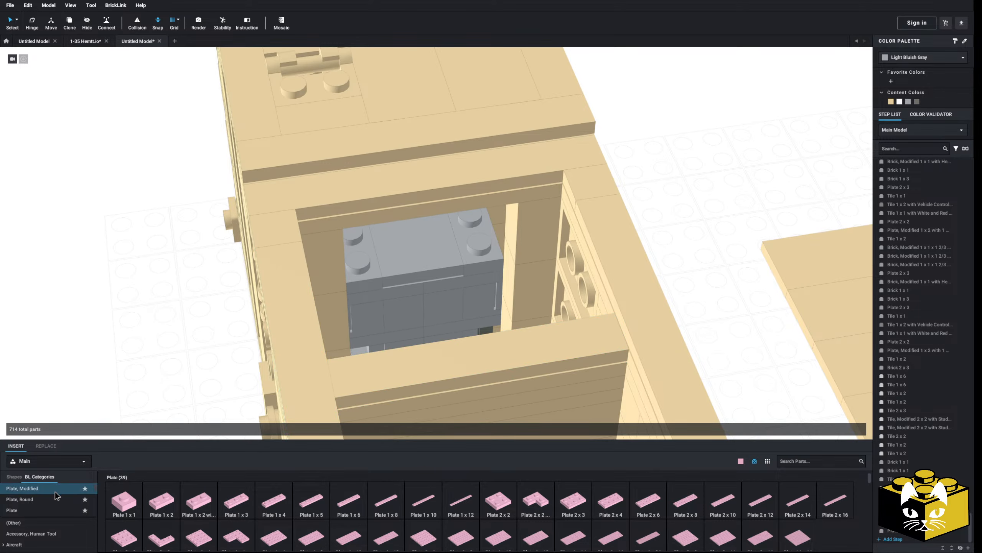
Step: Try a Bar 1L part beside the container, then delete it and insert a Bar Holder with an upward-facing clip instead
left_click(35, 504)
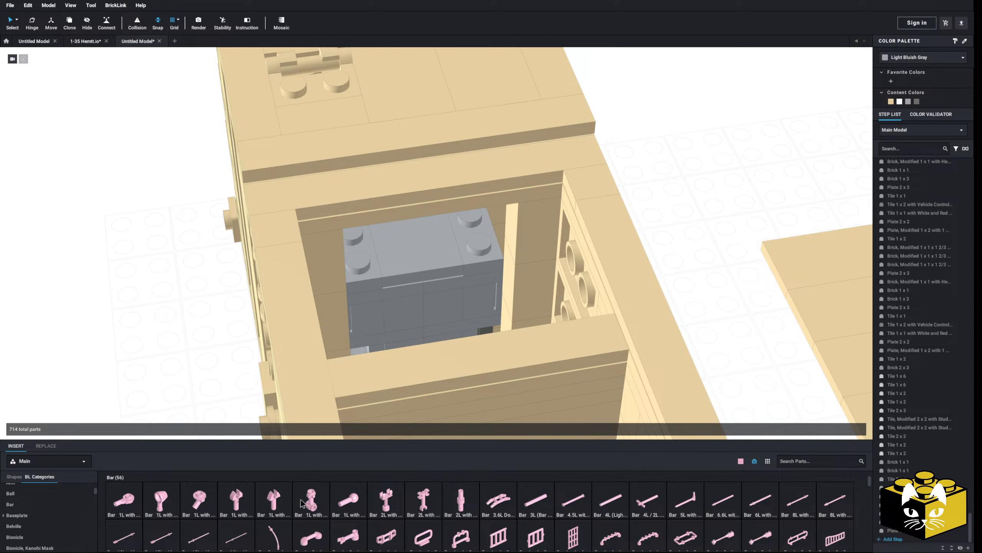
left_click(237, 501)
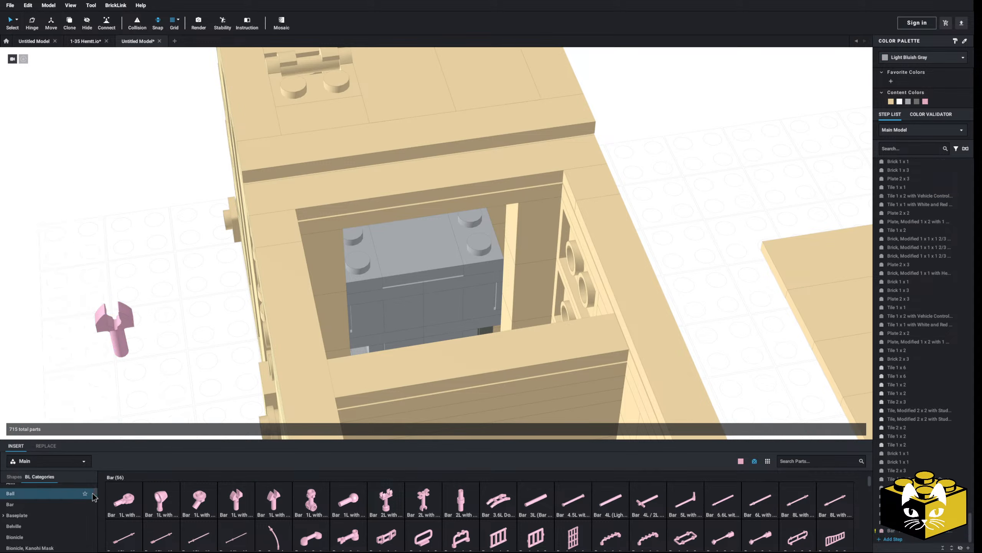
key("Delete")
scroll(473, 503, "down", 4)
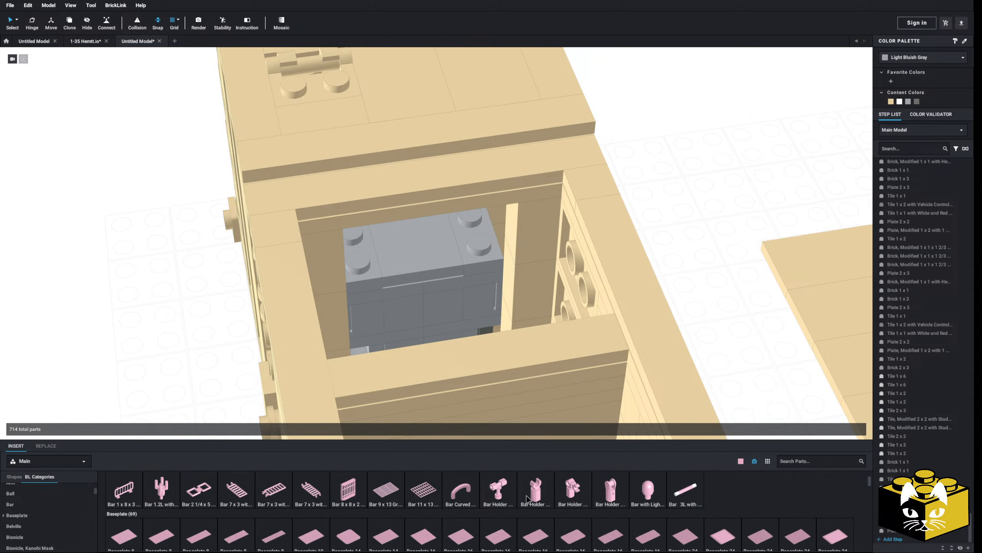
left_click(535, 489)
left_click(140, 281)
Step: Fit a round 1 x 1 tile with a bar under the Bar Holder and place the assembly on one console corner
scroll(32, 530, "up", 3)
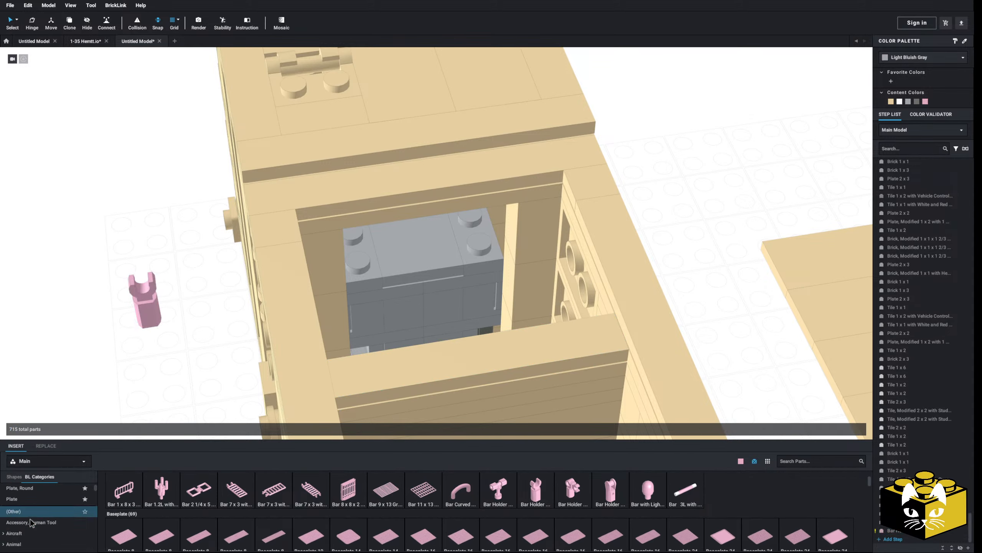
scroll(37, 501, "down", 8)
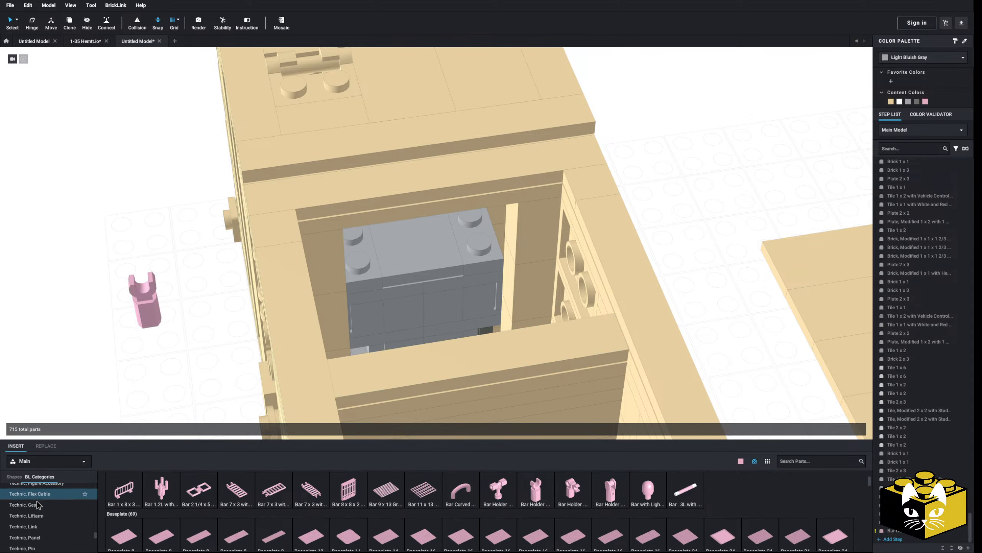
left_click(36, 518)
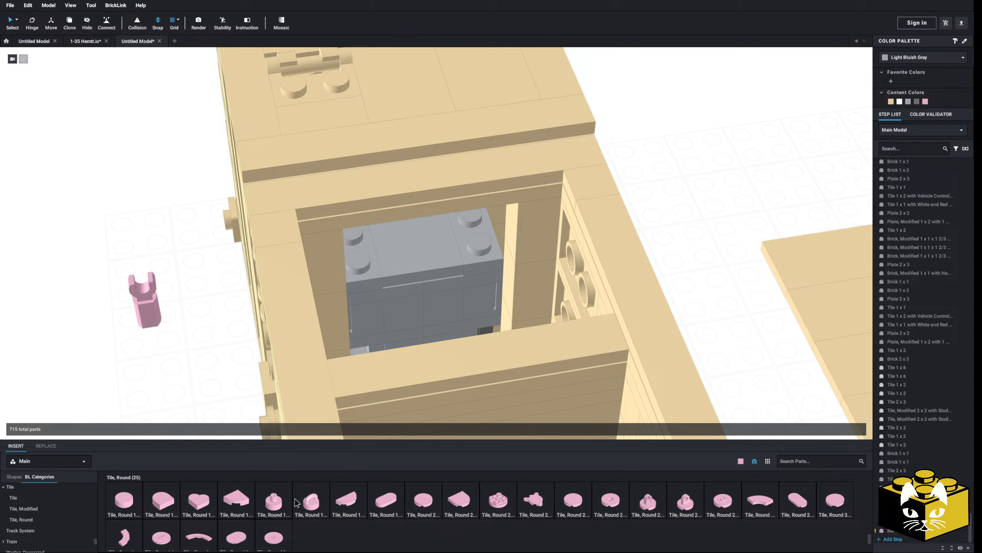
left_click(273, 500)
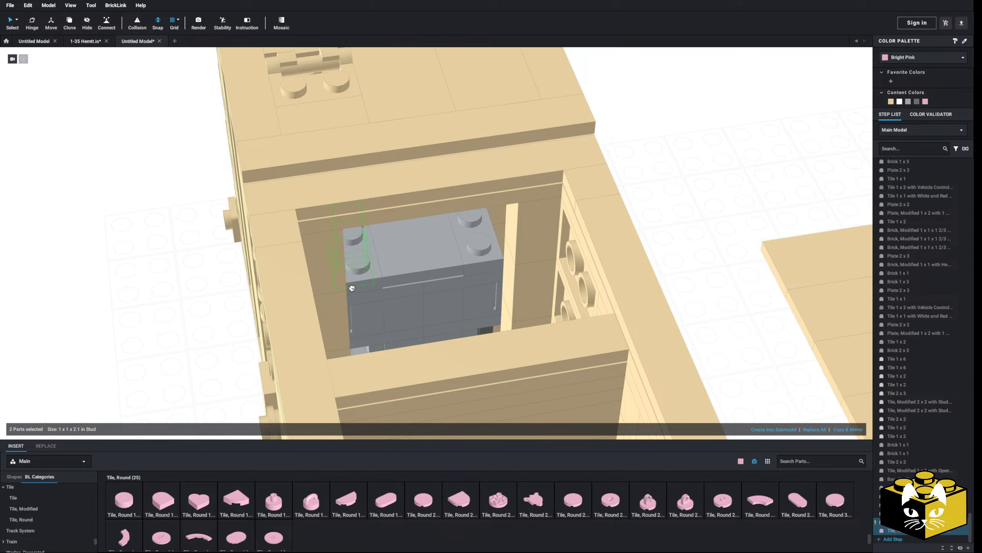
left_click(149, 302)
right_click_drag(149, 302, 207, 379)
Step: Insert a Bar 6L with Stop Ring, turn it lengthwise, clip it into the Bar Holder on the console and slide it along its axis
left_click_drag(96, 542, 96, 490)
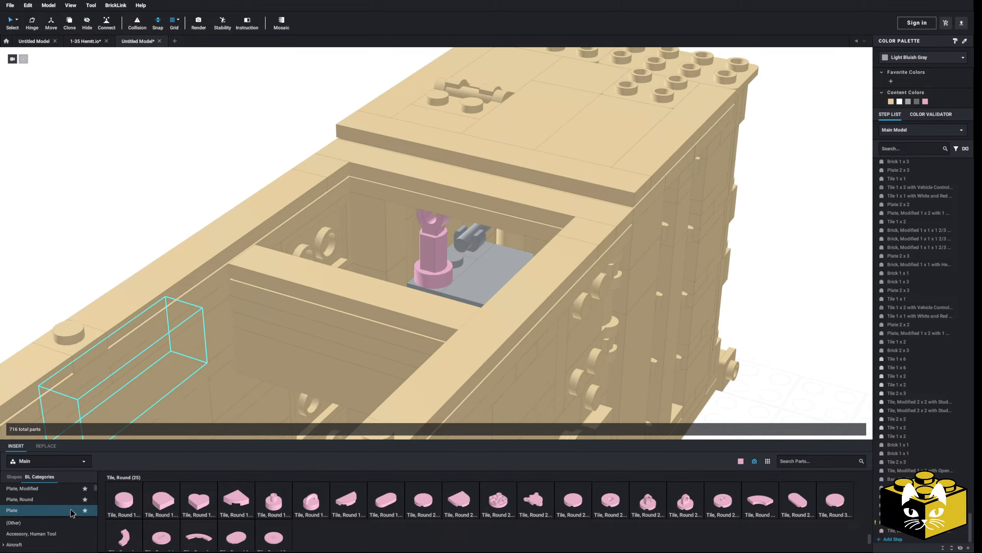
left_click(53, 505)
right_click_drag(181, 348, 544, 439)
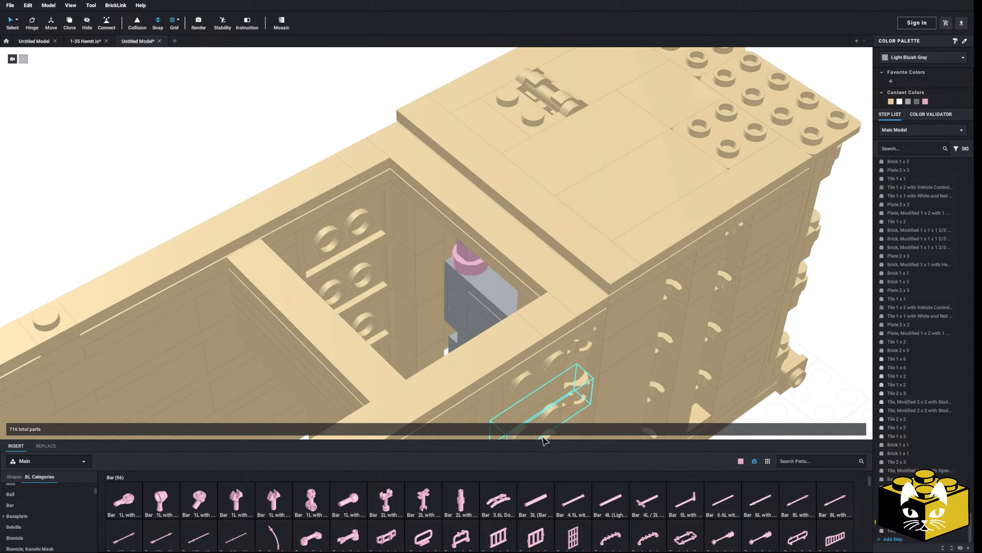
left_click(749, 514)
key("Up")
key("Up")
key("Up")
right_click_drag(356, 252, 436, 195)
key("Right")
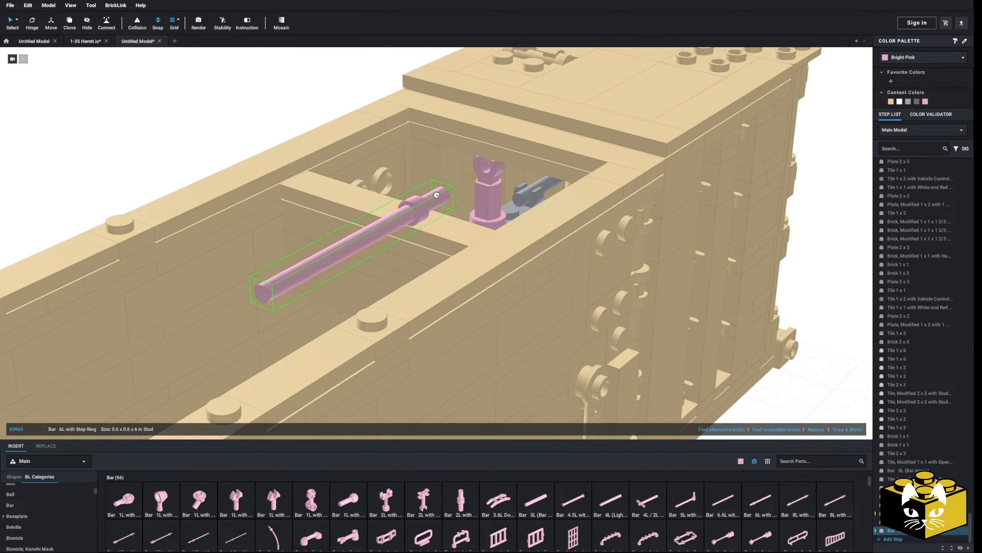
left_click(491, 167)
right_click_drag(492, 167, 467, 179)
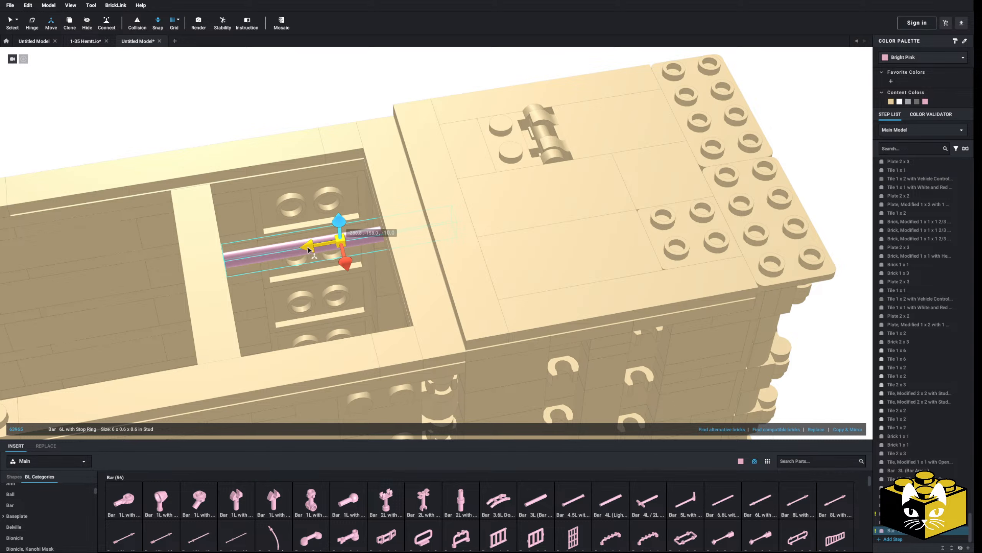
left_click(152, 99)
Step: Recolor the round tile, Bar Holder and 6L bar on the console Light Bluish Gray
right_click_drag(153, 99, 185, 96)
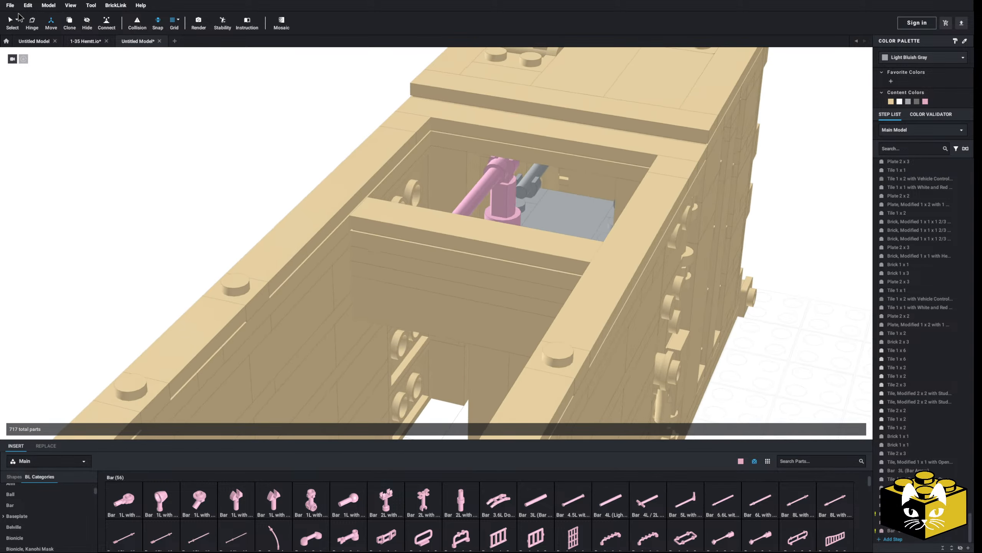
right_click_drag(221, 134, 188, 148)
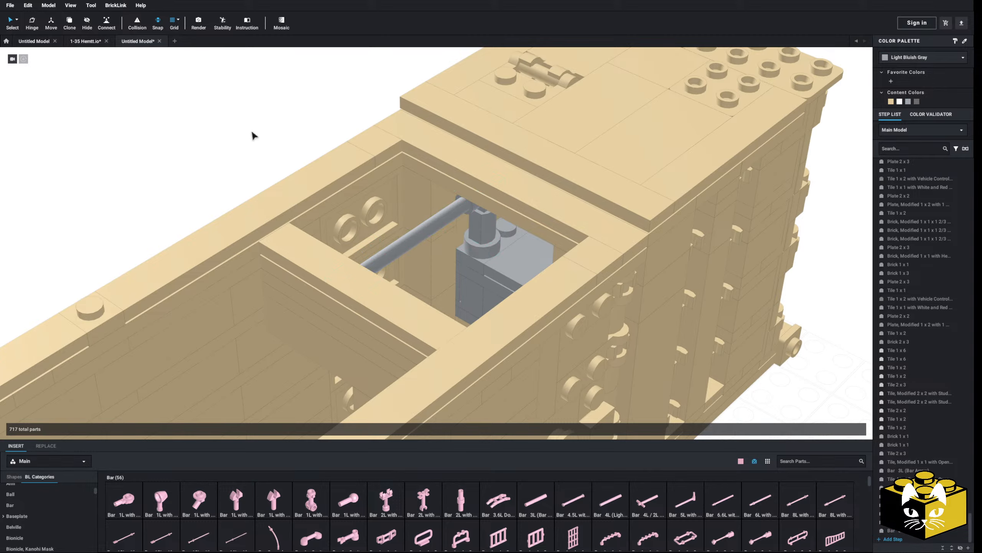
right_click_drag(252, 136, 359, 210)
Step: Examine the interior equipment layouts in the container, ground control shelter and BOC trailer reference images
right_click_drag(386, 278, 284, 316)
scroll(283, 314, "down", 5)
middle_click_drag(283, 314, 281, 367)
scroll(281, 368, "up", 5)
scroll(335, 342, "up", 4)
middle_click_drag(584, 278, 502, 352)
scroll(335, 342, "down", 4)
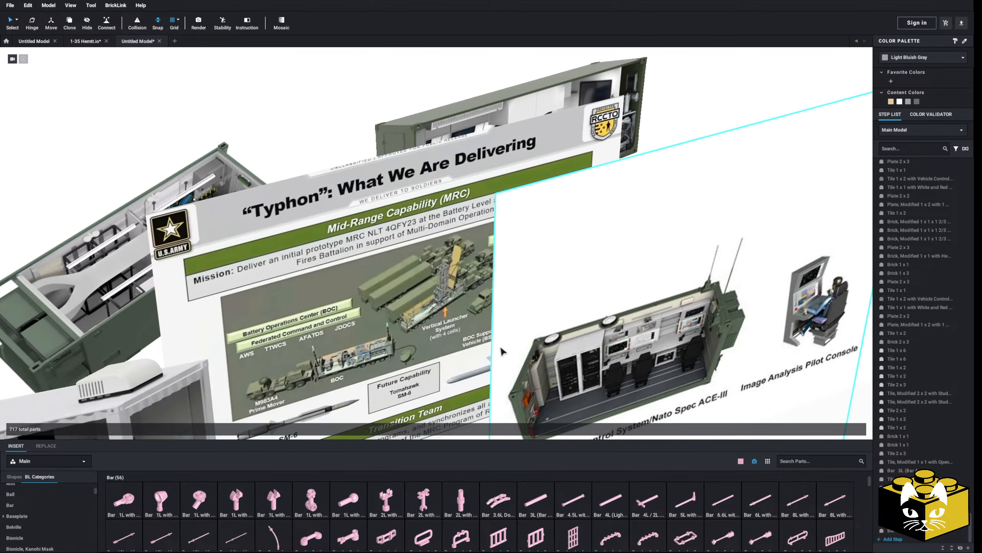
right_click_drag(502, 351, 484, 366)
middle_click_drag(485, 366, 328, 399)
scroll(532, 323, "up", 4)
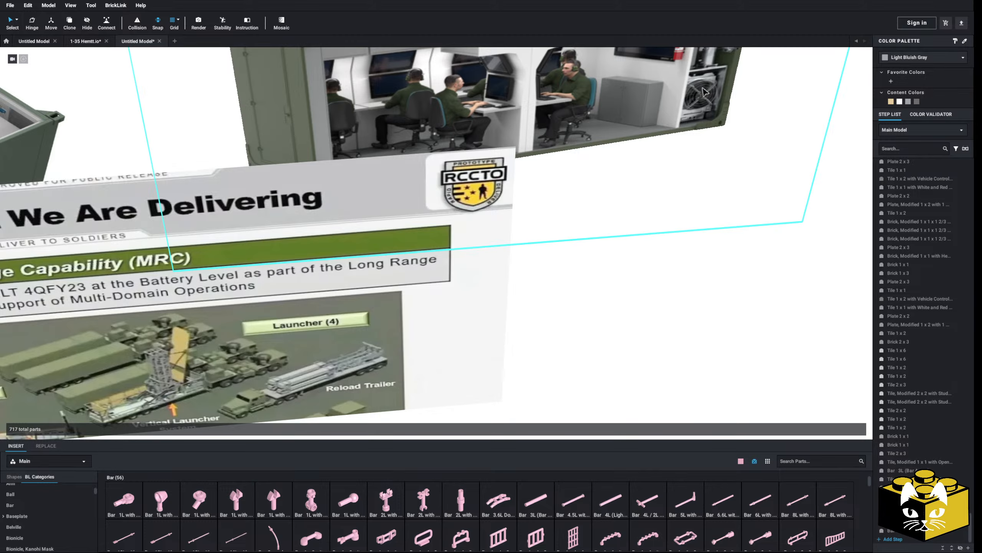
scroll(704, 94, "down", 4)
middle_click_drag(155, 360, 629, 176)
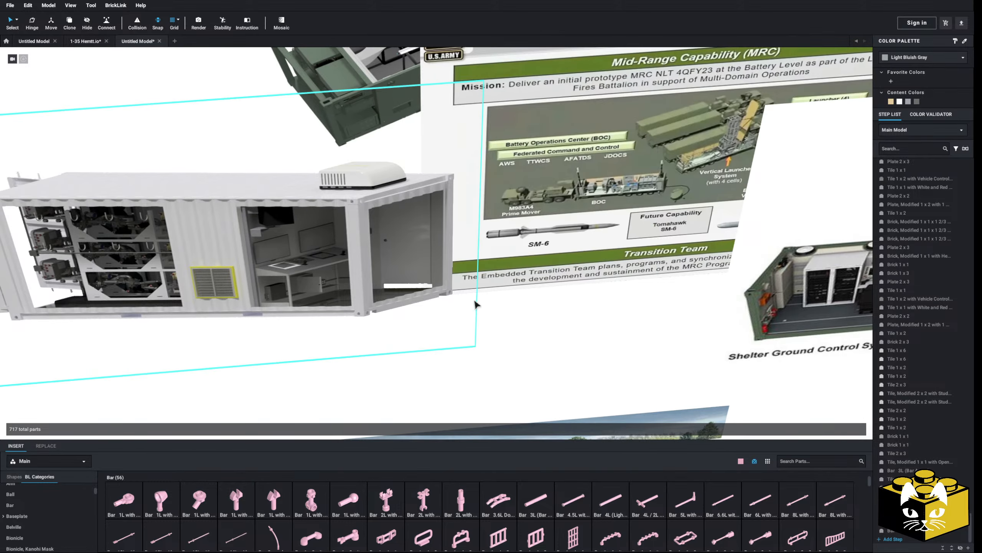
middle_click_drag(476, 305, 314, 249)
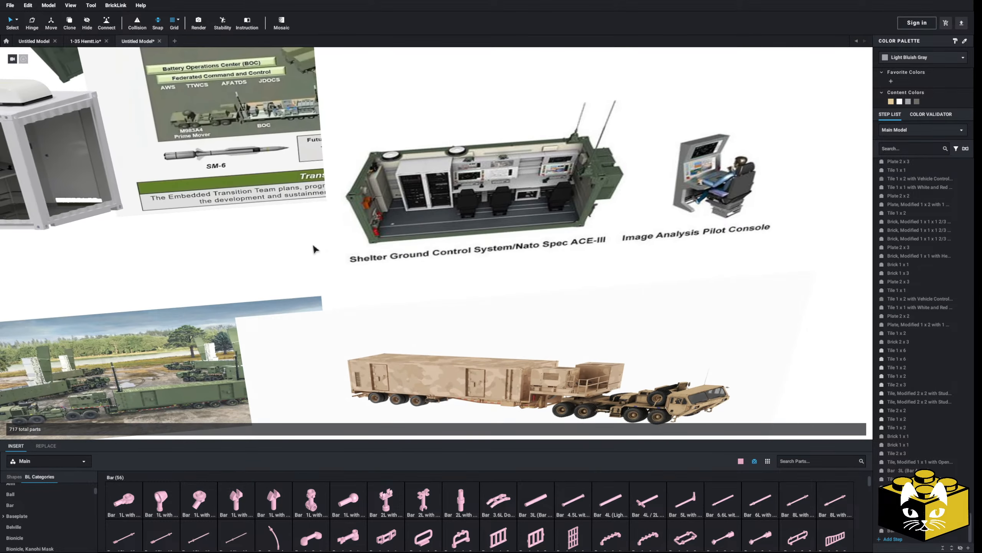
scroll(328, 287, "down", 3)
middle_click_drag(347, 326, 451, 350)
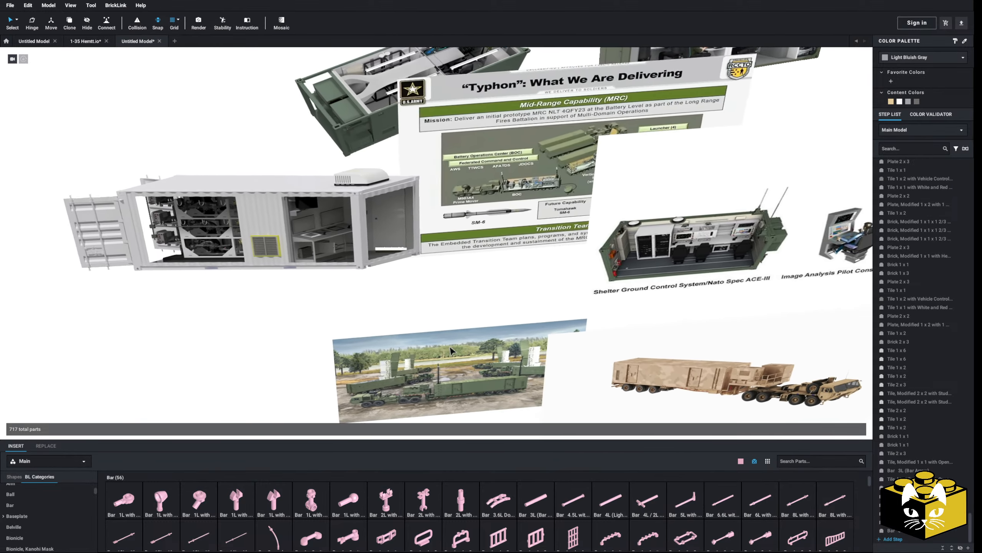
scroll(450, 350, "up", 8)
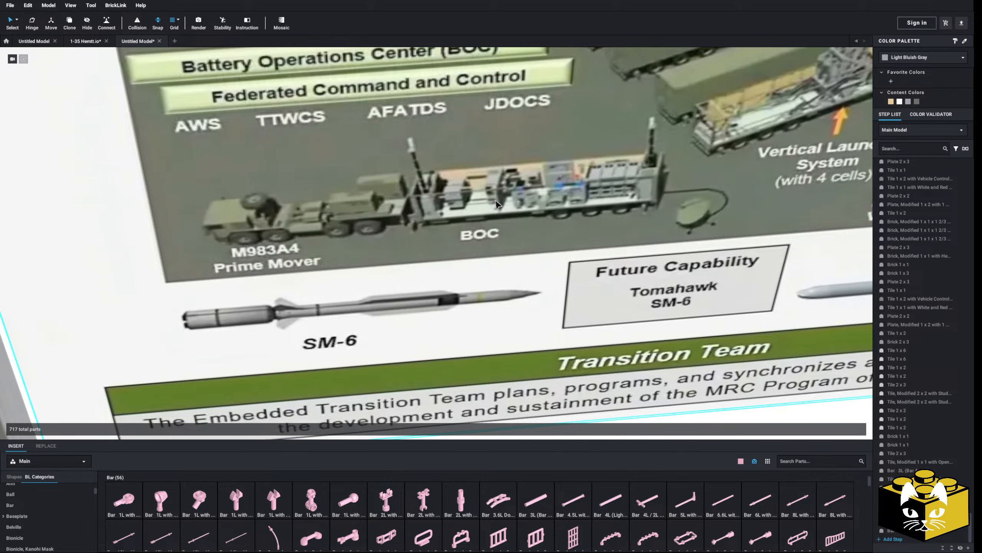
scroll(496, 204, "down", 10)
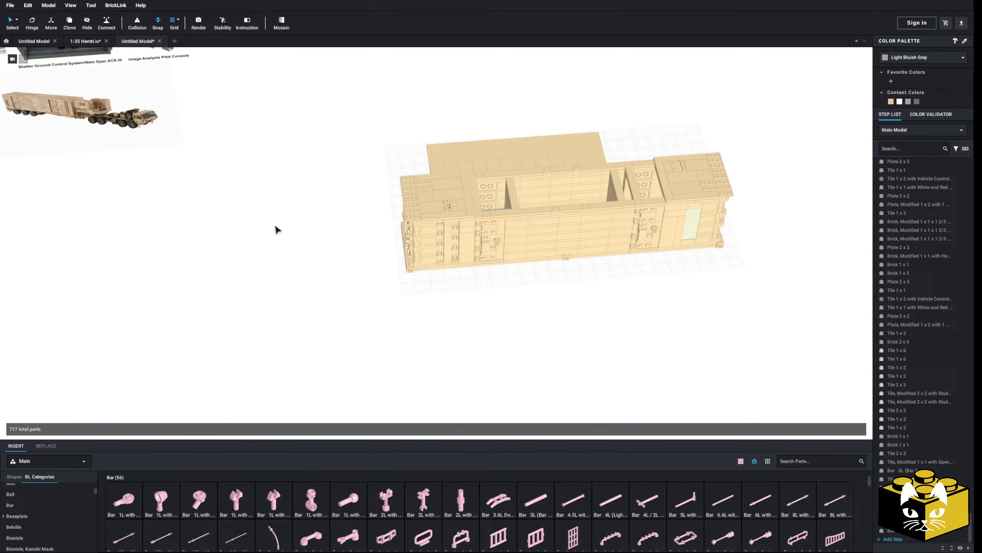
Step: Stack two Bright Pink Brick 2 x 3 parts on the grid beyond the container's end
scroll(274, 227, "up", 8)
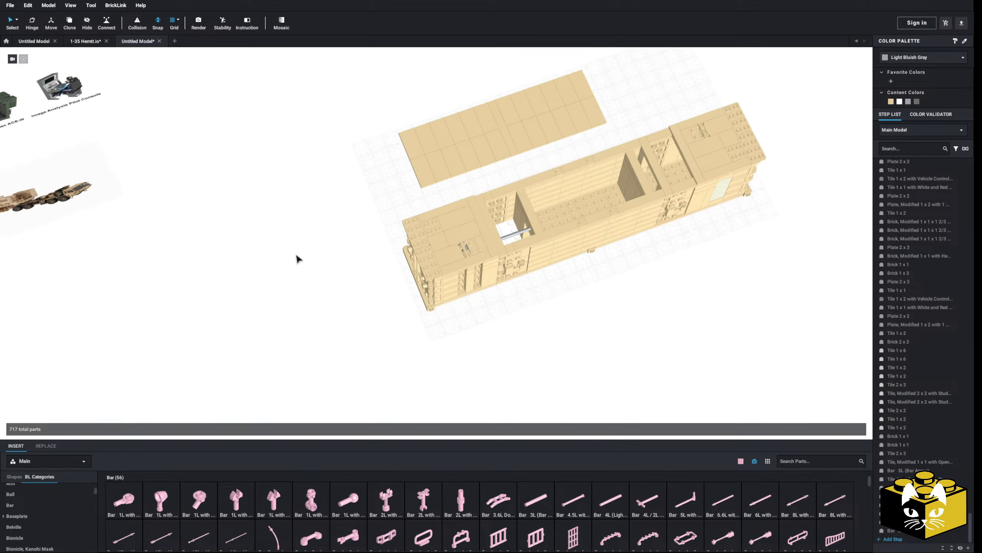
scroll(38, 507, "down", 2)
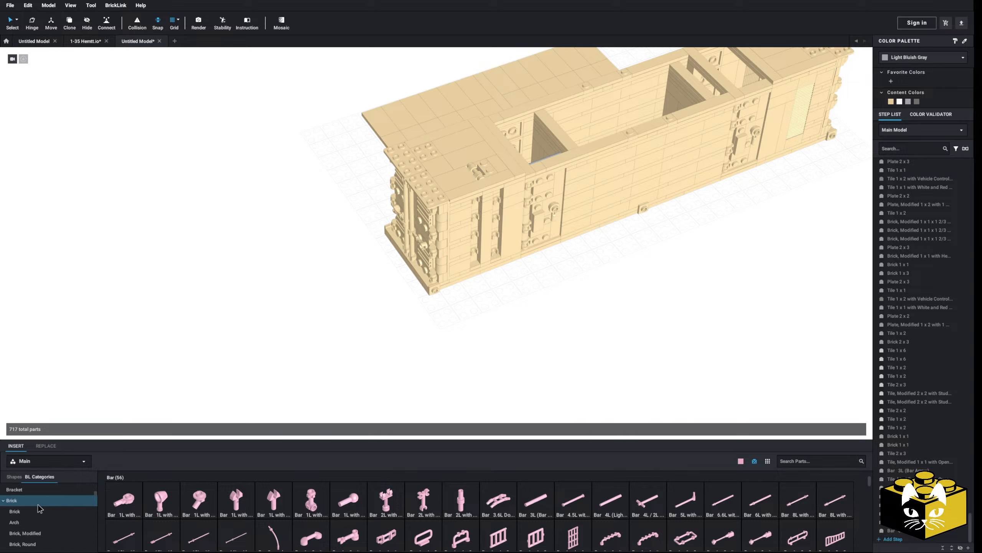
left_click(25, 495)
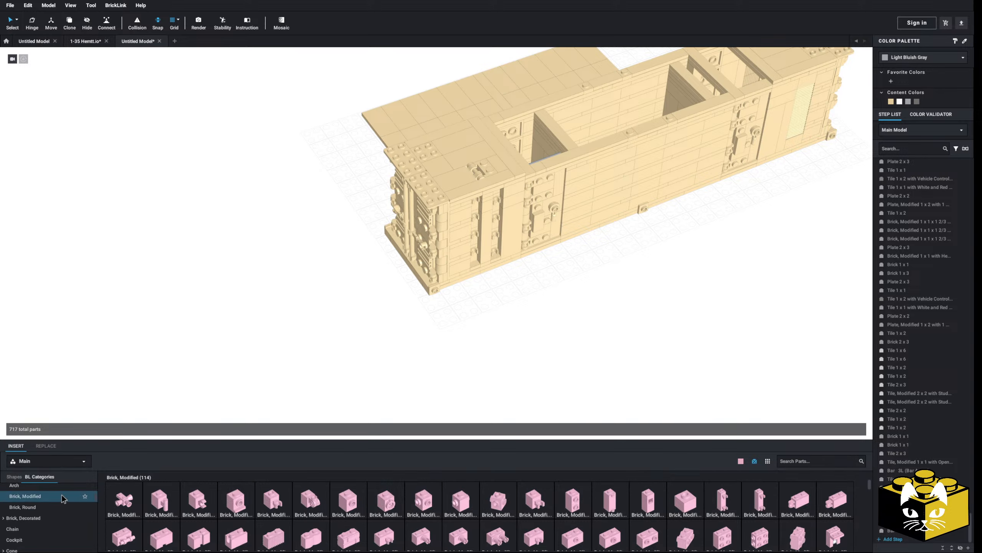
left_click(15, 497)
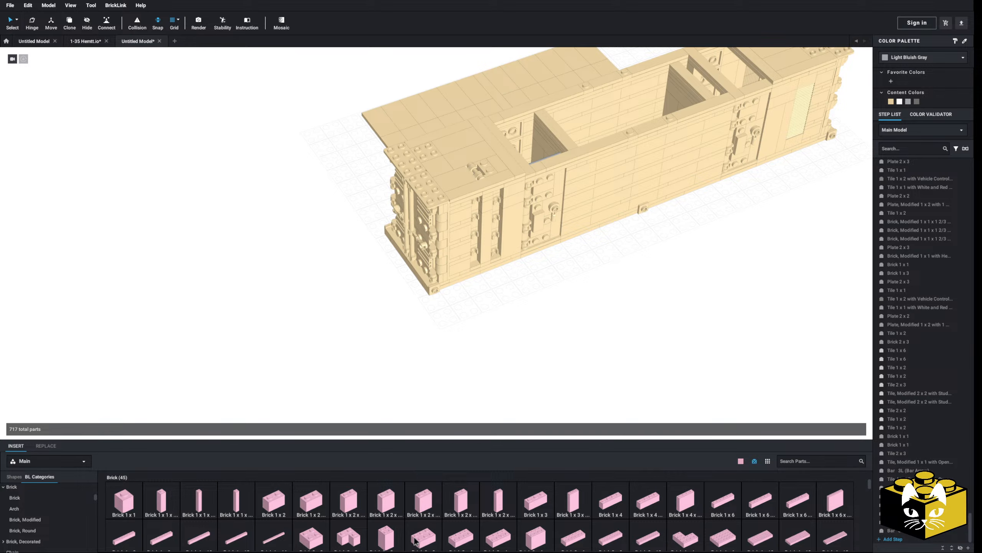
left_click_drag(415, 541, 305, 319)
right_click_drag(394, 353, 388, 329)
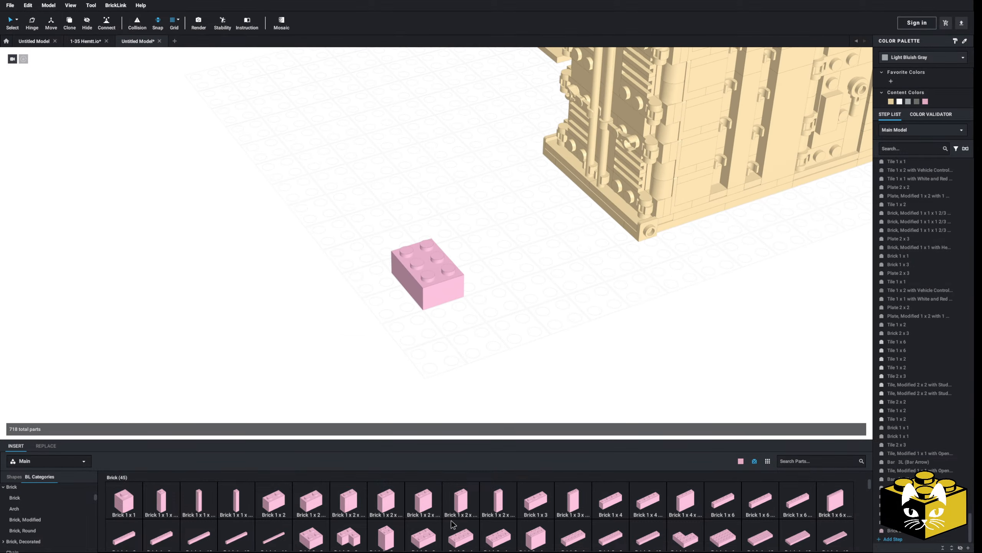
left_click(430, 534)
left_click(440, 251)
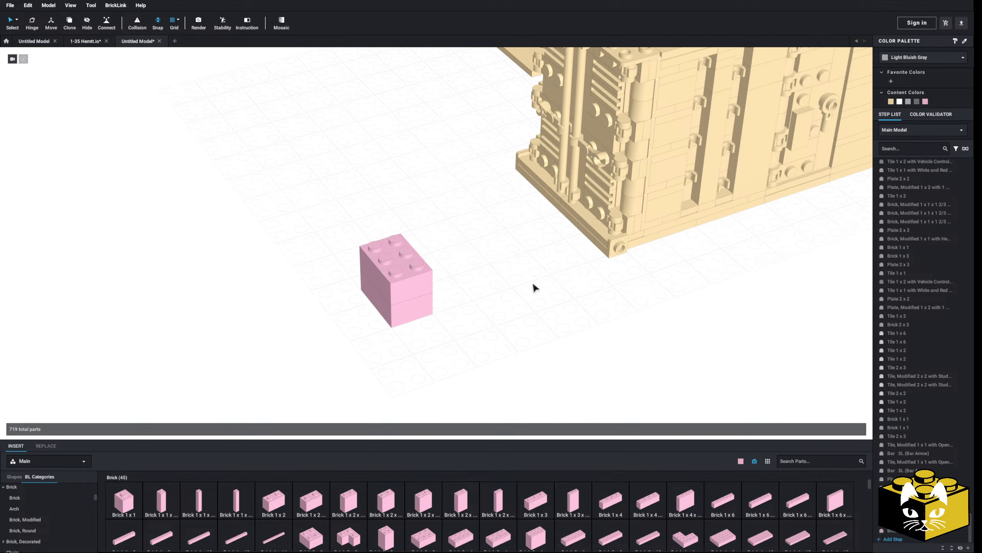
Step: Add a Brick, Modified 1 x 2 x 1 2/3 with Studs on Side on one end of the brick stack, studs facing outward
left_click(77, 519)
scroll(296, 536, "down", 1)
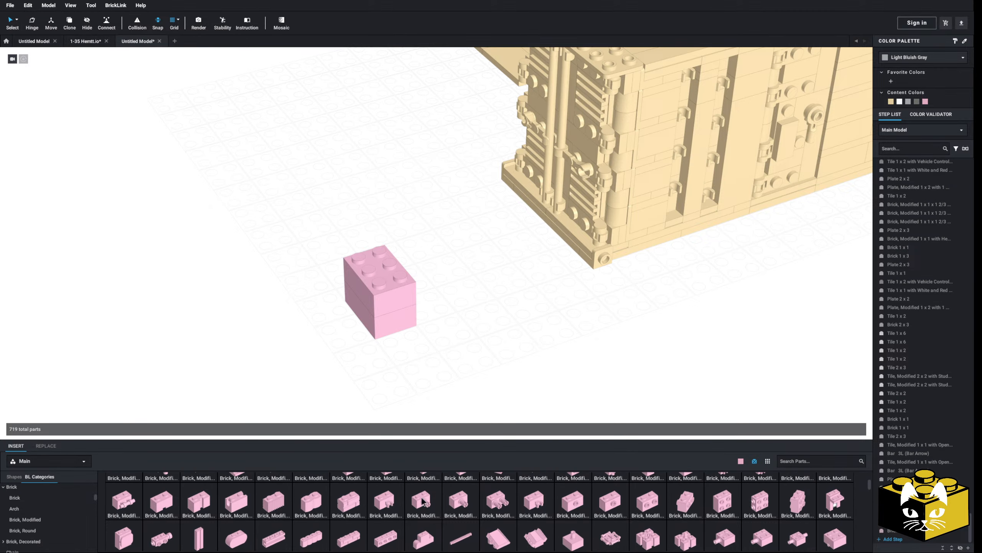
left_click(723, 497)
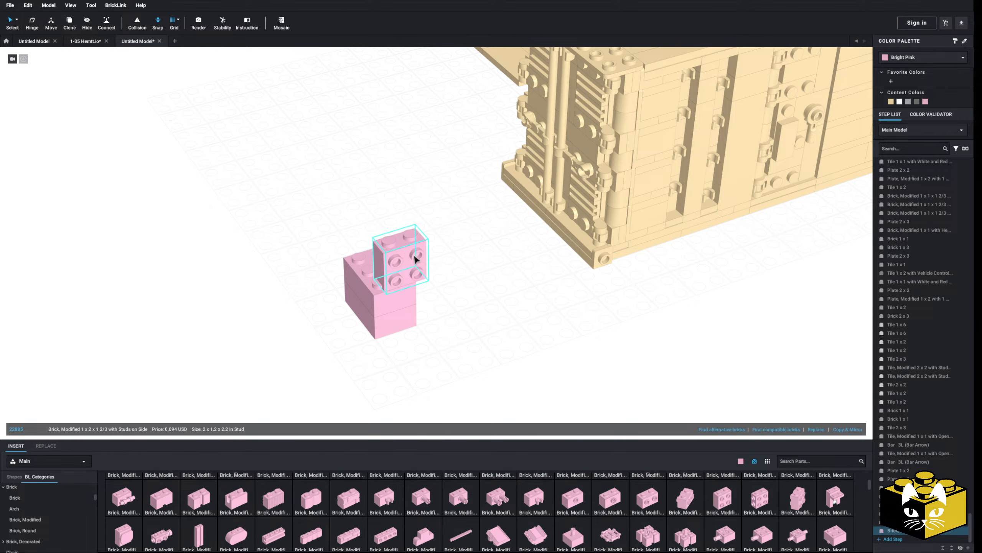
left_click(415, 259)
right_click_drag(445, 289, 548, 377)
Step: Place a Brick, Modified 1 x 2 with Grille / Fluted Profile on top of the brick stack behind the side-stud brick
scroll(670, 514, "up", 5)
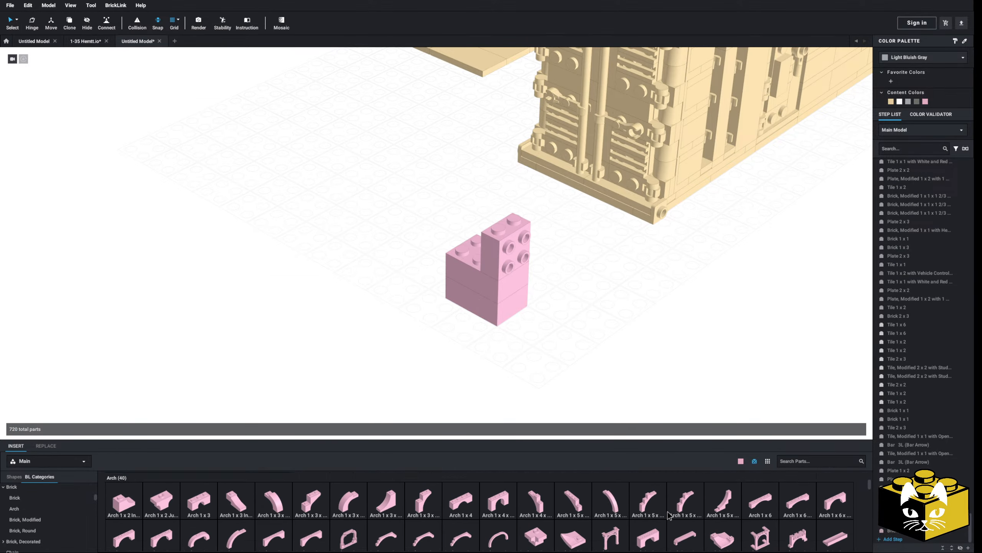
scroll(670, 515, "down", 5)
left_click(274, 511)
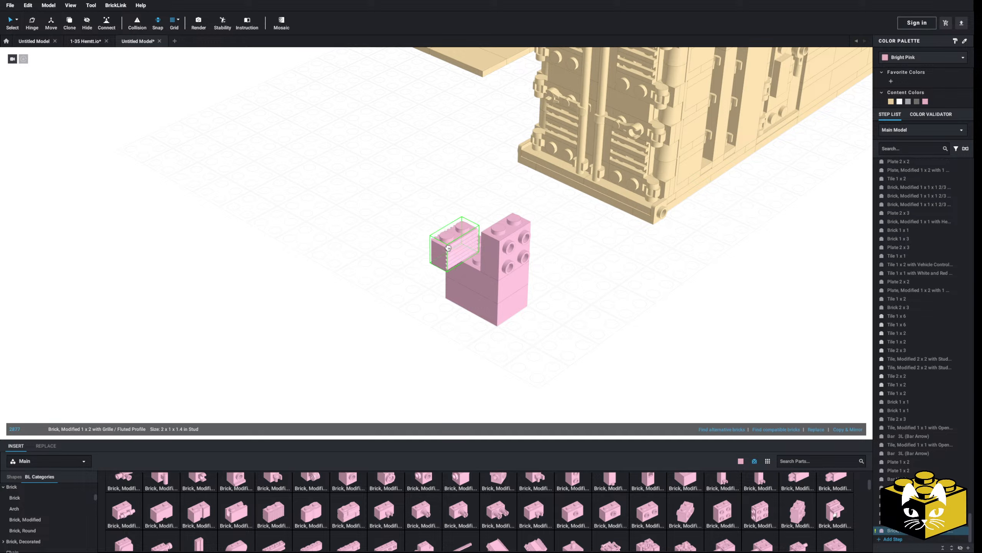
left_click(464, 240)
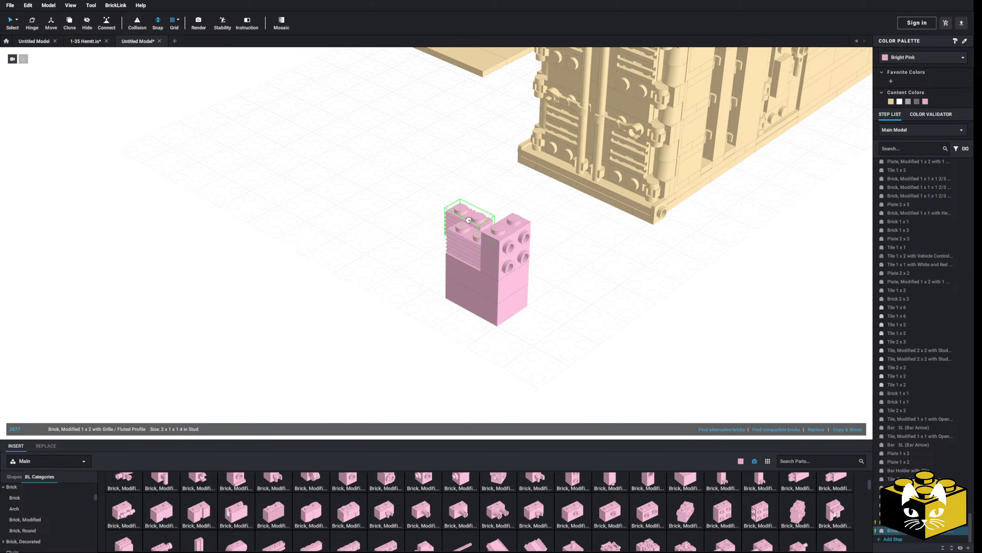
key("Escape")
key("ctrl+z")
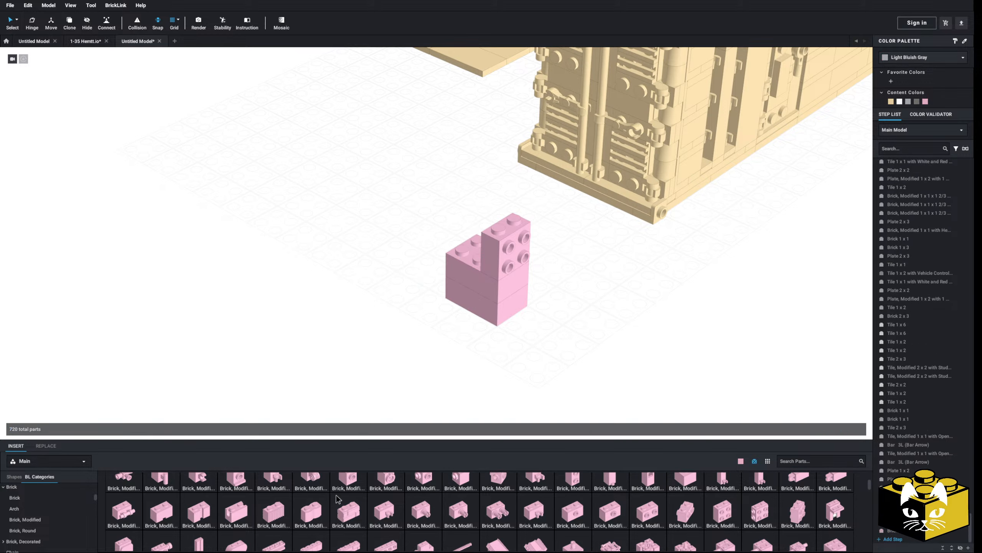
Step: Place a 2 x 2 x 2/3 ribbed brick with axle hole on the stack's lower level and a 1 x 2 grille brick on it
scroll(238, 501, "down", 3)
left_click(154, 508)
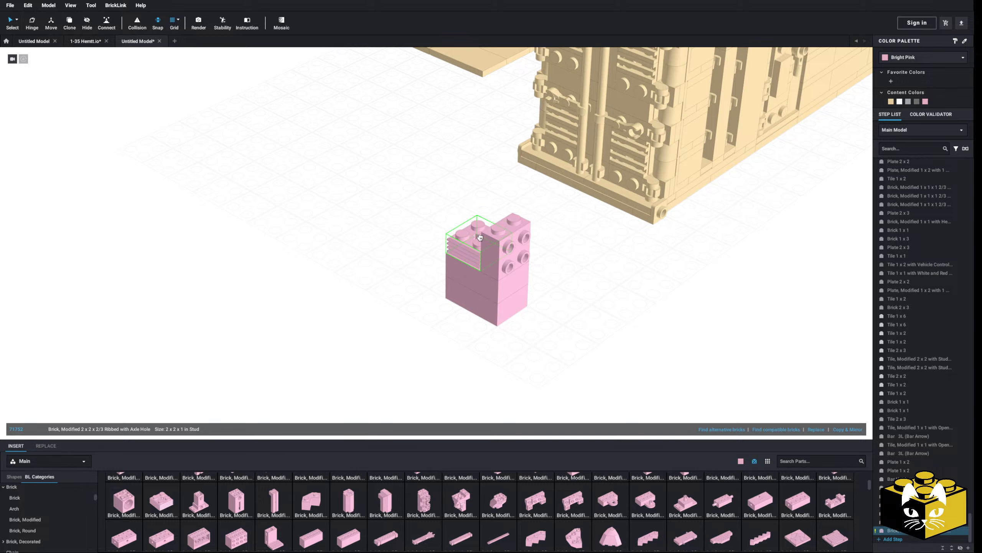
scroll(185, 507, "down", 5)
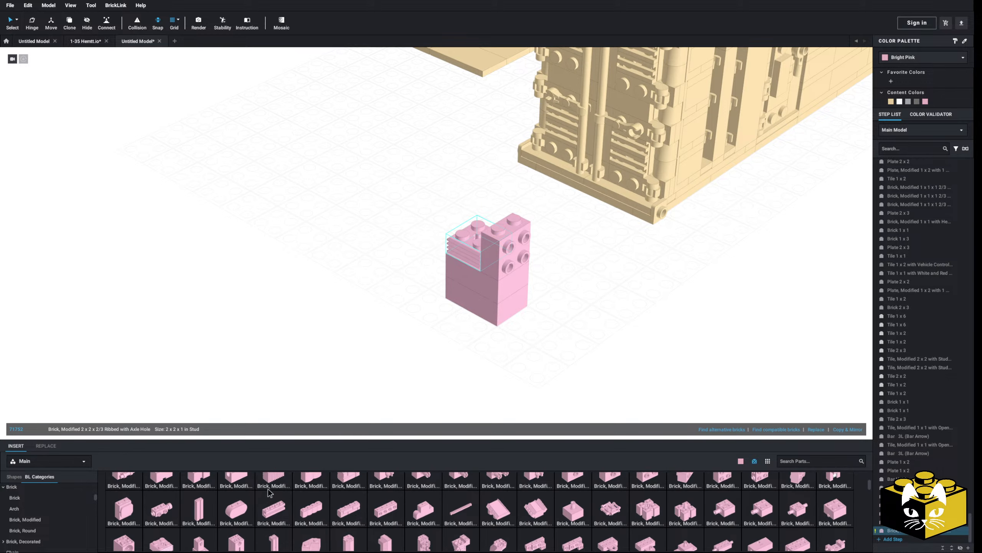
left_click(272, 518)
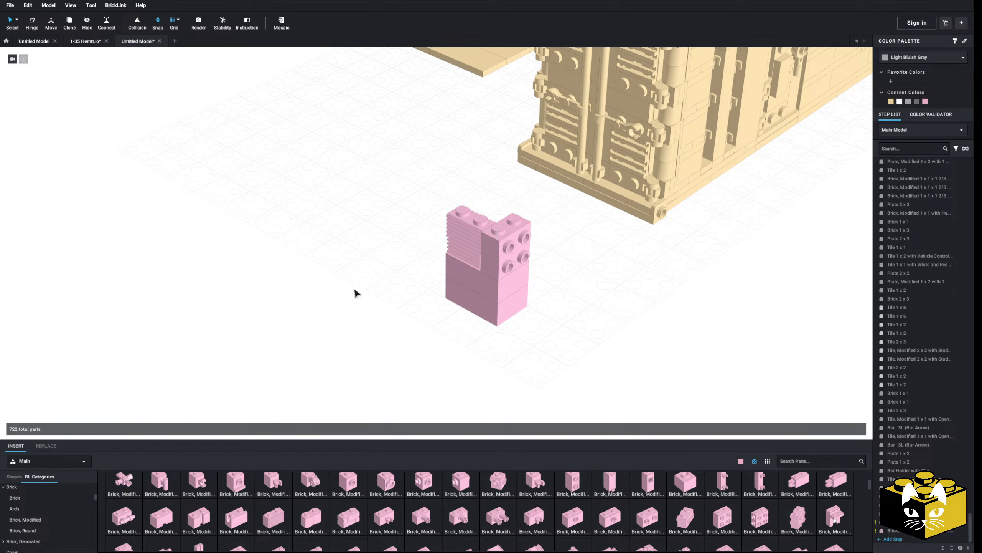
right_click_drag(355, 293, 377, 344)
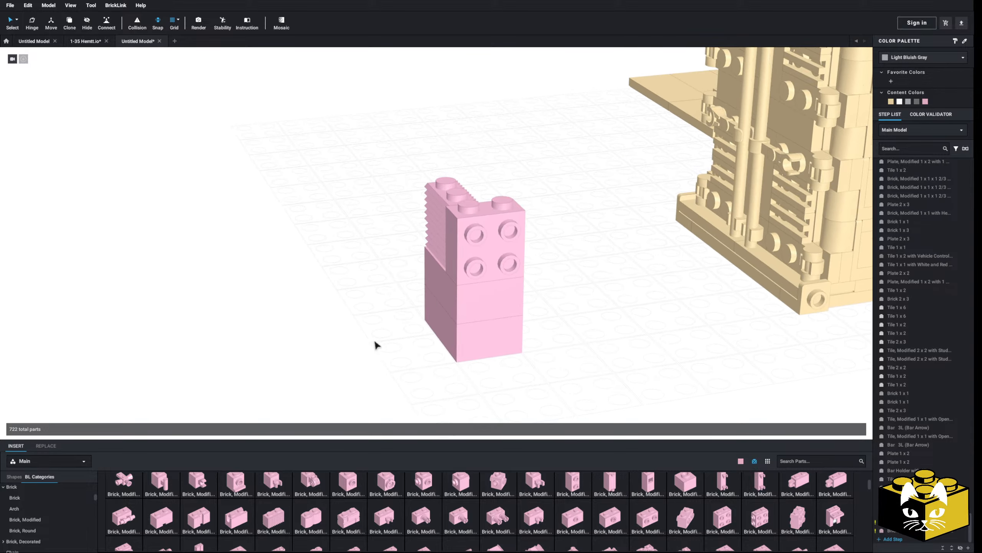
Step: Find the Turntable parts category and attach a 2 x 2 turntable base plate to the stack's side studs
scroll(35, 507, "down", 10)
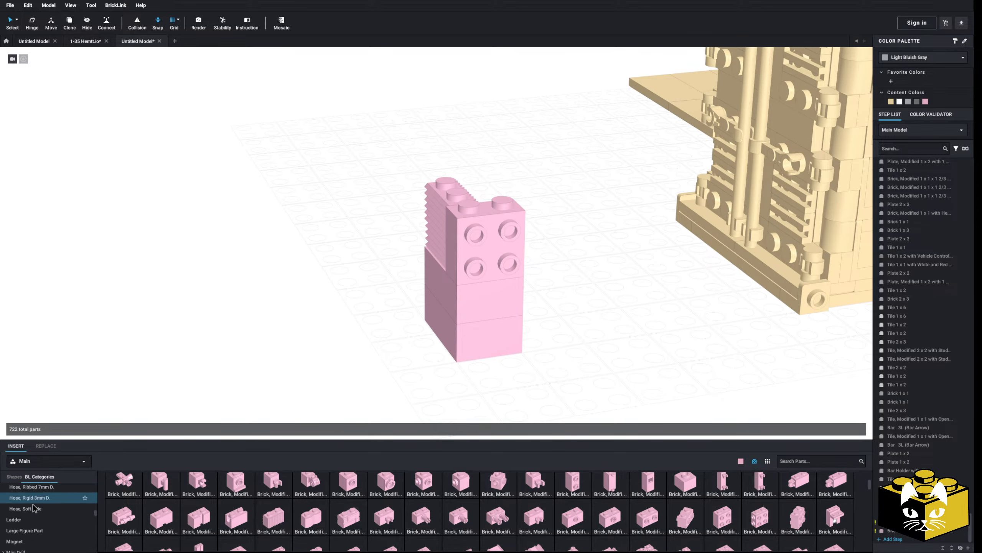
scroll(37, 507, "down", 15)
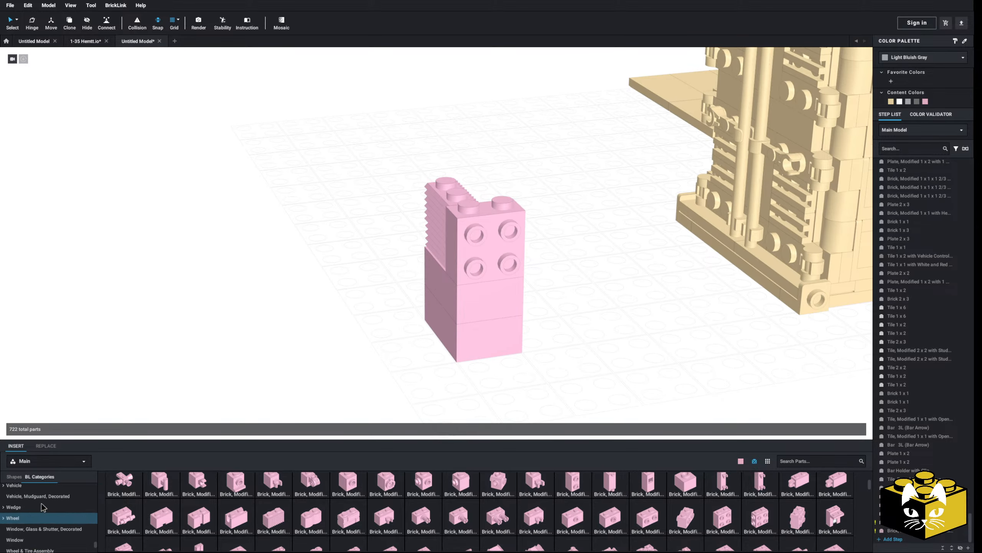
scroll(41, 518, "up", 3)
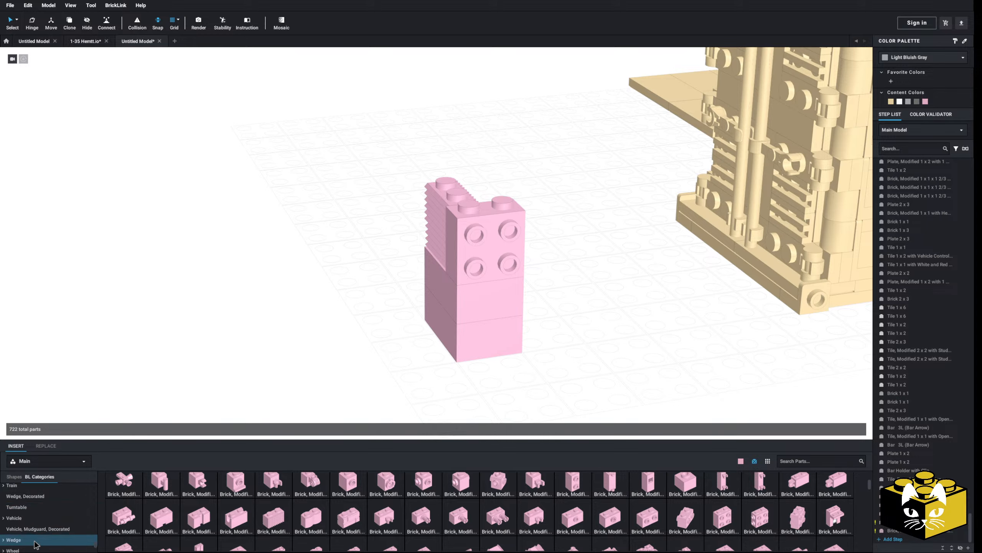
left_click(40, 510)
left_click_drag(277, 507, 494, 265)
right_click_drag(626, 292, 491, 320)
Step: Fill the gap beside the grille brick on the ribbed brick with a plain 1 x 2 brick
scroll(78, 515, "up", 15)
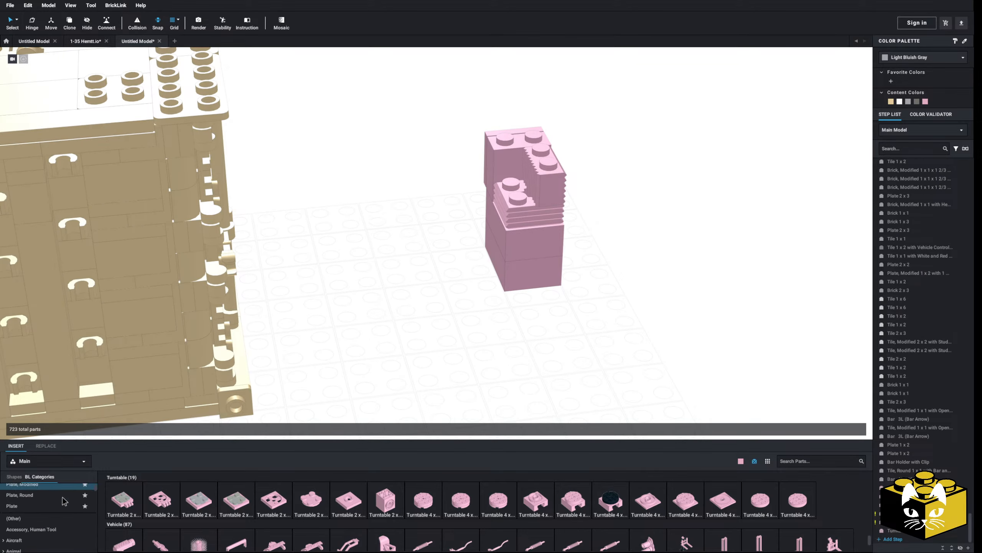
left_click(78, 509)
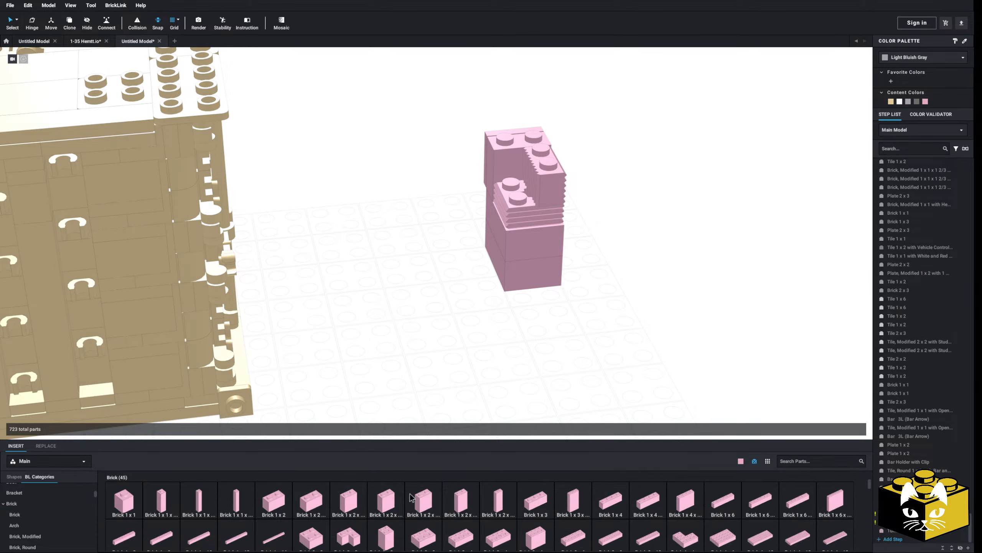
left_click(236, 500)
key("Escape")
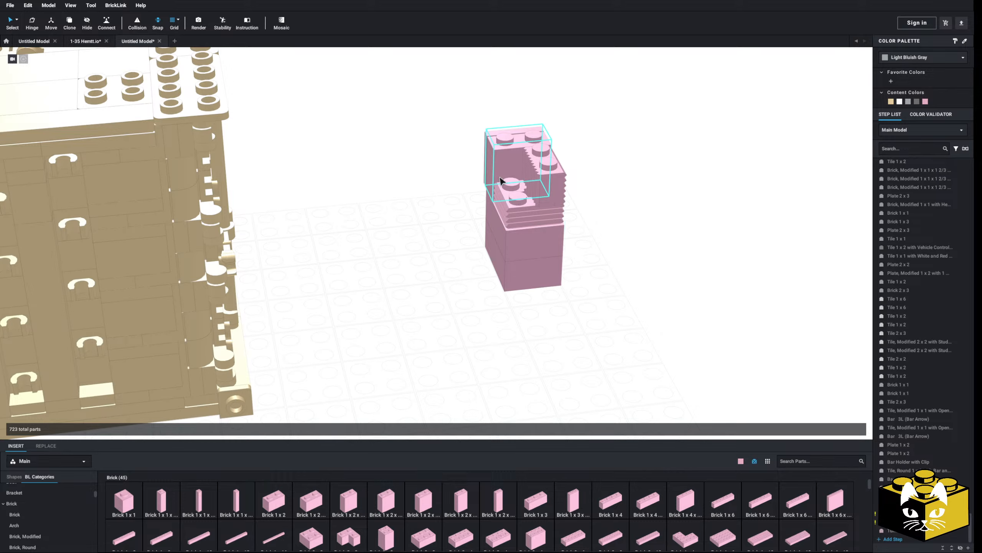
left_click(266, 504)
left_click(517, 185)
key("Escape")
Step: Cover the top of the pink stack with a white 2 x 3 tile
right_click_drag(516, 185, 329, 293)
right_click(263, 309)
left_click(277, 332)
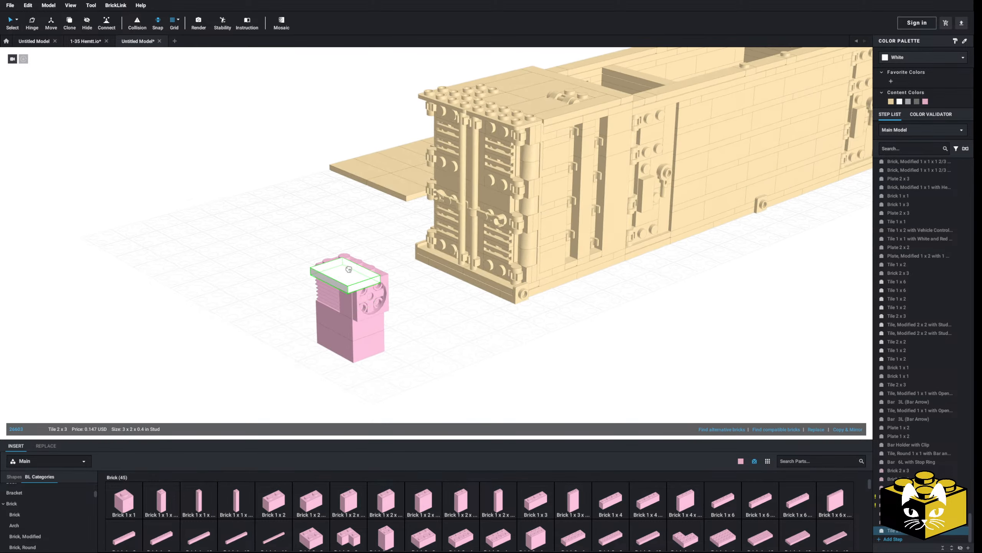
left_click(350, 257)
right_click_drag(350, 256, 340, 225)
key("Escape")
Step: Recolor all parts of the finished stack Light Bluish Gray
left_click_drag(344, 205, 224, 360)
left_click(908, 101)
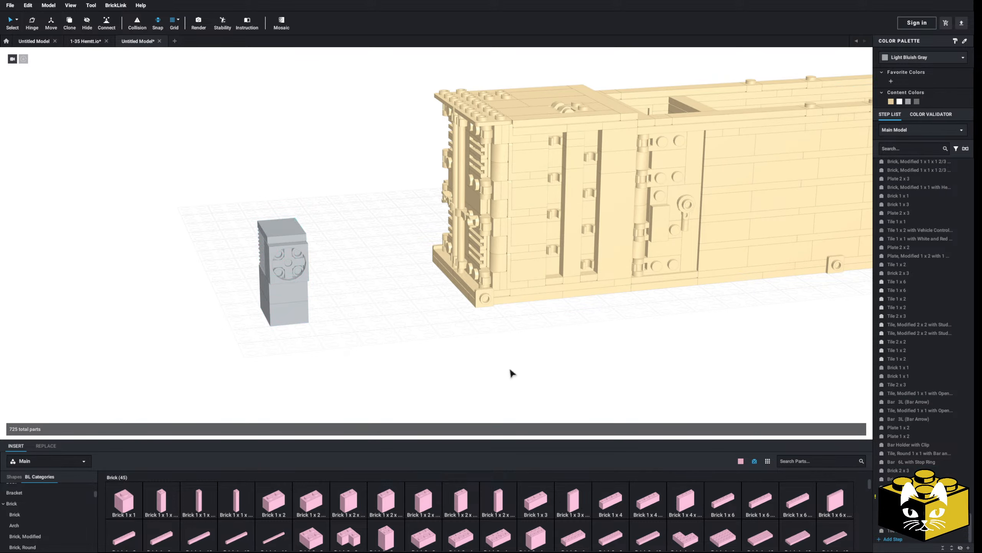
right_click_drag(511, 373, 336, 249)
Step: Try the color Black on the turntable base plate at the side of the stack
left_click(336, 248)
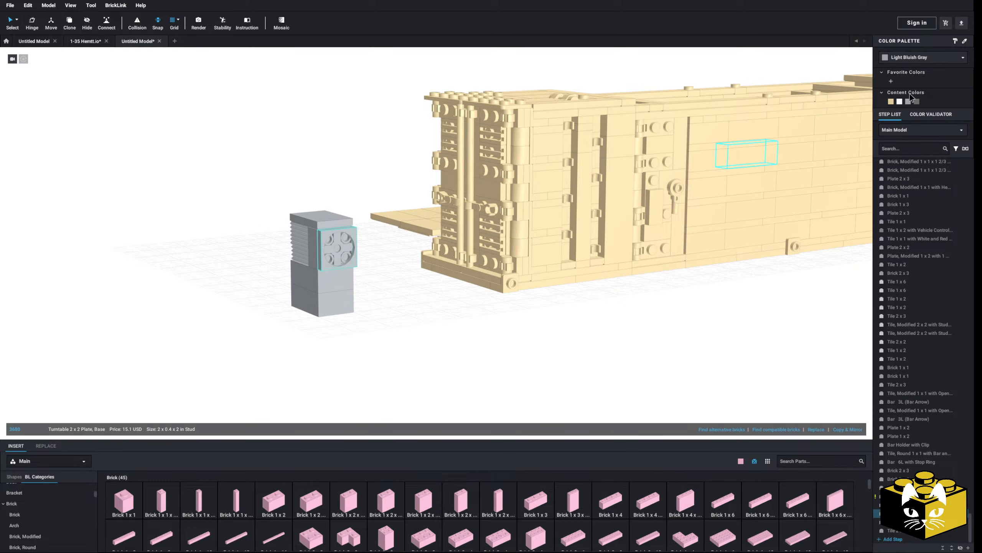
left_click(913, 57)
left_click(913, 68)
left_click(458, 393)
middle_click_drag(458, 394, 507, 376)
scroll(506, 376, "up", 4)
left_click(393, 189)
left_click(357, 262)
scroll(360, 262, "down", 3)
Step: Change the turntable base plate back to Light Bluish Gray
left_click(467, 243)
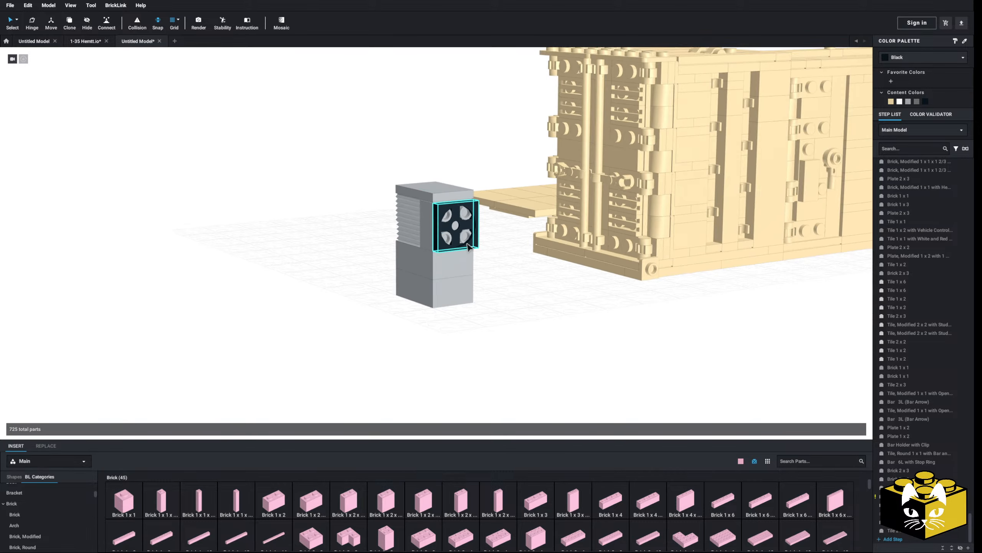
left_click(905, 100)
left_click(590, 376)
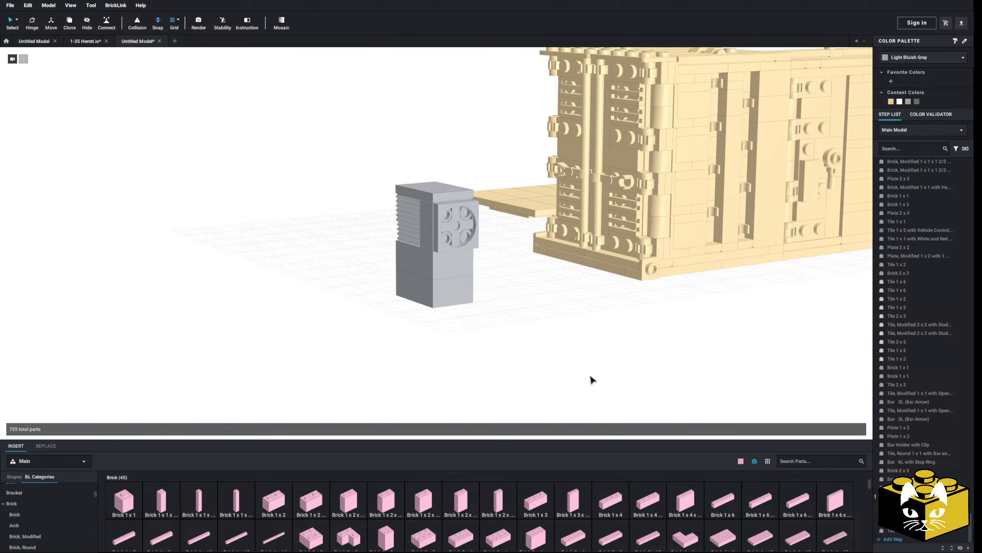
Step: Move the whole gray stack into the tan container's end compartment, against its partition wall
scroll(590, 376, "down", 3)
mouse_move(590, 376)
right_mouse_down()
mouse_move(541, 369)
mouse_move(575, 376)
right_mouse_up()
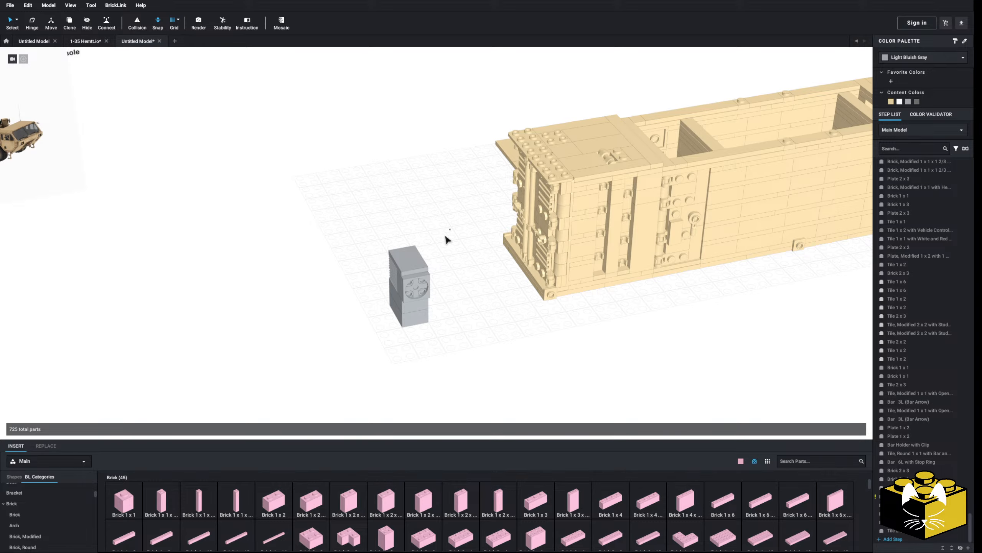
left_click_drag(446, 236, 398, 286)
right_click_drag(398, 286, 411, 319)
scroll(393, 311, "up", 3)
left_click_drag(411, 320, 432, 287)
mouse_move(432, 287)
right_mouse_down()
mouse_move(441, 287)
mouse_move(435, 277)
right_mouse_up()
left_click(667, 357)
right_click_drag(667, 357, 623, 351)
Step: Examine the Battery Operations Center trailer cutaway in the Typhon reference slide
scroll(526, 386, "down", 4)
right_click_drag(526, 385, 419, 374)
middle_click_drag(419, 374, 462, 395)
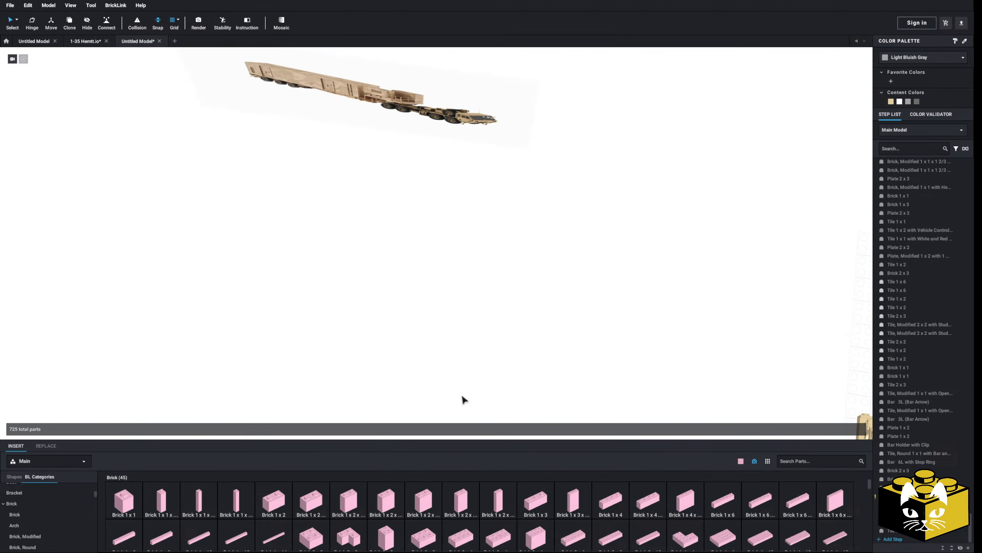
right_click_drag(462, 395, 442, 399)
scroll(442, 398, "up", 3)
middle_click_drag(442, 398, 631, 447)
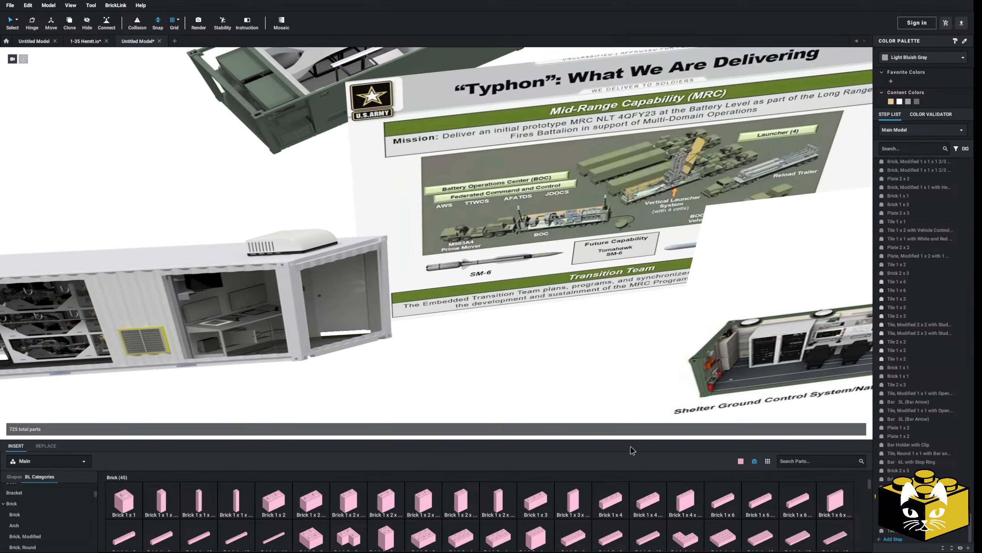
scroll(542, 397, "up", 5)
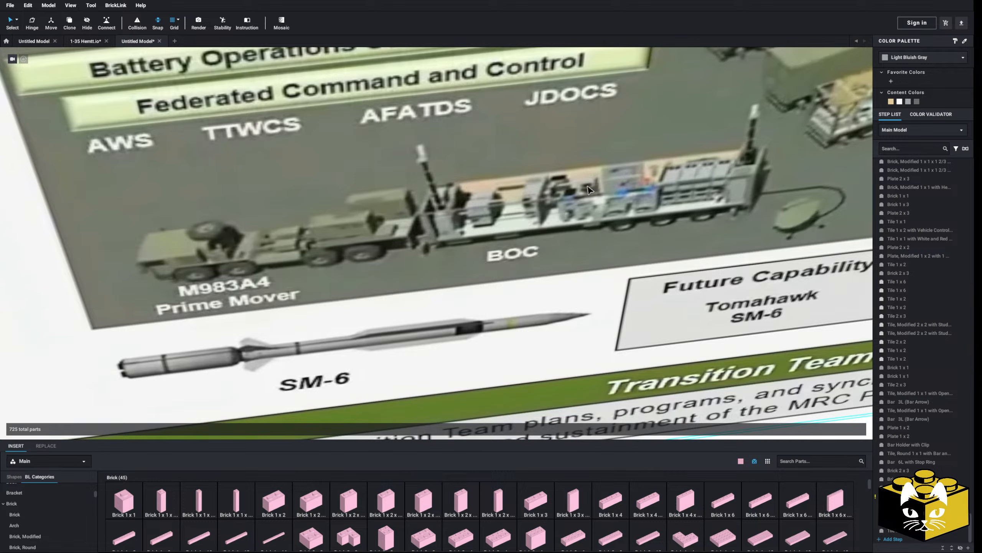
scroll(566, 190, "up", 2)
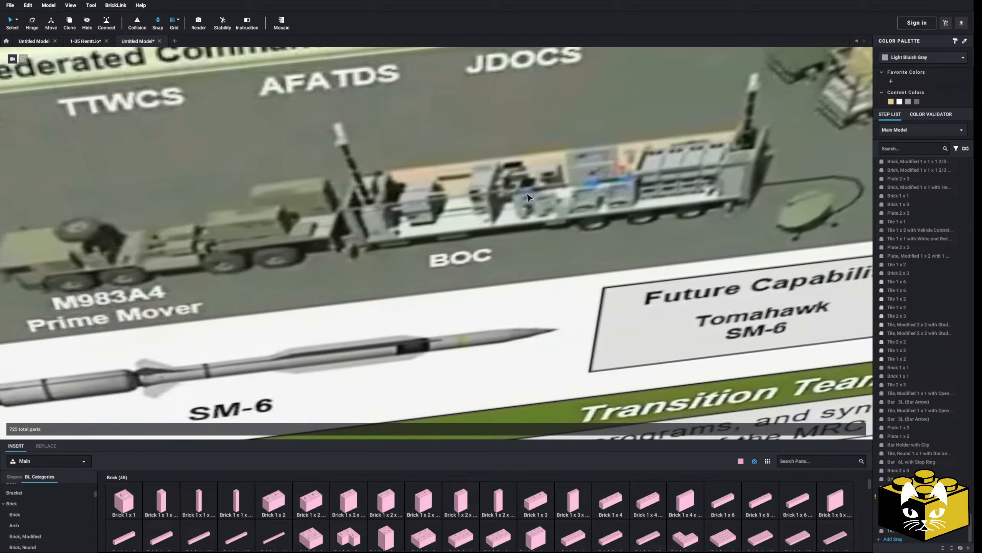
scroll(580, 247, "down", 5)
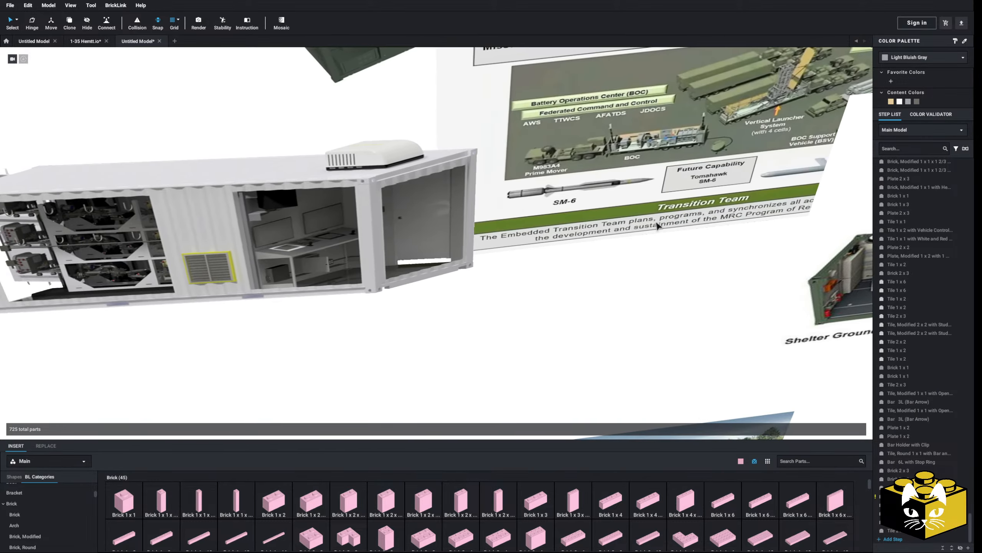
Step: Examine the desks, screens and partition inside the green shelter container reference image
scroll(693, 226, "up", 3)
middle_click_drag(694, 224, 574, 374)
scroll(555, 368, "up", 5)
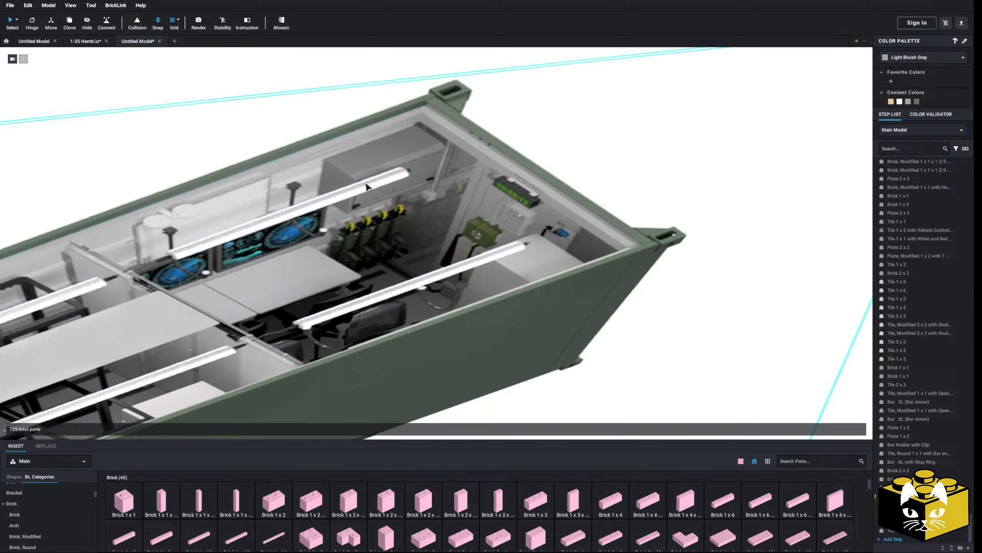
scroll(608, 287, "down", 4)
middle_click_drag(608, 287, 492, 255)
scroll(542, 257, "down", 5)
Step: Inspect the racks and operator consoles in the Shelter Ground Control System reference image
middle_click_drag(565, 379, 460, 161)
scroll(480, 245, "up", 4)
scroll(460, 160, "up", 4)
scroll(309, 178, "down", 3)
middle_click_drag(305, 178, 271, 165)
right_click_drag(418, 234, 415, 199)
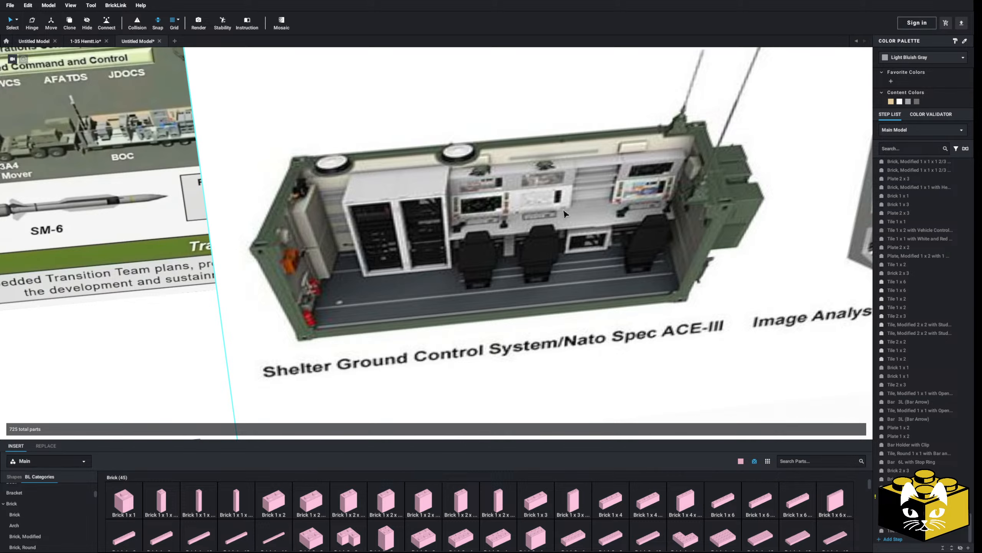
Step: Compare the interior layout of the BOC trailer cutaway with the Shelter Ground Control System reference
middle_click_drag(309, 174, 645, 265)
scroll(643, 264, "up", 5)
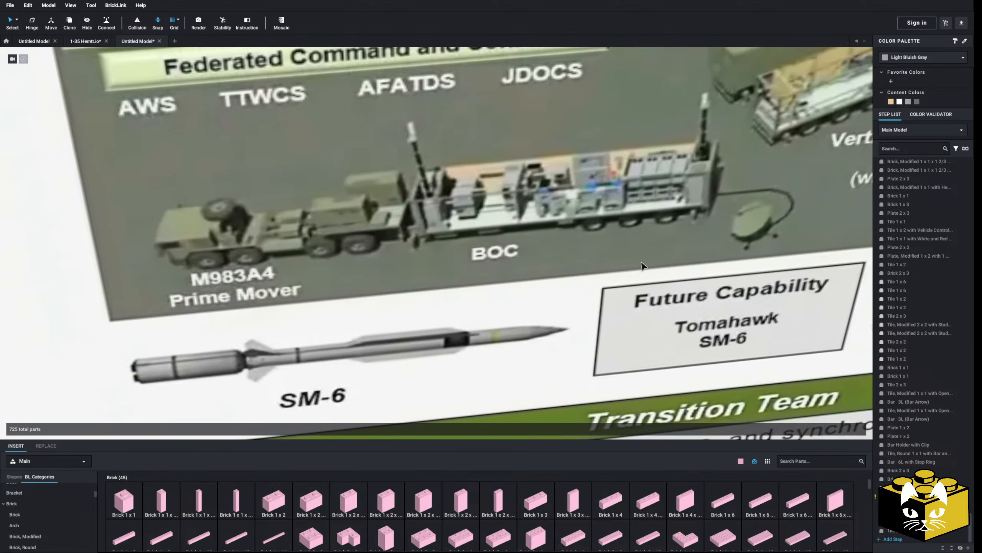
scroll(639, 265, "up", 2)
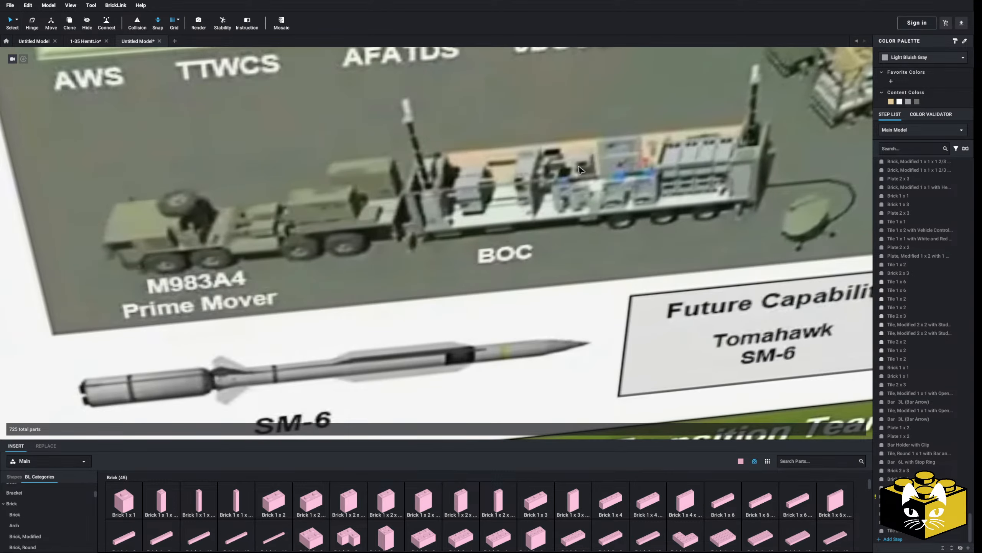
scroll(657, 235, "down", 5)
middle_click_drag(734, 274, 453, 201)
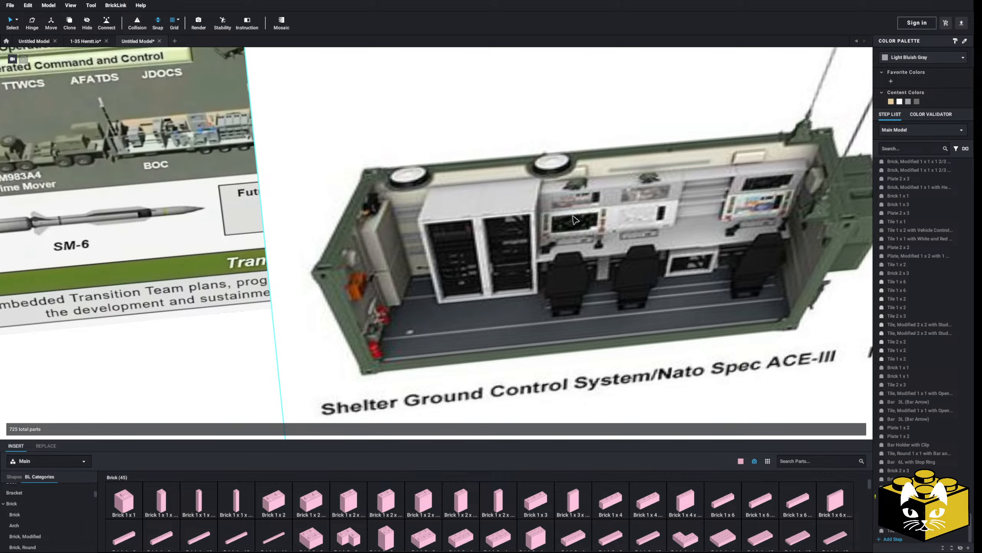
middle_click_drag(518, 238, 542, 245)
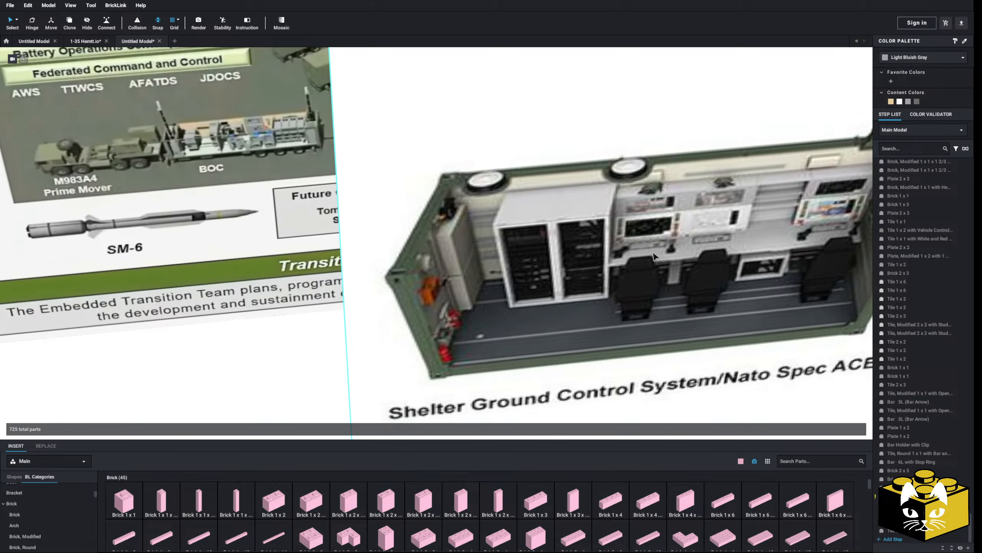
scroll(654, 256, "down", 10)
scroll(655, 251, "up", 5)
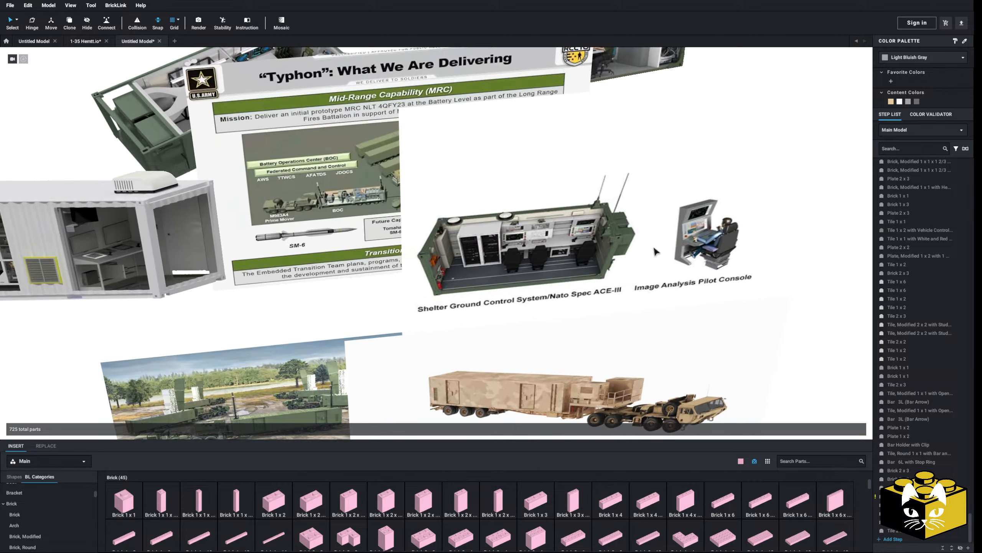
scroll(656, 251, "up", 8)
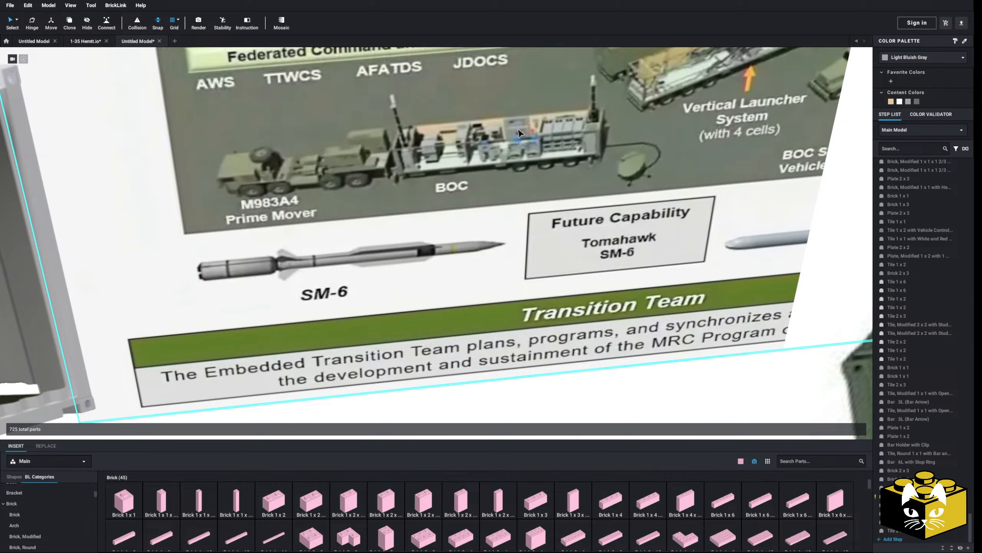
scroll(594, 229, "down", 6)
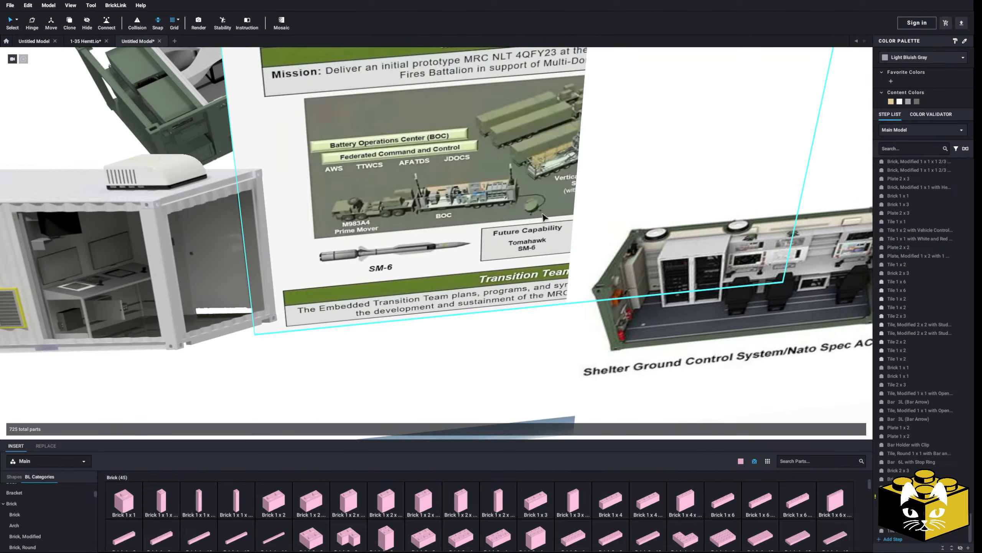
Step: Return to the tan container model and examine its open interior compartments from above
middle_click_drag(591, 131, 402, 168)
scroll(456, 199, "down", 4)
scroll(433, 171, "down", 3)
mouse_move(402, 169)
right_mouse_down()
mouse_move(393, 194)
mouse_move(395, 182)
right_mouse_up()
middle_click_drag(395, 181, 337, 150)
scroll(337, 149, "up", 3)
middle_click_drag(311, 226, 300, 260)
scroll(243, 310, "up", 2)
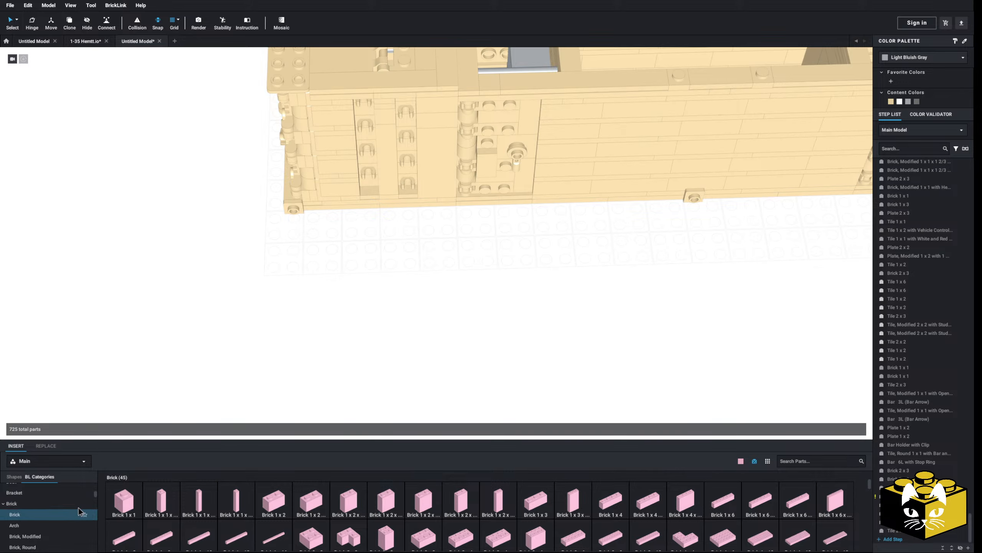
scroll(79, 511, "up", 5)
right_click_drag(293, 334, 216, 380)
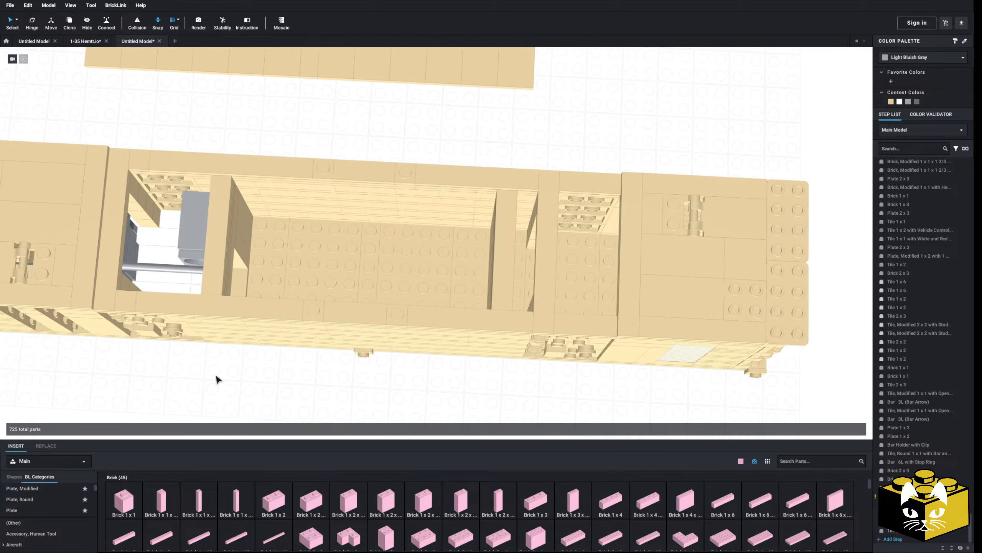
scroll(216, 381, "up", 2)
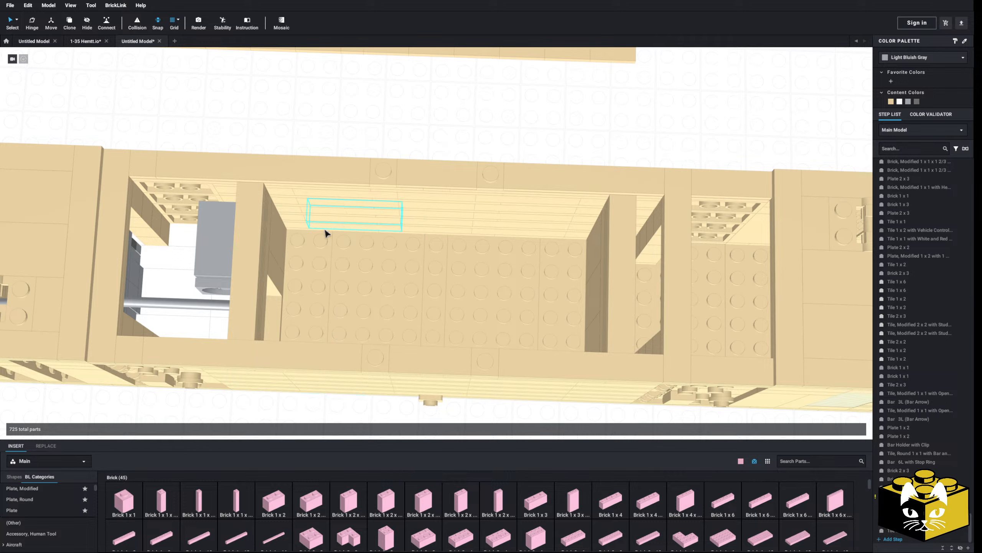
right_click_drag(281, 382, 391, 365)
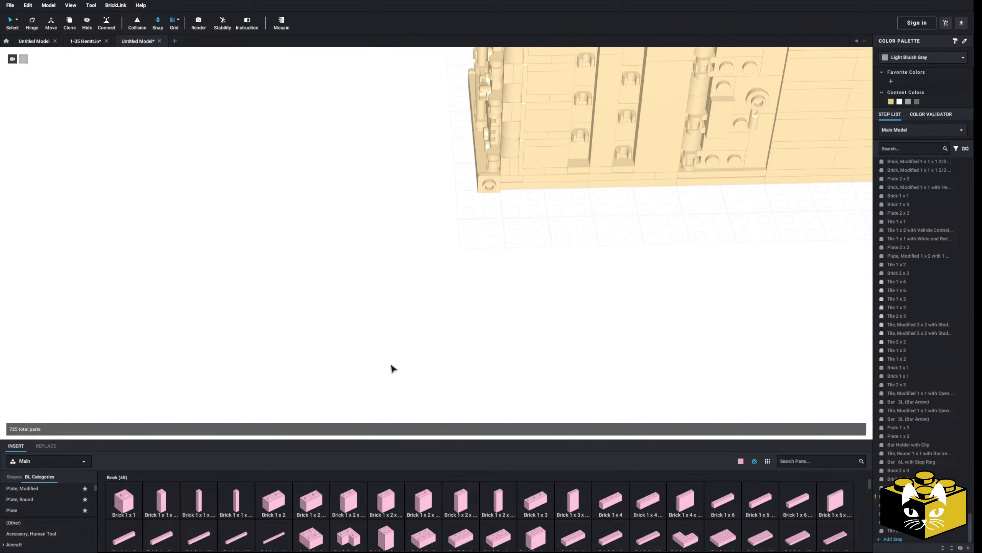
left_click(46, 510)
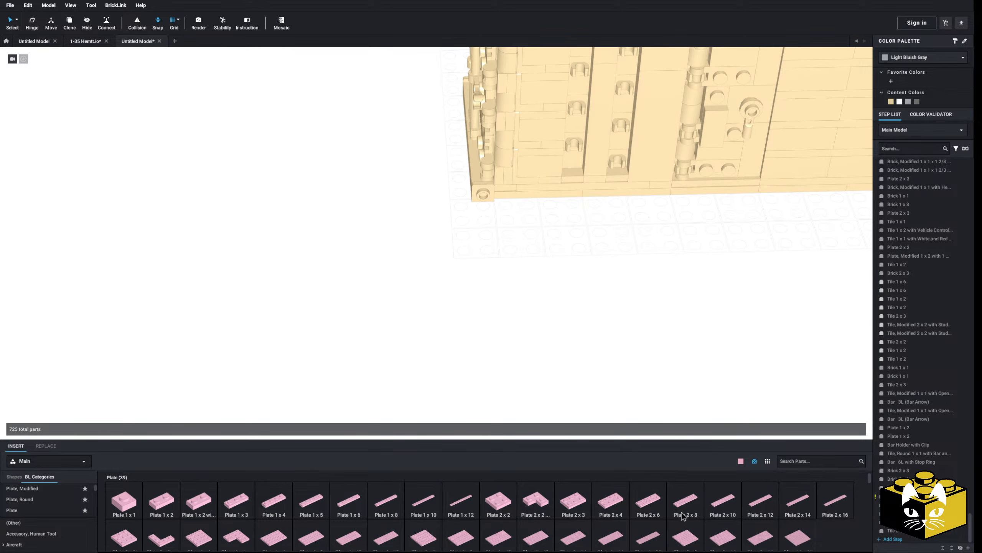
left_click_drag(643, 503, 292, 260)
middle_click_drag(382, 335, 545, 384)
left_click(437, 320)
key("Delete")
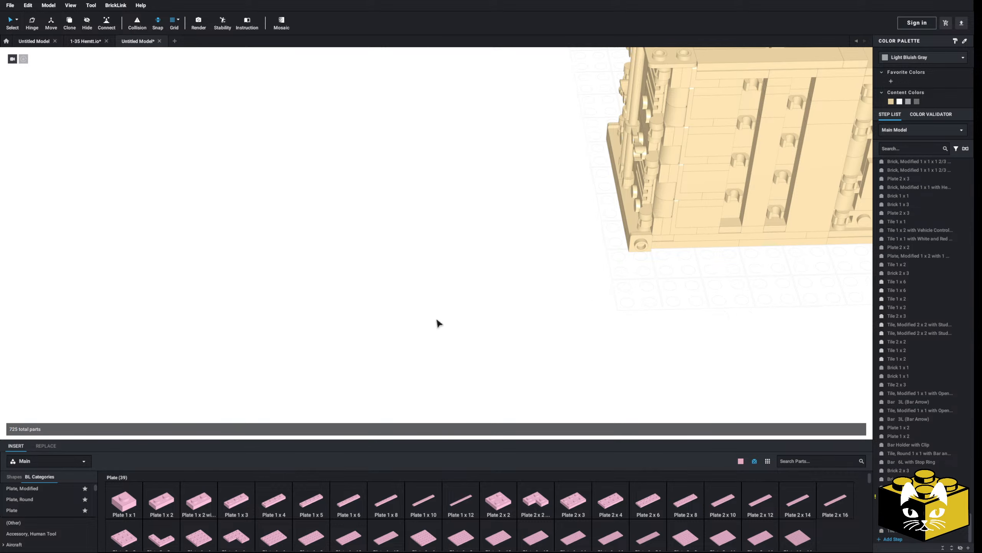
Step: Copy the container's white 2 x 2 modified tile with studs on edge onto the empty baseplate and duplicate it into a row of three
right_click_drag(429, 364, 342, 350)
left_click(651, 270)
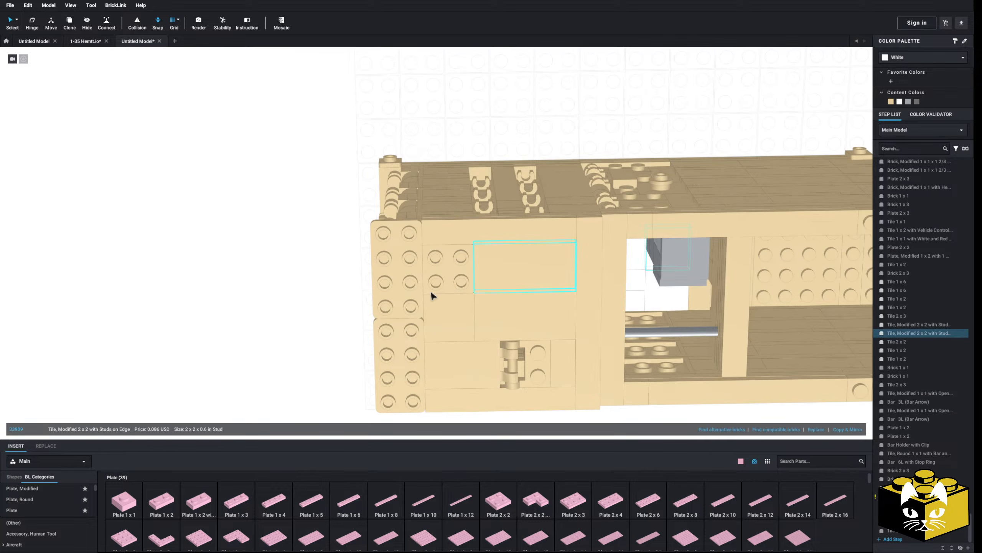
left_click(274, 321)
right_click_drag(274, 321, 270, 285)
right_click(278, 311)
left_click(292, 336)
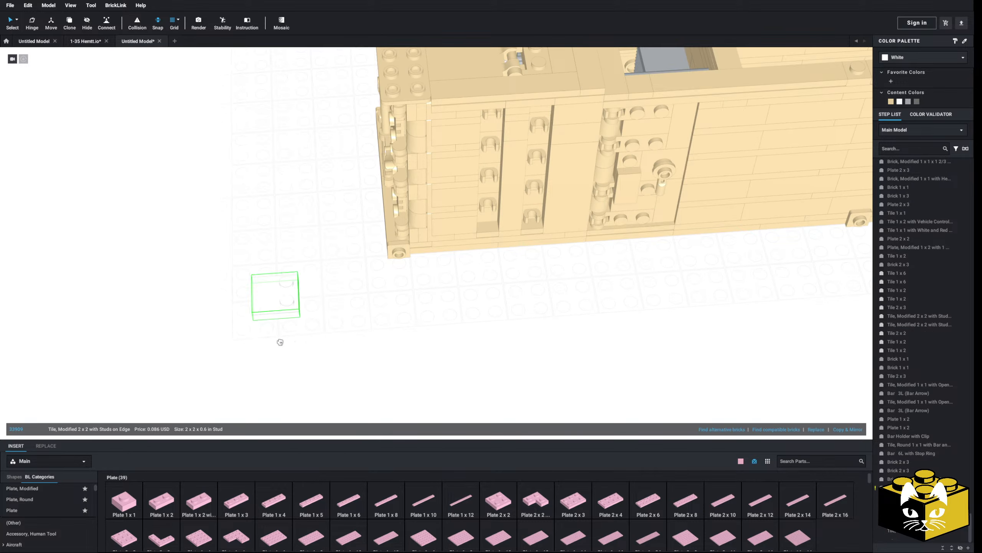
left_click(187, 368)
middle_click_drag(206, 377, 282, 339)
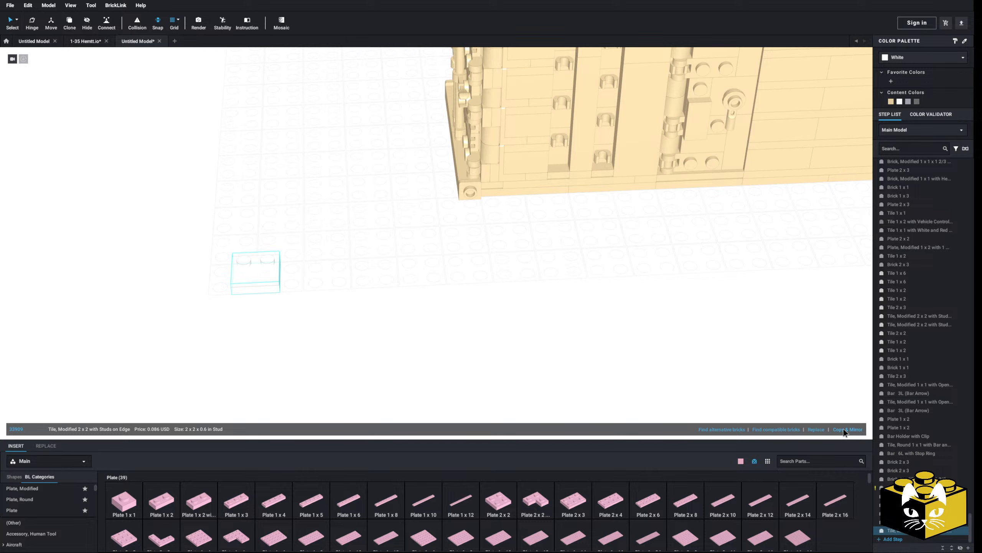
left_click(844, 428)
Step: Place a Panel 1 x 2 x 2 with Side Supports on the edge studs of the first tile in the row
scroll(460, 346, "up", 3)
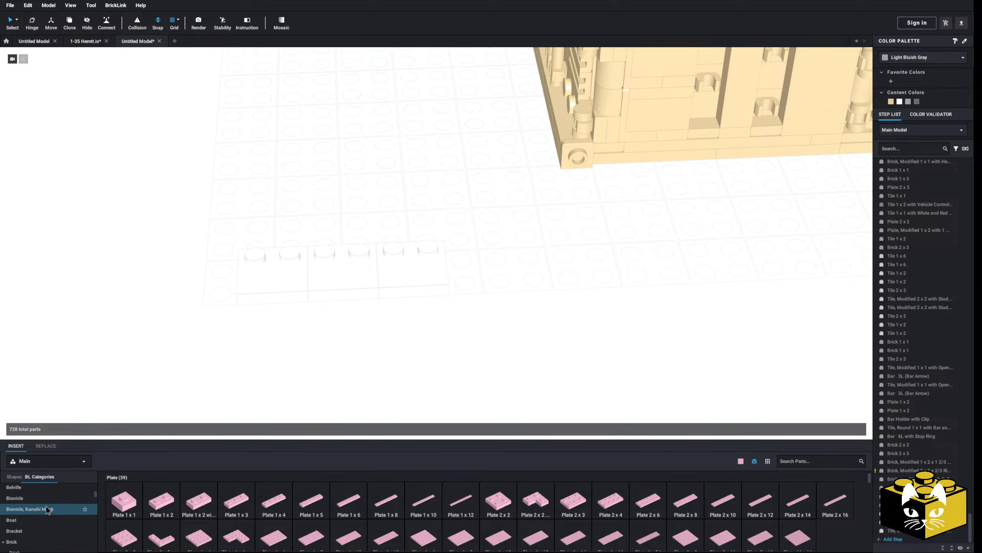
scroll(43, 505, "up", 1)
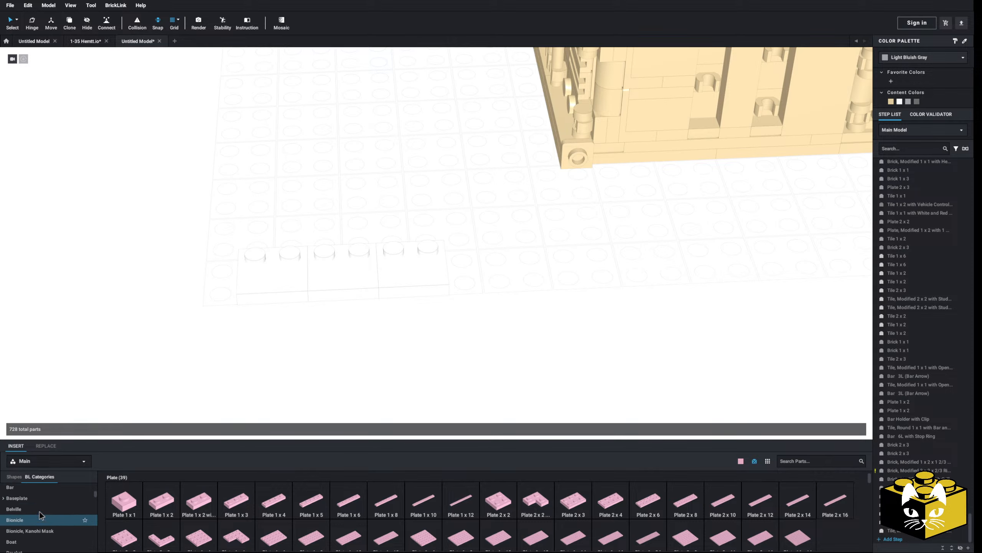
scroll(40, 513, "down", 2)
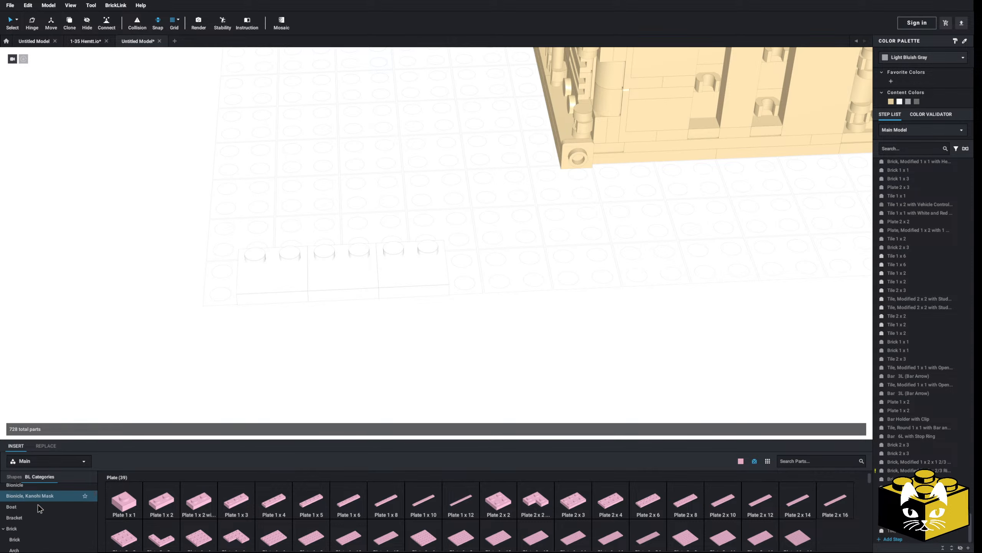
scroll(43, 512, "up", 2)
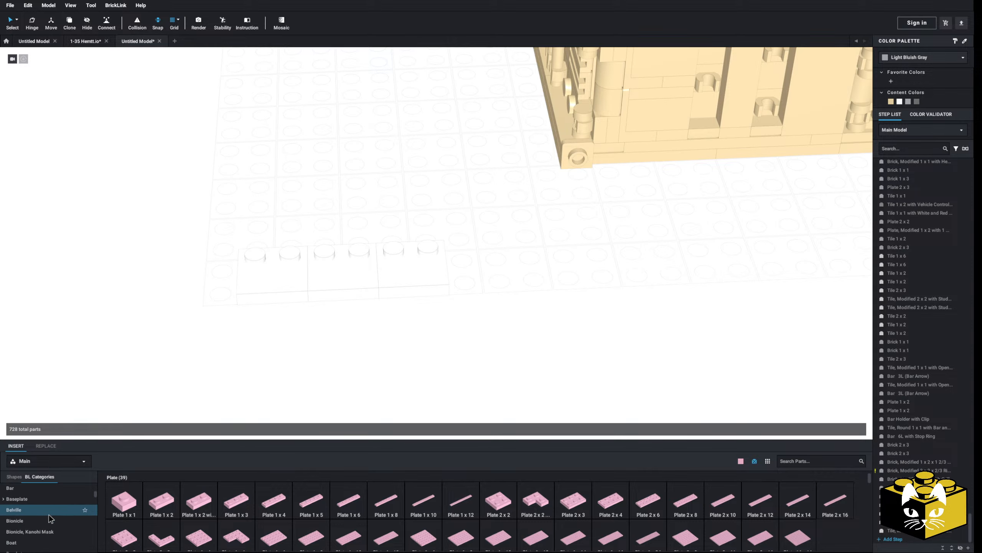
scroll(44, 511, "down", 15)
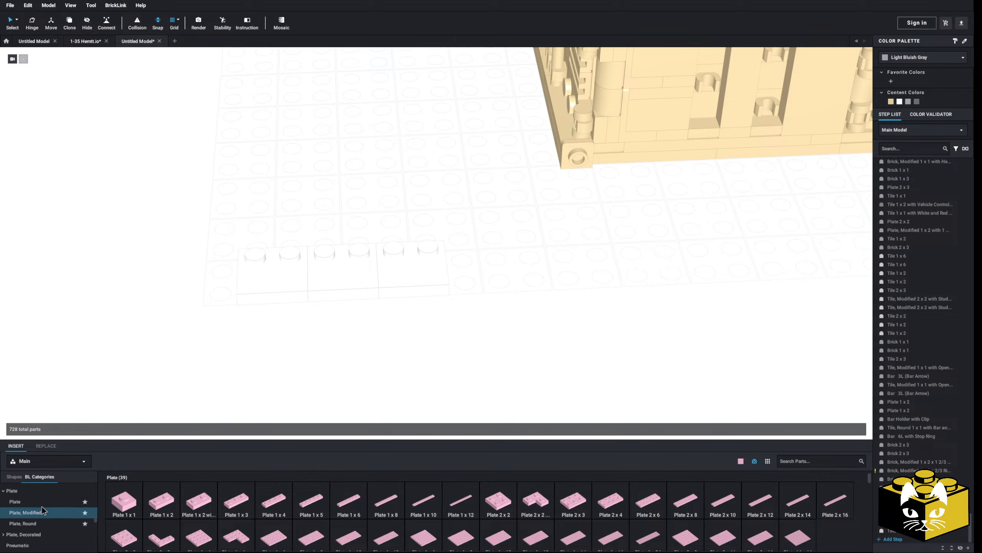
scroll(33, 523, "up", 3)
left_click(23, 488)
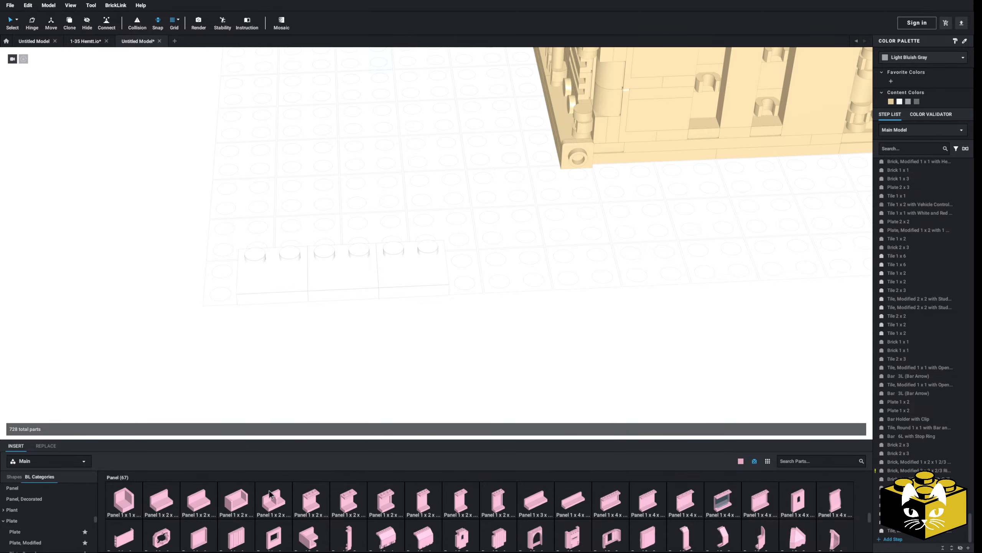
left_click_drag(391, 510, 259, 199)
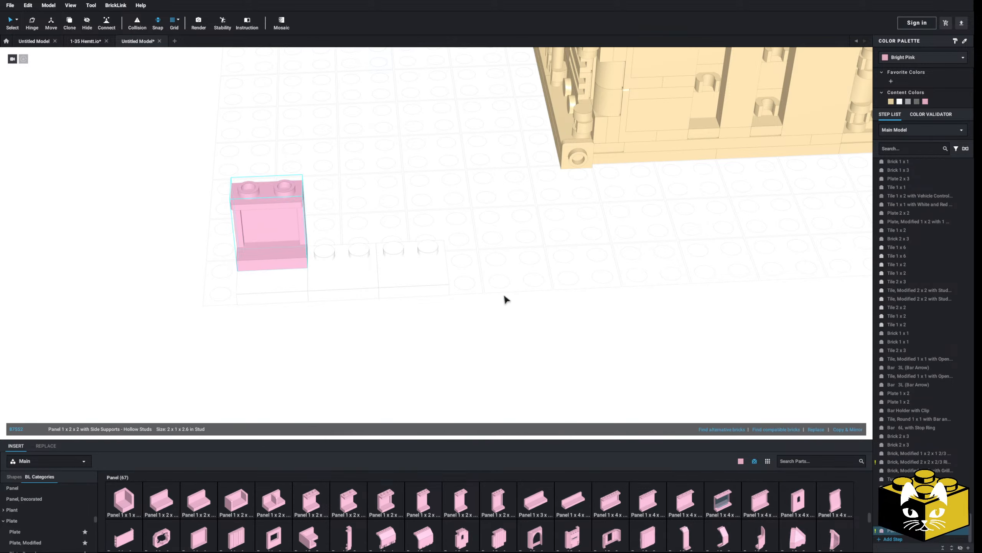
Step: Recolour the three tiles Bright Pink and copy the panel onto the edge studs of the other two tiles
left_click_drag(503, 269, 264, 323)
left_click(926, 102)
left_click(269, 237)
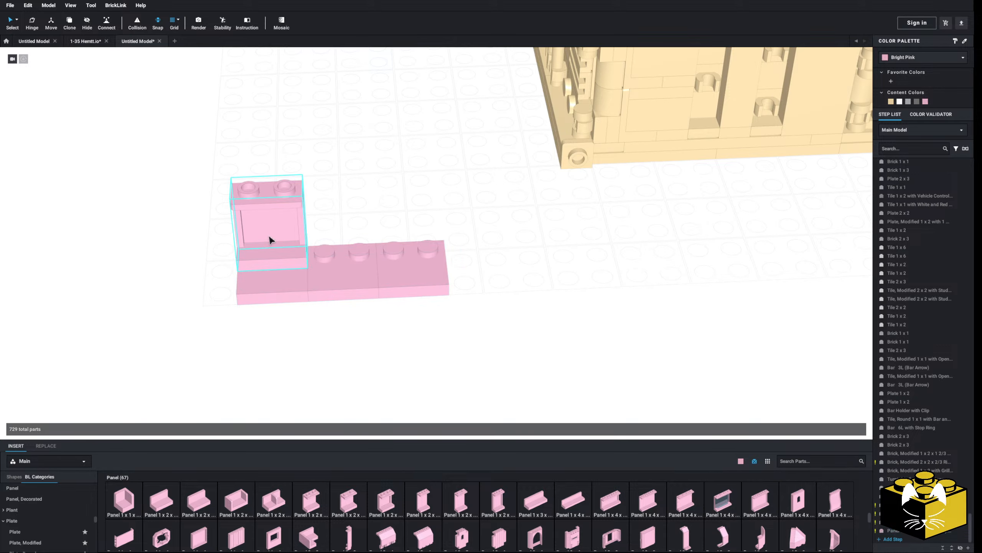
left_click(853, 430)
left_click(853, 430)
left_click(673, 361)
middle_click_drag(546, 319, 551, 356)
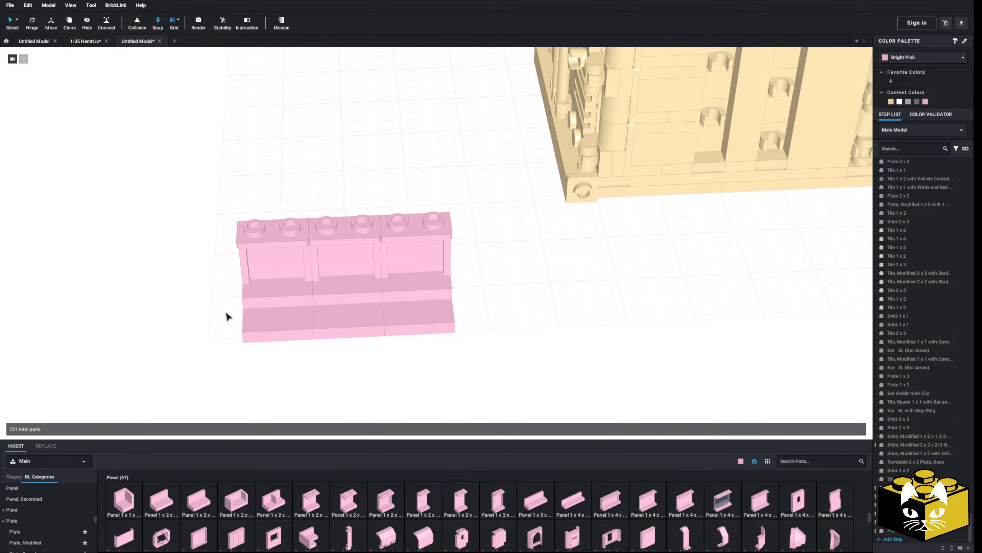
Step: Add a Plate 2 x 3 as a desktop on top of the panel row, overhanging the front
scroll(35, 520, "down", 3)
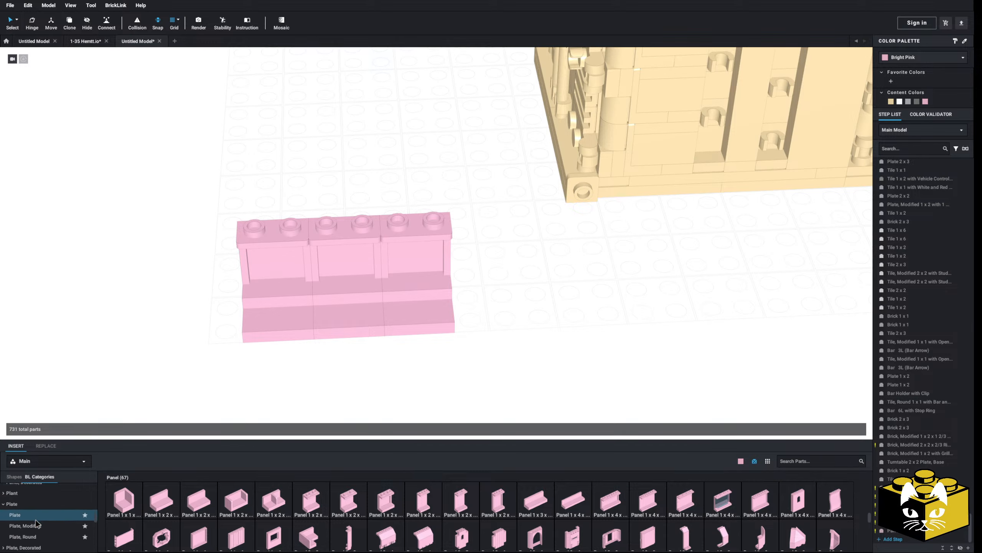
left_click(32, 511)
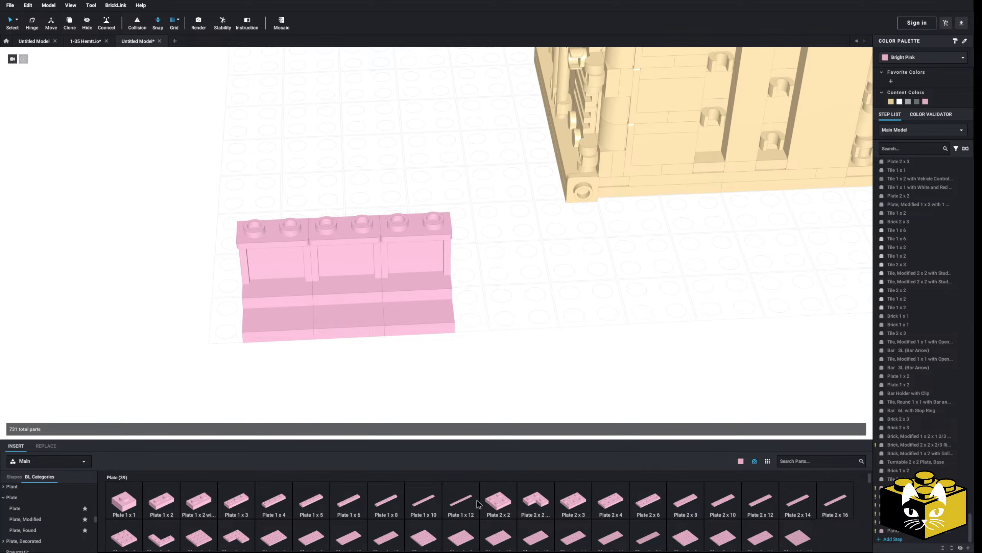
left_click_drag(561, 502, 330, 237)
left_click(569, 370)
right_click_drag(568, 370, 504, 381)
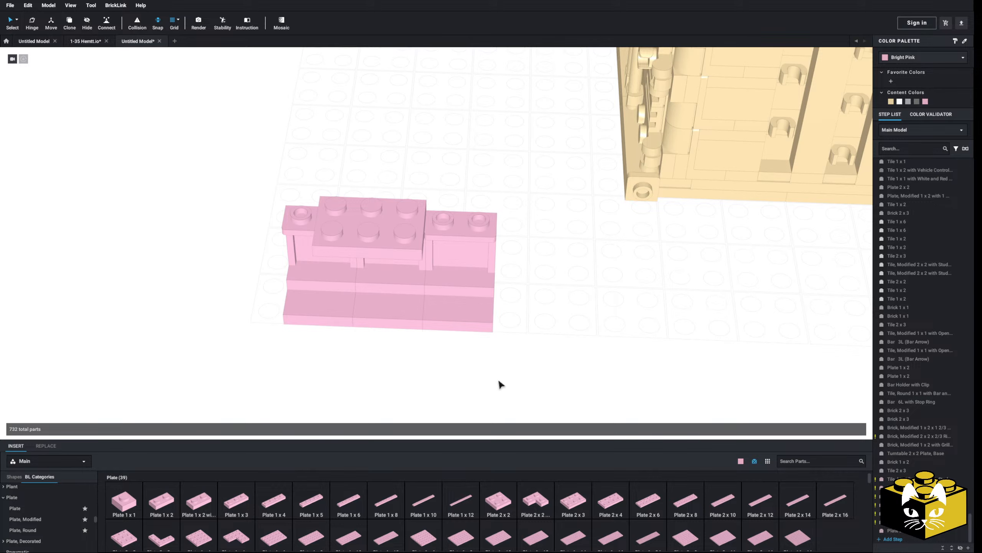
Step: Replace the middle floor tile in front of the panels with a Plate 2 x 2
right_click_drag(400, 360, 401, 350)
left_click(422, 319)
key("Delete")
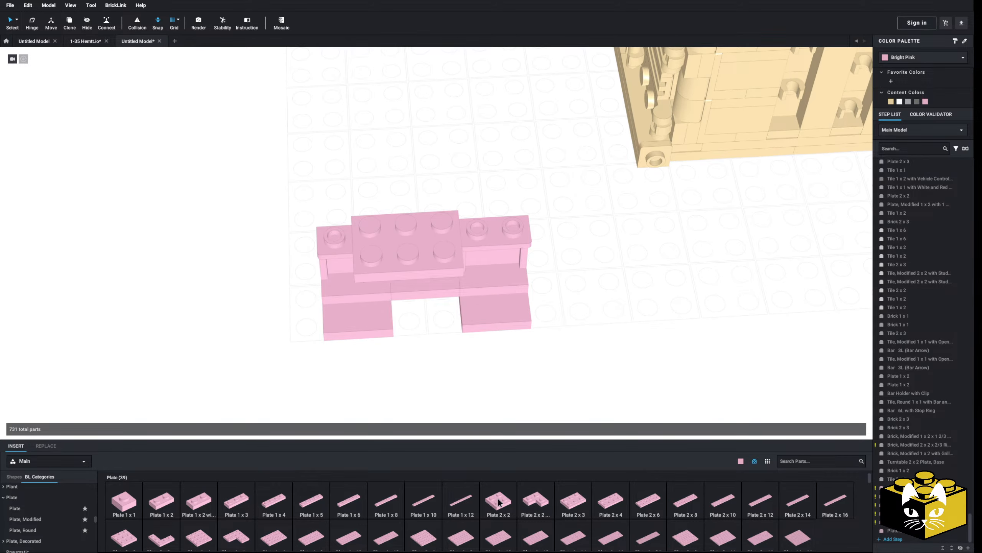
left_click_drag(499, 502, 425, 314)
right_click_drag(396, 398, 388, 396)
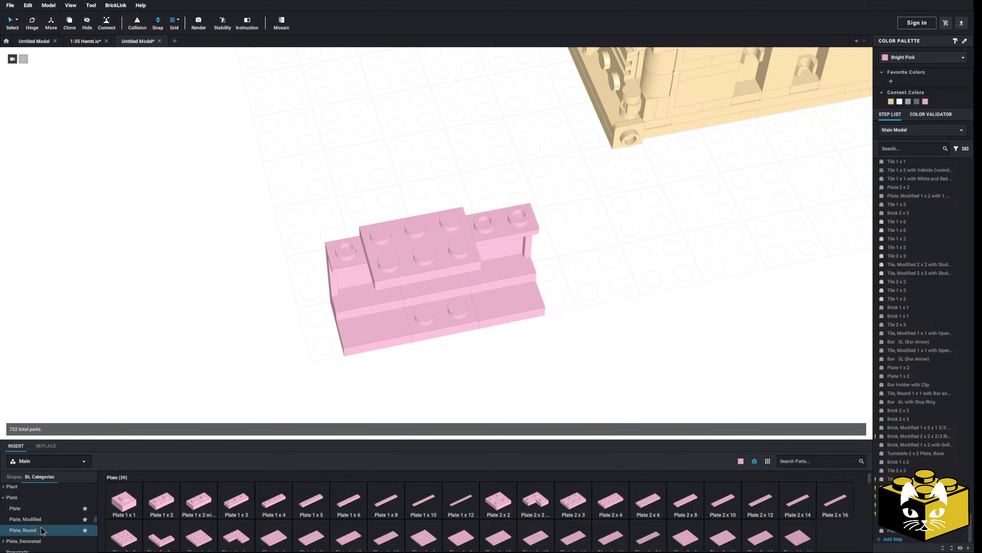
Step: Attach a Plate, Round 2 x 2 with Axle Hole on the studs of the middle floor plate
left_click(23, 530)
left_click(274, 518)
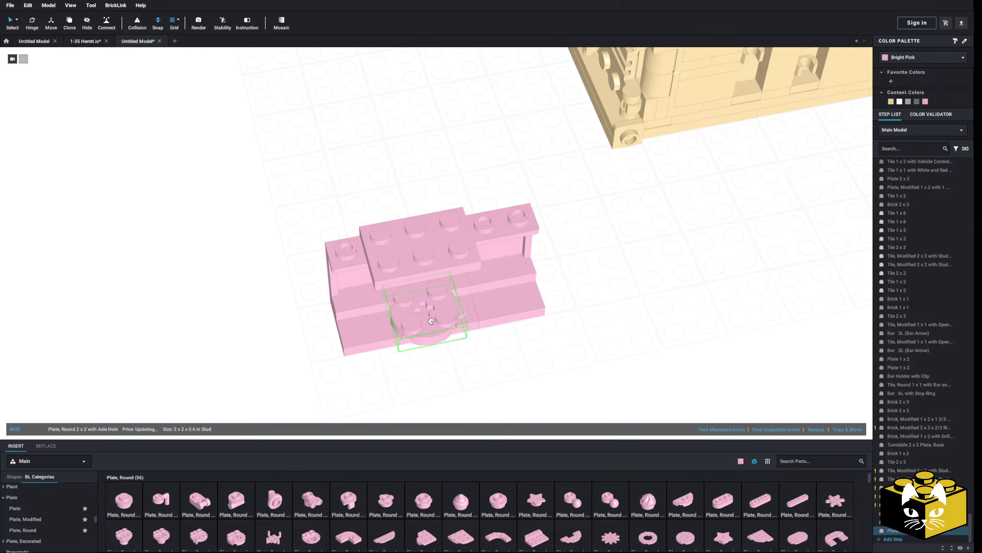
left_click(438, 358)
right_click_drag(438, 357, 433, 399)
Step: Place a Minifigure, Utensil Seat / Chair 2 x 2 on the round plate so that it faces the desk
scroll(60, 513, "down", 1)
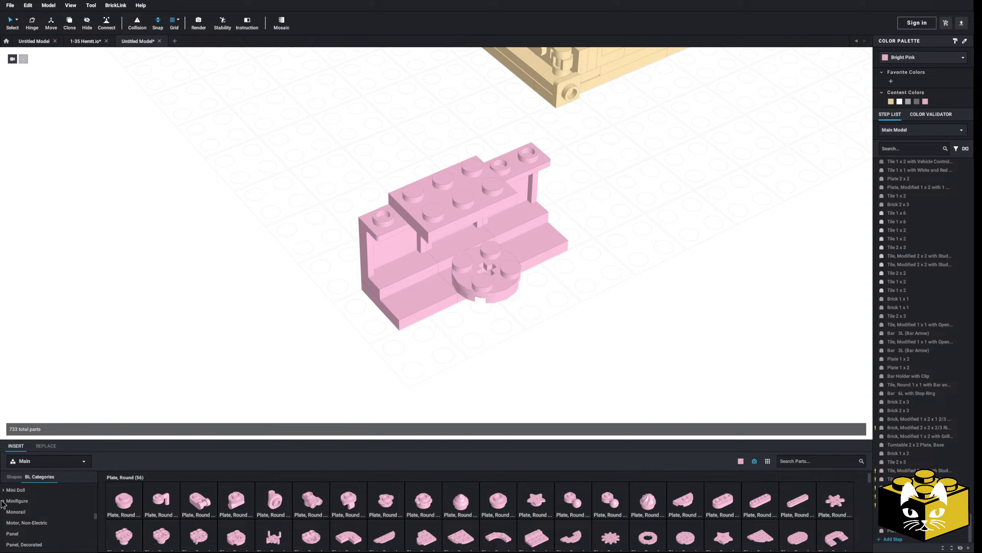
scroll(38, 507, "down", 4)
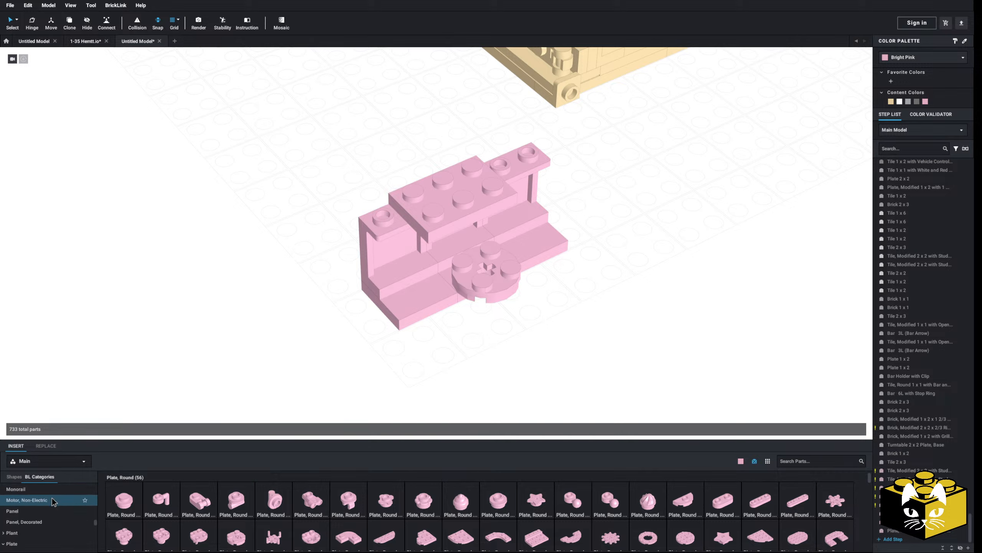
left_click(50, 508)
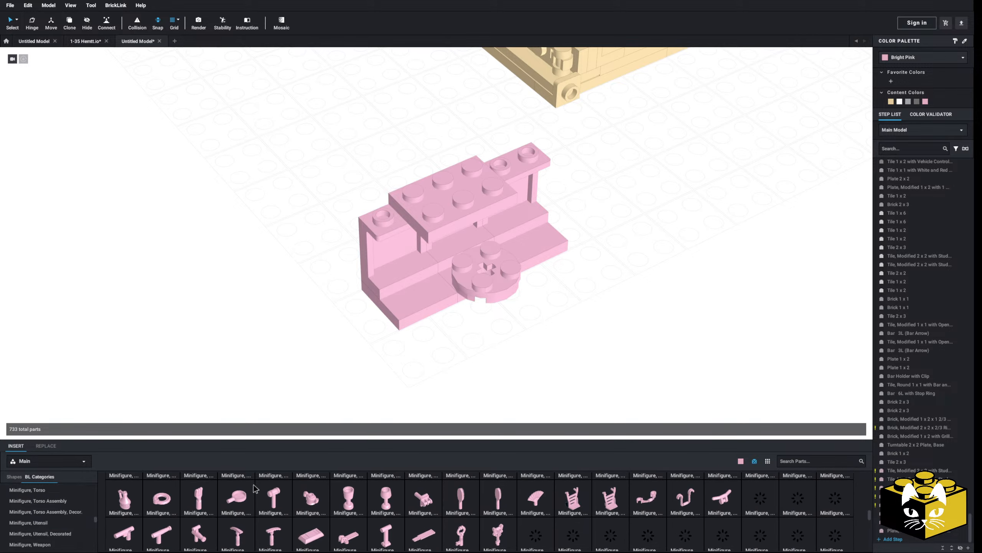
scroll(260, 495, "down", 10)
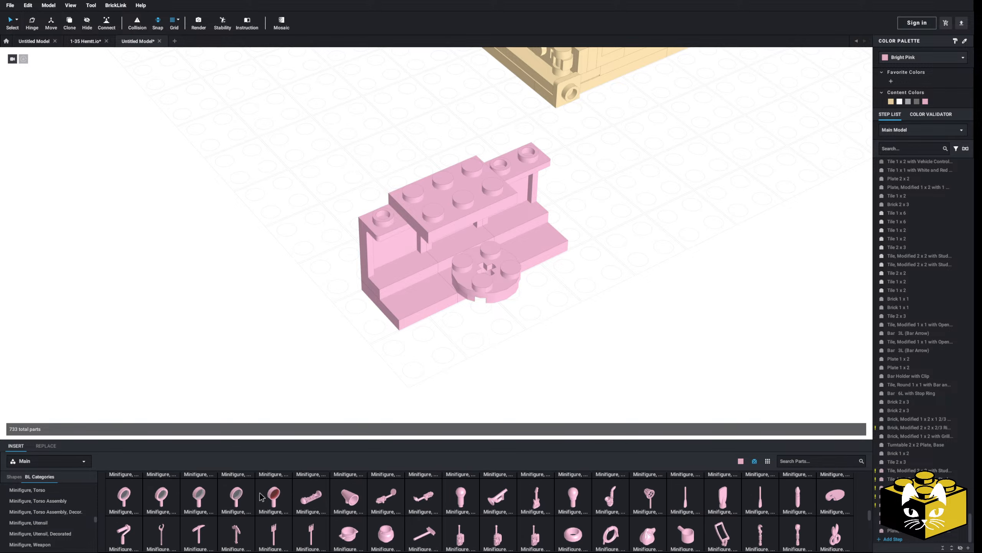
scroll(259, 496, "up", 1)
left_click(123, 513)
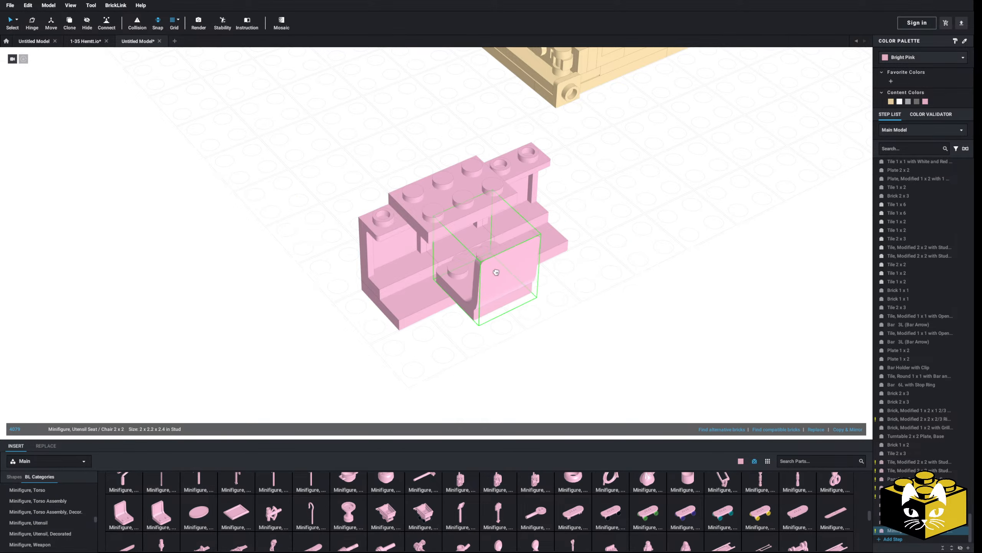
left_click(491, 251)
left_click(254, 356)
right_click_drag(254, 356, 252, 368)
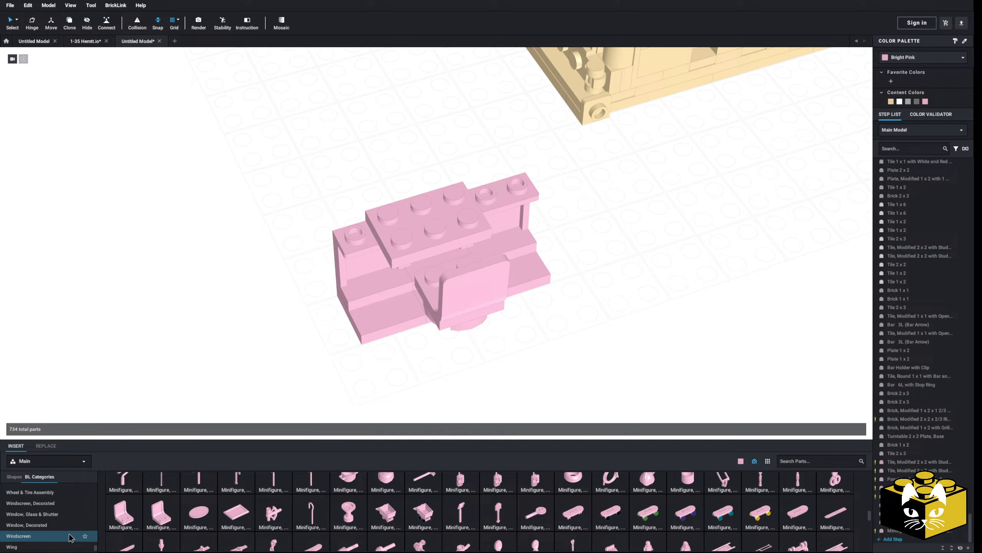
Step: Look through the decorated Technic panel and decorated tile categories for parts suited to the desk
scroll(70, 537, "up", 2)
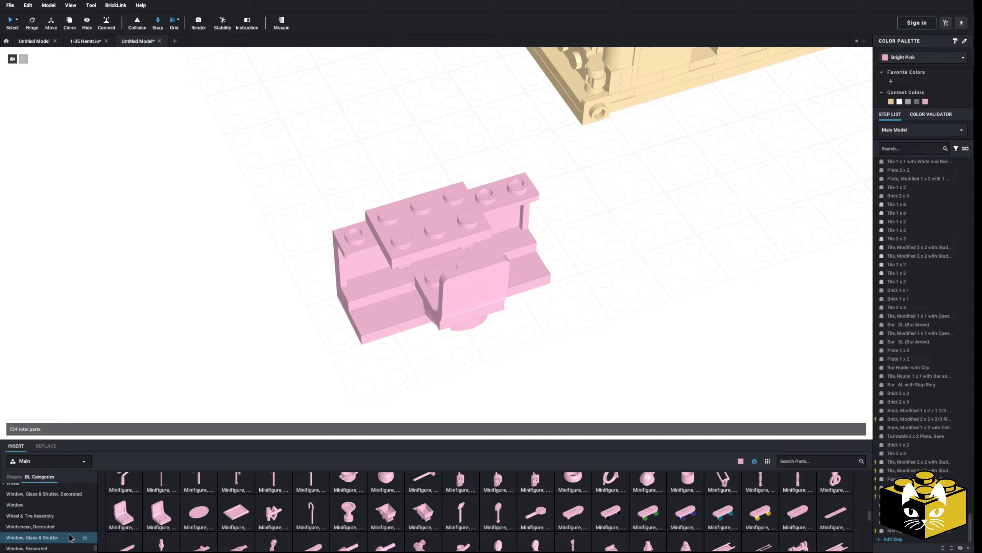
scroll(70, 537, "up", 6)
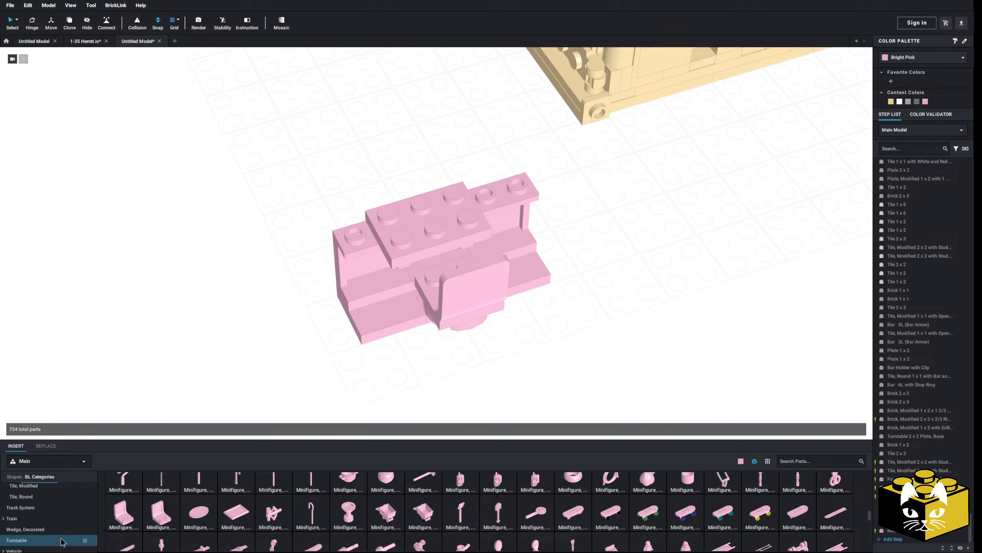
scroll(51, 534, "up", 4)
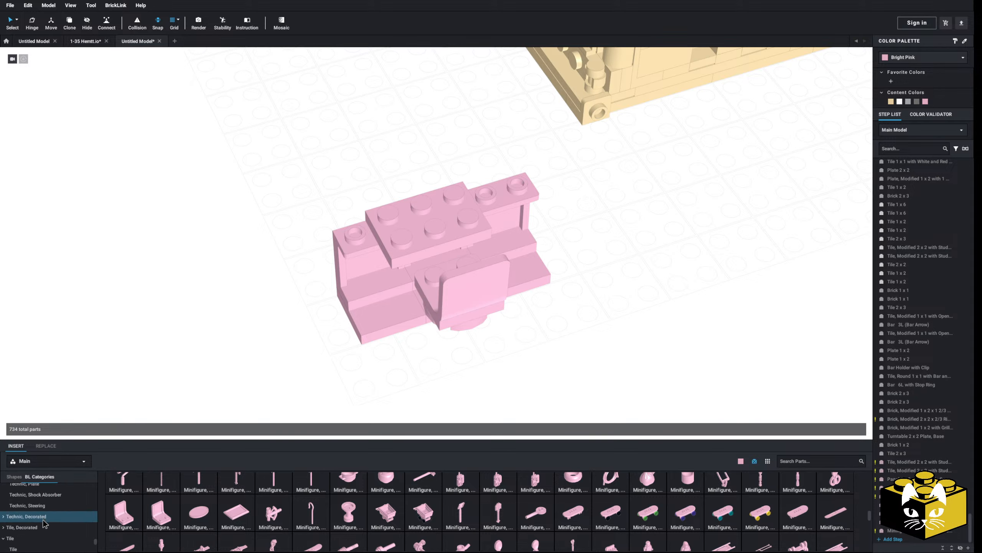
left_click(43, 518)
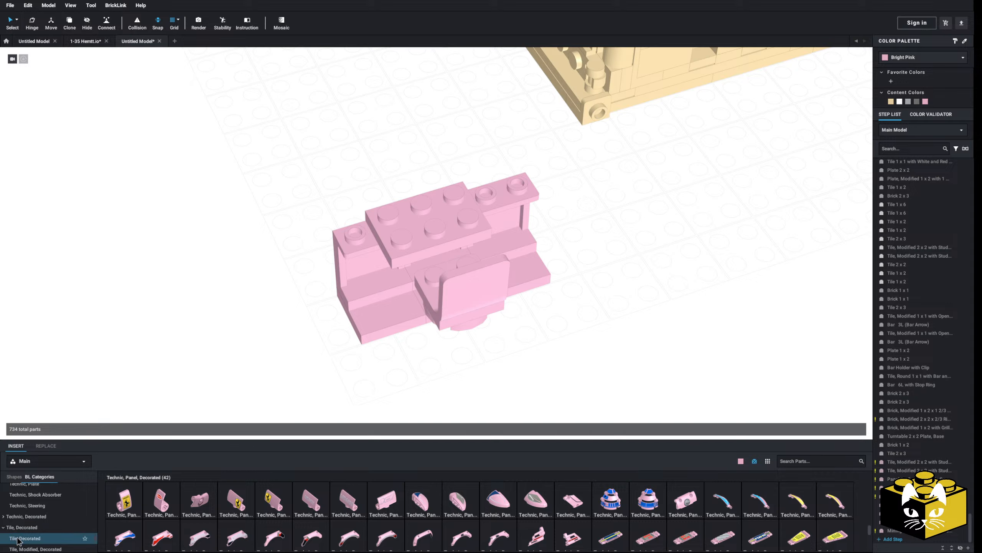
left_click(17, 540)
scroll(45, 531, "down", 4)
left_click(56, 517)
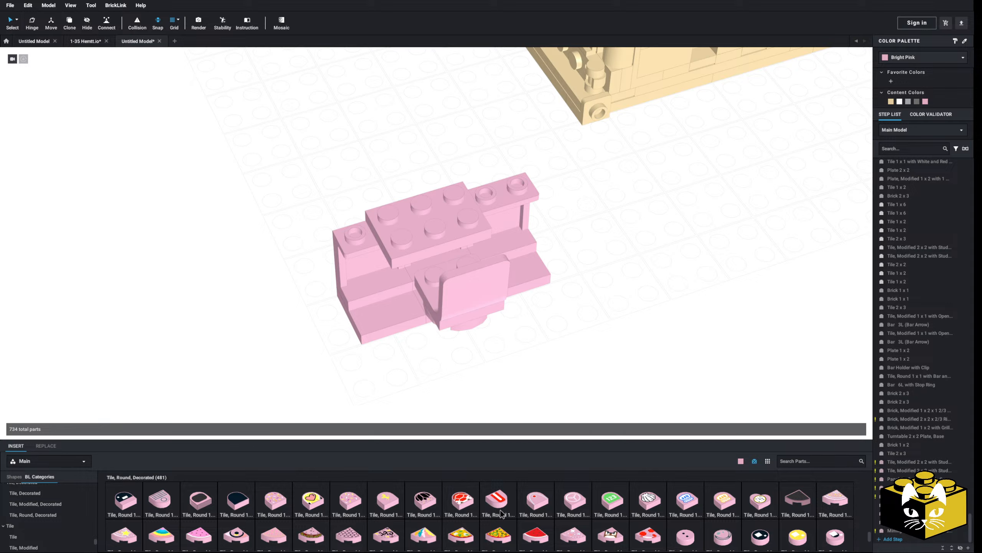
Step: Place a Tile, Round 1 x 1 Half Circle Extended on the baseplate beside the desk assembly
scroll(37, 521, "down", 2)
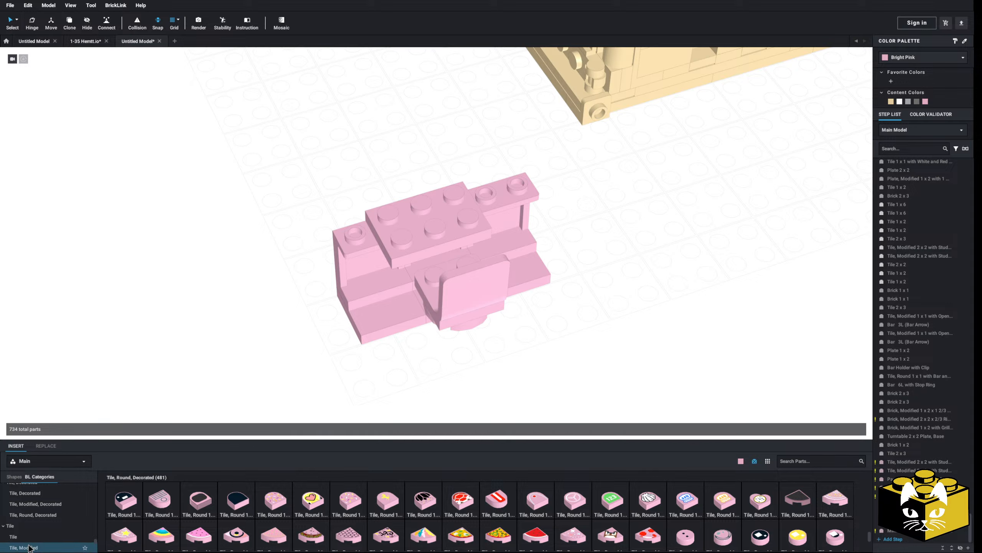
left_click(40, 535)
left_click_drag(167, 476, 241, 283)
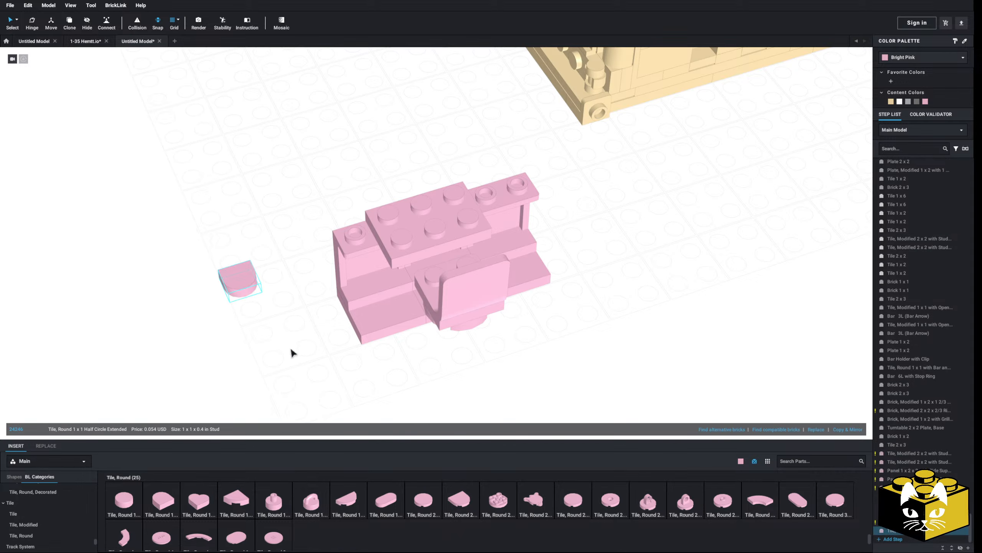
left_click(288, 352)
scroll(61, 524, "up", 1)
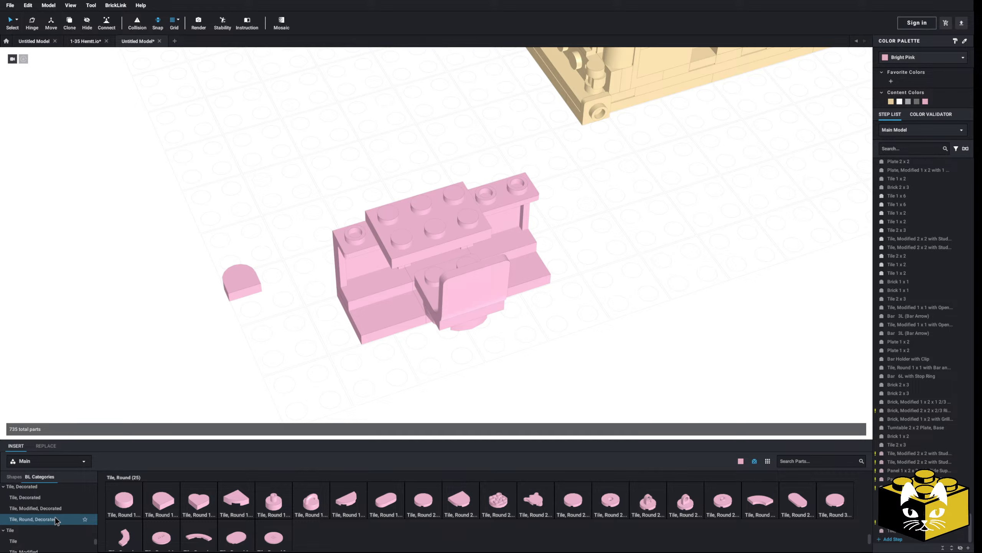
Step: Place a Tile 1 x 2 with Computer Keyboard Simple Pattern on the front studs of the desktop
left_click(56, 519)
left_click(44, 499)
scroll(45, 518, "up", 2)
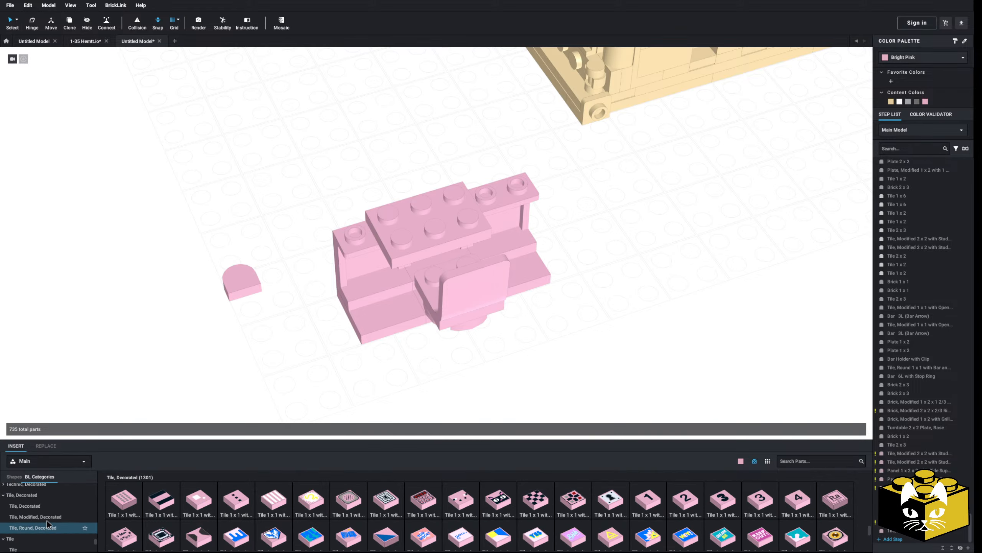
scroll(471, 496, "down", 10)
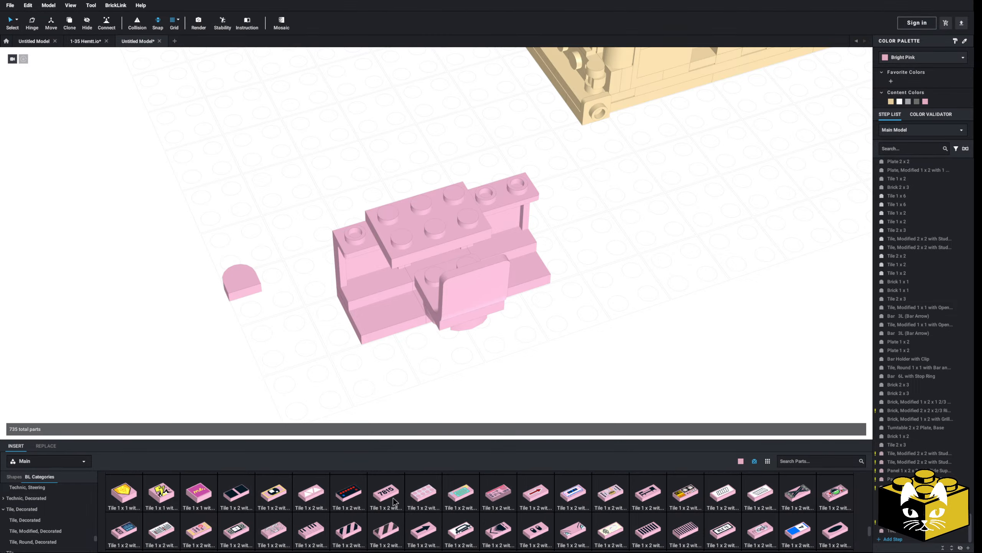
scroll(685, 515, "down", 5)
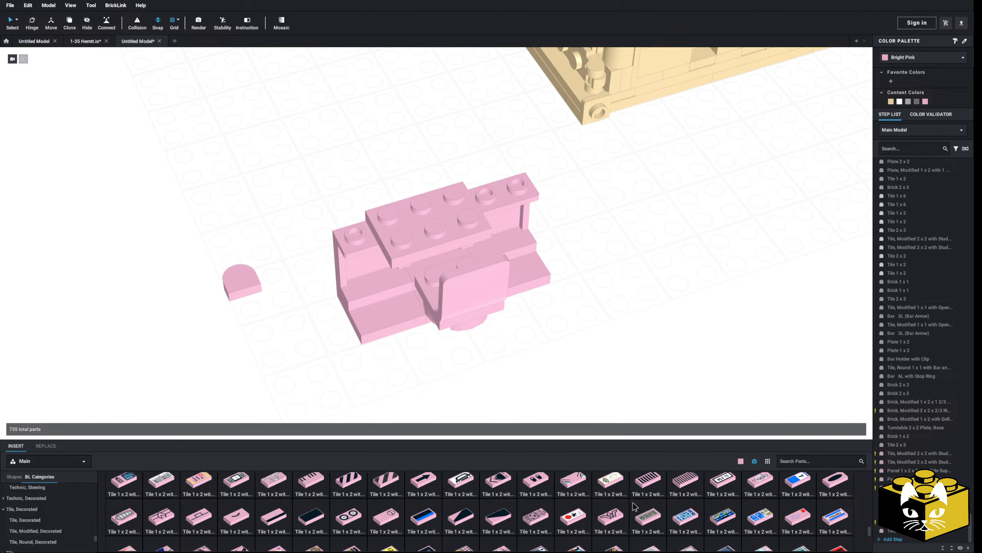
scroll(542, 505, "down", 3)
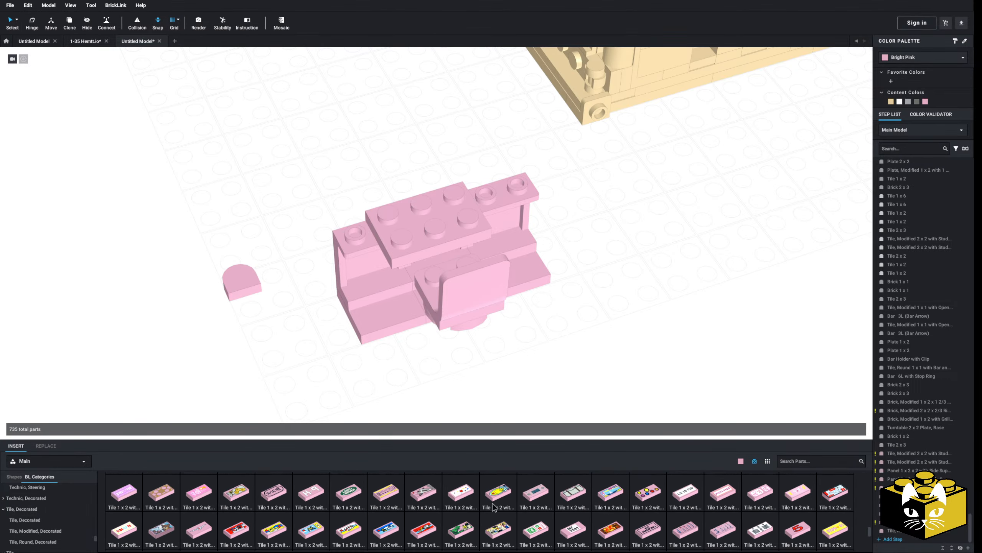
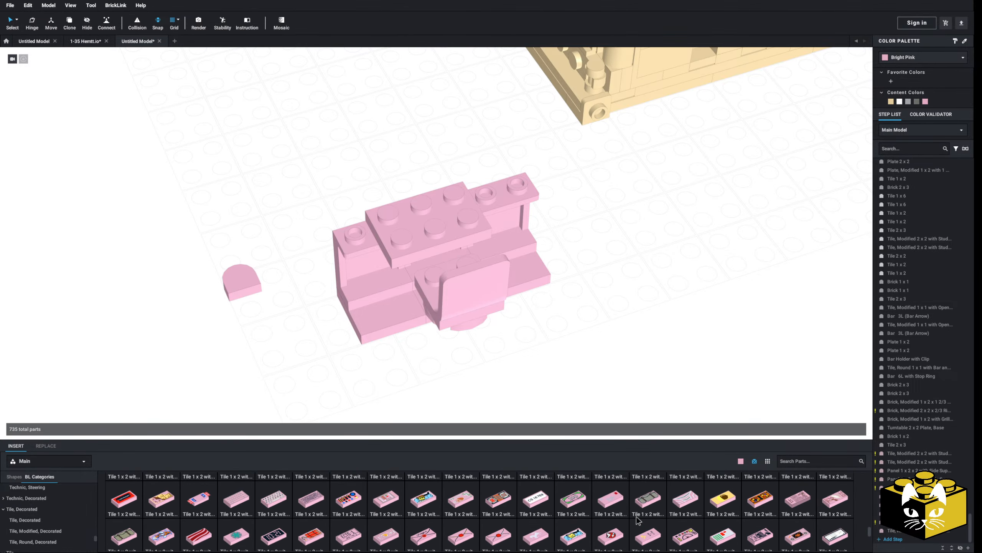
left_click(269, 501)
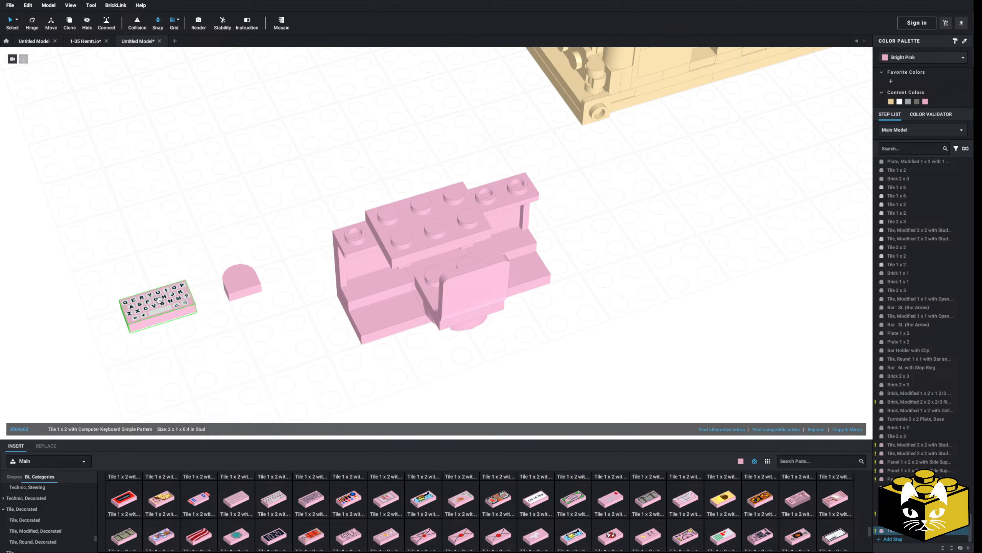
left_click(180, 295)
left_click(263, 350)
middle_click_drag(264, 355, 295, 351)
Step: Move the half circle tile from the baseplate onto the free front stud beside the keyboard
left_click_drag(282, 277, 514, 212)
left_click(344, 324)
middle_click_drag(345, 325, 284, 334)
Step: Place a Tile 2 x 2 with Computer Monitor Pattern 3 on the baseplate beside the desk
scroll(169, 536, "down", 5)
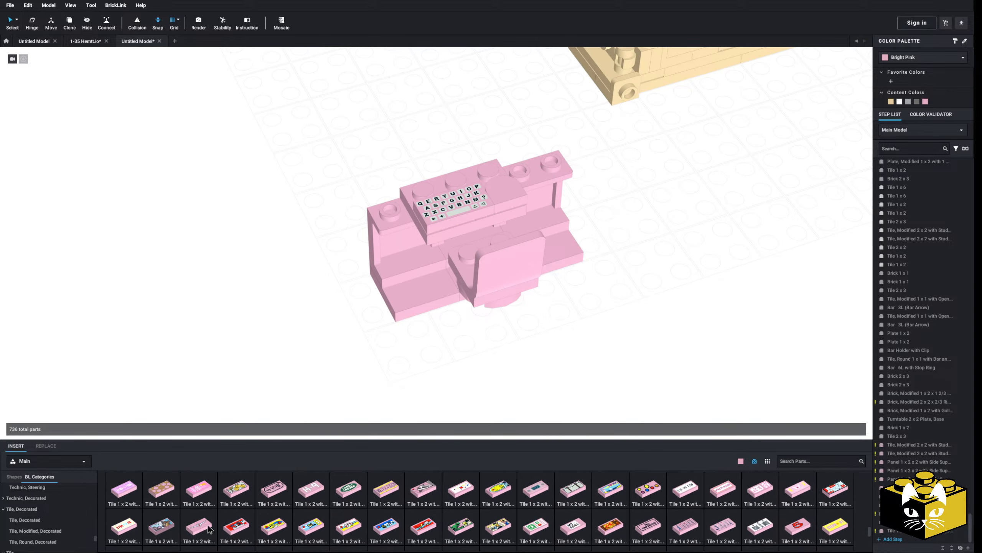
scroll(374, 517, "down", 5)
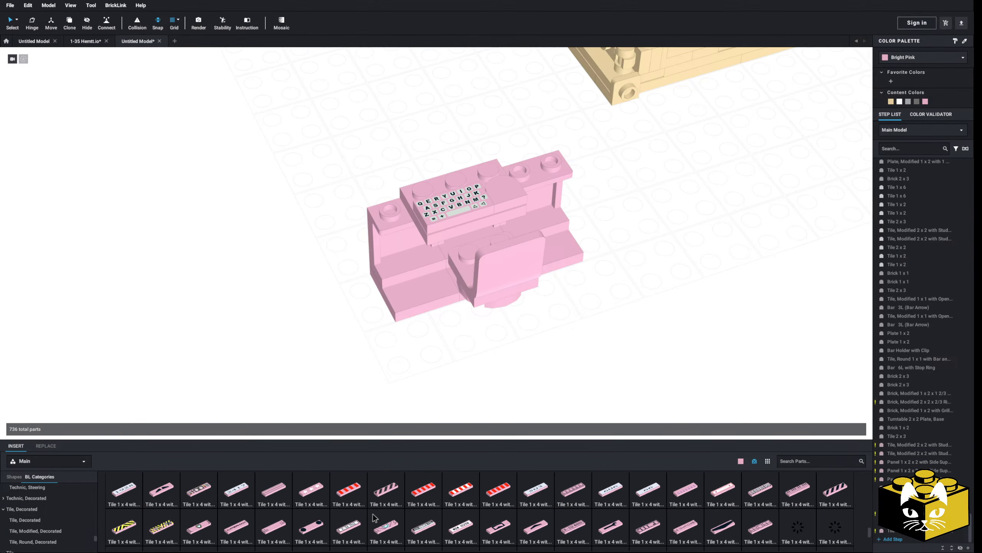
scroll(375, 516, "down", 6)
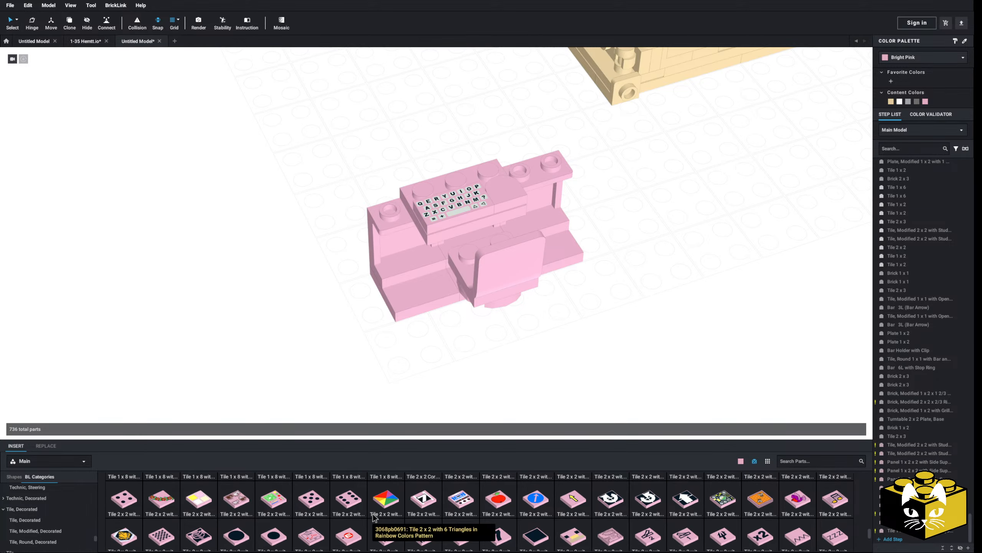
scroll(374, 517, "down", 2)
scroll(375, 517, "up", 2)
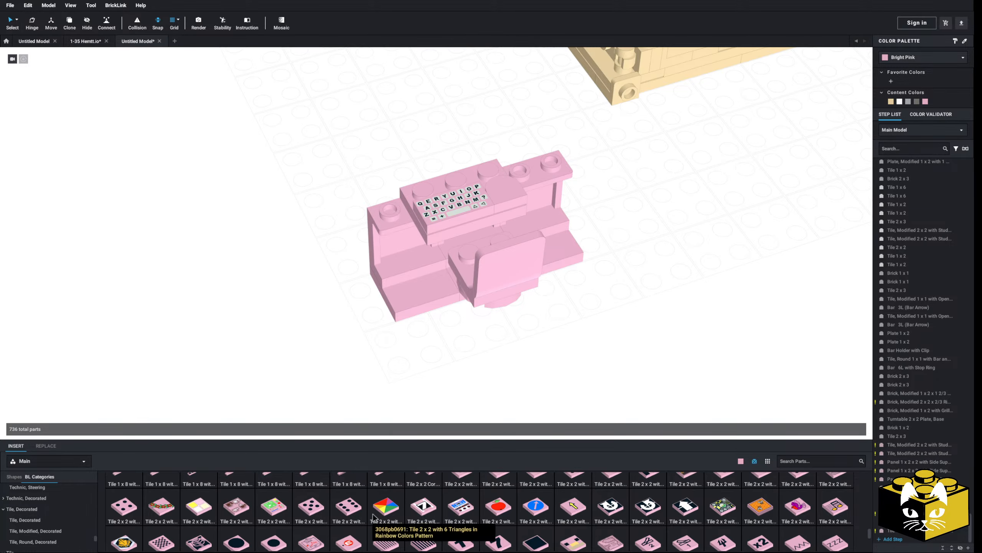
scroll(374, 516, "down", 5)
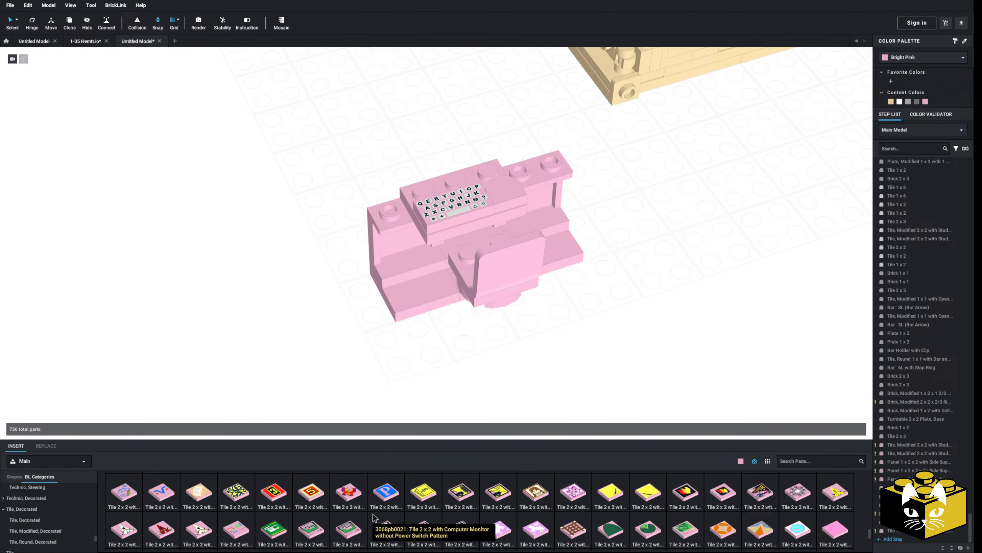
left_click(677, 534)
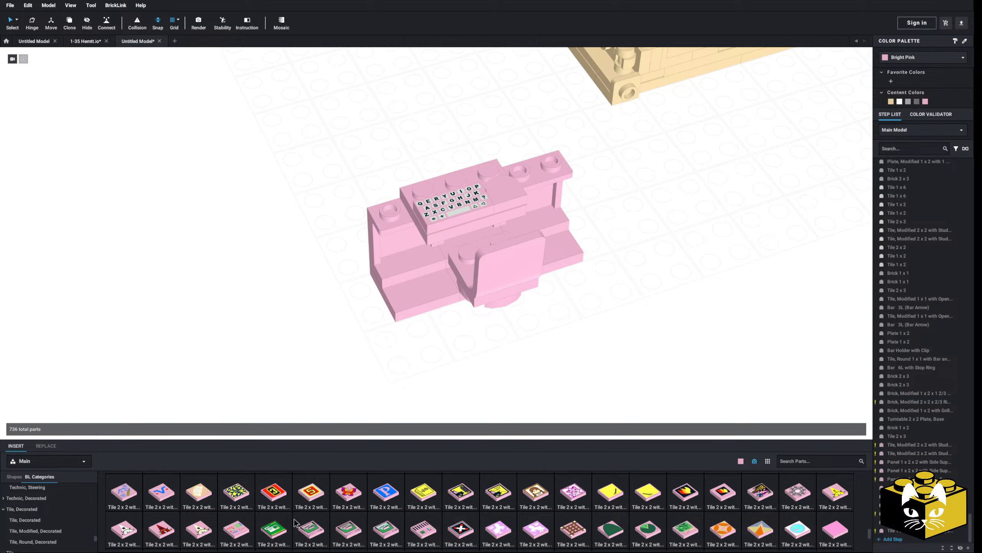
left_click(271, 531)
middle_click_drag(183, 387, 325, 356)
right_click_drag(325, 356, 310, 362)
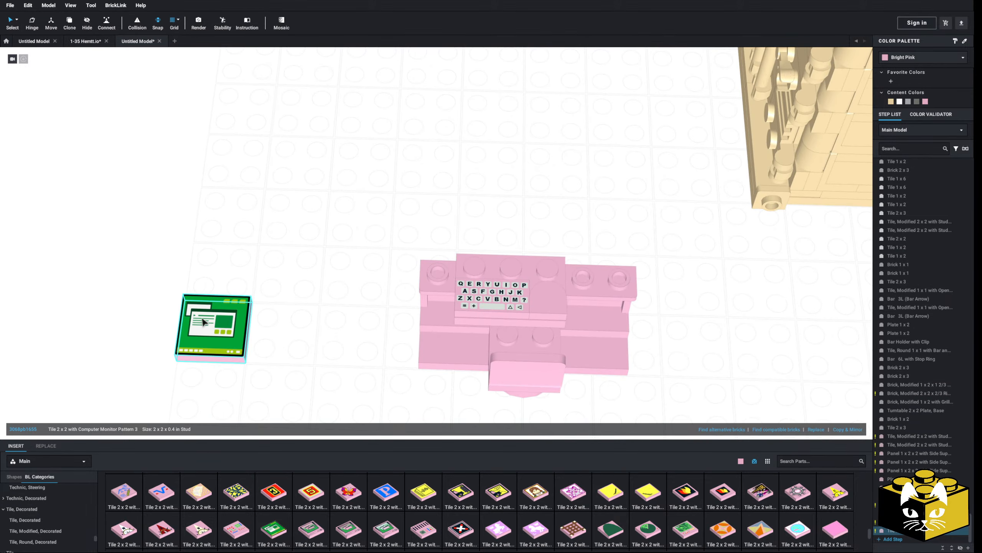
Step: Recolour the computer monitor tile White and place a copy directly beside it
left_click(895, 60)
left_click(907, 68)
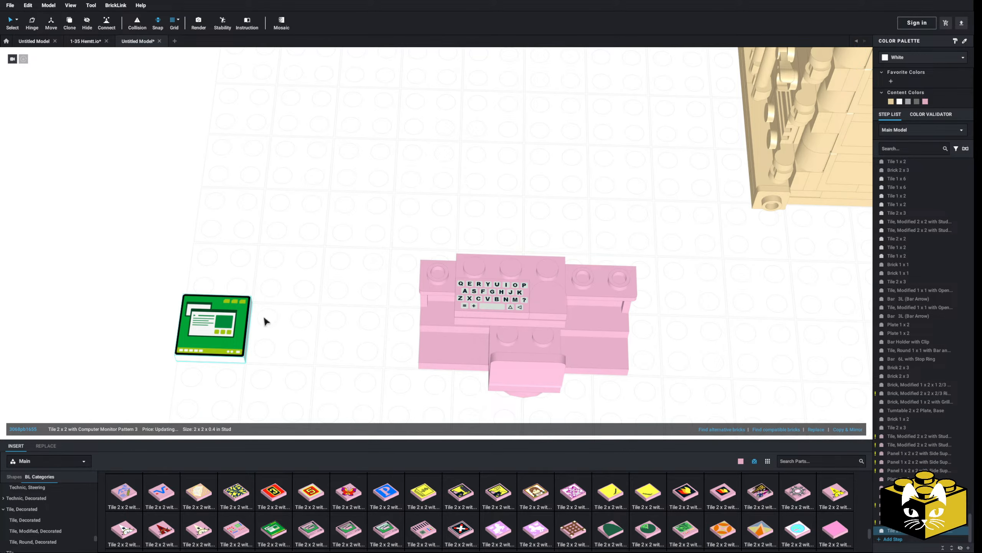
left_click(843, 431)
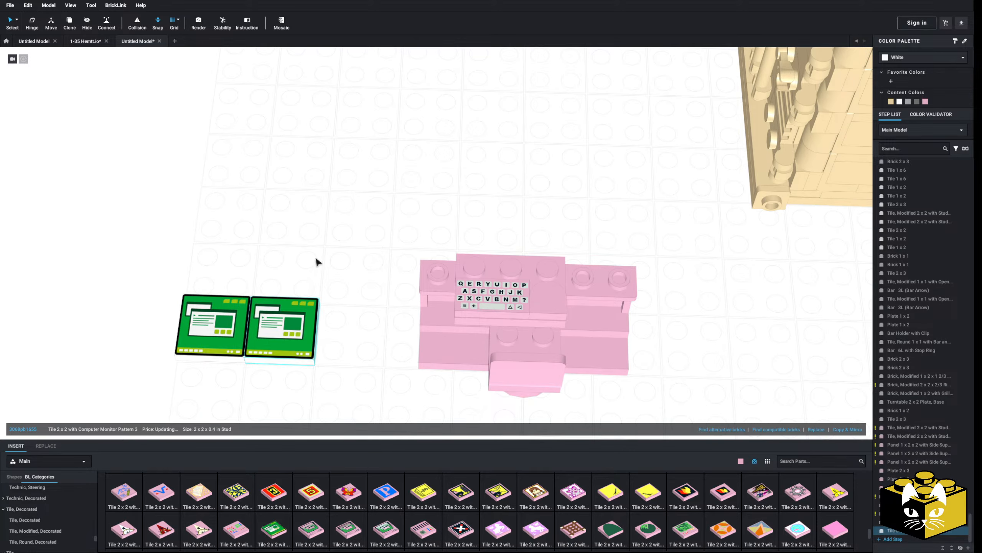
Step: Try removing both computer monitor tiles and undo the removal
left_click_drag(315, 259, 179, 338)
right_click(216, 322)
left_click(232, 358)
right_click(288, 249)
left_click(259, 244)
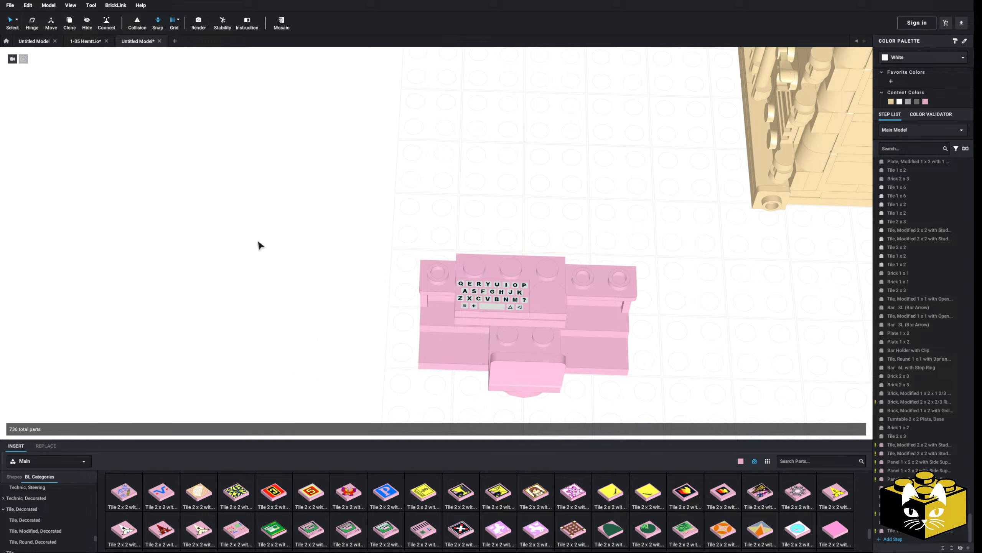
key("ctrl+z")
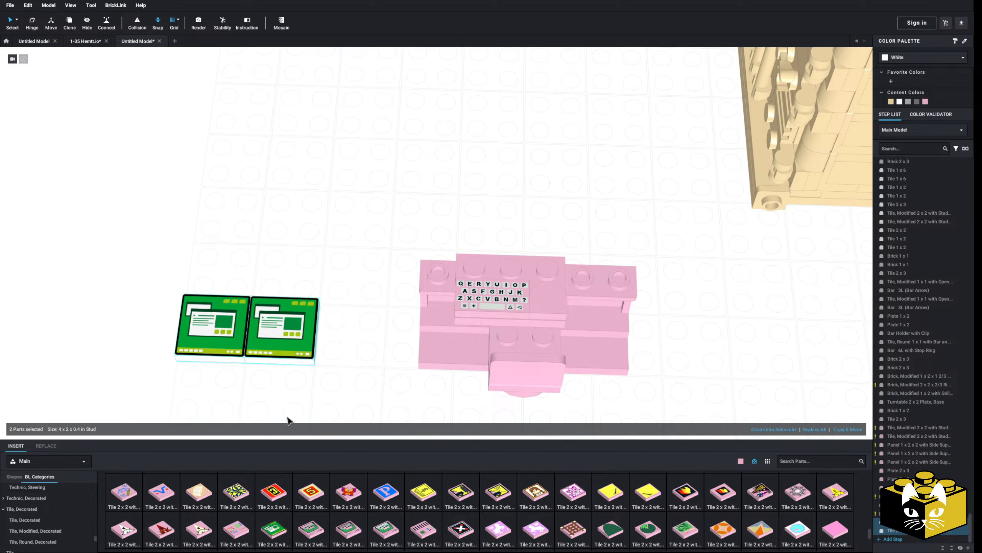
Step: Browse the larger decorated tiles and try out the Tile 2 x 4 with Black 'OLD 717' and Engine Grille Pattern, removing it again
scroll(334, 494, "down", 2)
scroll(333, 494, "down", 6)
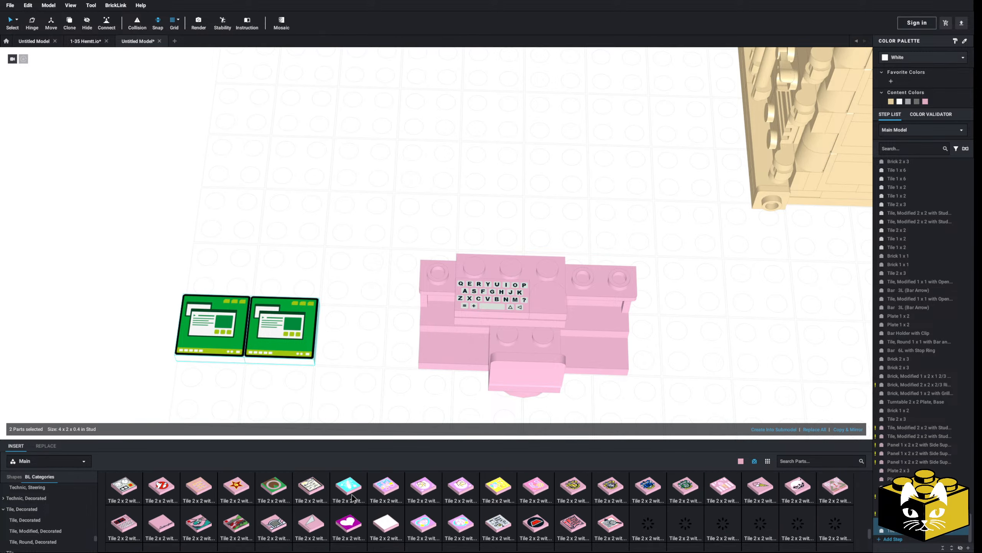
scroll(464, 507, "down", 8)
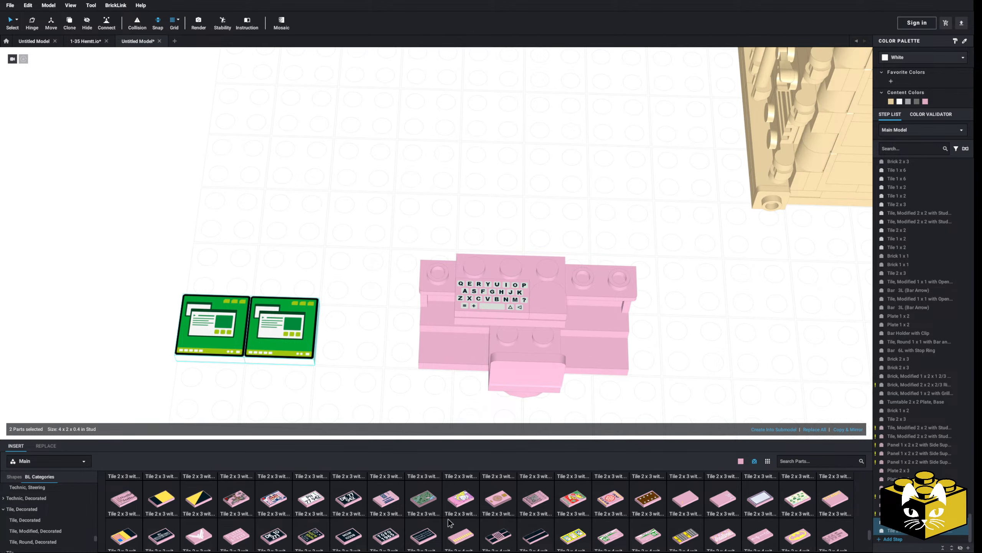
scroll(432, 528, "up", 2)
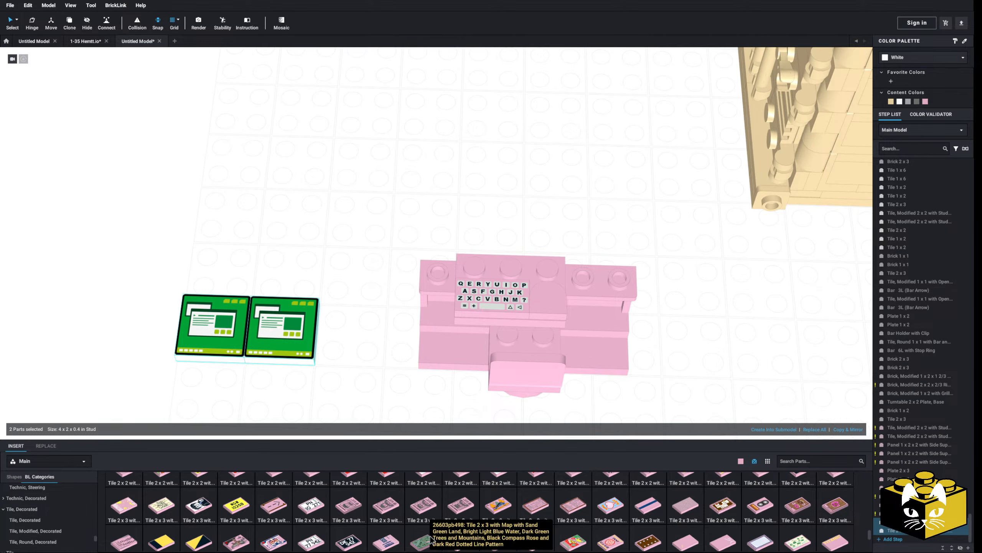
scroll(457, 529, "down", 3)
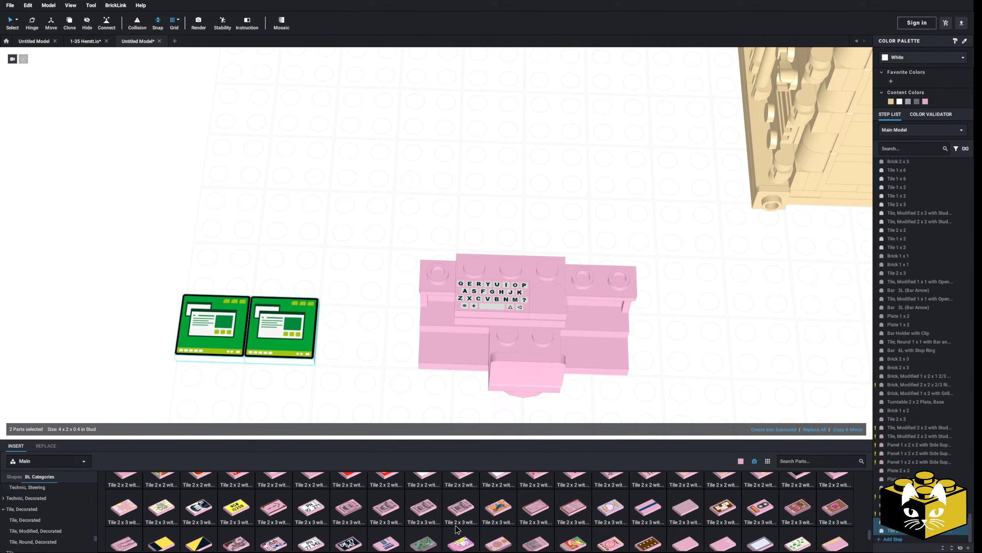
scroll(456, 529, "down", 3)
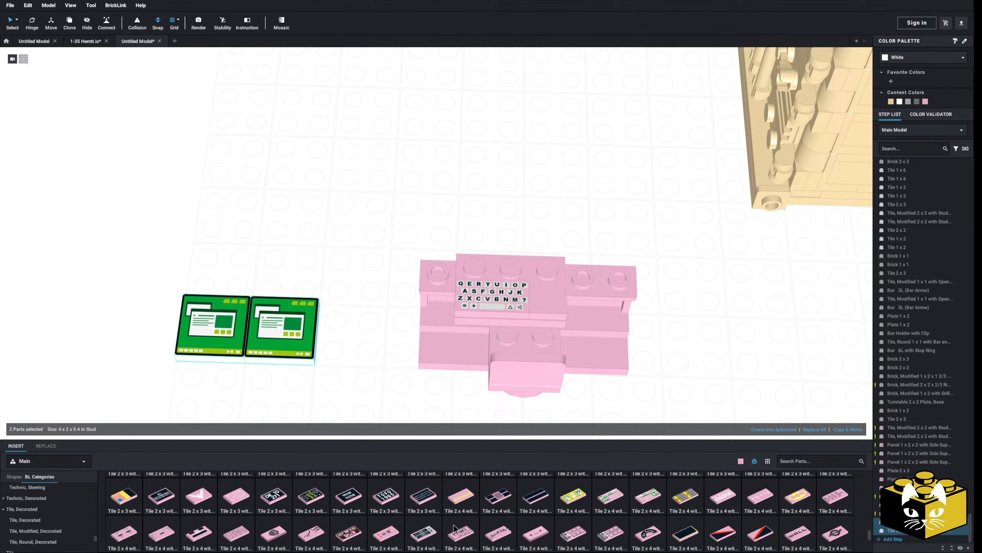
scroll(451, 527, "down", 3)
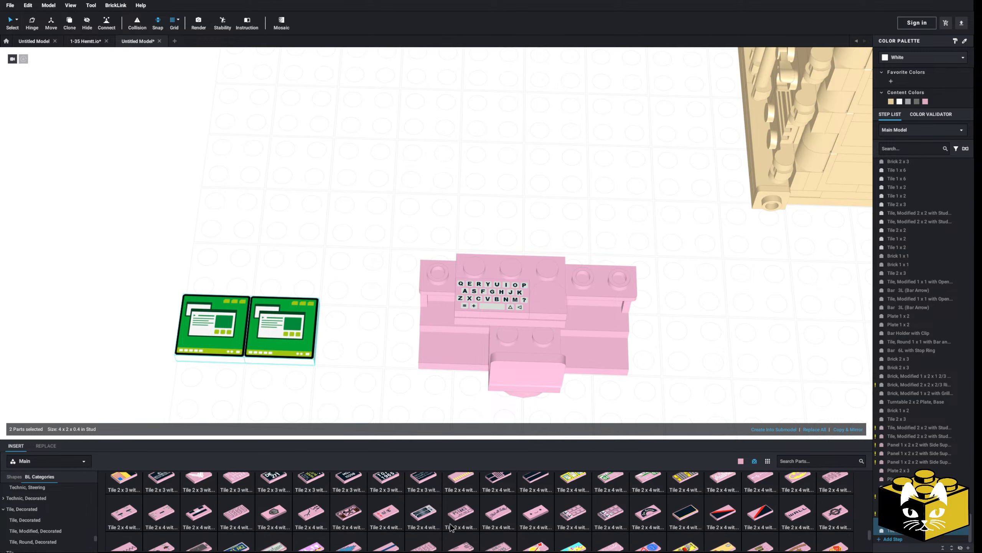
left_click(451, 527)
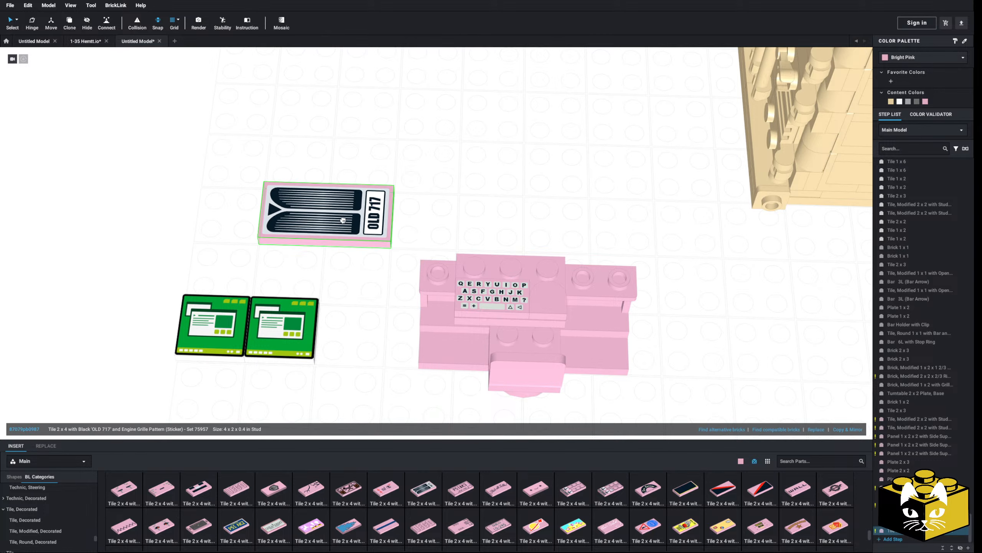
key("Right")
key("Delete")
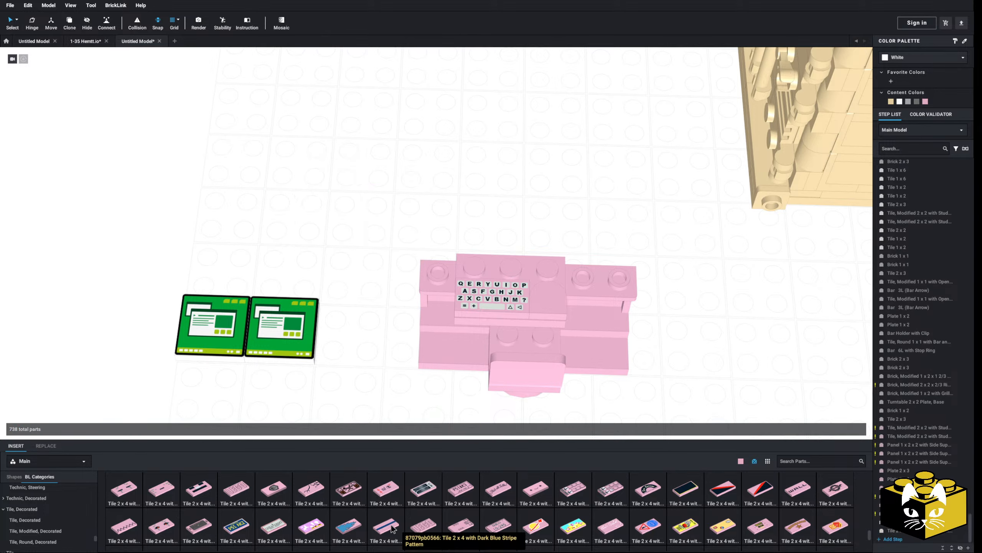
Step: Try out further decorated 2 x 4 tiles, including the Magenta and White Striped Bars pattern, and delete them again
scroll(393, 526, "down", 3)
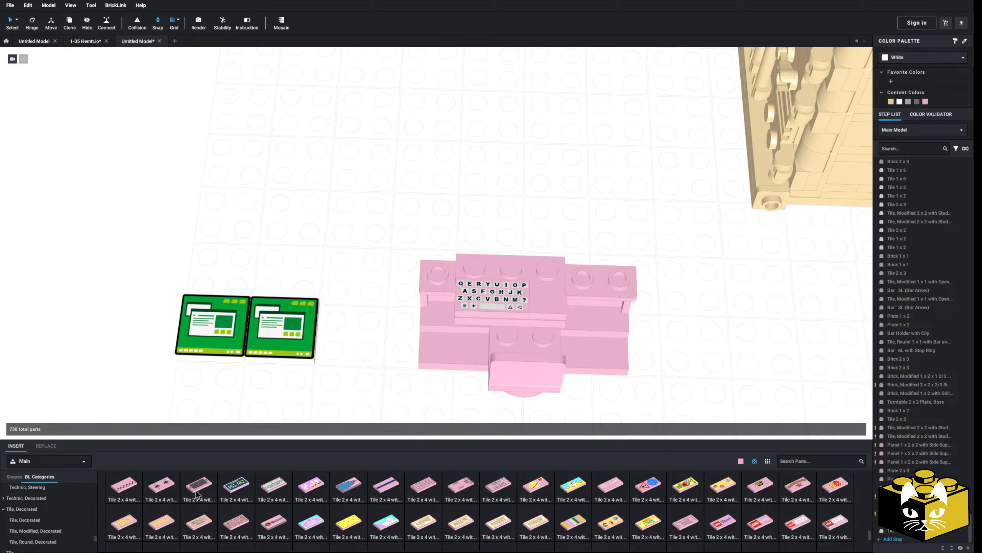
left_click(200, 489)
key("Delete")
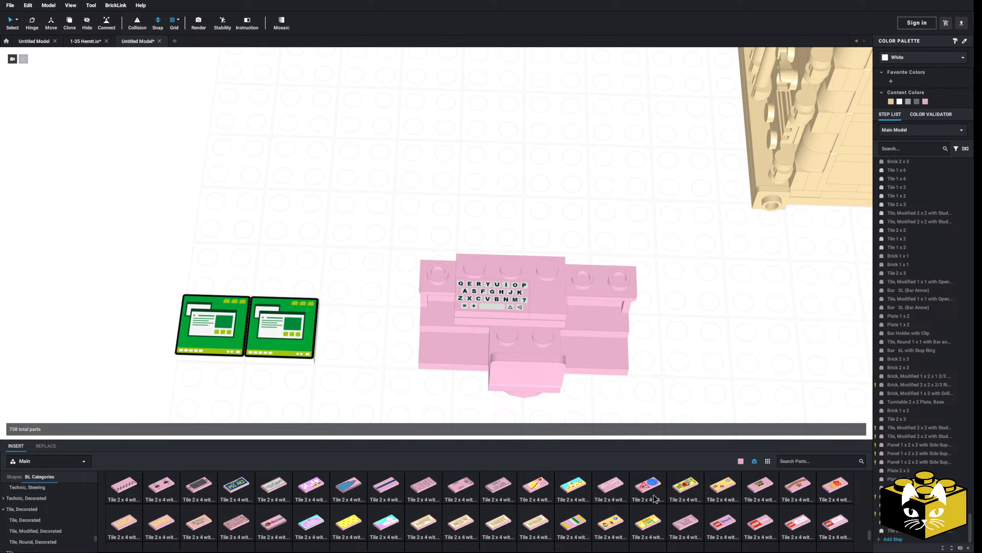
scroll(726, 508, "down", 3)
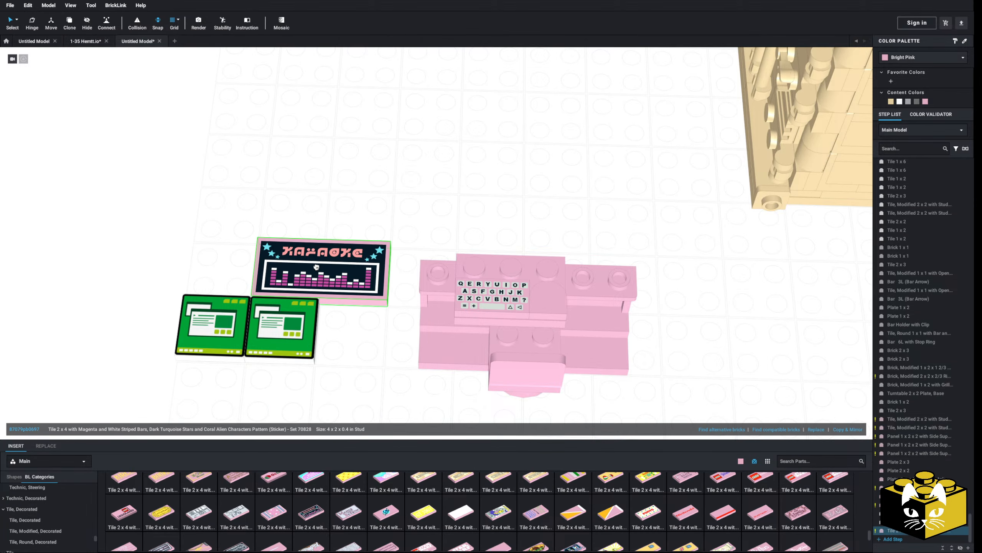
key("Delete")
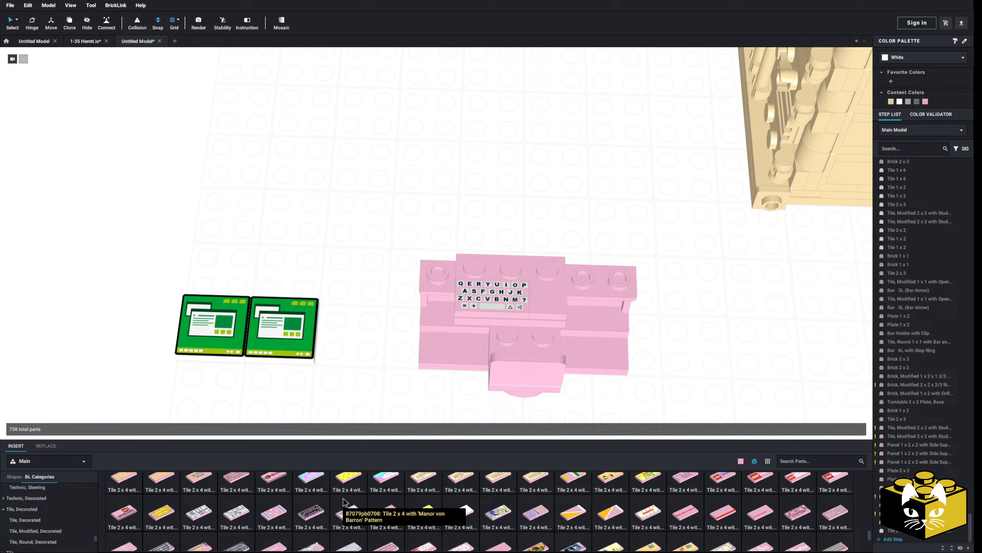
Step: Try out the Tile 2 x 4 with Lunar Lander Hull Plates Pattern 1 and another decorated 2 x 4 tile, deleting both
left_click(196, 517)
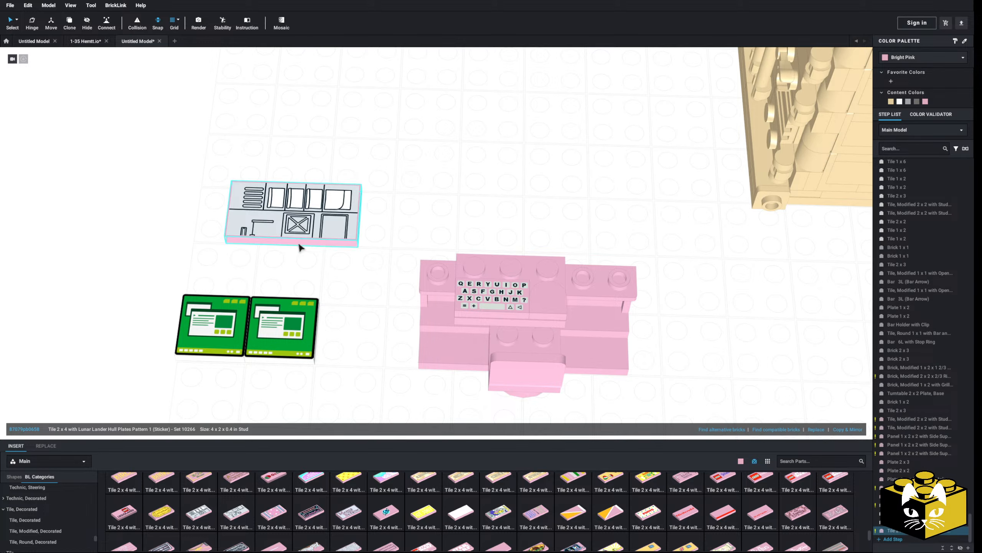
key("Delete")
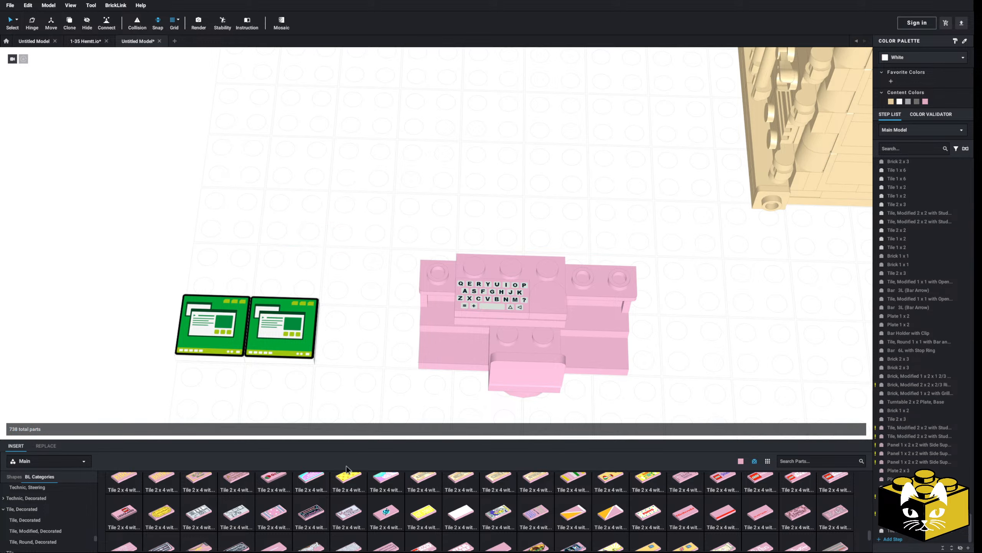
scroll(311, 494, "down", 1)
scroll(310, 493, "down", 1)
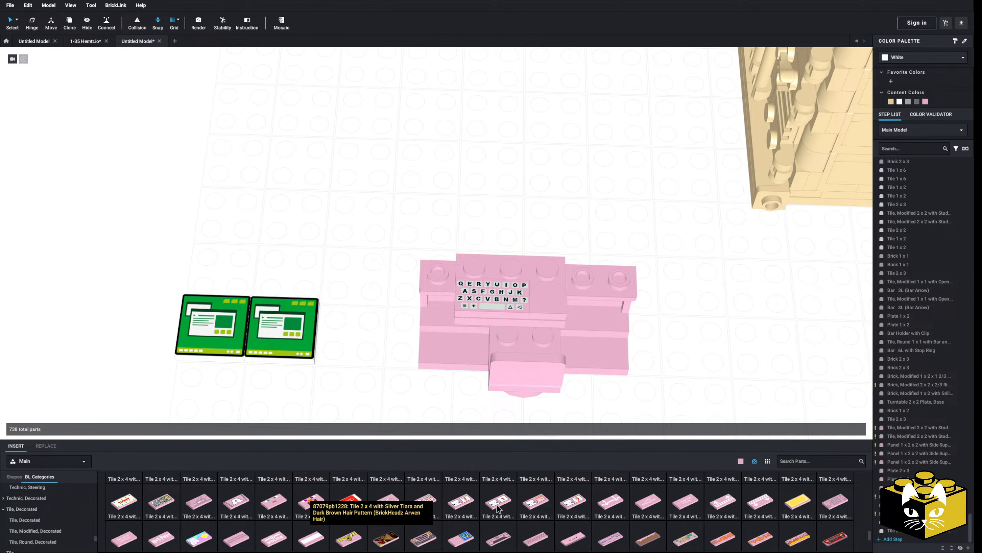
scroll(731, 507, "down", 1)
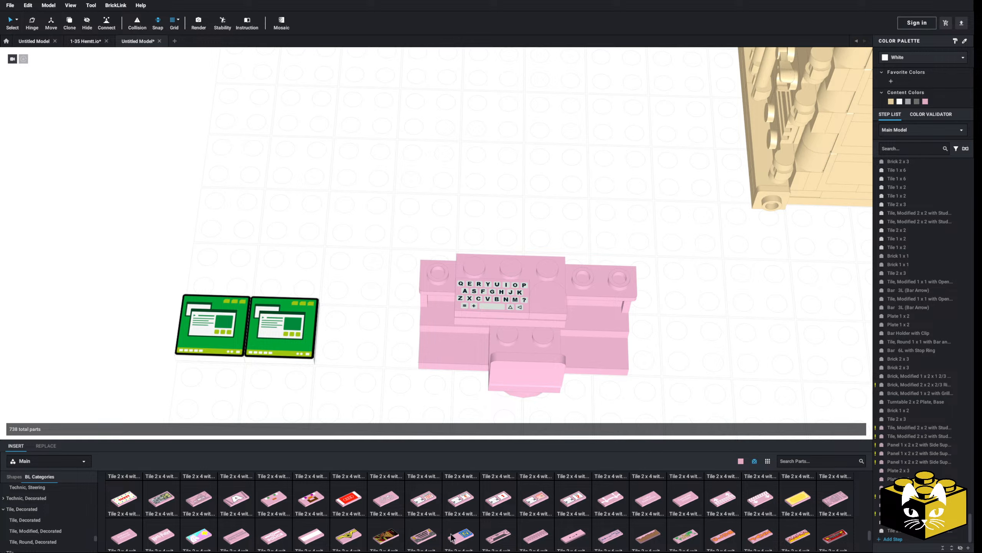
left_click_drag(386, 535, 333, 243)
key("Delete")
scroll(385, 496, "up", 3)
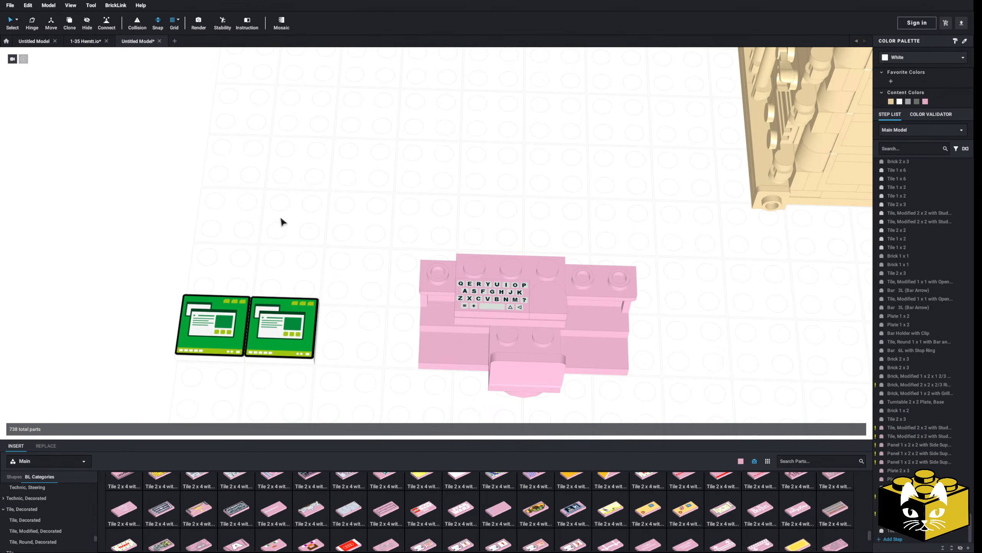
Step: Duplicate the two computer monitor tiles and place the copied pair on the baseplate behind the originals
left_click(236, 326)
left_click(252, 323, "ctrl")
right_click(250, 323)
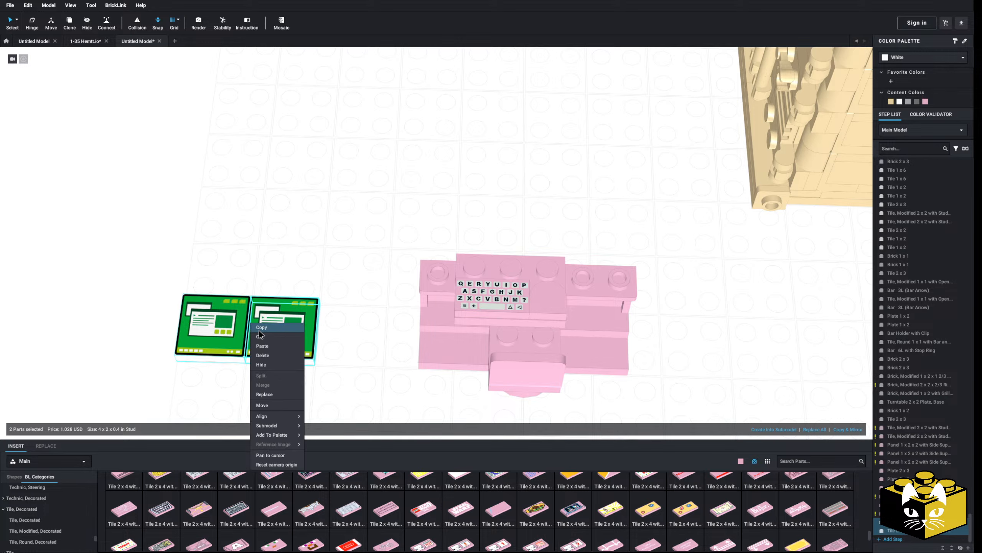
left_click(260, 336)
right_click(310, 234)
left_click(318, 258)
left_click(259, 248)
left_click(334, 274)
Step: Place a Tile 1 x 2 from the Tile category on the left end of the desk top
middle_click_drag(433, 292, 347, 291)
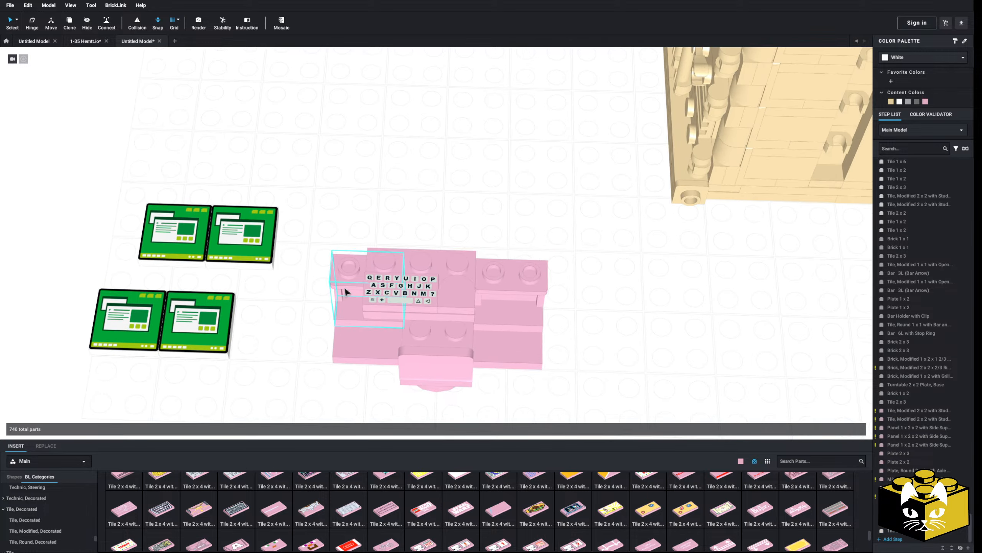
right_click_drag(346, 292, 317, 300)
middle_click_drag(317, 301, 288, 310)
scroll(289, 310, "up", 1)
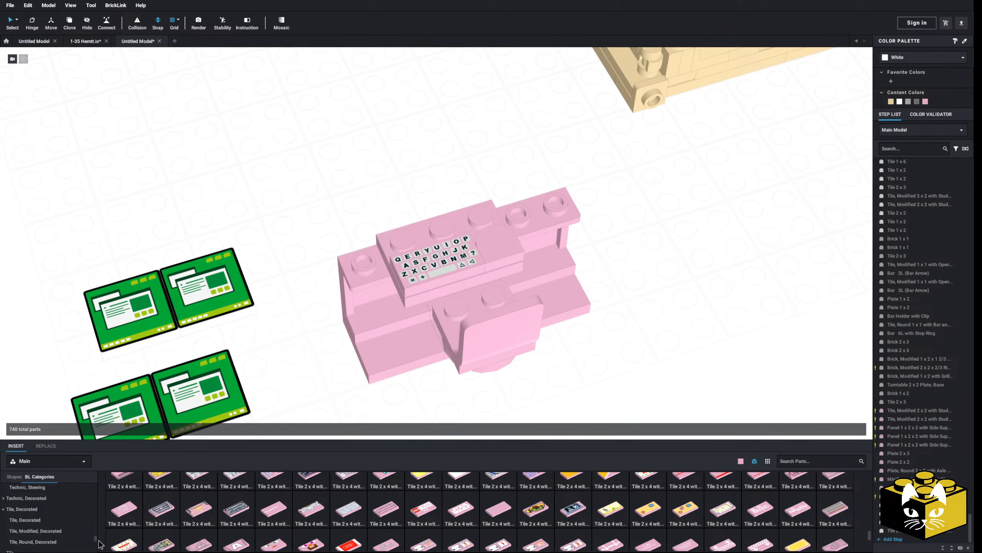
scroll(94, 527, "up", 20)
scroll(63, 504, "down", 2)
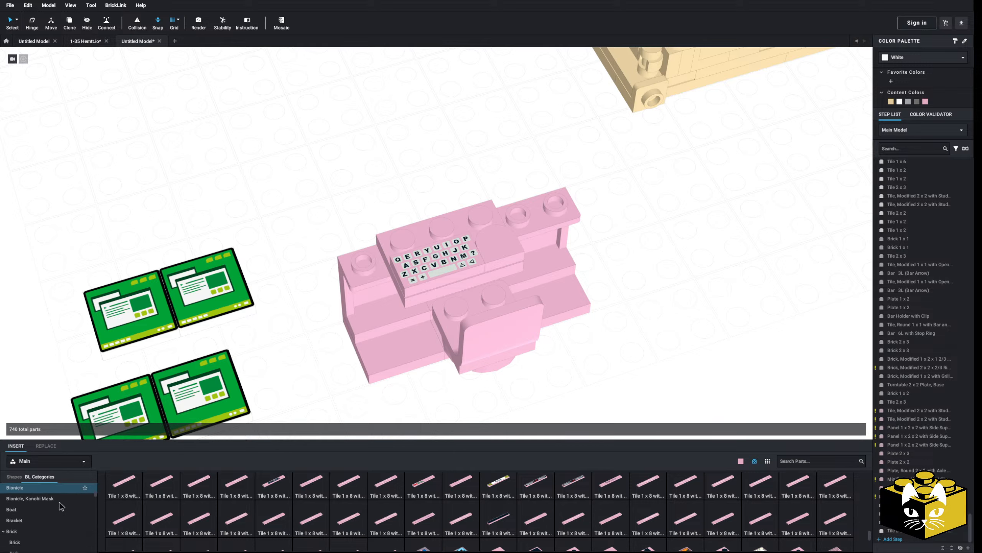
scroll(62, 506, "down", 5)
scroll(62, 506, "down", 15)
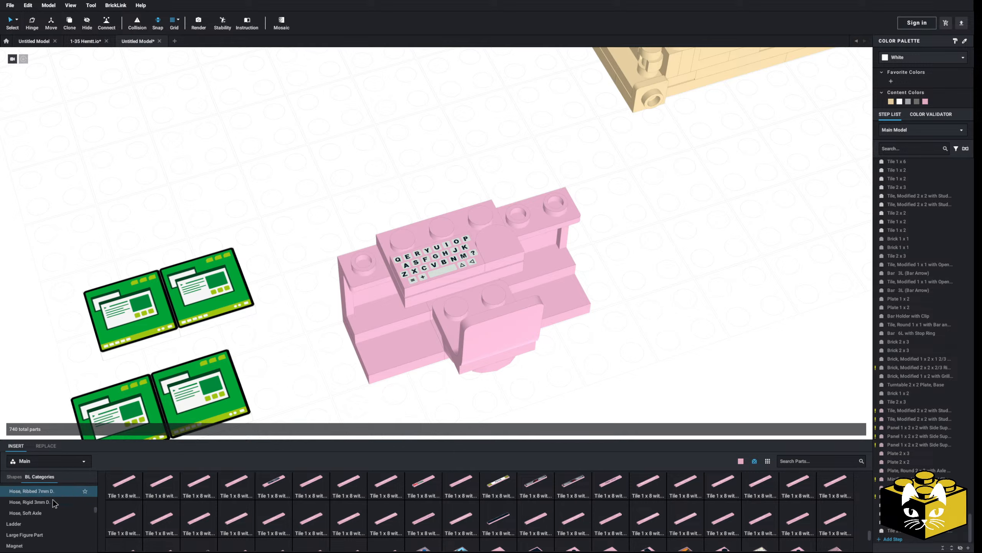
scroll(52, 503, "down", 7)
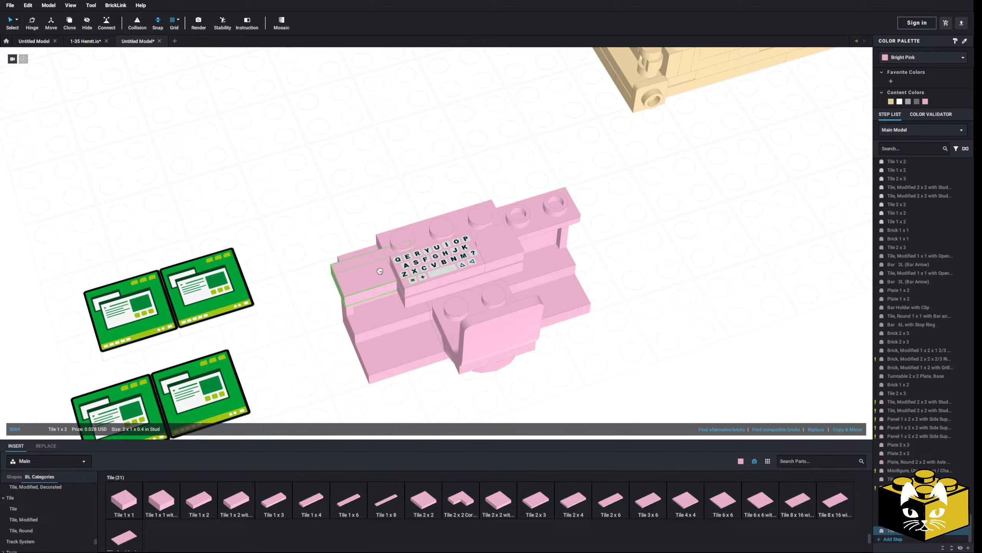
Step: Copy a desk piece and paste it onto the right end of the desk top as cover
left_click(396, 363)
right_click(397, 360)
left_click(678, 298)
right_click_drag(678, 298, 692, 322)
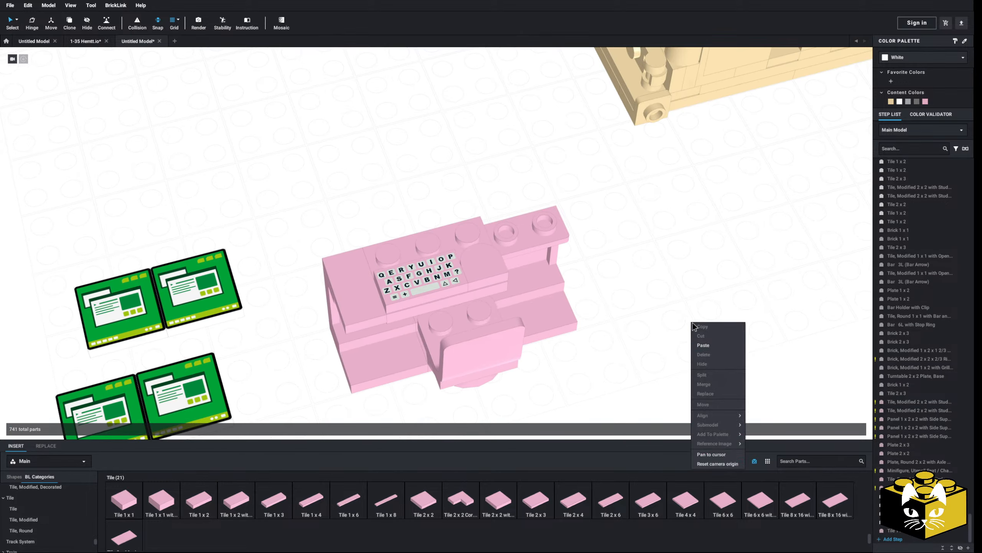
left_click(717, 348)
left_click(542, 233)
left_click(697, 310)
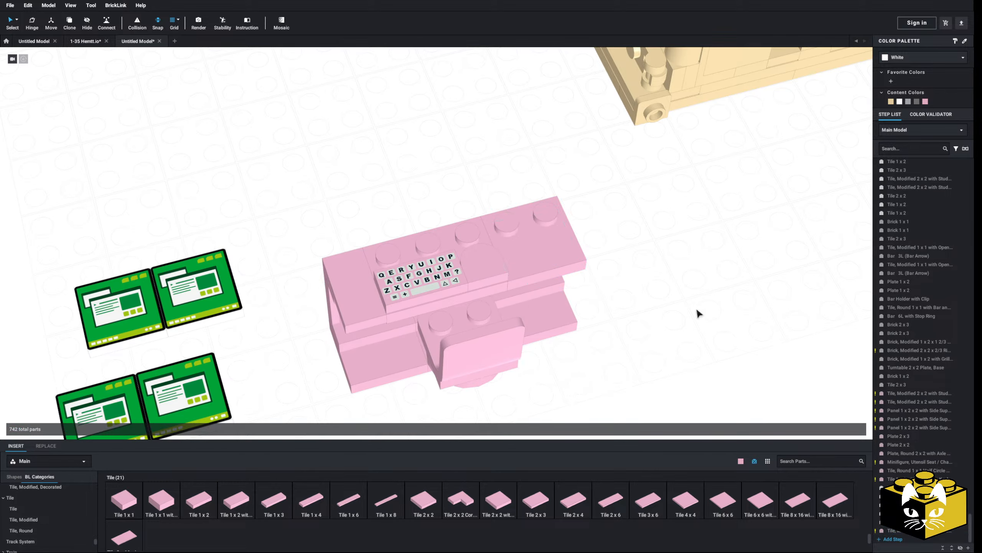
Step: Place a hinge brick base from the Hinge category on the desk top behind the keyboard
middle_click_drag(271, 387, 325, 346)
scroll(80, 517, "down", 1)
scroll(82, 518, "up", 15)
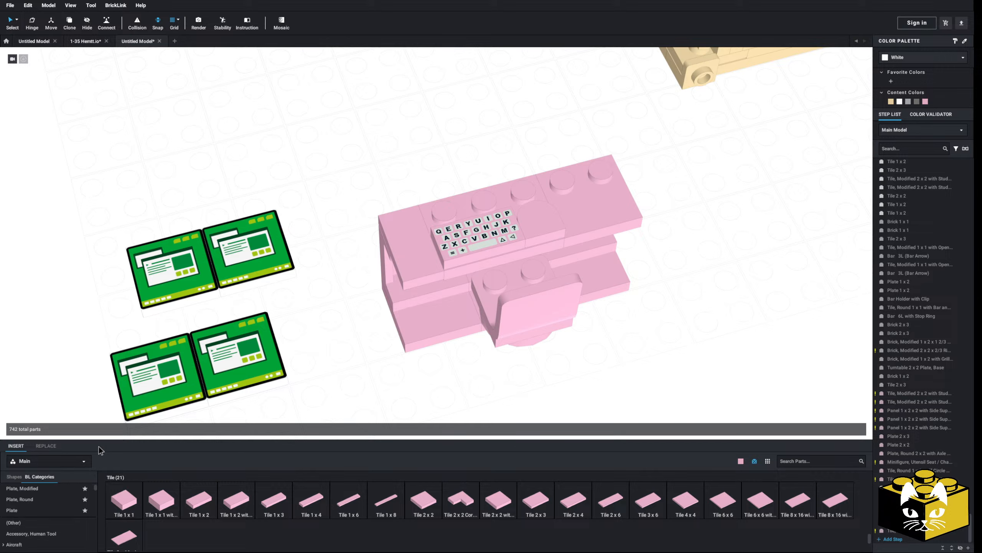
scroll(61, 493, "down", 2)
scroll(56, 500, "down", 1)
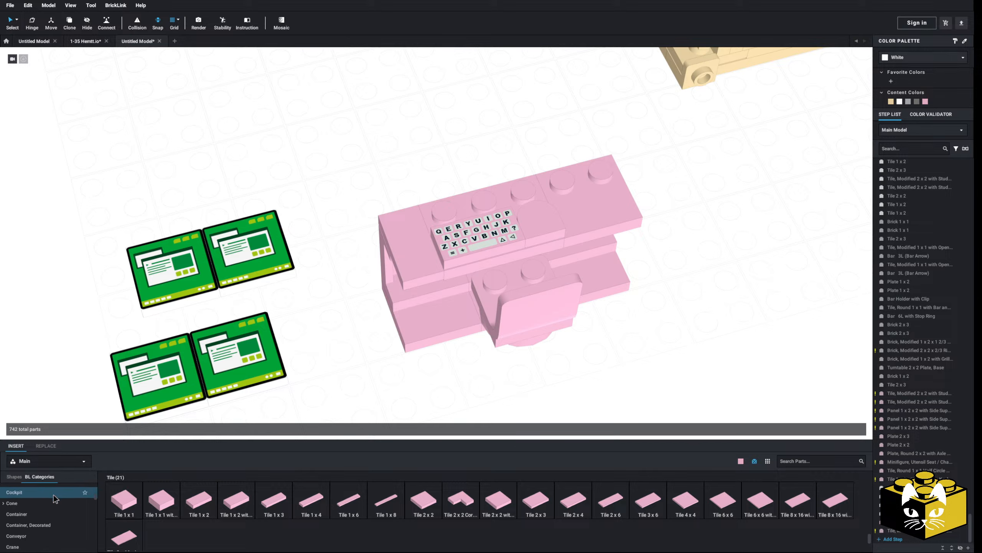
scroll(55, 498, "down", 1)
scroll(55, 499, "down", 2)
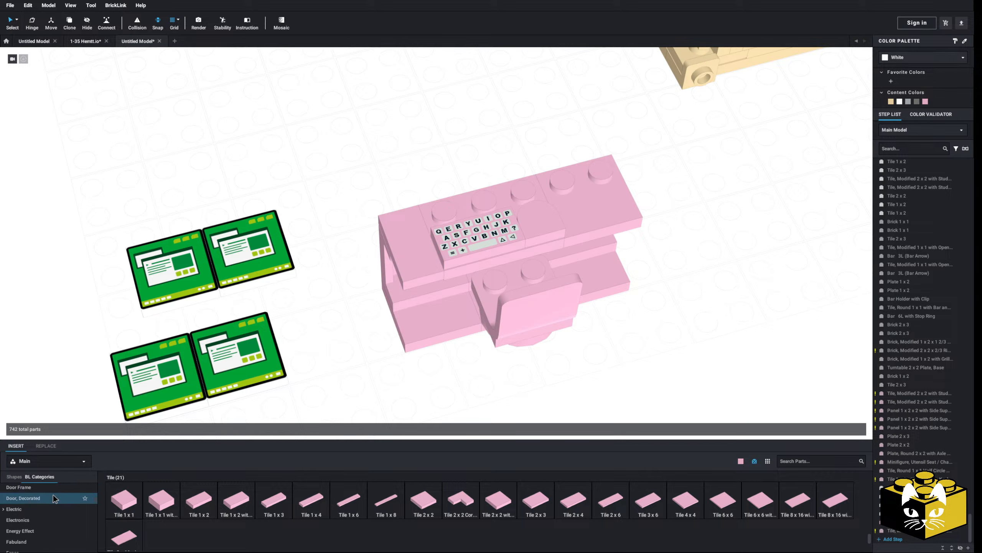
scroll(44, 505, "down", 1)
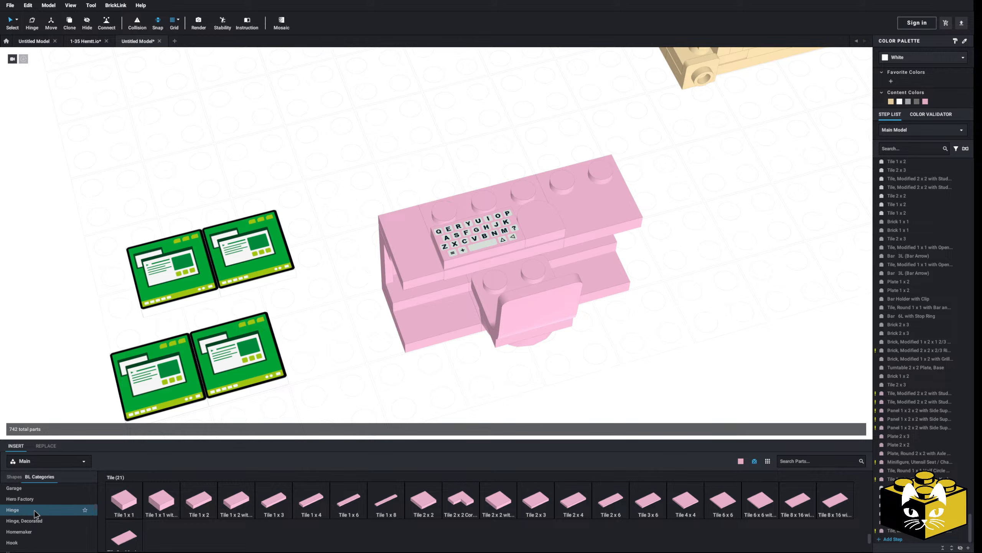
left_click(34, 510)
left_click_drag(351, 496, 507, 195)
left_click(364, 223)
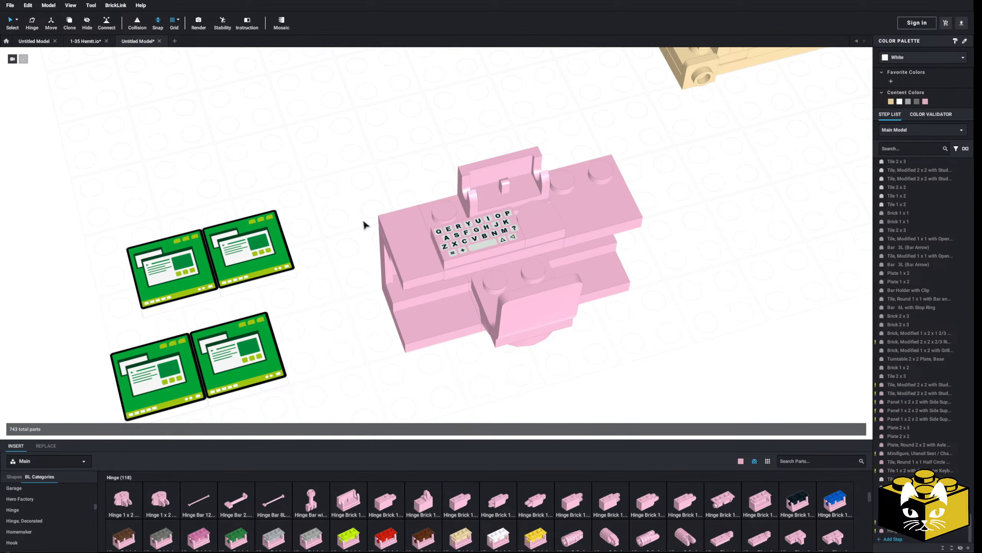
Step: Add the matching hinge top to the hinge base and copy-mirror the assembly to form two hinges side by side
scroll(363, 224, "down", 1)
scroll(70, 506, "up", 3)
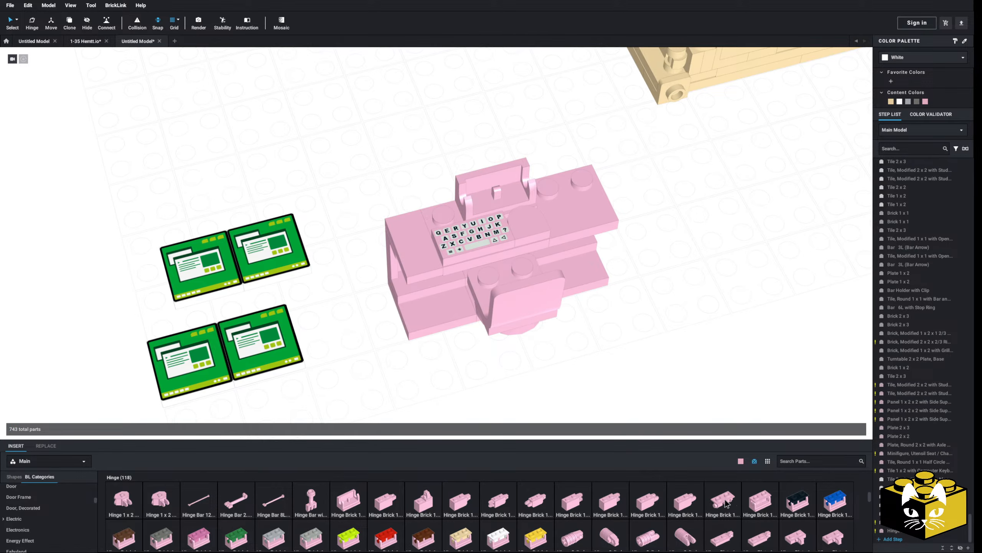
left_click_drag(727, 503, 444, 221)
left_click(479, 212, "ctrl")
right_click_drag(722, 349, 692, 329)
left_click(850, 430)
left_click(624, 333)
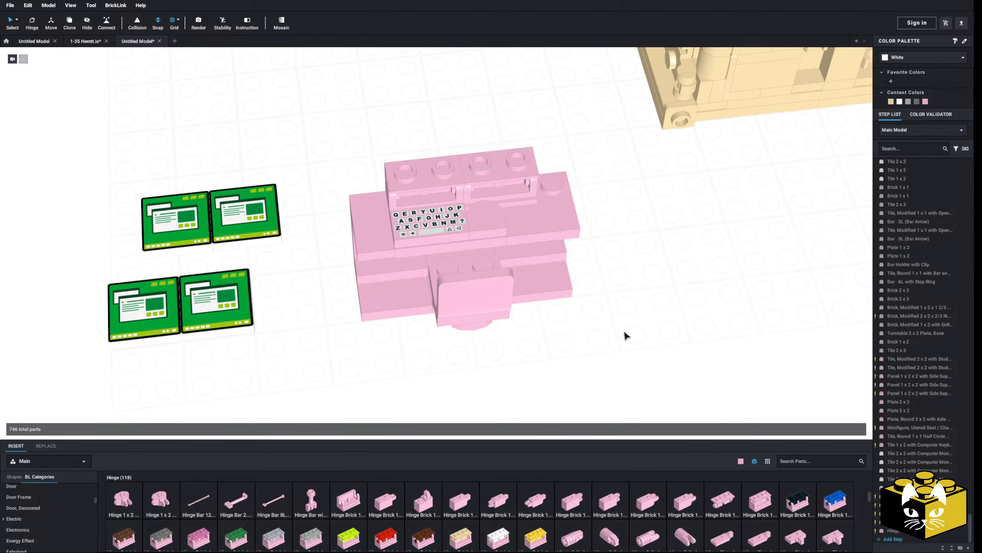
Step: Move one pair of computer monitor tiles onto the two hinge tops on the desk
right_click_drag(624, 333, 629, 335)
left_click(356, 290)
left_click(336, 293, "ctrl")
middle_click_drag(336, 293, 253, 374)
left_click_drag(253, 375, 475, 140)
left_click(337, 182)
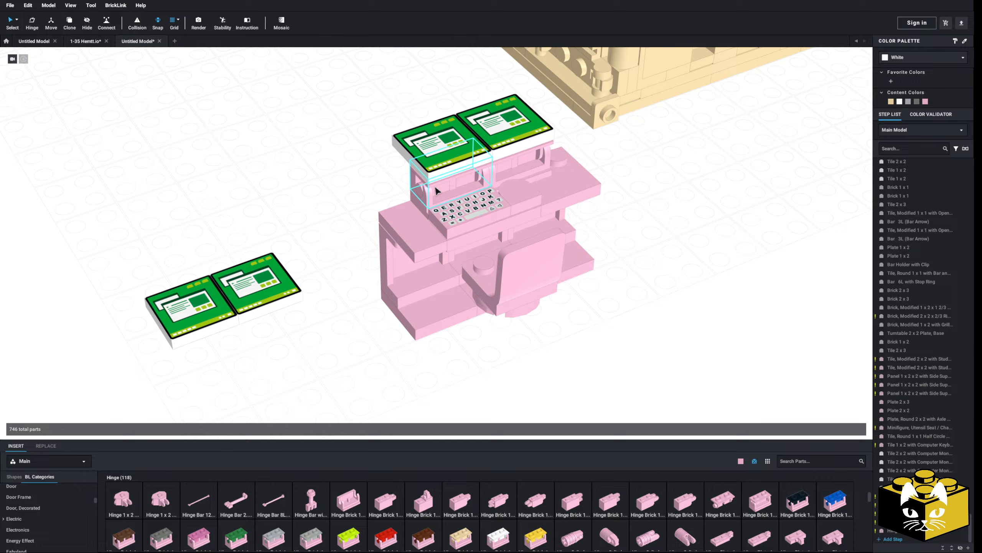
Step: Tilt both monitor tiles together with their hinge tops 60 degrees towards the seat
left_click(451, 166, "ctrl")
left_click(503, 135, "ctrl")
left_click(512, 154, "ctrl")
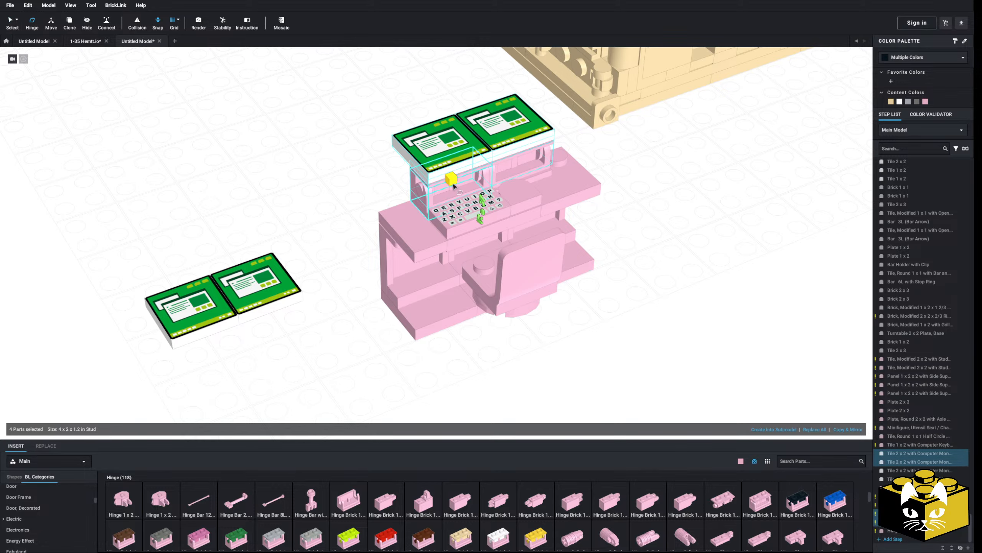
left_click_drag(483, 215, 466, 221)
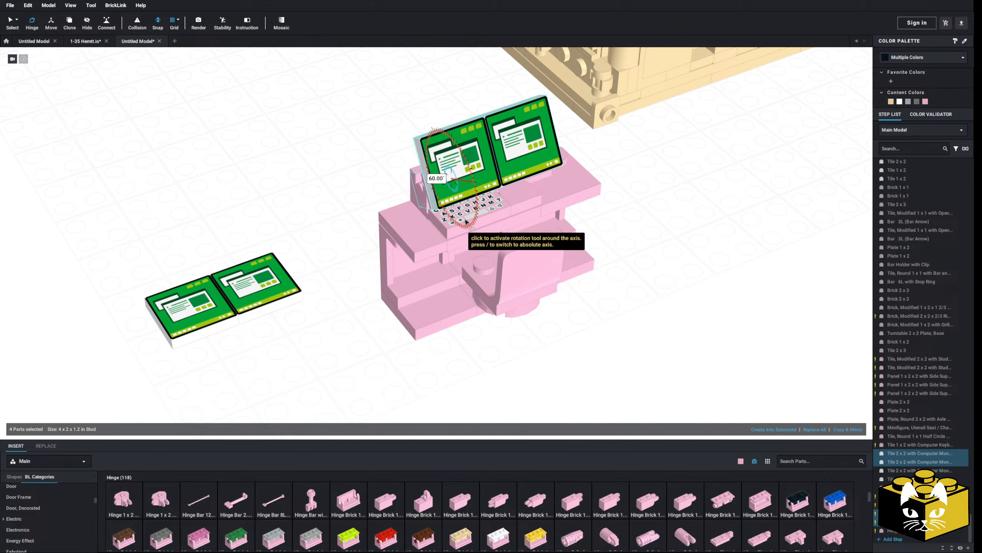
left_click(336, 204)
Step: Select all bright pink workstation parts by color and recolor them White
scroll(324, 208, "down", 4)
right_click_drag(324, 208, 129, 93)
mouse_move(165, 209)
right_mouse_down()
mouse_move(154, 183)
mouse_move(155, 196)
right_mouse_up()
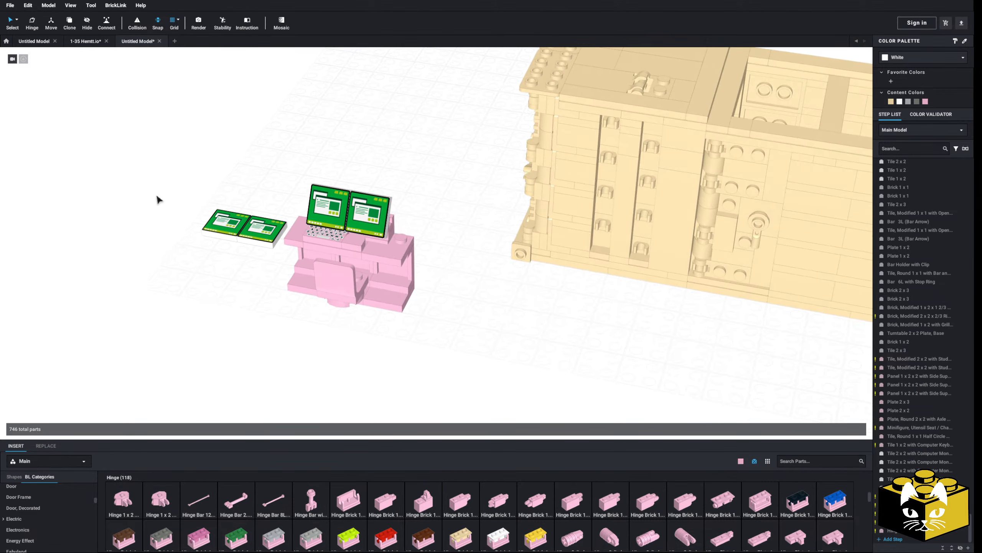
left_click(17, 20)
left_click(27, 56)
left_click(392, 289)
left_click(899, 102)
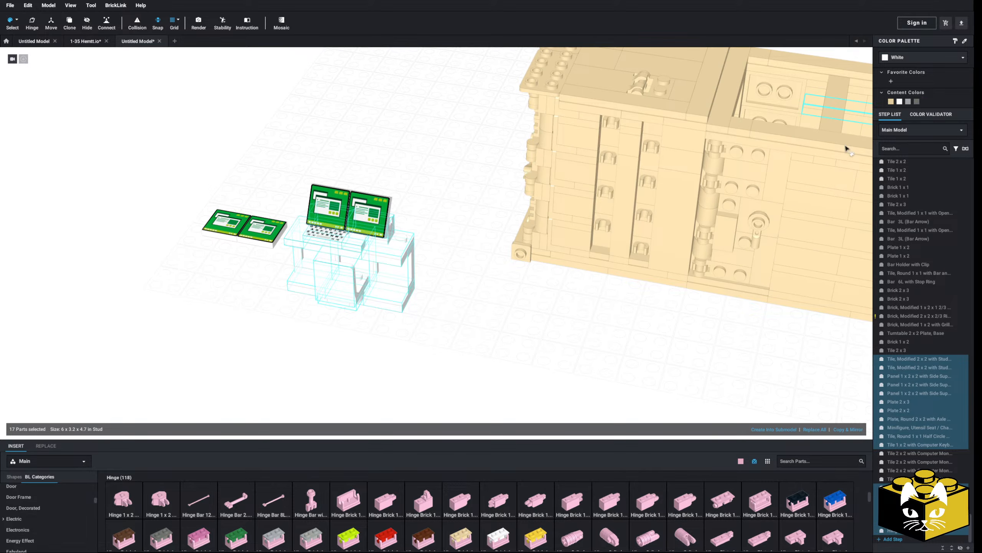
left_click(459, 355)
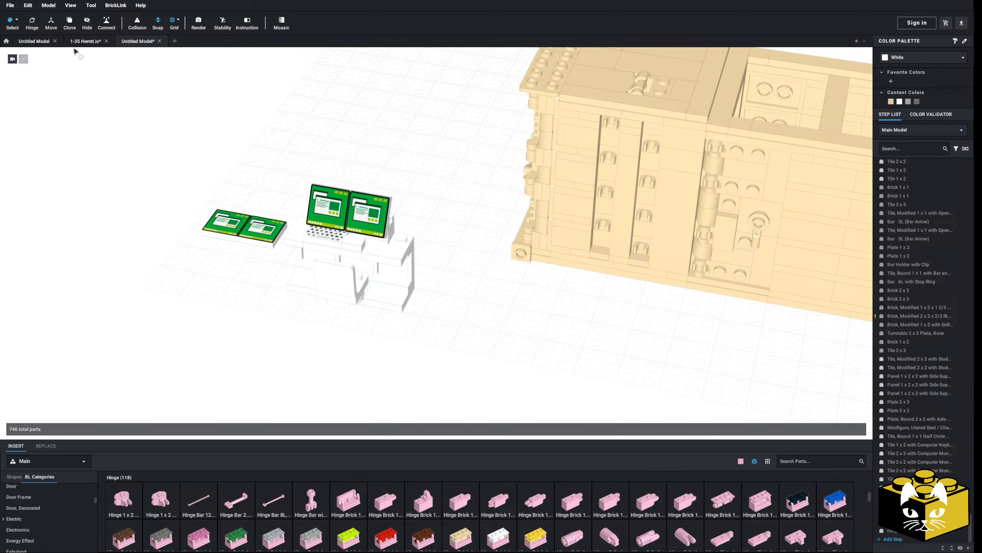
Step: Select the operator seat together with its round plate and recolor both Black
left_click(16, 20)
left_click(161, 254)
right_click_drag(160, 254, 169, 259)
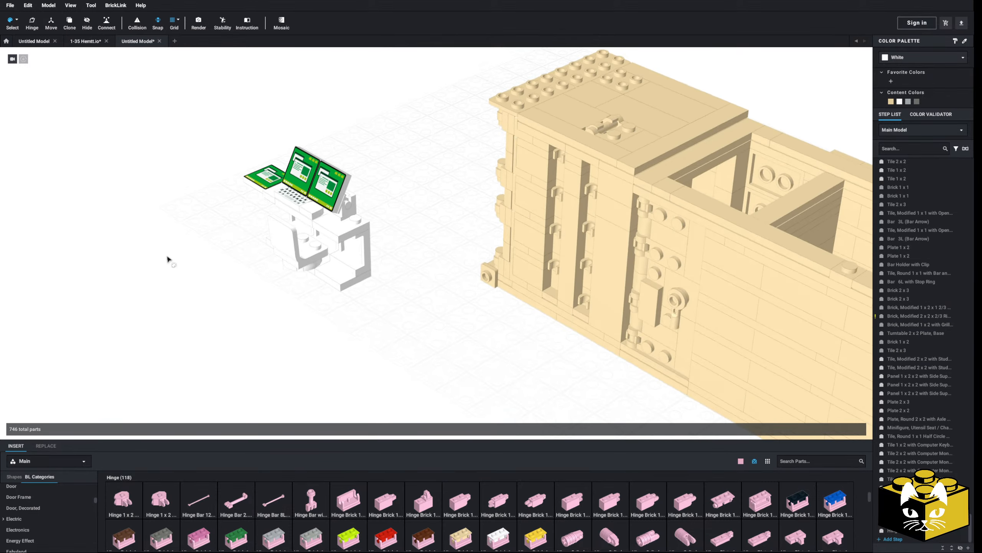
left_click(18, 23)
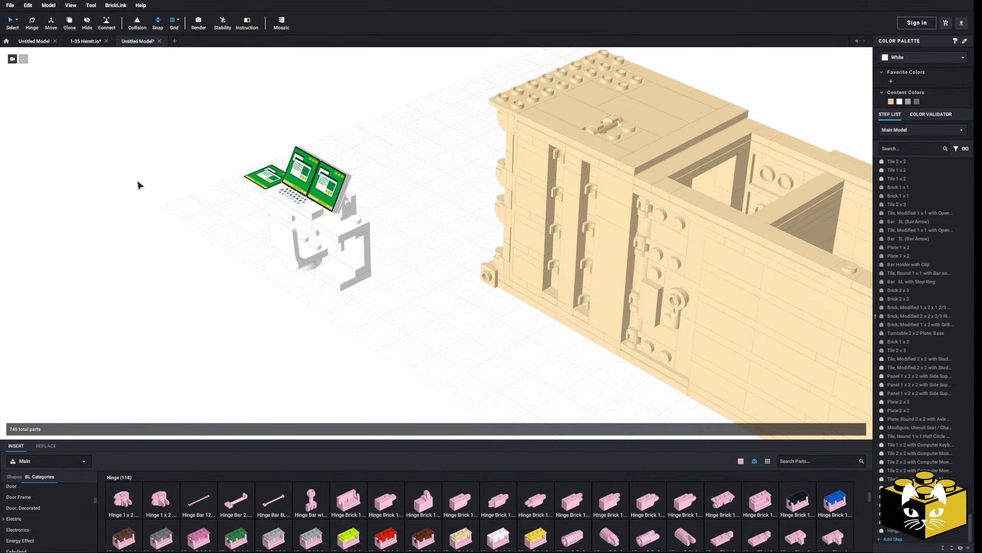
left_click(308, 270)
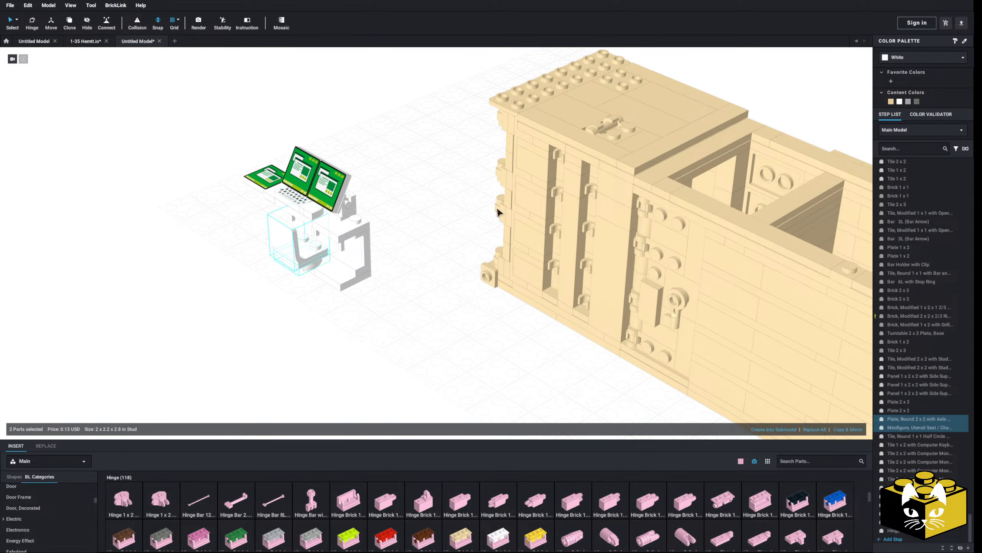
left_click(911, 61)
left_click(912, 74)
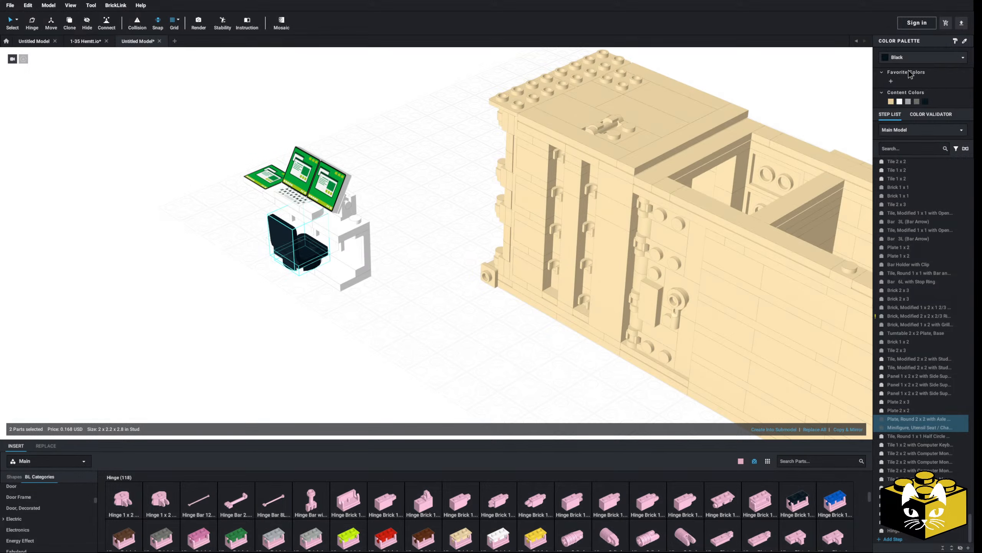
left_click(381, 384)
Step: Place a Tile 2 x 6 as flooring beneath the seat in front of the desk and color it White
scroll(383, 394, "up", 3)
scroll(44, 526, "down", 12)
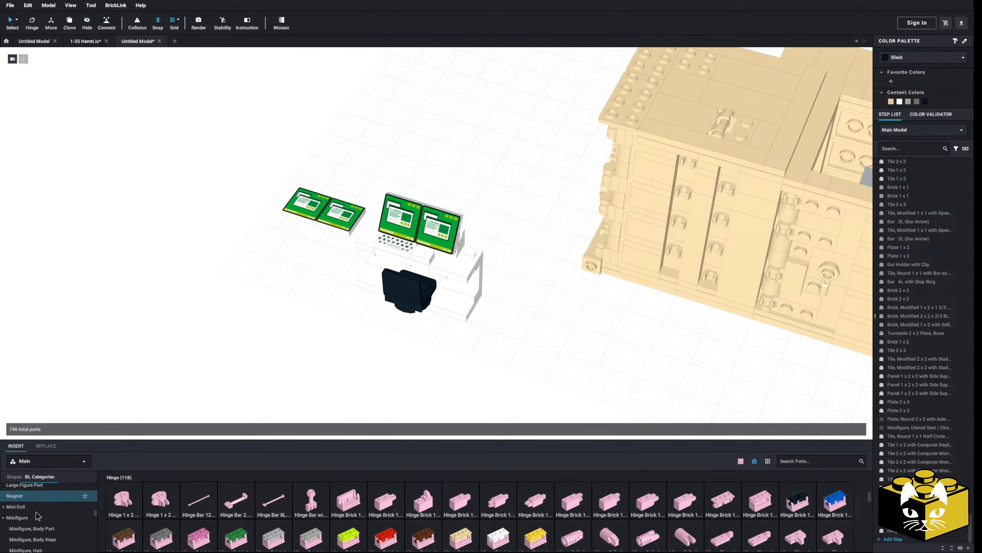
scroll(46, 512, "down", 10)
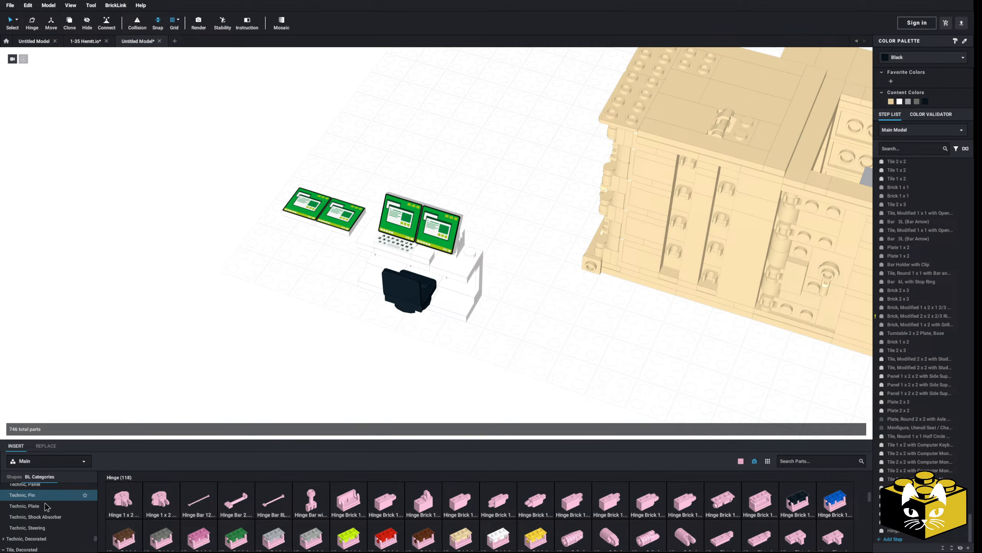
left_click(15, 510)
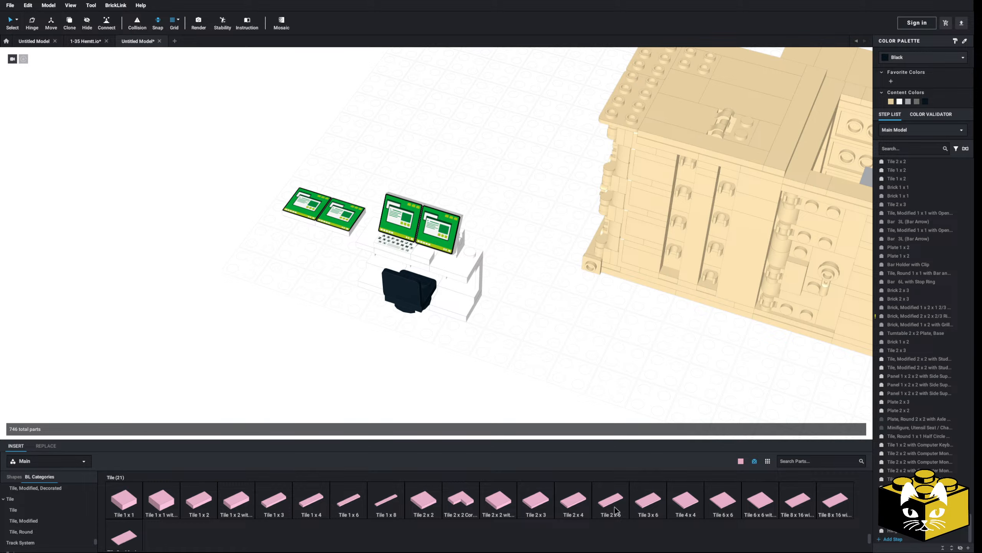
left_click_drag(616, 510, 406, 315)
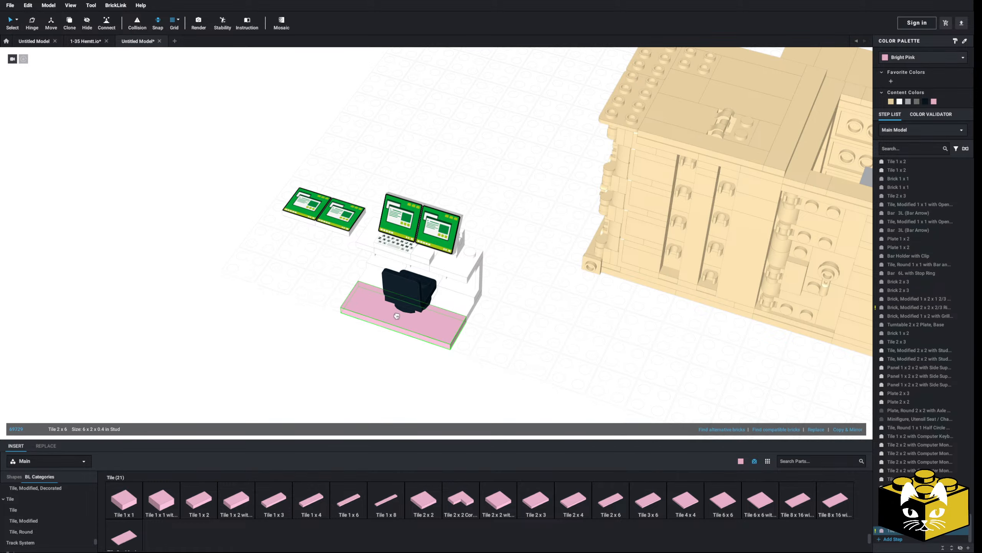
left_click(900, 103)
left_click(601, 310)
Step: Try fitting the complete workstation with its floor tile inside the container beside the partition wall, and undo the move
right_click_drag(602, 310, 590, 318)
left_click_drag(571, 288, 392, 401)
left_click_drag(488, 349, 428, 302)
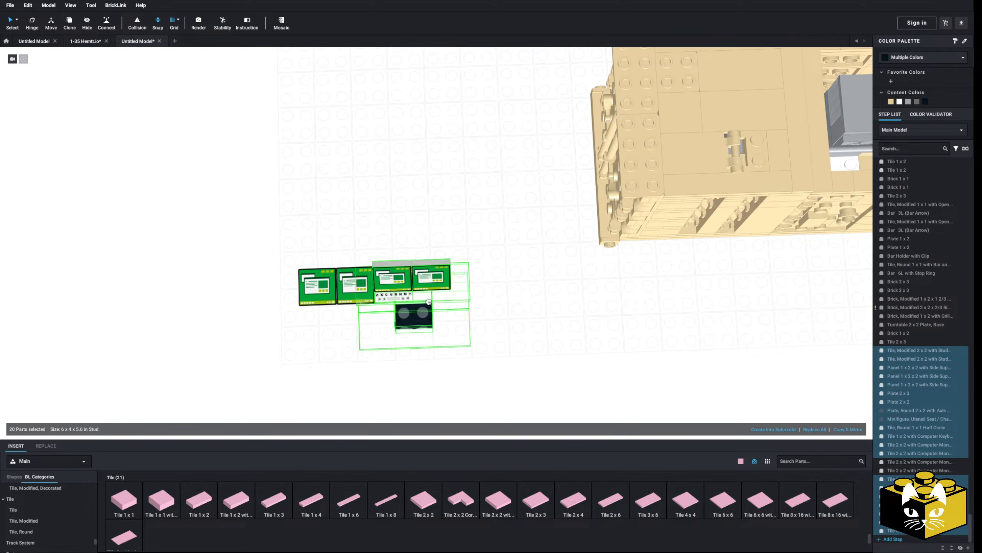
middle_click_drag(429, 302, 54, 420)
left_click_drag(54, 419, 568, 283)
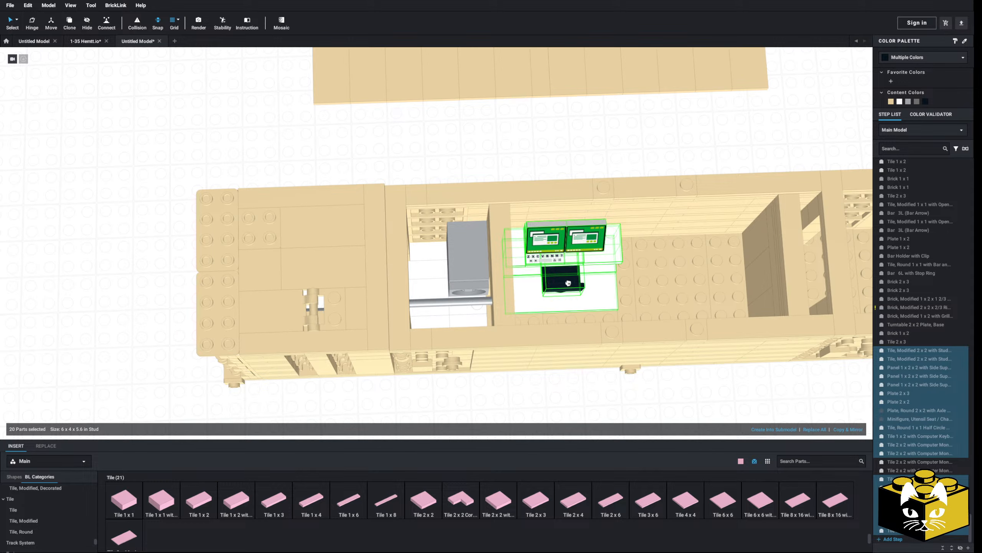
middle_click_drag(568, 283, 499, 284)
left_click_drag(499, 284, 455, 285)
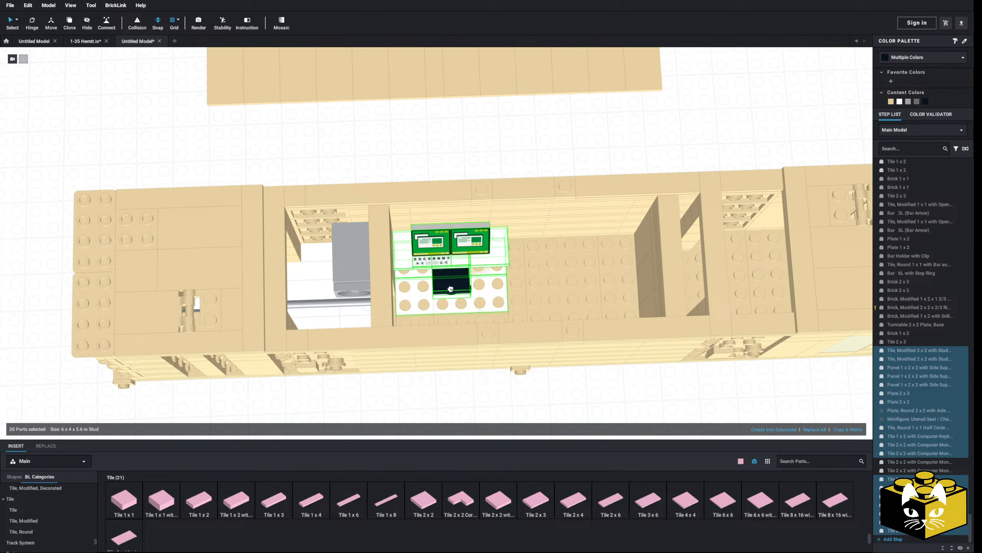
right_click_drag(450, 288, 420, 300)
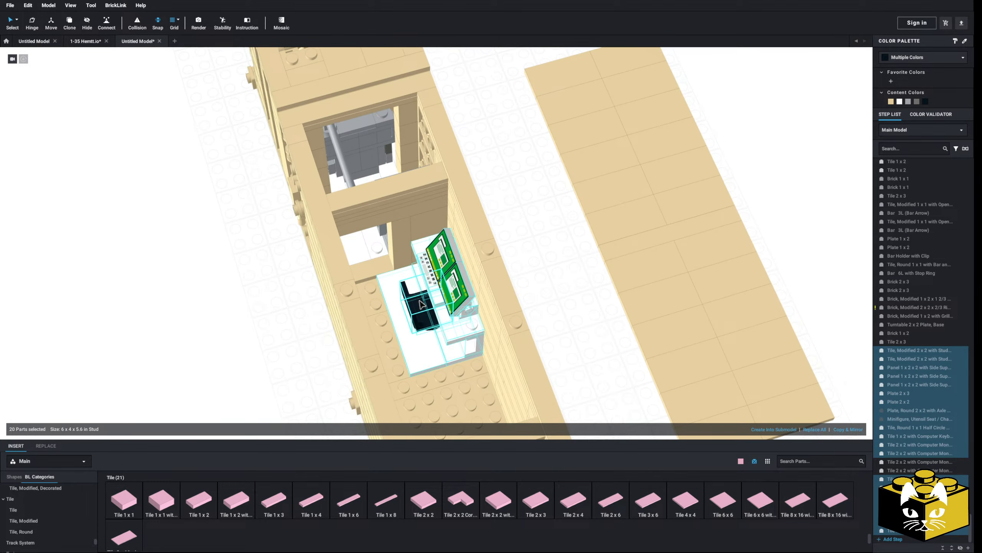
left_click(422, 304)
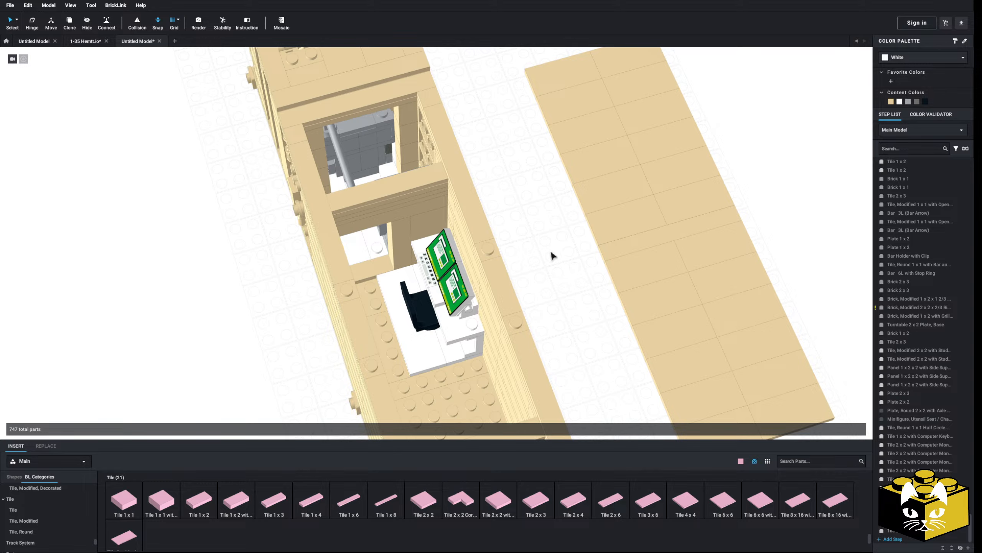
key("ctrl+z")
middle_click_drag(187, 305, 312, 316)
scroll(311, 316, "down", 5)
right_click_drag(417, 193, 422, 255)
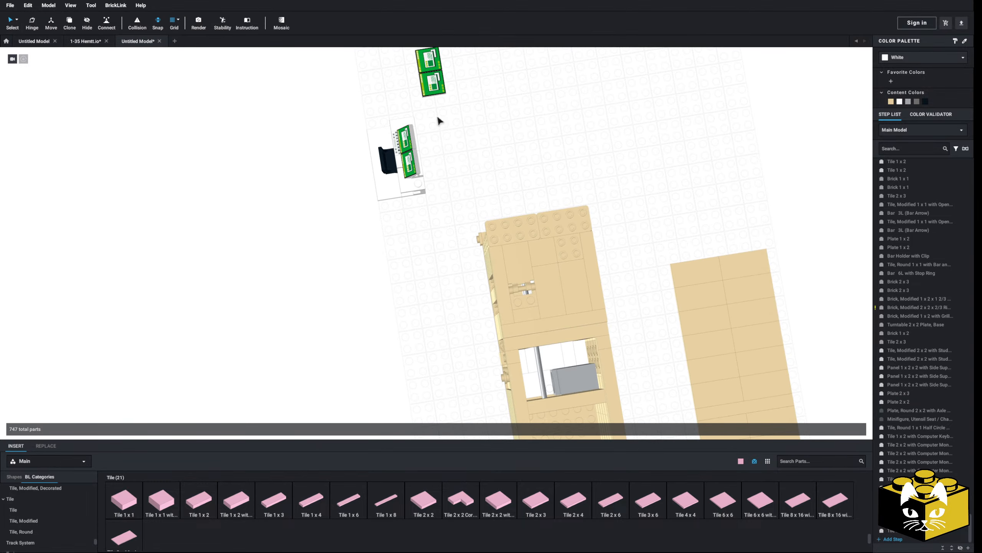
Step: Move the complete workstation with its seat and floor tile into the container, against the long wall near the partition
left_click_drag(439, 111, 320, 242)
right_click(393, 163)
left_click(383, 172)
left_click_drag(382, 172, 340, 224)
middle_click_drag(372, 259, 353, 230)
left_click_drag(340, 224, 362, 285)
middle_click_drag(340, 223, 329, 216)
scroll(336, 236, "up", 3)
middle_click_drag(362, 285, 353, 270)
left_click_drag(362, 285, 438, 283)
right_click_drag(442, 291, 438, 283)
left_click_drag(438, 283, 437, 283)
Step: Paste a second copy of the workstation and place it inside the container, facing the opposite long wall
left_click(283, 281)
right_click(285, 280)
left_click(267, 298)
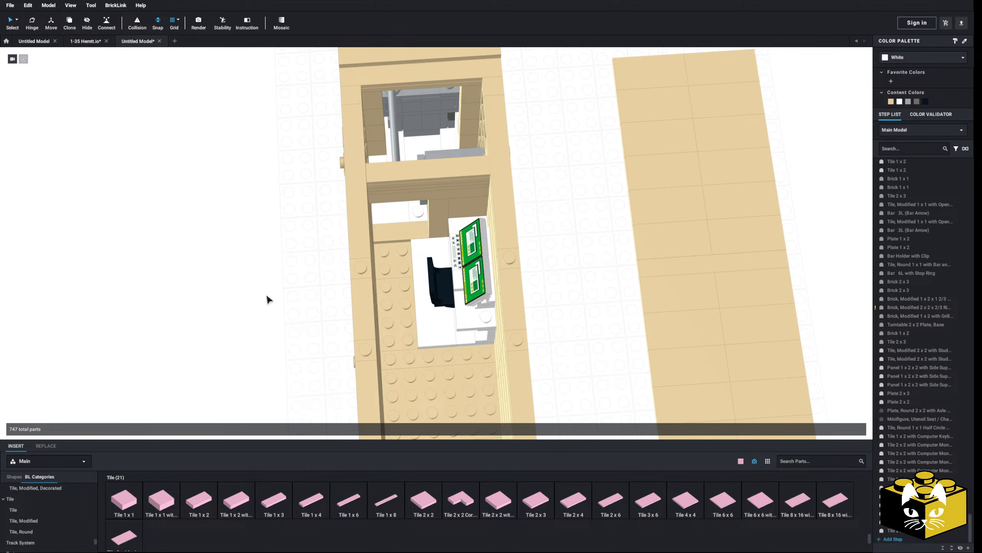
right_click(267, 296)
left_click(279, 320)
middle_click_drag(201, 290, 283, 210)
right_click_drag(282, 209, 312, 309)
scroll(312, 324, "up", 3)
left_click(402, 164)
right_click_drag(402, 164, 549, 182)
middle_click_drag(315, 163, 462, 217)
right_click_drag(286, 232, 431, 248)
middle_click_drag(317, 275, 460, 293)
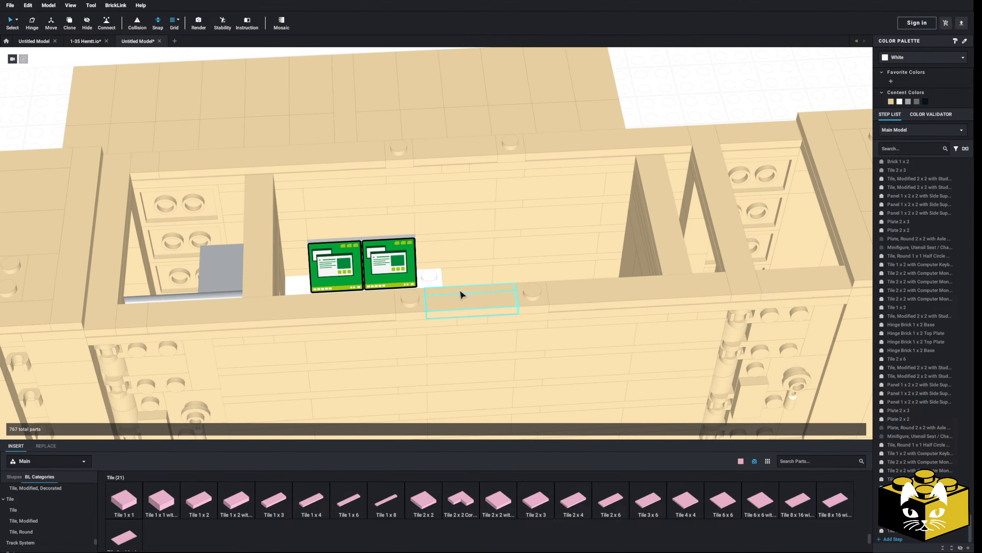
Step: Replace the wall brick above one workstation's monitors with a Brick, Modified 1 x 4 with Studs on Side
right_click_drag(460, 294, 454, 272)
left_click(404, 181)
key("Delete")
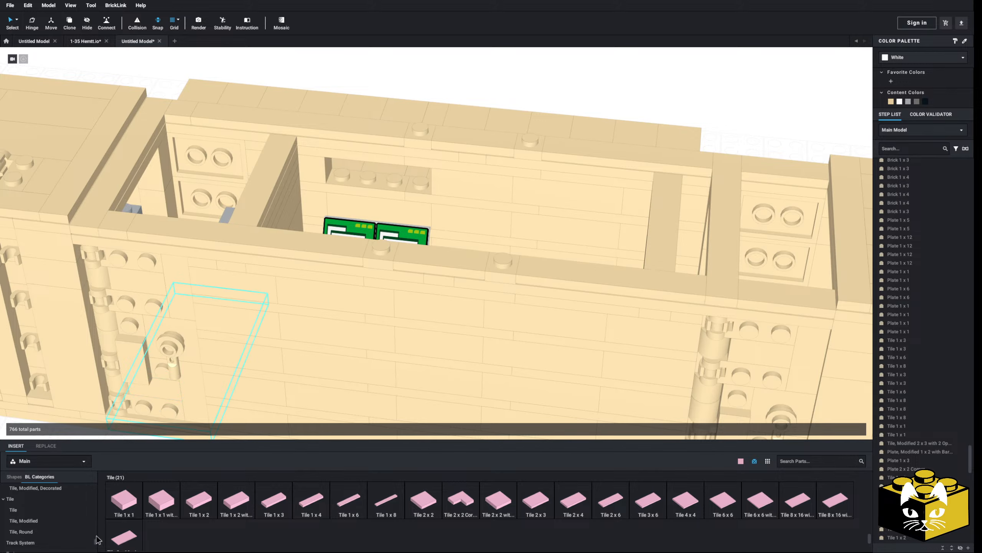
left_click_drag(95, 541, 95, 487)
scroll(40, 512, "down", 4)
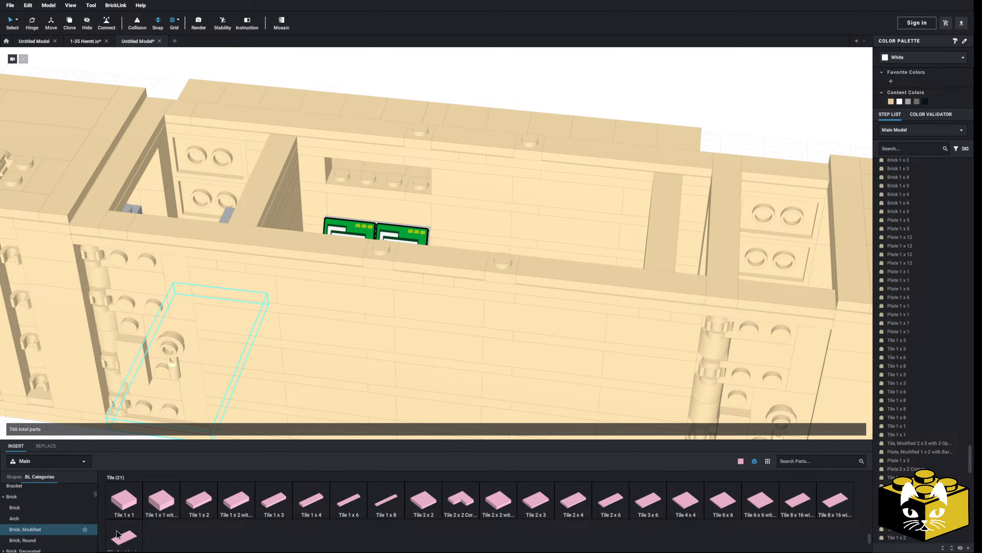
left_click(39, 529)
scroll(525, 494, "down", 3)
scroll(526, 497, "down", 1)
left_click(329, 524)
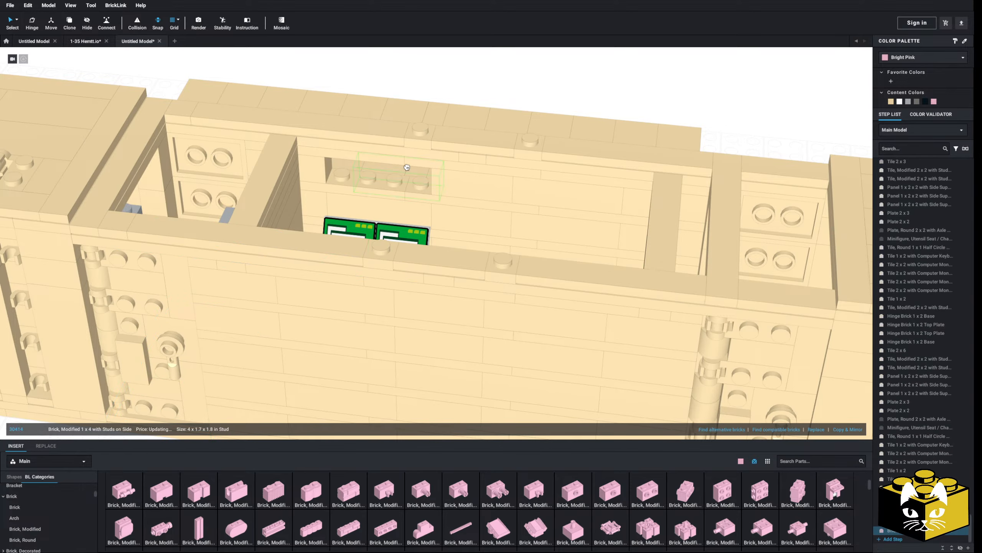
left_click(387, 163)
left_click(398, 181)
right_click_drag(397, 181, 493, 221)
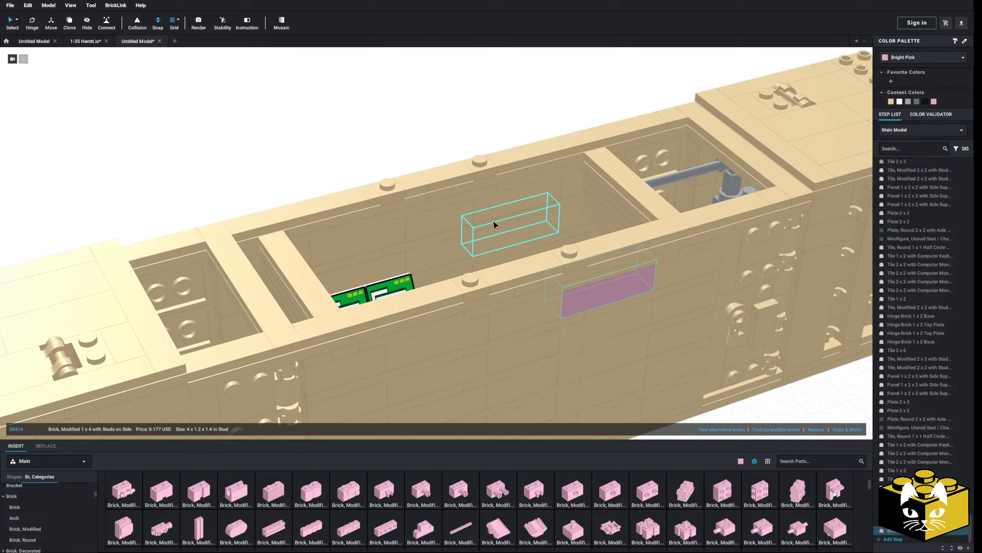
Step: Replace the brick above the other workstation's monitors with the same side-stud 1 x 4 brick, and color both new bricks Tan
left_click(466, 139)
right_click_drag(466, 139, 430, 152)
left_click(391, 220)
key("Delete")
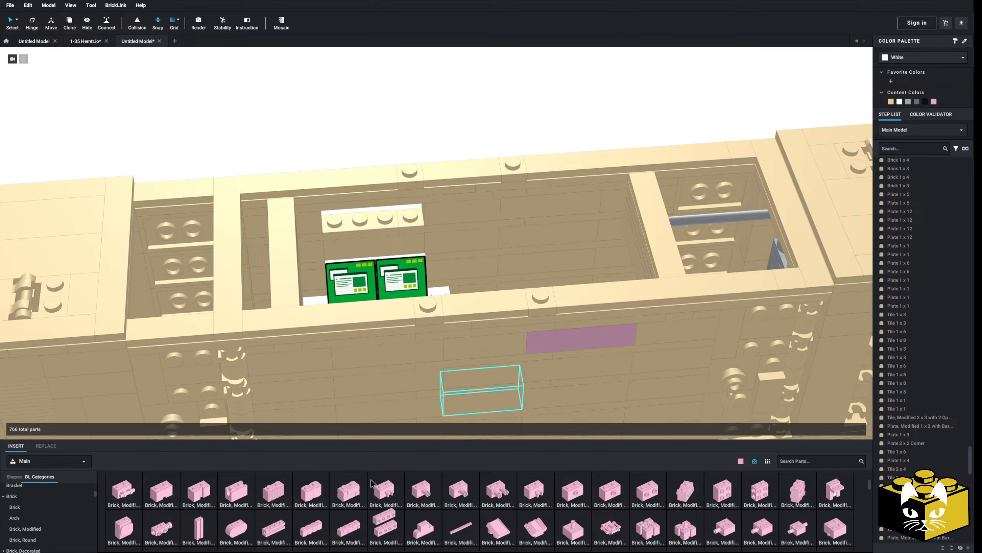
key("Right")
key("Right")
left_click(373, 210)
key("Escape")
left_click(373, 217)
right_click_drag(374, 217, 421, 219)
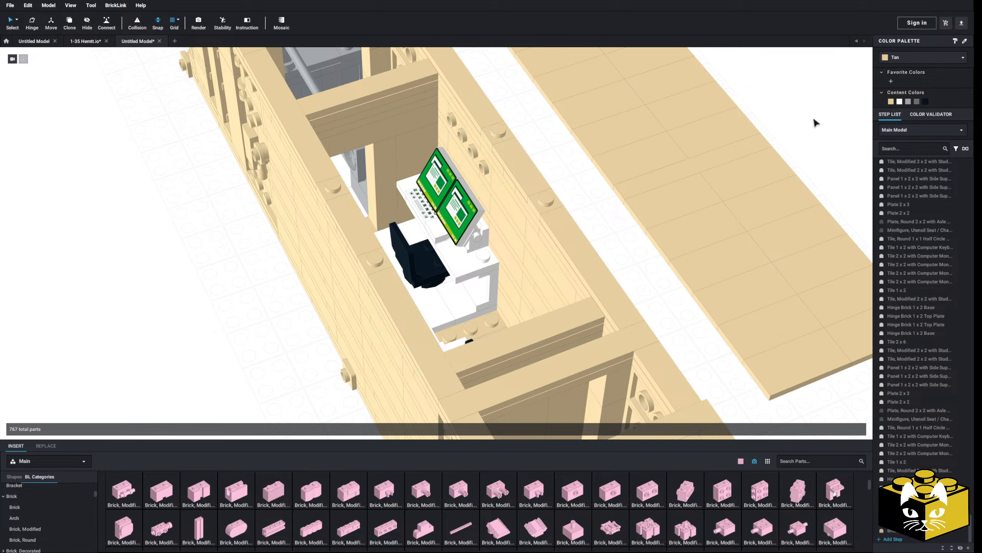
Step: Rotate the two spare computer monitor tiles upright and attach them to the wall studs above one workstation's monitors
scroll(814, 120, "down", 5)
right_click_drag(571, 256, 634, 233)
middle_click_drag(634, 232, 809, 277)
left_click_drag(272, 173, 214, 211)
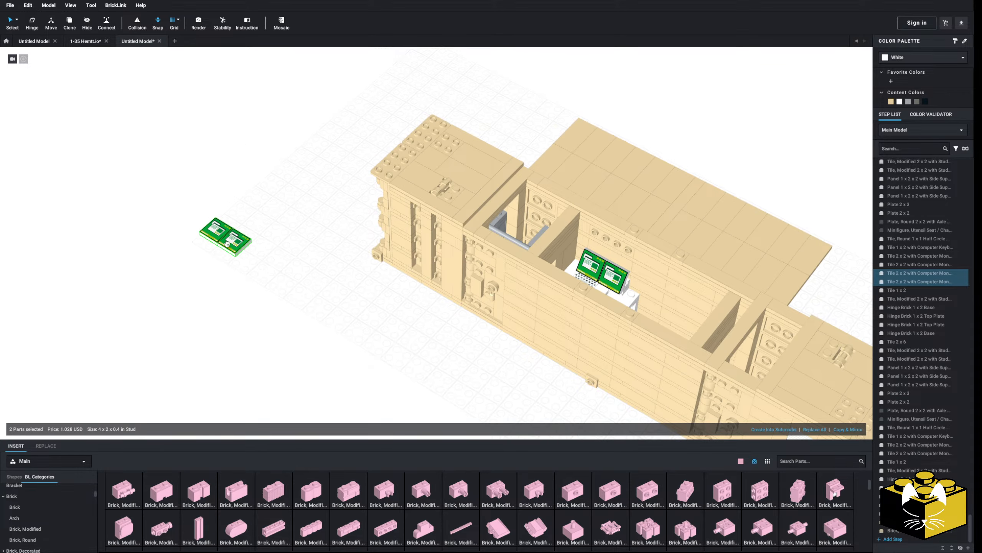
key("Up")
right_click_drag(259, 264, 247, 275)
scroll(570, 296, "up", 4)
left_click_drag(196, 377, 589, 299)
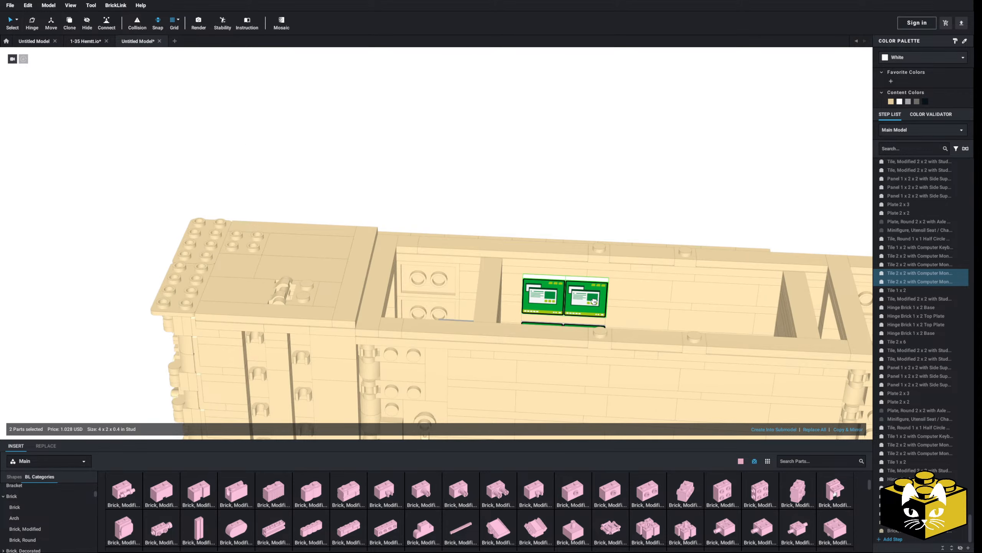
right_click_drag(590, 299, 470, 279)
Step: Copy the wall-mounted computer monitor tile and attach two copies to the side studs above the opposite workstation
right_click(410, 232)
left_click(423, 236)
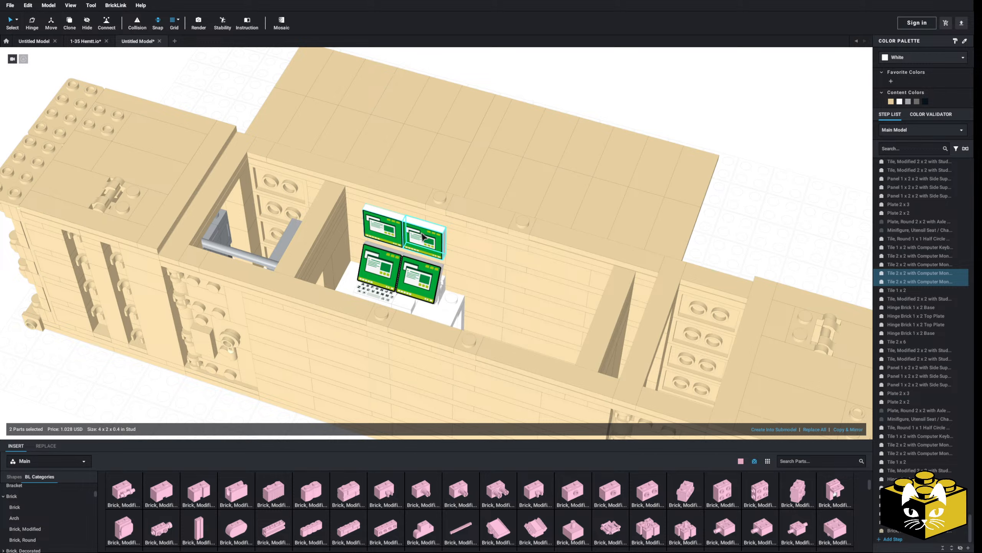
left_click(381, 230)
right_click(380, 230)
left_click(391, 235)
left_click(755, 157)
right_click(766, 156)
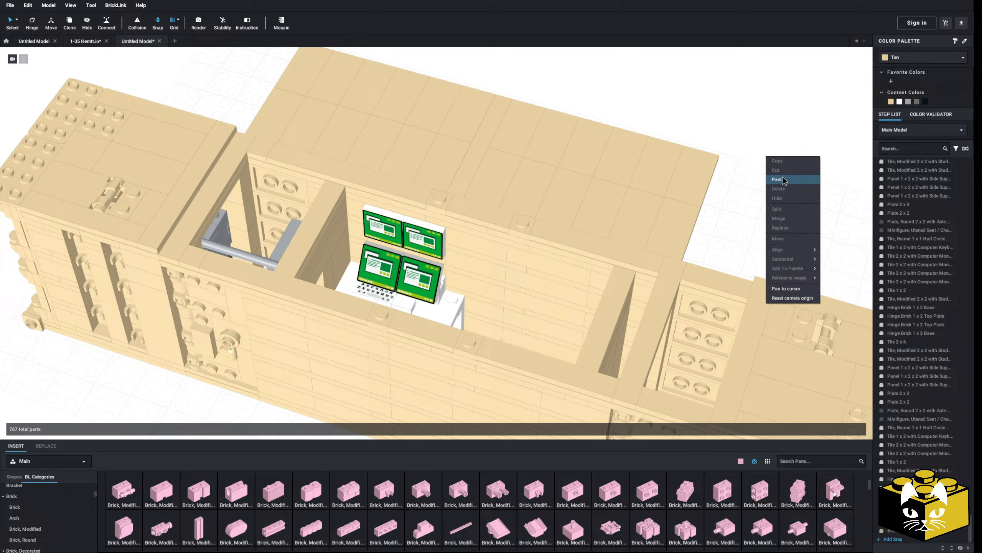
left_click(779, 180)
key("Right")
right_click_drag(774, 188, 726, 186)
left_click(530, 260)
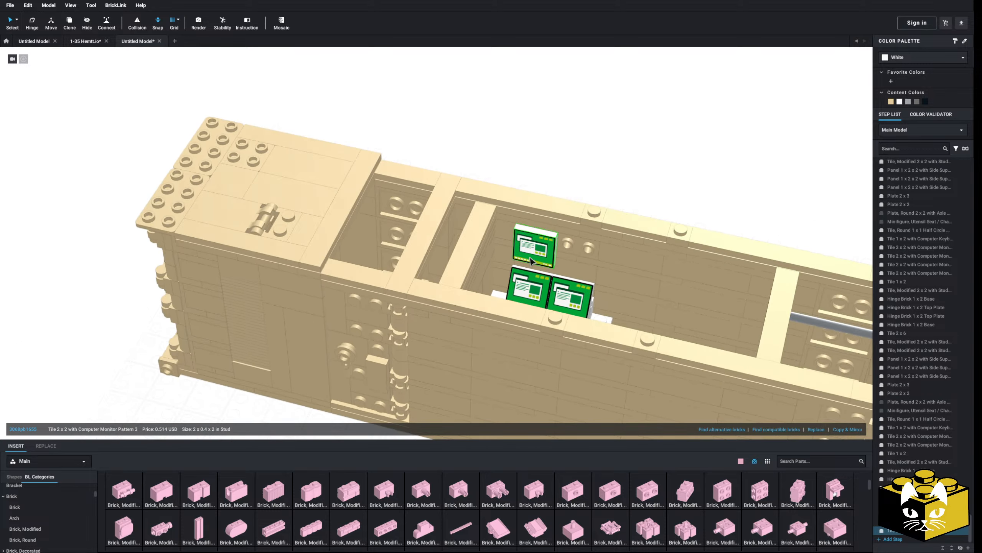
left_click(854, 431)
left_click(641, 143)
scroll(641, 143, "down", 3)
right_click_drag(641, 143, 490, 165)
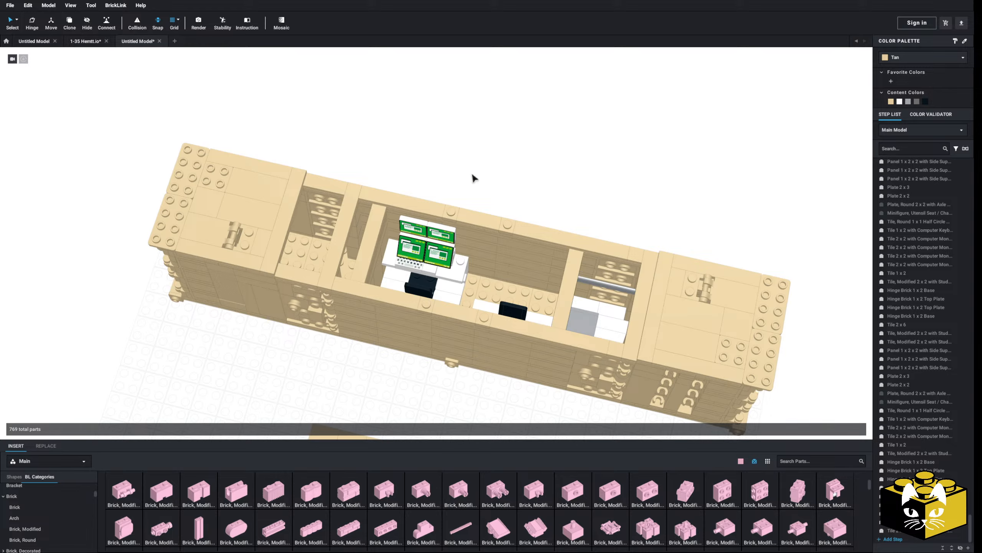
Step: Examine the container's interior and compare it with the reference images of the battery operations center and open container layout
right_click_drag(472, 174, 438, 257)
scroll(432, 186, "up", 3)
scroll(402, 199, "up", 3)
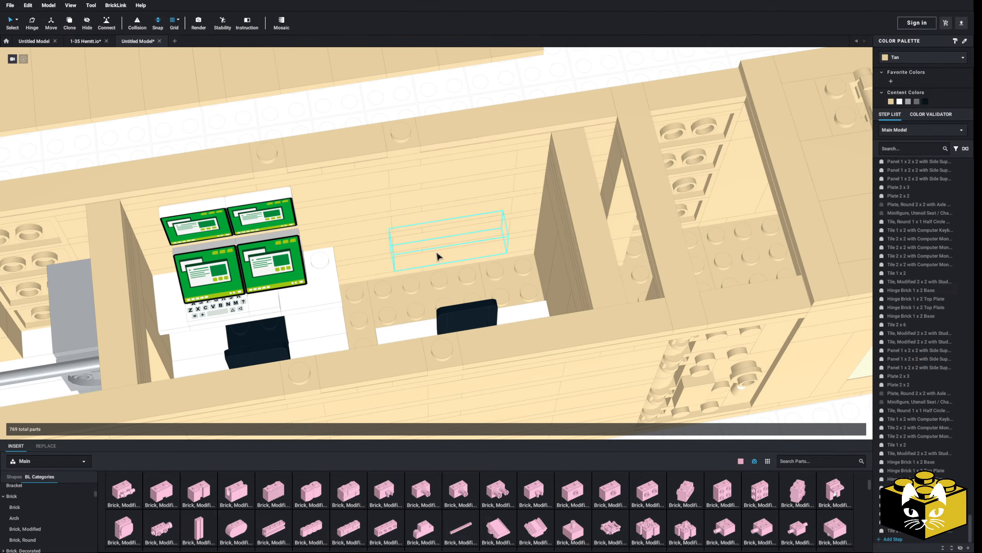
scroll(437, 247, "down", 4)
middle_click_drag(348, 213, 742, 274)
scroll(537, 209, "down", 3)
scroll(541, 279, "up", 3)
middle_click_drag(434, 271, 495, 267)
scroll(445, 272, "up", 3)
scroll(386, 288, "up", 2)
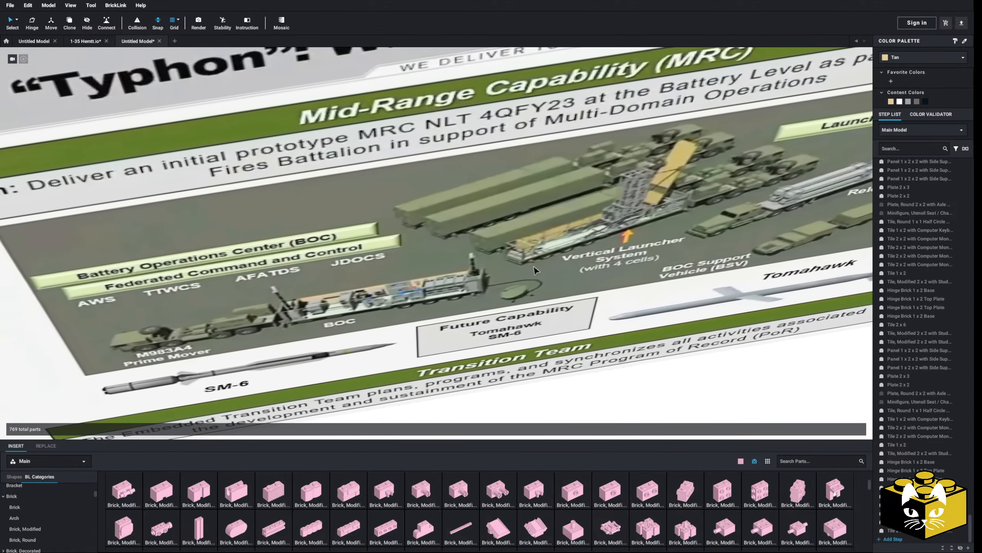
right_click_drag(495, 267, 479, 336)
middle_click_drag(480, 336, 528, 196)
scroll(502, 310, "up", 3)
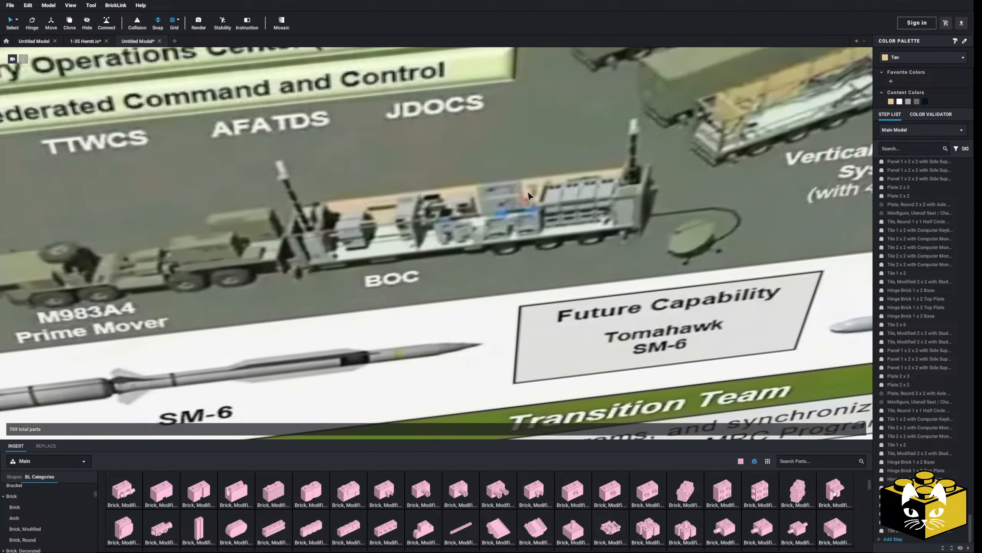
scroll(433, 236, "down", 2)
middle_click_drag(587, 209, 672, 447)
scroll(556, 255, "down", 2)
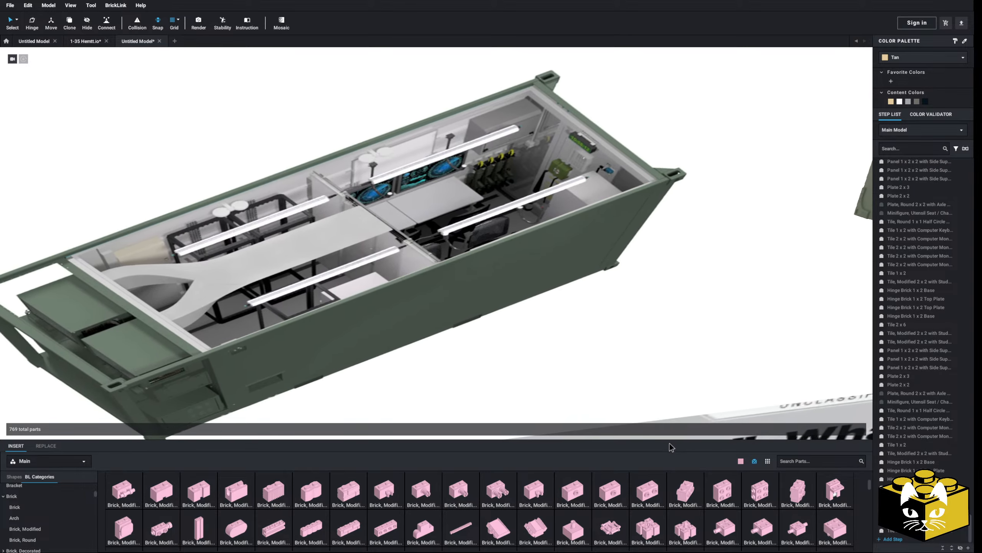
left_click(670, 364)
middle_click_drag(701, 308, 653, 323)
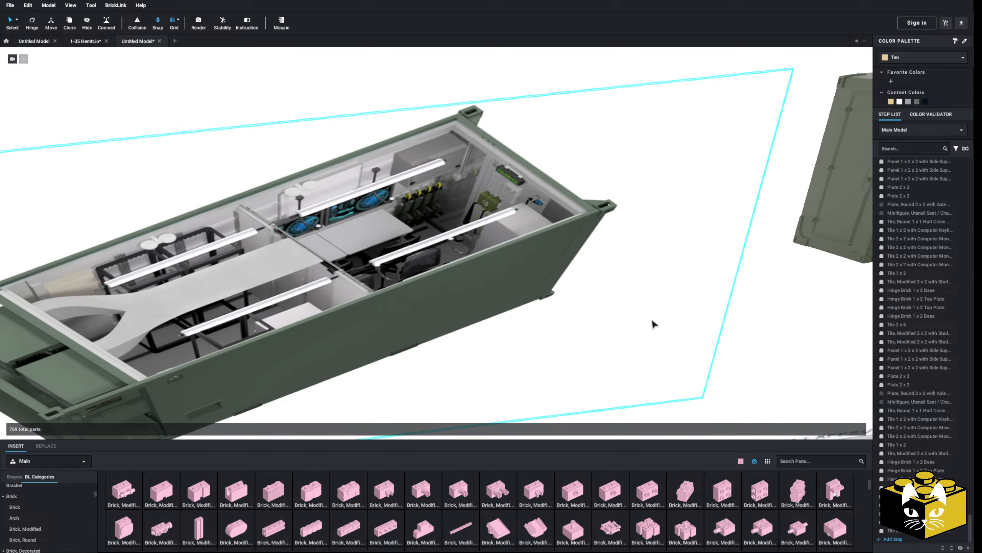
left_click(791, 346)
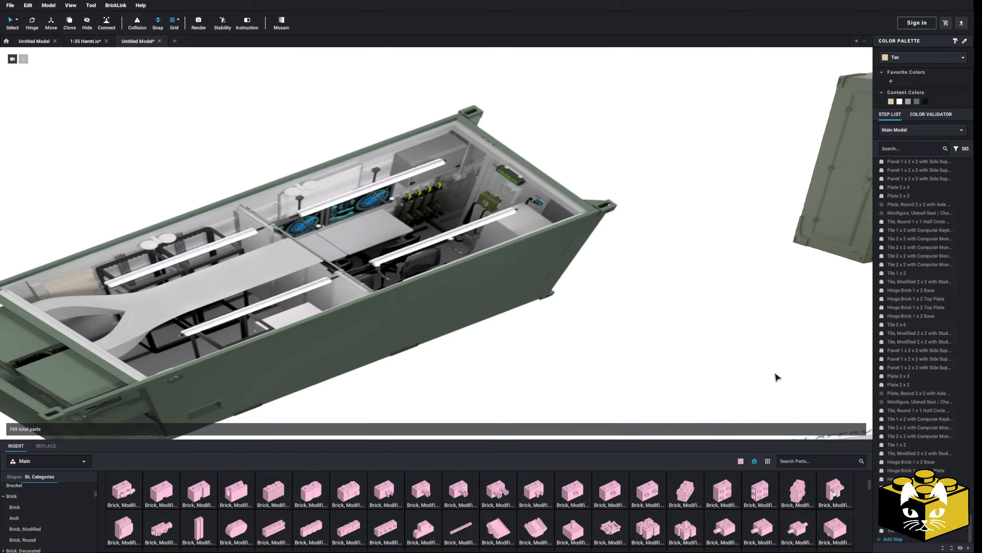
right_click_drag(784, 367, 222, 408)
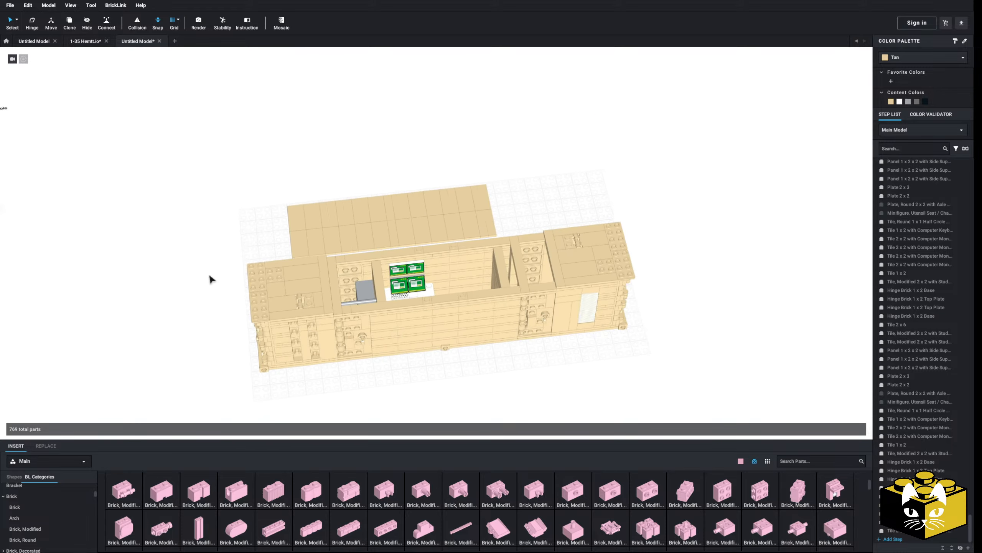
Step: Replace the upper wall brick between the wall monitors and the far partition with a Tan Brick, Modified 1 x 4 with Studs on Side
scroll(267, 290, "up", 5)
right_click_drag(267, 292, 255, 270)
left_click(460, 259)
key("Delete")
scroll(460, 259, "up", 3)
right_click_drag(434, 232, 404, 197)
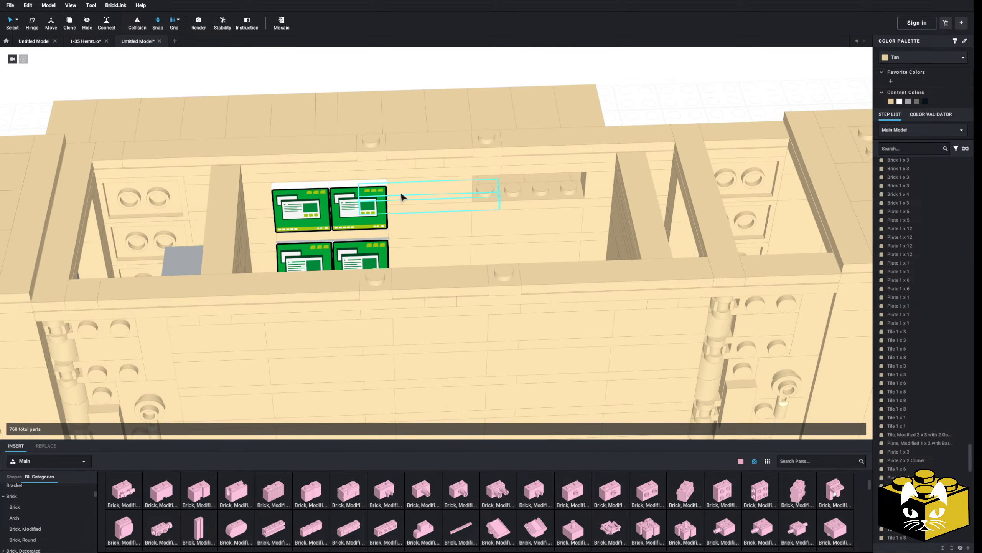
left_click(360, 184)
right_click(359, 183)
key("Escape")
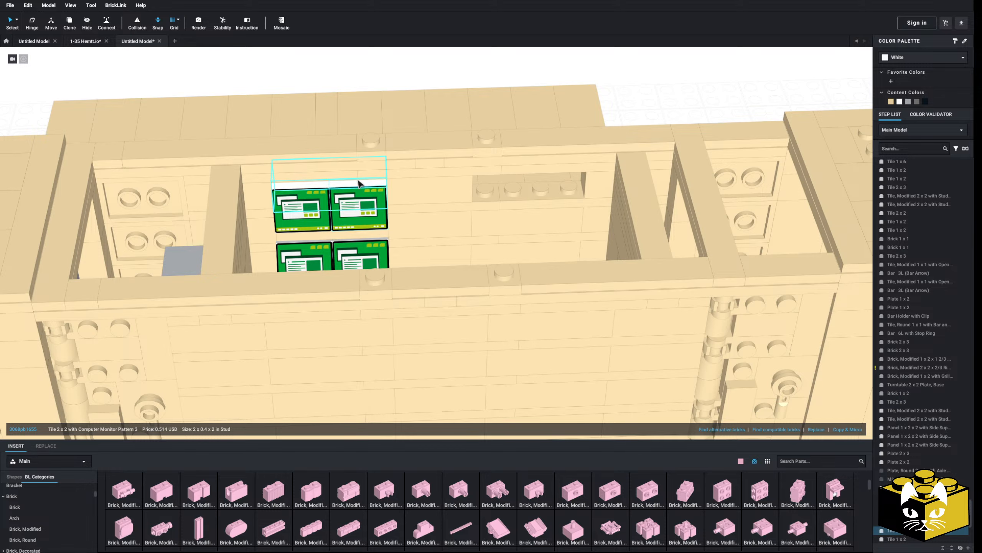
right_click(360, 184)
right_click(652, 81)
key("Escape")
left_click(537, 173)
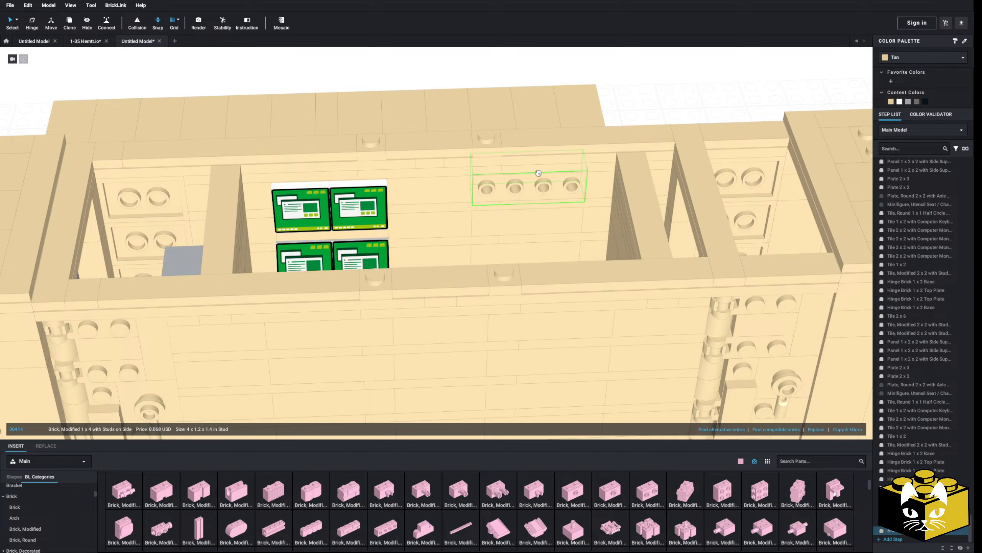
left_click(652, 112)
right_click_drag(652, 111, 602, 139)
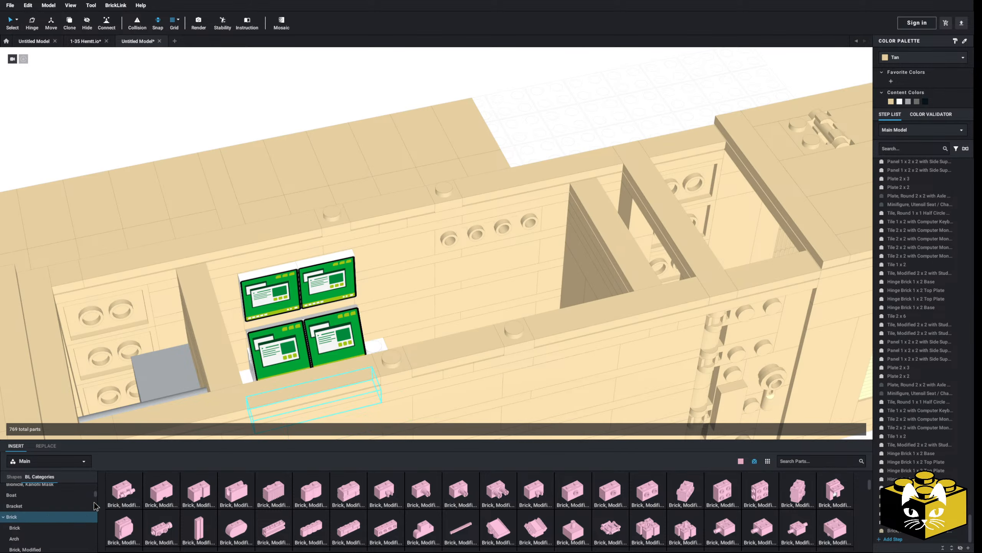
Step: Attach a Plate 2 x 6 upright to the newly added side studs on the wall beside the monitors
scroll(78, 504, "up", 8)
left_click(42, 511)
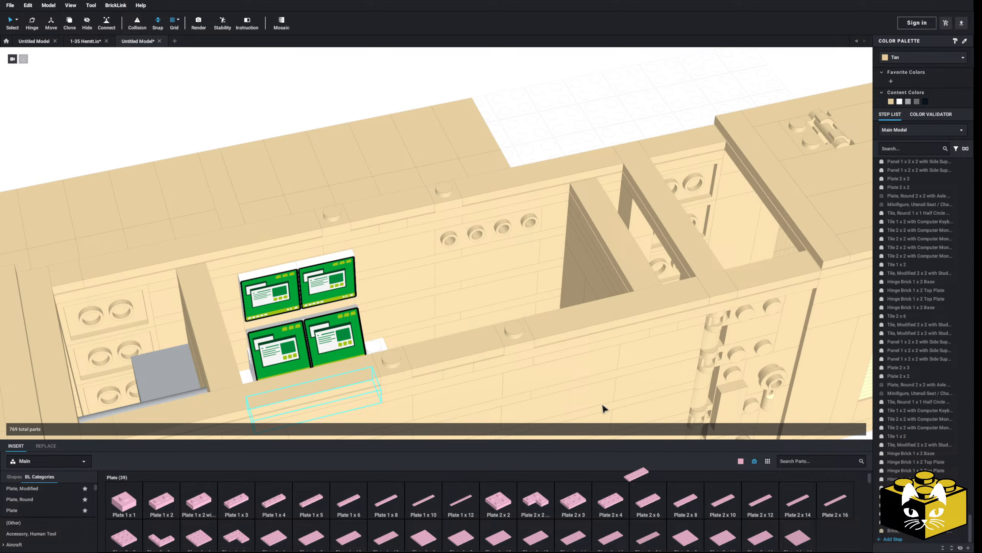
left_click_drag(602, 404, 486, 256)
left_click(541, 146)
mouse_move(541, 146)
right_mouse_down()
mouse_move(510, 164)
mouse_move(527, 149)
right_mouse_up()
right_click_drag(328, 404, 322, 396)
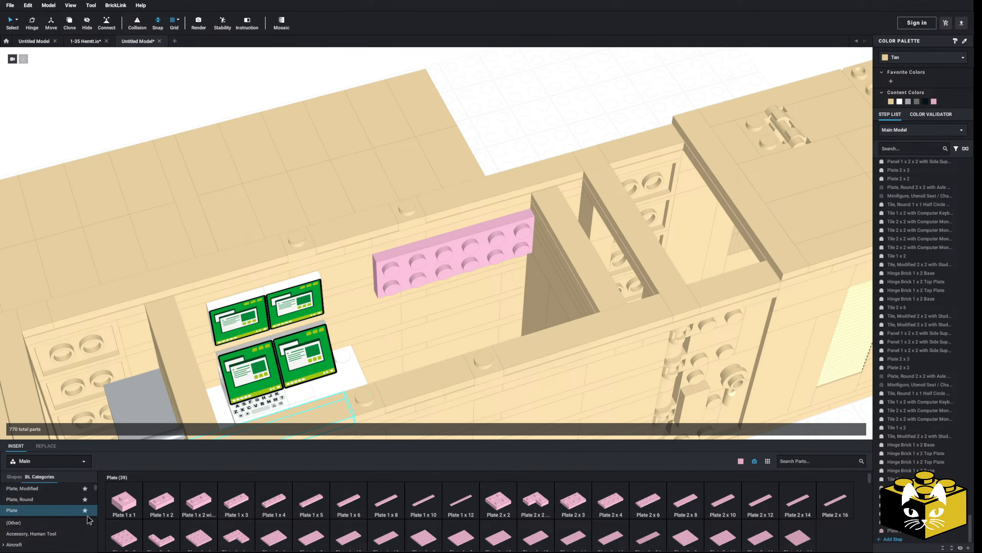
Step: Replace the wall brick below the pink 2 x 6 plate with a copy of the Tan side-stud 1 x 4 brick
right_click_drag(365, 291, 362, 290)
left_click(437, 296)
key("Delete")
right_click_drag(438, 297, 445, 284)
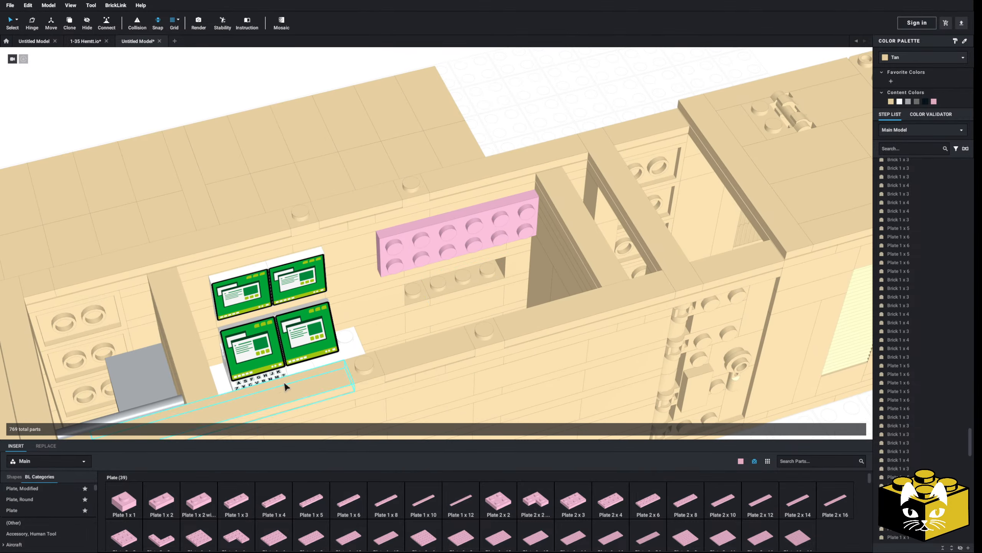
right_click(293, 254)
left_click(302, 269)
left_click(584, 98)
right_click(584, 97)
left_click(598, 122)
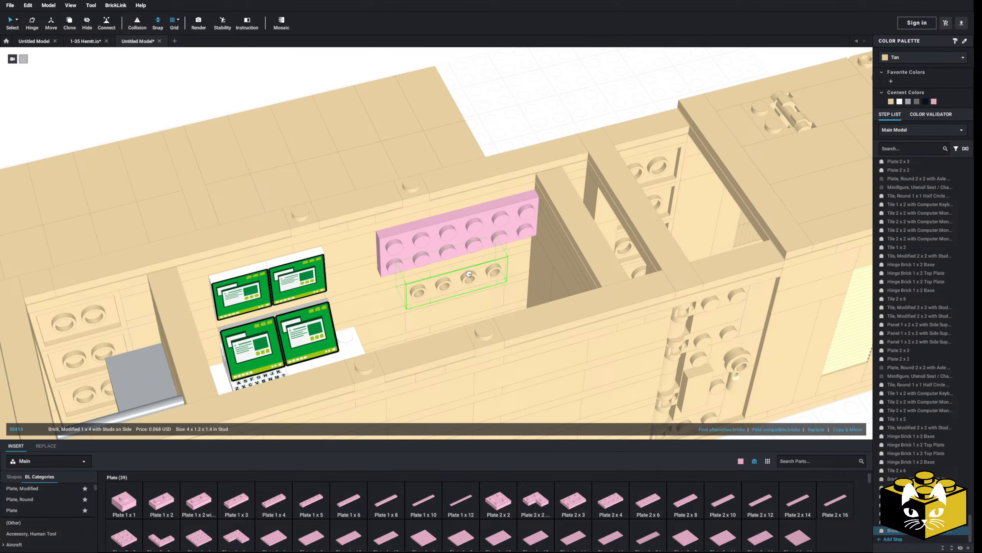
left_click(470, 277)
right_click_drag(475, 184, 497, 141)
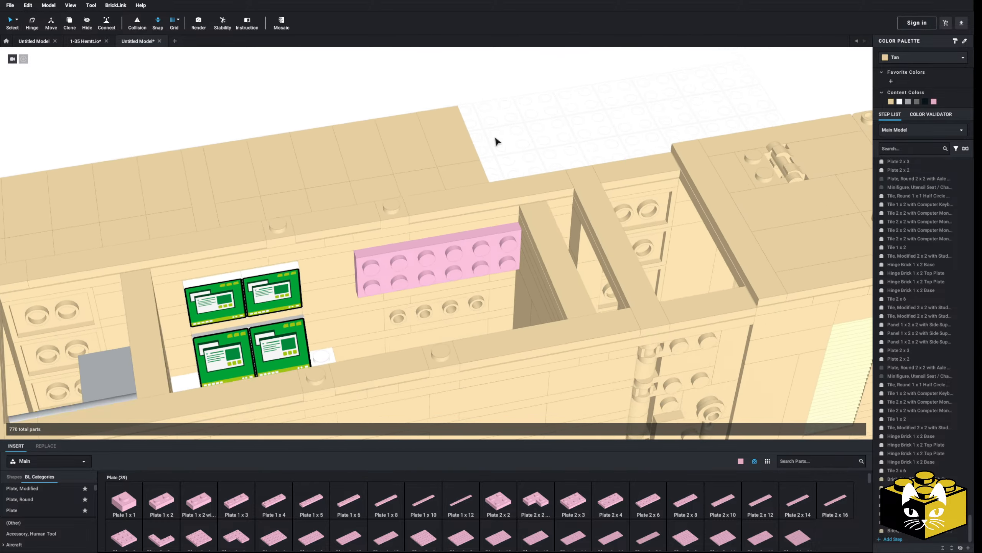
Step: Attach two Plate, Modified 1 x 2 with Open O Clip on Top side by side to the wall studs below the pink plate
scroll(524, 138, "up", 2)
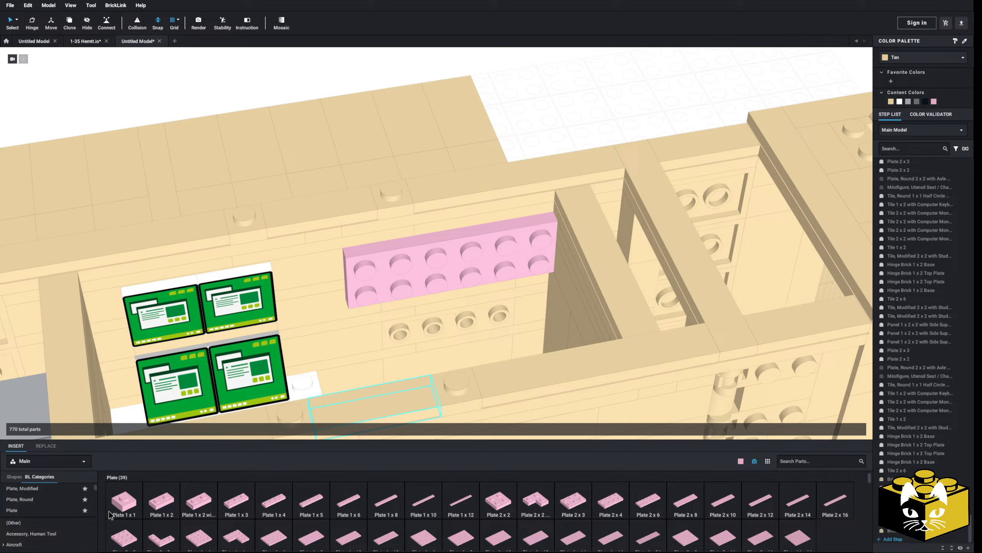
left_click(57, 488)
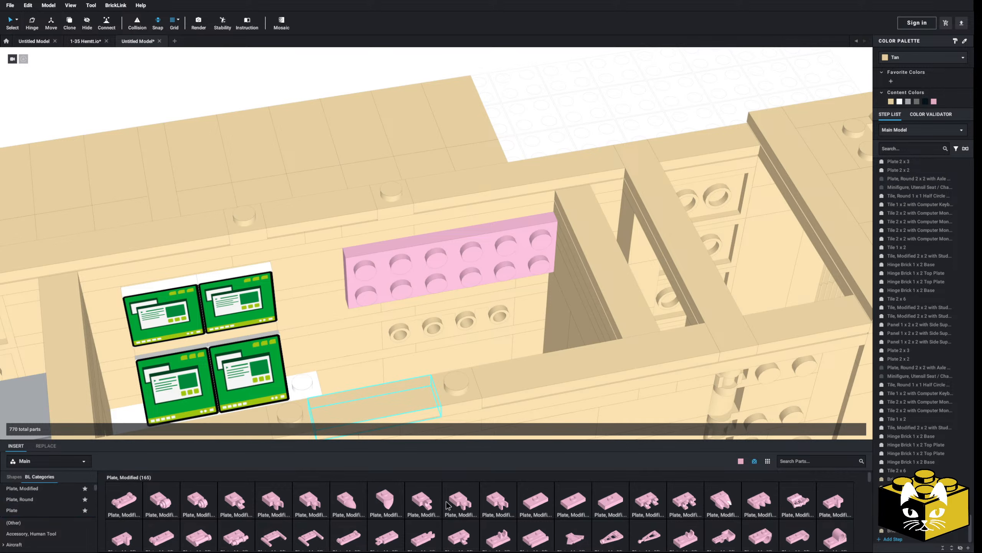
left_click(680, 543)
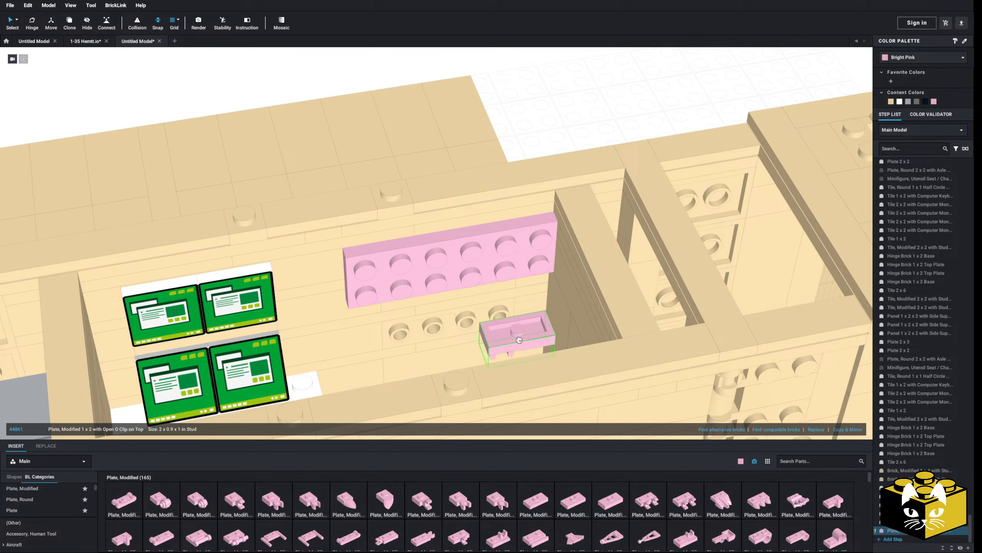
left_click(682, 531)
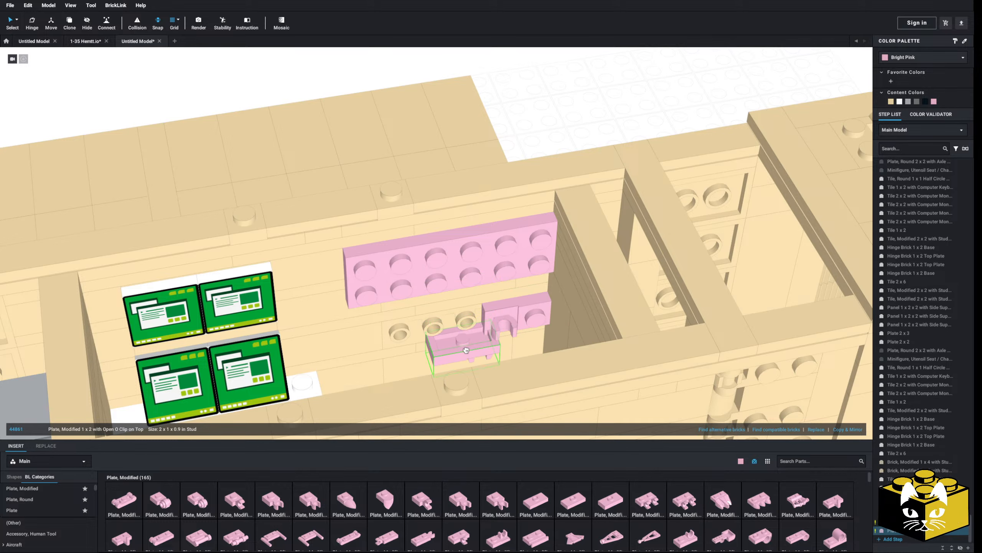
left_click(453, 334)
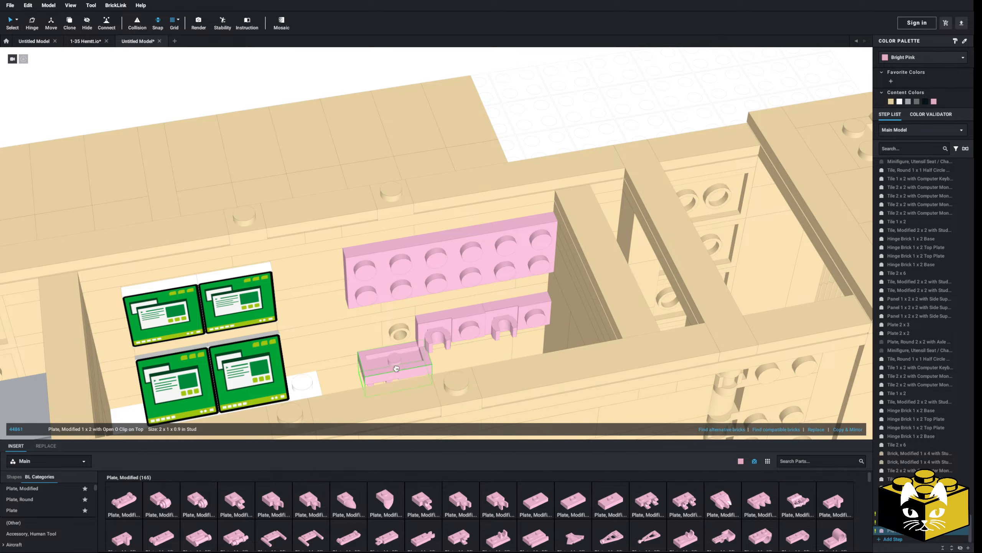
Step: Add a third open O clip plate to the wall row and color the clips and the 2 x 6 plate Light Bluish Gray
left_click(387, 341)
scroll(553, 141, "down", 3)
left_click(555, 140)
mouse_move(554, 140)
right_mouse_down()
mouse_move(542, 156)
mouse_move(544, 146)
right_mouse_up()
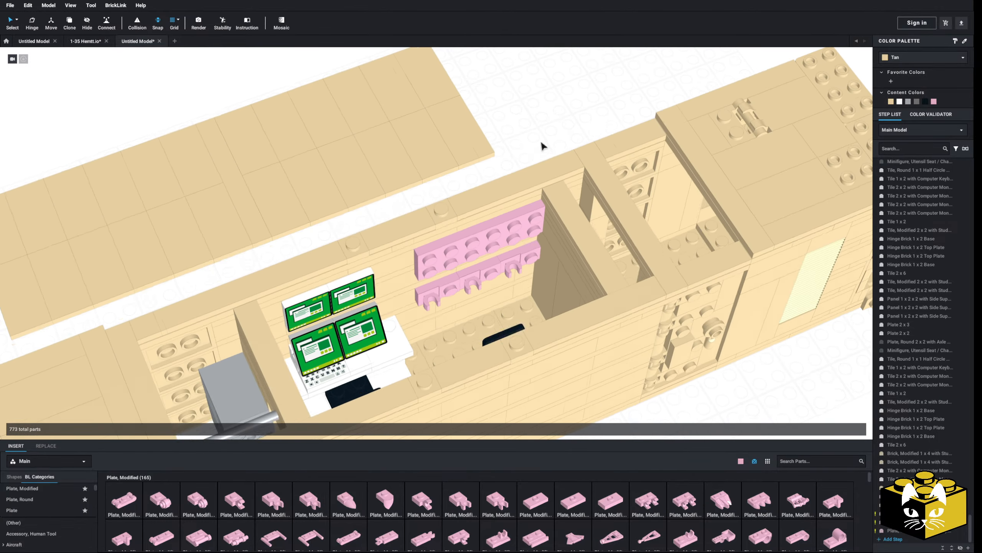
scroll(501, 178, "up", 3)
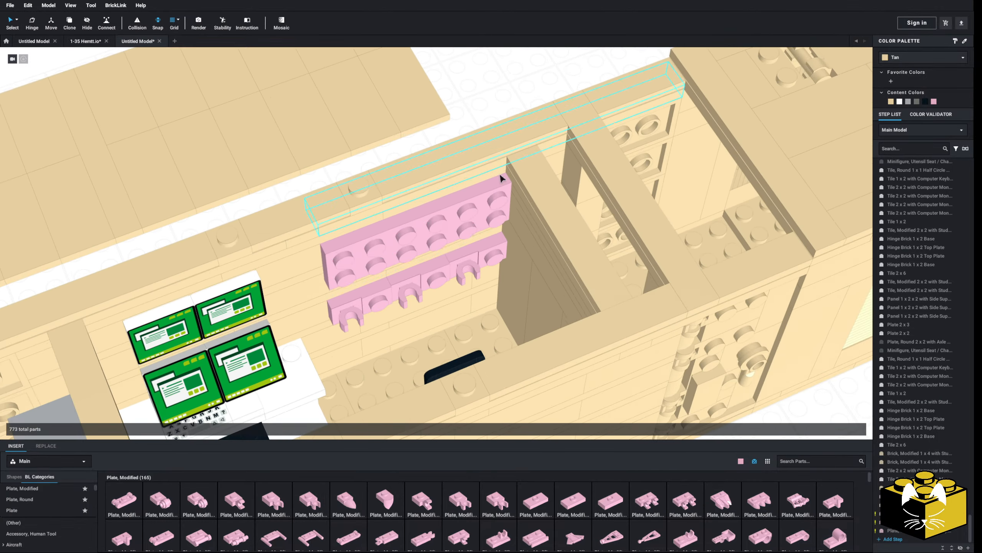
left_click(914, 102)
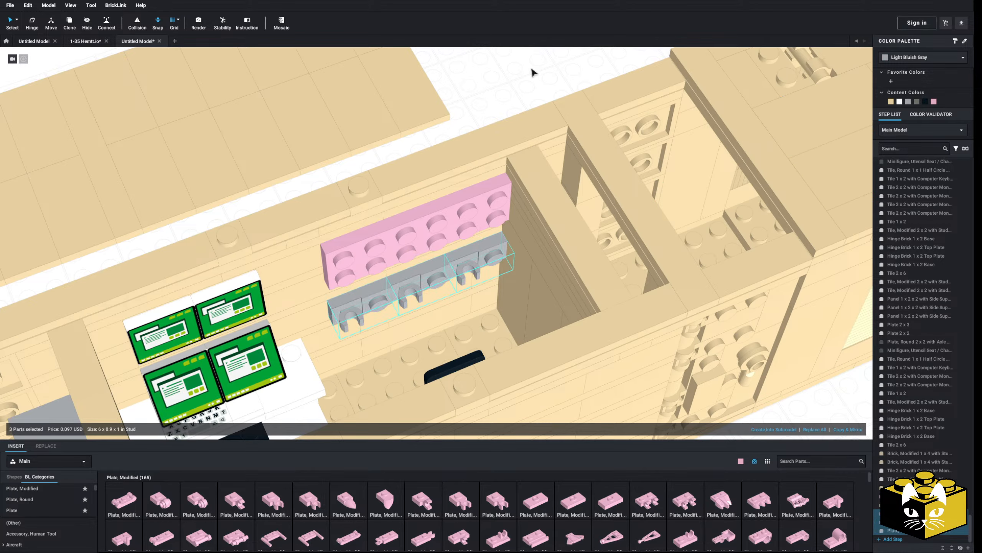
left_click(908, 101)
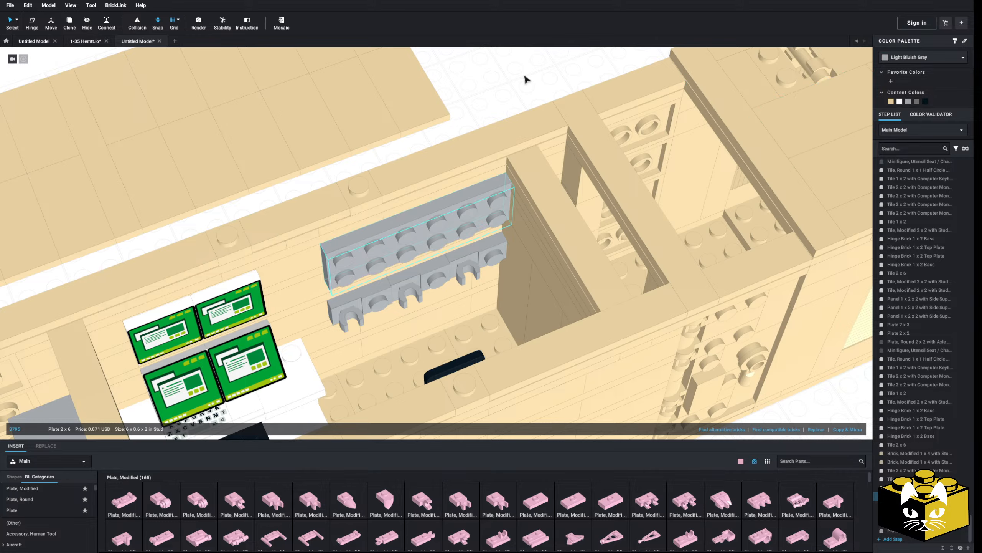
Step: Delete the gray 2 x 6 plate from the side studs above the clip row
scroll(345, 308, "up", 3)
right_click_drag(346, 308, 451, 276)
right_click_drag(594, 182, 456, 263)
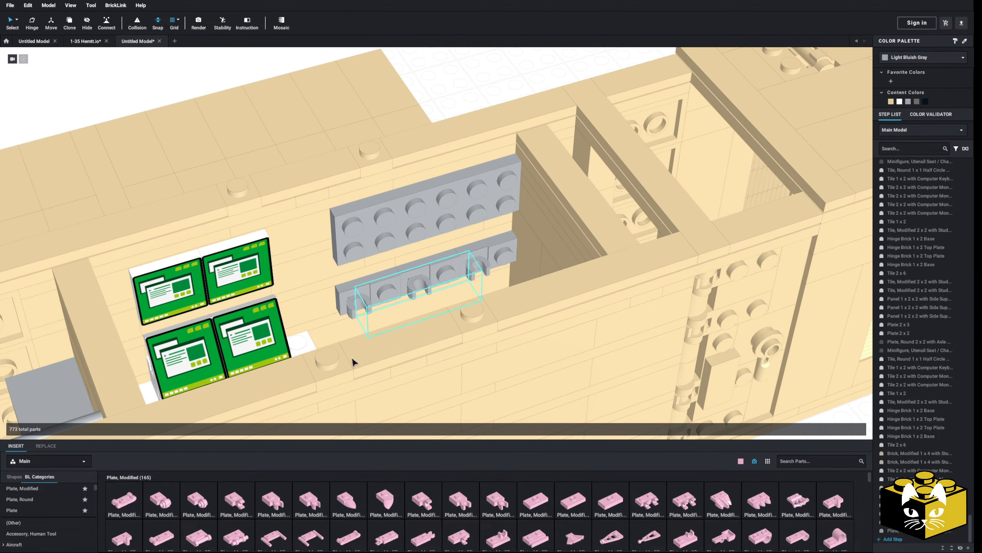
left_click(35, 510)
scroll(263, 499, "down", 1)
left_click(435, 200)
key("Delete")
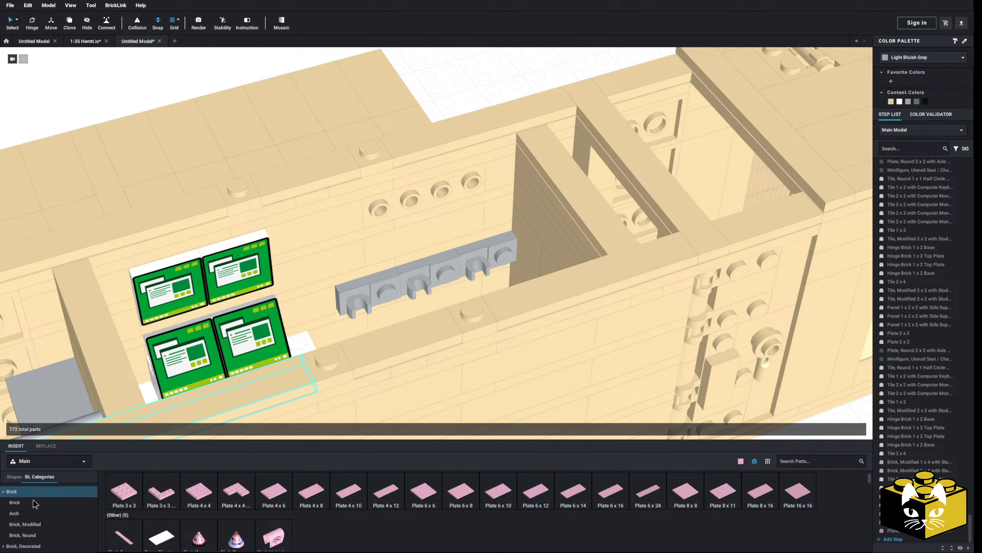
Step: Attach a Brick 2 x 6 to the wall side studs above the clip row
left_click(33, 505)
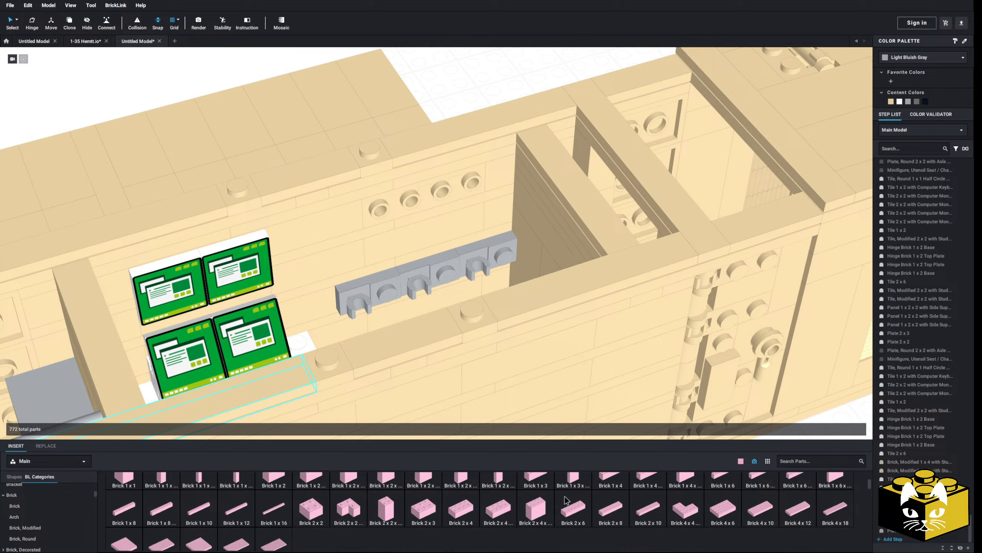
scroll(566, 499, "down", 1)
left_click_drag(573, 497, 439, 236)
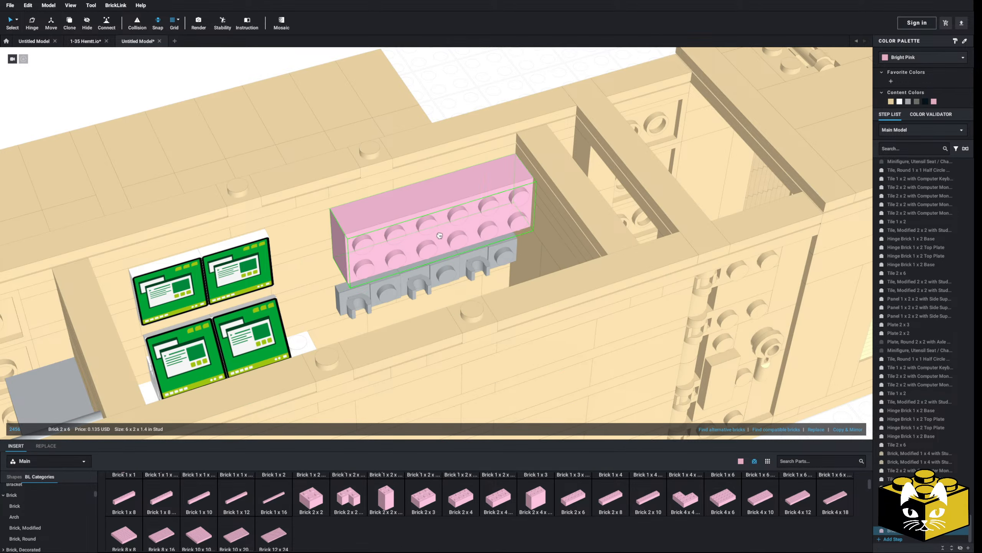
left_click(459, 65)
Step: Place a Container, Cupboard 2 x 3 x 2 - Hollow Studs on the ground outside the container and review its available colors
scroll(61, 513, "up", 7)
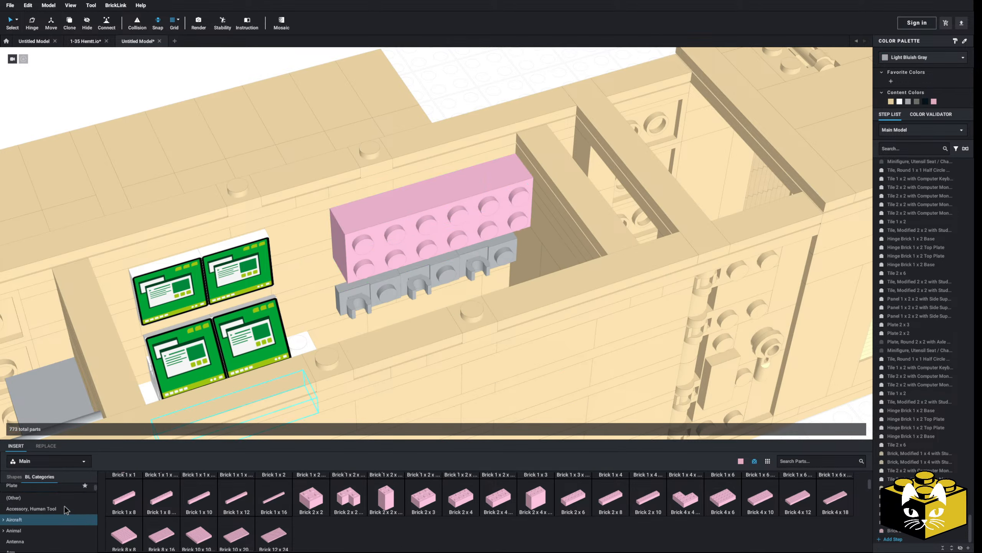
scroll(66, 510, "up", 2)
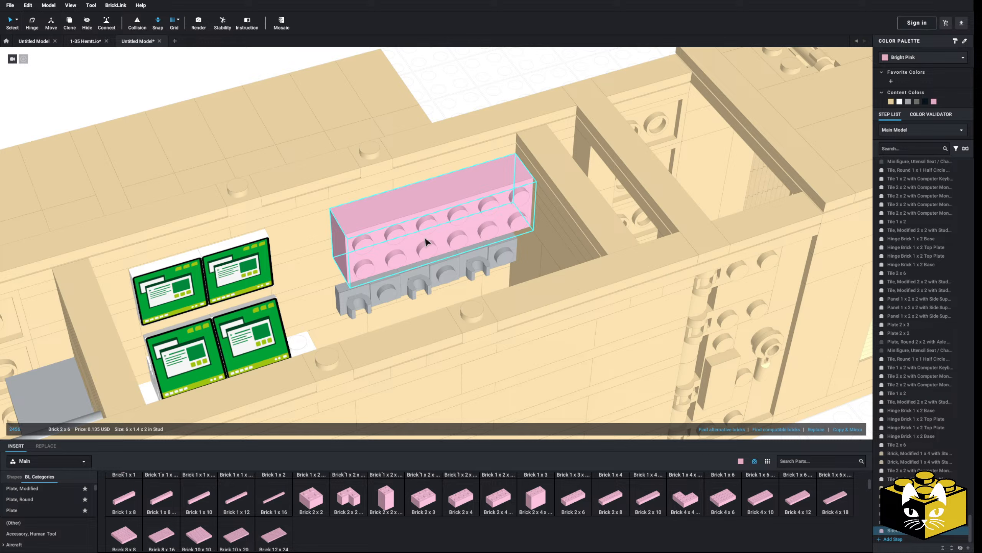
scroll(120, 487, "down", 2)
scroll(69, 499, "down", 9)
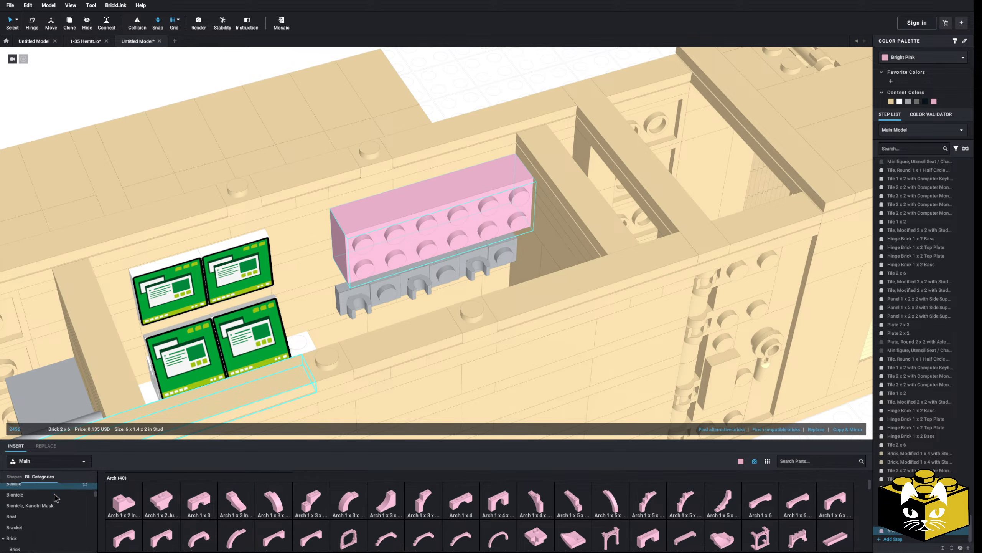
scroll(49, 503, "down", 4)
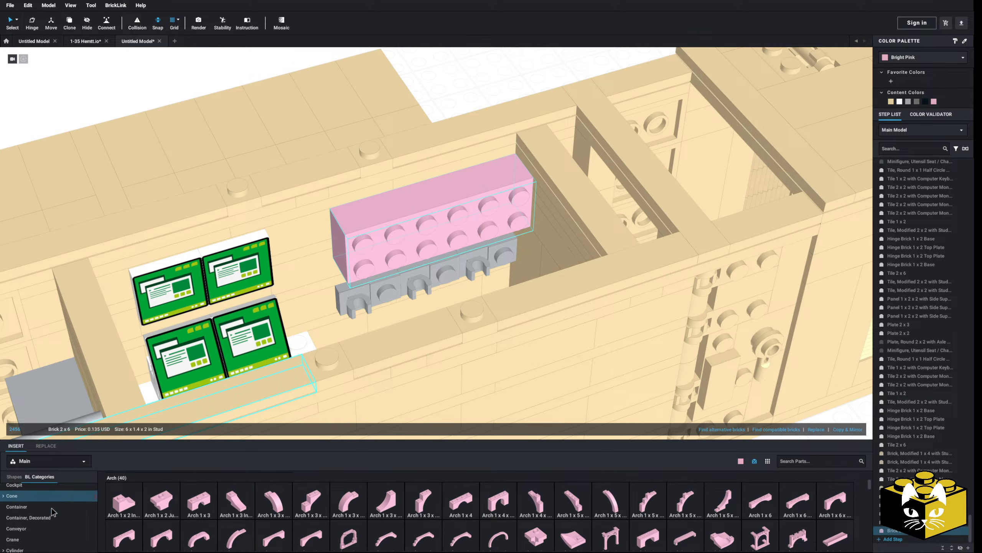
left_click(35, 495)
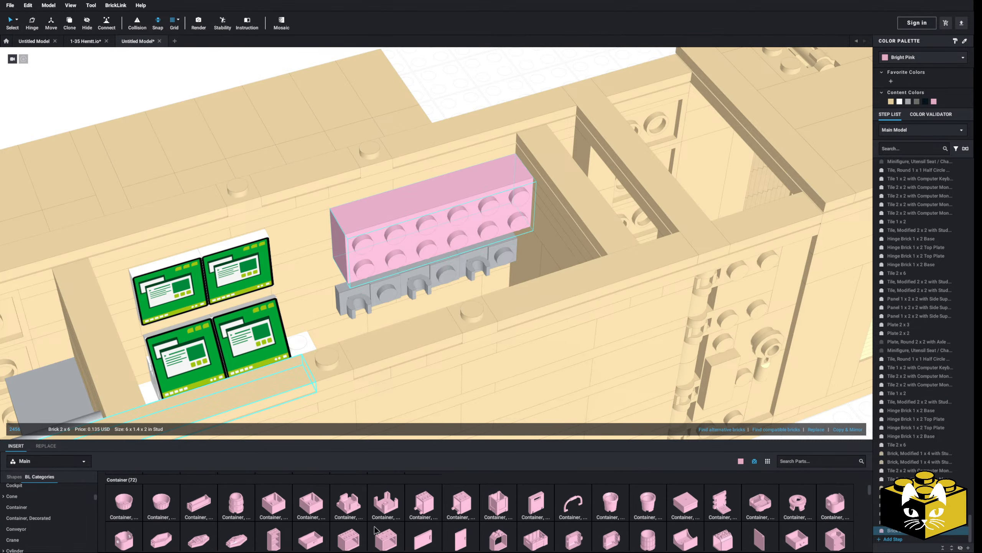
left_click(460, 502)
left_click(566, 296)
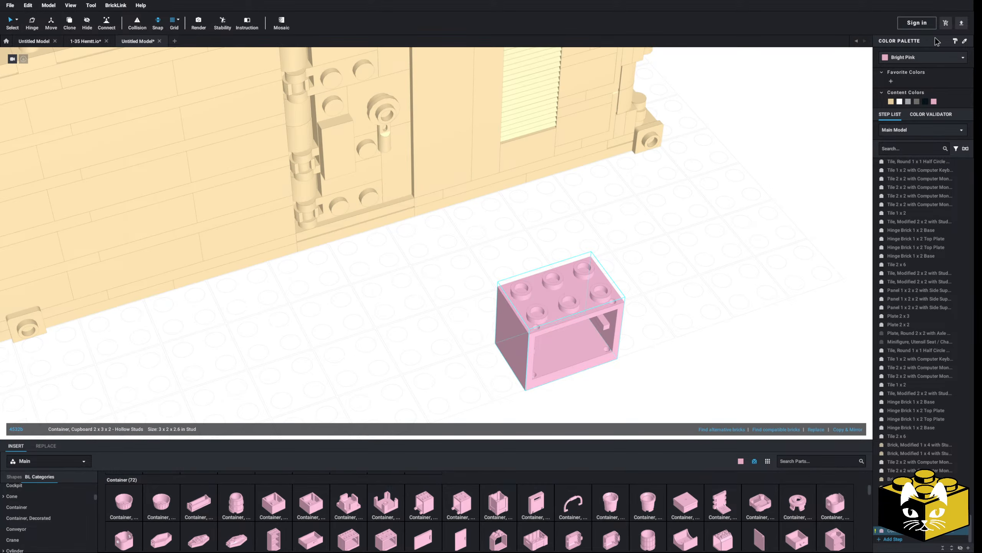
left_click(912, 58)
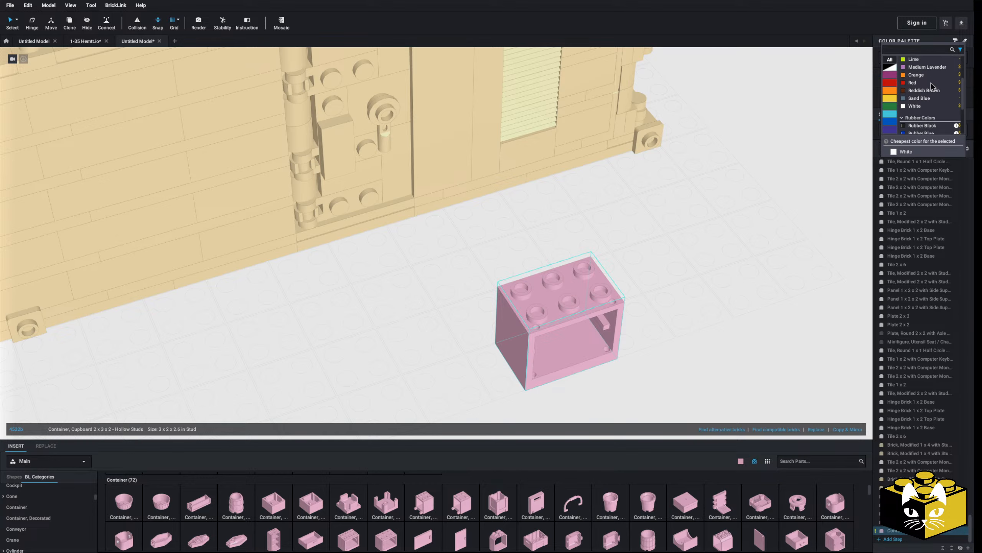
scroll(932, 86, "up", 1)
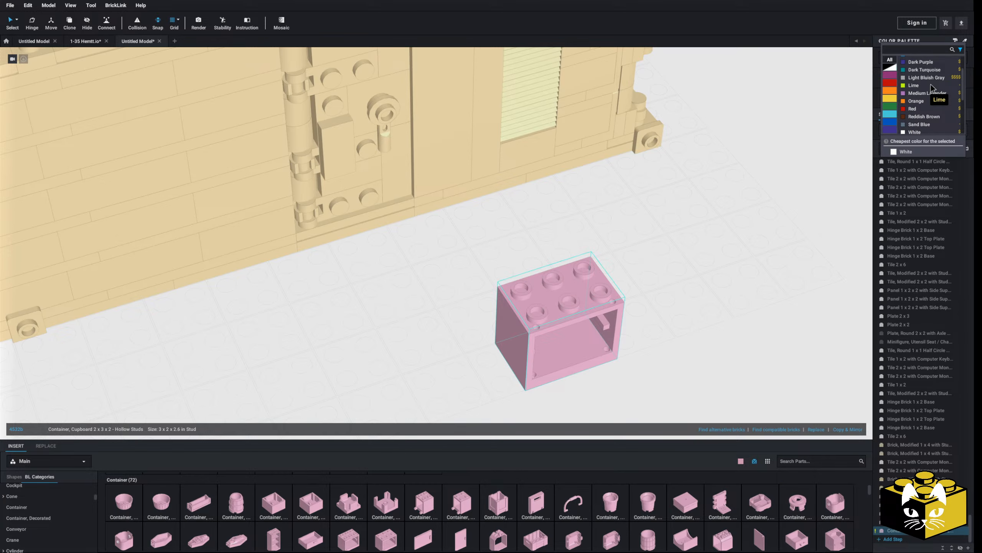
left_click(747, 191)
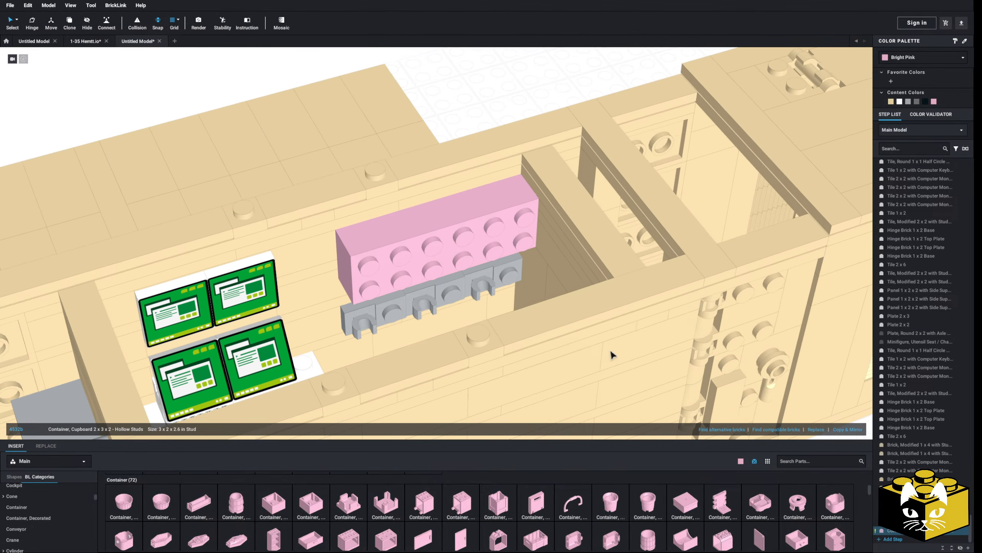
Step: Remove the pink 2 x 6 brick and its side-stud brick, and fill the wall gap with a copy of the Tan Brick 1 x 4
middle_click_drag(426, 254, 437, 237)
left_click(442, 193)
key("Delete")
right_click(431, 237)
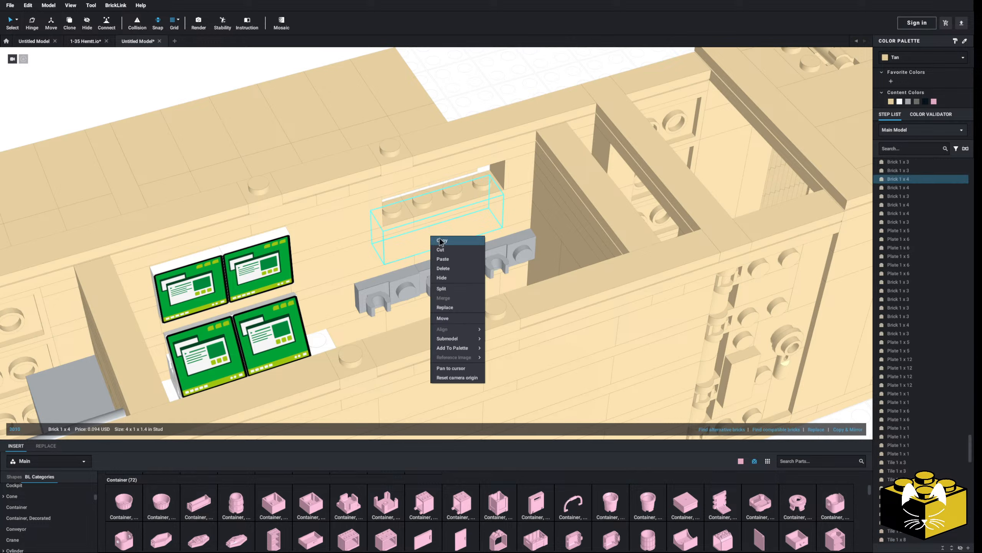
left_click(480, 89)
right_click(480, 89)
left_click(492, 114)
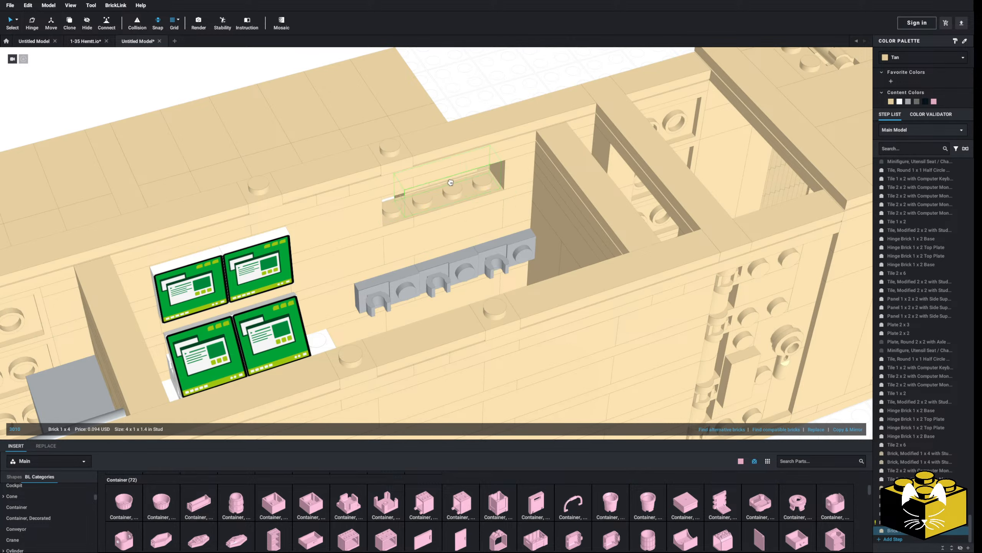
left_click(454, 230)
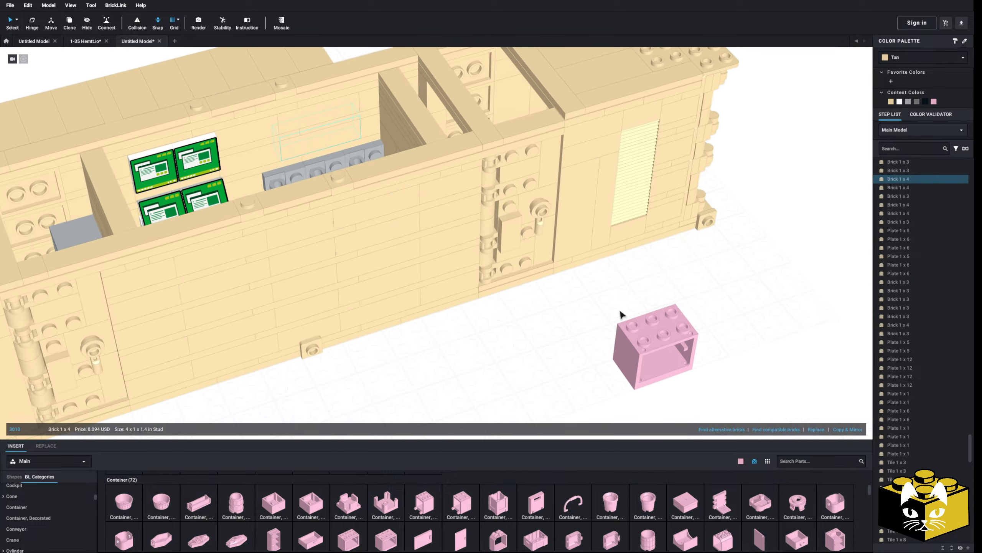
Step: Color the cupboard Light Bluish Gray, set an identical one beside it, and fit both with doors in the same color
left_click(675, 341)
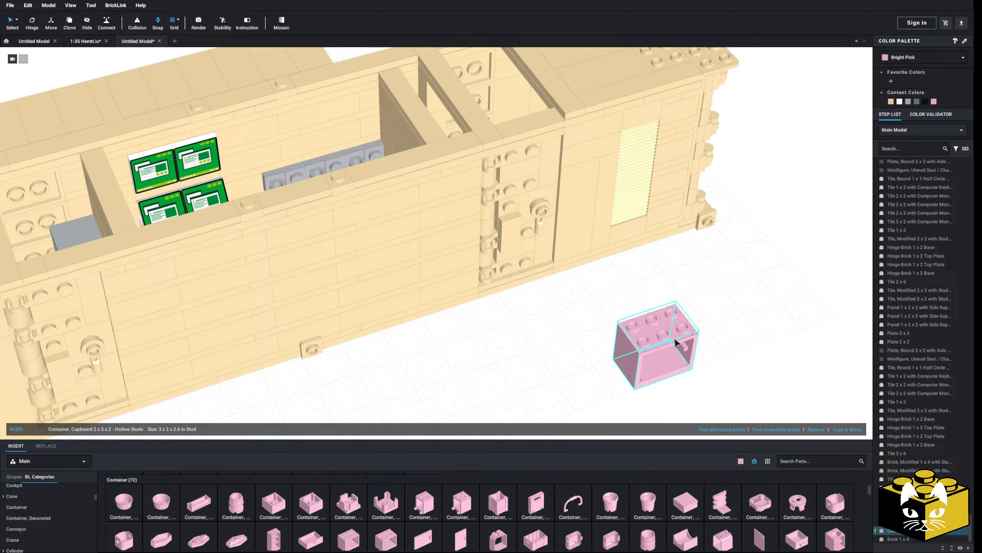
left_click(908, 101)
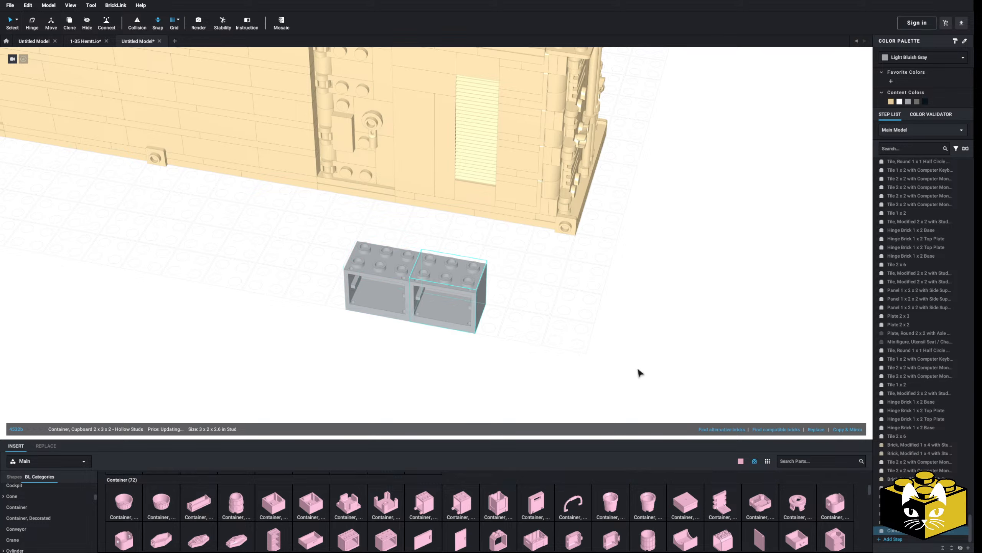
left_click_drag(421, 499, 412, 284)
left_click_drag(413, 535, 527, 303)
left_click(459, 298, "ctrl")
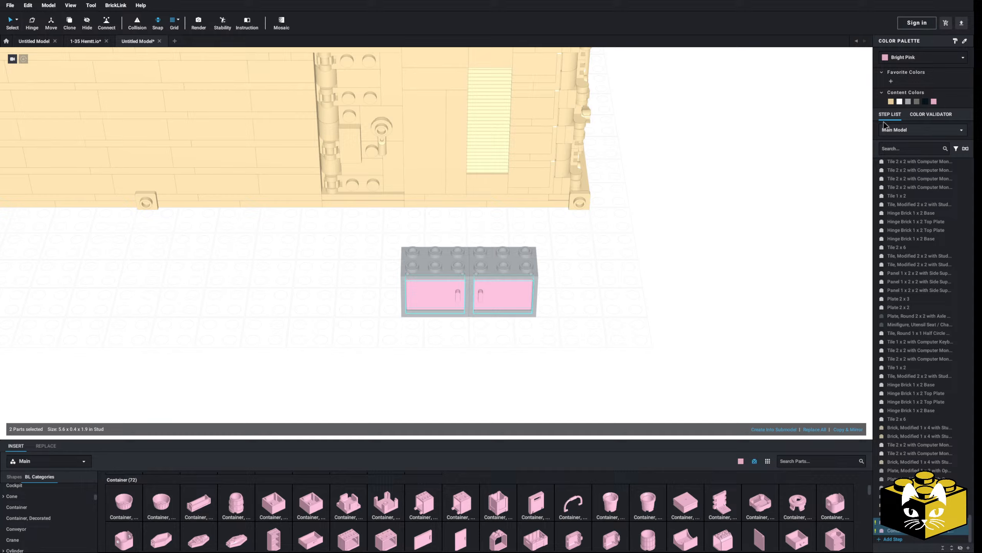
left_click(910, 103)
left_click(731, 289)
Step: Copy the white Tile 2 x 6 beside the first workstation onto the bare floor studs below the wall clips
right_click_drag(730, 289, 736, 372)
middle_click_drag(395, 294, 609, 348)
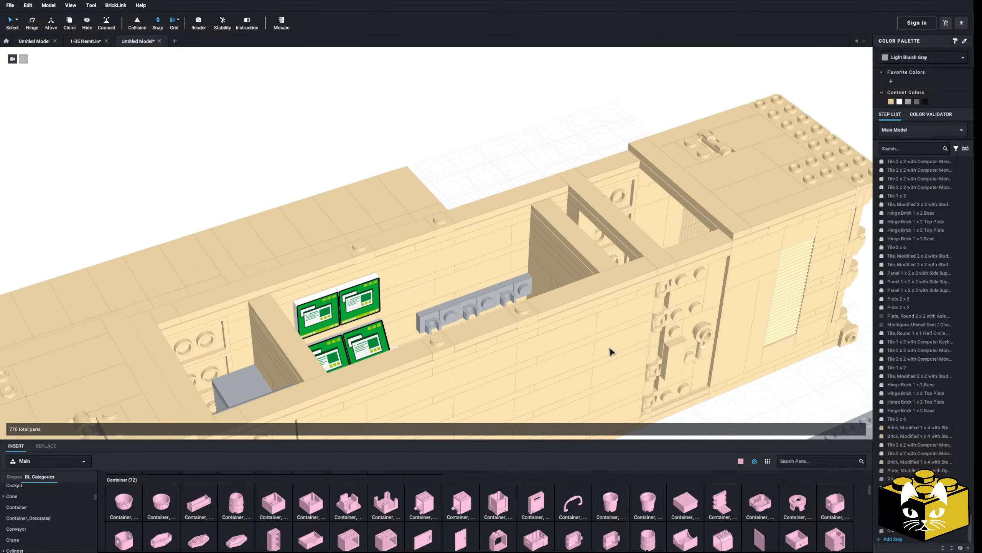
right_click_drag(610, 351, 464, 340)
left_click(372, 368)
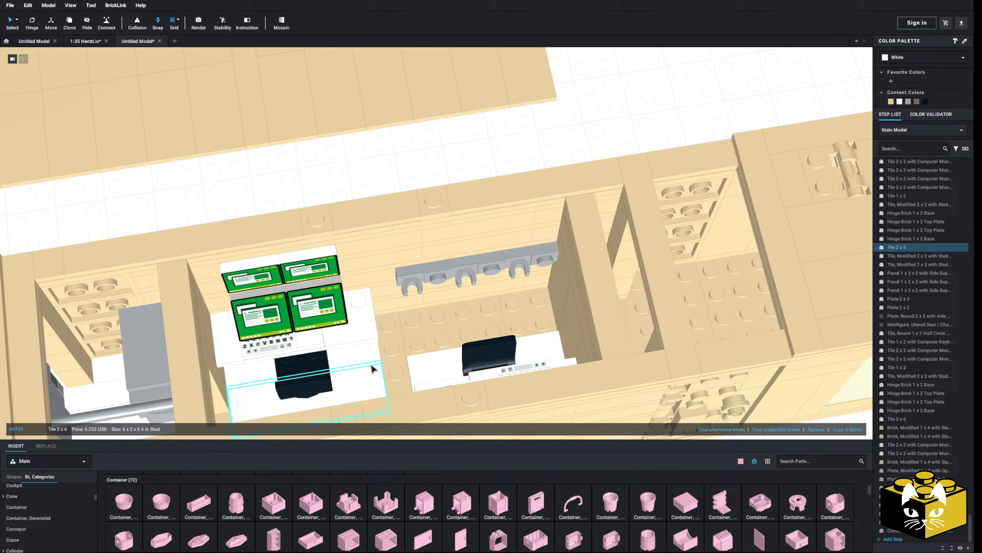
right_click(476, 167)
left_click(495, 186)
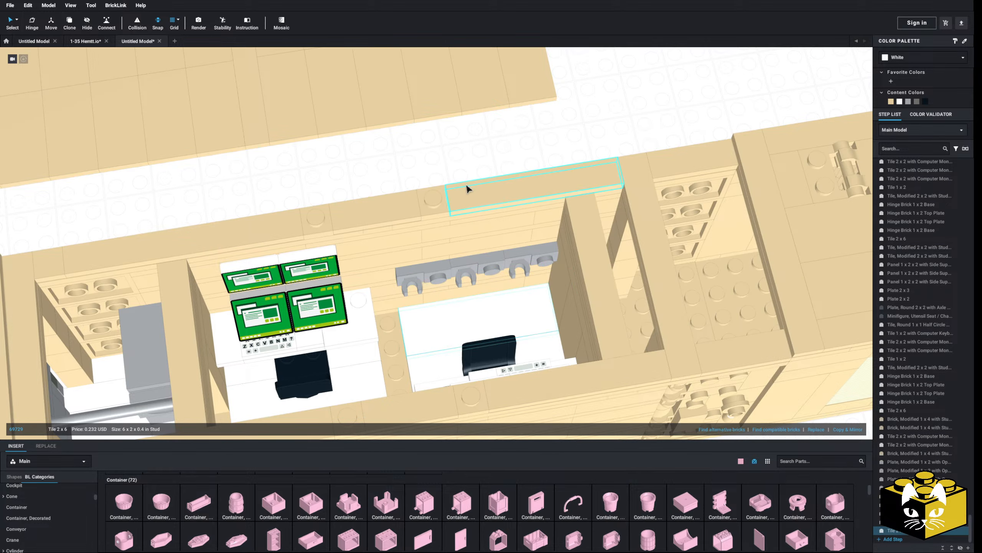
left_click(463, 170)
Step: Lay a Tile 1 x 6 across the floor studs between the two workstations and color it White
right_click_drag(463, 170, 442, 162)
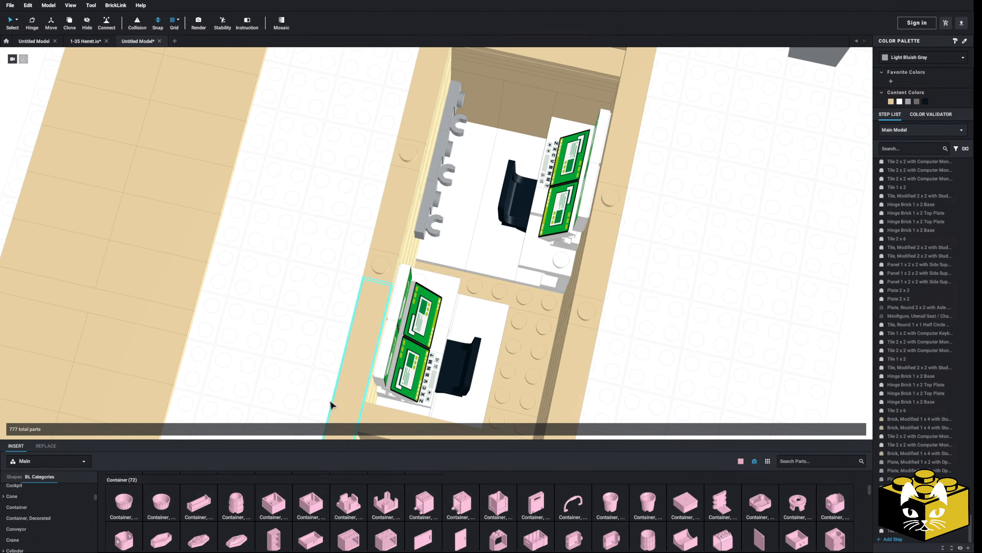
scroll(36, 517, "down", 1)
scroll(41, 509, "down", 10)
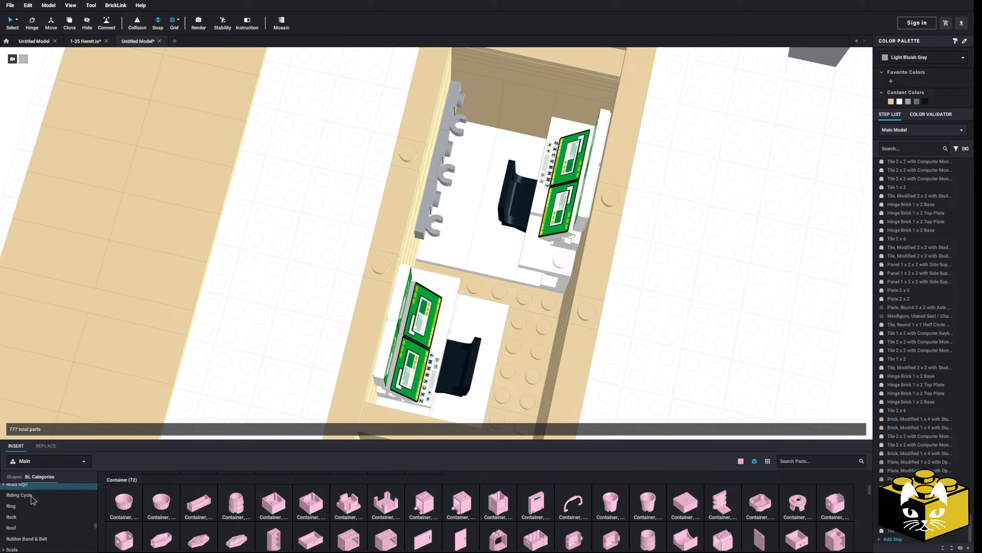
scroll(38, 505, "down", 5)
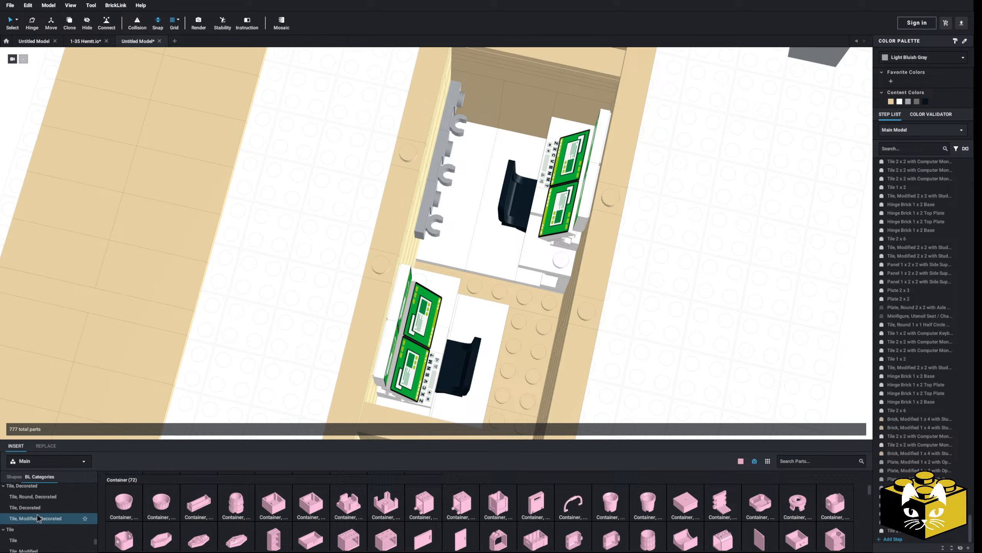
left_click(35, 539)
left_click_drag(349, 500, 490, 289)
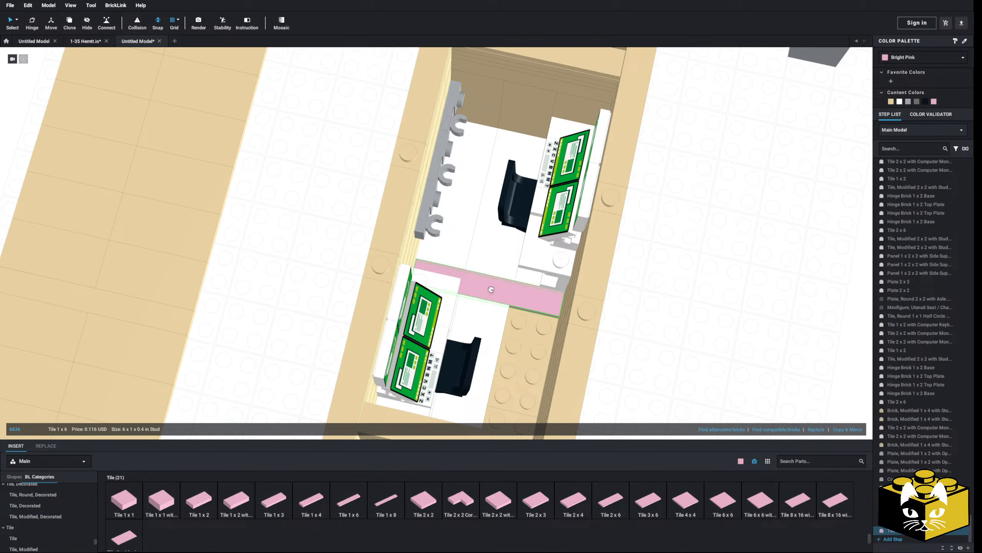
left_click(908, 101)
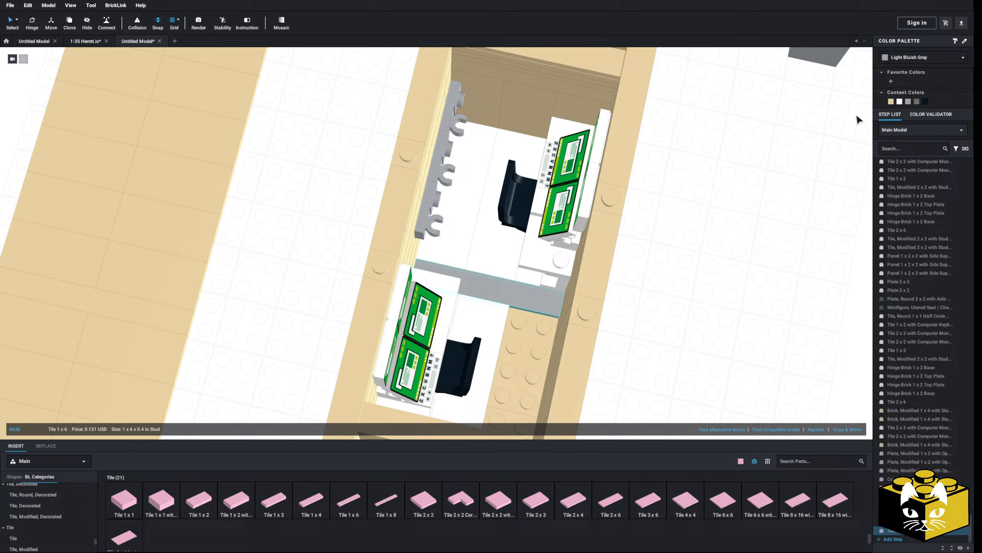
left_click(899, 101)
Step: Examine the container interior from several angles, focusing on the tiled floor and the wall with the clip row
right_click_drag(724, 329, 567, 349)
scroll(567, 348, "down", 10)
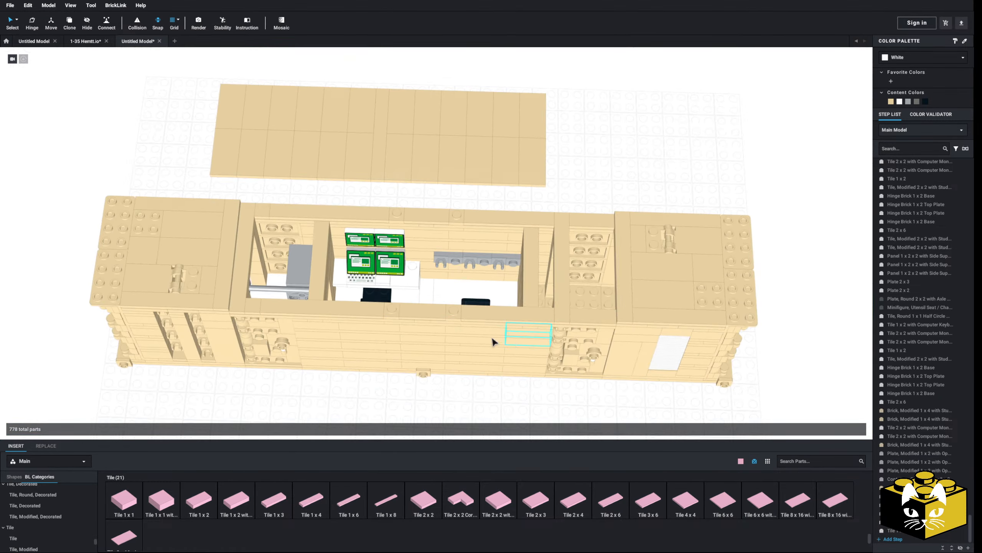
middle_click_drag(492, 338, 627, 401)
middle_click_drag(464, 370, 362, 278)
right_click_drag(361, 278, 487, 339)
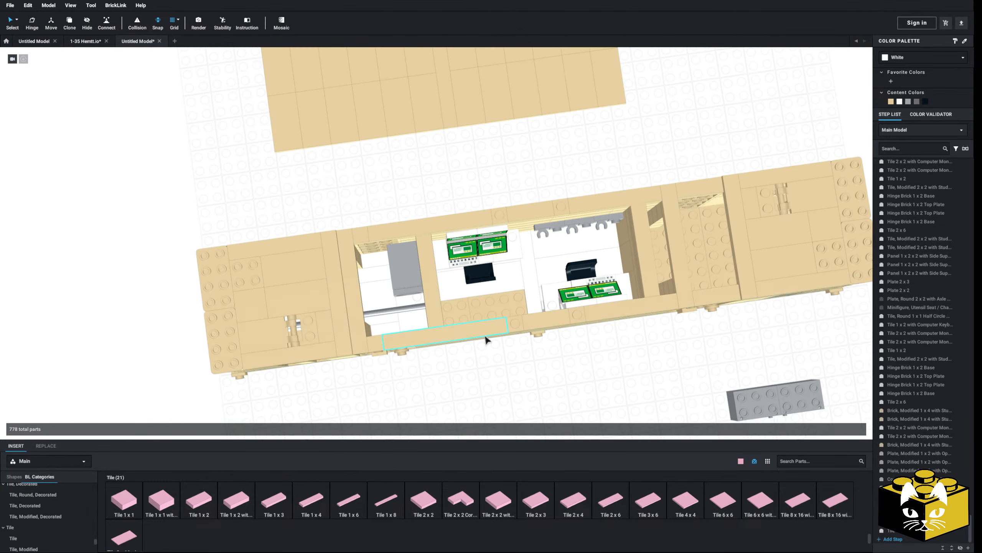
scroll(443, 358, "up", 5)
middle_click_drag(486, 339, 439, 247)
right_click_drag(438, 248, 491, 358)
middle_click_drag(492, 358, 434, 353)
scroll(435, 354, "up", 3)
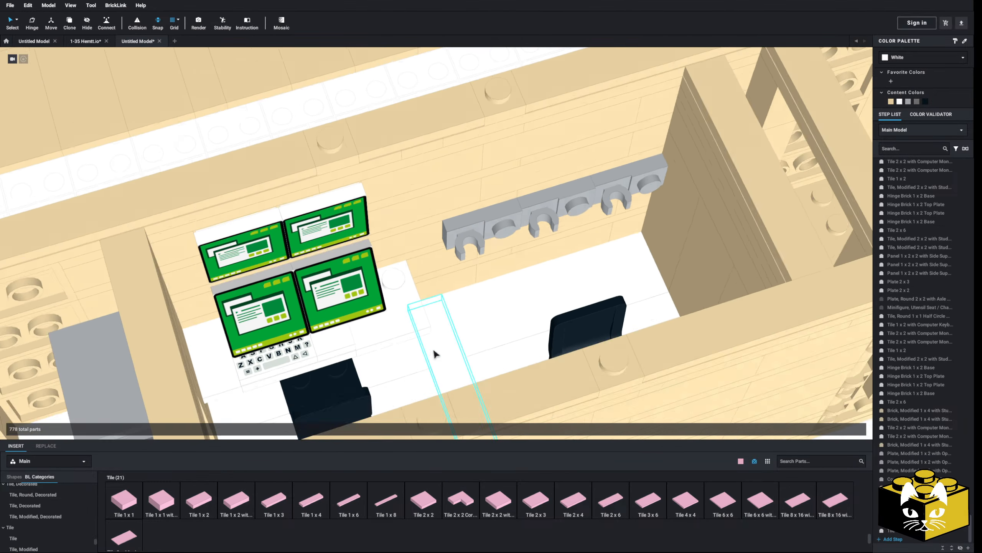
right_click_drag(435, 353, 425, 373)
middle_click_drag(479, 314, 432, 362)
middle_click_drag(436, 327, 434, 355)
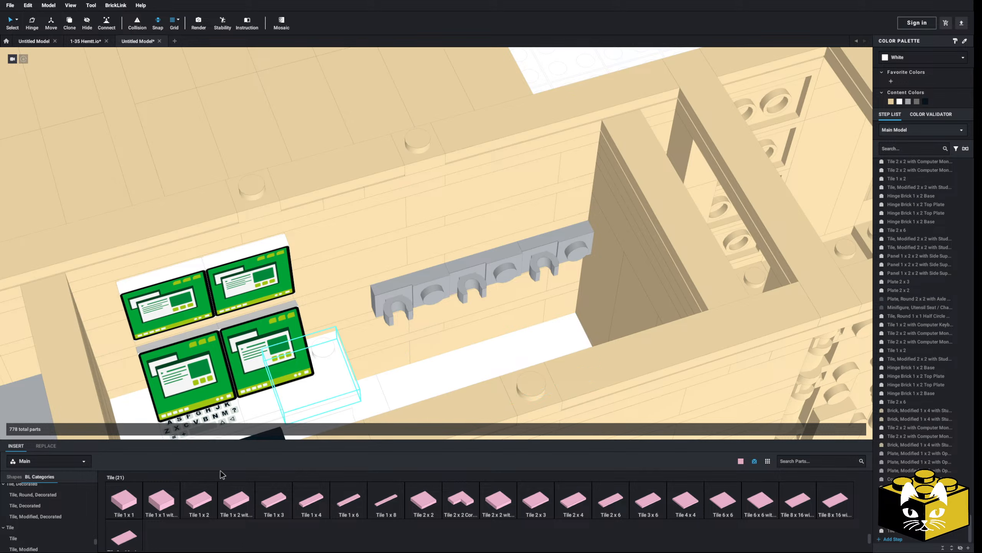
Step: Delete the four-stud-long brick from the wall directly above the clip row
right_click_drag(459, 245, 456, 253)
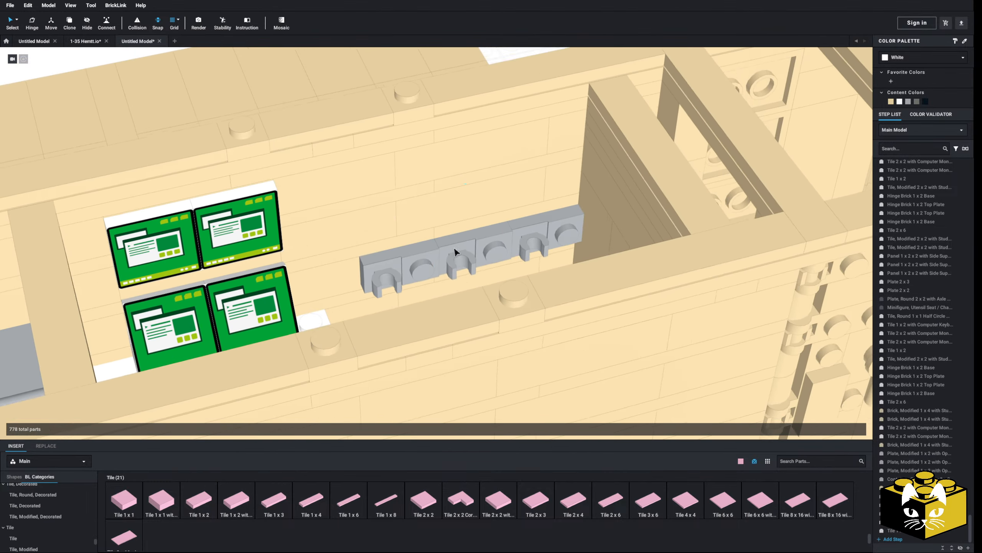
middle_click_drag(456, 252, 454, 264)
left_click(445, 214)
key("Delete")
scroll(97, 536, "down", 3)
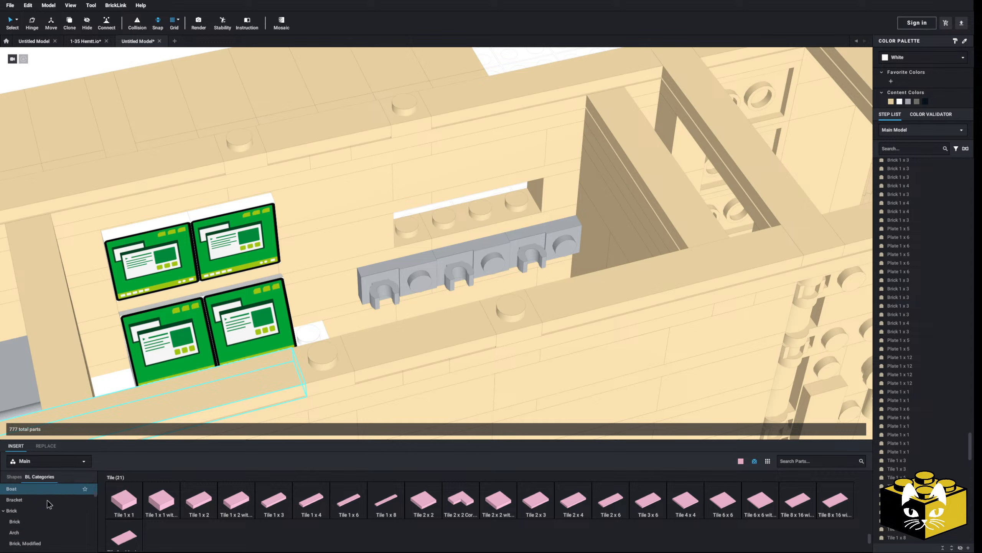
scroll(37, 491, "down", 10)
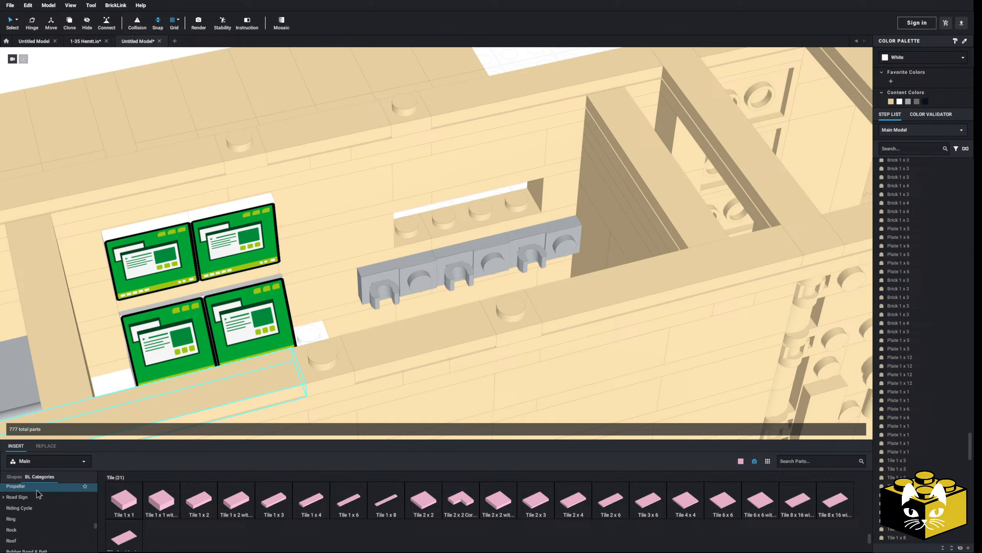
scroll(37, 490, "down", 3)
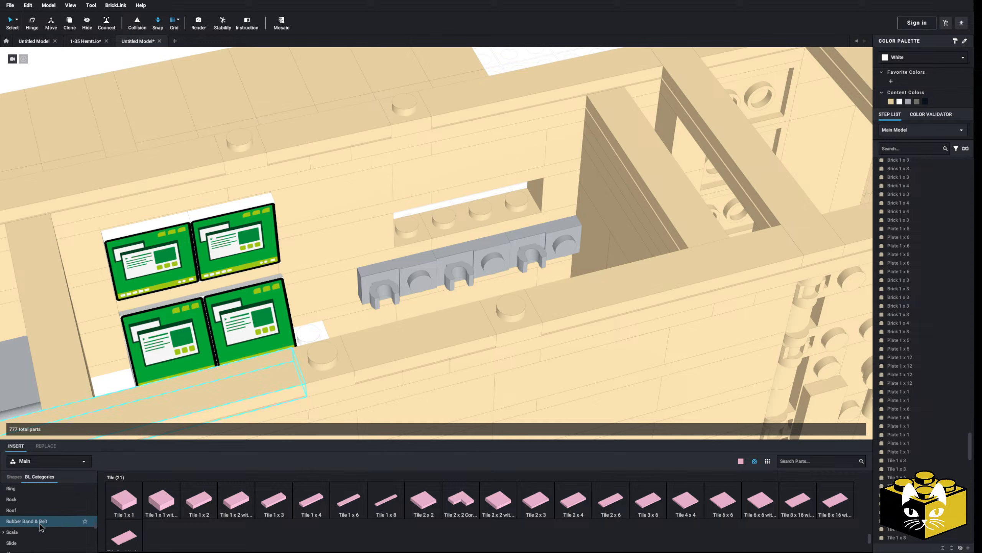
scroll(39, 527, "down", 1)
left_click(42, 541)
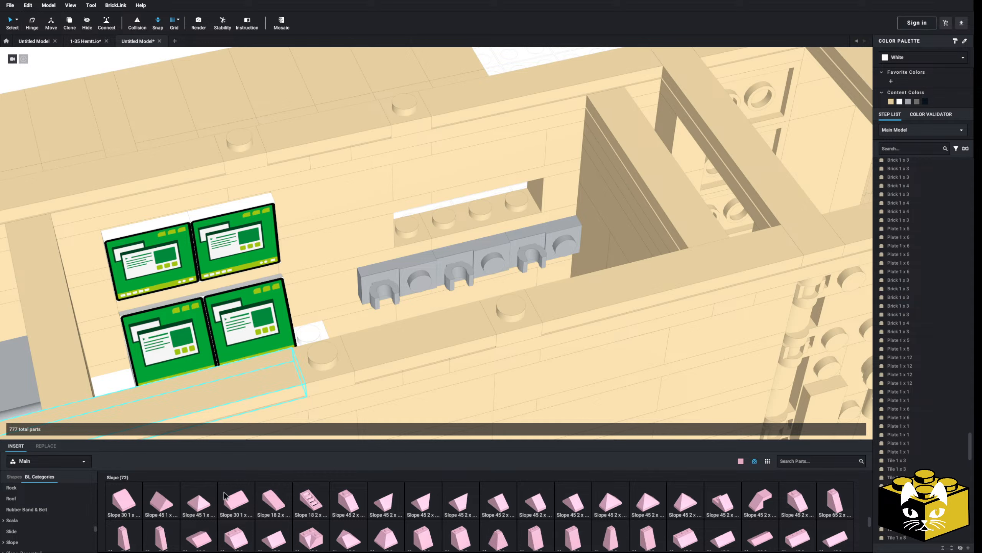
scroll(81, 522, "up", 1)
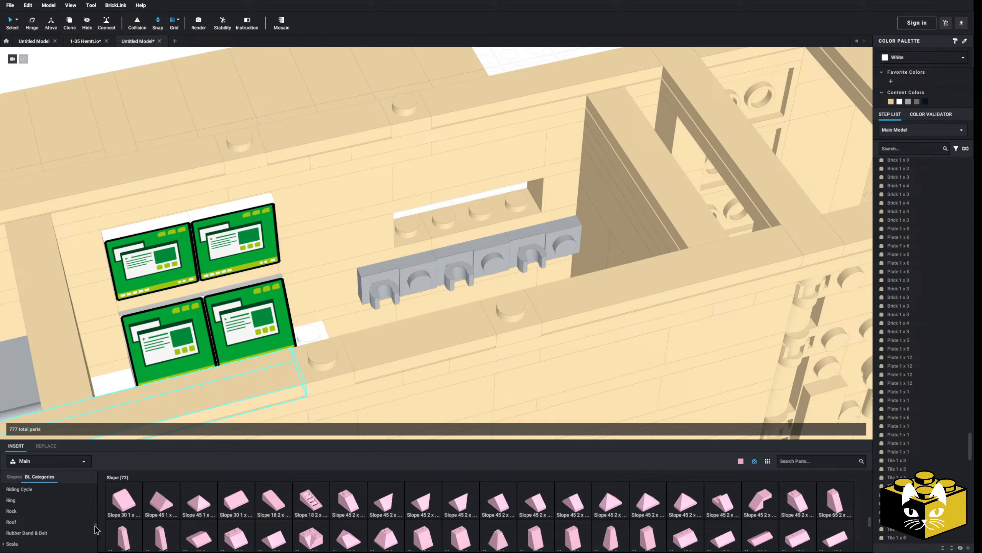
left_click_drag(95, 526, 93, 487)
scroll(63, 498, "down", 2)
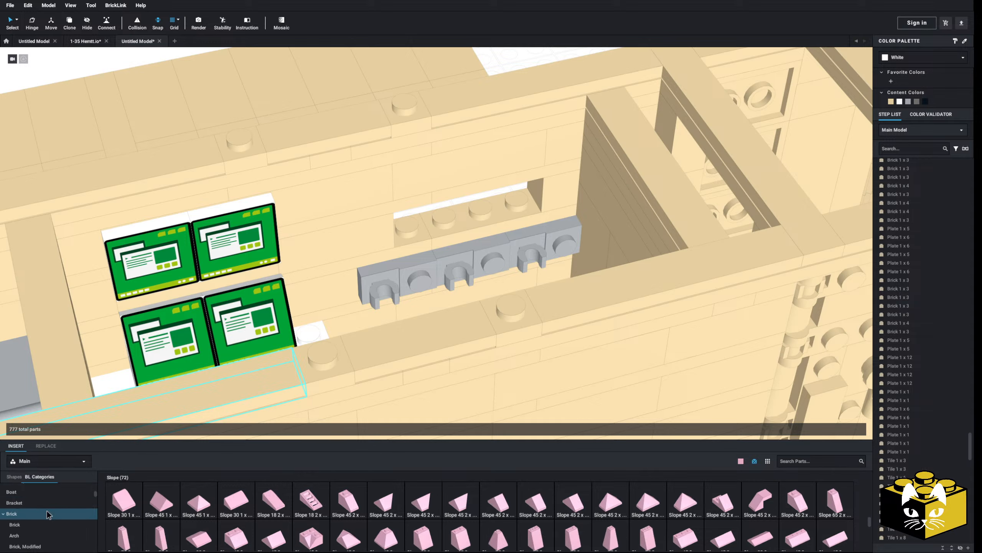
scroll(38, 501, "down", 2)
left_click(15, 513)
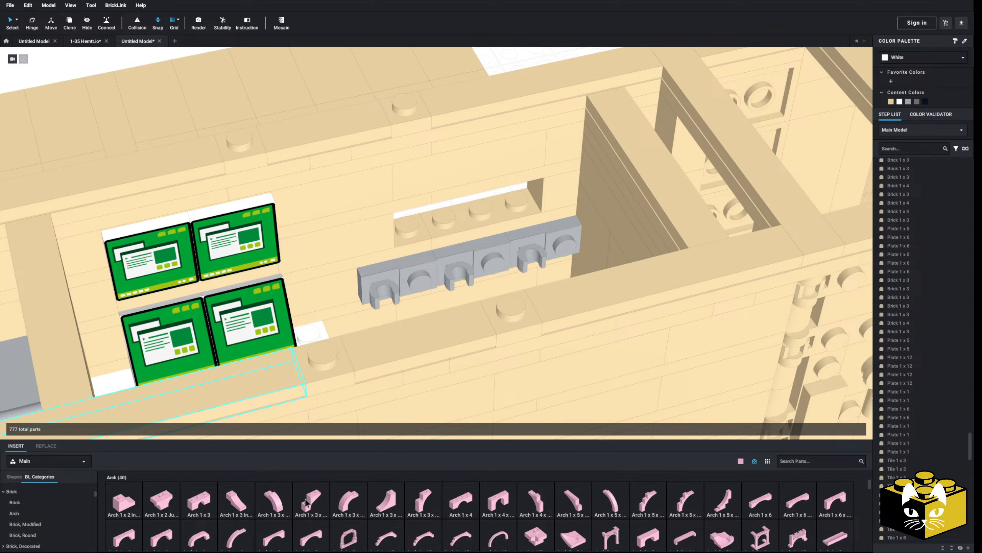
scroll(303, 497, "down", 2)
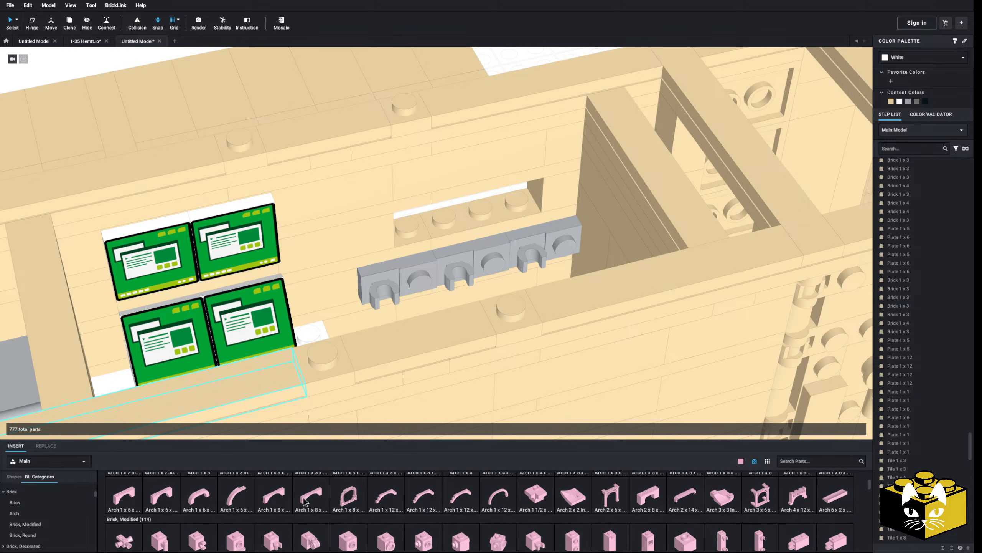
scroll(303, 498, "up", 1)
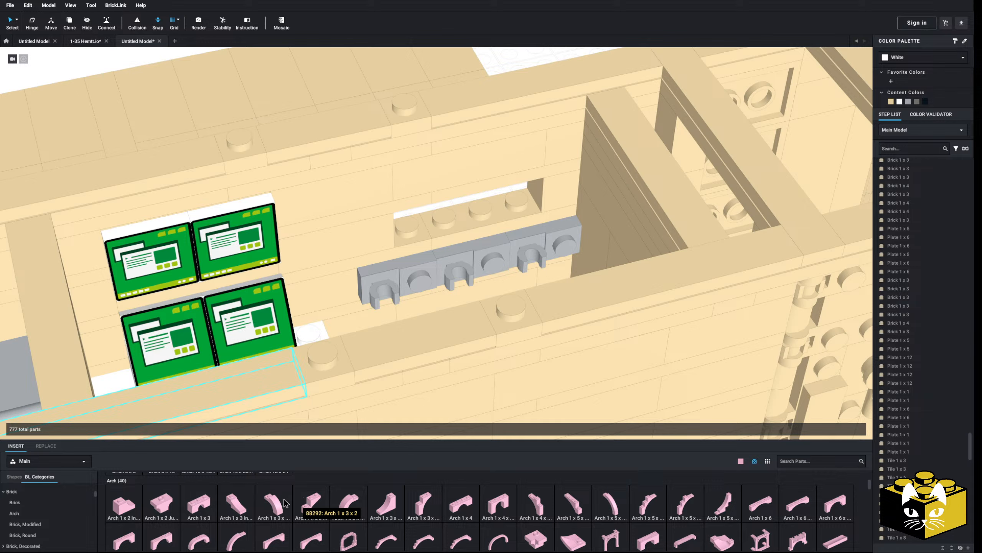
left_click(124, 503)
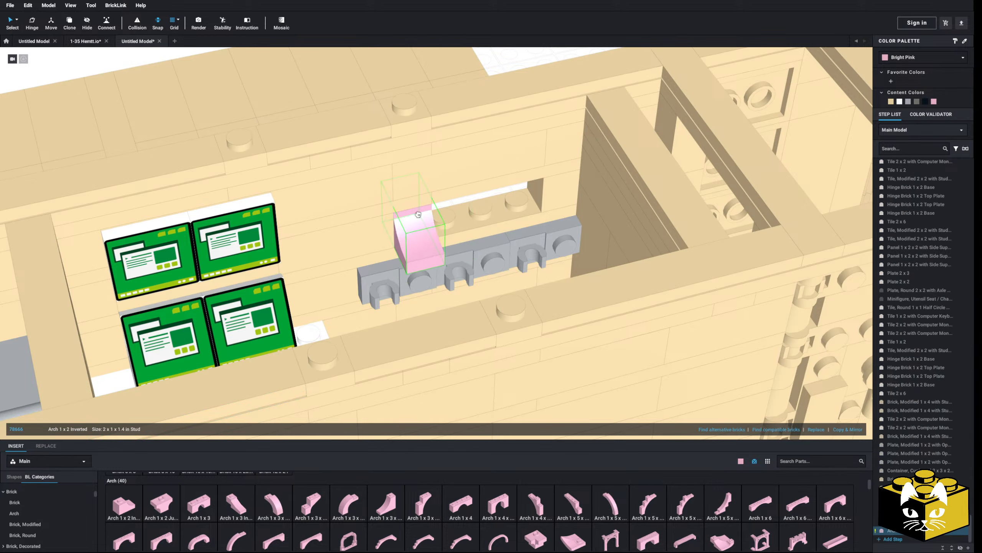
key("Escape")
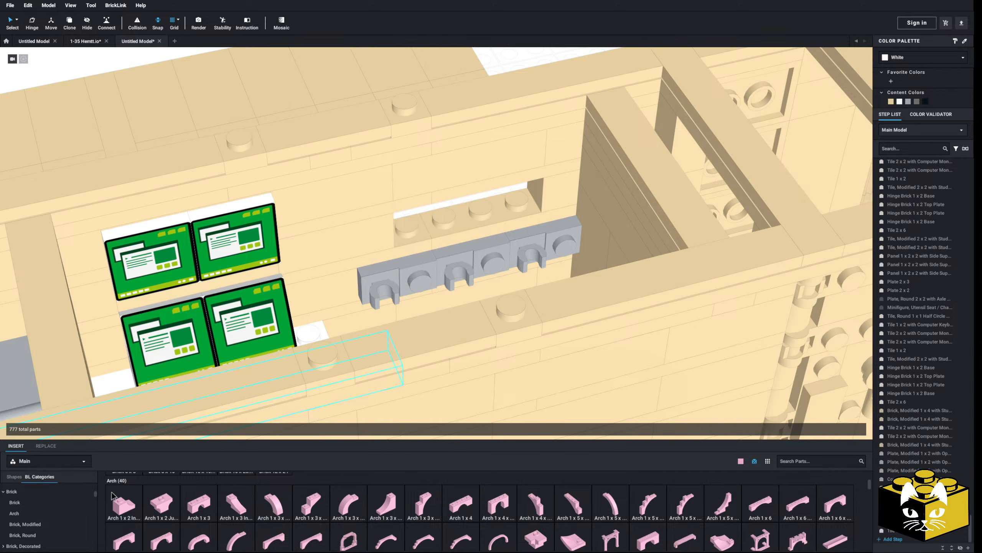
Step: Place two Slope, Inverted 45 2 x 2 with Hollow Round Bottom Tube parts side by side in the wall opening above the clip row
scroll(42, 511, "down", 3)
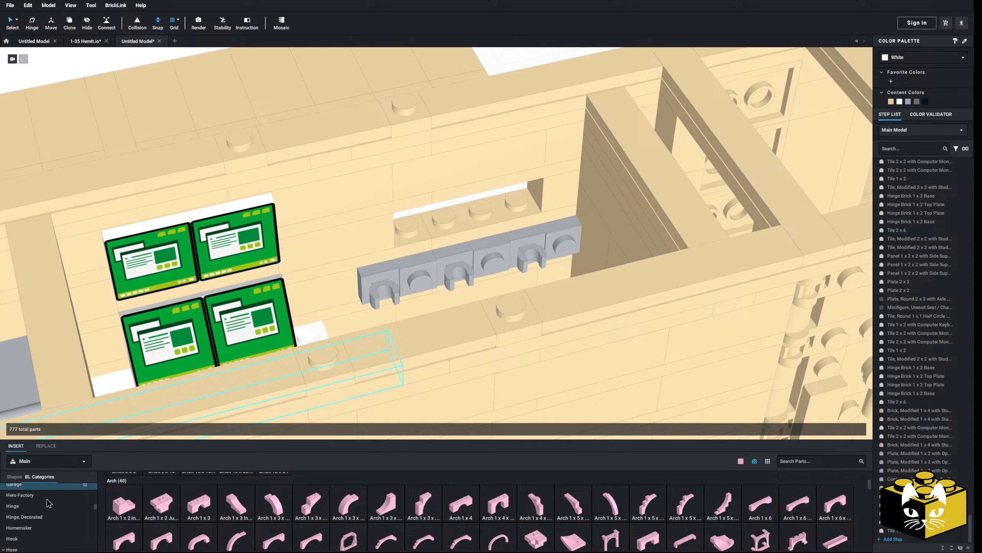
scroll(46, 503, "down", 6)
scroll(46, 510, "up", 2)
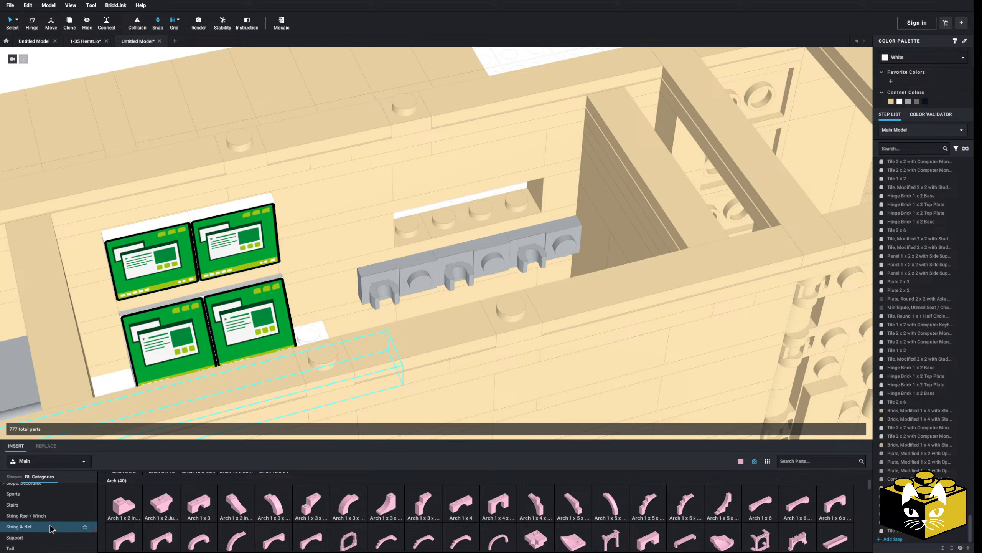
scroll(43, 529, "up", 2)
left_click(39, 523)
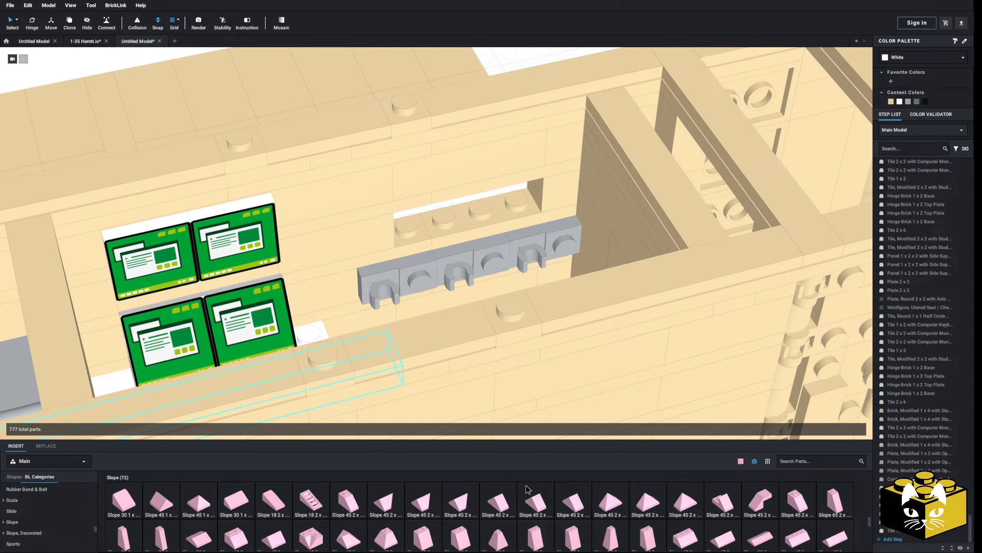
scroll(649, 499, "down", 3)
scroll(3, 505, "down", 2)
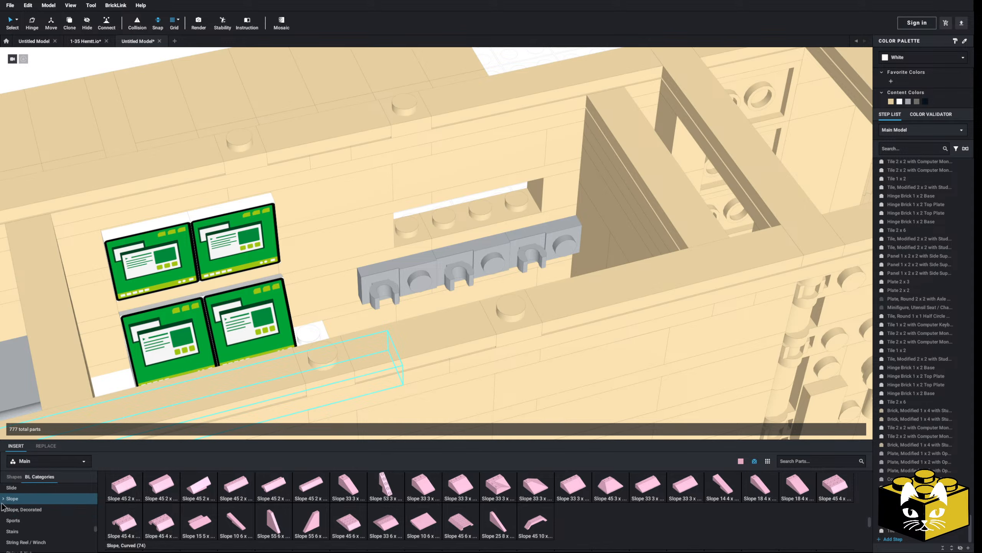
left_click(3, 499)
scroll(31, 509, "down", 2)
left_click(48, 521)
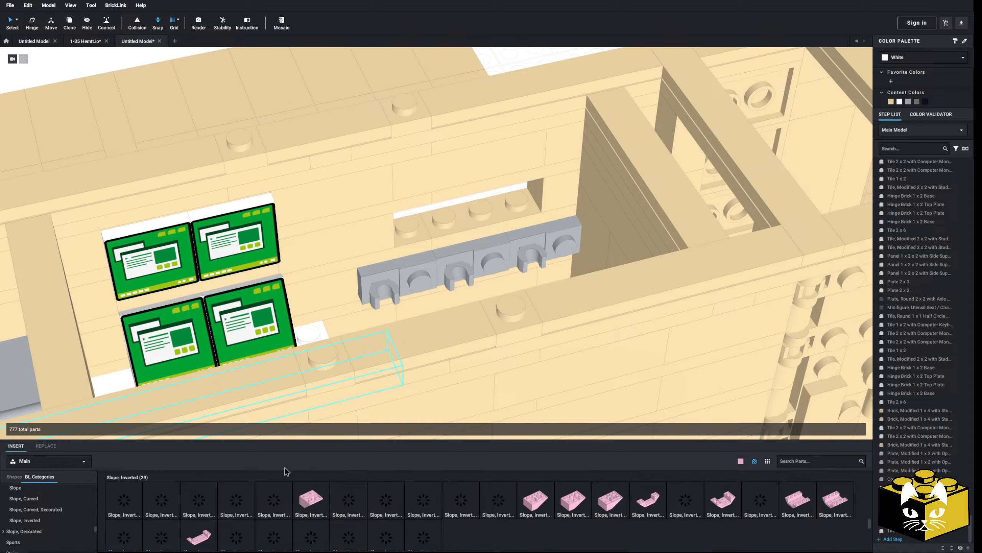
left_click(312, 500)
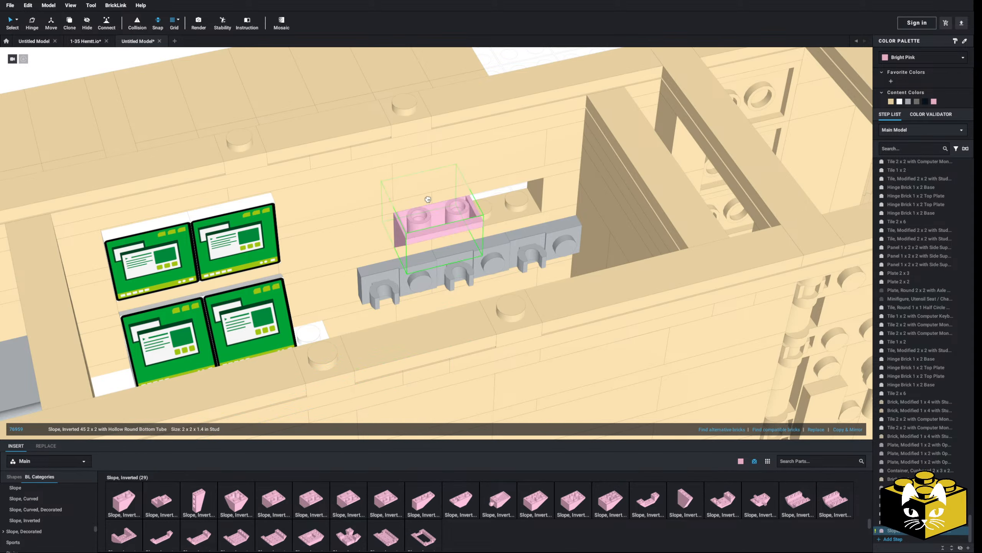
key("Escape")
left_click(503, 207)
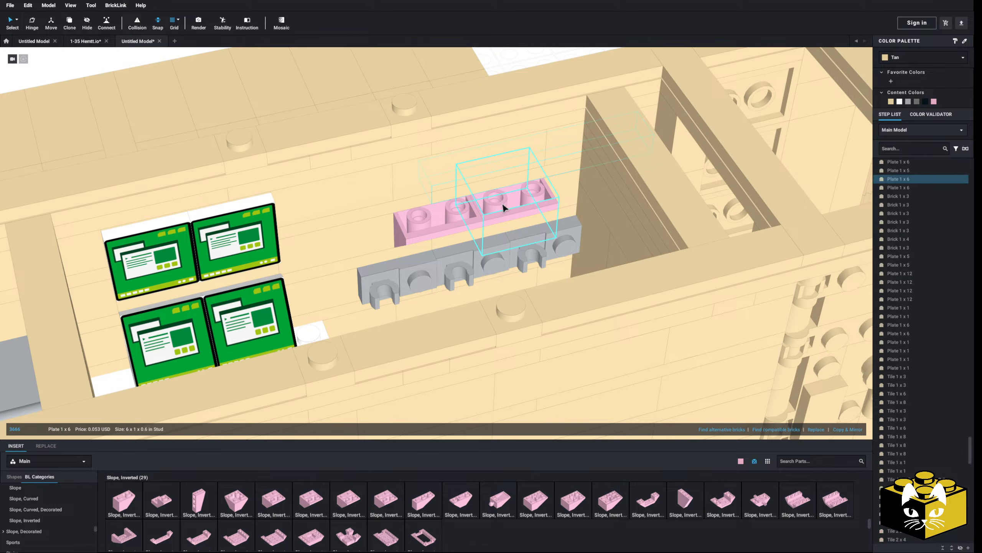
Step: Color both inverted slopes in the wall opening Tan
left_click(502, 207)
left_click(452, 220, "ctrl")
left_click(891, 101)
Step: Move the pair of gray cupboards with their doors from outside the container onto the inverted slopes
scroll(695, 206, "down", 5)
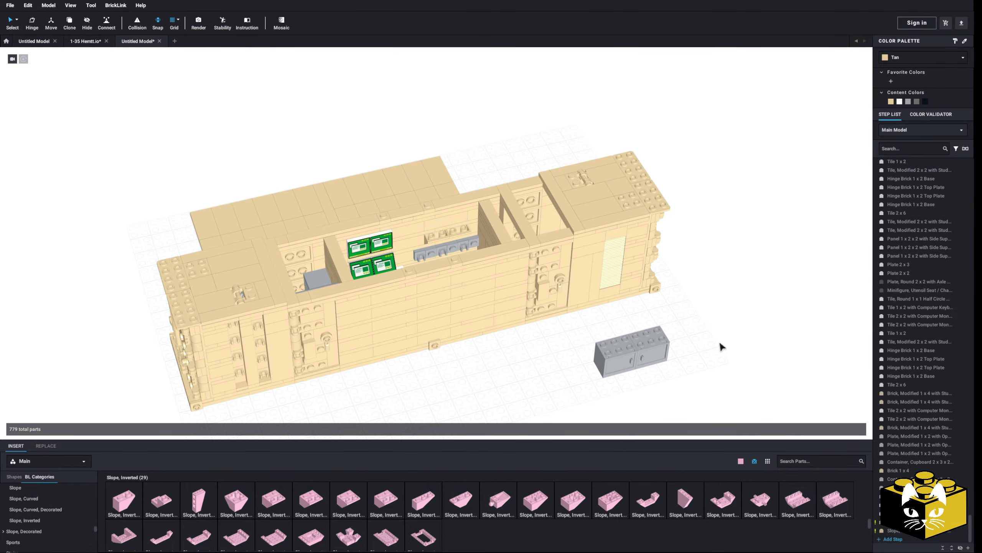
left_click(638, 360)
scroll(684, 356, "up", 5)
left_click_drag(684, 356, 494, 220)
left_click(541, 119)
mouse_move(541, 119)
right_mouse_down()
mouse_move(552, 113)
mouse_move(546, 125)
right_mouse_up()
middle_click_drag(546, 125, 534, 184)
scroll(513, 210, "up", 4)
Step: Move the cupboard pair back outside the container and delete the two inverted slopes from the wall
left_click(535, 253, "shift")
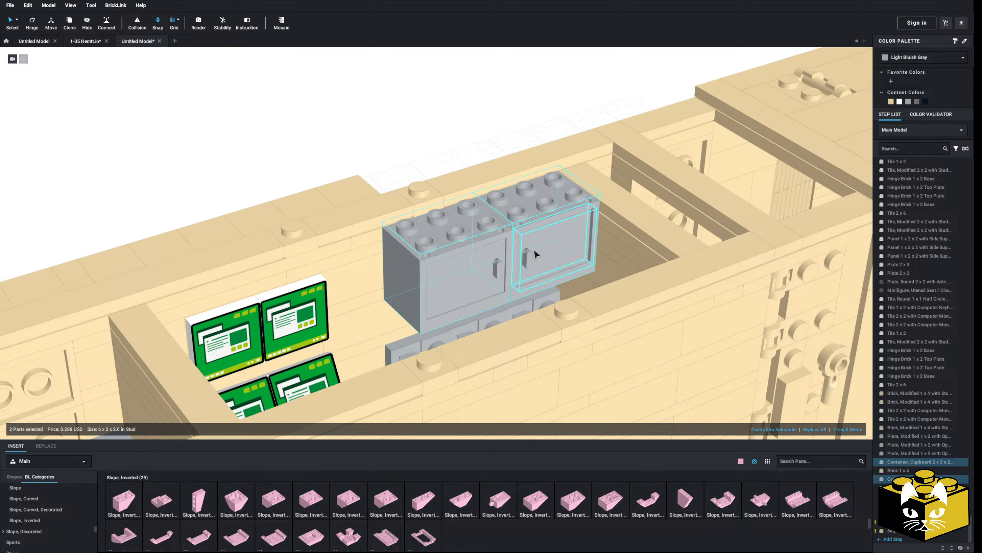
left_click_drag(475, 278, 413, 122)
left_click(476, 292)
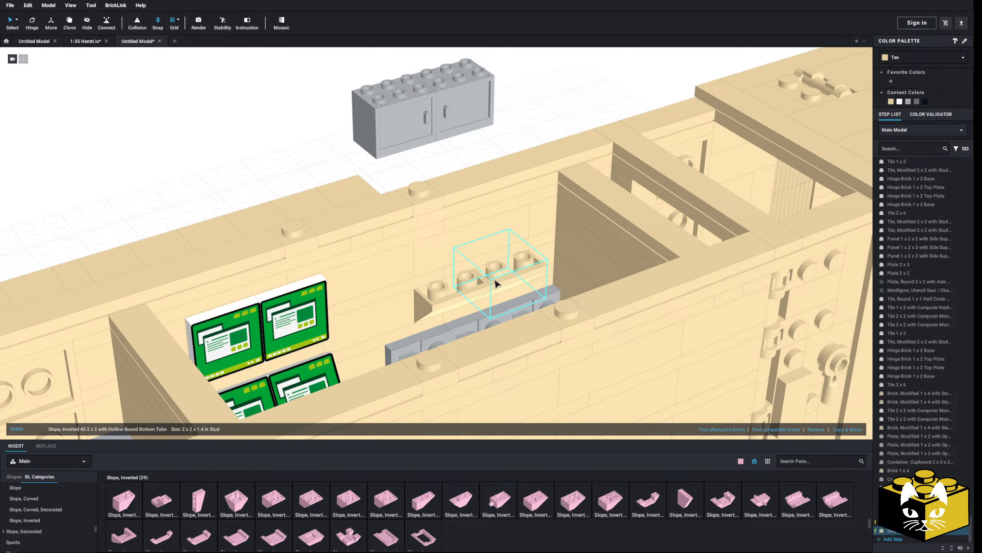
left_click(276, 203, "shift")
key("Delete")
Step: Place a Plate 1 x 4 in the wall opening above the clip row
scroll(47, 518, "up", 5)
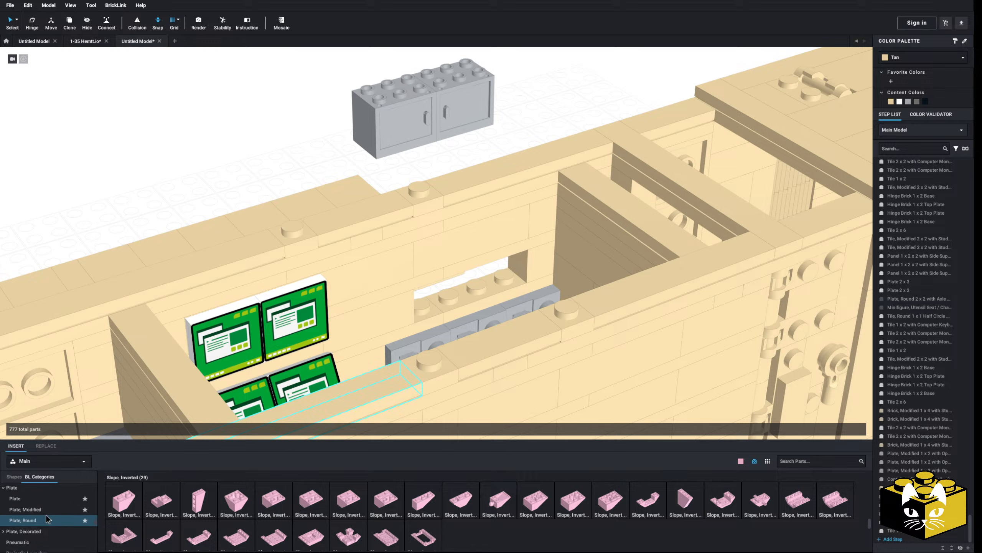
left_click(37, 530)
left_click(274, 500)
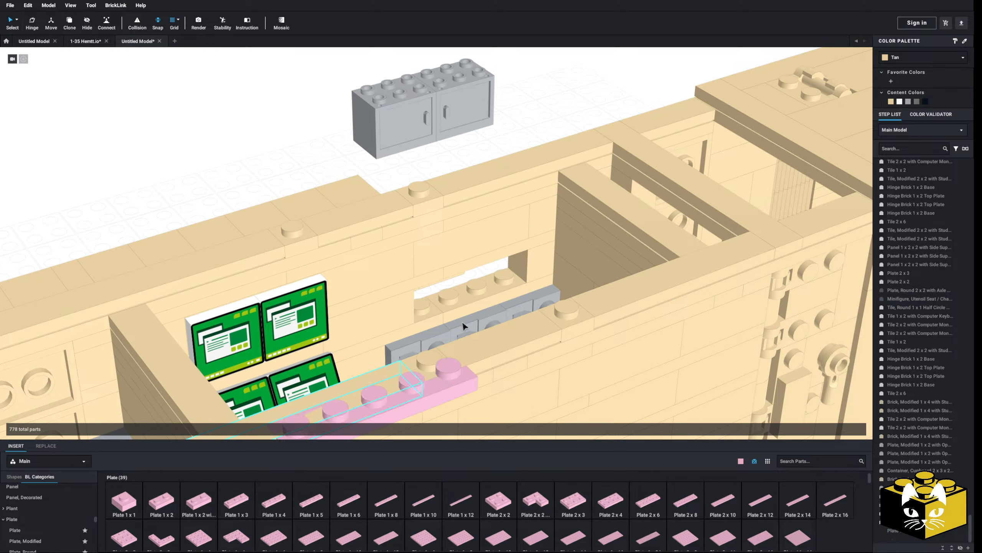
left_click(474, 306)
left_click(468, 288)
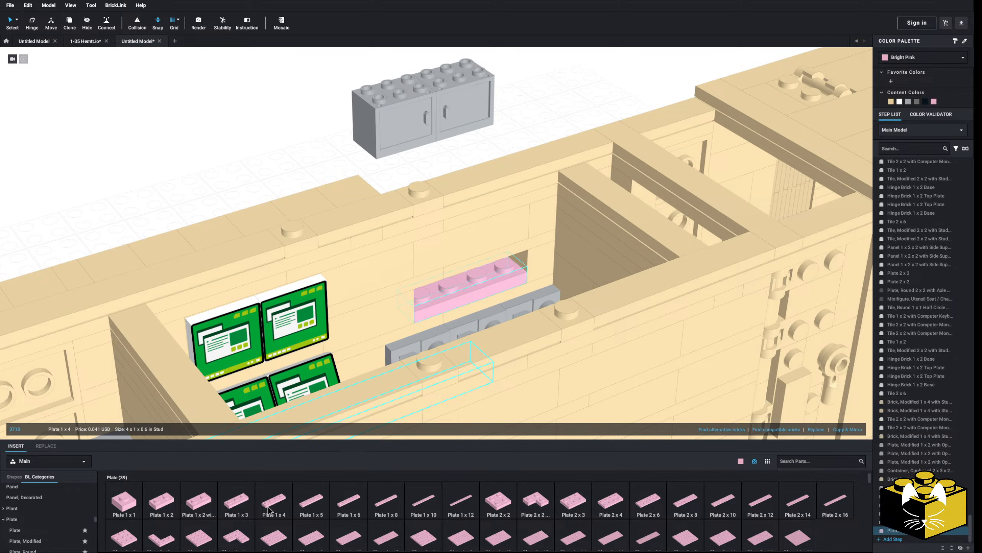
Step: Stack a protruding Plate 2 x 4 and a second Plate 1 x 4 in the wall opening and color all three plates Tan
left_click(610, 500)
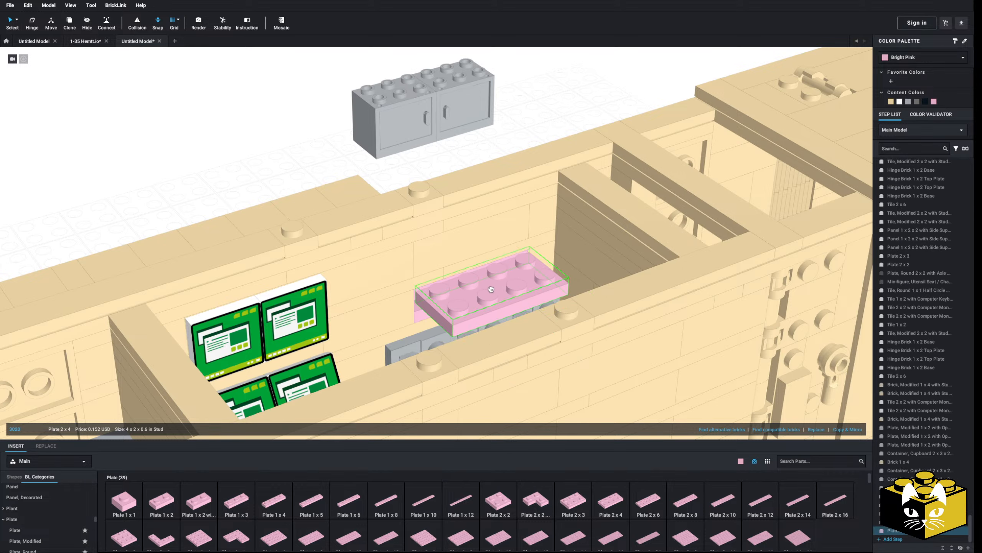
left_click(488, 289)
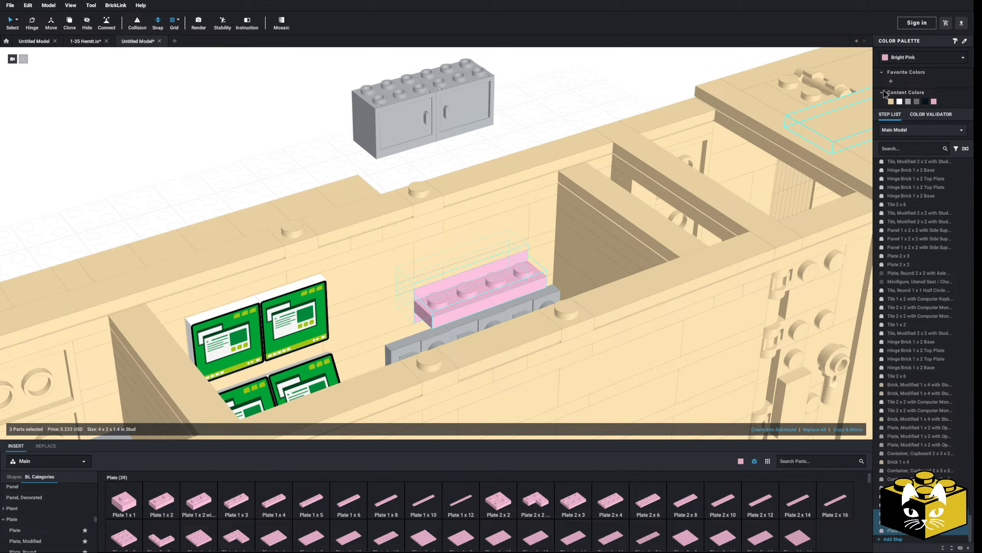
left_click(892, 104)
left_click(575, 81)
Step: Move the pair of gray cupboards with their doors onto the tan plate ledge above the clip row
right_click_drag(536, 70, 533, 76)
scroll(541, 60, "down", 3)
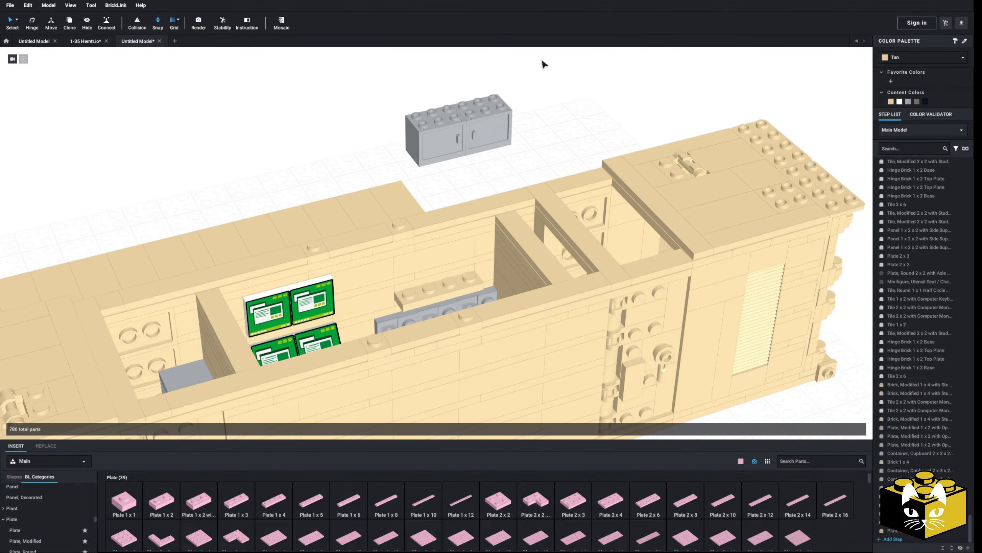
left_click_drag(542, 61, 439, 279)
left_click(424, 179)
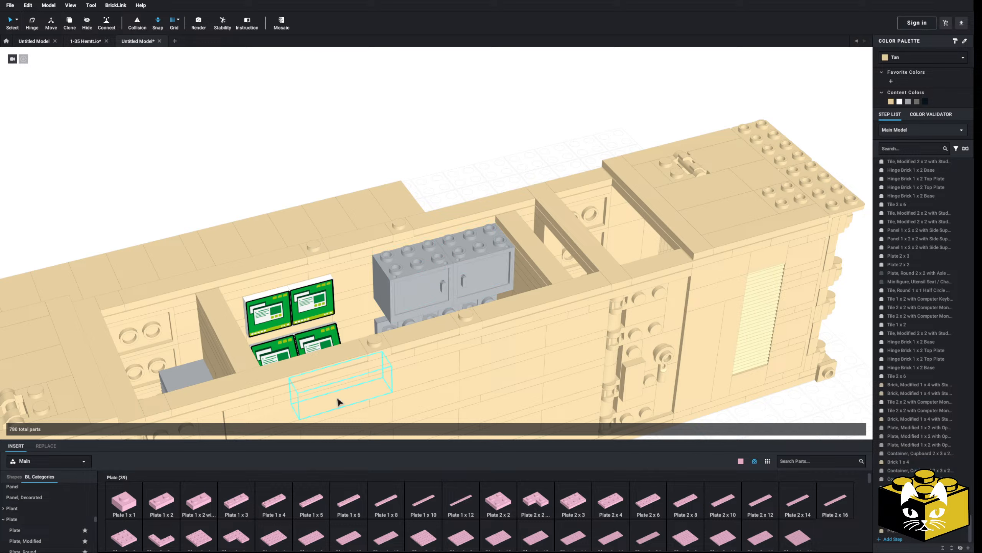
Step: Cover the studs on top of the two cupboards with a Tile 2 x 6 and color it Light Bluish Gray
scroll(43, 503, "down", 10)
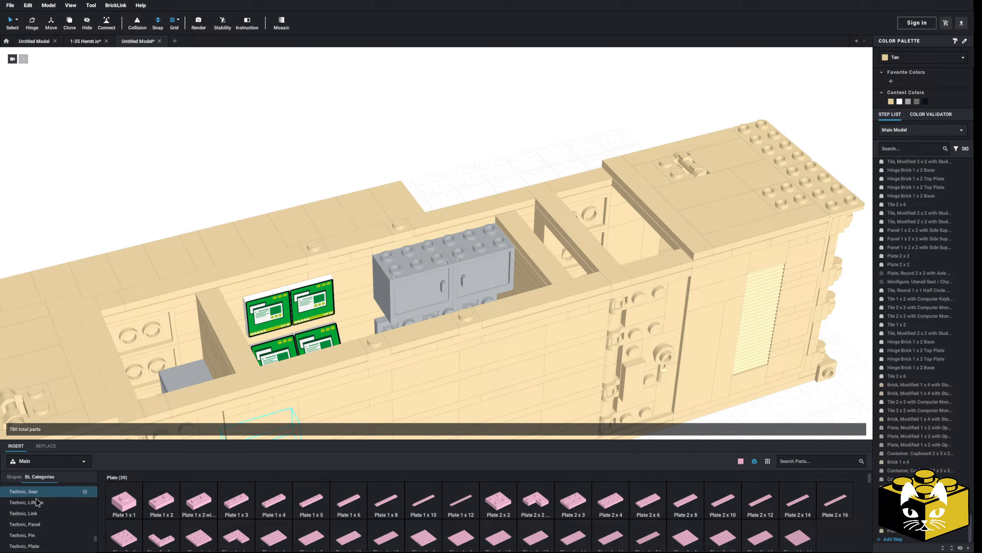
left_click(37, 530)
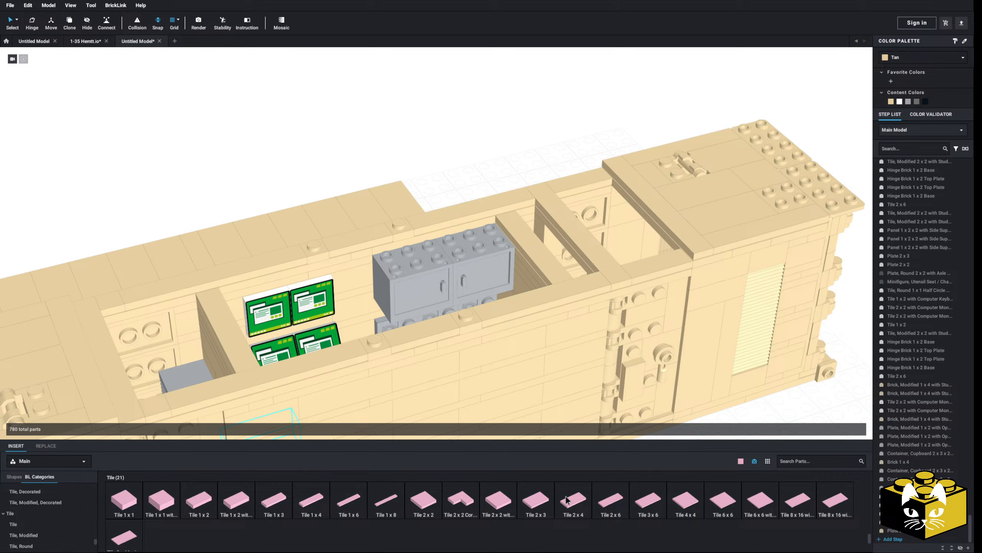
left_click_drag(607, 506, 453, 239)
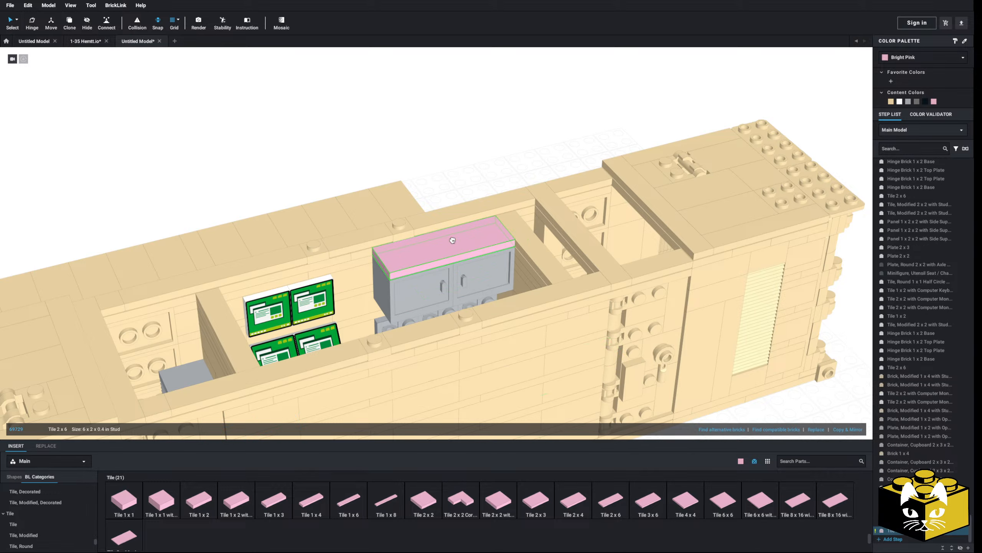
left_click(909, 102)
left_click(559, 119)
Step: Place a Minifigure, Weapon Gun, Blaster SW Long in the wall clip nearest the monitors, below the cupboards
scroll(480, 213, "down", 5)
right_click_drag(479, 213, 447, 273)
scroll(447, 273, "up", 4)
scroll(445, 267, "up", 6)
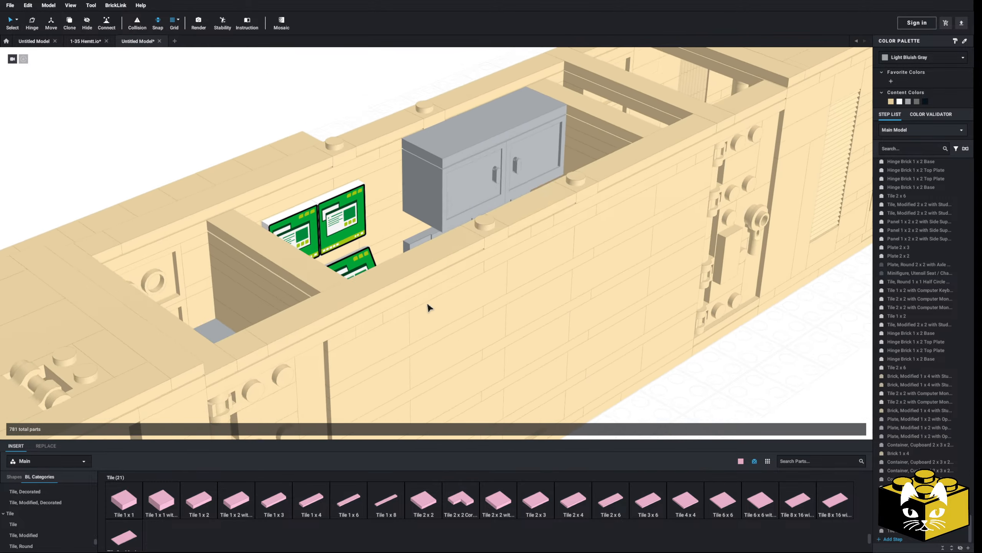
scroll(425, 306, "up", 3)
scroll(58, 517, "down", 4)
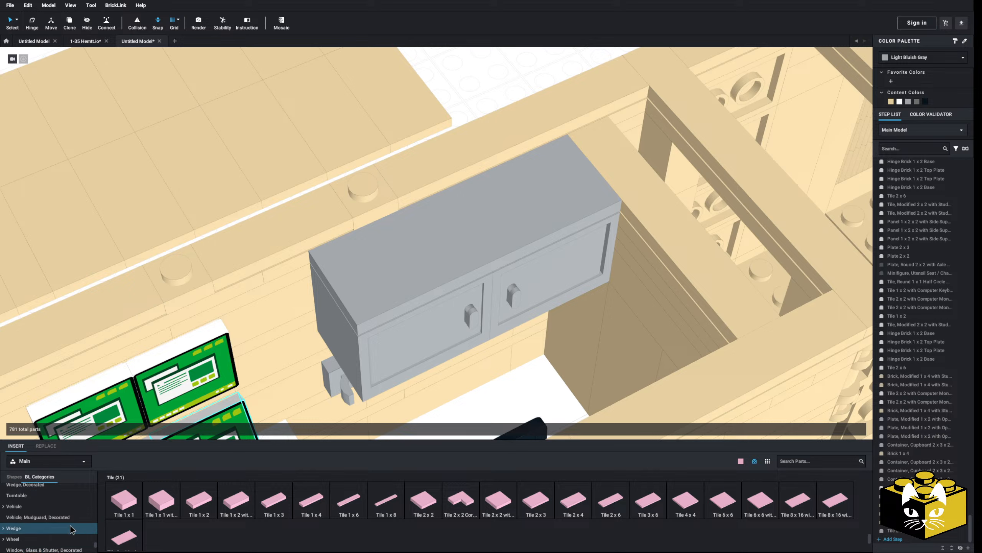
scroll(61, 508, "up", 5)
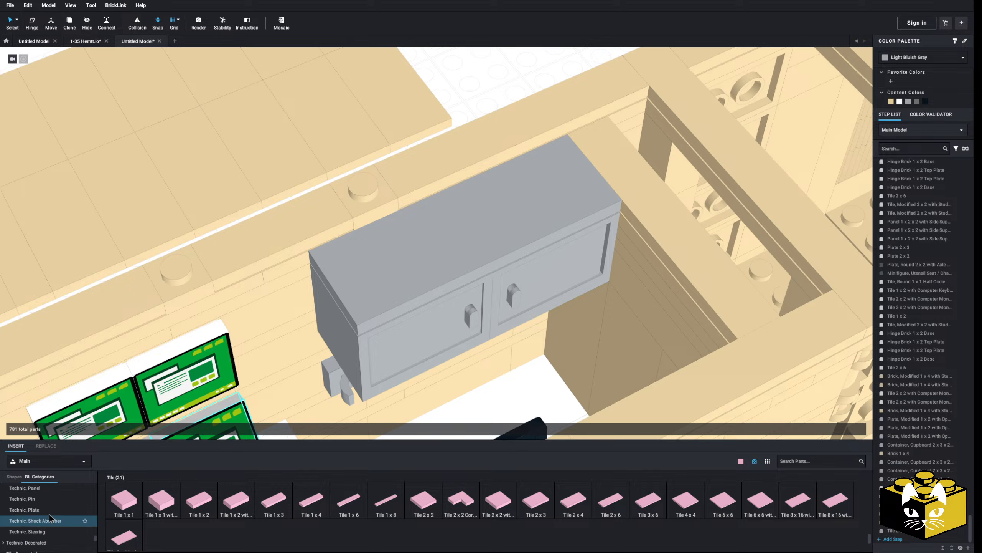
scroll(53, 515, "down", 3)
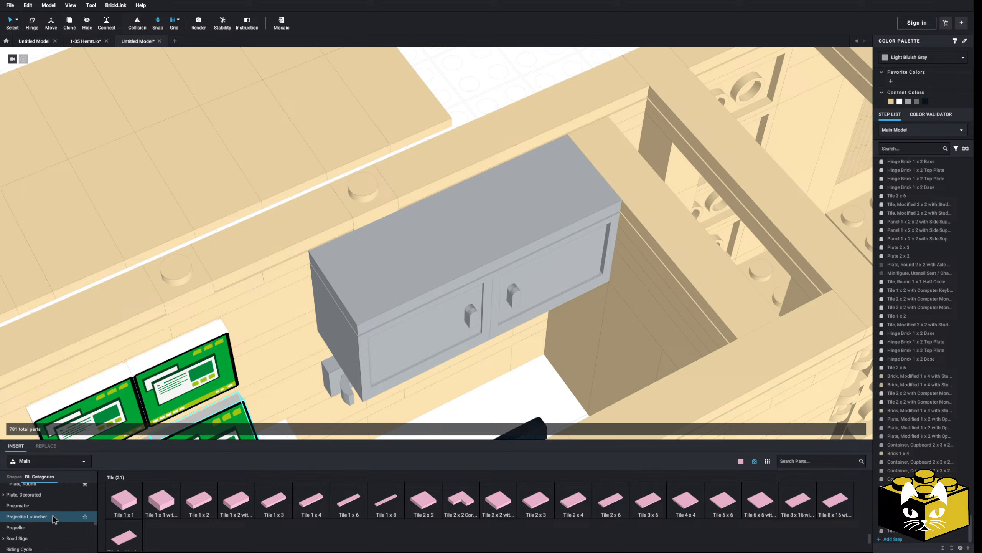
scroll(50, 514, "up", 5)
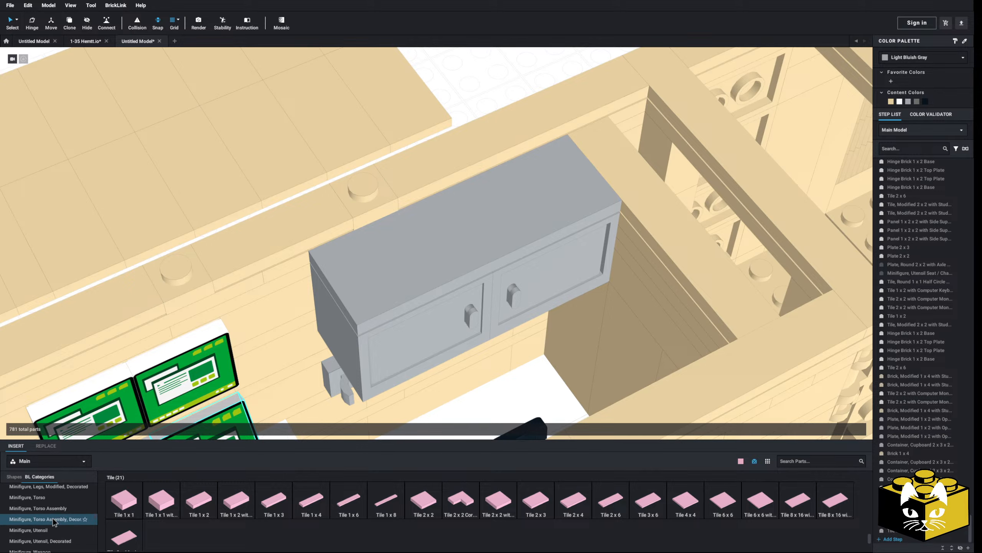
left_click(54, 513)
right_click_drag(449, 344, 423, 337)
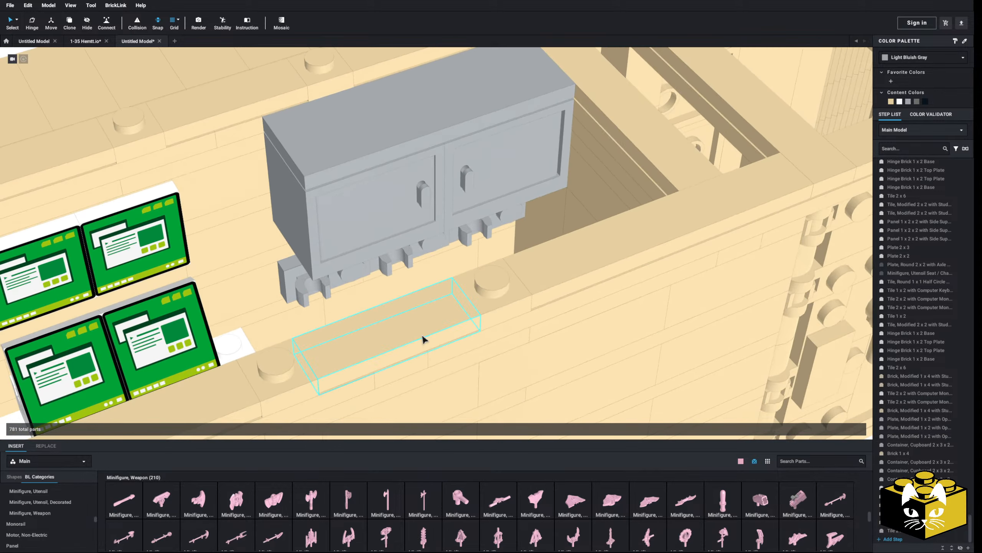
scroll(486, 544, "down", 4)
scroll(398, 517, "down", 3)
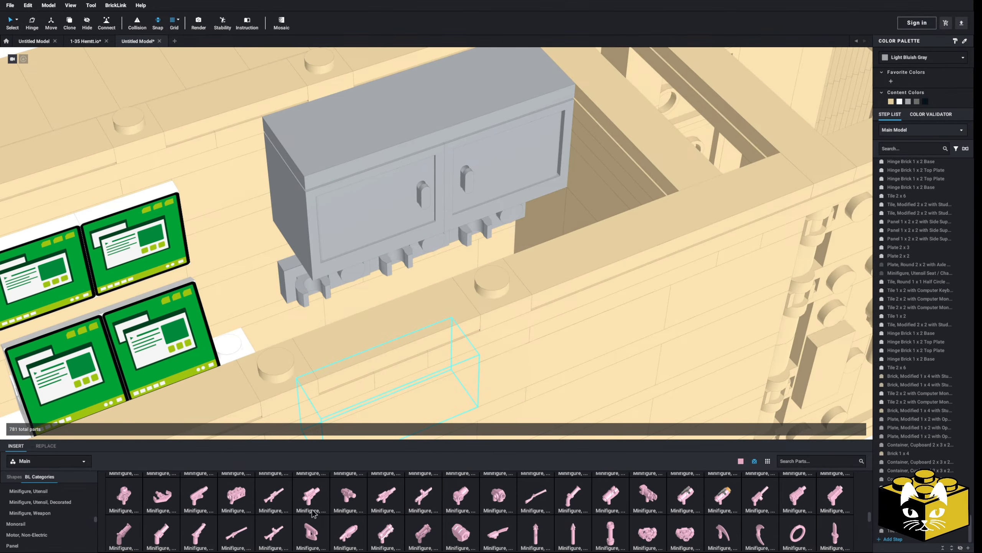
left_click_drag(272, 504, 335, 378)
left_click(336, 376)
right_click_drag(336, 377, 379, 328)
Step: Hide the two cupboards together with their doors and the tile on top
left_click(391, 189)
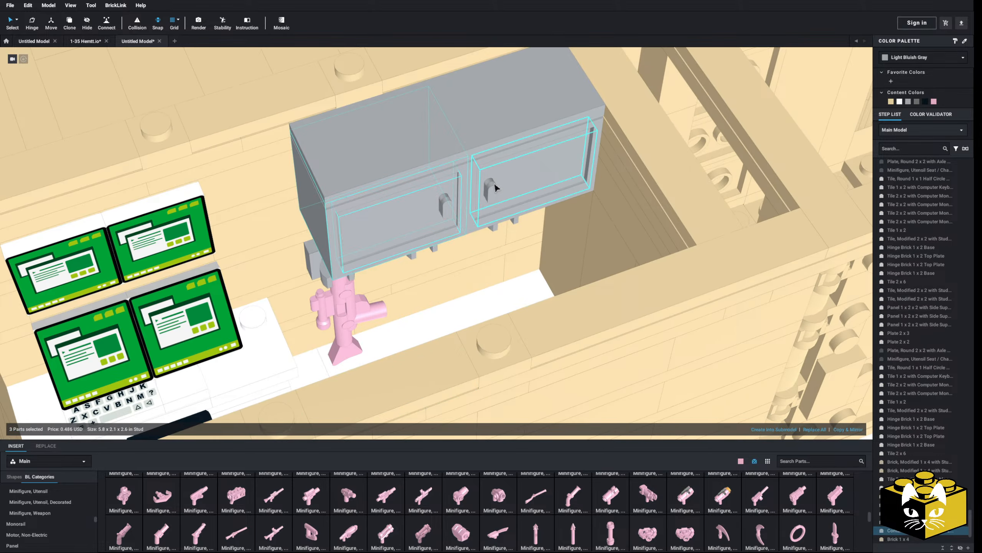
right_click(430, 150)
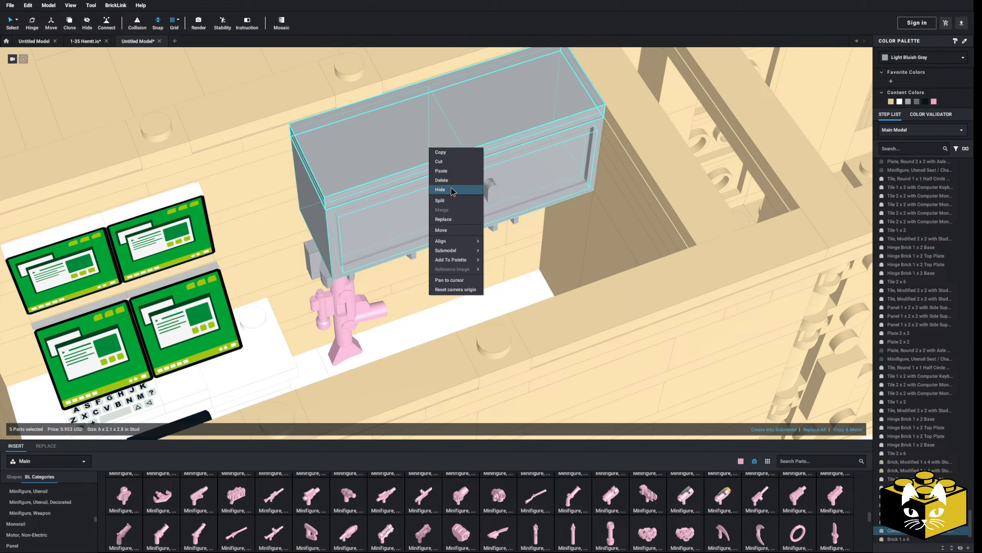
left_click(439, 190)
Step: Color the blaster hanging in the wall clip Black
scroll(390, 280, "up", 5)
right_click_drag(360, 279, 347, 332)
left_click(346, 332)
left_click(896, 58)
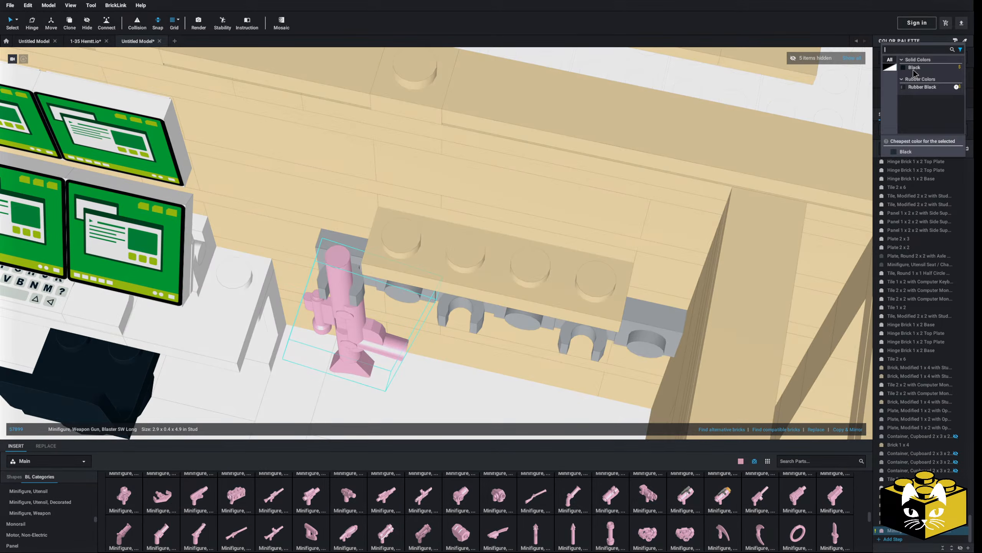
left_click(913, 73)
Step: Delete the two empty clip plates beside the one holding the black blaster
right_click_drag(534, 292, 484, 217)
scroll(447, 258, "down", 4)
left_click(531, 190)
key("Delete")
left_click(632, 159)
key("Delete")
Step: Duplicate the clip plate with its black blaster twice to refill the rest of the row beneath the tan ledge
left_click(452, 211, "ctrl")
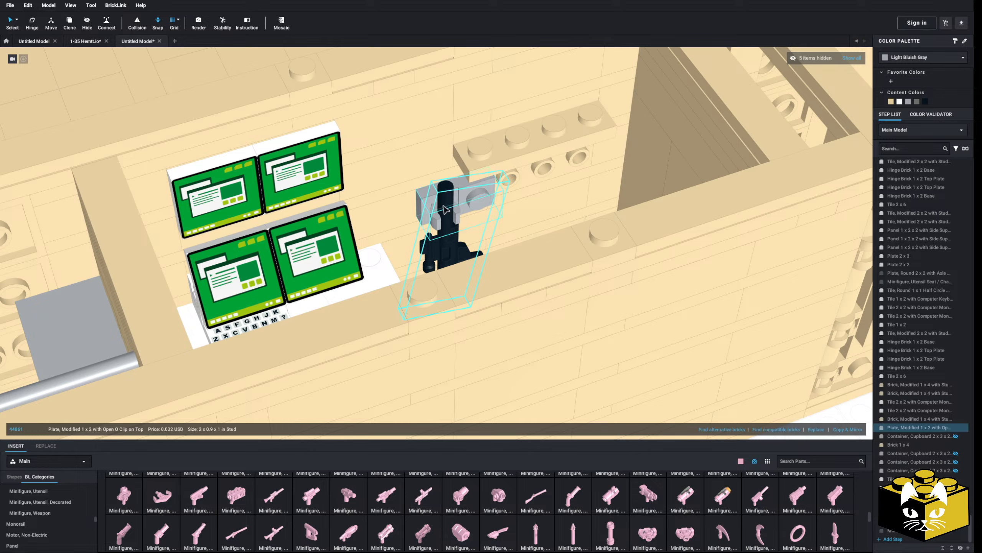
right_click(457, 211)
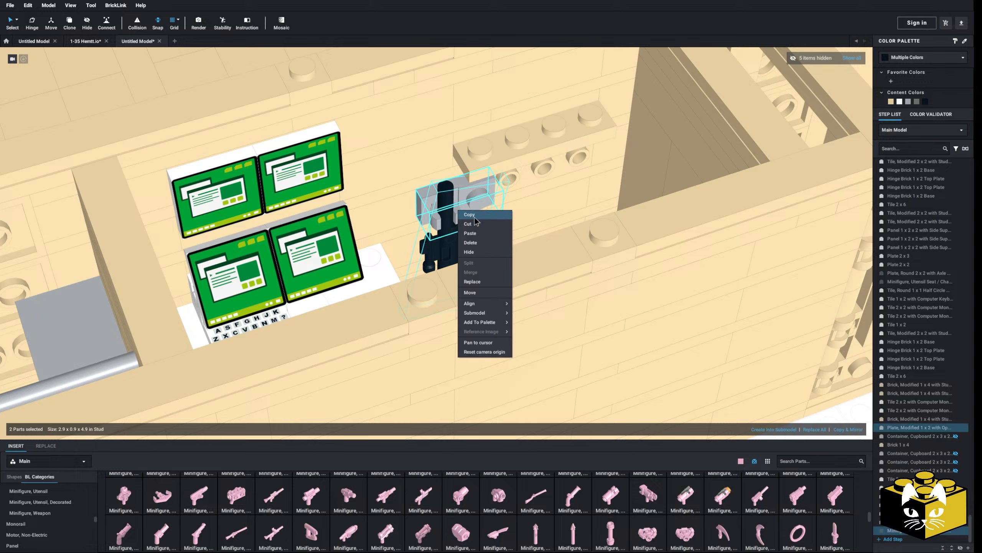
left_click(474, 215)
right_click(457, 203)
left_click(467, 226)
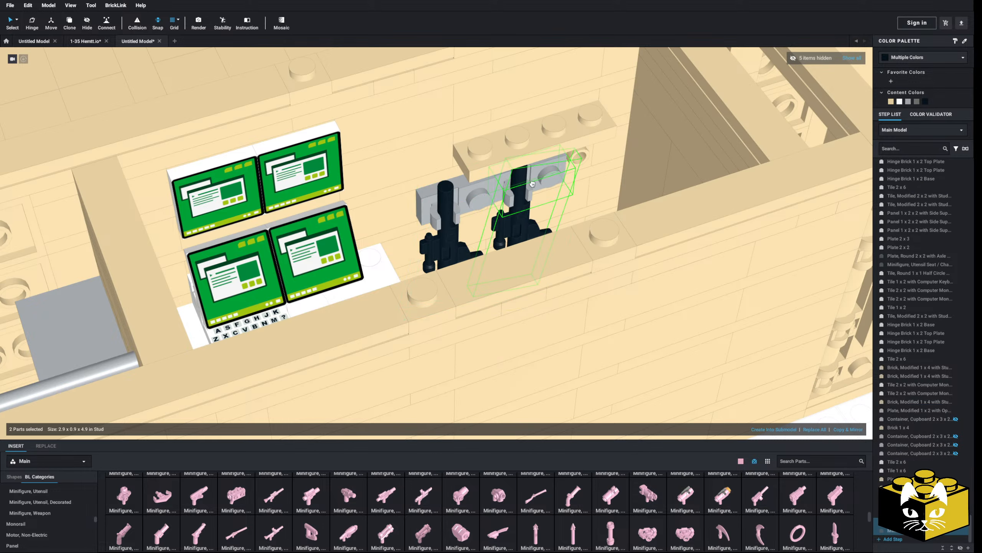
left_click(529, 171)
right_click(530, 170)
left_click(541, 174)
key("ctrl+v")
left_click(572, 175)
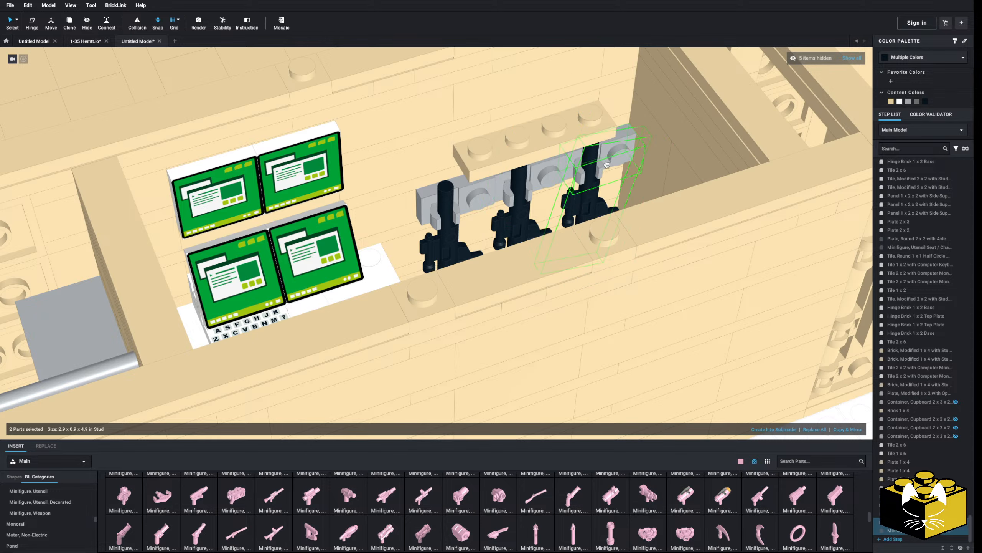
Step: Unhide the cupboards, doors and top tile, and delete one part of the container
scroll(521, 185, "down", 3)
scroll(520, 185, "down", 3)
left_click(520, 100)
right_click_drag(519, 101, 520, 106)
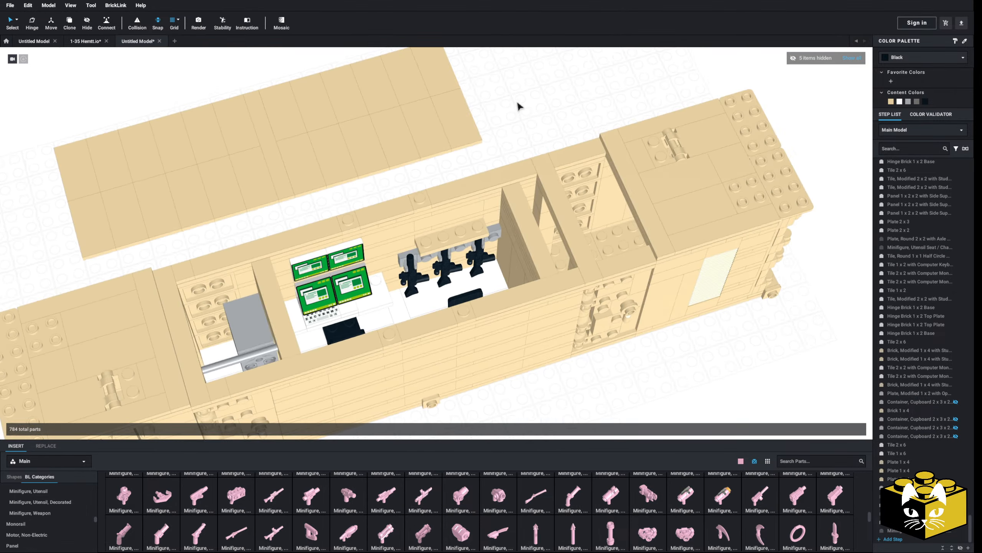
left_click(849, 58)
scroll(569, 100, "down", 4)
right_click_drag(519, 381, 555, 369)
scroll(554, 362, "up", 3)
scroll(553, 363, "up", 3)
scroll(555, 368, "up", 3)
left_click(410, 258)
key("Delete")
Step: Place a Tile 1 x 2 with Dark Turquoise EMT Star of Life Pattern outside the container and color it White
right_click_drag(410, 258, 456, 327)
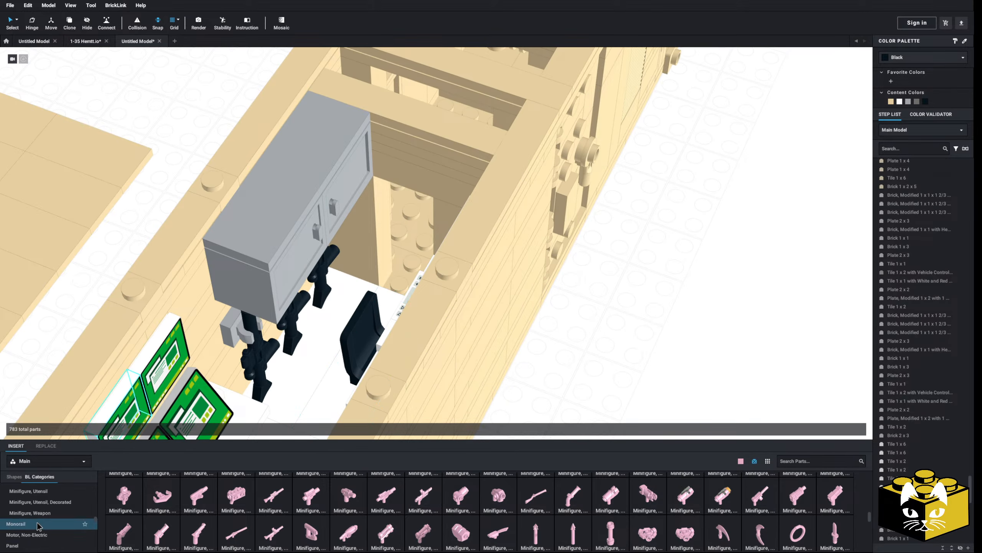
scroll(49, 529, "down", 15)
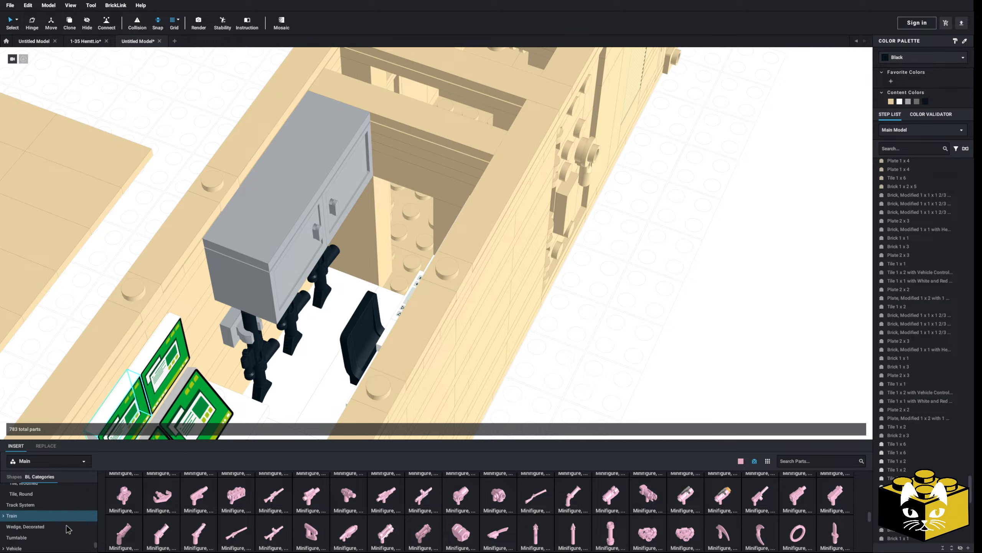
scroll(48, 540, "up", 3)
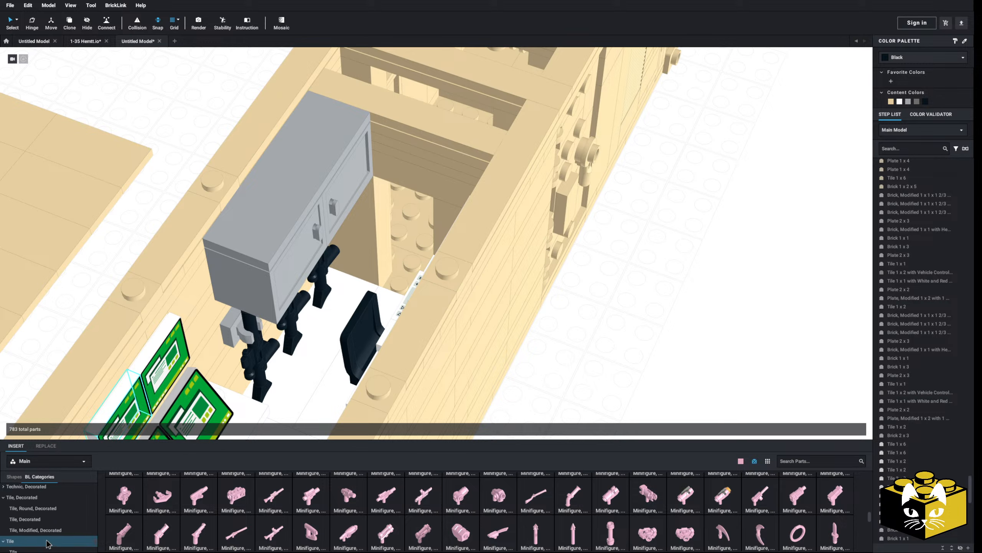
left_click(27, 522)
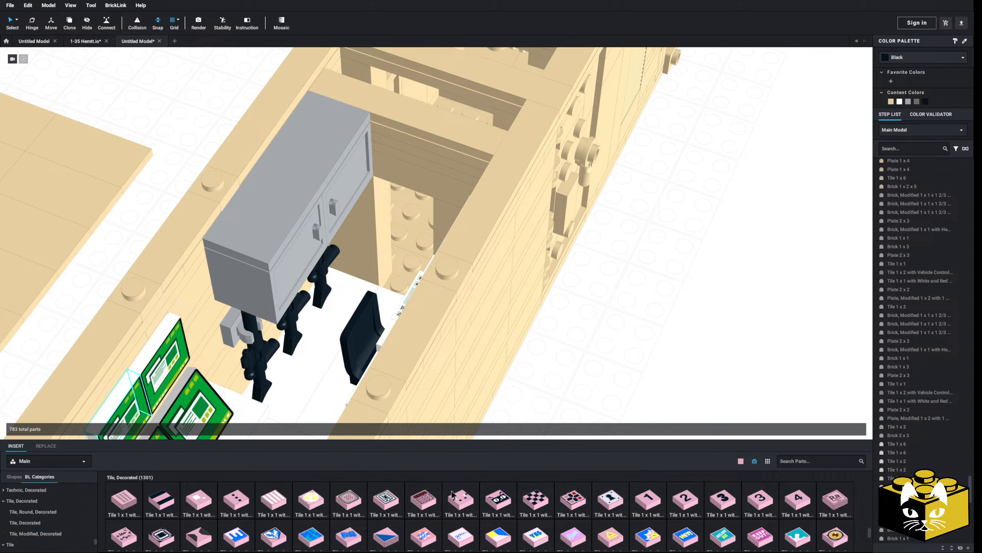
scroll(452, 495, "down", 10)
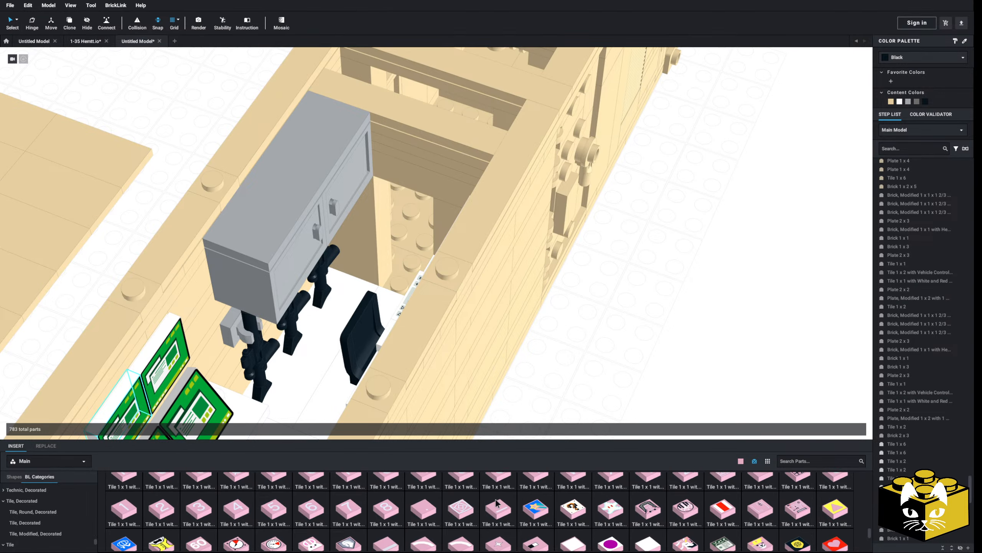
scroll(497, 503, "down", 8)
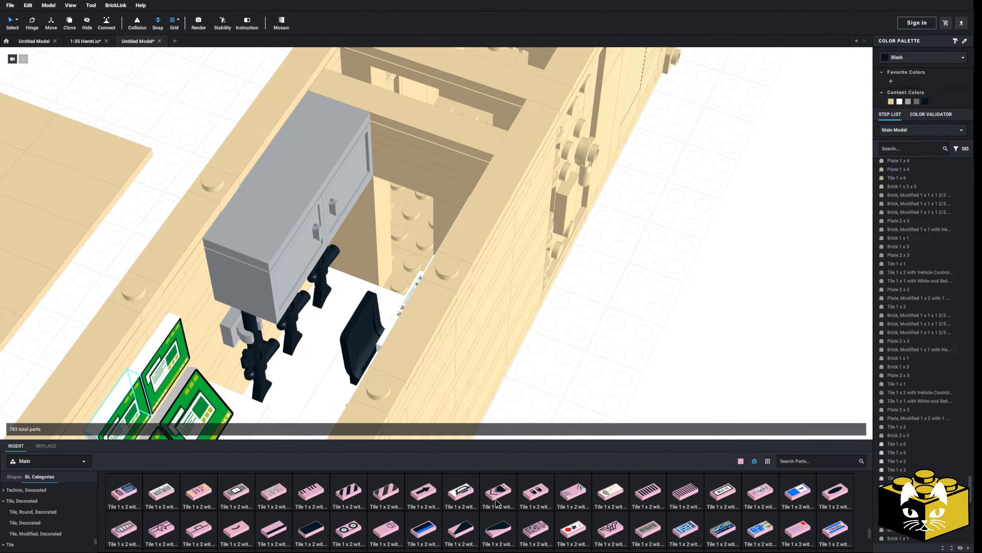
scroll(497, 503, "down", 8)
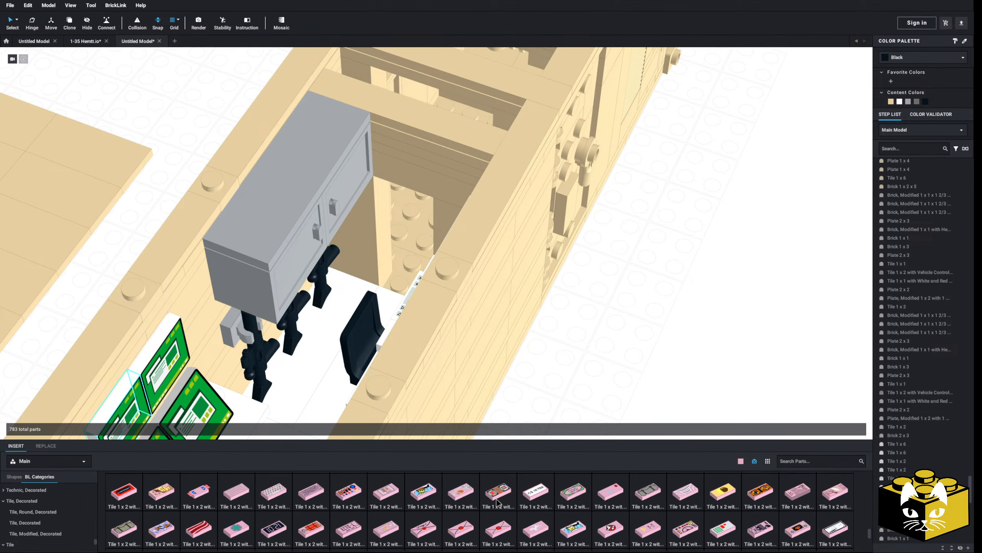
scroll(496, 503, "down", 3)
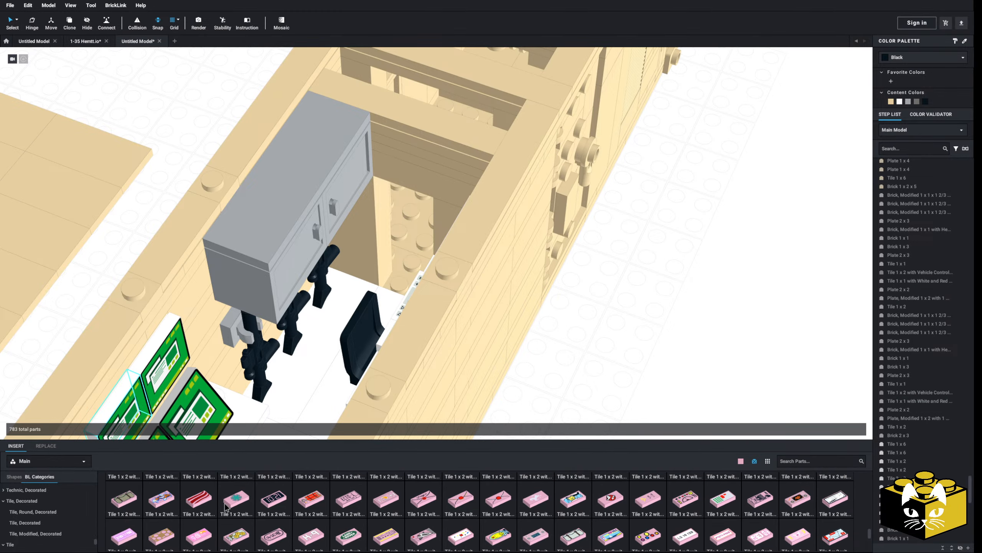
left_click_drag(226, 506, 733, 279)
left_click(907, 57)
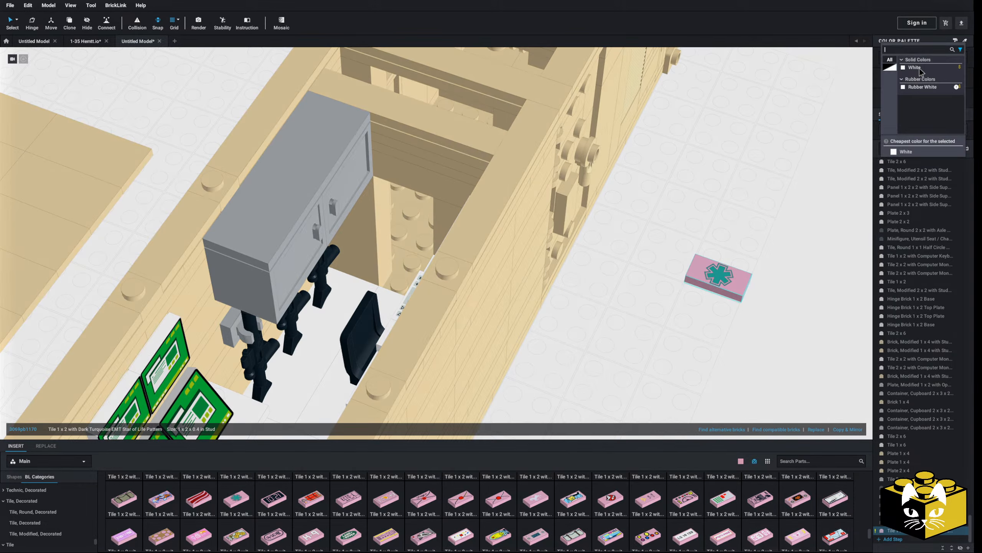
left_click(919, 68)
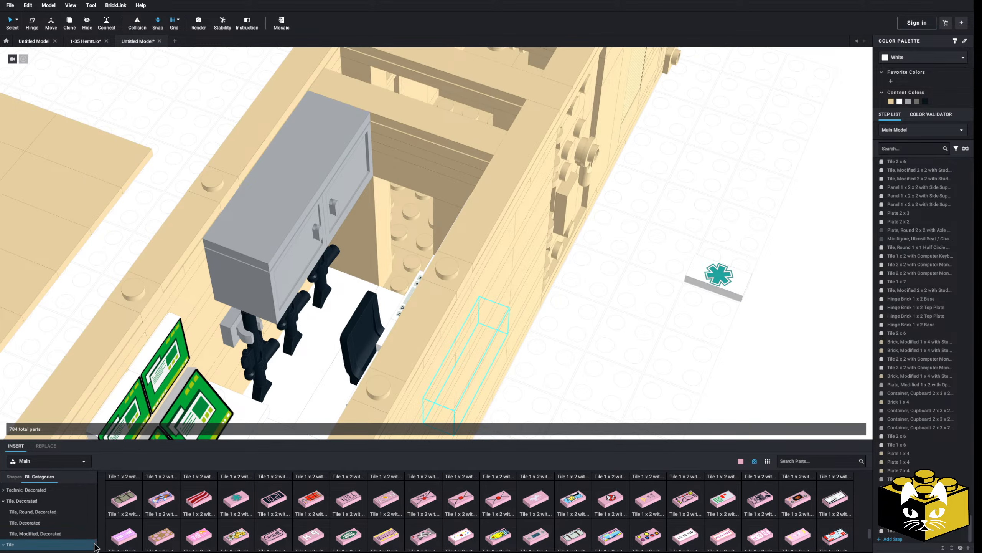
Step: Add a Plate 1 x 2 beside the EMT tile, set the tile on top of it and color the plate White
scroll(69, 503, "down", 3)
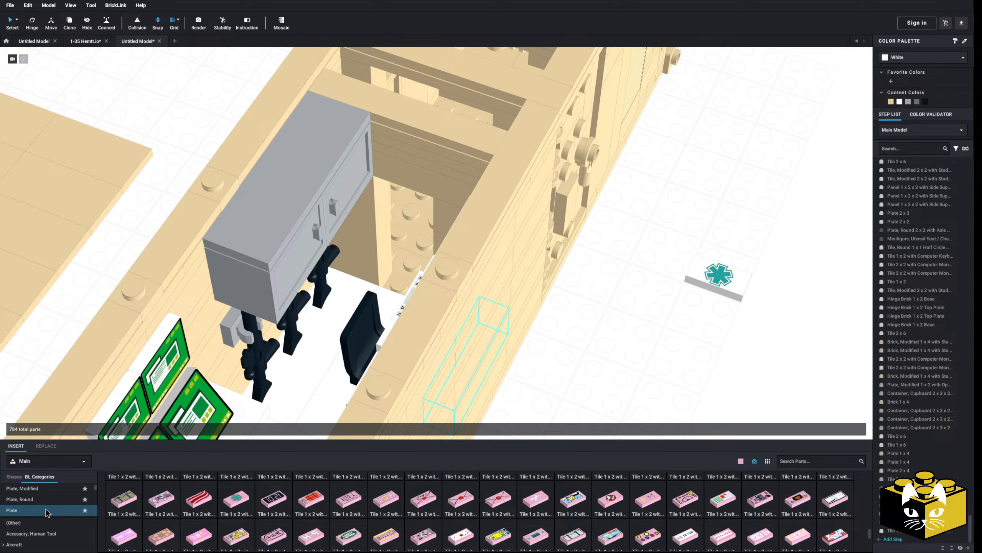
left_click(47, 511)
left_click_drag(181, 501, 679, 328)
left_click_drag(718, 275, 710, 303)
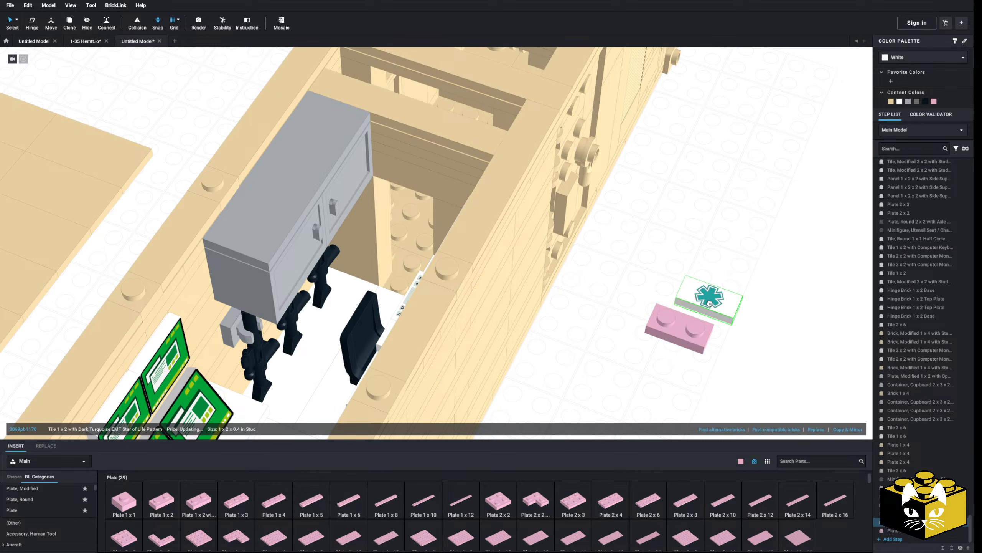
left_click(700, 353)
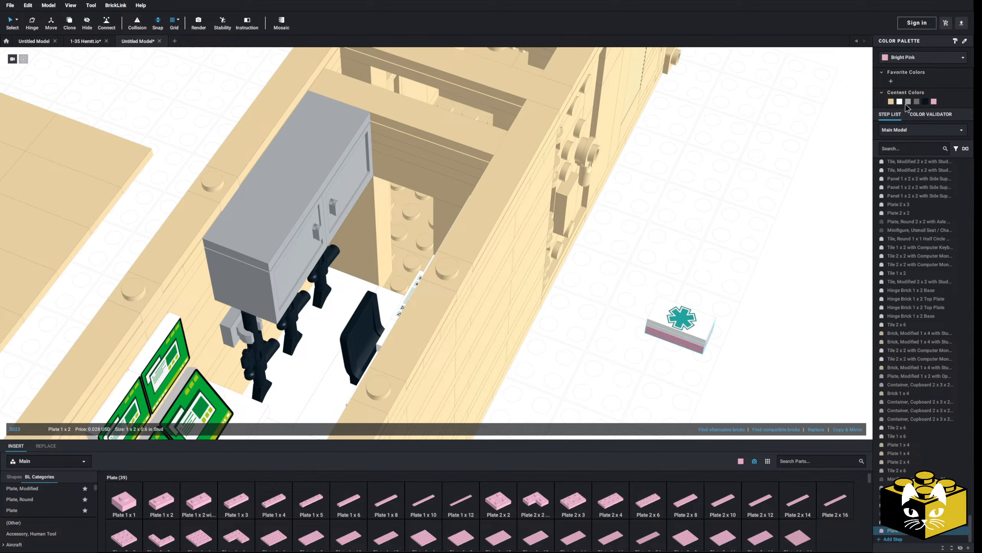
left_click(815, 184)
Step: Place a Tap 1 x 1 with Hole in Nozzle End outside the container, behind the EMT tile, and color it Red
right_click_drag(811, 186, 604, 358)
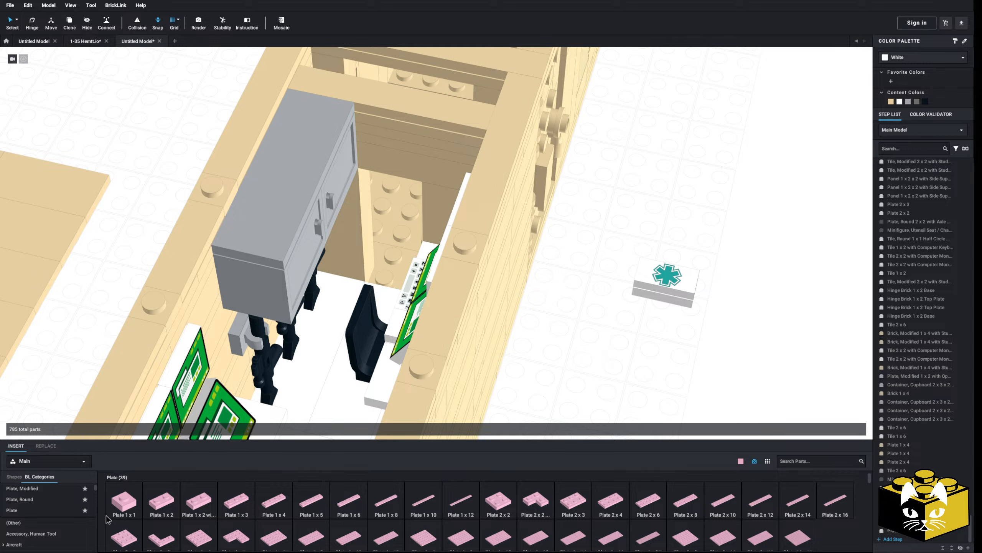
scroll(52, 506, "down", 10)
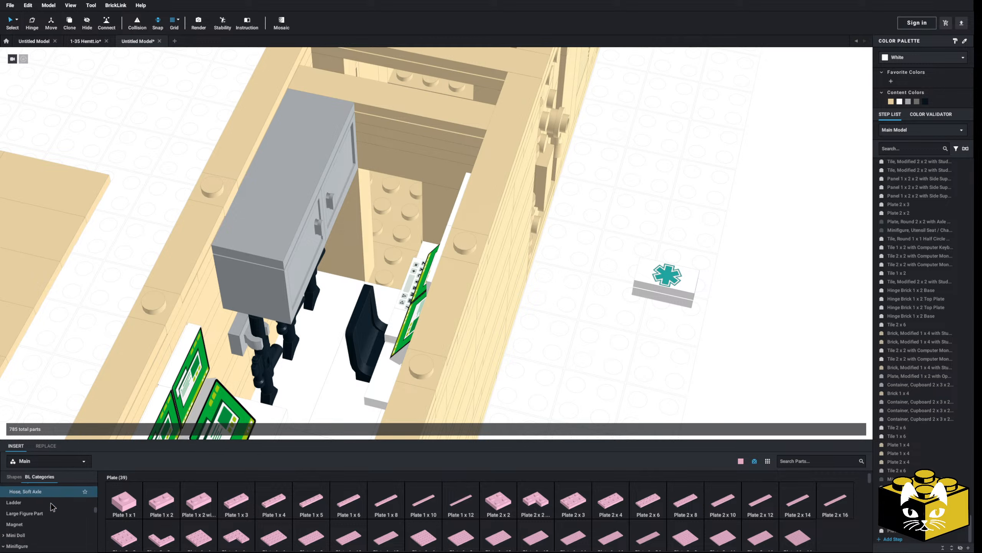
scroll(46, 505, "down", 12)
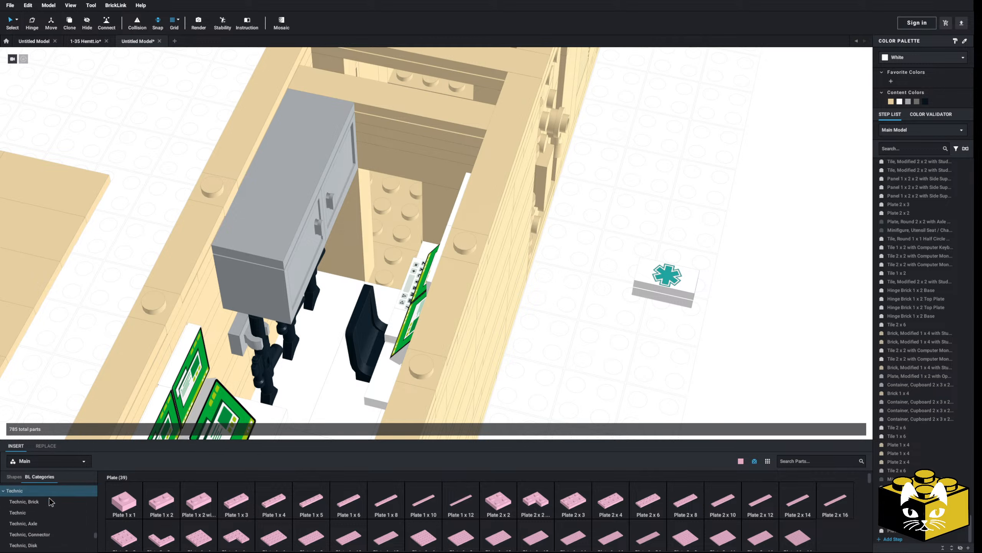
scroll(49, 503, "down", 10)
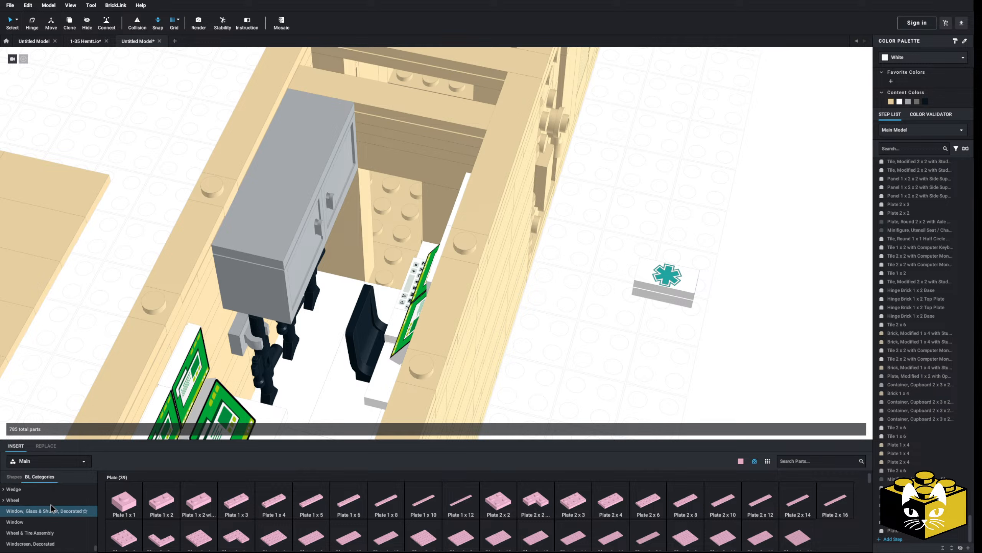
scroll(57, 524, "up", 6)
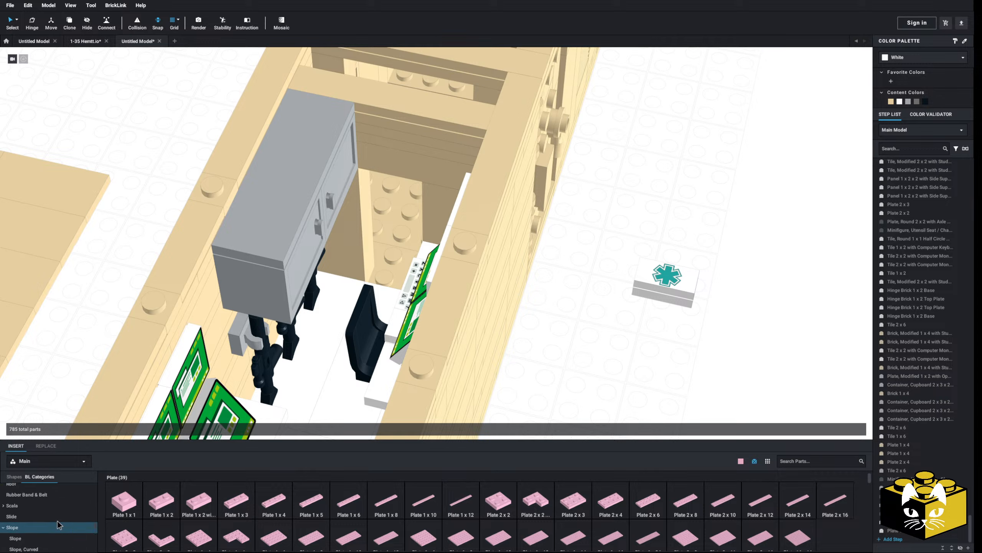
scroll(52, 513, "down", 2)
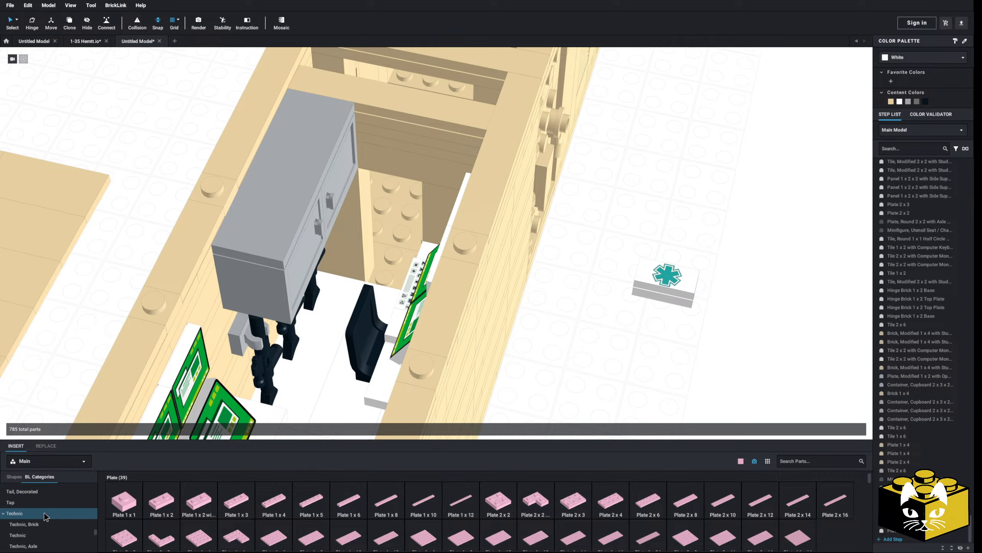
left_click(44, 509)
left_click_drag(125, 505, 716, 163)
left_click(917, 59)
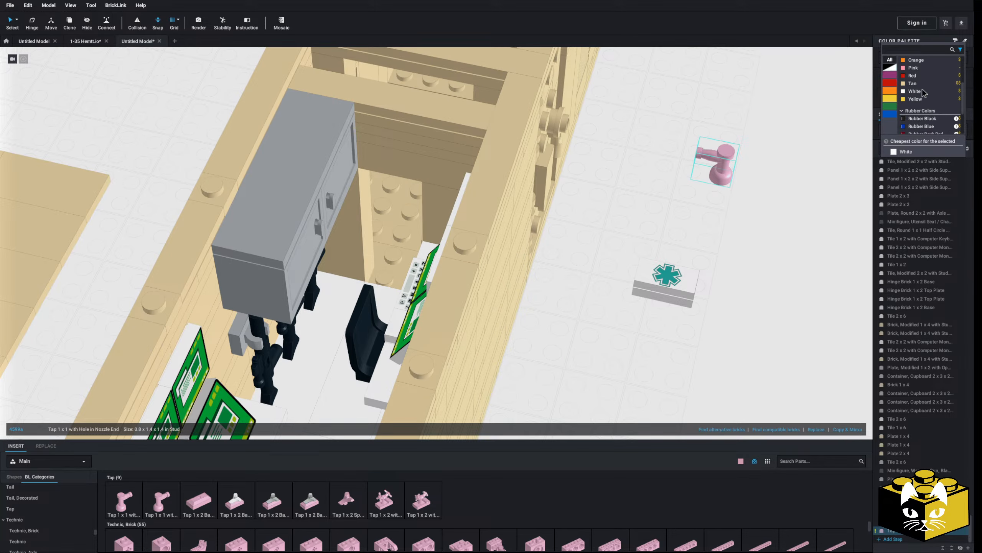
left_click(914, 66)
Step: Attach a Brick, Round 1 x 1 beneath the red tap, color it Red and group both parts as a fire extinguisher
scroll(58, 513, "up", 4)
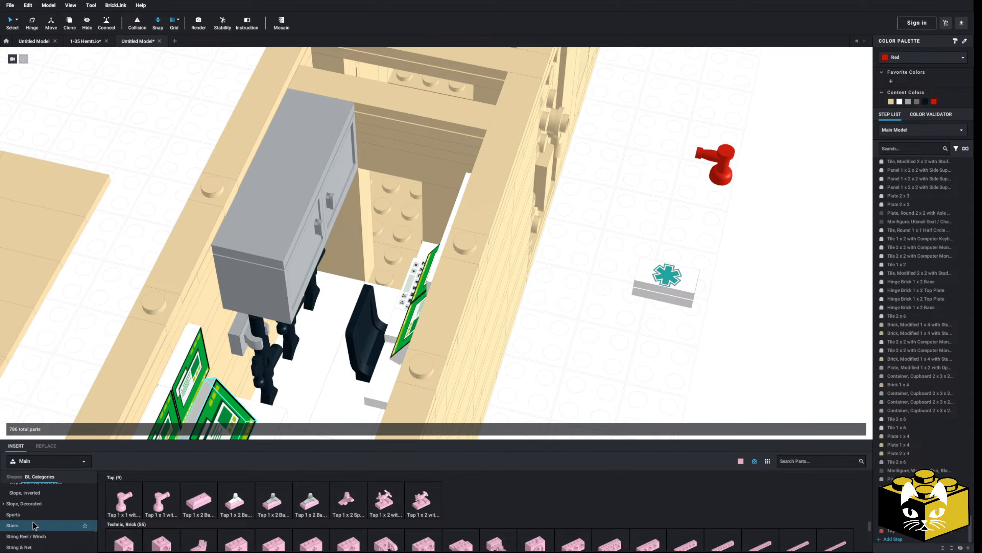
scroll(59, 514, "down", 3)
scroll(54, 511, "down", 5)
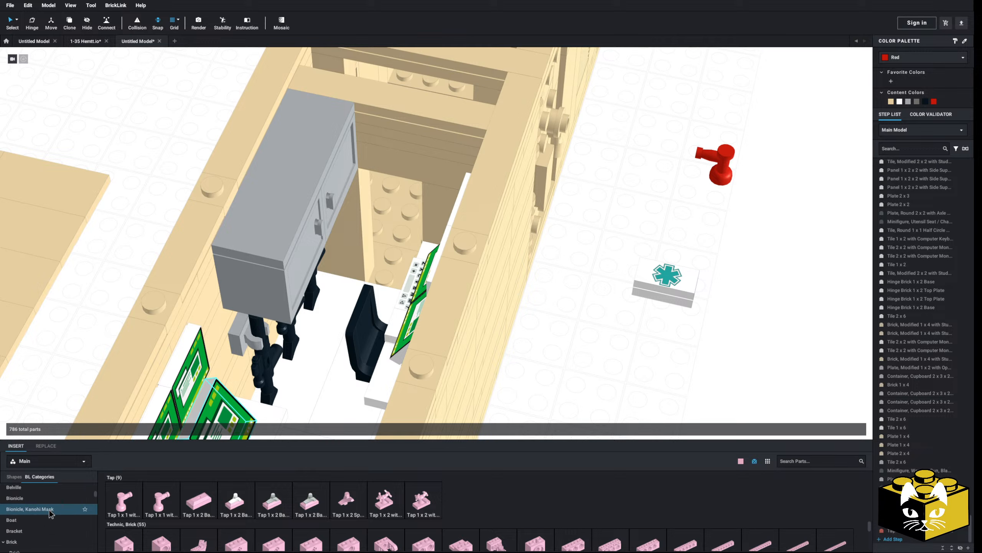
left_click(48, 536)
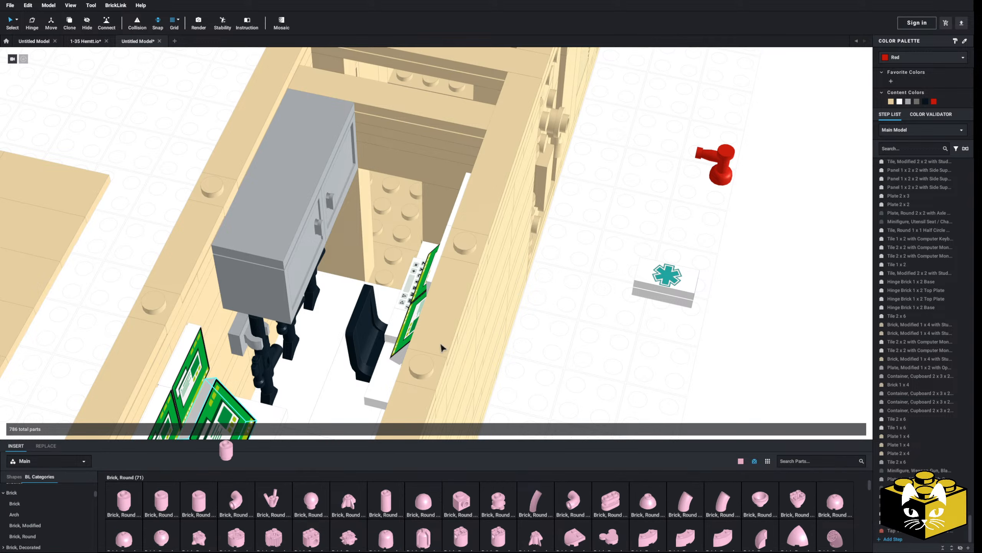
left_click_drag(443, 347, 716, 189)
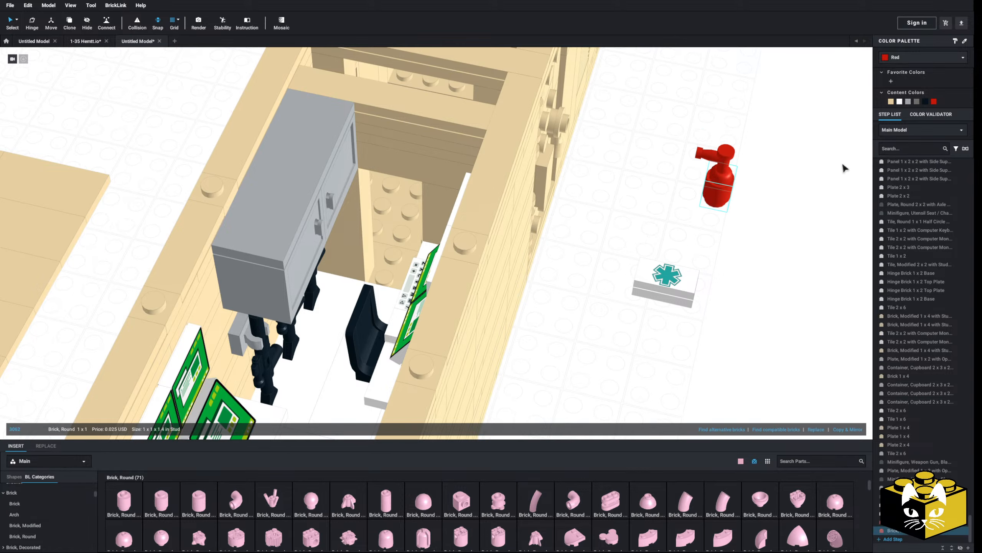
left_click_drag(766, 132, 698, 211)
key("ctrl+g")
left_click(782, 242)
Step: Place a Brick 1 x 2 x 2 with Inside Stud Holder outside the container, between its wall and the fire extinguisher
right_click_drag(610, 399, 607, 371)
scroll(54, 510, "down", 1)
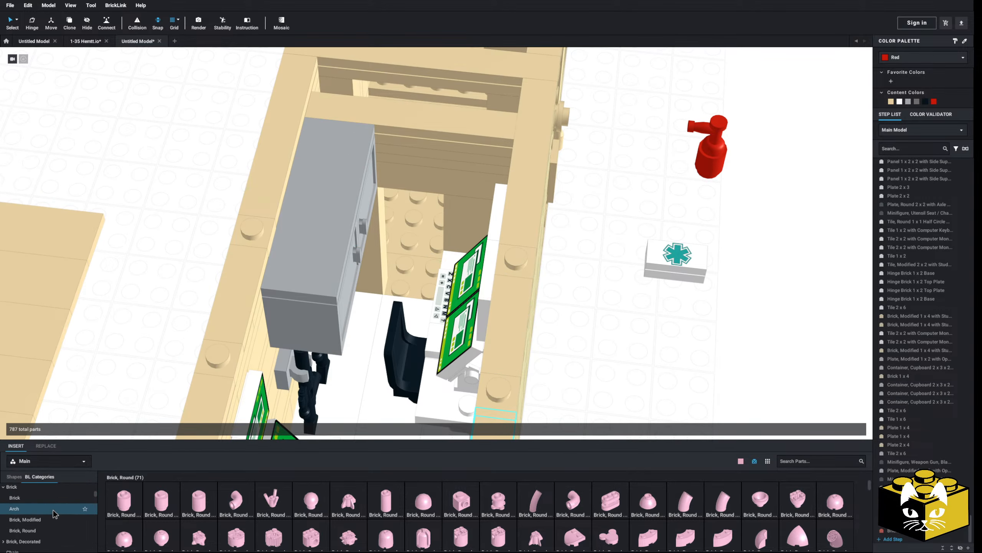
scroll(53, 510, "up", 1)
left_click(20, 538)
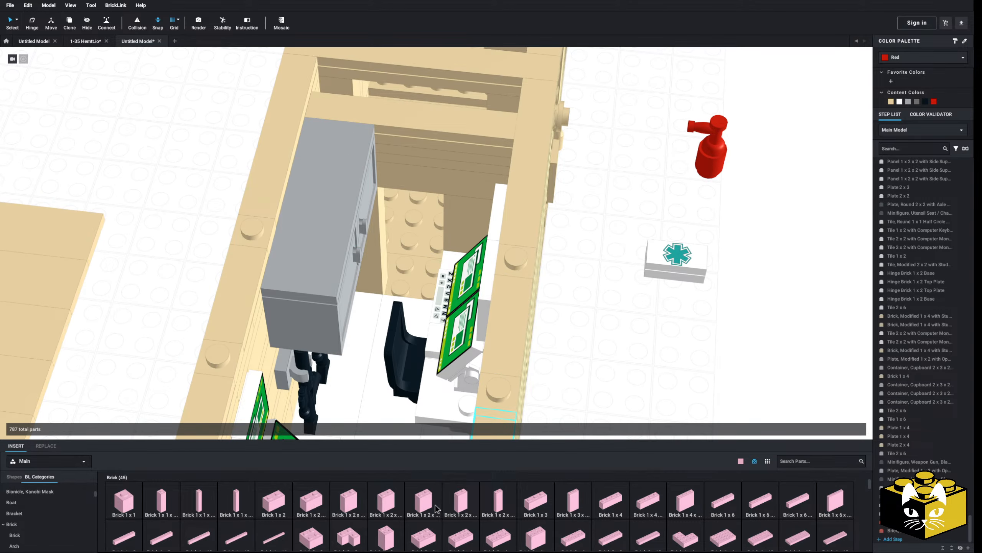
left_click_drag(440, 507, 418, 232)
key("Delete")
left_click_drag(386, 500, 619, 151)
key("Right")
key("Up")
key("Down")
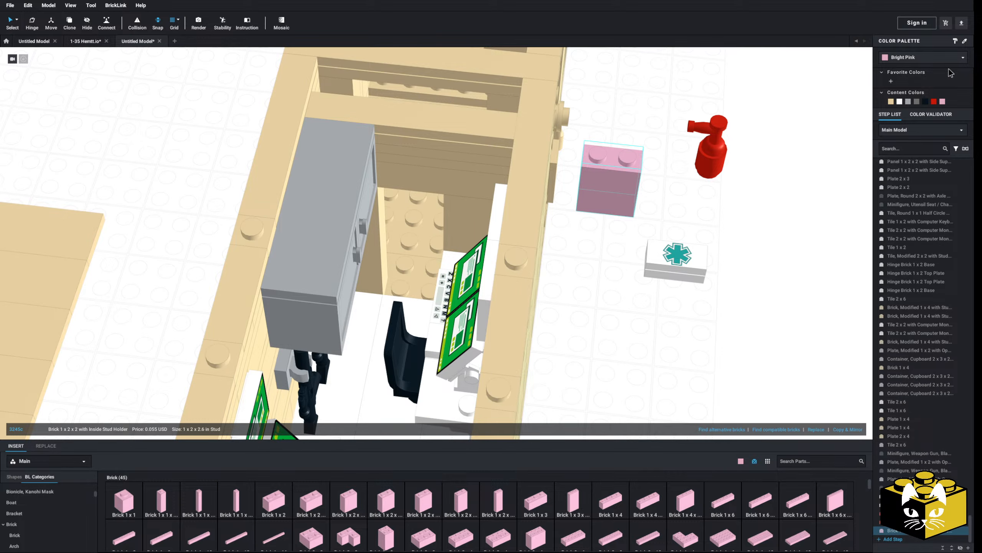
Step: Color the 1 x 2 x 2 brick Tan and move it inside the container, in front of the studded section beside the cupboards
left_click(923, 58)
scroll(929, 89, "down", 1)
scroll(929, 89, "down", 5)
left_click(914, 109)
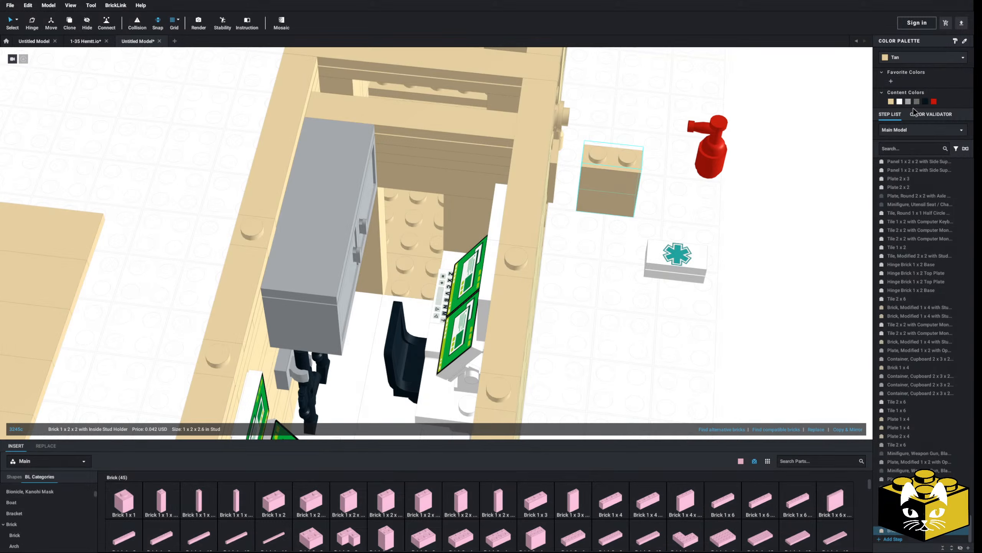
left_click_drag(610, 200, 413, 278)
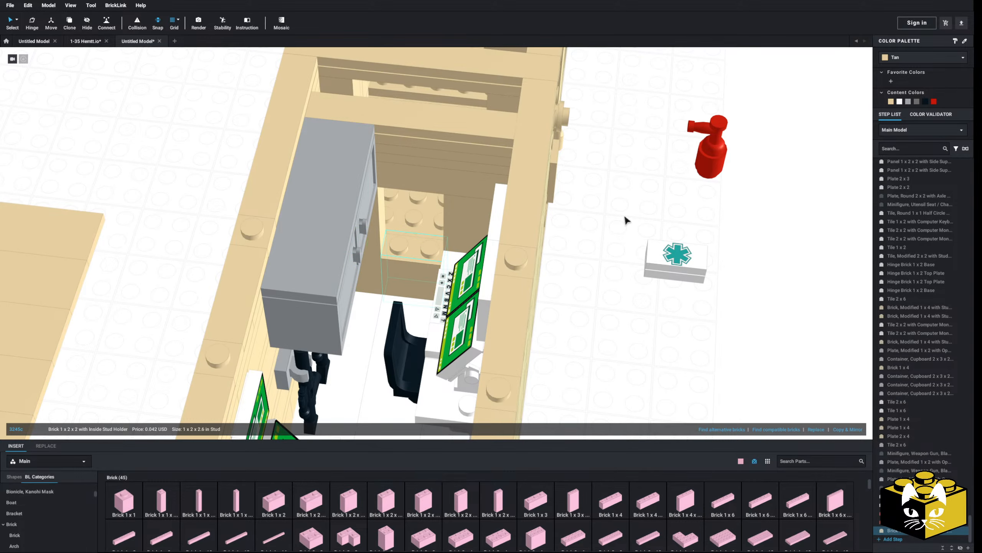
Step: Place a Brick, Modified 1 x 1 with U Clip on the tan 1 x 2 x 2 brick and attach the fire extinguisher to it
scroll(47, 522, "down", 2)
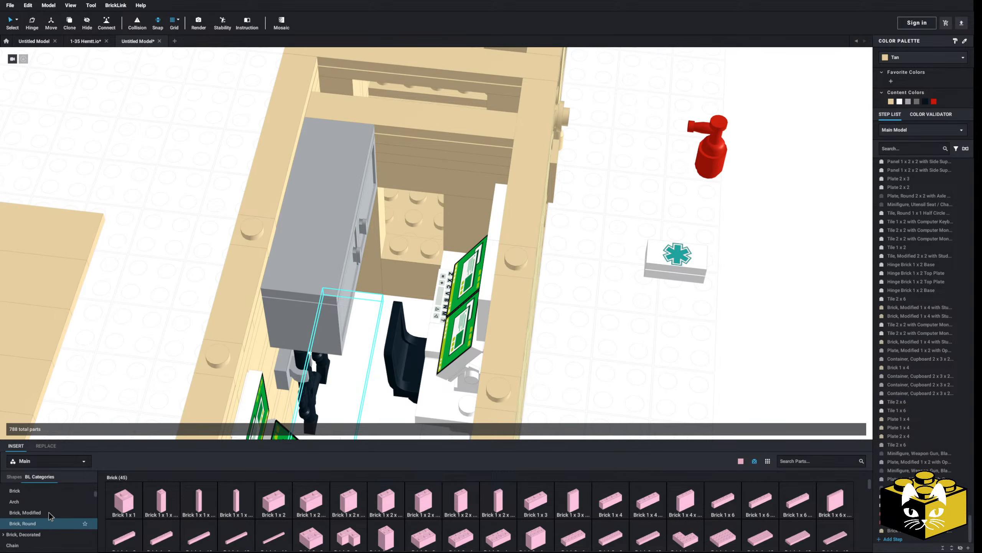
left_click(48, 513)
left_click(535, 500)
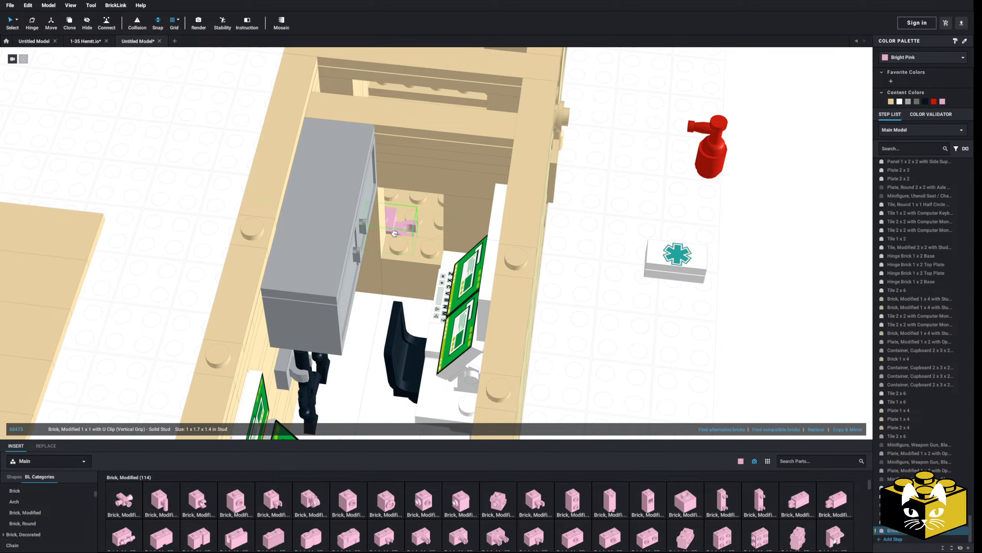
left_click(405, 225)
left_click_drag(712, 151, 392, 274)
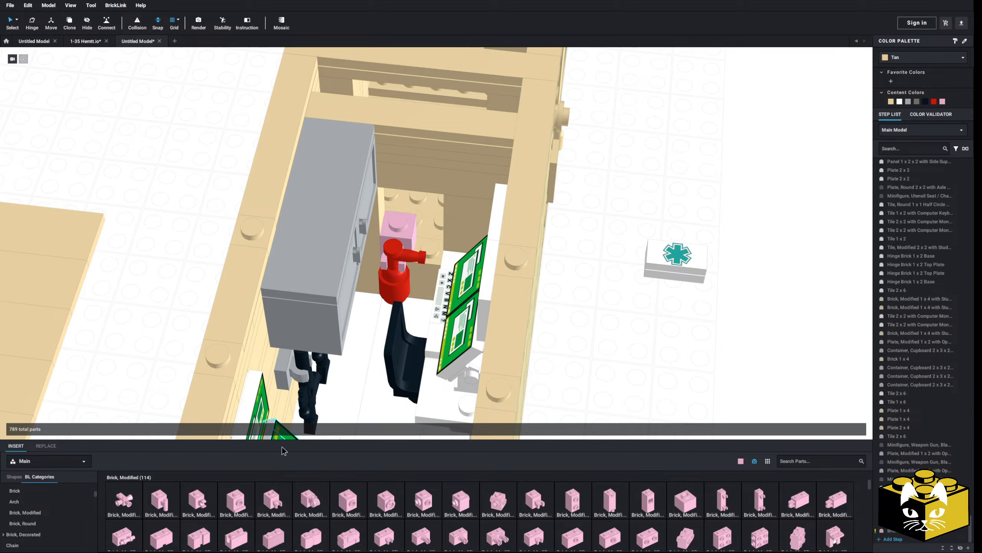
Step: Add a Brick 1 x 1 beside the U-clip brick to complete the row behind the fire extinguisher
scroll(40, 537, "up", 1)
left_click(15, 513)
left_click(124, 499)
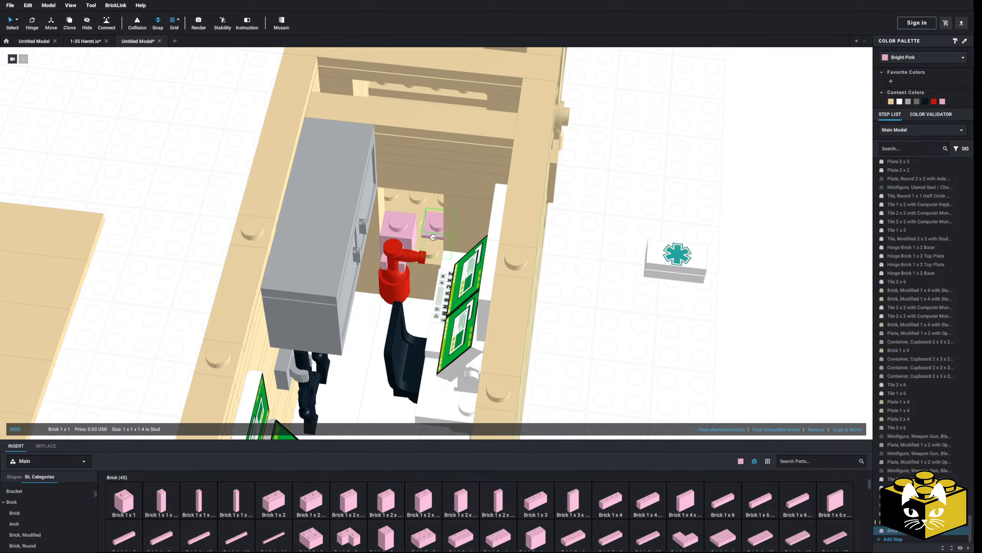
right_click_drag(424, 228, 429, 241)
left_click(584, 205)
right_click_drag(584, 205, 590, 218)
middle_click_drag(596, 264, 568, 308)
Step: Place a Brick, Modified 1 x 2 with Studs on 1 Side above the clip row and color the three pink bricks Tan
left_click(38, 535)
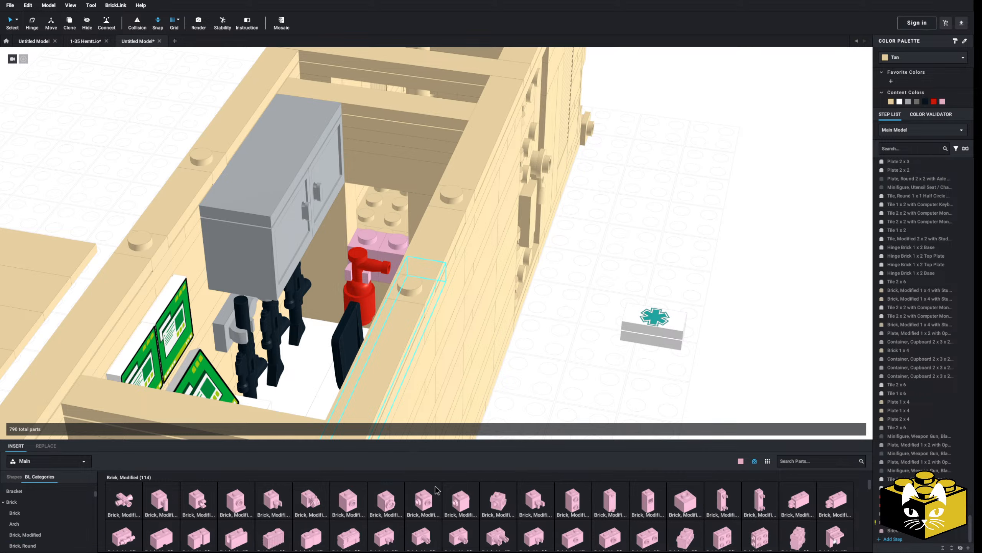
left_click(647, 540)
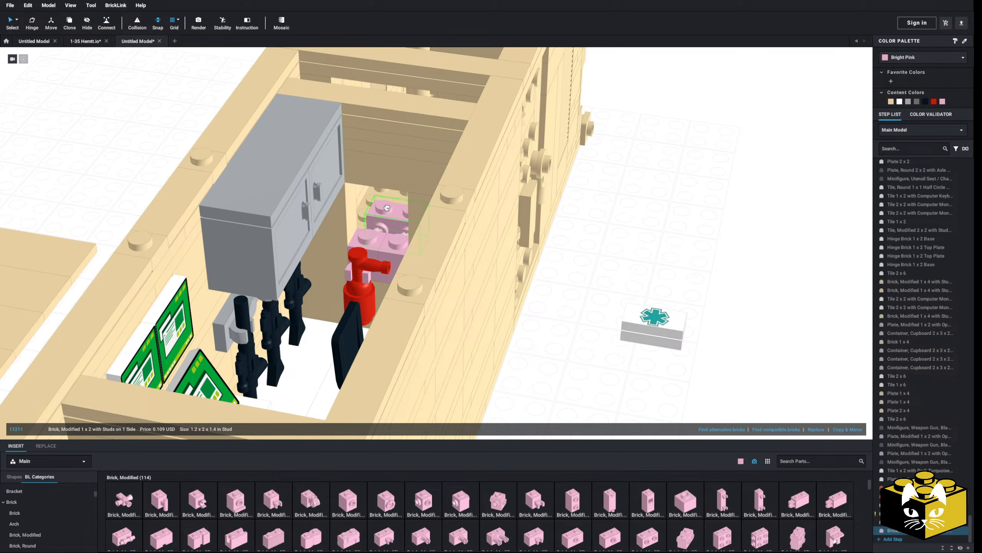
right_click_drag(393, 226, 379, 273)
left_click(392, 248)
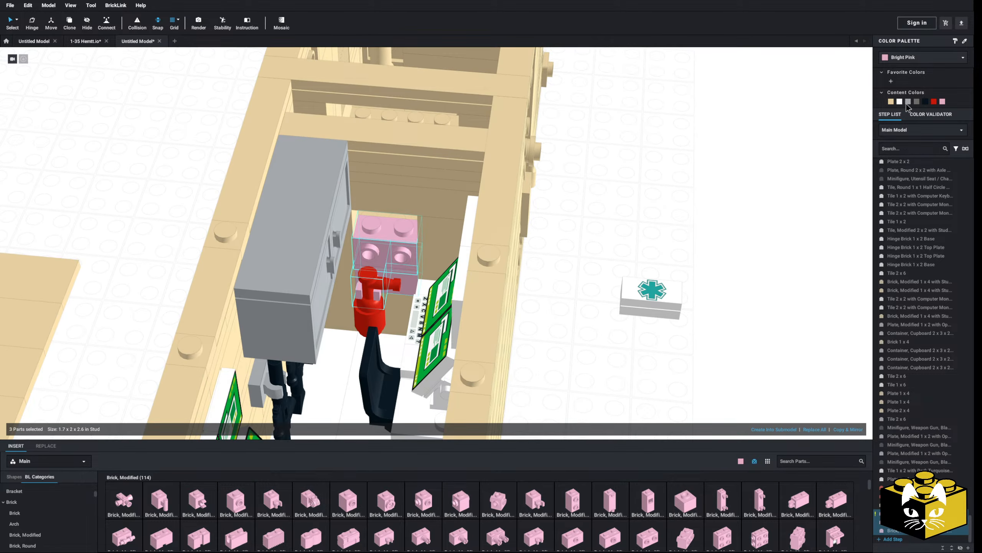
left_click(891, 102)
right_click_drag(788, 158, 715, 248)
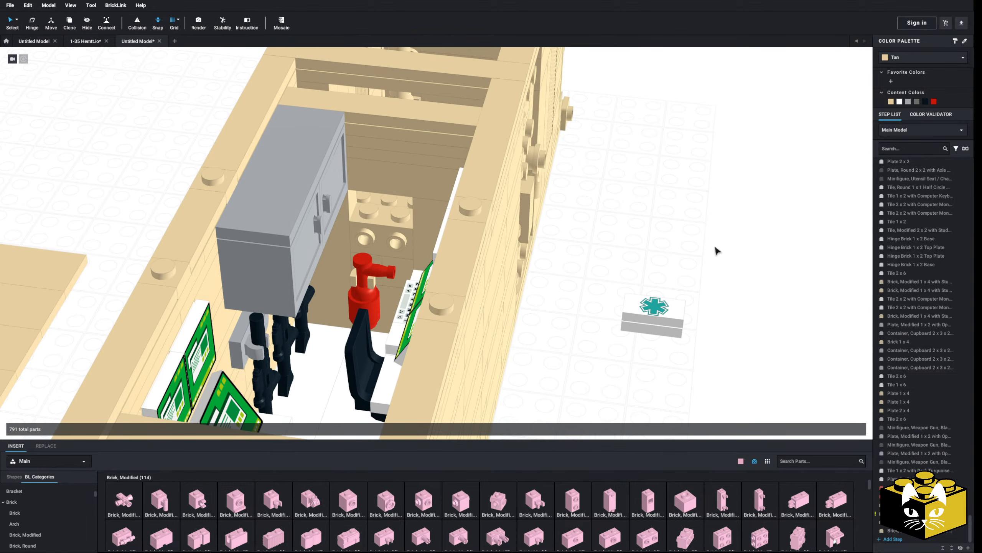
Step: Delete the tan U-clip brick from behind the fire extinguisher
left_click(658, 314)
left_click(924, 513)
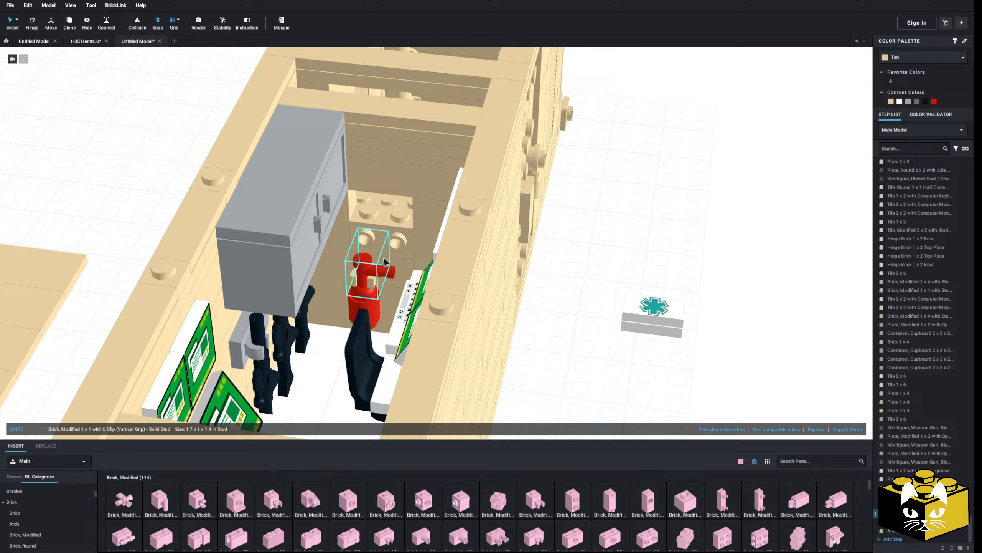
right_click(377, 258)
left_click(366, 258)
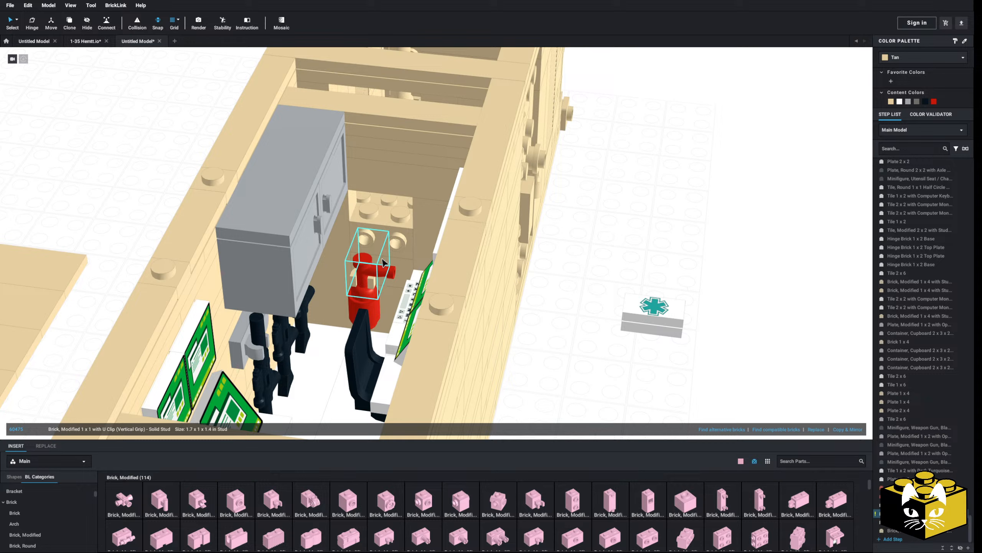
left_click_drag(383, 263, 644, 199)
key("Delete")
Step: Place a Plate 1 x 1 outside the container and stack a Plate, Modified 1 x 1 with Open O Clip Thick with it
scroll(55, 523, "up", 5)
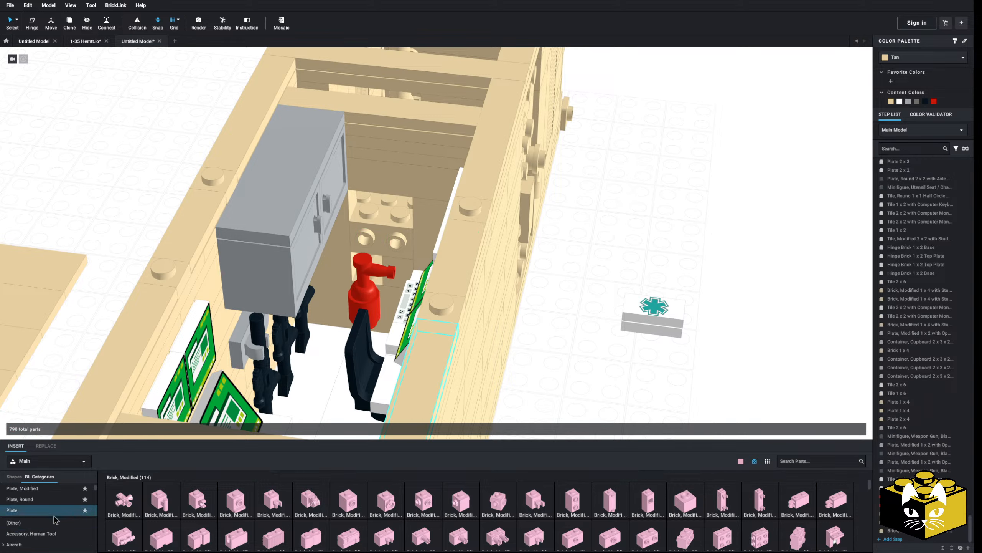
left_click(64, 509)
left_click_drag(124, 500, 633, 249)
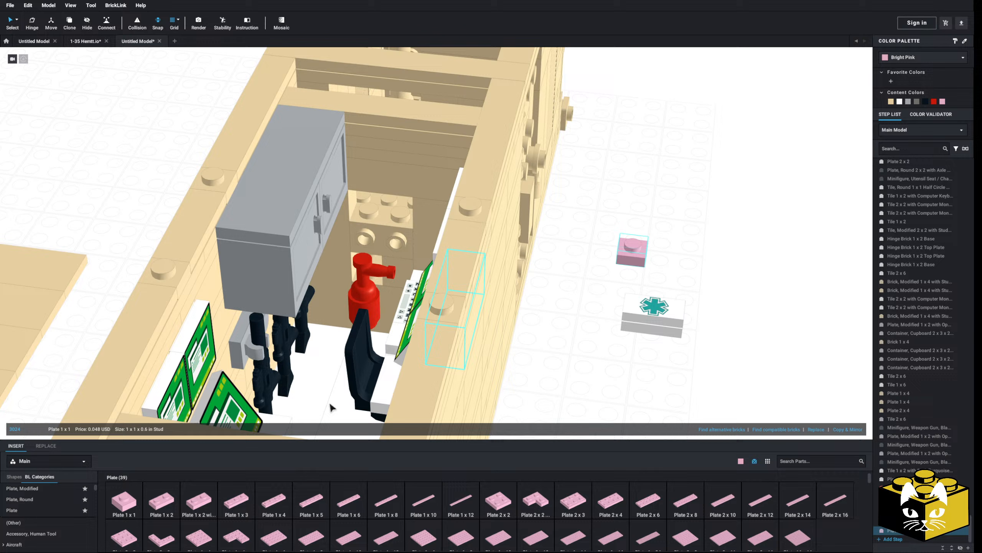
left_click(35, 490)
left_click_drag(247, 500, 552, 293)
Step: Complete the three-plate clip stack, color it Tan and fit it into the gap behind the fire extinguisher
left_click(45, 510)
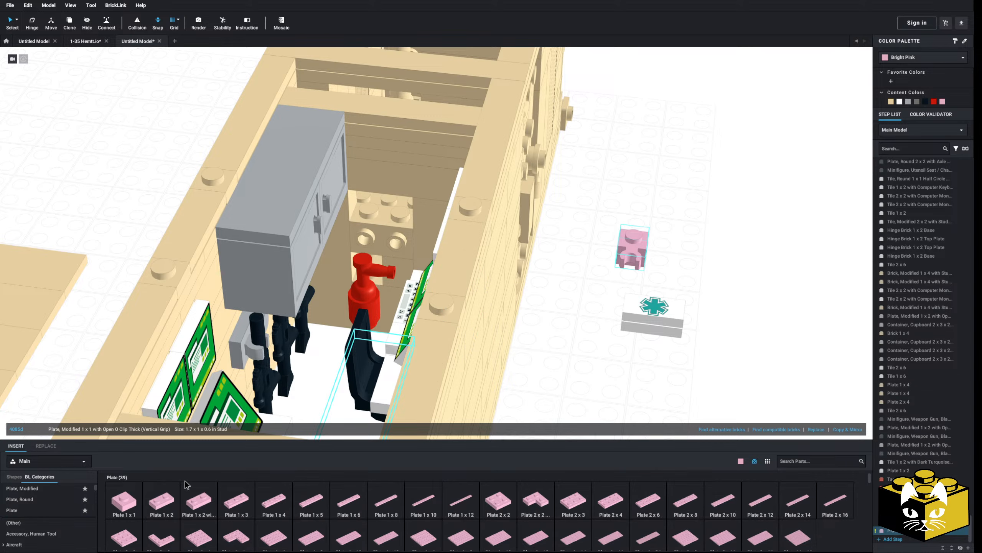
left_click_drag(672, 210, 366, 289)
left_click(890, 102)
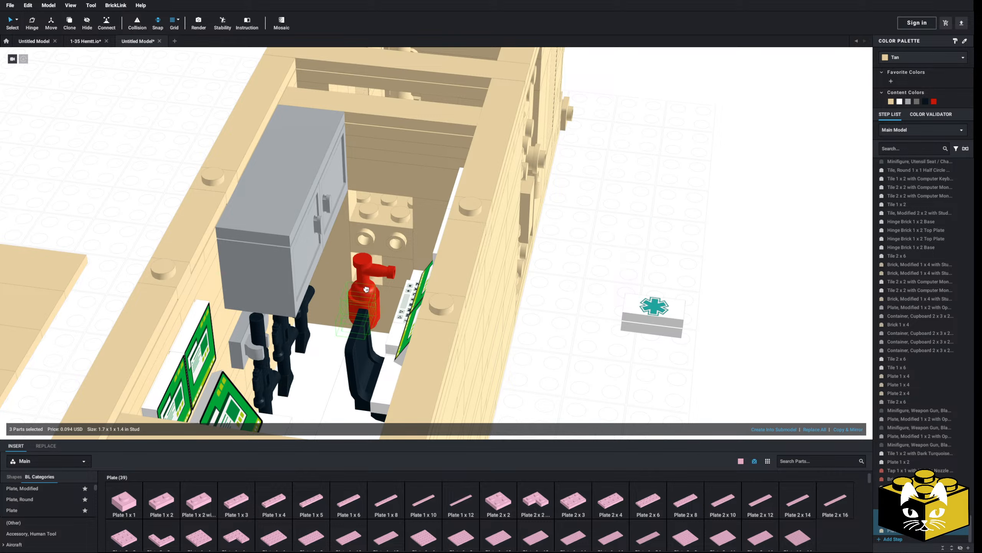
left_click(662, 237)
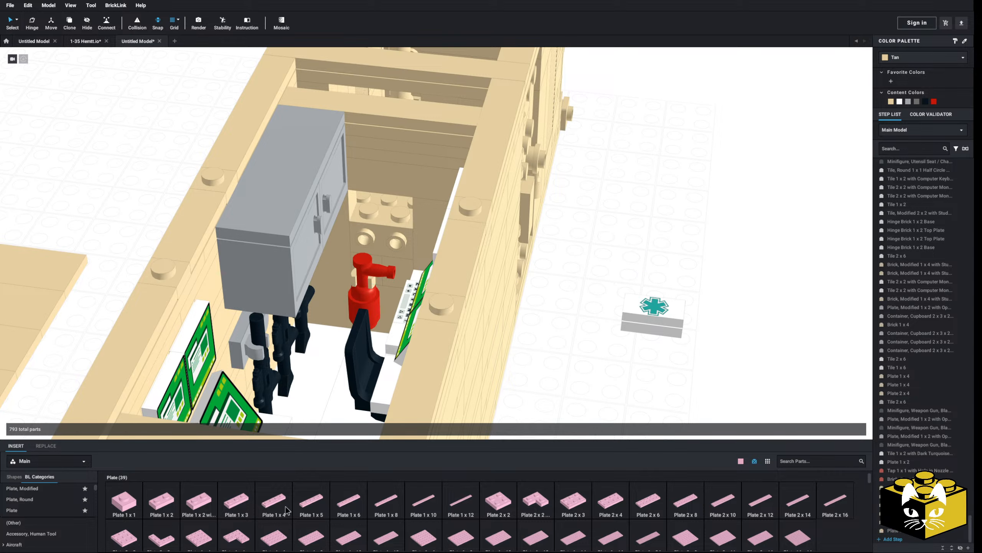
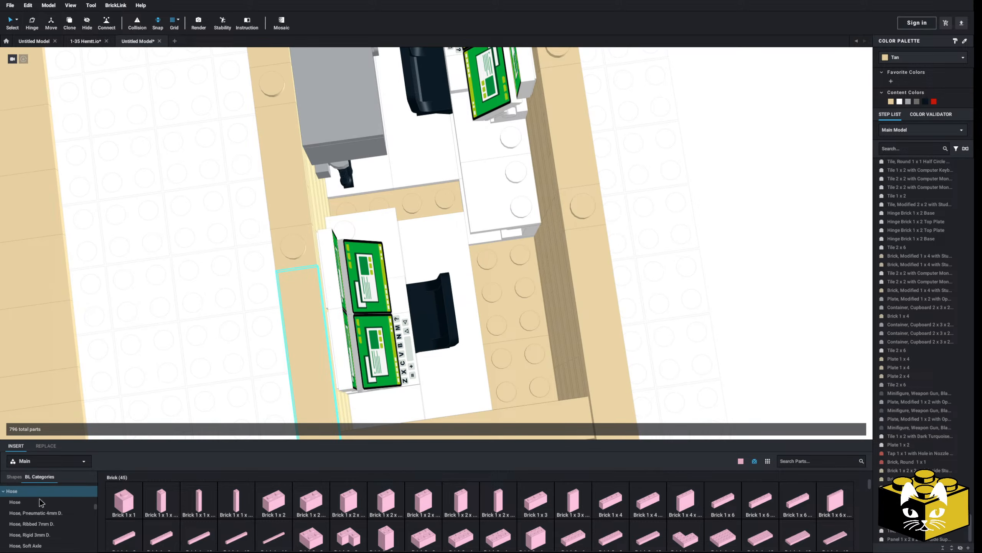
Step: Place a Tile 1 x 4 over the exposed tan stud row in the container floor and color it White
scroll(39, 503, "down", 5)
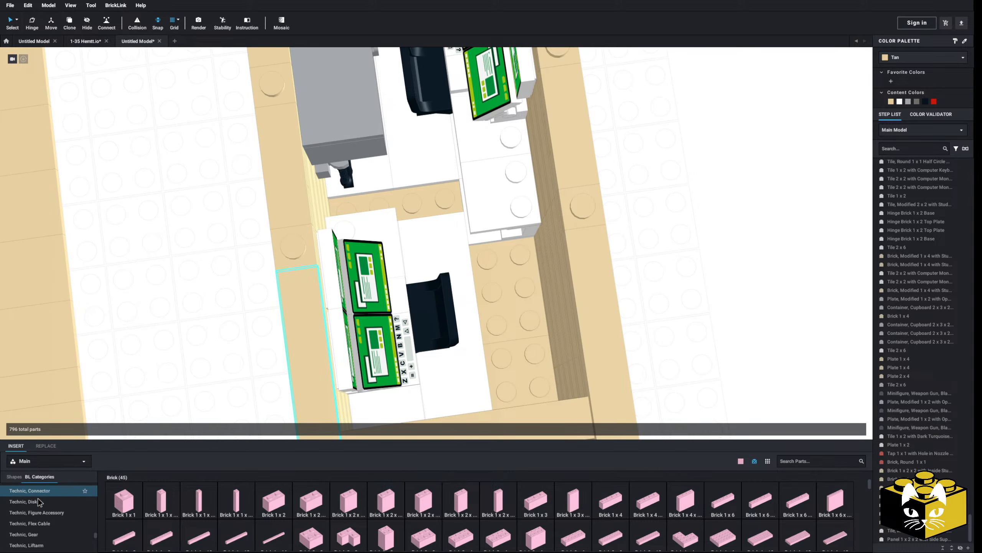
scroll(40, 505, "down", 3)
scroll(38, 522, "down", 1)
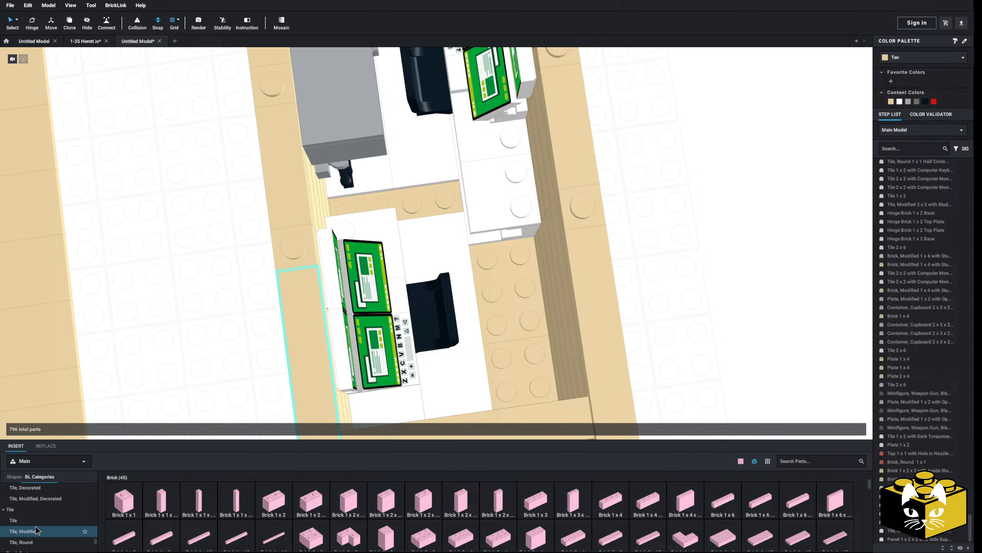
left_click(37, 530)
left_click(28, 521)
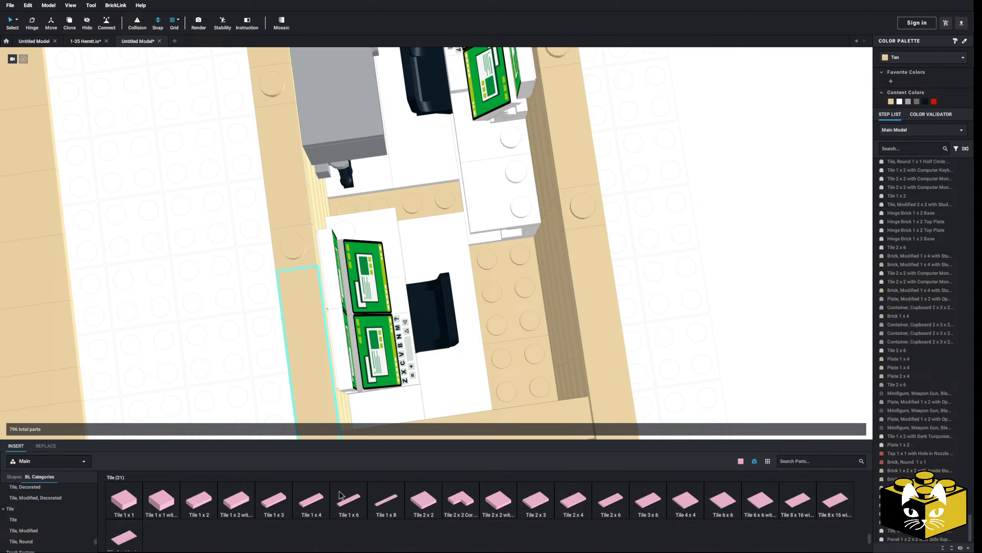
left_click_drag(305, 503, 390, 206)
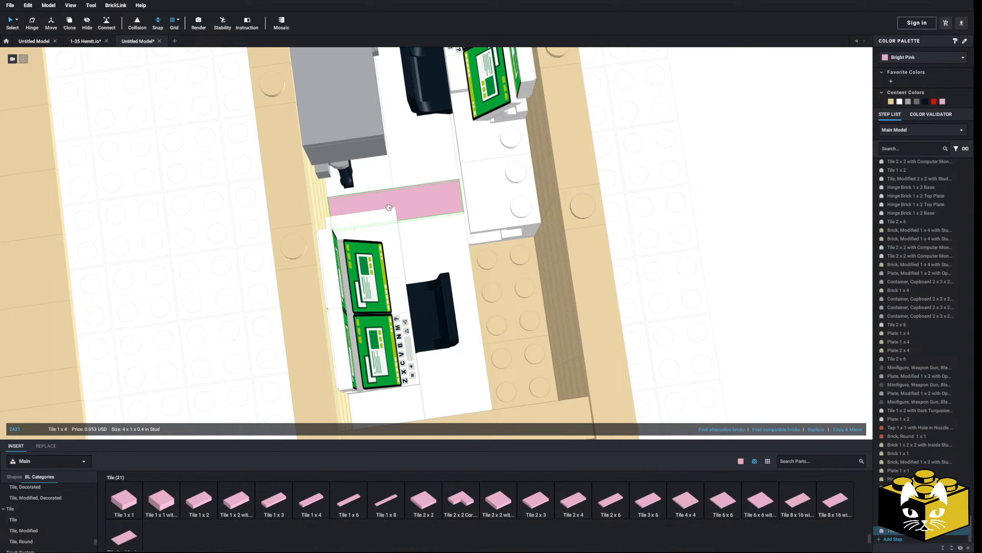
left_click(899, 102)
Step: Duplicate the white Tile, Modified 2 x 2 with Studs on Edge and place the copy beyond the end of the raised counter
right_click_drag(728, 232, 441, 341)
right_click(445, 337)
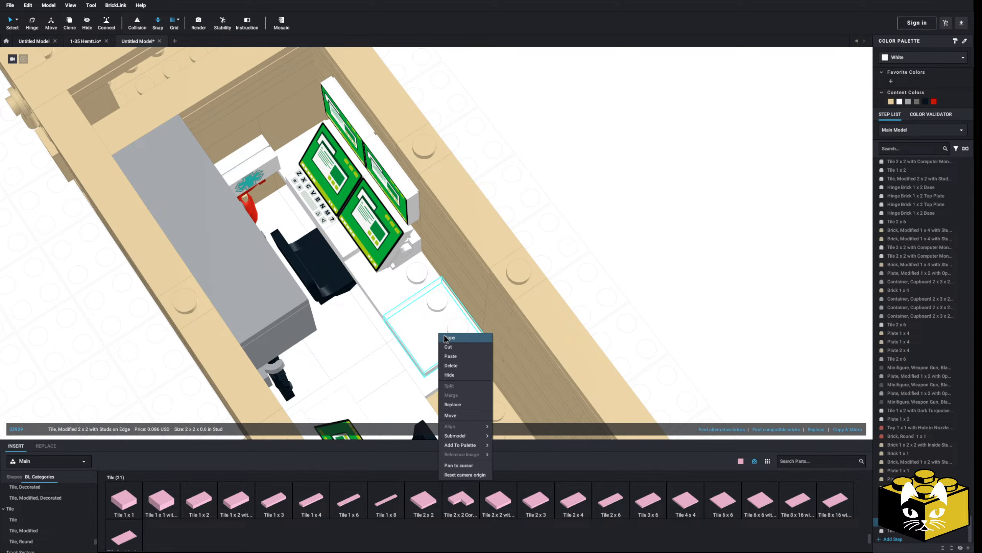
left_click(449, 337)
right_click(606, 246)
left_click(617, 269)
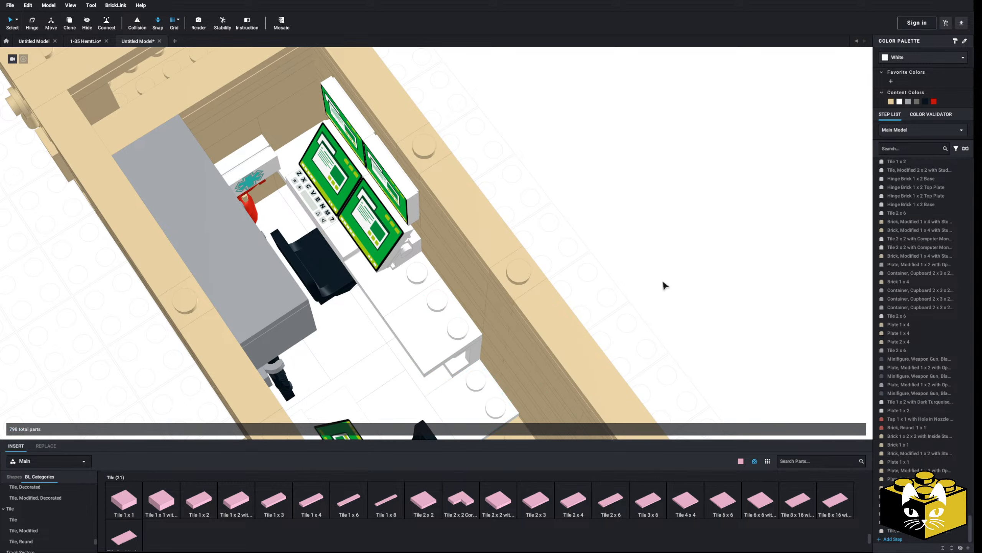
Step: Examine the BOC interior layout in the Typhon reference image and compare it with the furnished container
scroll(658, 284, "down", 5)
right_click_drag(615, 288, 627, 275)
scroll(611, 259, "up", 5)
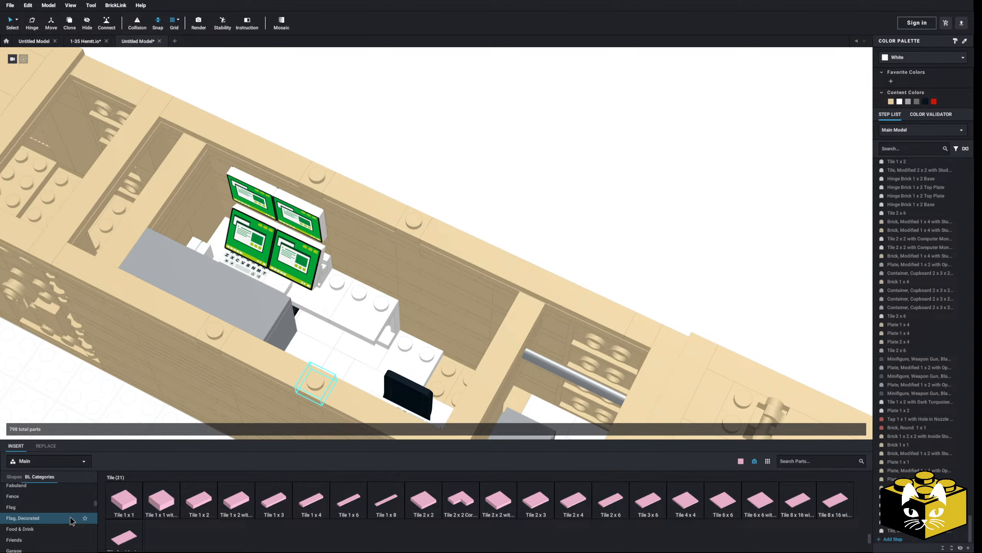
scroll(394, 358, "down", 10)
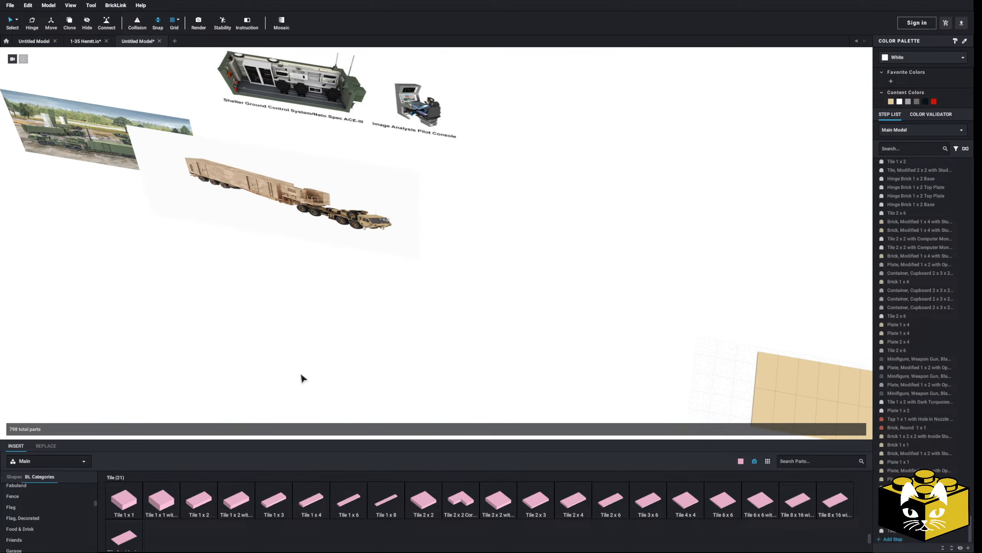
right_click_drag(303, 378, 324, 390)
scroll(309, 294, "up", 10)
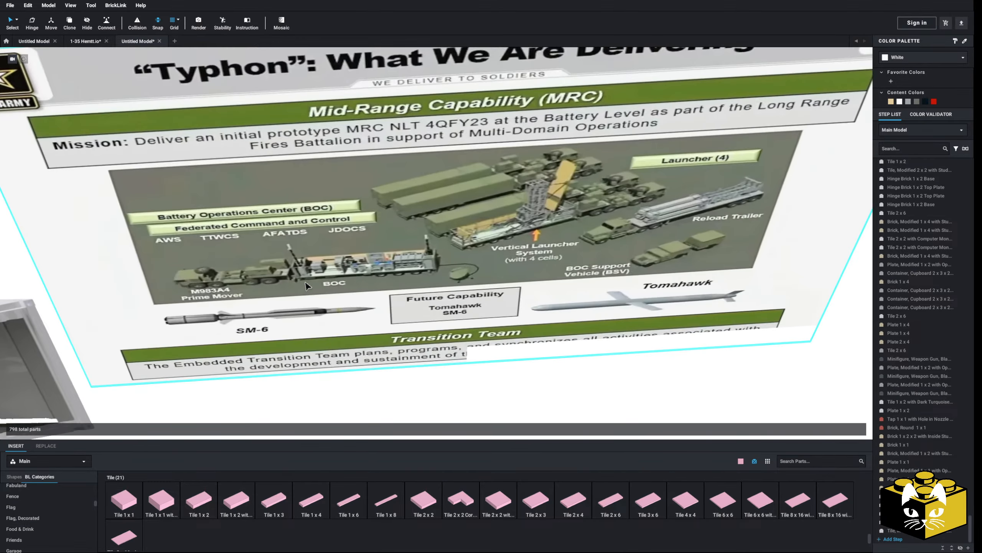
right_click_drag(306, 286, 348, 310)
scroll(360, 321, "up", 8)
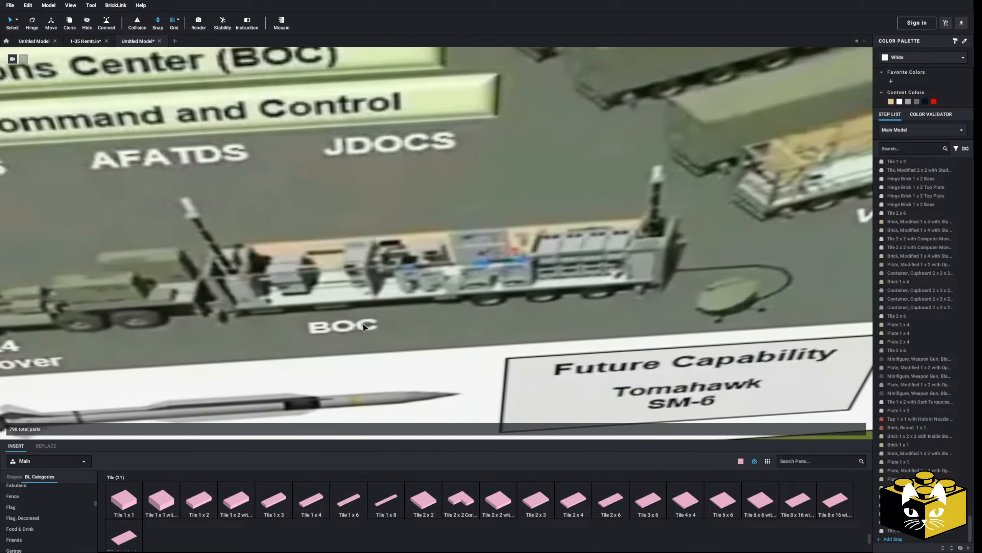
scroll(363, 327, "up", 1)
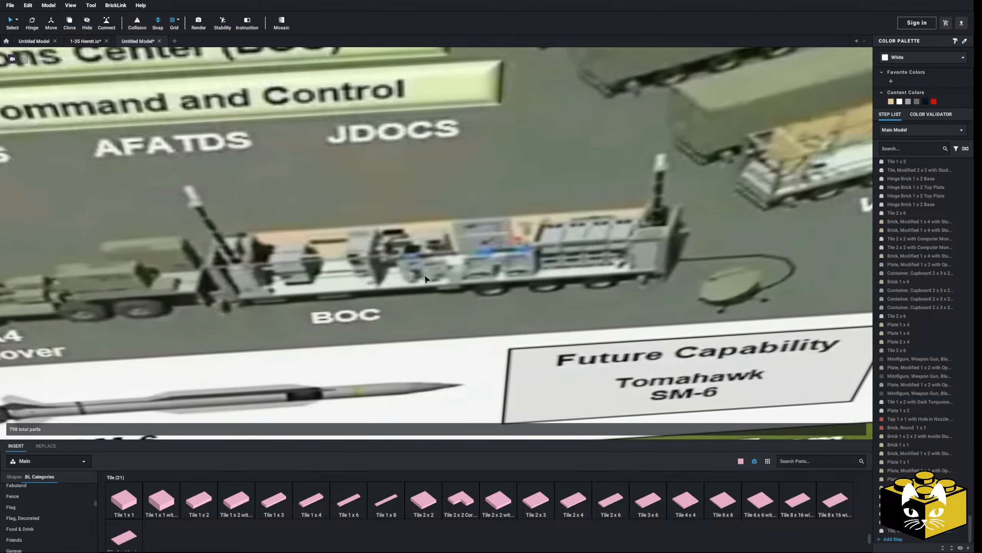
scroll(414, 335, "down", 10)
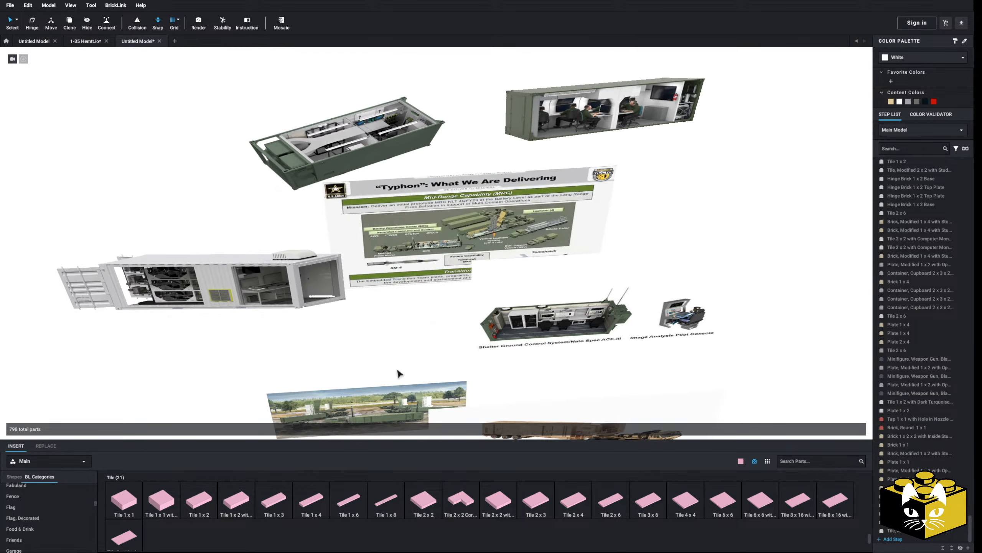
middle_click_drag(391, 368, 341, 351)
right_click_drag(343, 355, 363, 372)
middle_click_drag(362, 372, 291, 357)
scroll(291, 356, "up", 4)
right_click_drag(291, 356, 293, 359)
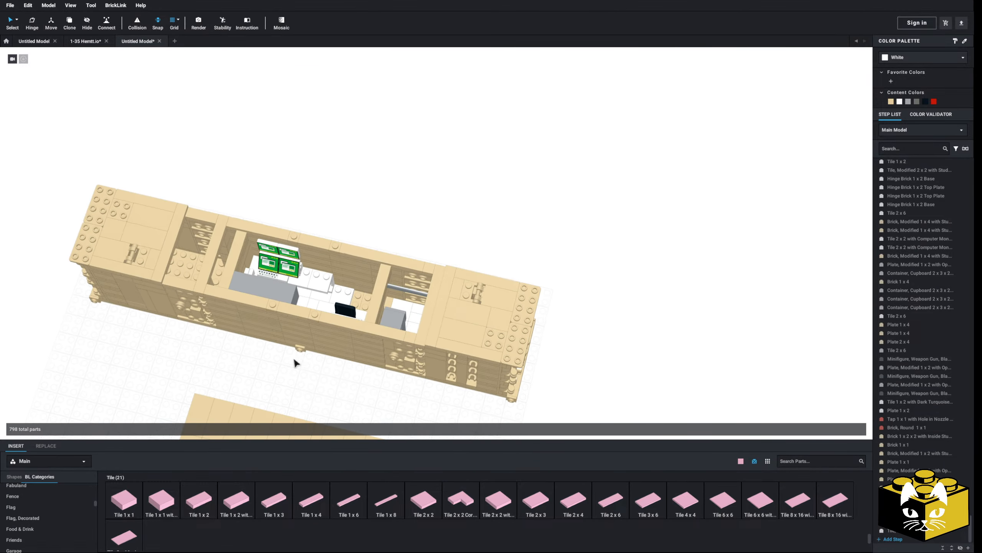
middle_click_drag(293, 359, 313, 358)
scroll(313, 359, "up", 5)
middle_click_drag(406, 366, 371, 356)
scroll(350, 347, "up", 3)
right_click_drag(350, 347, 340, 344)
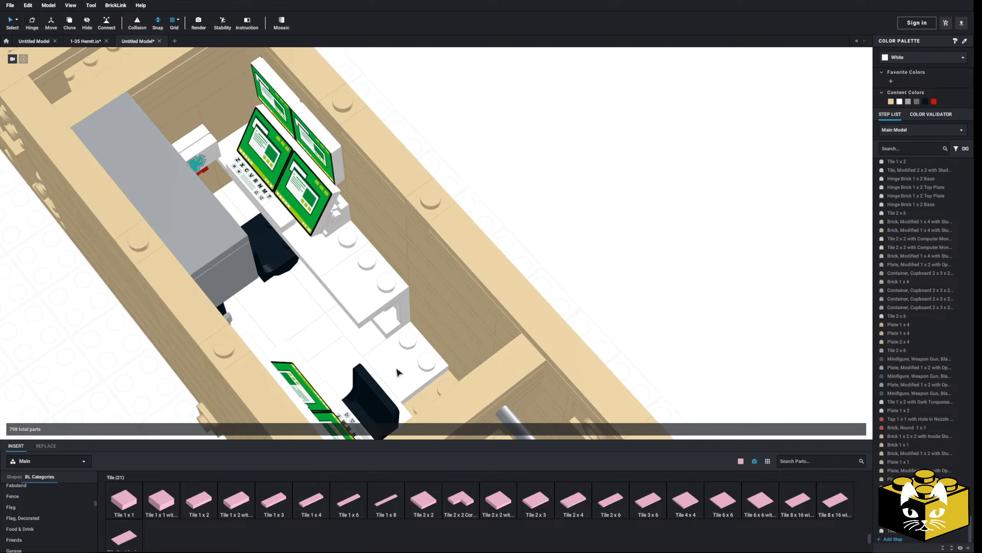
scroll(341, 344, "up", 2)
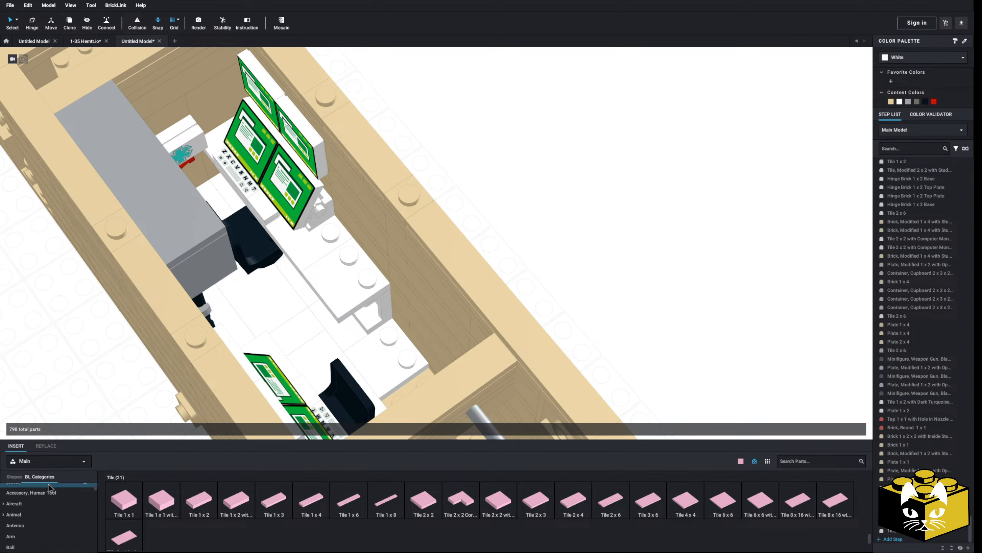
Step: Place a Plate 1 x 2 outside the container and stack a Brick 1 x 1 on one end of it
scroll(44, 498, "up", 1)
left_click(44, 500)
right_click_drag(541, 251, 484, 265)
left_click(159, 503)
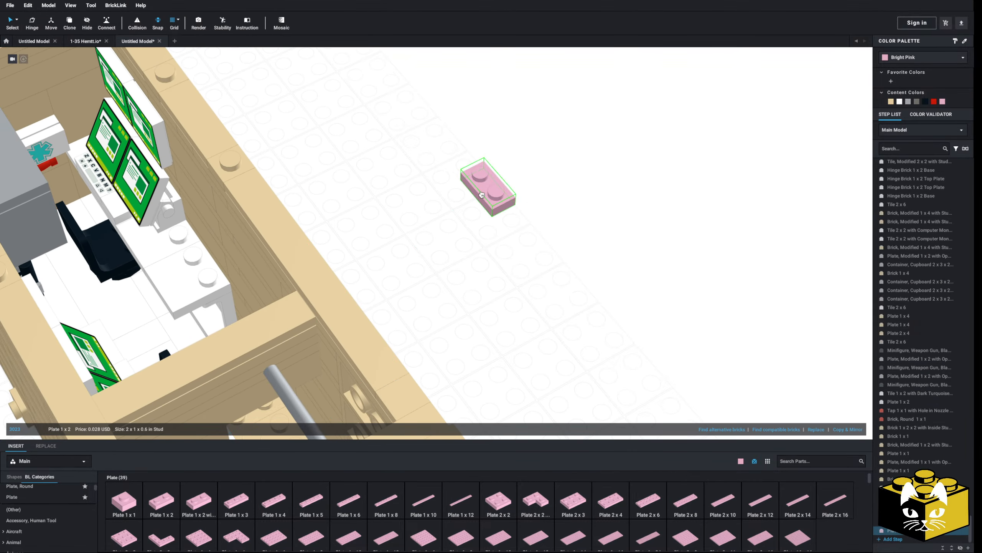
scroll(33, 513, "down", 5)
left_click(27, 505)
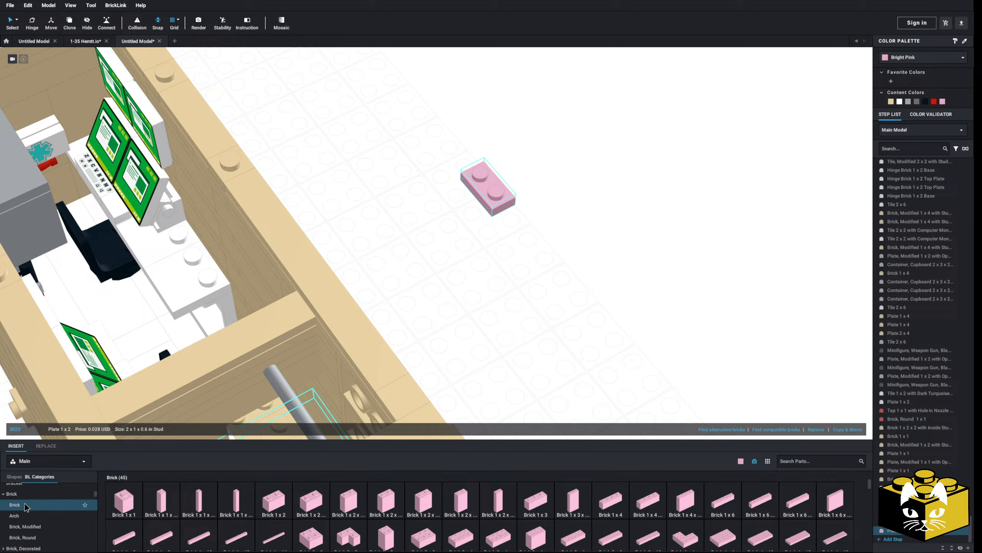
left_click(132, 505)
Step: Stack a Plate 1 x 1 on the small brick and cap it with an overhanging Tile 1 x 2
scroll(71, 499, "up", 3)
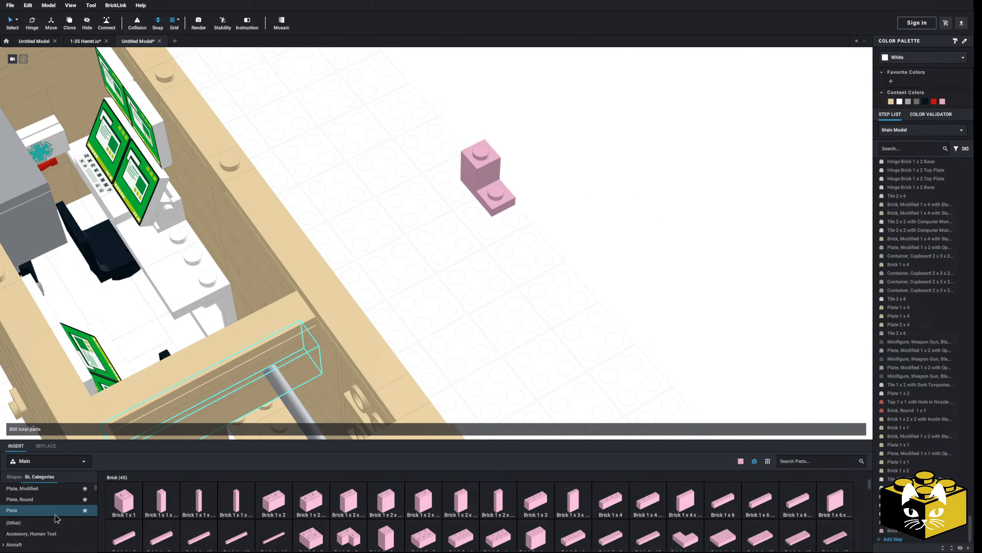
left_click(56, 513)
left_click_drag(209, 422, 488, 145)
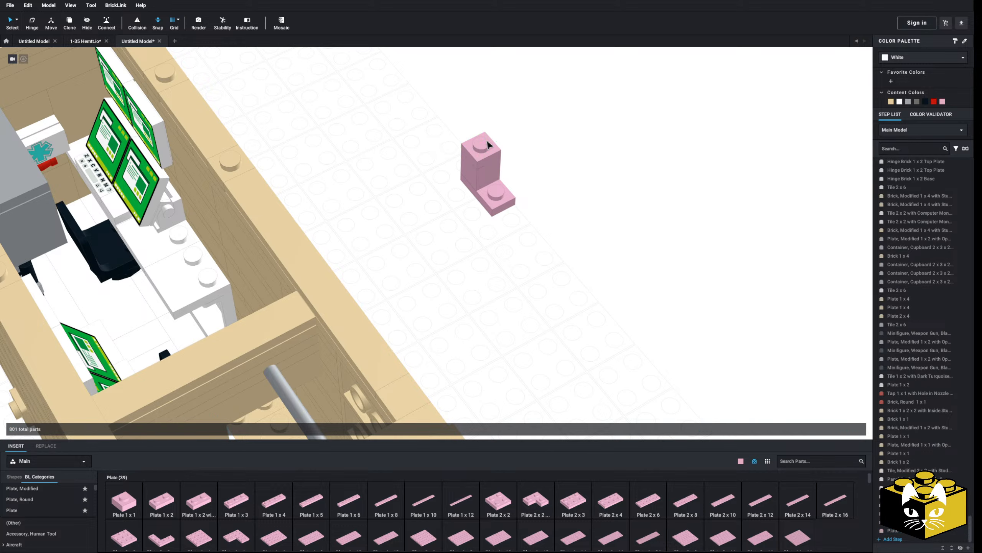
scroll(52, 534, "down", 5)
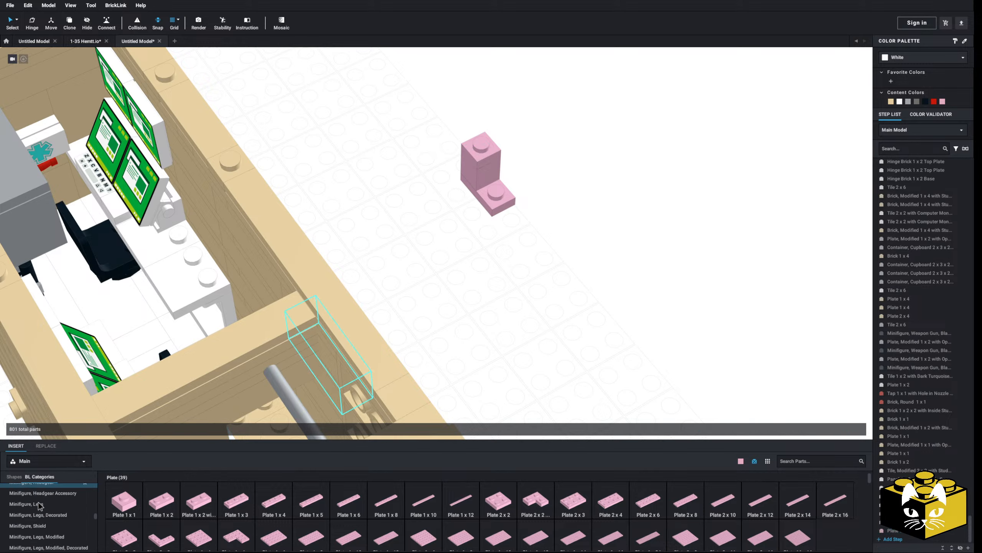
scroll(35, 505, "down", 3)
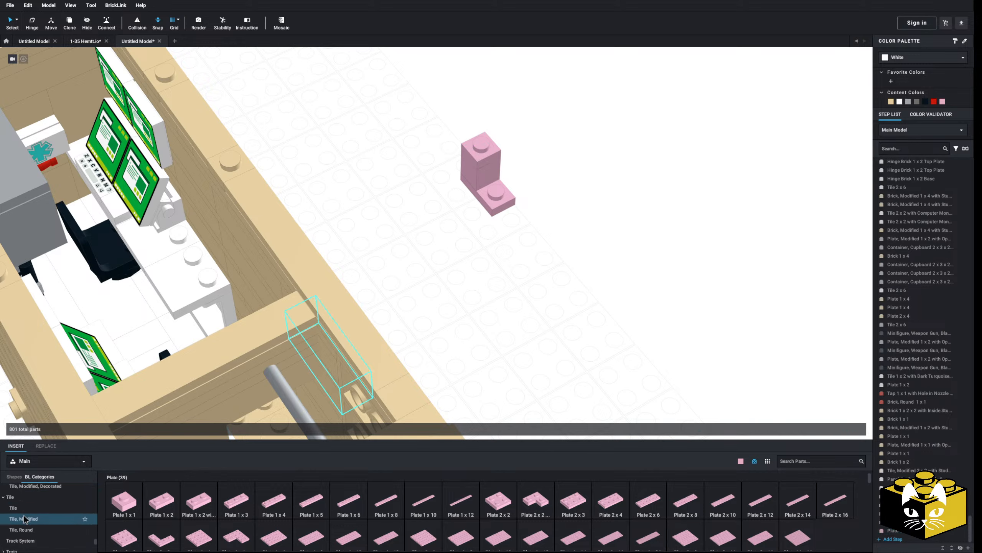
left_click(89, 495)
left_click_drag(234, 451, 498, 142)
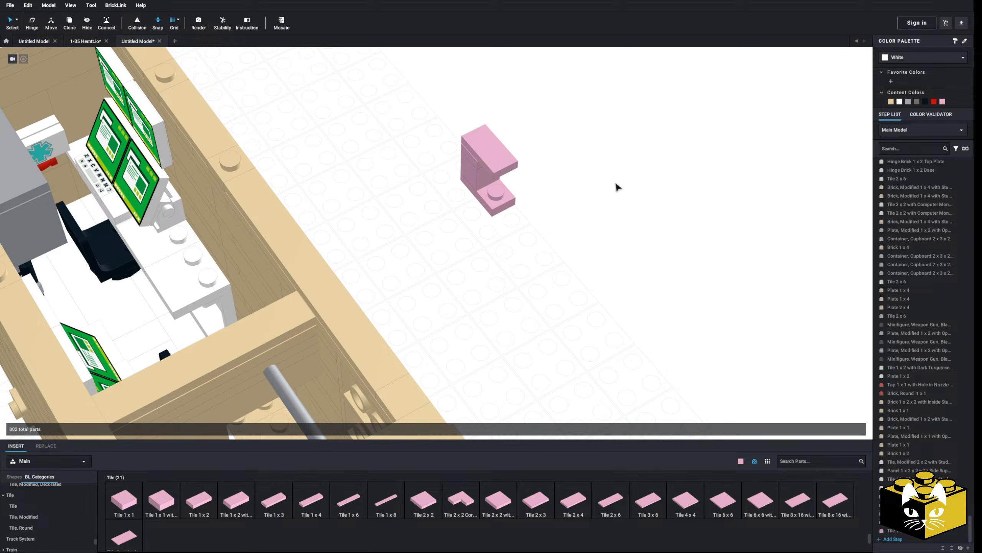
Step: Color the coffee machine stack Black and its upper Plate 1 x 1 Trans-Clear
left_click(925, 102)
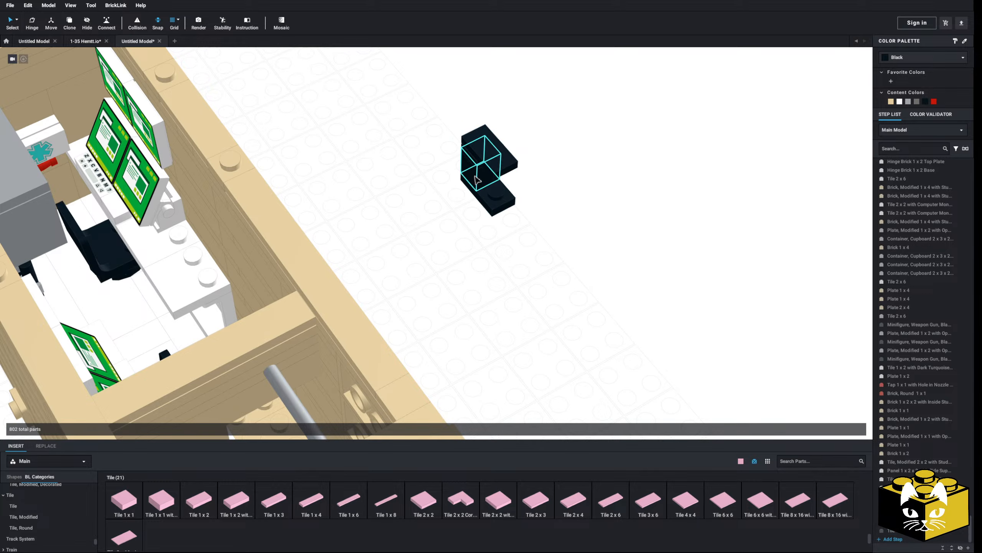
left_click(920, 59)
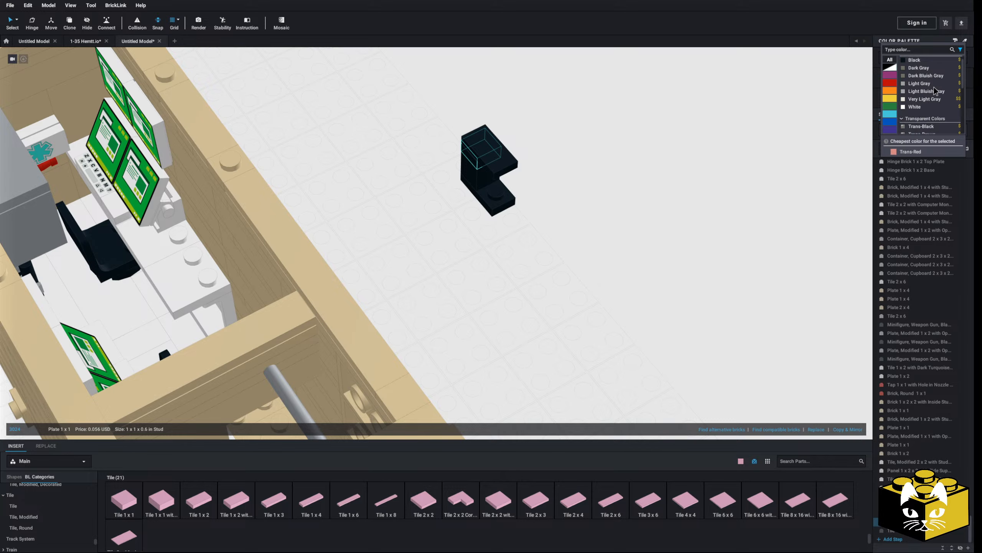
scroll(933, 86, "down", 3)
left_click(929, 84)
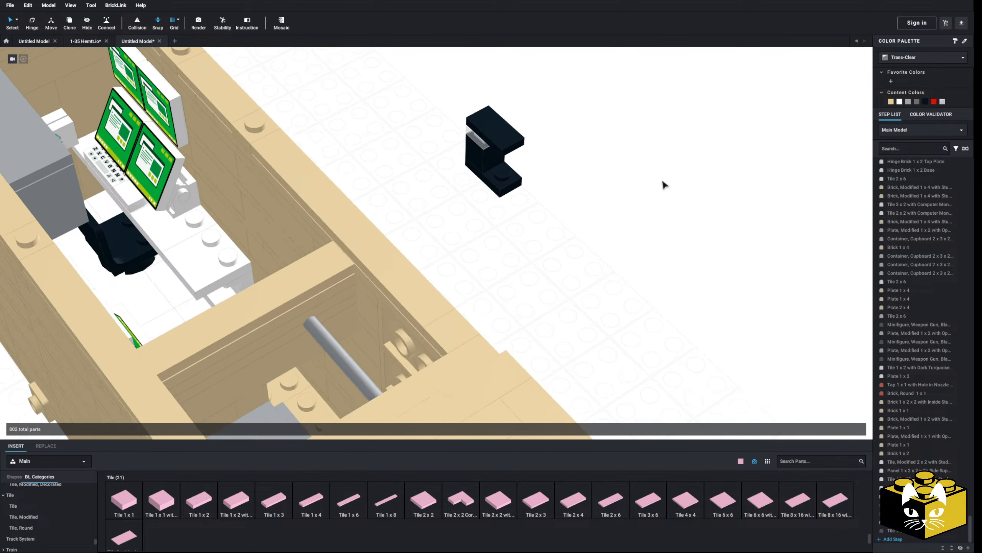
Step: Place a Minifigure, Utensil Cup on the free stud beneath the overhanging tile and color it Red
middle_click_drag(664, 184, 609, 231)
scroll(58, 526, "up", 5)
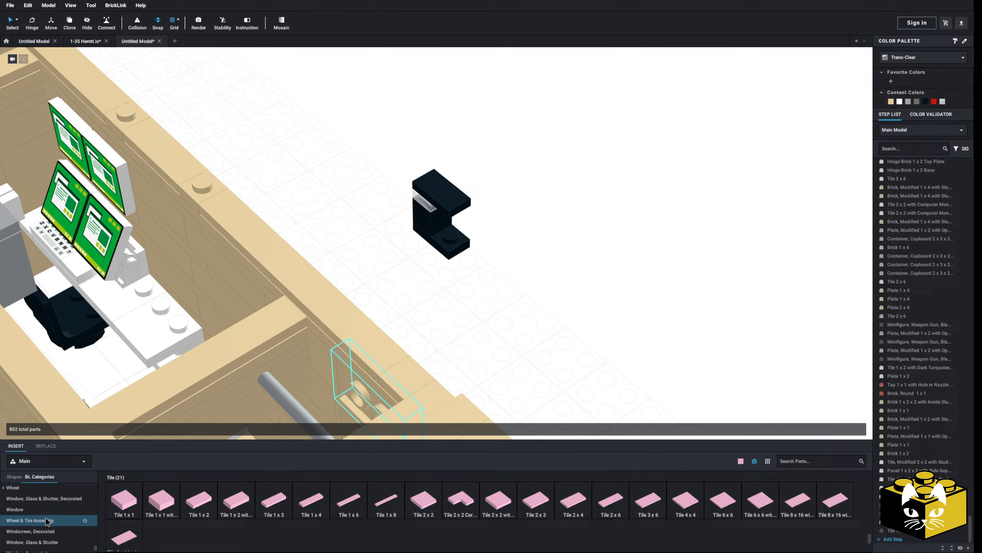
scroll(50, 503, "up", 5)
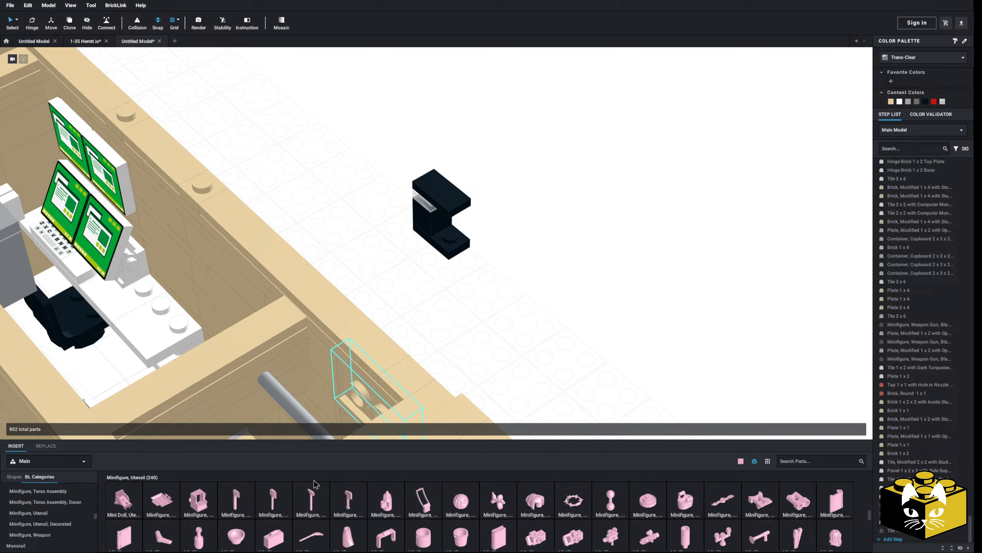
scroll(315, 484, "down", 5)
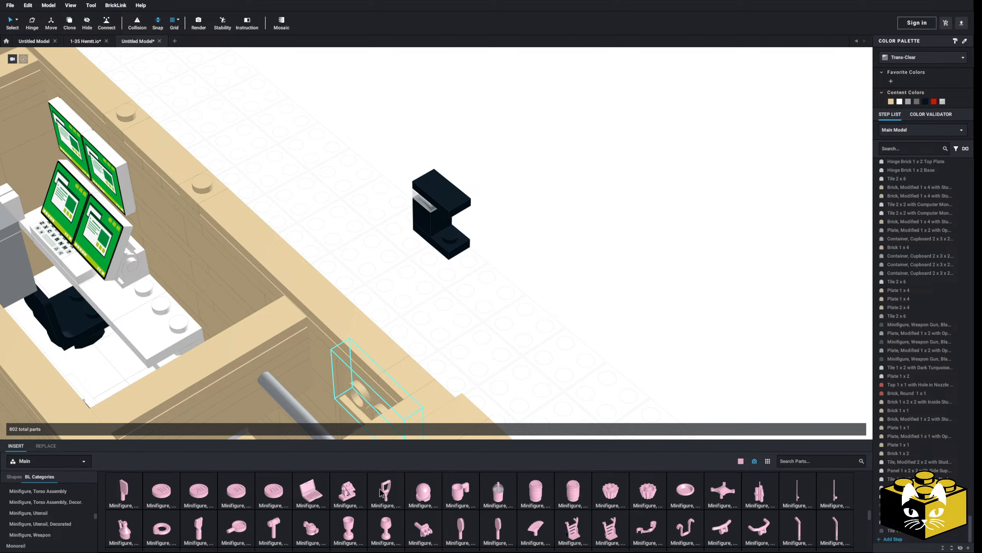
scroll(380, 492, "down", 8)
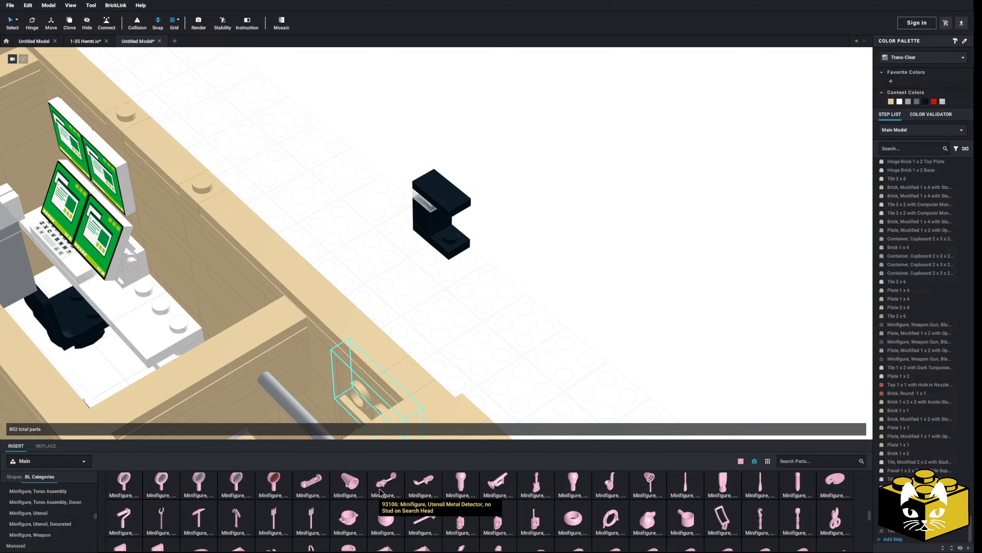
scroll(380, 493, "up", 6)
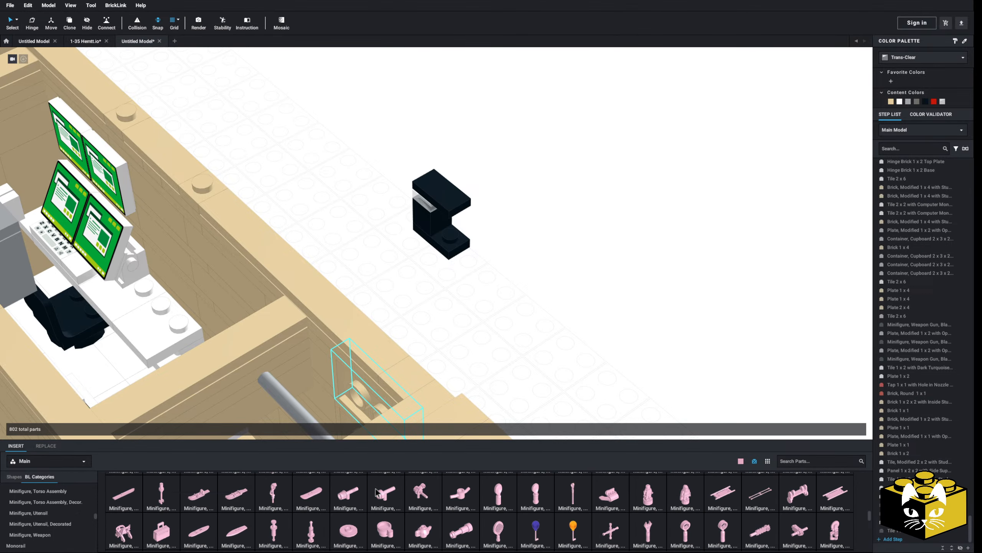
scroll(376, 493, "up", 5)
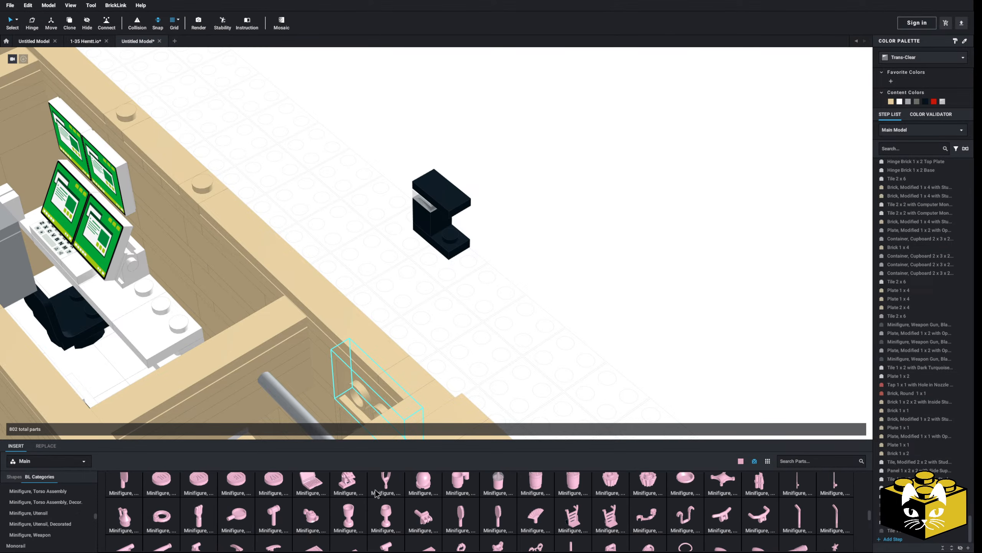
left_click_drag(460, 480, 448, 220)
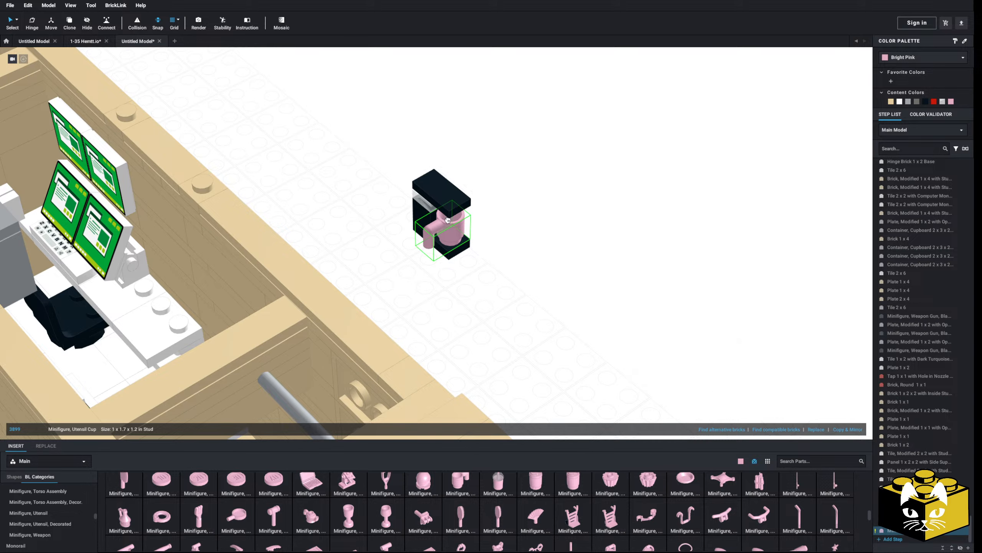
left_click(894, 57)
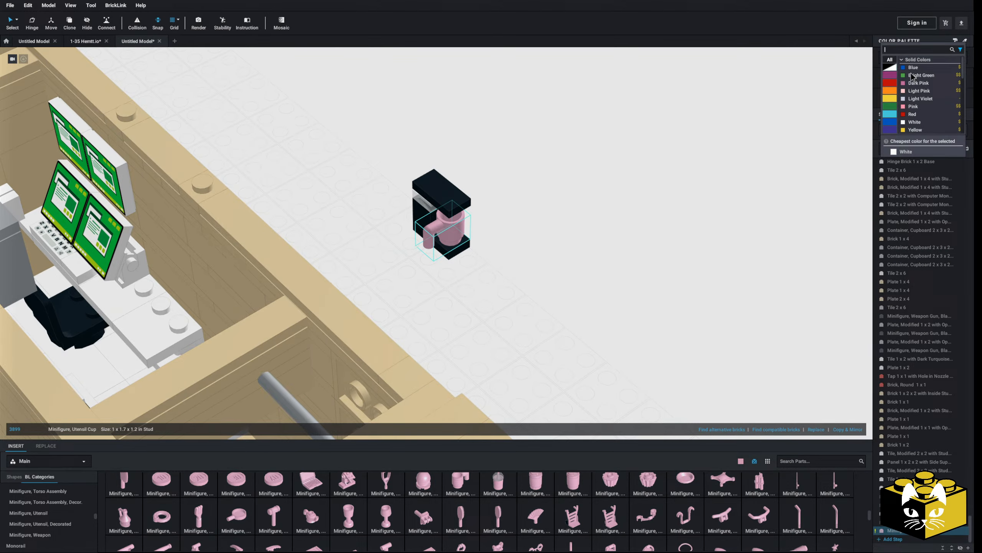
left_click(912, 118)
Step: Move the complete coffee machine with its cup onto the raised white counter beside the monitors
left_click(544, 198)
left_click_drag(521, 123, 473, 229)
middle_click_drag(474, 230, 696, 194)
left_click_drag(696, 194, 417, 295)
right_click_drag(639, 178, 624, 140)
left_click(633, 161)
middle_click_drag(624, 139, 612, 93)
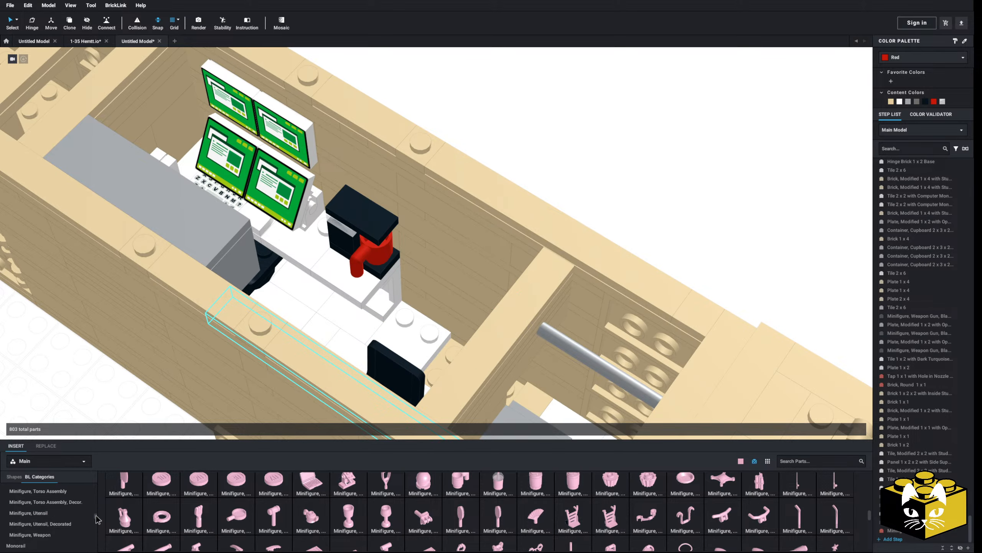
Step: Place a Technic, Pin Connector Round 2L with Slot upright on the empty ground beside the container
scroll(77, 515, "up", 10)
scroll(60, 510, "down", 1)
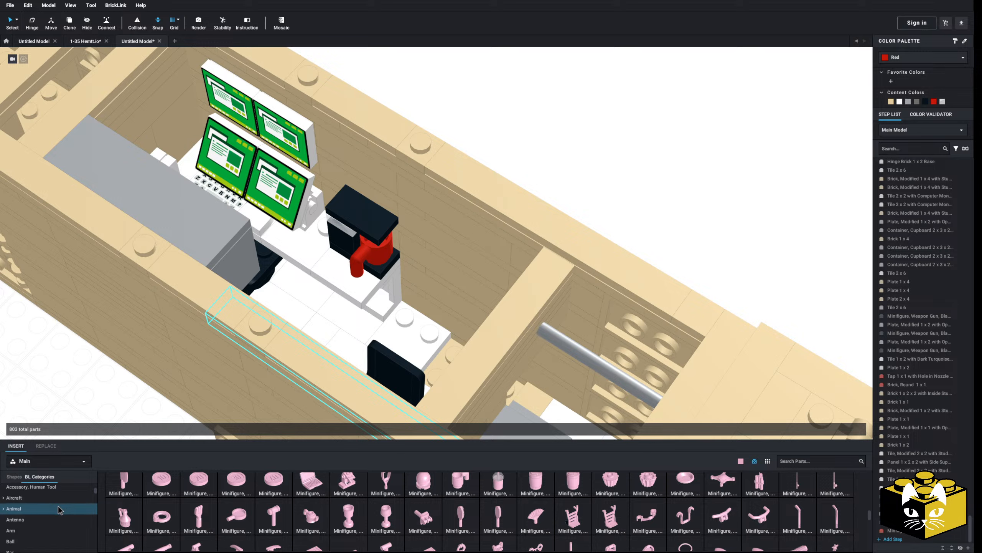
scroll(60, 510, "down", 10)
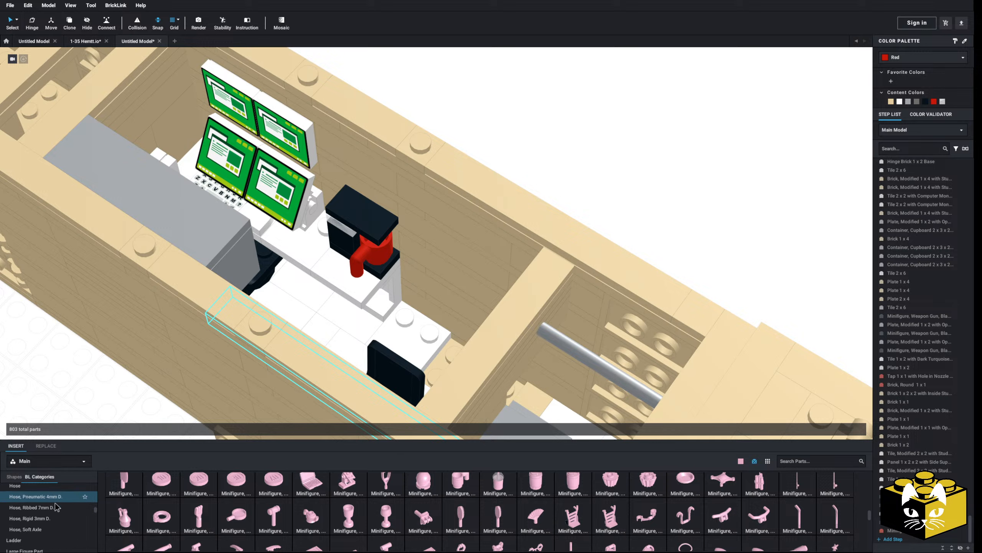
scroll(46, 506, "down", 5)
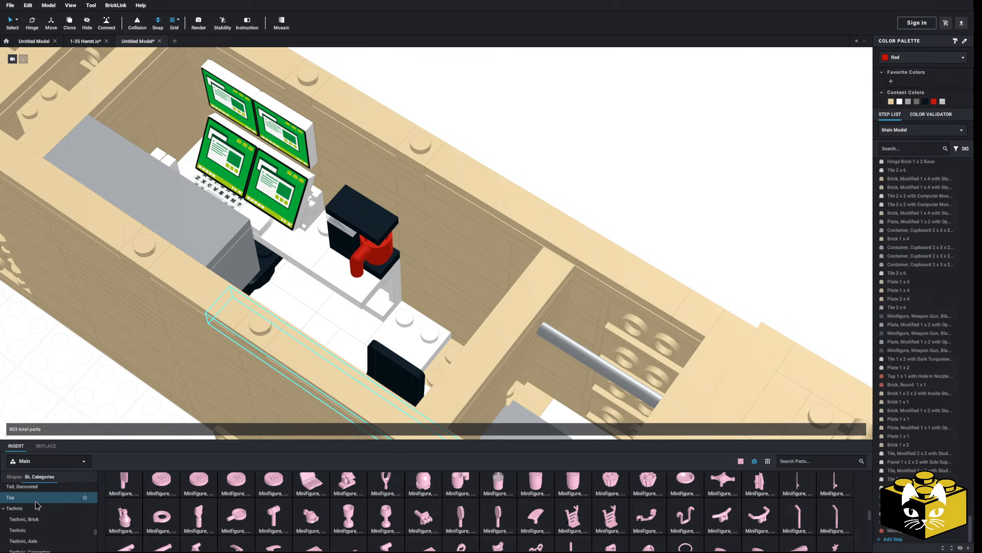
scroll(38, 509, "down", 3)
left_click(46, 502)
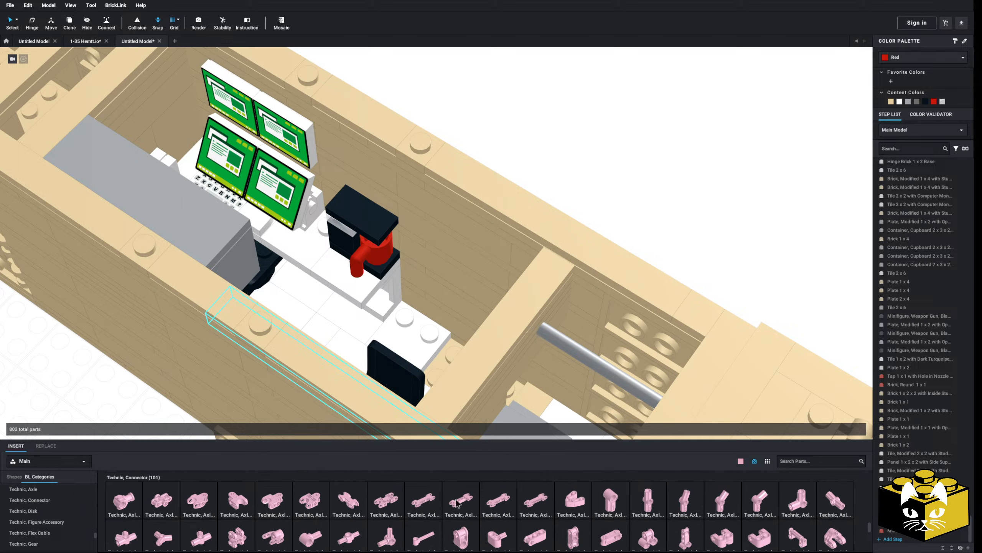
scroll(455, 500, "down", 5)
scroll(256, 511, "down", 3)
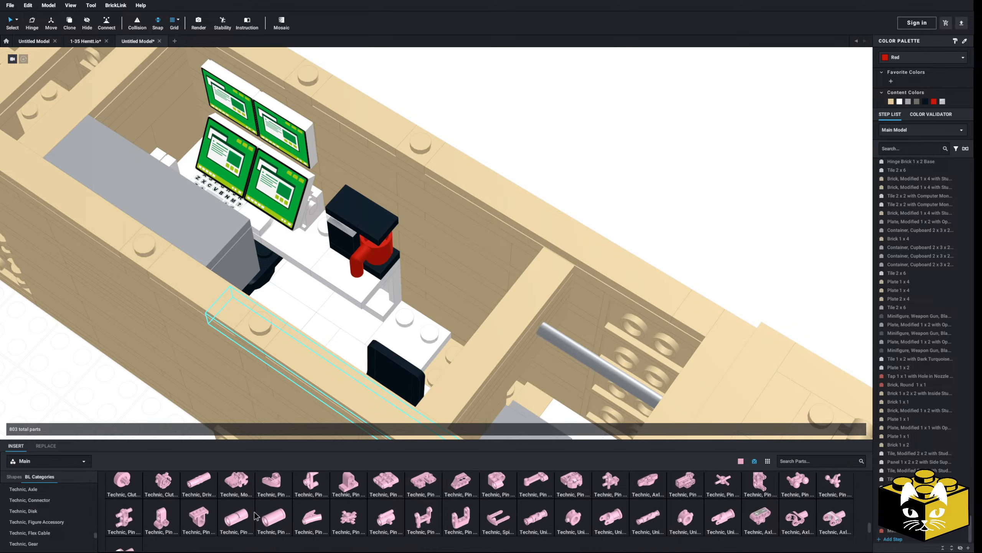
left_click(237, 514)
left_click(620, 134)
left_click_drag(620, 134, 607, 100)
key("Up")
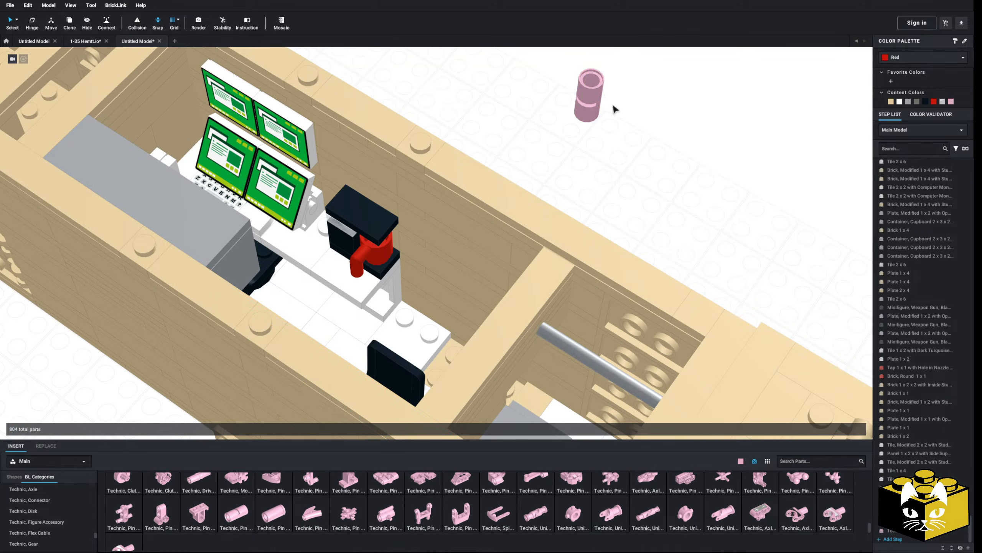
left_click(619, 172)
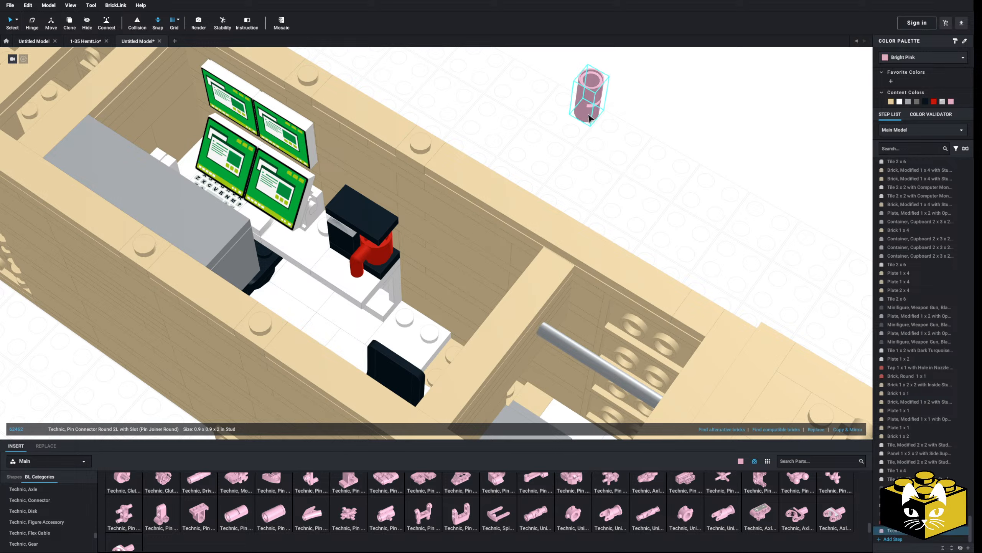
Step: Insert a Technic, Pin with Short Friction Ridges into the upper end of the upright round pin connector
scroll(86, 502, "down", 3)
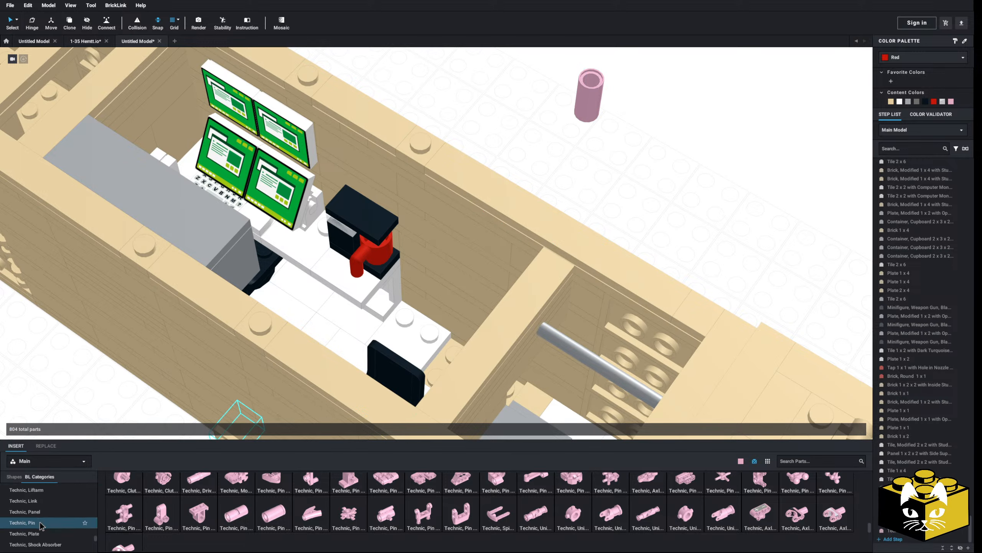
left_click(22, 522)
left_click_drag(201, 526, 599, 164)
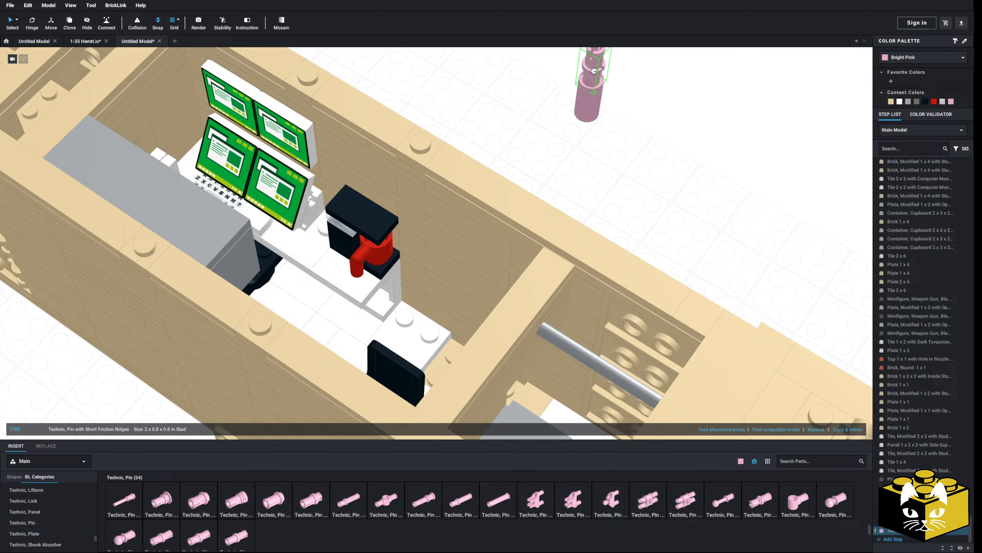
Step: Duplicate the pink Technic Pin Connector Round 2L and stack the copy on the pin above the original
right_click(590, 100)
left_click(609, 115)
left_click(634, 110)
right_click_drag(643, 166, 632, 184)
right_click(642, 117)
left_click(654, 140)
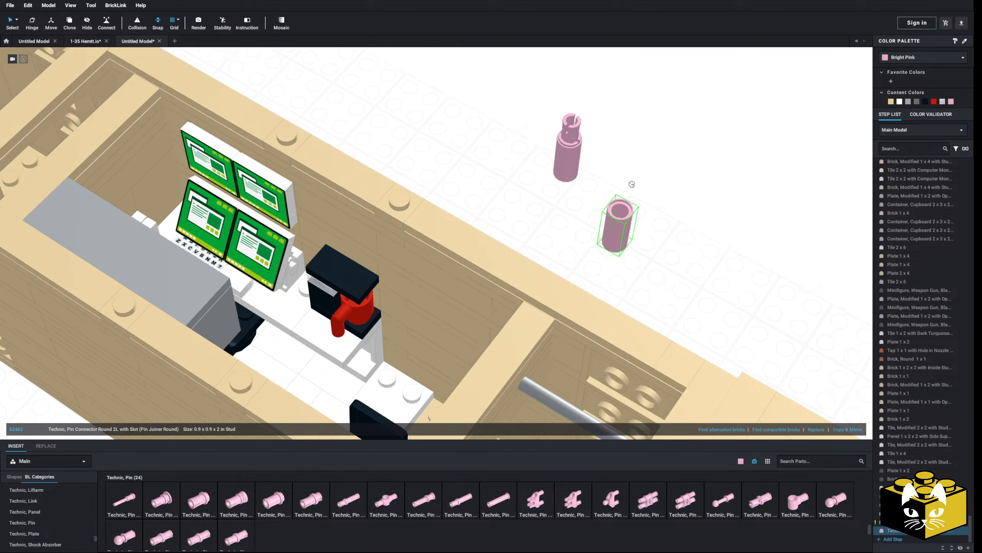
middle_click_drag(632, 185, 618, 233)
left_click_drag(606, 267, 559, 154)
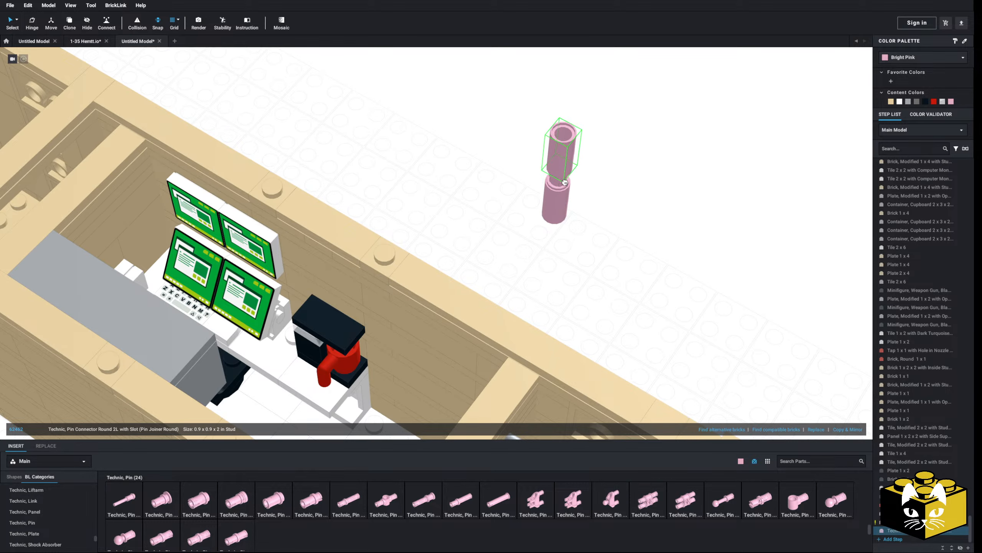
Step: Insert a Technic Pin 1/2 without Friction Ridges into the open upper end of the stacked connectors
left_click(644, 208)
left_click_drag(268, 507, 627, 212)
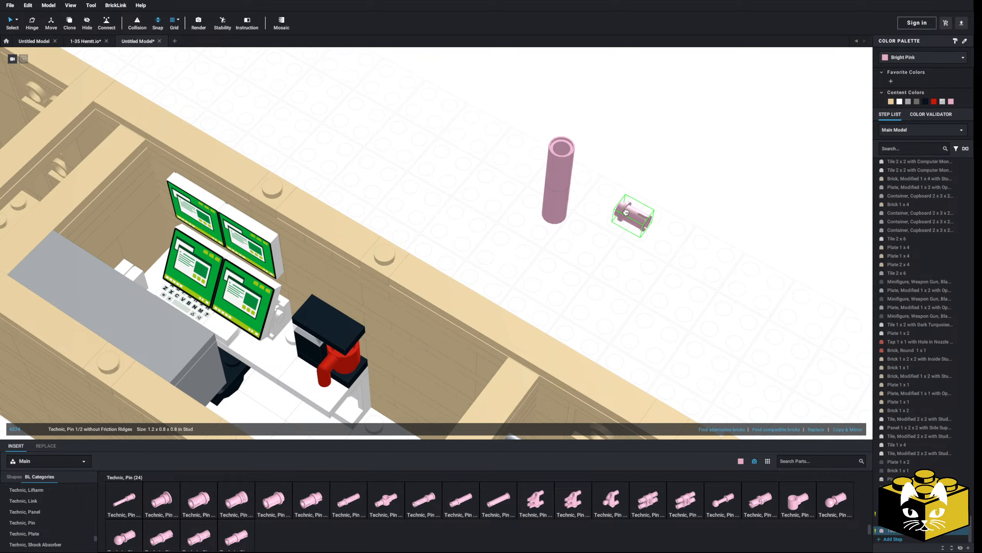
left_click_drag(578, 140, 578, 142)
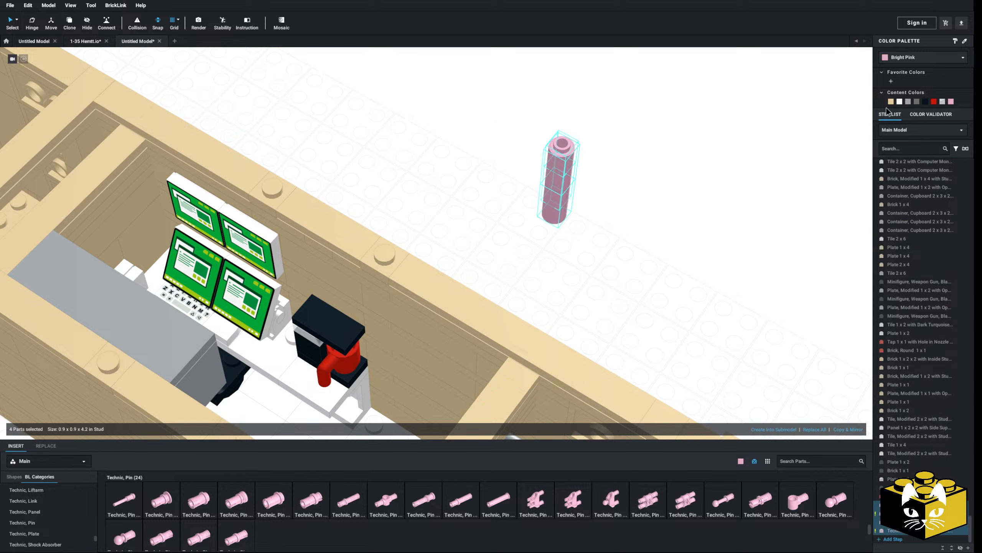
Step: Recolor the four column parts Light Bluish Gray and the pin hidden inside the connectors Black
left_click(806, 197)
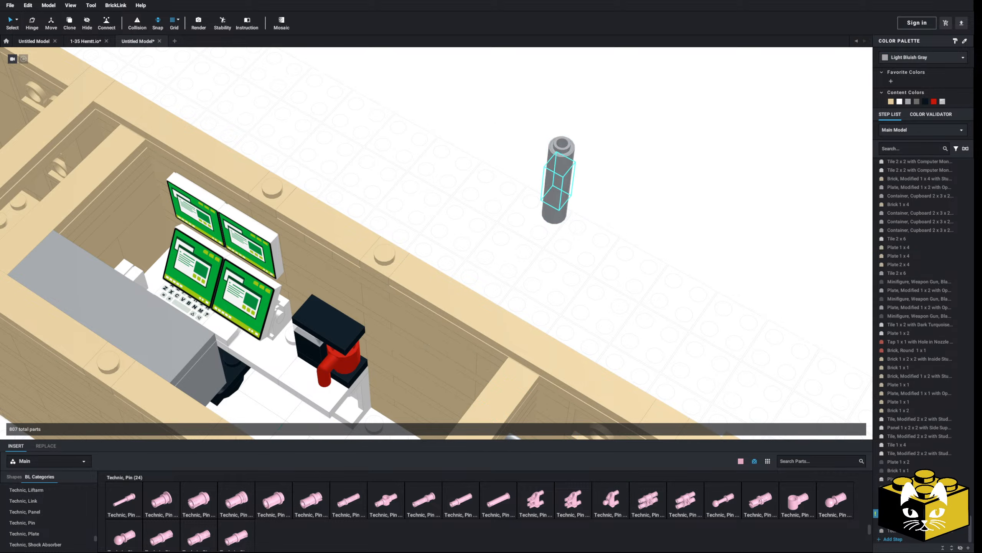
left_click(923, 521)
left_click(925, 102)
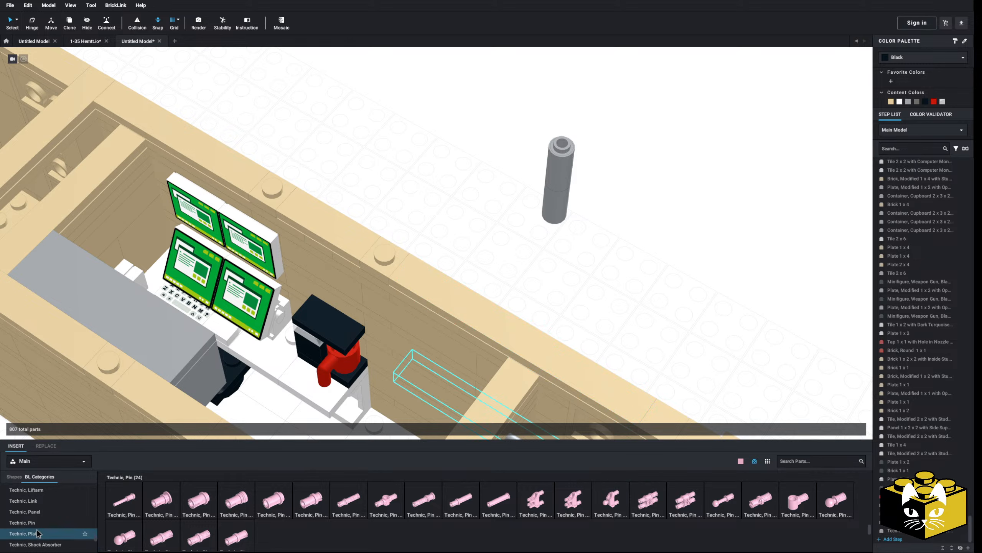
Step: Cap the gray column with a Tile, Round 1 x 1 and recolor the tile to match
scroll(38, 503, "down", 5)
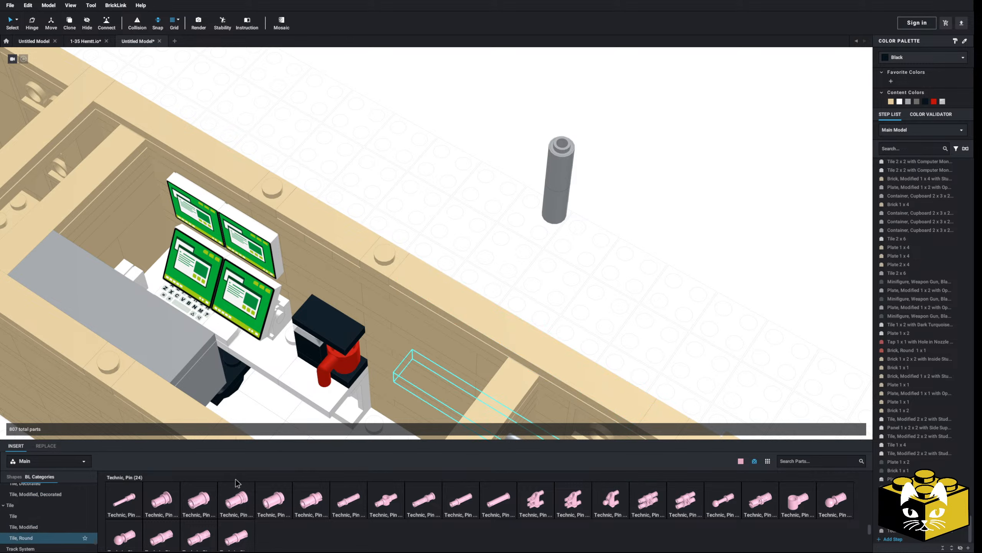
left_click(124, 499)
left_click(562, 141)
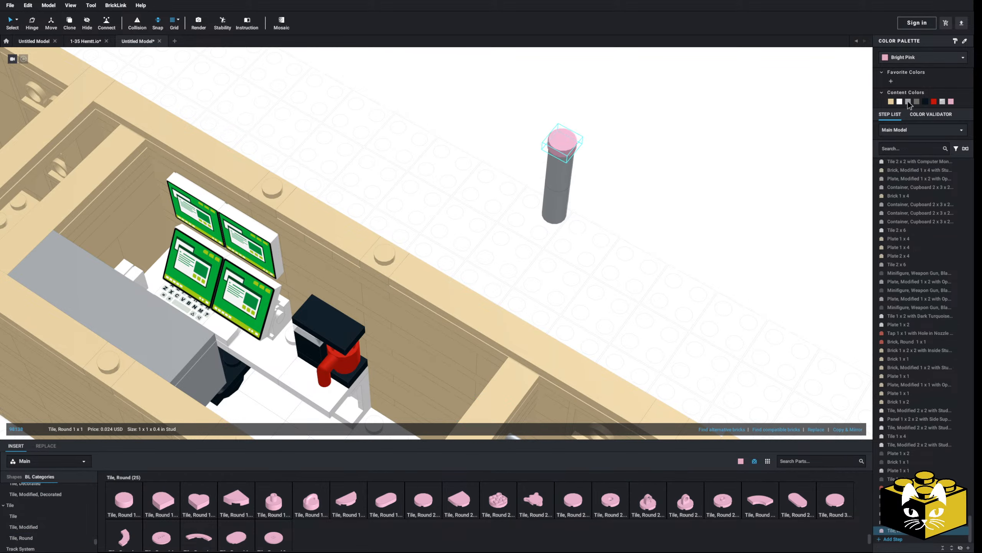
Step: Move the complete five-part gray cylinder into the compartment, onto the white counter beside the coffee machine
left_click_drag(630, 119, 512, 248)
left_click_drag(556, 205, 487, 249)
middle_click_drag(486, 249, 556, 178)
left_click_drag(556, 178, 437, 362)
Step: Duplicate the gray cylinder and place the copy directly beside the first on the white counter
right_click(433, 356)
left_click(449, 371)
right_click(629, 220)
left_click(644, 242)
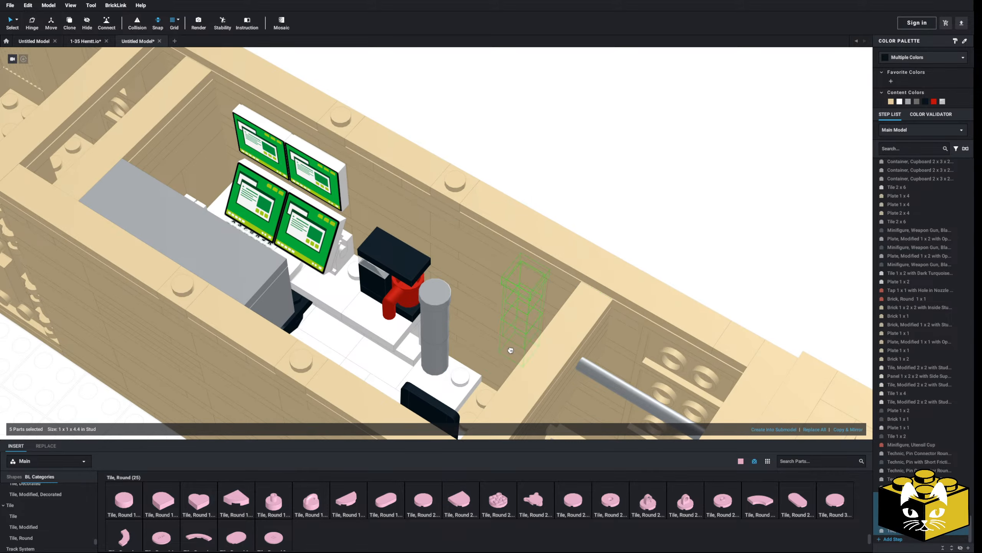
left_click(465, 370)
left_click(647, 158)
Step: Copy the white Tile 2 x 3 from the neighboring compartment and place it over the exposed tan studs beside the cylinders
scroll(648, 157, "down", 5)
right_click_drag(648, 158, 601, 162)
scroll(607, 156, "up", 4)
left_click(611, 310)
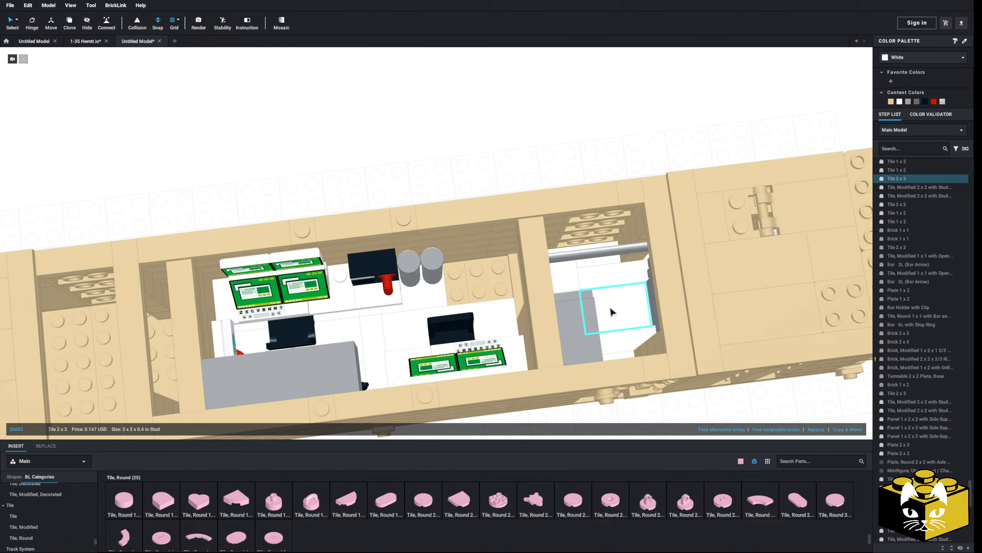
right_click(610, 310)
left_click(627, 323)
left_click(538, 145)
right_click_drag(537, 143, 550, 167)
right_click(560, 175)
left_click(572, 199)
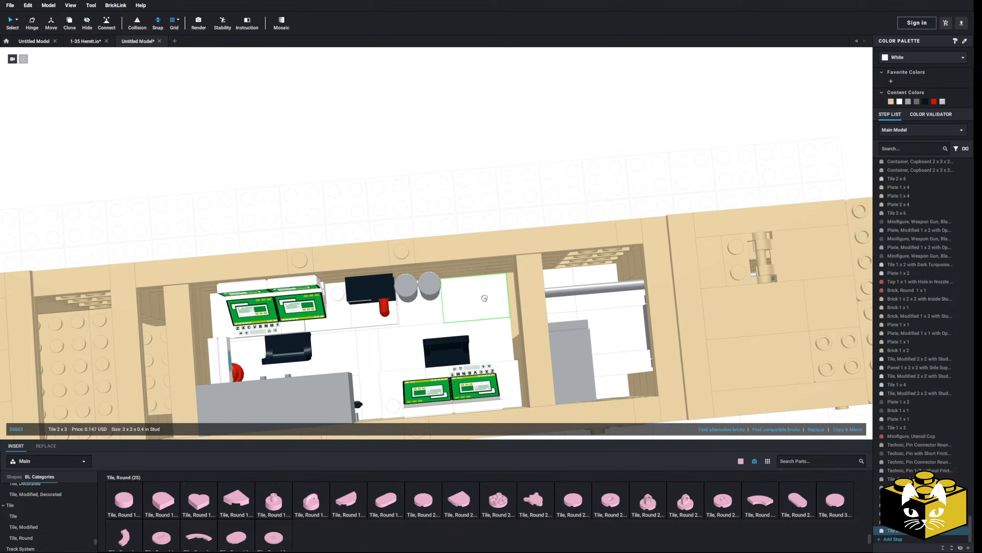
Step: Examine the reference pictures of the shelter interior, its server racks and consoles, and the trailer truck
right_click_drag(453, 189, 443, 277)
scroll(443, 276, "down", 4)
right_click_drag(375, 309, 450, 317)
middle_click_drag(506, 153, 483, 179)
scroll(483, 179, "up", 5)
right_click_drag(484, 179, 451, 198)
scroll(461, 160, "down", 5)
middle_click_drag(461, 160, 546, 188)
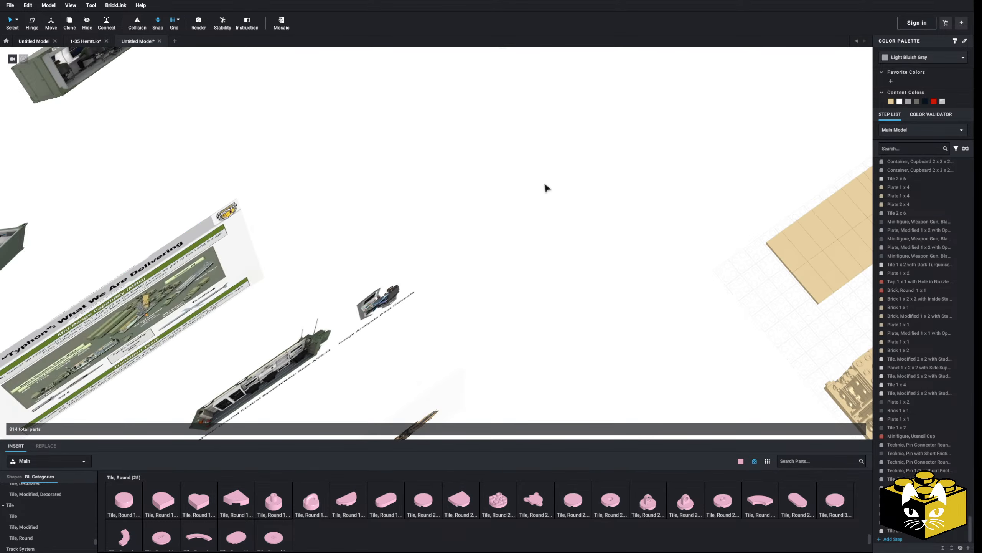
right_click_drag(546, 189, 568, 221)
scroll(626, 116, "up", 5)
middle_click_drag(627, 116, 511, 261)
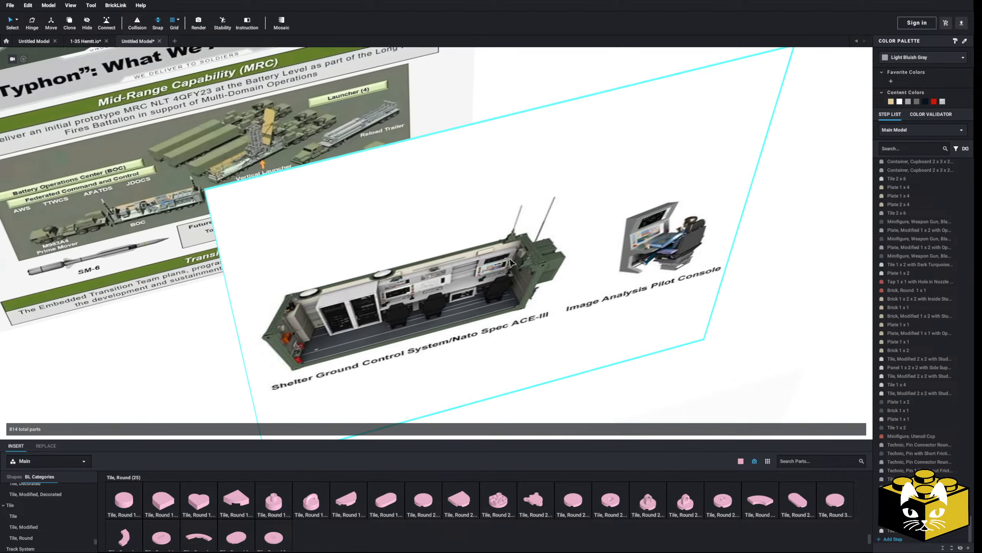
scroll(406, 282, "up", 4)
middle_click_drag(406, 283, 534, 242)
middle_click_drag(404, 281, 514, 290)
right_click_drag(514, 290, 405, 306)
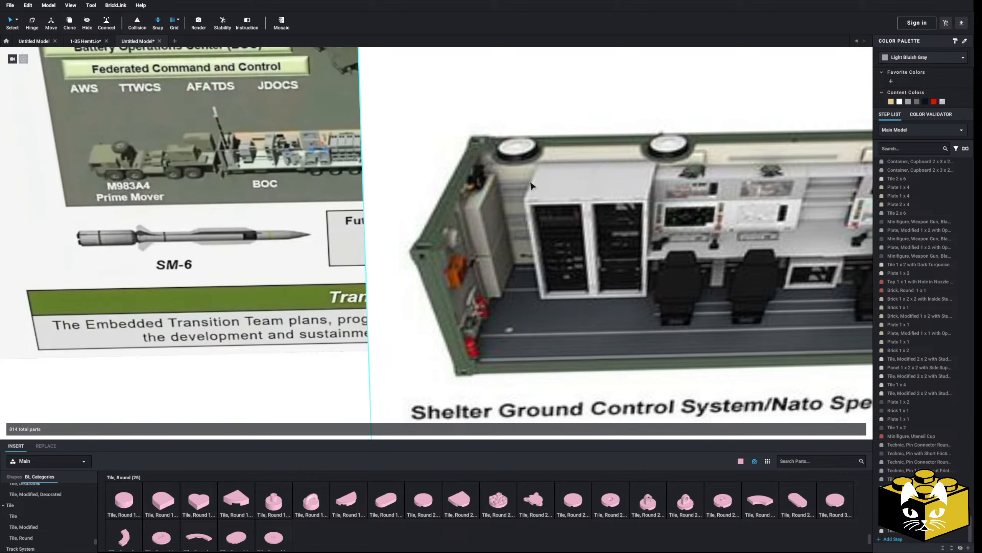
scroll(527, 240, "down", 6)
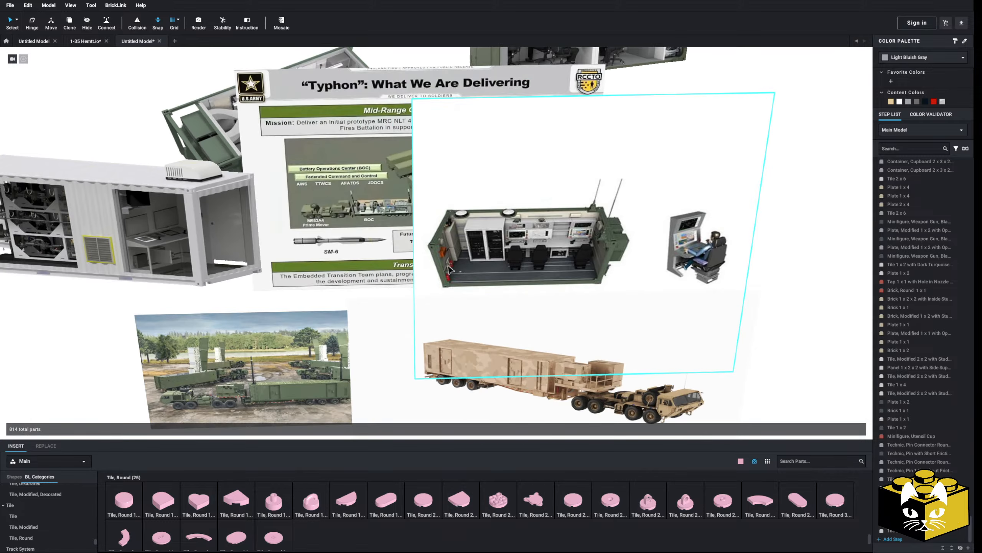
right_click_drag(381, 307, 456, 307)
scroll(460, 308, "up", 2)
middle_click_drag(693, 322, 471, 308)
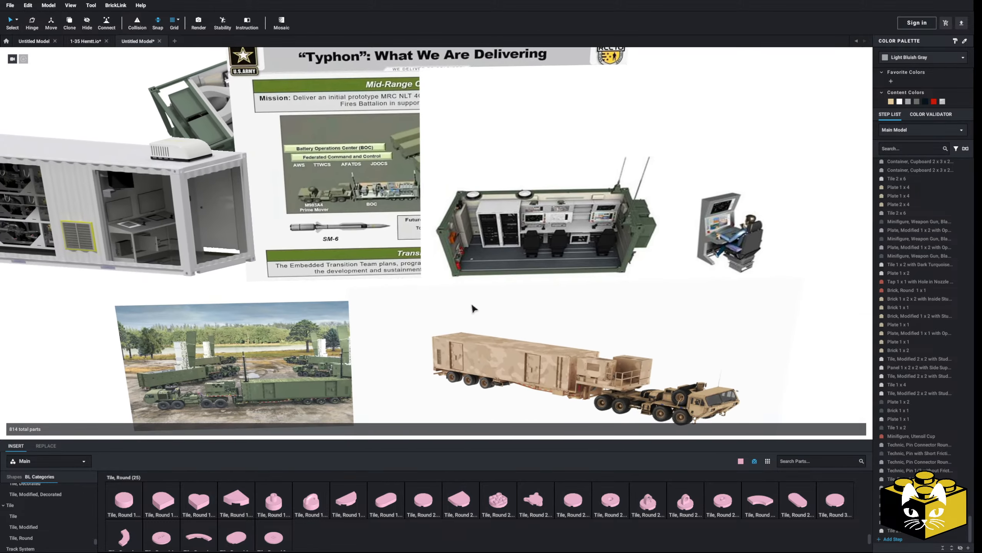
scroll(472, 309, "up", 3)
scroll(531, 290, "down", 5)
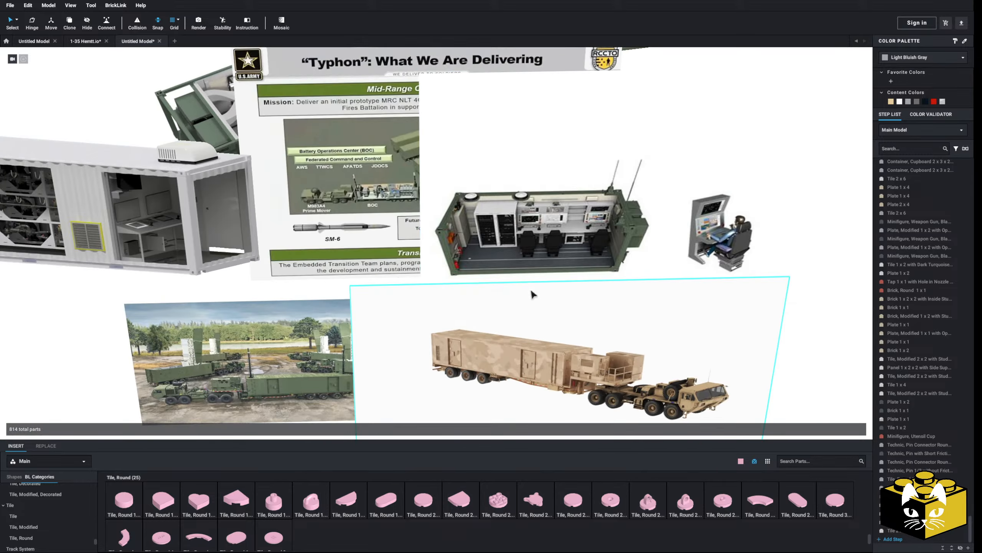
middle_click_drag(528, 330, 462, 280)
right_click_drag(462, 280, 327, 289)
scroll(327, 293, "up", 5)
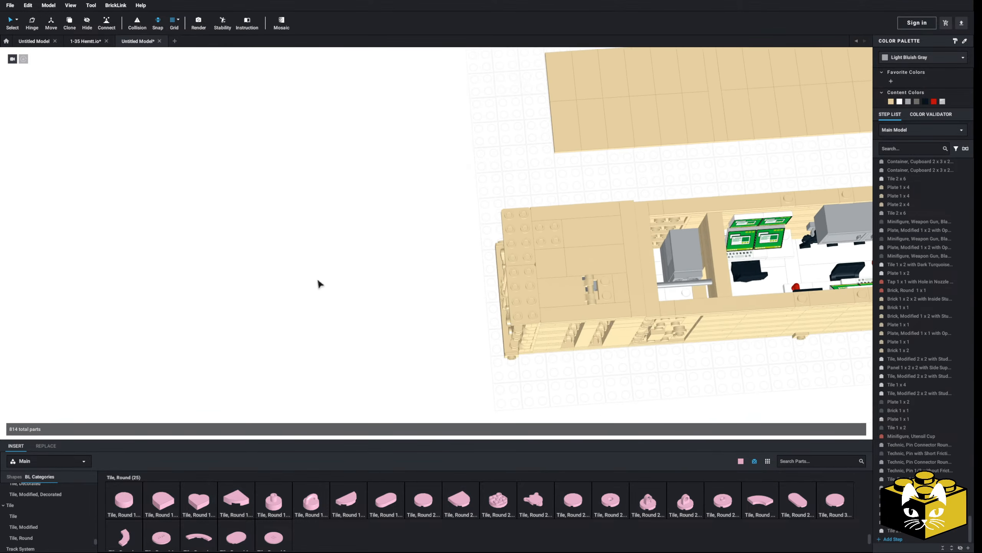
Step: Insert a Plate, Modified 1 x 3 with 2 Studs (Double Jumper) on the empty grid beside the container
left_click(63, 529)
scroll(608, 524, "up", 3)
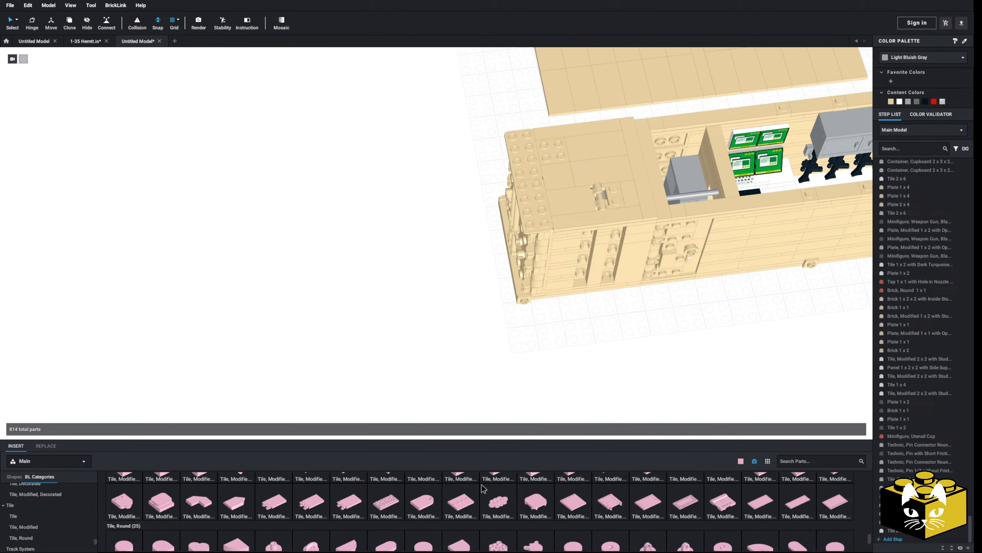
scroll(478, 536, "down", 3)
scroll(44, 518, "up", 2)
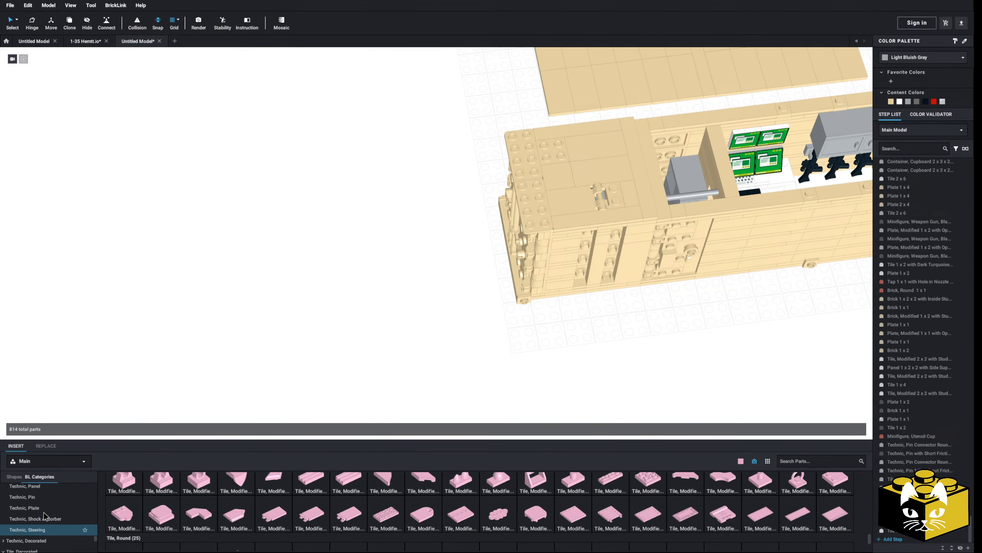
scroll(59, 528, "up", 3)
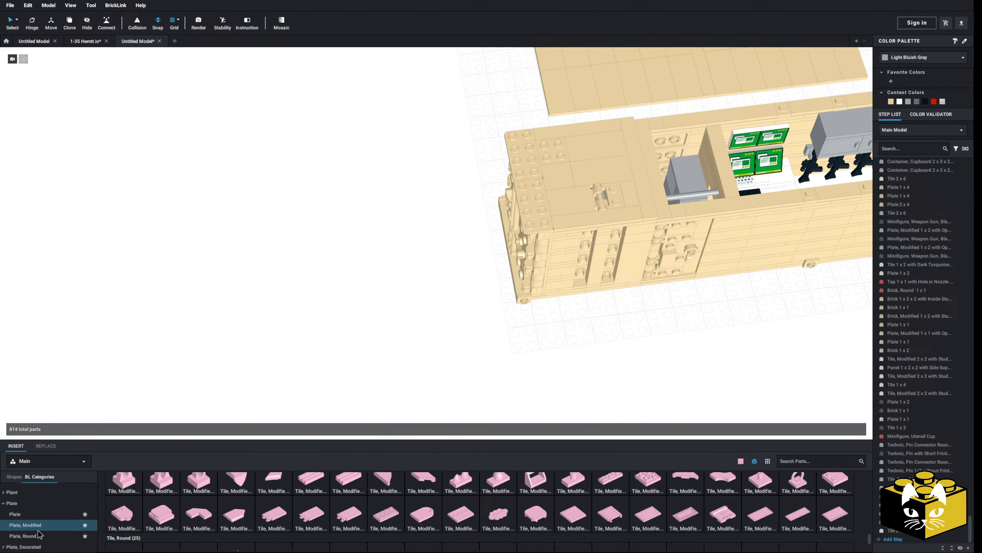
left_click(38, 530)
scroll(499, 522, "down", 2)
left_click_drag(610, 529, 297, 296)
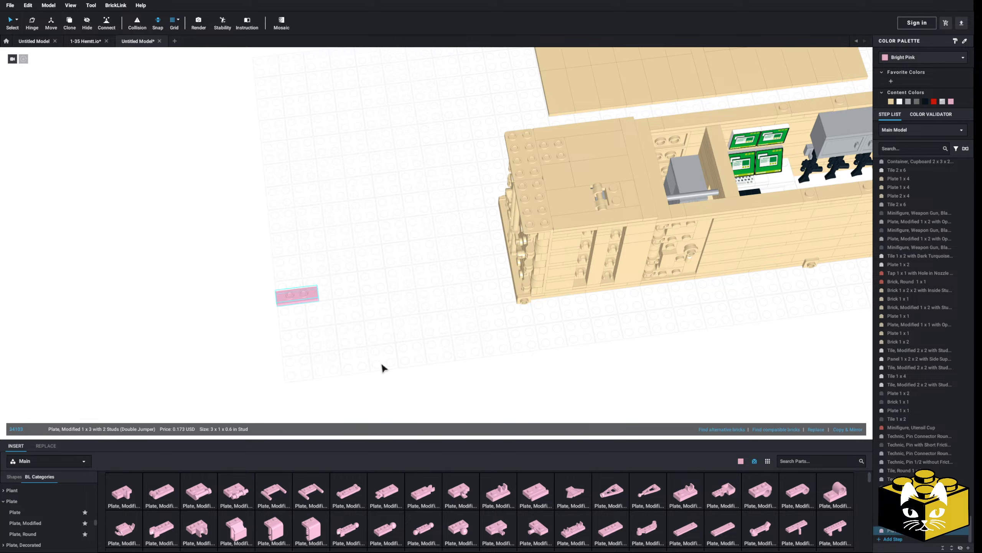
left_click(381, 364)
right_click_drag(381, 365, 414, 362)
scroll(414, 362, "up", 3)
middle_click_drag(418, 317, 432, 405)
left_click_drag(610, 527, 440, 291)
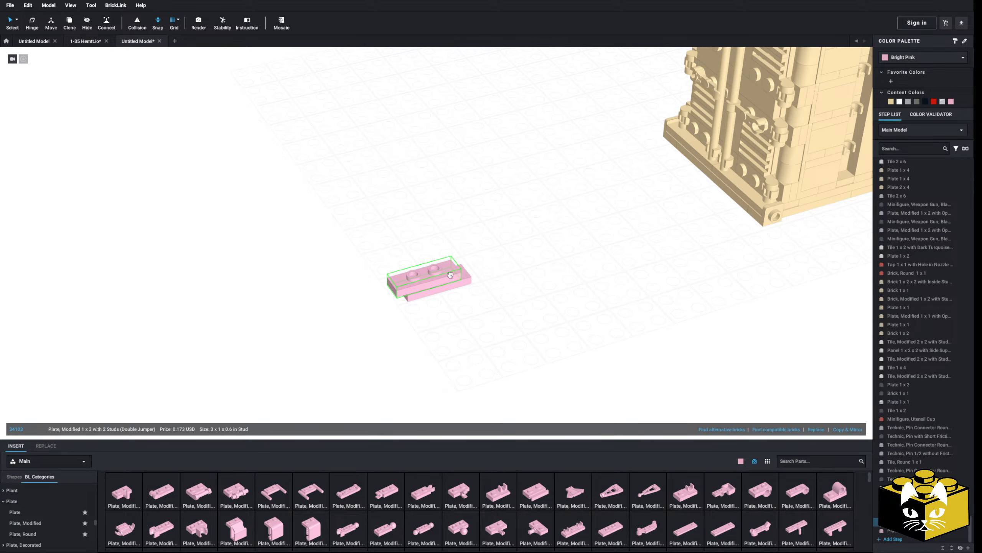
right_click_drag(450, 274, 430, 303)
left_click_drag(430, 303, 398, 425)
right_click_drag(399, 424, 401, 373)
left_click_drag(401, 373, 403, 303)
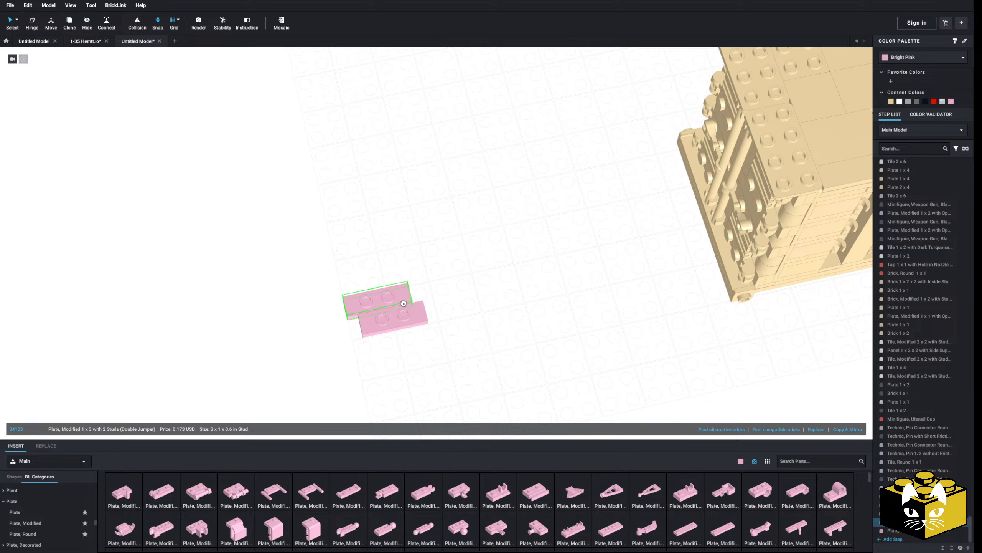
left_click(406, 321)
key("Delete")
Step: Insert a Tile 1 x 3 lengthwise against the front of the double jumper plate
right_click_drag(424, 366, 453, 358)
scroll(454, 358, "up", 4)
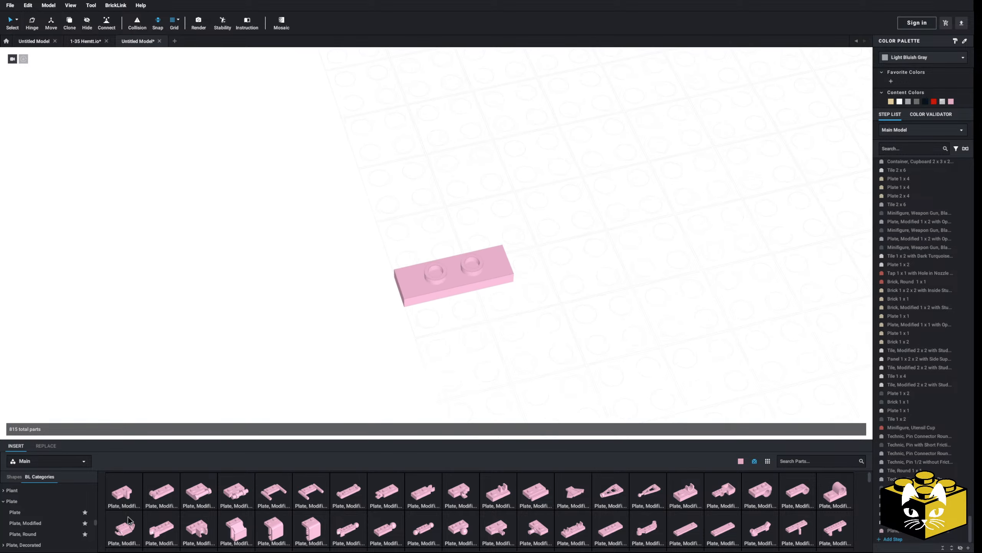
scroll(50, 518, "down", 8)
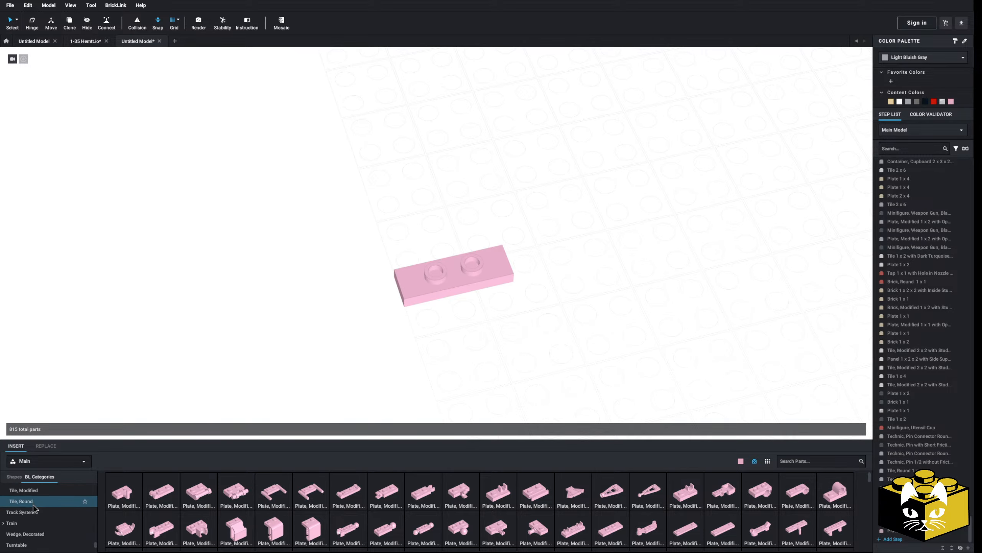
left_click(25, 517)
left_click(277, 503)
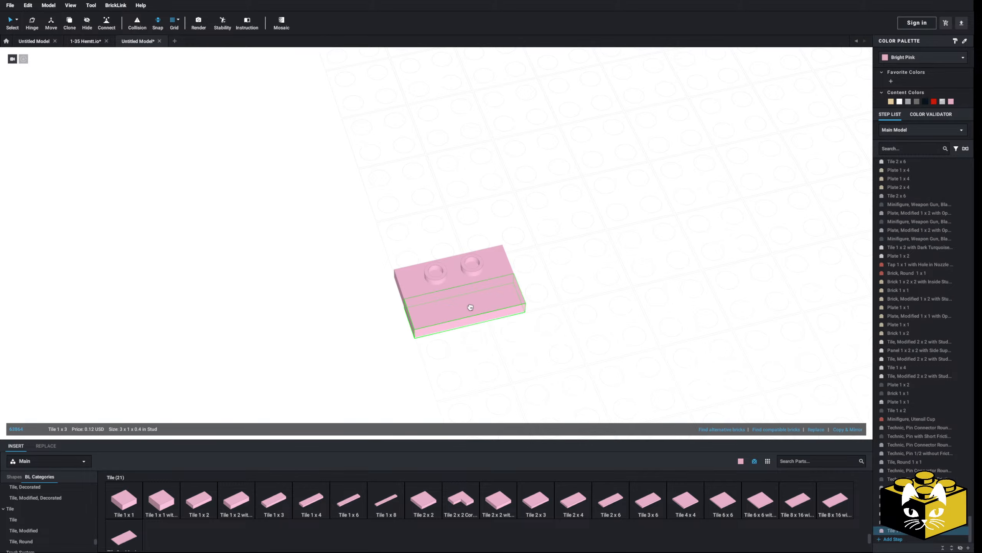
left_click(462, 354)
Step: Insert a Brick, Modified 1 x 2 x 1 2/3 with Studs on Side and Ends on the jumper plate's studs
left_click_drag(97, 543, 95, 489)
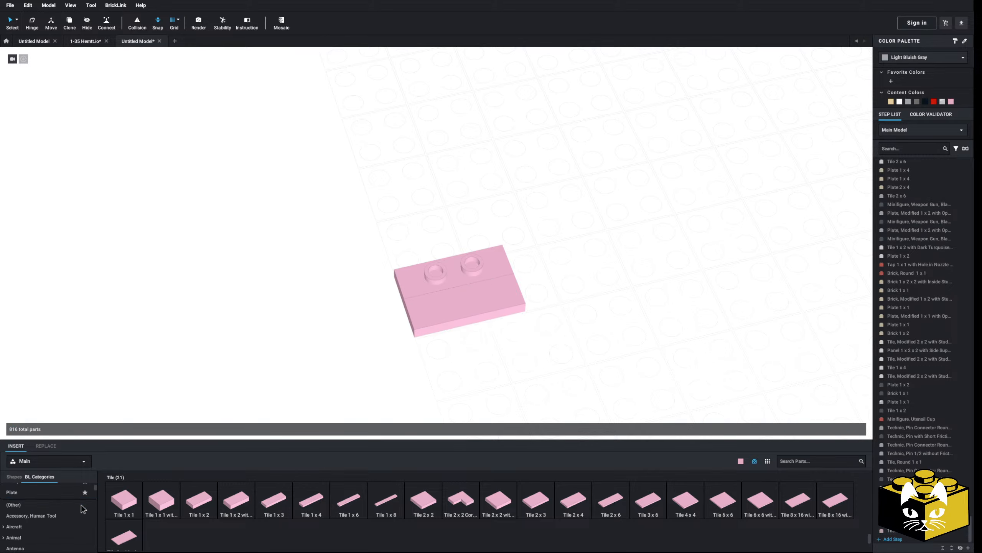
scroll(66, 504, "down", 3)
left_click(65, 505)
scroll(540, 484, "down", 2)
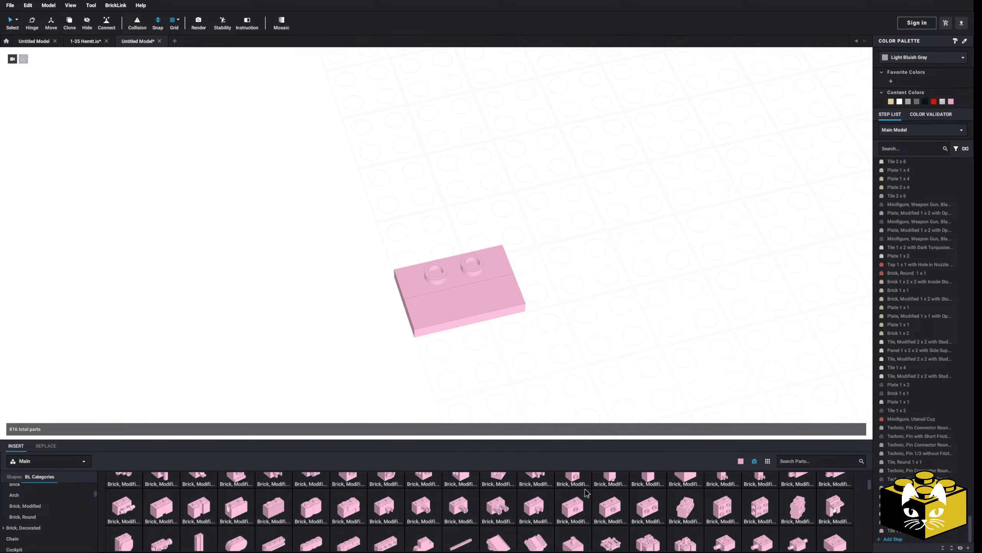
left_click(745, 498)
left_click(465, 224)
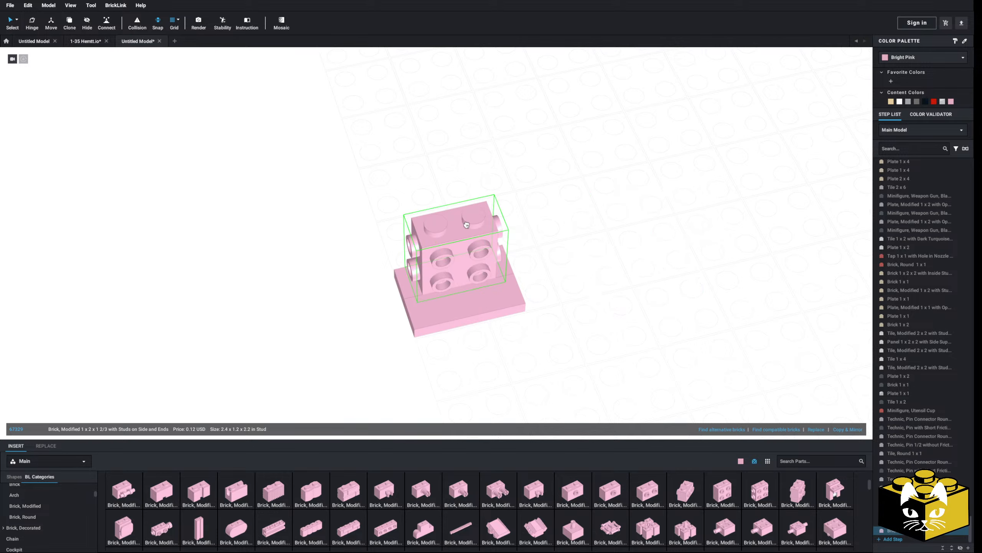
Step: Stack two more 1 x 2 x 1 2/3 bricks with studs on side and ends on top of the first
left_click(761, 490)
left_click(465, 174)
left_click(664, 277)
right_click_drag(638, 304, 630, 256)
middle_click_drag(630, 256, 596, 356)
left_click(758, 500)
left_click(381, 182)
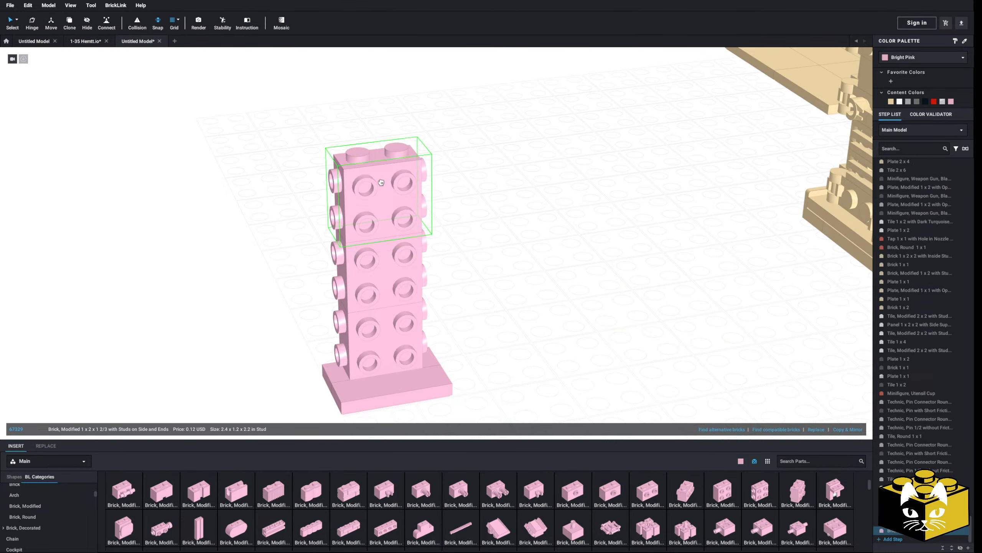
left_click(525, 265)
Step: Cover both narrow ends of the brick stack with upright Tile 2 x 6 pieces as side walls
middle_click_drag(525, 265, 528, 263)
scroll(68, 496, "down", 10)
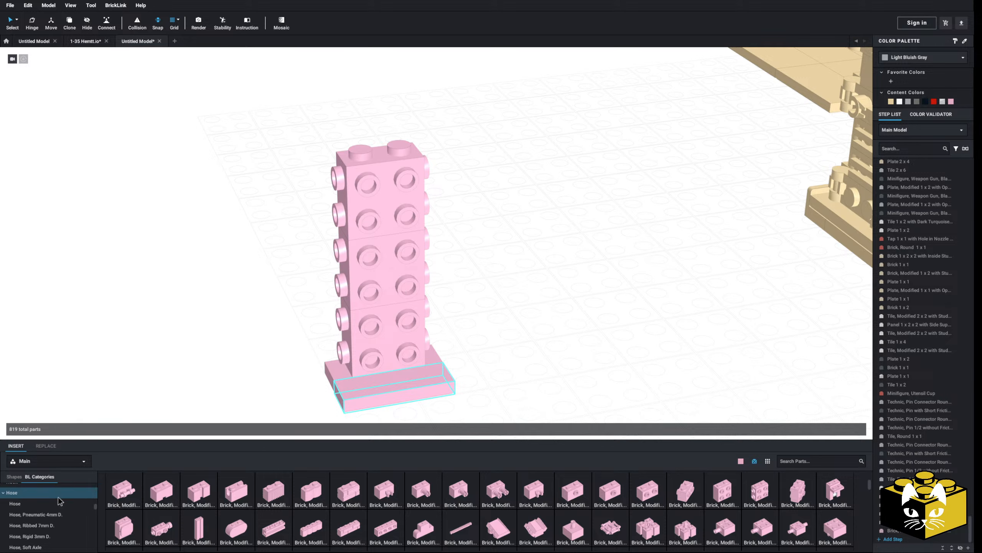
scroll(44, 507, "down", 3)
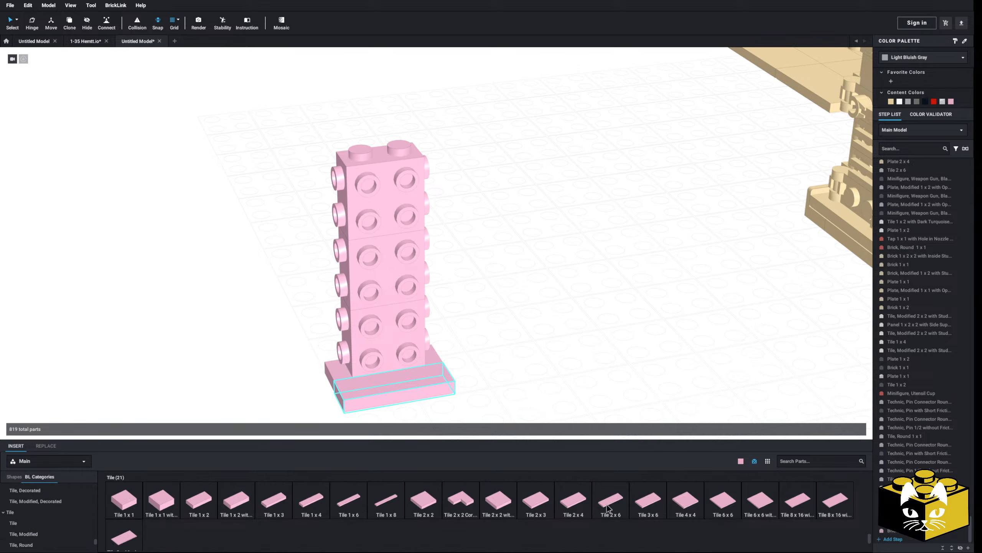
left_click(610, 500)
left_click(444, 270)
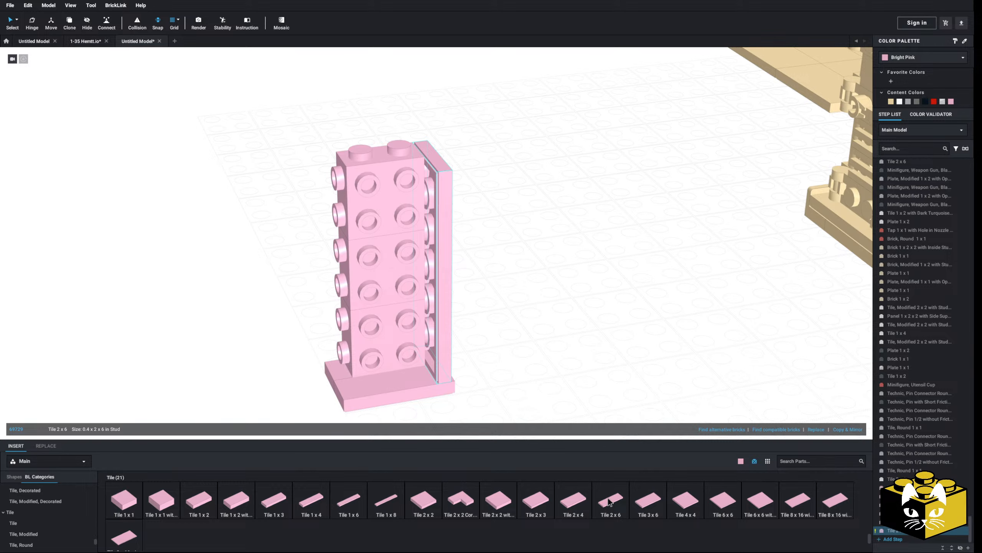
left_click(346, 281)
key("Escape")
right_click_drag(233, 314, 219, 294)
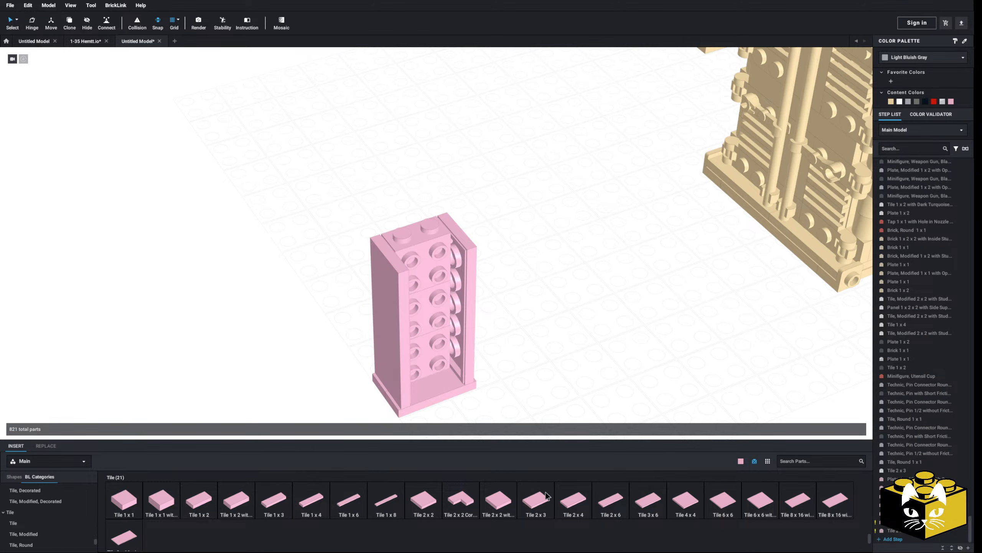
left_click(536, 499)
left_click(581, 302)
key("Escape")
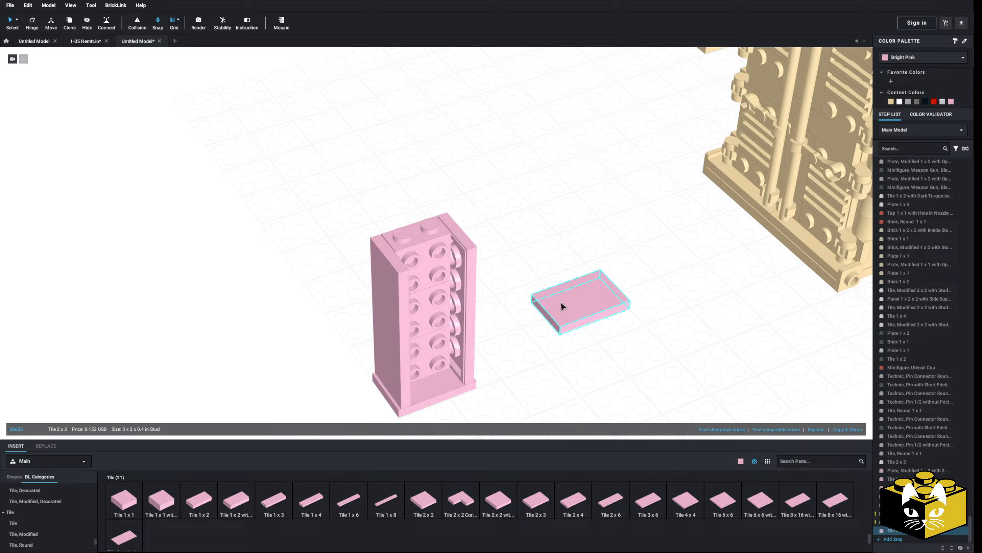
key("Delete")
right_click(383, 385)
right_click(535, 337)
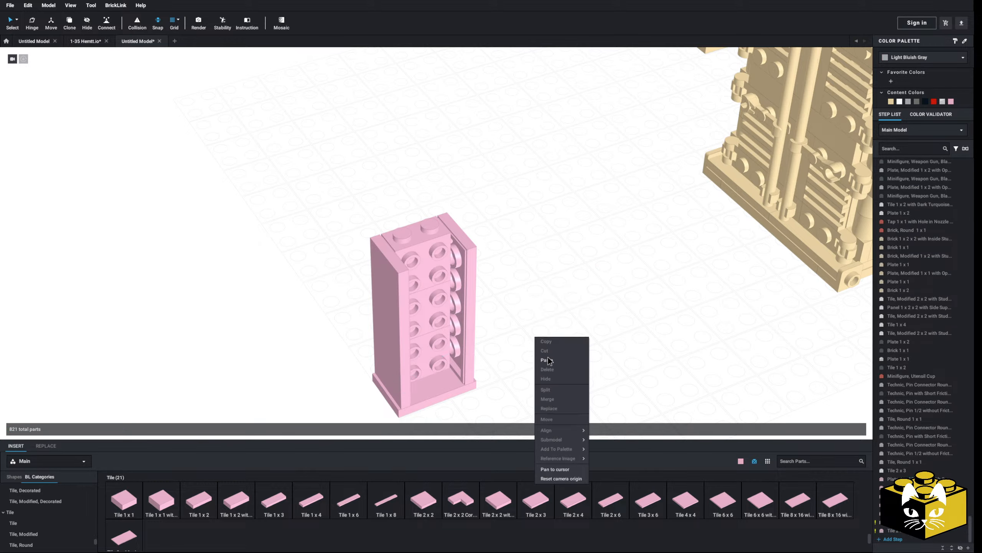
left_click(560, 361)
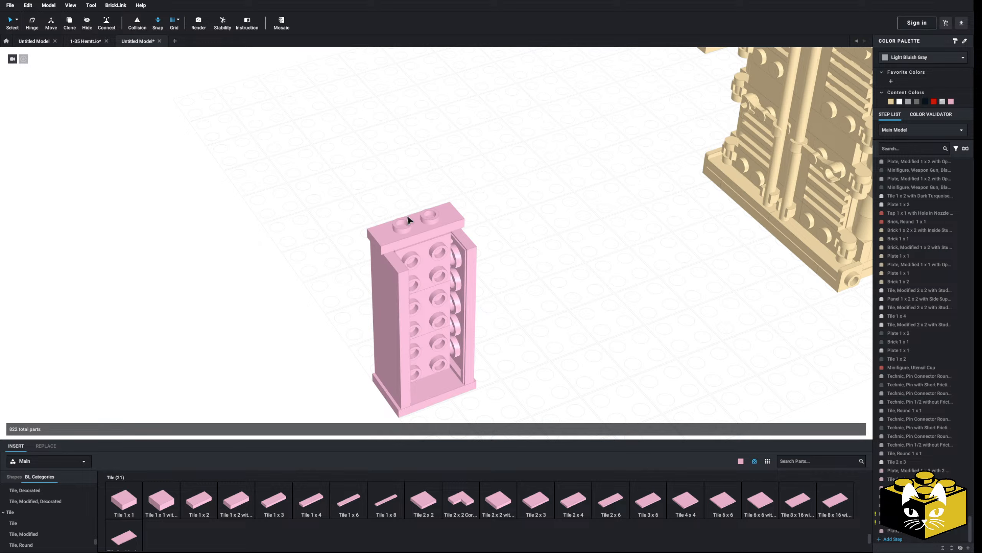
key("Delete")
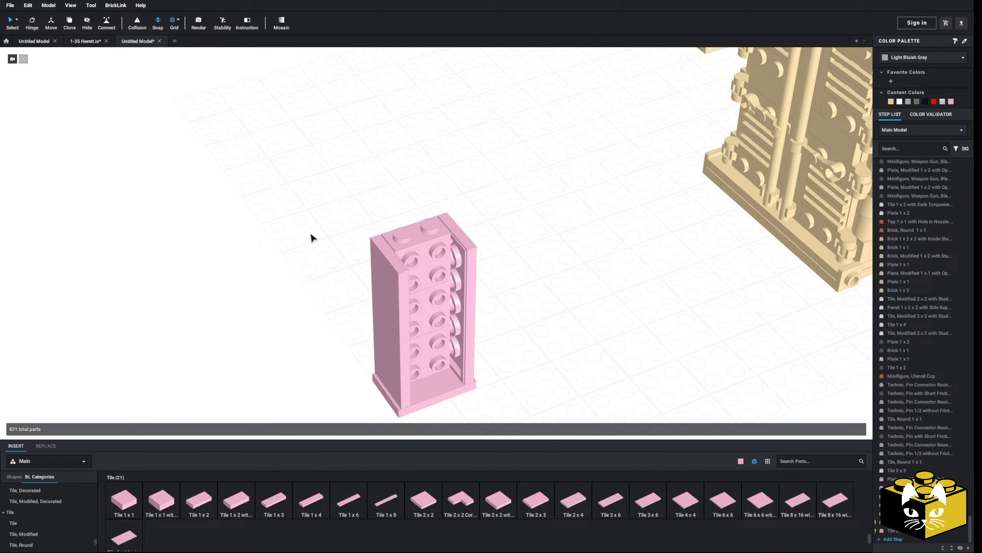
Step: Replace the upper side-stud bricks of the stack with a modified brick between the tops of the two side walls
left_click(436, 254)
key("Delete")
right_click_drag(274, 273, 265, 285)
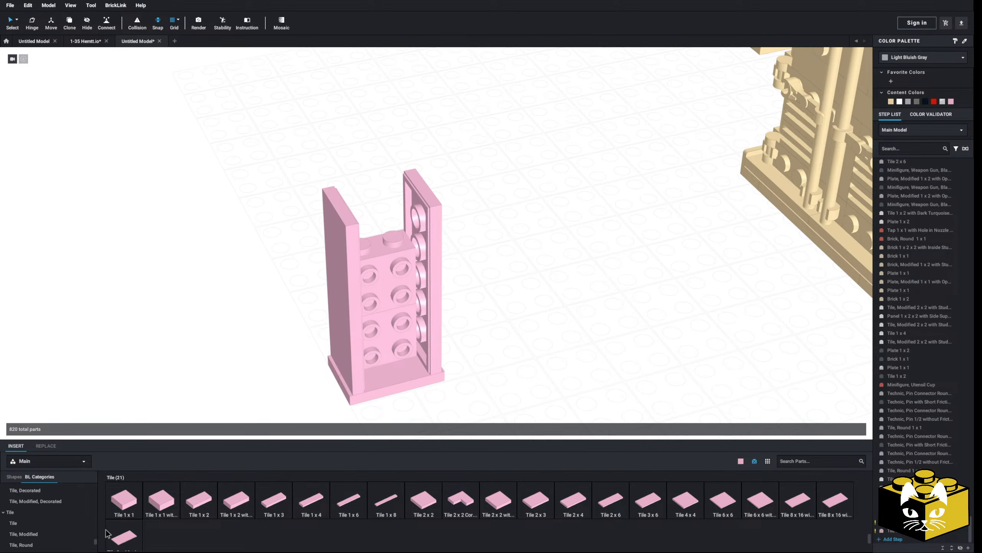
scroll(51, 501, "up", 15)
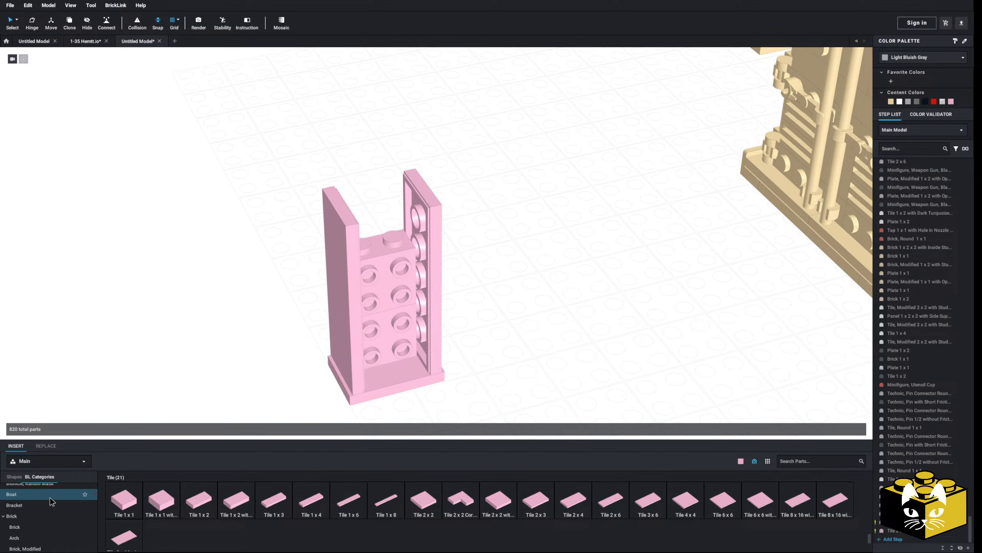
scroll(50, 501, "up", 5)
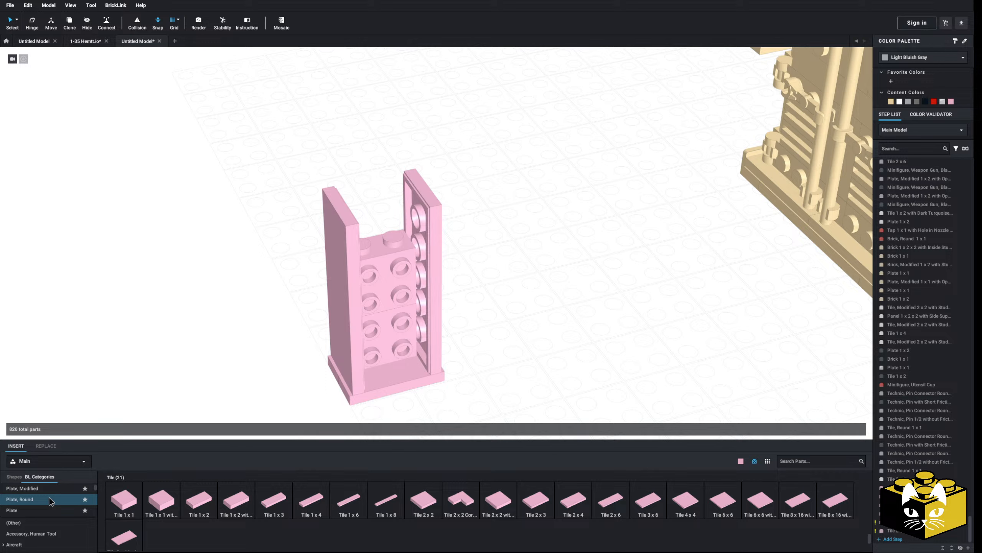
scroll(50, 501, "down", 3)
left_click(25, 495)
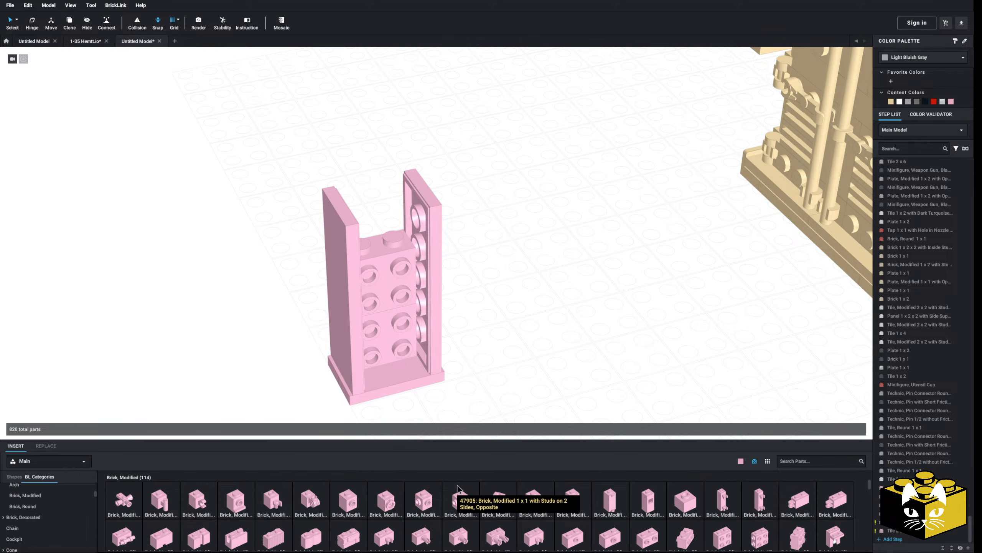
left_click(585, 496)
left_click(371, 194)
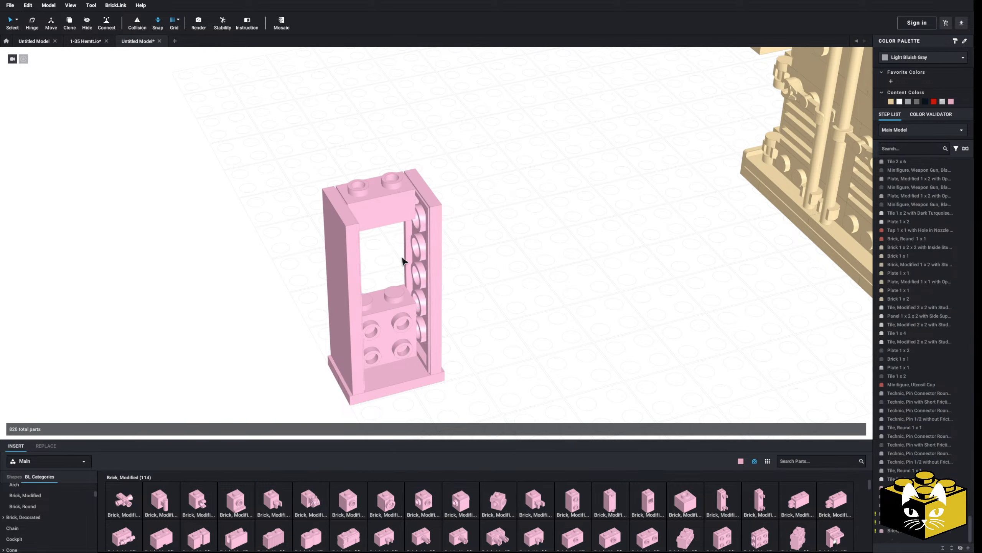
Step: Insert a Brick 1 x 1 directly beneath the top brick, inside the open gap between the side walls
scroll(50, 522, "down", 3)
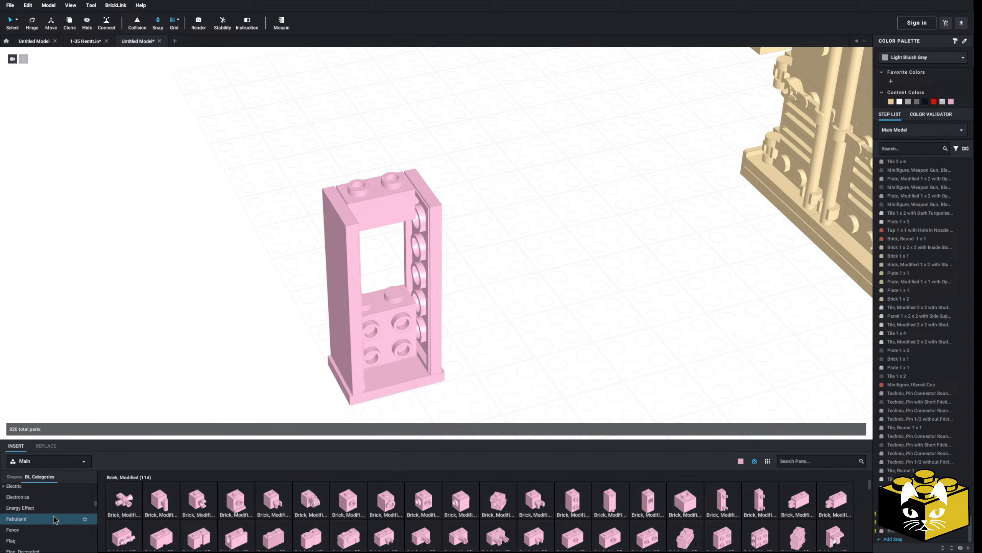
scroll(50, 521, "up", 10)
left_click(34, 510)
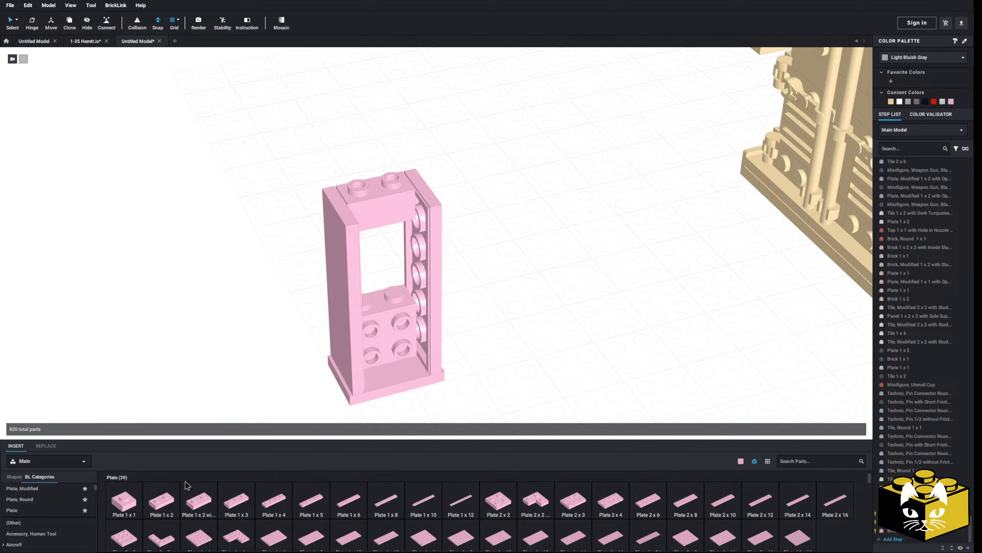
scroll(58, 514, "down", 8)
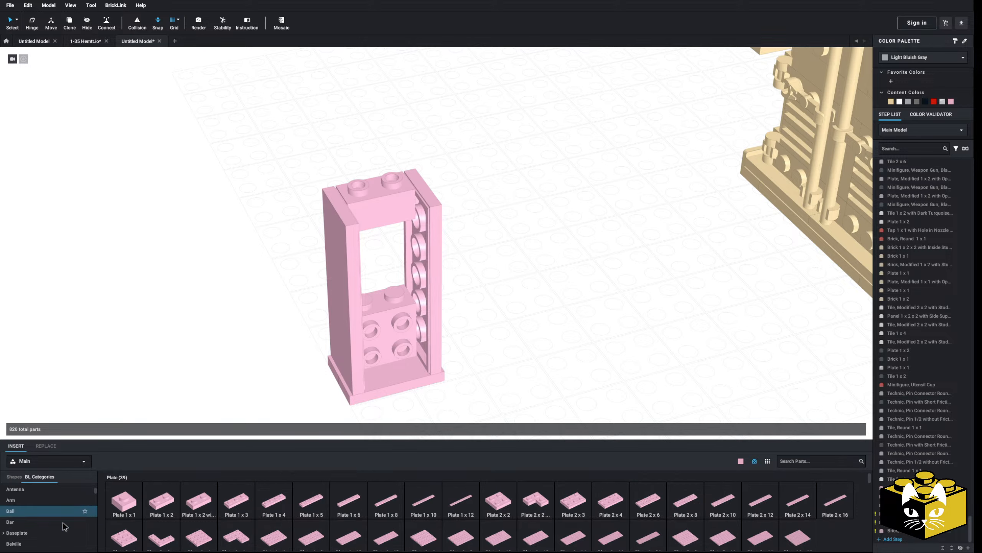
scroll(60, 520, "up", 3)
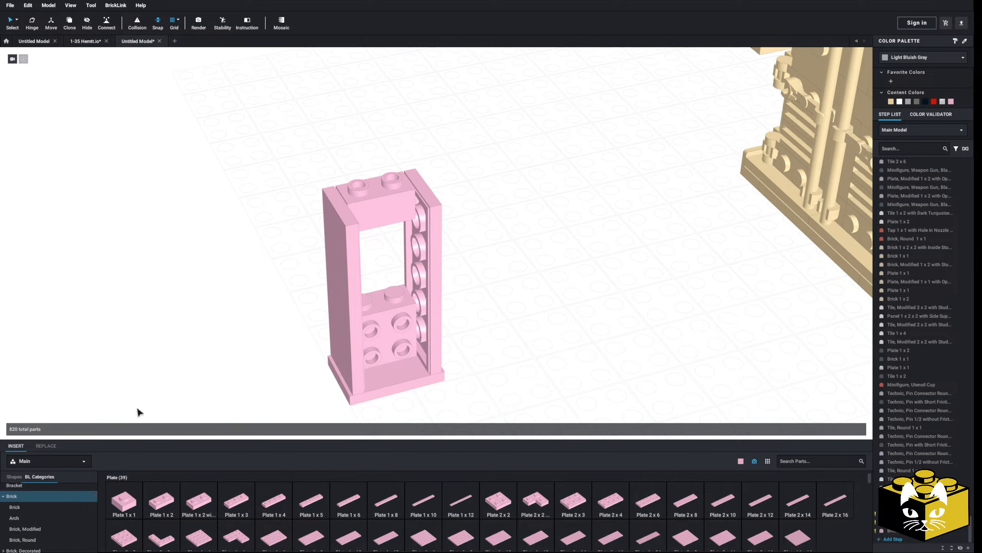
right_click(377, 219)
key("Escape")
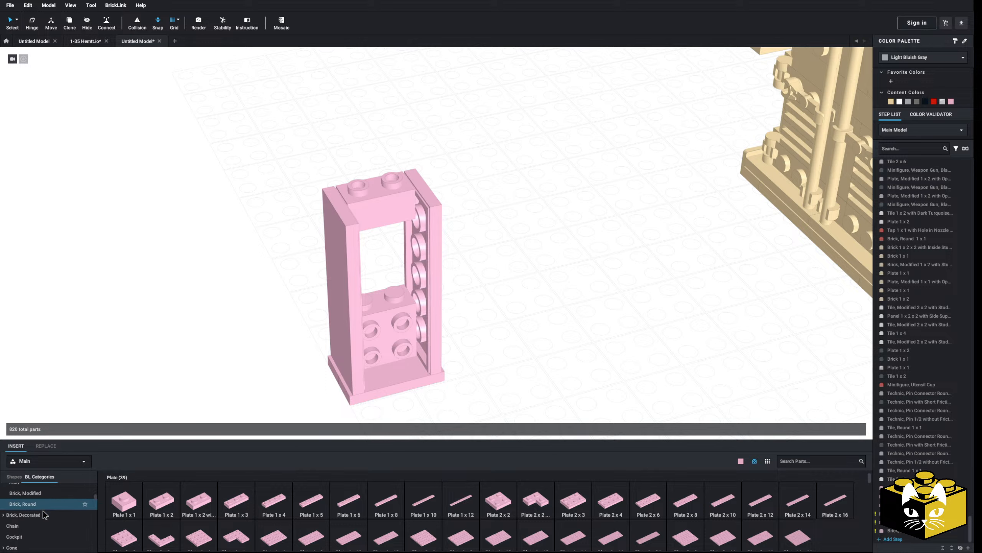
scroll(45, 515, "up", 4)
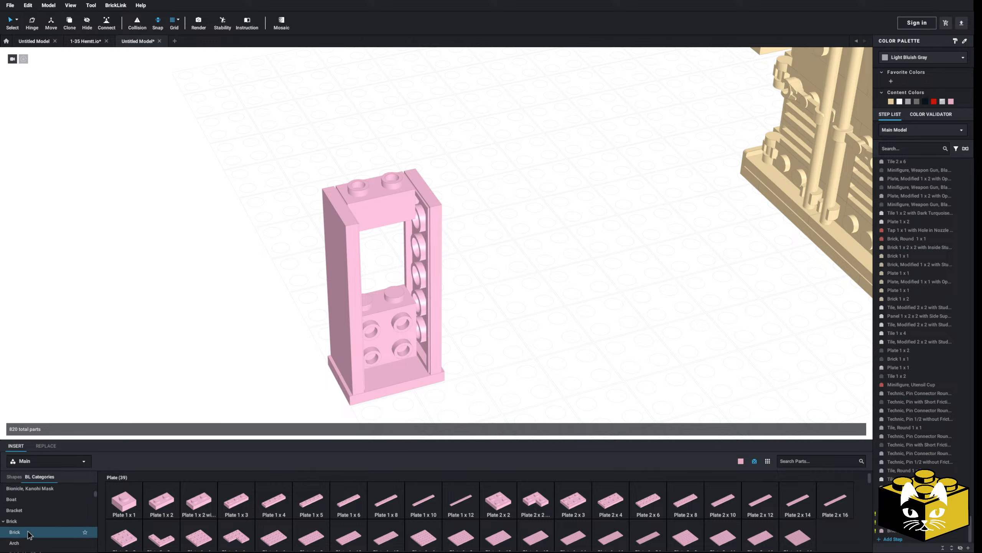
left_click(29, 535)
left_click(123, 501)
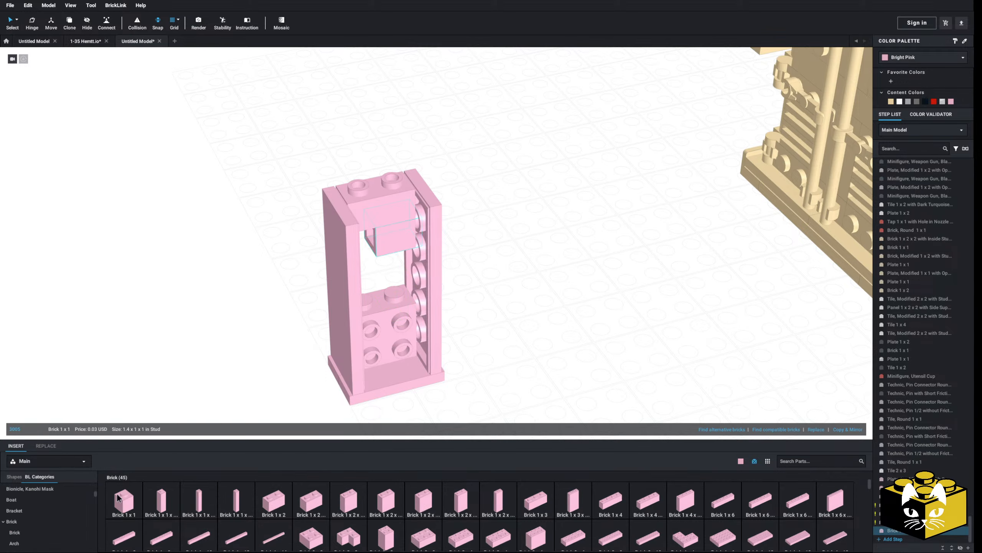
Step: Fill the space beside the hanging Brick 1 x 1 with Plate 1 x 1 pieces
scroll(56, 521, "up", 3)
left_click(47, 510)
left_click(124, 501)
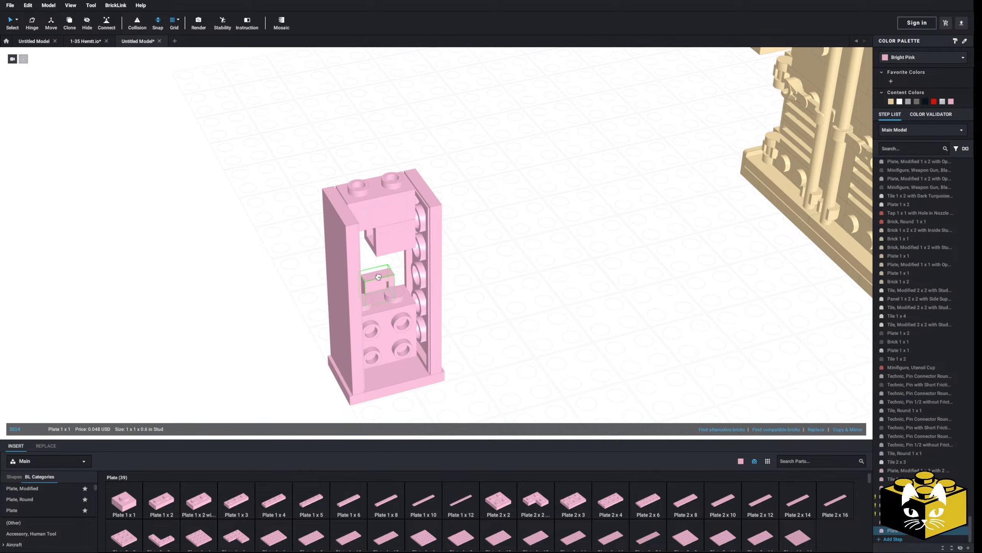
left_click(252, 289)
Step: Insert a plain Brick 1 x 2 on top of the lowest side-stud brick inside the cabinet
scroll(147, 490, "down", 1)
scroll(51, 521, "down", 3)
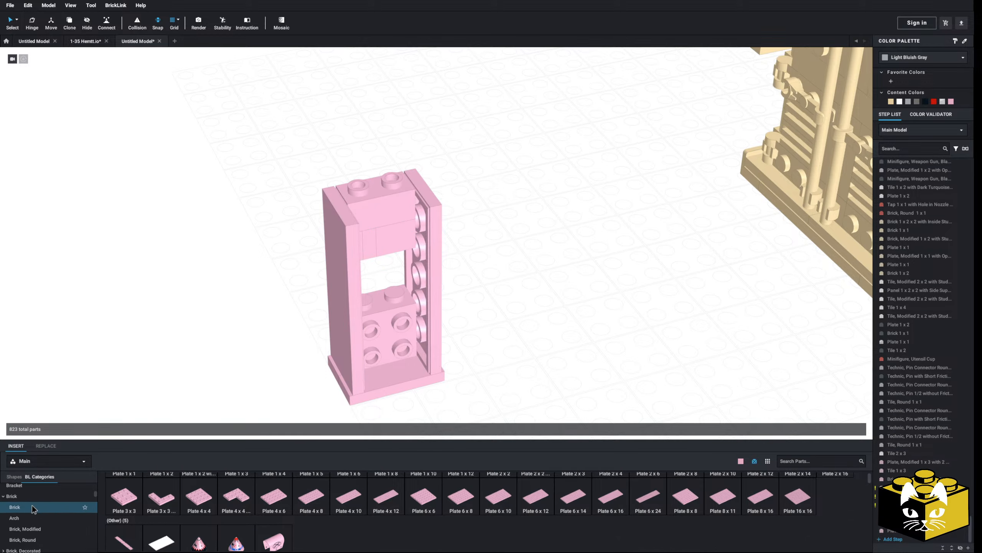
left_click(32, 505)
left_click(272, 498)
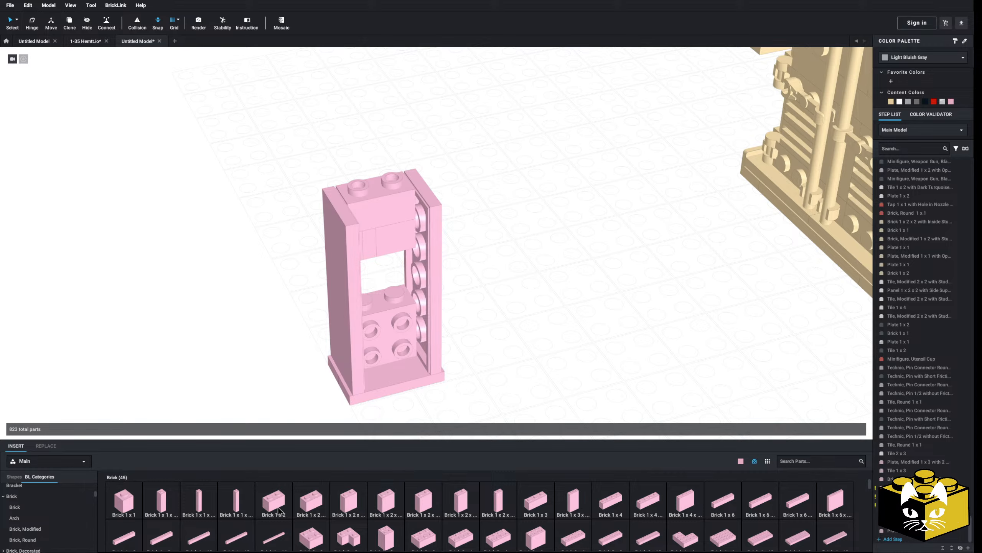
left_click(385, 280)
left_click(228, 348)
scroll(233, 344, "down", 1)
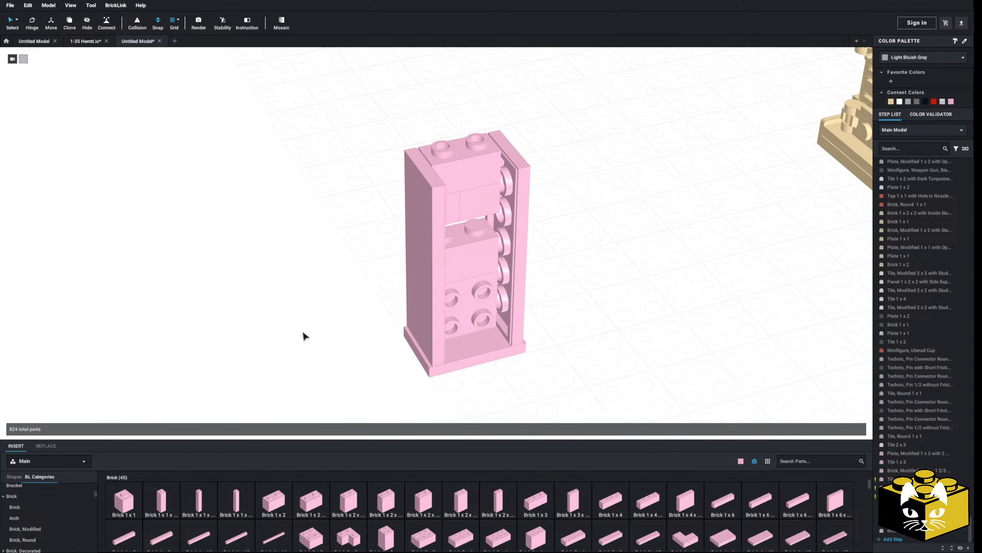
Step: Add a Plate 1 x 2 on top of the plain Brick 1 x 2 inside the cabinet
middle_click_drag(280, 351, 265, 360)
scroll(58, 512, "up", 5)
left_click(32, 514)
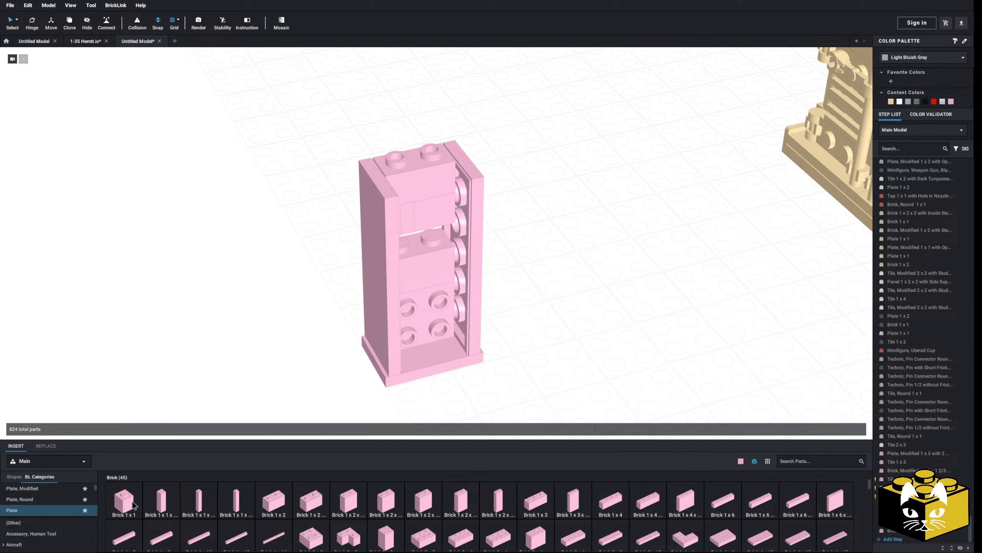
left_click_drag(170, 503, 429, 241)
left_click(226, 320)
Step: Cover the Plate 1 x 2 with a Tile 1 x 2 to close the remaining gap in the cabinet
scroll(28, 502, "down", 10)
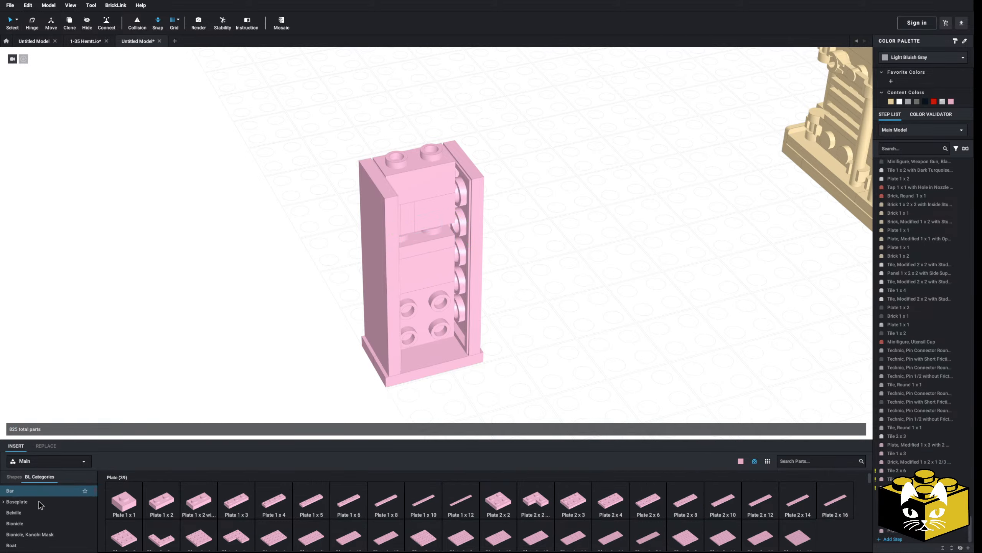
scroll(30, 503, "down", 15)
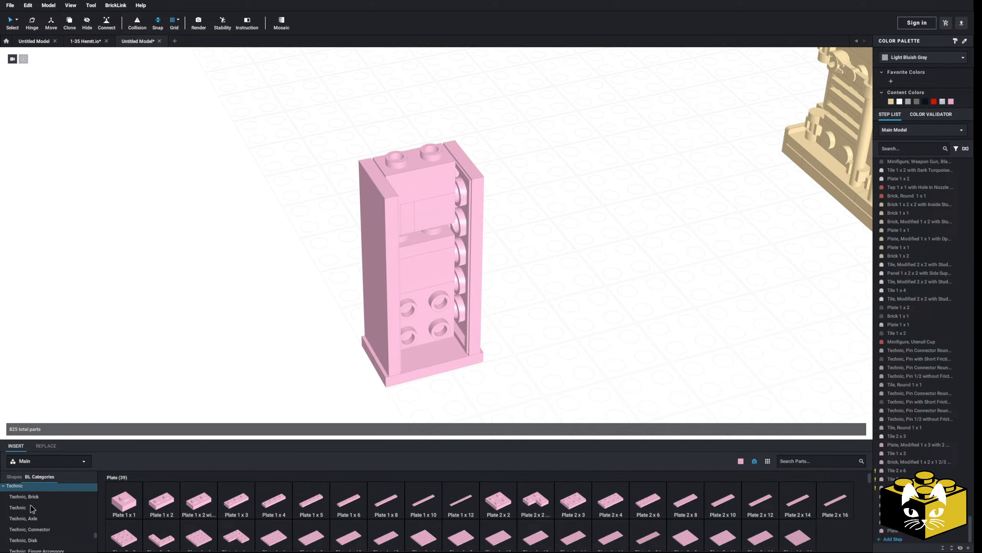
scroll(31, 507, "down", 5)
left_click(30, 499)
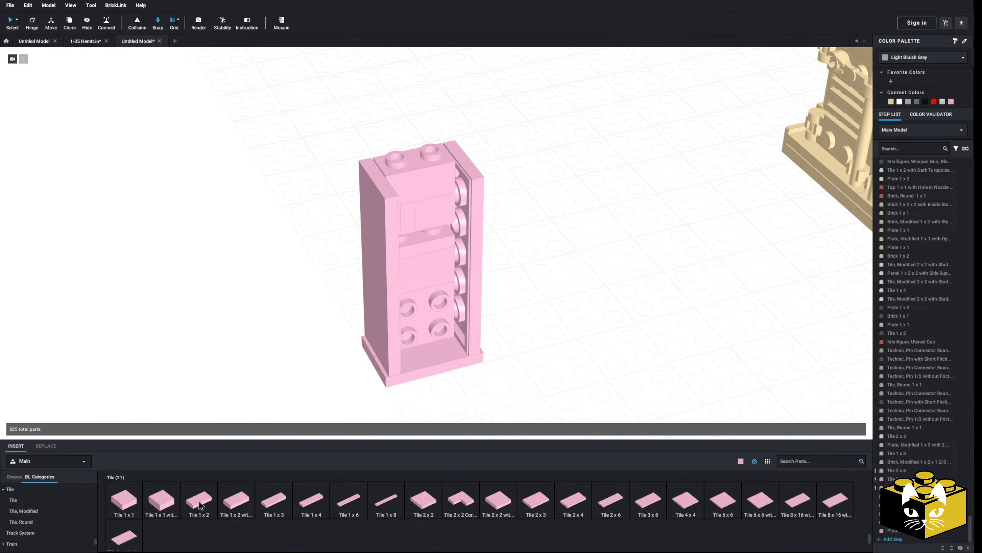
left_click_drag(199, 501, 406, 244)
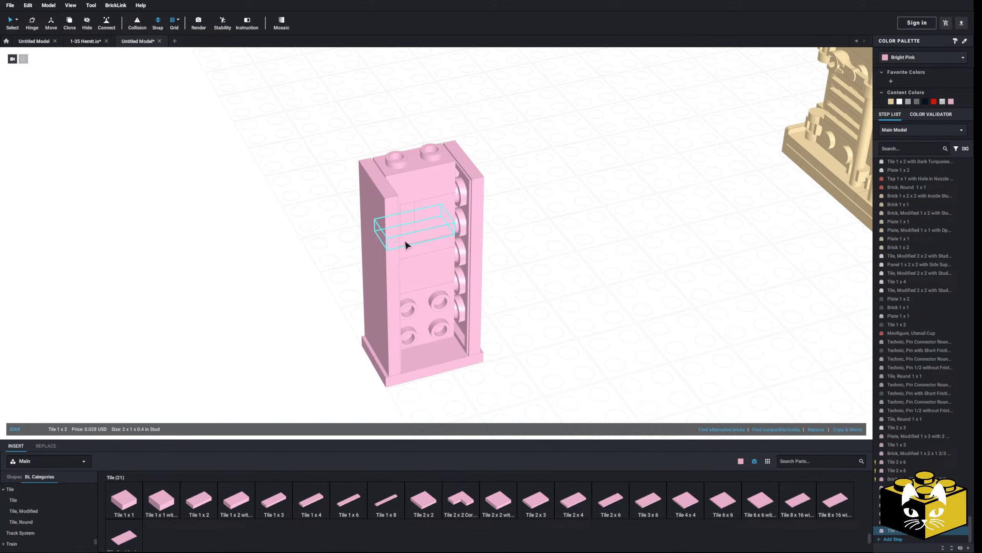
left_click(305, 306)
Step: Insert a grooved 1 x 2 modified tile loose on the ground beside the cabinet
scroll(54, 515, "up", 3)
scroll(54, 514, "down", 1)
scroll(53, 507, "down", 2)
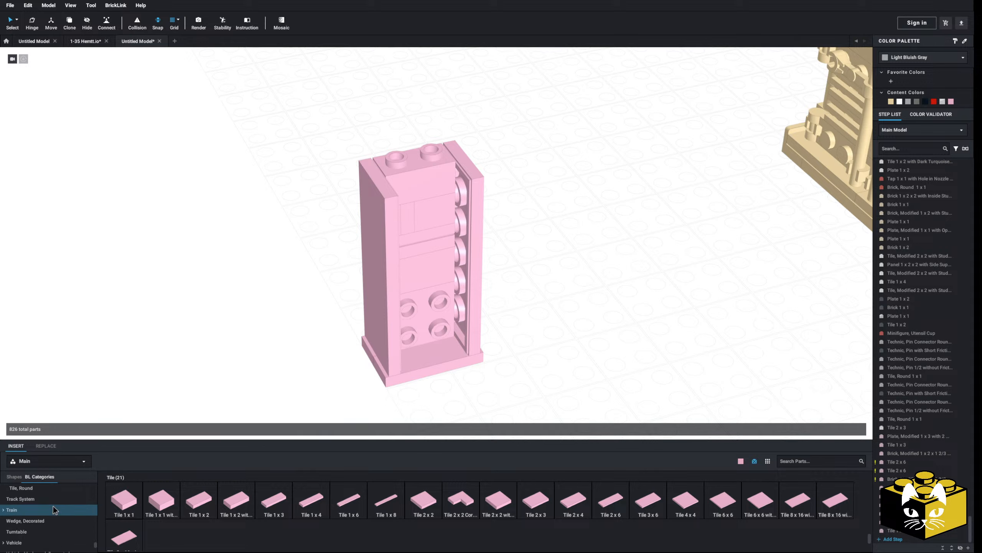
left_click(38, 537)
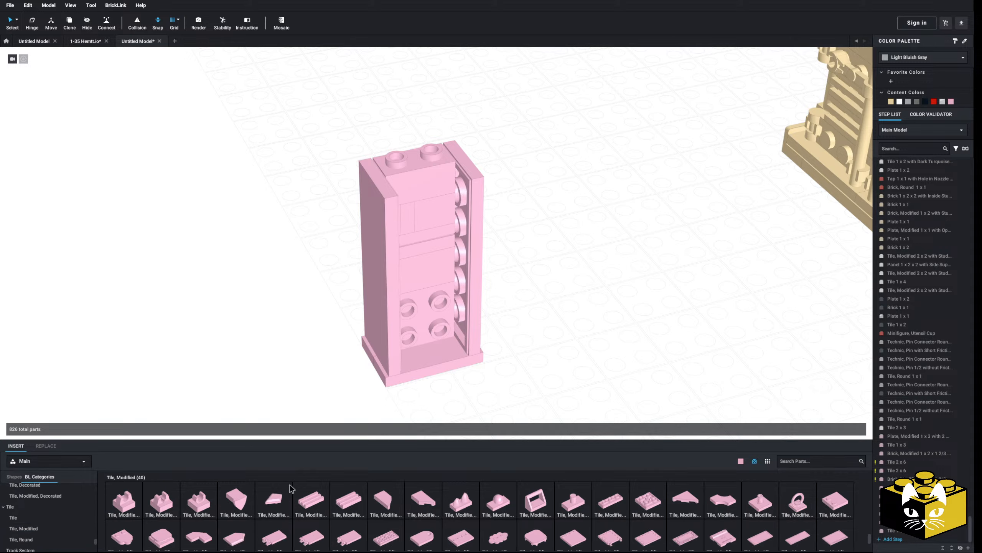
left_click(320, 507)
left_click(297, 351)
Step: Place one Plate 1 x 3 across the top of the cabinet and a second one loose beside it
scroll(60, 526, "up", 8)
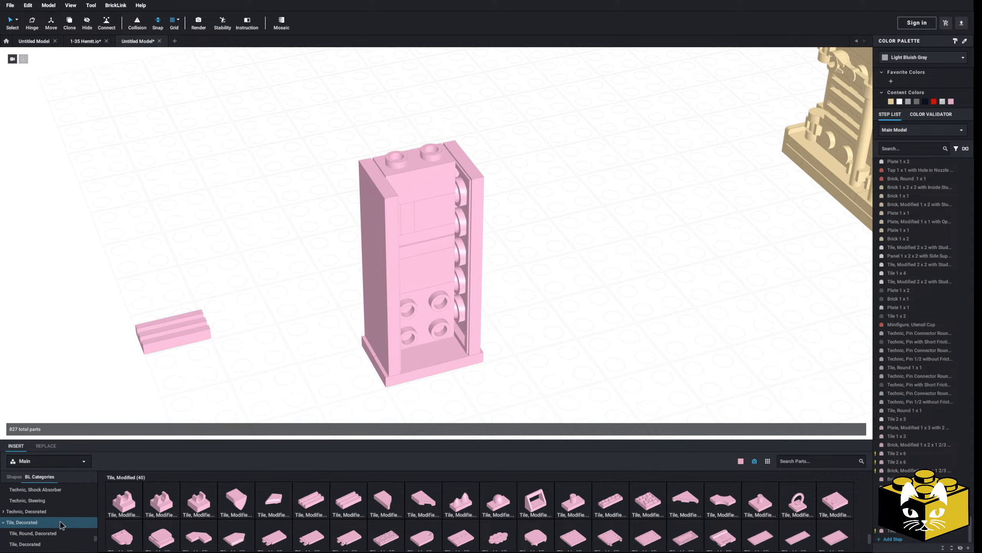
scroll(61, 527, "up", 10)
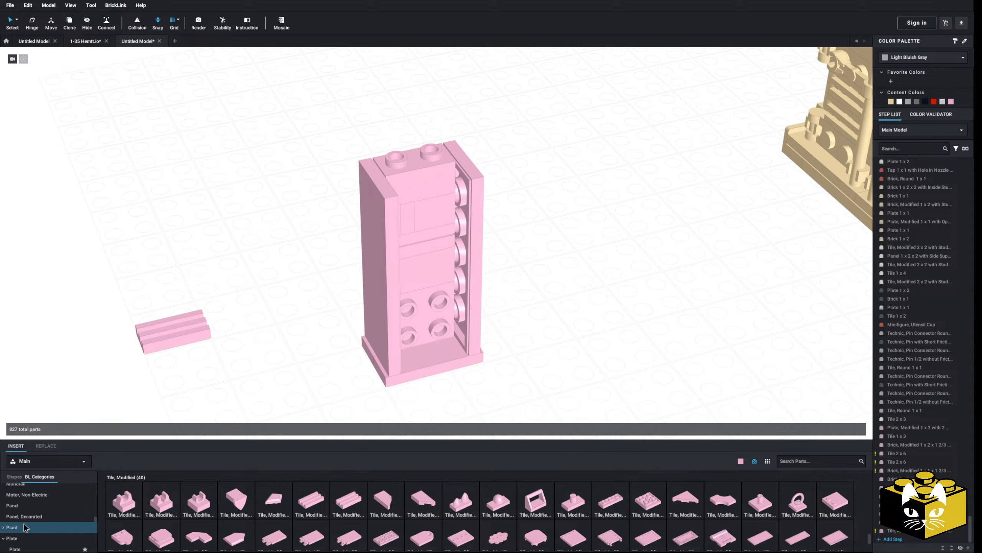
left_click(37, 549)
left_click(236, 501)
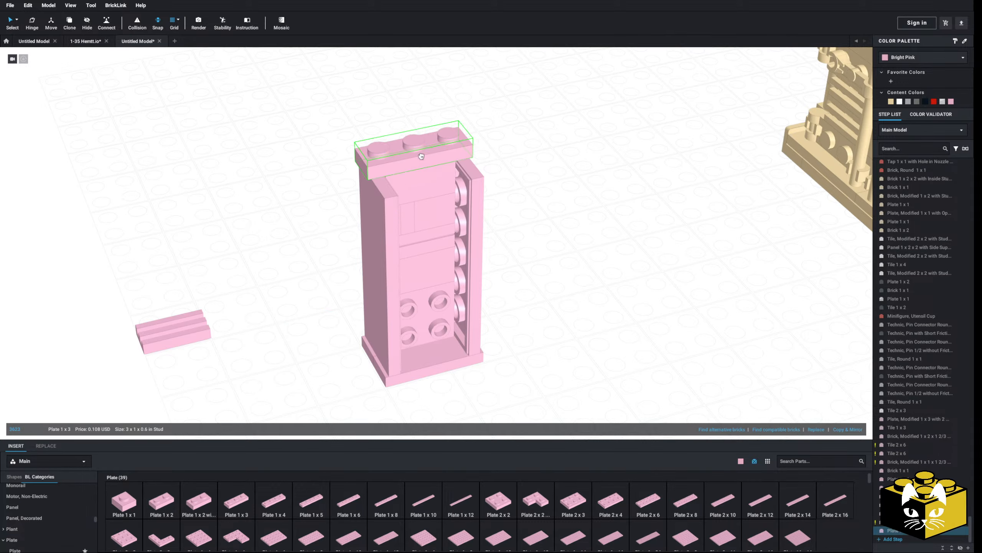
left_click(414, 147)
left_click(237, 510)
left_click(277, 303)
left_click(326, 352)
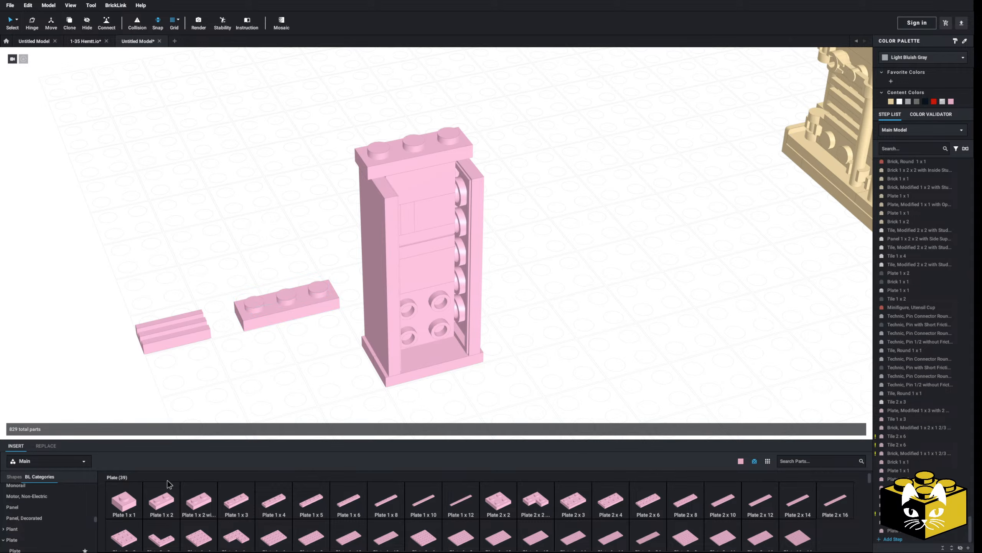
Step: Cap the cabinet with a Tile 2 x 3 and move the loose Plate 1 x 3 under its front overhang
scroll(38, 522, "down", 10)
scroll(37, 523, "down", 10)
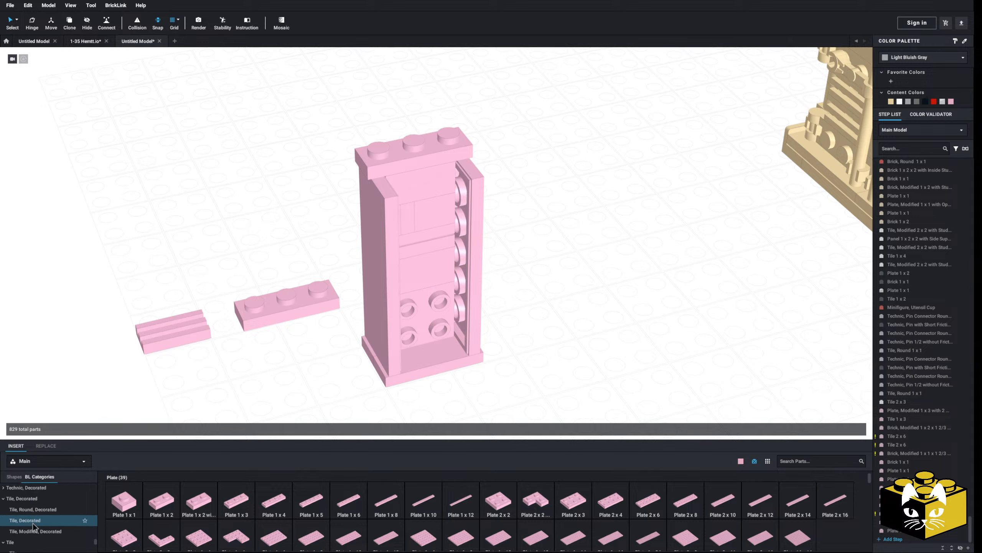
left_click(33, 509)
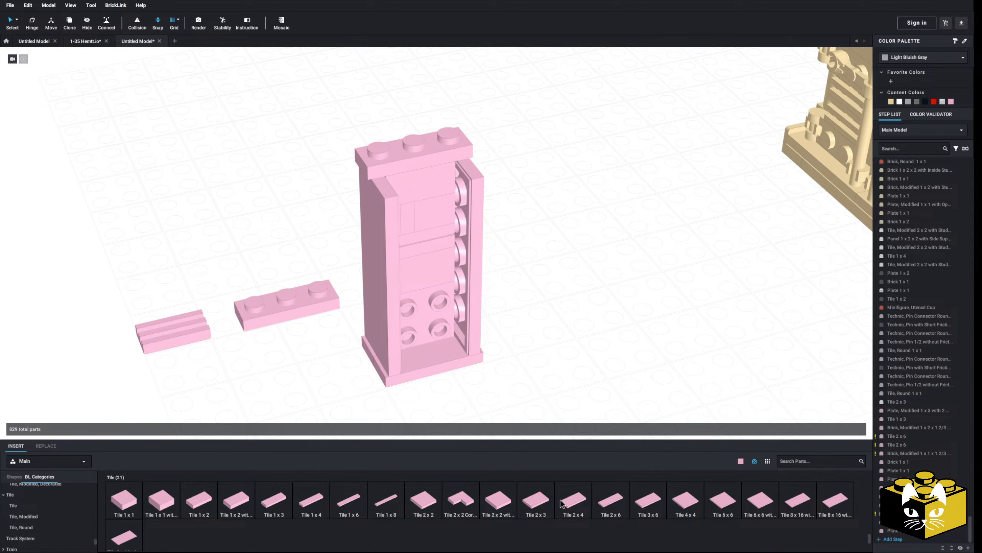
left_click(536, 501)
left_click(414, 135)
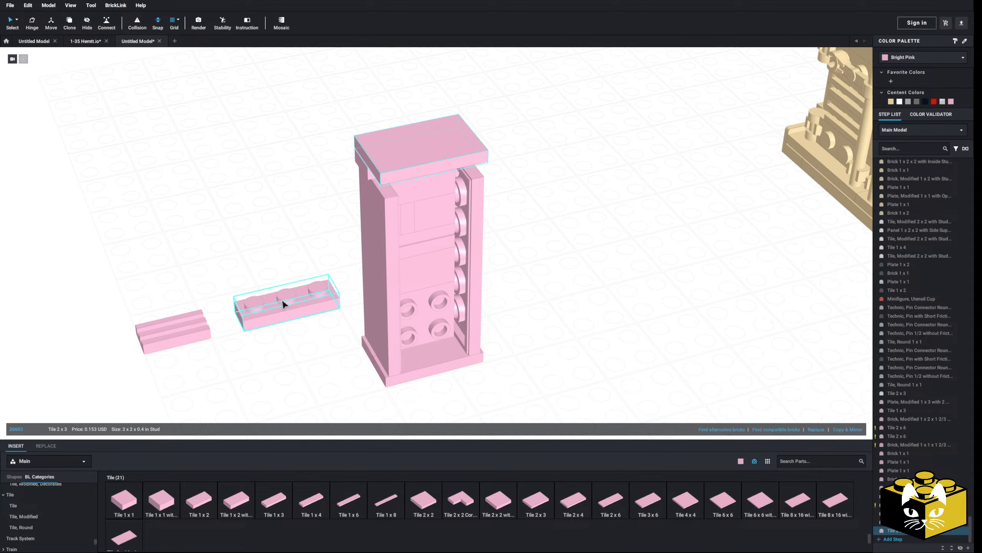
left_click_drag(283, 304, 414, 165)
left_click(285, 228)
Step: Select all the cabinet's parts, leaving out the loose grooved tile, and recolour them White
scroll(285, 228, "down", 5)
right_click_drag(286, 228, 363, 237)
left_click_drag(492, 156, 350, 357)
left_click(900, 102)
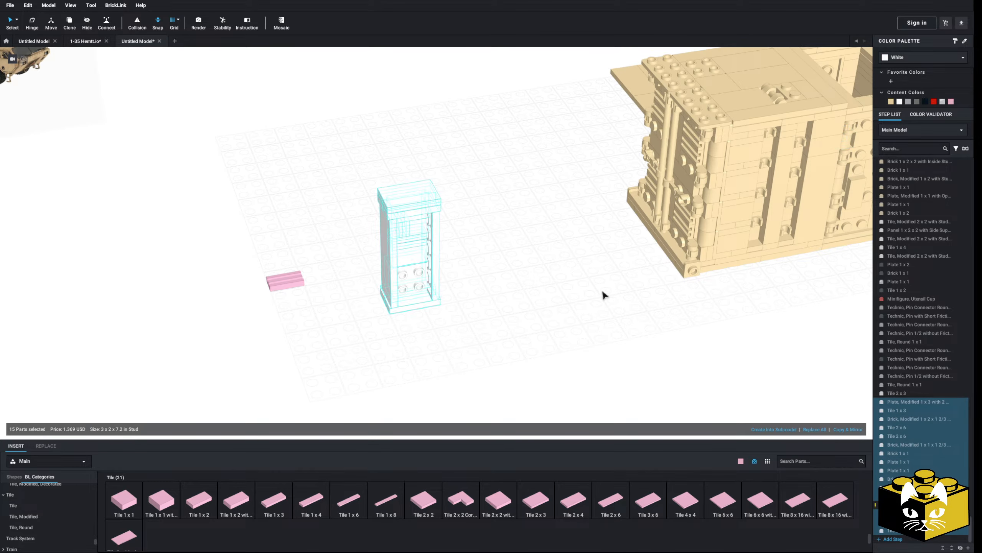
Step: Mount a Plate 2 x 6 upright inside the cabinet's open front and colour it Black
left_click(599, 292)
scroll(514, 293, "up", 3)
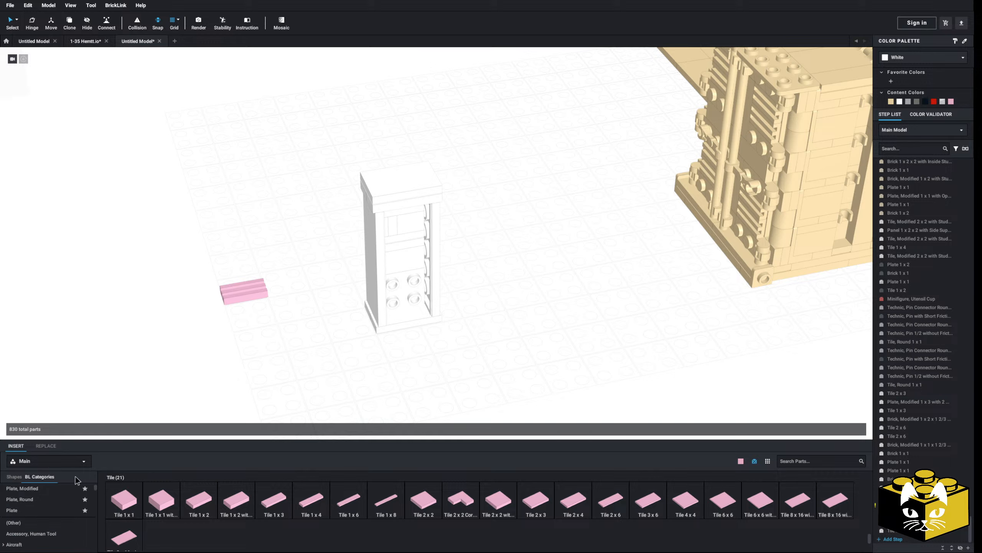
scroll(58, 505, "down", 5)
left_click(54, 506)
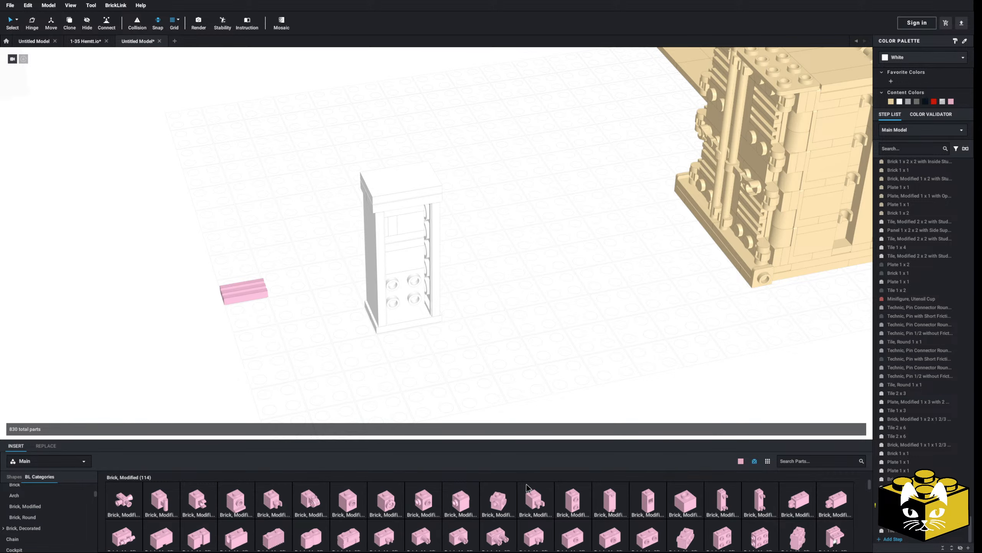
scroll(528, 489, "down", 2)
scroll(37, 515, "down", 5)
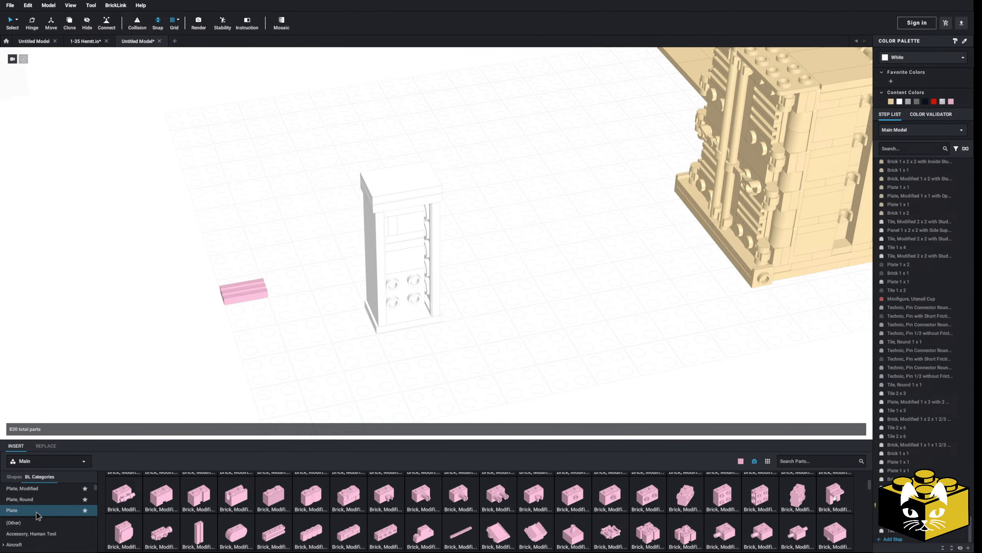
left_click(38, 510)
left_click_drag(648, 502, 411, 272)
left_click(925, 101)
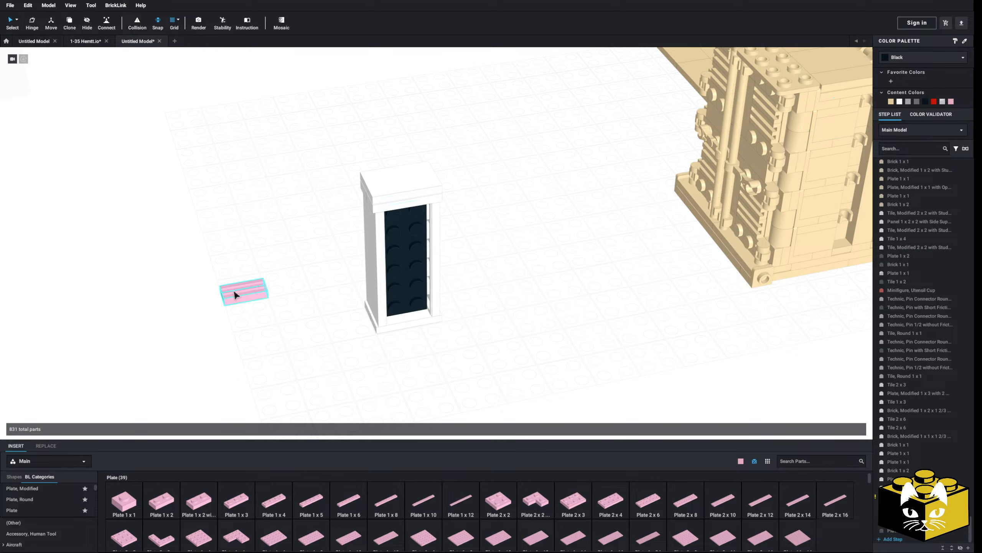
Step: Fit the loose grooved grille tile at the bottom of the black plate in the cabinet and recolour it Black
left_click_drag(234, 295, 405, 315)
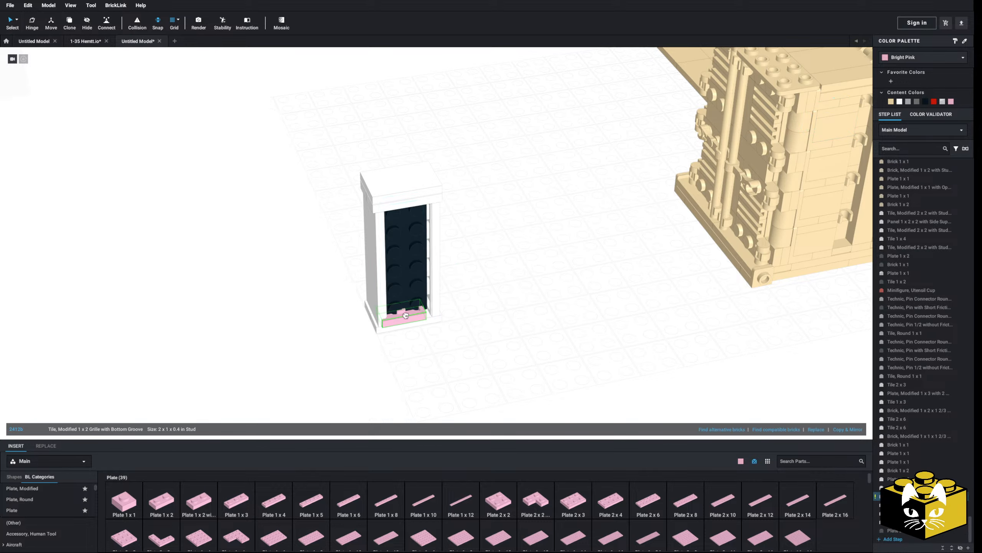
left_click(925, 102)
left_click(459, 379)
scroll(458, 379, "up", 3)
Step: Show the library parts in Black and hide the parts unavailable in that colour
scroll(49, 510, "down", 5)
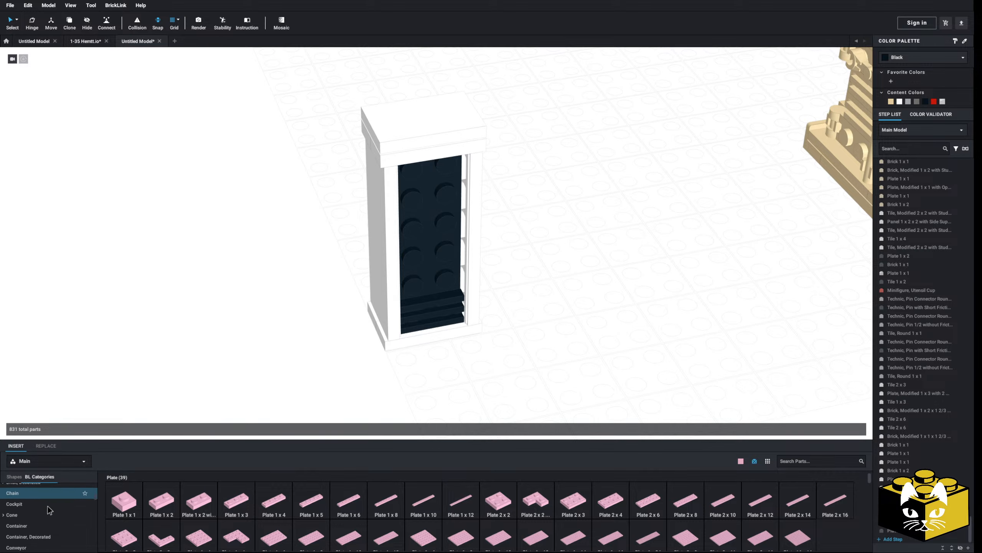
scroll(49, 509, "down", 10)
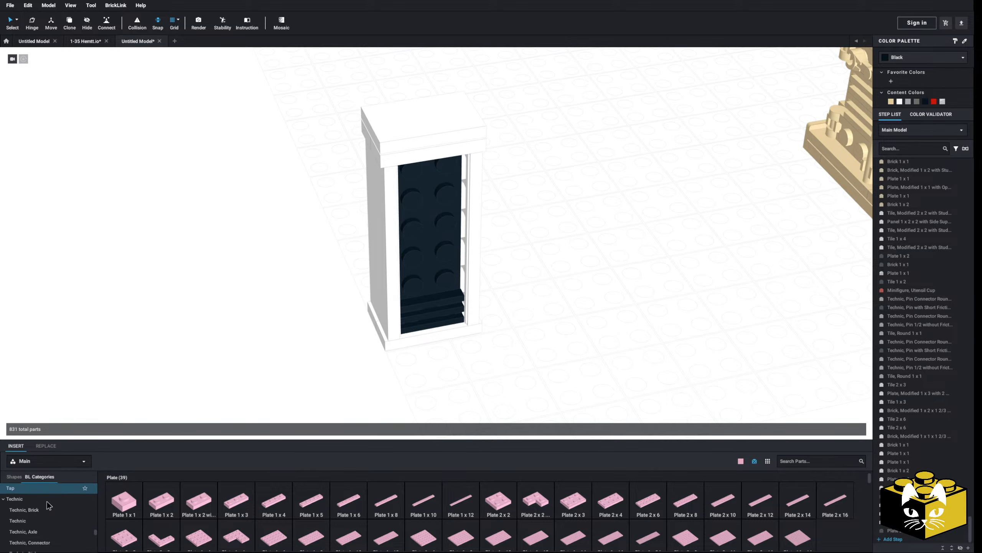
left_click(740, 462)
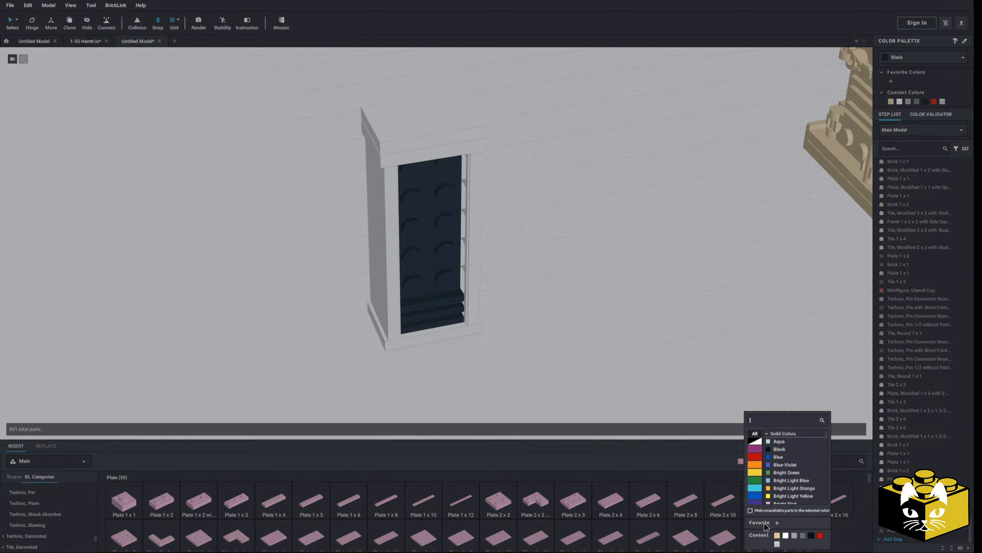
left_click(812, 536)
left_click(741, 461)
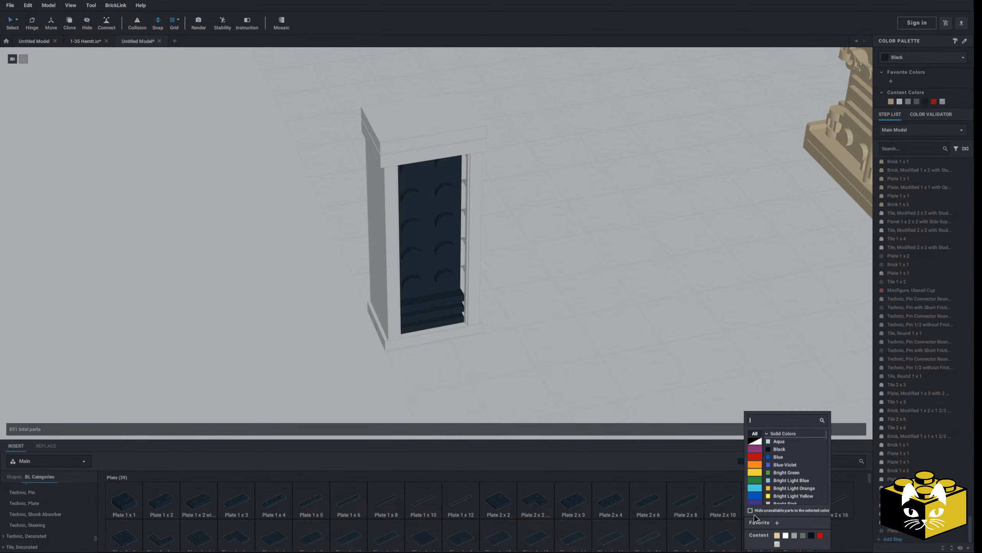
left_click(668, 356)
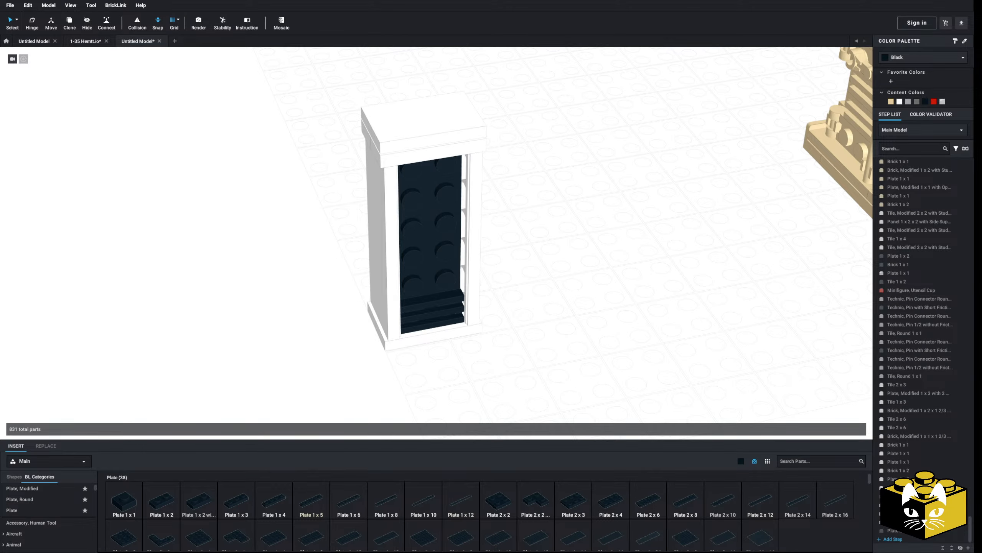
Step: Insert a decorated Tile 1 x 1 with Silver Circuitry Pattern and a 1 x 2 tile with a printed control panel beside the cabinet
scroll(44, 533, "up", 5)
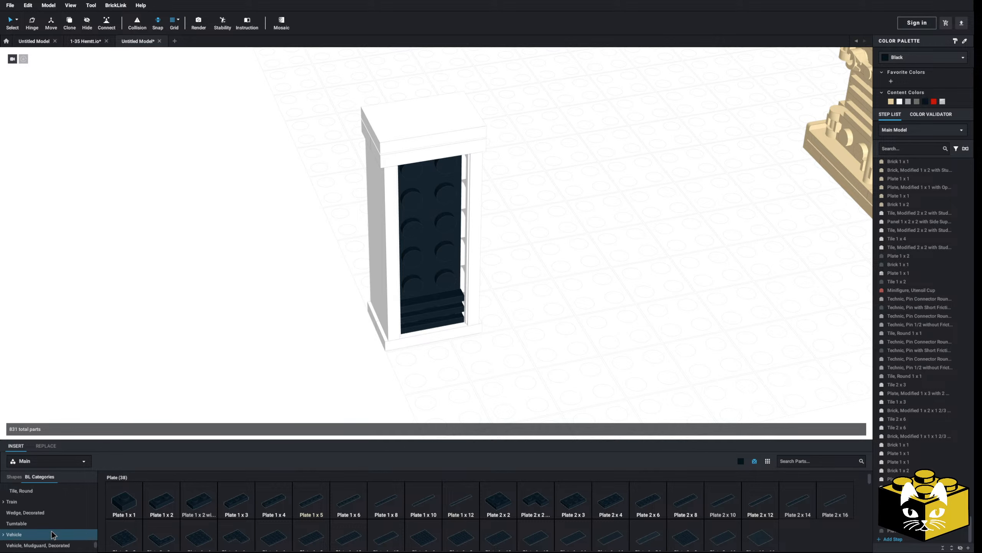
left_click(25, 509)
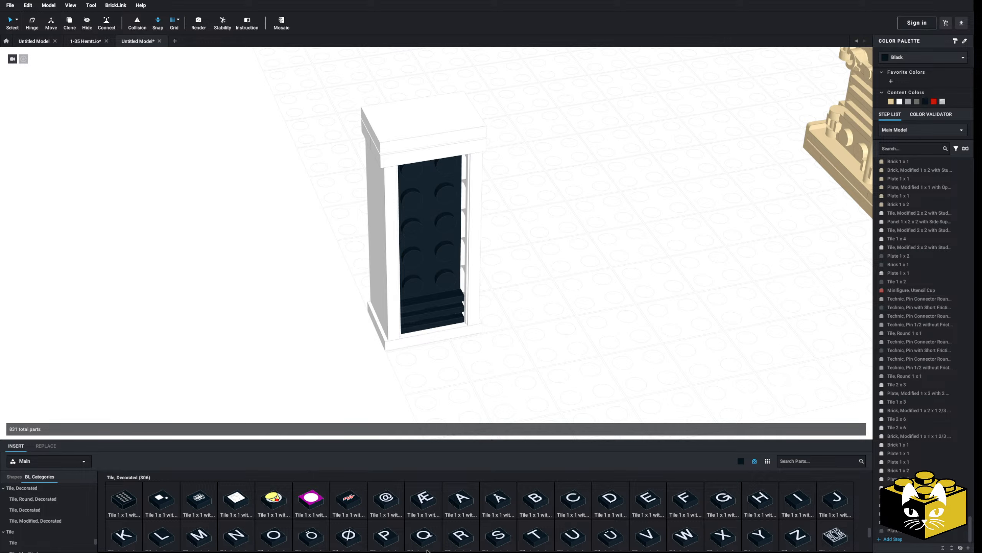
scroll(502, 503, "down", 1)
left_click_drag(776, 430, 698, 363)
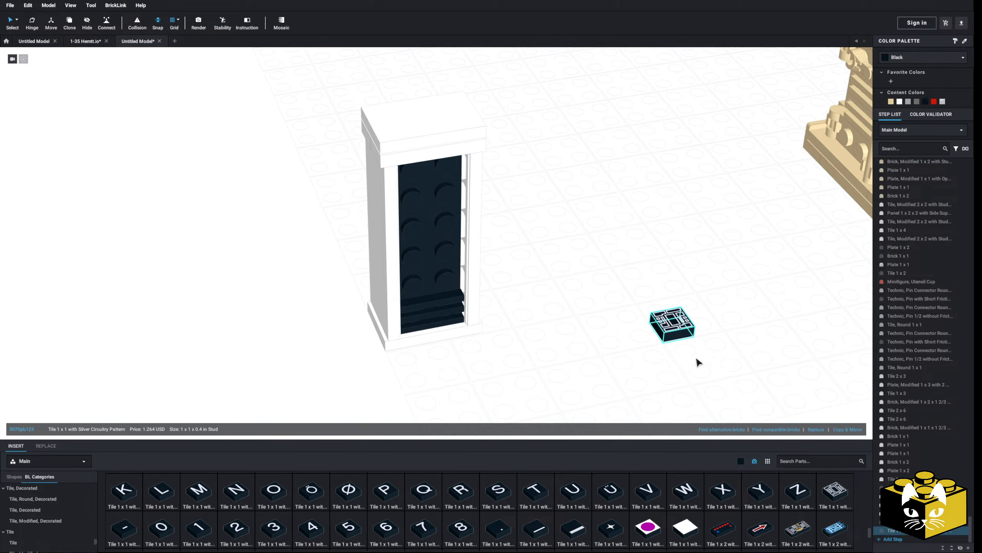
left_click_drag(797, 527, 582, 321)
left_click(649, 405)
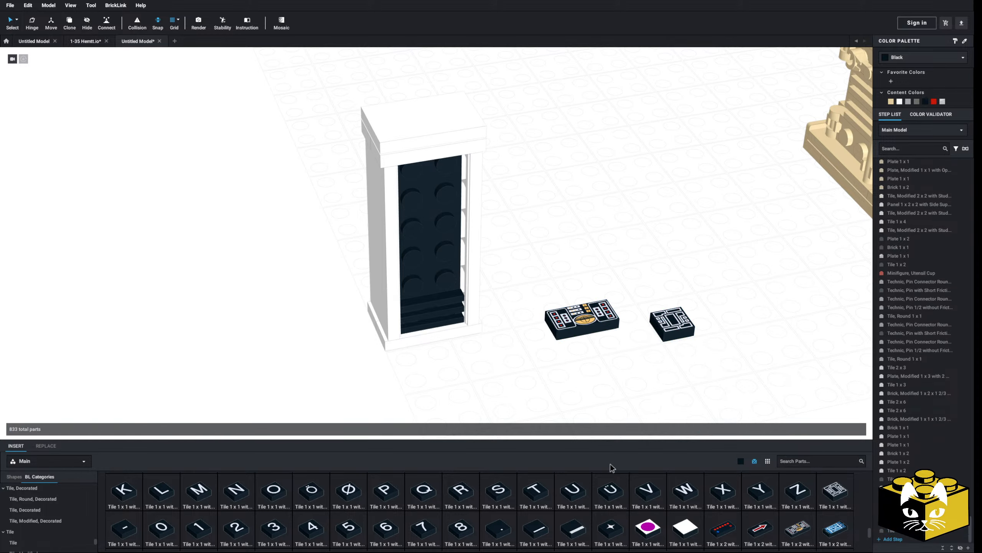
Step: Insert a 1 x 2 keyboard tile and an upright 1 x 2 control panel tile with silver, green and red buttons on the cabinet's other side
scroll(598, 530, "down", 1)
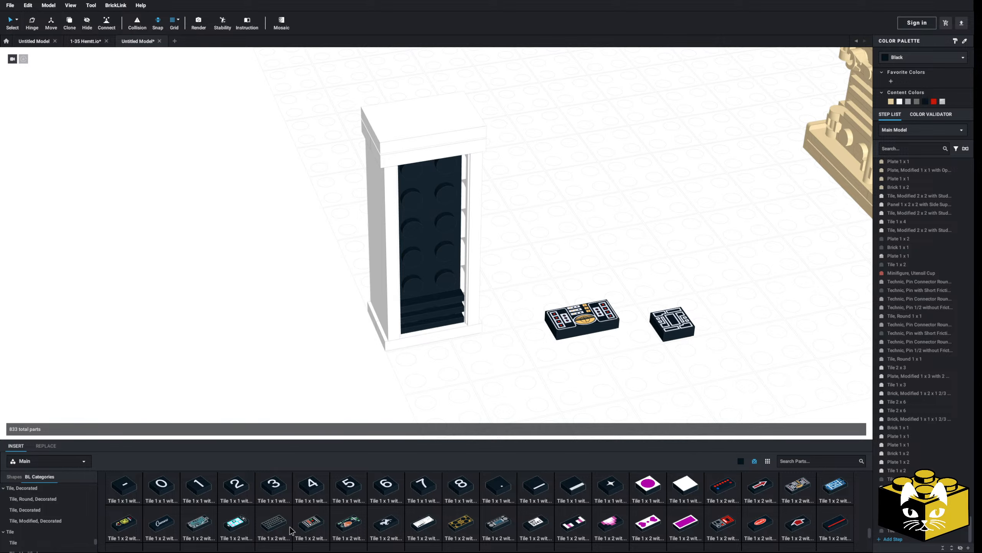
left_click_drag(291, 530, 257, 324)
left_click(346, 411)
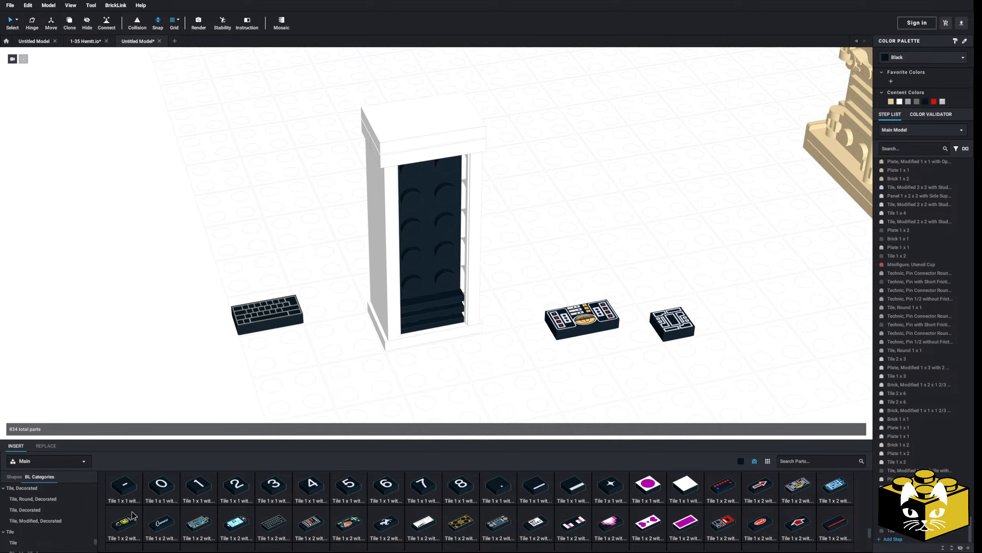
left_click_drag(306, 506, 208, 368)
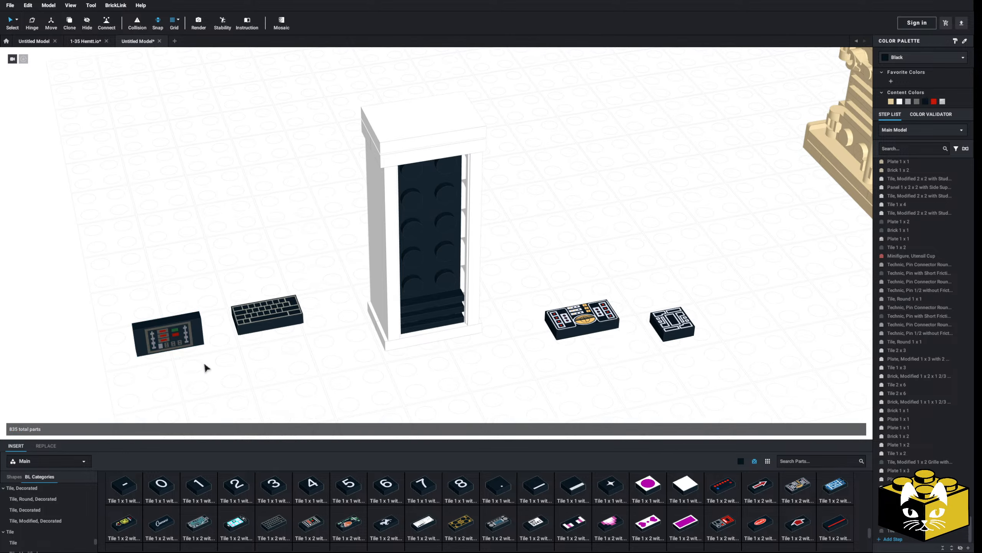
left_click_drag(169, 341, 159, 284)
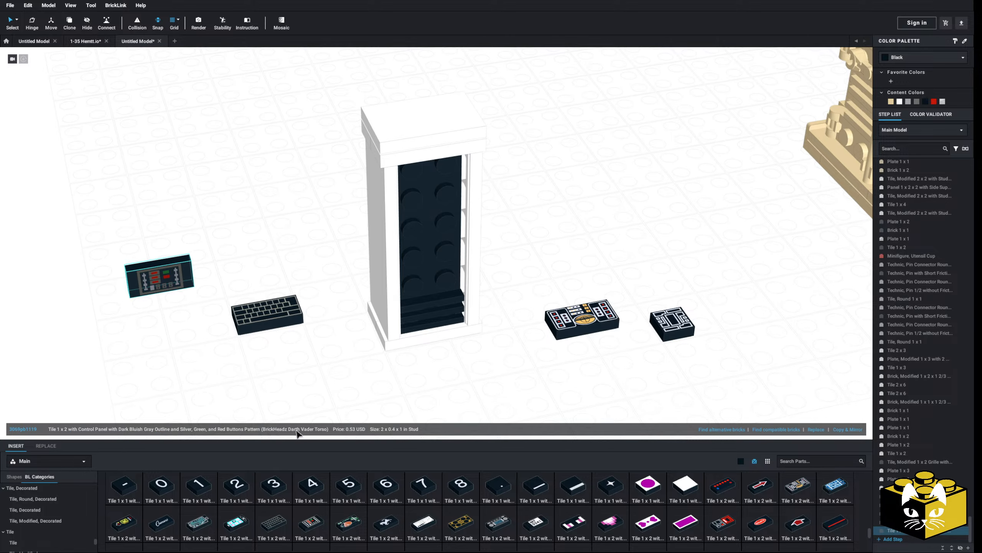
left_click_drag(143, 256, 65, 288)
left_click(239, 376)
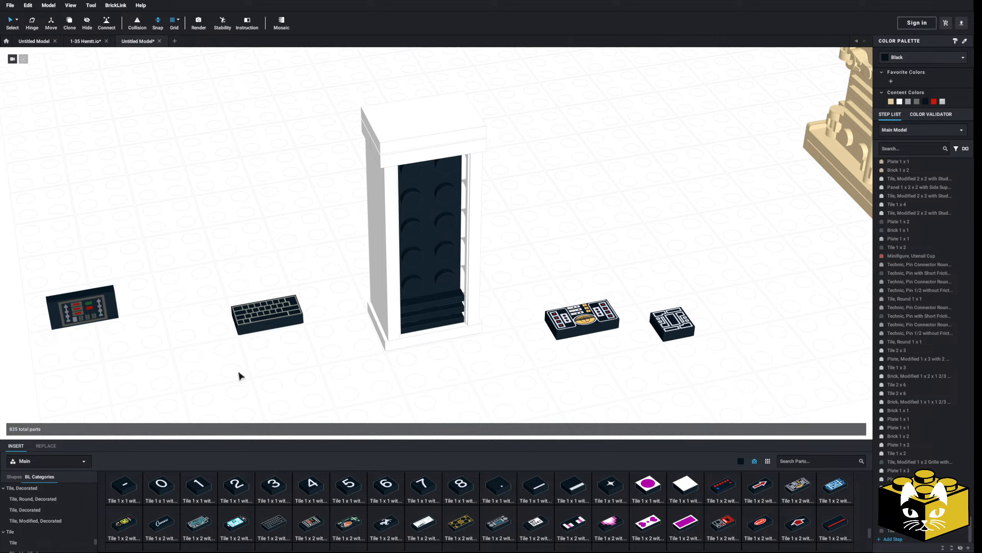
Step: Try out a 1 x 2 video cassette tile and a 1 x 2 red and gray video recorder tile beside the cabinet, deleting each
scroll(548, 511, "down", 1)
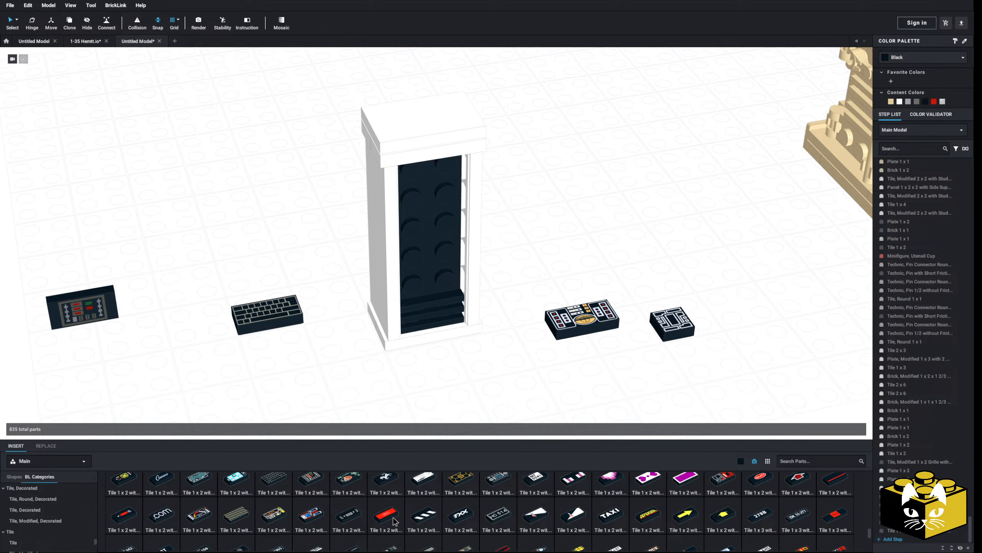
left_click_drag(364, 524, 211, 371)
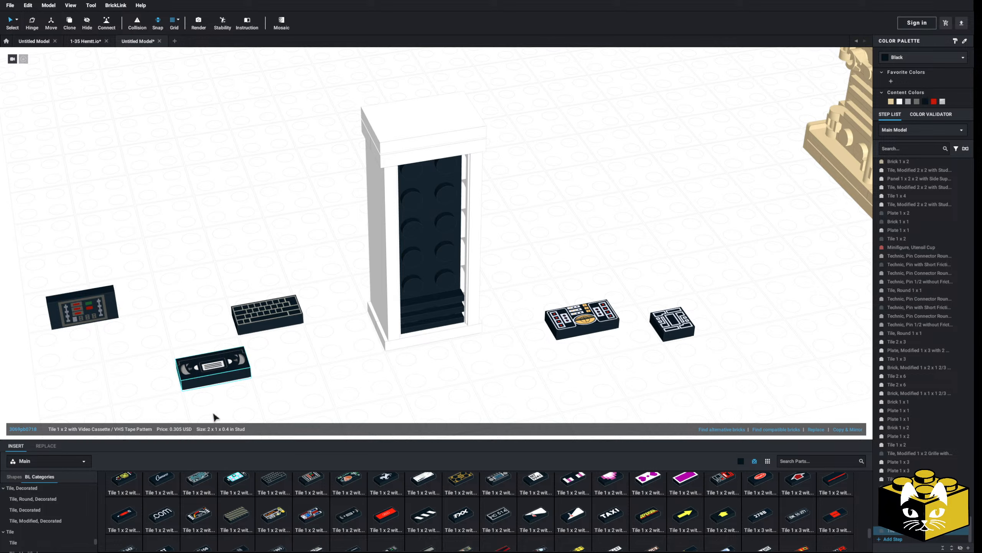
key("Delete")
scroll(168, 527, "down", 1)
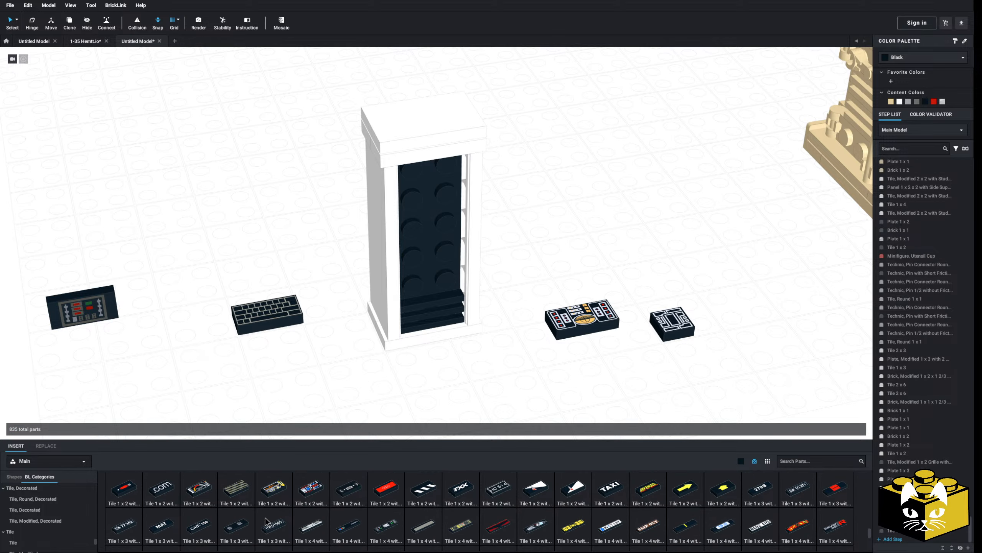
scroll(262, 523, "up", 1)
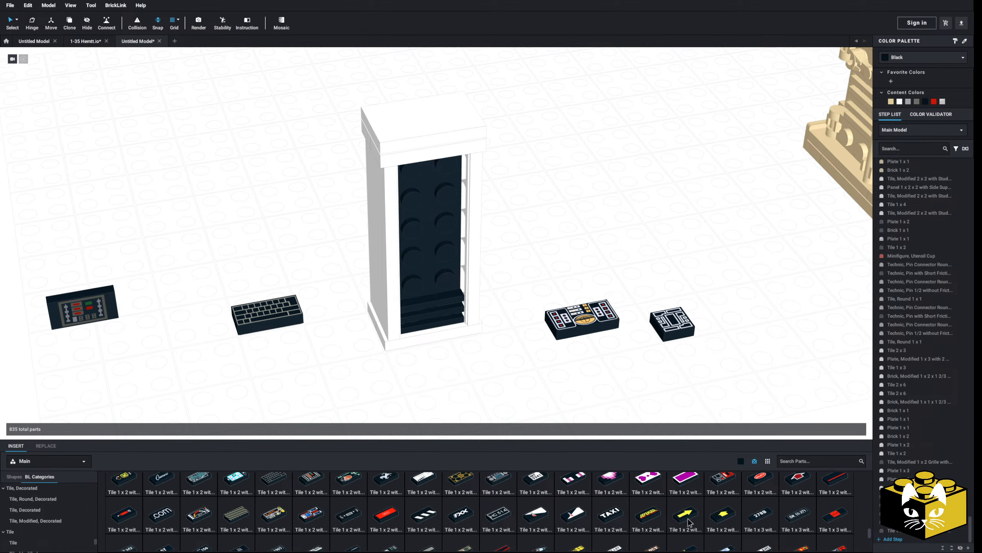
scroll(688, 522, "up", 1)
left_click_drag(720, 520, 291, 340)
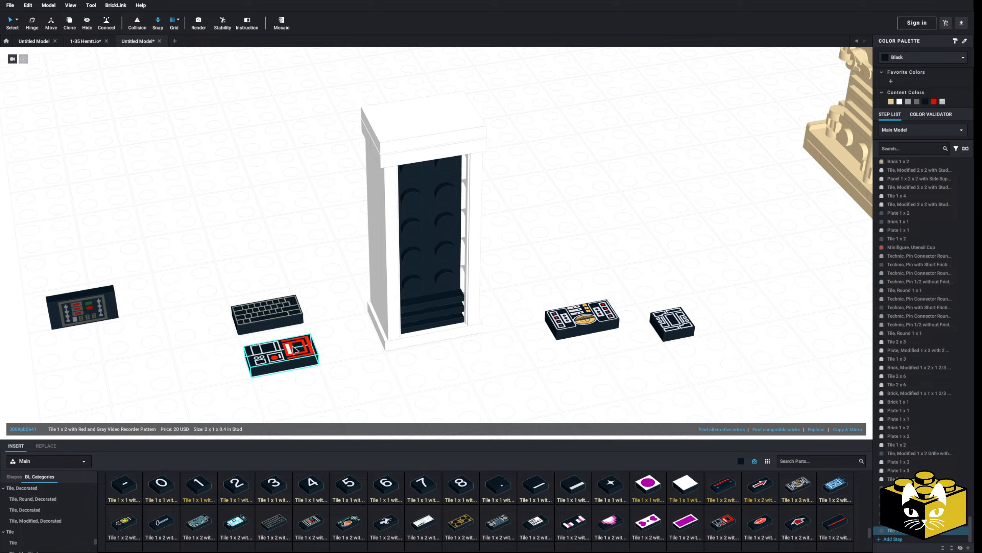
key("Delete")
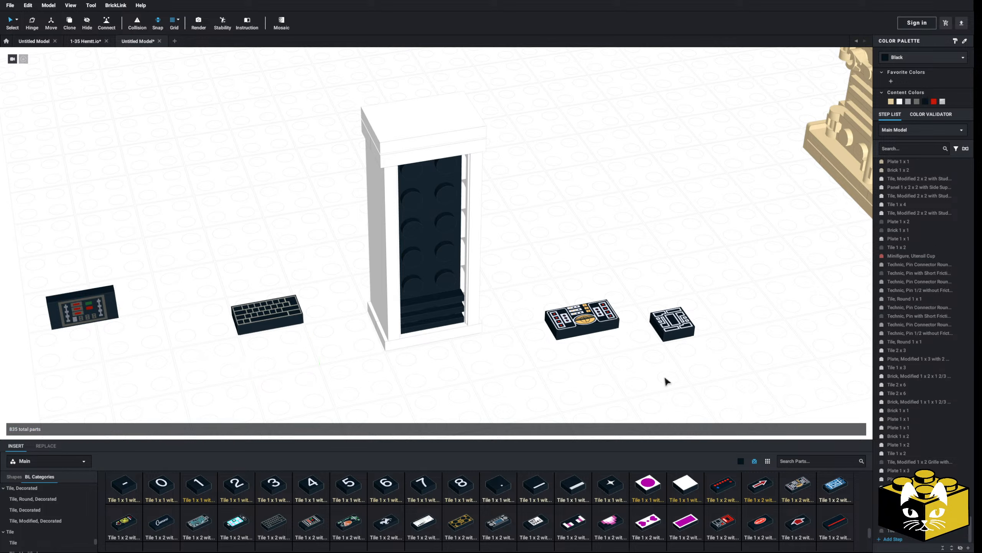
Step: Fit the circuitry tile and a copy side by side above the grille, and mount the upright control panel tile higher in the rack
left_click_drag(673, 324, 445, 289)
right_click(439, 288)
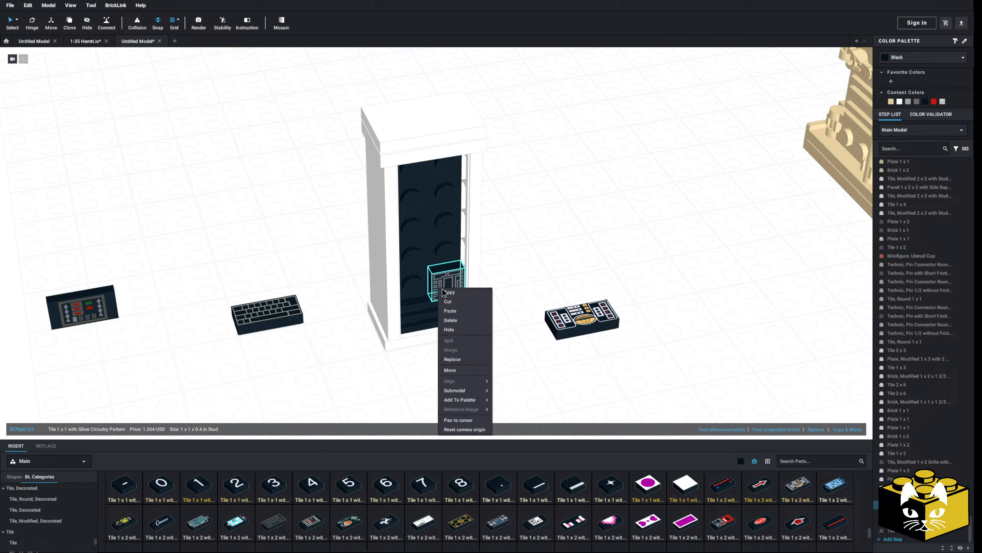
left_click(450, 302)
right_click(517, 267)
left_click(528, 288)
left_click(420, 291)
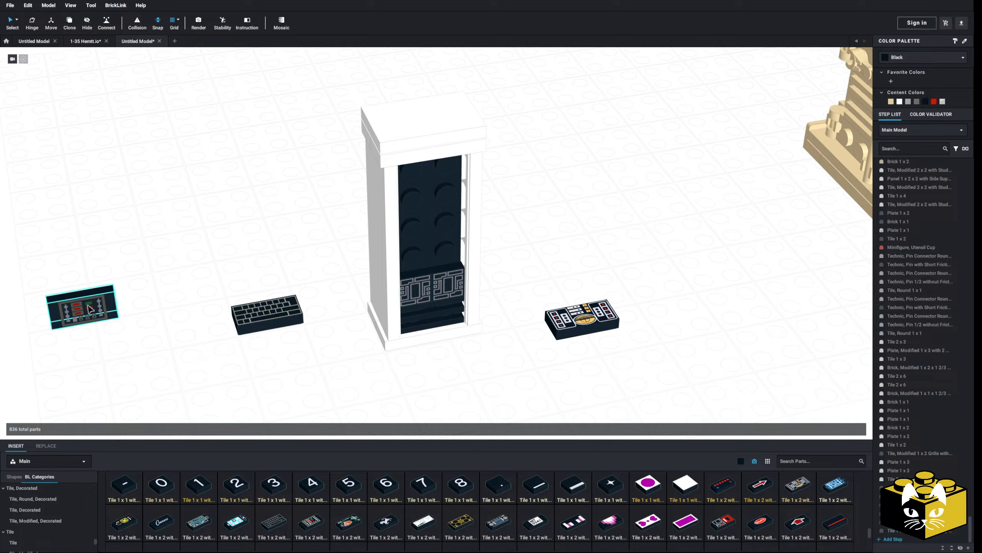
left_click_drag(81, 307, 436, 232)
left_click(533, 255)
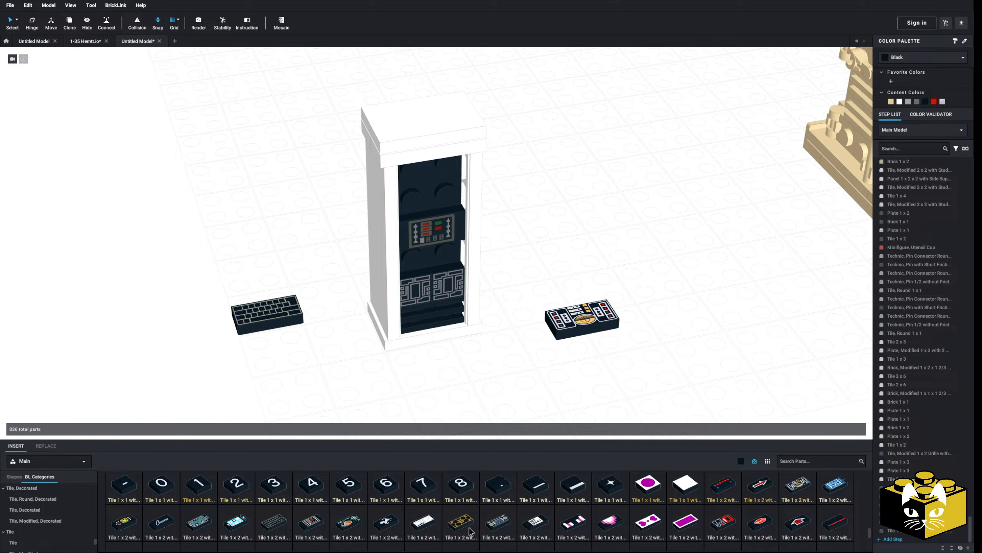
Step: Try out a Tile 1 x 2 with Headlight Light Gray Pattern, inspect its print up close and delete it
left_click(422, 529)
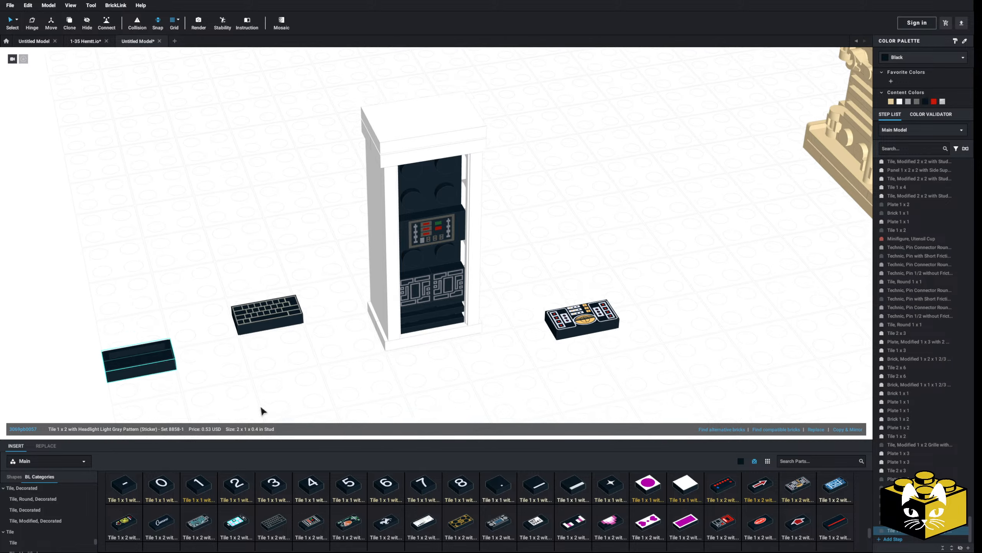
key("f")
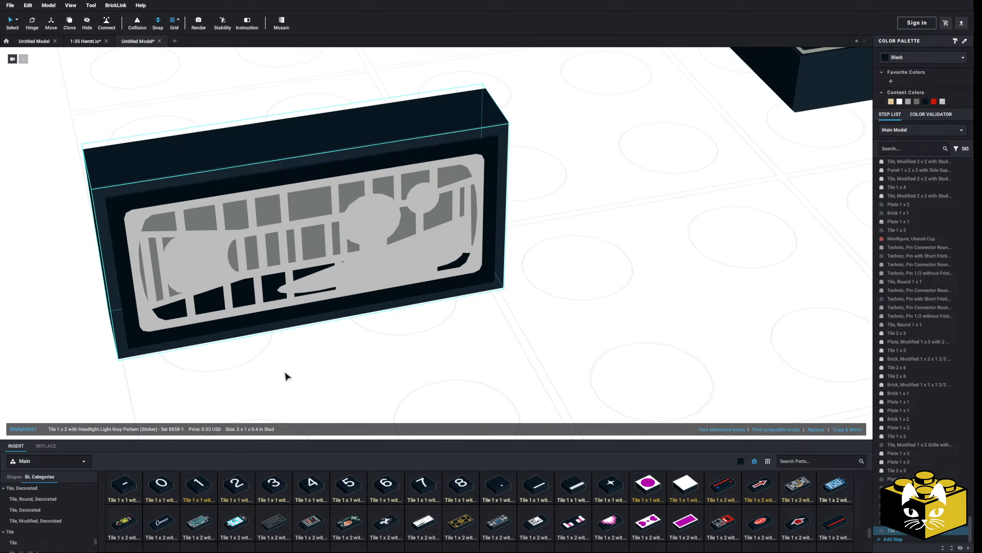
scroll(285, 373, "down", 8)
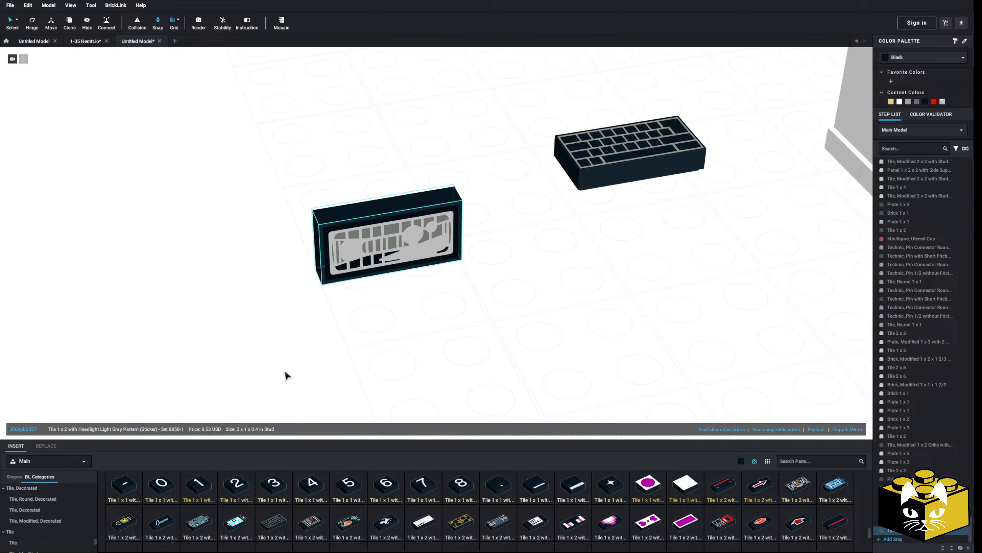
middle_click_drag(727, 265, 389, 340)
left_click(79, 314)
key("Delete")
middle_click_drag(231, 348, 213, 343)
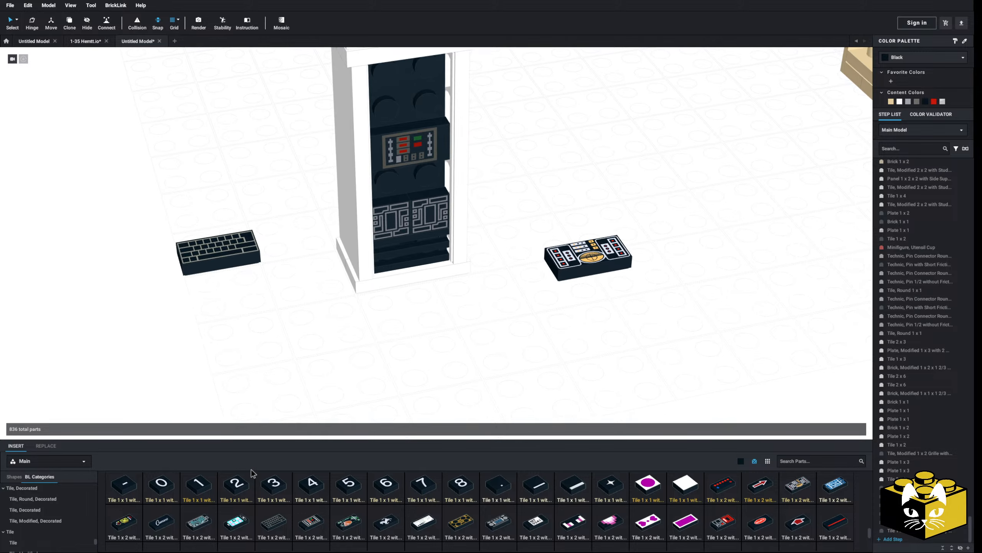
Step: Try out the Tile 1 x 2 with Buttons and Screen with SW Trench Pattern beside the keyboard tile and delete it
left_click_drag(119, 524, 116, 344)
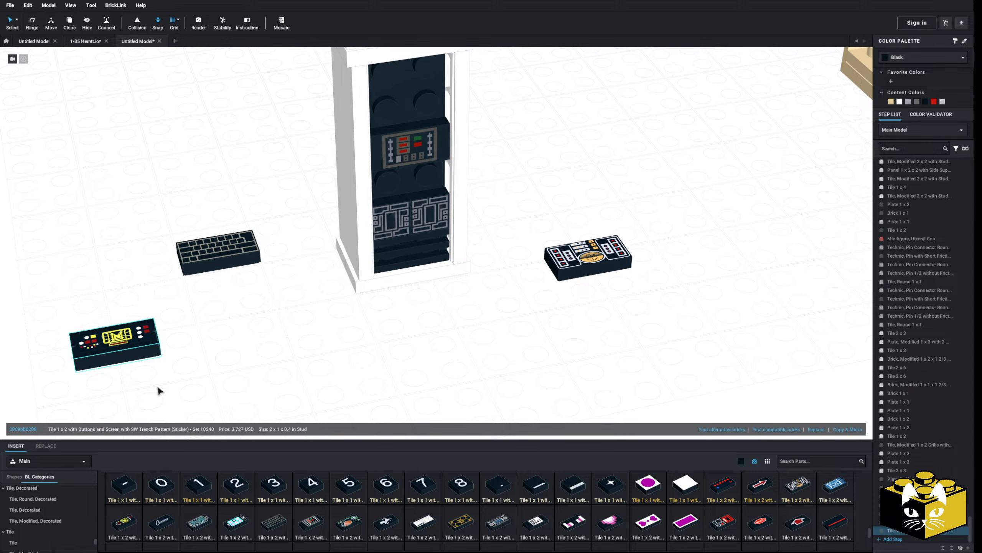
key("Delete")
left_click_drag(126, 521, 151, 310)
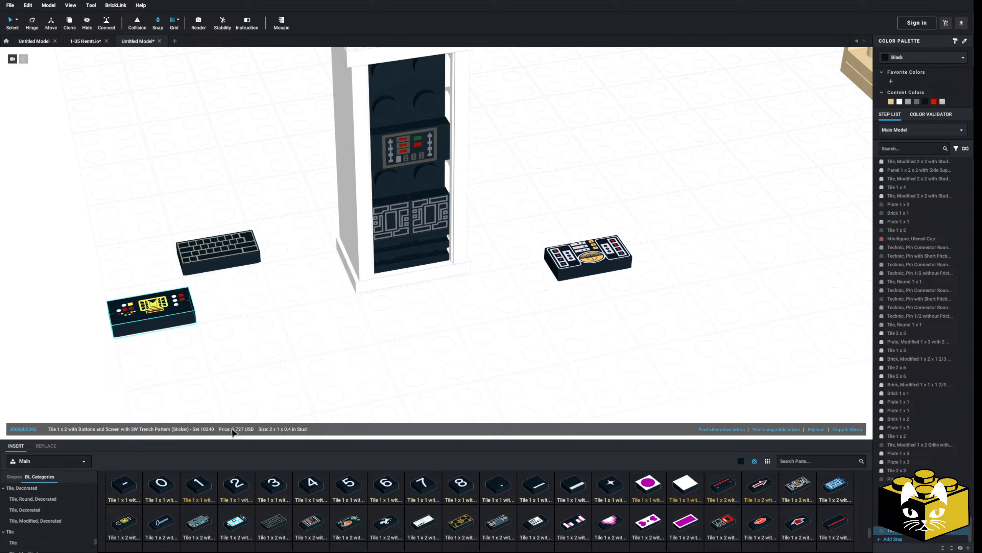
key("Delete")
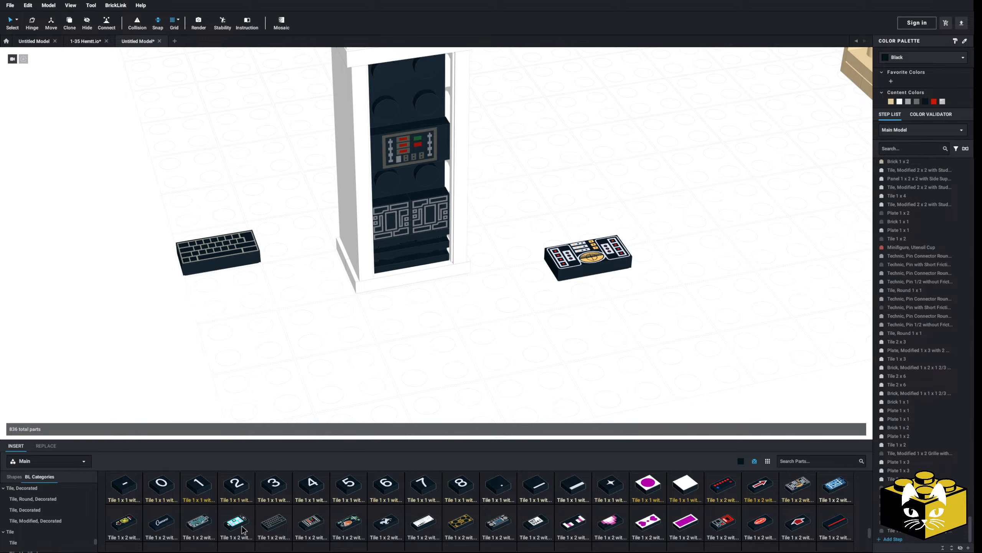
Step: Try out decorated black 1 x 2 tiles beside the cabinet, including the one with Red Switch '1 2' Pattern, and delete them
left_click_drag(205, 524, 217, 340)
key("Delete")
scroll(236, 524, "down", 1)
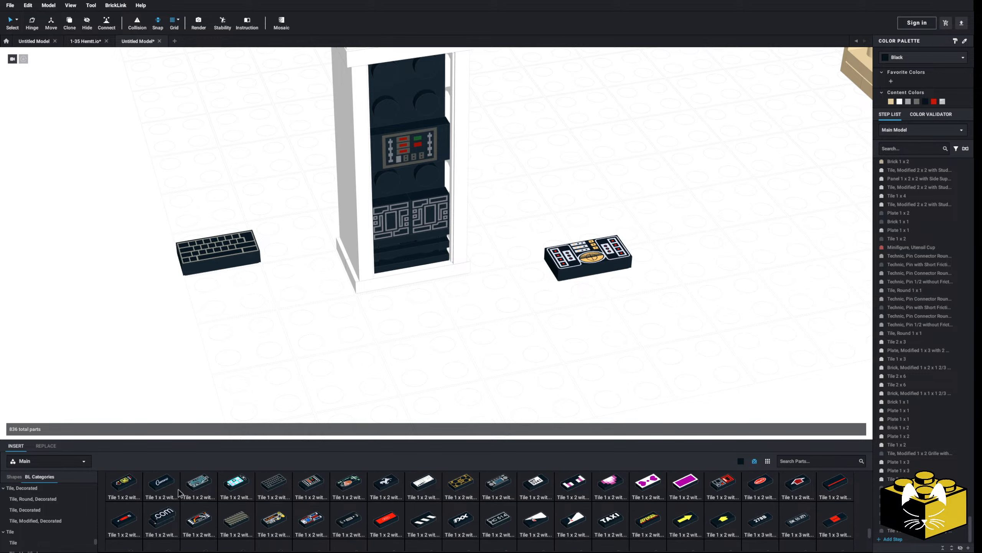
left_click_drag(161, 520, 354, 257)
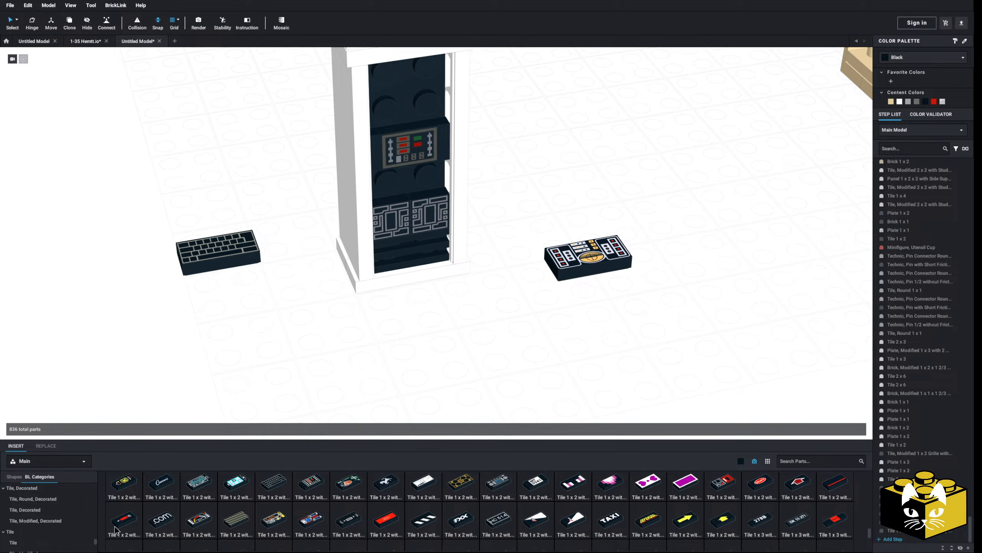
left_click_drag(114, 529, 211, 312)
key("Right")
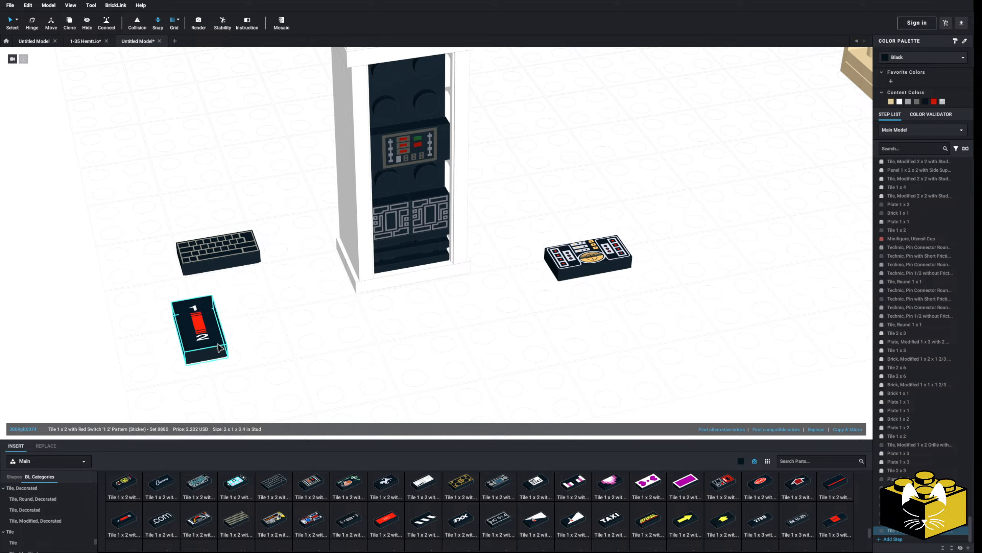
key("Delete")
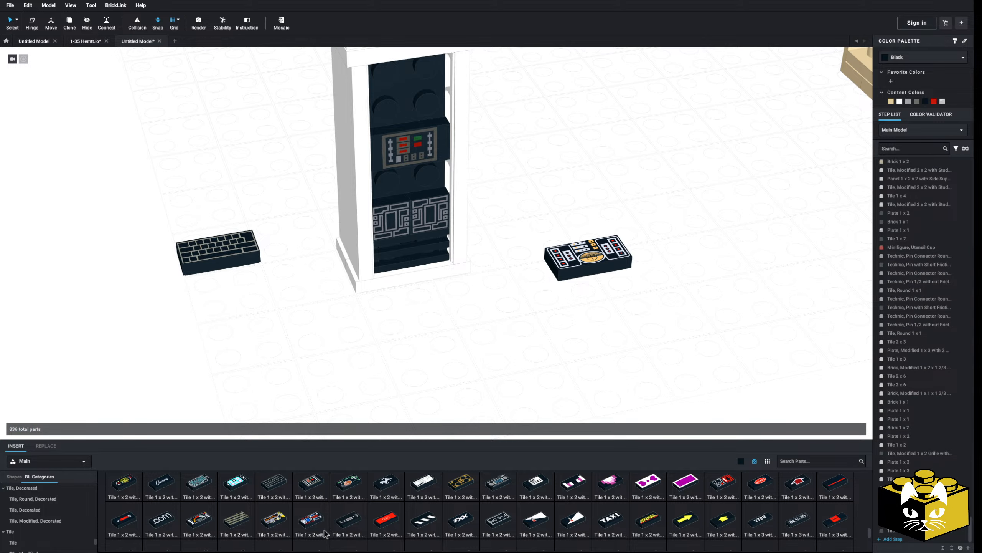
Step: Try out the 1 x 2 tiles with Silver, Orange, Yellow Circuitry & Display and Silver Diagonal Zigzag Lines patterns, deleting each
left_click_drag(274, 520, 252, 353)
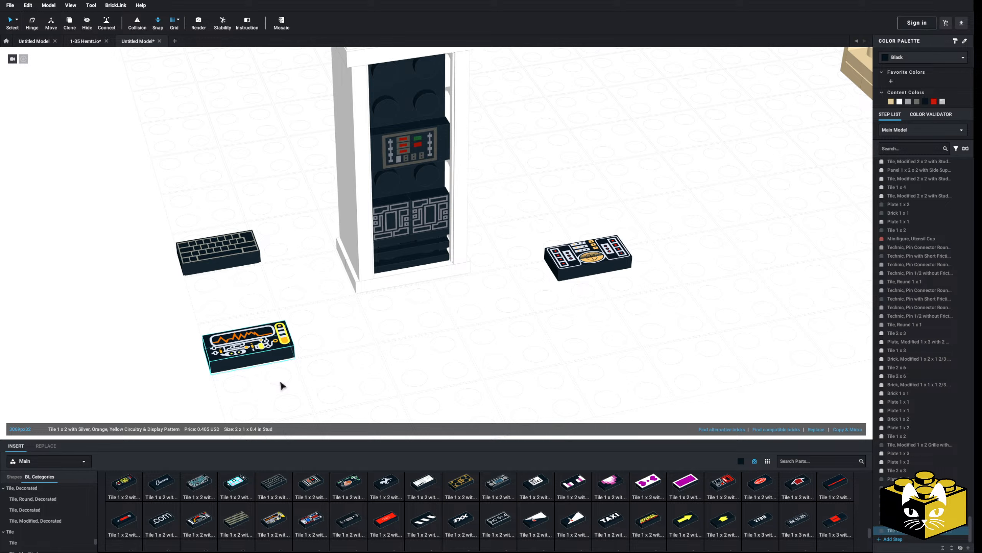
key("Delete")
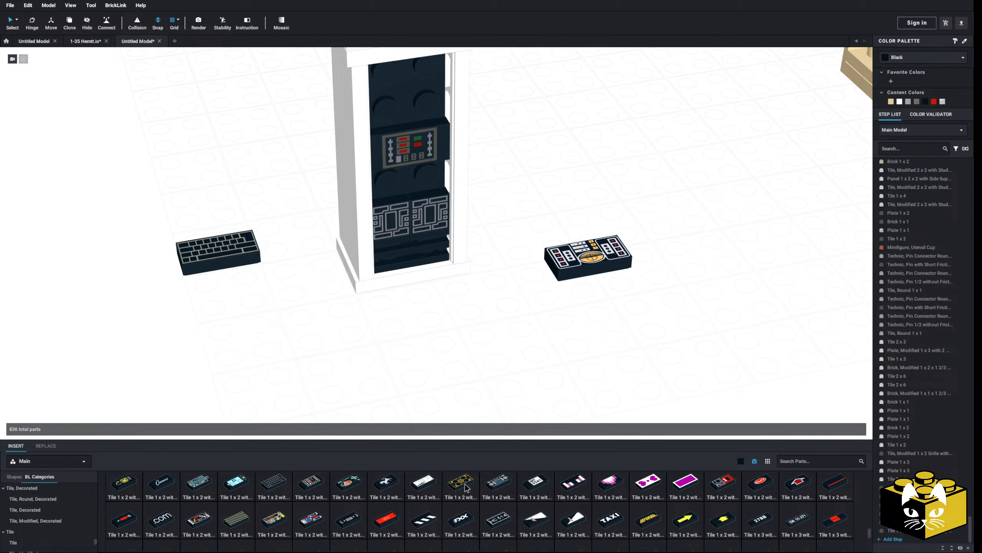
scroll(466, 488, "down", 3)
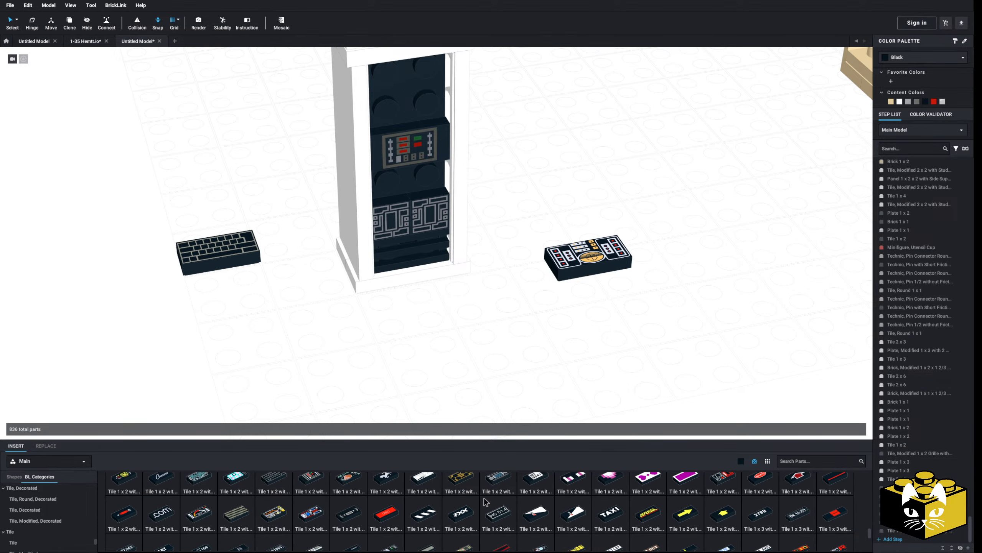
scroll(393, 510, "up", 3)
left_click_drag(243, 510, 267, 337)
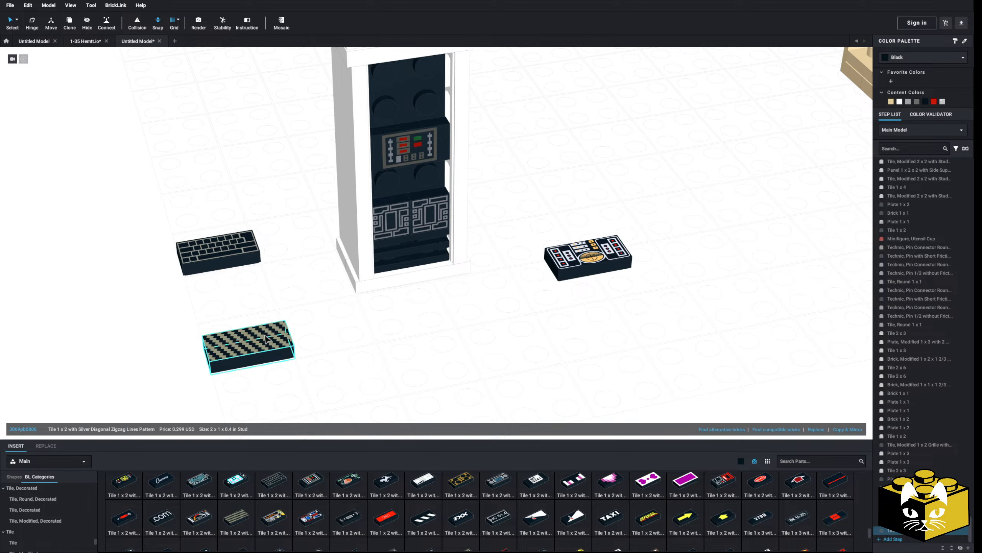
key("Delete")
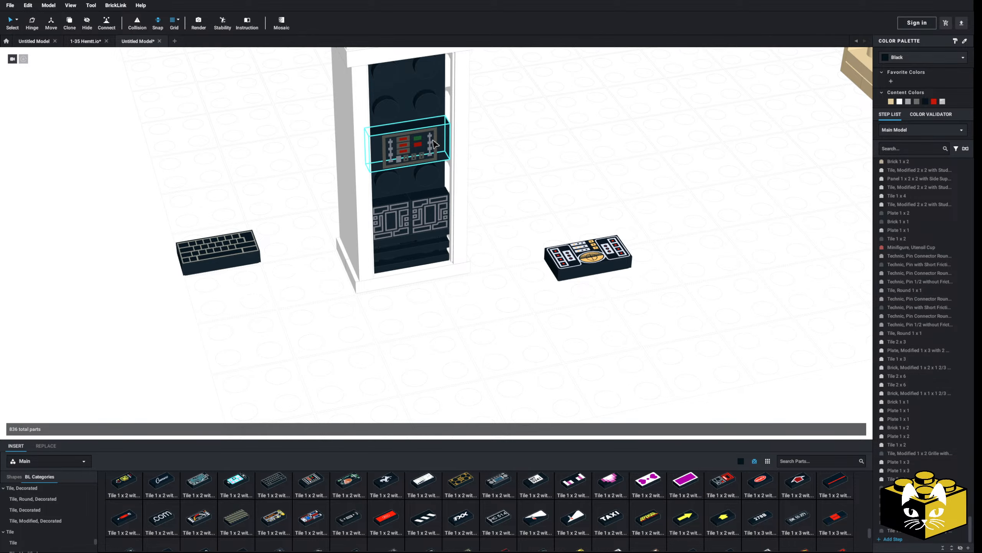
Step: Lower the control panel tile onto the spot directly above the circuitry tiles and fit a copy of it right above
left_click_drag(433, 143, 437, 178)
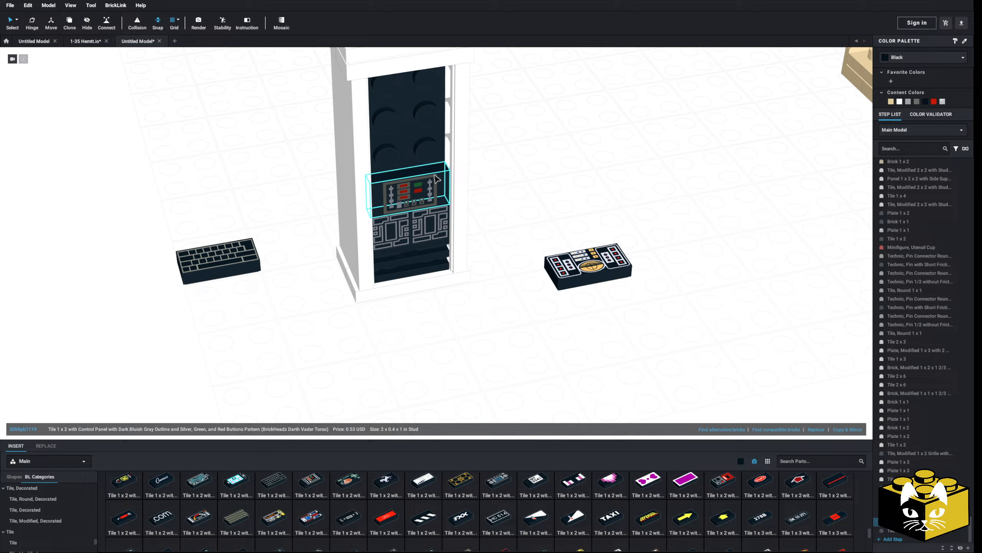
right_click(520, 162)
left_click(535, 185)
left_click(402, 158)
left_click(522, 169)
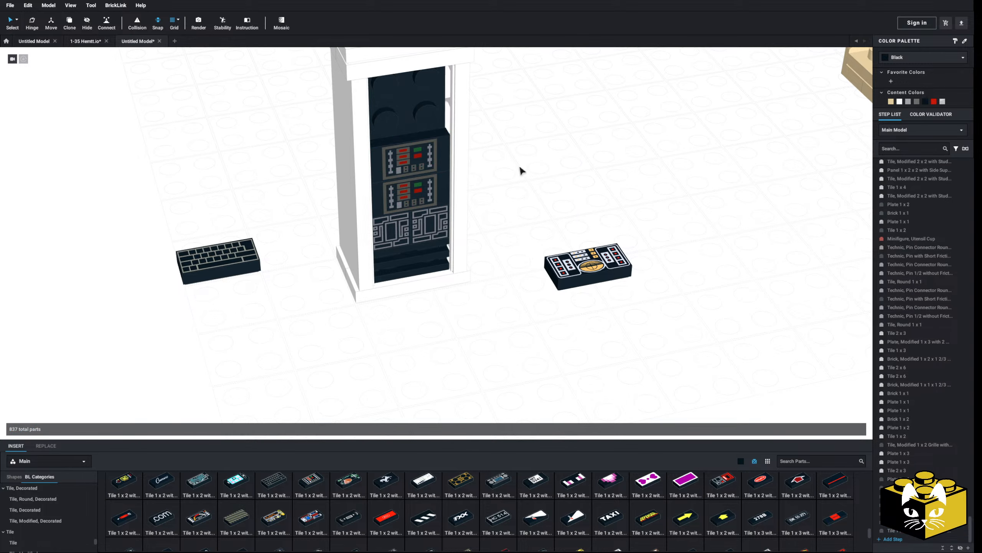
Step: Turn the Tile 1 x 2 with Avionics SW Copper, Red & Silver Pattern upright and mount it in the rack above the control panels
middle_click_drag(522, 169, 461, 210)
left_click(524, 297)
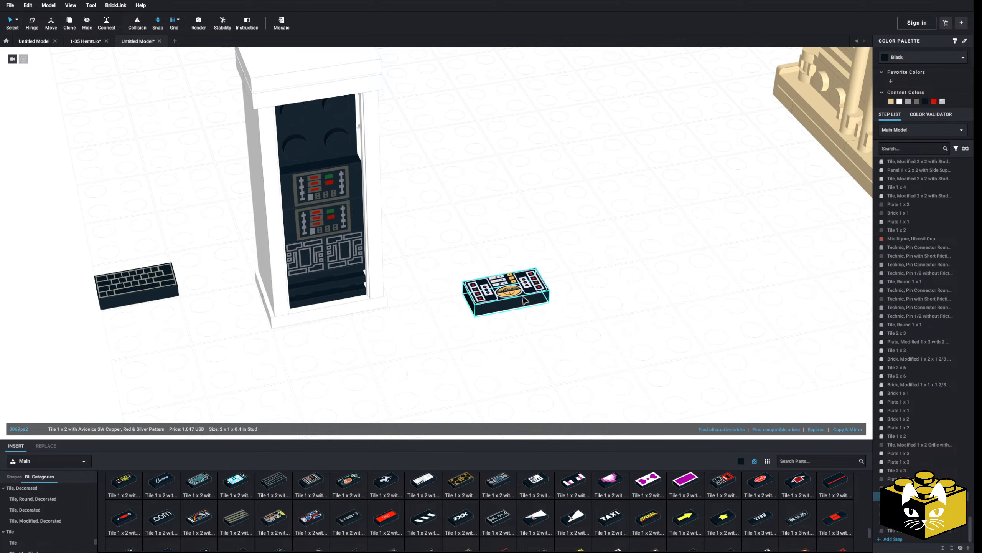
key("Up")
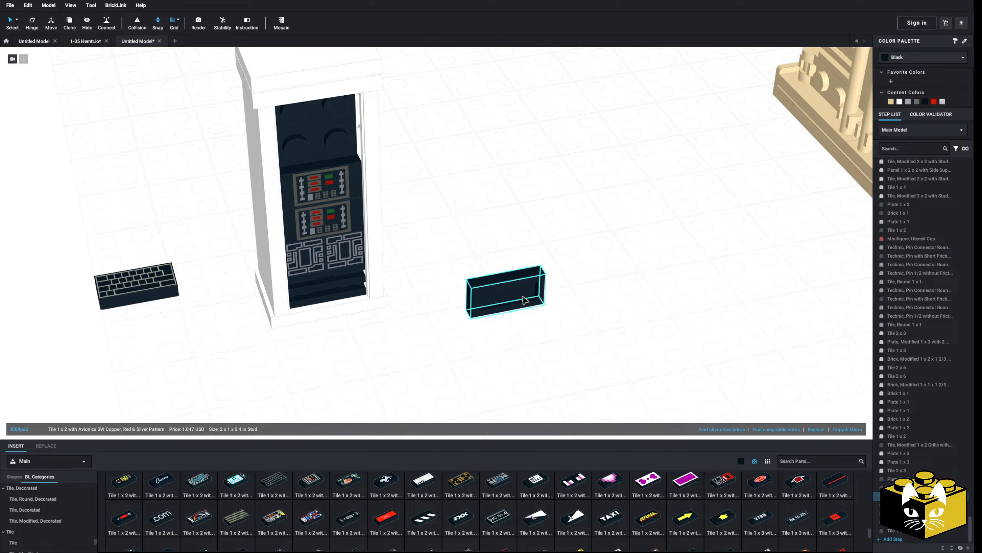
key("Left")
key("Left")
left_click_drag(521, 298, 324, 144)
left_click(494, 246)
middle_click_drag(495, 247, 507, 303)
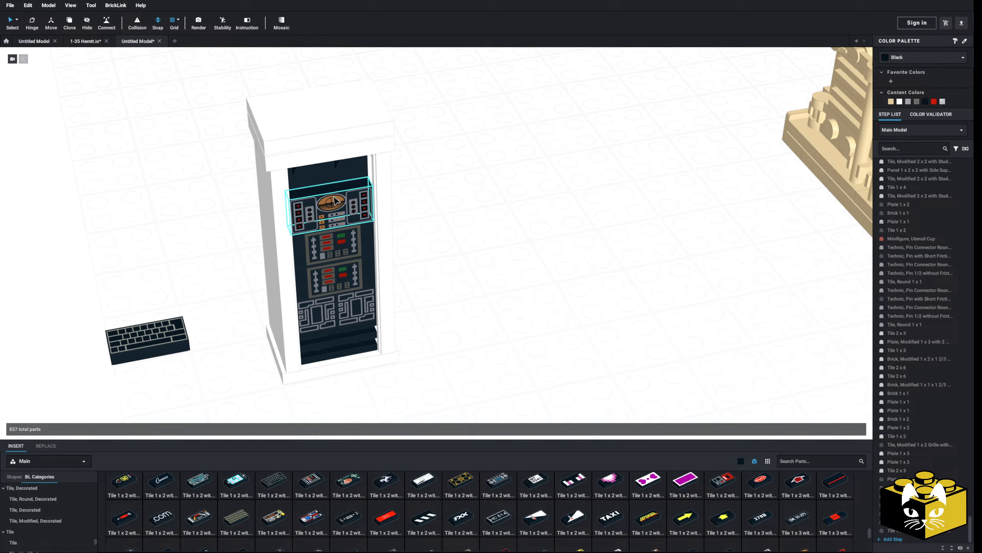
Step: Delete the loose keyboard tile and shift the avionics tile up to the top of the rack
left_click_drag(136, 360, 193, 343)
key("Delete")
left_click_drag(318, 214, 319, 179)
left_click(524, 259)
Step: Copy the black grille tile from the rack's base and fit the copy between the avionics tile and the upper control panel
right_click(351, 348)
left_click(359, 363)
right_click(462, 336)
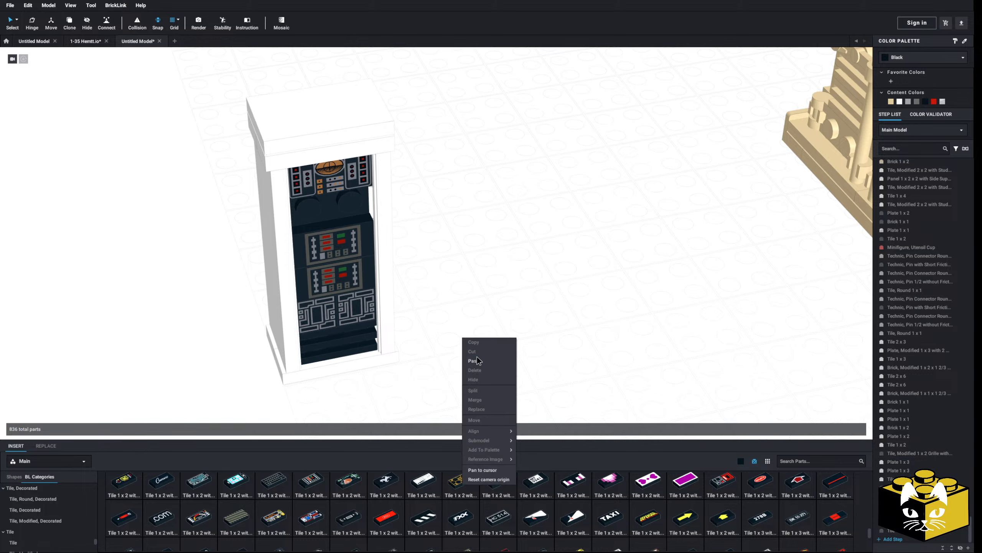
left_click(475, 360)
left_click(325, 222)
left_click(498, 261)
Step: Group all parts of the finished server rack cabinet into a submodel, keeping the suggested name
scroll(498, 262, "down", 5)
right_click_drag(498, 262, 430, 300)
left_click_drag(432, 184, 285, 374)
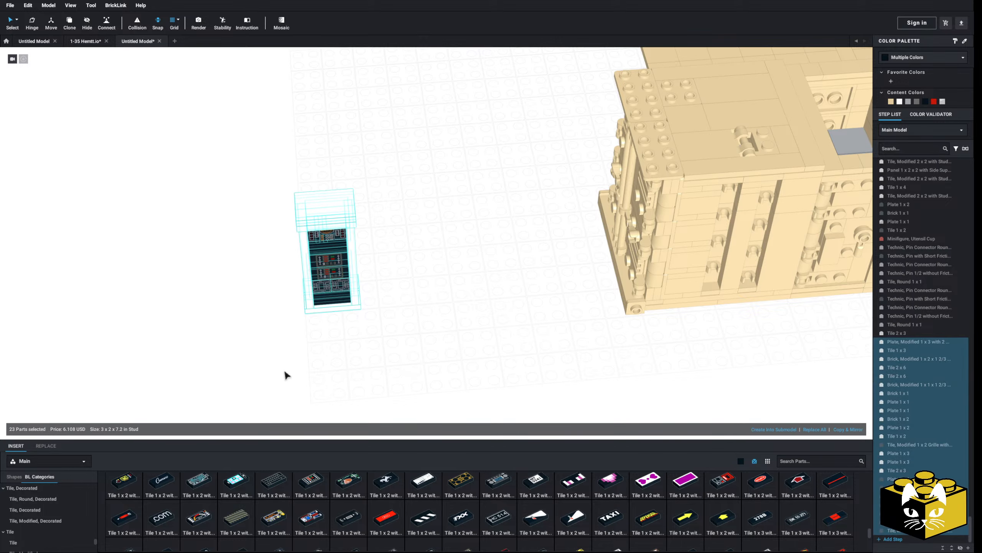
left_click(775, 430)
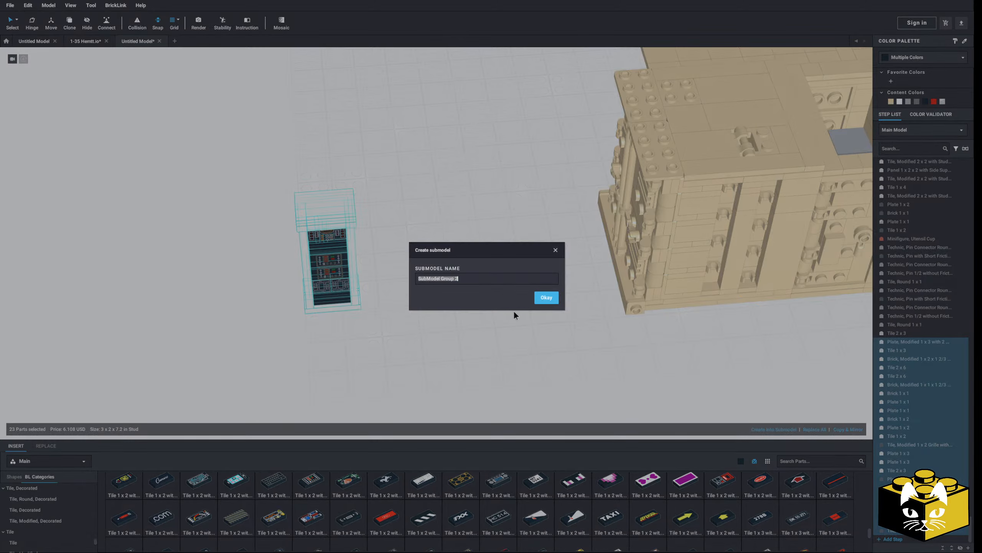
left_click(540, 297)
Step: Copy the server rack submodel and place the copy directly beside the original
right_click(312, 283)
left_click(322, 290)
right_click(426, 280)
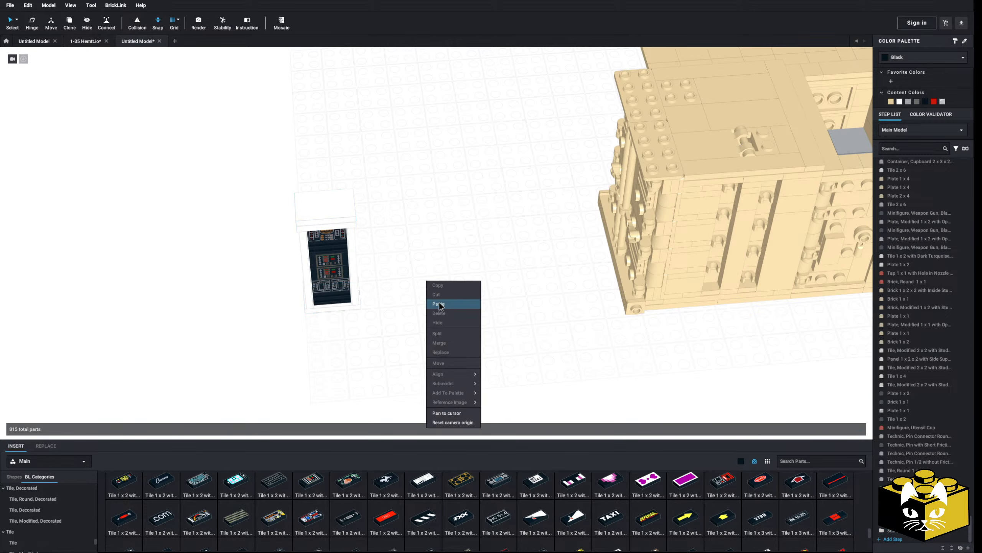
left_click(438, 307)
left_click(396, 300)
Step: Hide the roof parts above the shelter's end compartment to expose its interior floor
left_click(432, 343)
mouse_move(432, 343)
right_mouse_down()
mouse_move(413, 328)
mouse_move(440, 331)
mouse_move(425, 343)
right_mouse_up()
middle_click_drag(427, 348, 284, 364)
right_click_drag(284, 364, 302, 368)
middle_click_drag(303, 368, 193, 384)
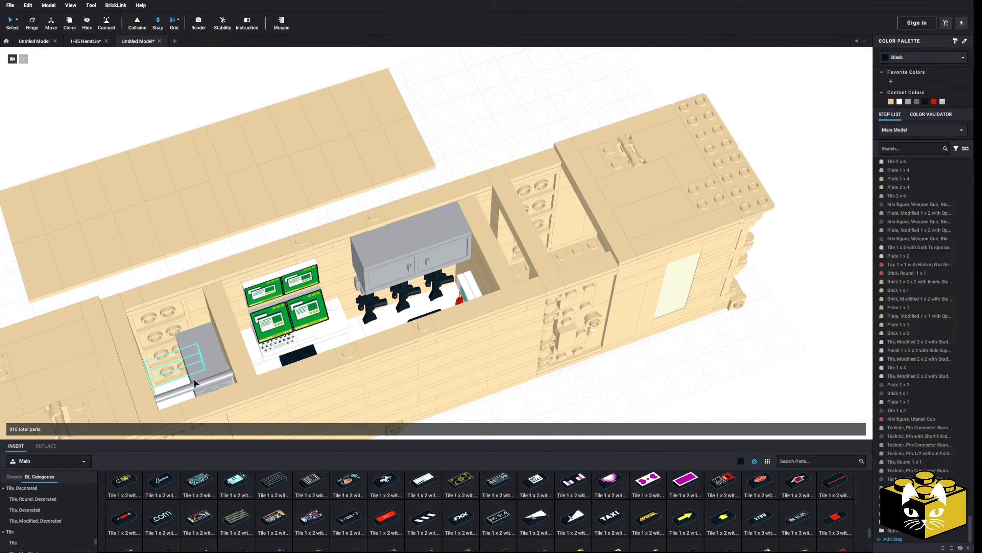
middle_click_drag(403, 350, 353, 373)
scroll(381, 347, "up", 3)
right_click_drag(383, 344, 590, 181)
left_click_drag(590, 182, 331, 265)
right_click(368, 259)
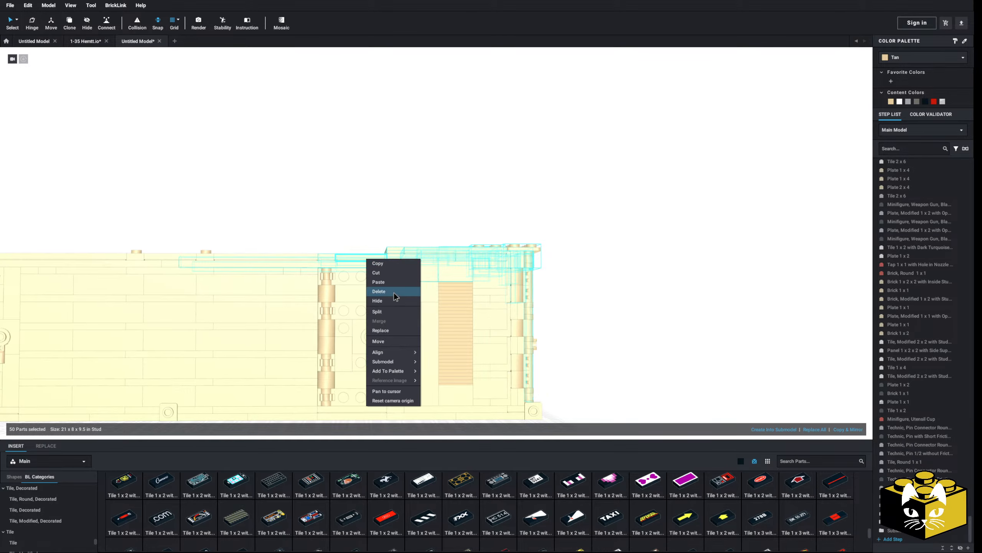
left_click(409, 302)
right_click_drag(569, 317, 458, 385)
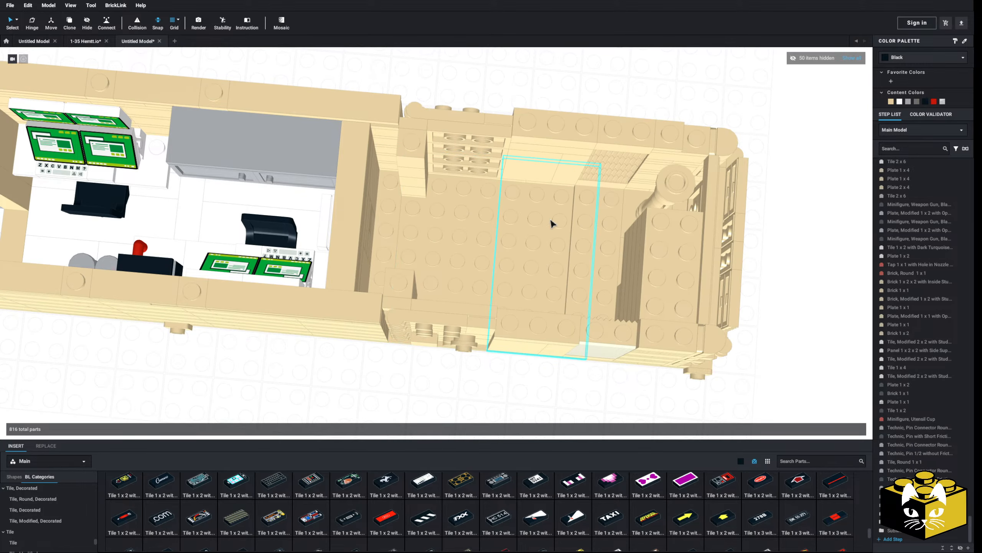
Step: Add a third copy of the server rack submodel to complete a row of three cabinets
scroll(594, 235, "down", 4)
middle_click_drag(382, 370, 465, 368)
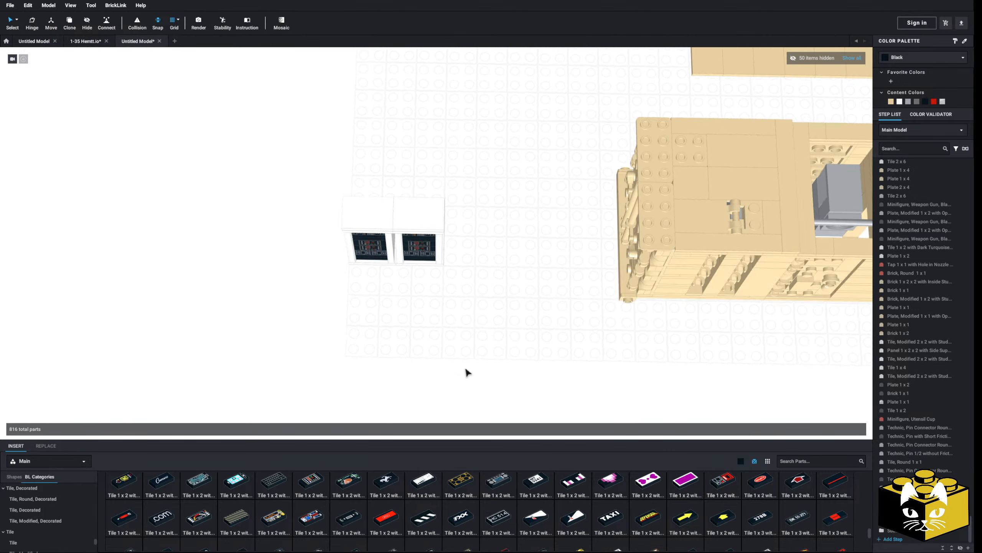
right_click_drag(465, 371, 461, 202)
left_click_drag(461, 202, 316, 352)
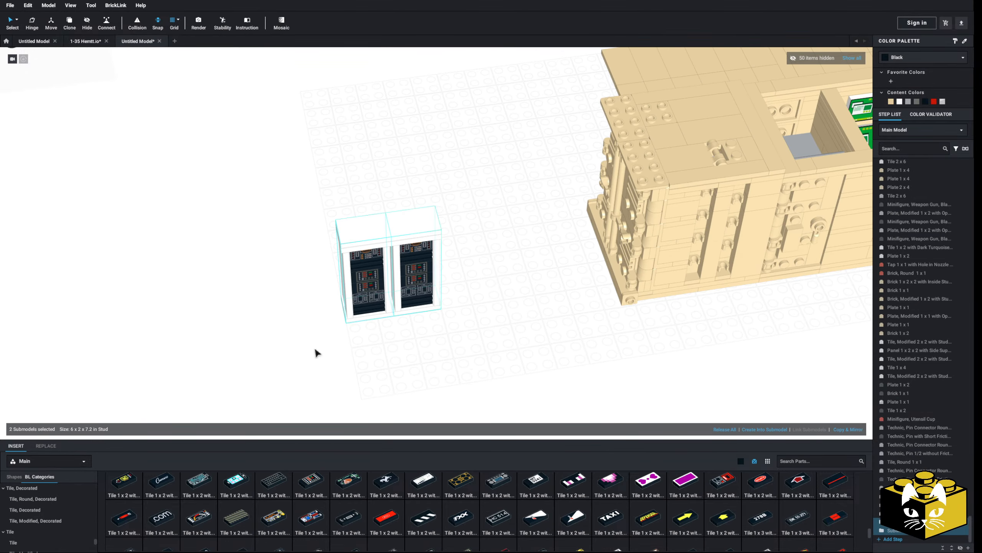
right_click(416, 309)
right_click(486, 306)
right_click(499, 326)
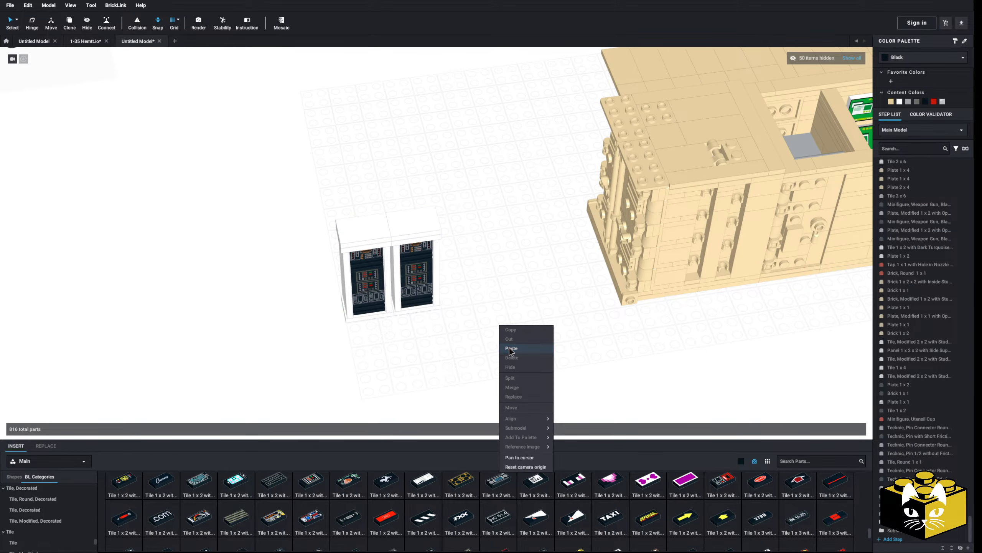
left_click(511, 348)
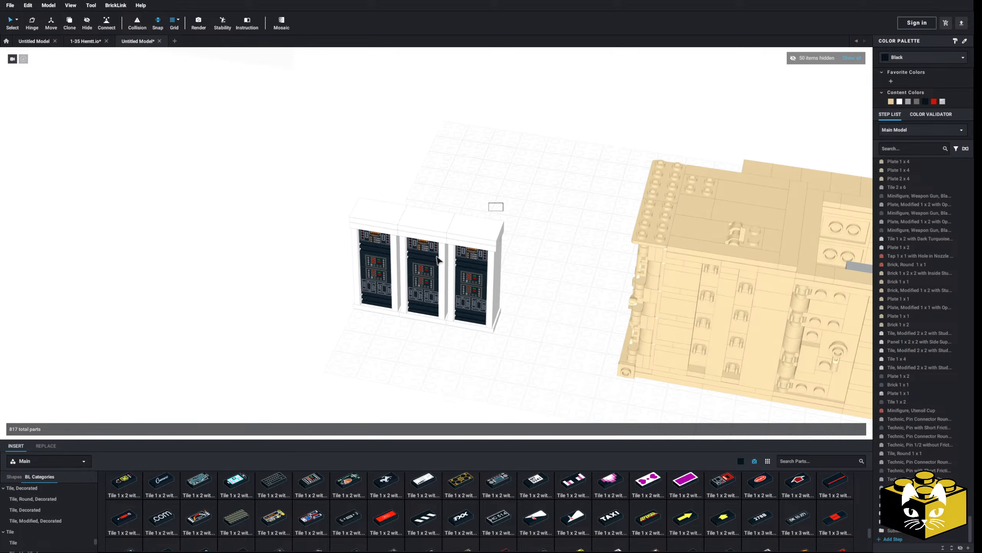
Step: Move the three server rack cabinets together into the shelter's opened end compartment and delete a part beside the end of the row
left_click_drag(497, 204, 412, 337)
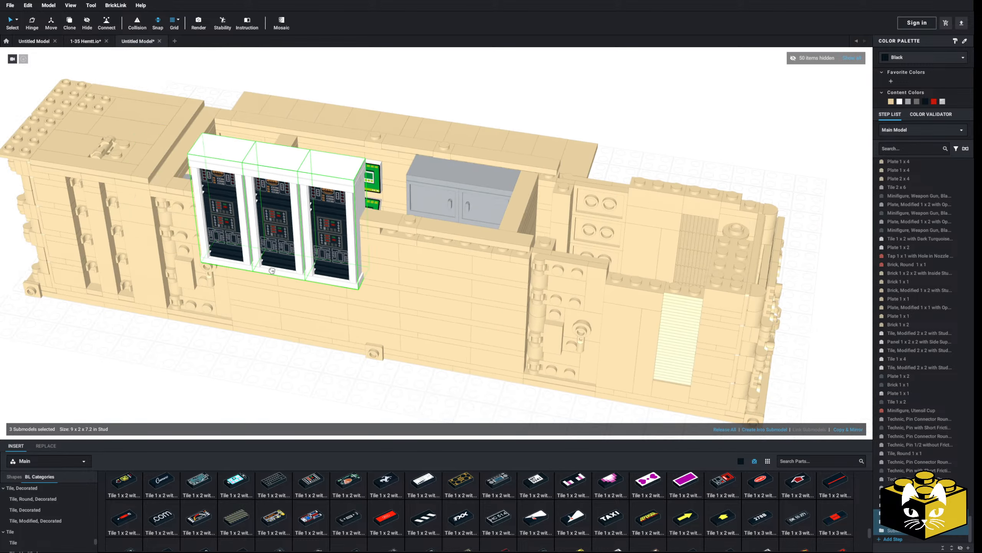
right_click_drag(272, 270, 232, 325)
left_click_drag(232, 325, 487, 342)
right_click_drag(487, 341, 387, 337)
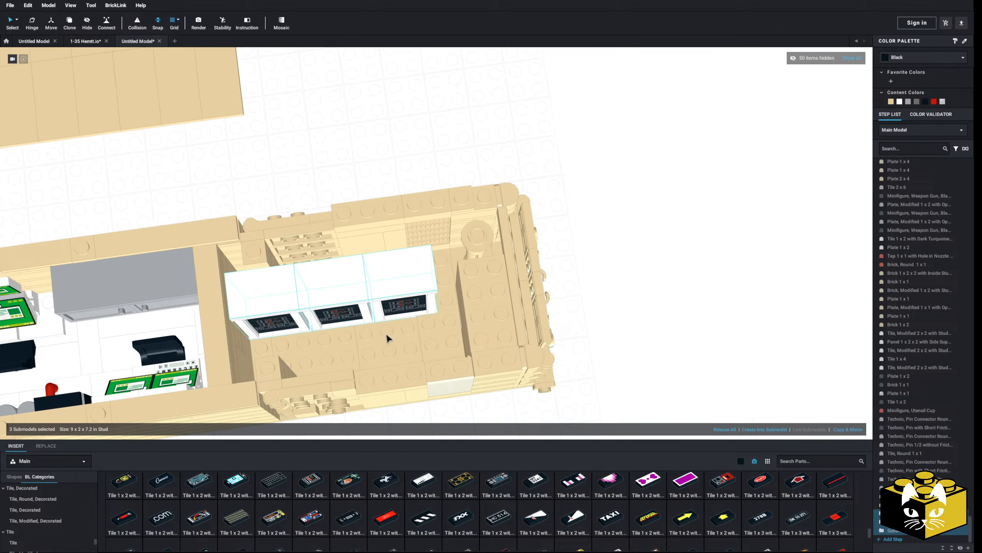
middle_click_drag(629, 306, 646, 301)
left_click(461, 335)
key("Delete")
Step: Lay Bright Pink tiles on the compartment floor around the cabinets: a long one behind the row and a Tile 1 x 2 at its end
scroll(473, 325, "up", 4)
right_click_drag(473, 325, 459, 325)
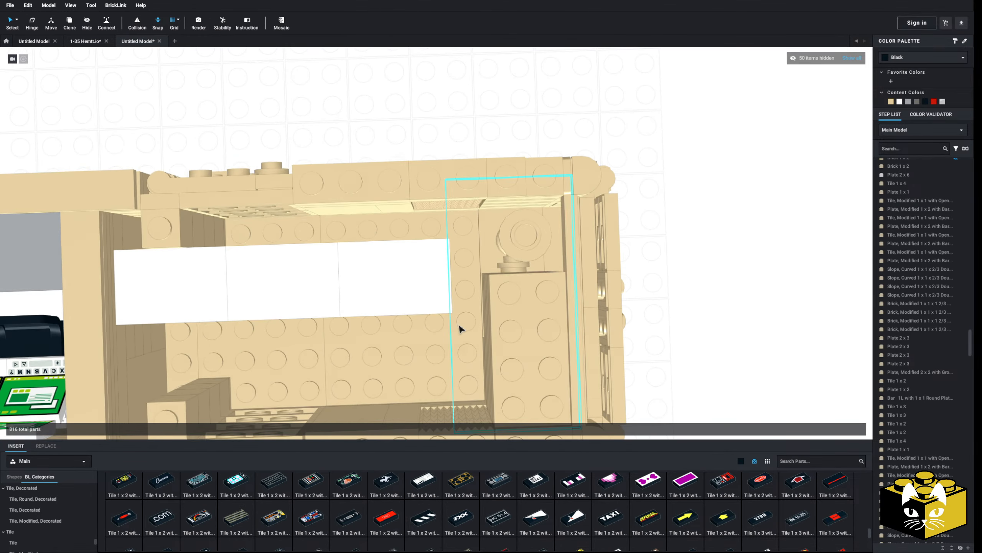
left_click(29, 497)
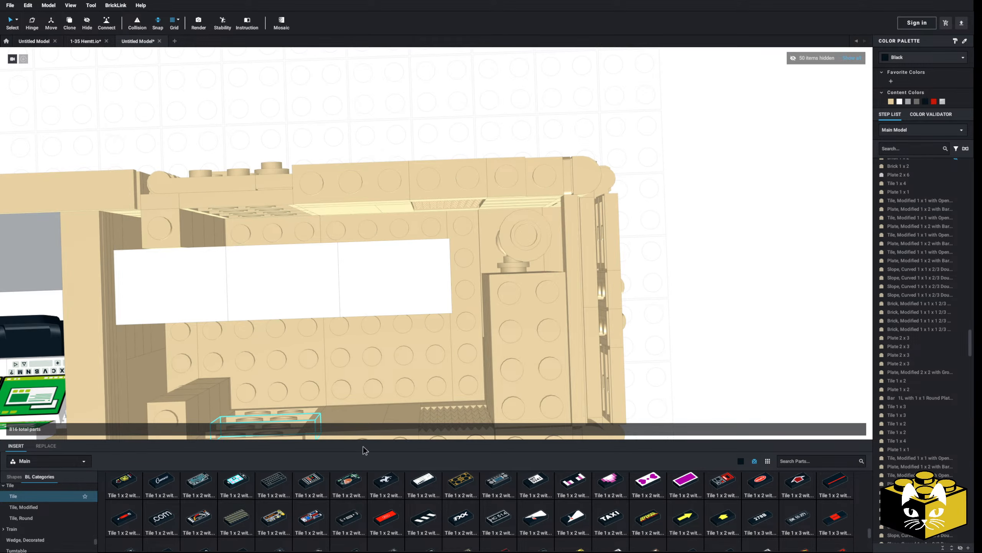
left_click(739, 461)
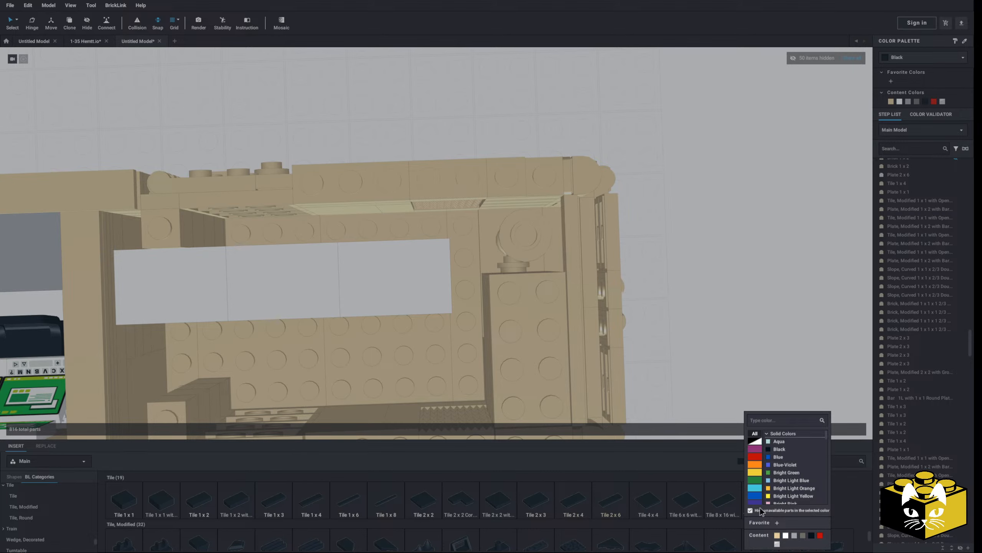
left_click(782, 503)
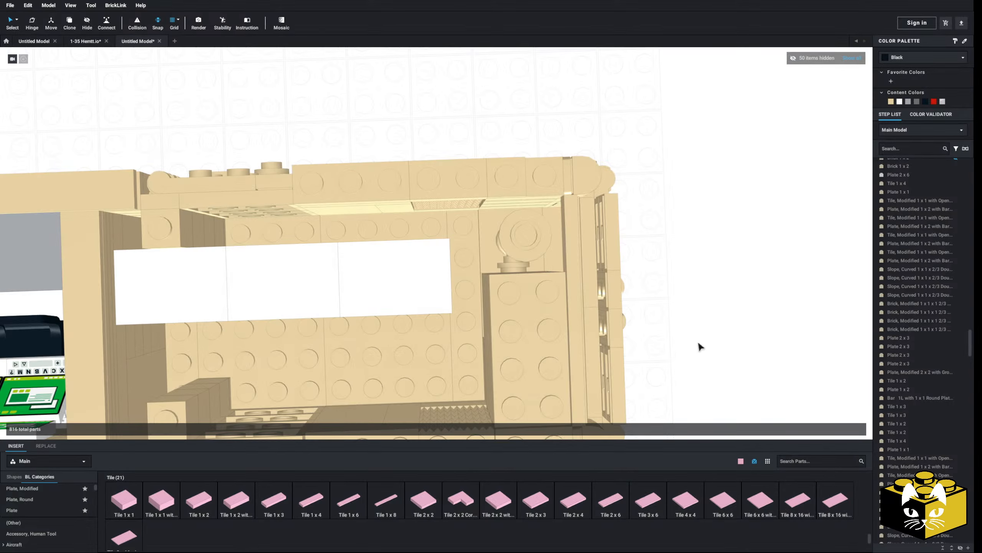
left_click_drag(357, 510, 345, 237)
right_click_drag(690, 300, 685, 282)
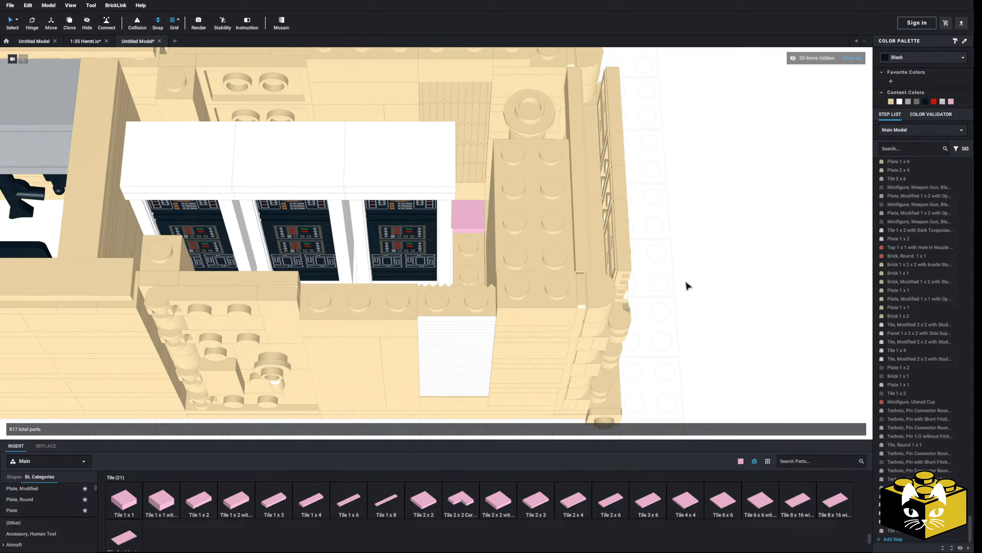
left_click_drag(208, 493, 462, 258)
right_click_drag(459, 262, 491, 252)
Step: Examine the BOC trailer cutaway in the reference image and compare it with the cabinet compartment from above
scroll(460, 252, "down", 5)
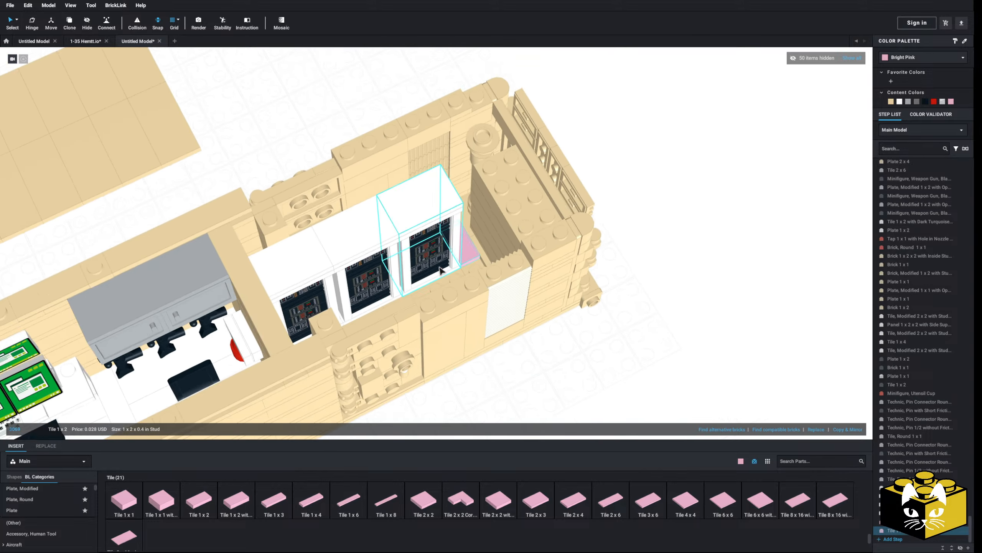
middle_click_drag(460, 252, 696, 248)
middle_click_drag(348, 240, 605, 311)
middle_click_drag(387, 325, 677, 344)
scroll(746, 359, "up", 2)
middle_click_drag(483, 329, 569, 369)
scroll(567, 370, "up", 5)
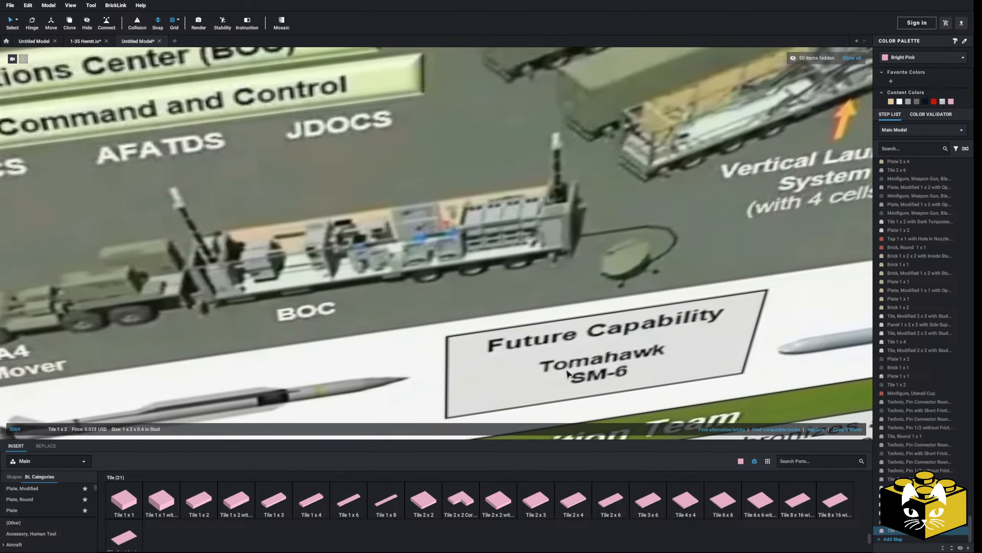
scroll(567, 369, "down", 8)
middle_click_drag(743, 381, 302, 296)
right_click_drag(302, 296, 420, 367)
scroll(424, 320, "up", 6)
mouse_move(465, 241)
right_mouse_down()
mouse_move(475, 222)
mouse_move(463, 259)
right_mouse_up()
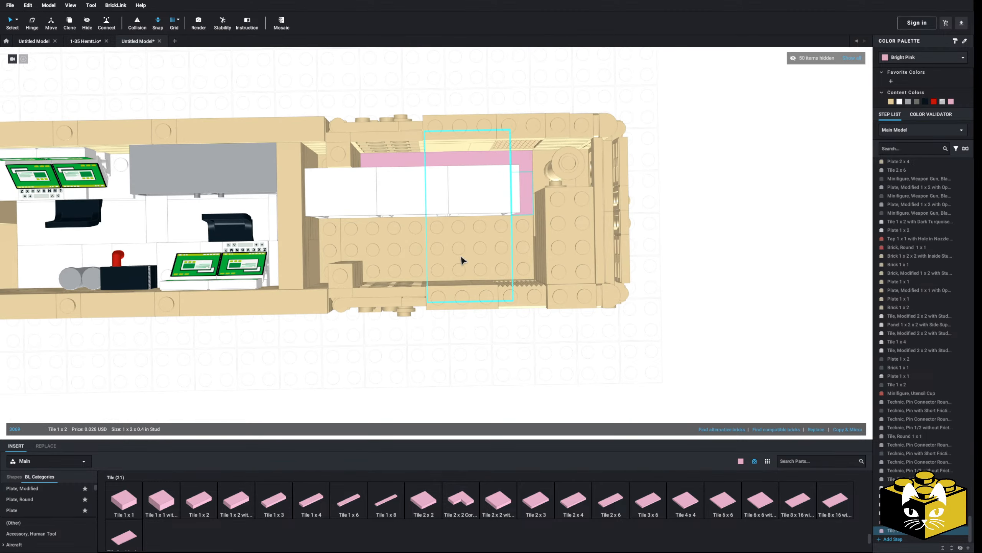
Step: Cover the compartment floor in front of the cabinets with a Bright Pink Tile 2 x 6 and a Tile 2 x 4 beside it
scroll(432, 270, "up", 3)
mouse_move(462, 259)
middle_mouse_down()
mouse_move(432, 270)
mouse_move(471, 276)
middle_mouse_up()
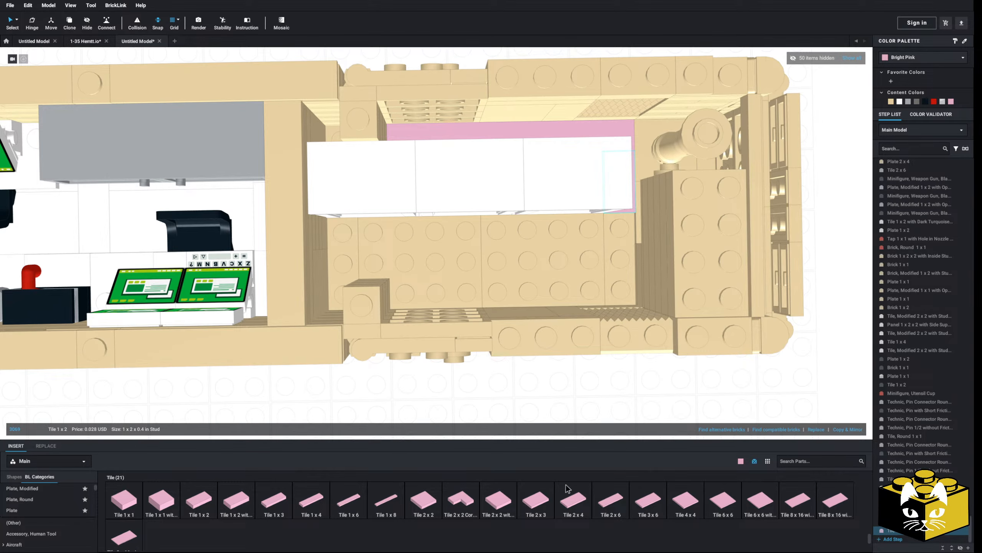
left_click(425, 500)
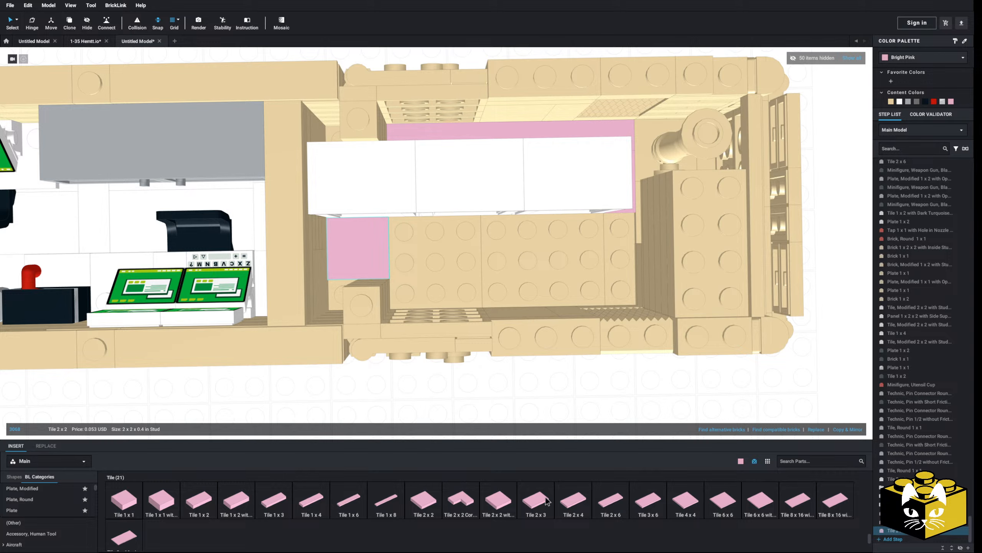
key("Delete")
left_click(610, 501)
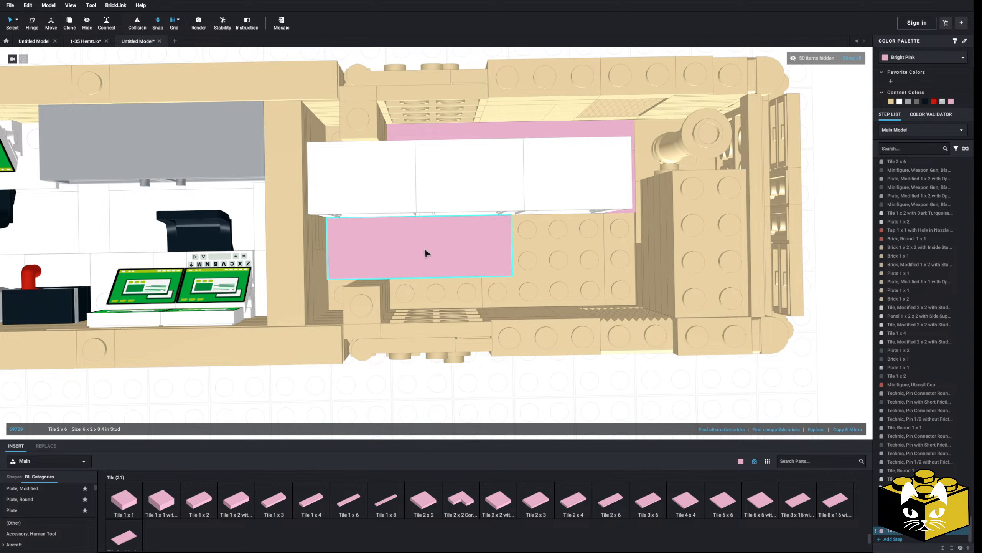
left_click(427, 253)
left_click(574, 500)
left_click(494, 248)
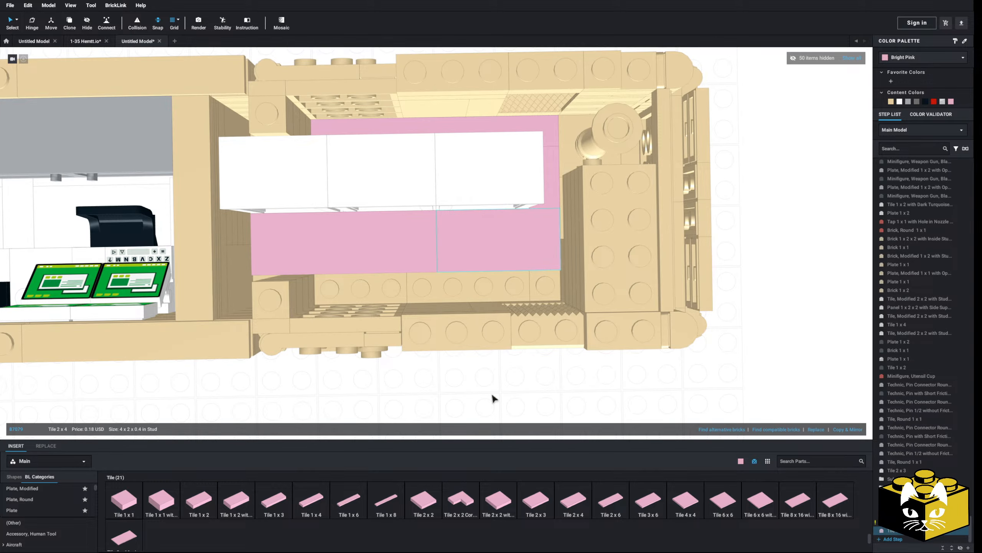
Step: Fill the remaining compartment floor with a Tile 1 x 8 along the front wall and a Tile 1 x 1 in each of the two inner corners
left_click(398, 498)
left_click(429, 291)
middle_click_drag(321, 323, 402, 340)
left_click(113, 490)
left_click(399, 166)
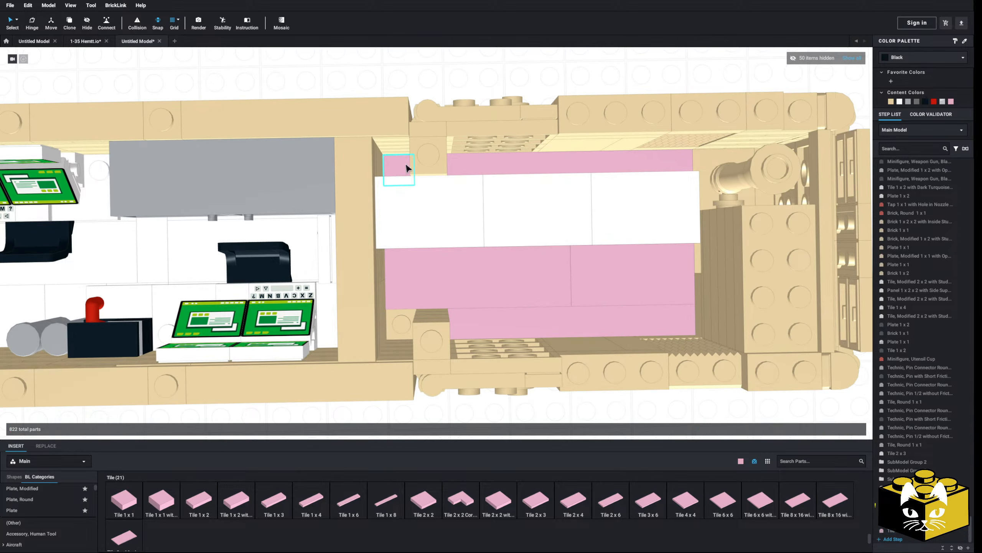
left_click(398, 332)
Step: Select all the Bright Pink floor tiles by color and recolor them White
scroll(407, 354, "down", 5)
left_click(408, 358)
right_click_drag(408, 358, 394, 329)
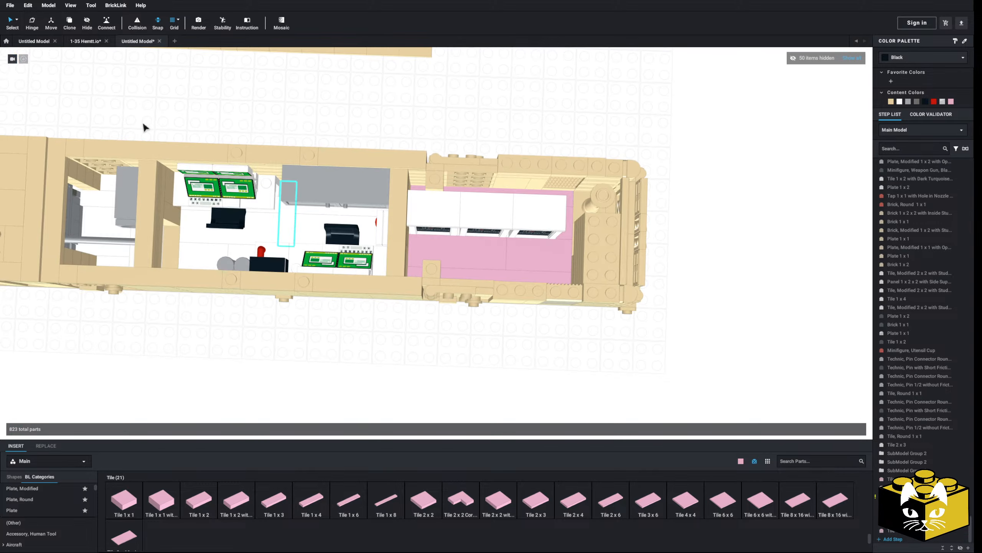
left_click(16, 20)
left_click(38, 35)
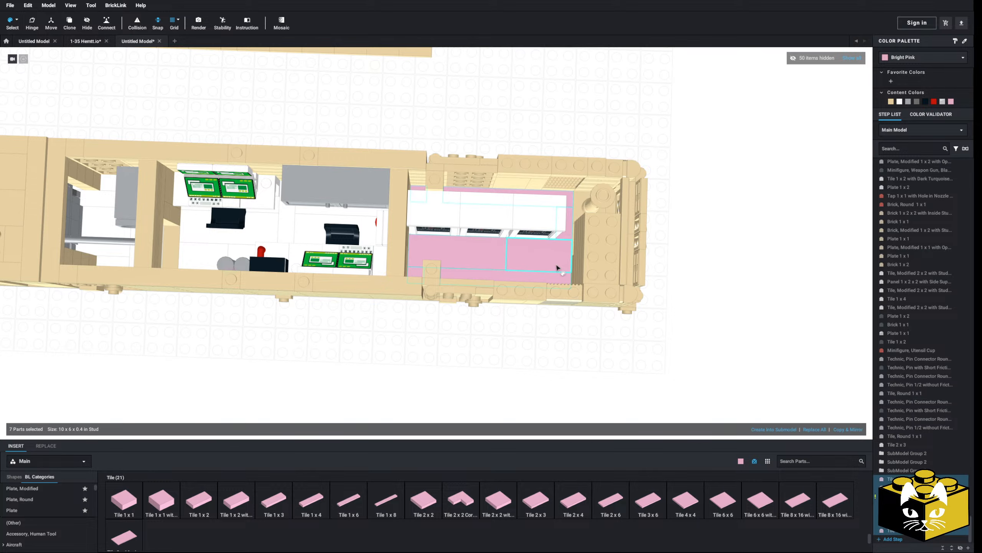
left_click(899, 101)
left_click(684, 230)
right_click_drag(684, 230, 695, 224)
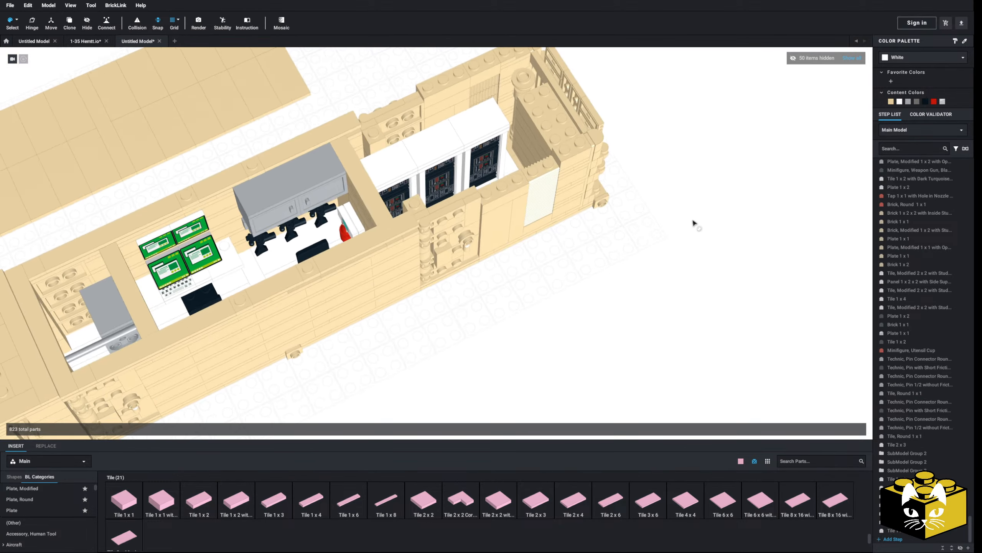
Step: Restore the default selection mode and unhide all the hidden shelter parts
middle_click_drag(693, 220, 706, 288)
right_click_drag(694, 285, 667, 268)
left_click(17, 20)
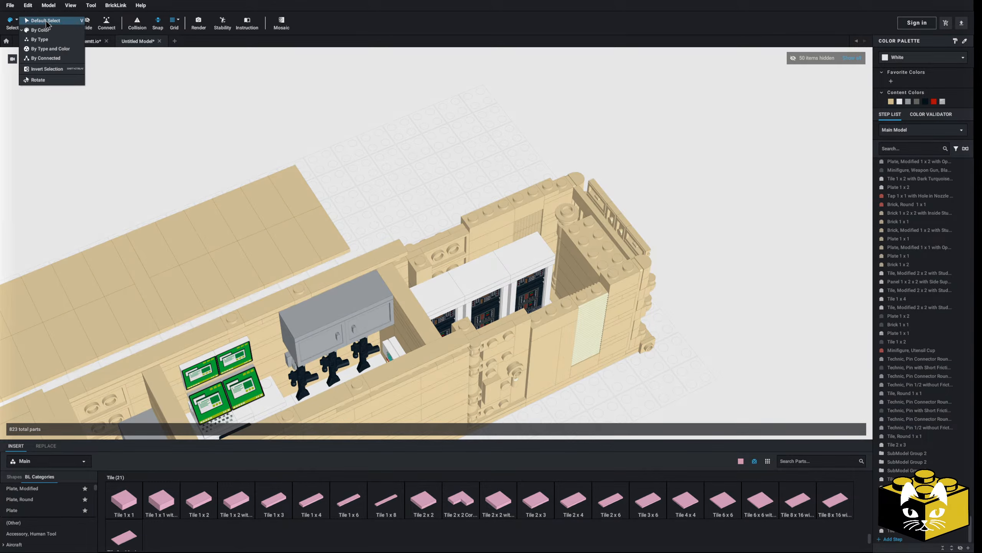
left_click(33, 20)
left_click(855, 58)
scroll(694, 232, "down", 5)
middle_click_drag(695, 233, 699, 213)
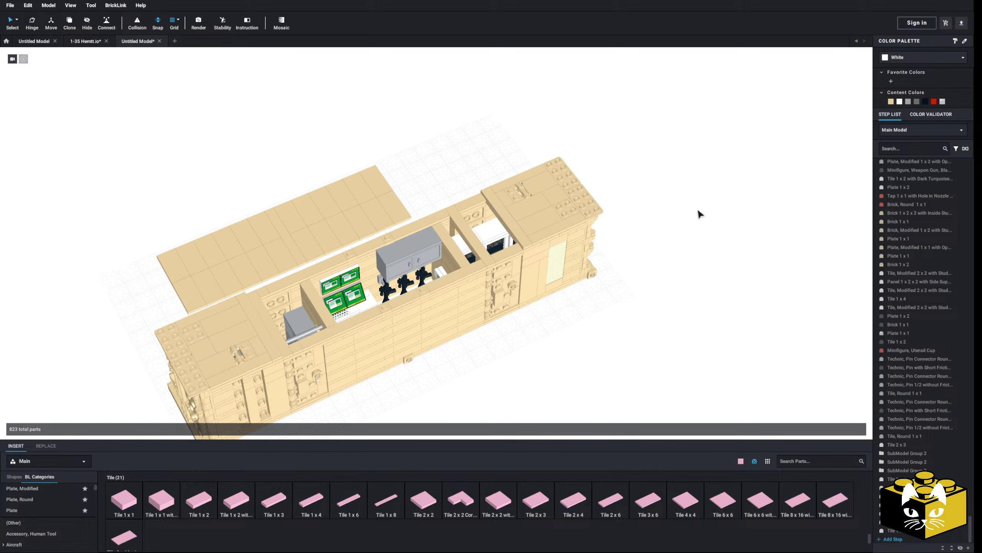
Step: Open the Color Validator and examine the replacement colors offered for the tan 75c09 Hose, Rigid 3mm parts on the end doors
right_click_drag(699, 213, 691, 211)
middle_click_drag(411, 350, 540, 327)
right_click_drag(458, 343, 458, 337)
scroll(457, 337, "up", 3)
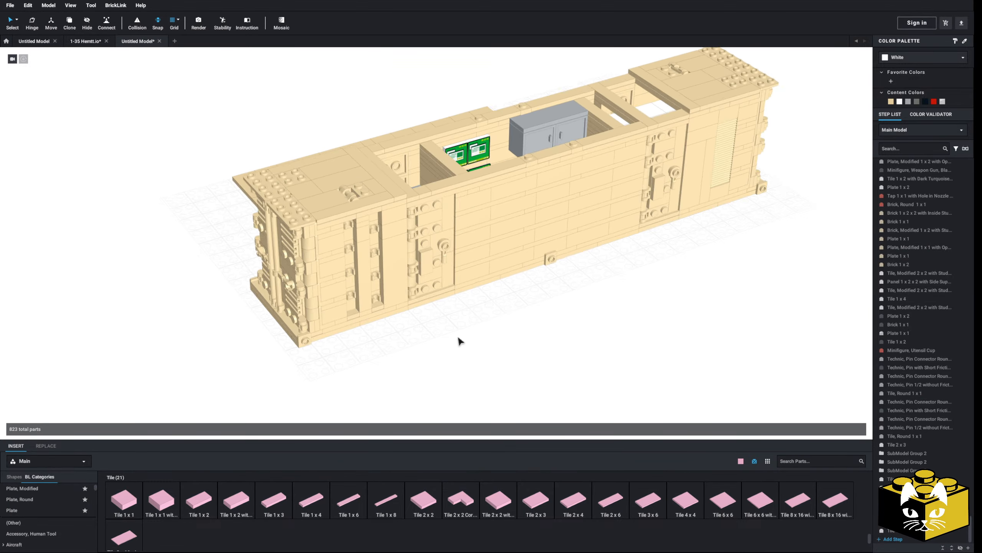
left_click(943, 115)
left_click(923, 175)
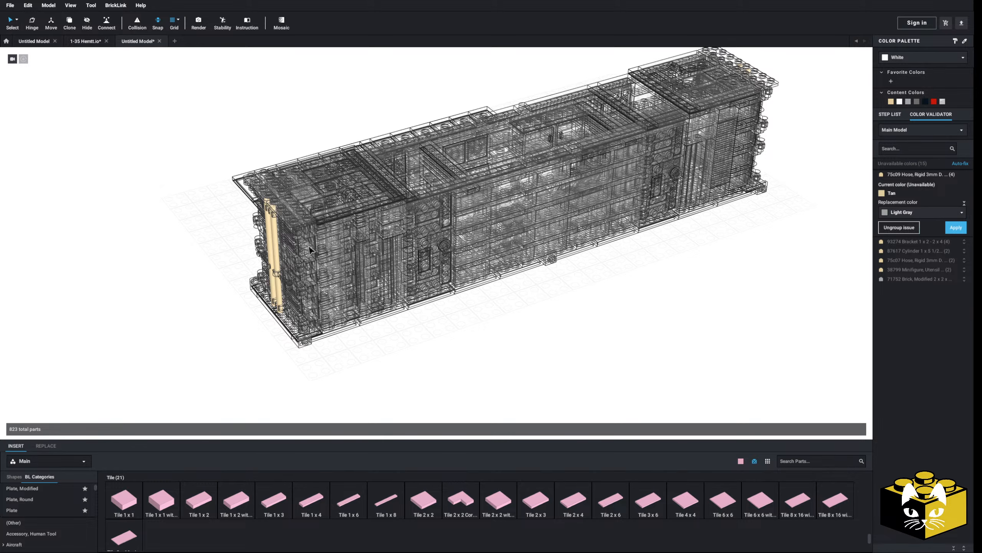
left_click(930, 213)
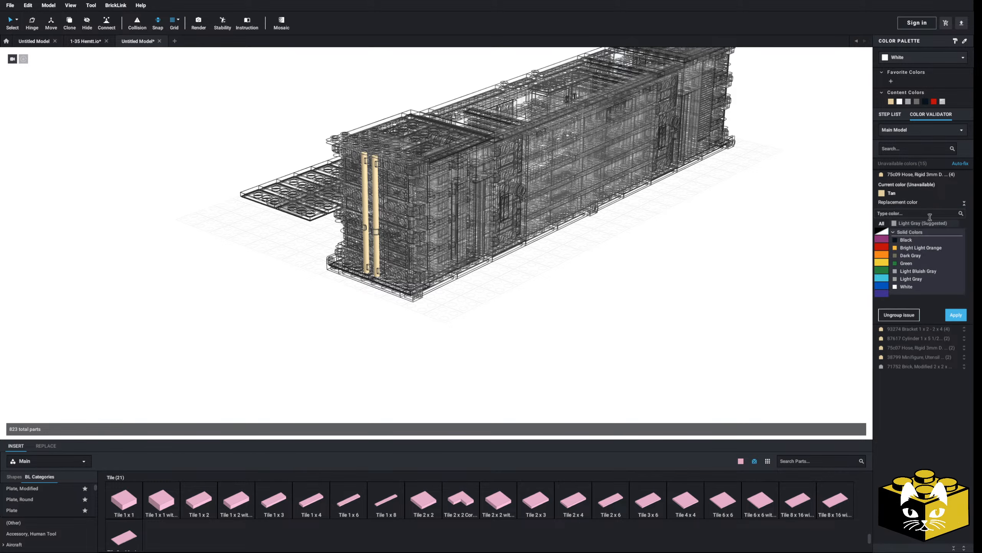
left_click(809, 262)
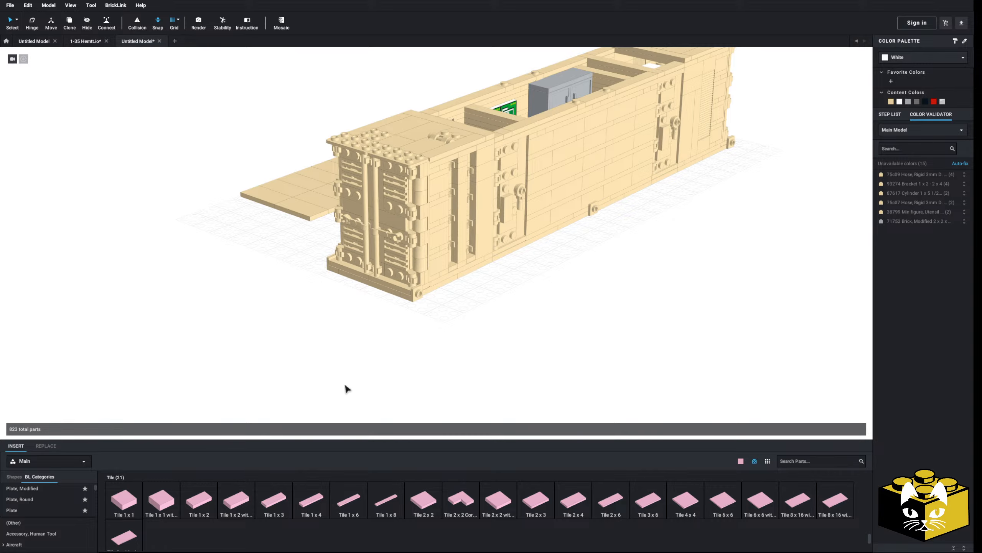
Step: Replace the unavailable Tan on the Bracket 1 x 2 - 2 x 4 parts at both roof ends with Light Bluish Gray
left_click(927, 185)
right_click_drag(680, 263, 667, 275)
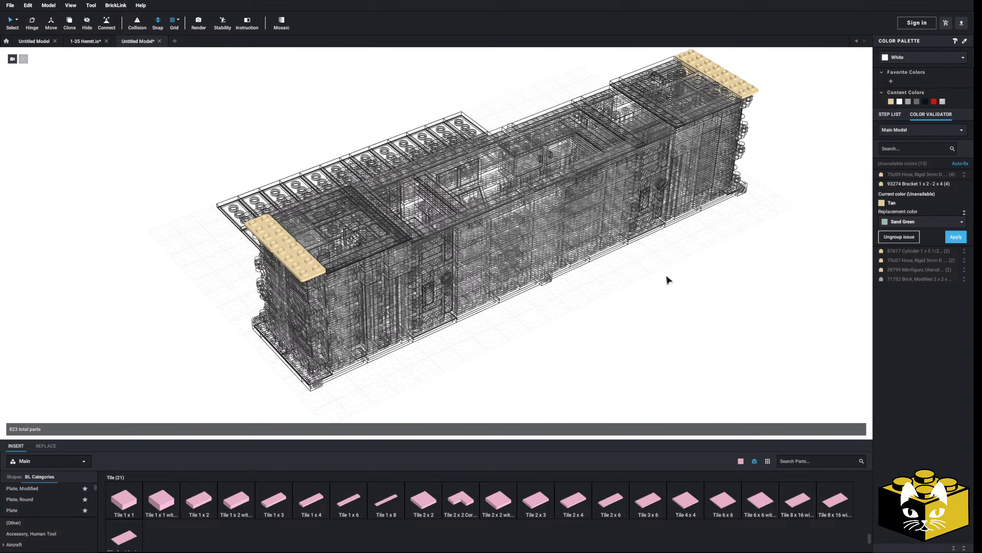
left_click(942, 217)
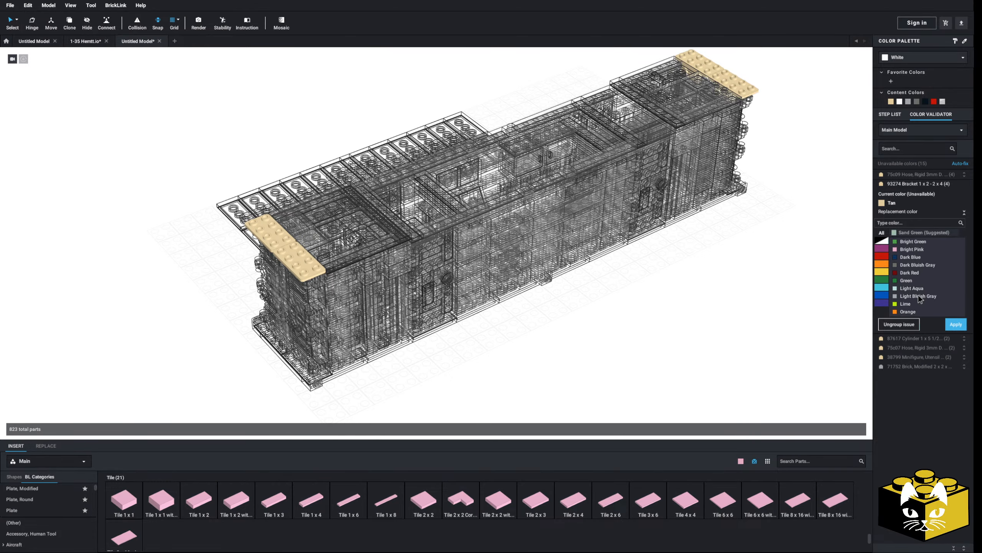
left_click(918, 295)
left_click(958, 236)
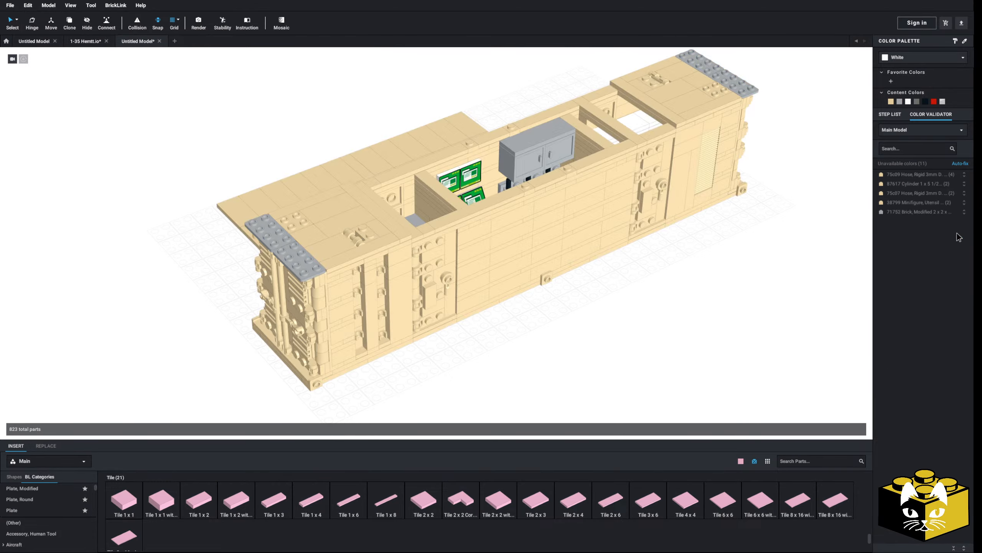
Step: Locate the flagged 87617 Cylinder 1 x 5 1/2 parts in the shelter and inspect the end doors in front of them
left_click(918, 183)
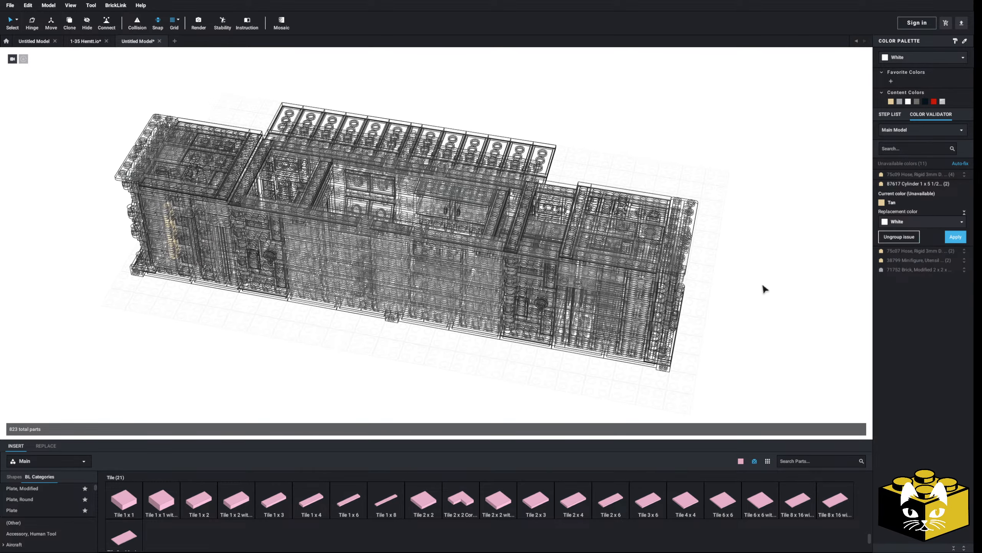
left_click(764, 289)
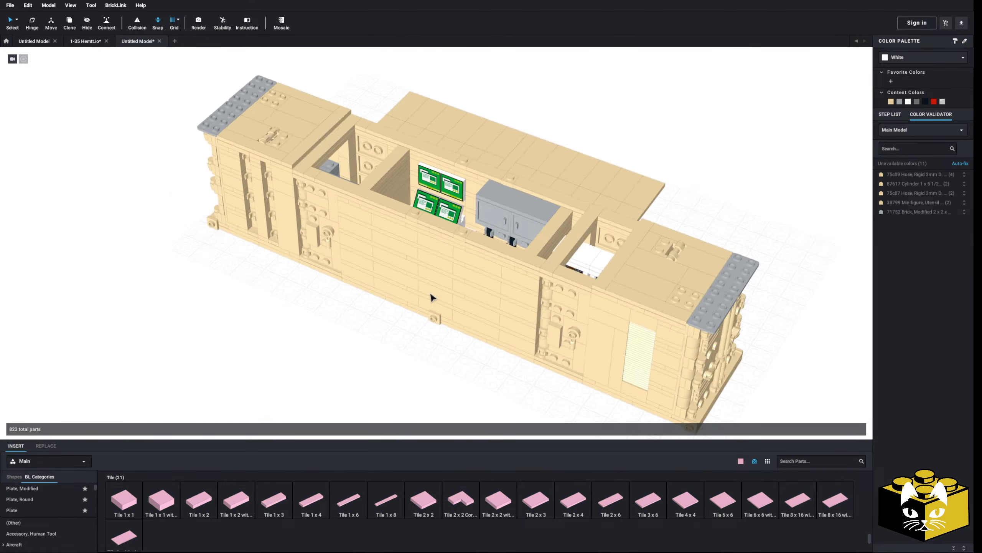
right_click_drag(431, 297, 391, 305)
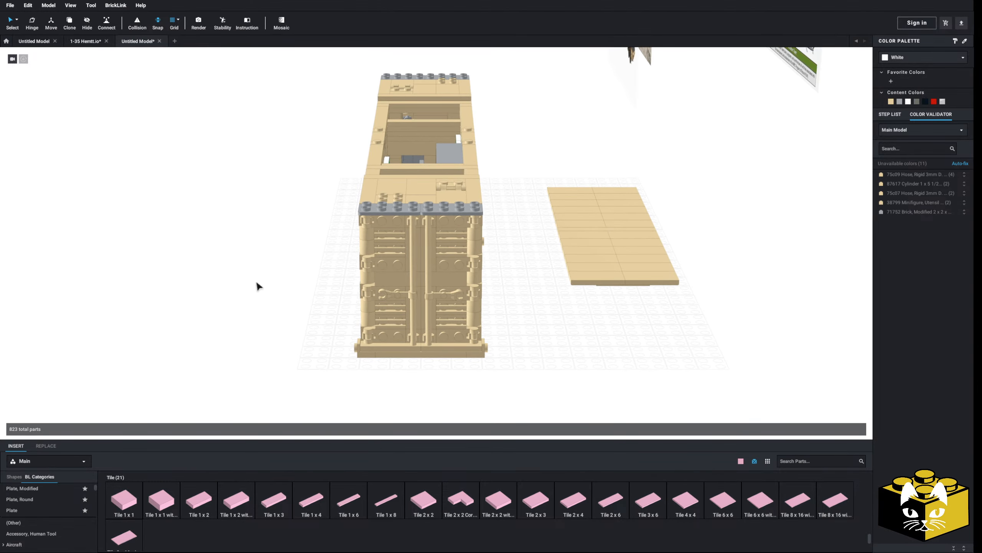
middle_click_drag(256, 283, 280, 281)
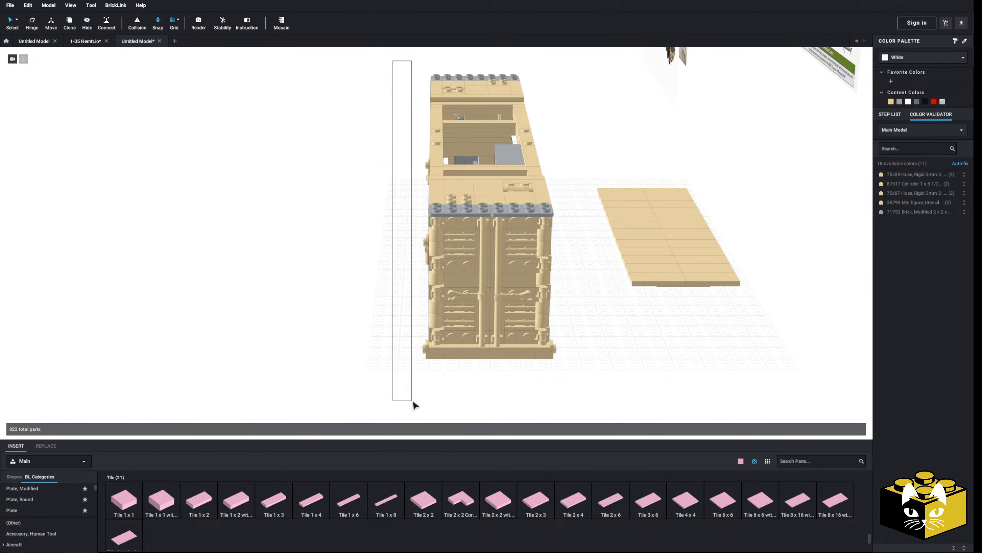
right_click_drag(412, 404, 301, 341)
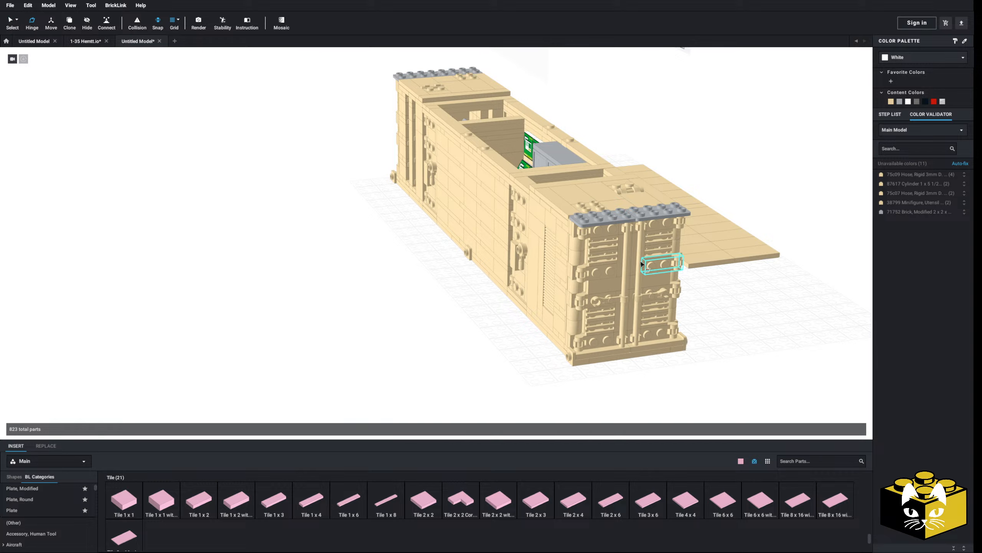
Step: Select one end door with all its hinged parts and hide it
left_click(604, 272)
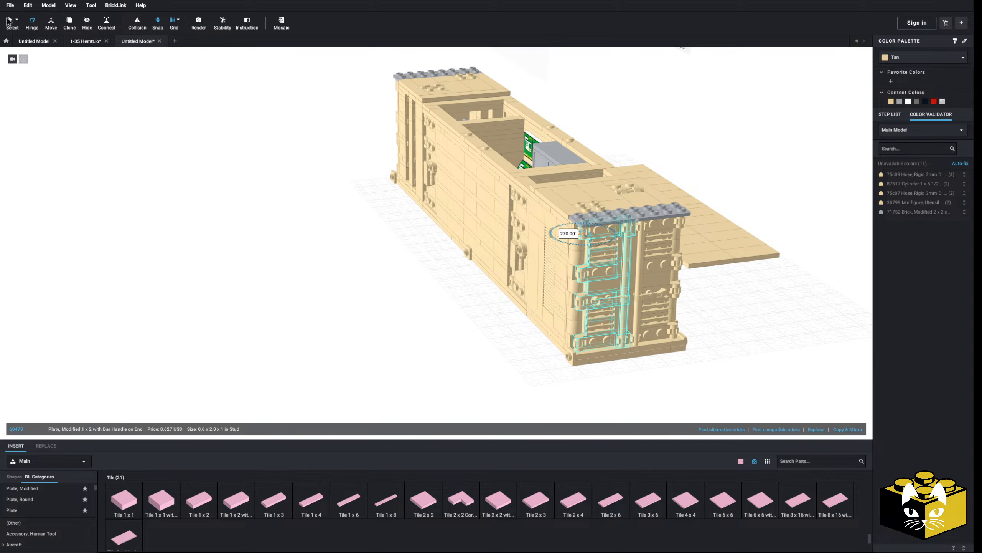
right_click(614, 286)
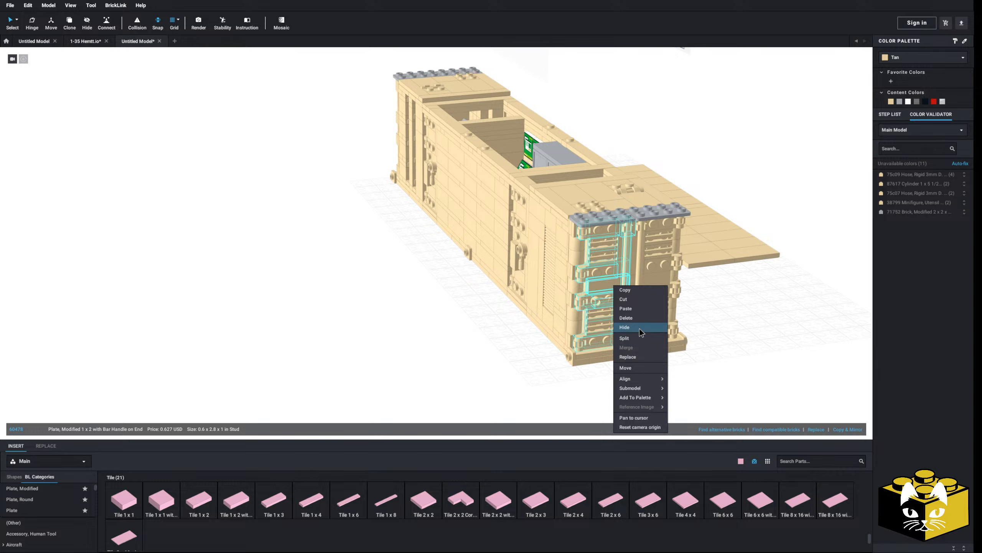
left_click(624, 327)
scroll(657, 325, "up", 5)
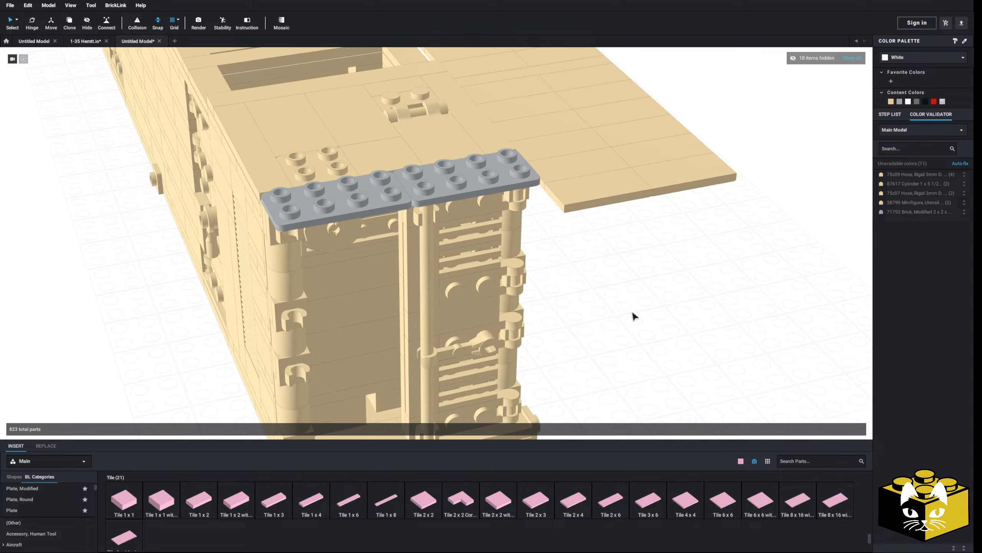
Step: Try to select the remaining end door through its hinge connection and hide it
left_click(17, 19)
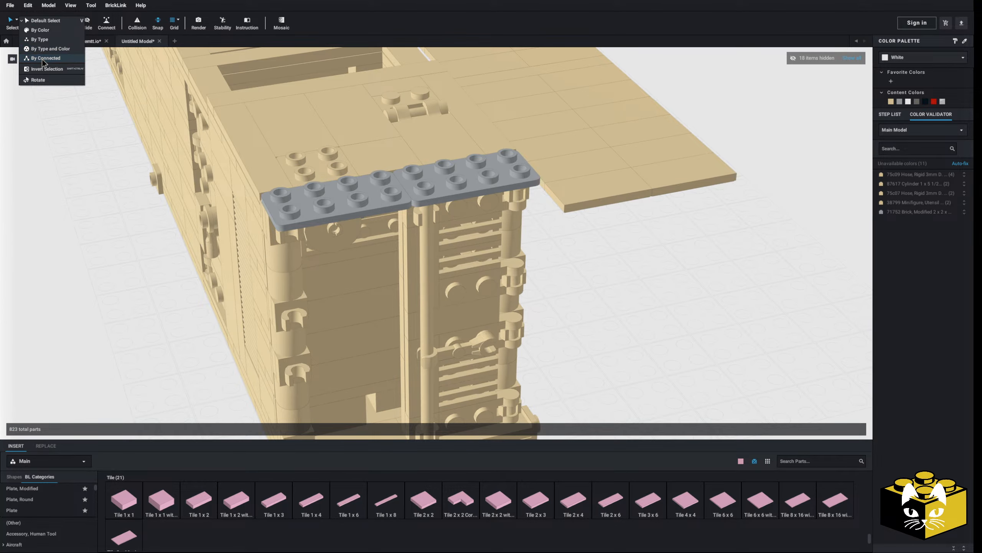
left_click(44, 59)
left_click(17, 22)
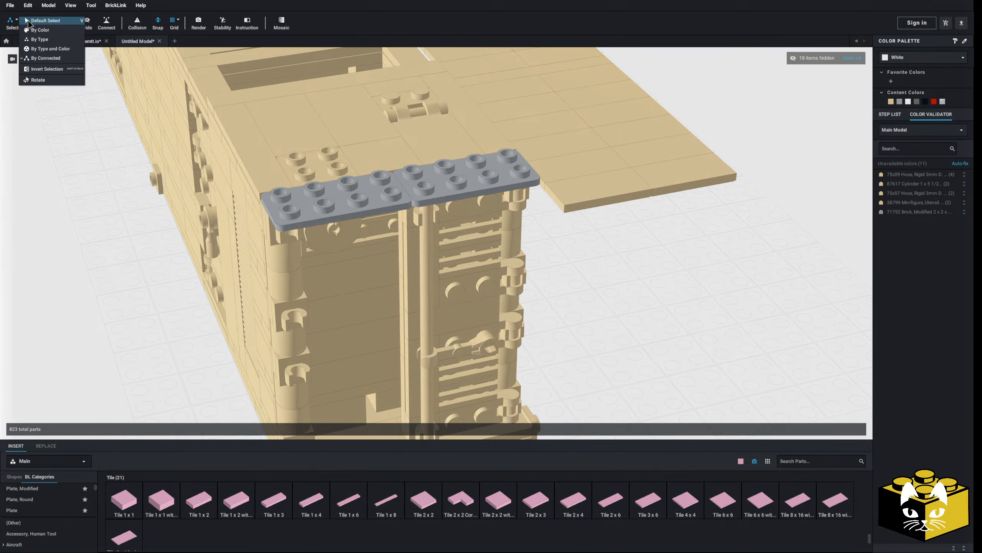
left_click(33, 26)
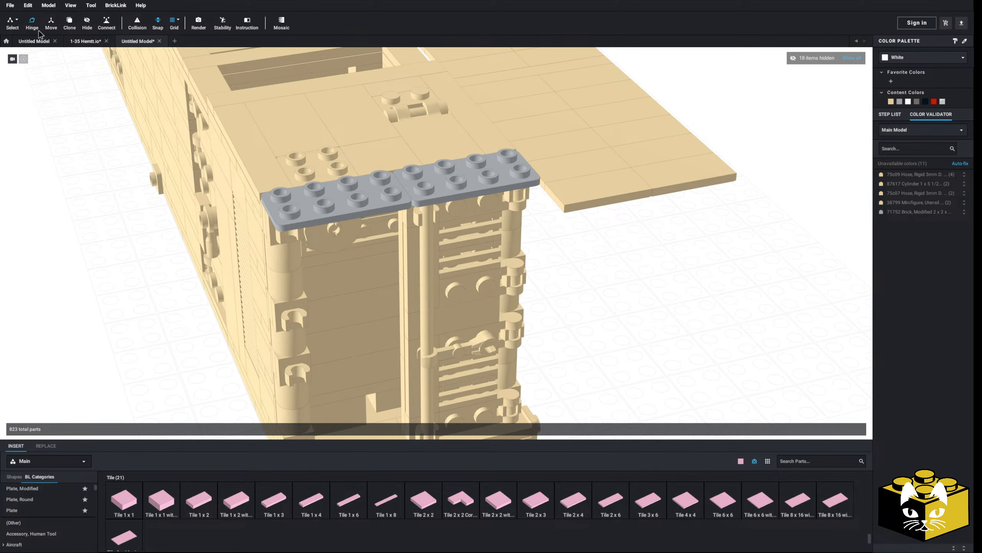
left_click(462, 196)
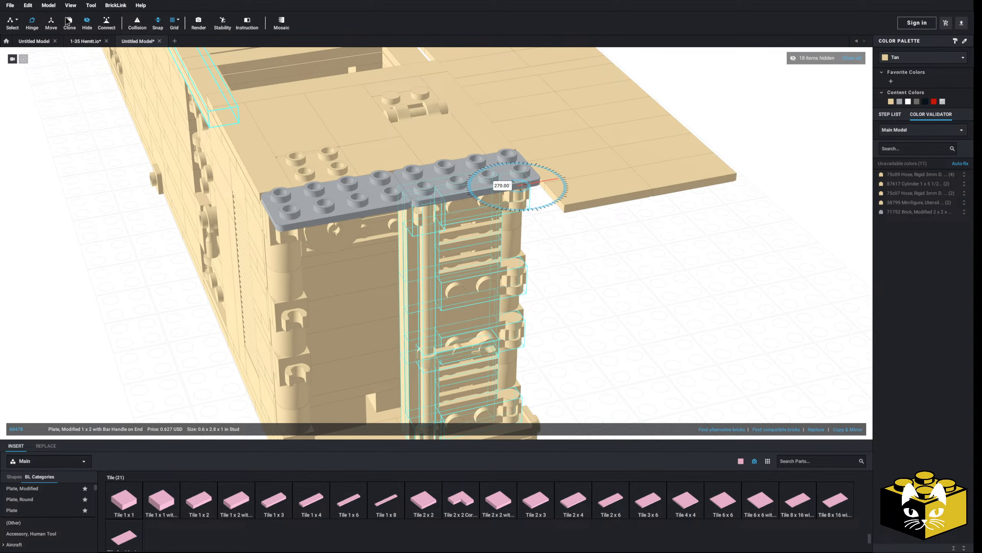
left_click(15, 24)
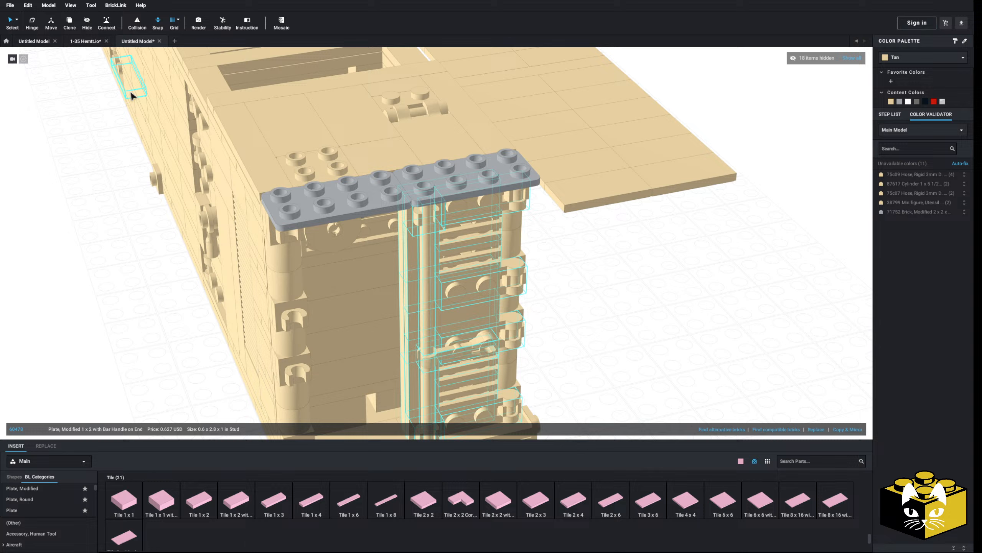
right_click(507, 229)
left_click(620, 281)
Step: Select the remaining door, hinge and roof-edge parts at the shelter's open end together and hide them
scroll(632, 278, "down", 5)
right_click_drag(632, 277, 410, 289)
left_click(585, 283)
scroll(571, 291, "up", 4)
middle_click_drag(410, 289, 455, 296)
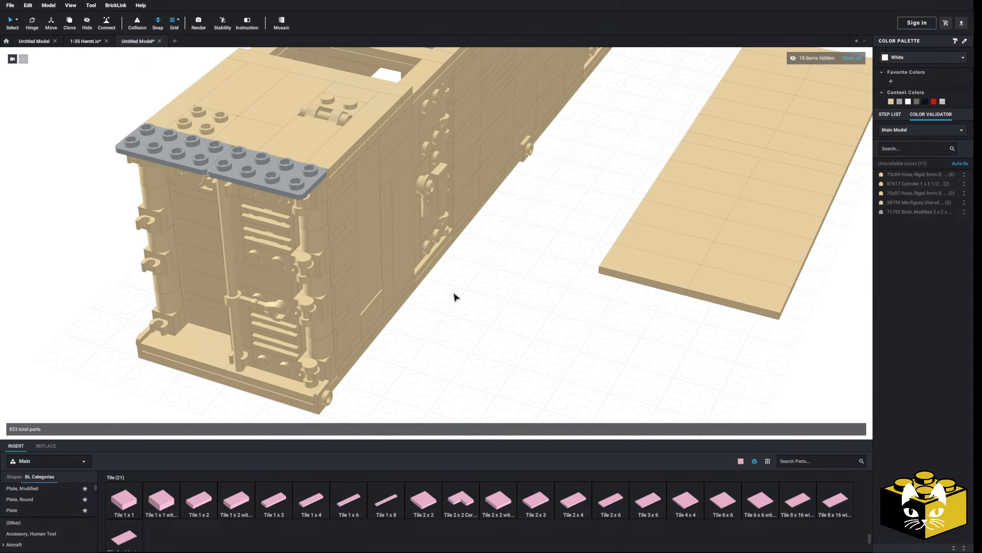
right_click_drag(456, 296, 421, 340)
middle_click_drag(421, 340, 437, 339)
left_click_drag(167, 58, 282, 380)
right_click(277, 281)
left_click(307, 341)
Step: Recolor the exposed Cylinder 1 x 5 1/2 with Bar Handle and the two round parts on top of it Black
right_click_drag(307, 340, 526, 305)
scroll(480, 295, "up", 4)
left_click(386, 289)
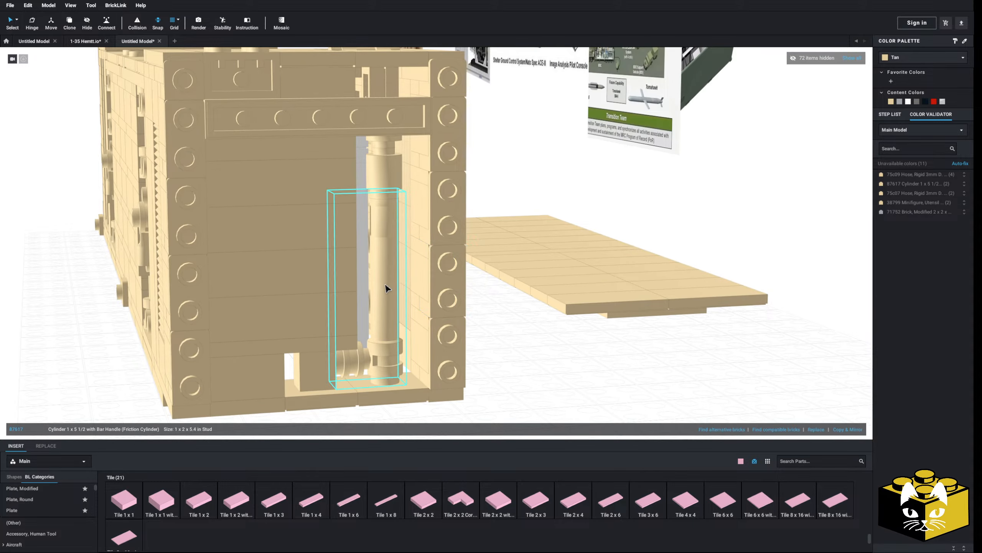
left_click(926, 101)
right_click_drag(851, 163, 399, 122)
left_click(389, 165)
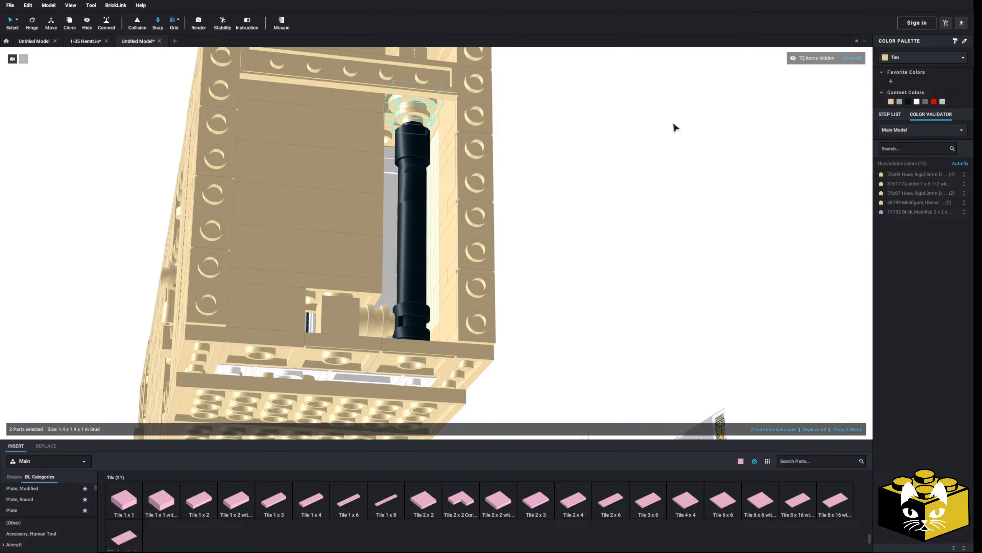
left_click(909, 102)
left_click(698, 181)
Step: Compare the black mast with the vehicle reference pictures and recolor the round saucer at its top White
right_click_drag(698, 181, 669, 232)
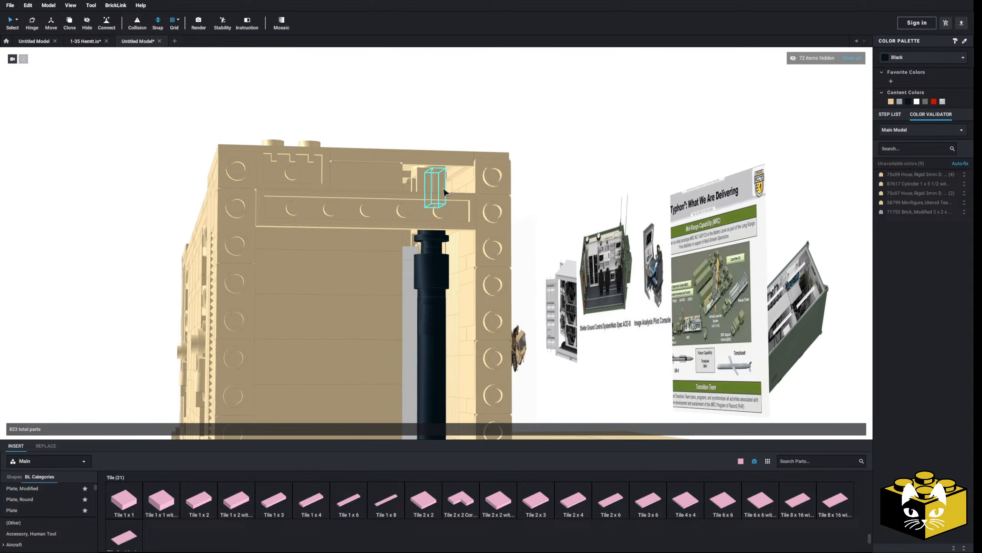
left_click(430, 188)
right_click_drag(430, 188, 695, 373)
left_click(425, 185, "ctrl")
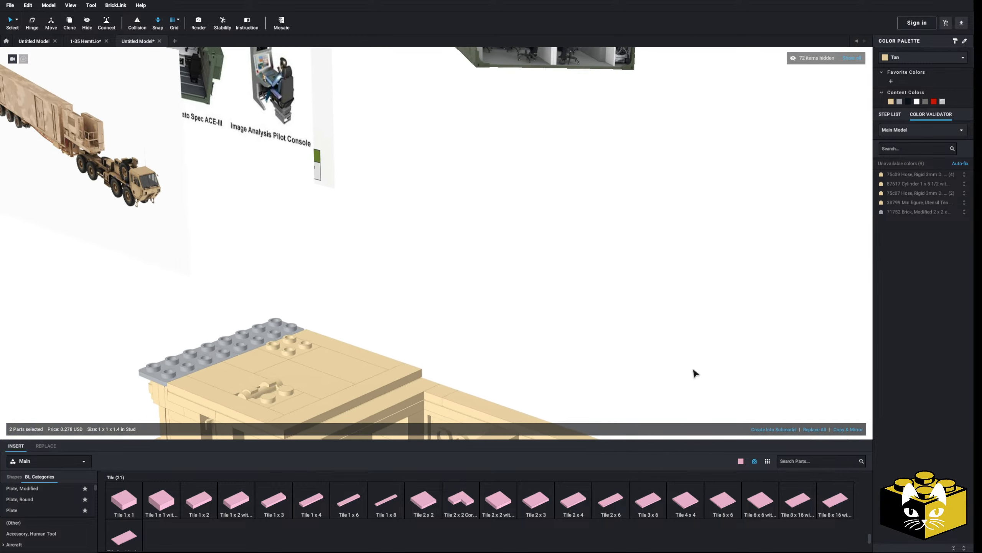
middle_click_drag(456, 269, 843, 492)
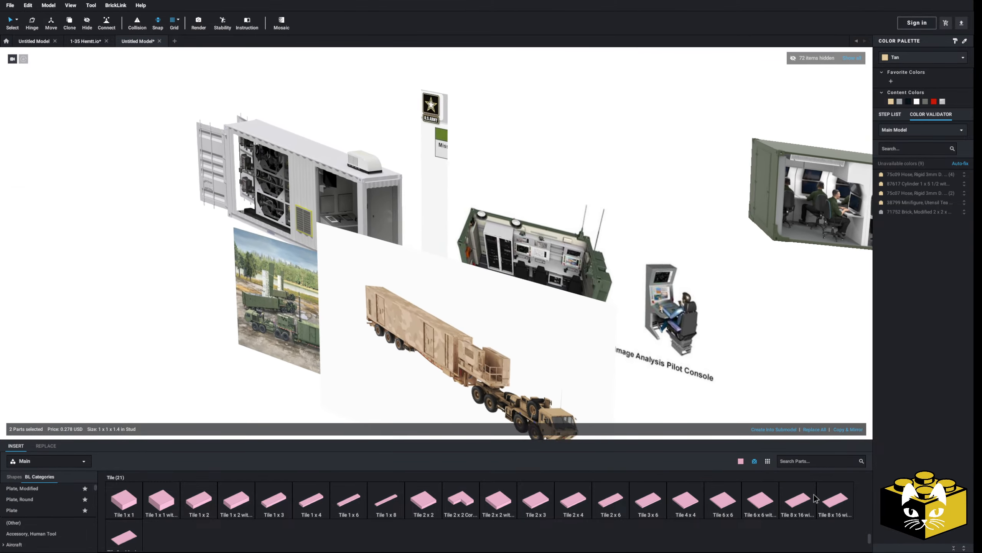
right_click_drag(638, 306, 564, 301)
middle_click_drag(565, 301, 890, 375)
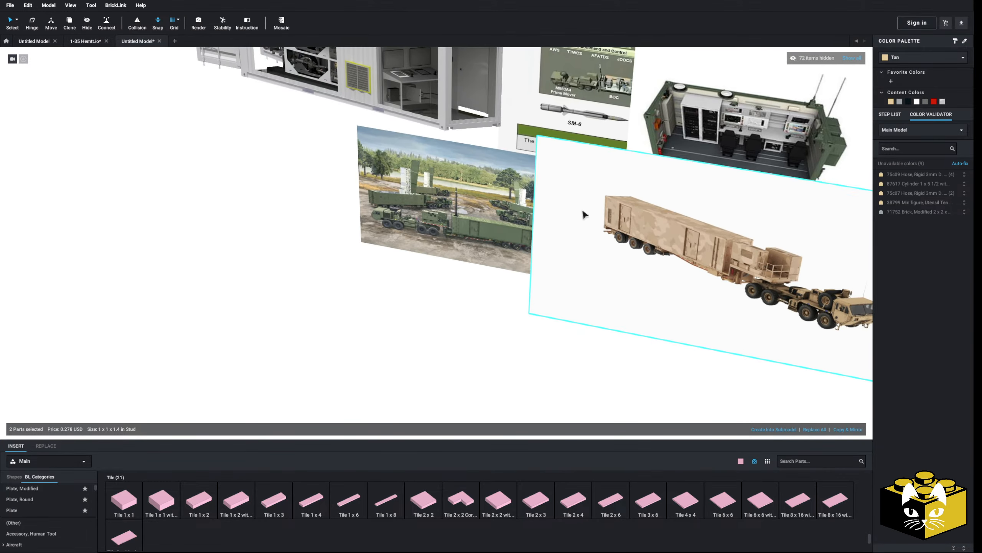
scroll(565, 209, "up", 3)
scroll(467, 172, "down", 10)
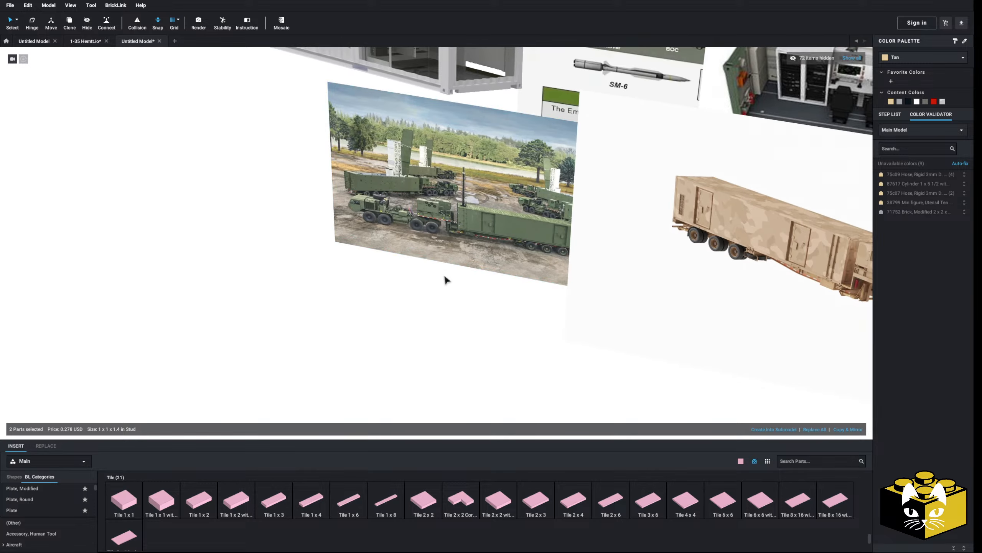
right_click_drag(462, 249, 302, 153)
scroll(298, 120, "up", 4)
scroll(301, 153, "up", 3)
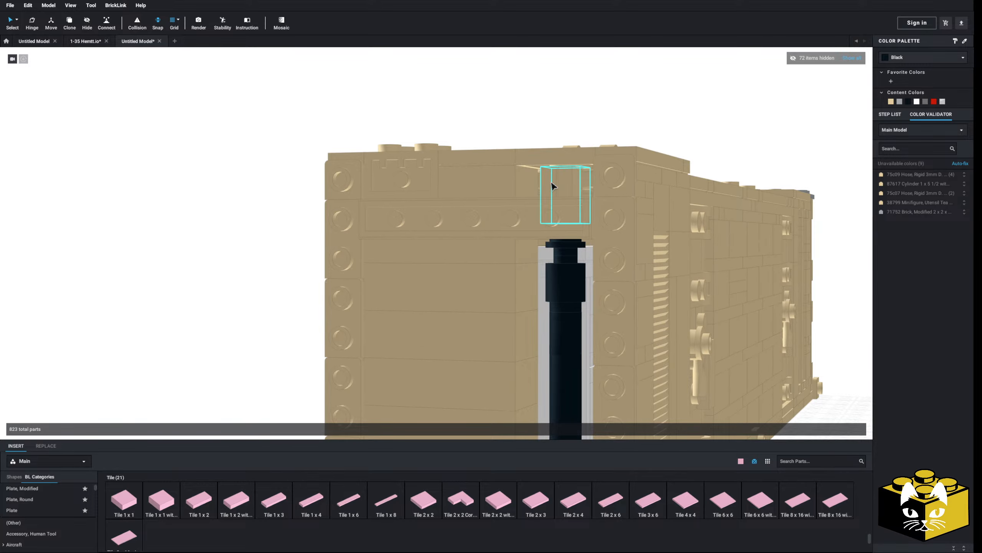
mouse_move(553, 186)
right_mouse_down()
mouse_move(520, 268)
mouse_move(559, 186)
right_mouse_up()
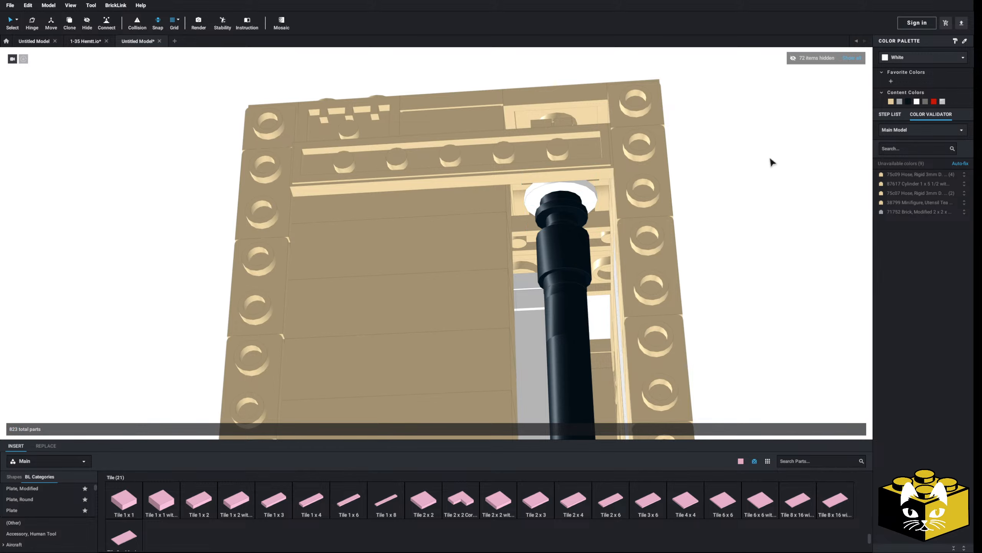
Step: Select the door and hinge parts covering the second mast at the shelter's other end and hide them
scroll(770, 160, "down", 3)
right_click_drag(699, 197, 625, 196)
left_click_drag(612, 154, 531, 386)
right_click(538, 353)
left_click(559, 395)
right_click_drag(598, 381, 572, 335)
scroll(530, 325, "up", 5)
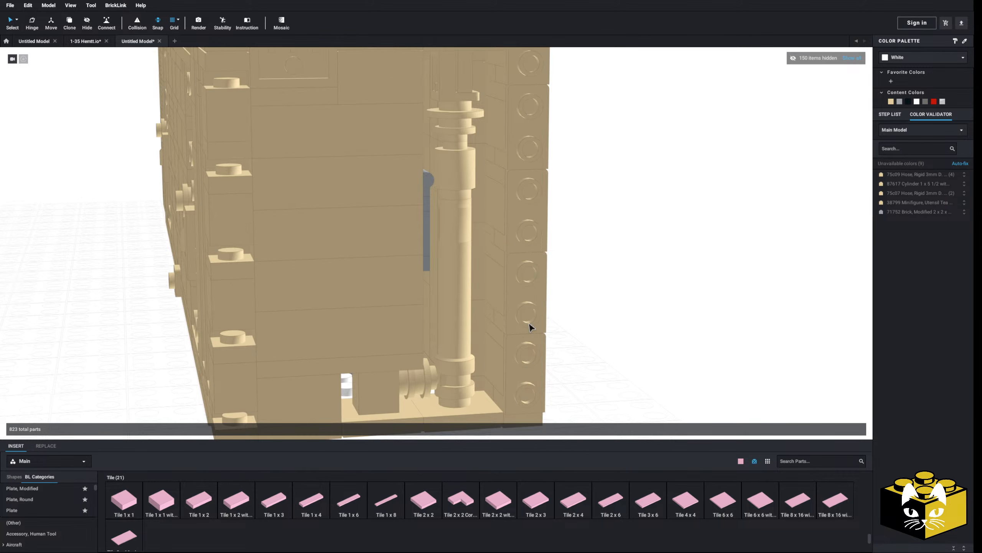
Step: Recolor the second mast's cylinder and the round part above it Black, and its tea saucer White
left_click(443, 248)
left_click(908, 101)
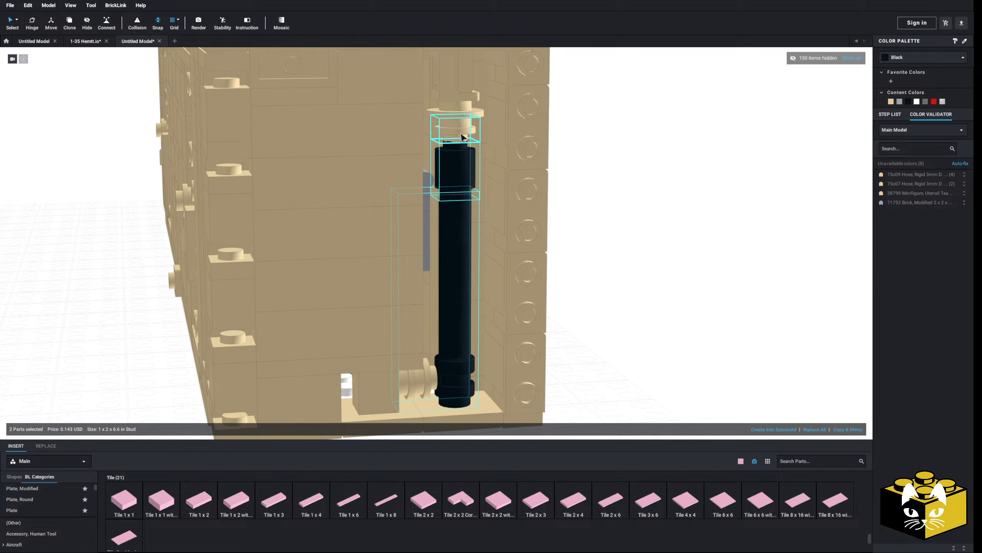
left_click(907, 102)
left_click(706, 217)
right_click_drag(706, 217, 645, 259)
left_click(917, 101)
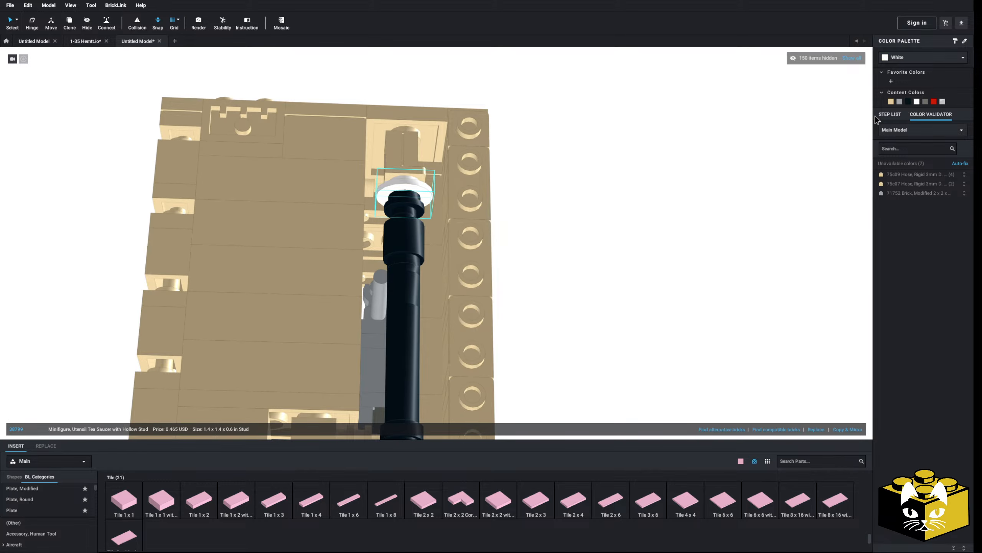
left_click(570, 278)
Step: Open the flagged 75c09 Hose, Rigid 3mm issue in the Color Validator and examine the model for the affected parts
middle_click_drag(570, 280, 571, 211)
scroll(570, 211, "down", 3)
left_click(912, 174)
right_click_drag(696, 222, 777, 248)
scroll(667, 240, "down", 3)
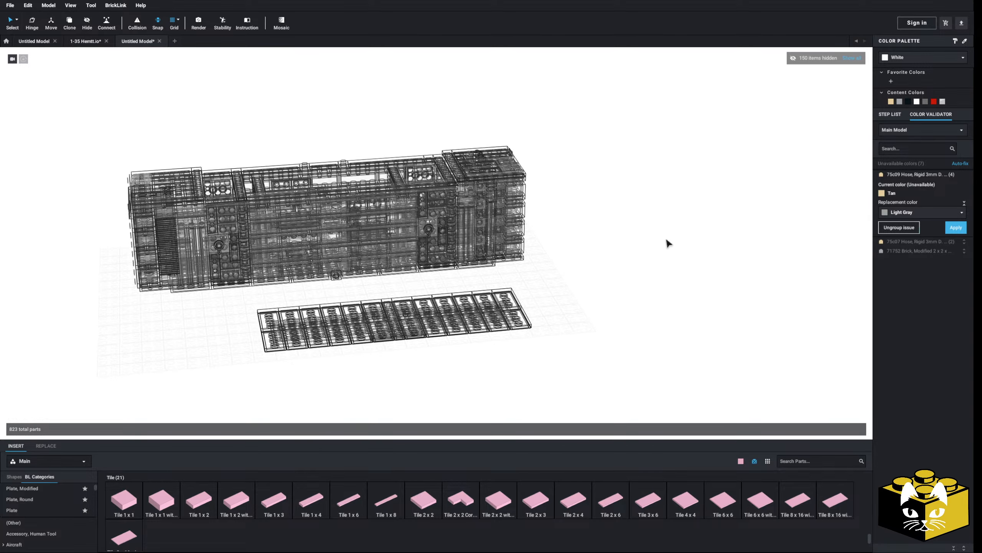
right_click_drag(668, 240, 674, 236)
left_click(658, 200)
middle_click_drag(623, 202, 674, 217)
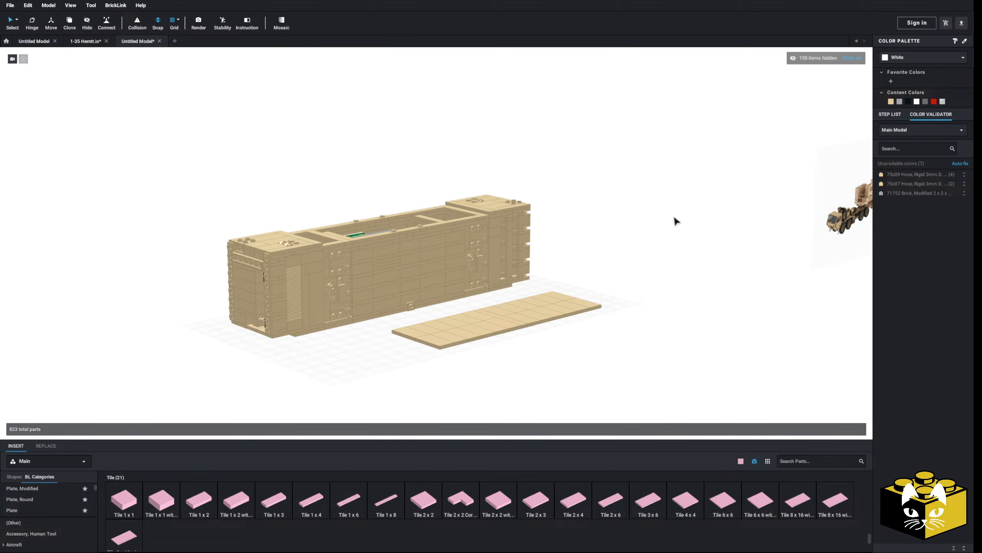
Step: Locate the flagged 71752 Brick, Modified 2 x 2 parts in the gray unit behind the partition and recolor them Black
left_click(934, 194)
right_click_drag(669, 213, 702, 266)
middle_click_drag(702, 266, 766, 237)
scroll(664, 289, "up", 5)
right_click_drag(662, 290, 699, 272)
left_click(457, 315)
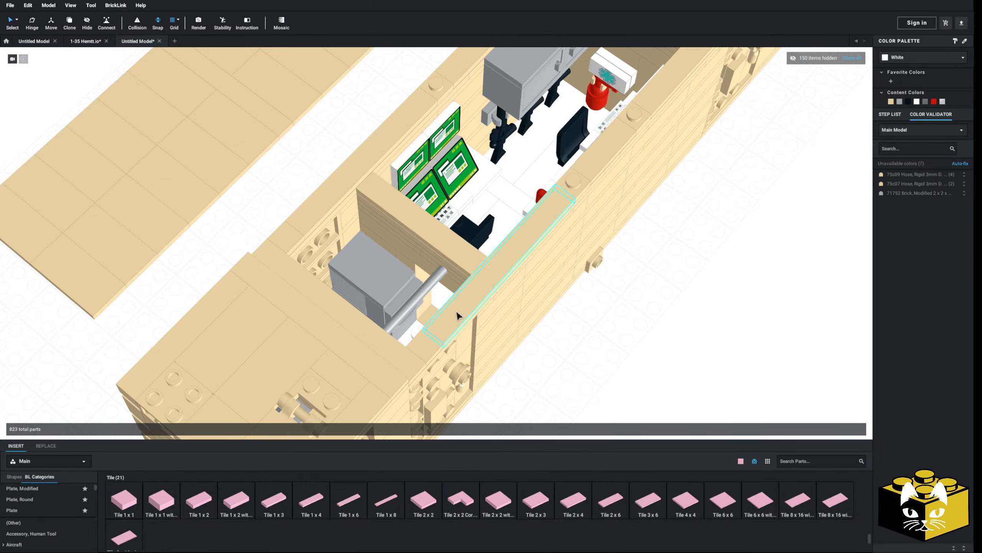
left_click(366, 309)
left_click(923, 57)
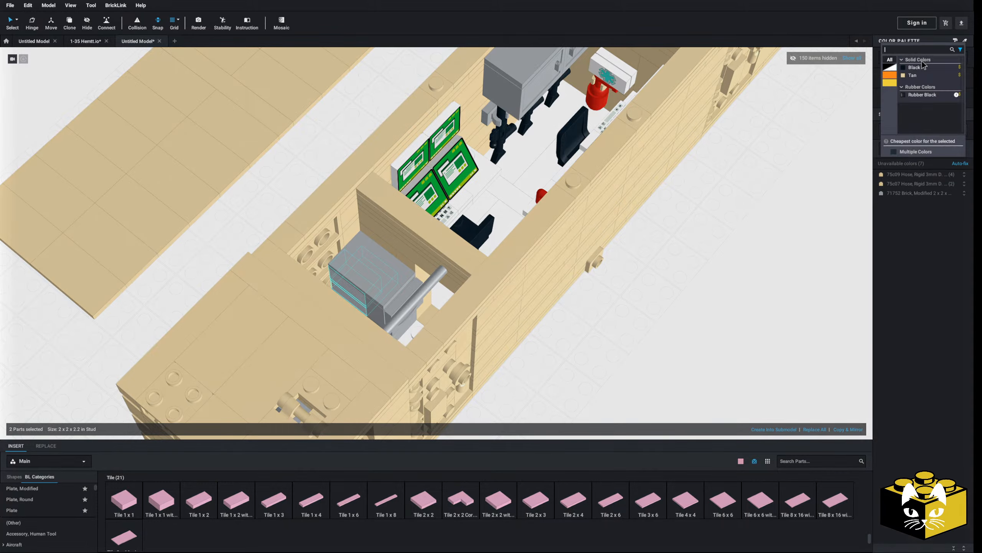
left_click(915, 69)
left_click(726, 268)
right_click_drag(727, 269, 729, 253)
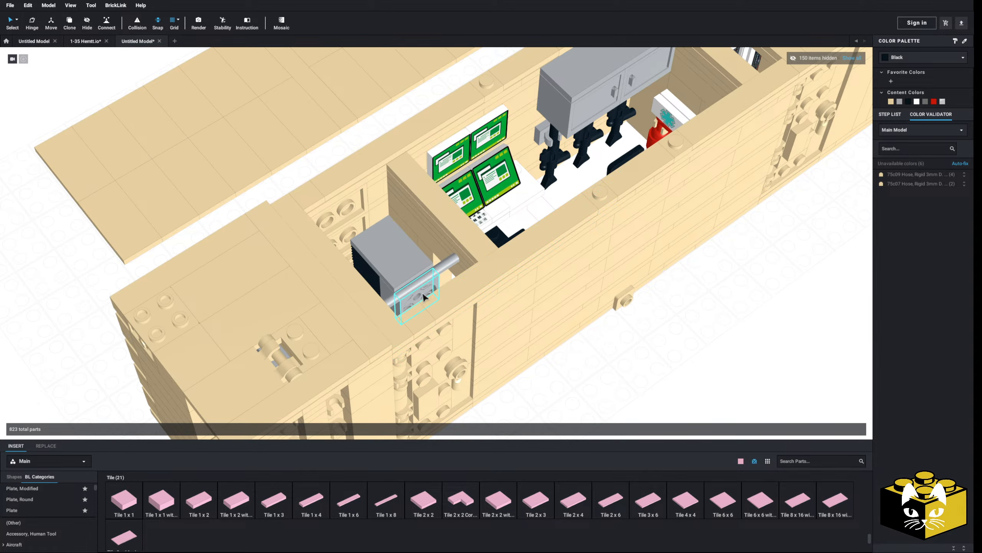
Step: Show all hidden parts and move the detached roof section farther away from the shelter
scroll(741, 323, "down", 10)
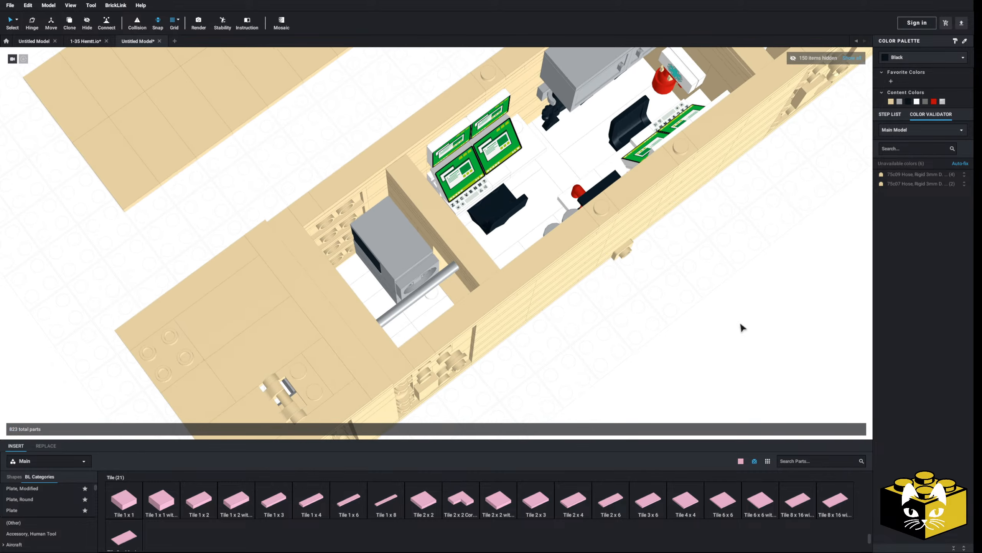
right_click_drag(716, 317, 725, 312)
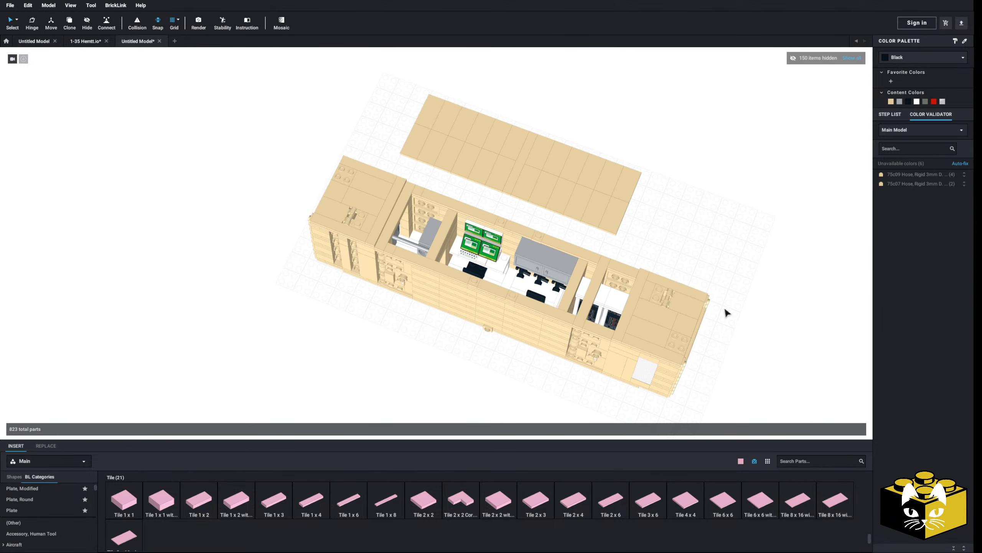
left_click(857, 58)
mouse_move(753, 227)
right_mouse_down()
mouse_move(781, 212)
mouse_move(750, 242)
right_mouse_up()
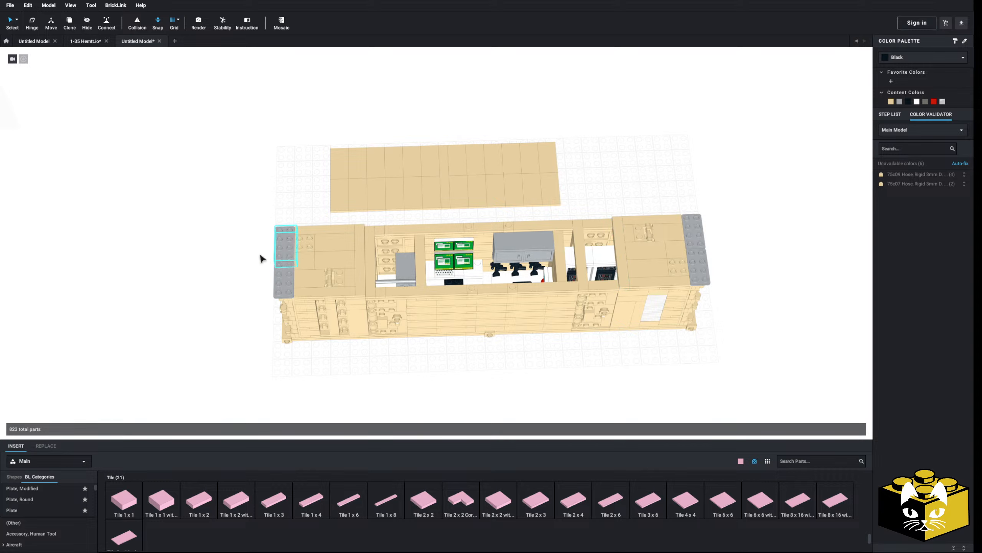
middle_click_drag(196, 231, 193, 248)
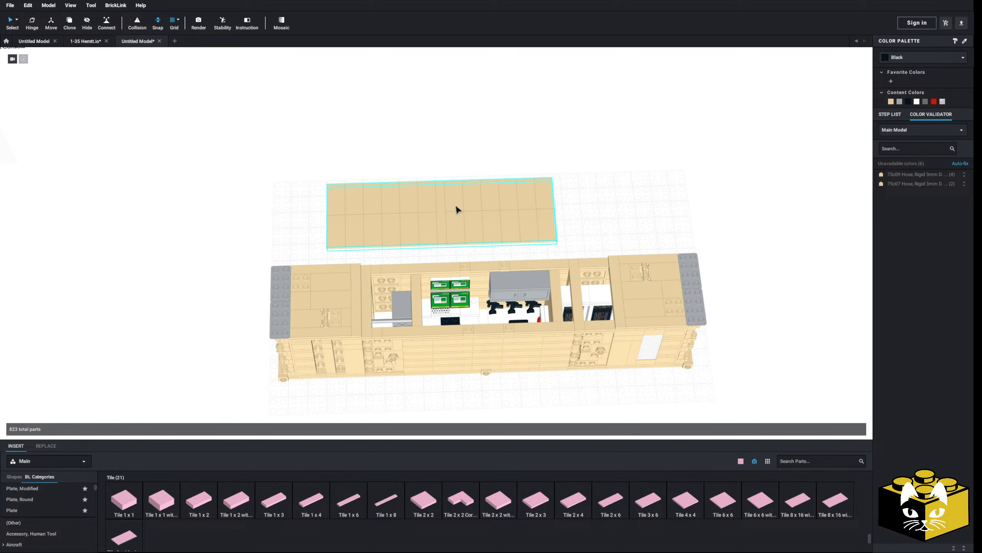
left_click_drag(456, 209, 479, 151)
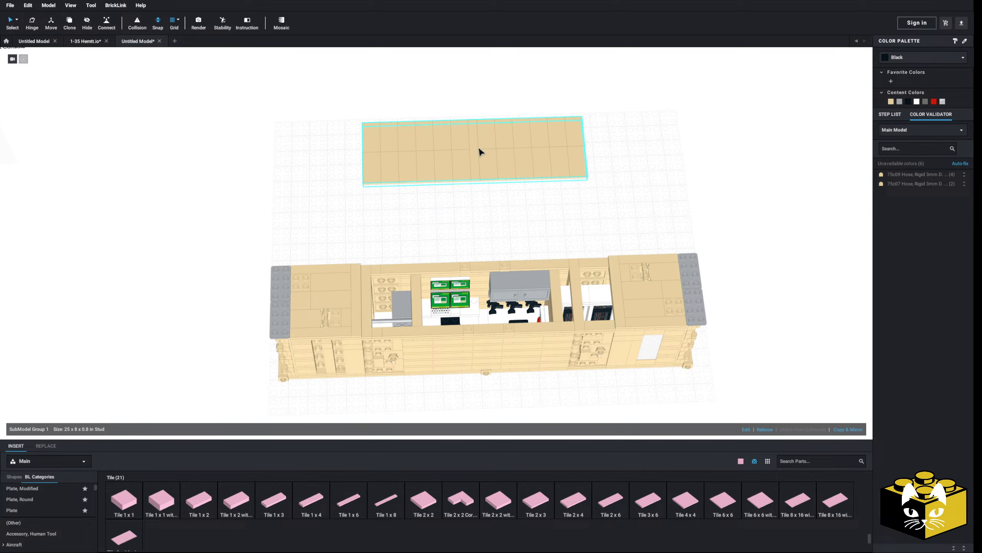
Step: Swing open the Tile, Modified 2 x 3 with 2 Open O Clips that forms the roof hatch over one corner mast
right_click_drag(469, 181, 466, 187)
middle_click_drag(466, 188, 463, 182)
right_click_drag(438, 190, 394, 195)
scroll(297, 190, "up", 3)
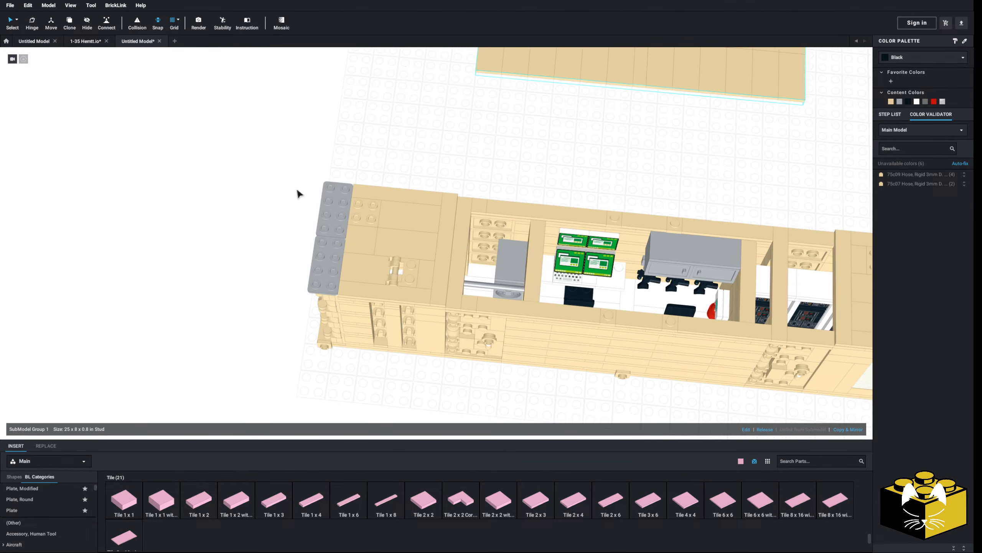
right_click_drag(297, 190, 305, 185)
scroll(304, 185, "up", 1)
key("Left")
left_click_drag(406, 279, 454, 240)
key("Down")
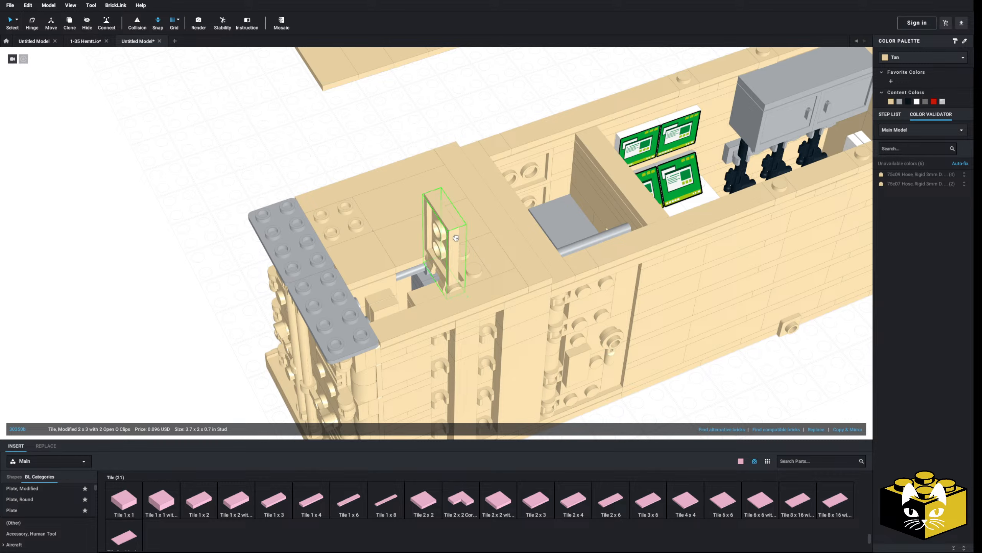
left_click(267, 151)
right_click_drag(267, 152, 166, 186)
scroll(223, 138, "up", 3)
right_click_drag(375, 283, 513, 211)
scroll(412, 255, "up", 3)
left_click(482, 227, "ctrl")
scroll(482, 228, "down", 4)
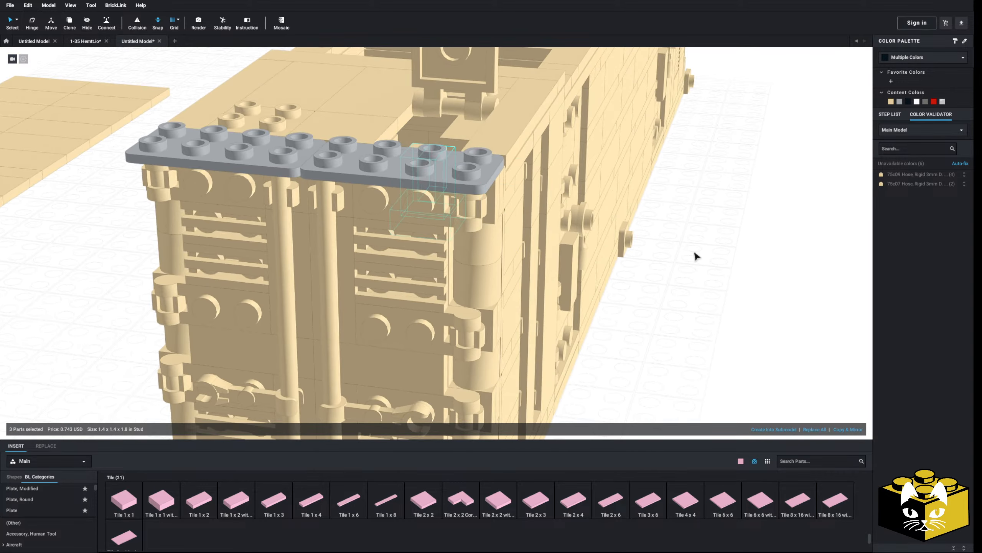
left_click(695, 256)
right_click_drag(695, 256, 680, 255)
Step: Select the wall, door and roof-edge parts around the corner beside the open hatch and hide them
right_click_drag(491, 240, 458, 262)
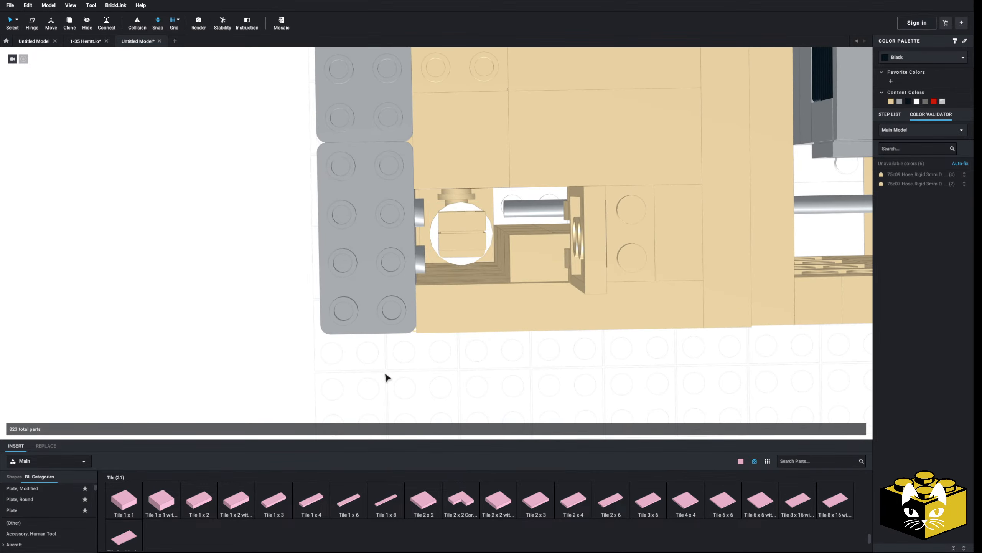
left_click_drag(316, 361, 486, 302)
right_click_drag(488, 285, 492, 314)
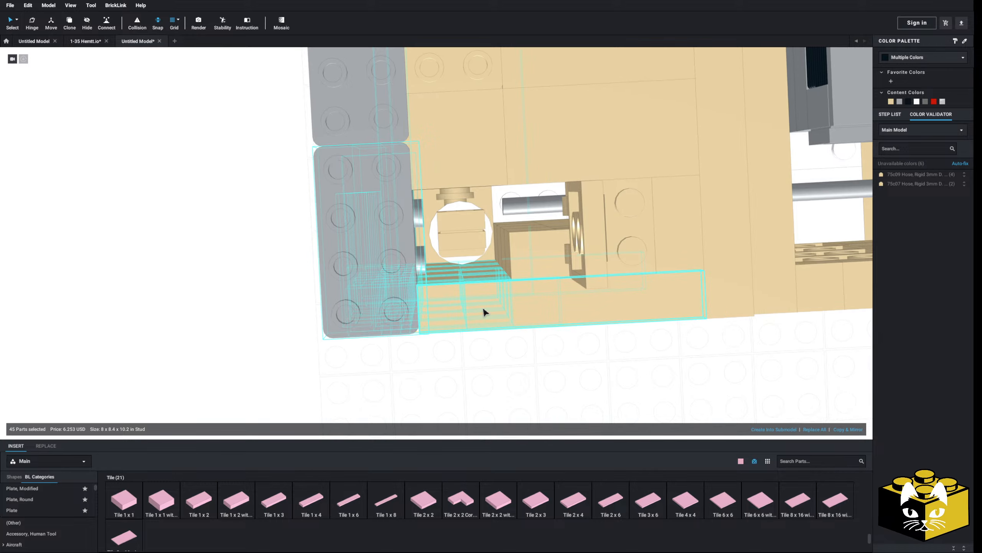
right_click(482, 310)
left_click(496, 349)
Step: Select the mast's inner hose, round parts, saucer and head bricks together and create a submodel from them
right_click_drag(415, 372, 454, 235)
left_click(458, 315)
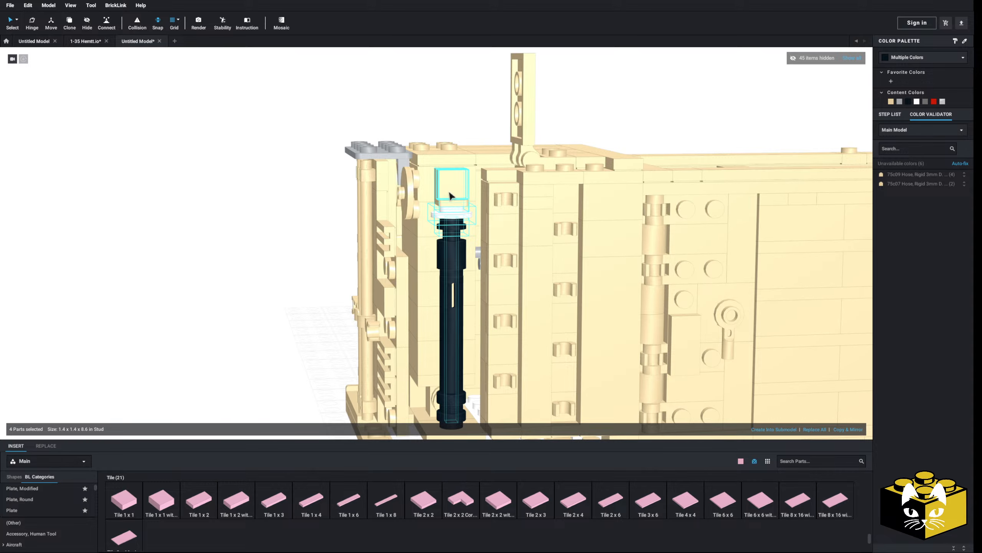
right_click_drag(450, 193, 459, 197)
left_click(534, 179, "ctrl")
scroll(587, 229, "down", 3)
left_click(764, 429)
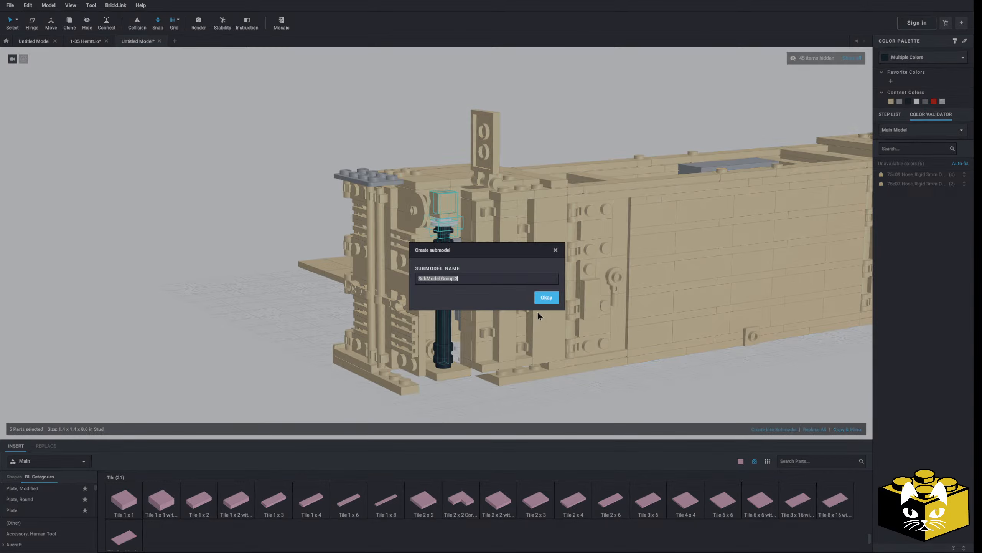
left_click(546, 297)
Step: Move the mast submodel straight up so its head stands extended above the roof
scroll(381, 247, "up", 2)
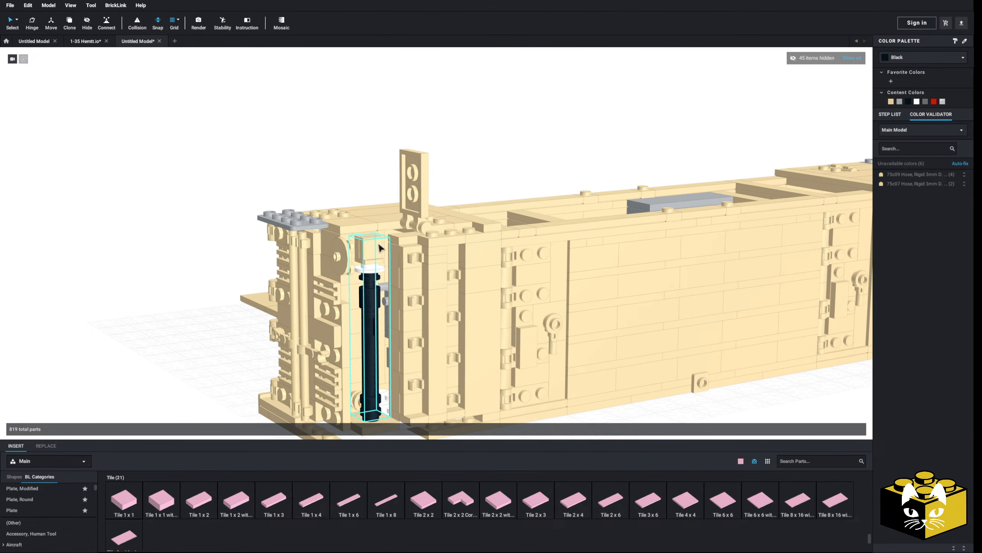
left_click(52, 24)
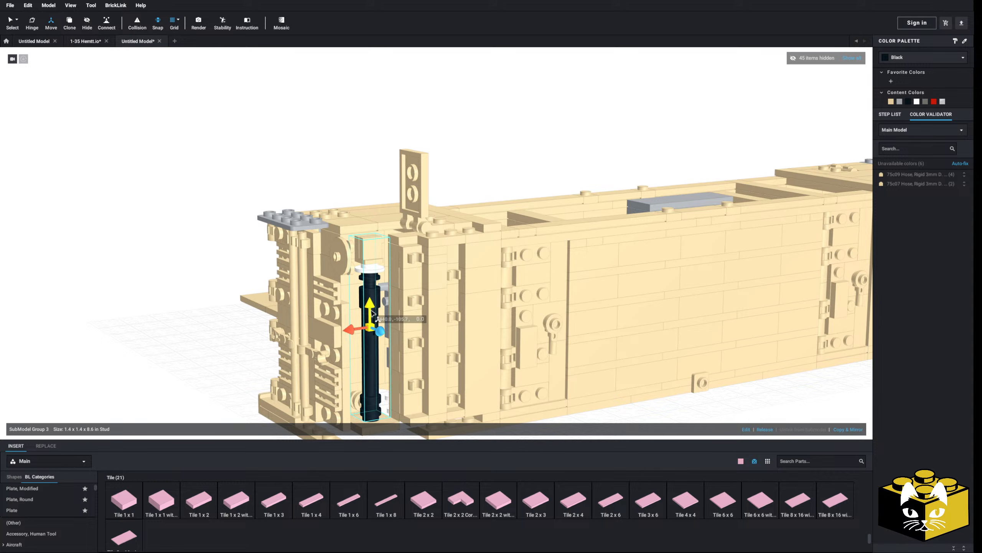
left_click_drag(376, 315, 379, 181)
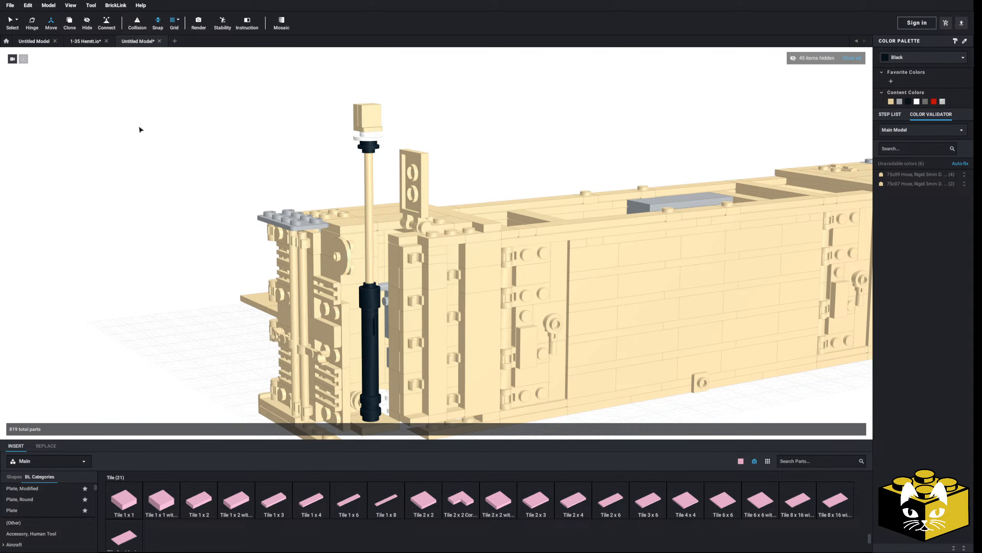
Step: Edit the raised mast submodel, recolor its Hose, Rigid 3mm D. 7L Black and return to the main model
double_click(373, 163)
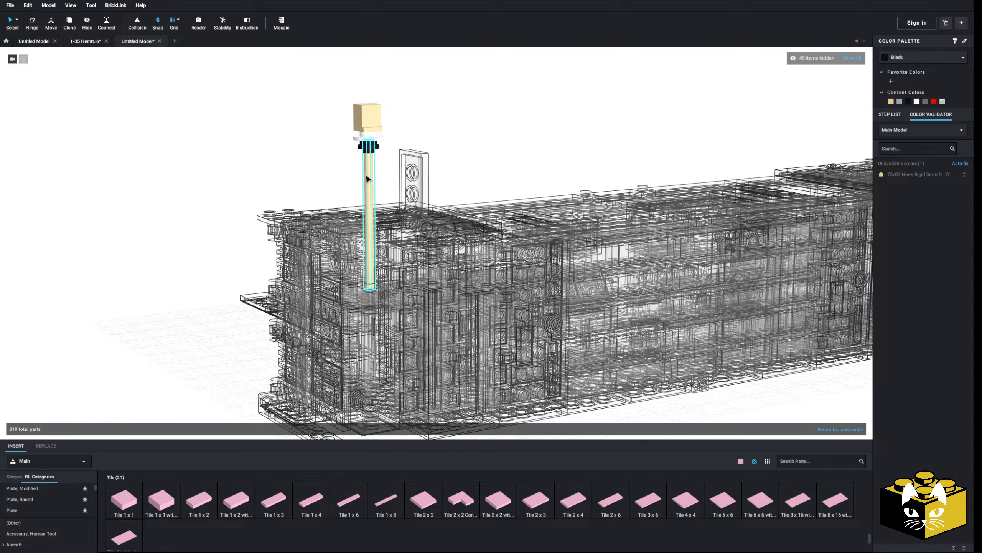
left_click(909, 101)
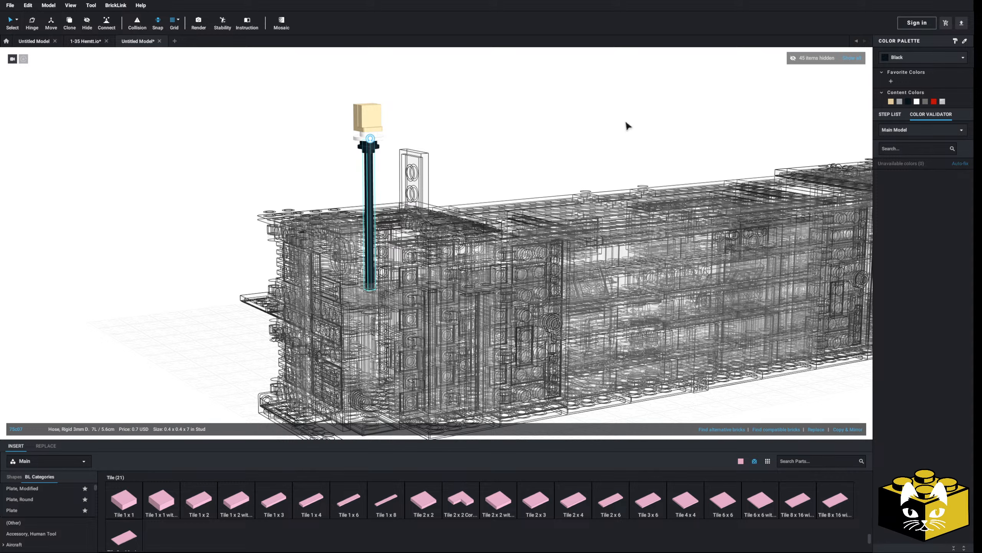
double_click(608, 131)
Step: Show all hidden parts and swing open the roof hatch over the mast at the shelter's other end
scroll(608, 131, "down", 5)
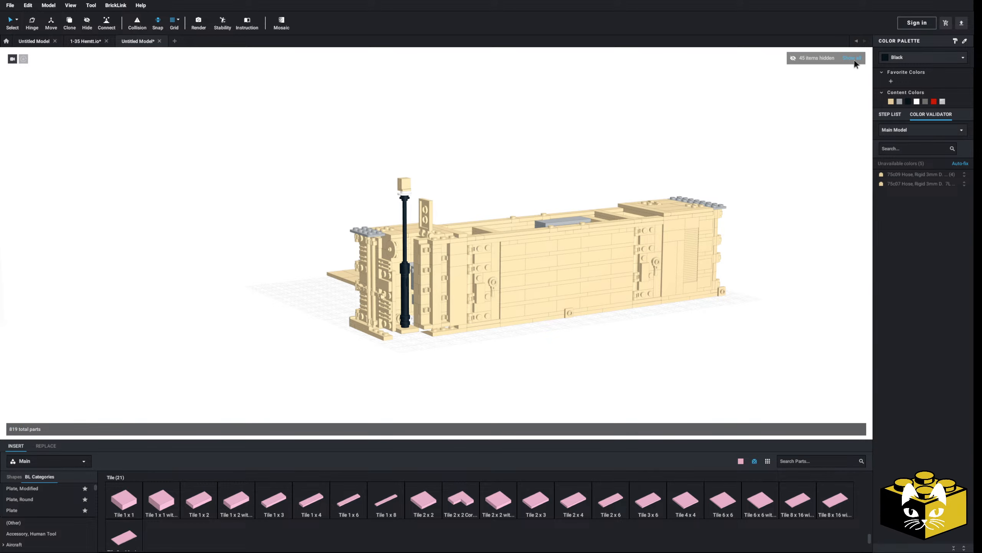
left_click(854, 60)
right_click_drag(815, 173, 592, 183)
middle_click_drag(591, 182, 616, 175)
right_click_drag(598, 204, 630, 207)
scroll(461, 248, "up", 5)
left_click_drag(534, 251, 477, 200)
left_click(658, 168)
Step: Select the corner wall and door parts enclosing the second mast and hide them
right_click_drag(658, 168, 596, 166)
middle_click_drag(596, 167, 551, 173)
scroll(551, 172, "up", 3)
right_click_drag(551, 172, 381, 295)
right_click(364, 287)
middle_click_drag(337, 266, 302, 271)
left_click_drag(302, 273, 430, 269)
right_click(432, 254)
left_click(446, 295)
Step: Recolor the second mast's inner Hose, Rigid 3mm D. 7L Black
right_click_drag(447, 329, 418, 232)
middle_click_drag(418, 217, 432, 279)
left_click(434, 280)
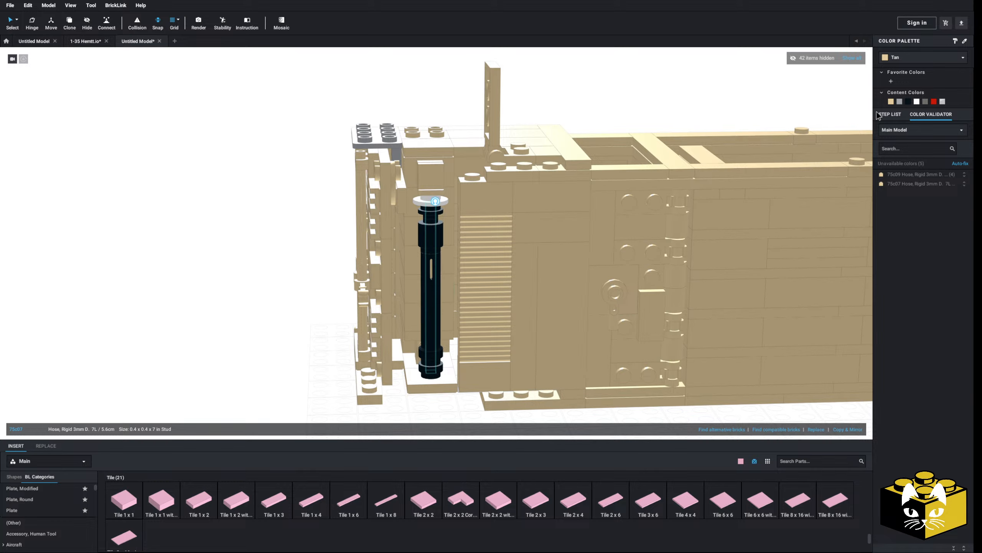
Step: Group the second mast's inner hose, its collar parts and the tan block on top into a submodel named SubModel Group 4
left_click(429, 213, "ctrl")
left_click(430, 199, "ctrl")
left_click(430, 188, "ctrl")
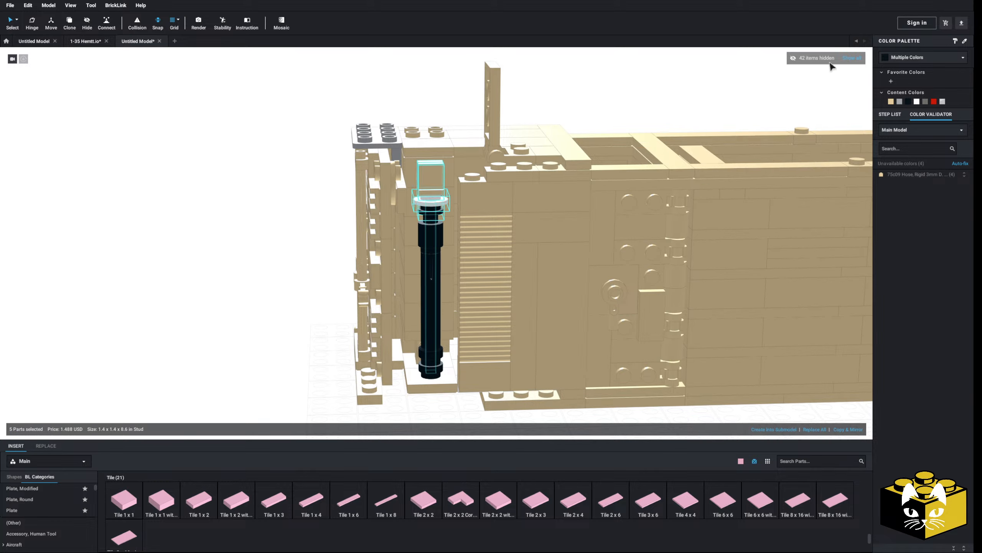
left_click(777, 430)
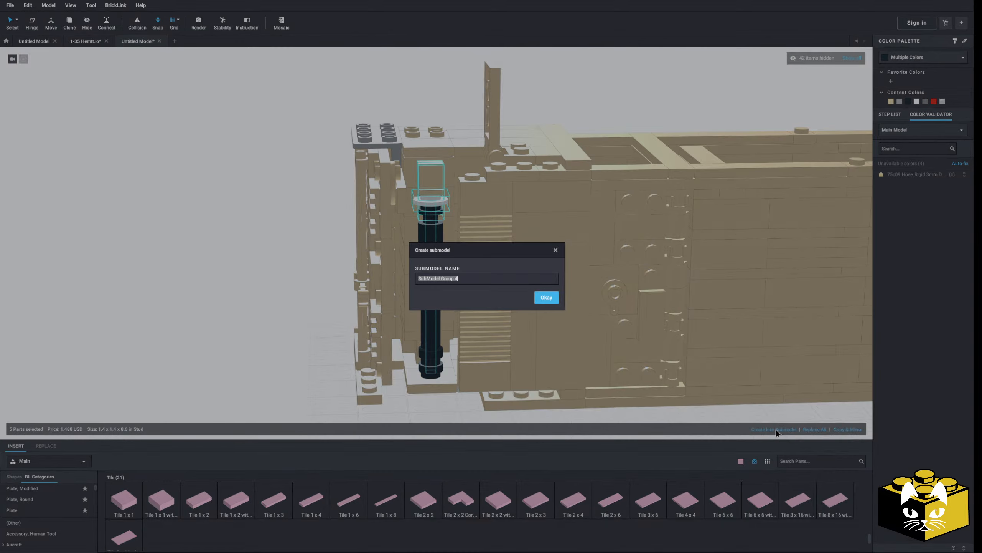
left_click(546, 297)
Step: Raise the second mast's inner submodel vertically through the open roof hatch and show all hidden shelter parts
right_click_drag(289, 235, 335, 220)
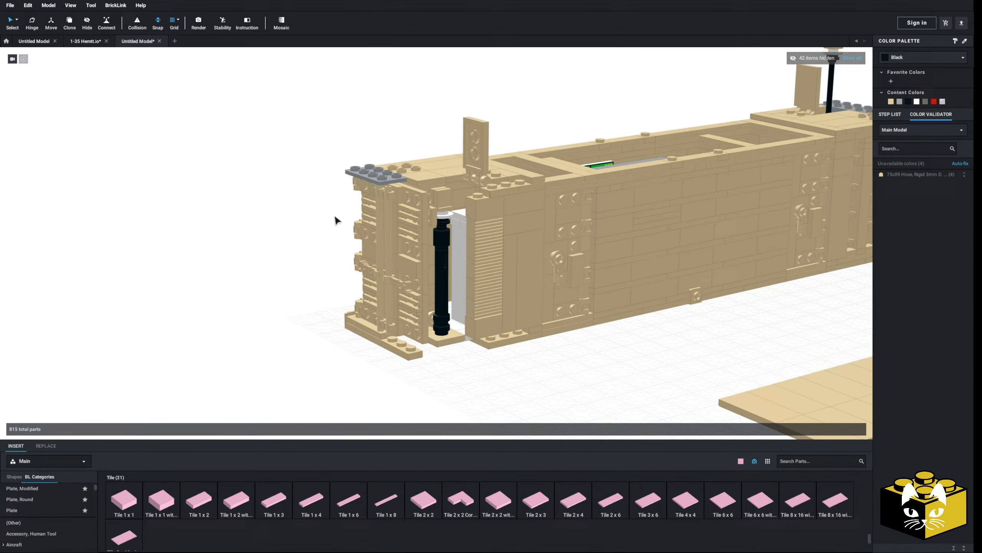
left_click(437, 203)
middle_click_drag(171, 113, 121, 98)
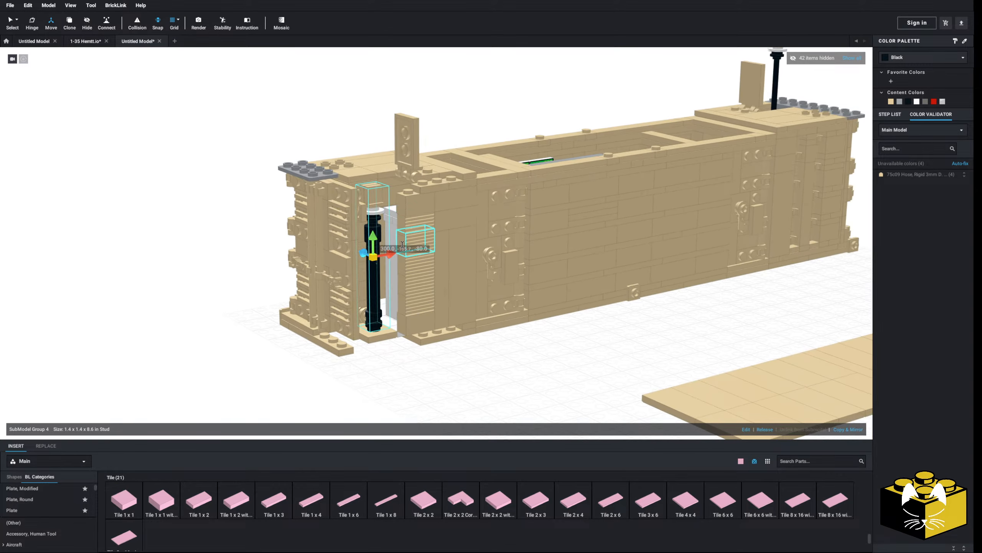
left_click_drag(374, 243, 365, 134)
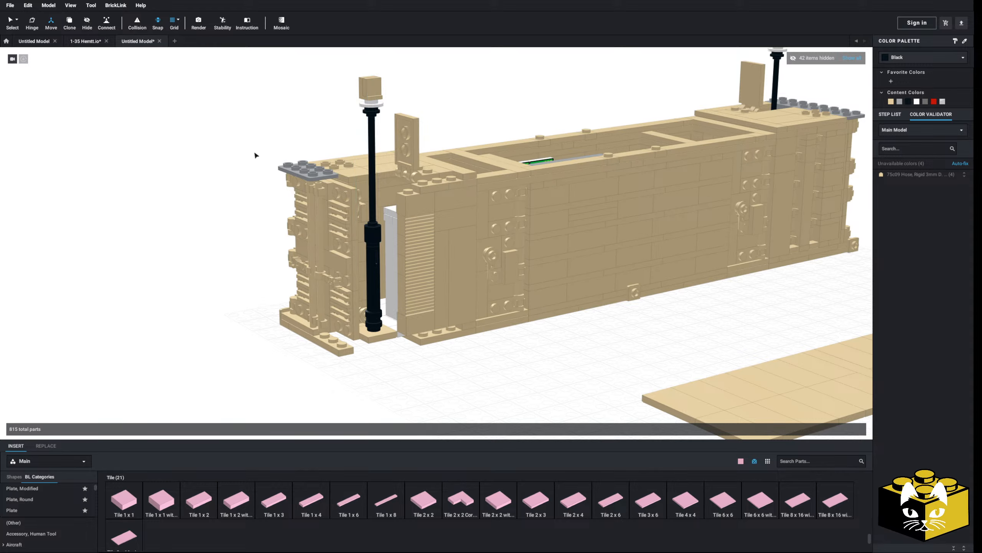
scroll(255, 152, "down", 5)
right_click_drag(269, 160, 227, 174)
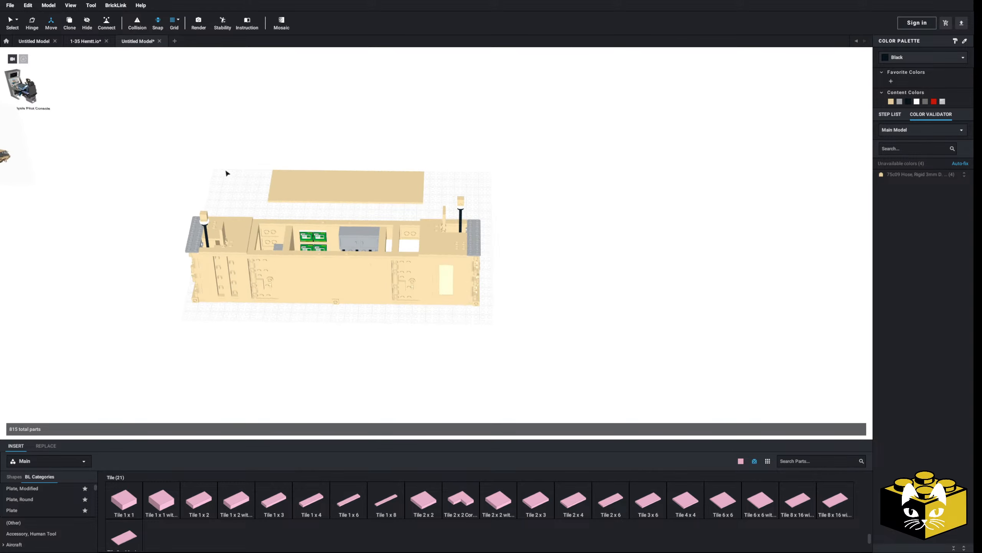
Step: Place the detached roof panel submodel over the open middle section of the shelter
scroll(317, 141, "up", 3)
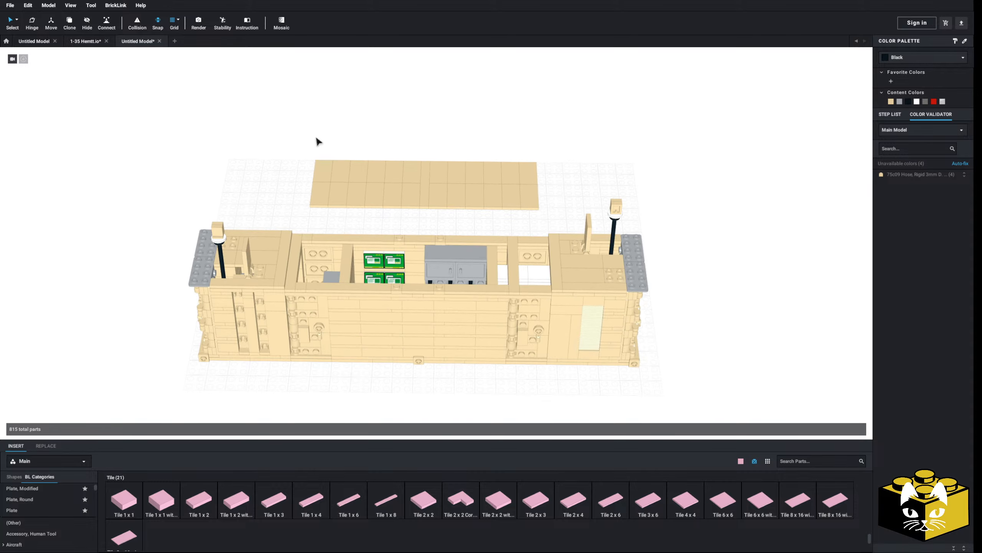
scroll(430, 227, "up", 3)
left_click_drag(425, 185, 399, 284)
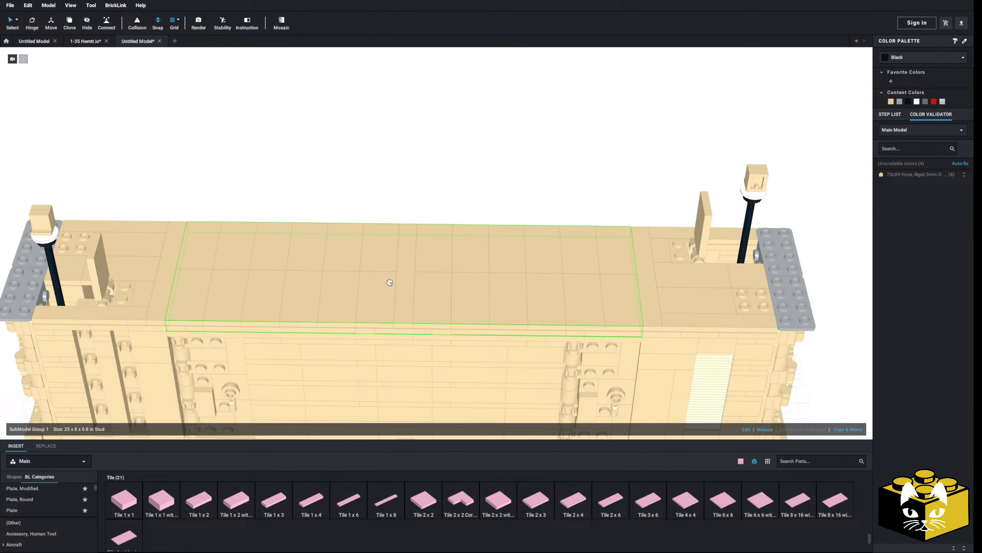
scroll(433, 150, "down", 3)
right_click_drag(460, 145, 495, 232)
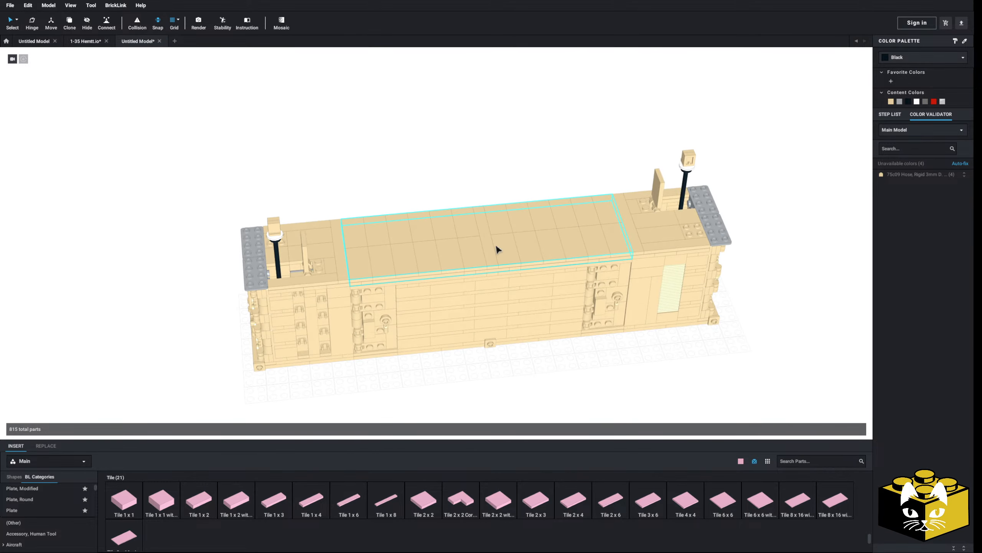
Step: Lift the roof panel off the shelter and set it back into the same roof opening
left_click_drag(497, 246, 454, 130)
mouse_move(454, 131)
right_mouse_down()
mouse_move(454, 149)
mouse_move(402, 146)
mouse_move(455, 133)
right_mouse_up()
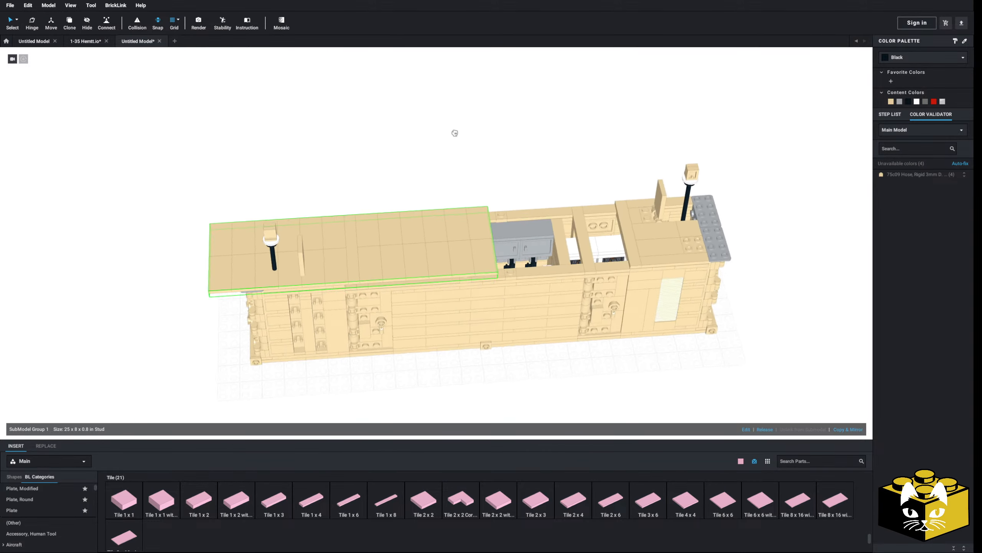
left_click_drag(455, 133, 503, 262)
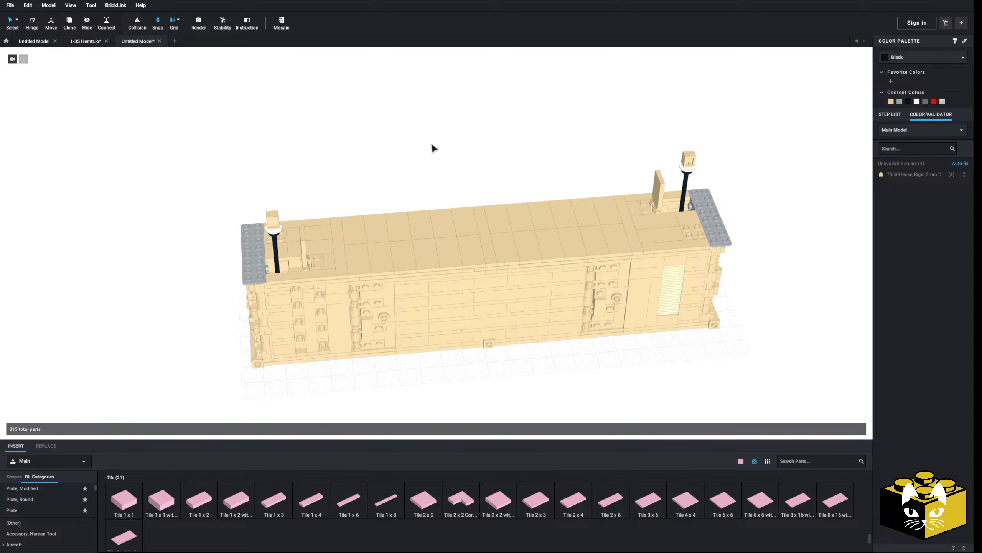
Step: Select both raised mast submodels and lower them together through the hatches into the shelter
middle_click_drag(432, 144, 439, 162)
right_click_drag(439, 162, 499, 207)
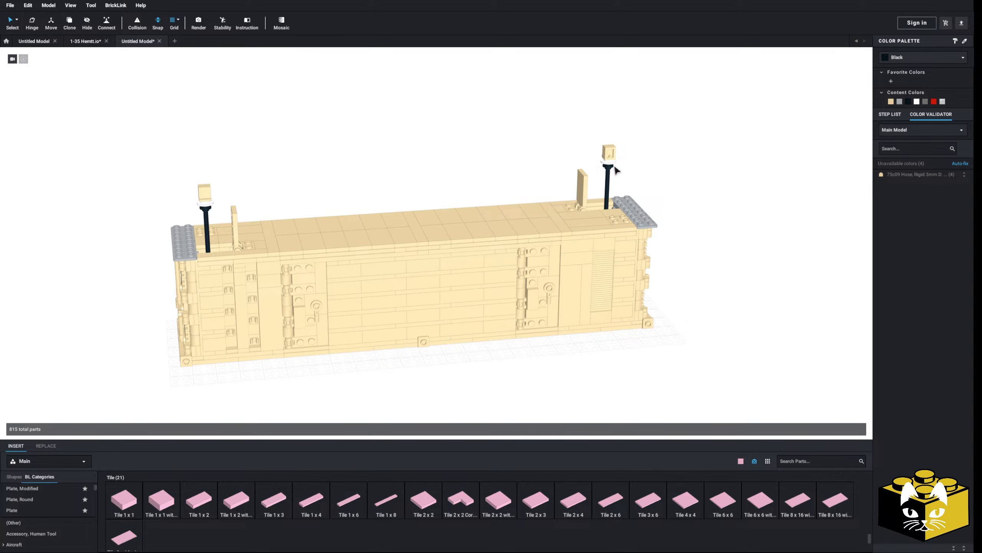
left_click(211, 197, "shift")
right_click_drag(215, 199, 367, 218)
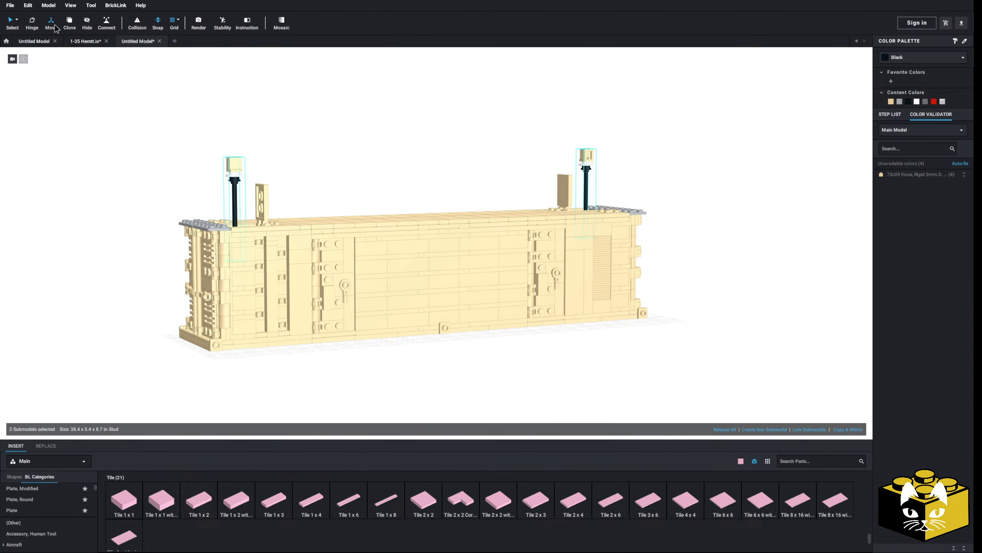
left_click_drag(587, 180, 585, 229)
left_click(432, 183)
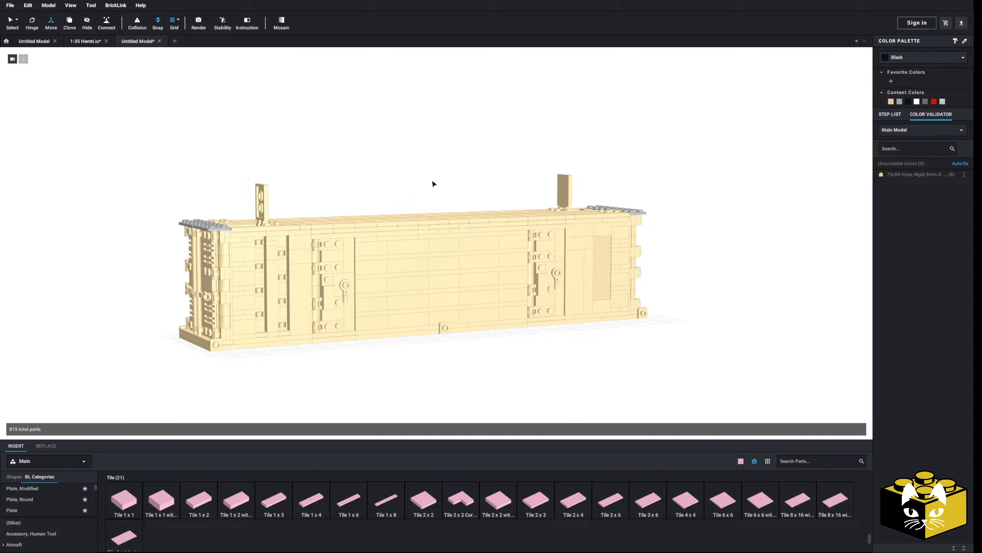
Step: Reselect both mast submodels and lower them slightly further so their tops sit below the roof surface
middle_click_drag(433, 183, 464, 181)
right_click_drag(464, 180, 462, 184)
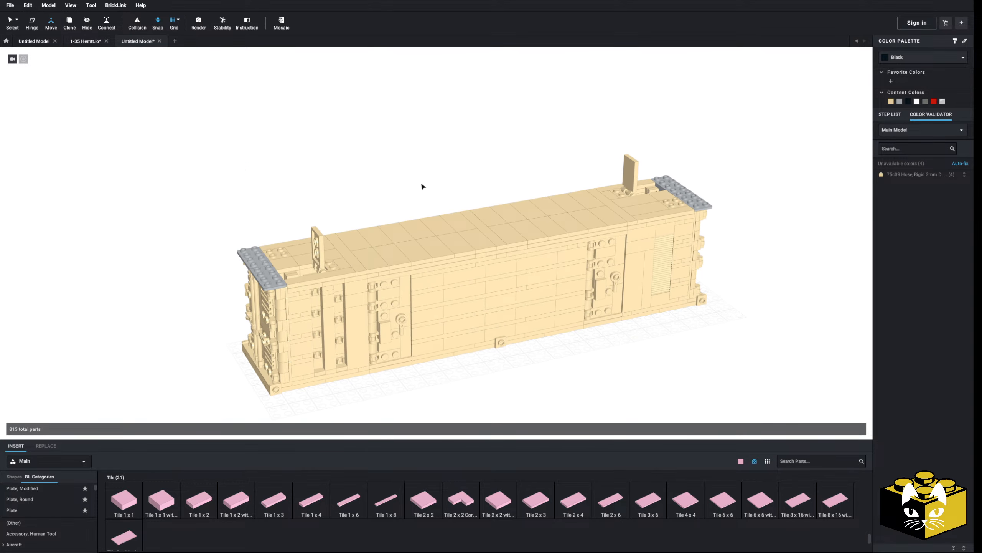
middle_click_drag(142, 139, 169, 124)
right_click_drag(168, 123, 166, 129)
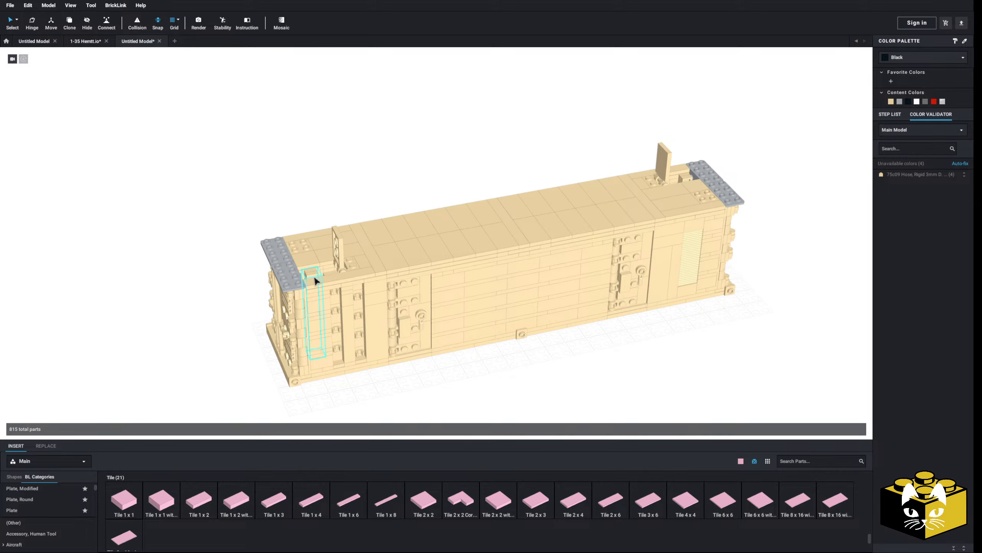
left_click(686, 181, "ctrl")
middle_click_drag(582, 212, 664, 176)
scroll(665, 176, "up", 5)
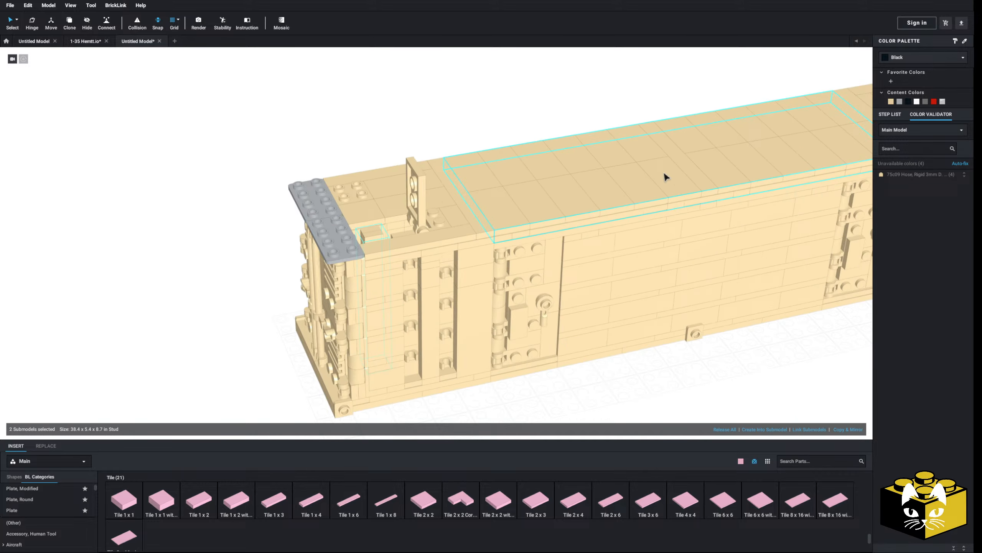
left_click(51, 25)
middle_click_drag(180, 121, 216, 112)
scroll(248, 118, "up", 3)
right_click_drag(251, 118, 274, 111)
scroll(300, 118, "up", 5)
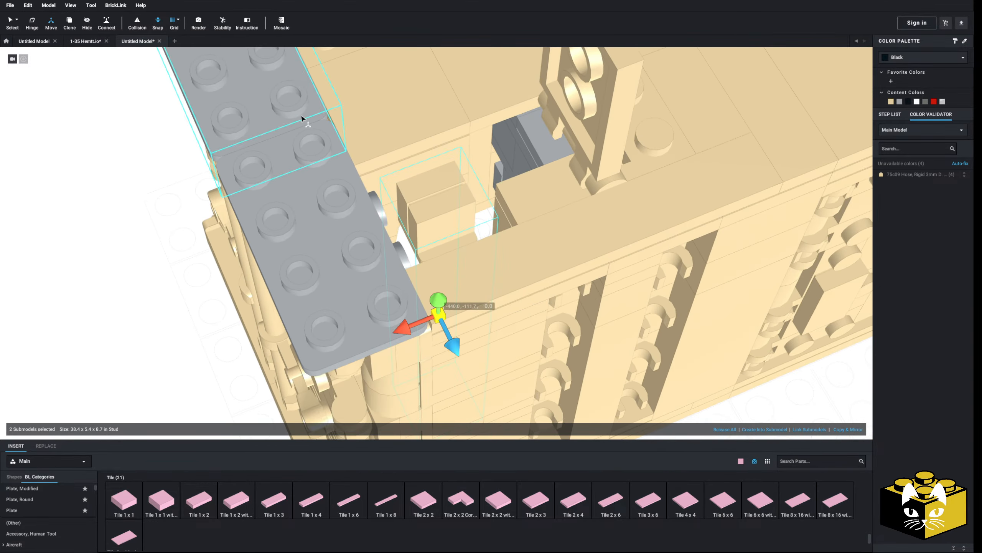
right_click_drag(437, 308, 439, 251)
middle_click_drag(440, 251, 432, 348)
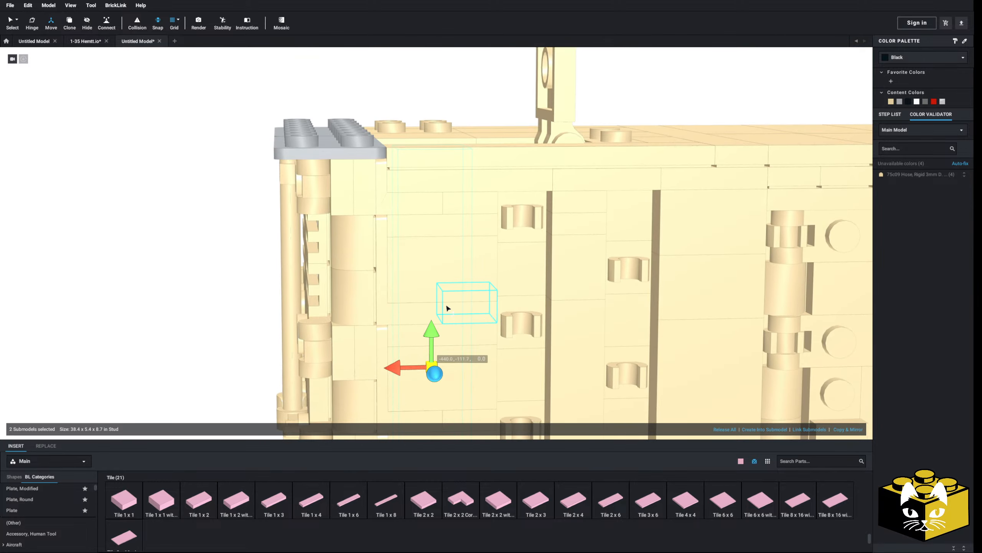
right_click_drag(447, 305, 444, 298)
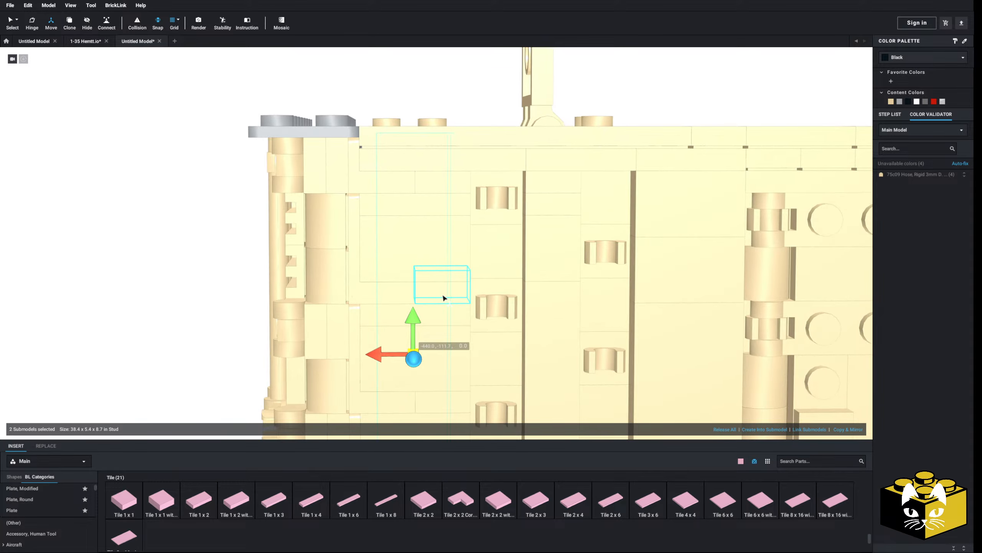
left_click_drag(415, 307, 418, 341)
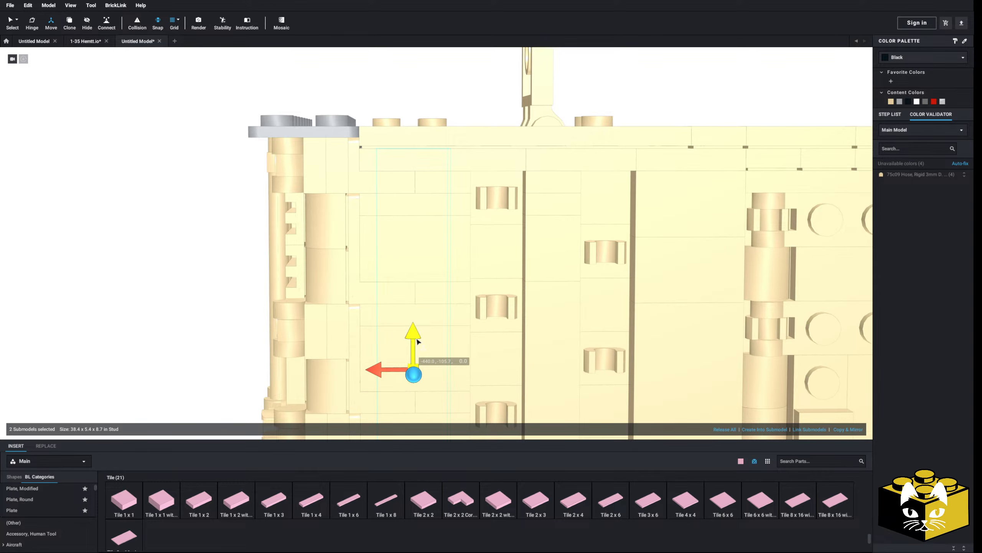
left_click(176, 233)
Step: Swing both roof hatches shut over the lowered masts
scroll(182, 232, "down", 5)
right_click(206, 226)
left_click(285, 193)
scroll(285, 192, "down", 3)
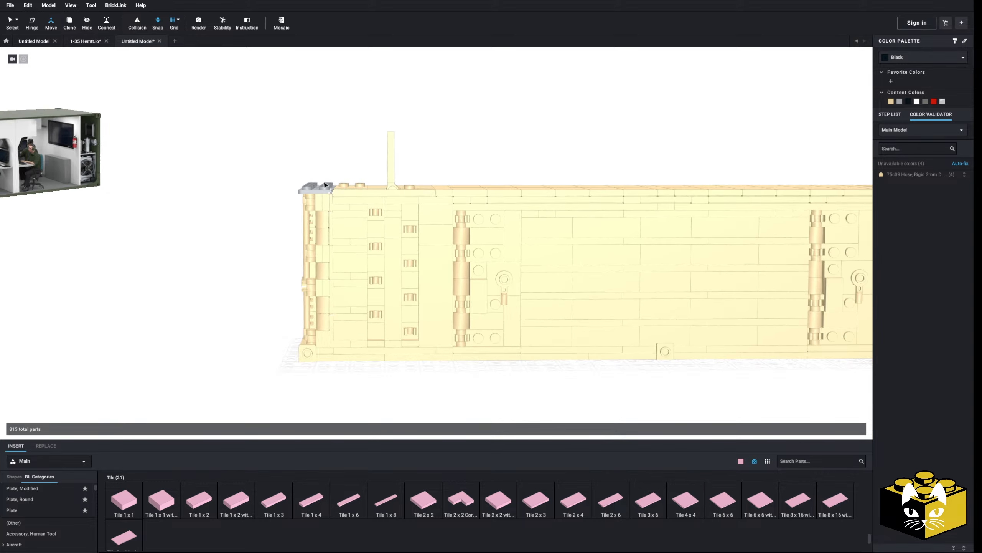
right_click_drag(262, 182, 274, 196)
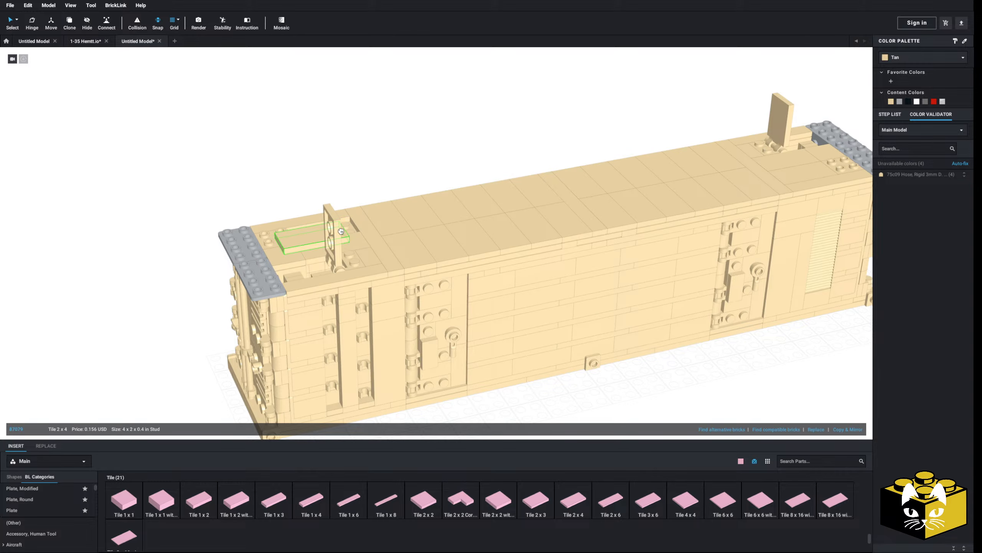
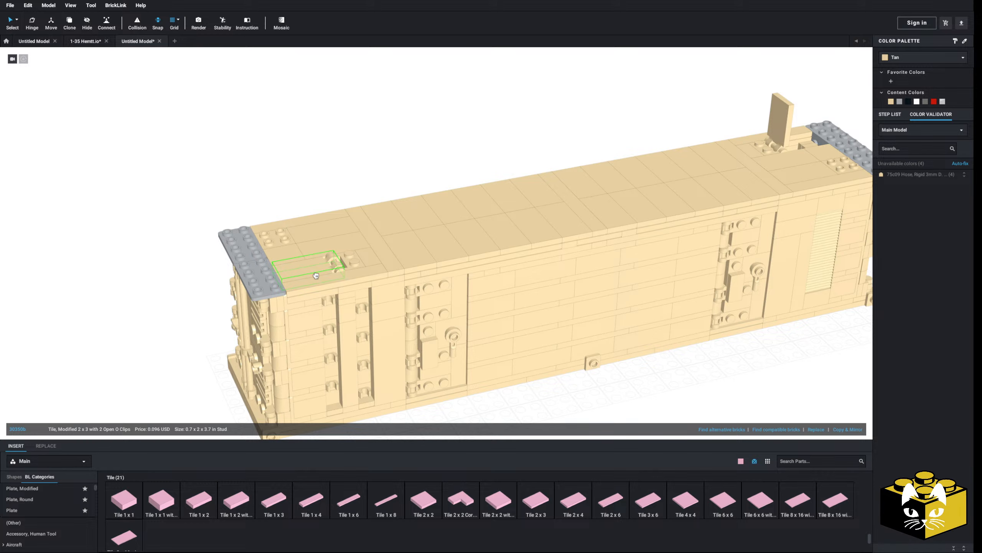
right_click_drag(315, 275, 296, 295)
left_click(723, 164)
middle_click_drag(724, 164, 296, 132)
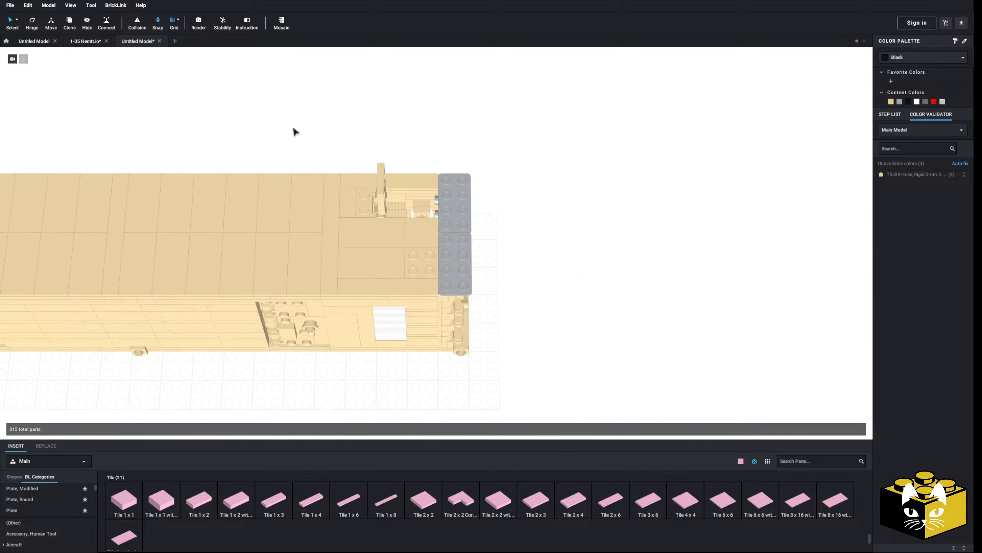
left_click_drag(392, 199, 416, 205)
left_click(413, 141)
scroll(414, 156, "down", 4)
middle_click_drag(413, 155, 627, 159)
right_click_drag(627, 159, 500, 166)
middle_click_drag(499, 167, 499, 127)
scroll(499, 127, "down", 3)
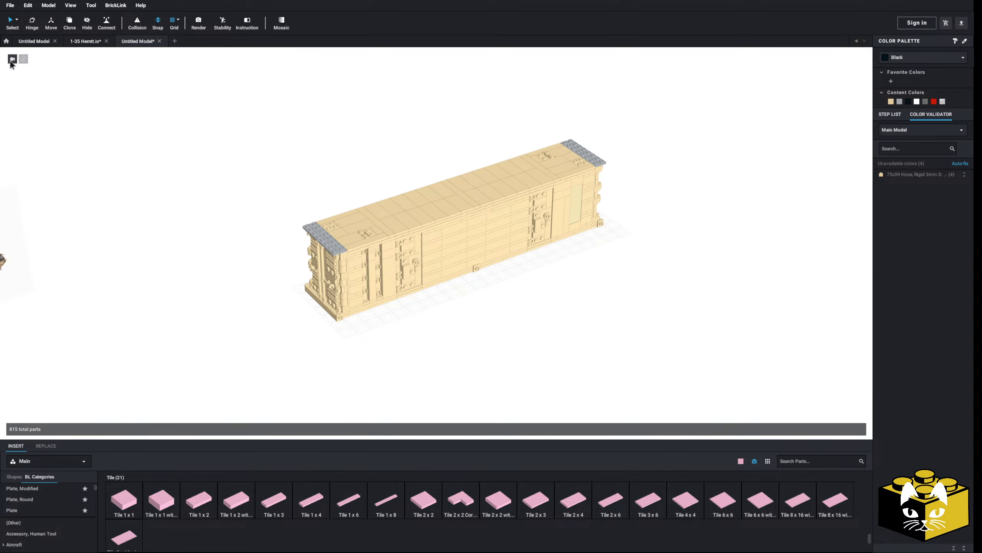
Step: Undo the hatch closing and mast lowering, and save the shelter model with both masts raised
mouse_move(166, 166)
right_mouse_down()
mouse_move(183, 154)
mouse_move(159, 155)
right_mouse_up()
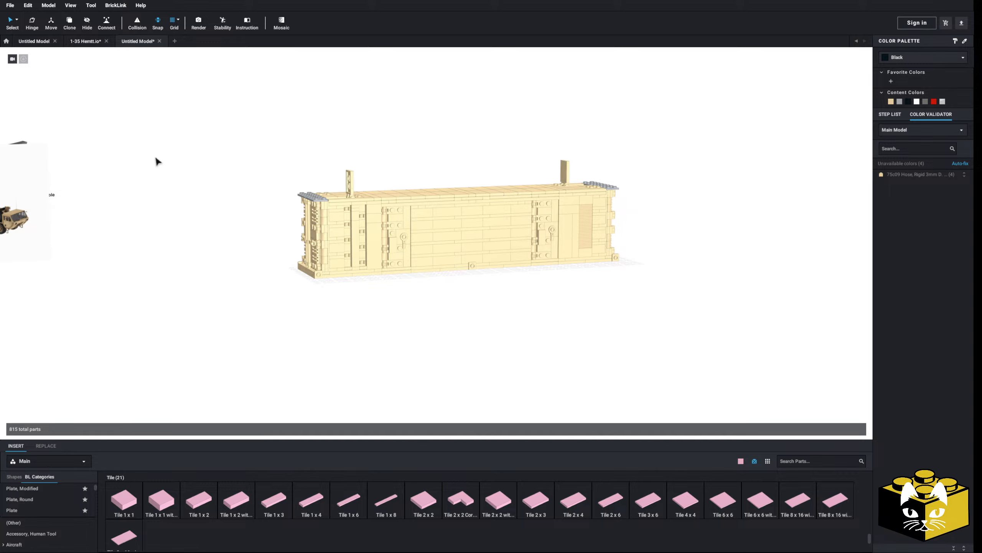
mouse_move(173, 160)
right_mouse_down()
mouse_move(191, 163)
mouse_move(163, 158)
right_mouse_up()
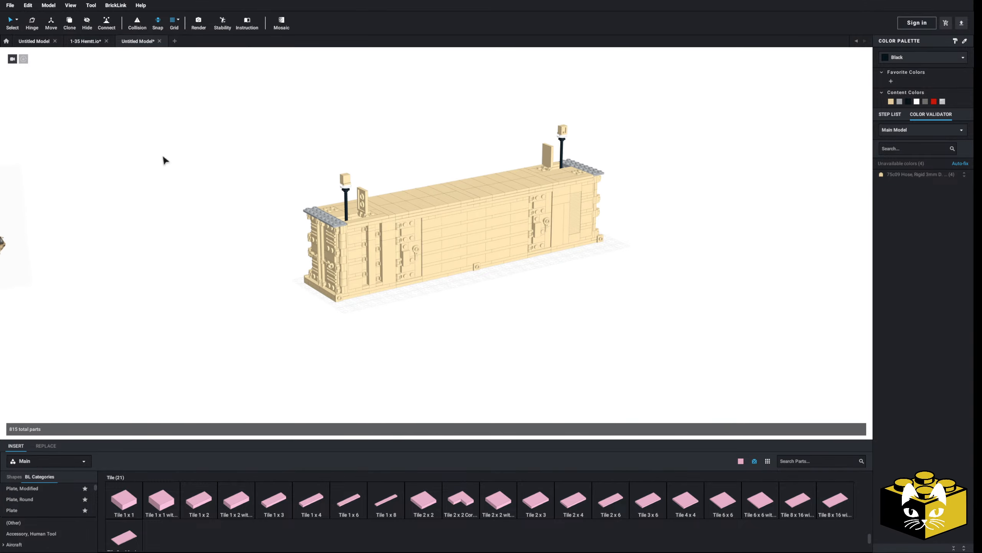
left_click(8, 6)
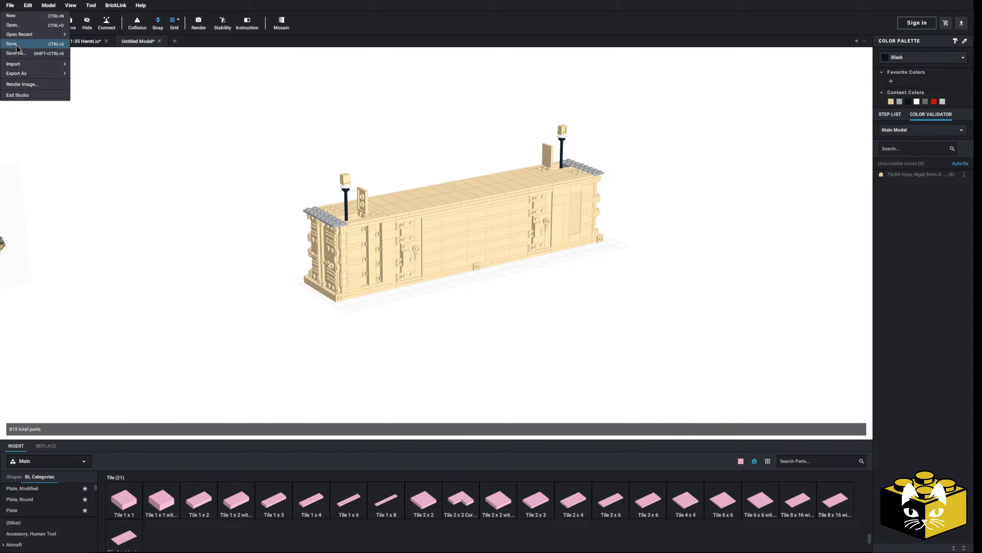
left_click(16, 44)
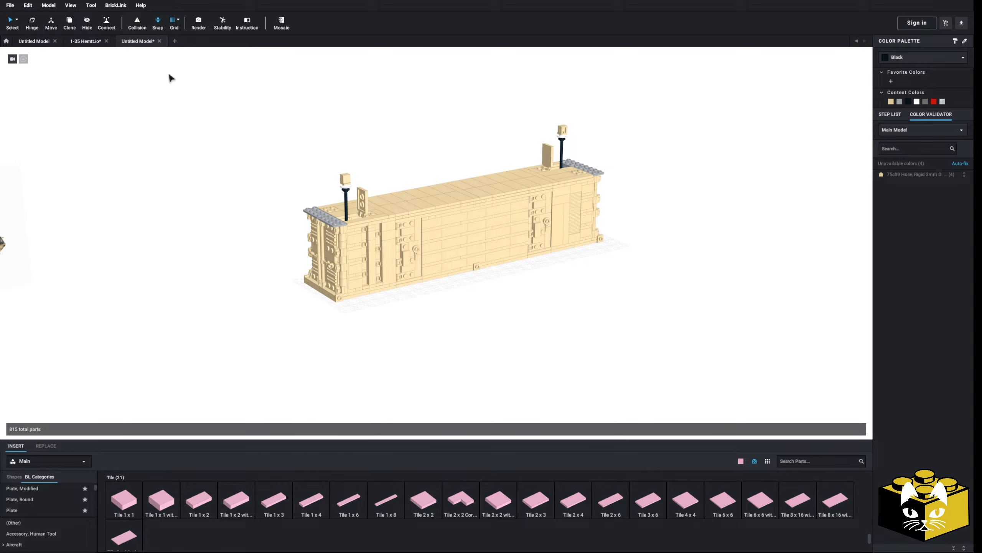
right_click_drag(349, 215, 305, 209)
right_click_drag(308, 267, 248, 223)
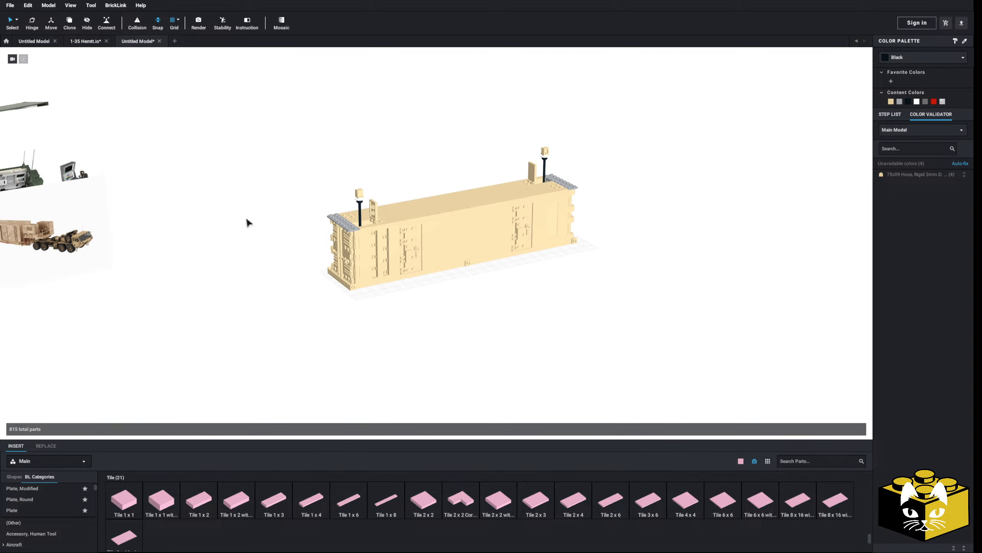
Step: Switch to the 1-35 Hemtt.io model and move the loose shelter container away from the truck
left_click(86, 41)
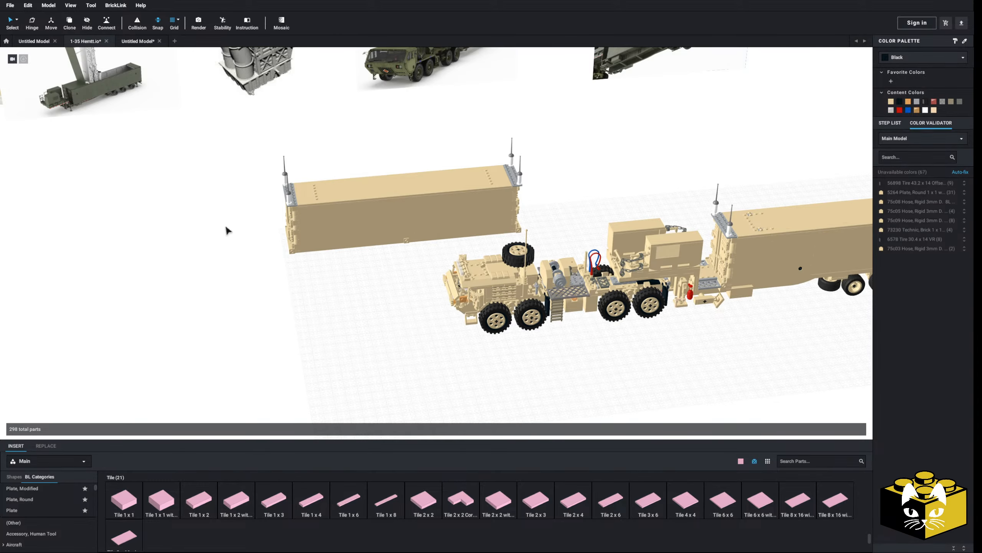
right_click_drag(291, 298, 309, 310)
left_click_drag(402, 307, 155, 278)
scroll(191, 263, "down", 3)
left_click(360, 290)
Step: Move the shelter container submodel off the truck's trailer to the empty area behind the cab
middle_click_drag(360, 290, 364, 253)
middle_click_drag(444, 232, 197, 220)
right_click_drag(360, 217, 336, 239)
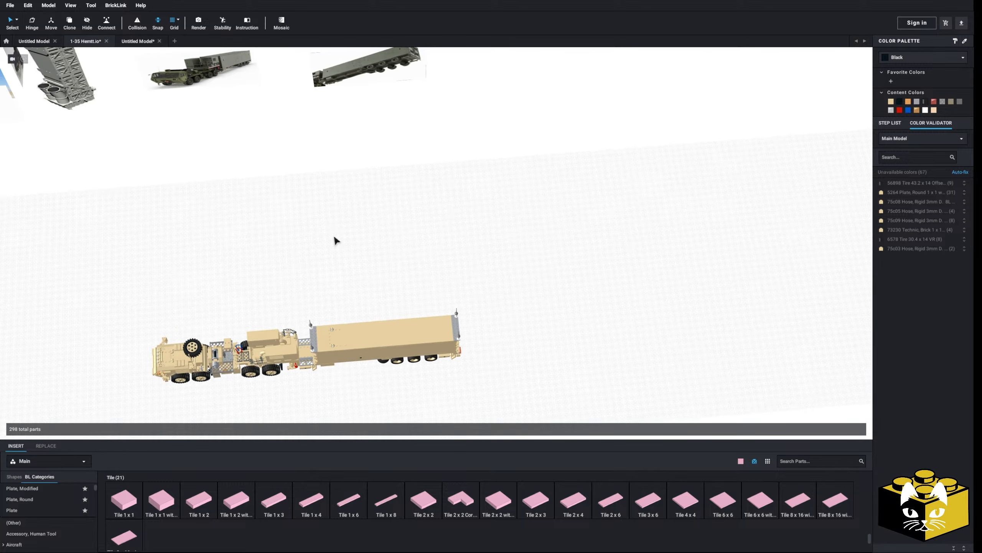
middle_click_drag(366, 273, 428, 210)
scroll(377, 265, "up", 4)
right_click_drag(426, 208, 402, 206)
middle_click_drag(402, 206, 482, 234)
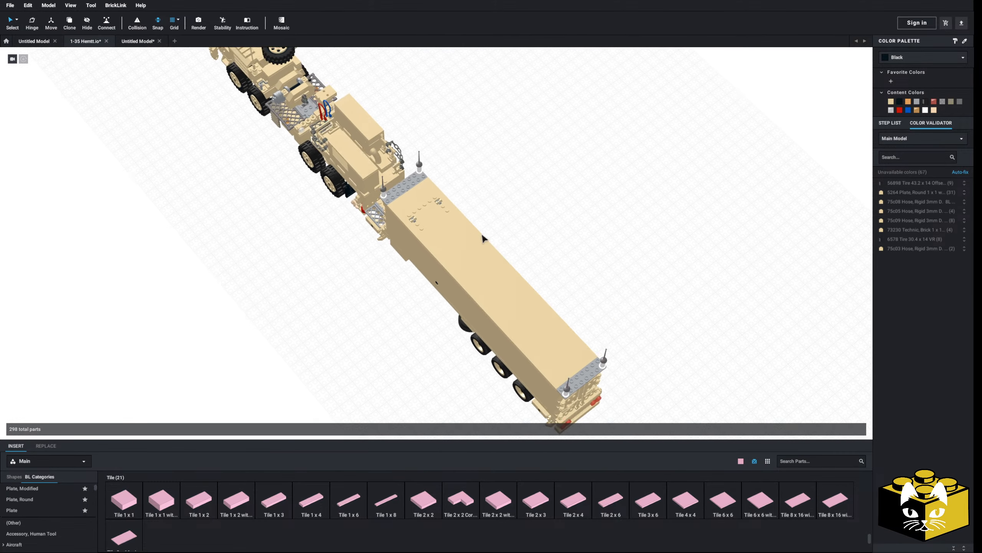
right_click_drag(482, 234, 436, 230)
middle_click_drag(436, 229, 476, 298)
right_click_drag(476, 298, 440, 328)
left_click_drag(538, 219, 190, 120)
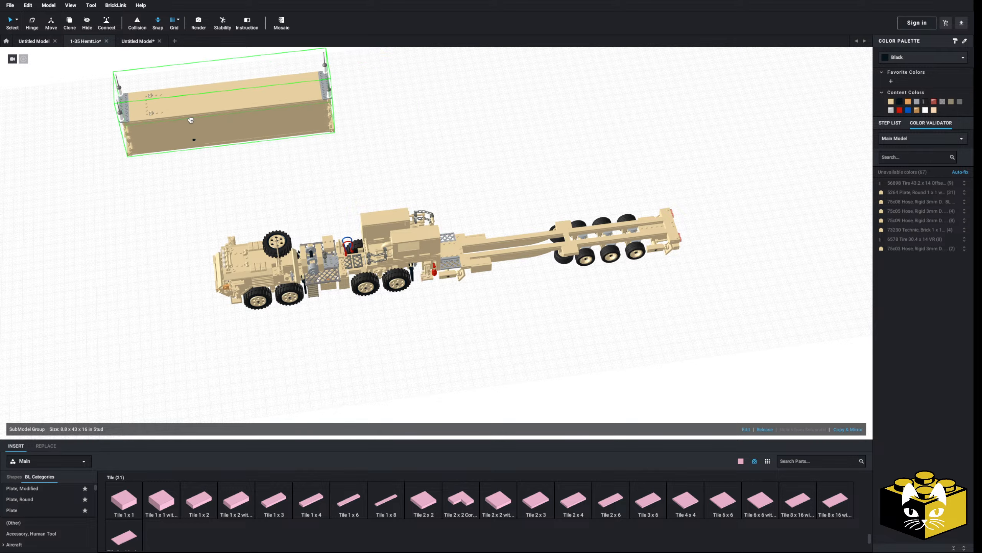
Step: Group the loose parts of the truck's trailer and its equipment into a submodel
left_click_drag(745, 147, 298, 385)
right_click_drag(460, 364, 489, 335)
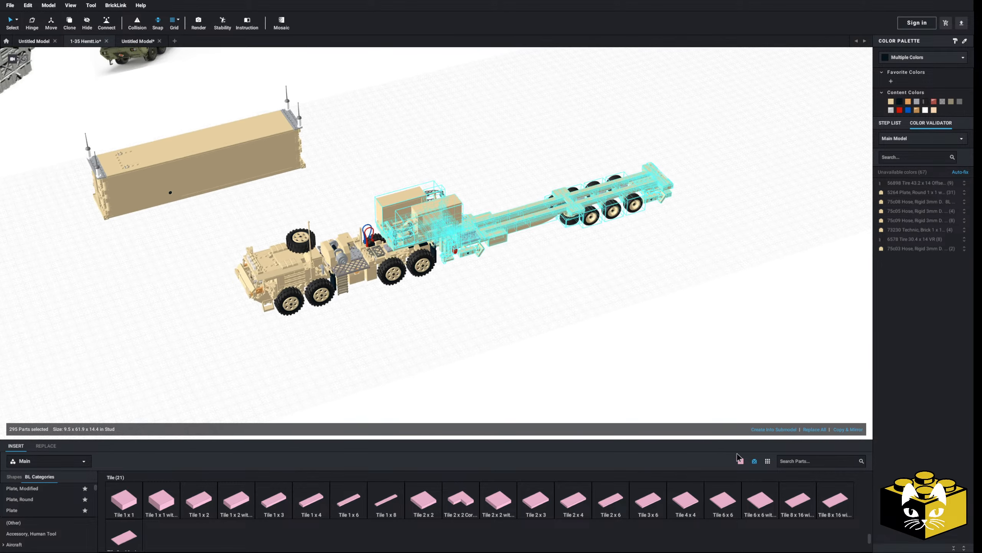
left_click(769, 429)
left_click(549, 300)
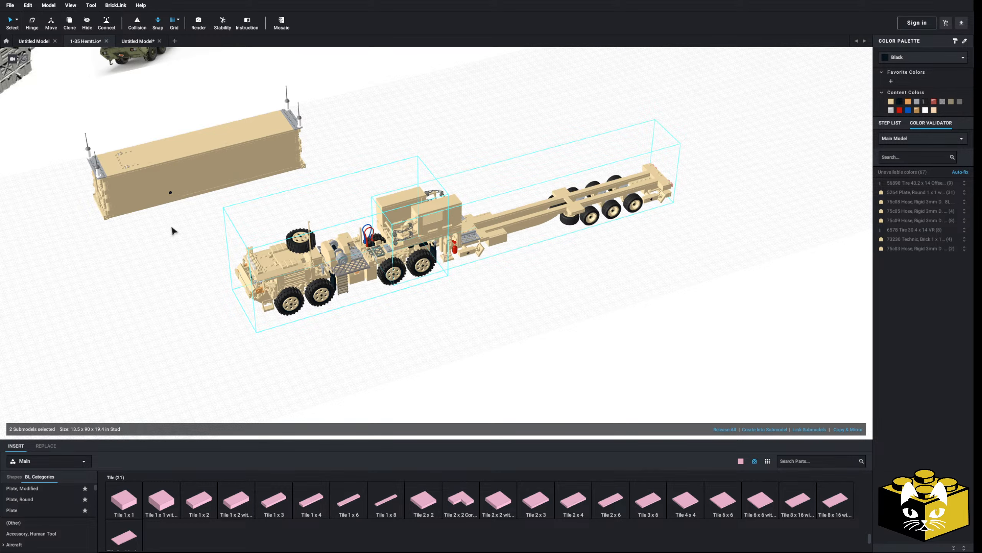
Step: Duplicate the truck and trailer submodels together and place the copy beside the original truck
right_click_drag(147, 227, 245, 271)
right_click(465, 261)
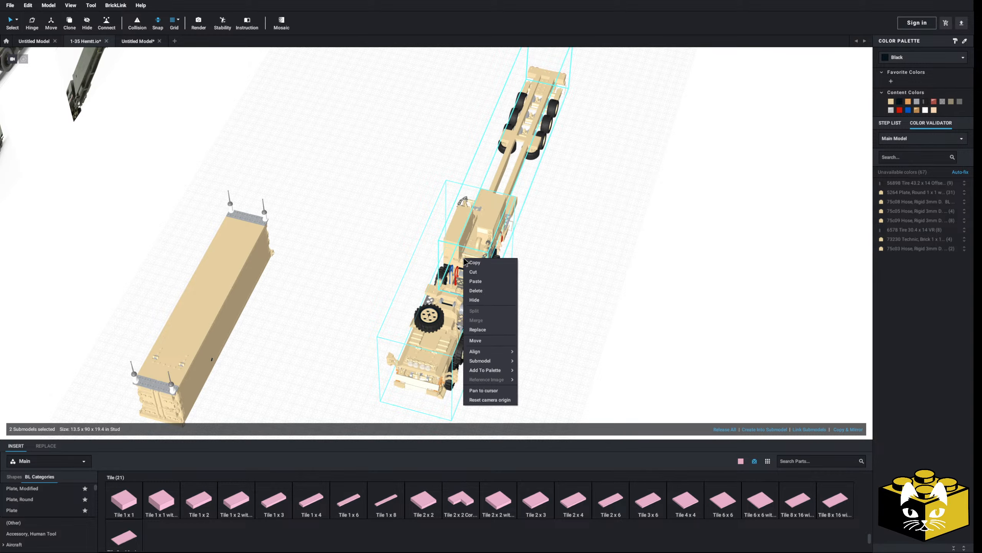
left_click(475, 263)
right_click(592, 271)
left_click(599, 290)
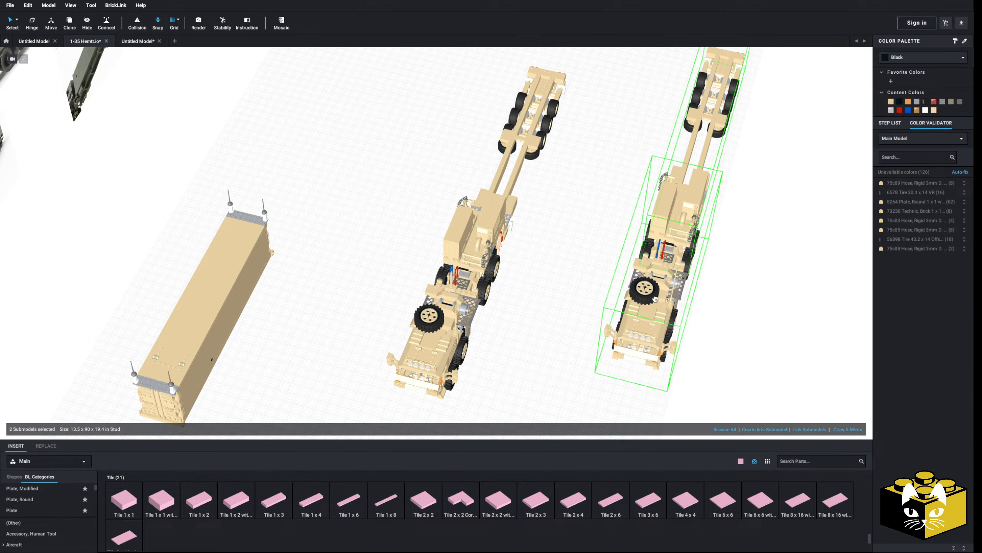
right_click_drag(655, 298, 528, 284)
left_click(549, 294)
left_click(390, 358)
Step: Mount the antenna-topped container on the original truck's trailer and adjust its seating at the rear end
left_click_drag(232, 183, 493, 150)
scroll(499, 146, "up", 3)
right_click_drag(494, 150, 402, 166)
left_click_drag(402, 166, 482, 252)
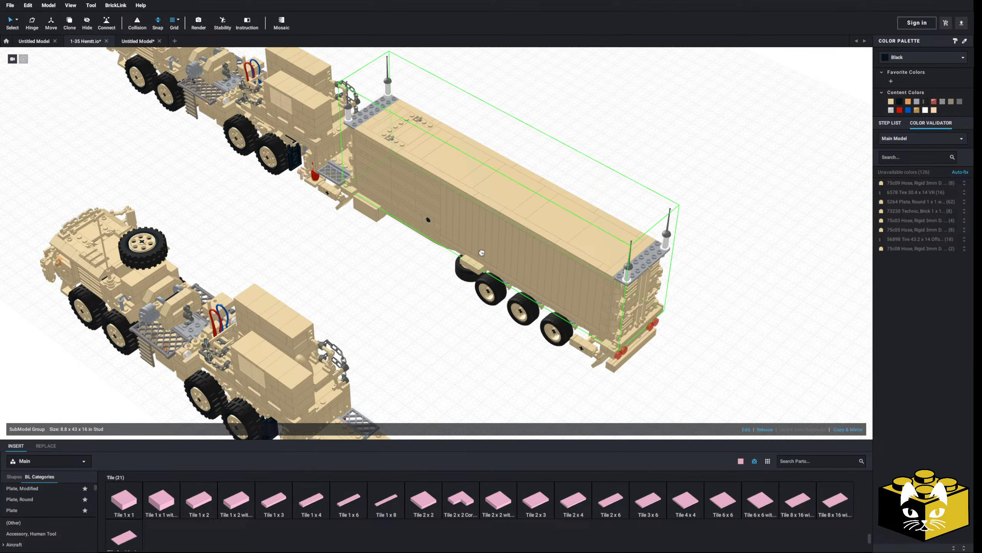
left_click(725, 255)
scroll(638, 239, "up", 5)
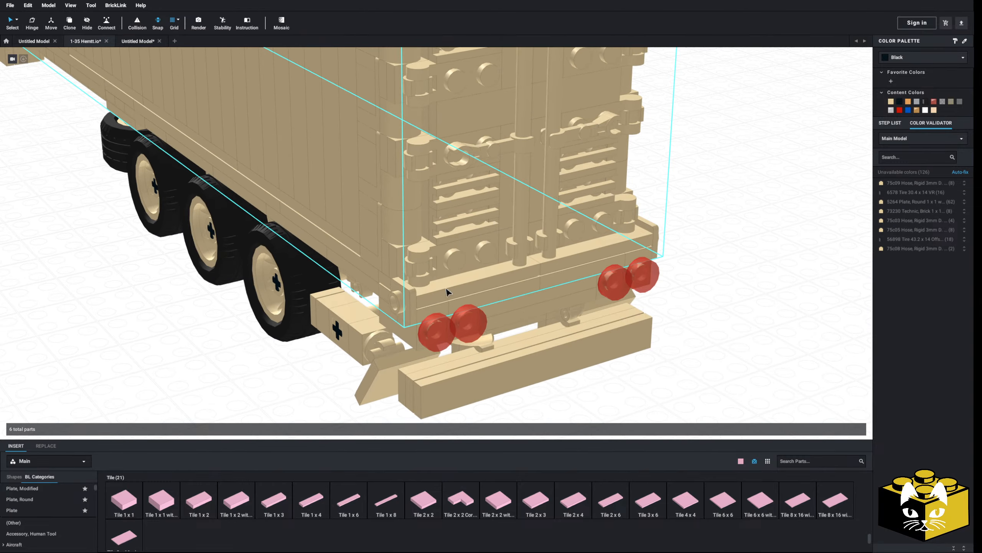
left_click_drag(446, 290, 447, 269)
left_click(726, 249)
scroll(693, 238, "down", 7)
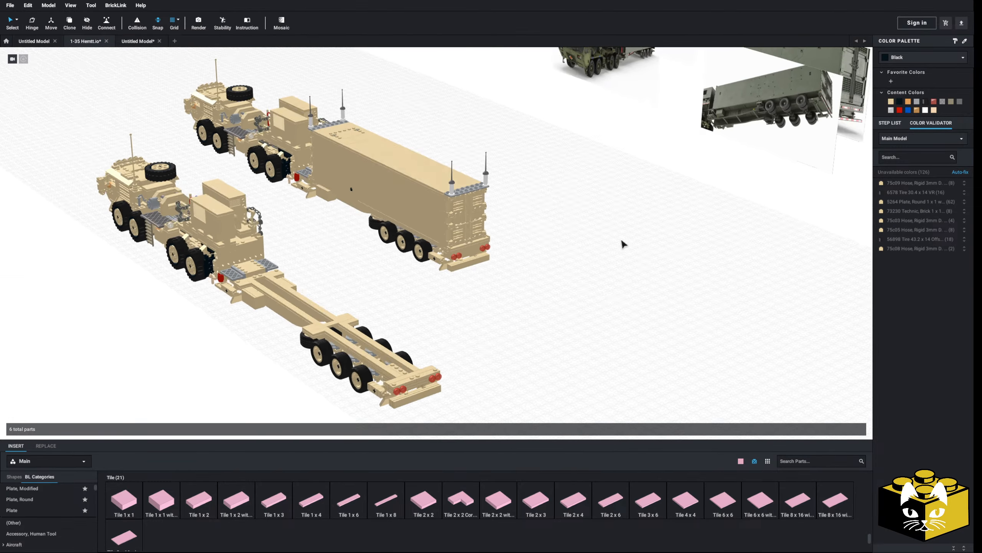
Step: Bring the remaining antenna-topped container closer to the trucks, alongside the loaded one
right_click_drag(624, 244, 671, 232)
scroll(671, 232, "up", 3)
middle_click_drag(671, 232, 572, 229)
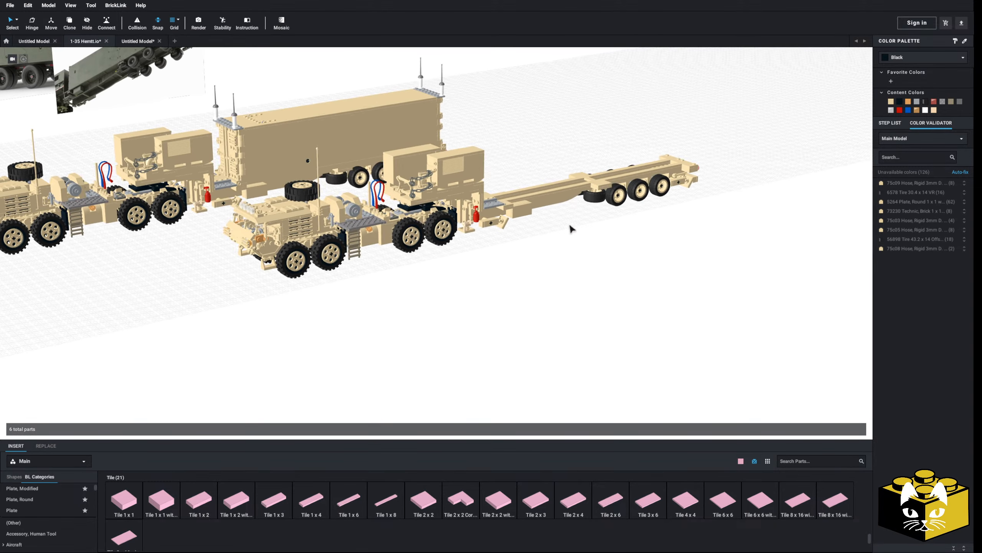
scroll(572, 232, "down", 3)
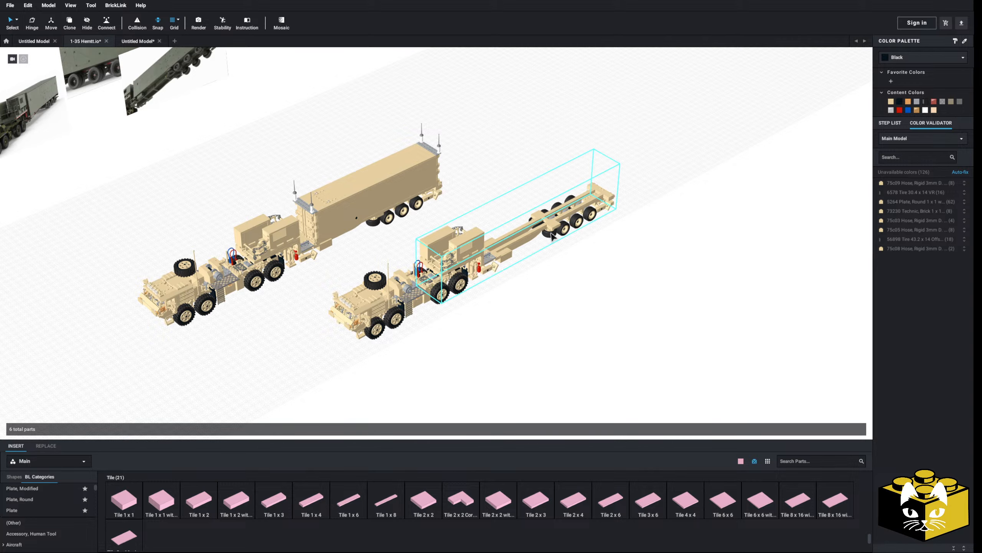
middle_click_drag(479, 233, 619, 224)
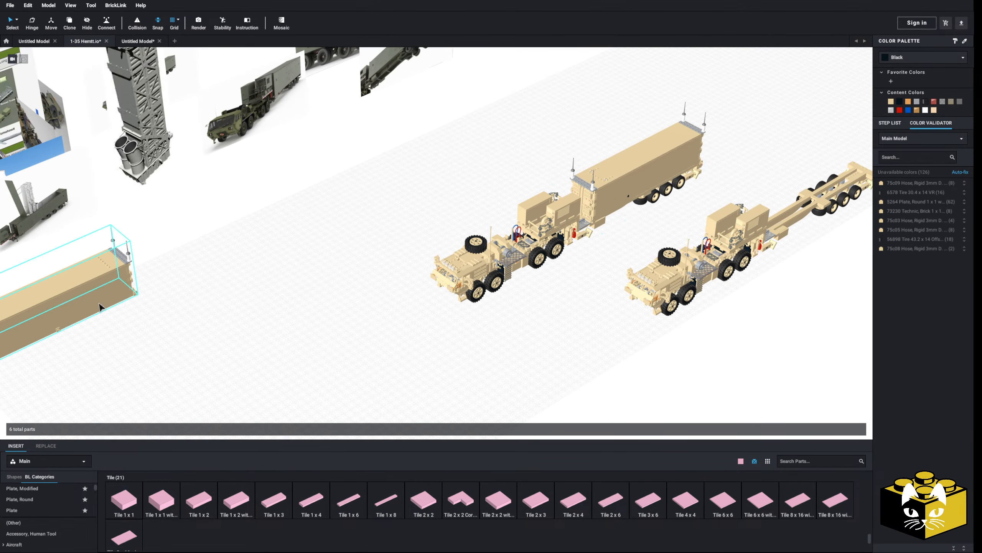
left_click_drag(101, 307, 424, 254)
right_click_drag(333, 259, 424, 254)
left_click_drag(424, 254, 449, 255)
left_click(459, 254)
Step: Open the trailer-mounted container submodel for editing
right_click_drag(460, 253, 572, 205)
middle_click_drag(587, 225, 388, 263)
scroll(387, 263, "up", 3)
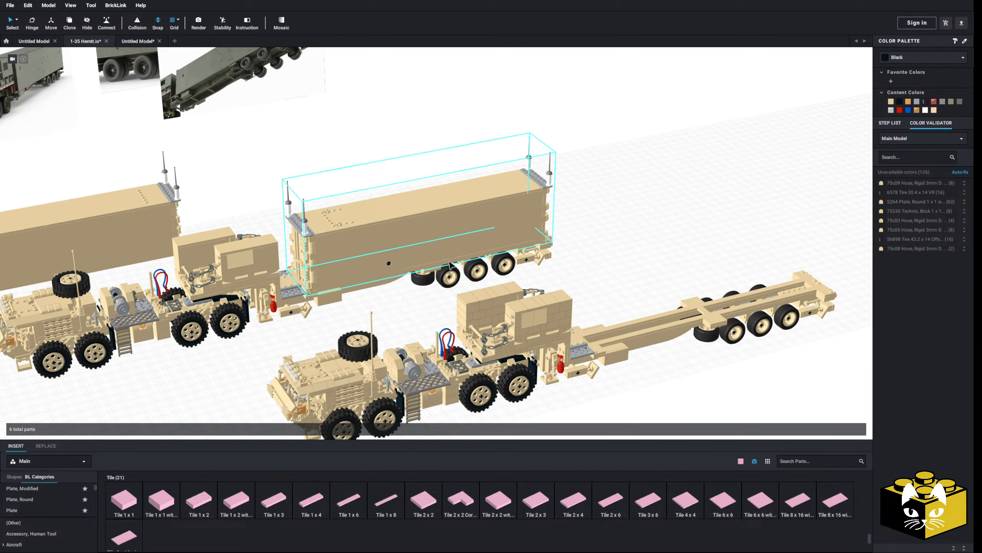
scroll(388, 263, "down", 4)
right_click_drag(388, 264, 471, 296)
middle_click_drag(470, 296, 479, 253)
right_click_drag(478, 253, 436, 276)
scroll(437, 280, "up", 4)
middle_click_drag(436, 280, 425, 303)
scroll(417, 231, "up", 4)
left_click(417, 232)
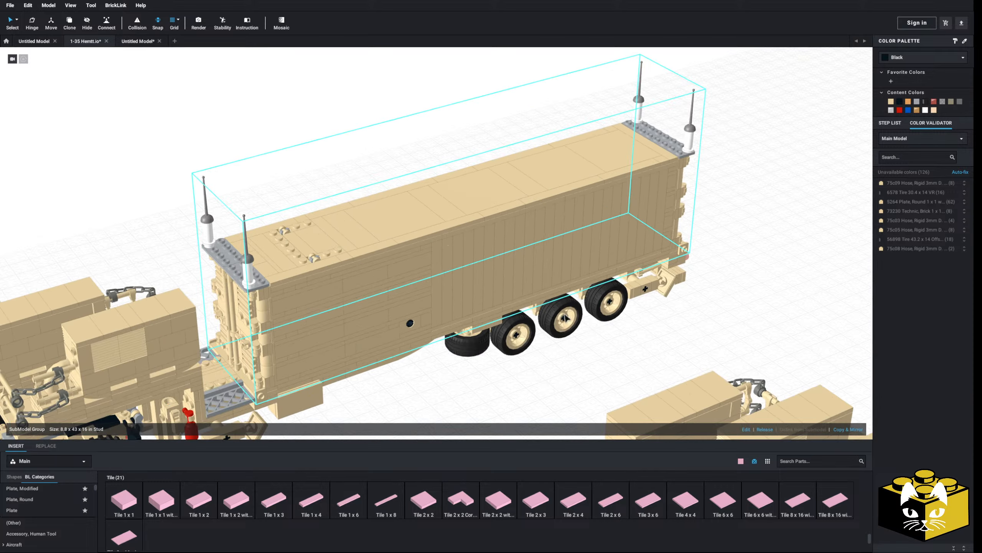
left_click(745, 428)
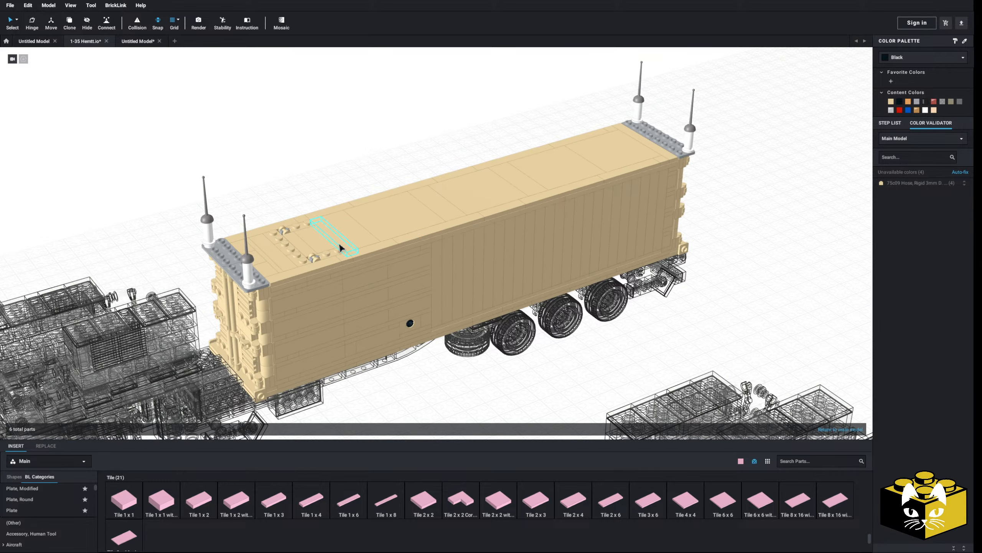
Step: Swing the container's roof lid up with the Hinge tool to an angle of 255°
left_click(34, 28)
right_click_drag(325, 267, 289, 224)
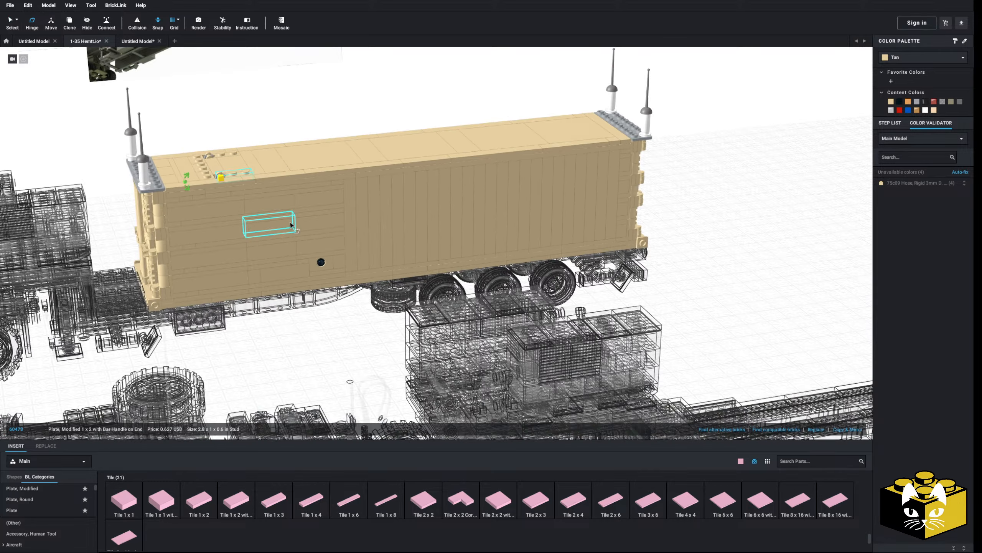
middle_click_drag(289, 224, 443, 307)
right_click_drag(444, 307, 437, 306)
left_click_drag(339, 262, 378, 275)
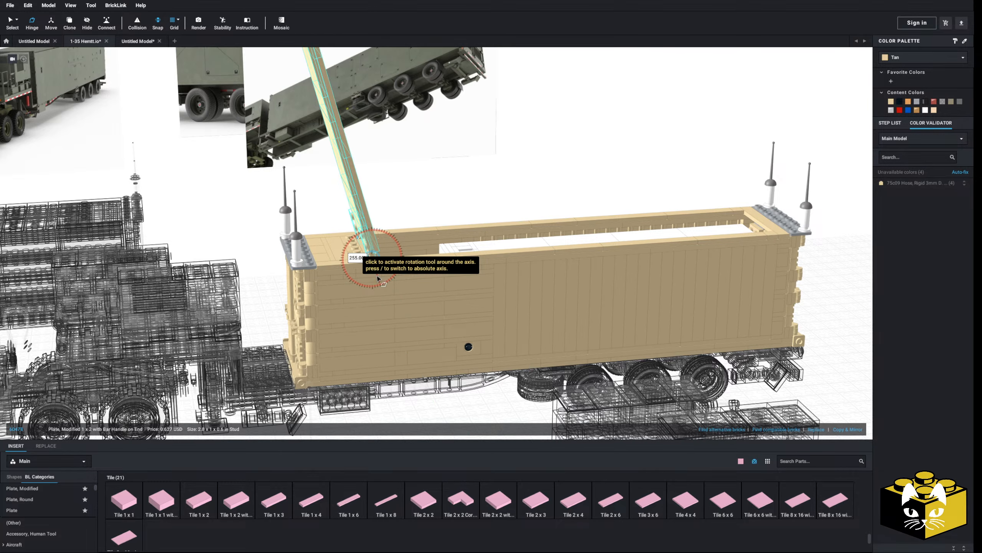
left_click(435, 198)
Step: Raise the launcher block inside the container upright with the Hinge tool and return to the main model
right_click_drag(434, 199, 440, 159)
right_click_drag(440, 222, 449, 222)
left_click(478, 318)
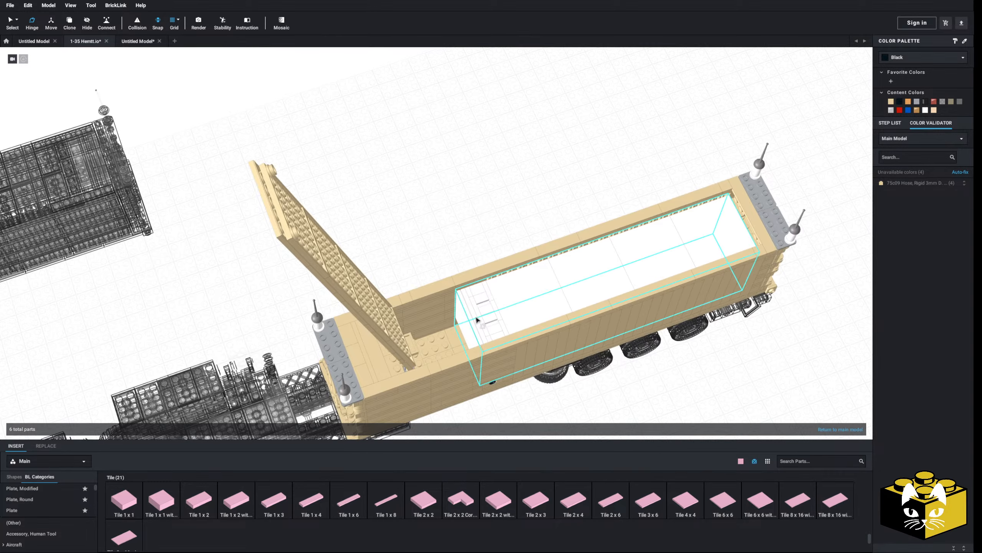
right_click_drag(479, 318, 422, 227)
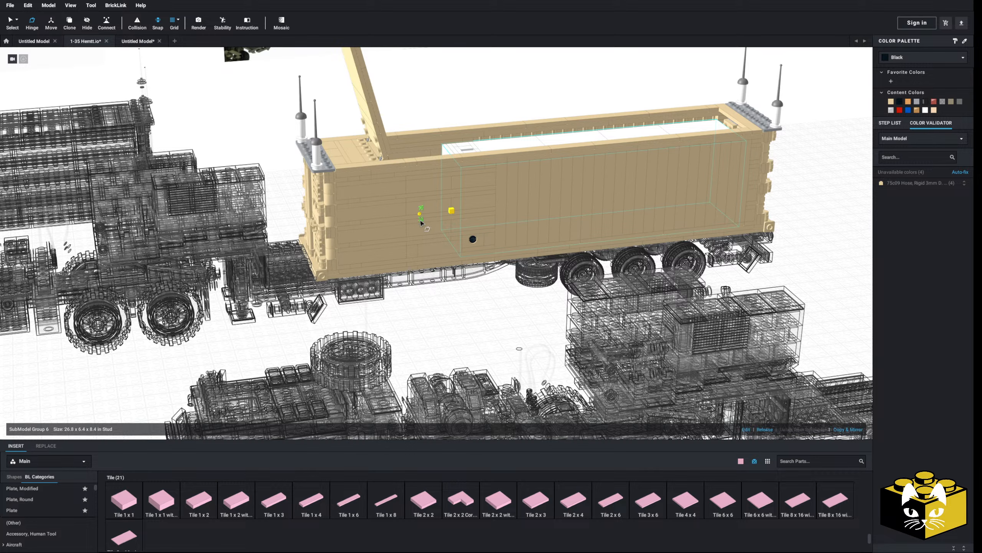
left_click_drag(421, 221, 452, 242)
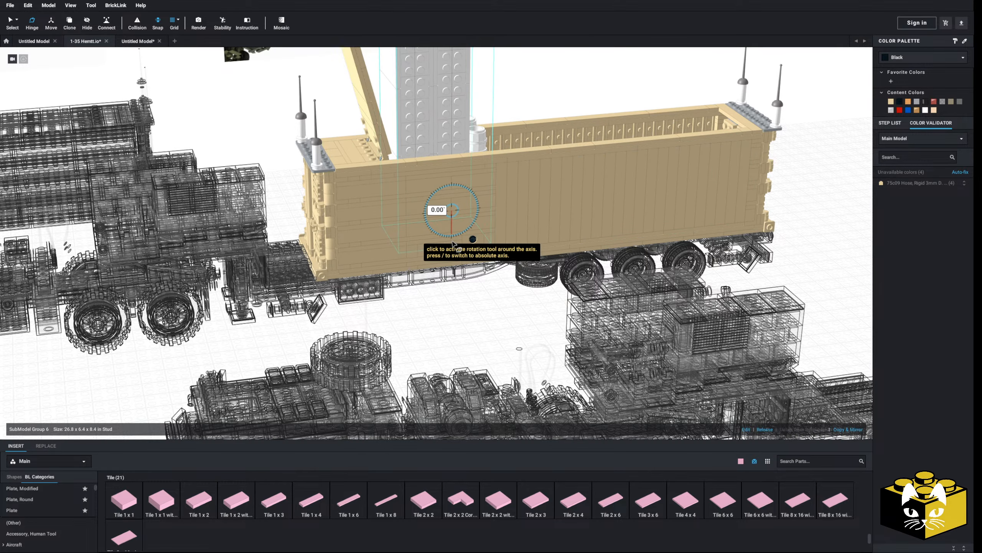
scroll(487, 318, "down", 3)
left_click(476, 292)
scroll(461, 287, "down", 8)
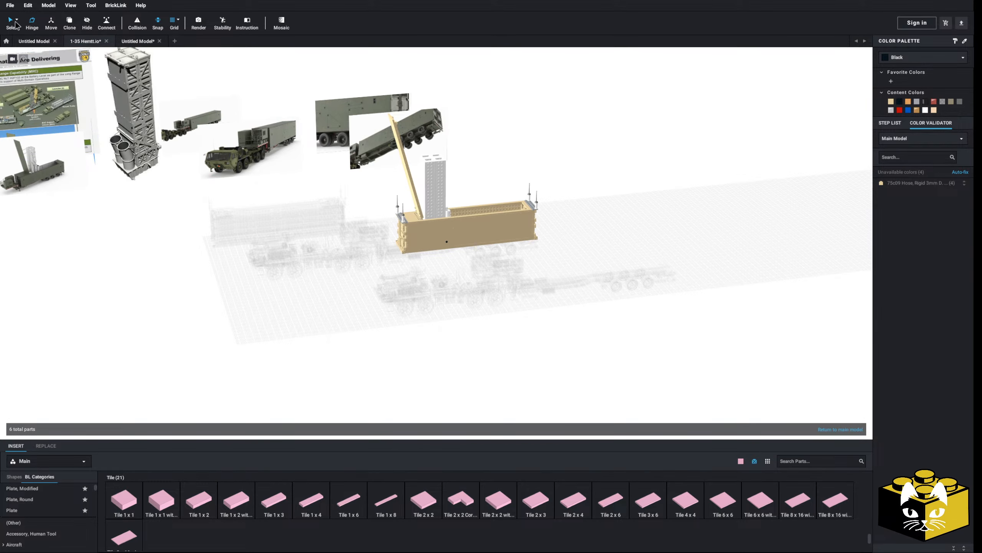
double_click(161, 263)
right_click_drag(162, 263, 200, 306)
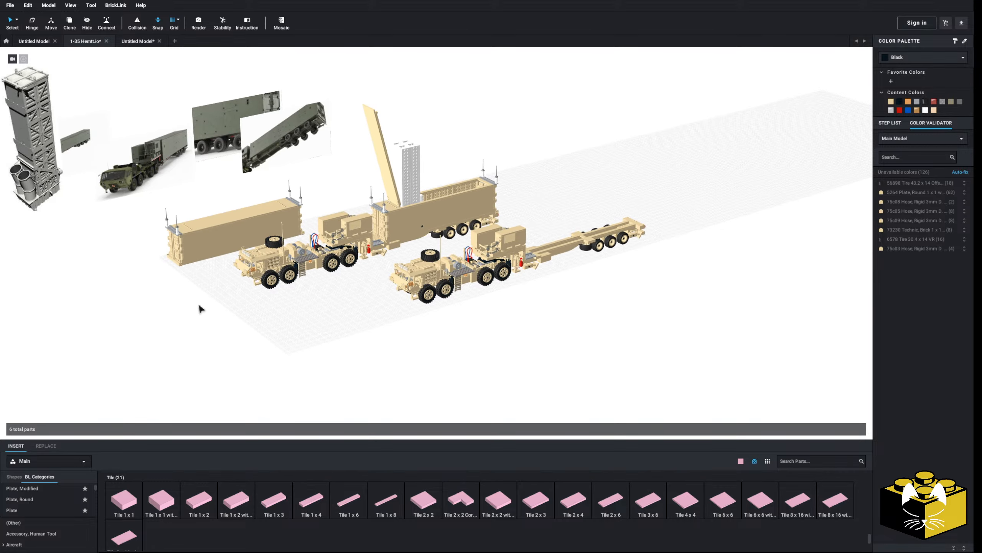
scroll(232, 310, "up", 4)
Step: Switch to the shelter model and move the ground control shelter reference image clear of the Typhon slide
left_click(137, 41)
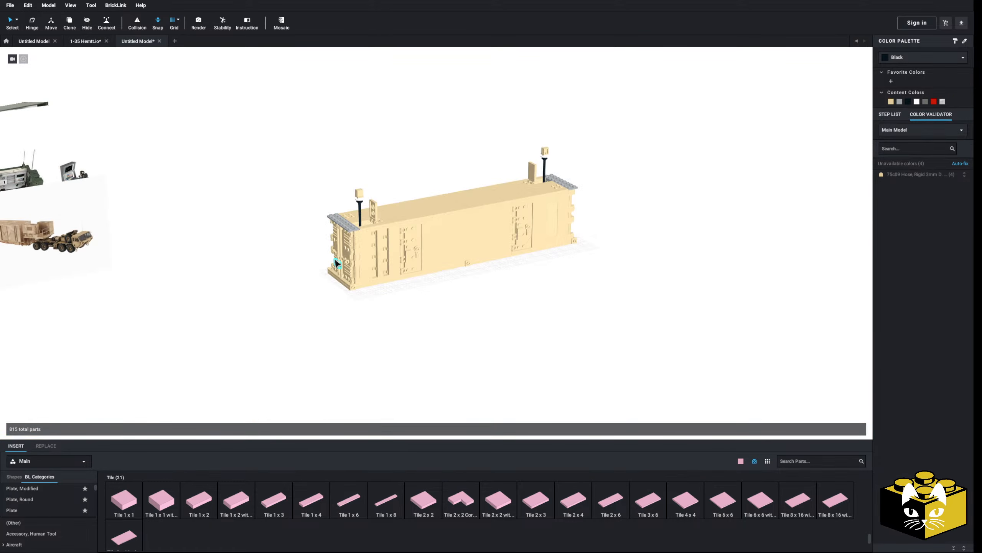
left_click_drag(653, 120, 269, 385)
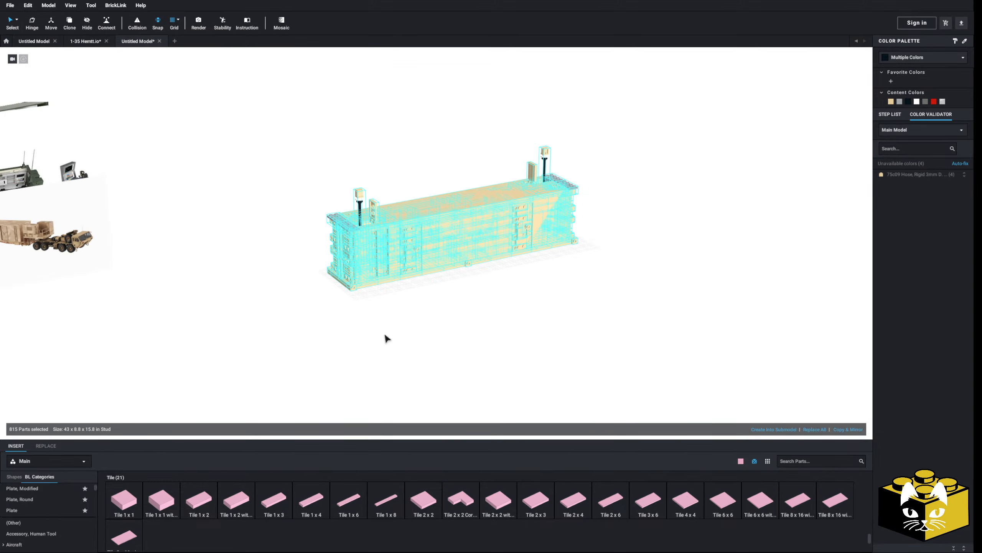
middle_click_drag(370, 332, 499, 370)
scroll(562, 357, "up", 2)
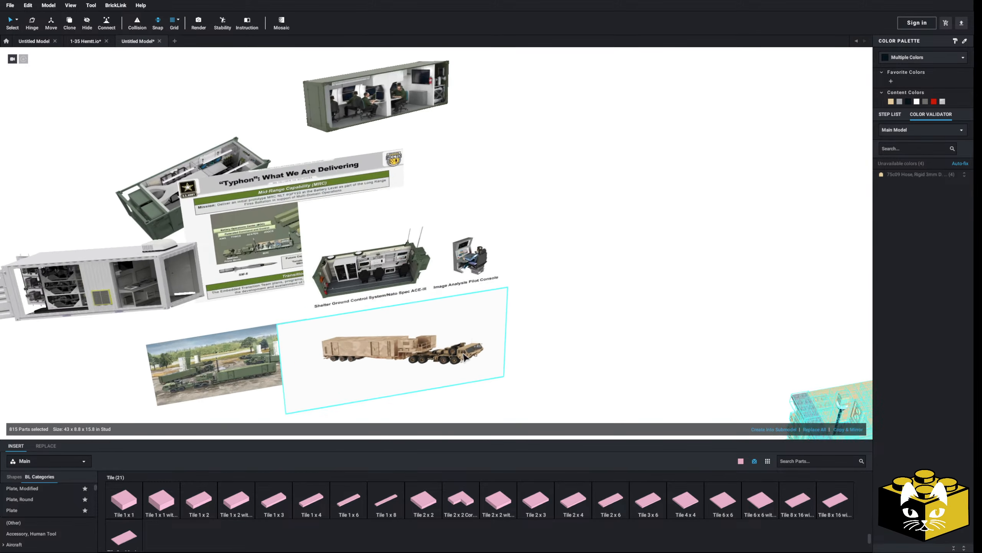
scroll(495, 364, "up", 3)
left_click_drag(366, 223, 556, 199)
left_click(419, 291)
Step: Examine the vertical launcher, reload trailer and BOC support vehicle pictured on the Typhon slide
scroll(580, 414, "up", 3)
middle_click_drag(286, 222, 336, 271)
scroll(395, 243, "up", 3)
scroll(336, 271, "up", 3)
mouse_move(335, 271)
right_mouse_down()
mouse_move(321, 292)
mouse_move(346, 285)
right_mouse_up()
scroll(346, 286, "up", 3)
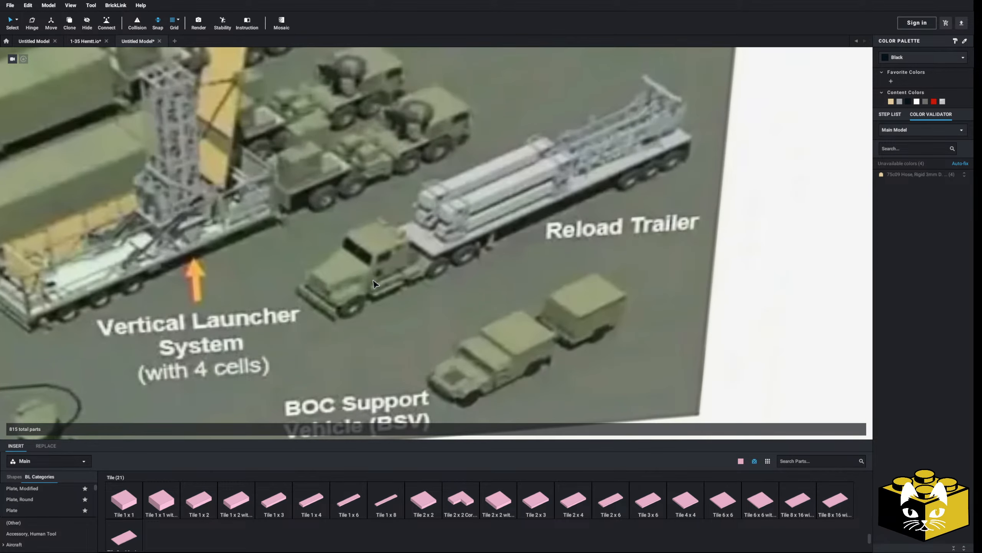
scroll(375, 285, "down", 3)
scroll(383, 267, "up", 2)
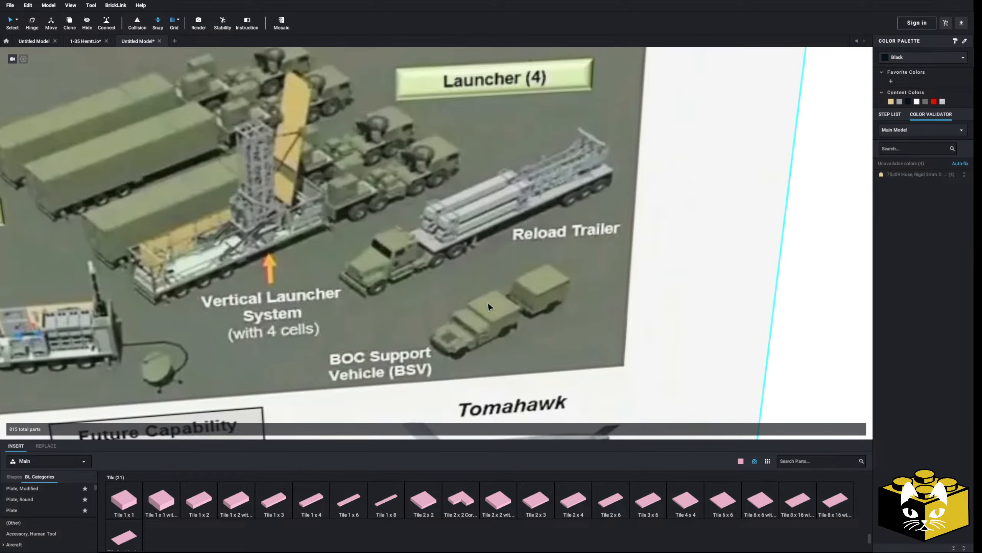
right_click_drag(524, 311, 490, 339)
scroll(486, 298, "down", 10)
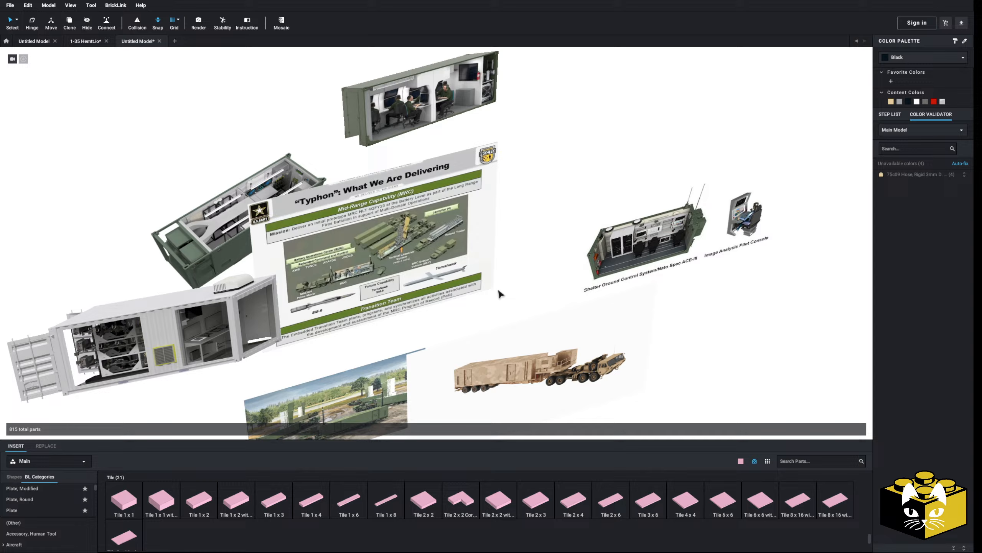
Step: Group all parts of the command shelter into one submodel and copy it
middle_click_drag(498, 289, 326, 250)
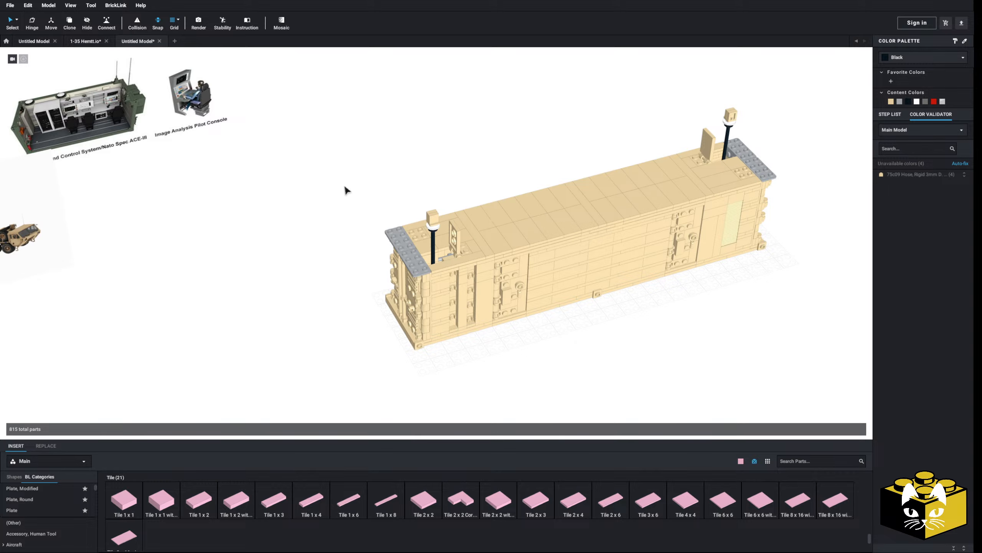
middle_click_drag(344, 186, 303, 190)
mouse_move(302, 189)
right_mouse_down()
mouse_move(306, 182)
mouse_move(292, 198)
right_mouse_up()
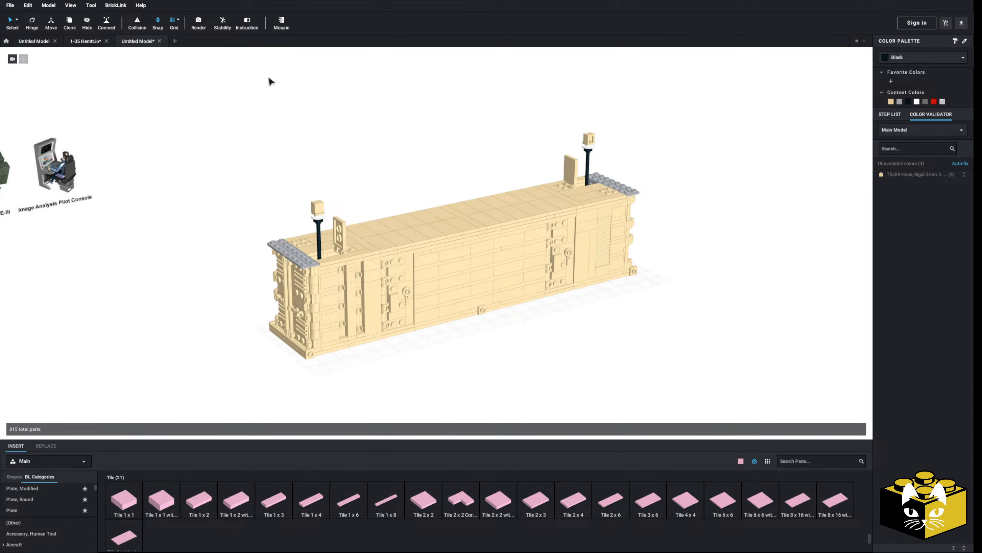
left_click_drag(694, 94, 217, 441)
left_click(773, 429)
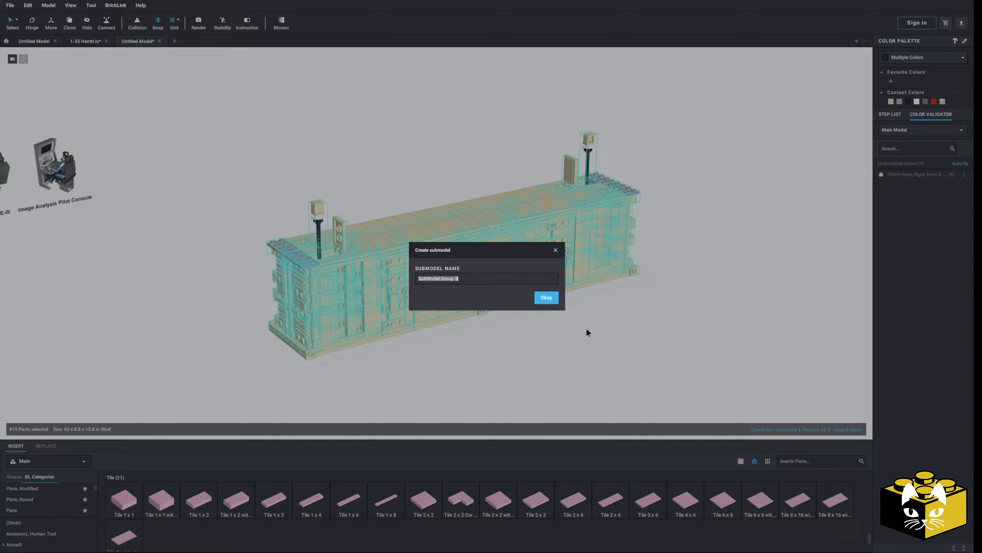
left_click(545, 297)
right_click(429, 282)
left_click(143, 274)
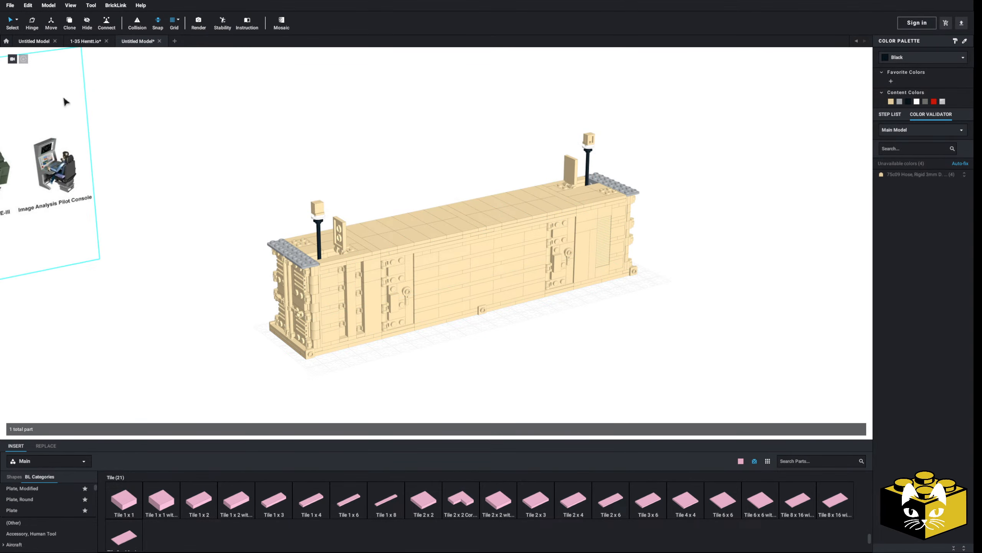
Step: Switch to the 1-35 Hemtt.io model and paste the command shelter submodel behind the second truck
left_click(91, 38)
left_click(373, 268)
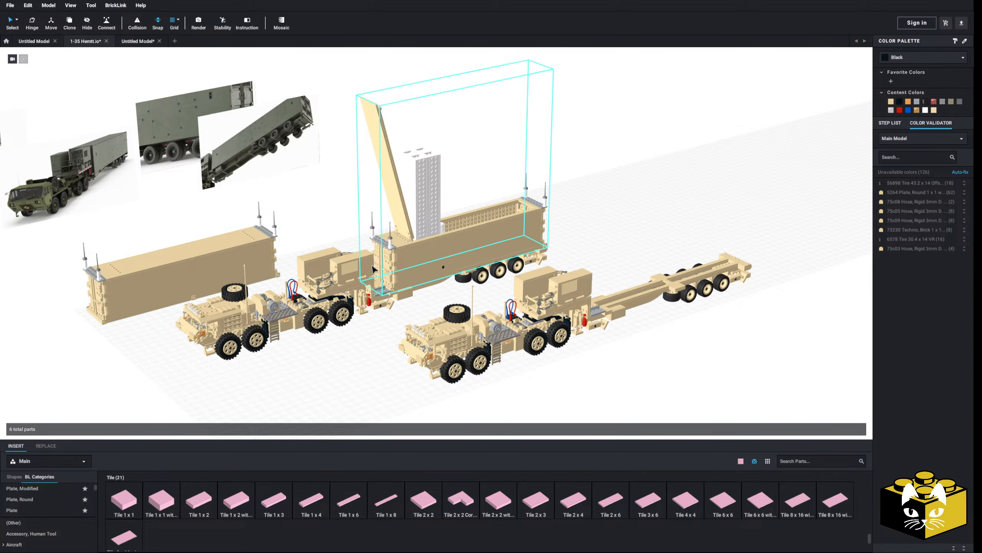
right_click_drag(373, 269, 555, 200)
left_click(566, 221)
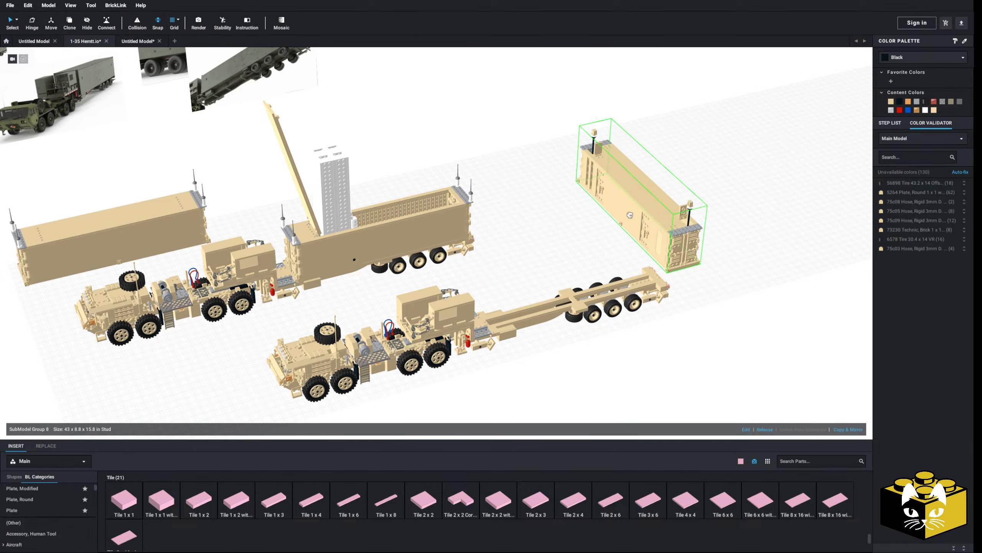
Step: Turn the command shelter in line with the second truck and set it on the empty trailer
left_click(663, 202)
left_click_drag(749, 190, 726, 210)
right_click_drag(726, 210, 629, 216)
left_click_drag(628, 216, 261, 311)
scroll(580, 213, "up", 3)
left_click(366, 302)
right_click_drag(366, 302, 533, 112)
scroll(444, 326, "down", 5)
scroll(441, 324, "down", 3)
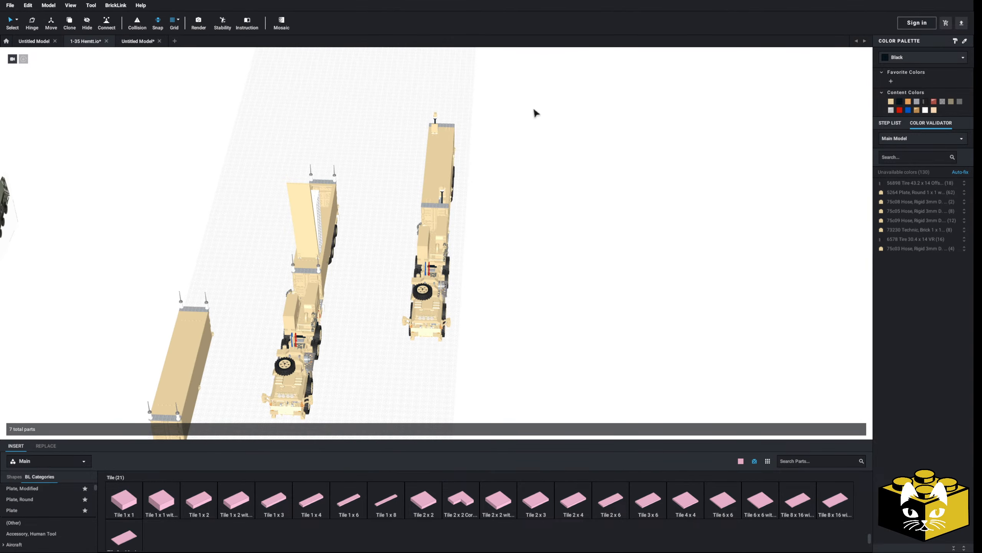
Step: Reposition the second truck together with its trailer and shelter alongside the launcher truck
left_click_drag(527, 83, 462, 288)
right_click_drag(461, 289, 428, 285)
left_click_drag(428, 285, 449, 200)
left_click(349, 299)
Step: Review both loaded trucks from the front and the launcher reference images
scroll(396, 330, "up", 4)
right_click_drag(353, 299, 360, 334)
scroll(374, 374, "up", 3)
scroll(374, 374, "down", 3)
scroll(379, 356, "up", 1)
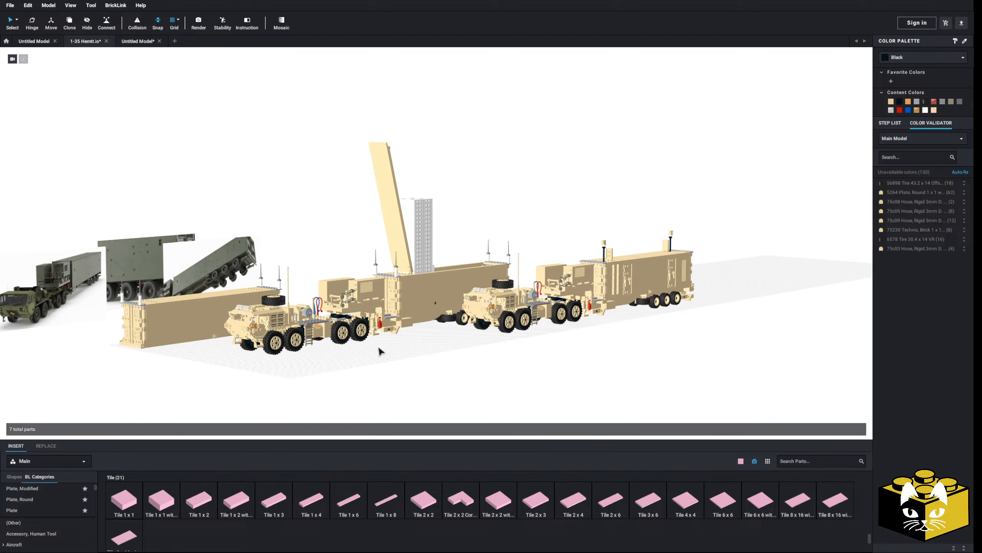
right_click_drag(488, 370, 389, 361)
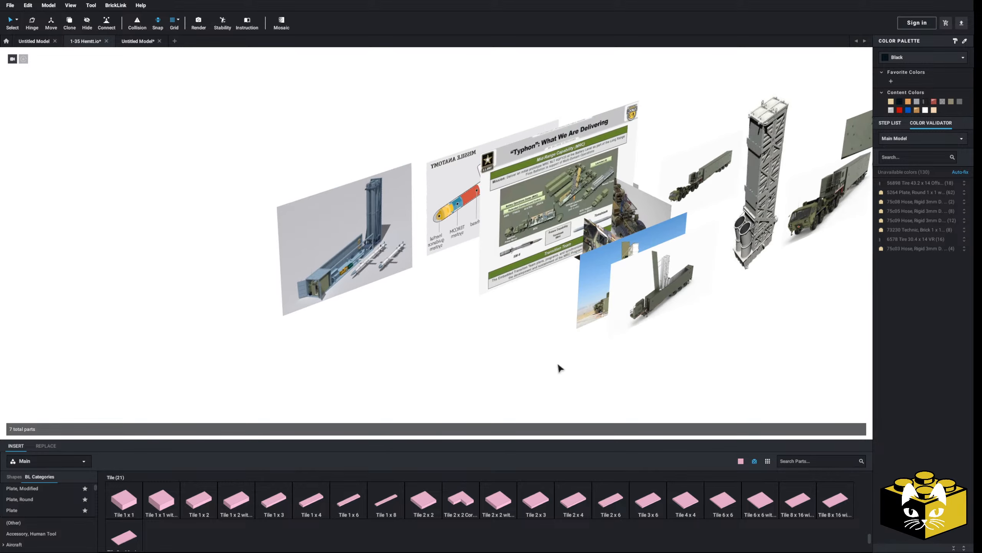
Step: Examine the battery operations center, launcher and reload trailer on the Typhon "What We Are Delivering" reference slide
scroll(560, 368, "up", 10)
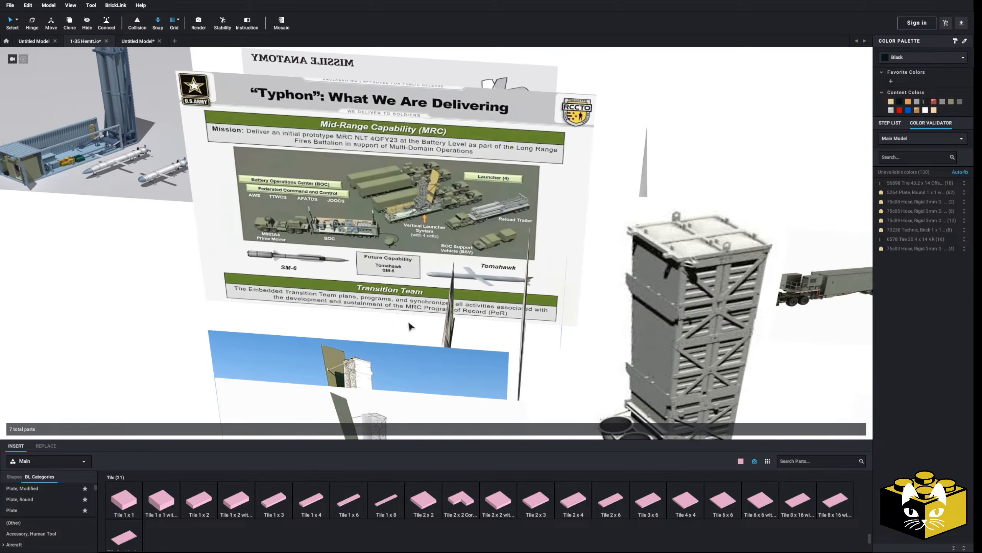
scroll(532, 195, "up", 3)
scroll(452, 273, "up", 4)
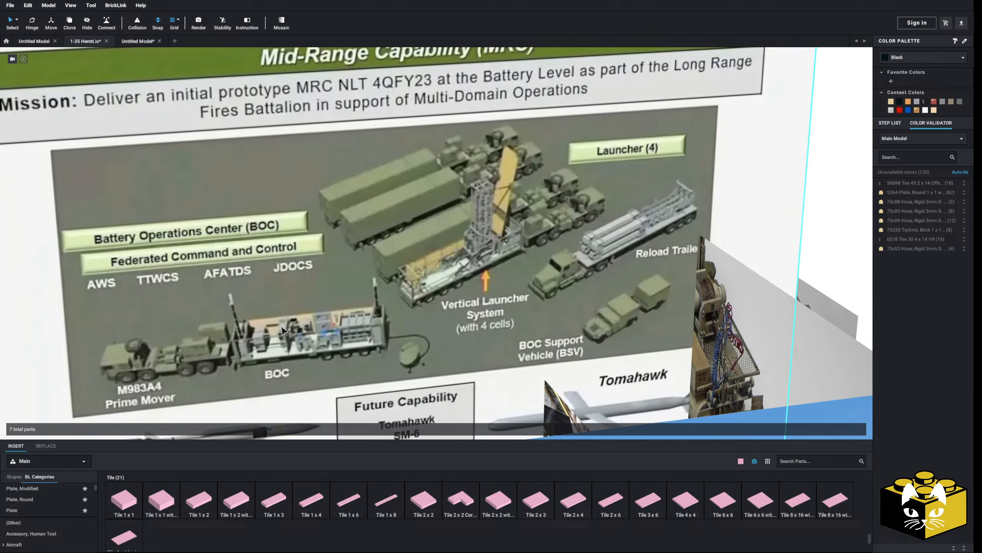
middle_click_drag(221, 347, 211, 311)
middle_click_drag(631, 196, 578, 223)
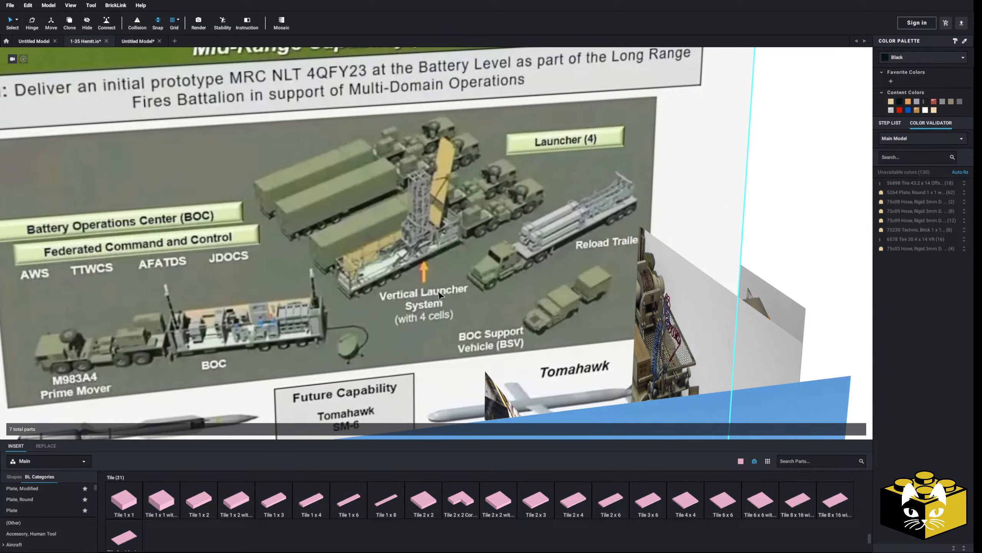
middle_click_drag(440, 292, 417, 293)
scroll(529, 249, "down", 3)
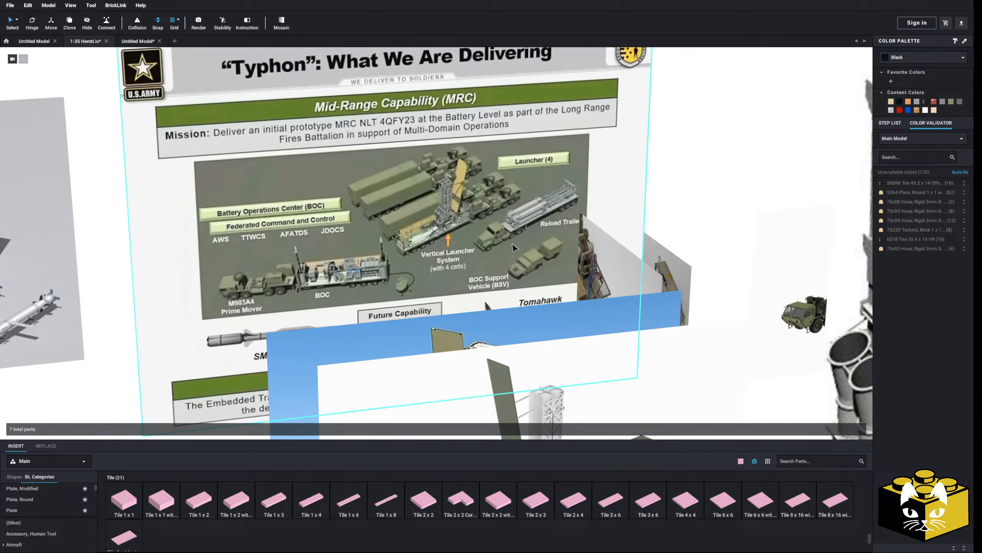
scroll(520, 271, "down", 5)
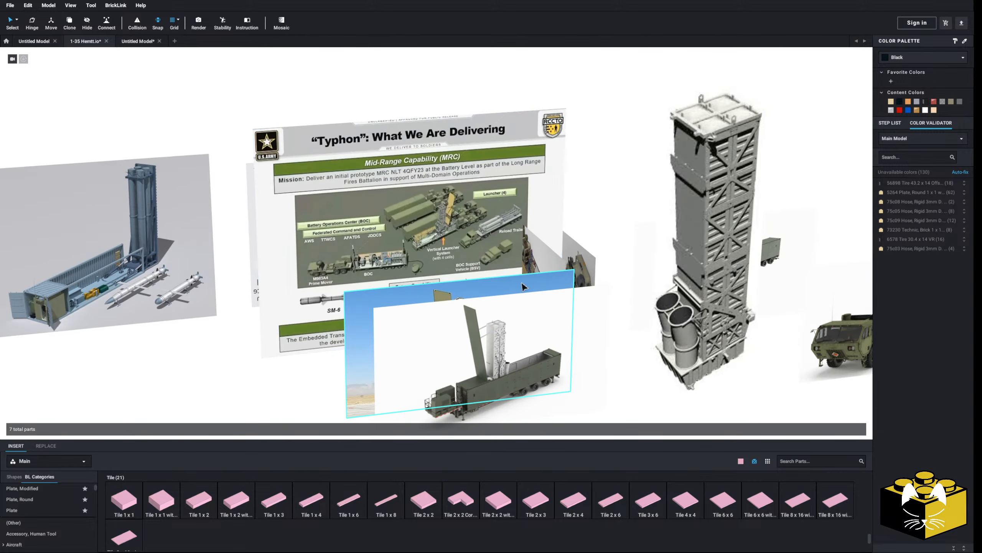
Step: Review the launcher truck and the command shelter truck side by side from several angles
middle_click_drag(657, 284, 344, 237)
scroll(347, 230, "down", 2)
middle_click_drag(692, 233, 377, 300)
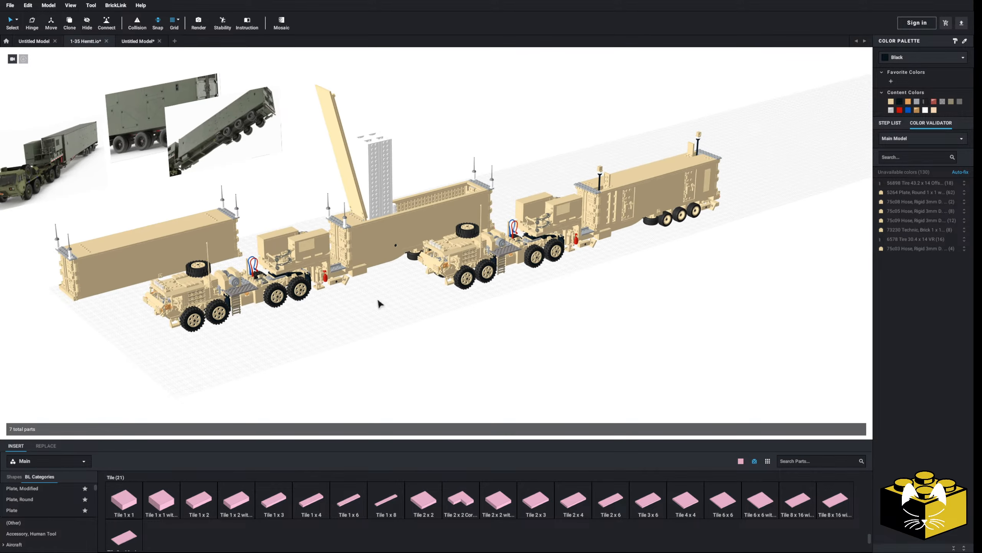
right_click(377, 298)
left_click(132, 252)
right_click_drag(132, 252, 138, 312)
left_click_drag(155, 334, 599, 230)
left_click(466, 209)
right_click_drag(466, 209, 429, 182)
right_click_drag(393, 289, 388, 295)
scroll(389, 304, "up", 3)
middle_click_drag(486, 254, 489, 308)
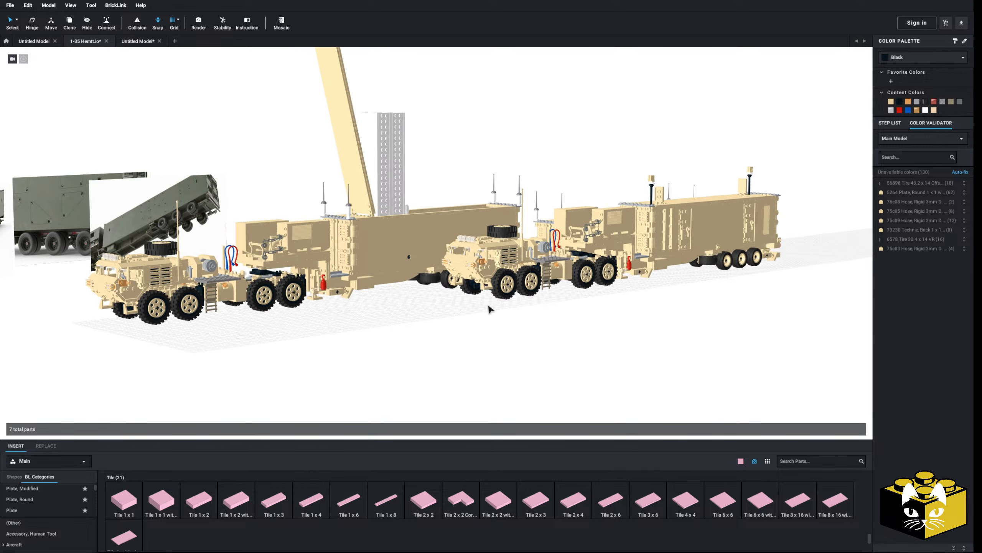
middle_click_drag(474, 91, 490, 152)
scroll(471, 170, "down", 3)
scroll(471, 170, "up", 3)
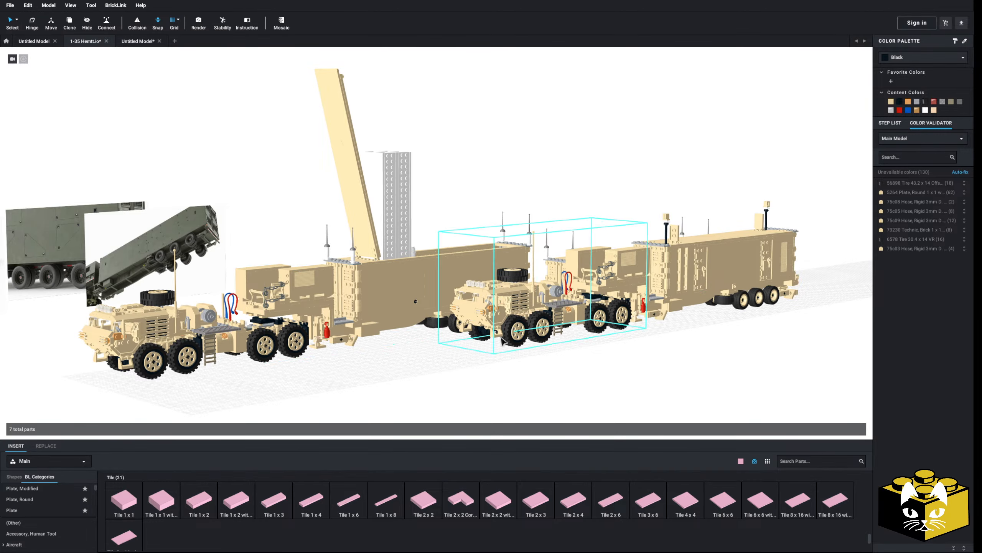
right_click_drag(465, 340, 443, 341)
middle_click_drag(445, 340, 419, 336)
right_click_drag(421, 339, 405, 345)
scroll(402, 337, "up", 3)
scroll(399, 337, "down", 5)
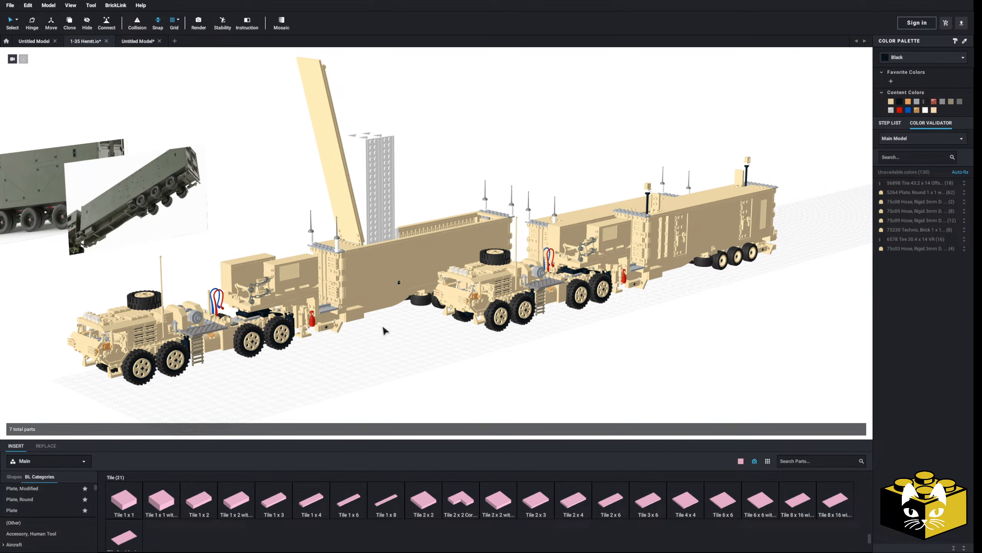
Step: Place a Plate, Modified 1 x 2 with 2 Open O Clips (Horizontal Grip) beneath the command shelter's front side door
right_click_drag(384, 330, 408, 252)
scroll(421, 391, "up", 5)
scroll(423, 268, "up", 3)
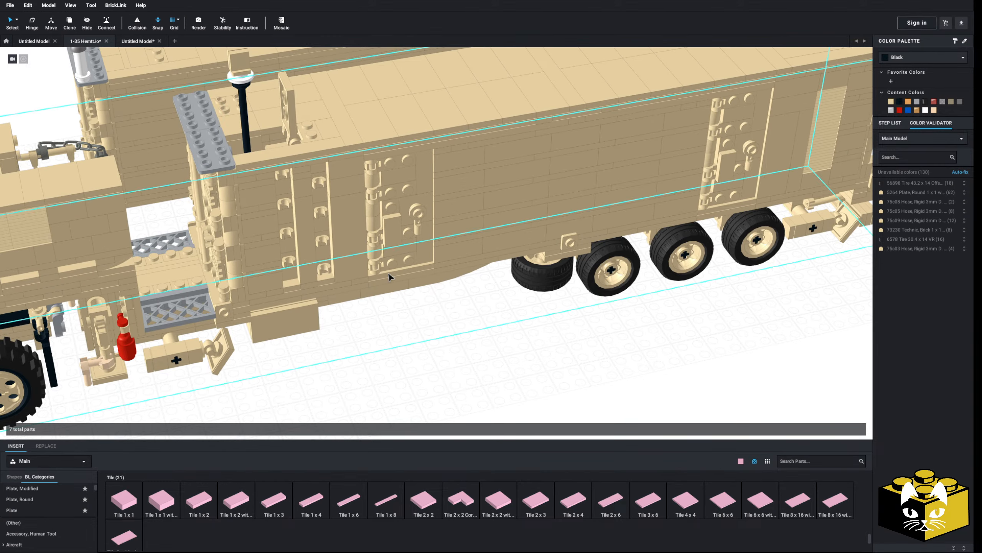
scroll(416, 362, "up", 3)
scroll(70, 509, "down", 3)
scroll(65, 507, "up", 3)
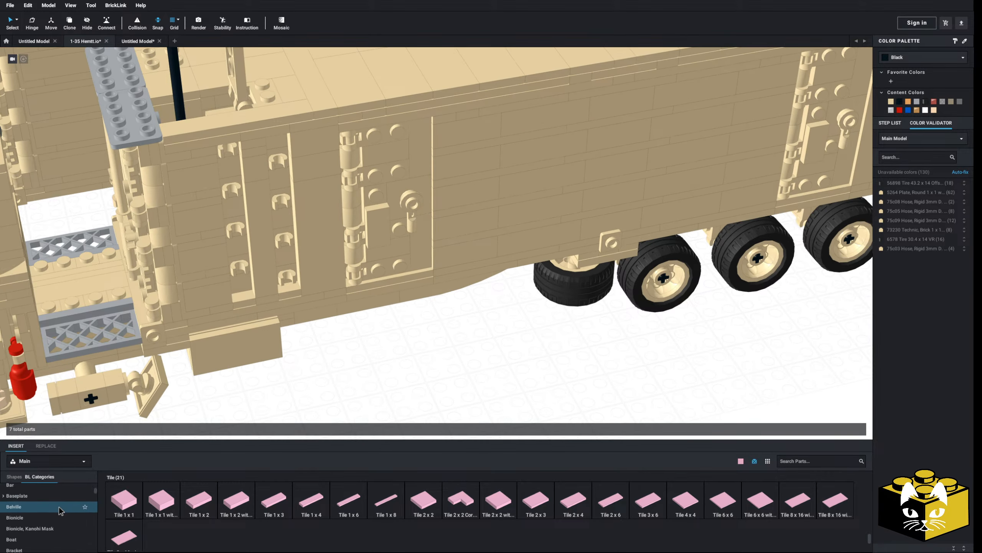
left_click(64, 490)
scroll(341, 499, "down", 2)
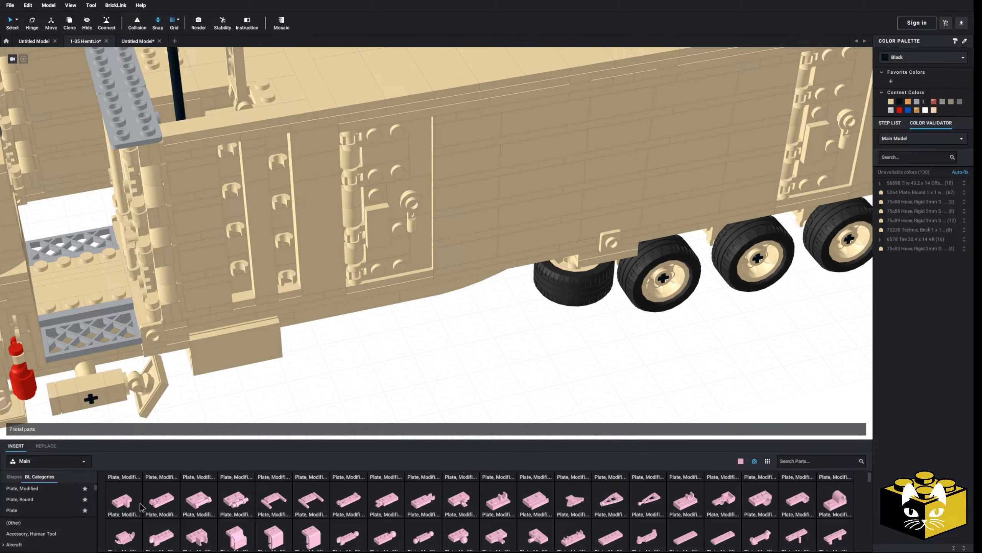
scroll(142, 507, "up", 2)
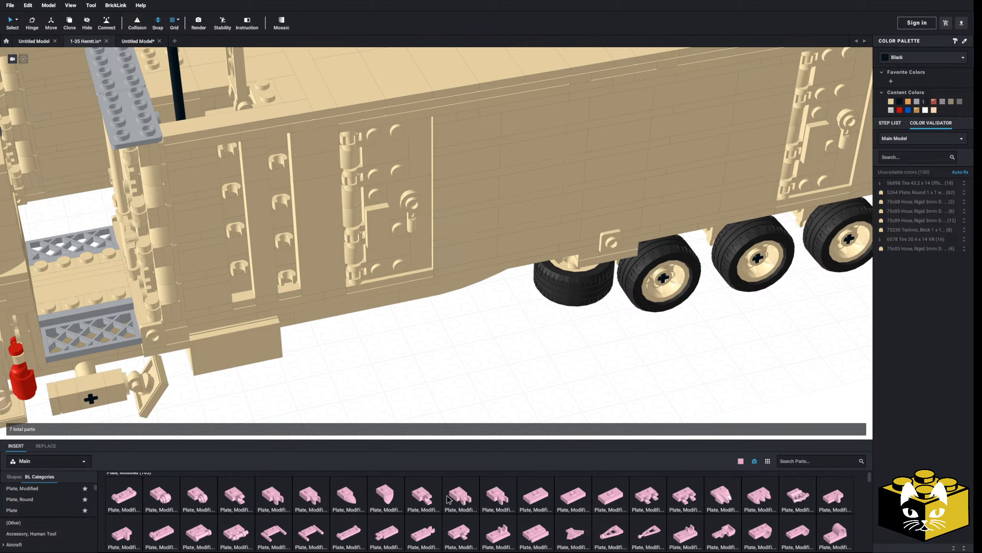
left_click(647, 505)
left_click(395, 293)
right_click_drag(434, 334, 445, 386)
scroll(445, 385, "up", 3)
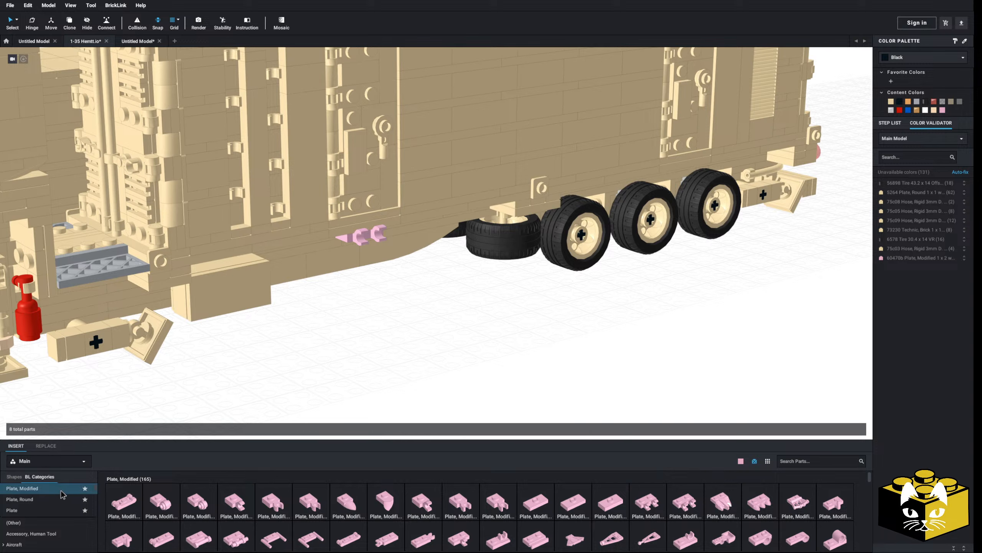
Step: Try hanging a Bar 7 x 3 ladder with 2 Open O Clips from the clip plate under the door
scroll(29, 493, "down", 3)
scroll(29, 493, "up", 2)
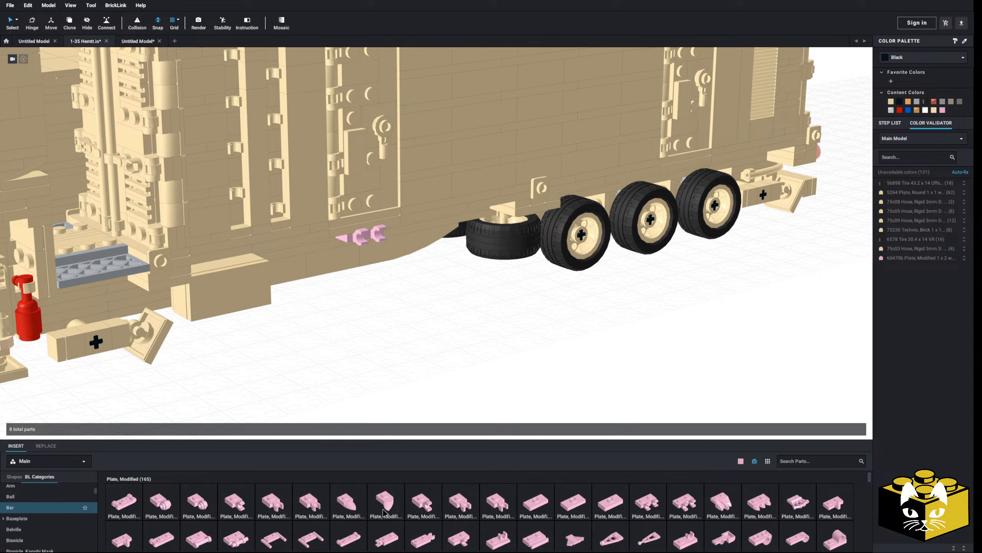
left_click(12, 506)
scroll(588, 500, "down", 1)
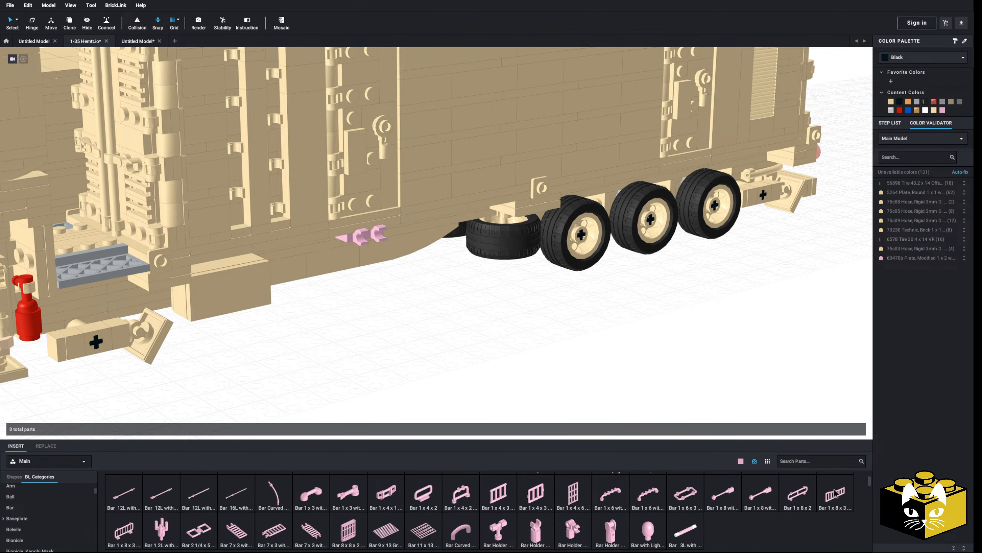
left_click_drag(236, 538, 400, 399)
left_click(442, 388)
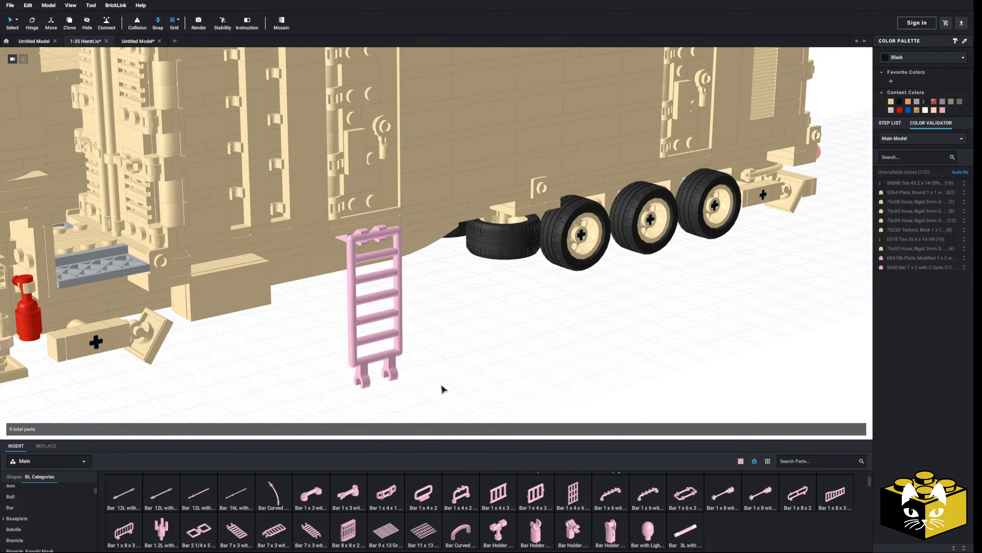
mouse_move(441, 388)
right_mouse_down()
mouse_move(493, 353)
mouse_move(448, 394)
right_mouse_up()
Step: Tilt the 7 x 3 ladder outward from the shelter and delete it
left_click(563, 317)
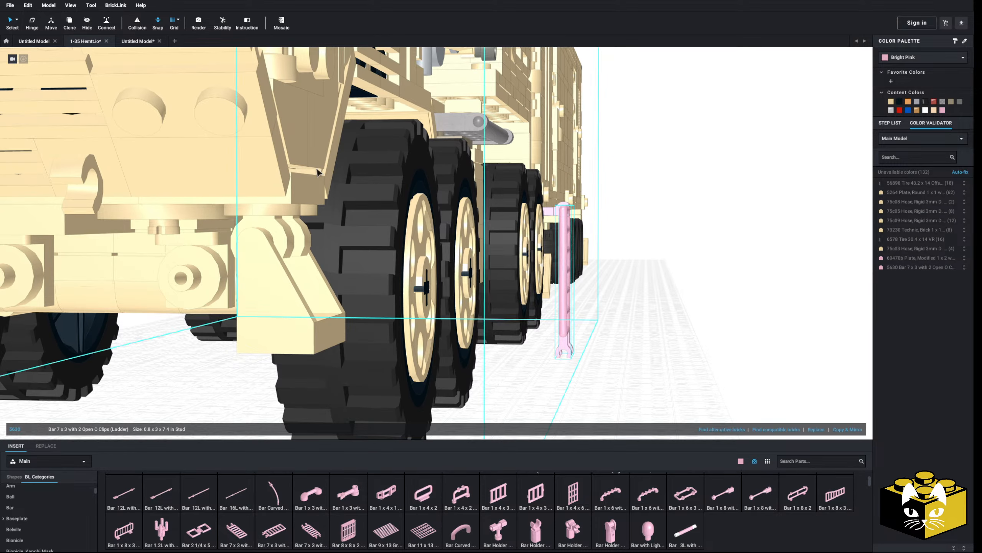
left_click(32, 27)
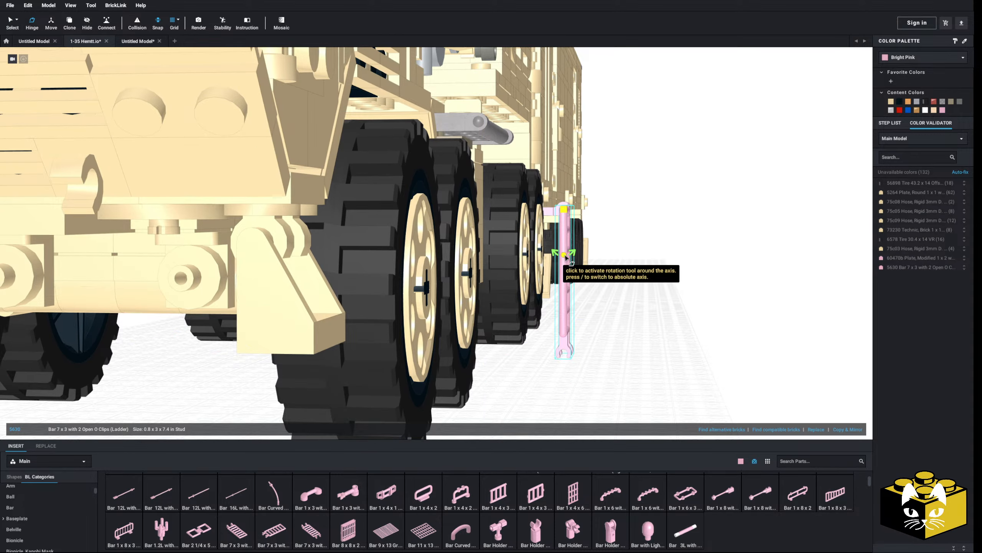
left_click_drag(567, 259, 590, 247)
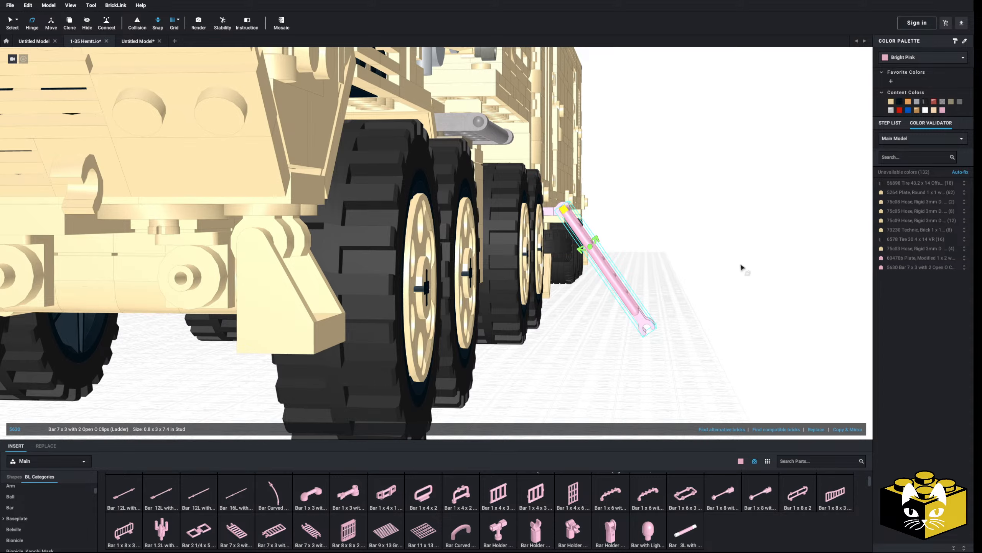
right_click_drag(741, 266, 482, 320)
left_click(12, 27)
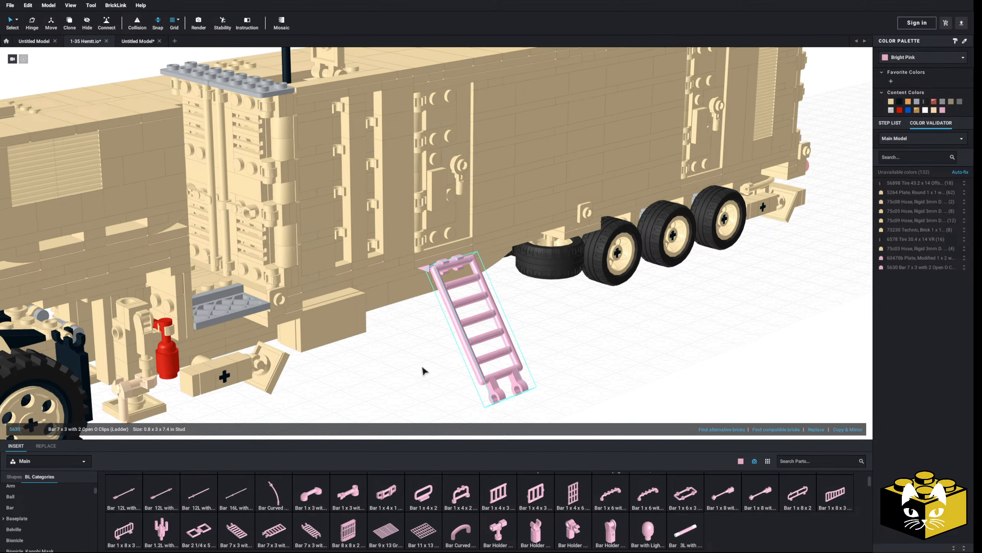
right_click_drag(423, 369, 412, 362)
scroll(412, 362, "up", 3)
key("Delete")
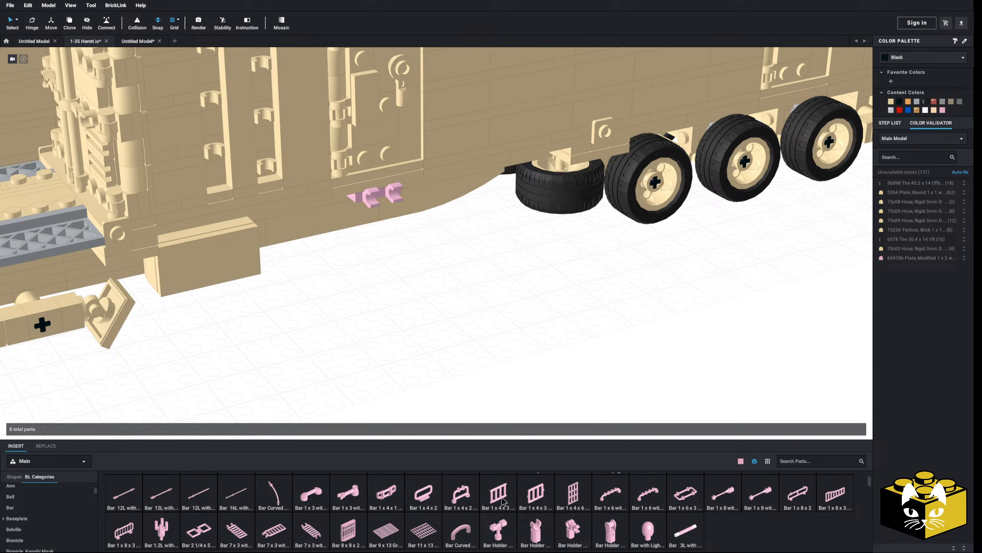
Step: Attach a Bar 1 x 4 x 3 Grille with End Protrusions as an upright ladder below the clip plate
left_click(504, 500)
key("Down")
key("Right")
key("Up")
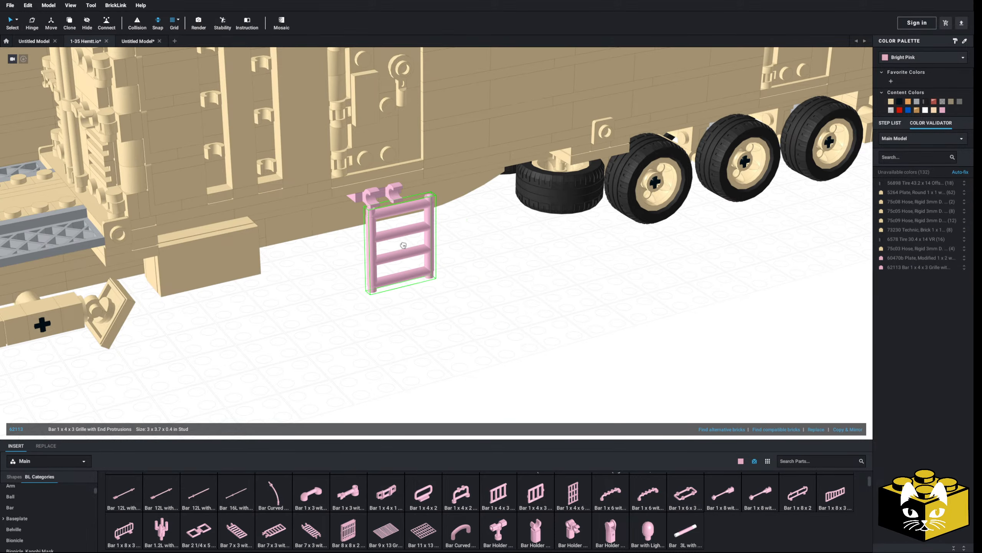
left_click(392, 244)
Step: Hinge the grille ladder outward from the shelter to about 115°
right_click_drag(393, 245, 396, 294)
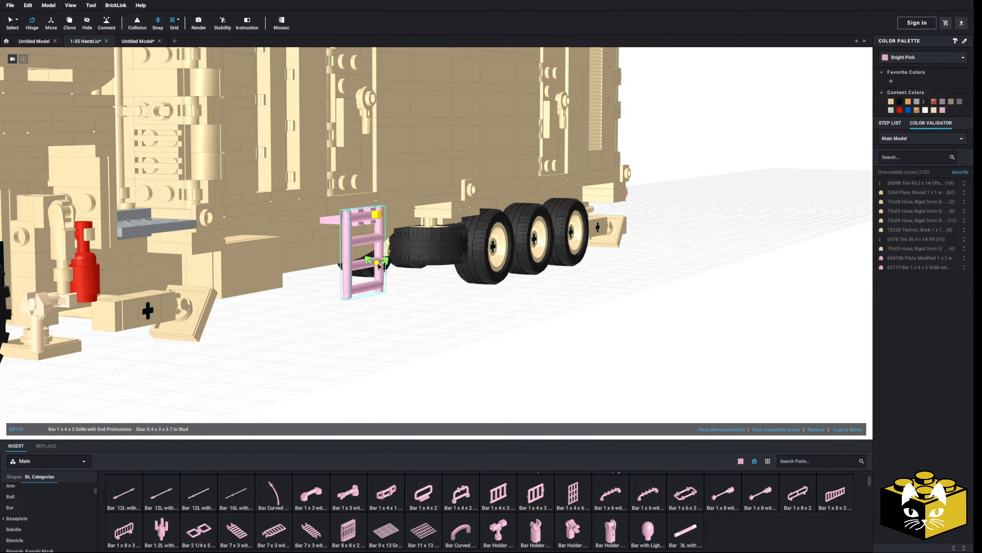
left_click_drag(384, 263, 394, 254)
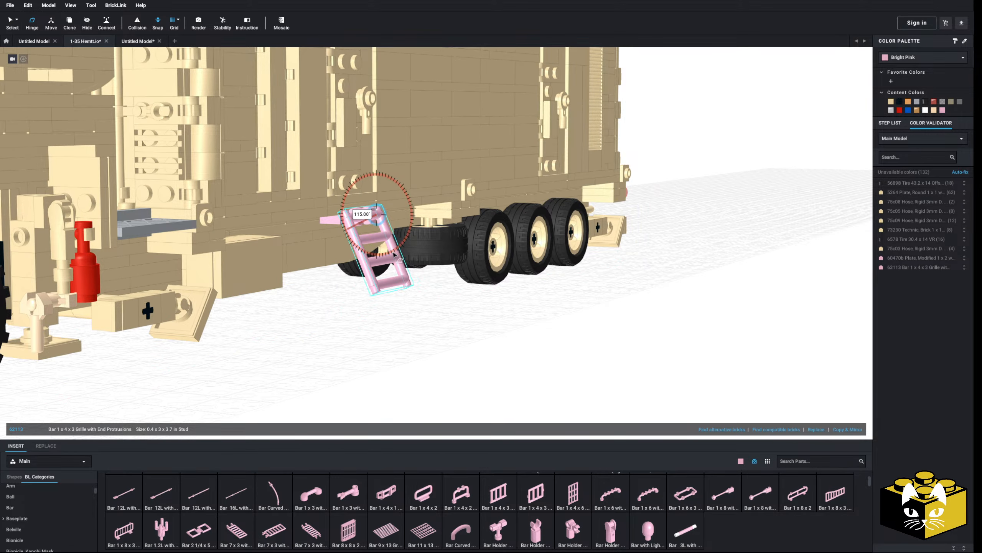
left_click(451, 335)
mouse_move(451, 335)
right_mouse_down()
mouse_move(458, 327)
mouse_move(427, 332)
mouse_move(470, 328)
mouse_move(445, 334)
mouse_move(475, 337)
mouse_move(452, 336)
mouse_move(464, 341)
right_mouse_up()
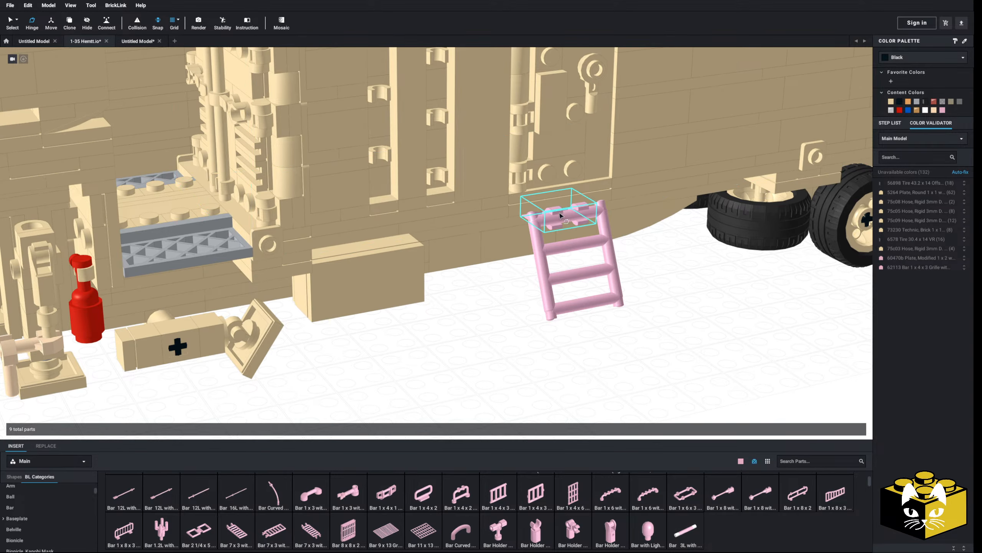
Step: Recolor the grille ladder and its clip plate Tan
left_click(576, 268)
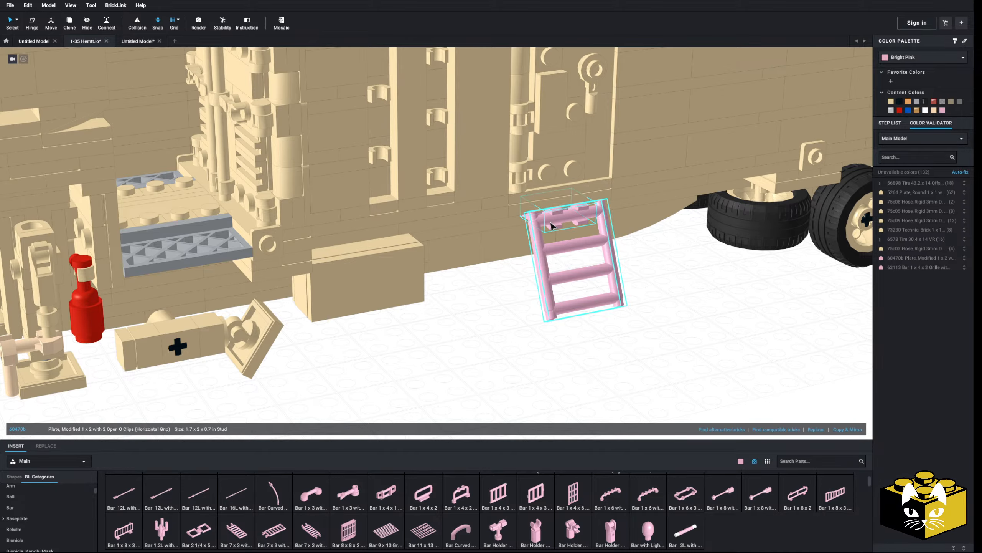
left_click(891, 102)
left_click(713, 366)
right_click_drag(712, 366, 604, 369)
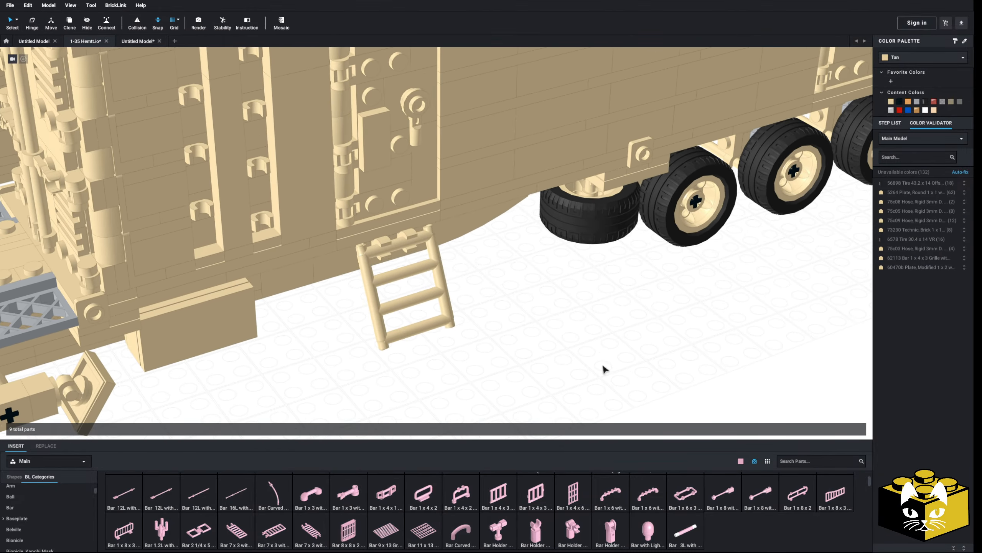
Step: Replace the unavailable Tan on all 5264 round 1 x 1 plates with Black in the color validator
left_click(919, 194)
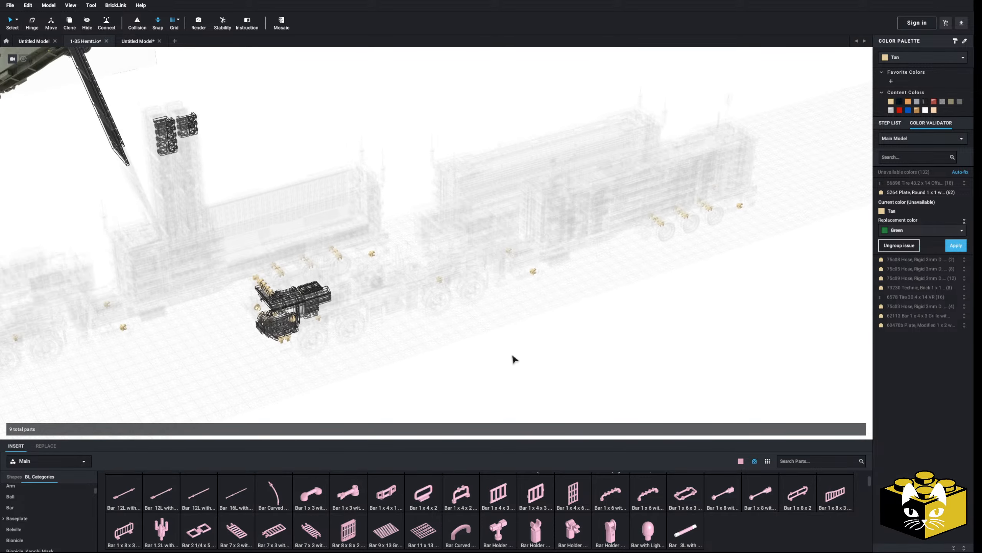
scroll(512, 353, "up", 2)
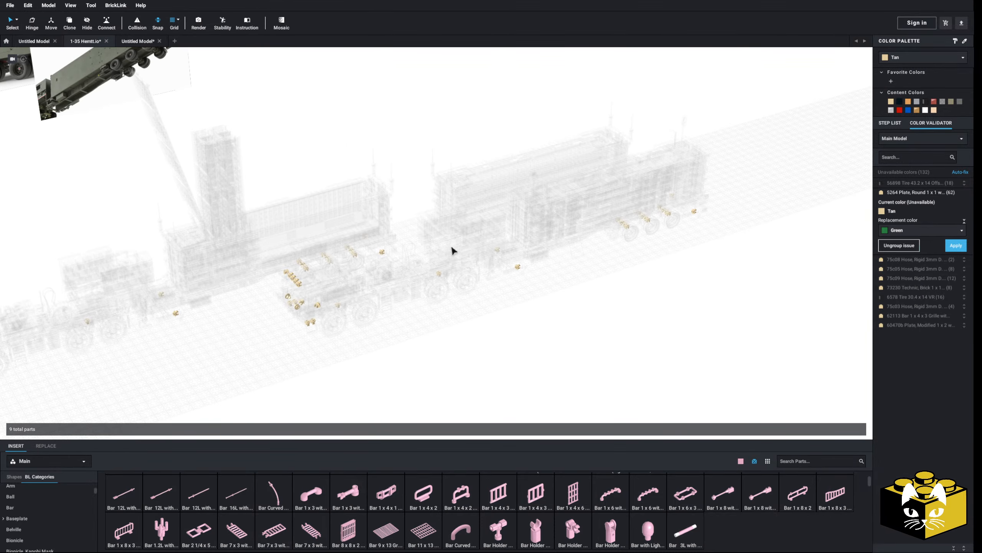
left_click(906, 231)
left_click(906, 258)
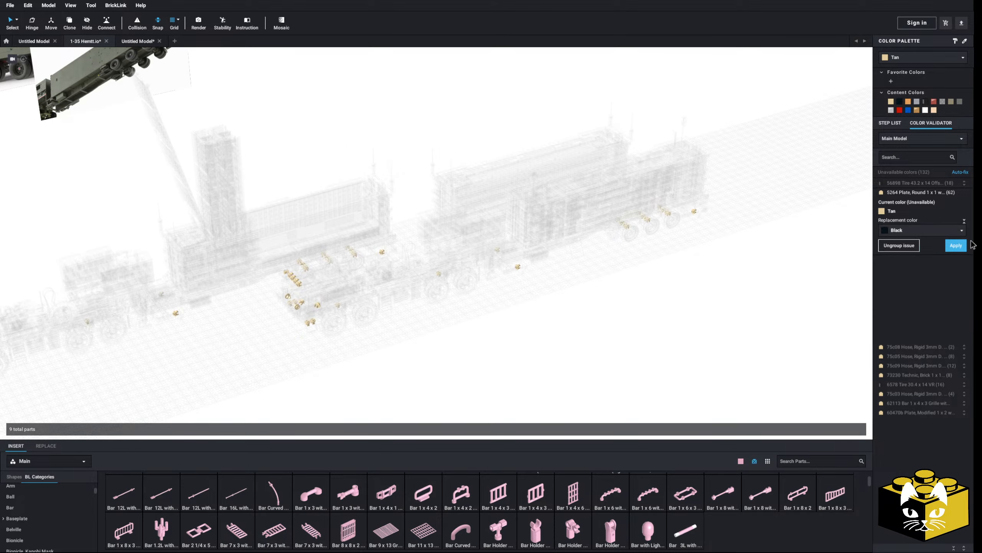
left_click(955, 245)
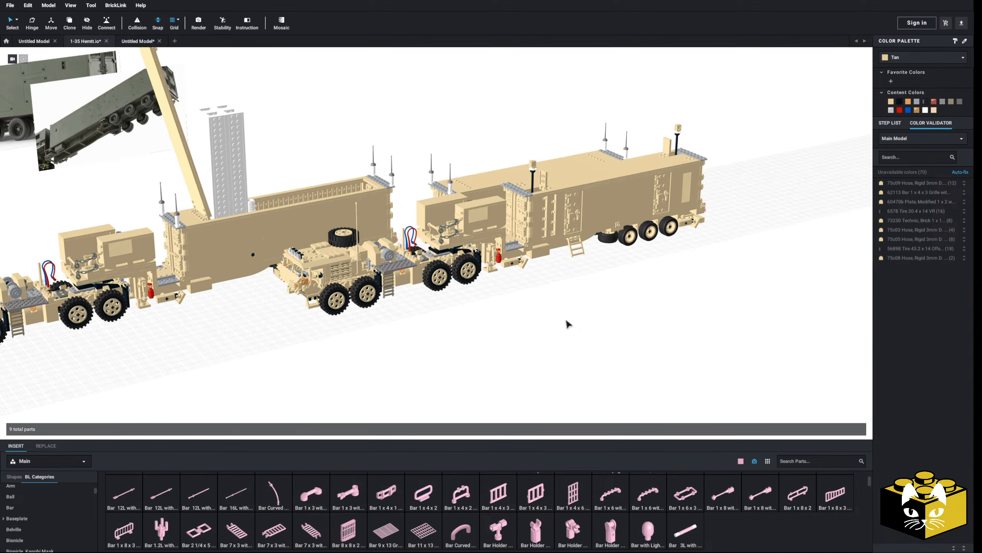
Step: Replace the unavailable Tan on the 62113 grille ladder with Dark Bluish Gray
left_click(915, 192)
left_click(932, 231)
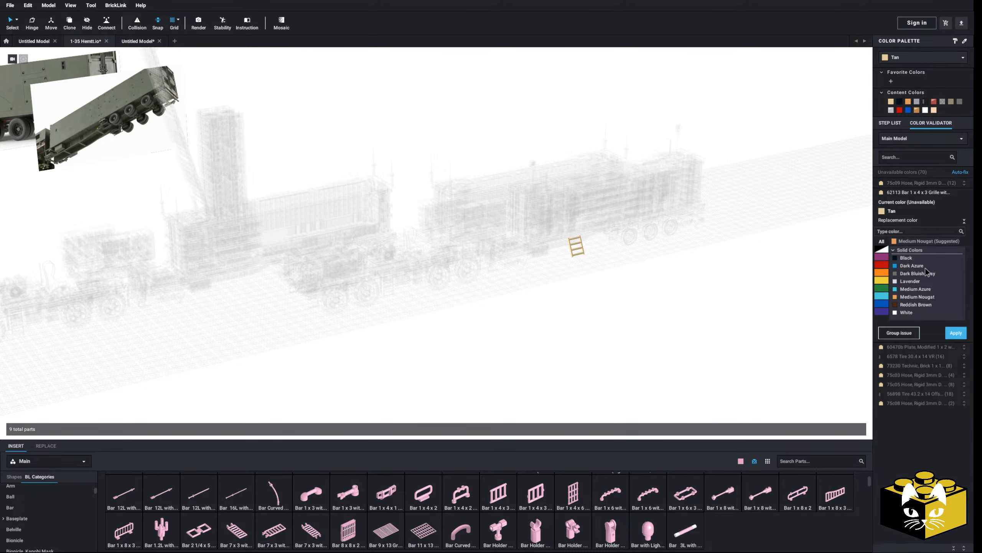
left_click(710, 303)
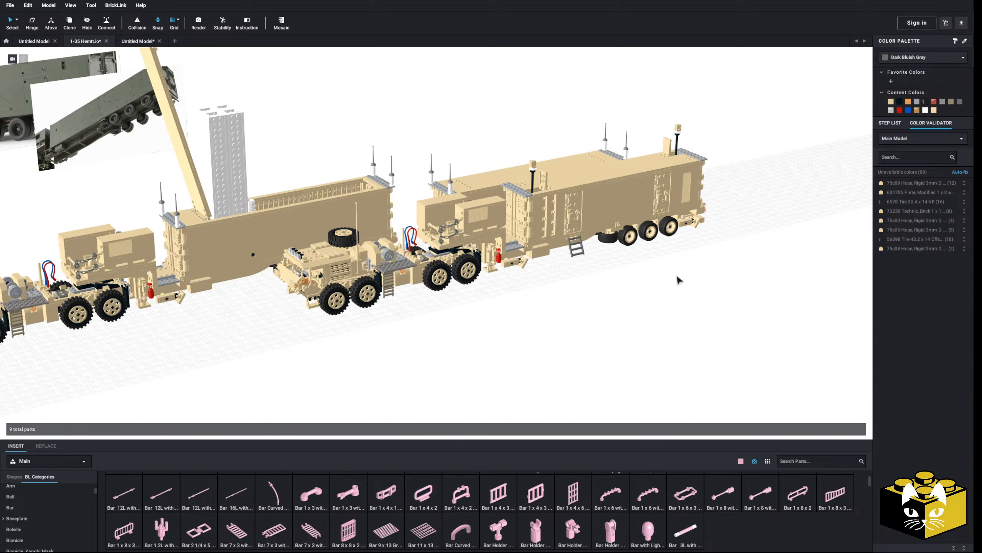
Step: Replace the unavailable Tan on all 73230 Technic bricks with Medium Nougat in the color validator
left_click(920, 211)
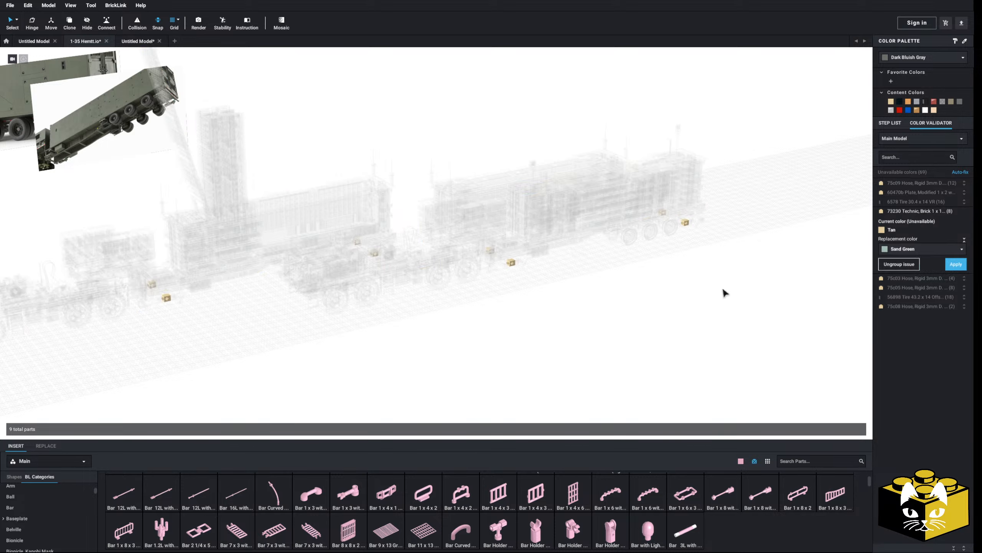
left_click(925, 252)
left_click(923, 297)
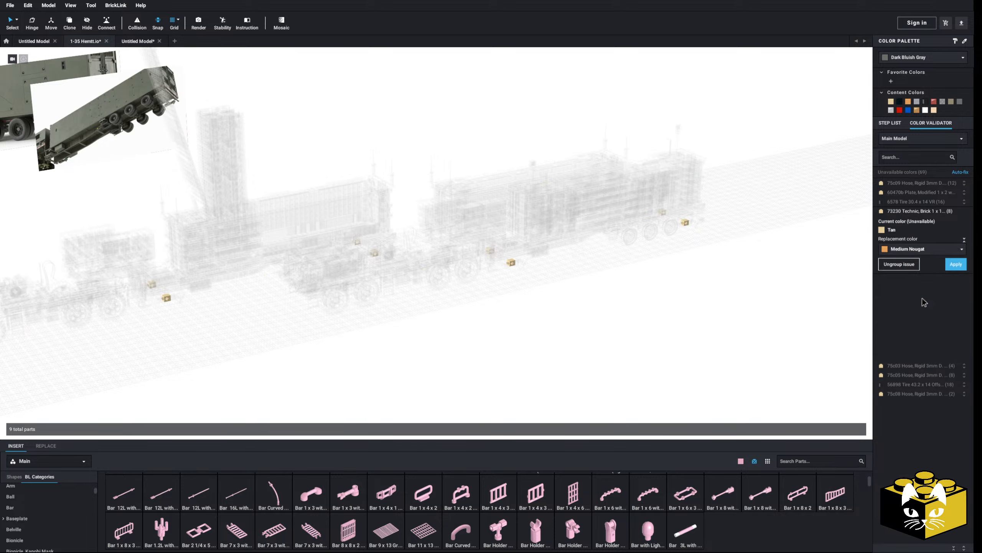
left_click(955, 264)
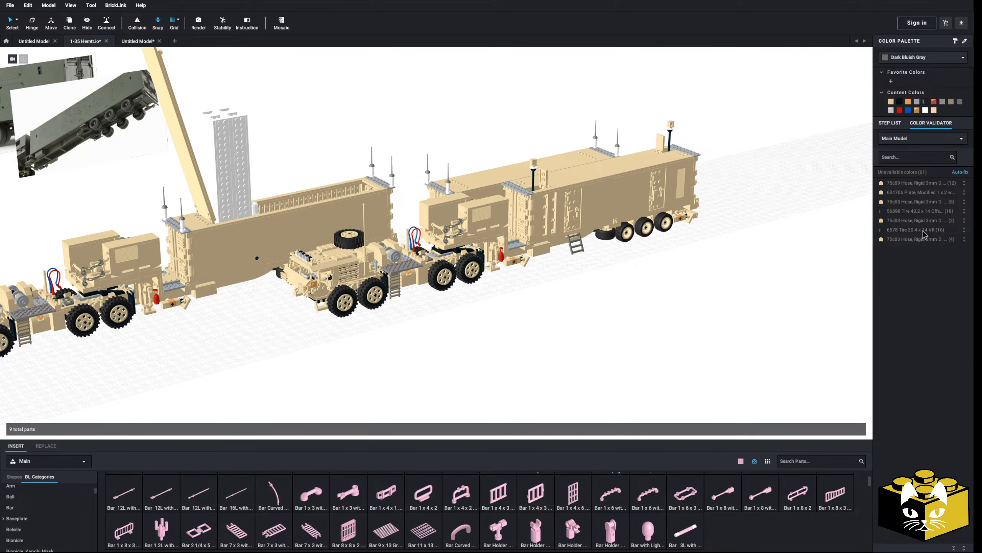
Step: Replace the unavailable Tan on the 60470b clip plate above the ladder with Dark Bluish Gray
left_click(921, 193)
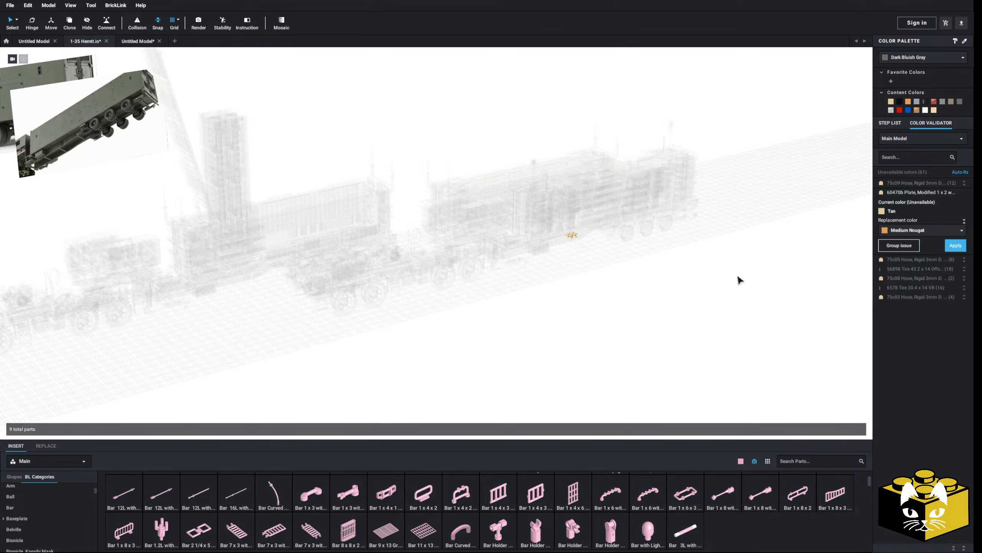
left_click(907, 231)
left_click(921, 286)
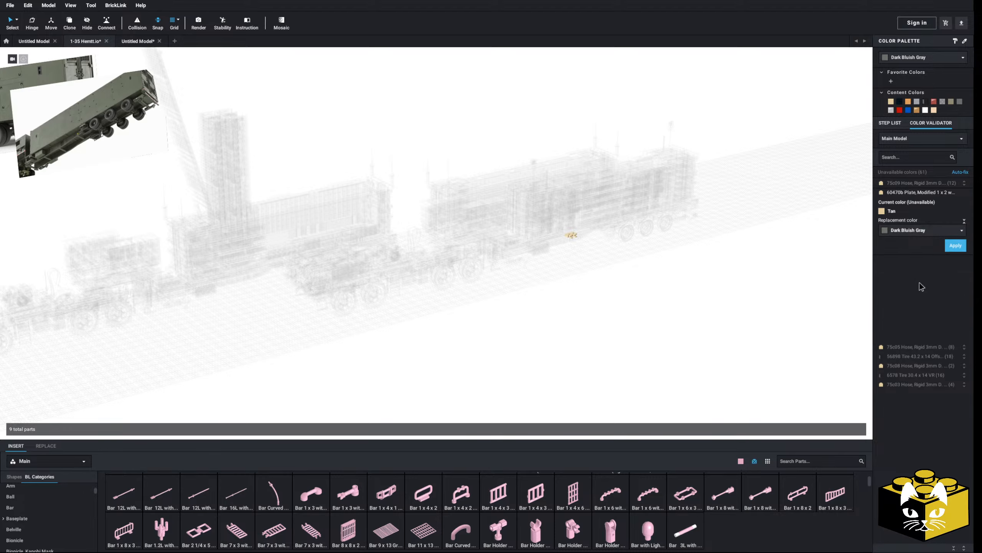
left_click(954, 246)
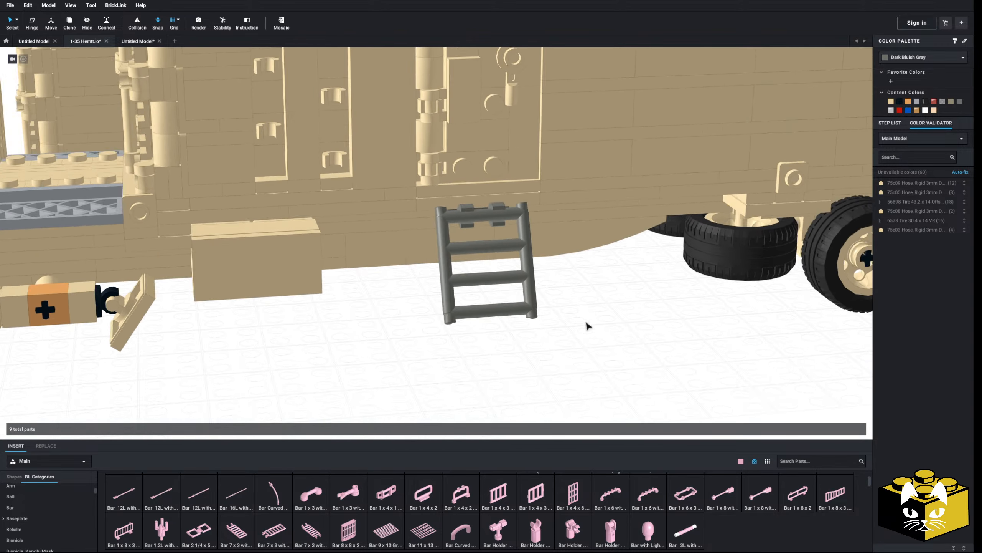
Step: Clip two Bar 1 x 3 robot arms to the ladder's side rail and fit a Bar 6L with Stop Ring through them
scroll(423, 488, "up", 2)
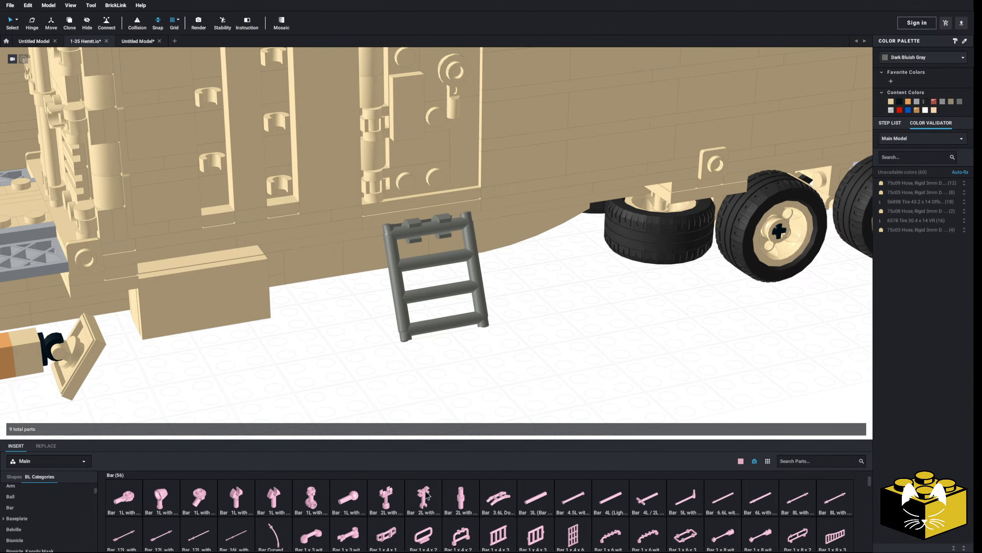
left_click_drag(356, 525, 509, 327)
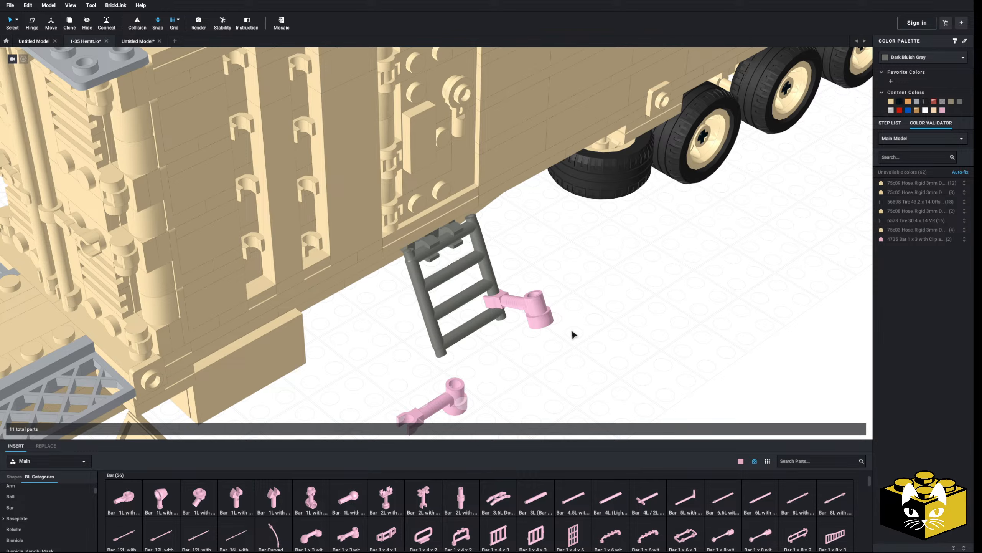
left_click_drag(573, 333, 520, 255)
right_click_drag(626, 321, 534, 364)
left_click(557, 306)
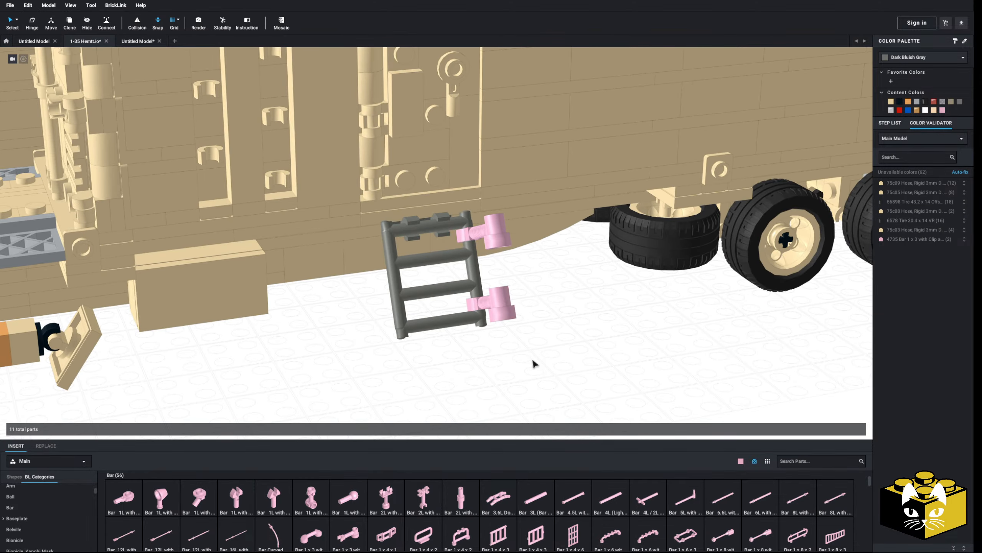
left_click_drag(684, 436, 507, 318)
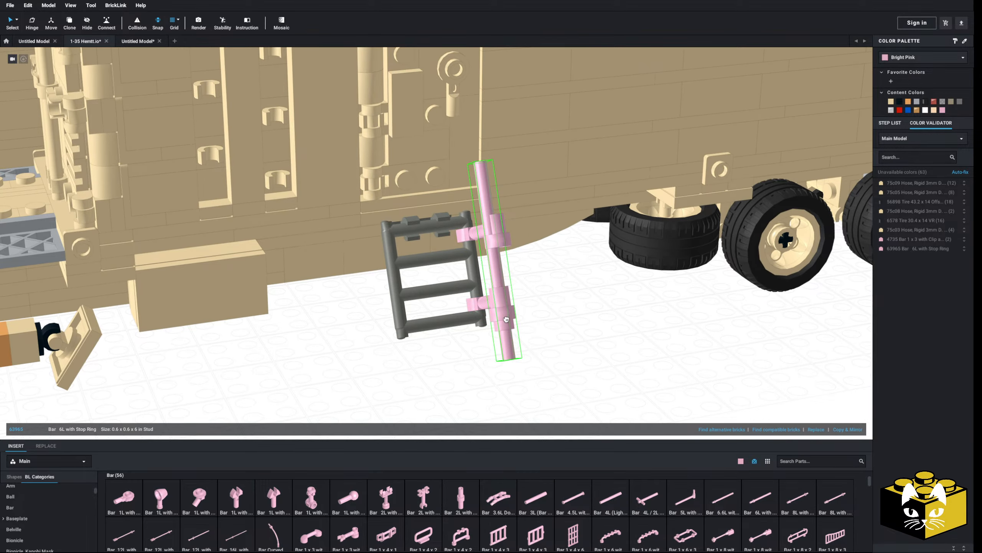
mouse_move(582, 322)
right_mouse_down()
mouse_move(600, 312)
mouse_move(569, 326)
right_mouse_up()
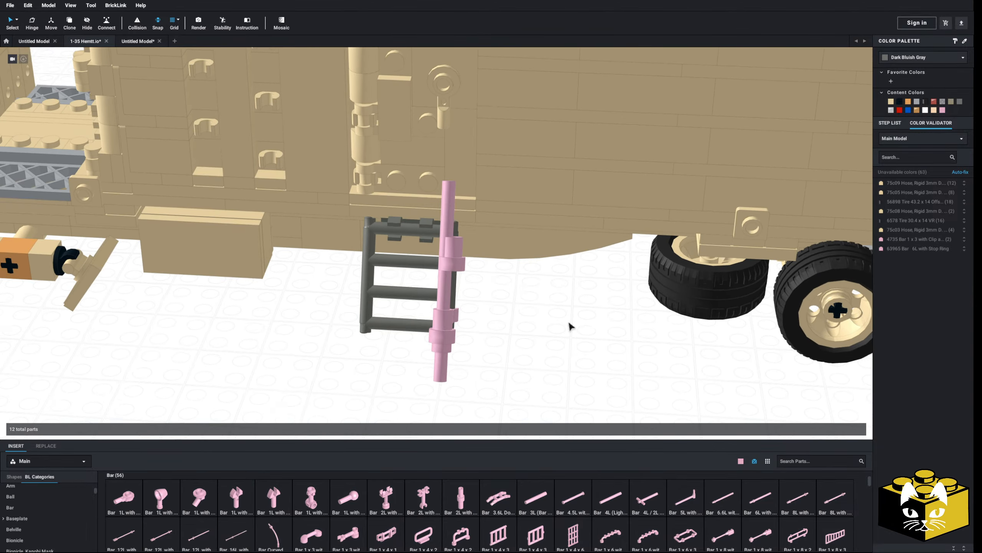
Step: Delete the upper robot arm and put a copy of the lower arm in its place between ladder and handrail bar
key("Delete")
right_click(454, 324)
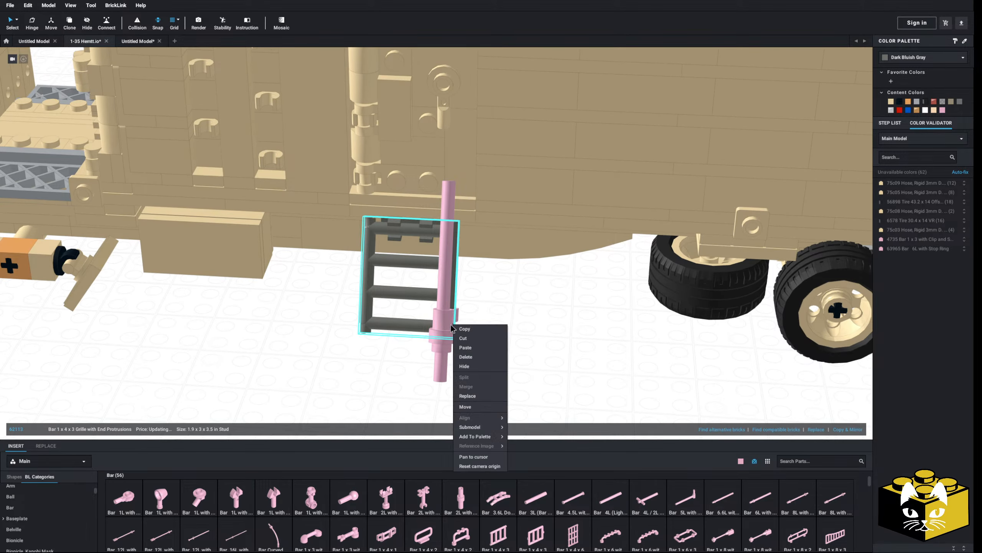
left_click(443, 320)
right_click(442, 319)
left_click(455, 324)
right_click(499, 324)
left_click(517, 349)
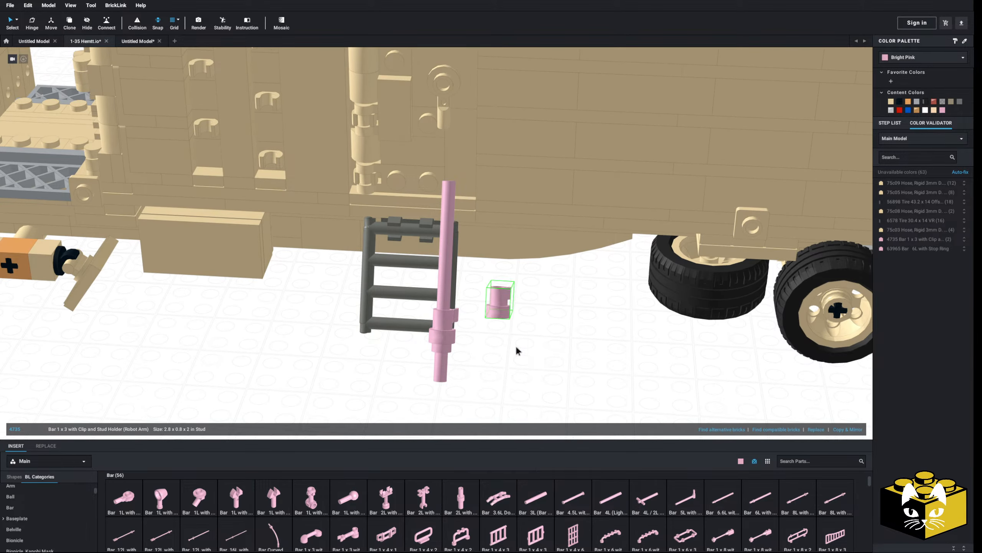
right_click_drag(517, 350, 507, 239)
left_click(499, 326)
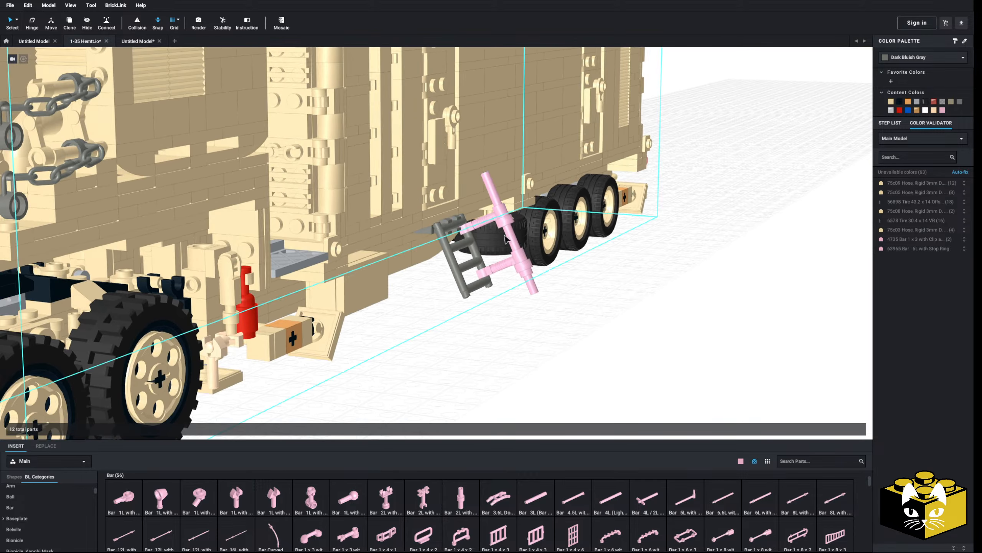
Step: Recolor the two robot arms and the handrail bar Dark Bluish Gray
left_click(507, 239)
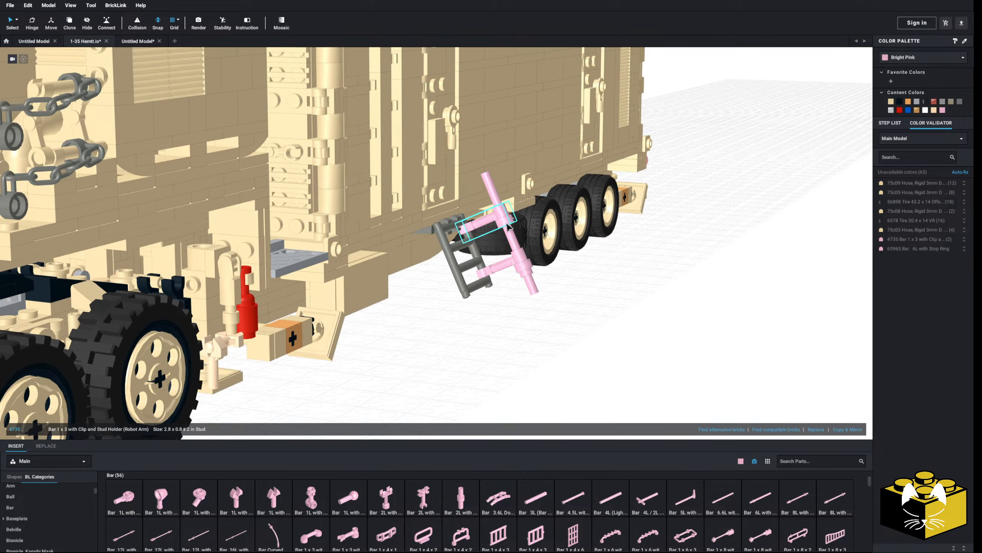
left_click(960, 102)
left_click(657, 306)
scroll(642, 302, "down", 6)
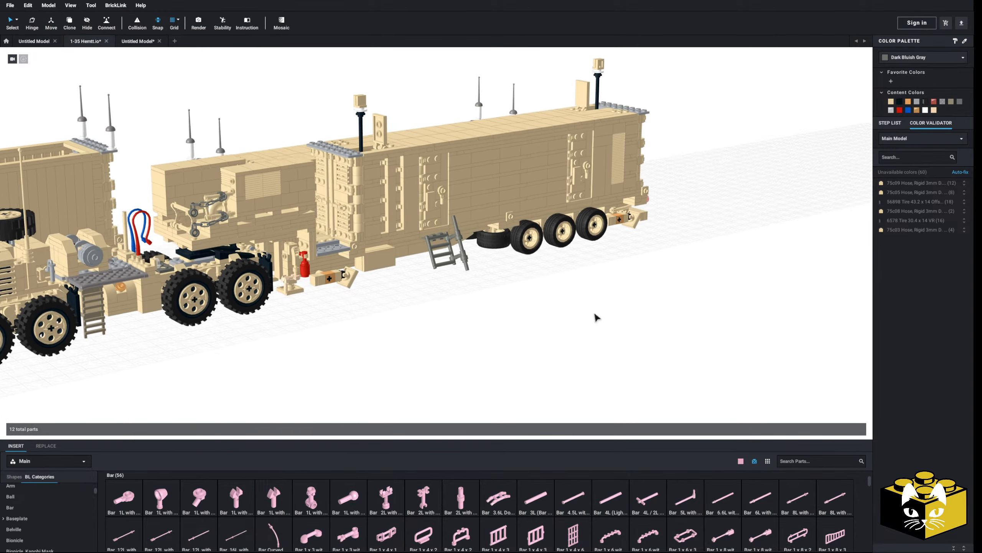
Step: Attach a Bar 1L with Angled Hollow Stud to the upper end of the handrail bar and color it Dark Bluish Gray
right_click_drag(570, 315, 512, 389)
scroll(602, 316, "up", 6)
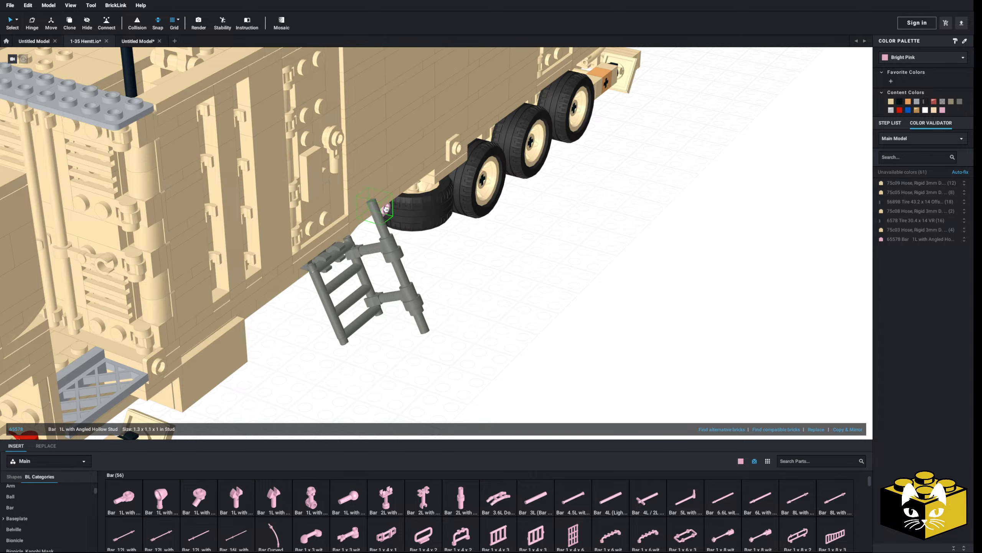
right_click_drag(376, 206, 369, 218)
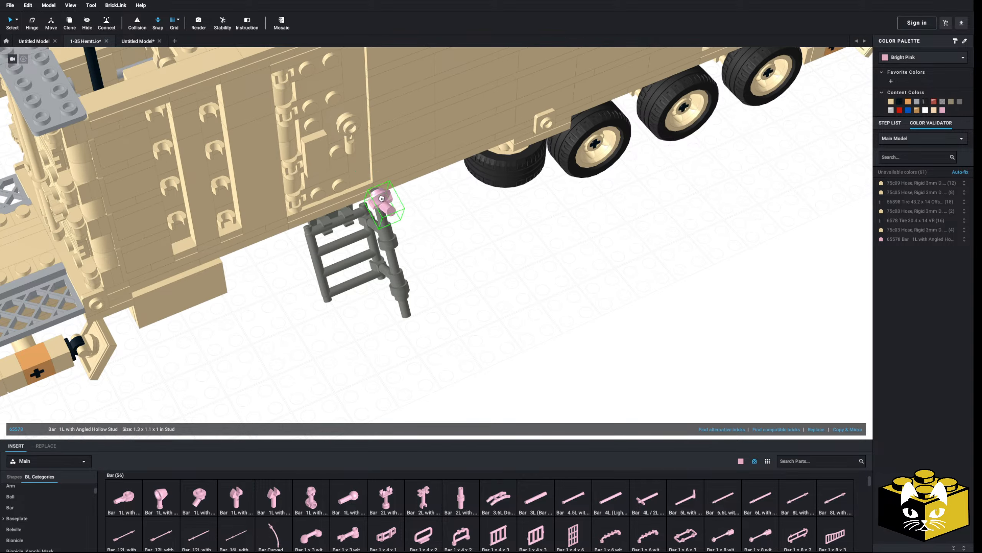
left_click(377, 195)
mouse_move(488, 257)
right_mouse_down()
mouse_move(502, 248)
mouse_move(494, 248)
right_mouse_up()
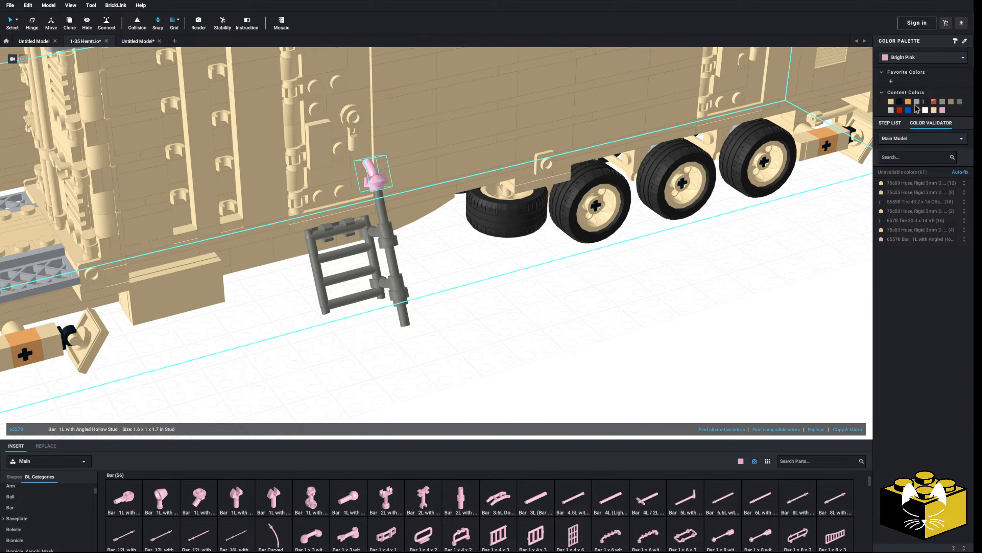
left_click(959, 101)
left_click(546, 360)
Step: Move the six-part ladder and handrail assembly, including its clip plate, slightly rearward along the shelter's underside
right_click_drag(546, 360, 520, 377)
scroll(445, 315, "up", 3)
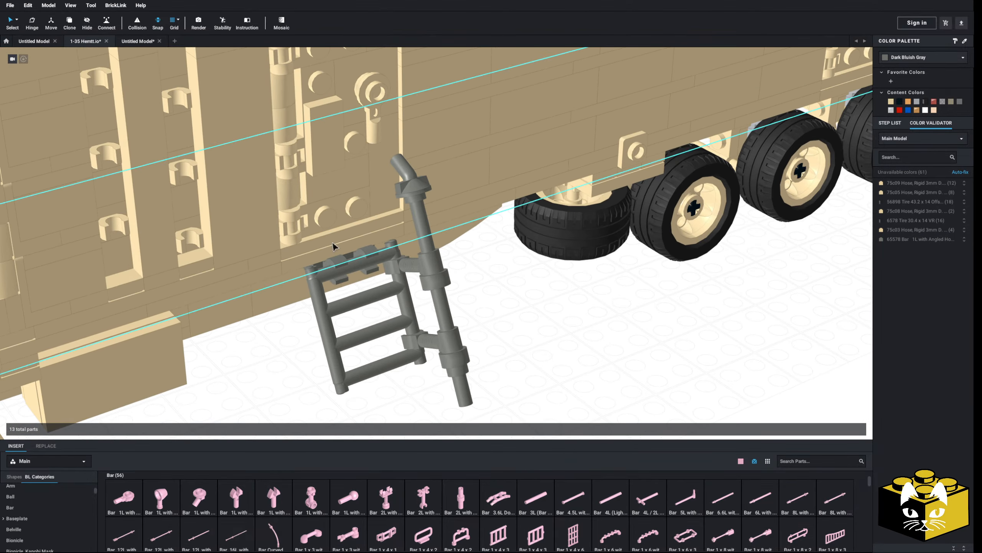
left_click(394, 255, "ctrl")
left_click(432, 267, "ctrl")
left_click(453, 337, "ctrl")
left_click(413, 188, "ctrl")
left_click(421, 214, "ctrl")
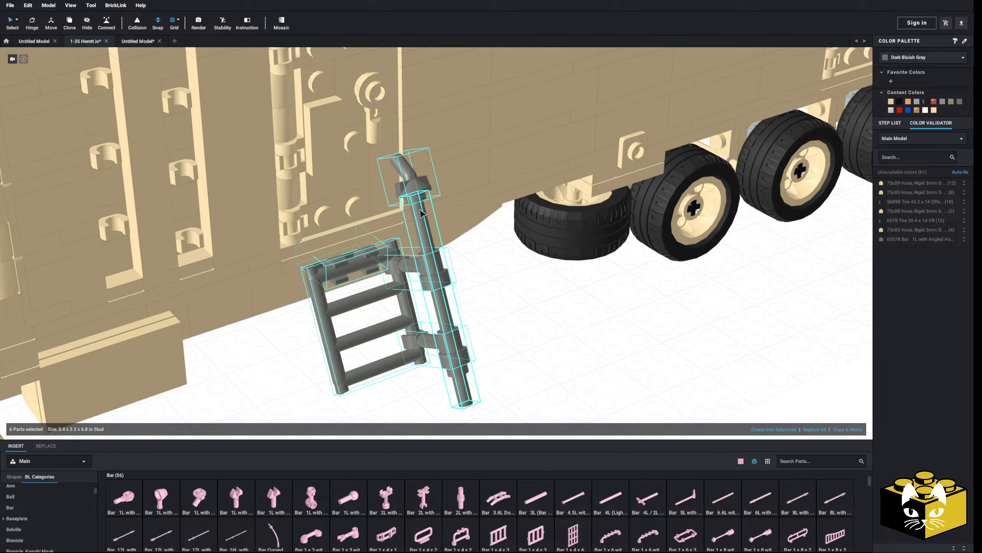
right_click_drag(422, 213, 411, 170)
right_click_drag(358, 318, 357, 268)
left_click_drag(329, 325, 361, 338)
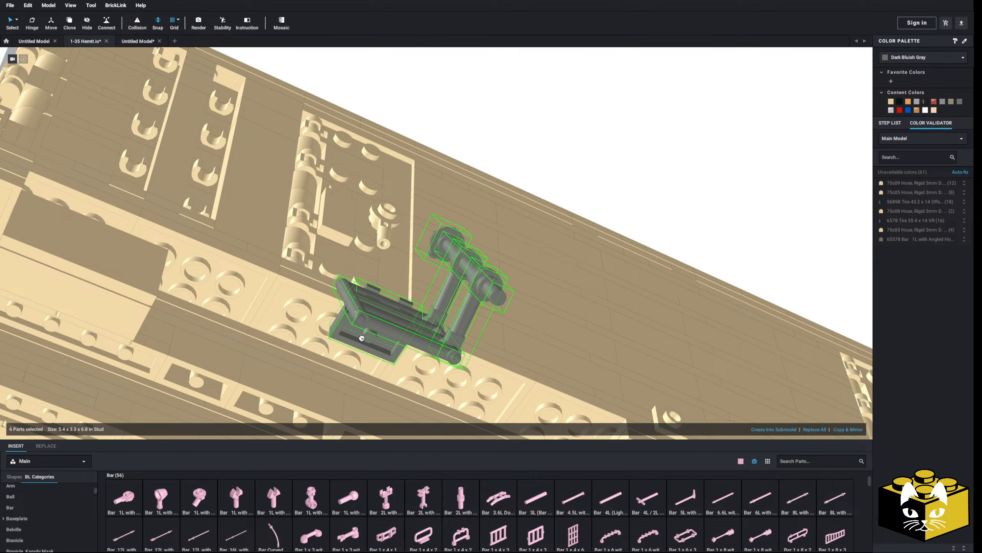
right_click_drag(357, 325, 442, 368)
scroll(365, 368, "down", 2)
left_click(367, 369)
Step: Group the six ladder and handrail parts into a submodel with the default name
scroll(442, 368, "down", 3)
middle_click_drag(442, 368, 373, 340)
scroll(373, 320, "up", 7)
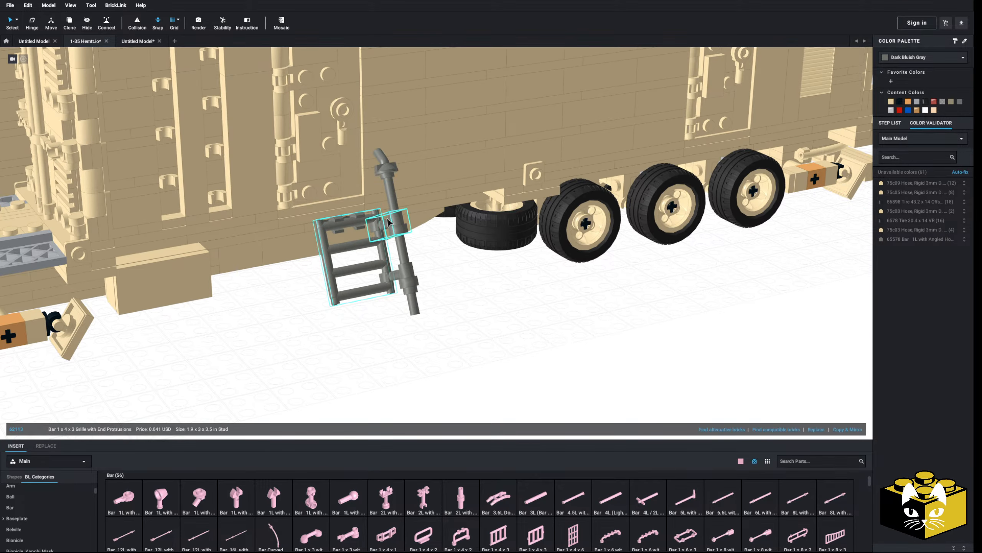
left_click(408, 265, "ctrl")
left_click(411, 282, "ctrl")
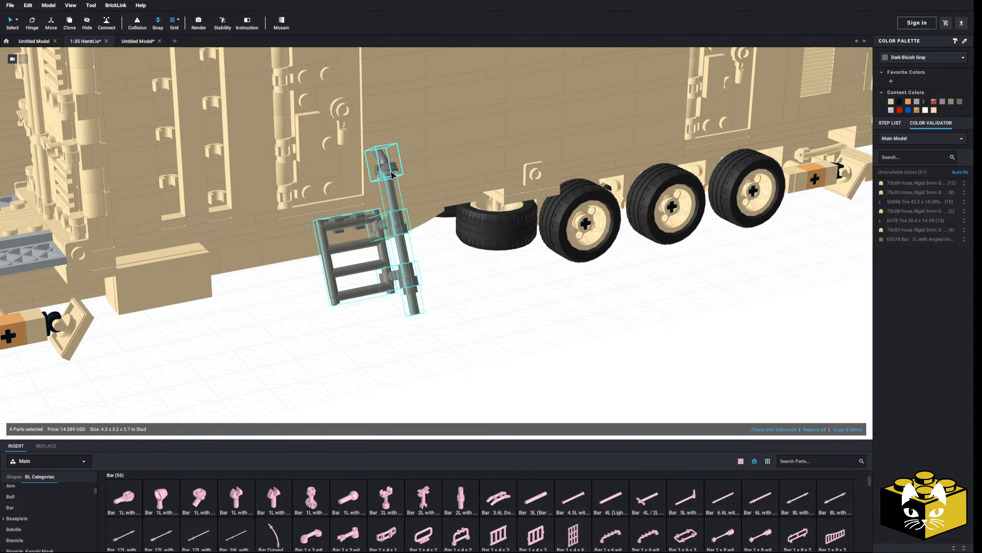
left_click(385, 166, "ctrl")
left_click(781, 430)
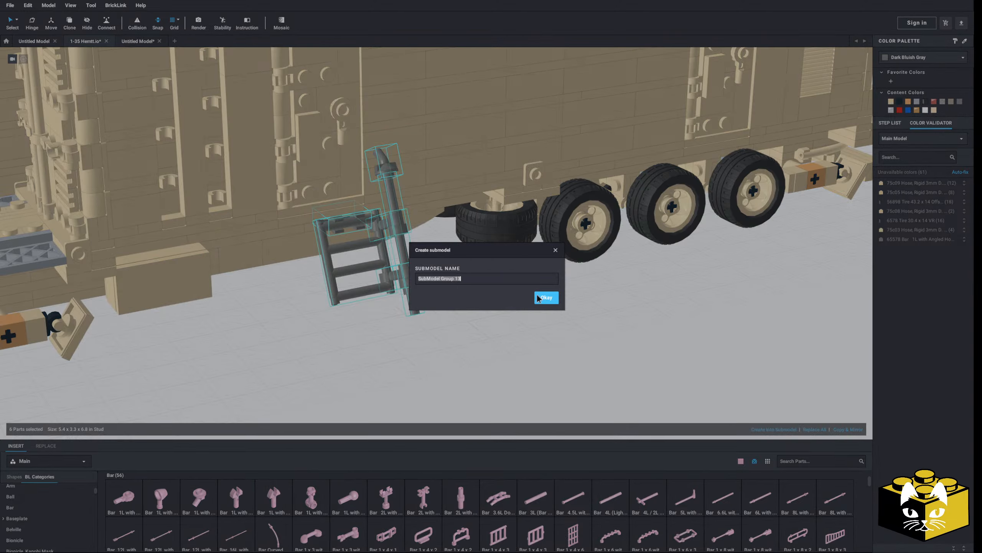
left_click(546, 298)
Step: Copy the ladder submodel and attach the duplicate beneath the shelter's rear side door
right_click(364, 211)
left_click(625, 289)
right_click(625, 287)
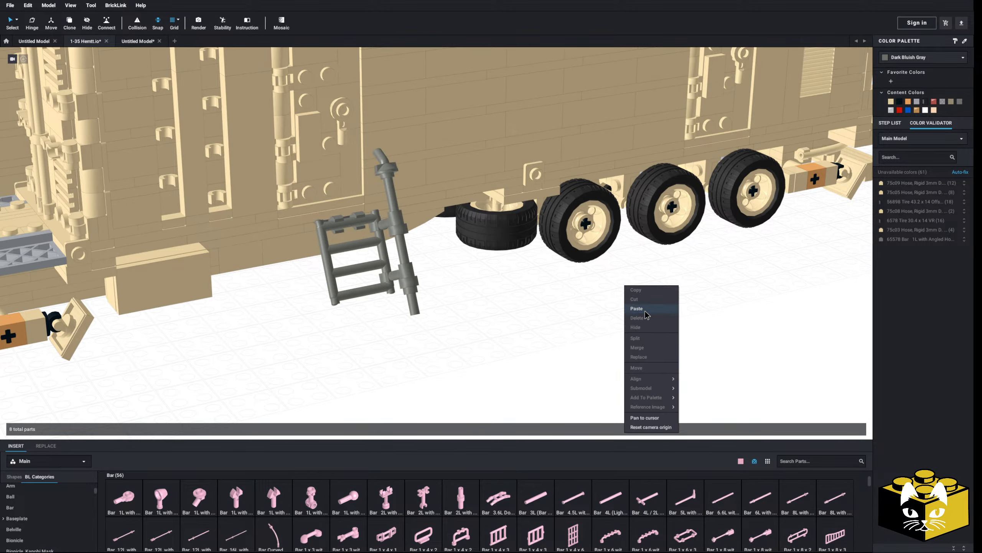
left_click(645, 312)
middle_click_drag(727, 290, 493, 334)
right_click_drag(493, 335, 580, 337)
left_click(579, 280)
left_click(481, 367)
Step: Close the modified extra Untitled Model and save the 1-35 Hemtt.io model
right_click_drag(481, 367, 567, 360)
scroll(557, 351, "down", 3)
scroll(552, 348, "down", 3)
scroll(548, 350, "down", 3)
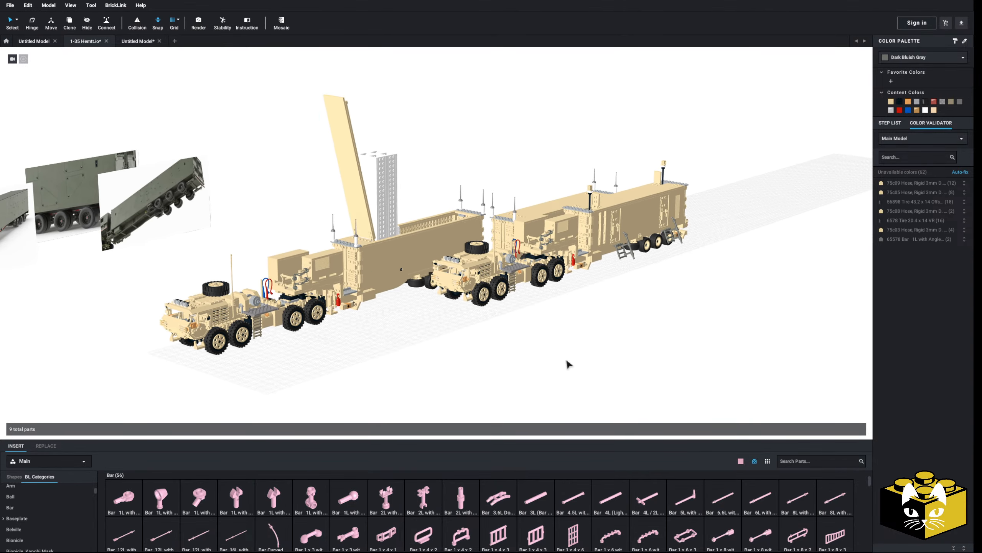
left_click(160, 41)
left_click(450, 291)
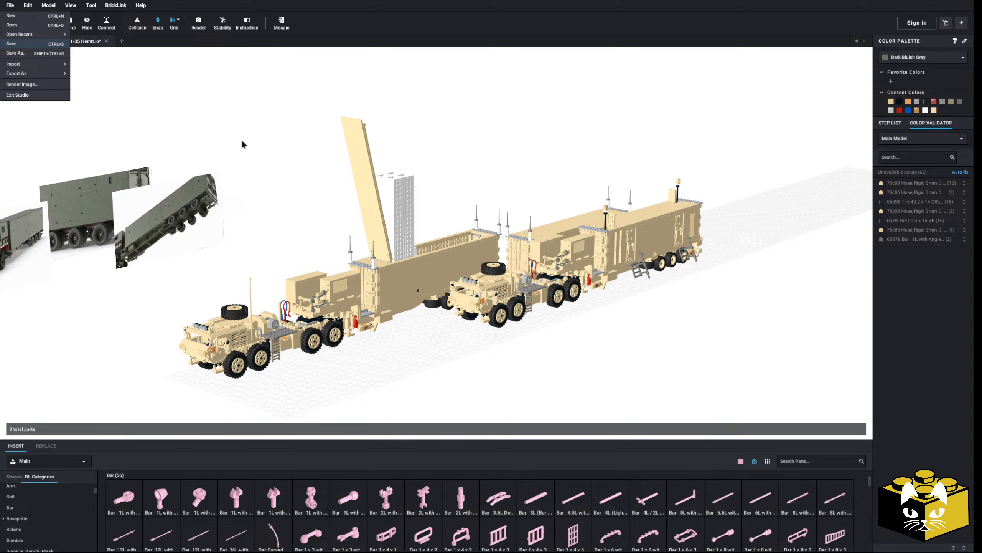
Step: Frame both trucks for a photoreal render at 1920 x 1080 (16:9) with Very High quality and start the render
mouse_move(257, 160)
right_mouse_down()
mouse_move(272, 163)
mouse_move(248, 176)
mouse_move(243, 165)
mouse_move(210, 169)
mouse_move(253, 168)
mouse_move(242, 149)
right_mouse_up()
left_click(198, 22)
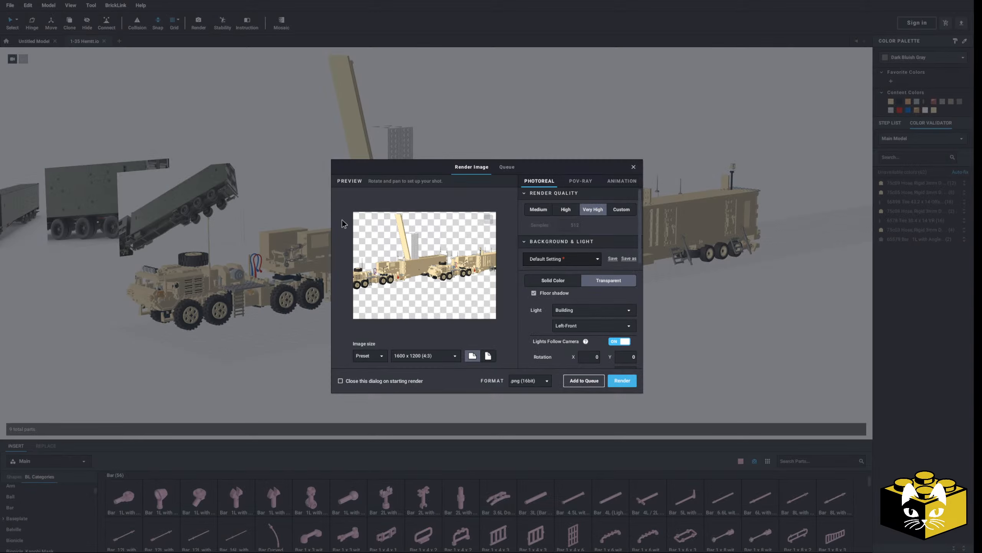
middle_click_drag(410, 260, 405, 263)
left_click(455, 356)
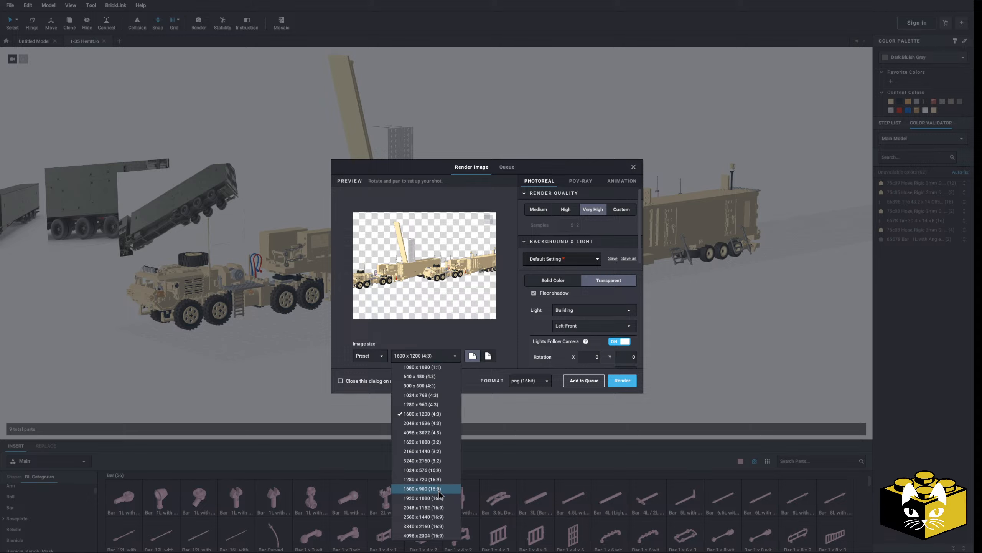
left_click(424, 498)
scroll(425, 291, "up", 3)
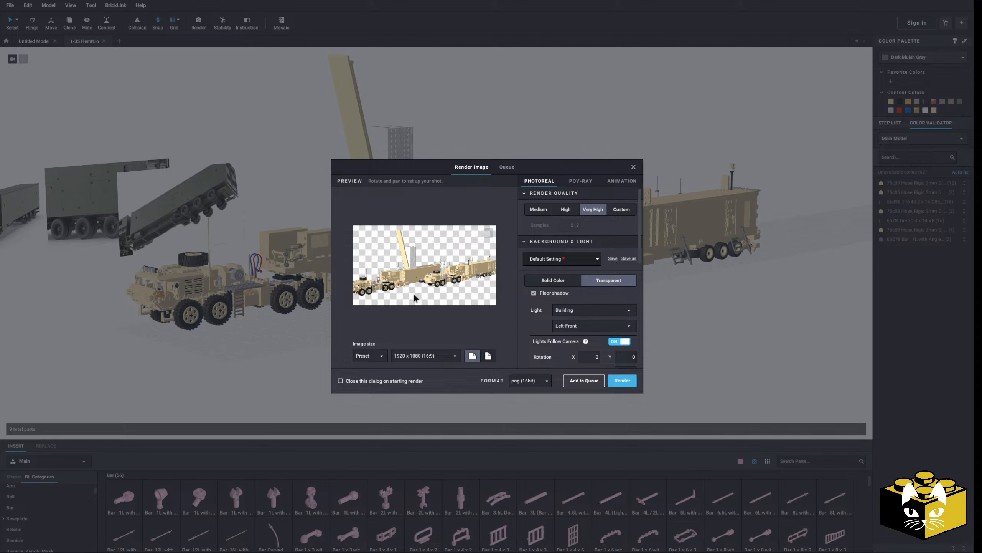
scroll(414, 293, "down", 3)
scroll(419, 292, "up", 2)
scroll(418, 291, "up", 1)
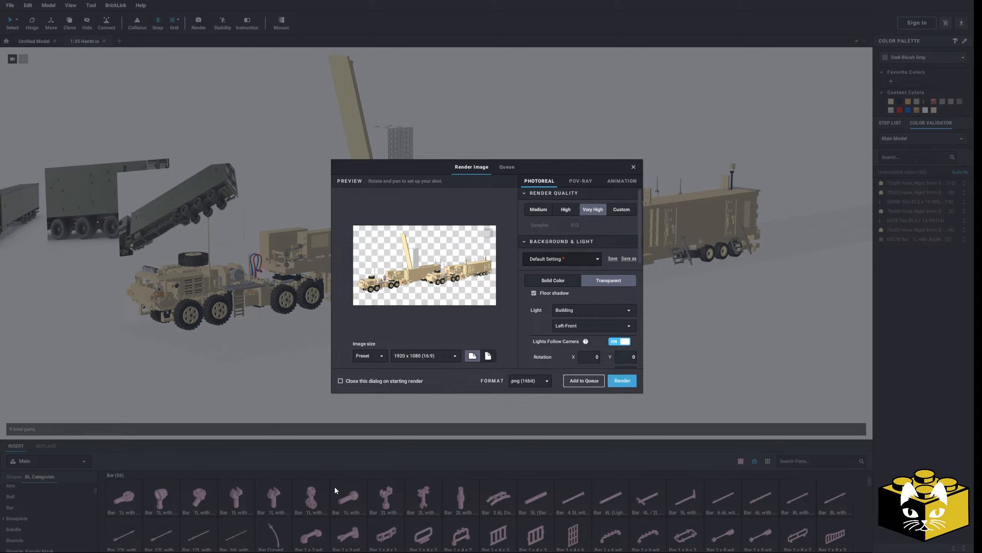
left_click(354, 506)
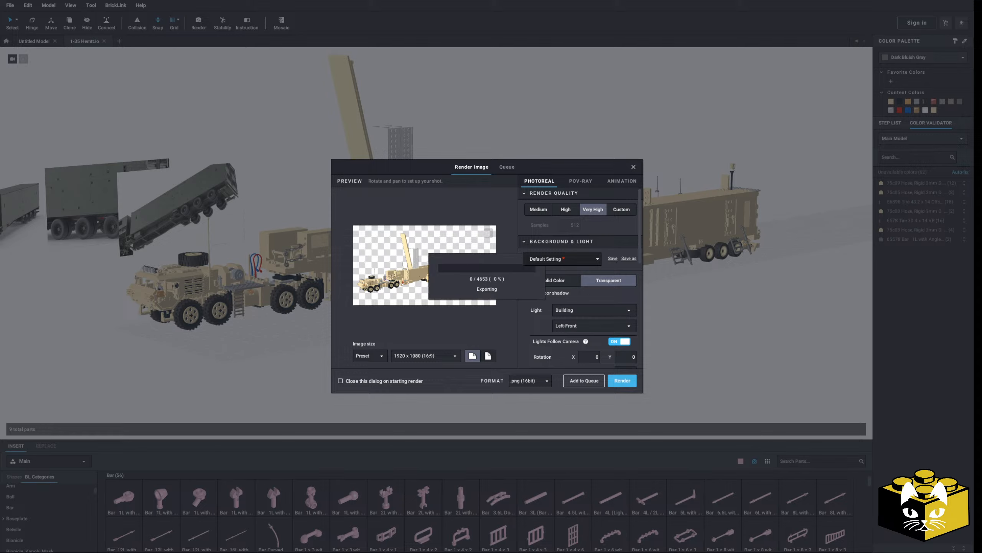